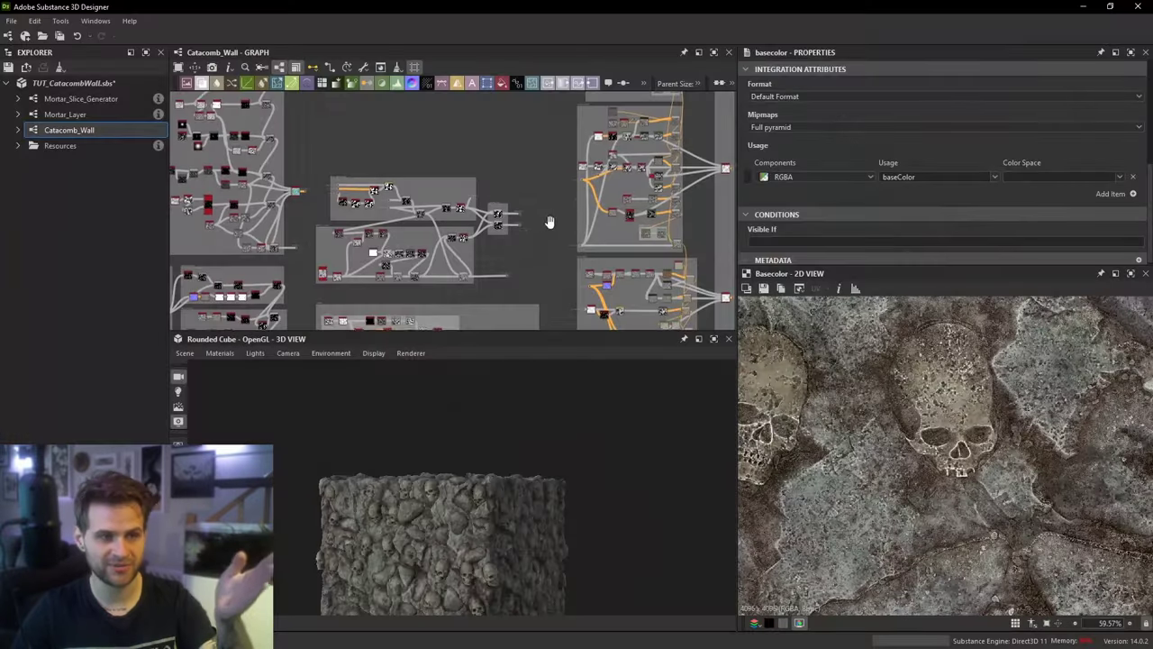
# Step: Examine the Catacomb_Wall graph's node groups through to its outputs, along with the overall base color texture
pyautogui.scroll(3, 548, 225)
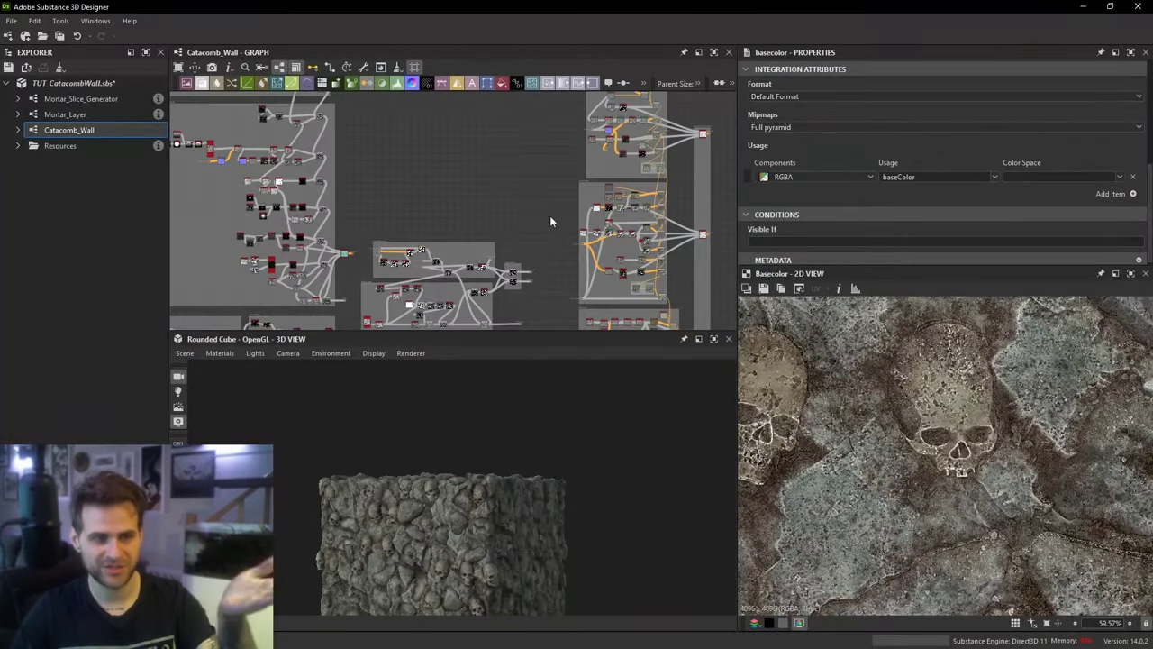
pyautogui.moveTo(490, 161); pyautogui.dragTo(595, 193, button='middle')
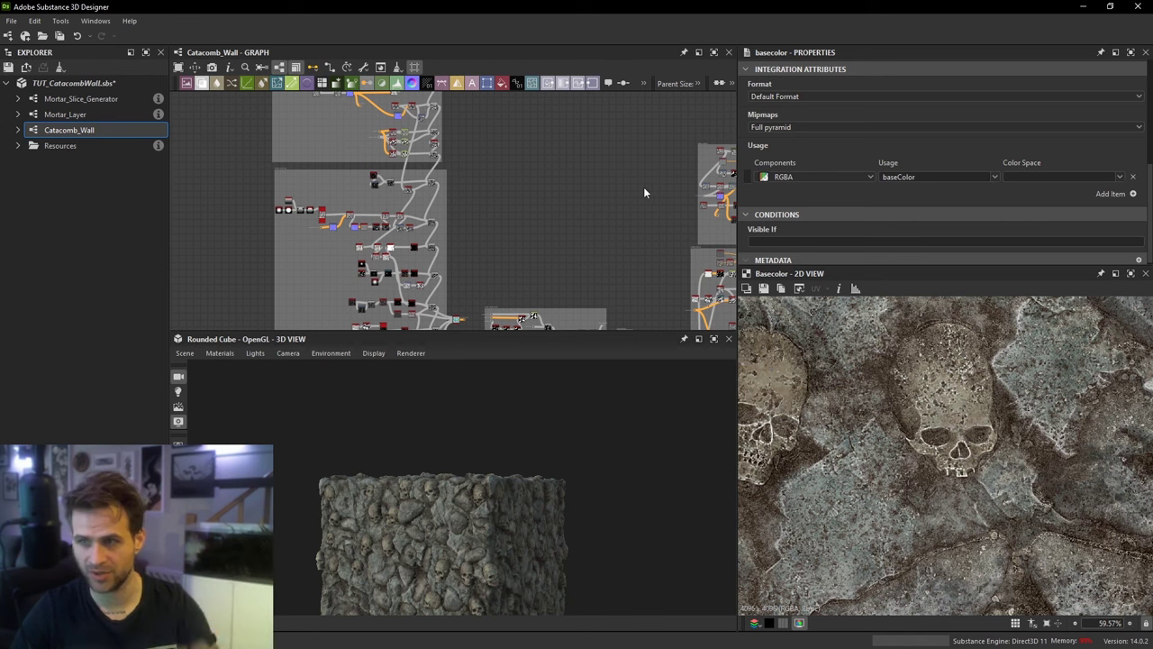
pyautogui.moveTo(619, 192); pyautogui.dragTo(631, 208, button='middle')
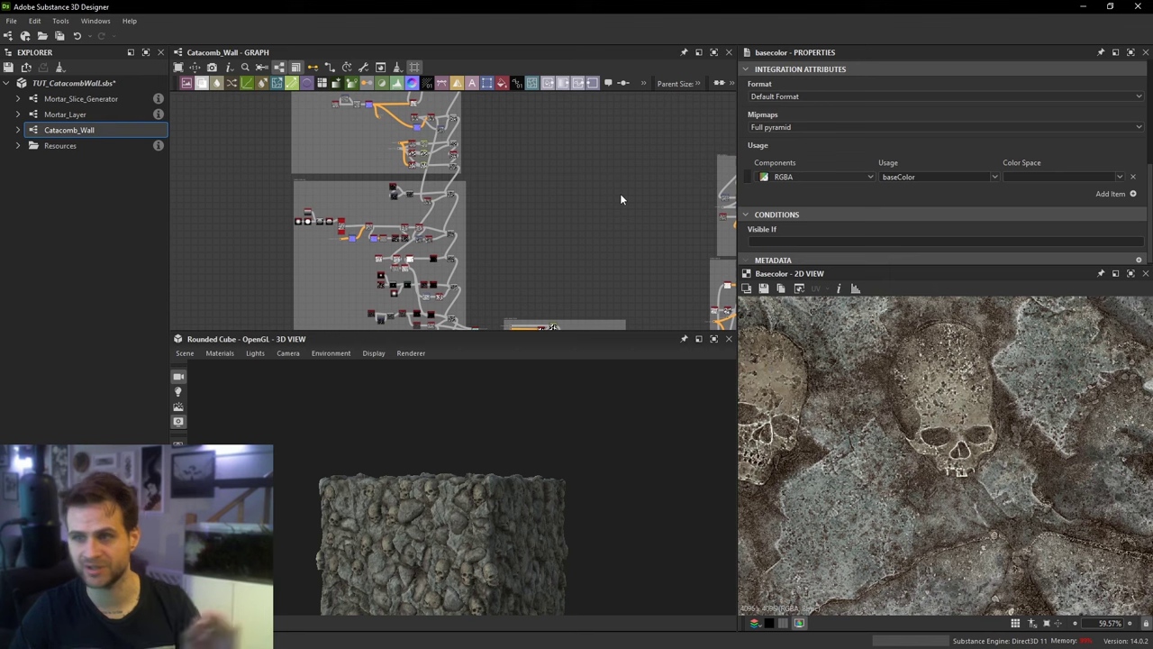
pyautogui.moveTo(587, 194); pyautogui.dragTo(588, 224, button='middle')
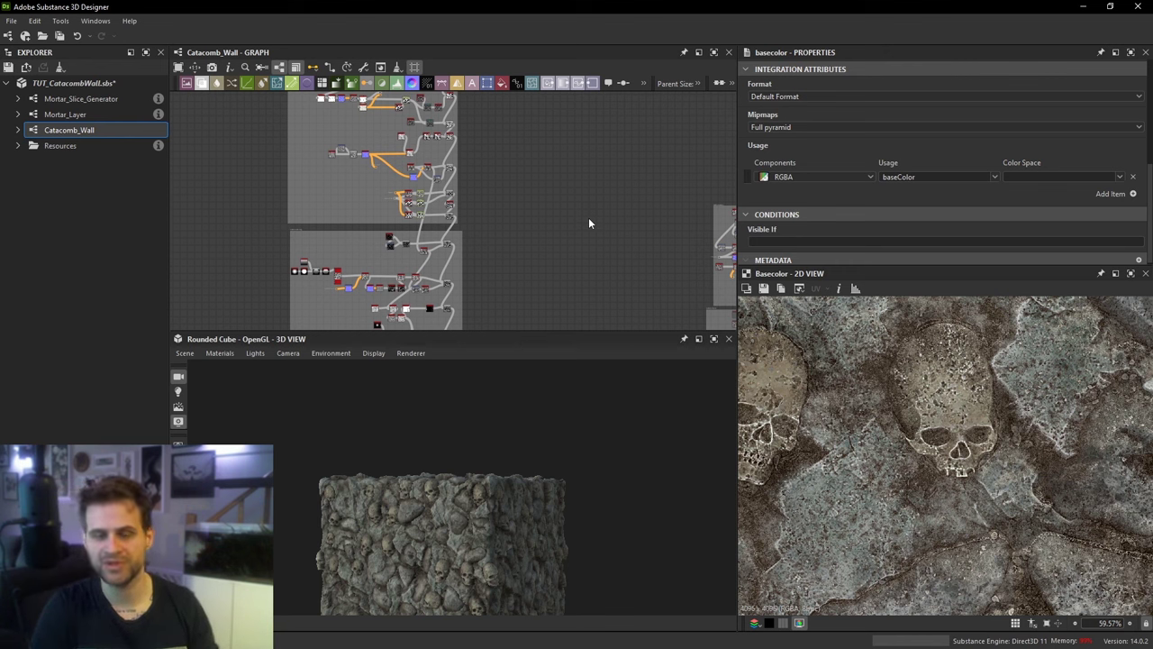
pyautogui.scroll(-5, 973, 438)
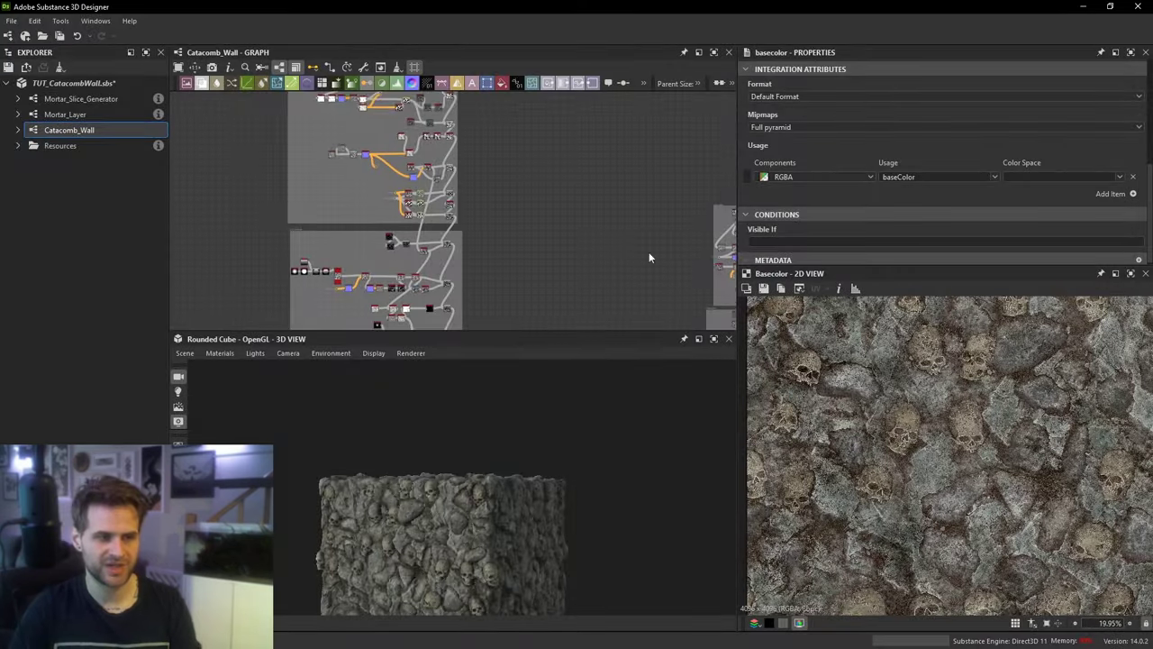
pyautogui.moveTo(527, 309); pyautogui.dragTo(511, 220, button='middle')
pyautogui.scroll(-1, 510, 220)
pyautogui.moveTo(575, 310); pyautogui.dragTo(460, 253, button='middle')
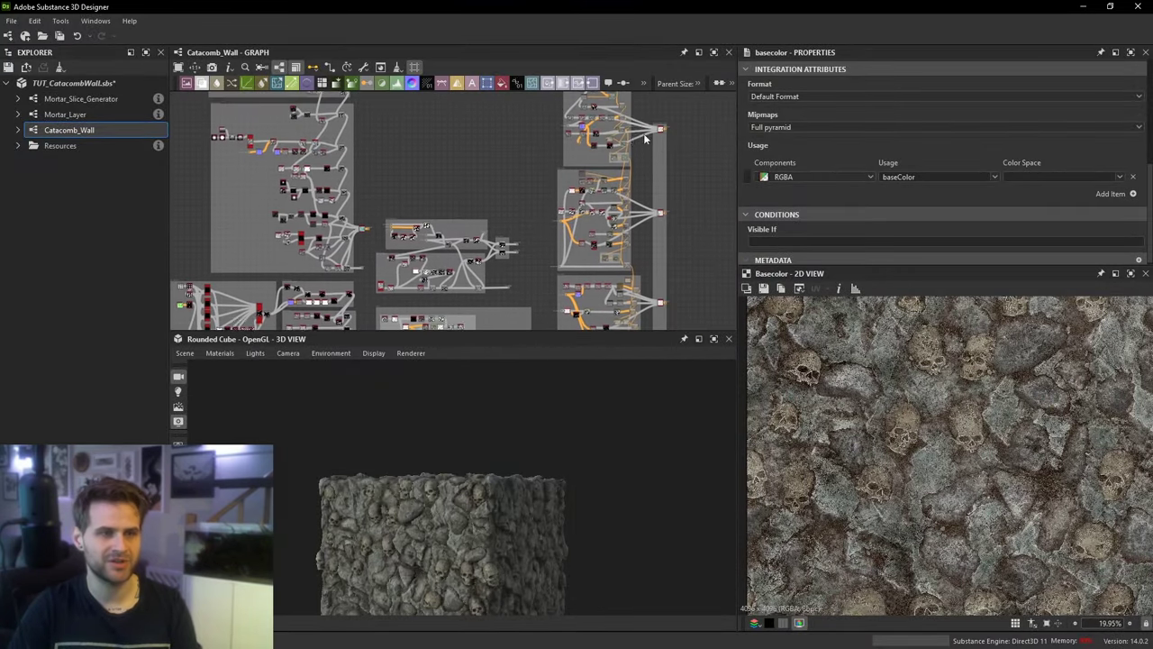
pyautogui.scroll(4, 641, 135)
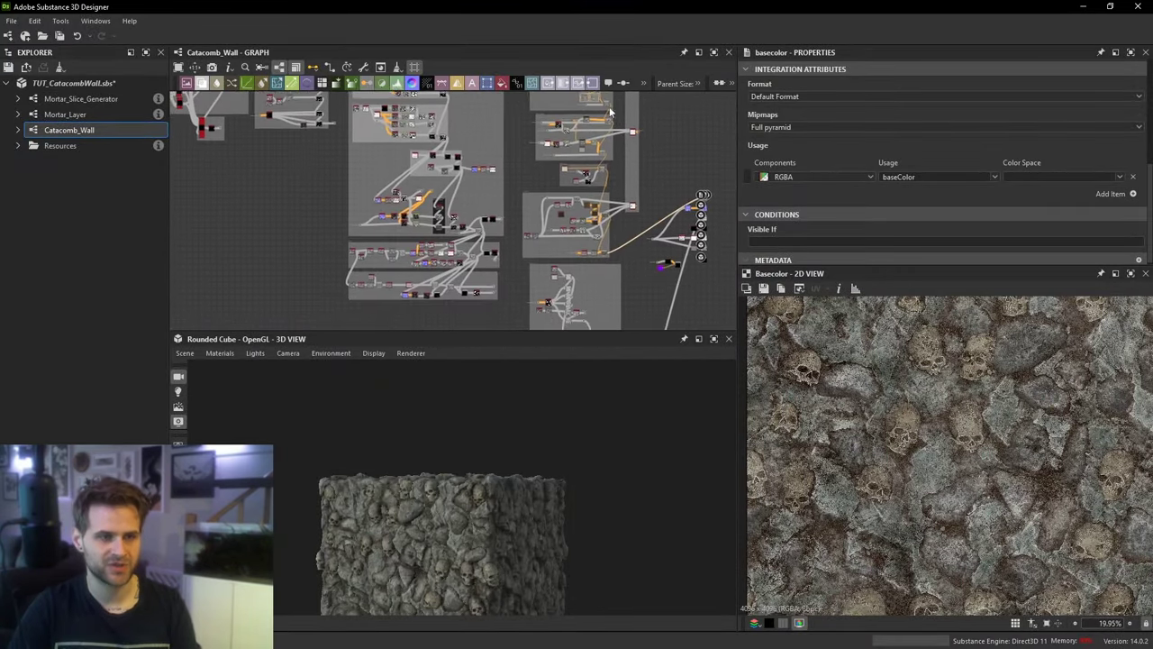
pyautogui.scroll(4, 601, 229)
# Step: Examine the catacomb wall material up close on the rounded cube in the 3D preview
pyautogui.moveTo(595, 529); pyautogui.dragTo(605, 493)
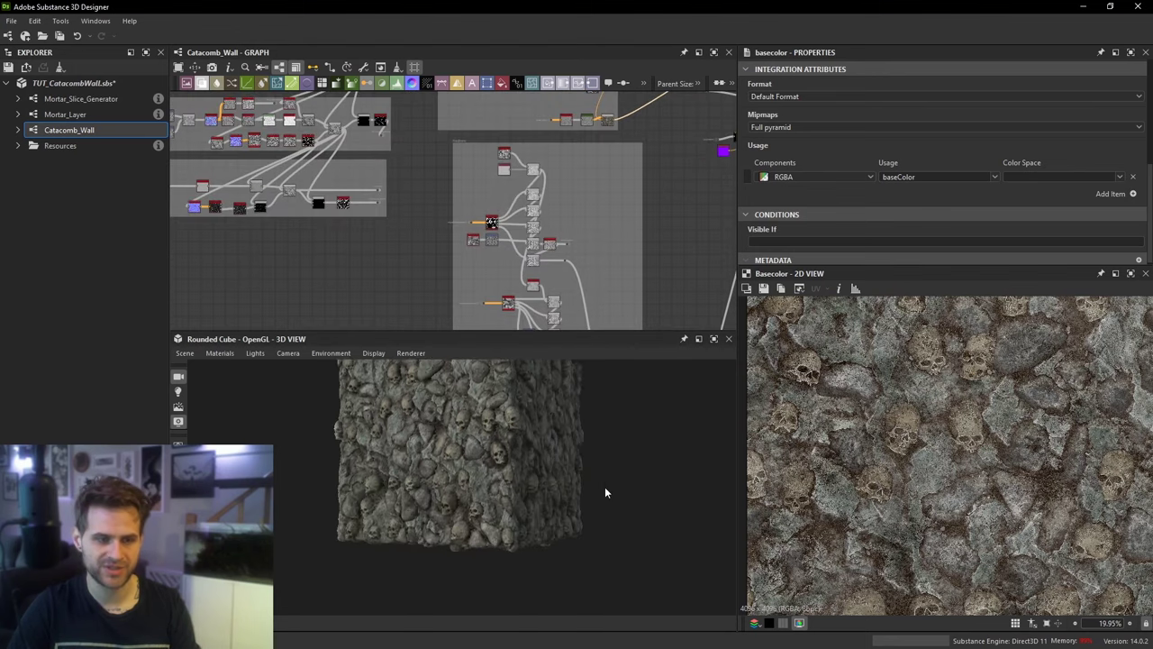
pyautogui.moveTo(604, 488); pyautogui.dragTo(620, 535, button='middle')
pyautogui.moveTo(599, 481); pyautogui.dragTo(614, 474)
pyautogui.scroll(3, 613, 474)
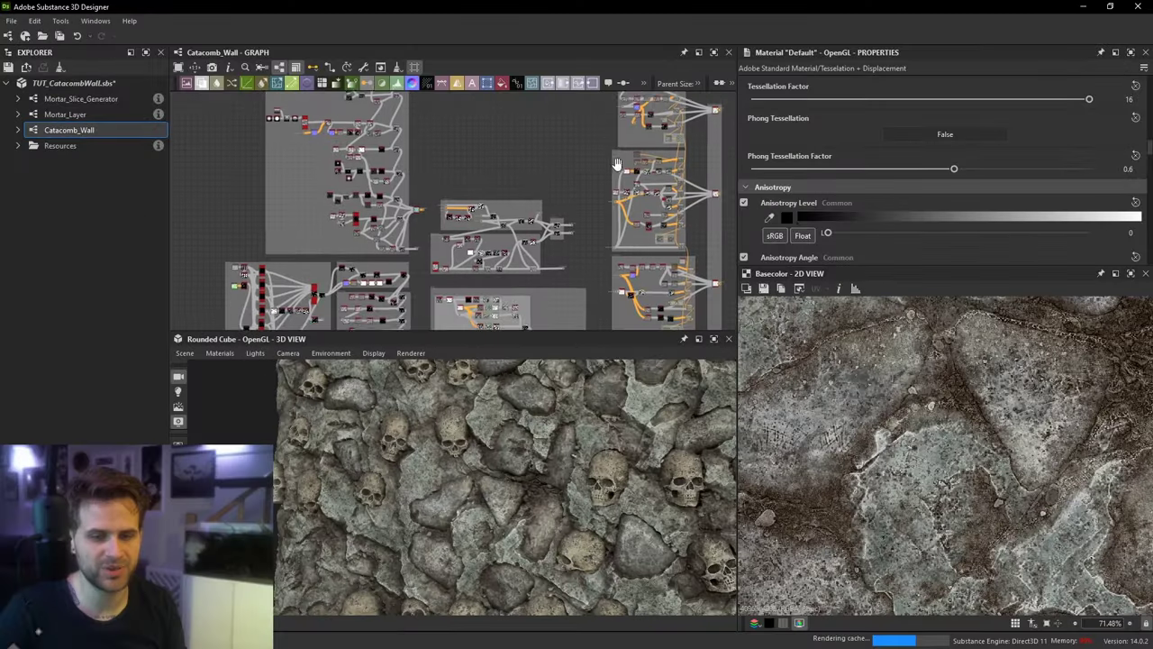
# Step: Examine the skulls, stones and mortar in the base color texture, both as a whole tile and in close-up
pyautogui.moveTo(618, 164); pyautogui.dragTo(629, 321, button='middle')
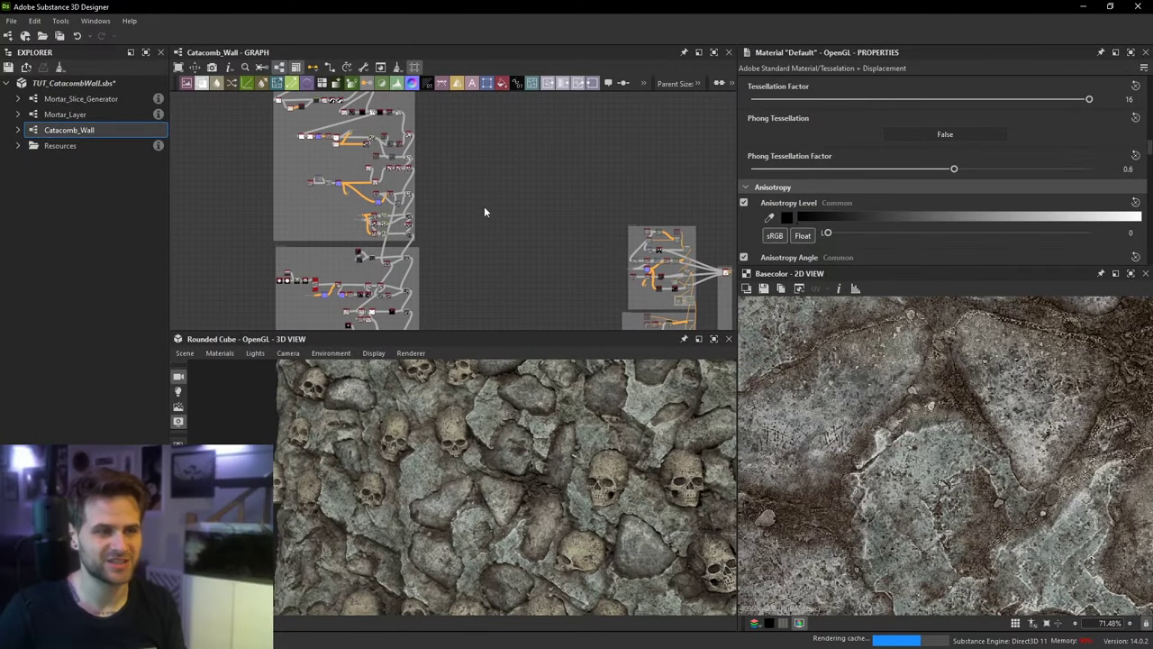
pyautogui.moveTo(484, 212); pyautogui.dragTo(573, 114, button='middle')
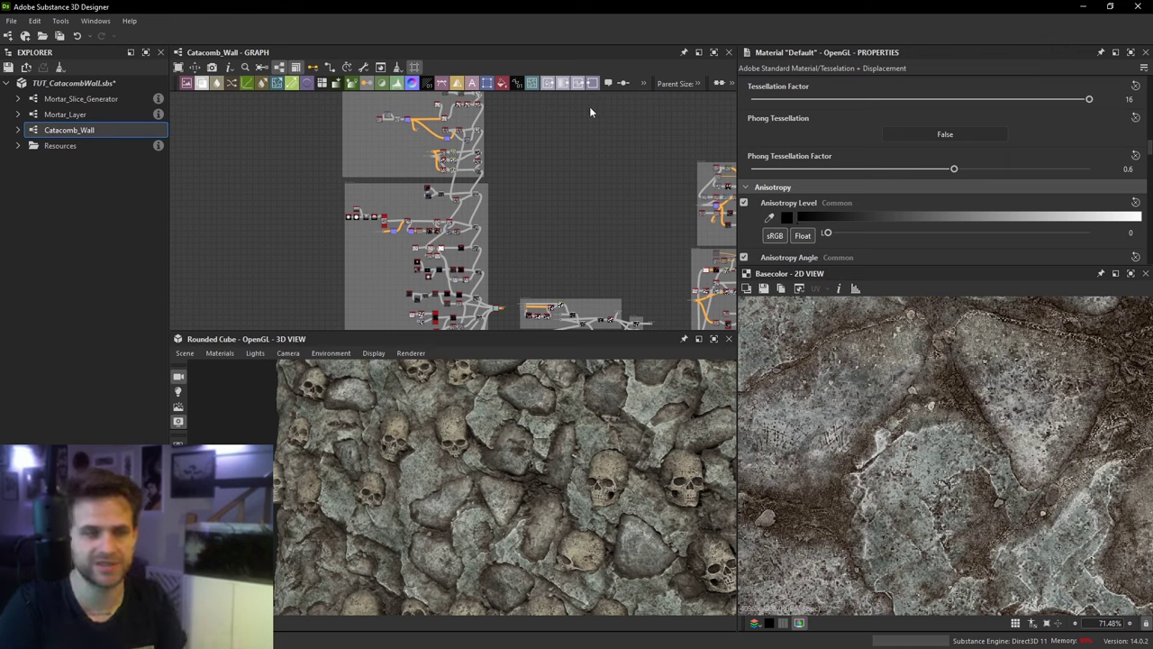
pyautogui.moveTo(518, 165); pyautogui.dragTo(512, 235, button='middle')
pyautogui.scroll(-8, 946, 428)
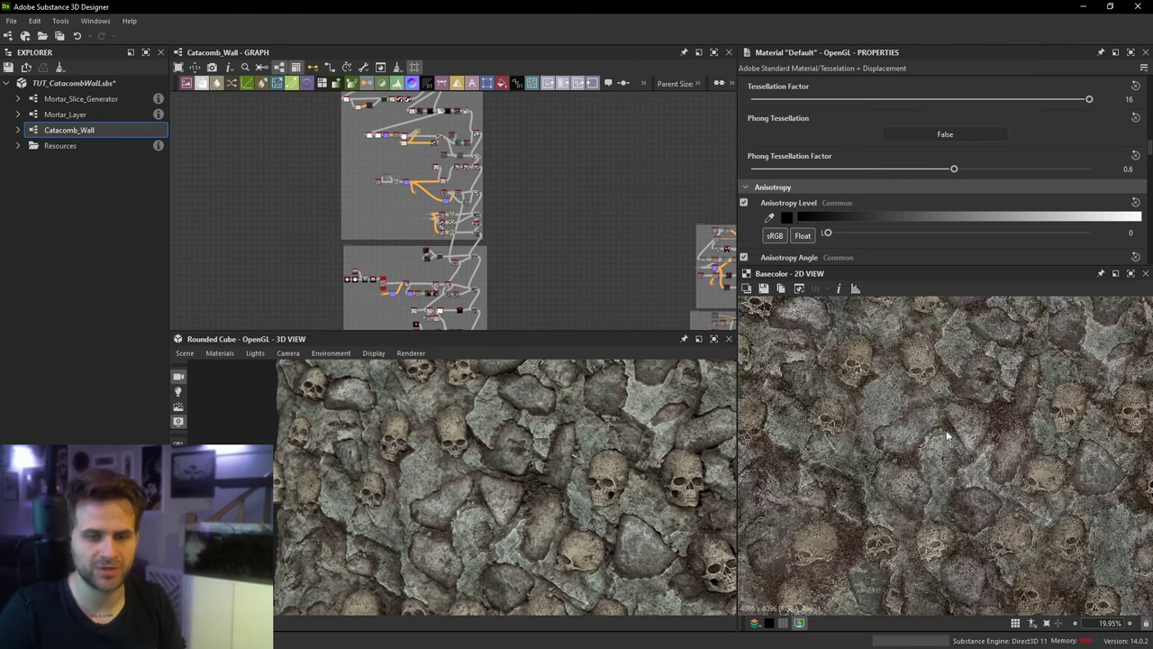
pyautogui.scroll(2, 946, 428)
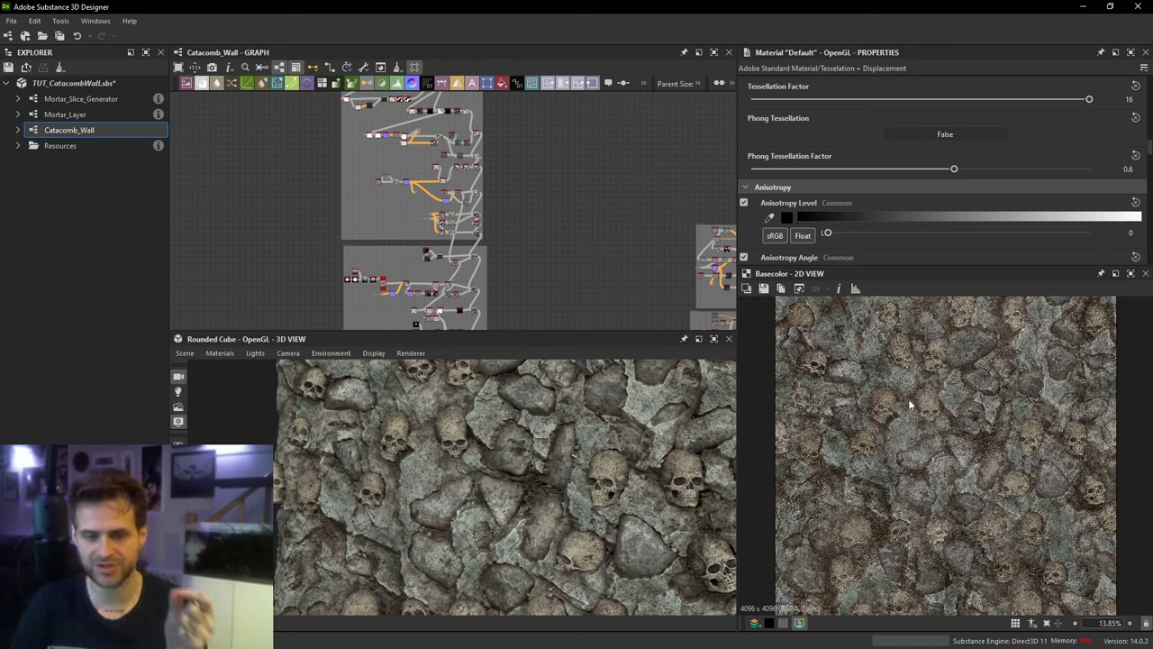
pyautogui.scroll(6, 956, 424)
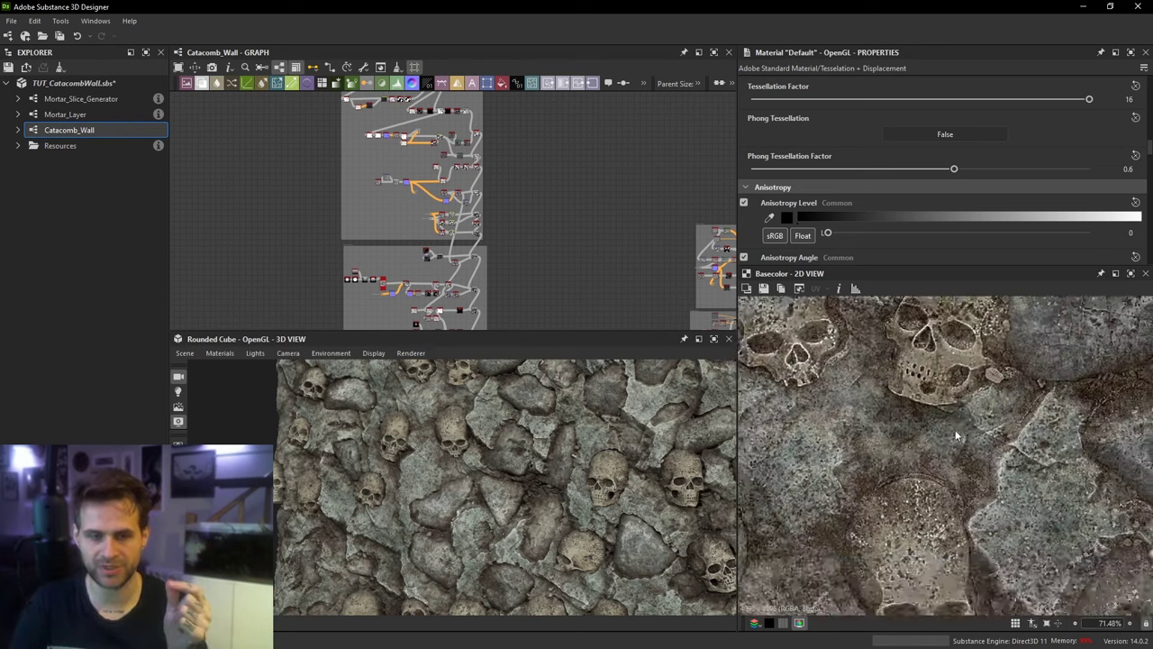
pyautogui.moveTo(956, 436); pyautogui.dragTo(1029, 467, button='middle')
pyautogui.moveTo(865, 347); pyautogui.dragTo(1027, 450, button='middle')
pyautogui.moveTo(934, 416); pyautogui.dragTo(902, 443, button='middle')
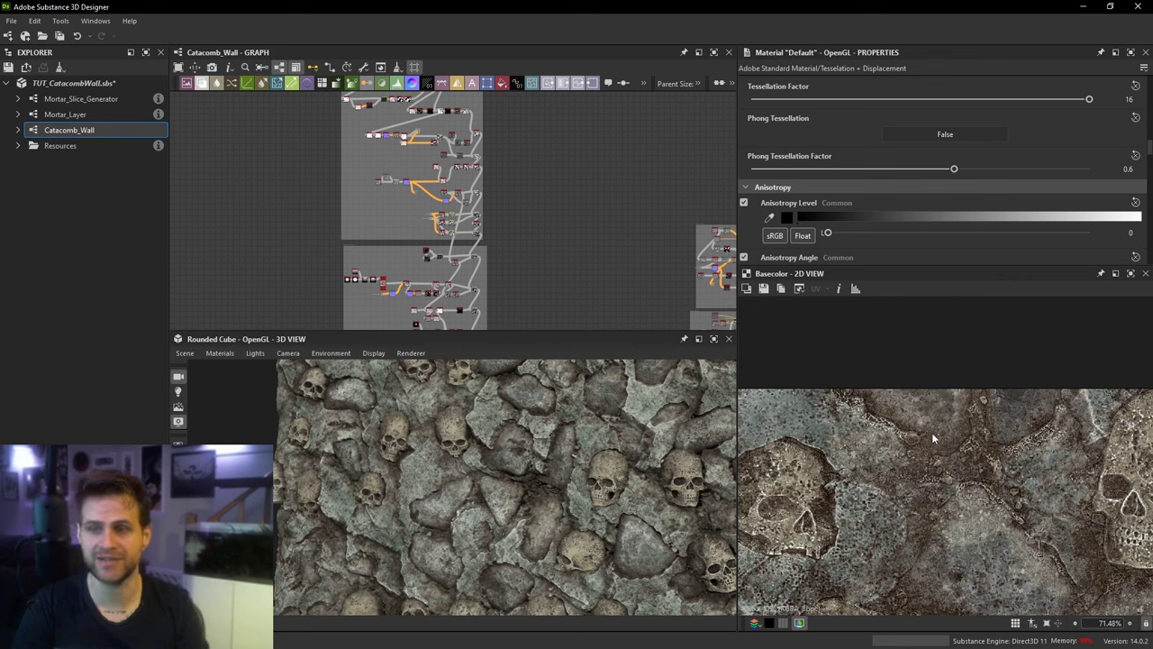
# Step: Frame the whole Catacomb_Wall graph and examine its central node groups
pyautogui.moveTo(439, 111); pyautogui.dragTo(460, 174, button='middle')
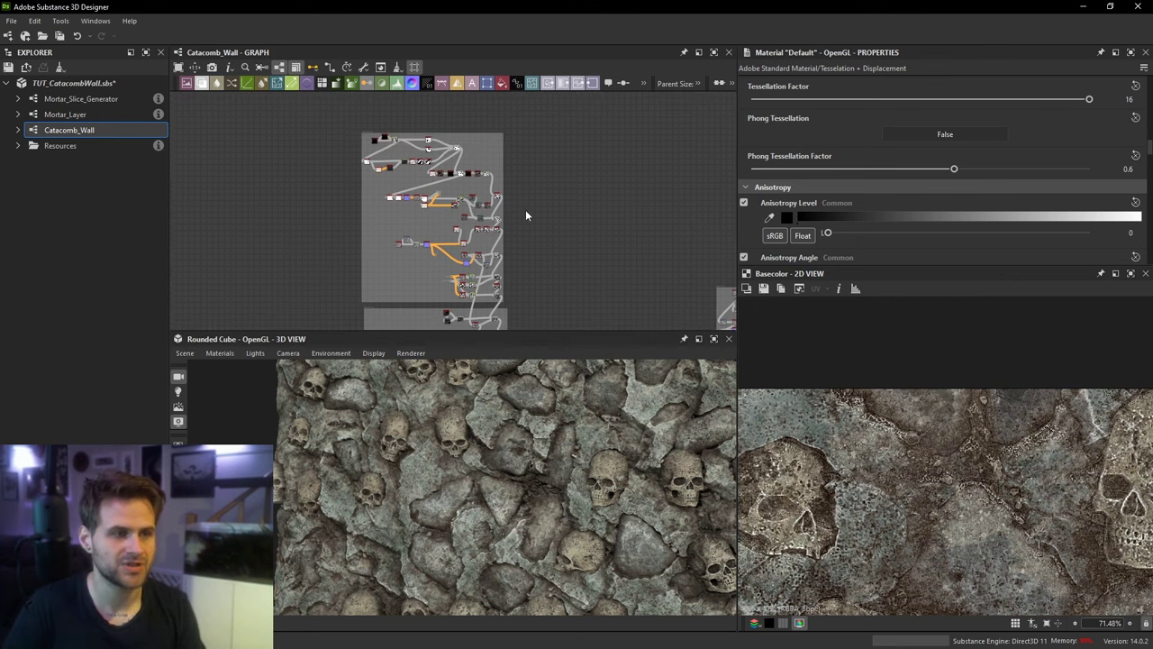
pyautogui.press('f')
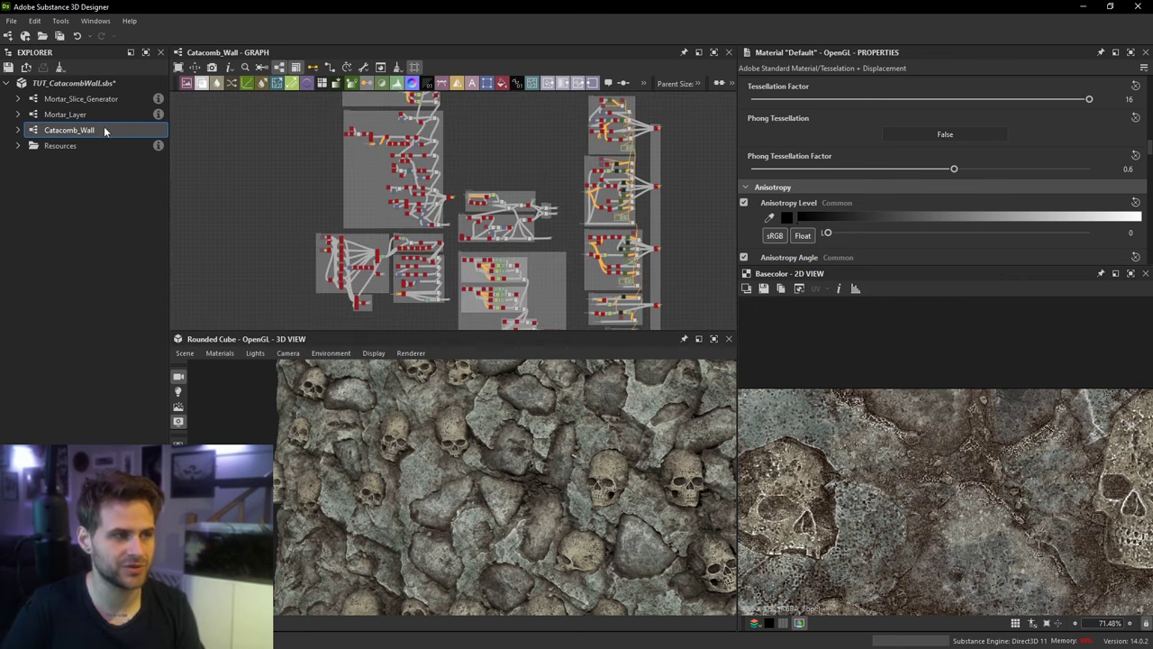
pyautogui.click(105, 131)
pyautogui.scroll(3, 649, 187)
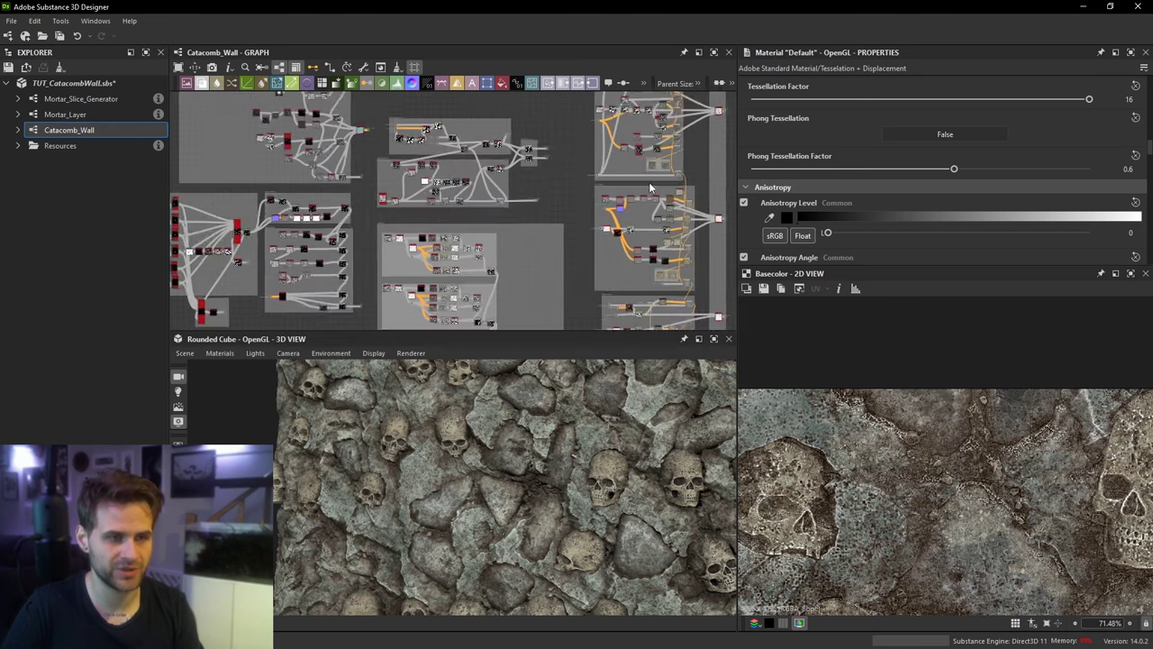
pyautogui.scroll(2, 649, 187)
pyautogui.moveTo(474, 203); pyautogui.dragTo(573, 301, button='middle')
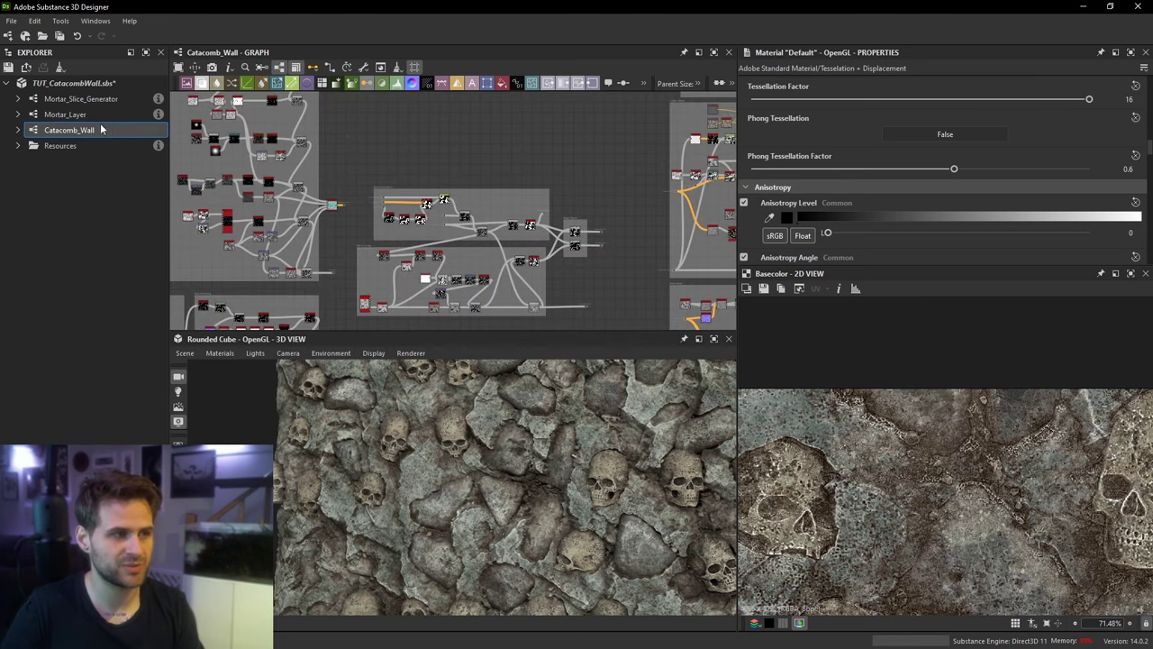
# Step: Open the Mortar_Layer graph and examine its main chain of nodes
pyautogui.click(114, 119)
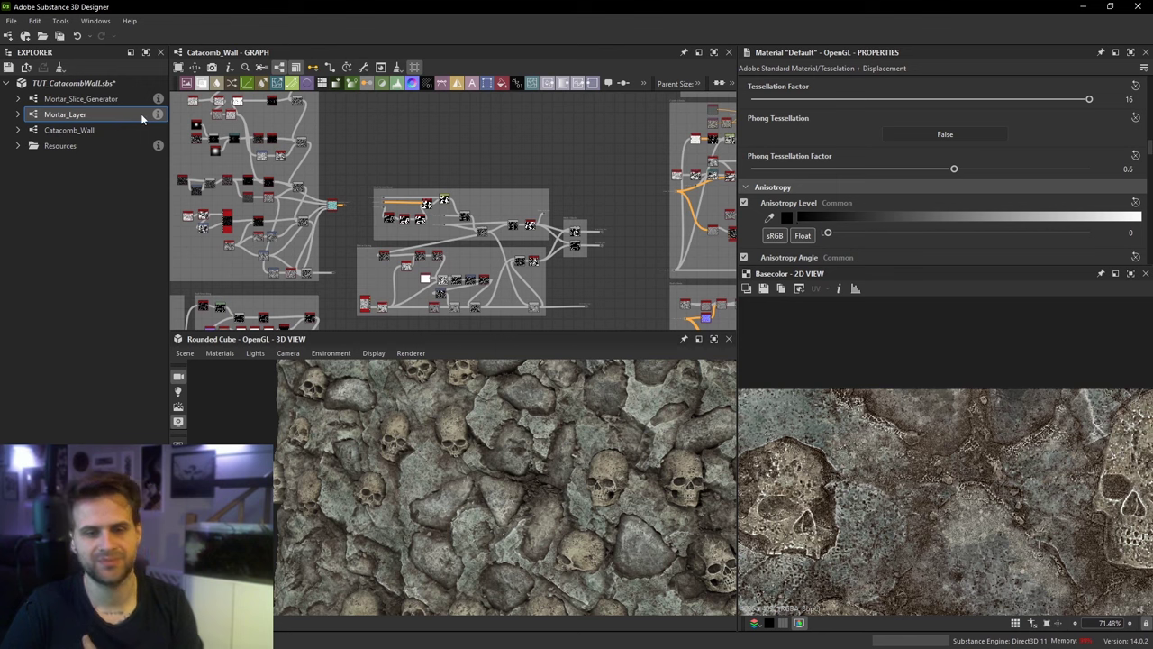
pyautogui.doubleClick(142, 113)
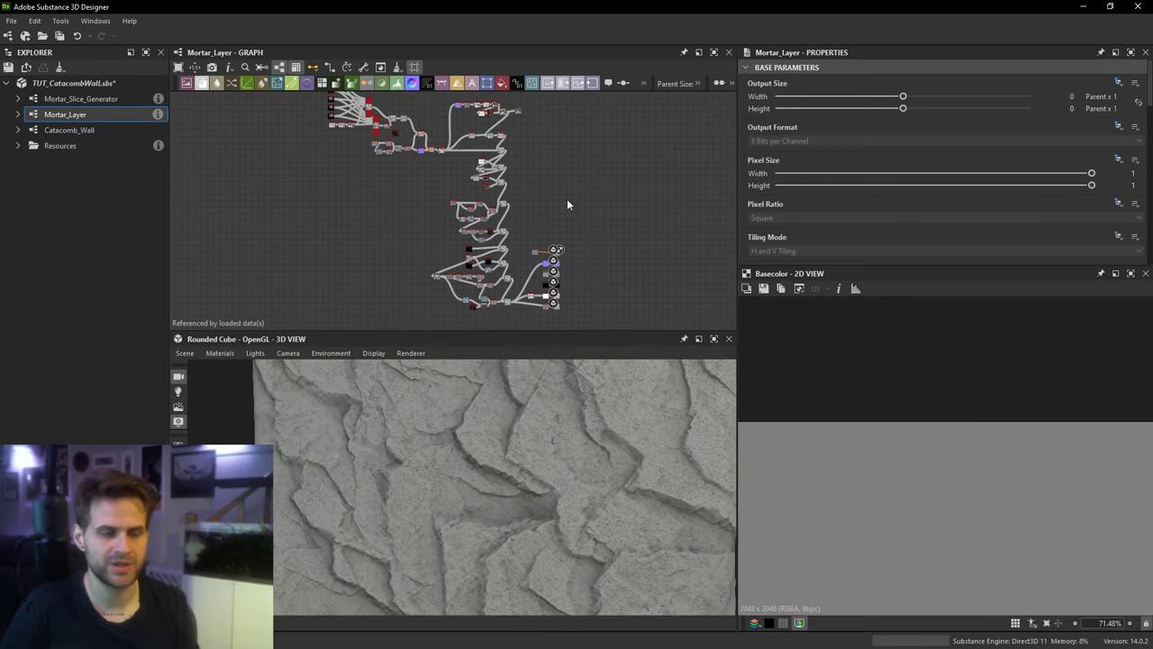
pyautogui.scroll(3, 569, 225)
pyautogui.moveTo(477, 198); pyautogui.dragTo(497, 209, button='middle')
pyautogui.scroll(2, 446, 248)
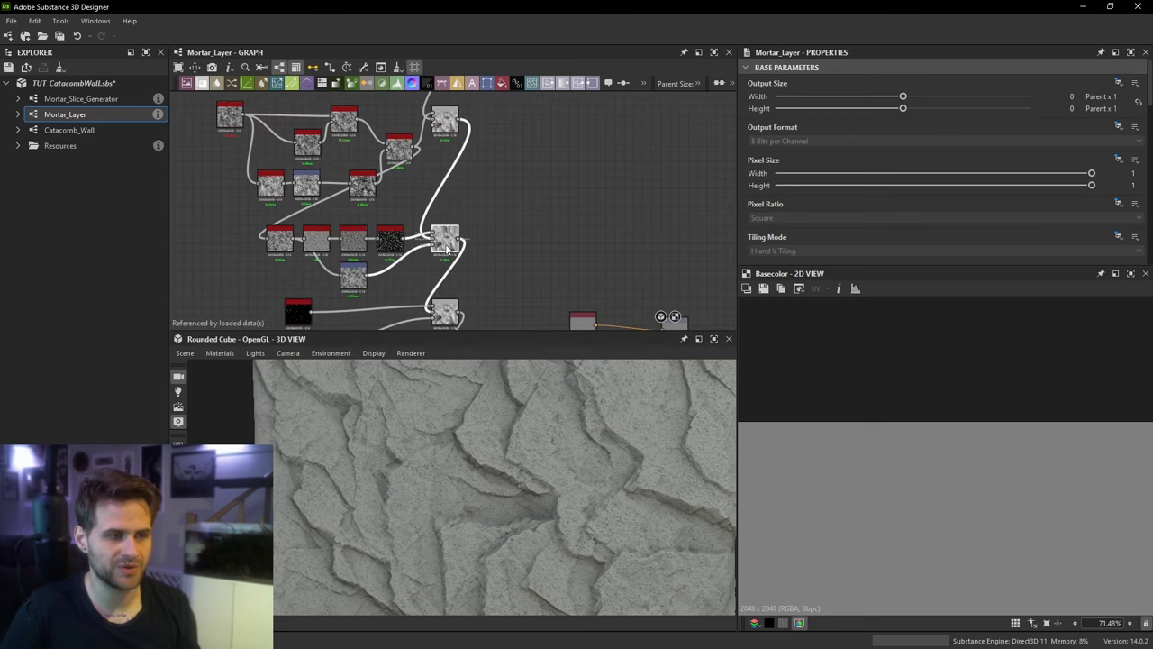
# Step: Preview the Blend node in the middle of the mortar height chain and examine its full grayscale tile
pyautogui.doubleClick(445, 241)
pyautogui.moveTo(889, 476); pyautogui.dragTo(879, 356, button='middle')
pyautogui.scroll(-1, 878, 356)
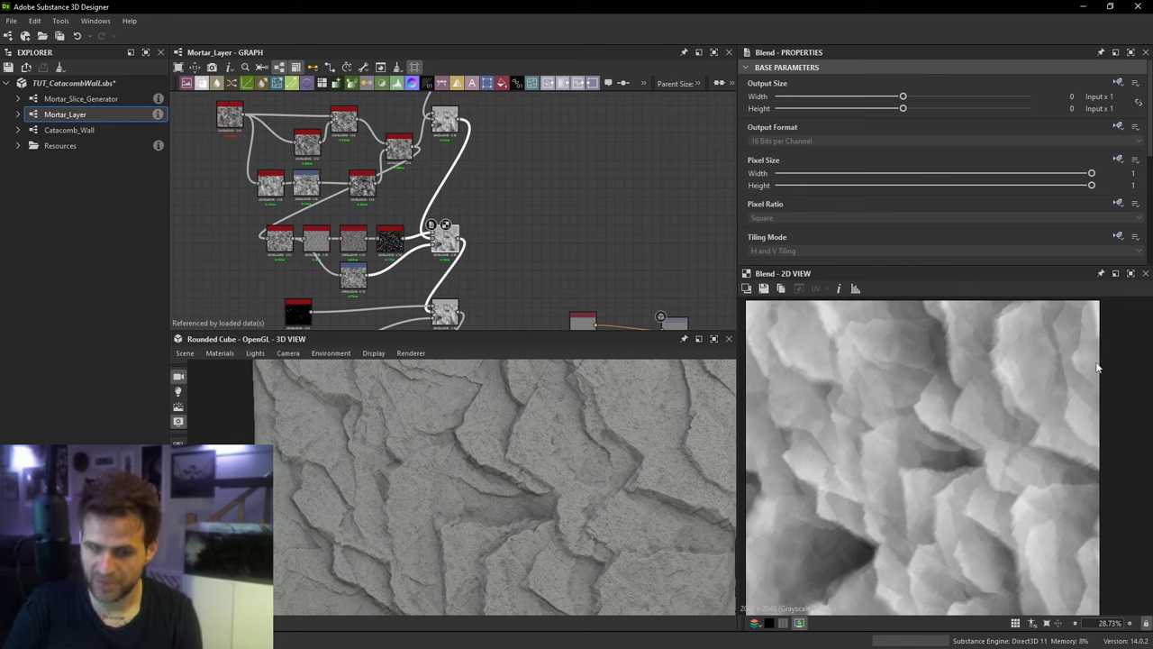
pyautogui.moveTo(561, 182); pyautogui.dragTo(623, 316, button='middle')
pyautogui.moveTo(499, 97)
pyautogui.mouseDown(button='middle')
pyautogui.moveTo(575, 264)
pyautogui.moveTo(557, 97)
pyautogui.mouseUp(button='middle')
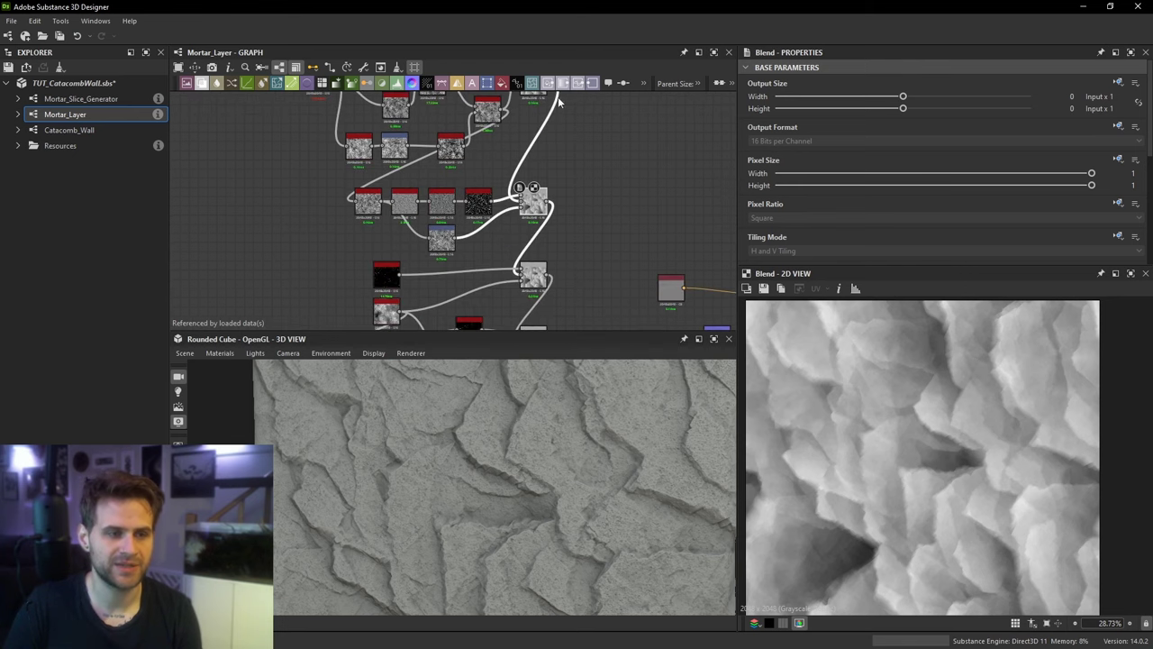
# Step: Preview the HBAO node of the mortar layer and examine its crack and surface detail up close
pyautogui.moveTo(551, 301); pyautogui.dragTo(541, 124, button='middle')
pyautogui.doubleClick(648, 310)
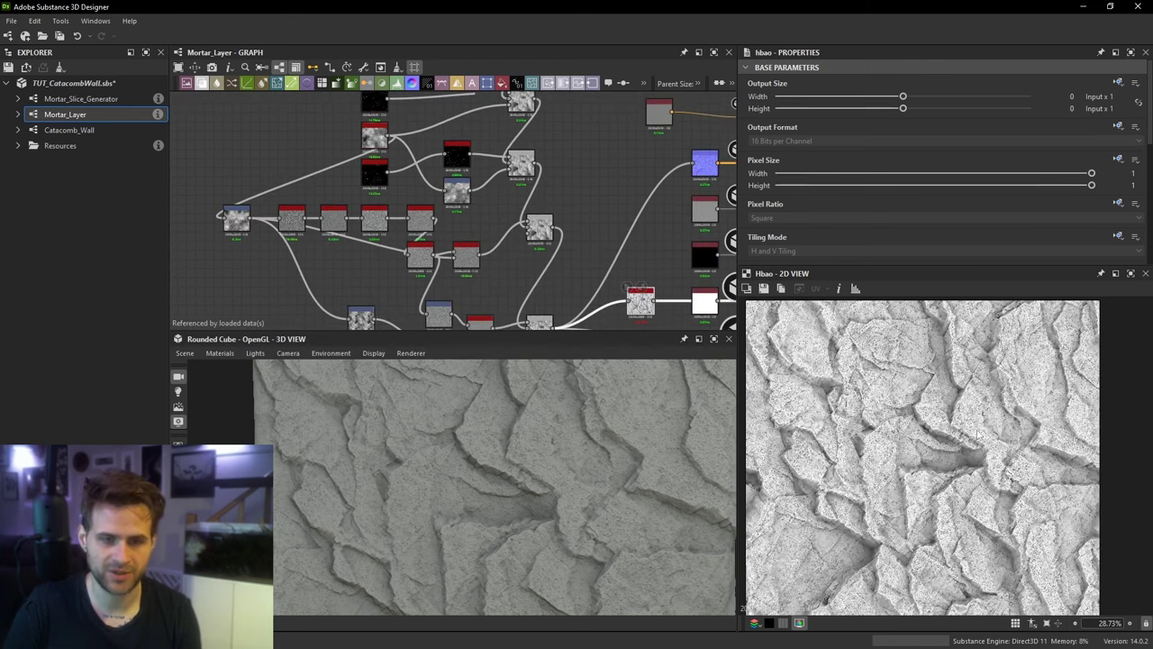
pyautogui.scroll(3, 889, 410)
pyautogui.moveTo(889, 411); pyautogui.dragTo(866, 450, button='middle')
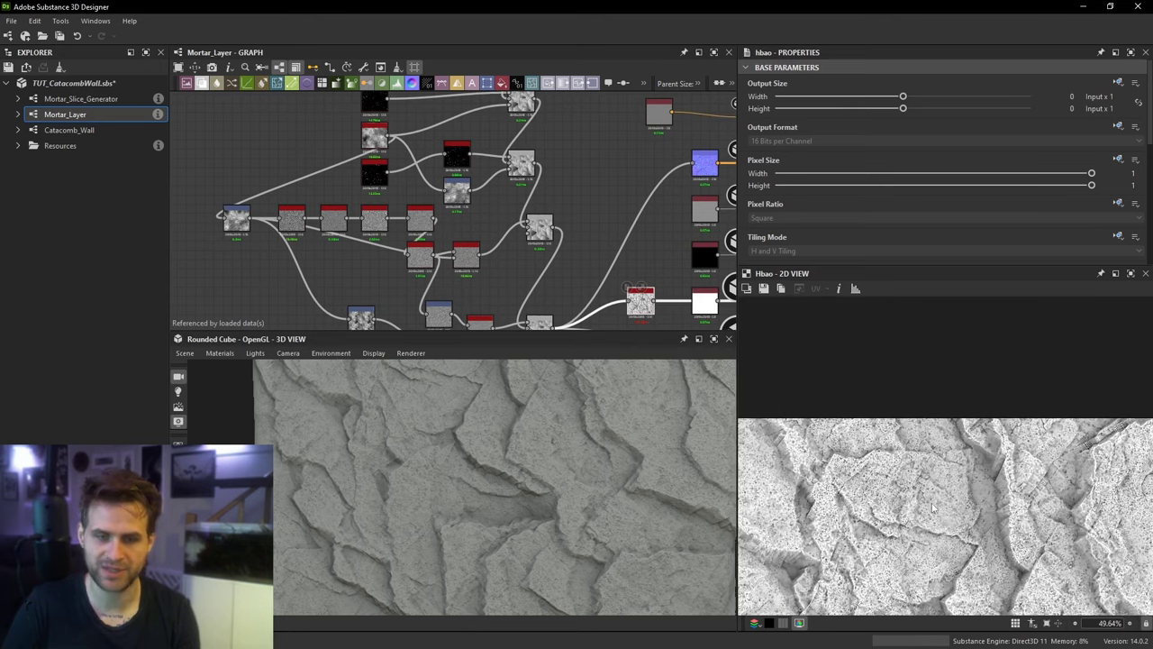
pyautogui.moveTo(1014, 506); pyautogui.dragTo(834, 455, button='middle')
# Step: Preview the Tile Sampler Grayscale node fed by the mortar slice shapes and examine its whole pattern
pyautogui.moveTo(486, 213); pyautogui.dragTo(554, 378, button='middle')
pyautogui.scroll(-2, 505, 248)
pyautogui.moveTo(473, 104); pyautogui.dragTo(761, 258, button='middle')
pyautogui.scroll(4, 506, 228)
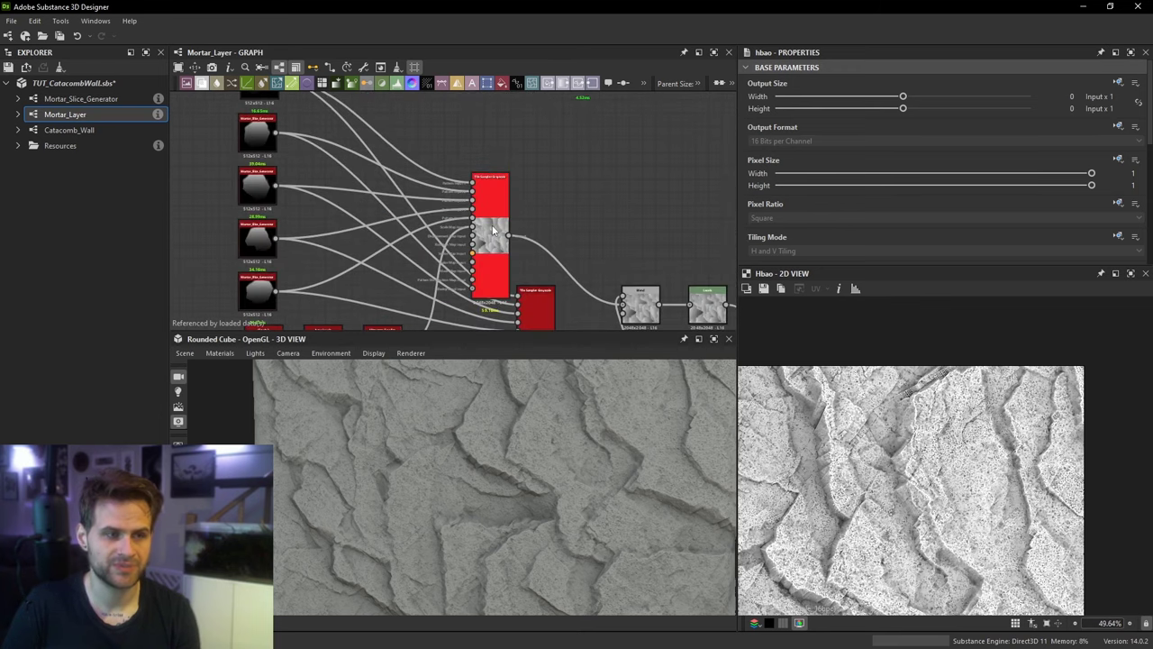
pyautogui.doubleClick(493, 228)
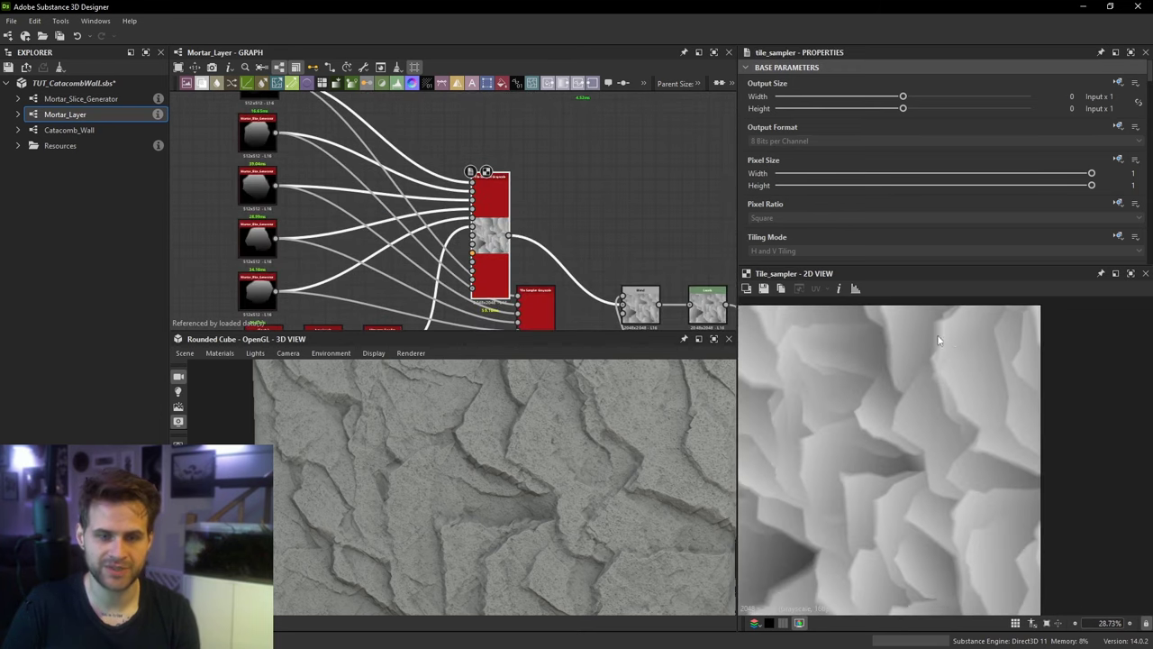
pyautogui.scroll(-3, 937, 360)
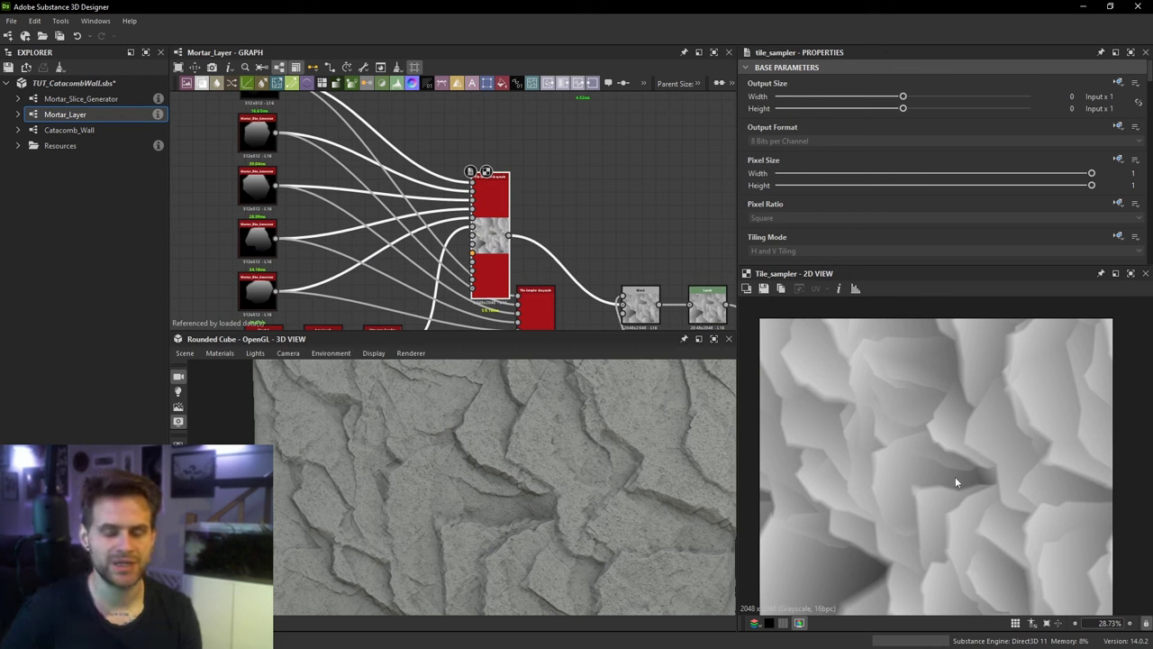
# Step: Preview the topmost Mortar_Slice_Generator node feeding the tile sampler and examine its slice shape
pyautogui.moveTo(258, 96); pyautogui.dragTo(341, 184, button='middle')
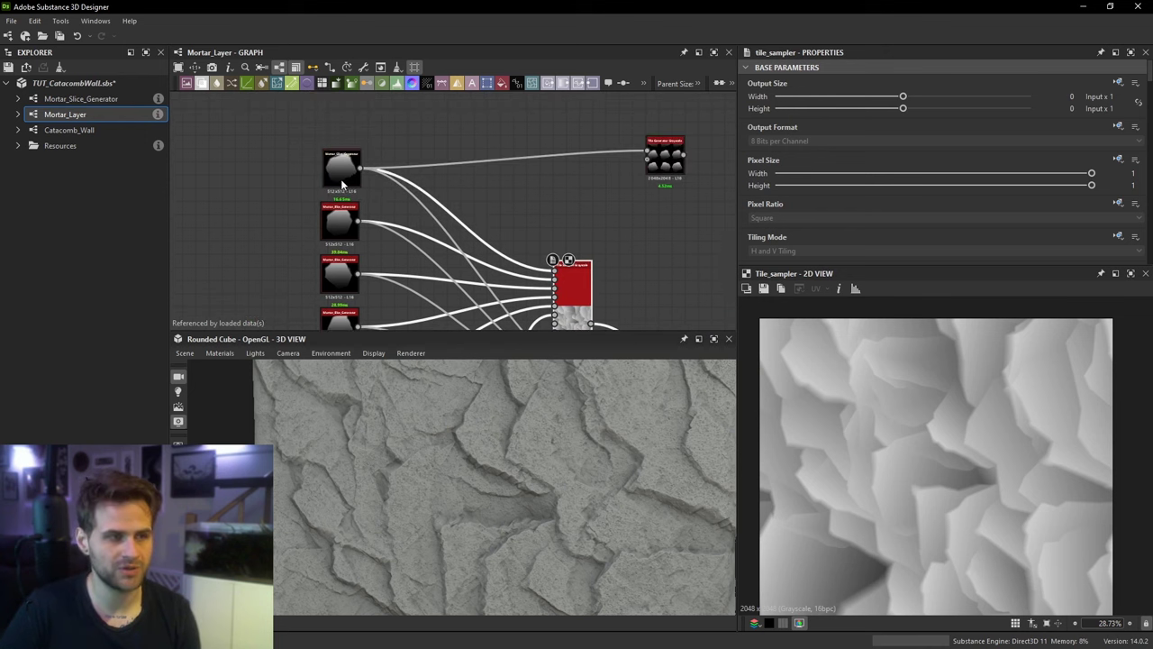
pyautogui.doubleClick(341, 180)
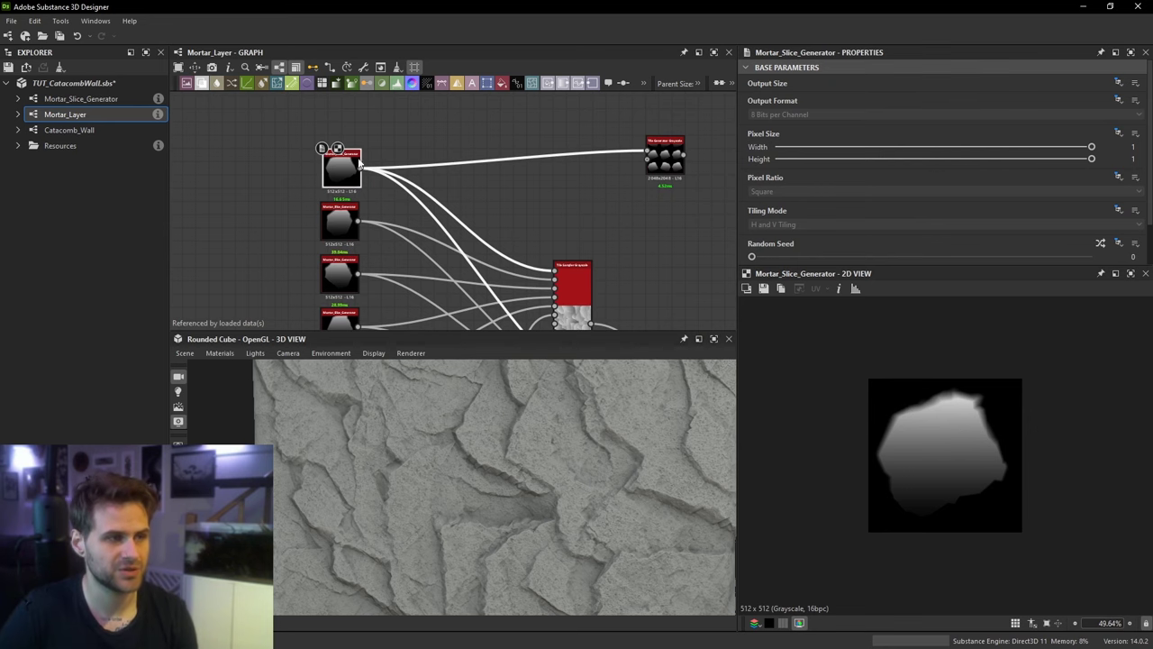
pyautogui.scroll(8, 351, 154)
# Step: Open the Mortar_Slice_Generator graph and examine its output shape and the Splatter Circular nodes at its start
pyautogui.click(70, 100)
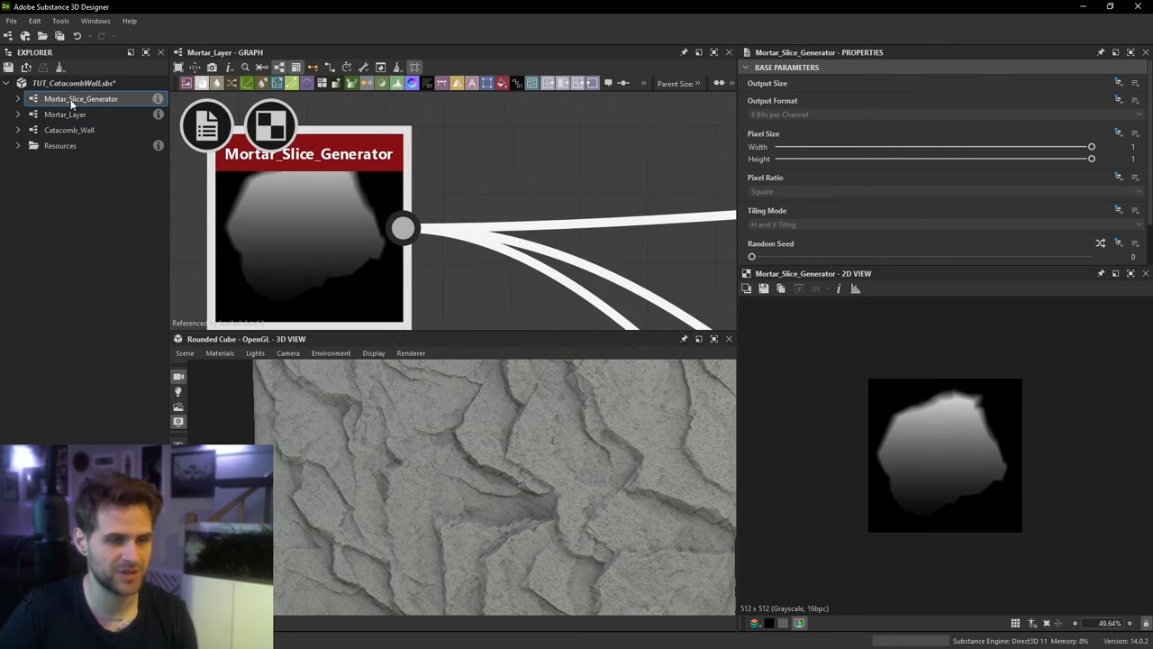
pyautogui.doubleClick(70, 99)
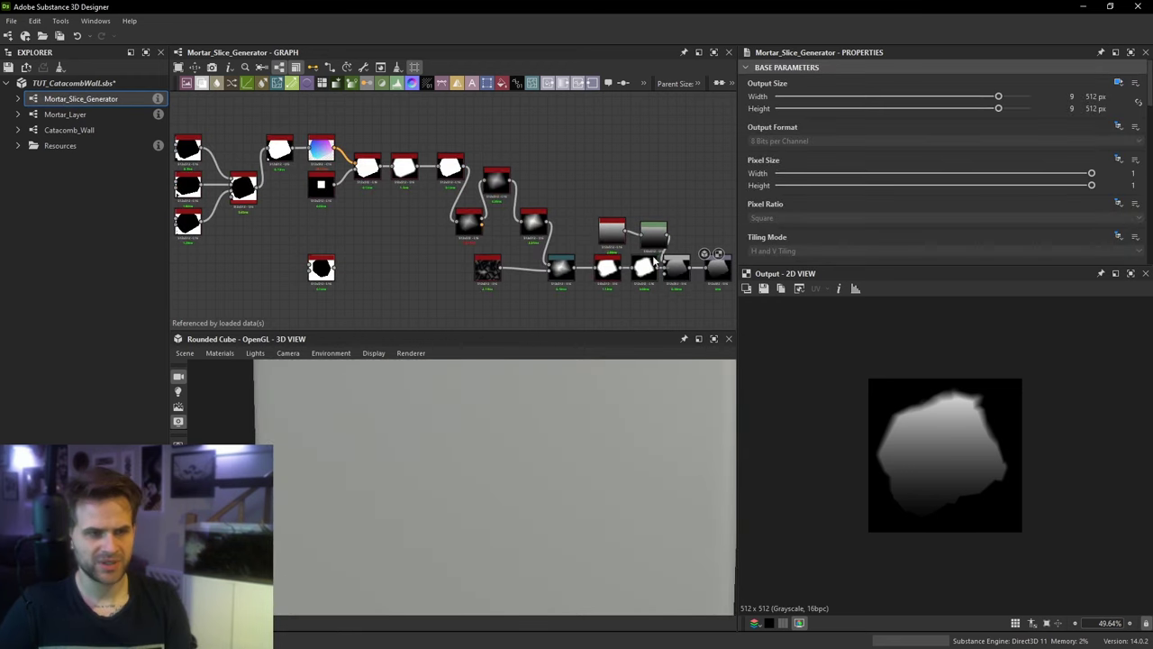
pyautogui.moveTo(716, 250); pyautogui.dragTo(653, 205, button='middle')
pyautogui.click(655, 221)
pyautogui.scroll(3, 987, 422)
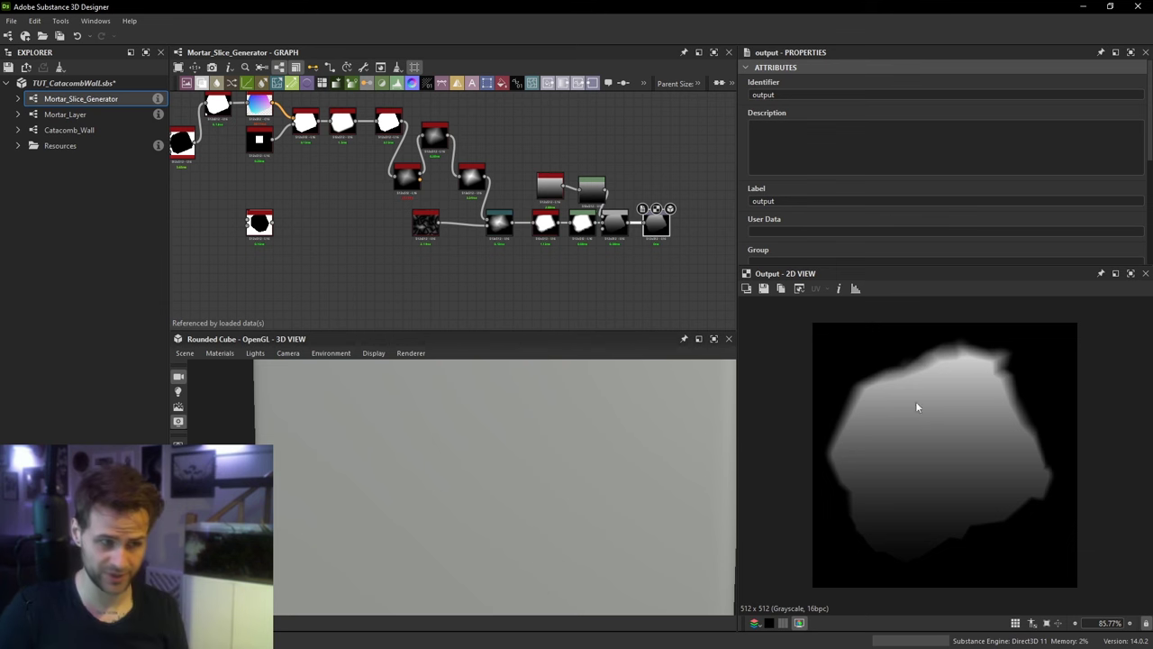
pyautogui.scroll(3, 417, 232)
pyautogui.scroll(2, 459, 205)
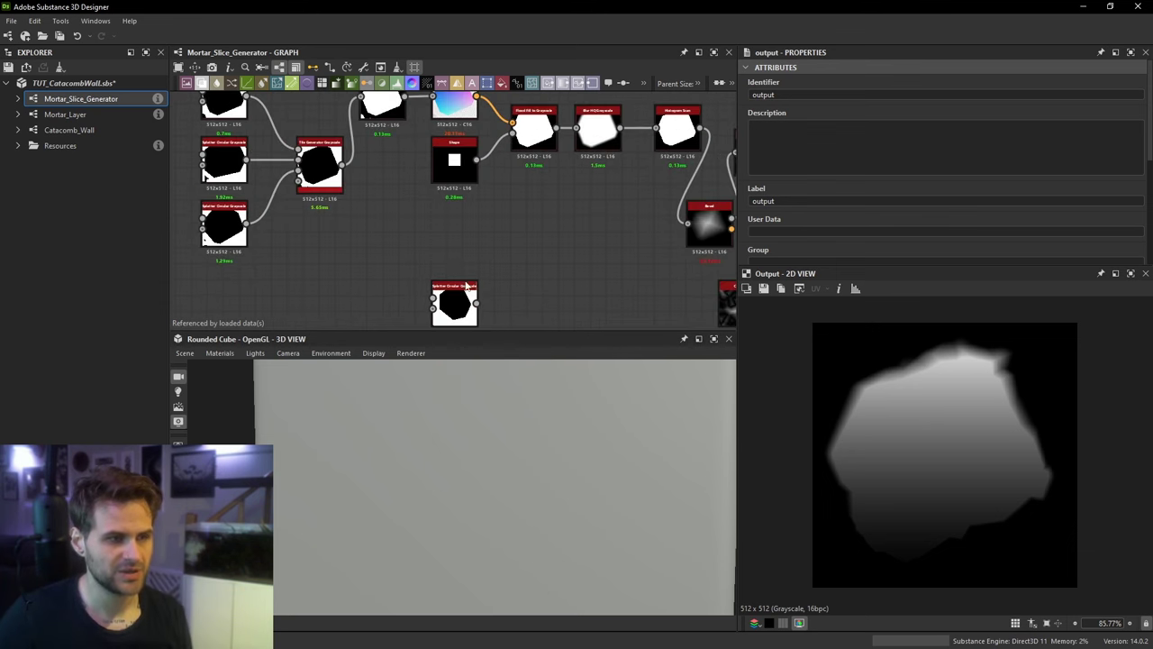
# Step: Delete the loose Splatter Circular Grayscale node below the main node chain
pyautogui.moveTo(467, 284); pyautogui.dragTo(412, 274)
pyautogui.press('Delete')
pyautogui.moveTo(380, 111); pyautogui.dragTo(458, 156, button='middle')
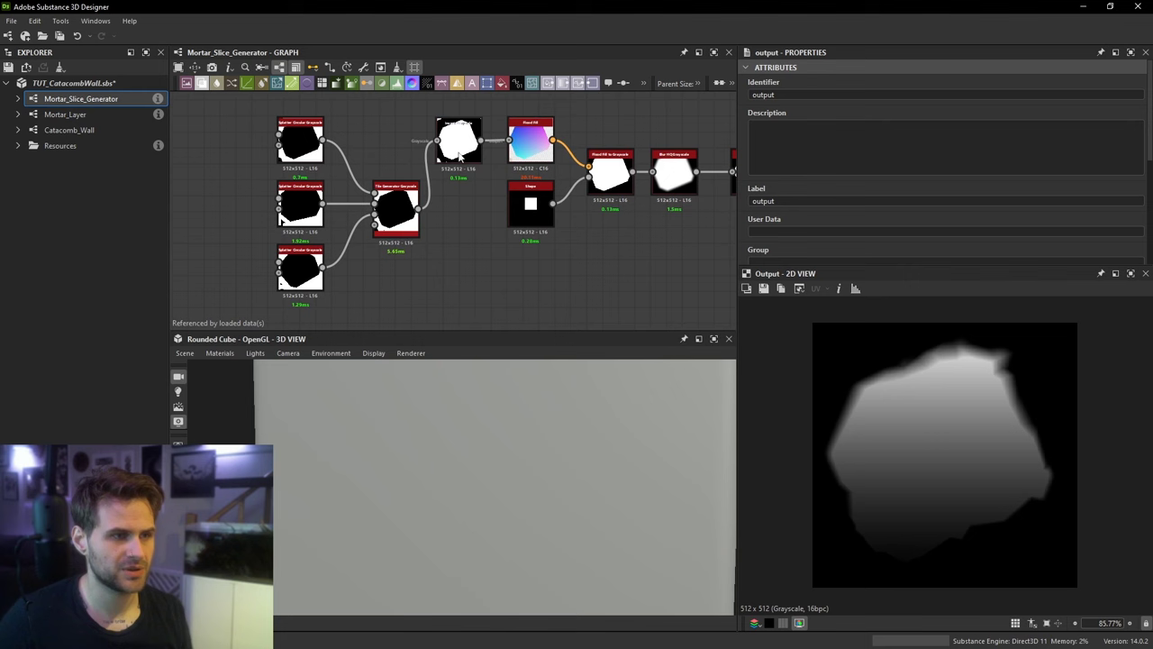
# Step: Add a Polygon 1 node in the empty area below the Shape node and set its sides to 7
pyautogui.click(460, 149)
pyautogui.click(611, 189)
pyautogui.press('space')
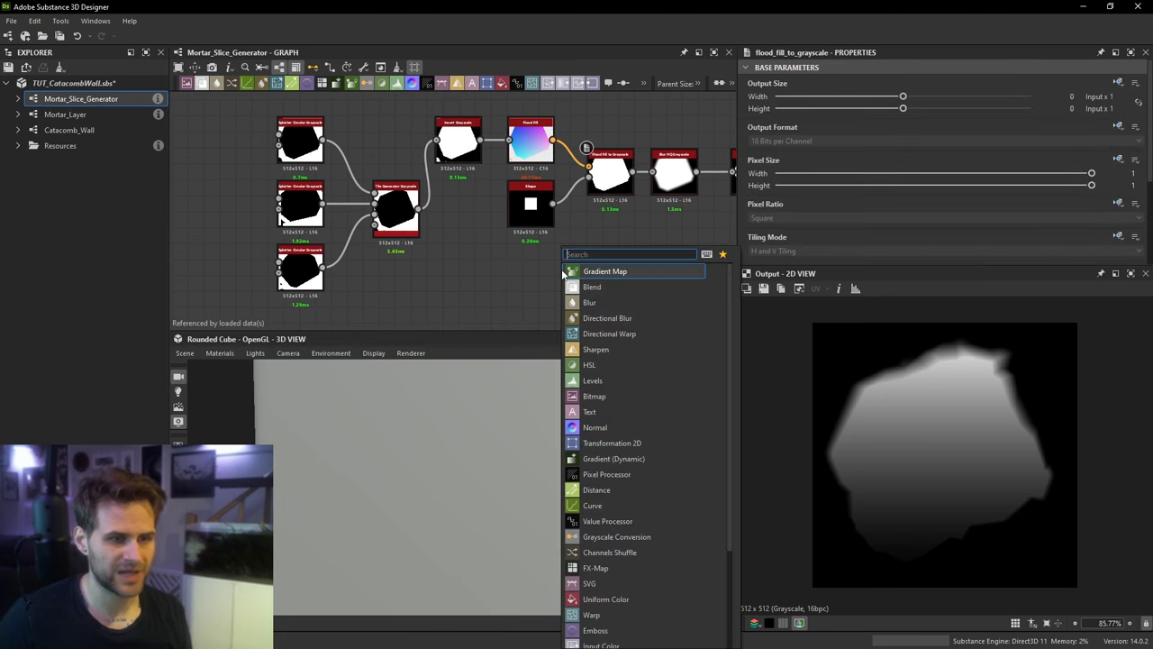
pyautogui.write('hsap')
pyautogui.press('BackSpace')
pyautogui.press('BackSpace')
pyautogui.press('BackSpace')
pyautogui.press('BackSpace')
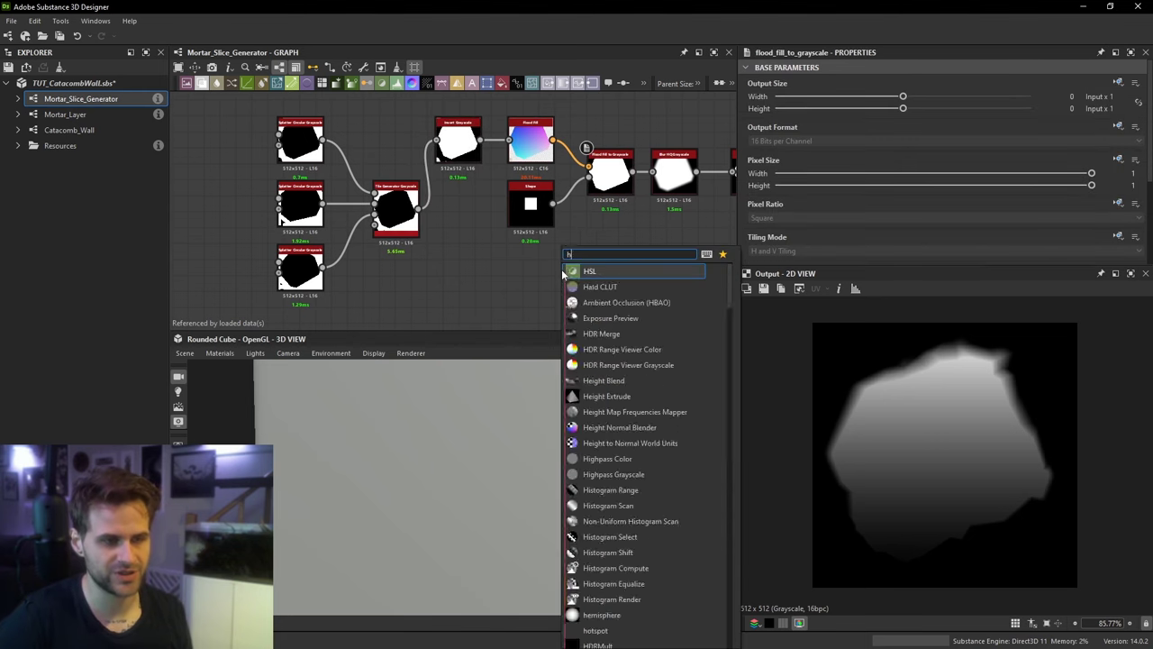
pyautogui.write('poly')
pyautogui.press('Return')
pyautogui.scroll(-1, 799, 352)
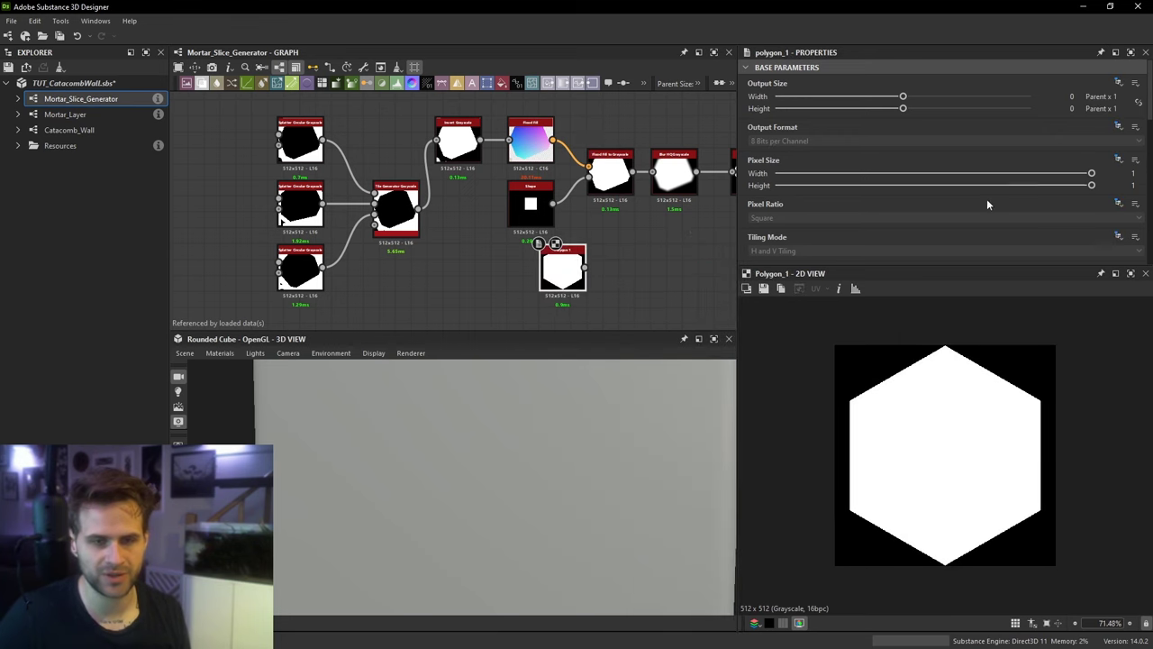
pyautogui.scroll(-3, 861, 212)
pyautogui.moveTo(792, 168); pyautogui.dragTo(797, 168)
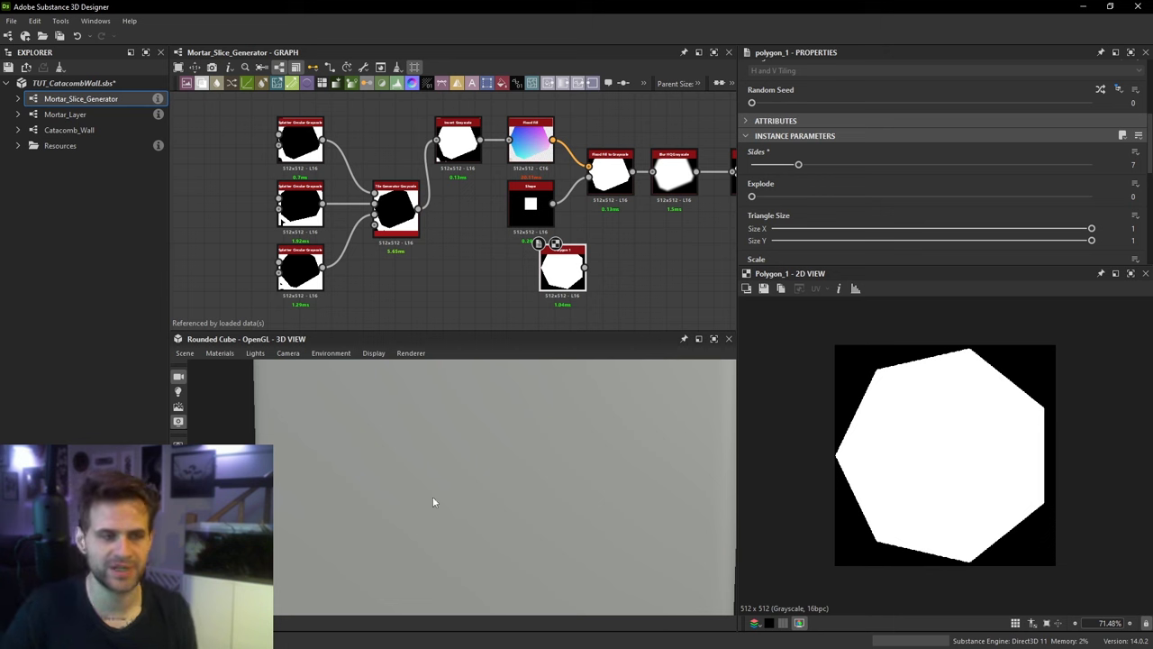
# Step: Add a Splatter Circular Grayscale node in the empty space below the chain and delete the loose Polygon node
pyautogui.moveTo(407, 272); pyautogui.dragTo(407, 193, button='middle')
pyautogui.press('space')
pyautogui.write('splatte')
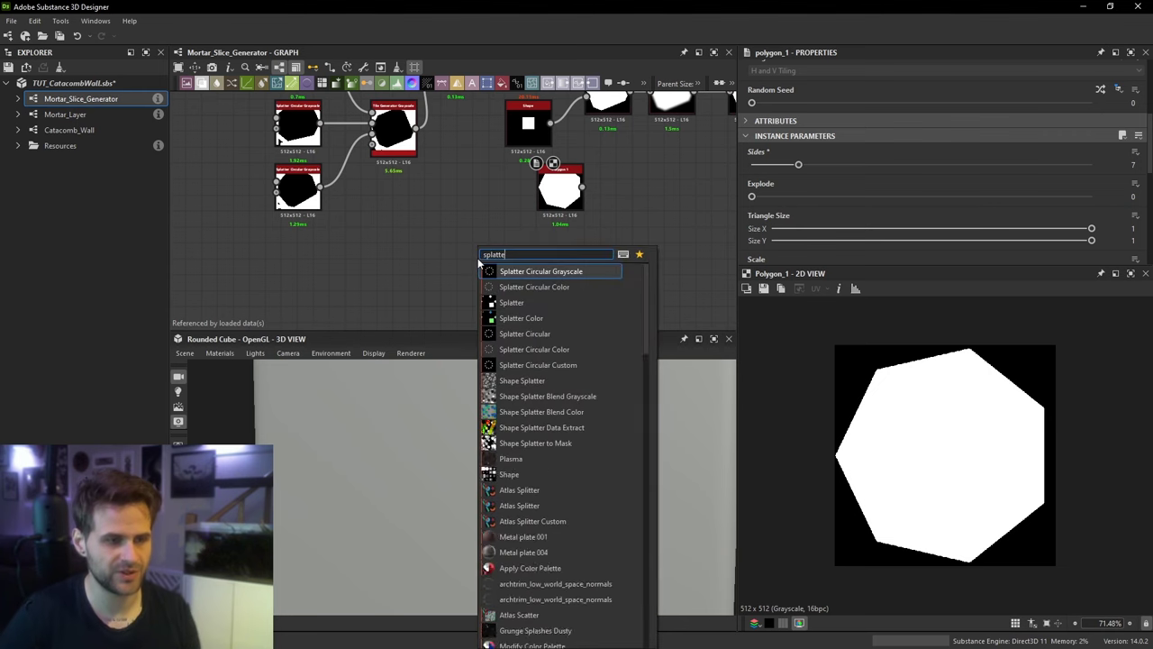
pyautogui.write('r')
pyautogui.press('Down')
pyautogui.press('Down')
pyautogui.press('Up')
pyautogui.press('Return')
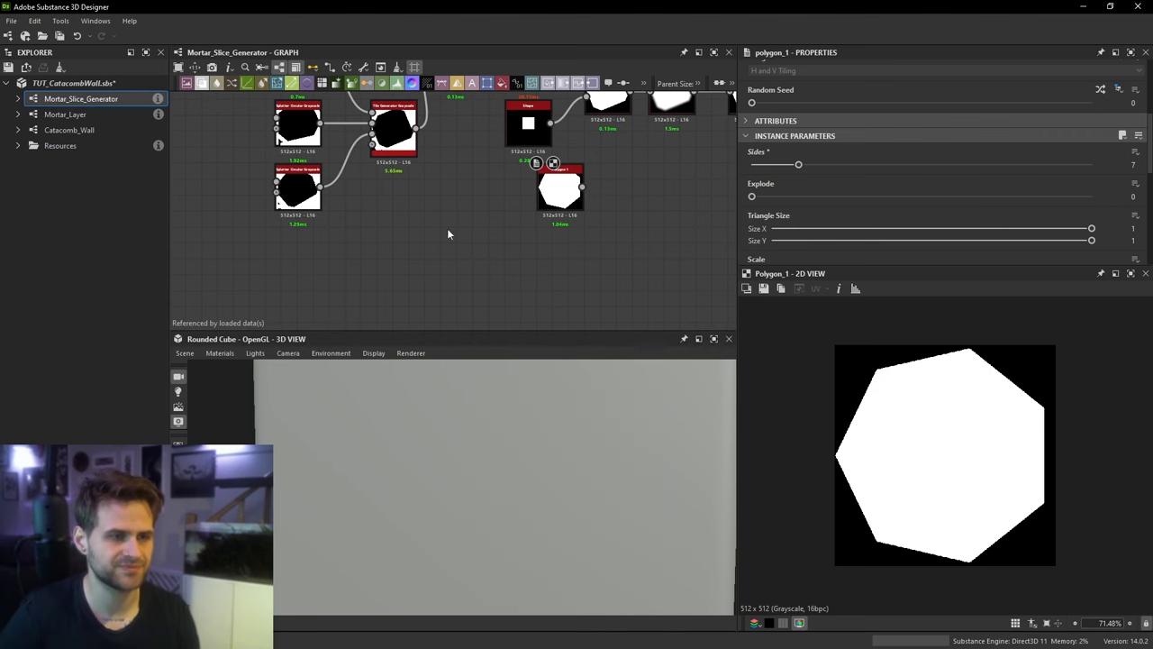
pyautogui.moveTo(562, 198); pyautogui.dragTo(499, 183)
pyautogui.press('Delete')
pyautogui.moveTo(490, 250); pyautogui.dragTo(507, 255)
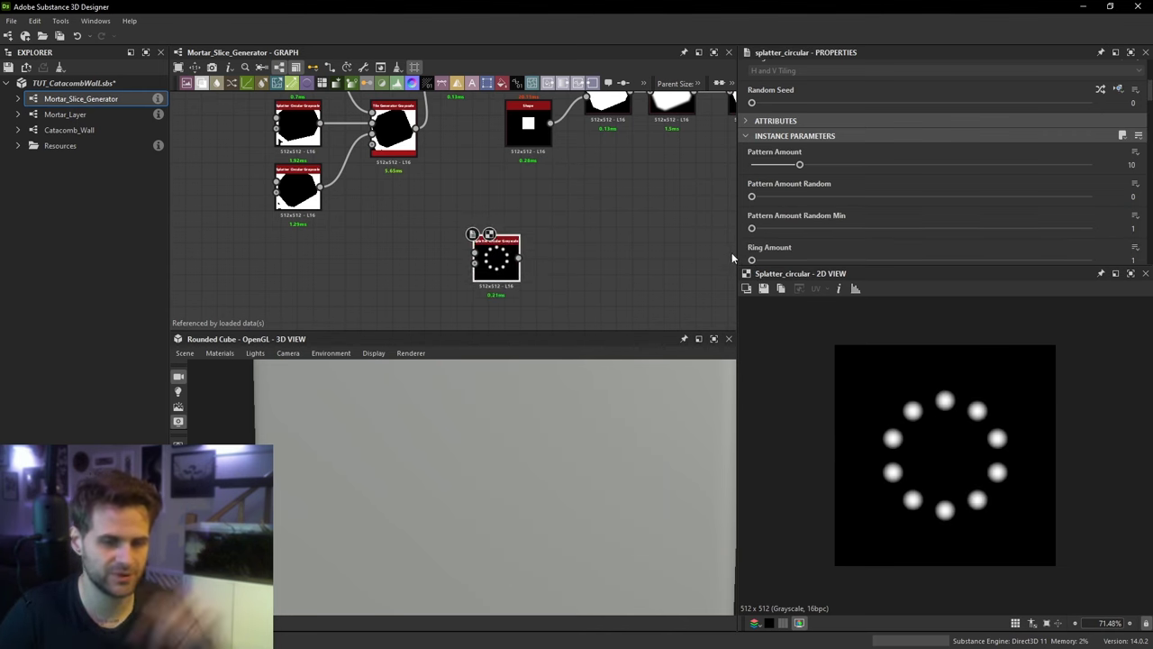
# Step: Set the new Splatter Circular node's pattern to Square and its radius to 0.5
pyautogui.scroll(-3, 857, 197)
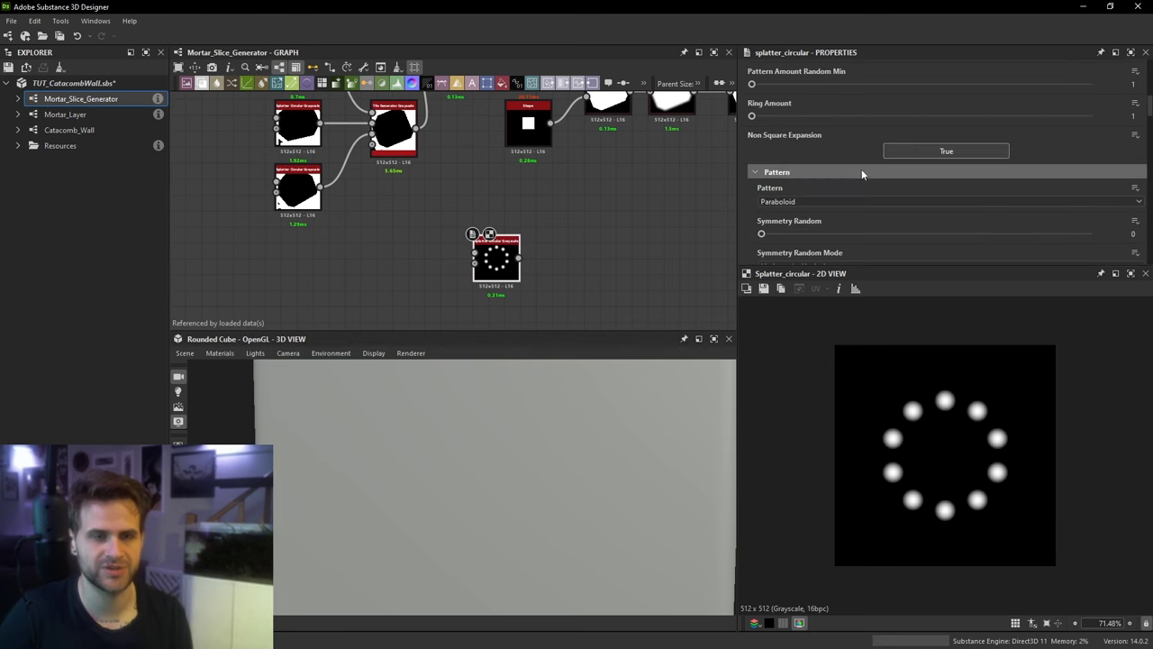
pyautogui.scroll(-2, 861, 171)
pyautogui.click(813, 93)
pyautogui.click(796, 109)
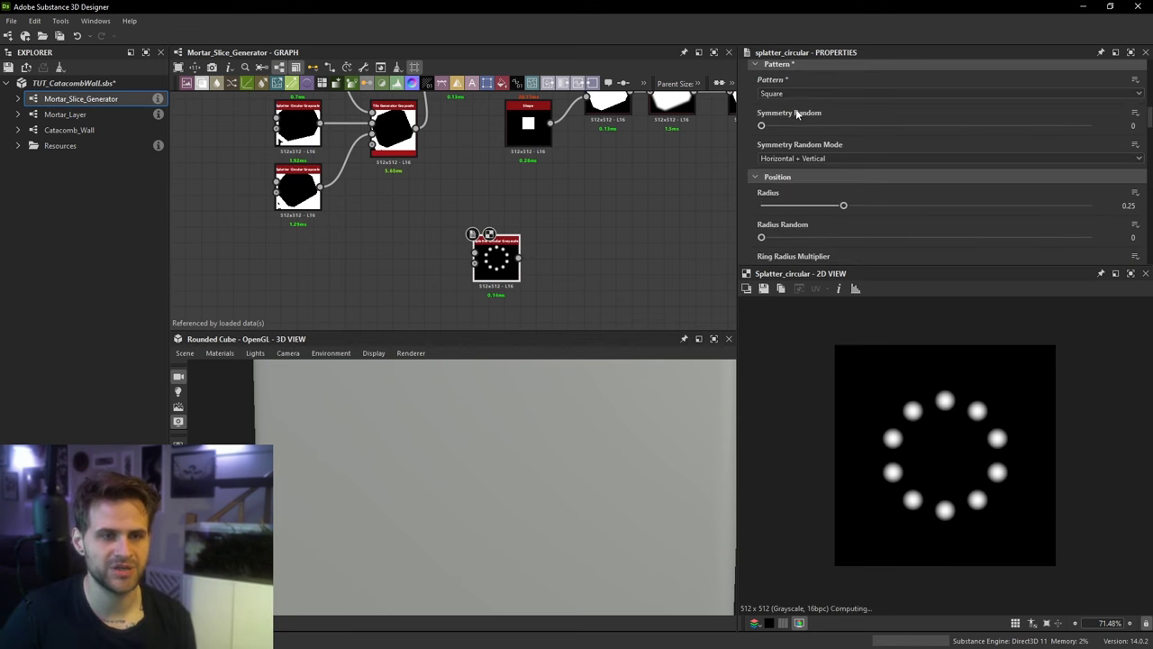
pyautogui.scroll(-2, 872, 158)
pyautogui.write('0.5')
pyautogui.press('Return')
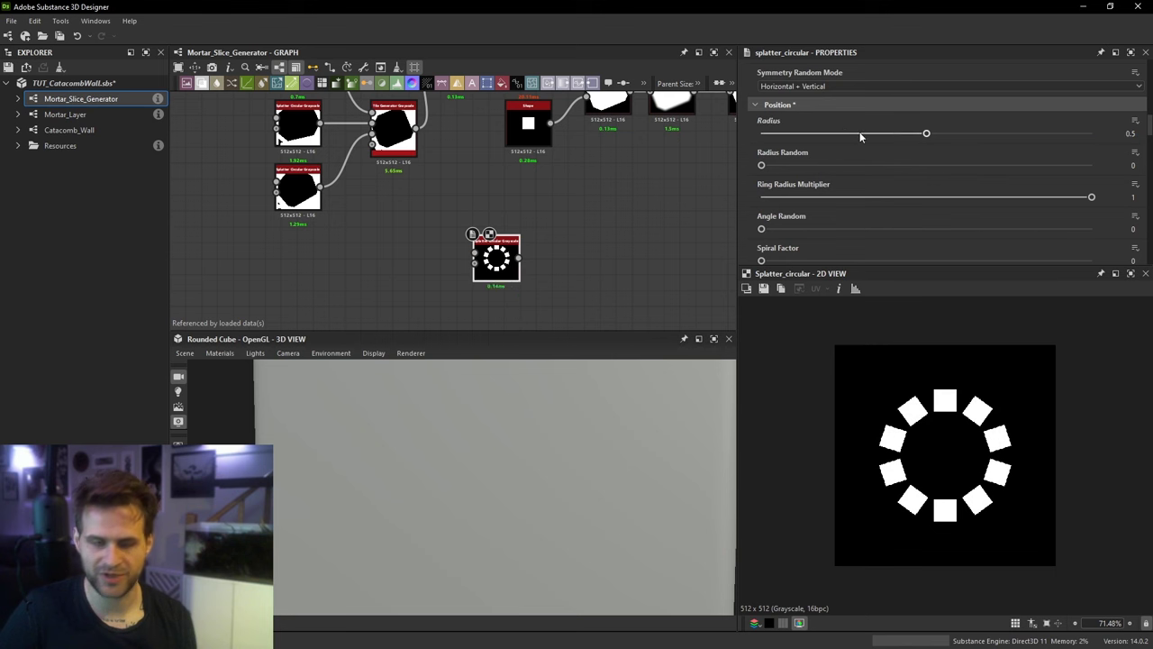
# Step: Override the Splatter Circular node's inherited tiling mode and set it to No Tiling
pyautogui.scroll(3, 939, 364)
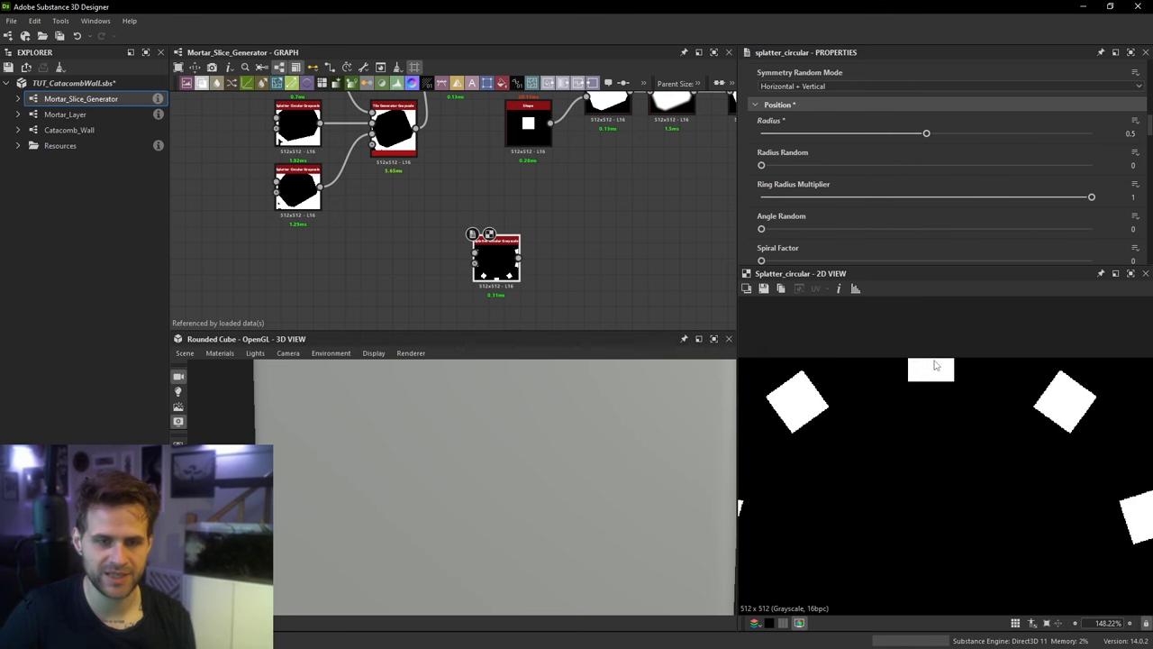
pyautogui.moveTo(1073, 505); pyautogui.dragTo(889, 360, button='middle')
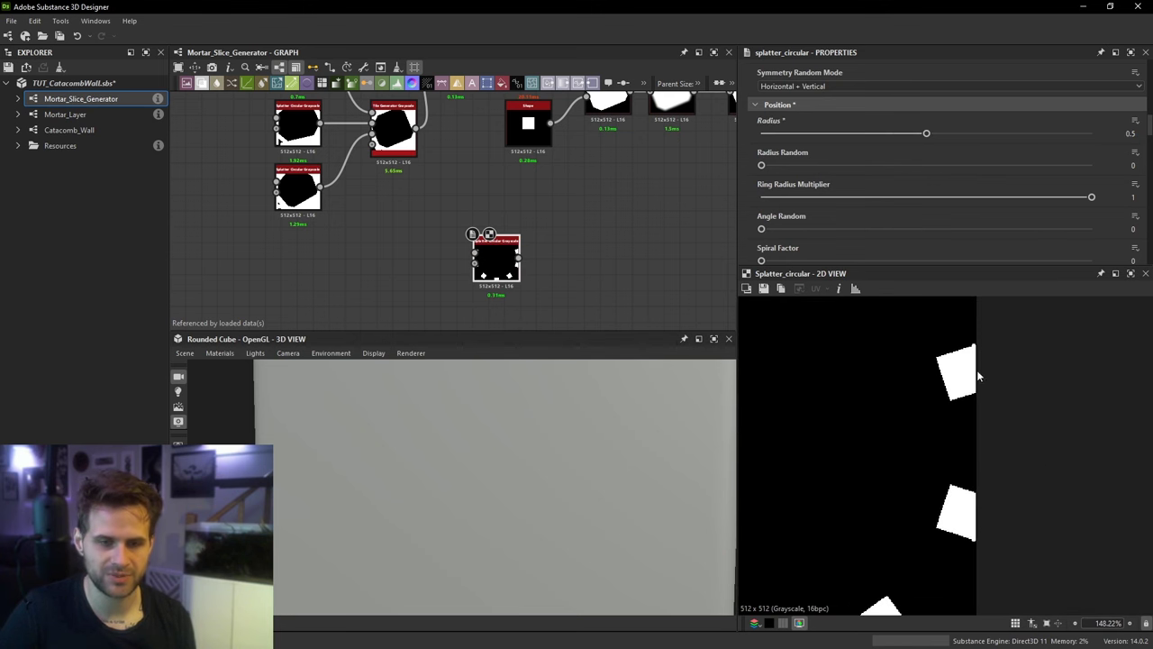
pyautogui.scroll(-5, 978, 377)
pyautogui.scroll(8, 970, 146)
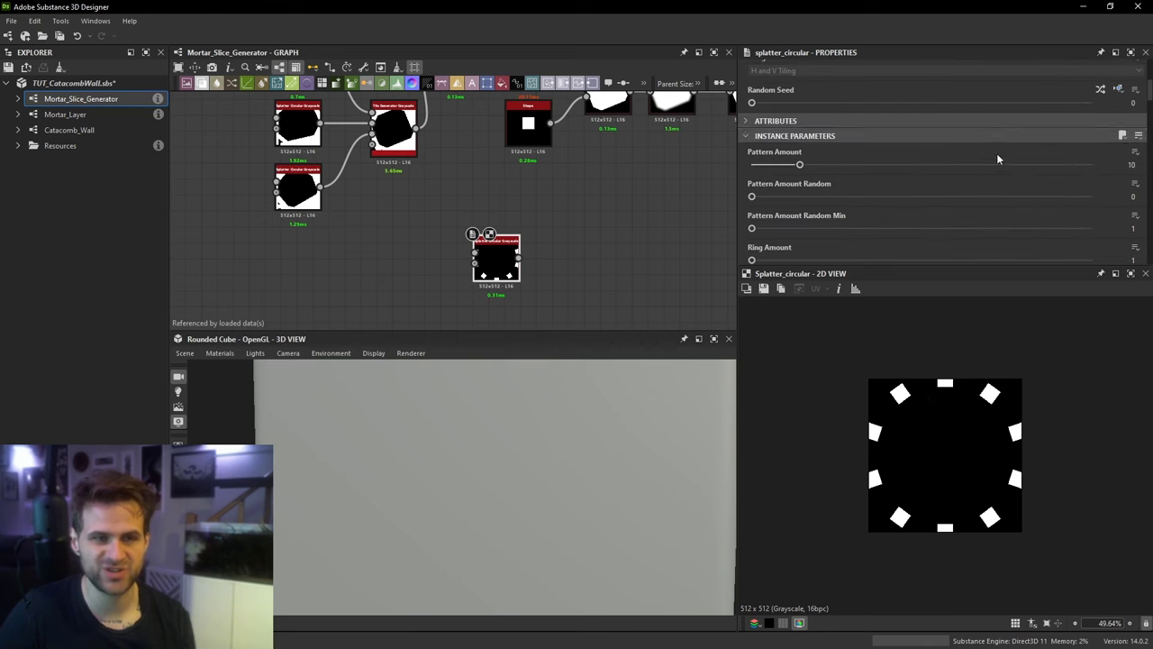
pyautogui.scroll(3, 1002, 145)
pyautogui.click(1118, 164)
pyautogui.click(1101, 200)
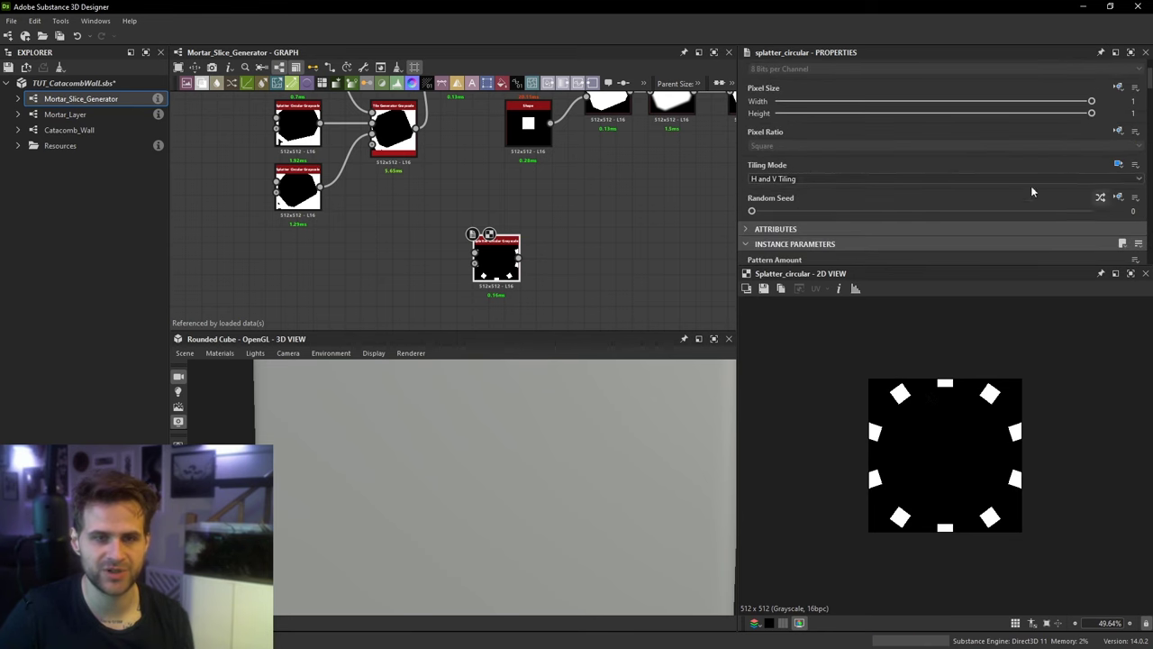
pyautogui.click(783, 180)
pyautogui.click(781, 190)
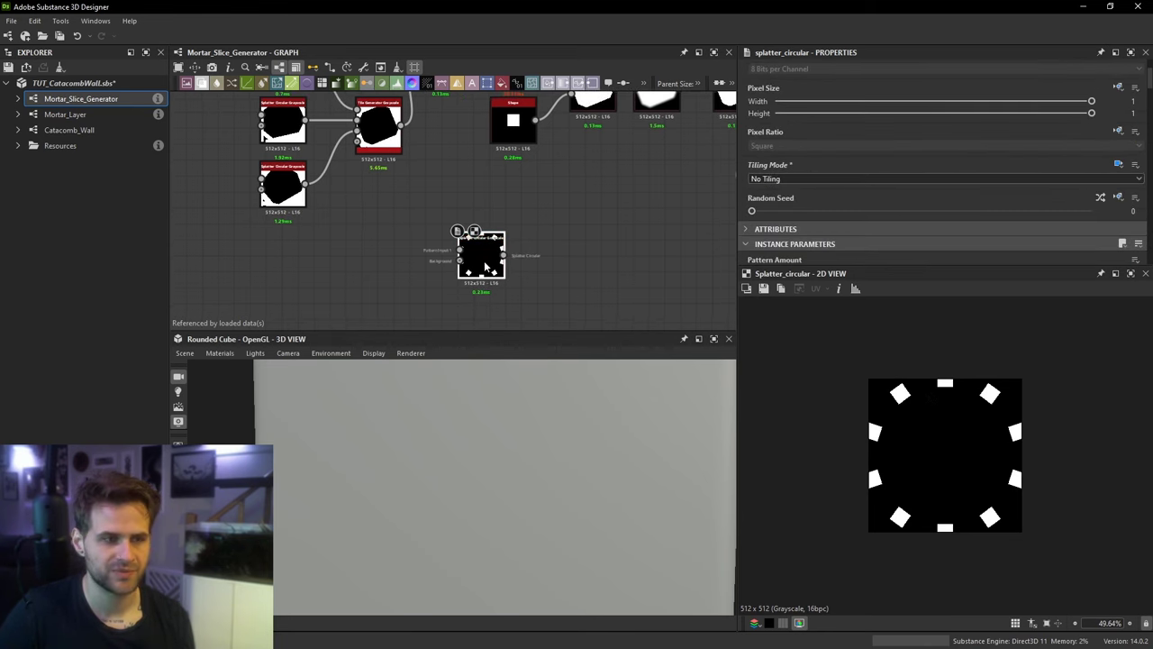
# Step: Set the splatter's pattern amount to 7, its size to X 0.57 and Y 0.41, and its Y size random to 0.37
pyautogui.scroll(-4, 970, 166)
pyautogui.moveTo(800, 130); pyautogui.dragTo(790, 130)
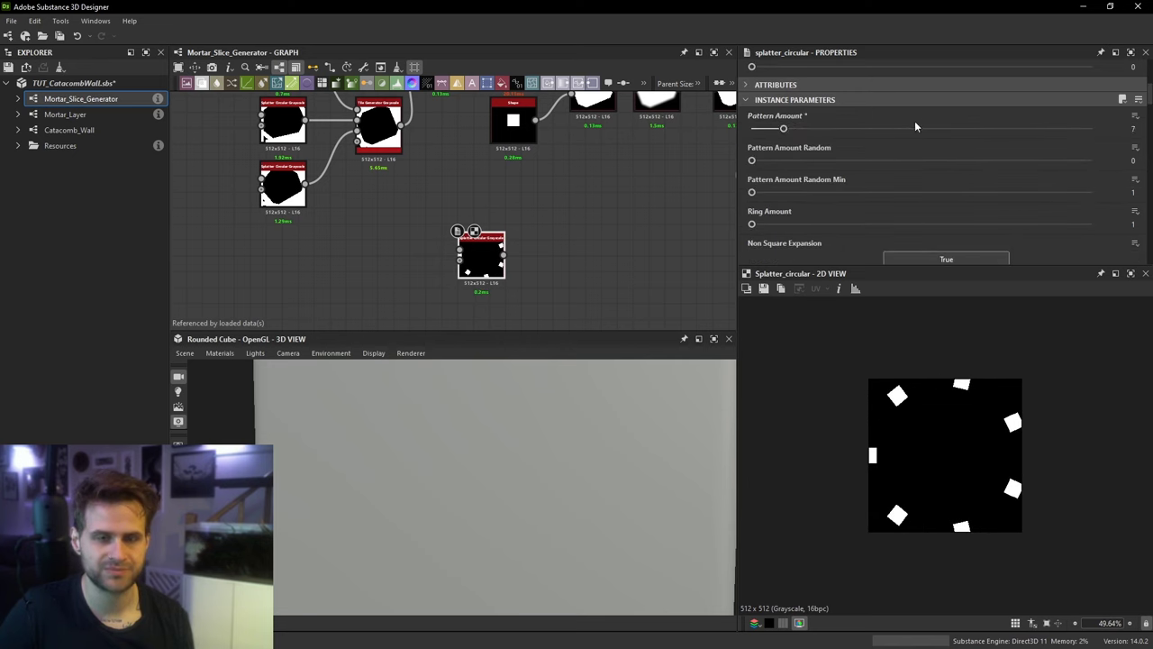
pyautogui.scroll(-10, 860, 171)
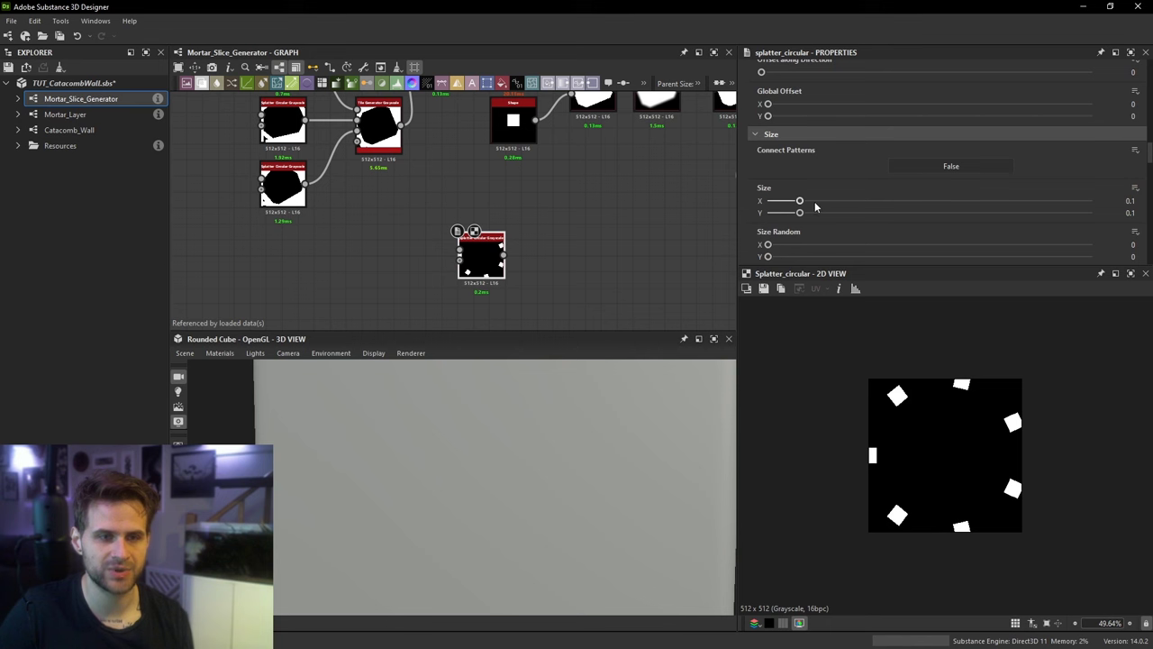
pyautogui.moveTo(814, 202); pyautogui.dragTo(953, 201)
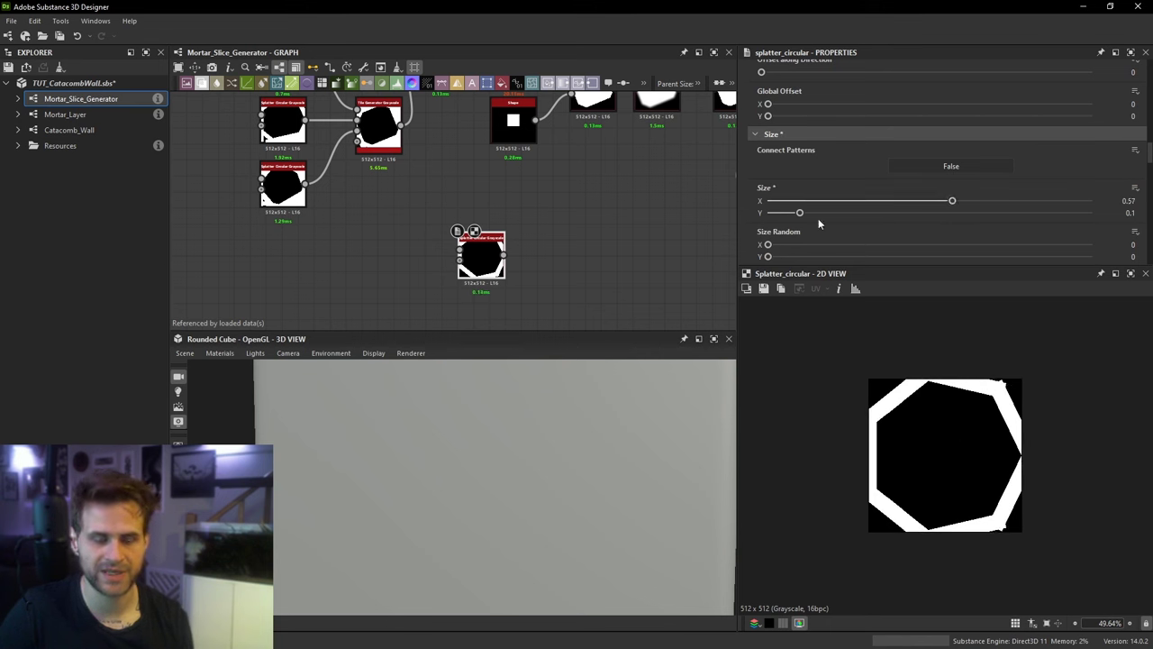
pyautogui.moveTo(802, 214); pyautogui.dragTo(899, 221)
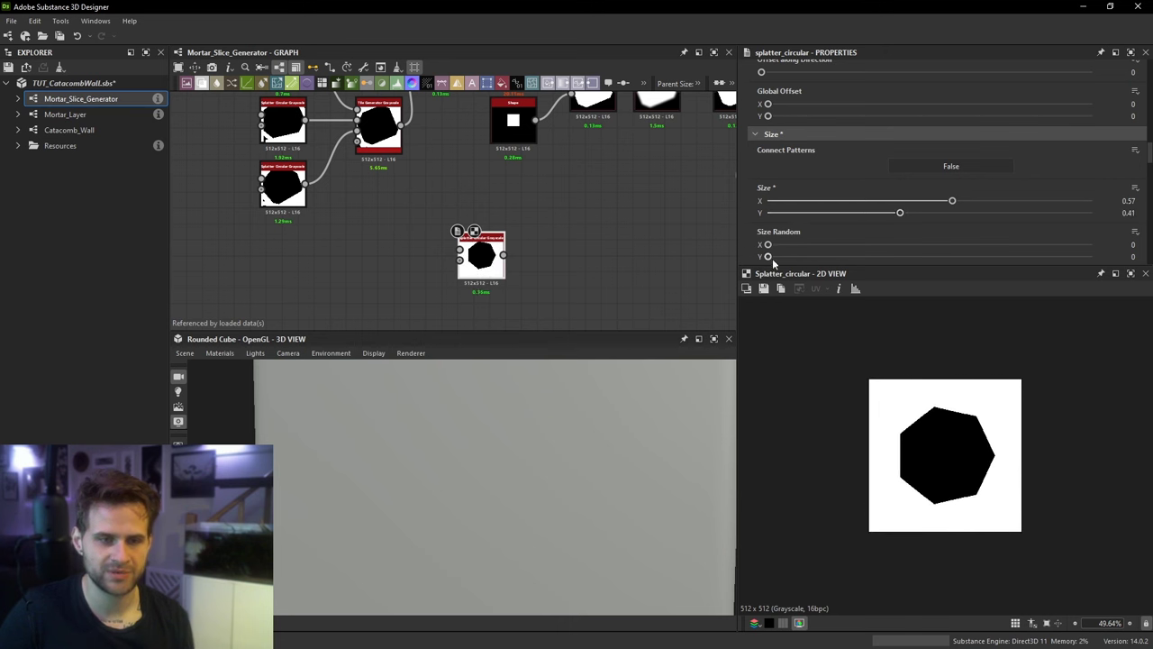
pyautogui.moveTo(772, 257); pyautogui.dragTo(888, 258)
pyautogui.scroll(2, 979, 438)
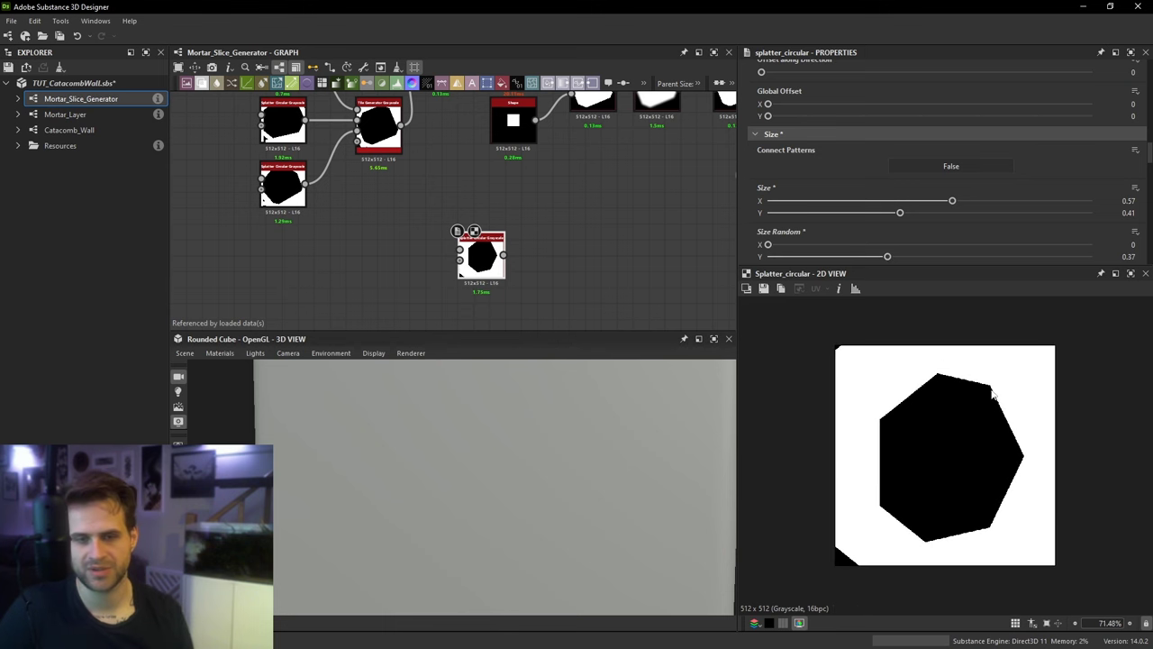
# Step: Preview the Flood Fill node with tiled display turned on and examine the corners of the tile
pyautogui.moveTo(639, 253); pyautogui.dragTo(619, 321, button='middle')
pyautogui.scroll(1, 960, 441)
pyautogui.doubleClick(492, 122)
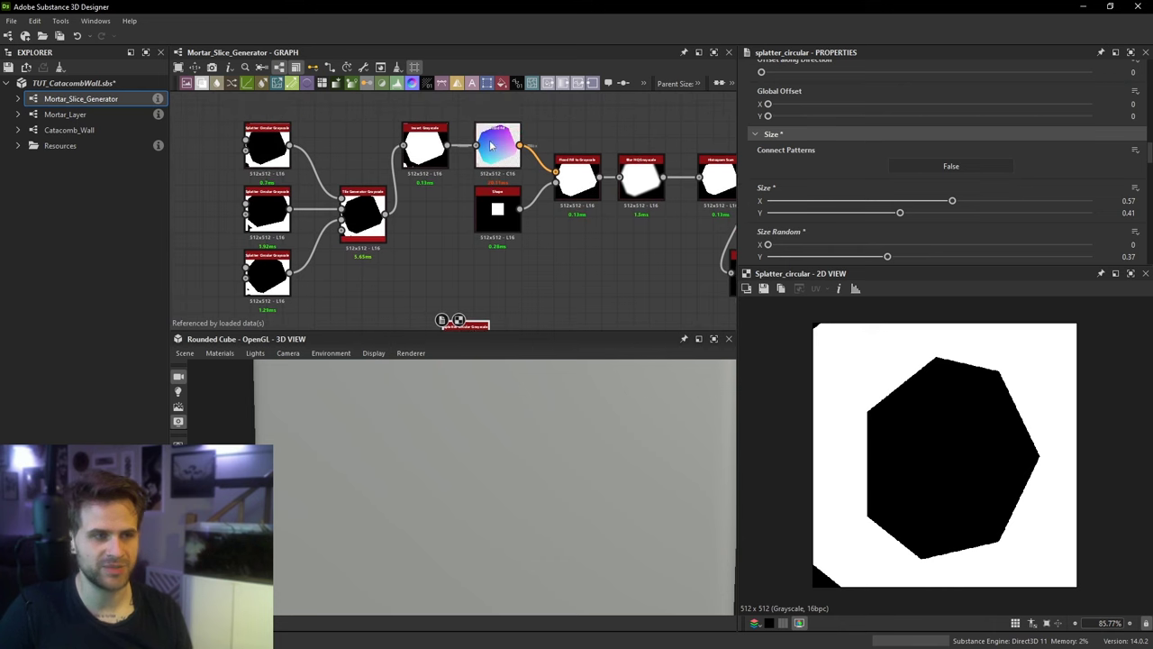
pyautogui.moveTo(492, 121); pyautogui.dragTo(497, 143, button='middle')
pyautogui.scroll(-3, 884, 402)
pyautogui.press('space')
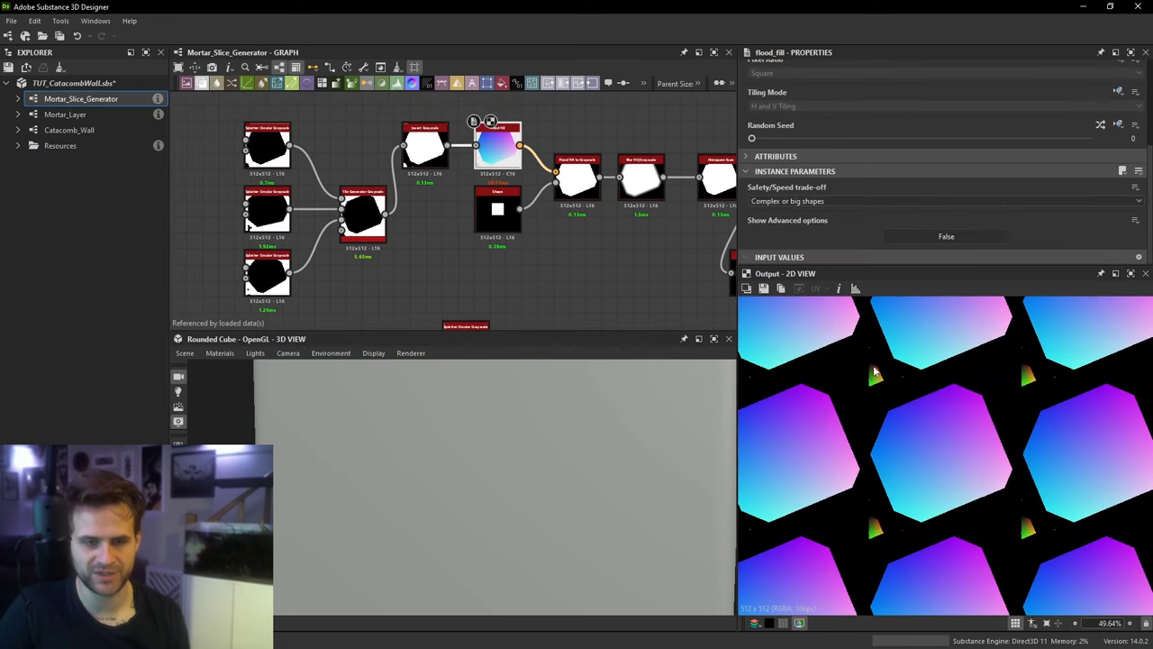
pyautogui.scroll(3, 874, 373)
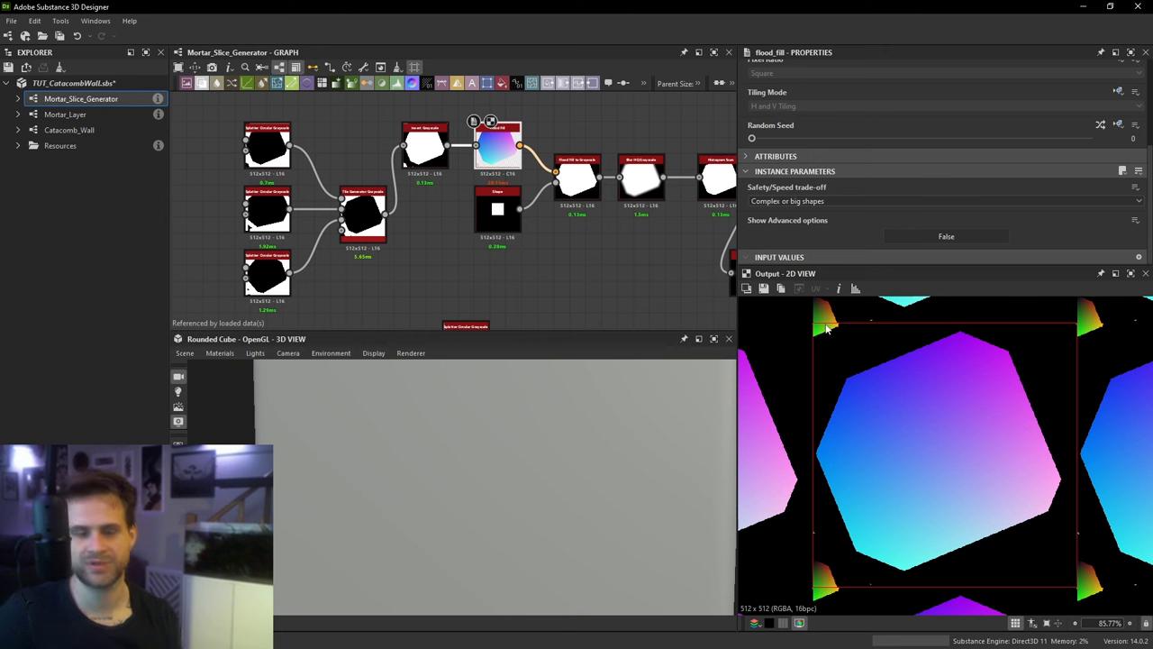
# Step: Compare the Flood Fill, Shape and Flood Fill to Grayscale previews to examine how the corner fragments are filtered out
pyautogui.doubleClick(582, 176)
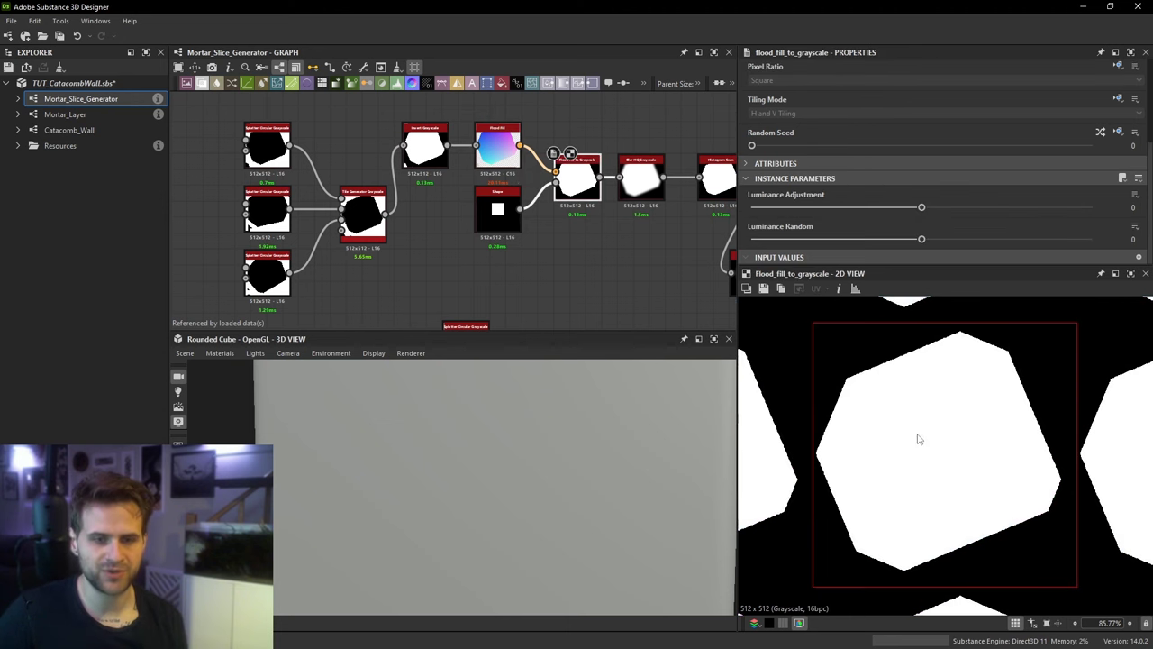
pyautogui.doubleClick(506, 218)
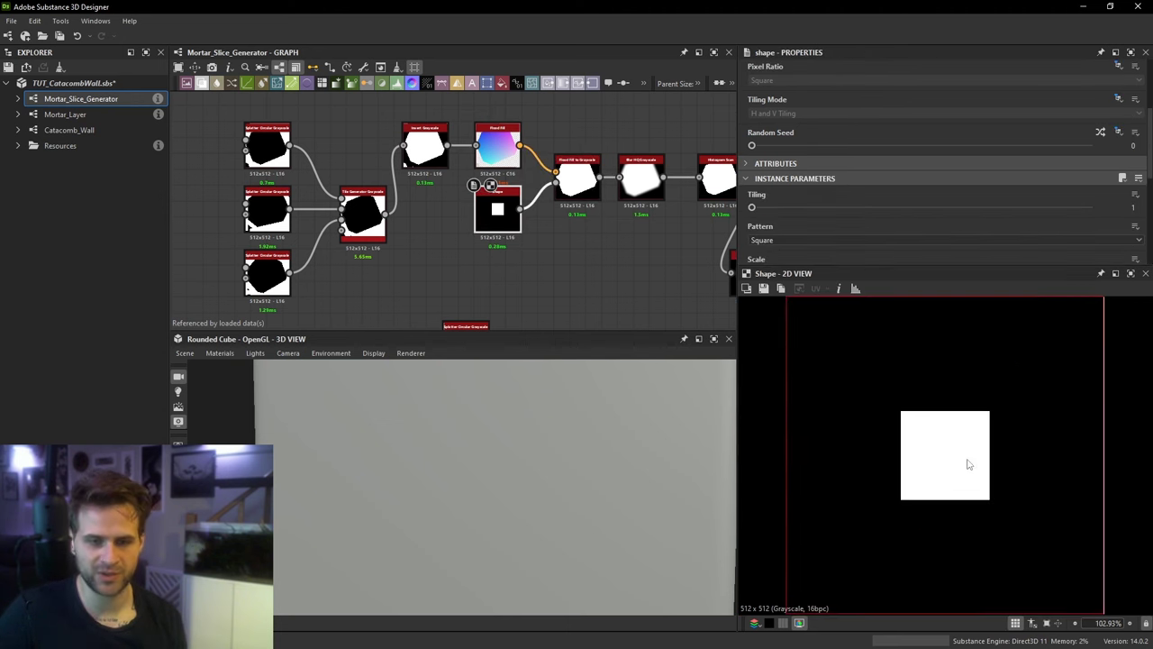
pyautogui.doubleClick(566, 166)
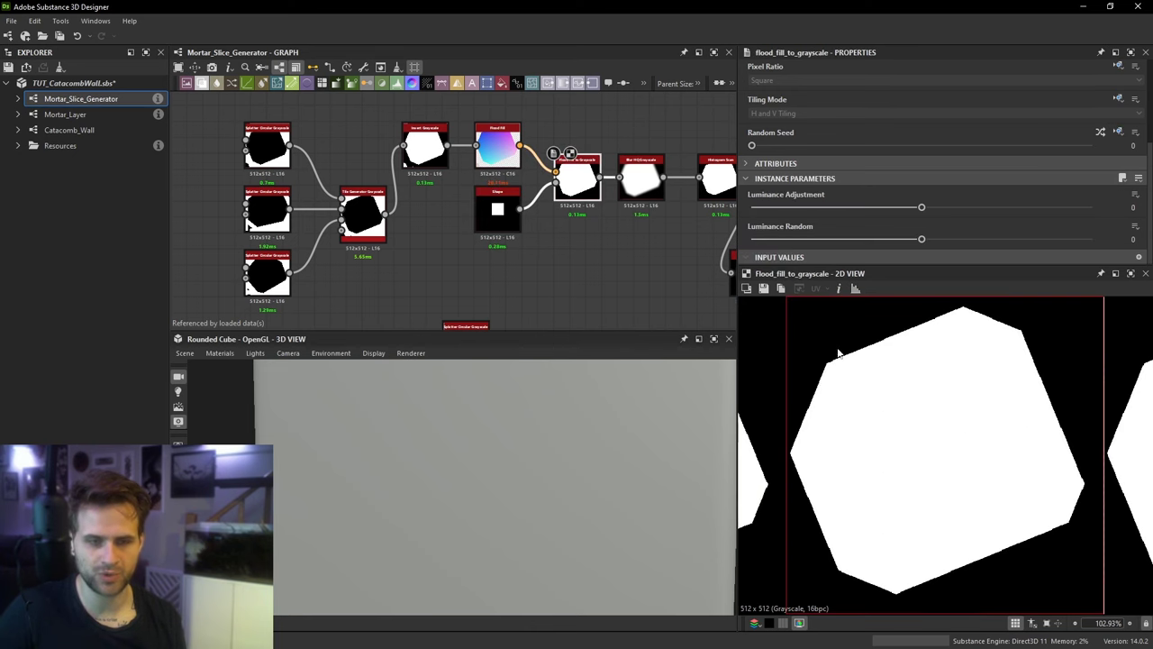
pyautogui.doubleClick(512, 160)
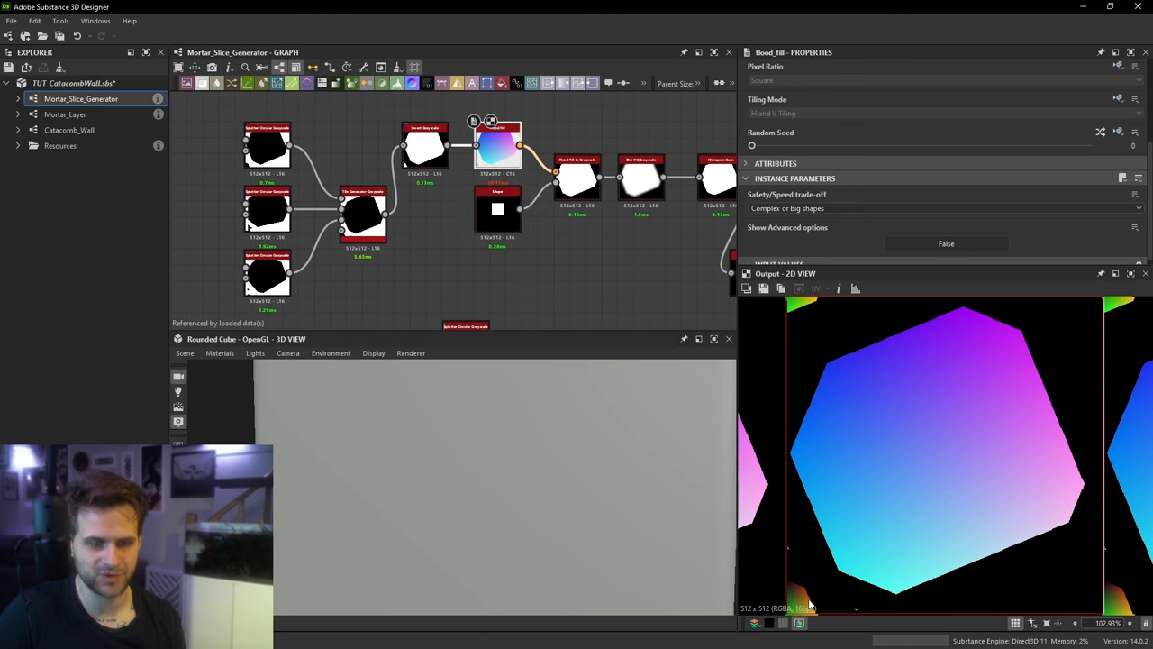
pyautogui.doubleClick(577, 178)
# Step: Compare the Blur HQ Grayscale and Histogram Scan previews with Flood Fill to Grayscale, examining the slice's corners up close
pyautogui.moveTo(631, 219); pyautogui.dragTo(568, 241, button='middle')
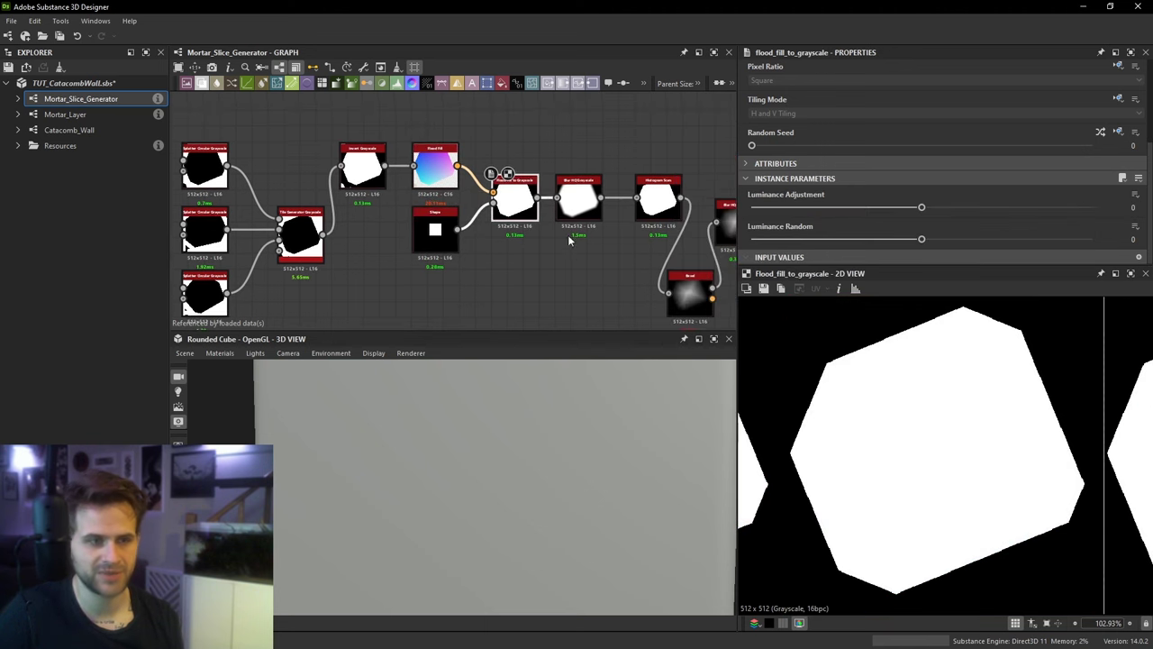
pyautogui.doubleClick(578, 189)
pyautogui.moveTo(577, 191); pyautogui.dragTo(452, 209, button='middle')
pyautogui.doubleClick(532, 215)
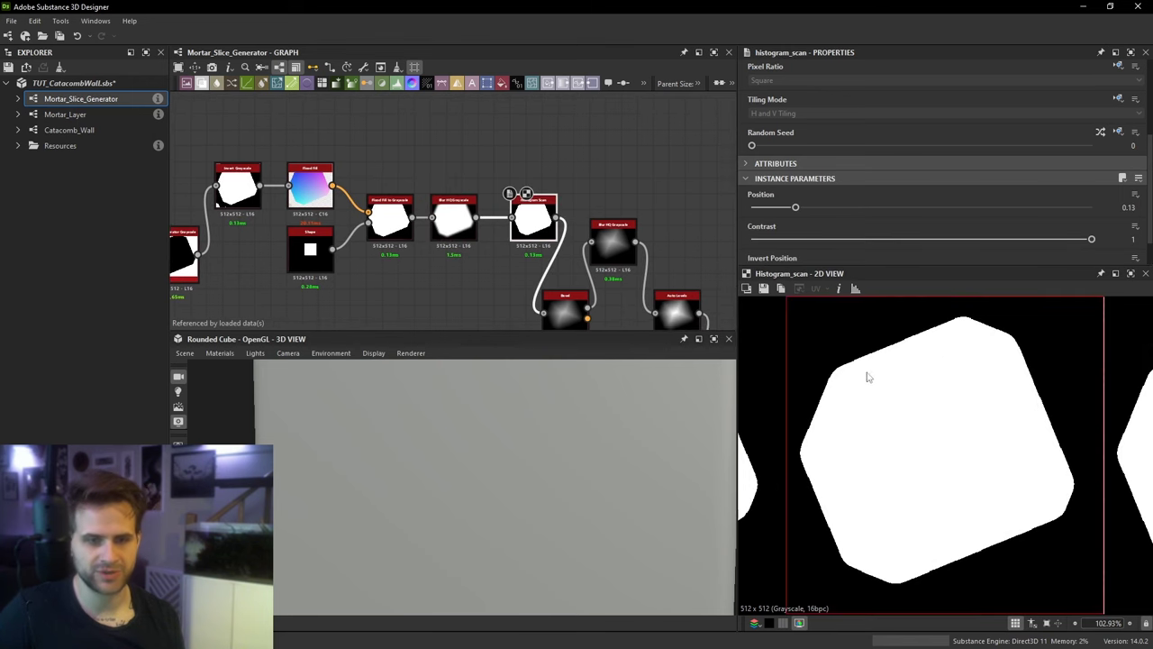
pyautogui.scroll(5, 963, 327)
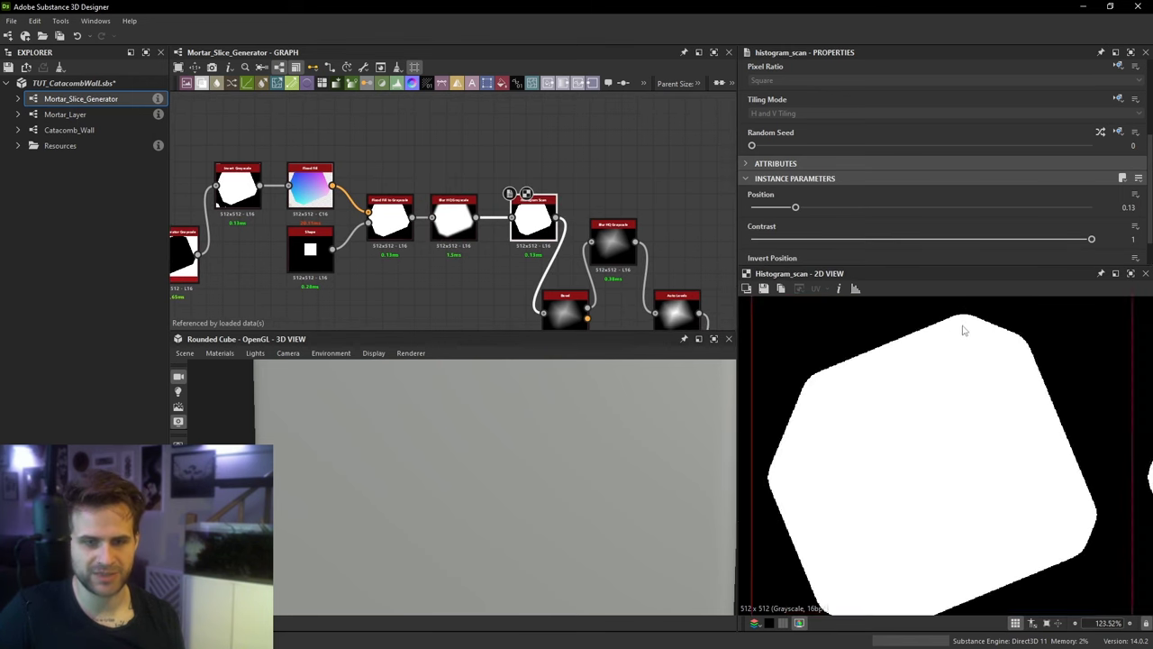
pyautogui.doubleClick(444, 229)
pyautogui.doubleClick(389, 219)
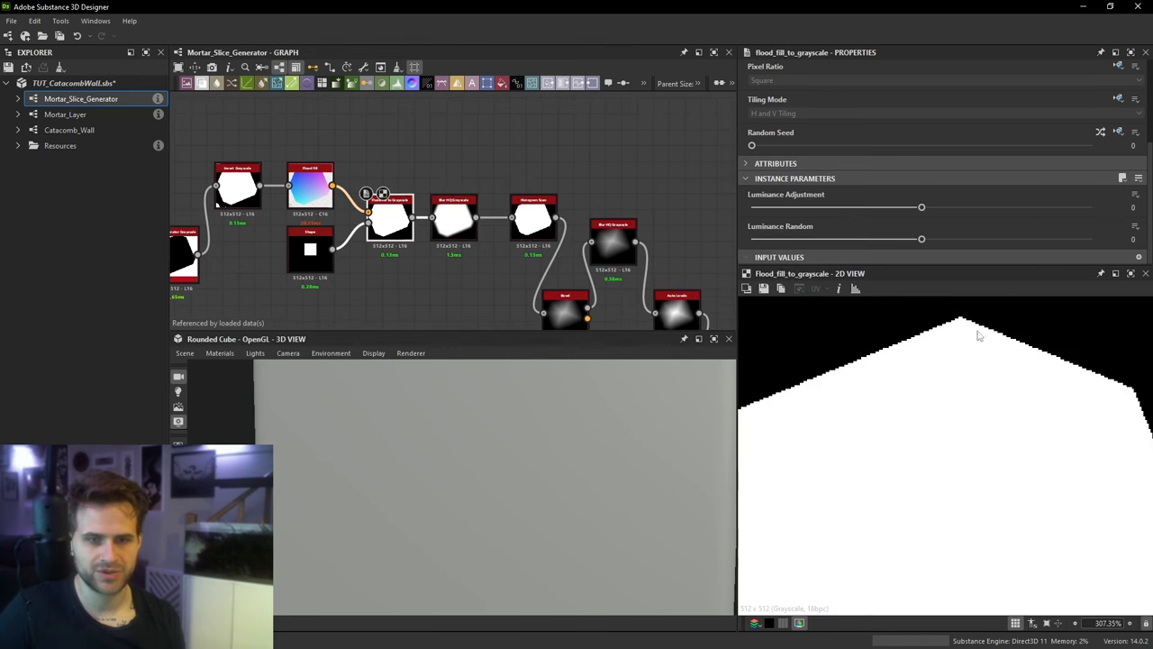
pyautogui.doubleClick(453, 219)
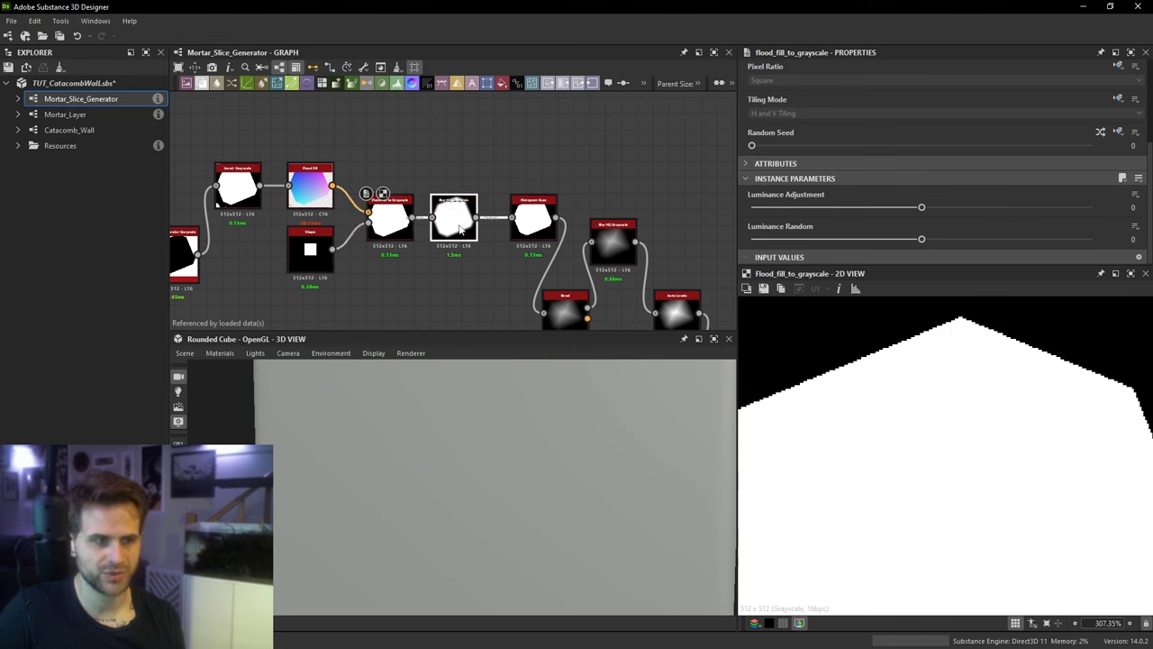
pyautogui.doubleClick(534, 221)
# Step: Preview the Bevel node that follows the Histogram Scan and examine its height output
pyautogui.moveTo(653, 268); pyautogui.dragTo(613, 229, button='middle')
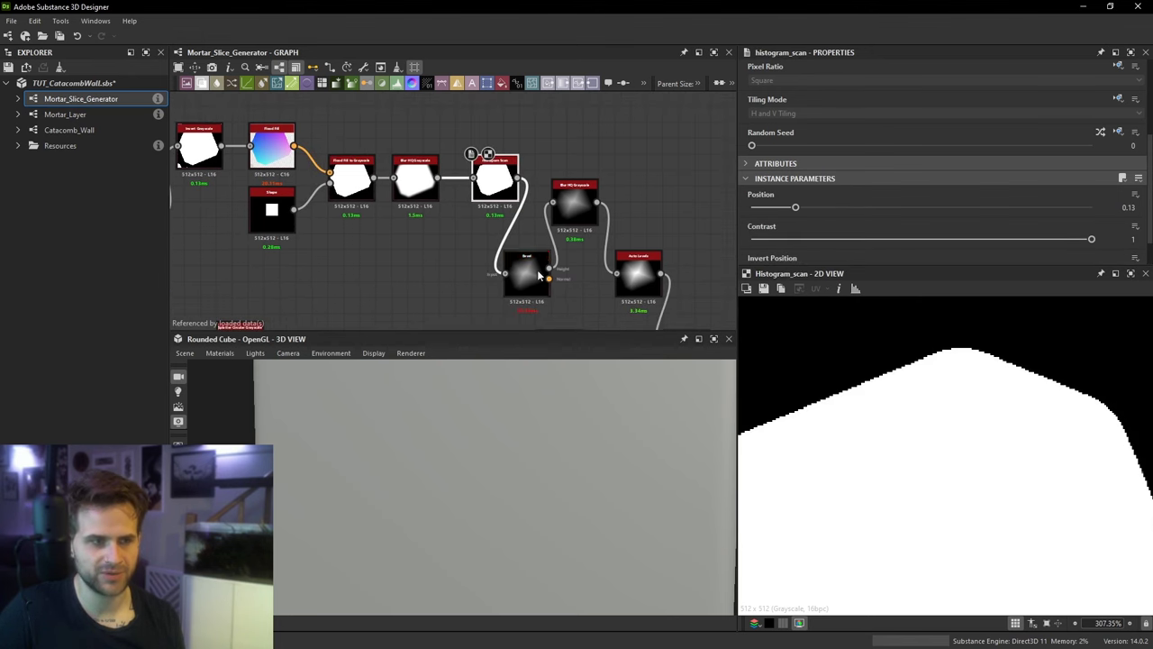
pyautogui.doubleClick(528, 272)
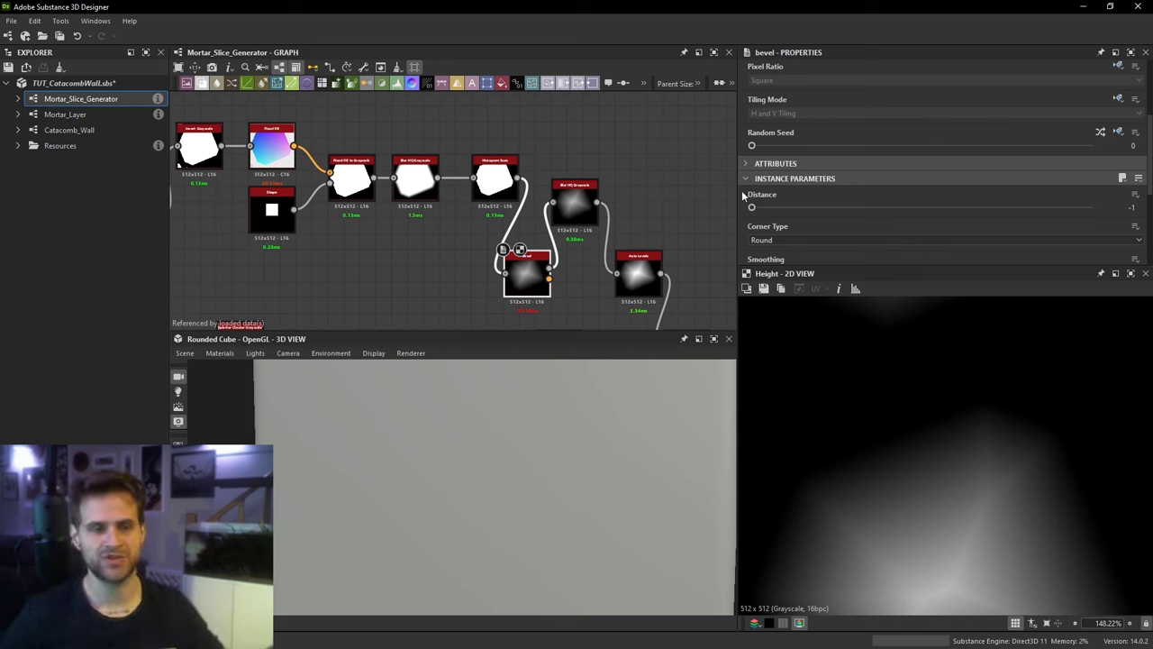
# Step: Examine the Blur HQ Grayscale and Auto Levels nodes that follow the Bevel
pyautogui.click(586, 205)
pyautogui.moveTo(608, 214); pyautogui.dragTo(559, 134, button='middle')
pyautogui.click(590, 196)
pyautogui.moveTo(589, 196); pyautogui.dragTo(556, 150, button='middle')
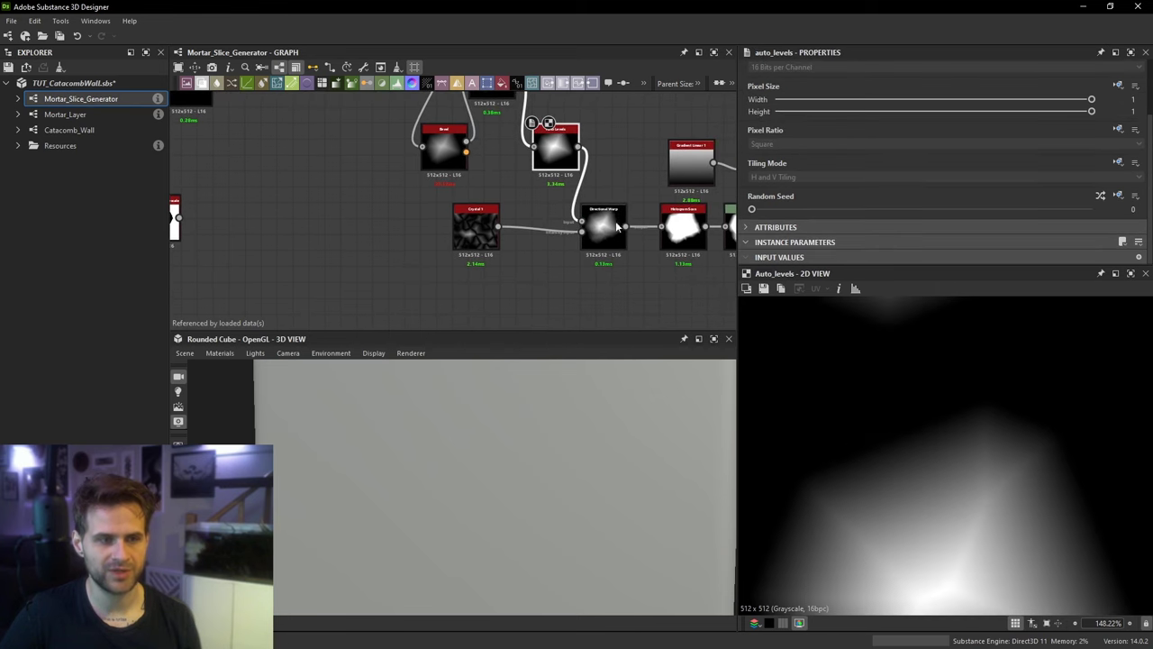
# Step: Preview the Directional Warp node driven by the Crystal noise and examine the warped slice
pyautogui.click(616, 238)
pyautogui.press('f')
pyautogui.scroll(2, 982, 433)
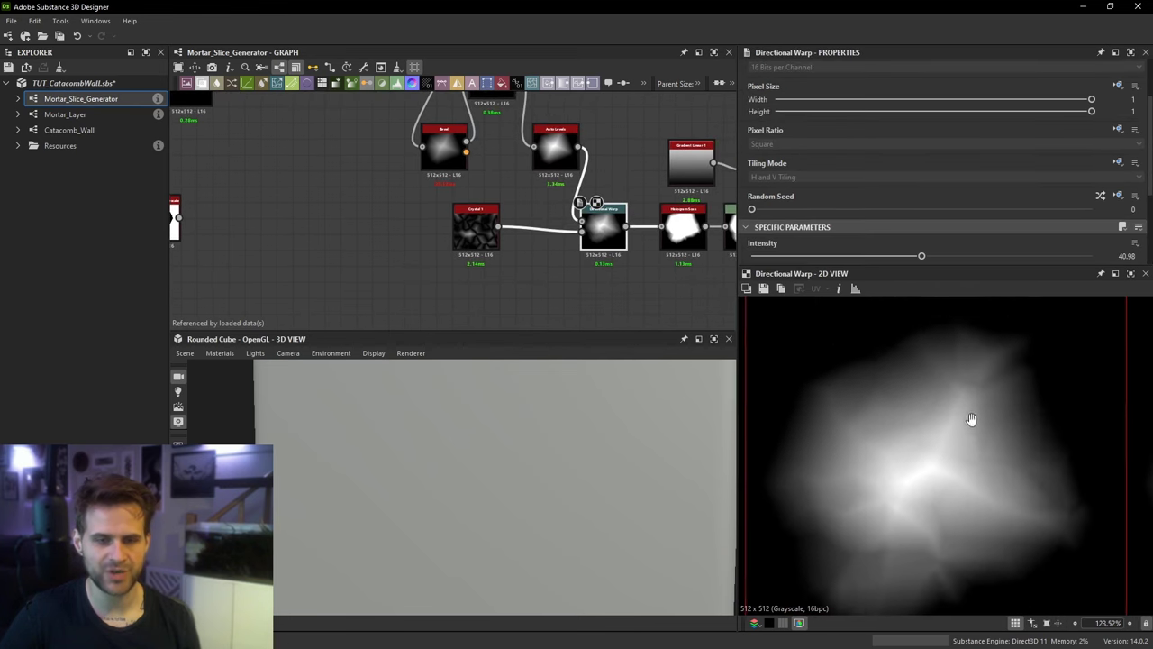
pyautogui.scroll(-1, 662, 230)
# Step: Preview the Histogram Scan after the Directional Warp and examine the slice's jagged edges up close
pyautogui.moveTo(667, 230); pyautogui.dragTo(606, 236, button='middle')
pyautogui.doubleClick(608, 237)
pyautogui.scroll(-1, 982, 433)
pyautogui.press('f')
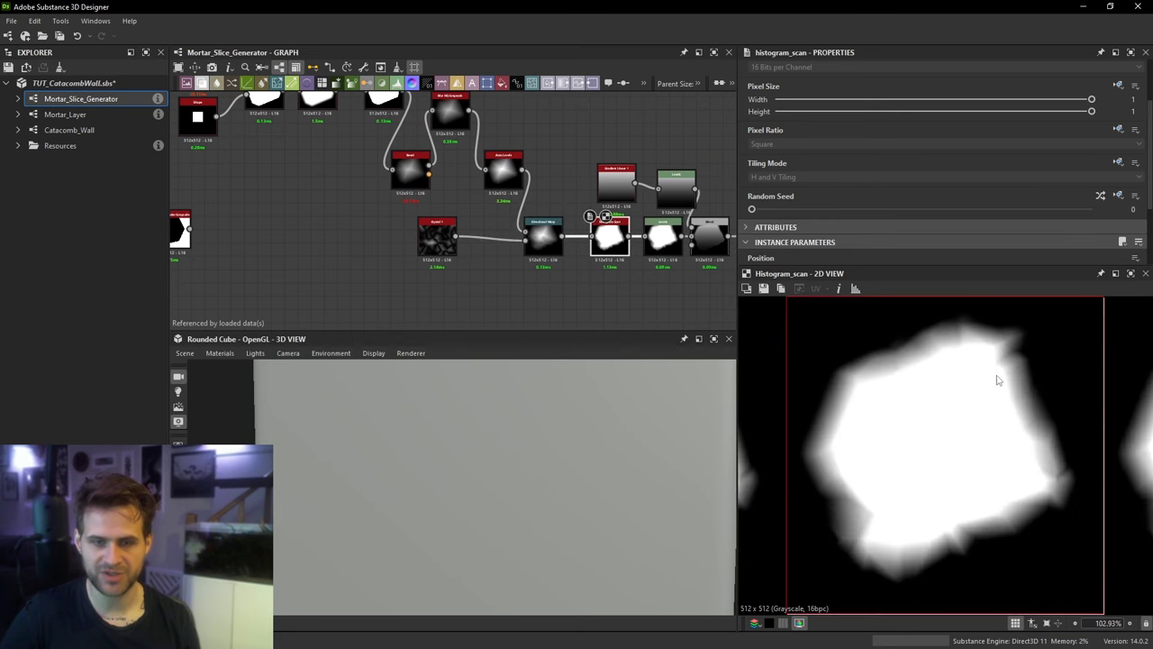
pyautogui.scroll(2, 1003, 405)
pyautogui.moveTo(1024, 425); pyautogui.dragTo(1046, 488, button='middle')
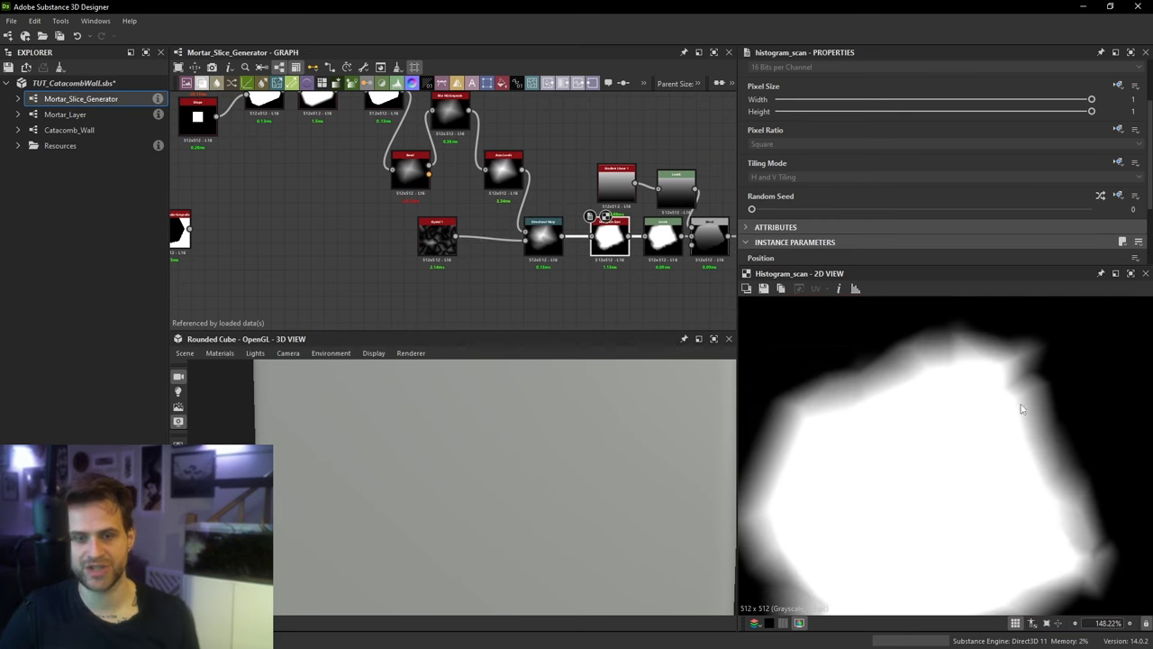
pyautogui.scroll(2, 1029, 396)
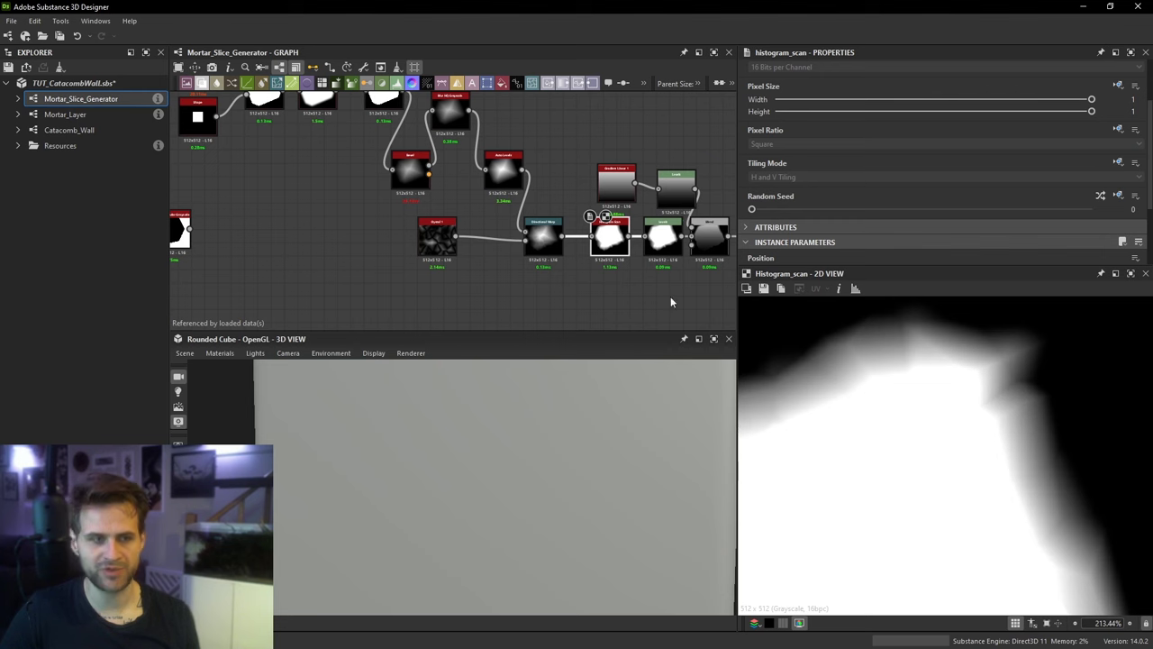
# Step: Bypass the Directional Warp by feeding Auto Levels into the Histogram Scan, and restore the original link to compare the slice's edges
pyautogui.moveTo(504, 181); pyautogui.dragTo(517, 230, button='middle')
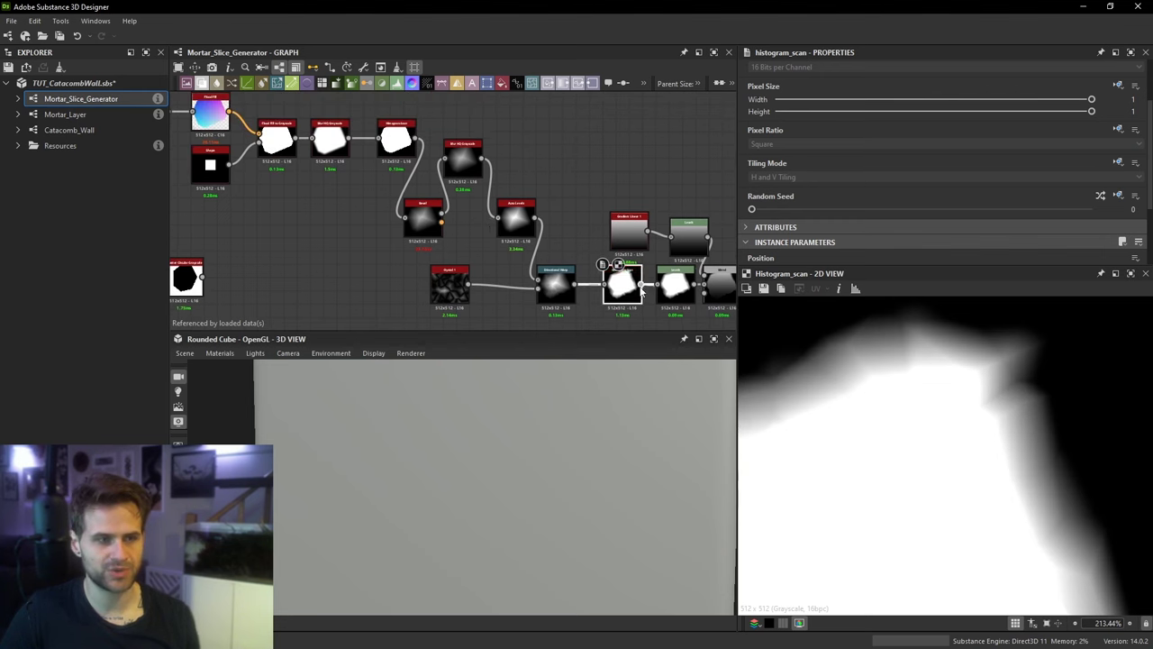
pyautogui.moveTo(493, 206); pyautogui.dragTo(492, 204)
pyautogui.click(541, 195)
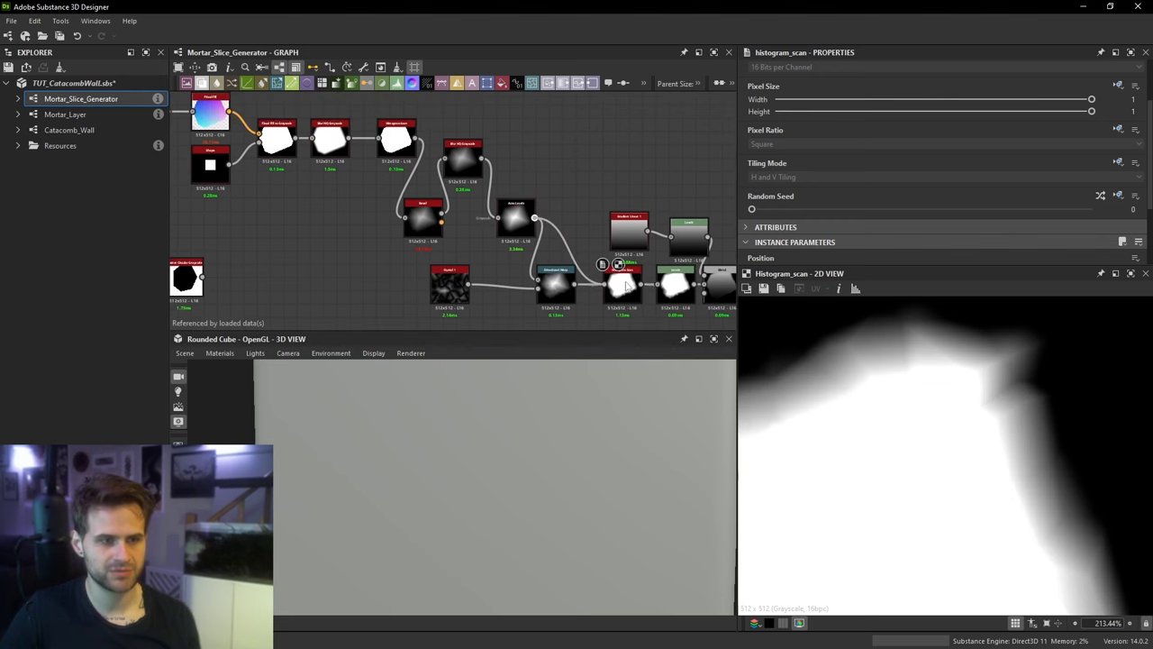
pyautogui.doubleClick(626, 285)
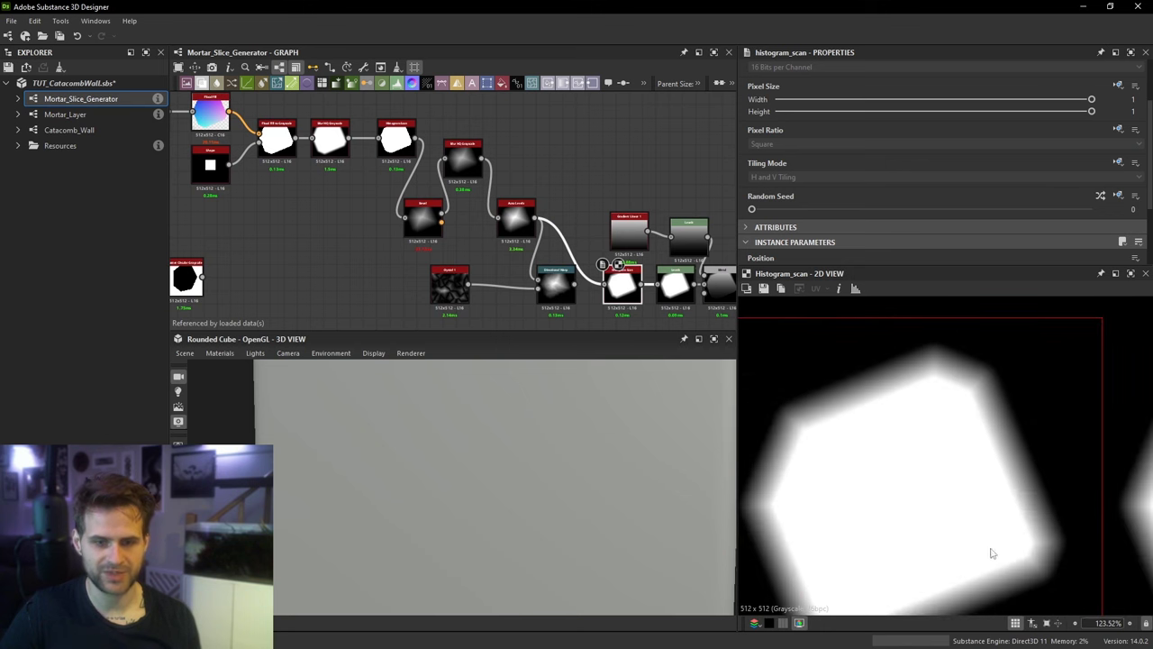
pyautogui.moveTo(607, 295); pyautogui.dragTo(628, 297)
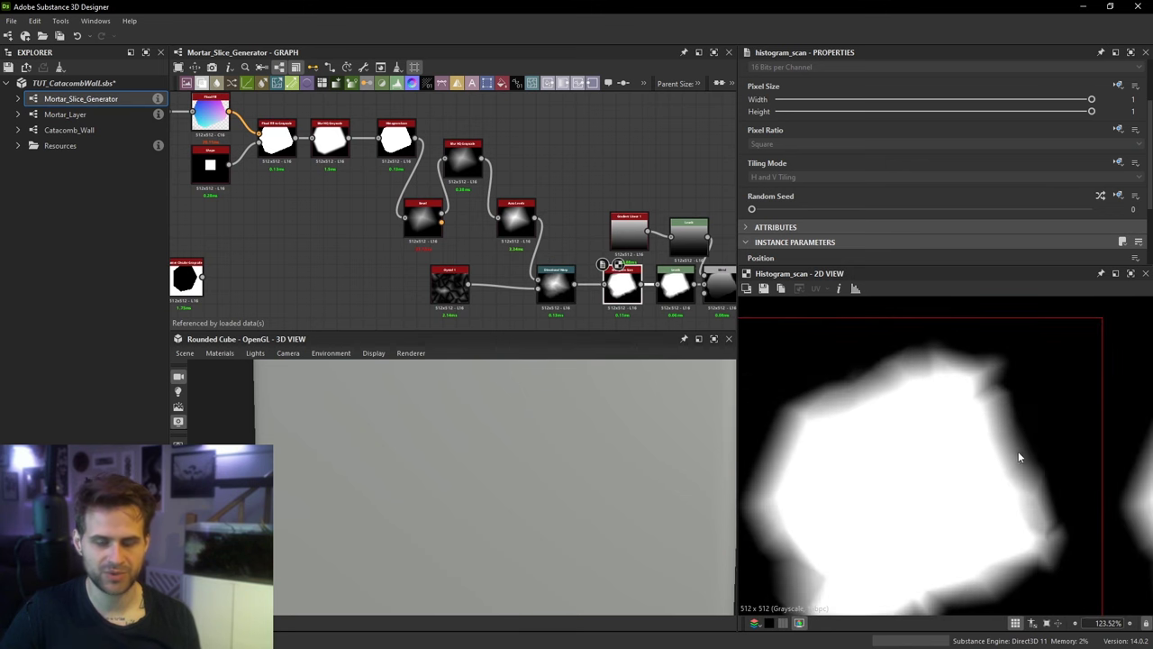
pyautogui.moveTo(1020, 457); pyautogui.dragTo(980, 457, button='middle')
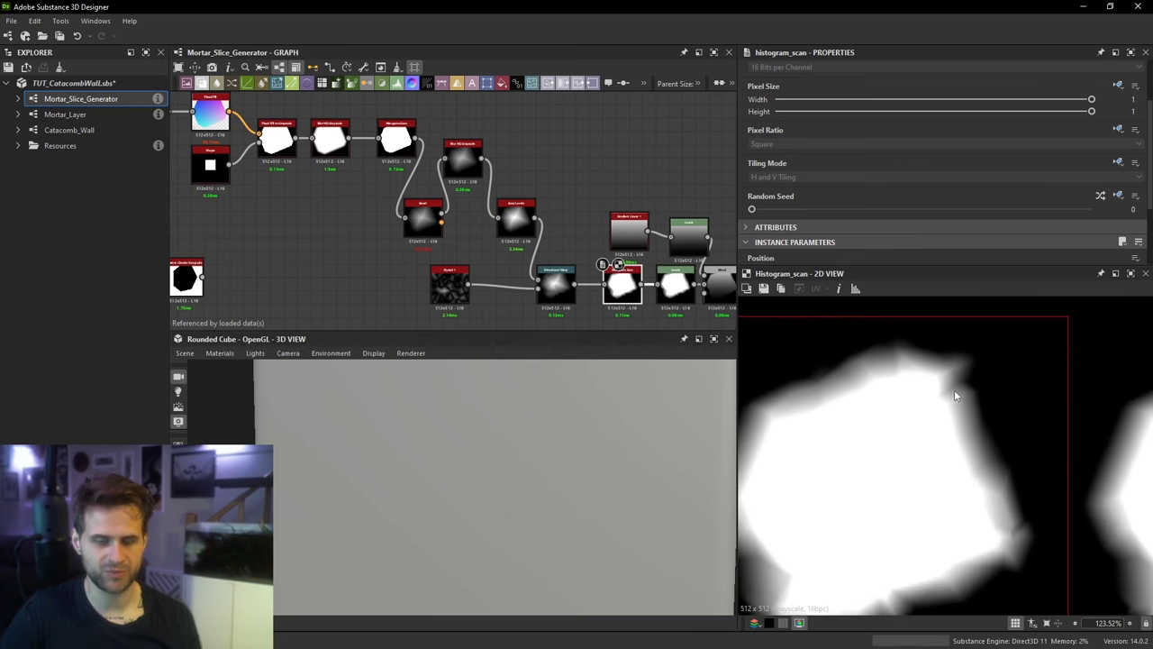
# Step: Preview the final Blend node and examine the linear gradient across the slice from its upper edge downwards
pyautogui.moveTo(698, 304); pyautogui.dragTo(618, 270, button='middle')
pyautogui.doubleClick(643, 252)
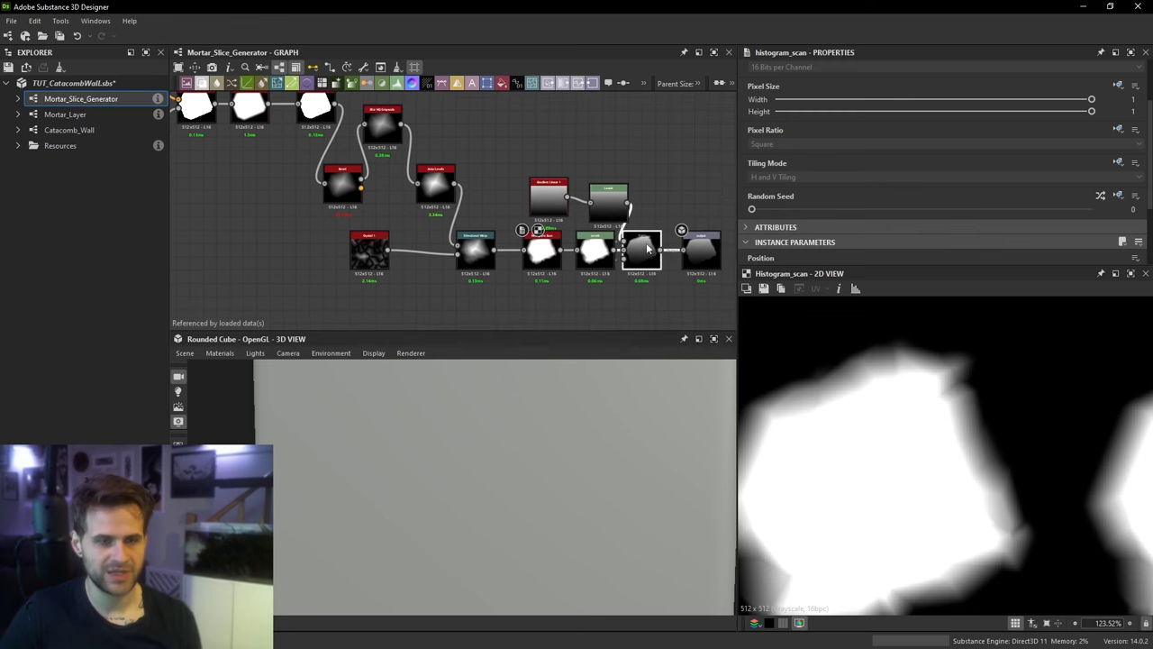
pyautogui.scroll(-3, 956, 393)
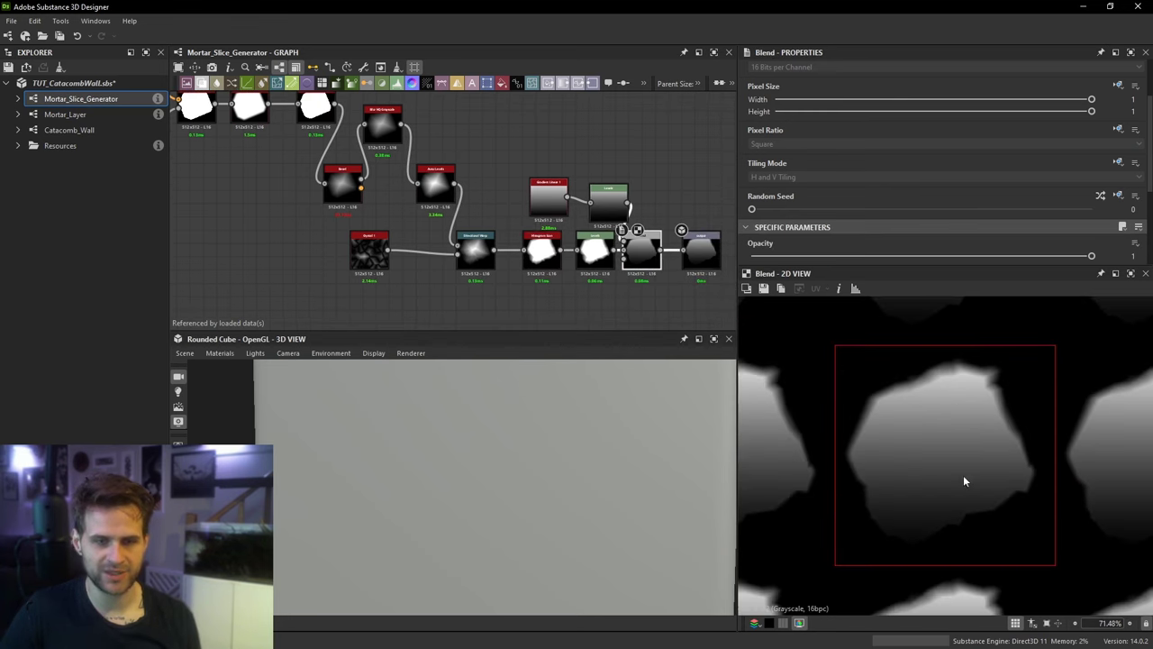
pyautogui.scroll(3, 958, 471)
pyautogui.moveTo(982, 397); pyautogui.dragTo(979, 515, button='middle')
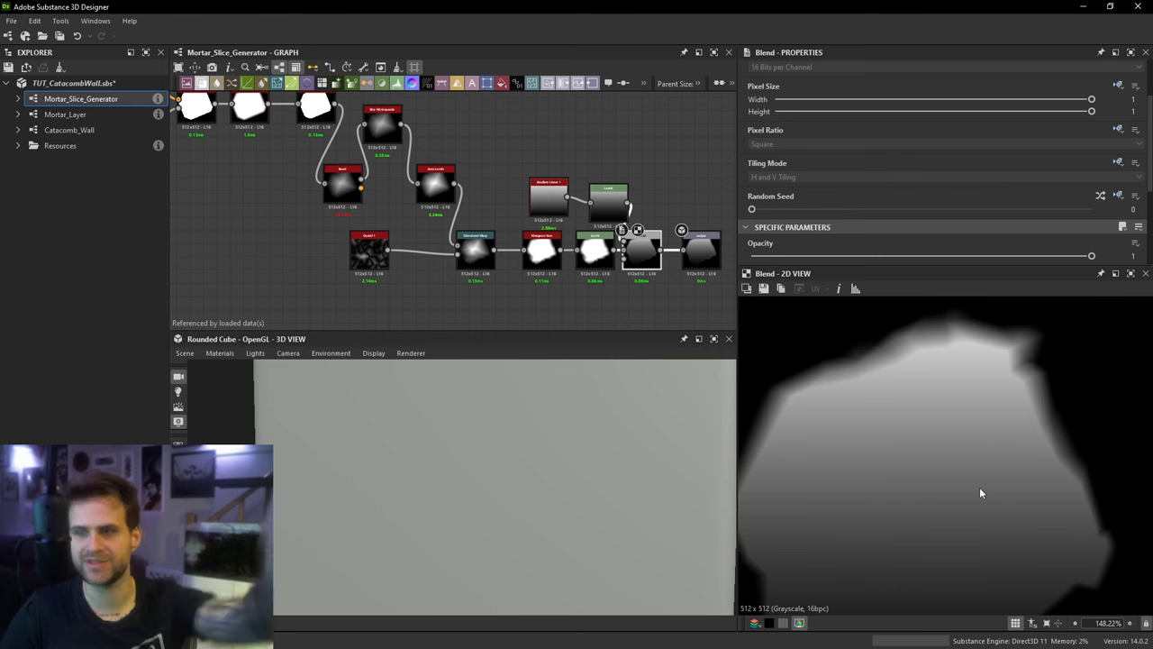
pyautogui.scroll(-3, 939, 437)
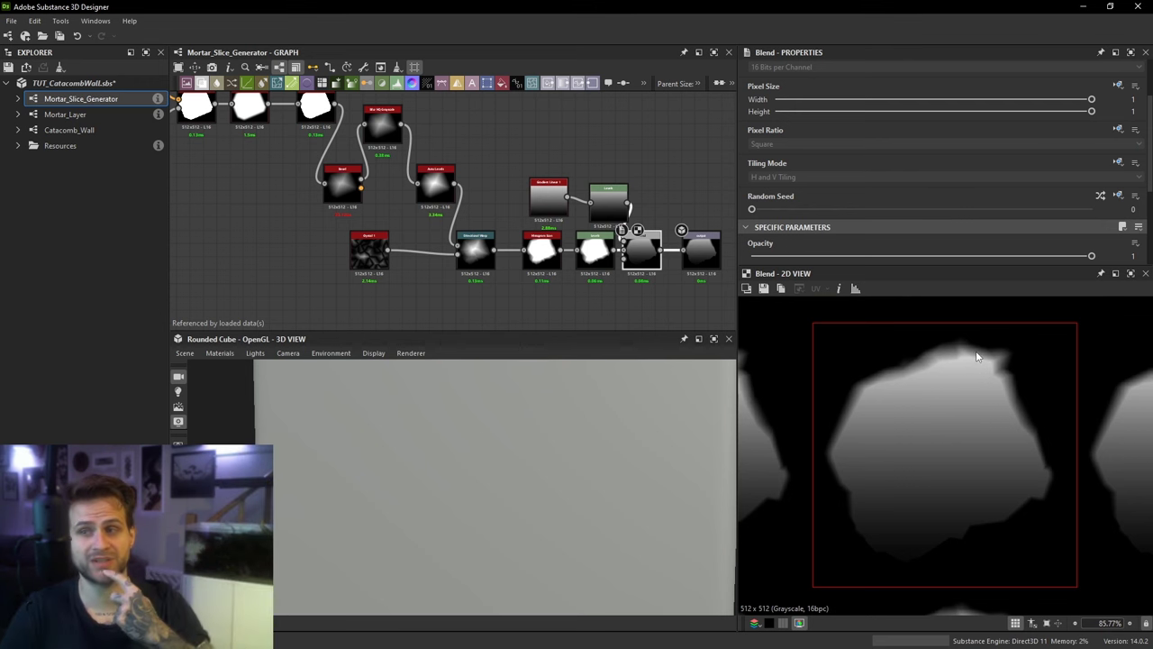
# Step: Open the Mortar_Layer graph at its Mortar_Slice_Generator nodes
pyautogui.click(93, 114)
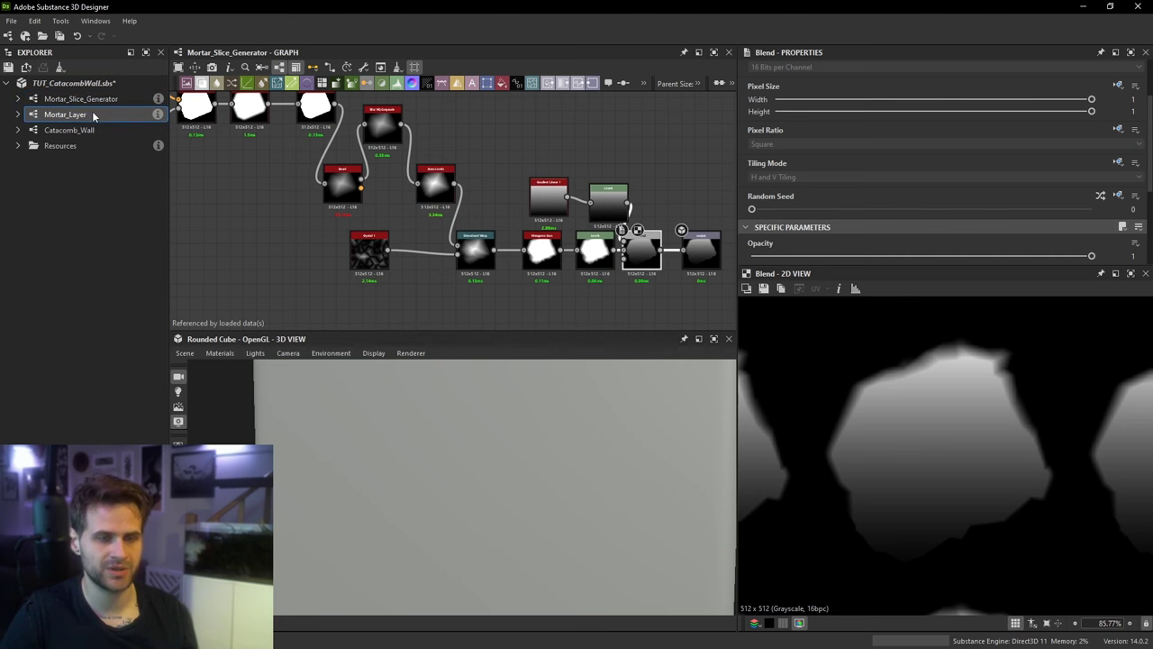
pyautogui.doubleClick(92, 114)
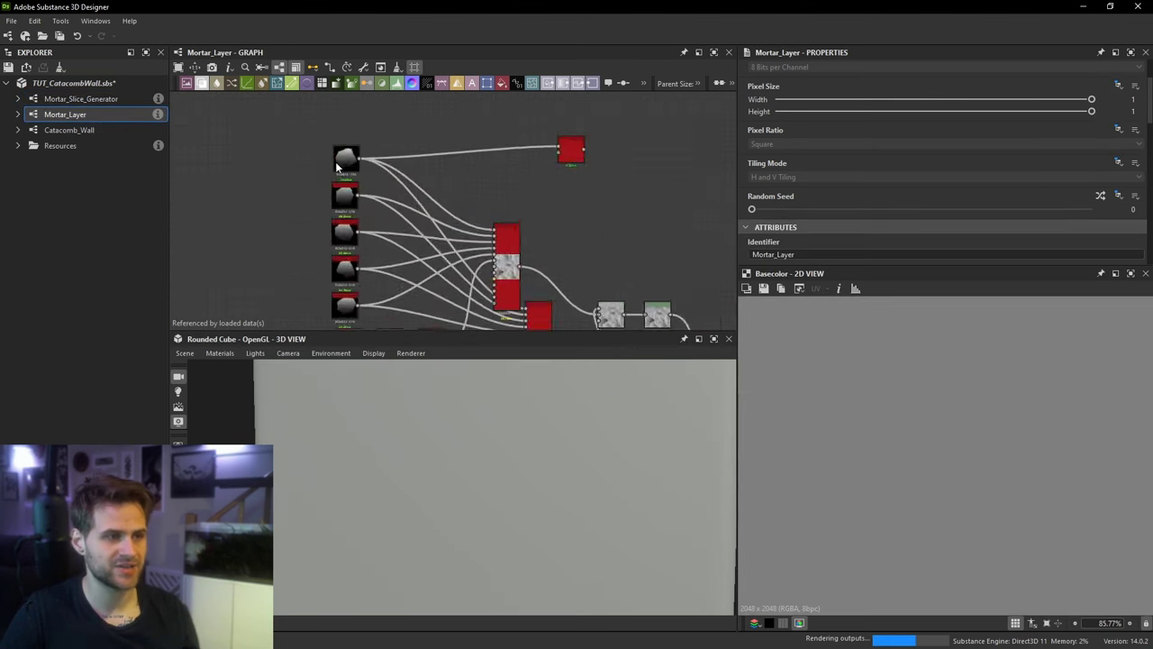
pyautogui.scroll(5, 271, 160)
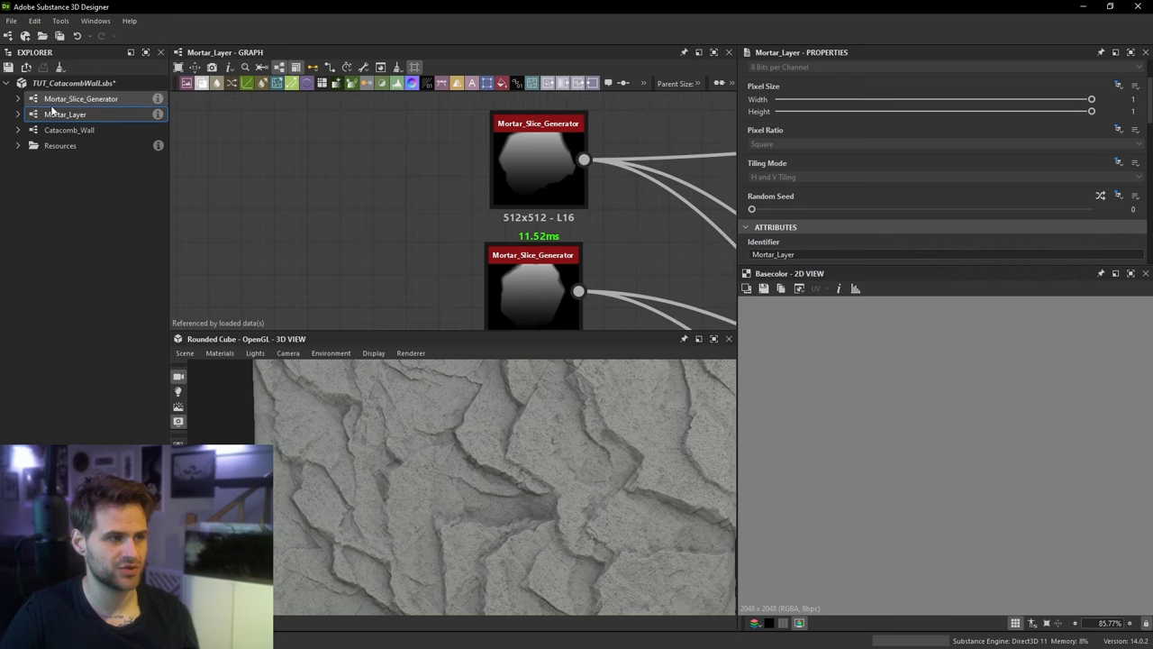
# Step: Add a Mortar_Slice_Generator instance beside the existing ones and randomize its seed repeatedly to examine the slice variations
pyautogui.moveTo(72, 99); pyautogui.dragTo(327, 162)
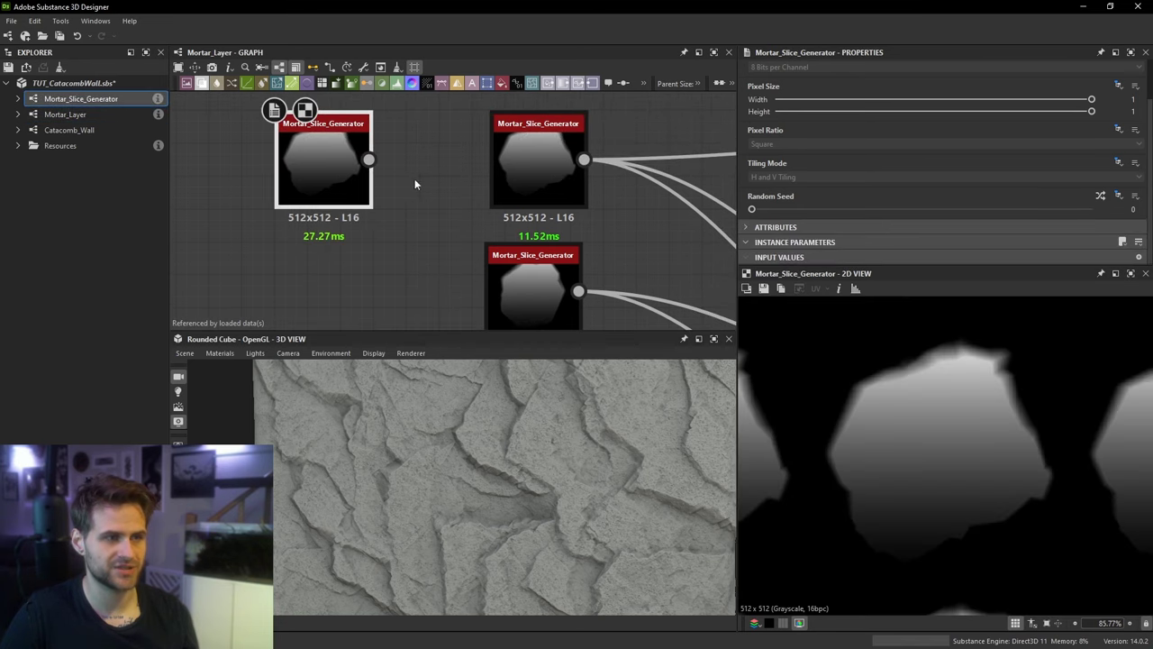
pyautogui.click(1100, 196)
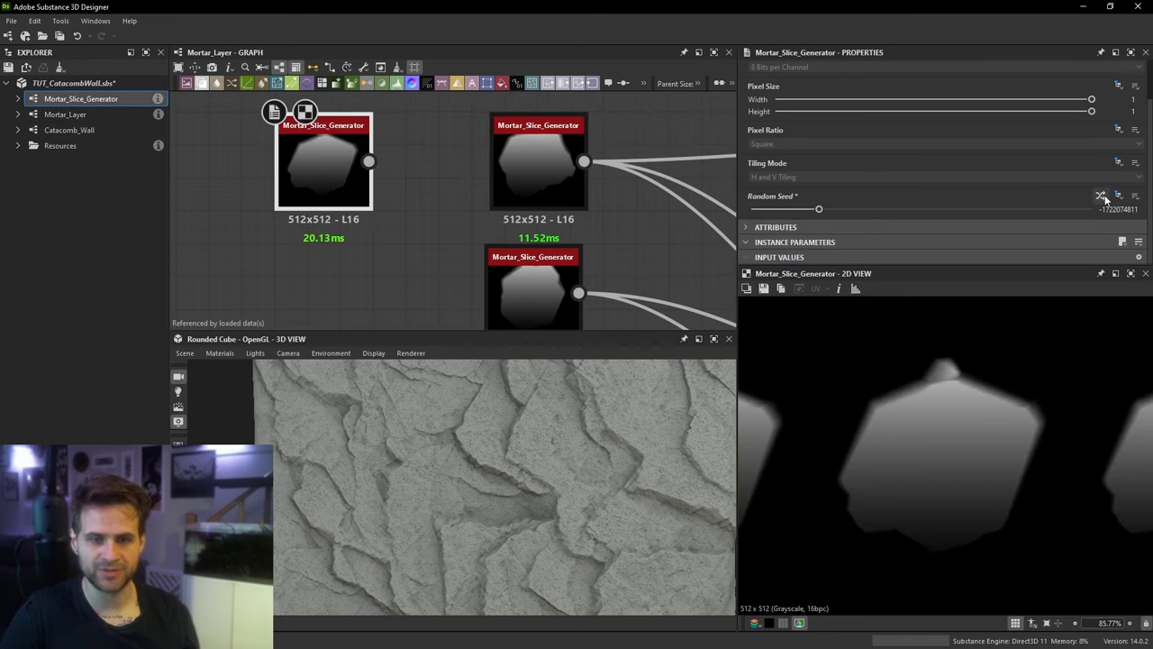
pyautogui.click(1100, 196)
pyautogui.click(1100, 196)
pyautogui.click(1100, 195)
pyautogui.click(1101, 196)
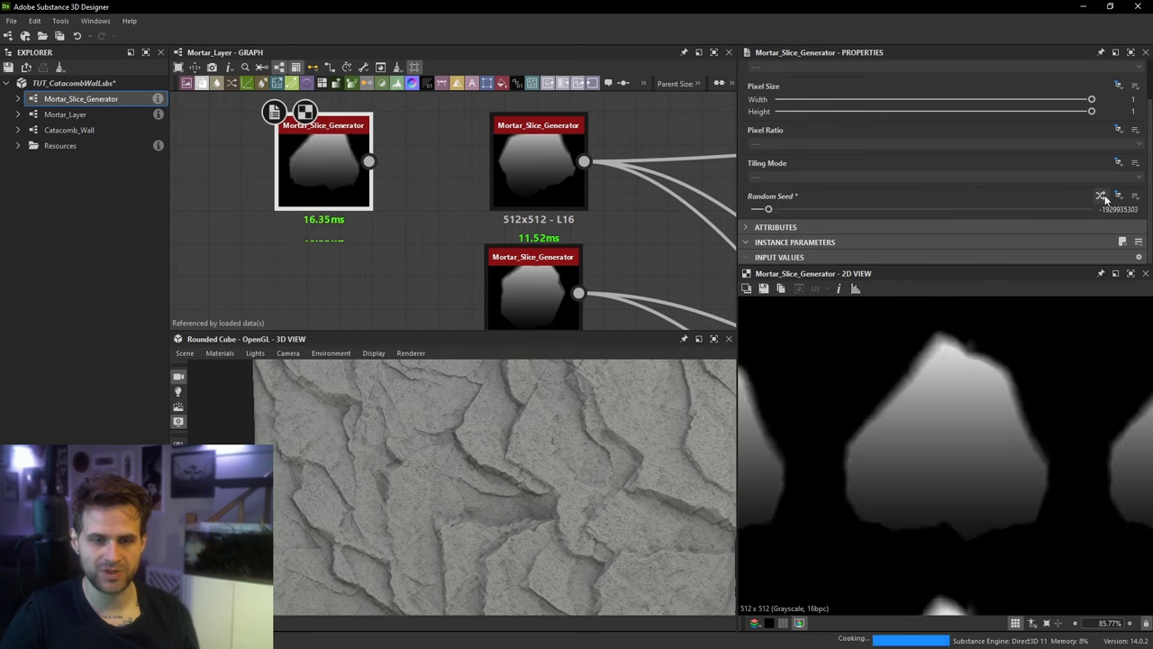
pyautogui.click(1100, 195)
pyautogui.click(1100, 195)
pyautogui.click(1100, 196)
pyautogui.click(1100, 195)
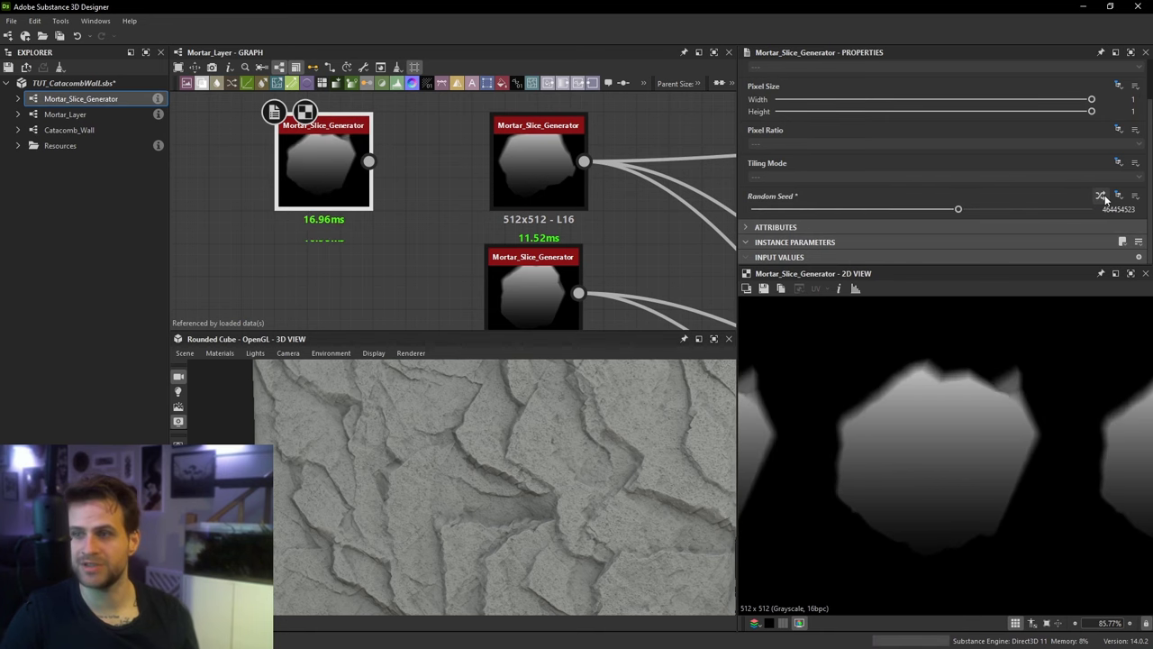
pyautogui.click(1100, 196)
pyautogui.click(1100, 196)
pyautogui.click(1100, 195)
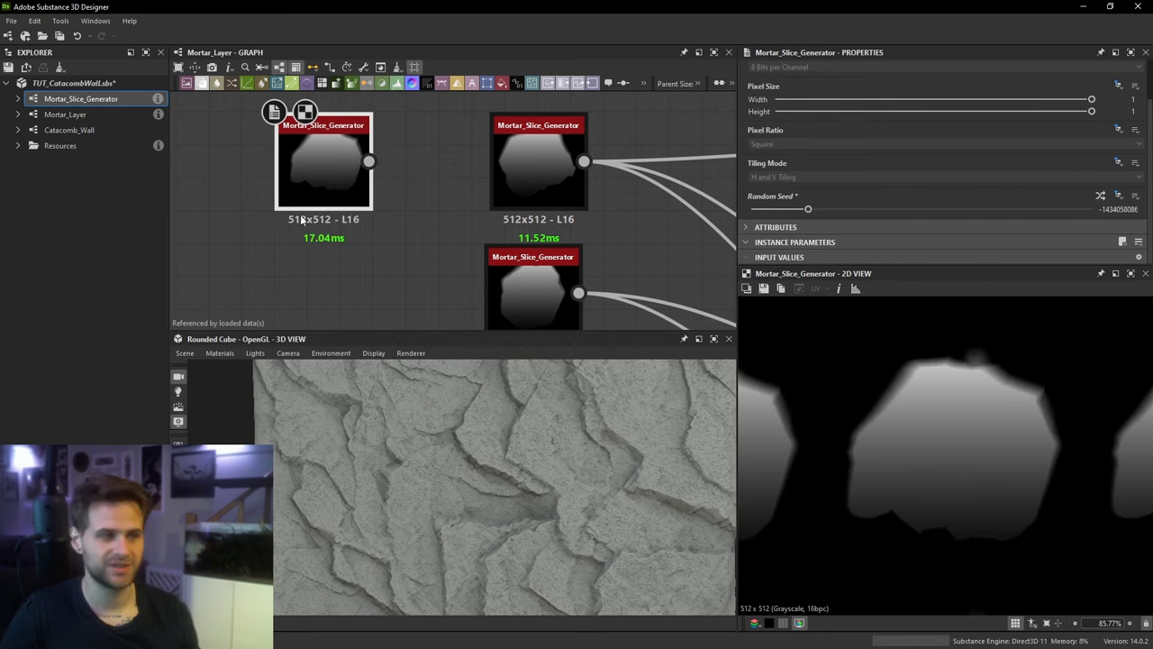
# Step: Delete the extra Mortar_Slice_Generator instance from the Mortar_Layer graph
pyautogui.moveTo(354, 182); pyautogui.dragTo(335, 149)
pyautogui.press('Delete')
# Step: Preview the Tile Sampler Grayscale fed by the slice generators and examine its pattern, size, scale and position parameters
pyautogui.scroll(-1, 424, 203)
pyautogui.moveTo(466, 193); pyautogui.dragTo(314, 123, button='middle')
pyautogui.scroll(-3, 559, 203)
pyautogui.moveTo(616, 241); pyautogui.dragTo(476, 145, button='middle')
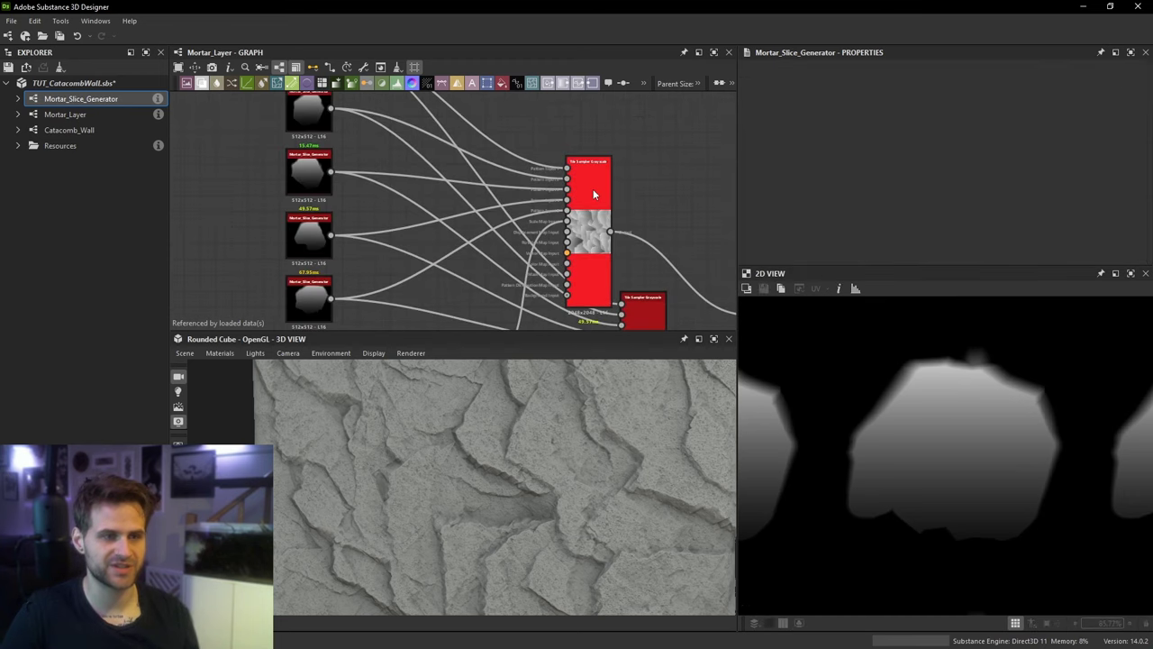
pyautogui.scroll(1, 593, 189)
pyautogui.doubleClick(591, 190)
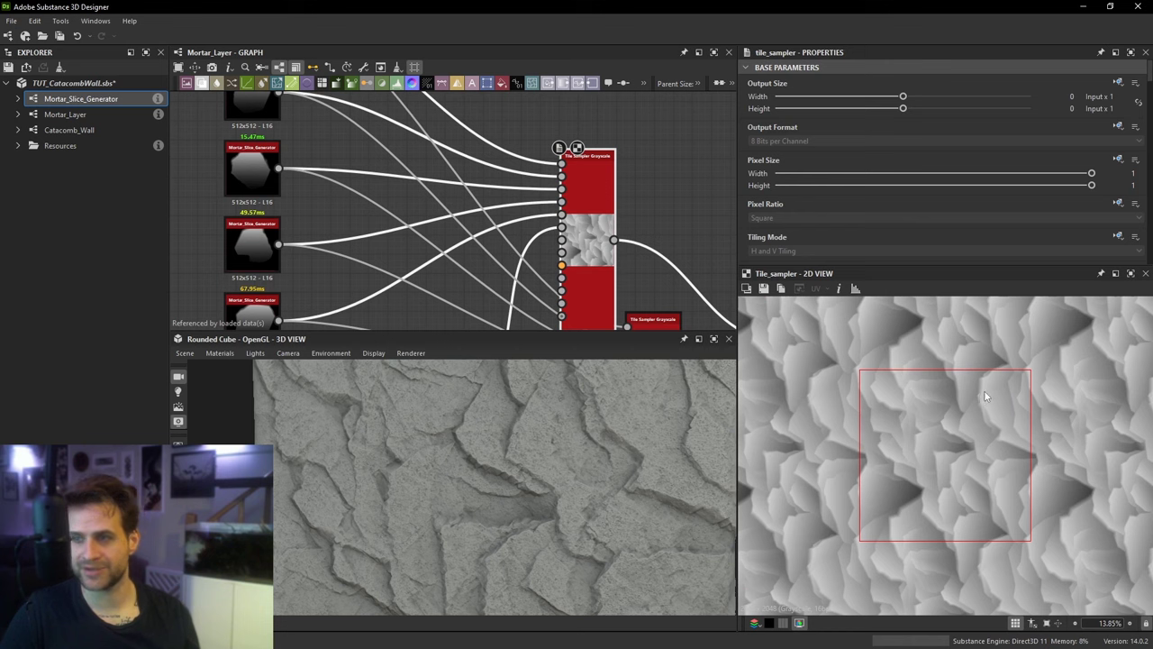
pyautogui.scroll(-10, 901, 193)
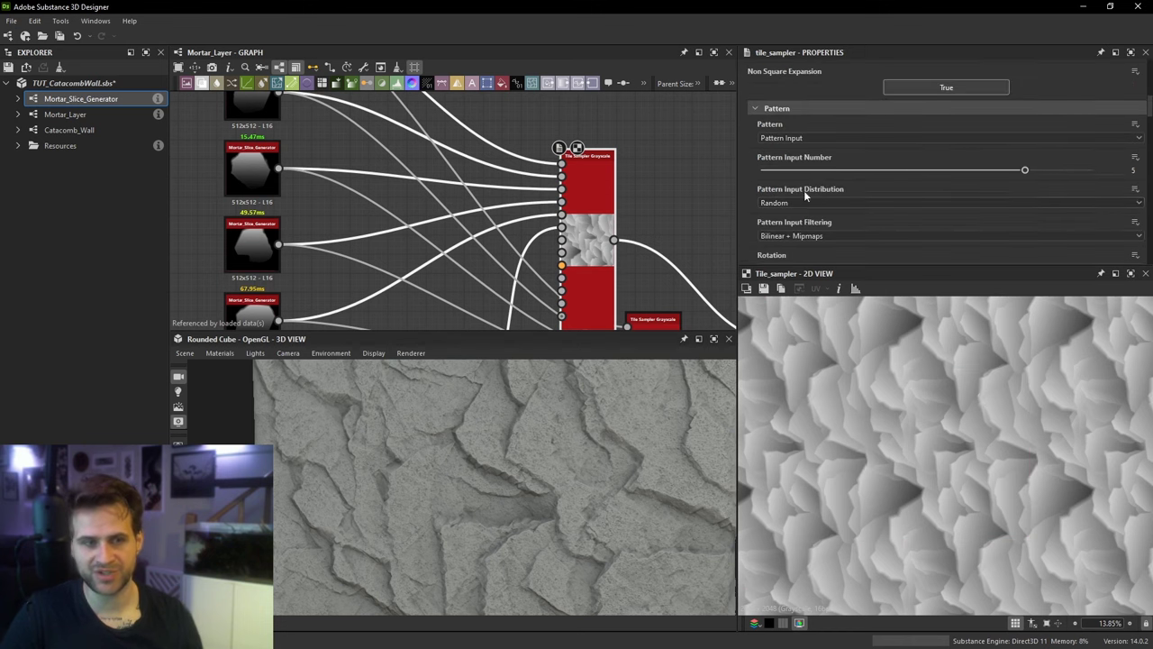
pyautogui.scroll(-10, 898, 151)
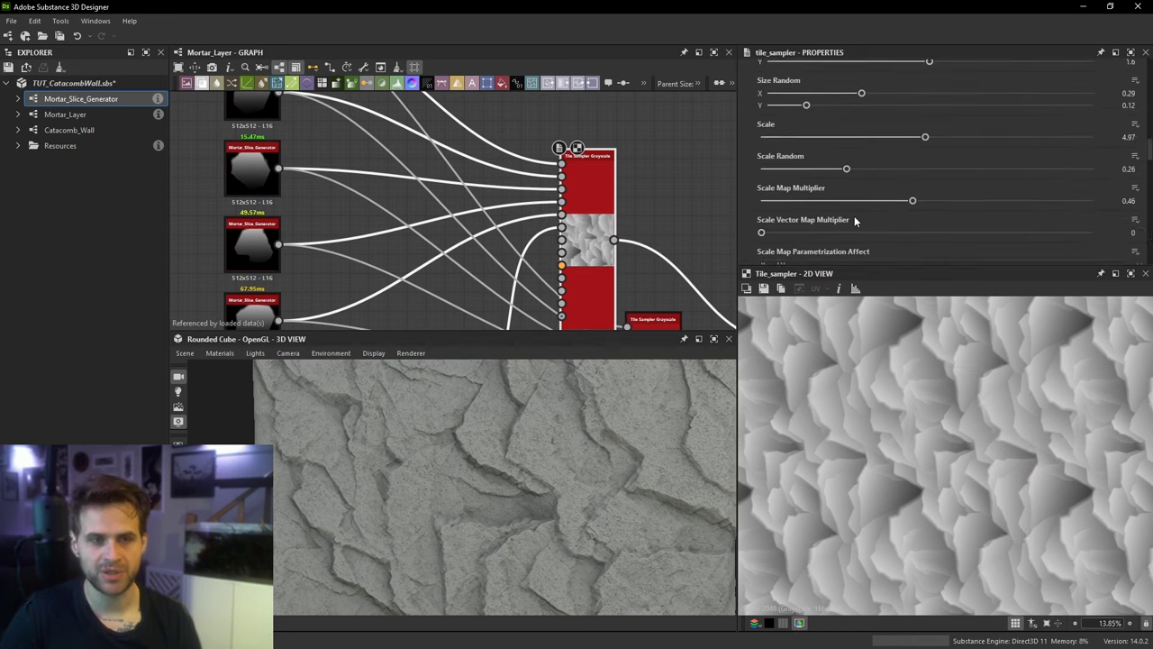
pyautogui.scroll(1, 886, 139)
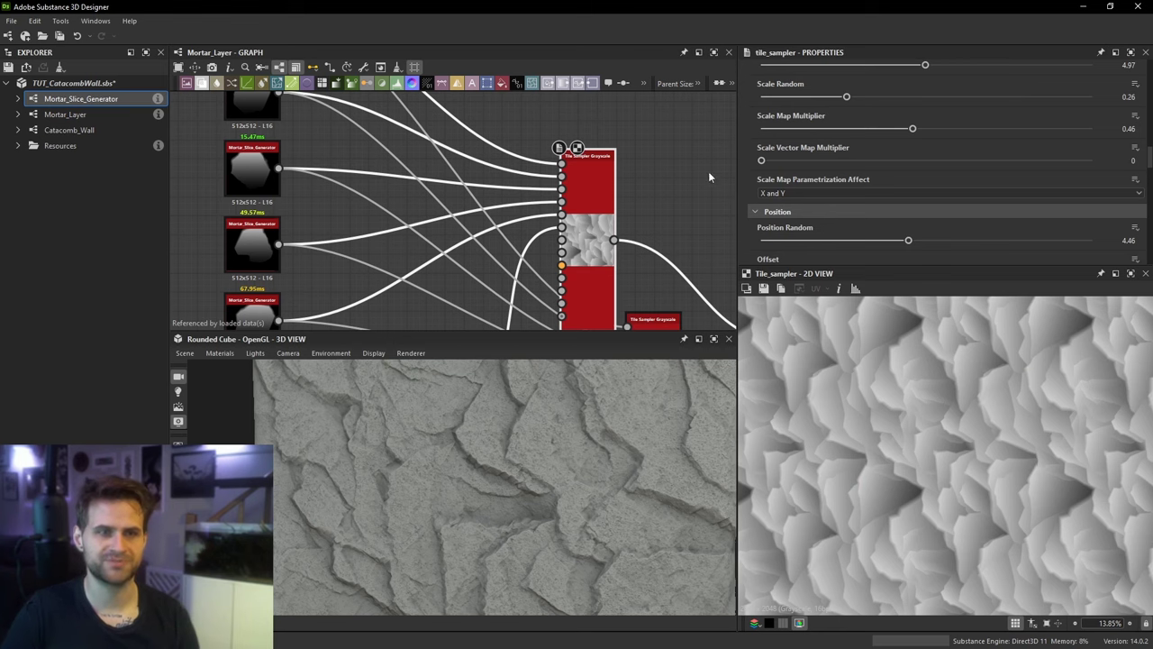
pyautogui.scroll(1, 695, 139)
pyautogui.scroll(10, 869, 211)
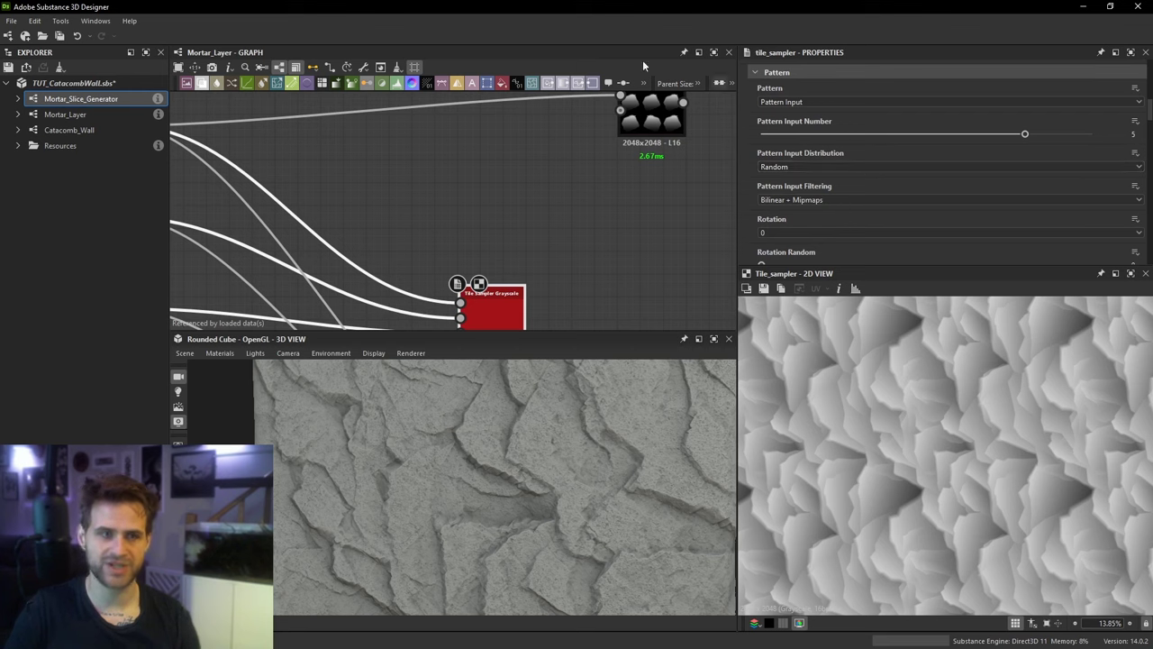
# Step: Preview the Tile Generator Grayscale and vary its Symmetry Random, ending at 1, to examine the horizontal flipping of slices
pyautogui.moveTo(607, 121); pyautogui.dragTo(540, 278, button='middle')
pyautogui.click(593, 265)
pyautogui.hotkey('ctrl', 'z')
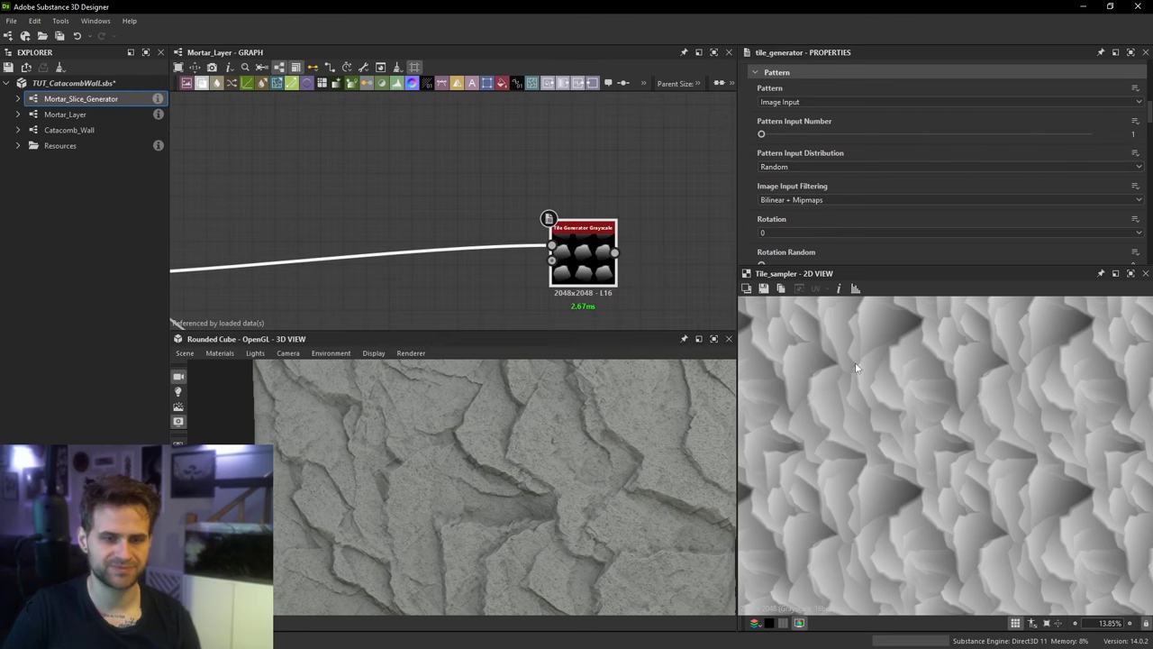
pyautogui.scroll(-3, 830, 209)
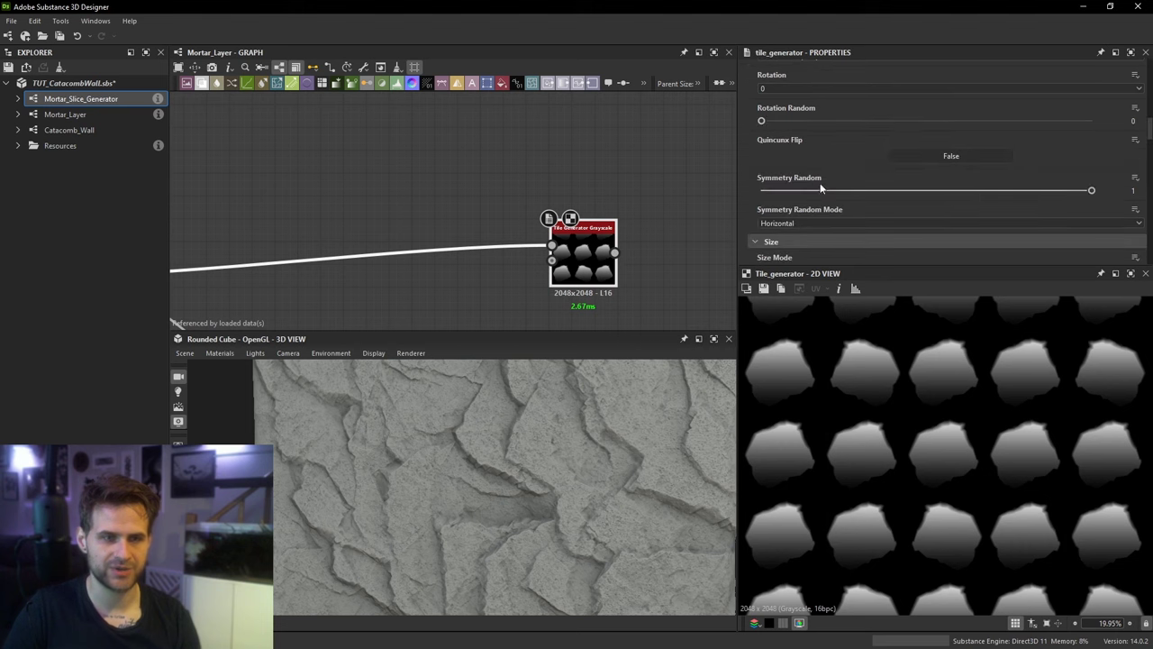
pyautogui.moveTo(958, 192); pyautogui.dragTo(1150, 207)
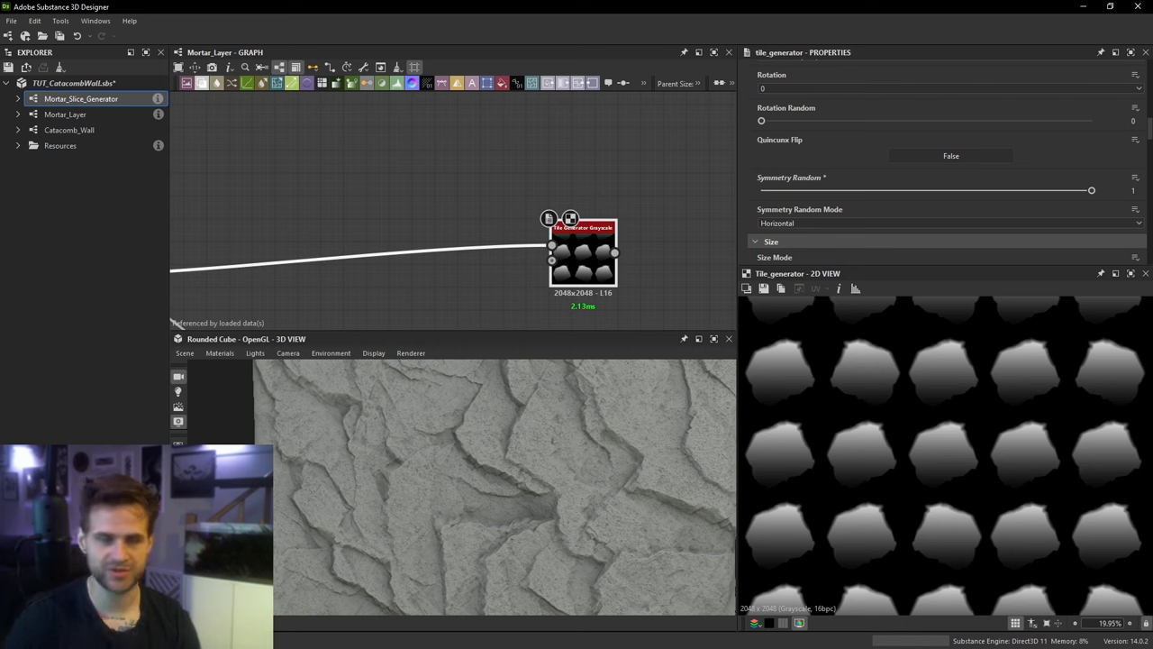
# Step: Delete the Tile Generator Grayscale node from the Mortar_Layer graph
pyautogui.scroll(-3, 529, 153)
pyautogui.press('Delete')
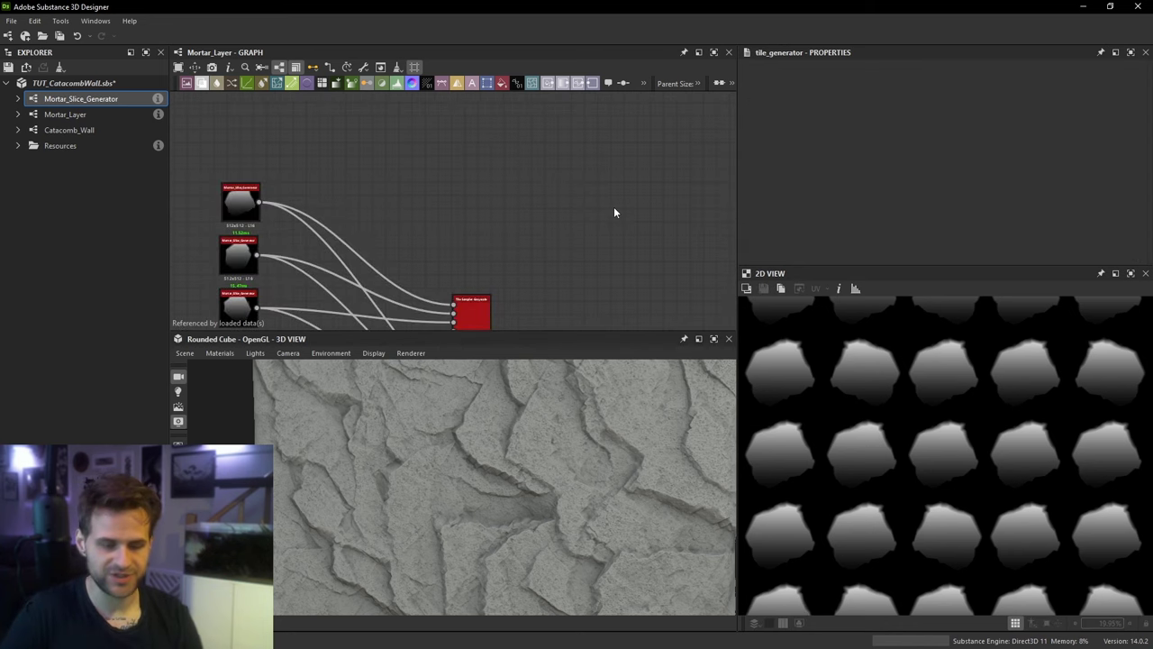
# Step: Add a Levels node beside the Mortar_Layer graph's output nodes
pyautogui.scroll(-5, 582, 245)
pyautogui.moveTo(636, 315); pyautogui.dragTo(421, 113, button='middle')
pyautogui.moveTo(507, 186); pyautogui.dragTo(441, 91, button='middle')
pyautogui.scroll(-2, 663, 251)
pyautogui.moveTo(608, 273); pyautogui.dragTo(623, 197, button='middle')
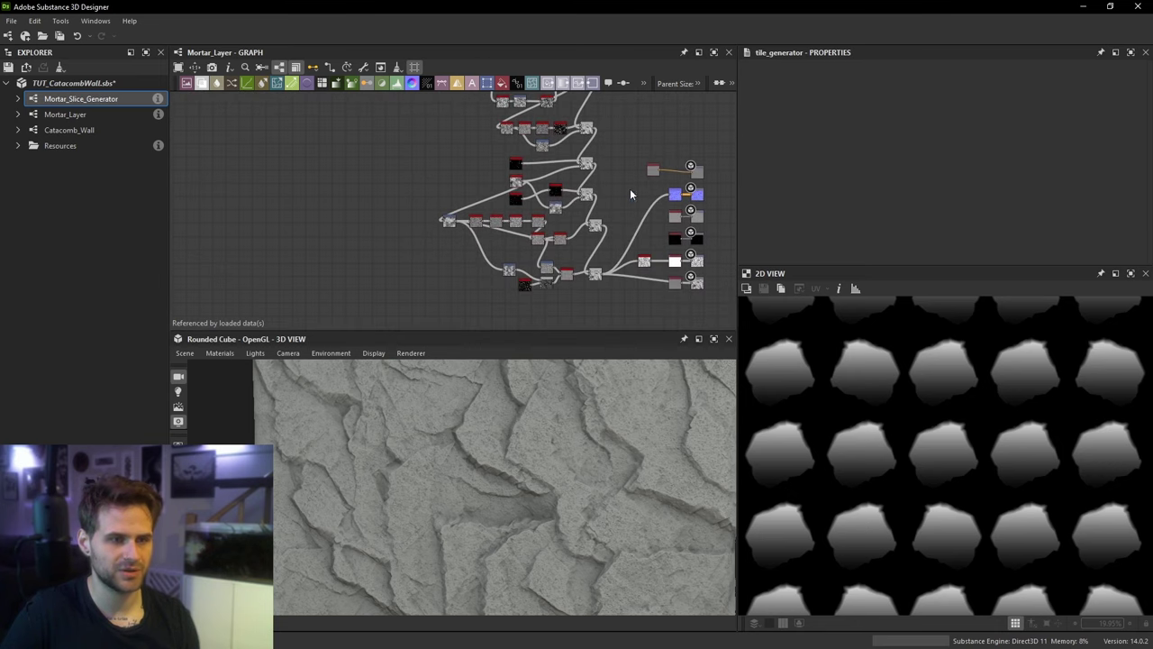
pyautogui.press('space')
pyautogui.write('lev')
pyautogui.press('Return')
pyautogui.scroll(1, 647, 250)
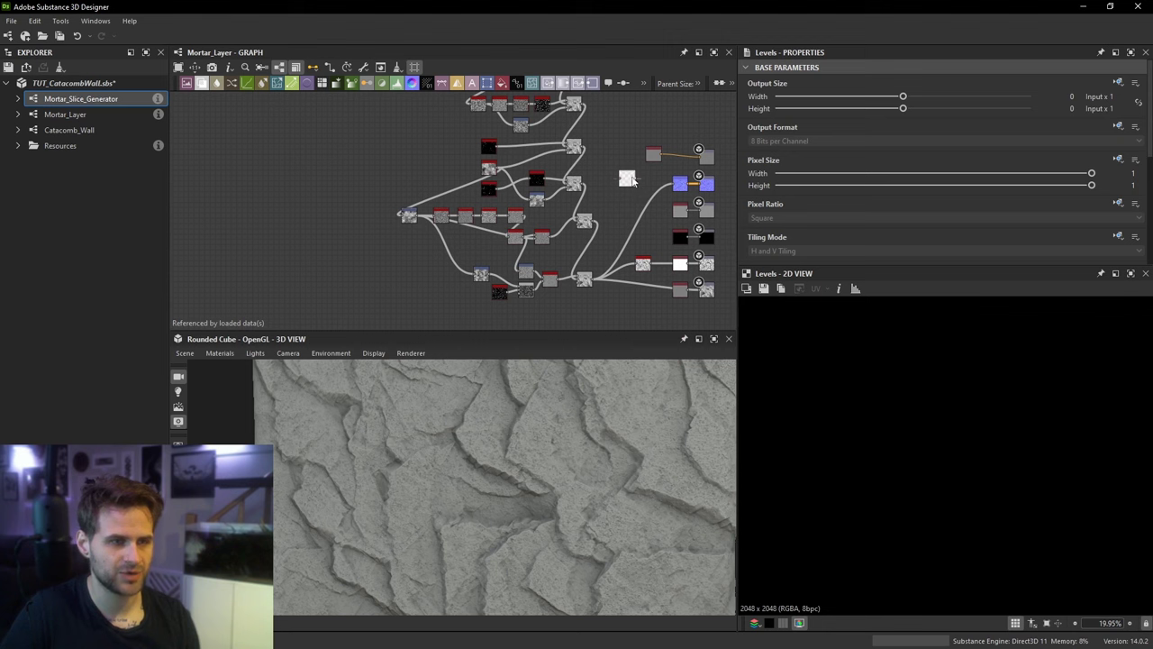
# Step: Transfer the final Blend's output connections to the Levels node and feed the Levels from the first Tile Sampler Grayscale
pyautogui.moveTo(588, 278); pyautogui.dragTo(622, 140)
pyautogui.scroll(-3, 632, 186)
pyautogui.moveTo(623, 190); pyautogui.dragTo(625, 323, button='middle')
pyautogui.moveTo(624, 261); pyautogui.dragTo(493, 190)
pyautogui.scroll(2, 493, 190)
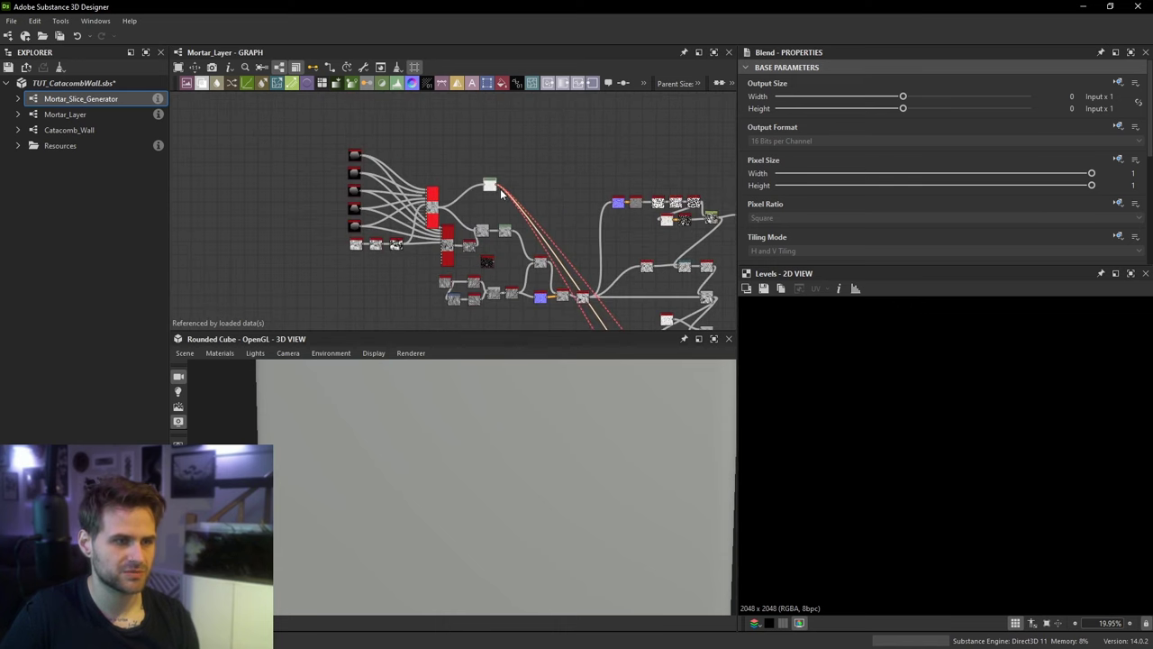
# Step: Preview the Levels node fed by the first Tile Sampler and examine its scattered slices on the 3D cube
pyautogui.click(493, 187)
pyautogui.scroll(1, 493, 189)
pyautogui.scroll(-3, 550, 513)
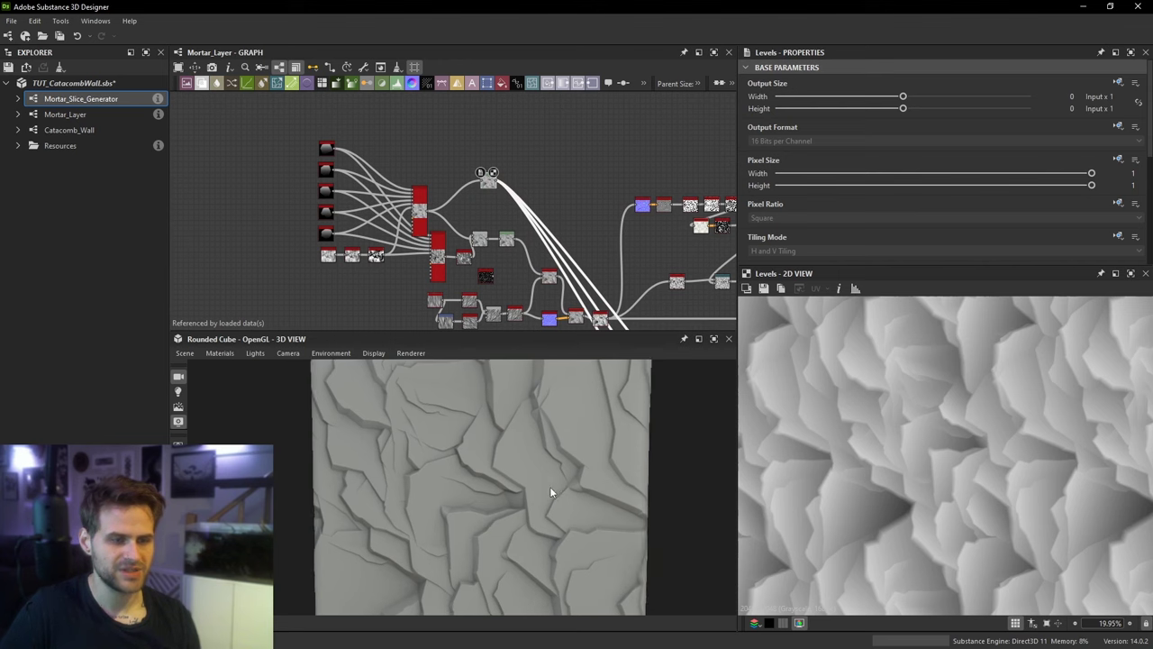
pyautogui.scroll(4, 546, 459)
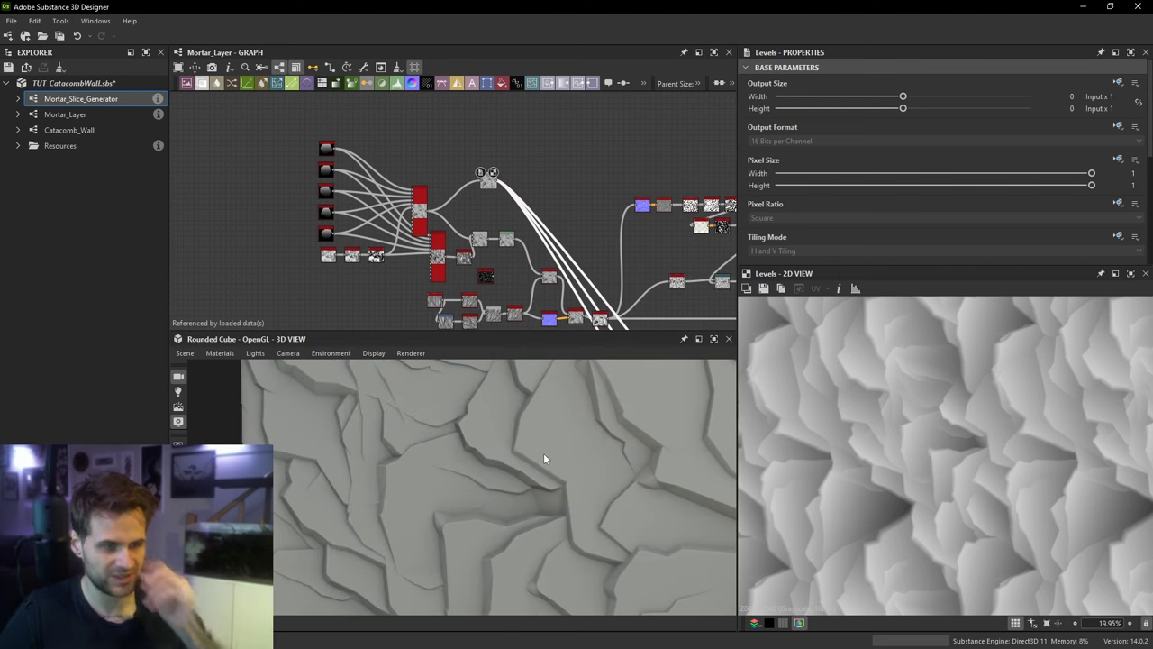
pyautogui.scroll(-4, 544, 453)
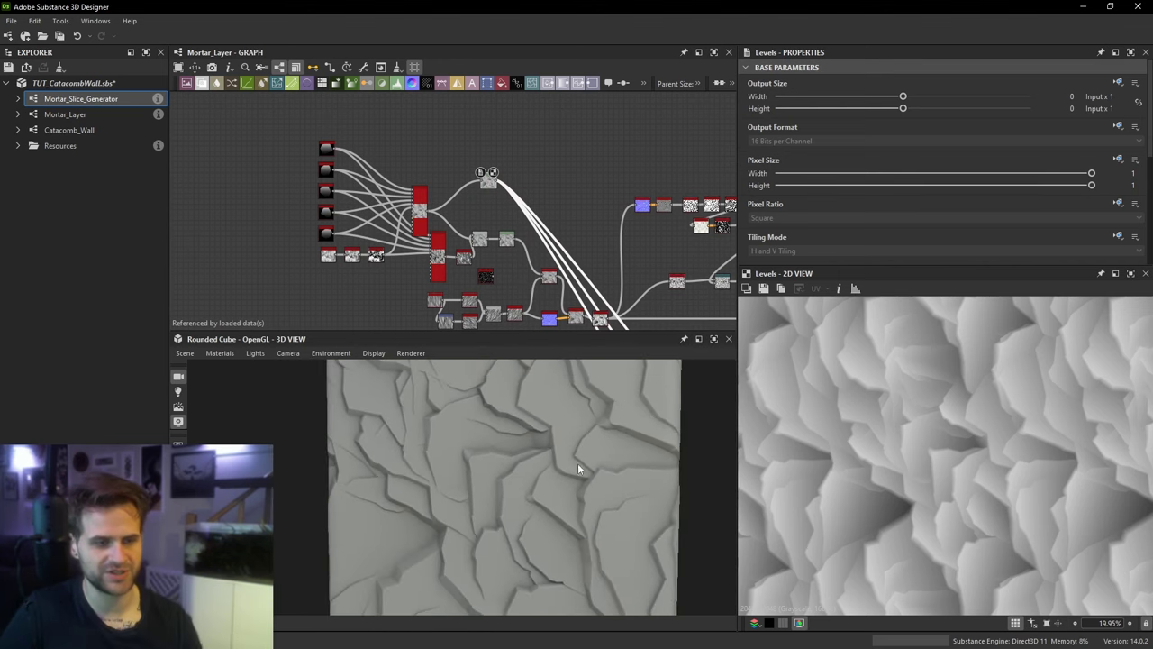
pyautogui.moveTo(578, 463); pyautogui.dragTo(579, 439)
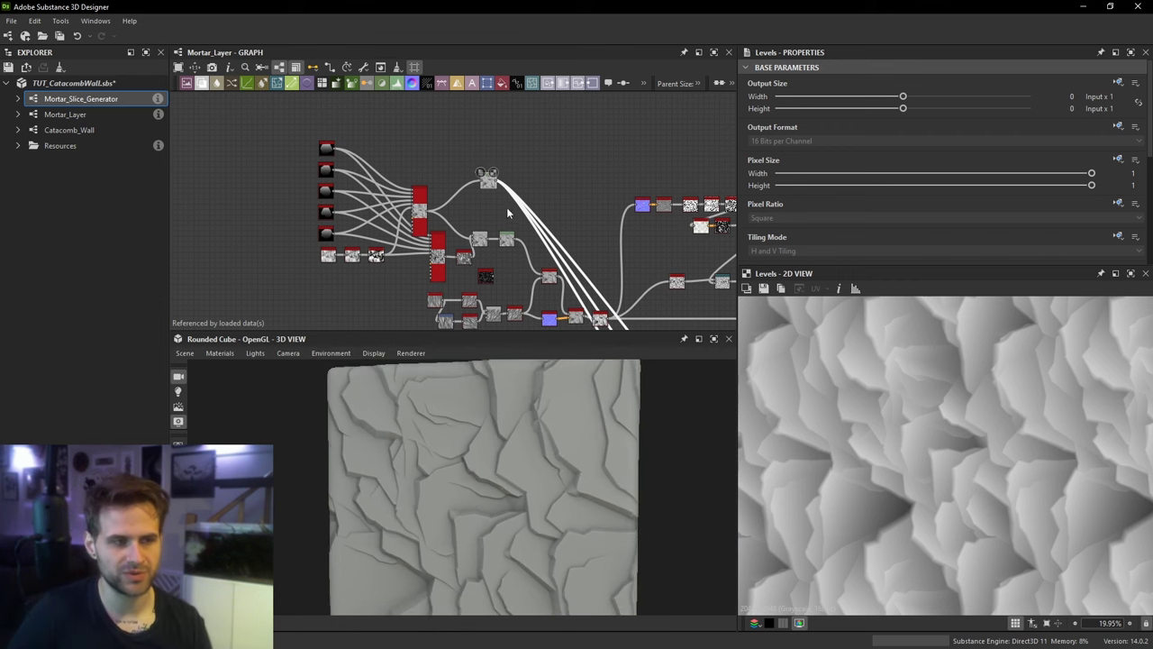
# Step: Preview the second Tile Sampler Grayscale and examine its slice scatter and instance parameters
pyautogui.scroll(1, 507, 209)
pyautogui.moveTo(505, 191); pyautogui.dragTo(501, 113, button='middle')
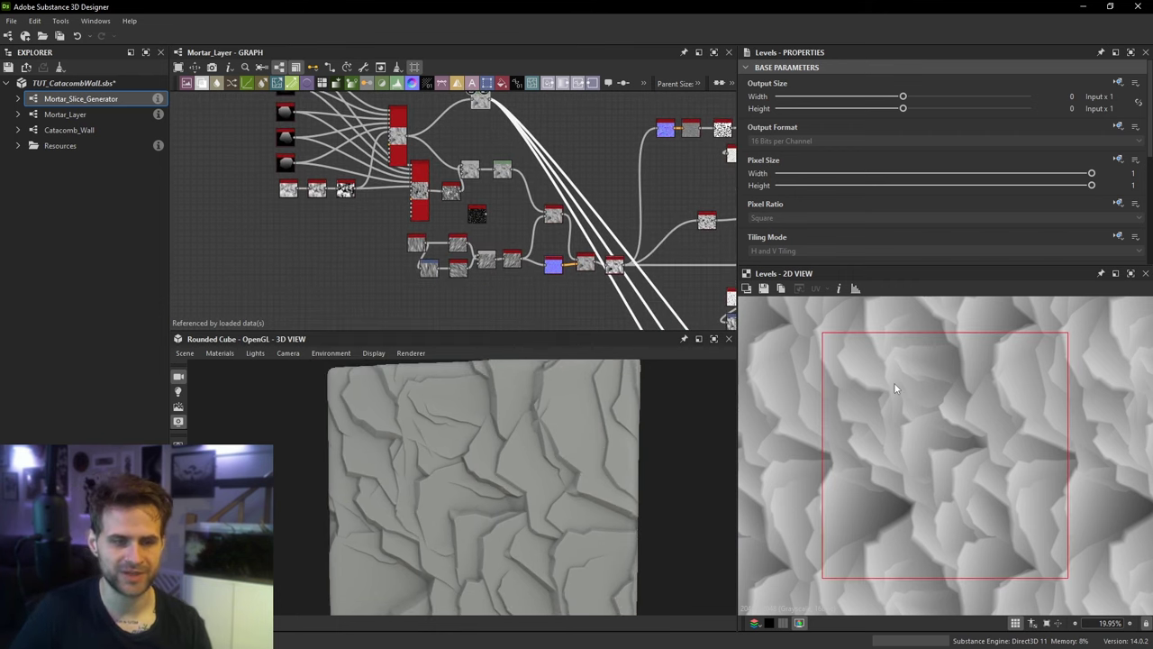
pyautogui.scroll(3, 441, 150)
pyautogui.scroll(2, 392, 270)
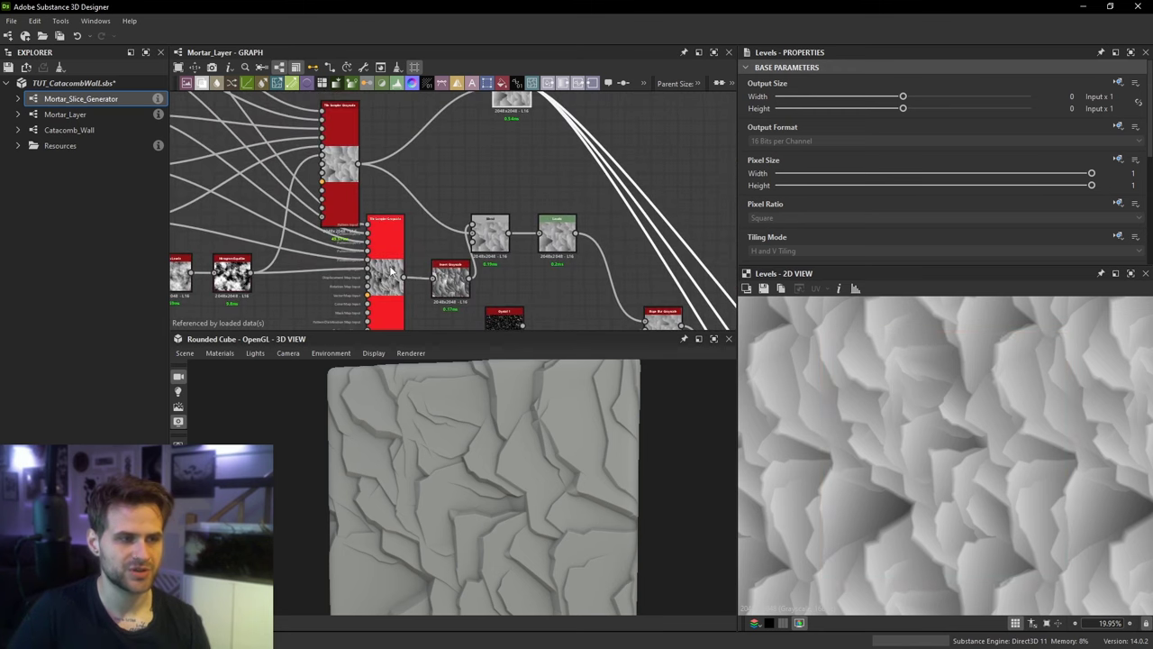
pyautogui.doubleClick(392, 271)
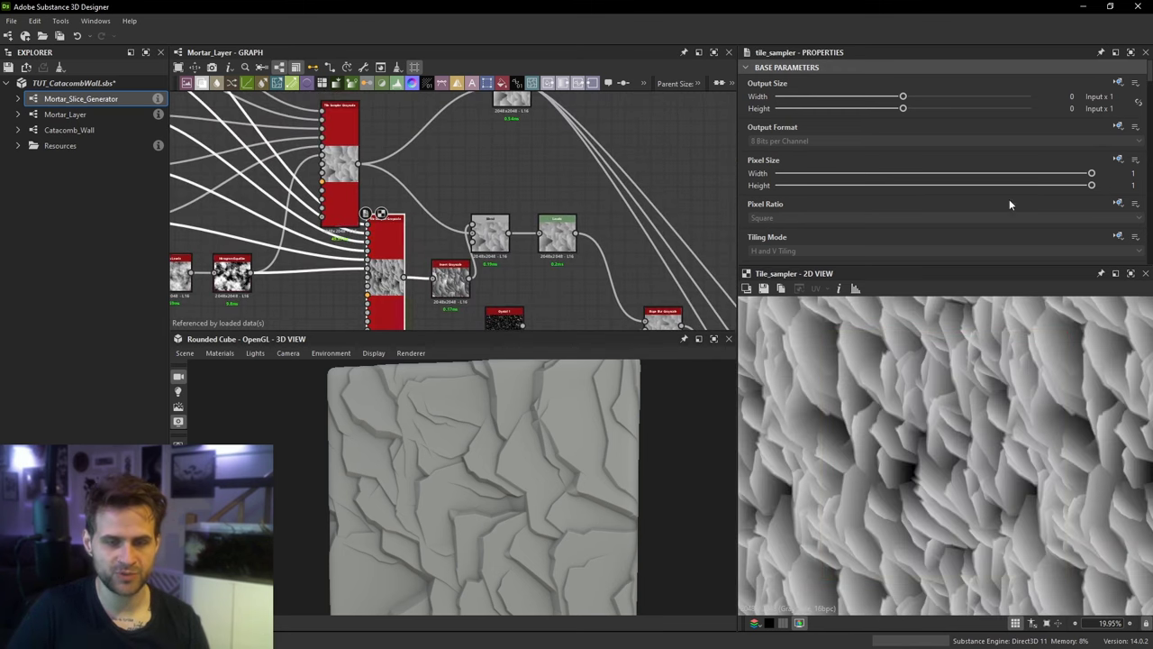
pyautogui.scroll(-5, 1011, 199)
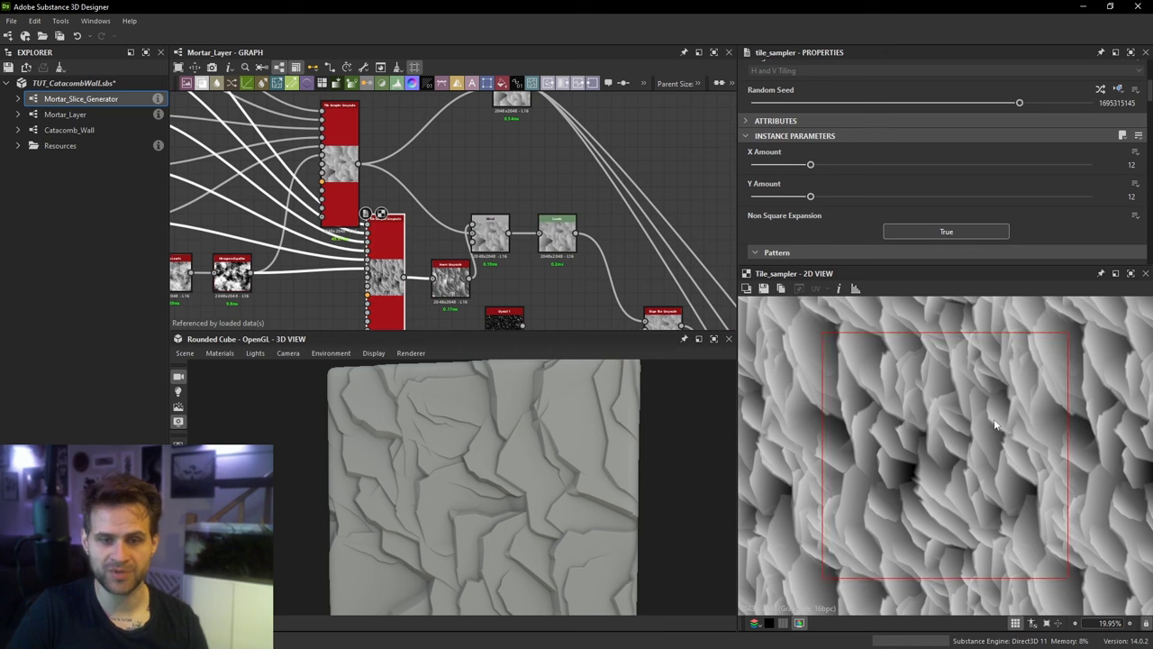
# Step: Preview the Min (Darken) Blend and feed the output Levels node from it to inspect the blended slices in 3D
pyautogui.moveTo(513, 234); pyautogui.dragTo(503, 266, button='middle')
pyautogui.click(483, 265)
pyautogui.click(484, 266)
pyautogui.scroll(2, 931, 435)
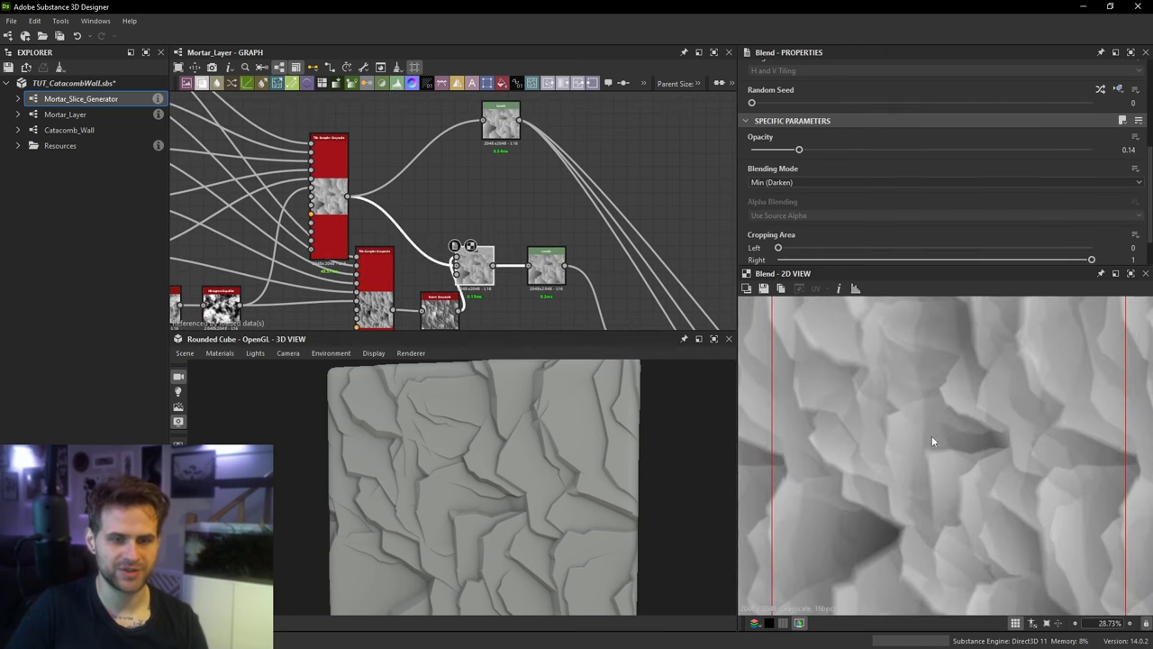
pyautogui.moveTo(497, 216); pyautogui.dragTo(483, 120)
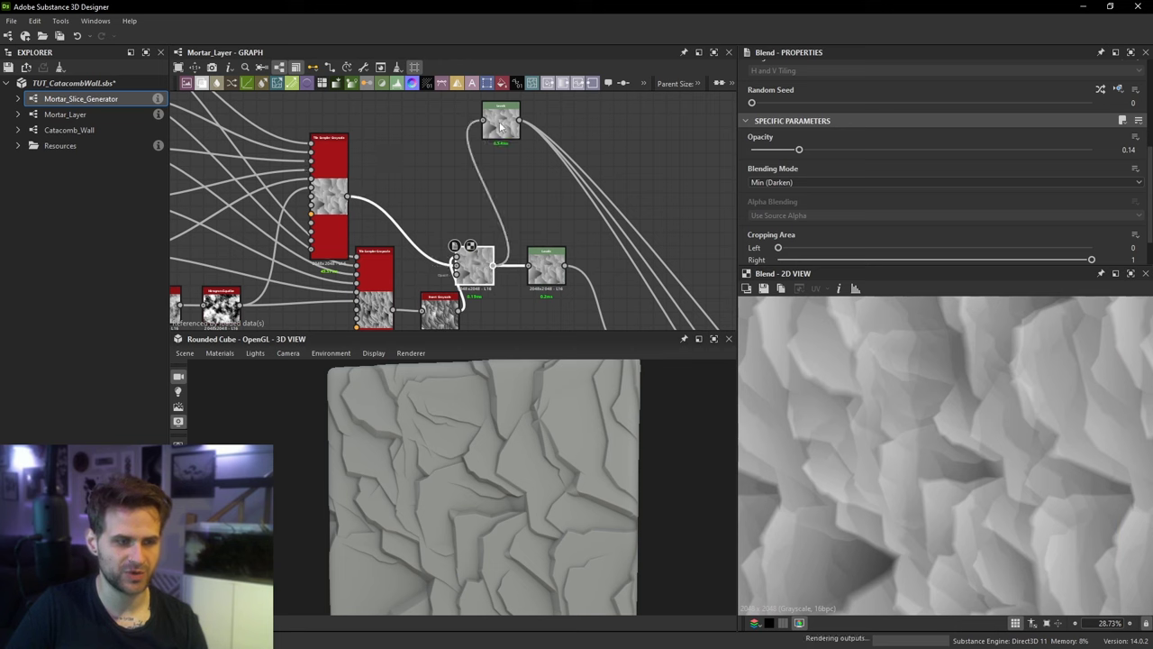
pyautogui.scroll(3, 550, 455)
pyautogui.scroll(3, 566, 466)
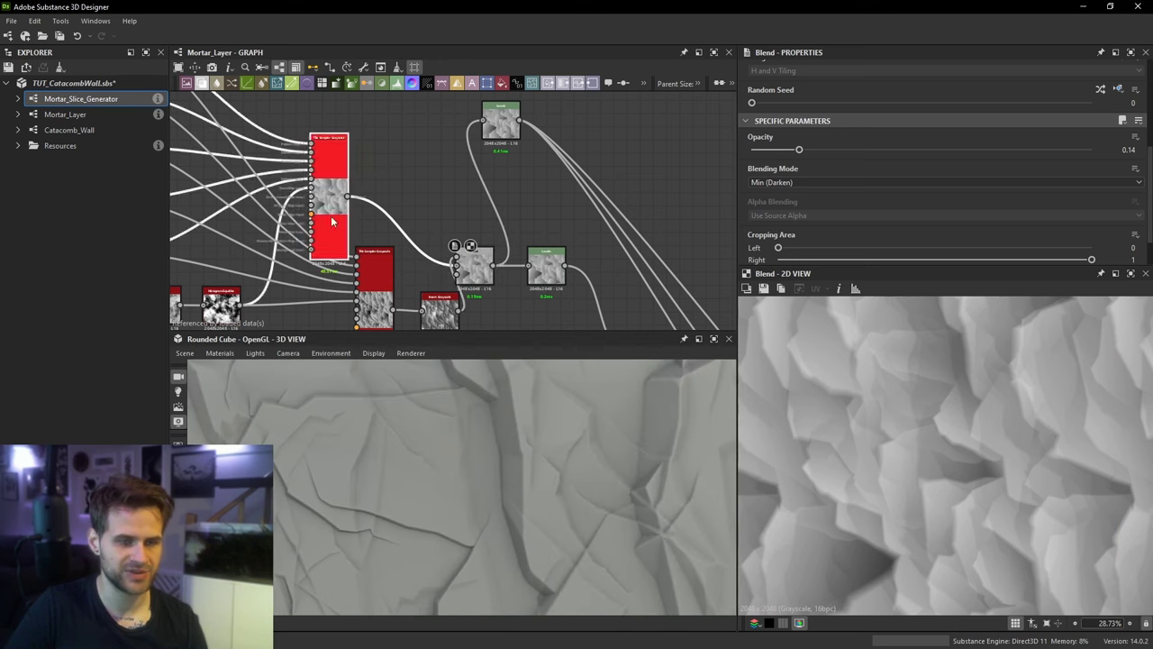
# Step: Preview the second Tile Sampler and reconnect the output Levels node to the first Tile Sampler to compare the unblended slices
pyautogui.doubleClick(373, 294)
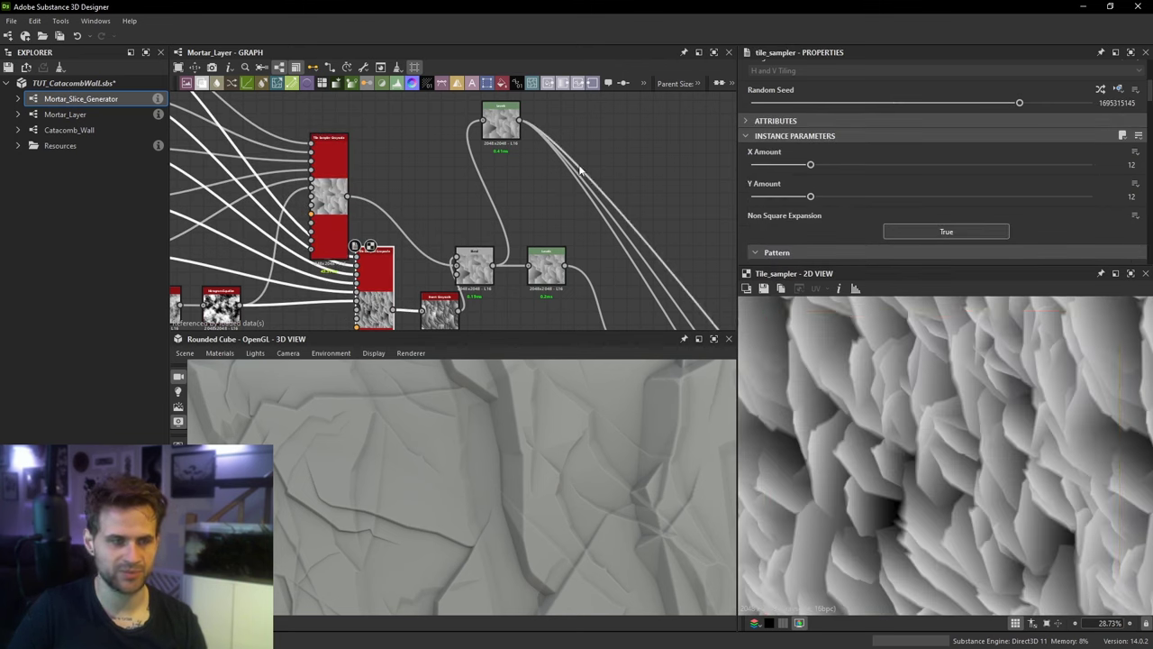
pyautogui.moveTo(461, 499); pyautogui.dragTo(457, 532)
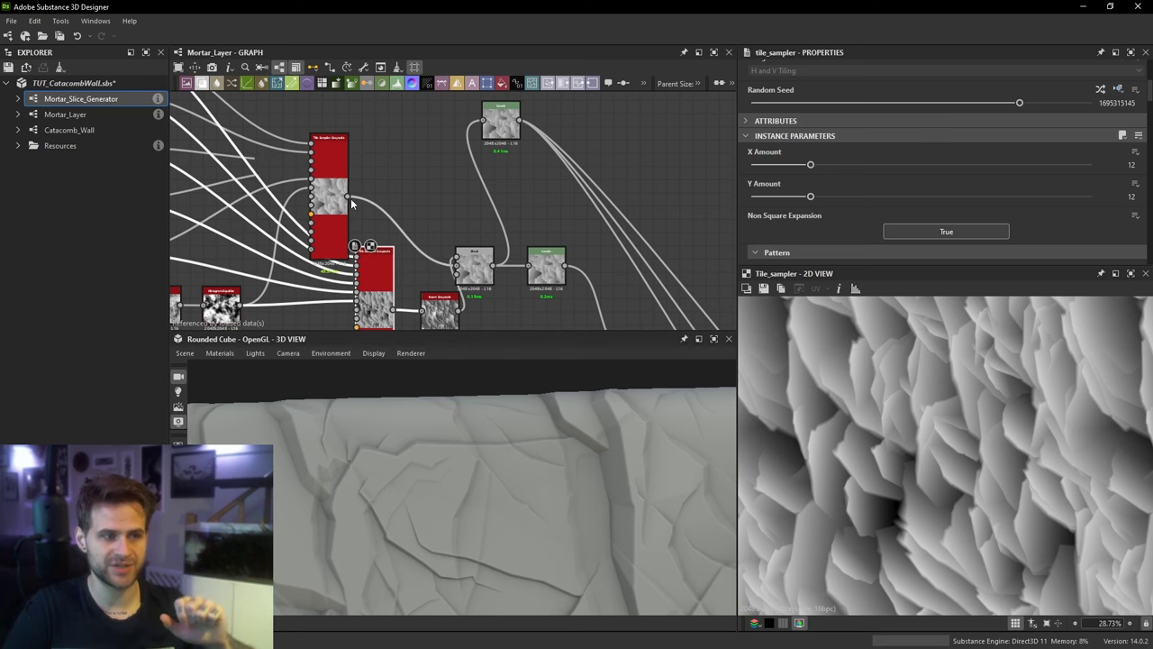
pyautogui.moveTo(347, 195); pyautogui.dragTo(483, 120)
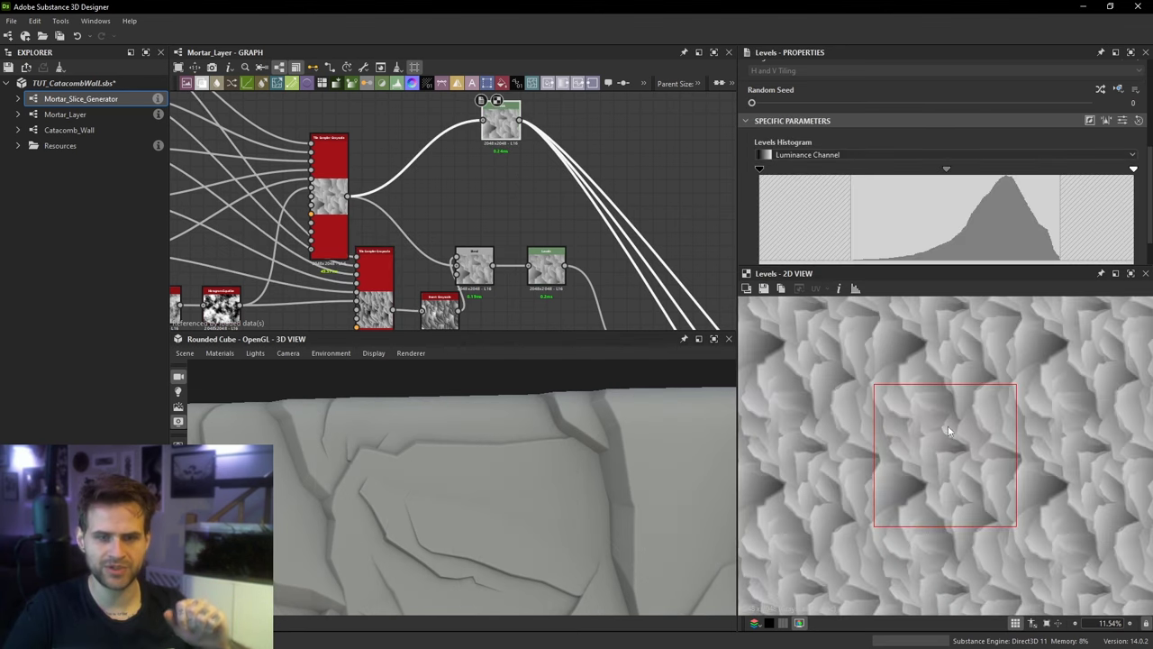
pyautogui.scroll(4, 948, 426)
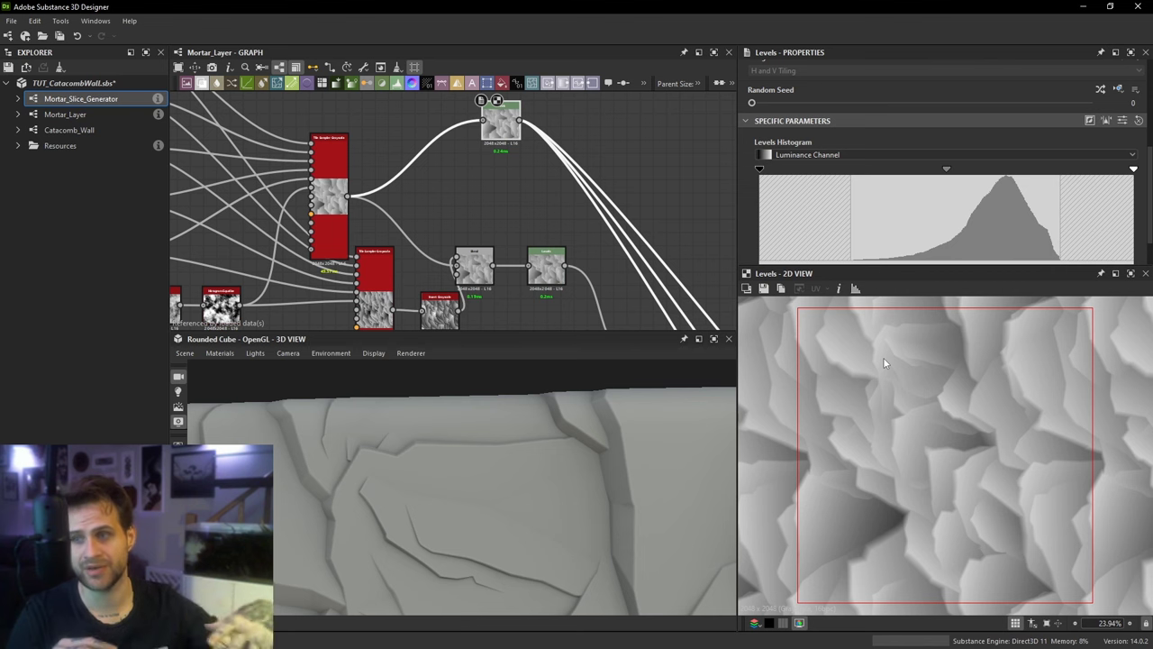
# Step: Feed the output Levels node from the Levels node following the Blend and inspect the slice detail in 3D
pyautogui.moveTo(380, 306); pyautogui.dragTo(390, 261, button='middle')
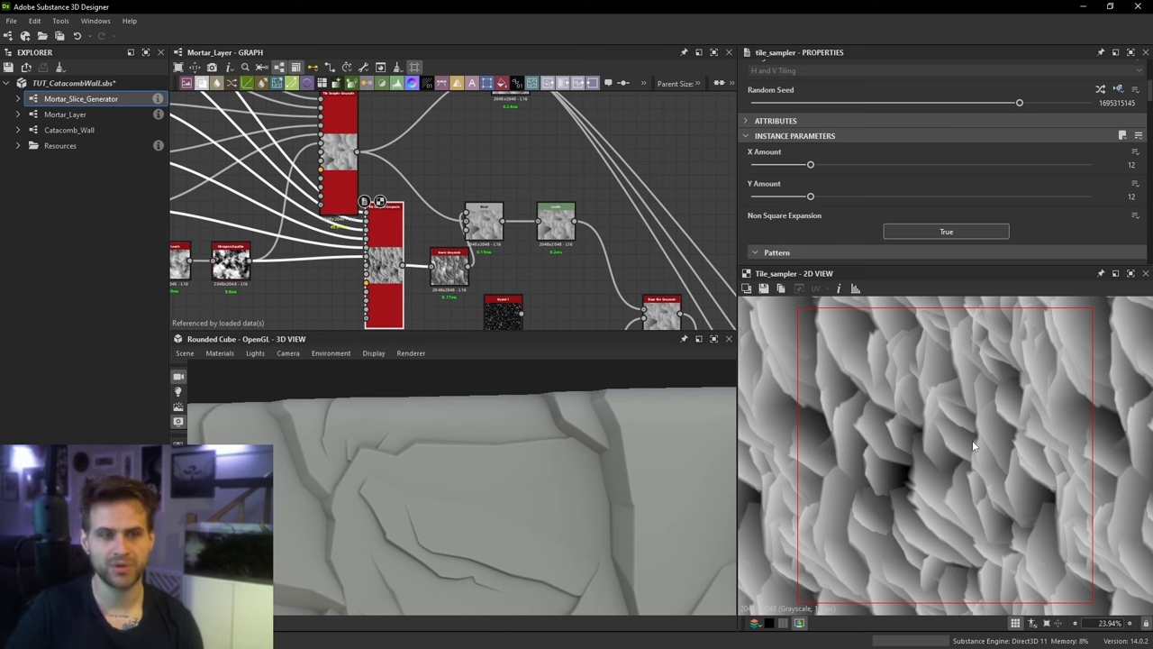
pyautogui.moveTo(586, 184); pyautogui.dragTo(539, 247, button='middle')
pyautogui.scroll(1, 530, 225)
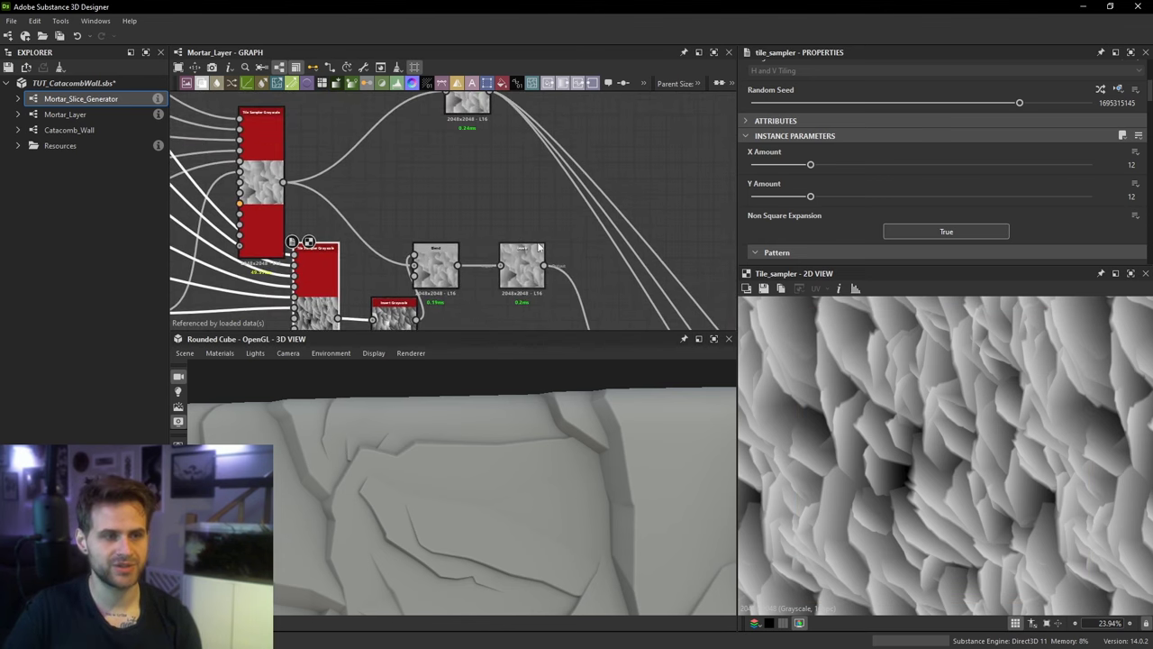
pyautogui.moveTo(505, 187); pyautogui.dragTo(445, 101)
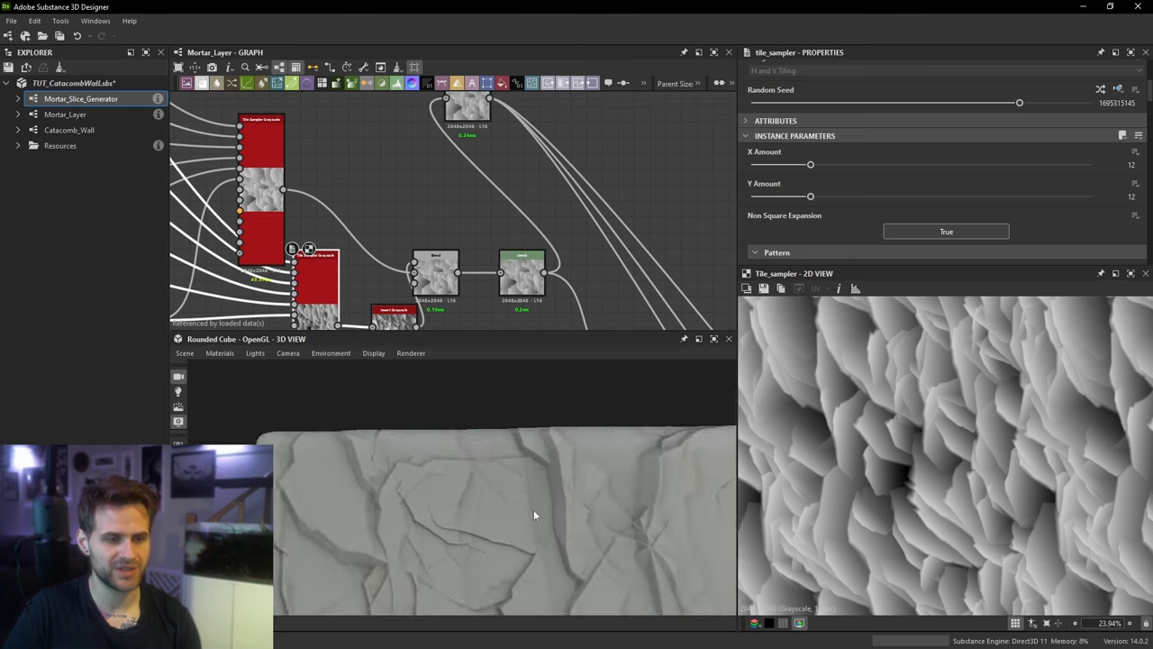
pyautogui.scroll(2, 537, 471)
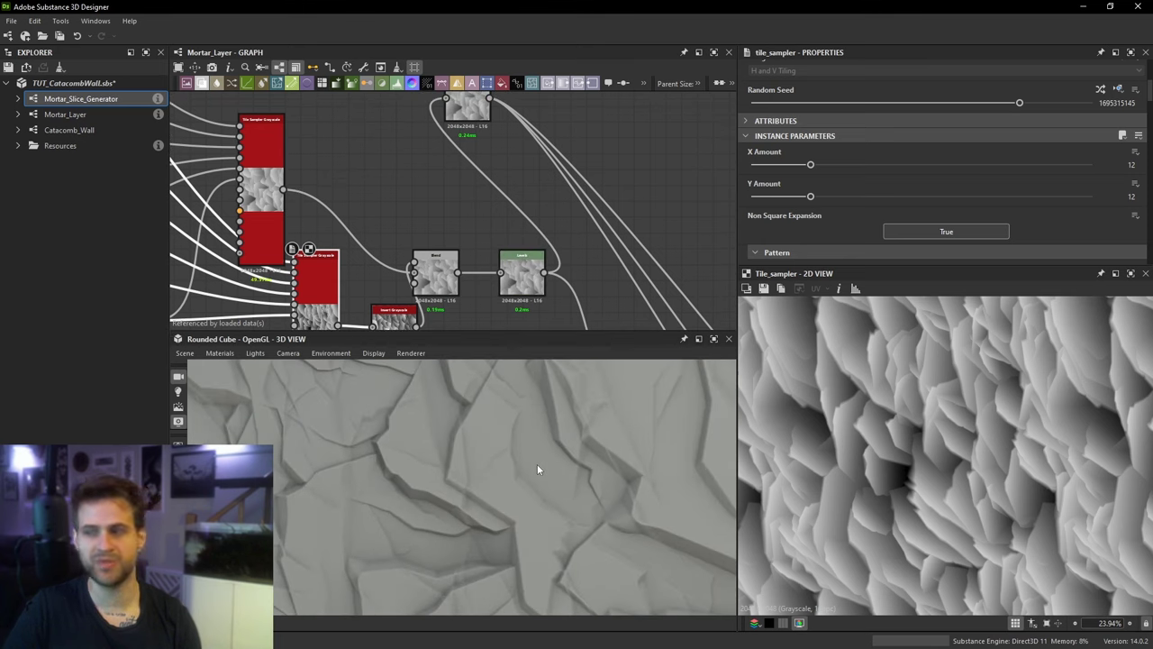
pyautogui.scroll(-3, 517, 484)
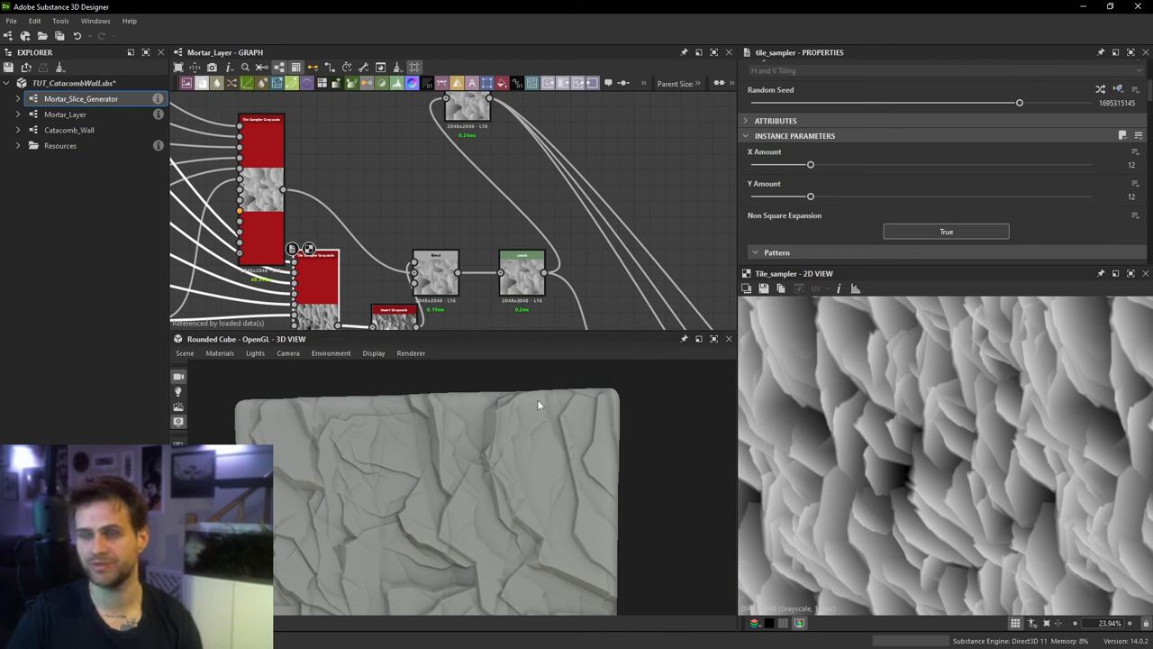
# Step: Move the output Levels node in line with the Levels node that follows the Blend
pyautogui.moveTo(450, 220); pyautogui.dragTo(392, 232, button='middle')
pyautogui.scroll(-1, 392, 232)
pyautogui.moveTo(401, 126); pyautogui.dragTo(563, 240)
pyautogui.moveTo(563, 240); pyautogui.dragTo(541, 147, button='middle')
pyautogui.moveTo(545, 165); pyautogui.dragTo(596, 192)
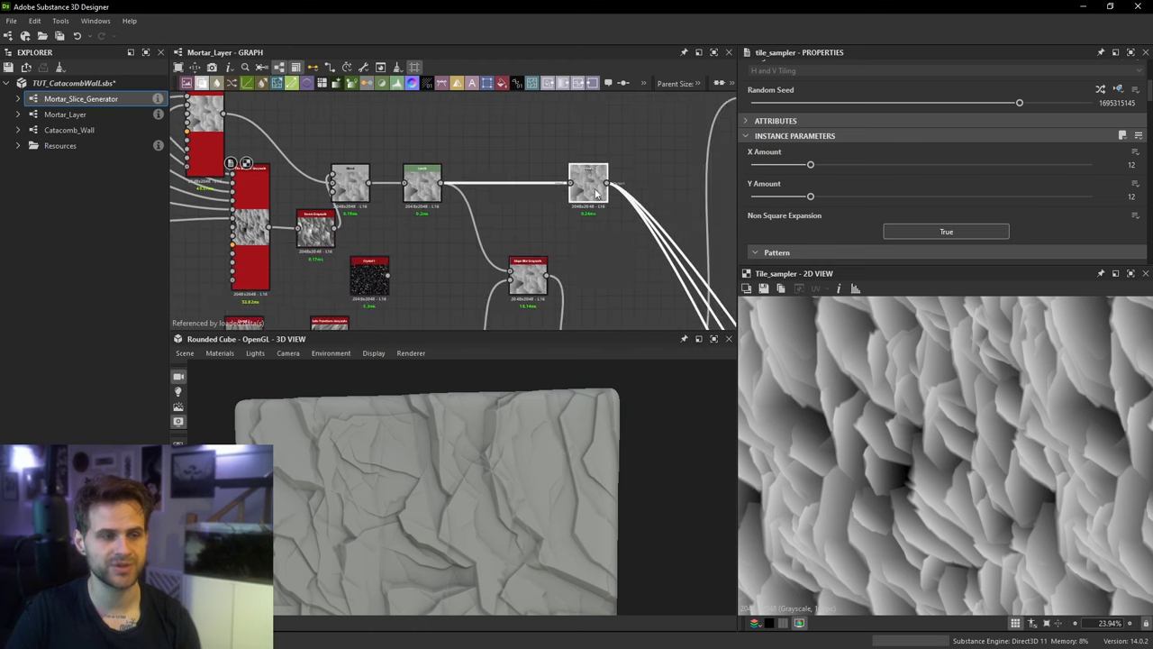
# Step: Preview the Slope Blur Grayscale and feed the output Levels node from it to inspect the roughened edges in 3D
pyautogui.moveTo(595, 191); pyautogui.dragTo(582, 139, button='middle')
pyautogui.doubleClick(512, 226)
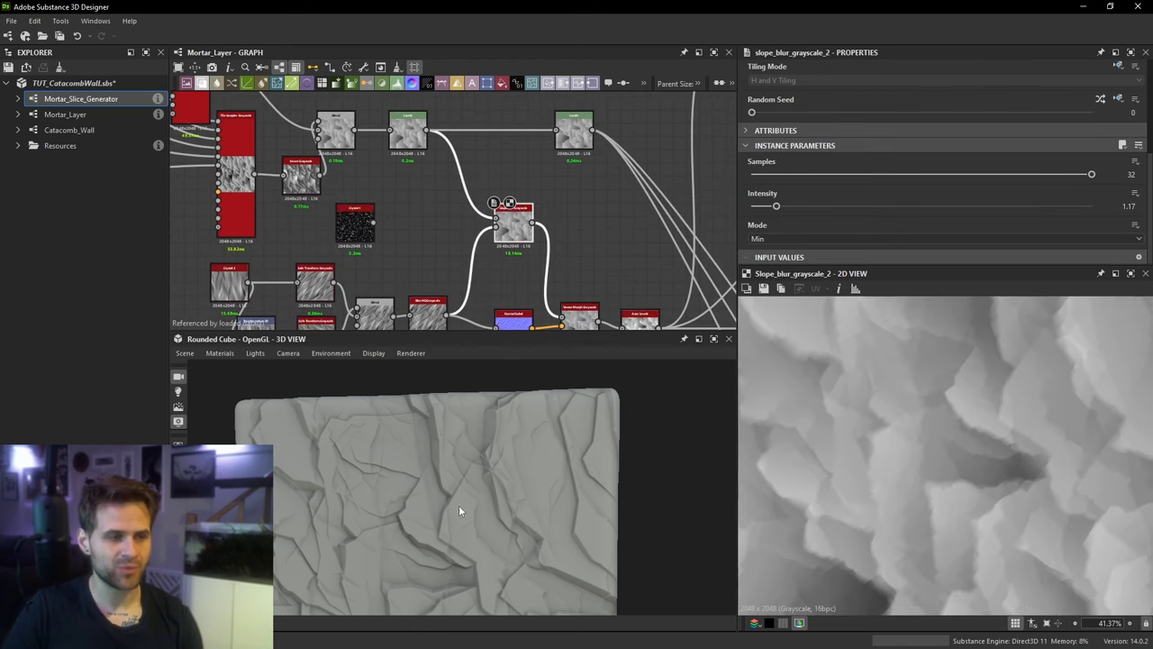
pyautogui.moveTo(566, 140); pyautogui.dragTo(565, 139)
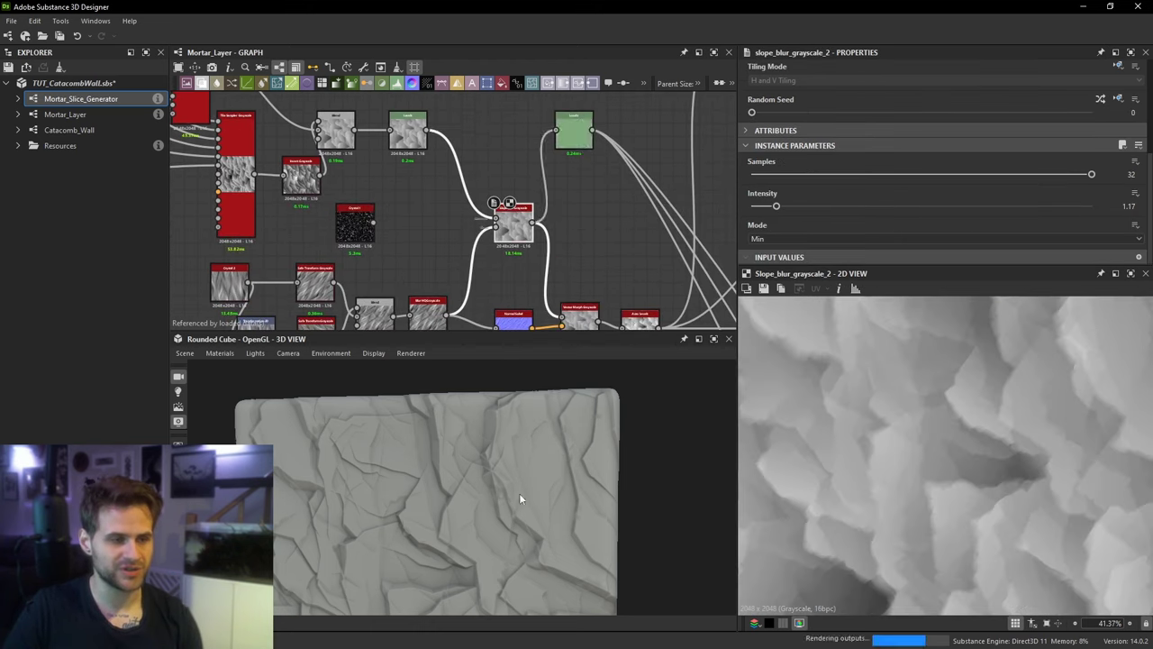
pyautogui.scroll(5, 519, 494)
pyautogui.moveTo(519, 494); pyautogui.dragTo(489, 461)
# Step: Preview the Slope Blur Grayscale's Grayscale and Slope inputs to examine the images driving the effect
pyautogui.doubleClick(492, 221)
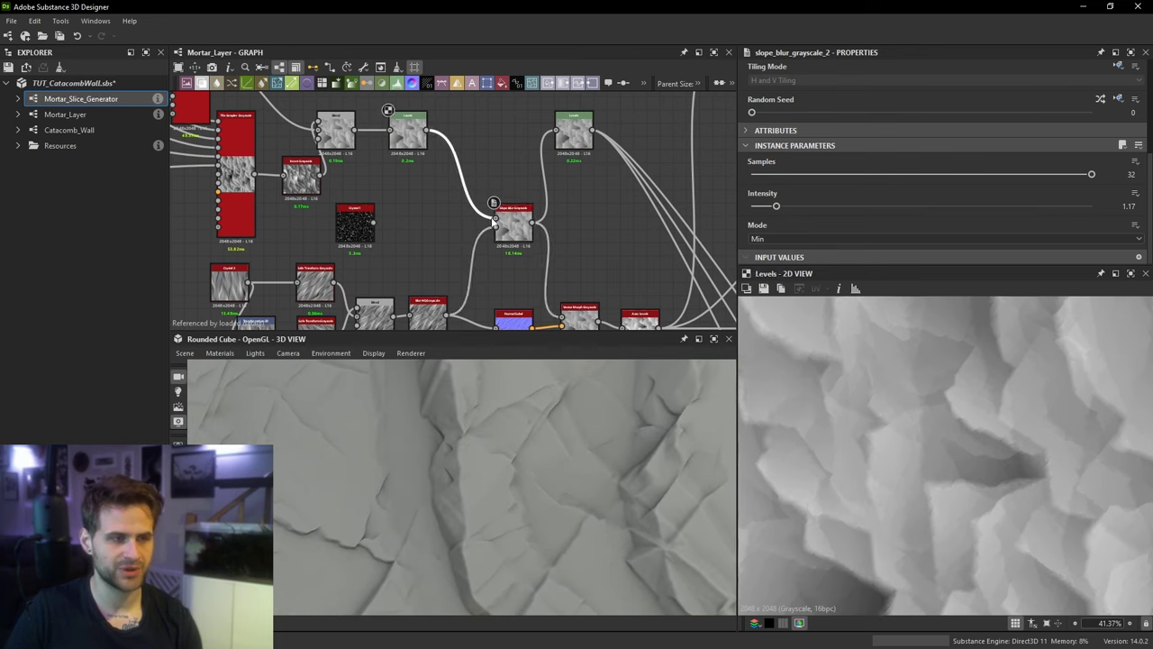
pyautogui.scroll(6, 493, 214)
pyautogui.moveTo(508, 273); pyautogui.dragTo(532, 212, button='middle')
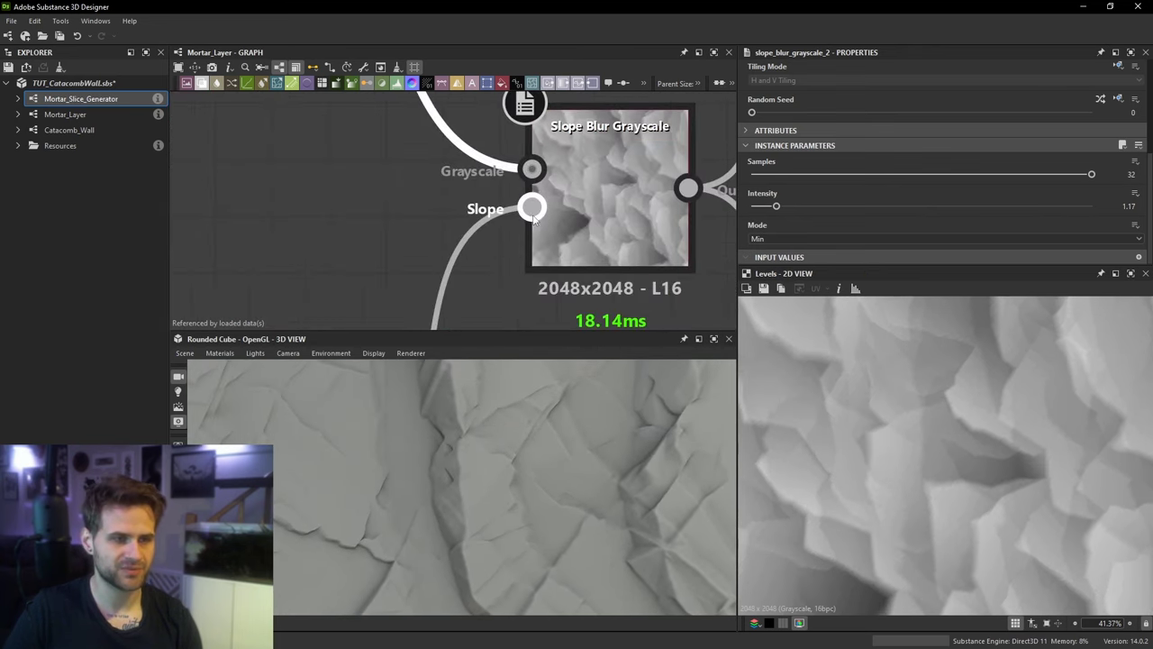
pyautogui.doubleClick(532, 210)
pyautogui.scroll(-3, 964, 429)
pyautogui.scroll(-5, 404, 230)
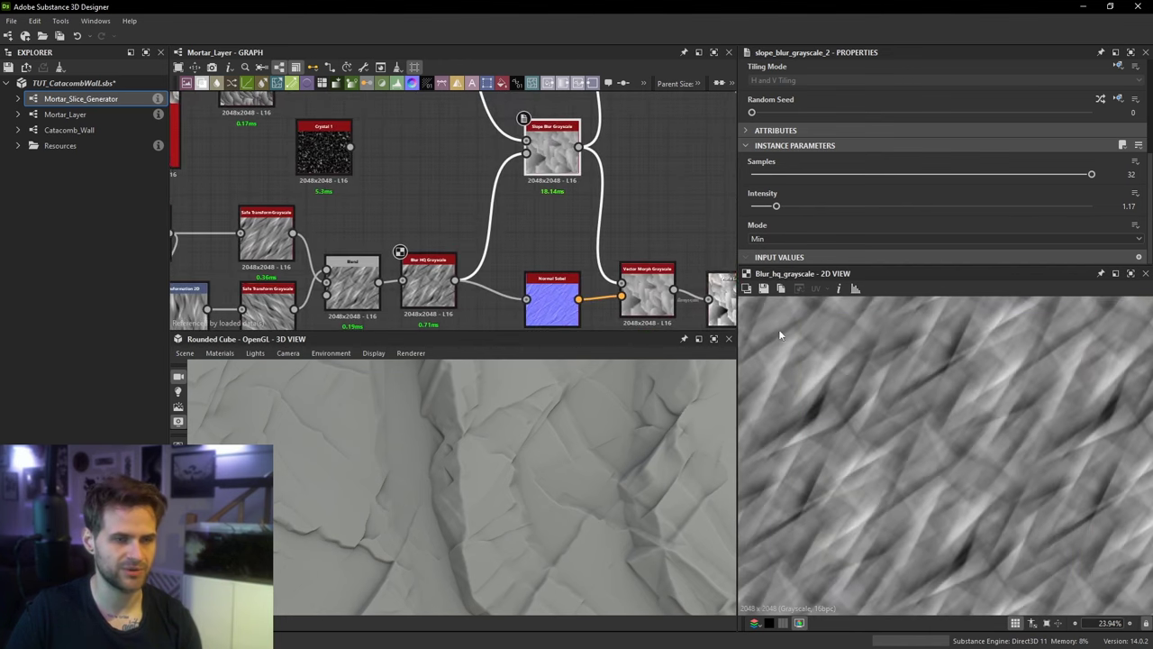
pyautogui.scroll(2, 986, 421)
pyautogui.moveTo(507, 185); pyautogui.dragTo(489, 209, button='middle')
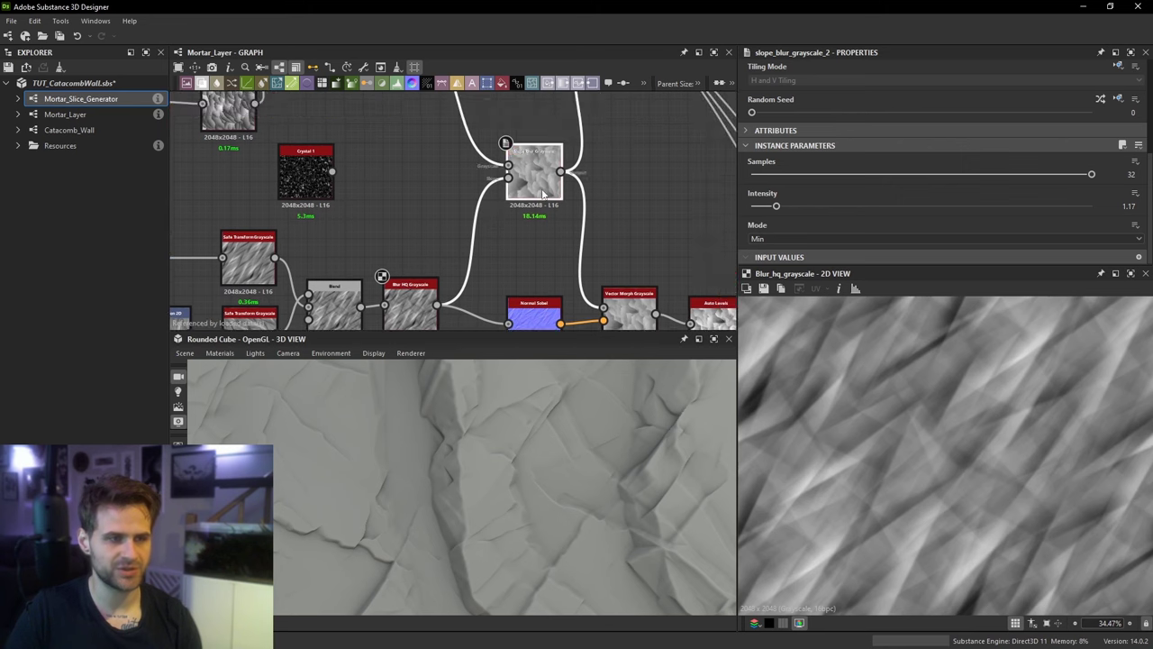
# Step: Move the output Levels node near the Auto Levels node and feed it from the Vector Morph Grayscale
pyautogui.scroll(-1, 604, 196)
pyautogui.moveTo(602, 196); pyautogui.dragTo(490, 283, button='middle')
pyautogui.scroll(-3, 490, 282)
pyautogui.moveTo(501, 207); pyautogui.dragTo(566, 260)
pyautogui.scroll(1, 566, 258)
pyautogui.scroll(-3, 566, 259)
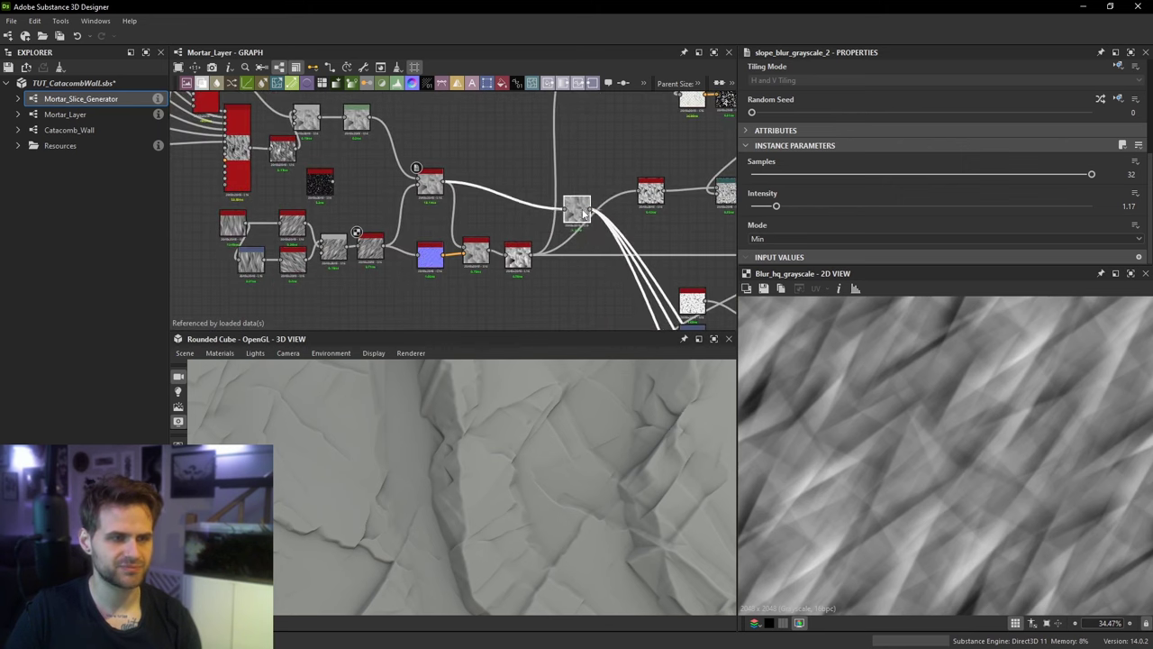
pyautogui.scroll(4, 505, 234)
pyautogui.click(552, 171)
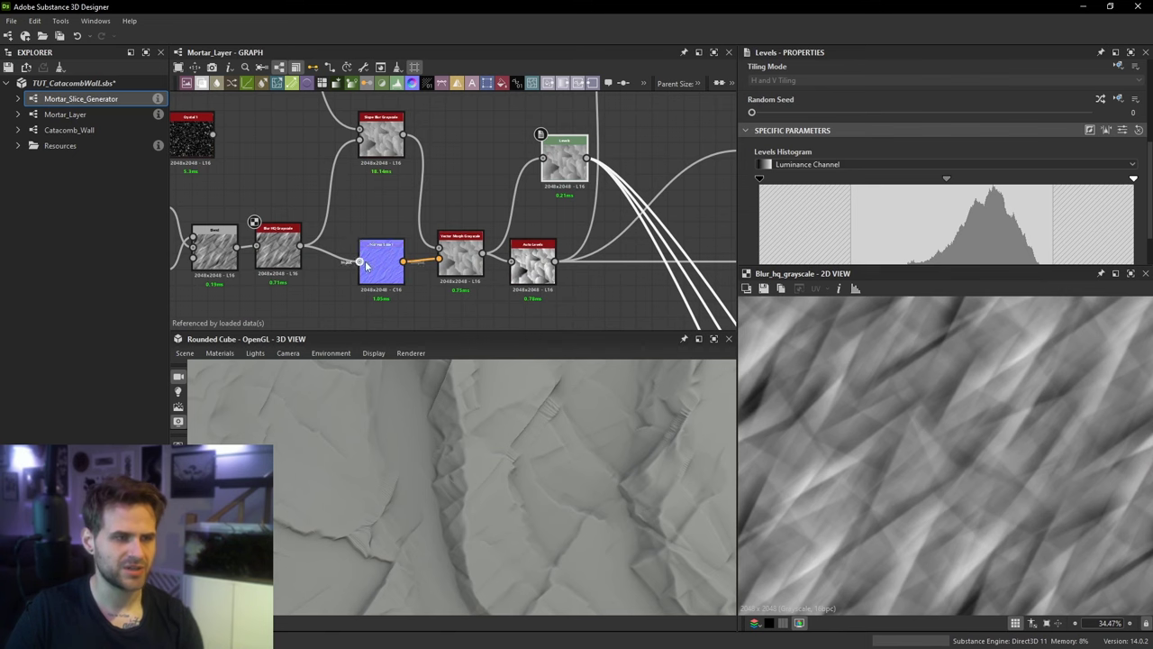
# Step: Preview the Vector Morph Grayscale and the Normal Sobel driving it to compare the distortion with its vector map
pyautogui.doubleClick(461, 257)
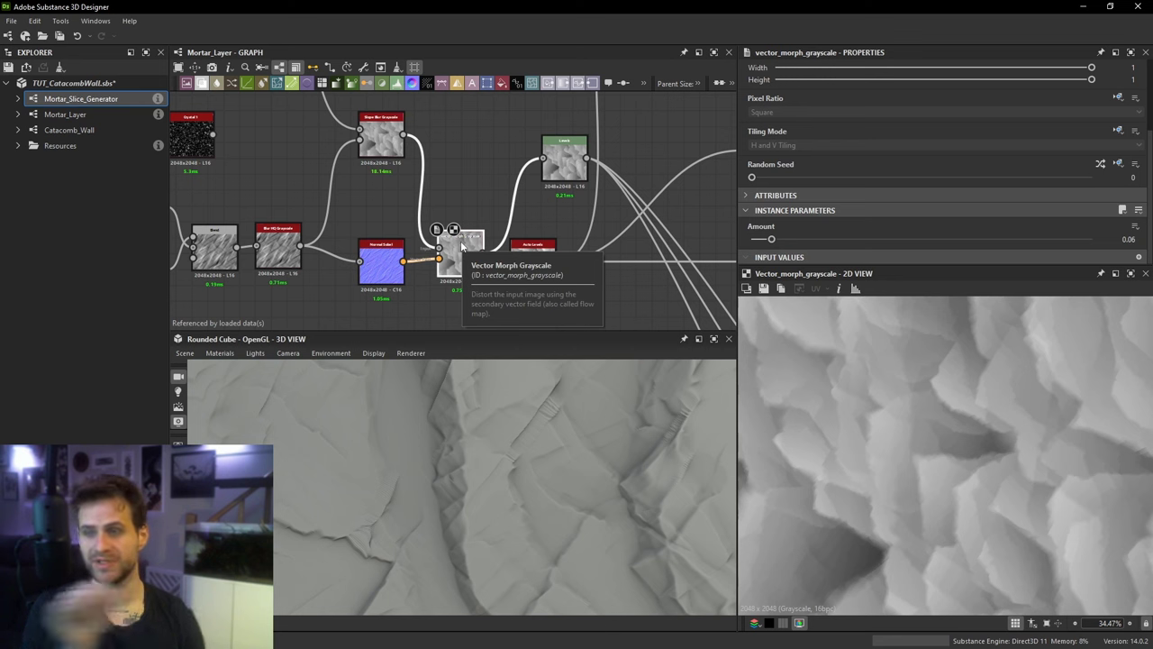
pyautogui.doubleClick(381, 263)
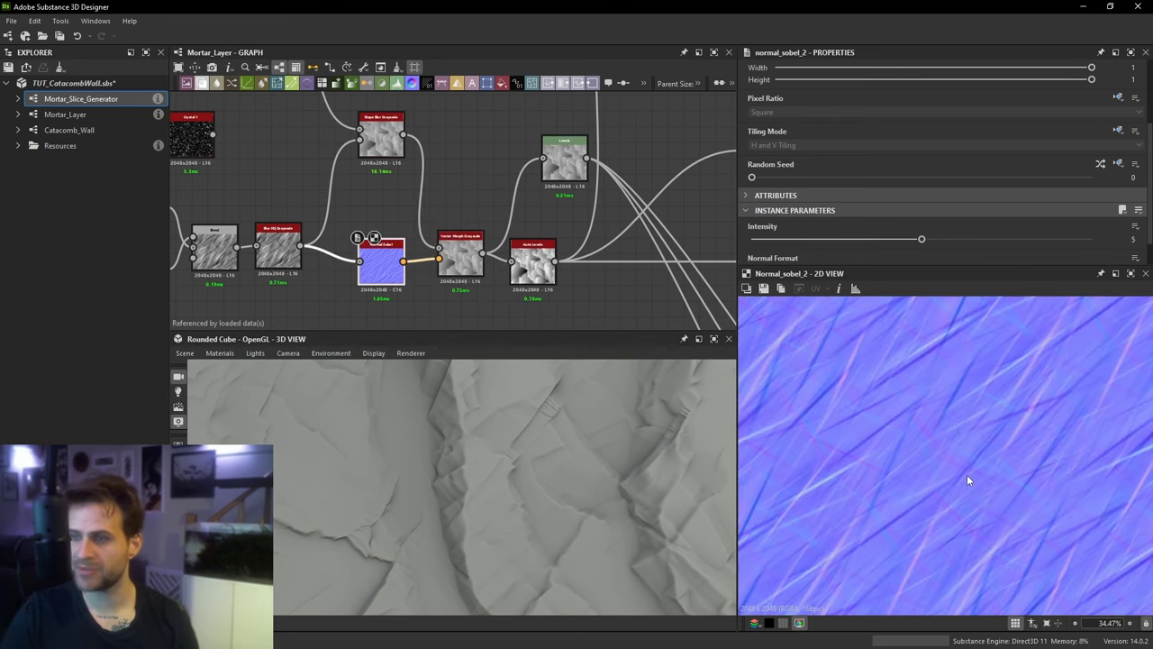
pyautogui.doubleClick(460, 258)
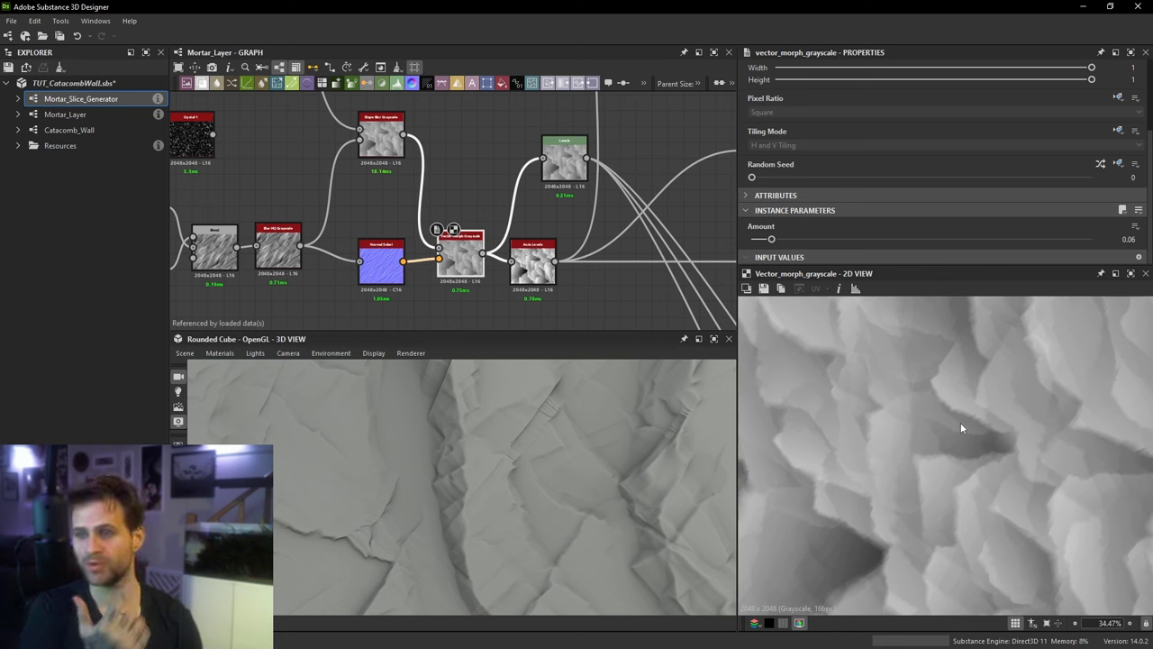
# Step: Shift the Auto Levels node away from the Vector Morph Grayscale and place the output Levels node directly below it
pyautogui.scroll(1, 519, 281)
pyautogui.moveTo(530, 267); pyautogui.dragTo(570, 260)
pyautogui.scroll(-3, 746, 325)
pyautogui.moveTo(627, 188); pyautogui.dragTo(623, 316)
pyautogui.moveTo(620, 309); pyautogui.dragTo(566, 274, button='middle')
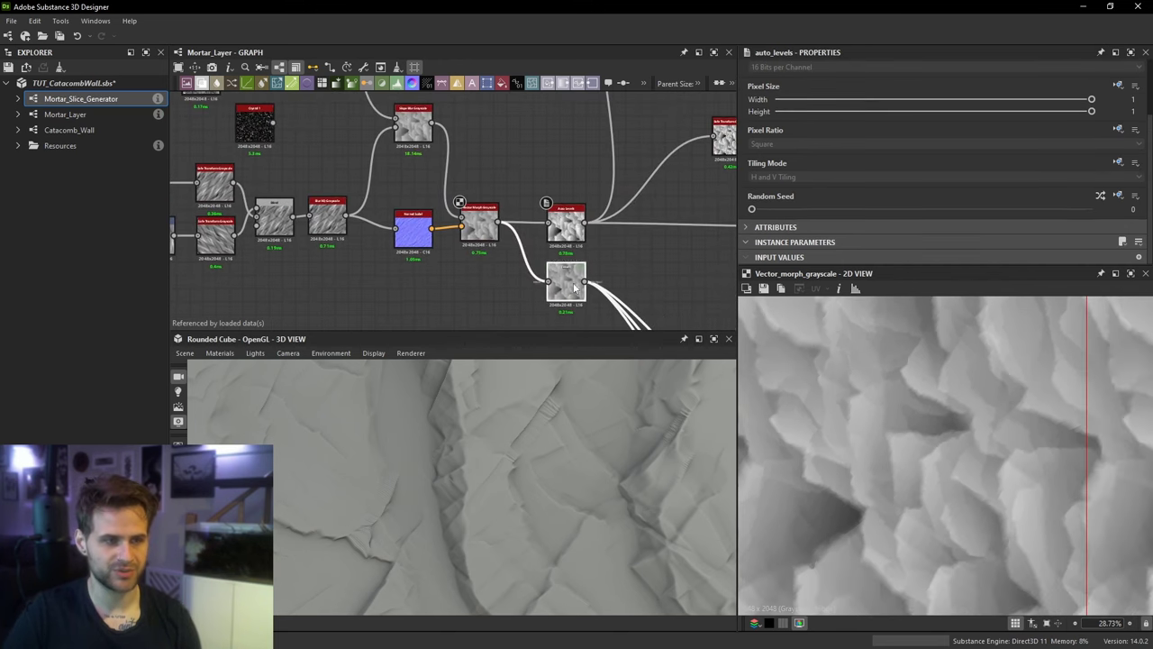
pyautogui.moveTo(438, 129); pyautogui.dragTo(518, 237, button='middle')
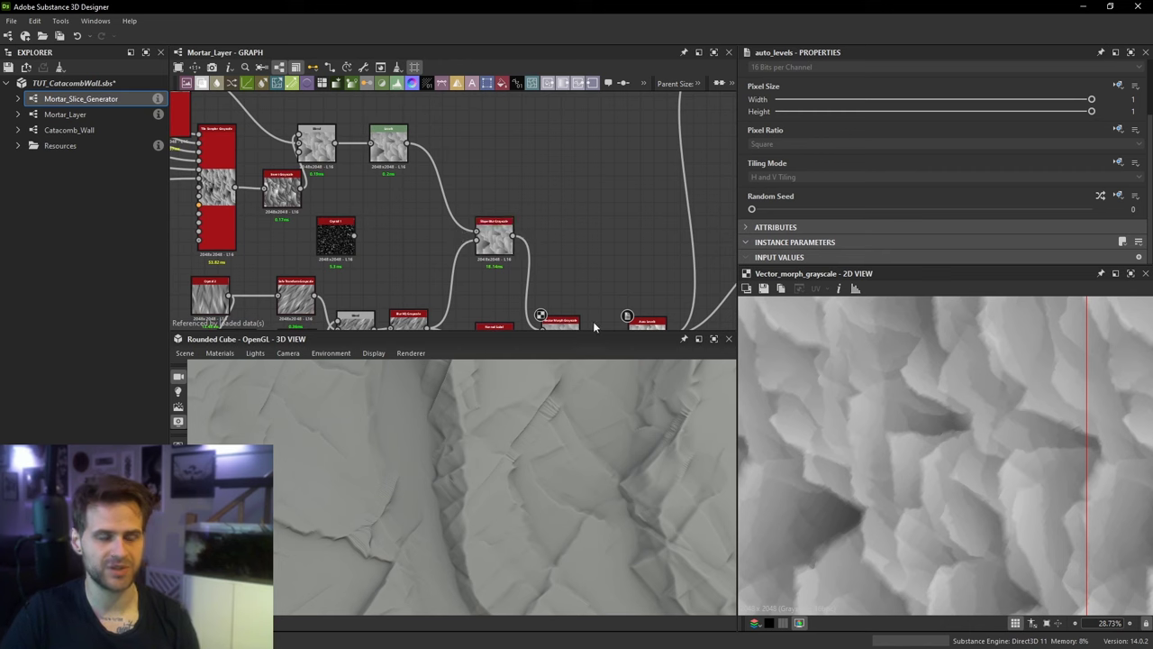
pyautogui.moveTo(593, 326); pyautogui.dragTo(556, 237, button='middle')
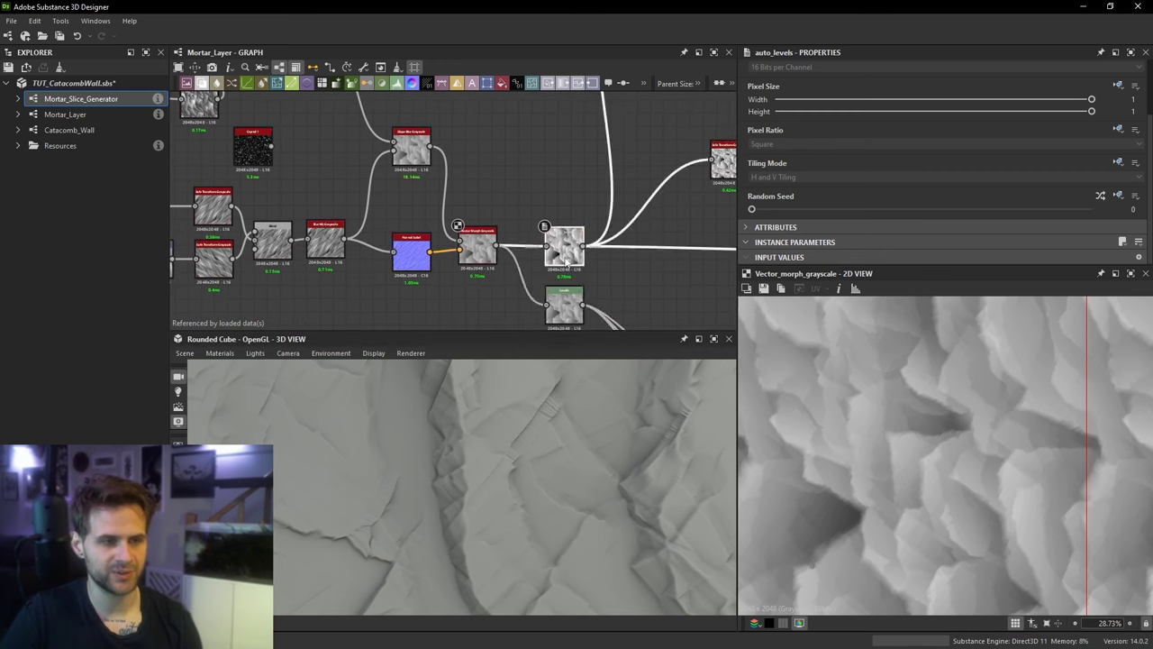
# Step: Feed the output Levels node from Auto Levels, preview it and check its histogram
pyautogui.doubleClick(564, 306)
pyautogui.scroll(1, 967, 502)
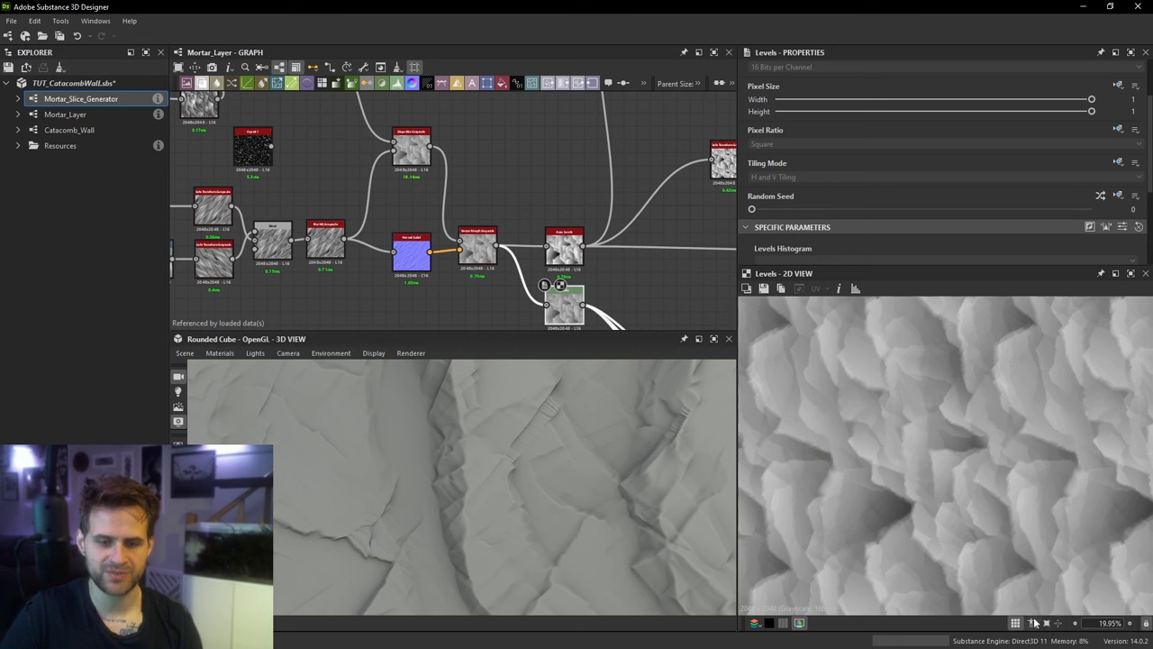
pyautogui.click(856, 288)
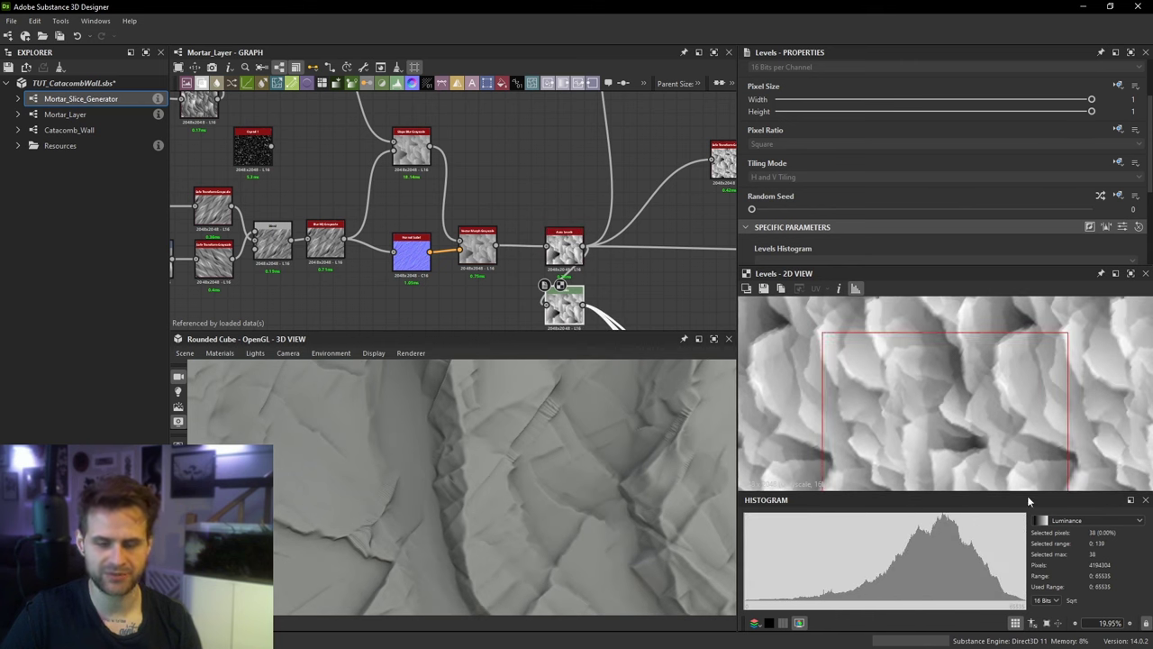
pyautogui.click(1145, 500)
pyautogui.scroll(-5, 595, 464)
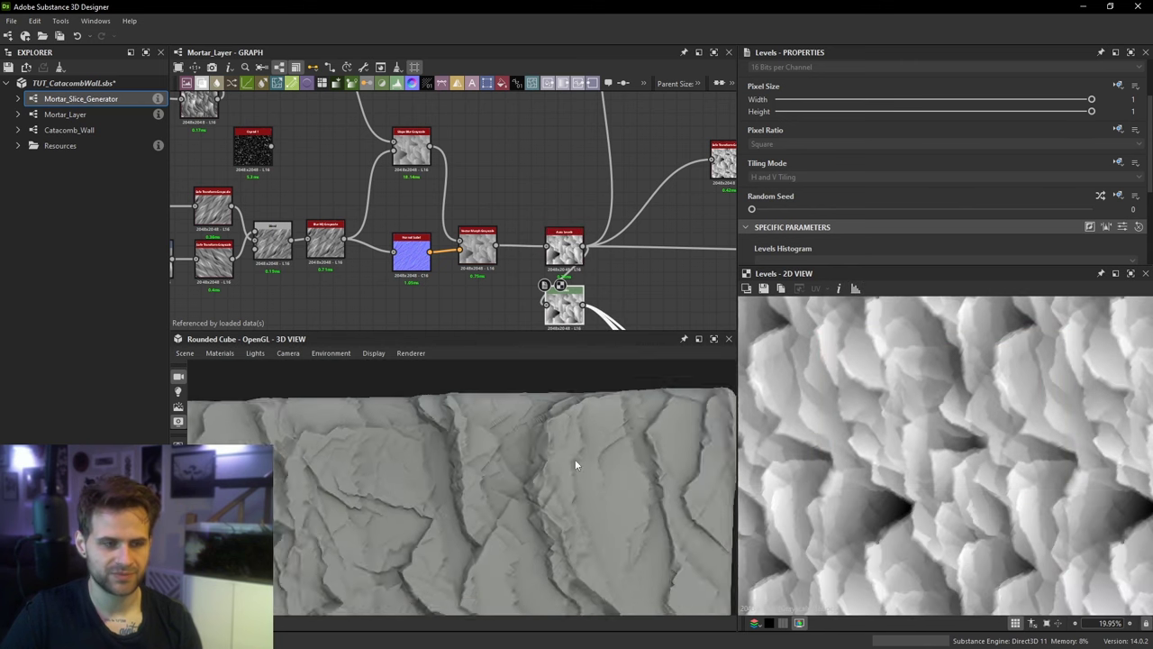
# Step: Move the output Levels node away from Auto Levels to the far side of the directional warp branch
pyautogui.scroll(-4, 574, 248)
pyautogui.moveTo(574, 248); pyautogui.dragTo(531, 248, button='middle')
pyautogui.scroll(1, 533, 269)
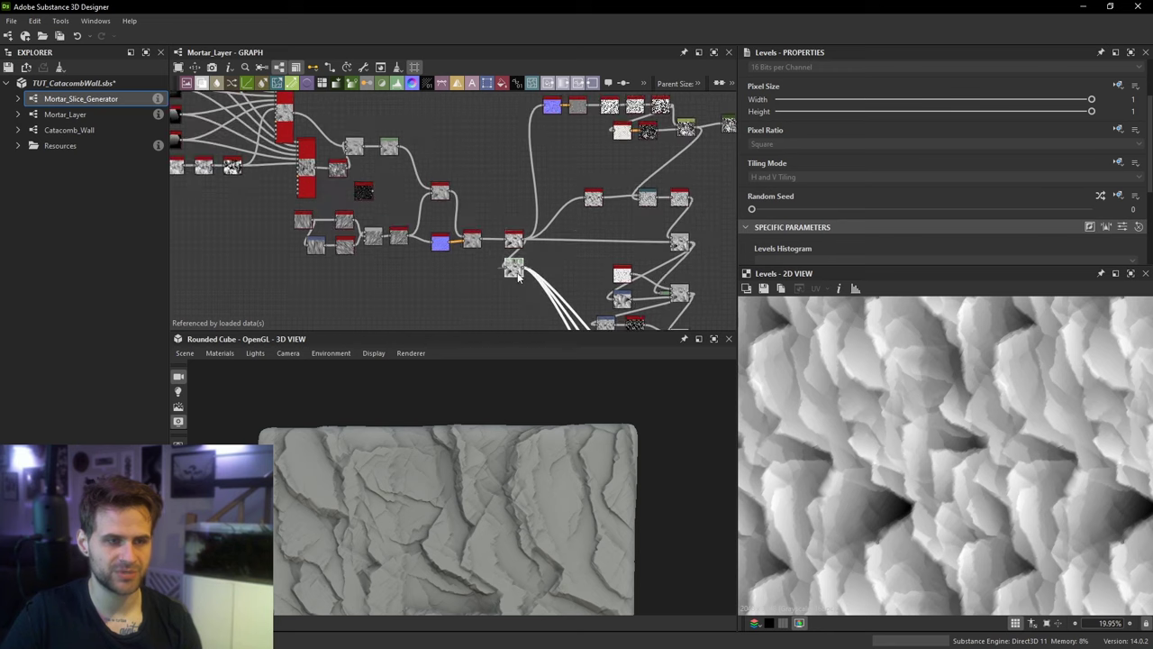
pyautogui.moveTo(519, 273); pyautogui.dragTo(730, 209)
pyautogui.moveTo(729, 209); pyautogui.dragTo(556, 245, button='middle')
pyautogui.moveTo(556, 245); pyautogui.dragTo(610, 238)
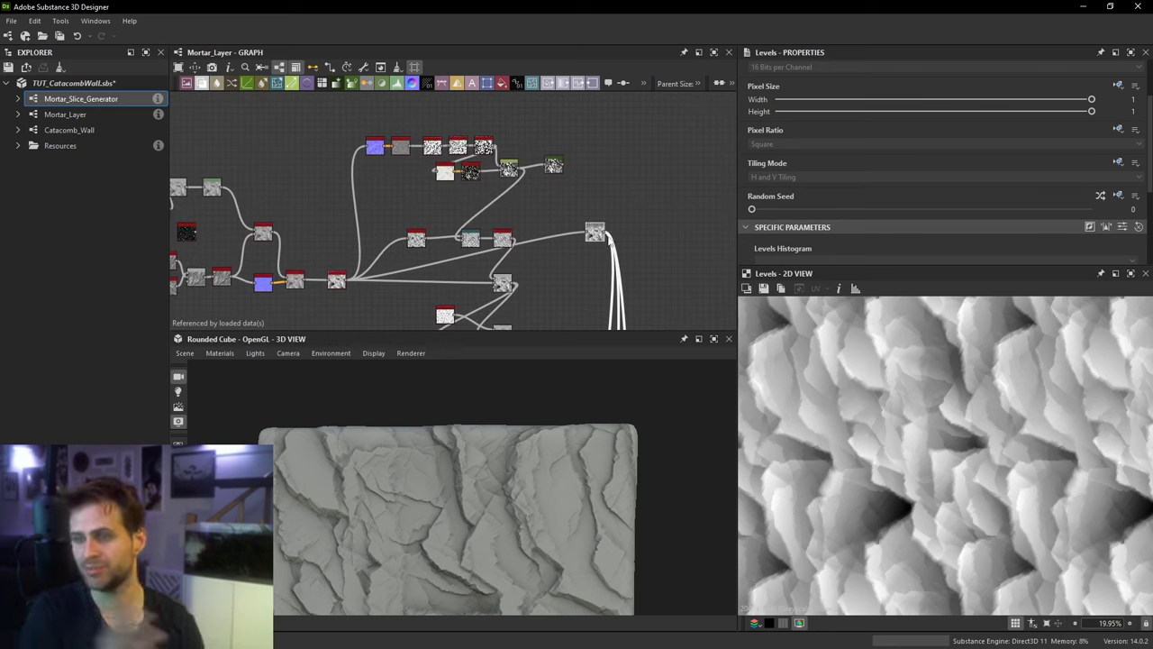
# Step: Preview the Distance node and the Normal Sobel at the start of its chain
pyautogui.scroll(2, 564, 173)
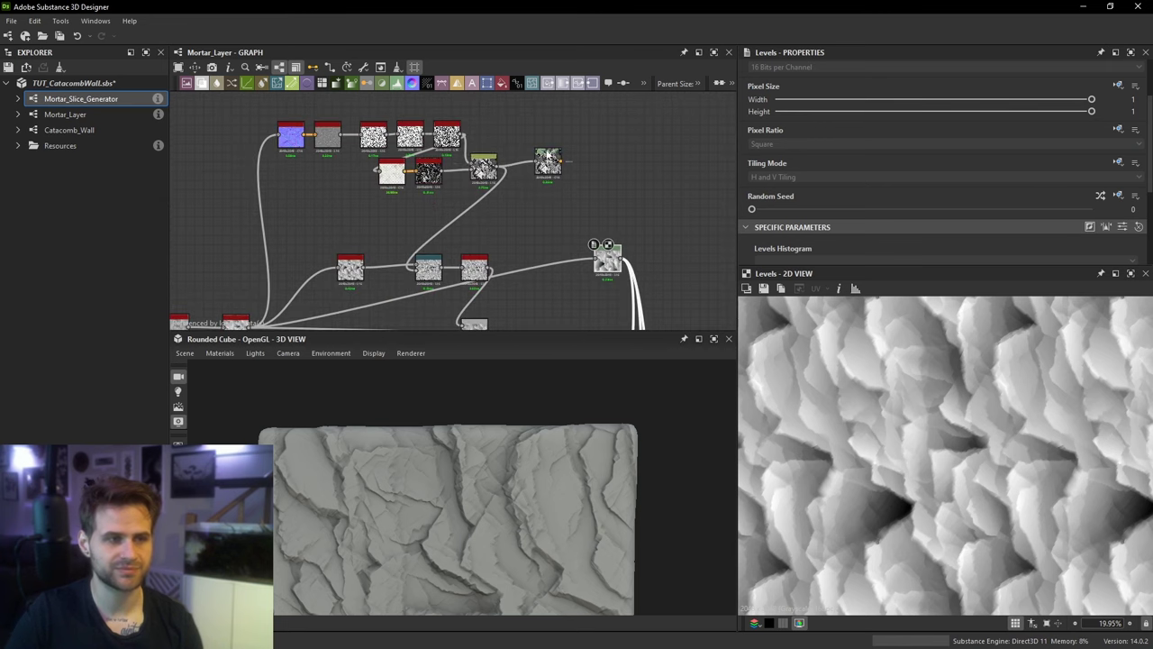
pyautogui.click(483, 168)
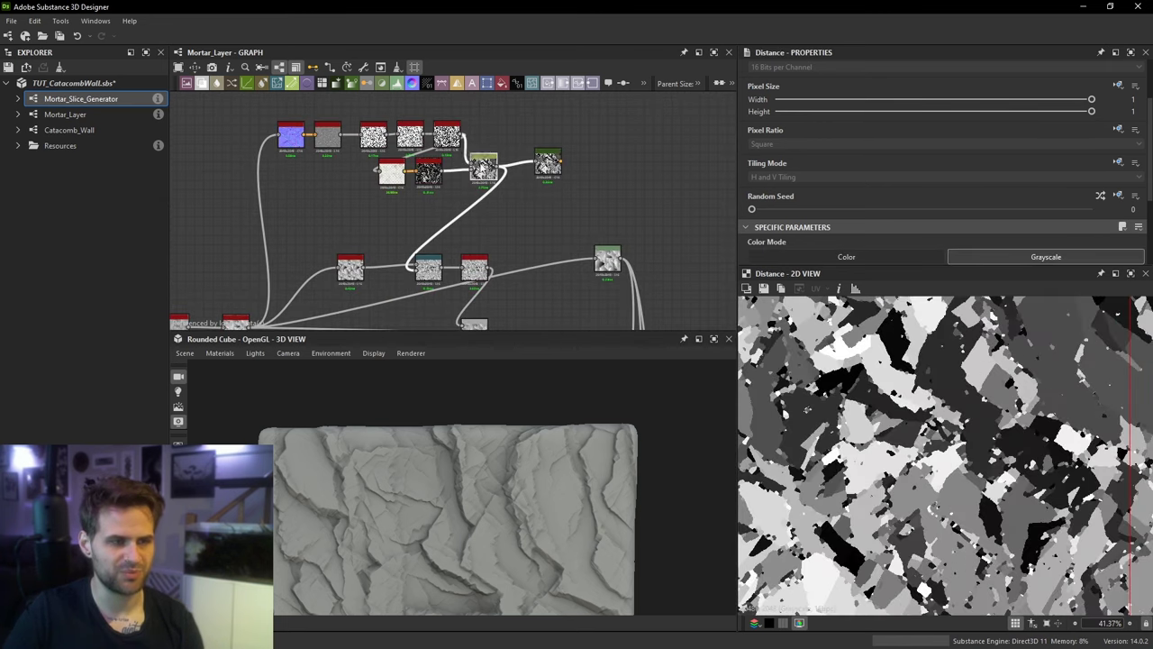
pyautogui.moveTo(323, 162); pyautogui.dragTo(331, 169, button='middle')
pyautogui.doubleClick(300, 146)
pyautogui.scroll(4, 989, 394)
pyautogui.moveTo(982, 396); pyautogui.dragTo(941, 414, button='middle')
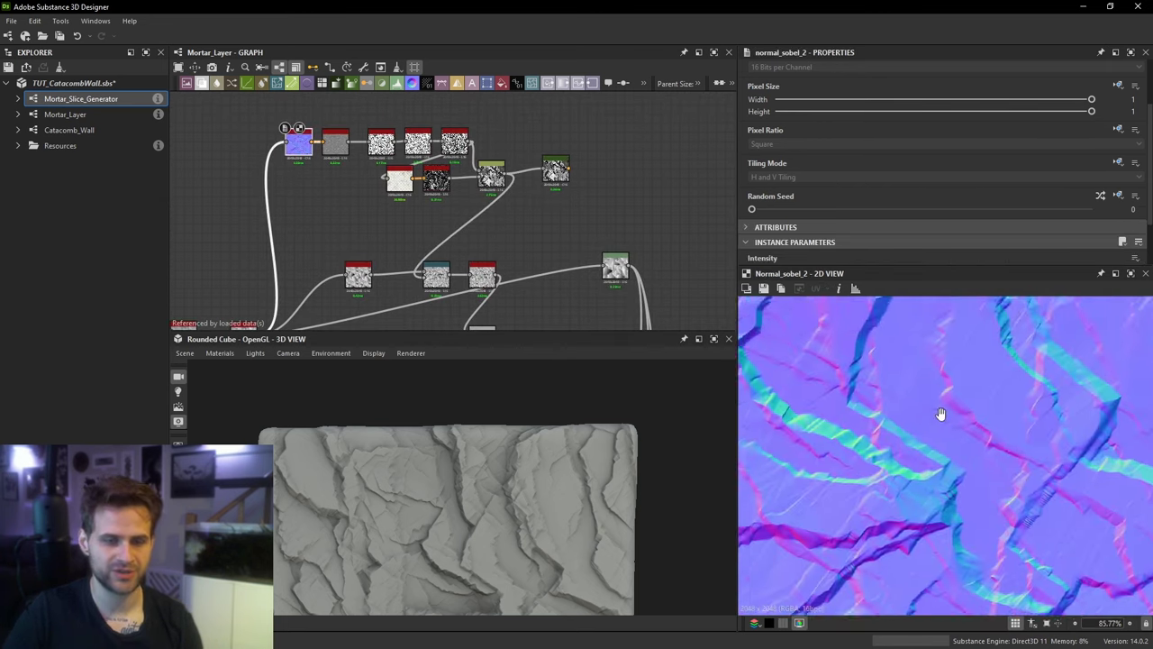
pyautogui.scroll(1, 455, 171)
# Step: Compare the Flood Fill to Random Grayscale result with the Normal Sobel map it originates from
pyautogui.click(436, 181)
pyautogui.scroll(2, 941, 459)
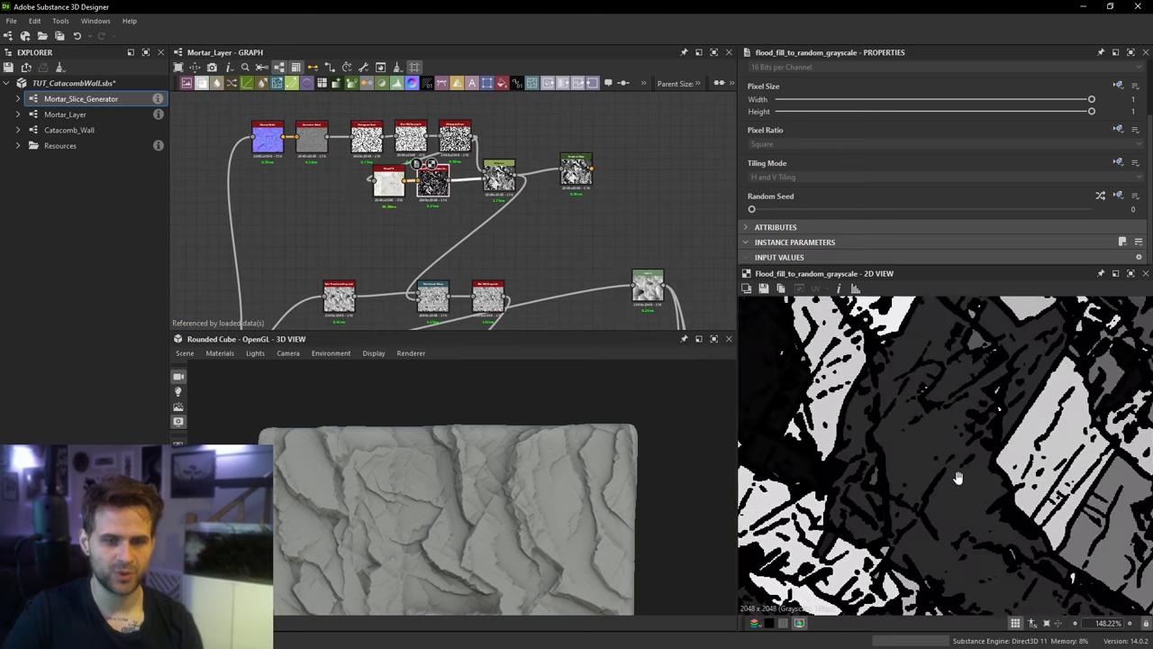
pyautogui.moveTo(958, 478); pyautogui.dragTo(967, 539)
pyautogui.click(266, 137)
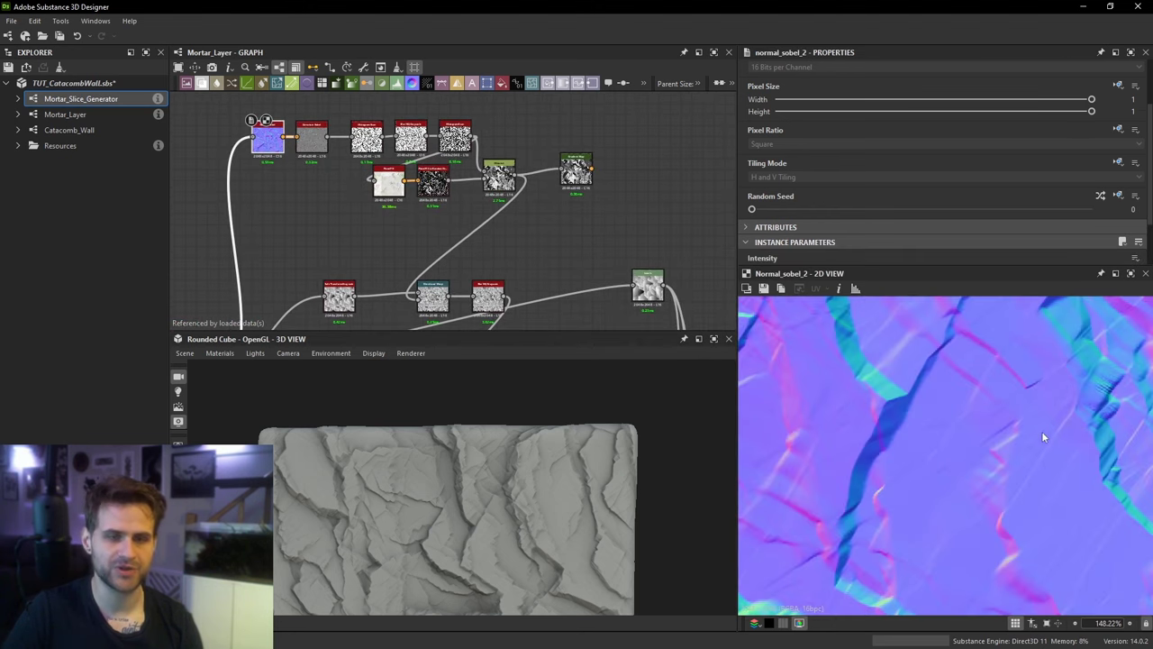
pyautogui.moveTo(375, 184); pyautogui.dragTo(415, 211, button='middle')
pyautogui.scroll(-1, 411, 125)
pyautogui.doubleClick(269, 277)
pyautogui.doubleClick(338, 175)
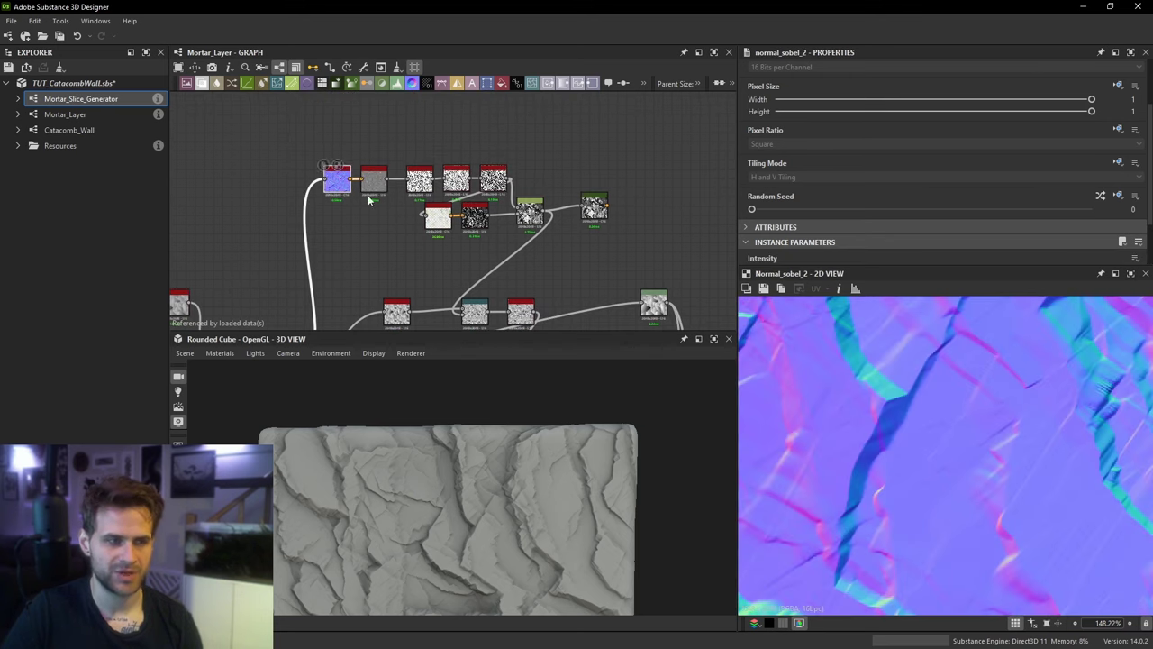
# Step: Preview the Curvature Sobel and the two Histogram Scan nodes that isolate the cracks
pyautogui.click(372, 184)
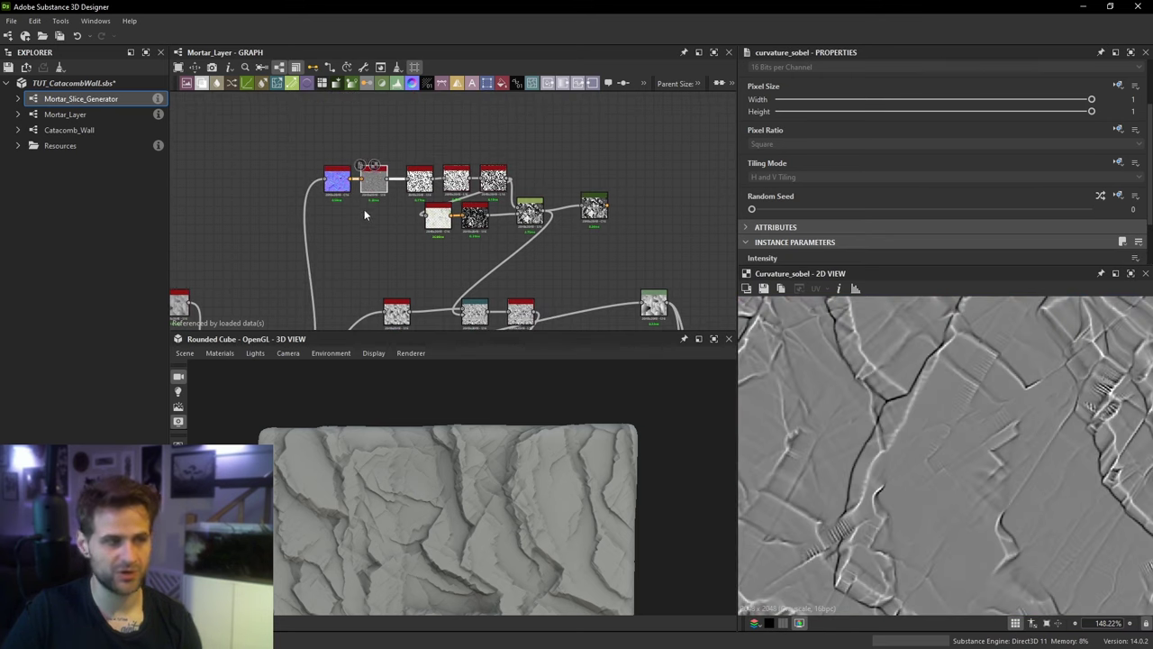
pyautogui.click(419, 179)
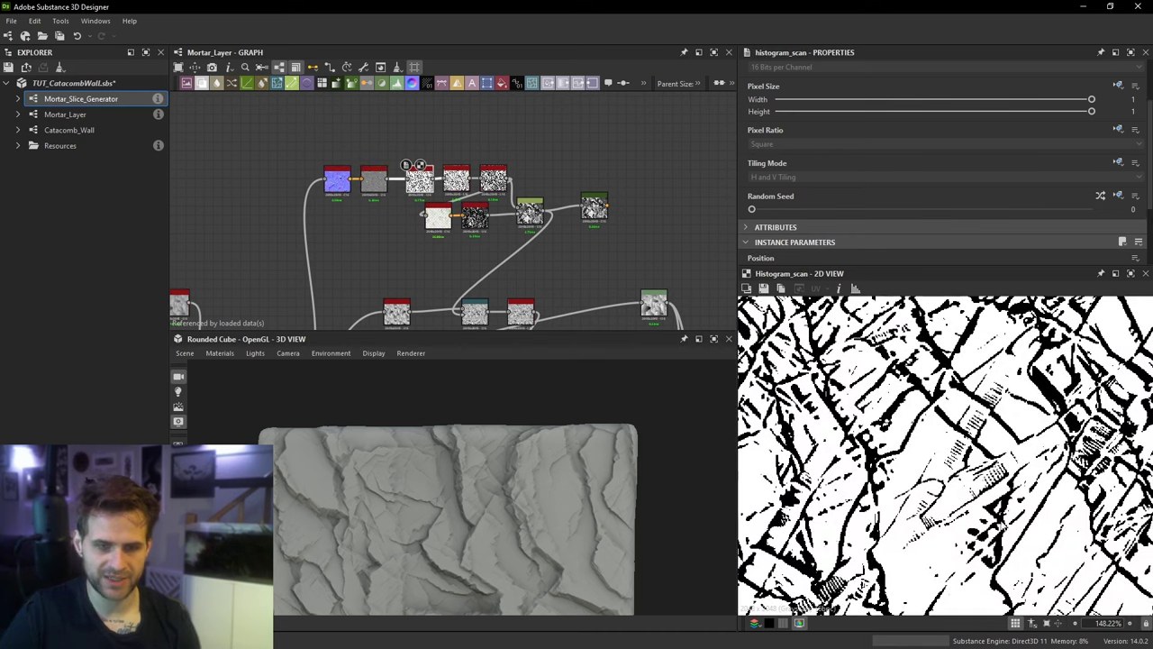
pyautogui.scroll(1, 469, 189)
pyautogui.doubleClick(505, 179)
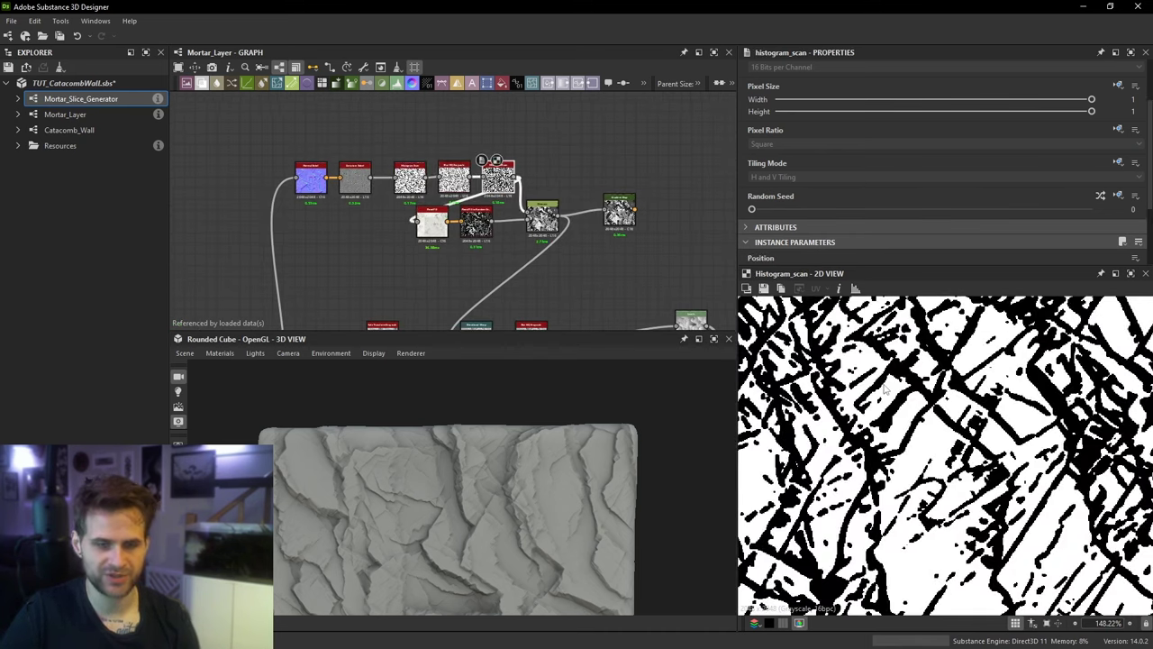
# Step: Preview the Distance result and the Directional Warp it drives
pyautogui.scroll(1, 550, 235)
pyautogui.click(546, 233)
pyautogui.moveTo(594, 300); pyautogui.dragTo(568, 183, button='middle')
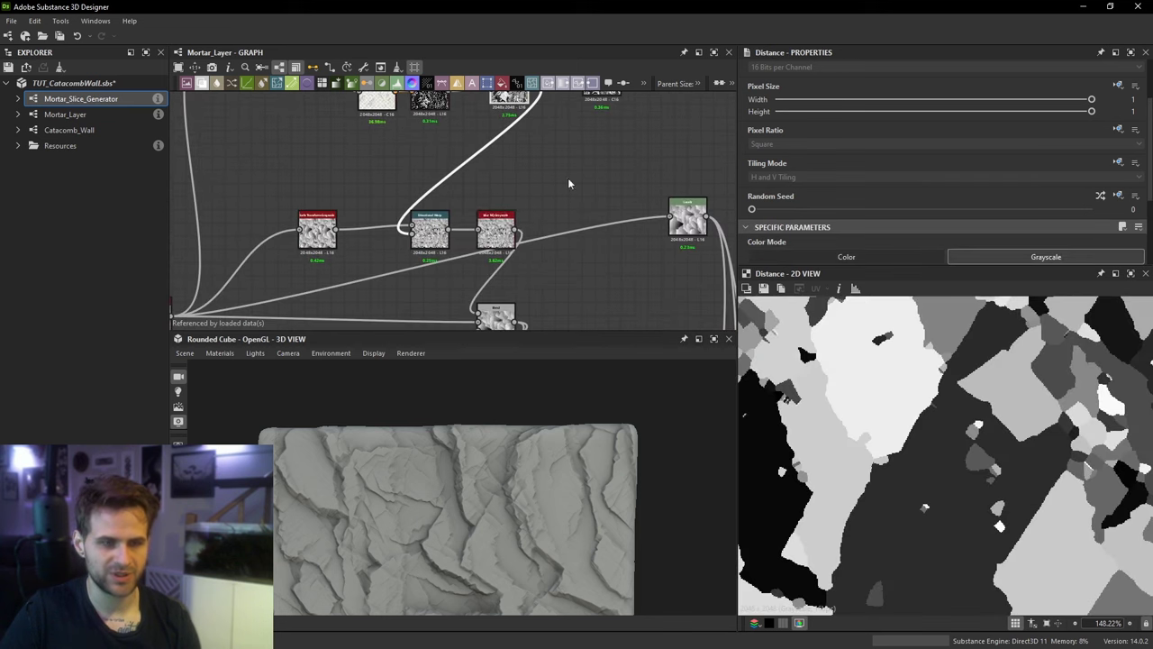
pyautogui.click(434, 233)
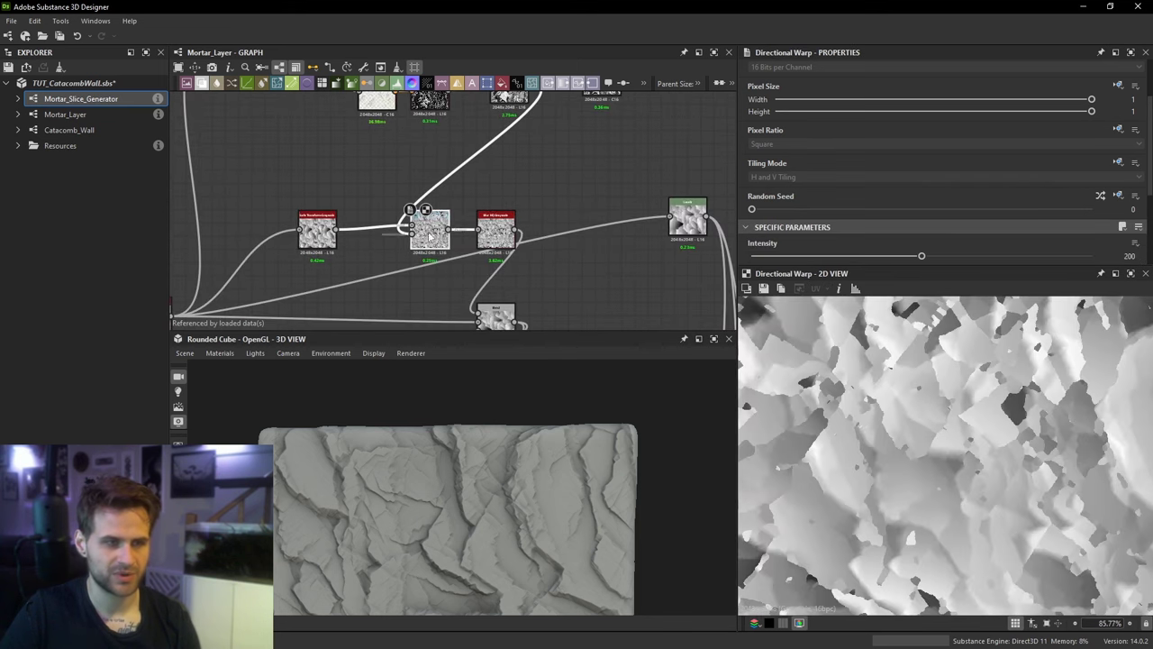
pyautogui.scroll(1, 433, 234)
pyautogui.moveTo(557, 257); pyautogui.dragTo(542, 209, button='middle')
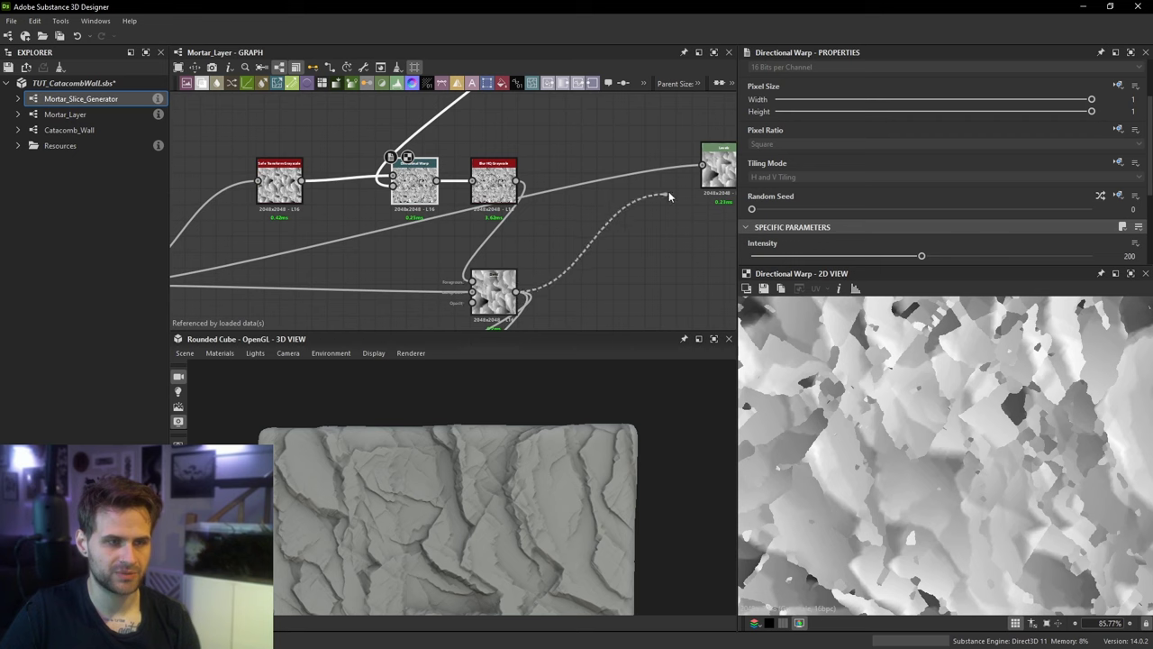
# Step: Feed the output Levels node from the Blend after the warp branch and inspect the wall up close in 3D
pyautogui.moveTo(669, 191); pyautogui.dragTo(652, 248)
pyautogui.scroll(5, 521, 479)
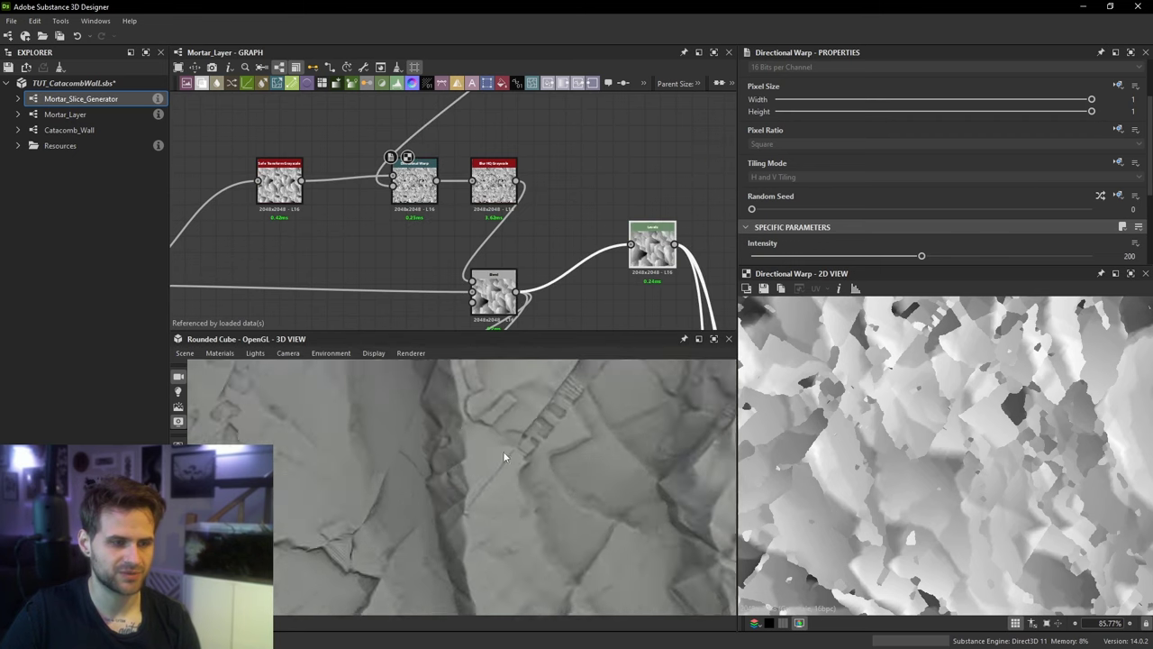
pyautogui.moveTo(503, 451); pyautogui.dragTo(463, 448)
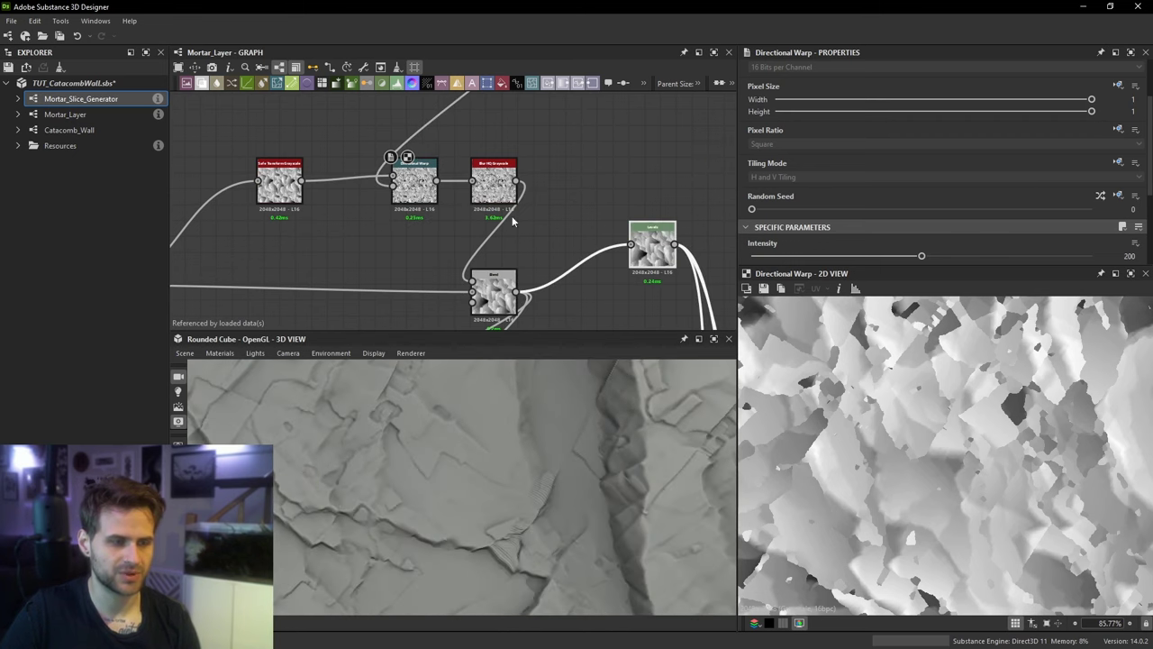
# Step: Feed the output Levels node from Auto Levels to compare the wall without the warp blend, and restore the Blend link
pyautogui.scroll(-2, 413, 227)
pyautogui.moveTo(186, 282); pyautogui.dragTo(279, 270, button='middle')
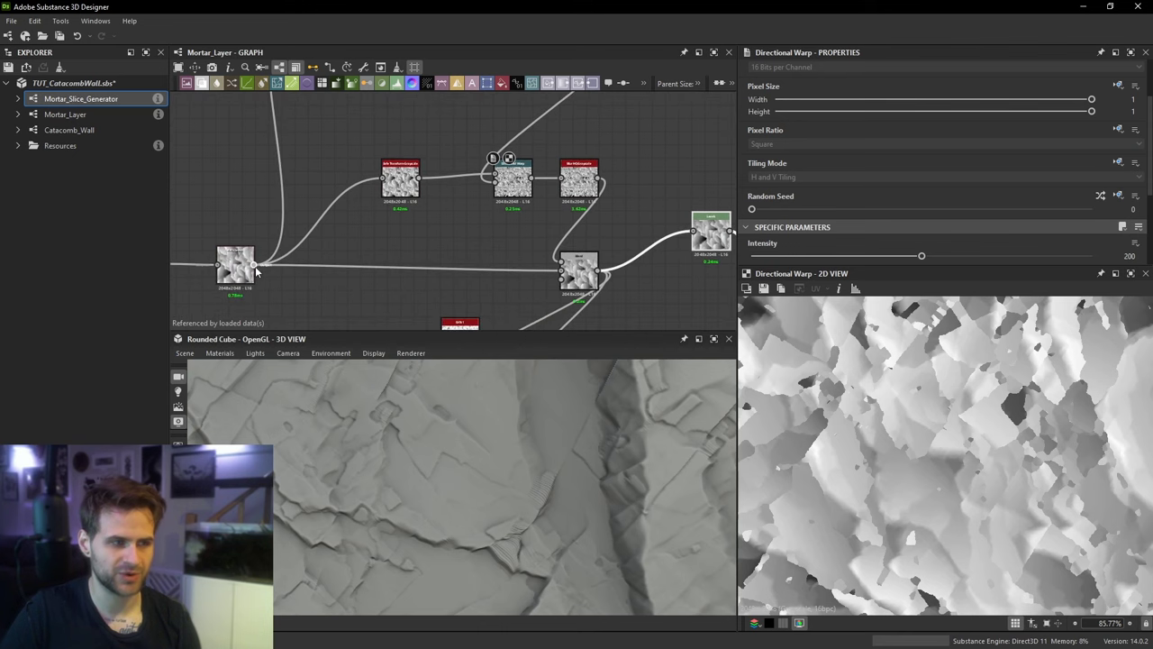
pyautogui.moveTo(255, 266); pyautogui.dragTo(443, 270)
pyautogui.moveTo(442, 270); pyautogui.dragTo(370, 267, button='middle')
pyautogui.moveTo(443, 270); pyautogui.dragTo(629, 232)
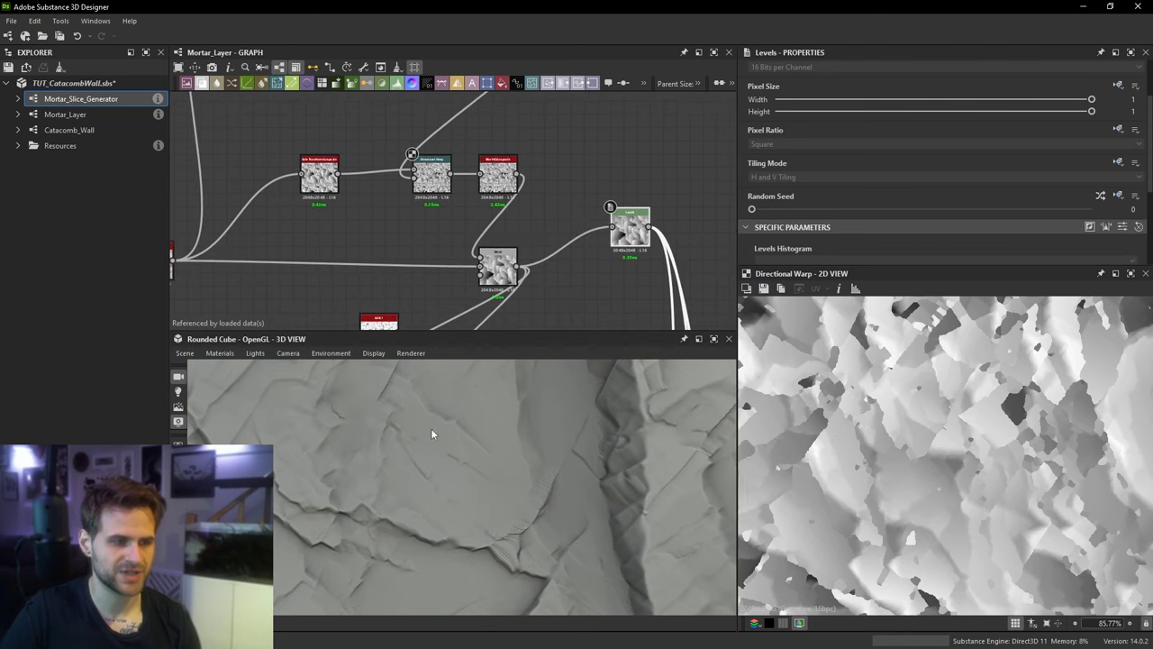
pyautogui.moveTo(431, 428); pyautogui.dragTo(561, 469)
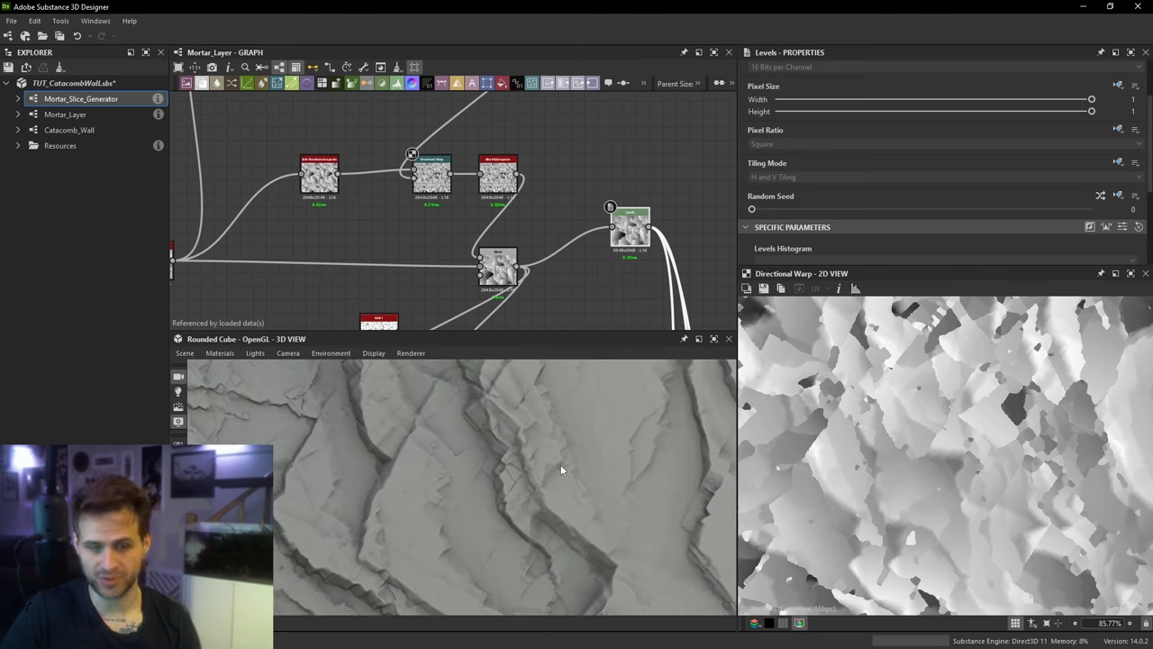
# Step: Move the output Levels node down, feed it from the Blend that uses Cells 1 and inspect the wall in 3D
pyautogui.scroll(-5, 568, 256)
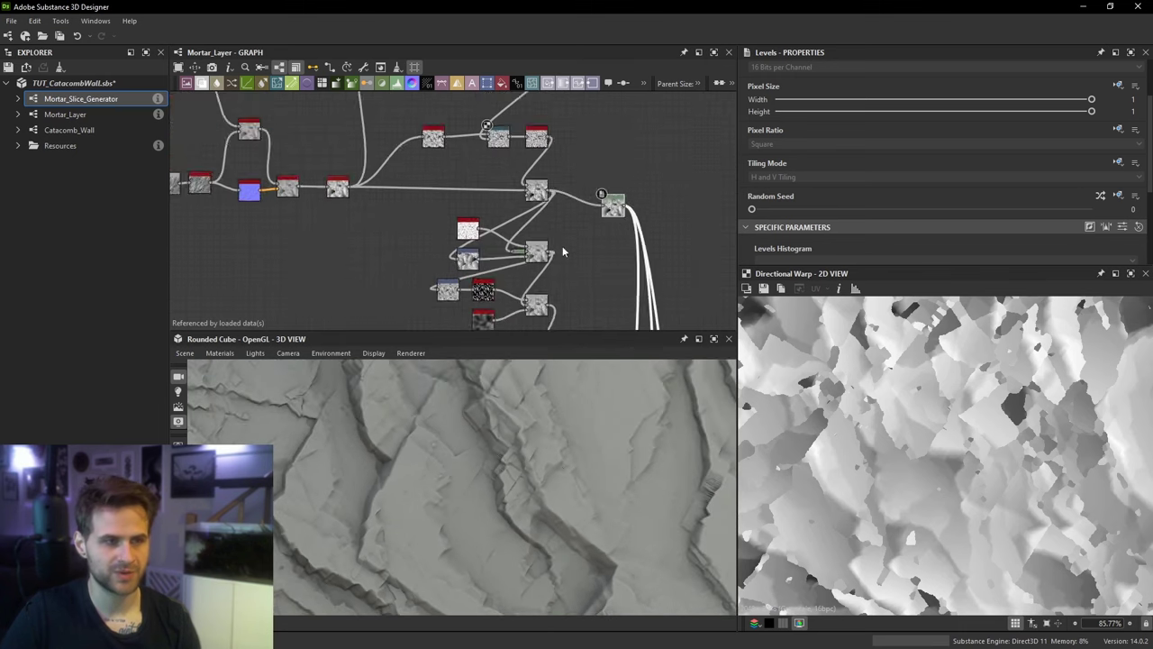
pyautogui.scroll(5, 563, 251)
pyautogui.moveTo(670, 168); pyautogui.dragTo(669, 231)
pyautogui.moveTo(607, 263); pyautogui.dragTo(605, 214, button='middle')
pyautogui.moveTo(530, 210); pyautogui.dragTo(663, 173)
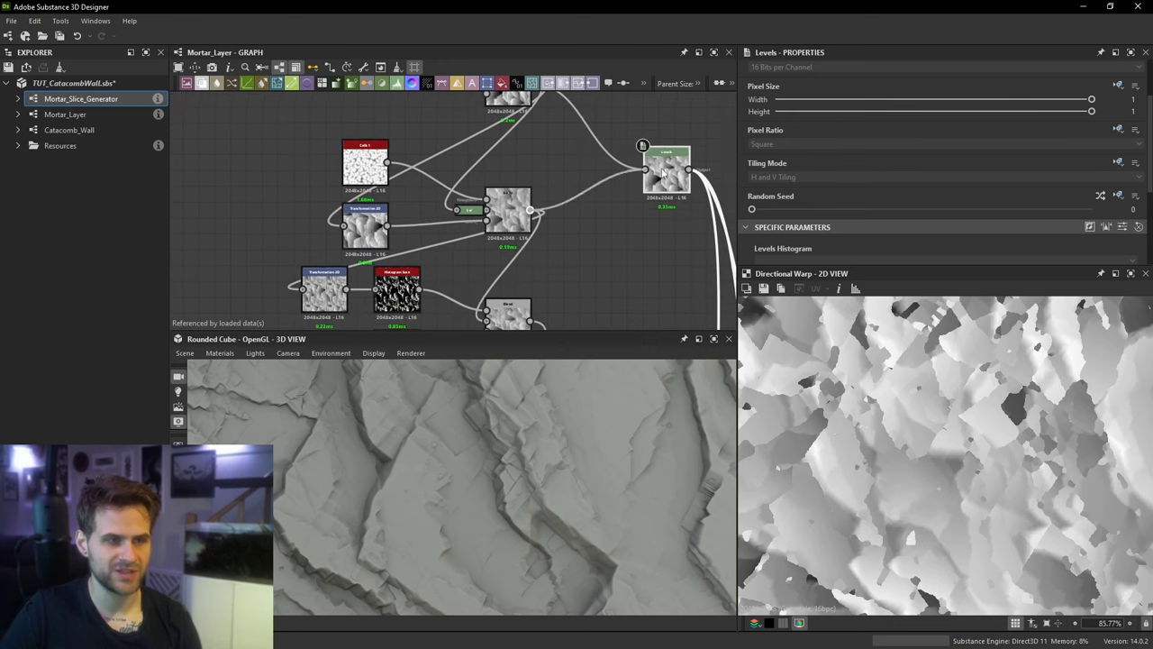
pyautogui.moveTo(588, 464); pyautogui.dragTo(537, 458)
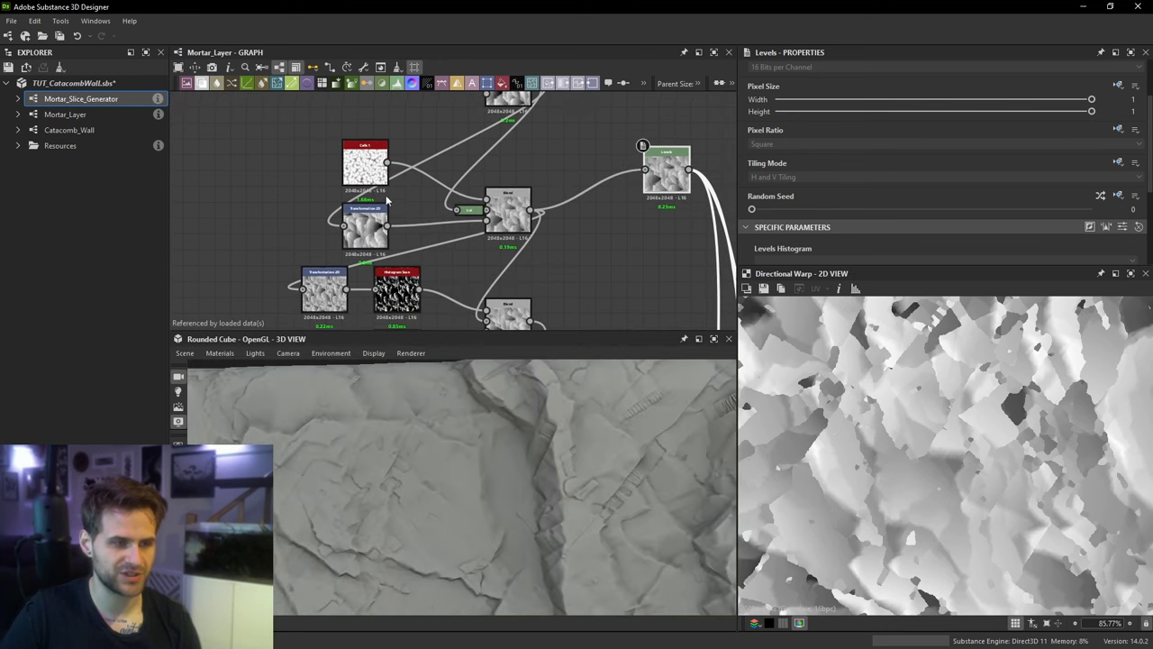
# Step: Preview the Cells 1 pattern and the Blend node it feeds
pyautogui.scroll(1, 387, 200)
pyautogui.doubleClick(365, 166)
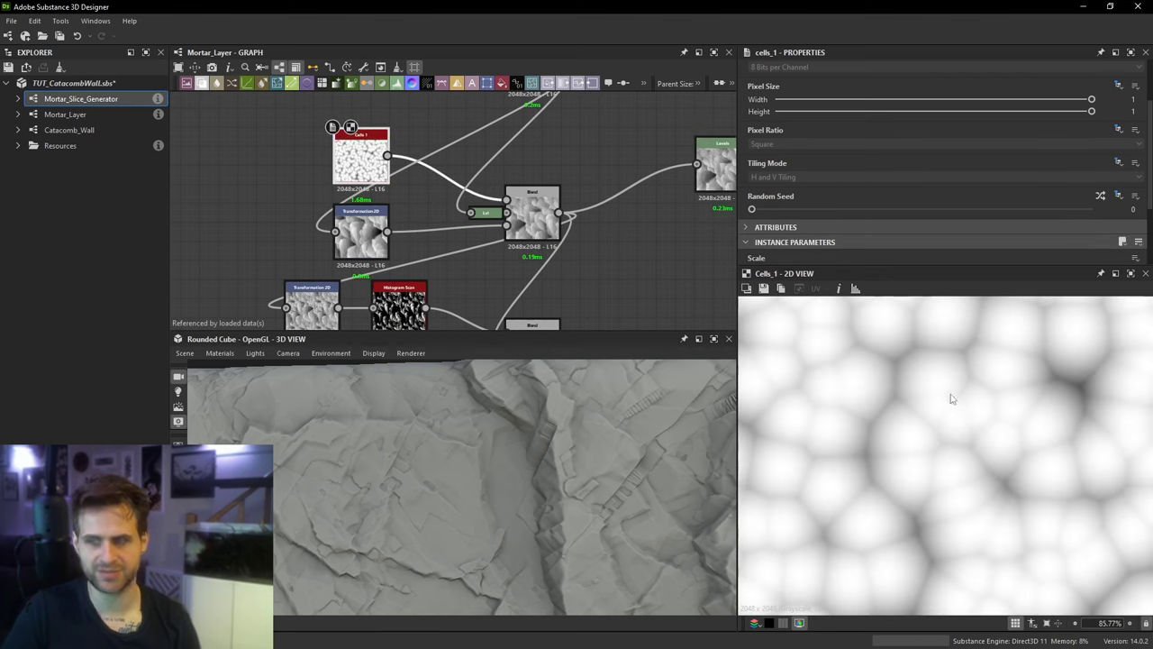
pyautogui.moveTo(570, 178); pyautogui.dragTo(485, 221, button='middle')
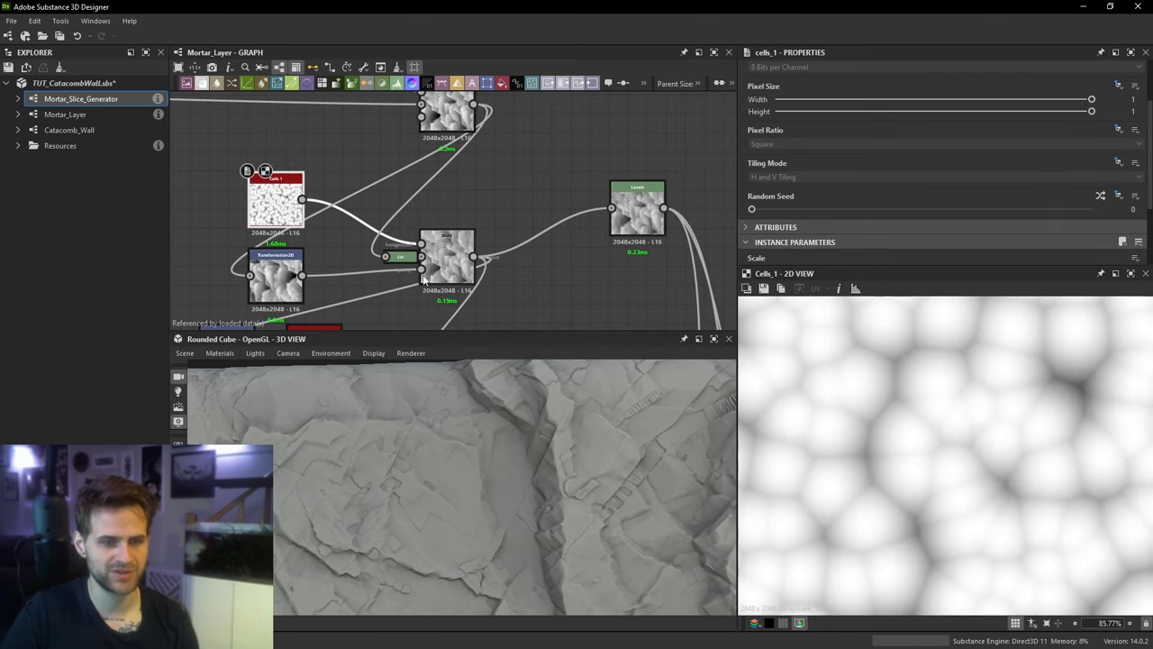
pyautogui.doubleClick(455, 245)
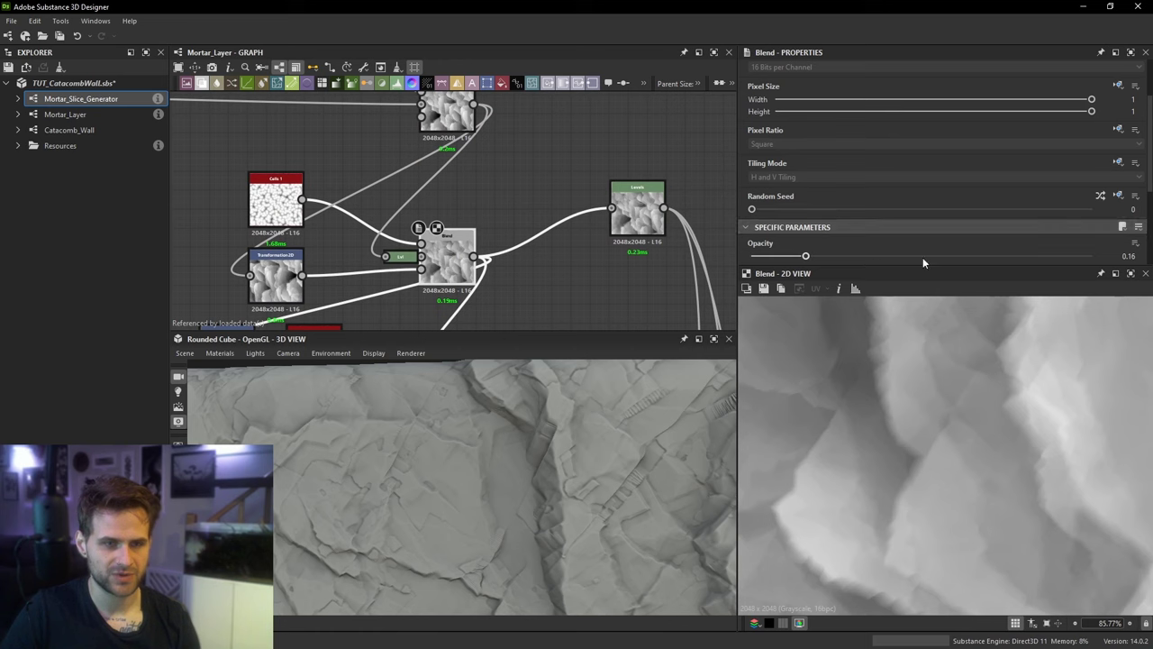
# Step: Try the Cells Blend's opacity at 0.62 and 0.15, and undo back to 0.16
pyautogui.moveTo(923, 257); pyautogui.dragTo(964, 256)
pyautogui.moveTo(600, 465); pyautogui.dragTo(577, 442)
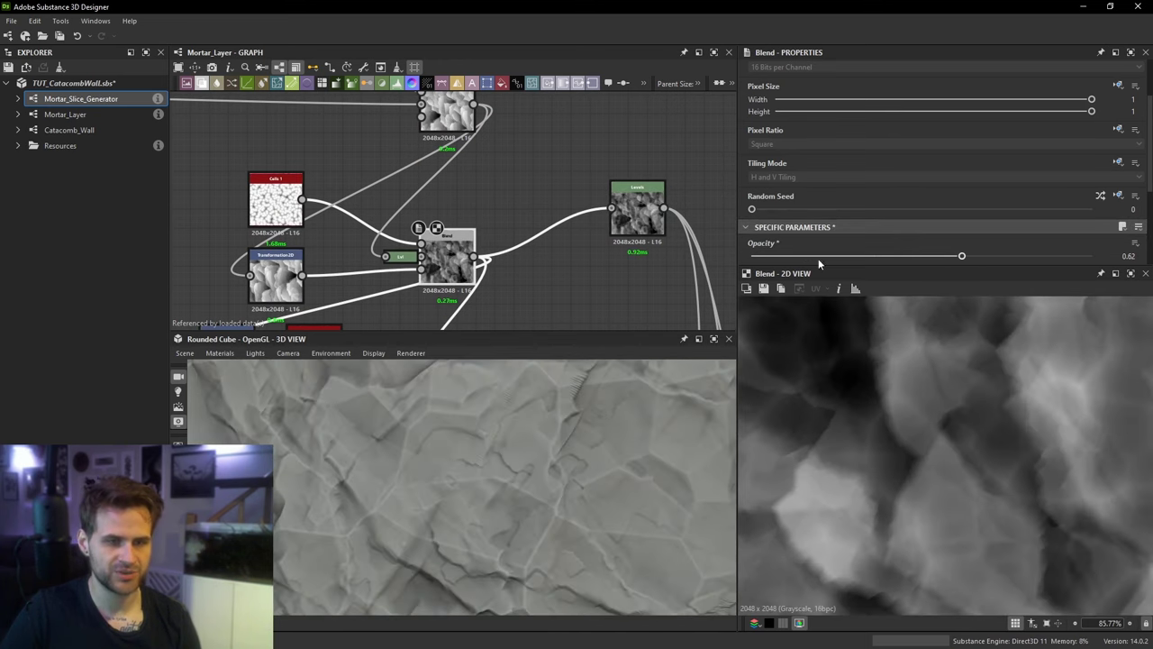
pyautogui.click(803, 255)
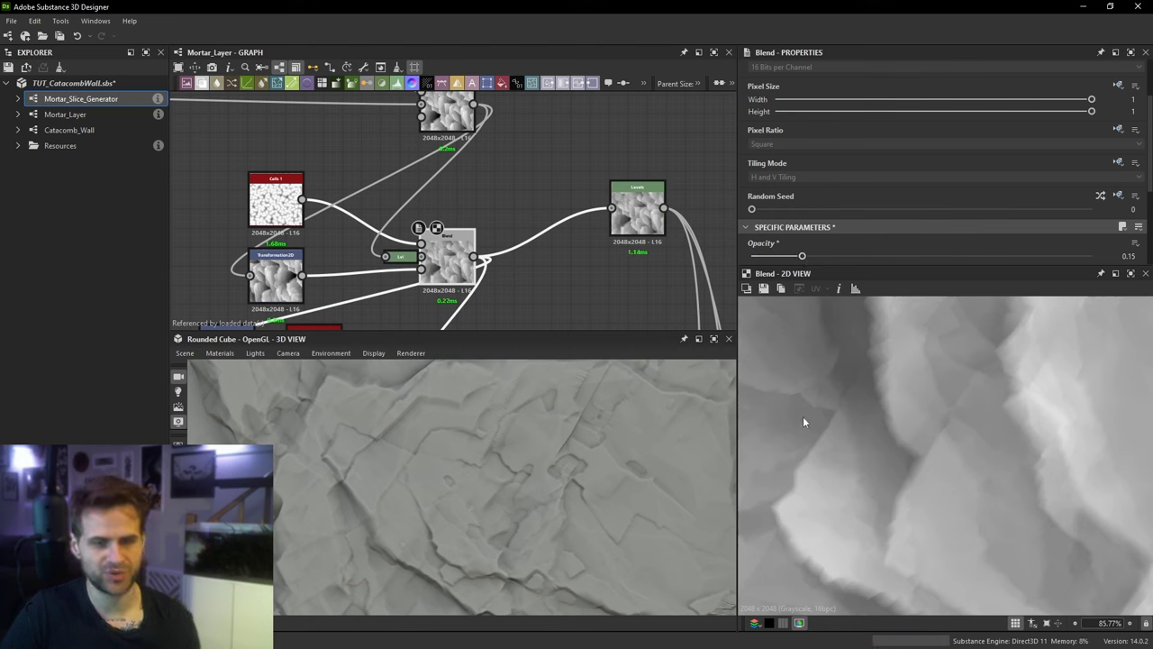
pyautogui.hotkey('ctrl', 'z')
pyautogui.hotkey('ctrl', 'z')
pyautogui.hotkey('ctrl', 'y')
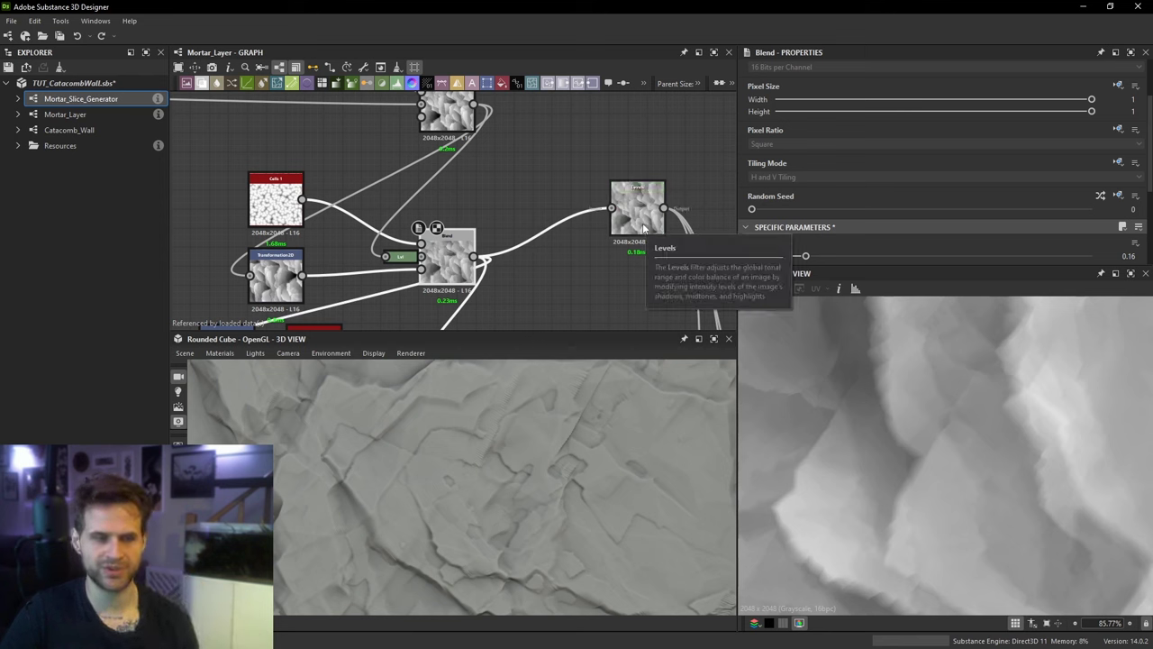
# Step: Line up the output Levels node with the Cells Blend
pyautogui.moveTo(643, 229); pyautogui.dragTo(626, 277)
pyautogui.scroll(-3, 623, 270)
pyautogui.moveTo(623, 270); pyautogui.dragTo(639, 214, button='middle')
# Step: Preview the next Blend and the Transformation 2D feeding its Histogram Scan mask
pyautogui.doubleClick(522, 294)
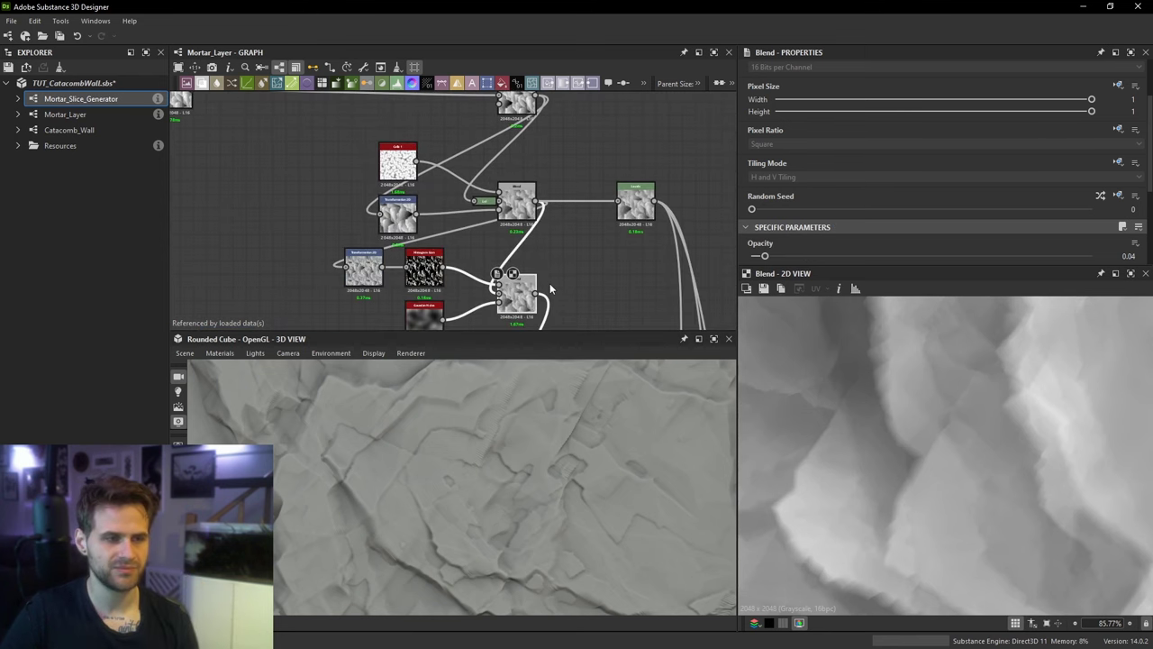
pyautogui.moveTo(551, 290); pyautogui.dragTo(564, 257, button='middle')
pyautogui.scroll(5, 459, 246)
pyautogui.doubleClick(252, 227)
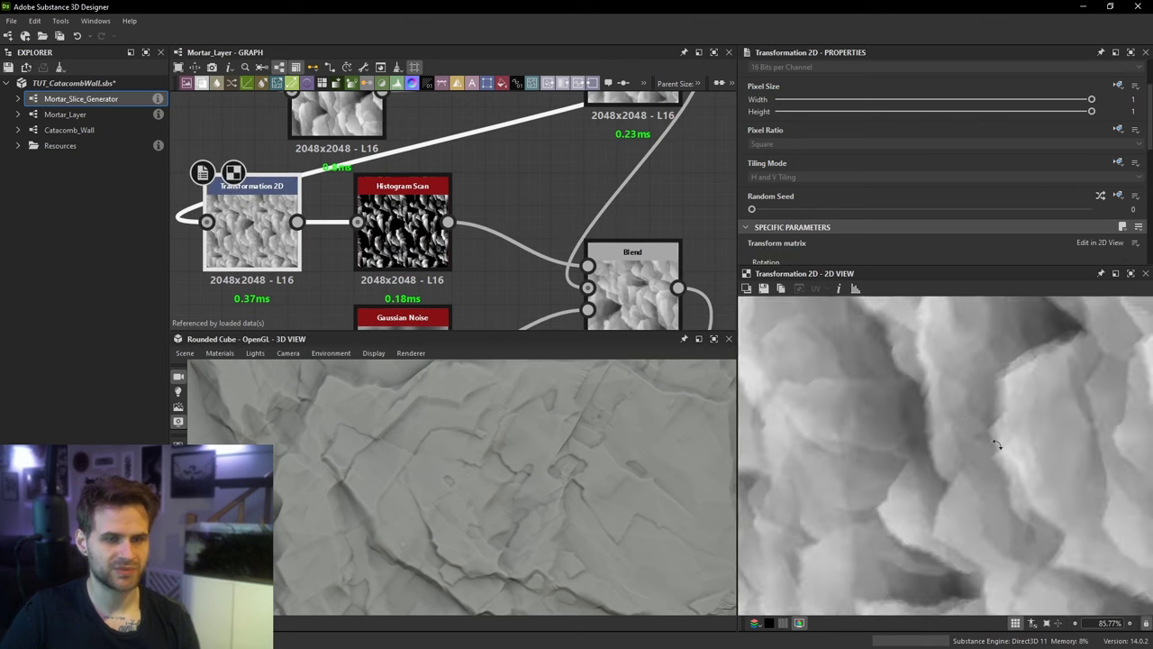
pyautogui.scroll(-6, 998, 446)
pyautogui.scroll(-1, 712, 158)
pyautogui.moveTo(712, 159); pyautogui.dragTo(598, 176, button='middle')
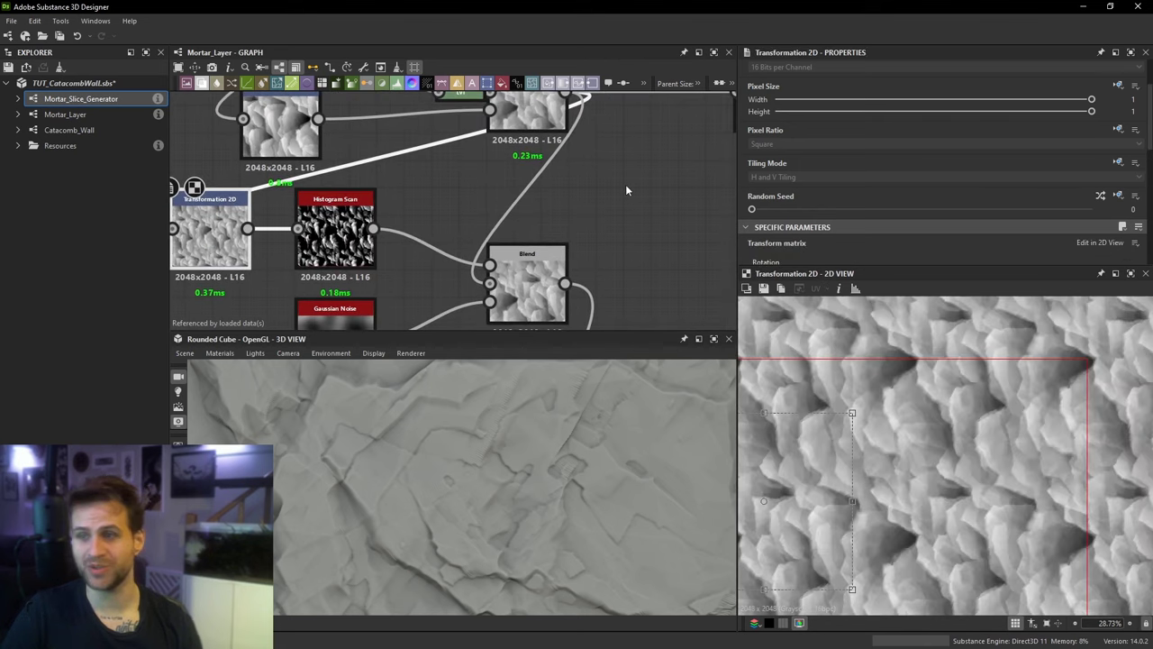
pyautogui.scroll(-2, 524, 199)
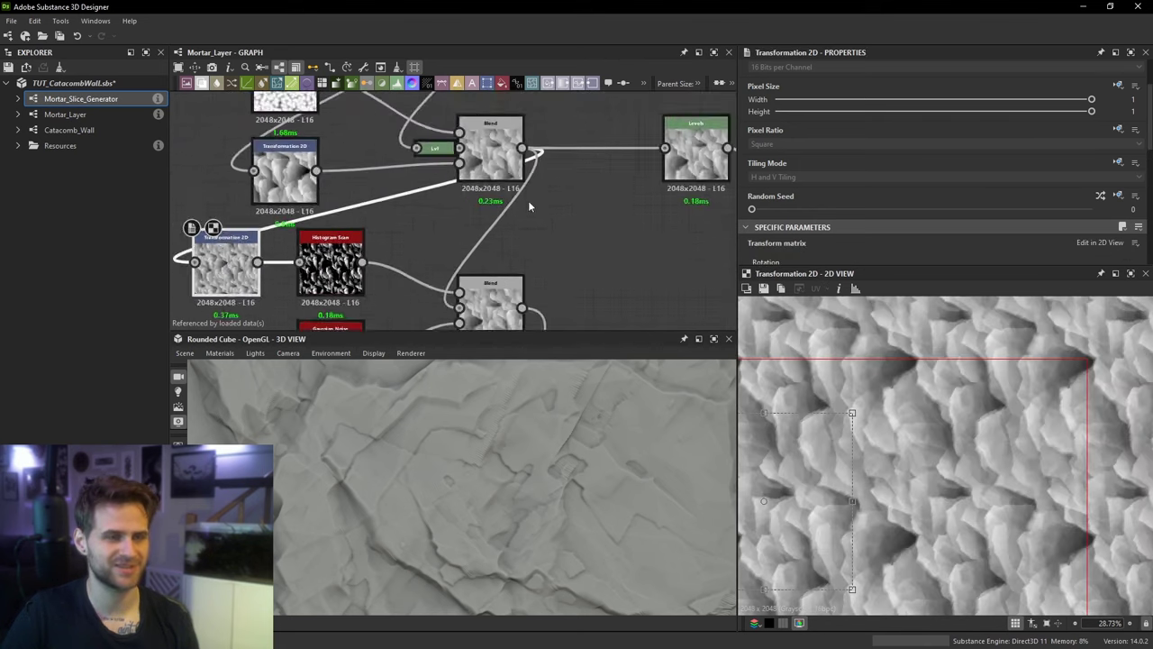
# Step: Preview the Transformation 2D tiling and the Histogram Scan mask made from it
pyautogui.scroll(2, 334, 232)
pyautogui.click(316, 253)
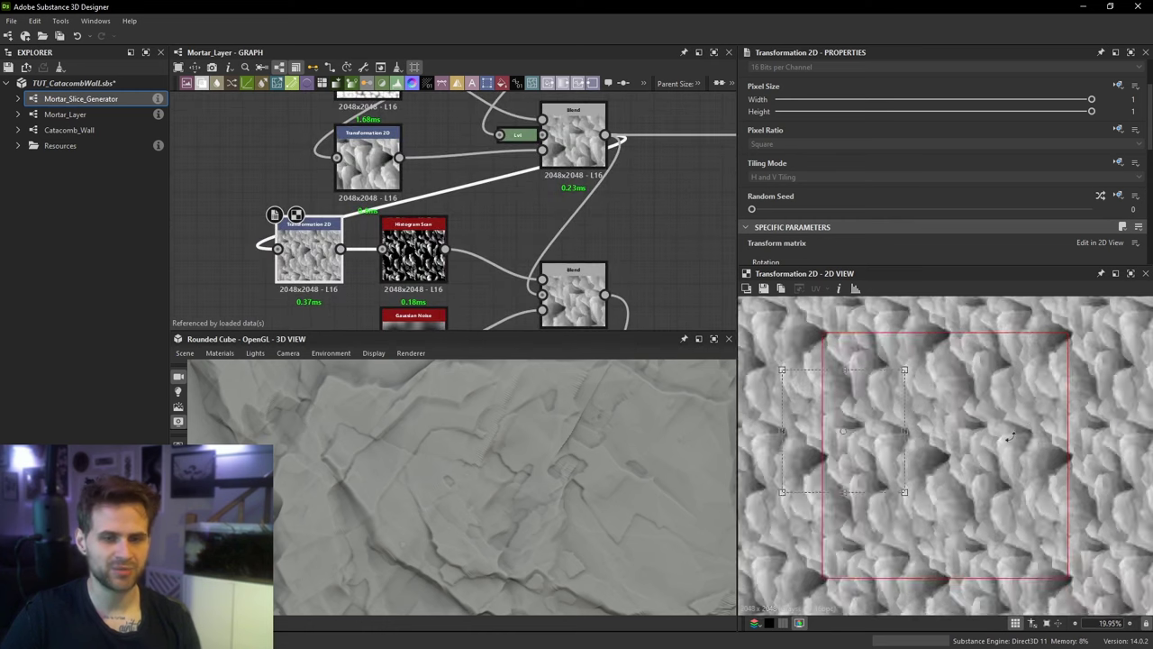
pyautogui.scroll(-1, 1006, 419)
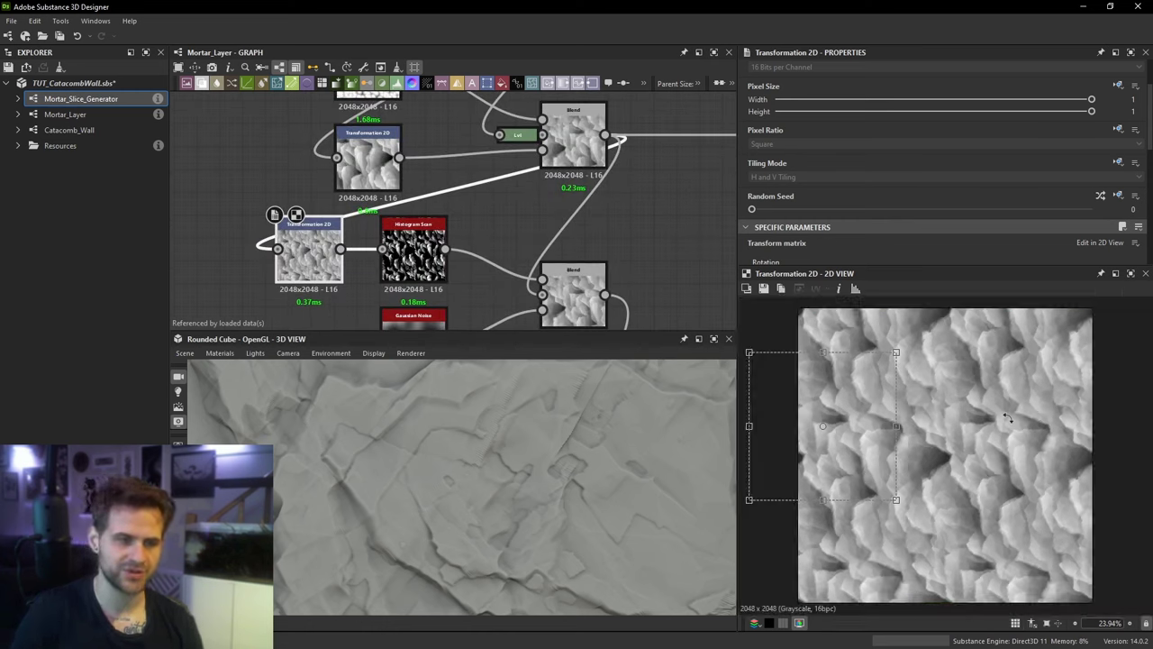
pyautogui.moveTo(648, 241); pyautogui.dragTo(606, 240, button='middle')
pyautogui.doubleClick(534, 229)
pyautogui.scroll(4, 937, 405)
pyautogui.doubleClick(276, 239)
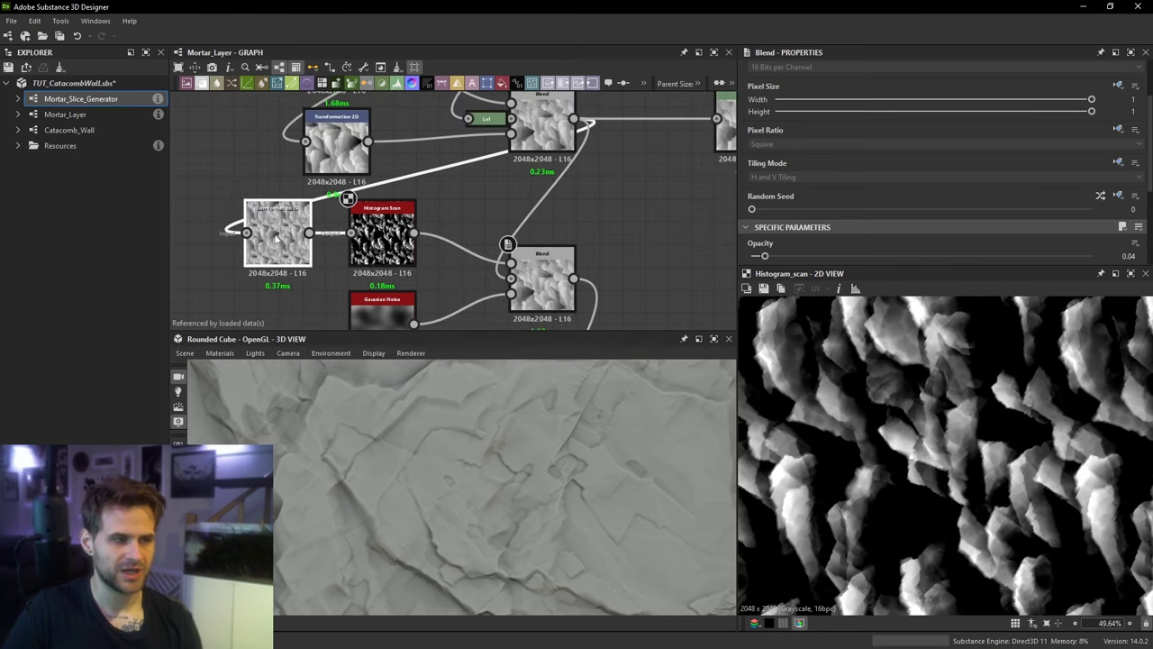
# Step: Check the Transformation 2D's source link, stretch and offset settings, and preview the Blend that its Histogram Scan masks
pyautogui.moveTo(575, 118); pyautogui.dragTo(250, 239)
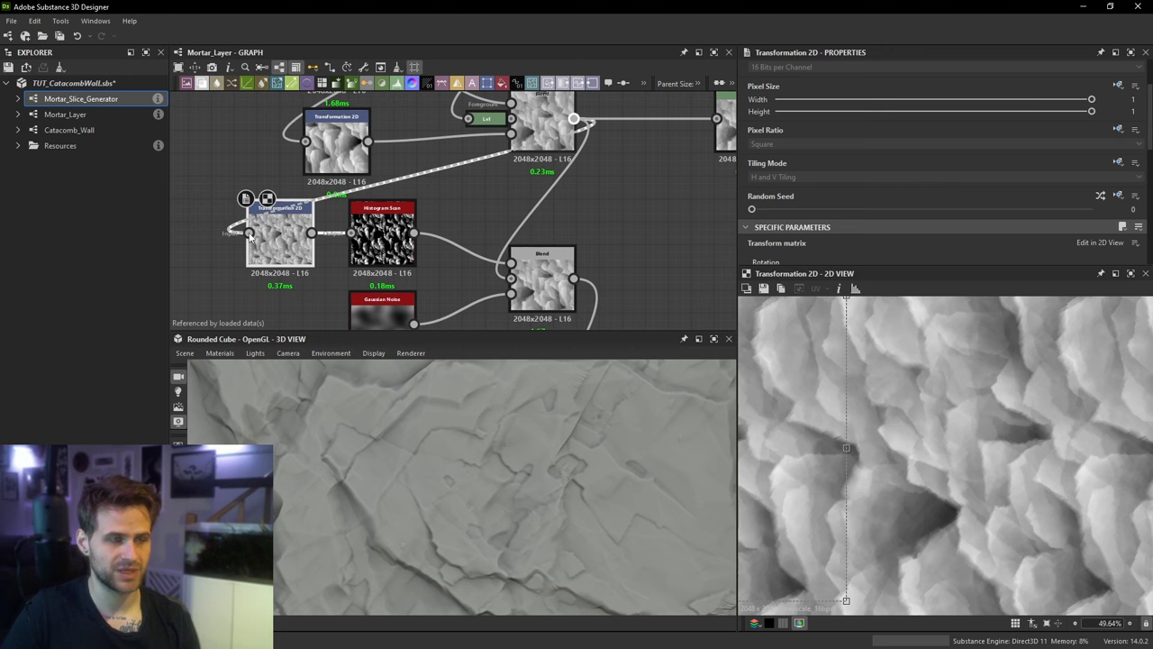
pyautogui.press('f')
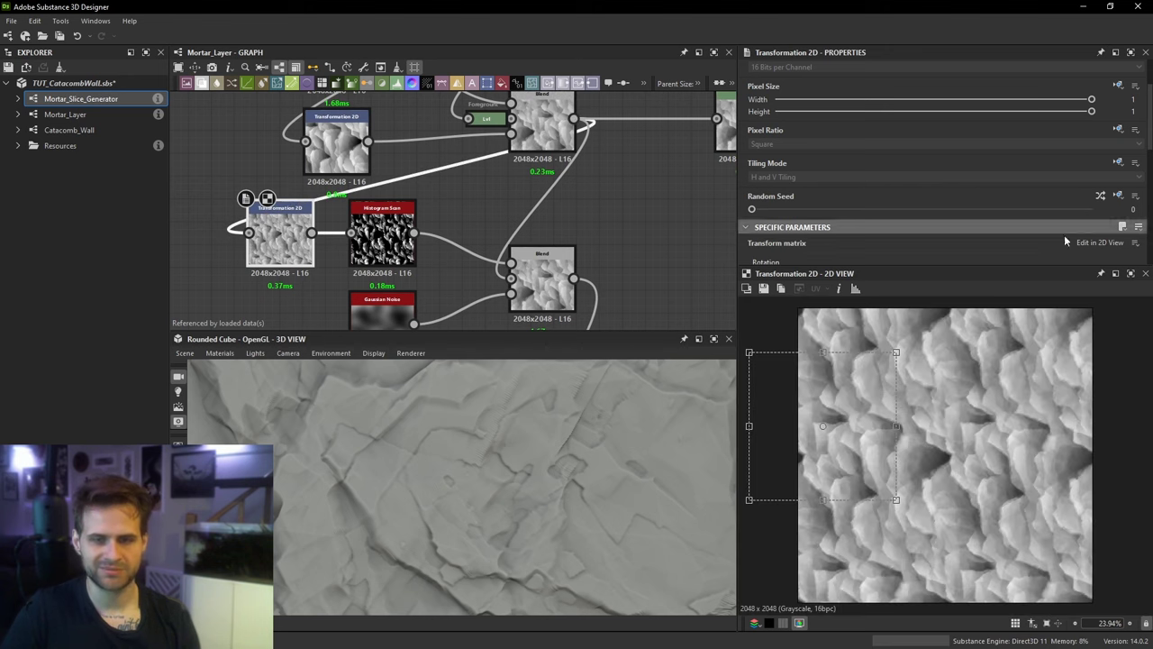
pyautogui.scroll(-3, 1036, 226)
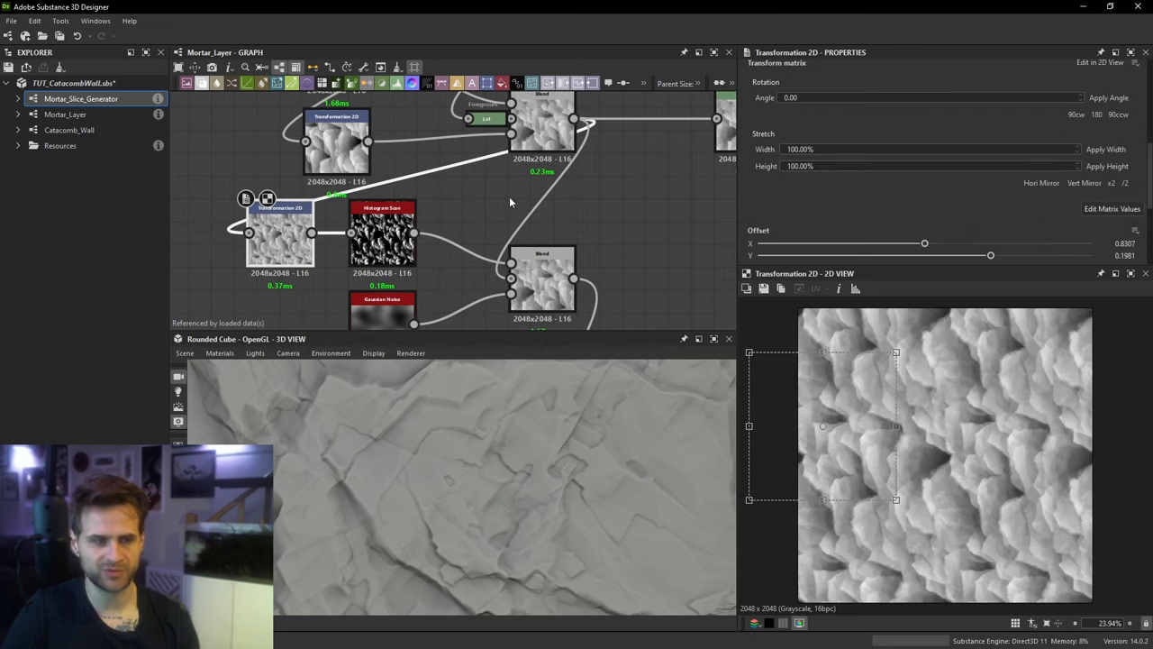
pyautogui.doubleClick(541, 274)
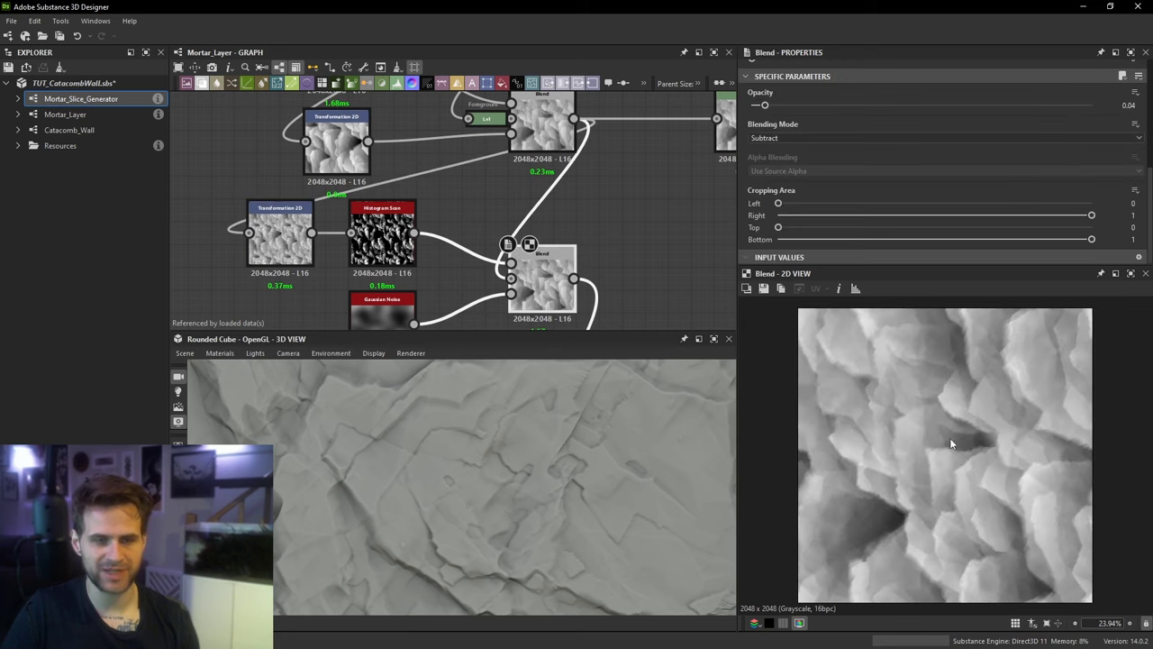
# Step: Connect the masked Subtract Blend to the output Levels node and raise its opacity to 0.18, checking the relief in 3D
pyautogui.moveTo(586, 199); pyautogui.dragTo(521, 207, button='middle')
pyautogui.moveTo(509, 286); pyautogui.dragTo(637, 198)
pyautogui.moveTo(529, 417); pyautogui.dragTo(448, 411)
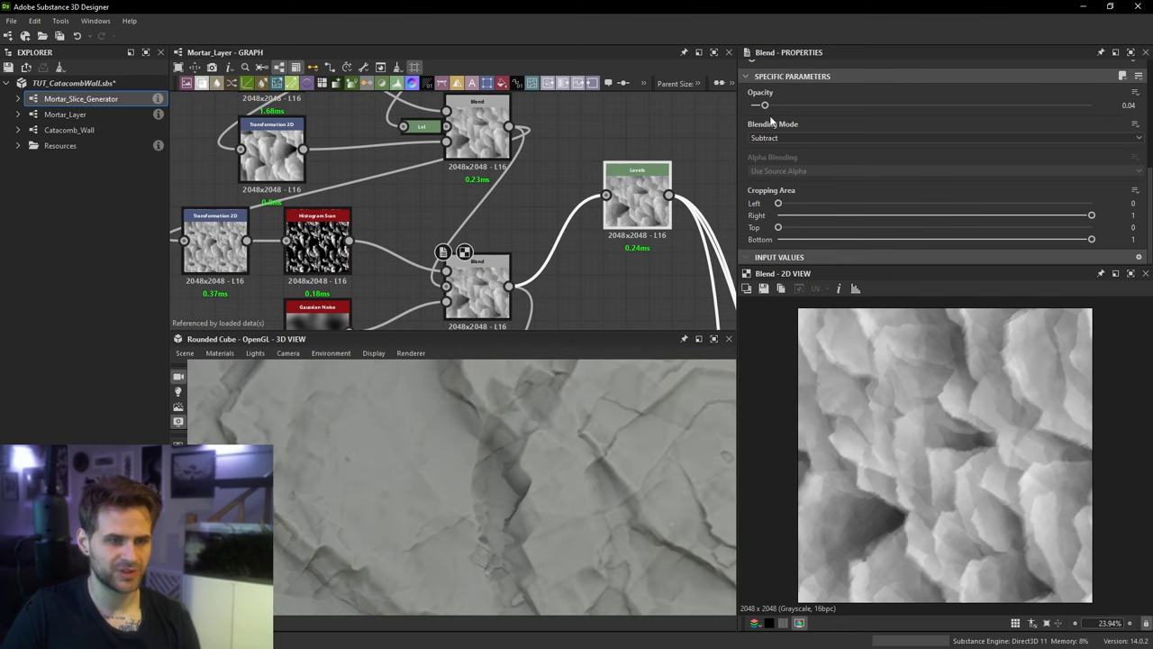
pyautogui.moveTo(765, 104); pyautogui.dragTo(813, 104)
pyautogui.moveTo(545, 470); pyautogui.dragTo(535, 514)
# Step: Compare the Transformation 2D's tiled pattern with the Cells Blend that feeds it in the 2D preview
pyautogui.moveTo(388, 203); pyautogui.dragTo(435, 201, button='middle')
pyautogui.moveTo(257, 252)
pyautogui.mouseDown()
pyautogui.moveTo(245, 252)
pyautogui.moveTo(268, 251)
pyautogui.mouseUp()
pyautogui.doubleClick(269, 250)
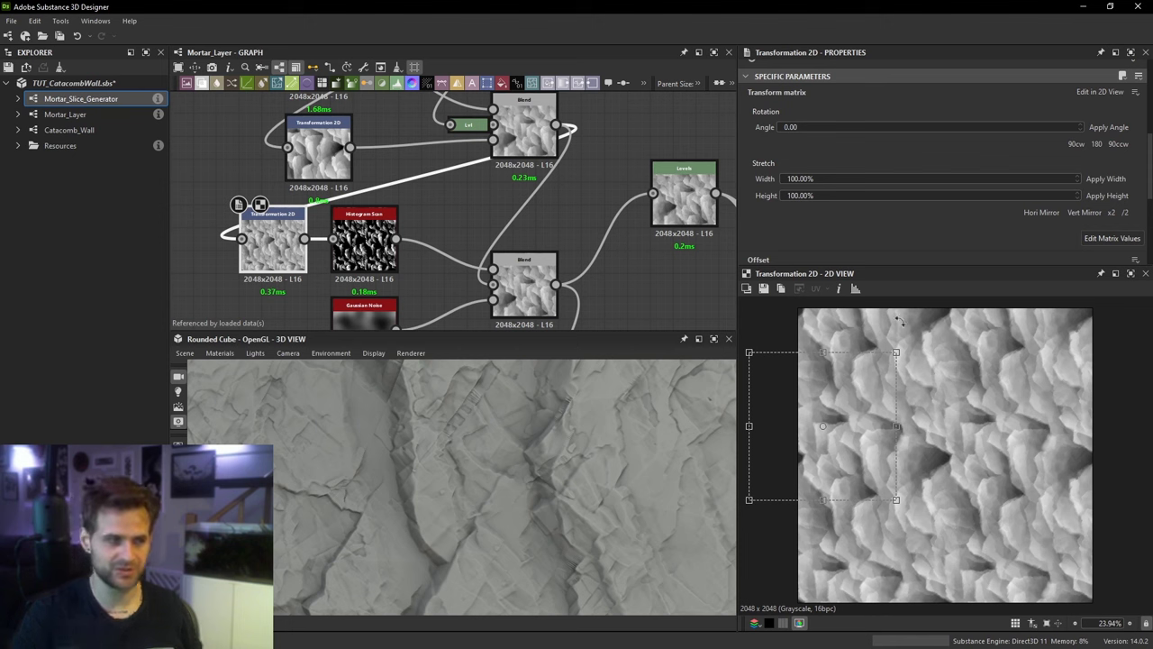
pyautogui.moveTo(274, 251); pyautogui.dragTo(252, 250)
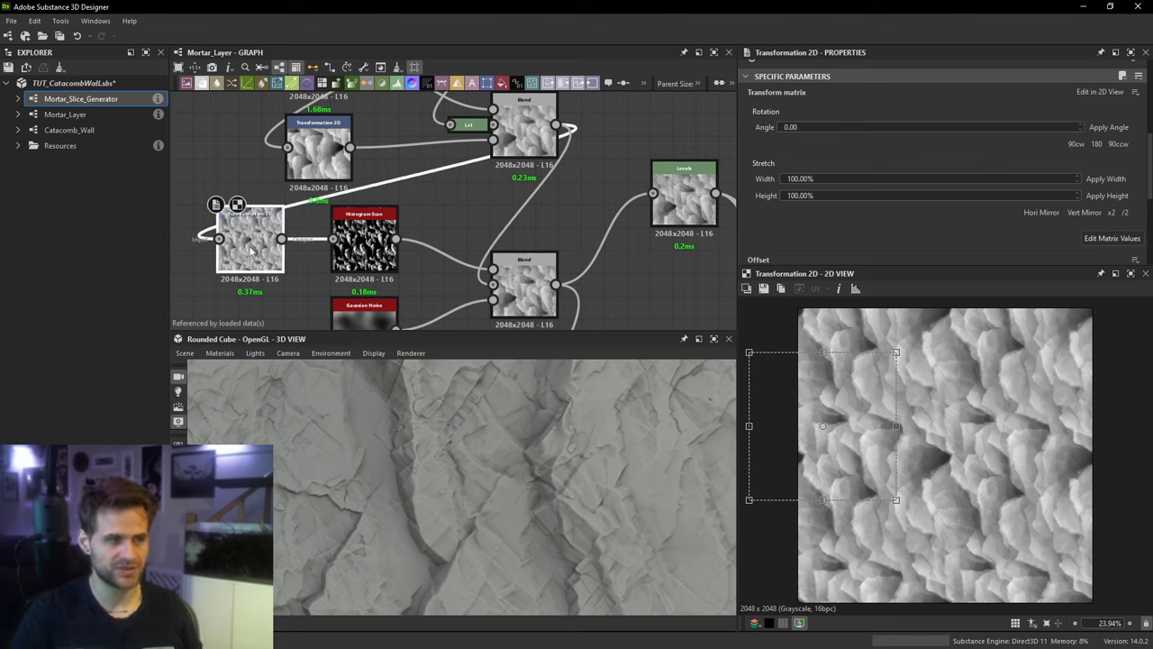
pyautogui.click(518, 133)
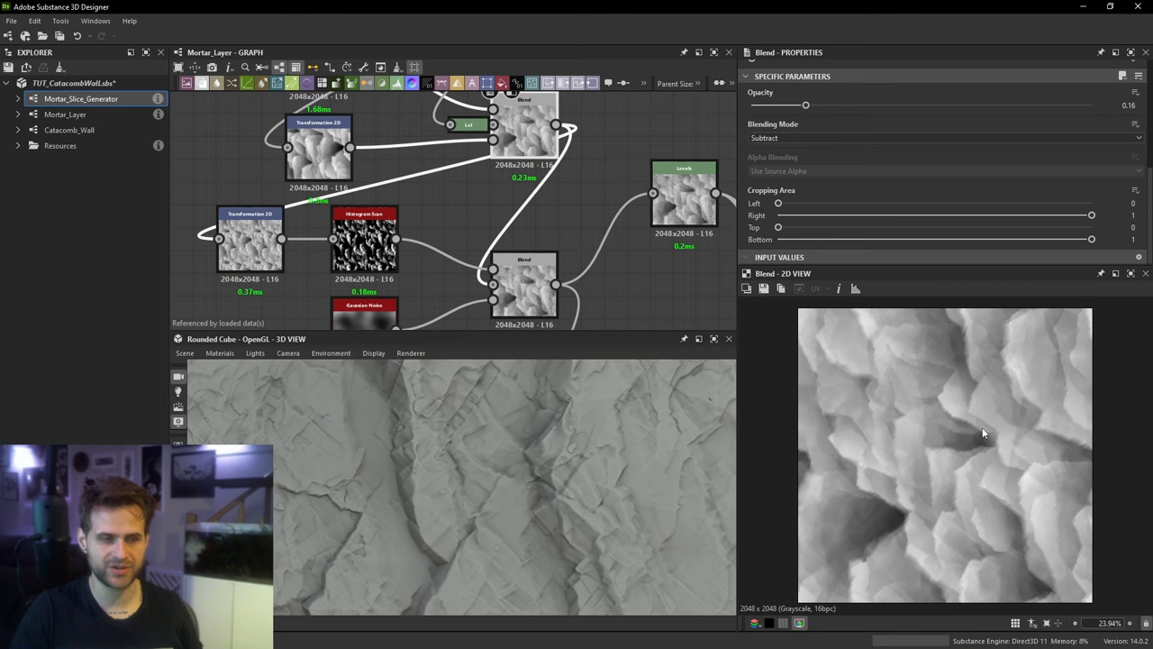
pyautogui.click(249, 242)
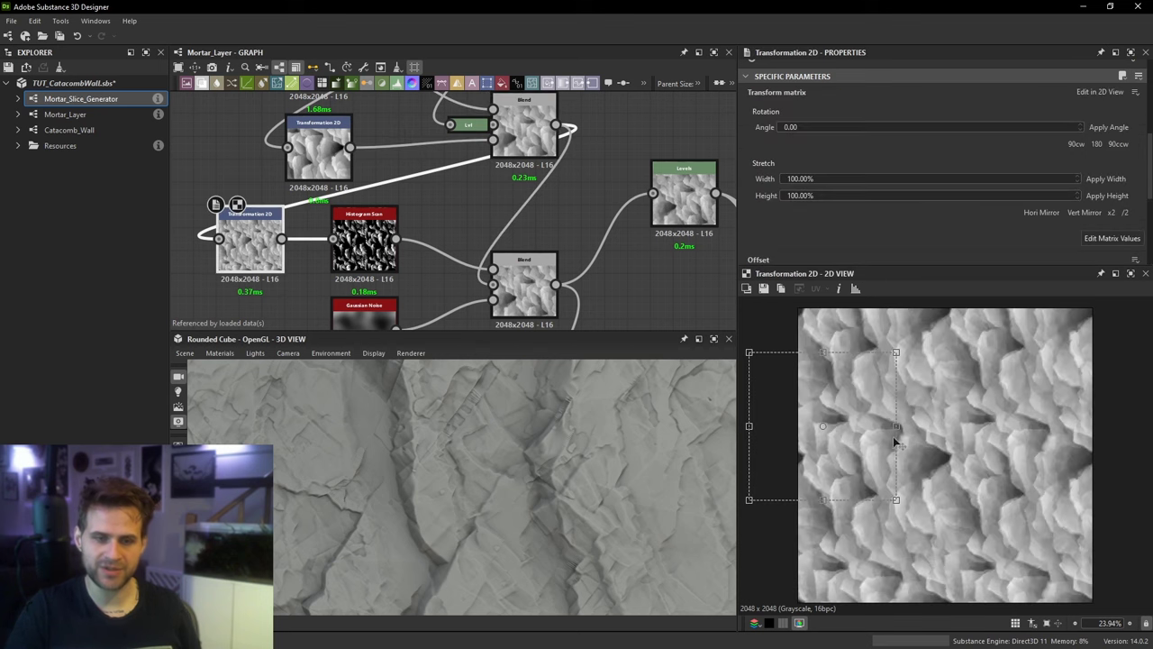
pyautogui.click(541, 140)
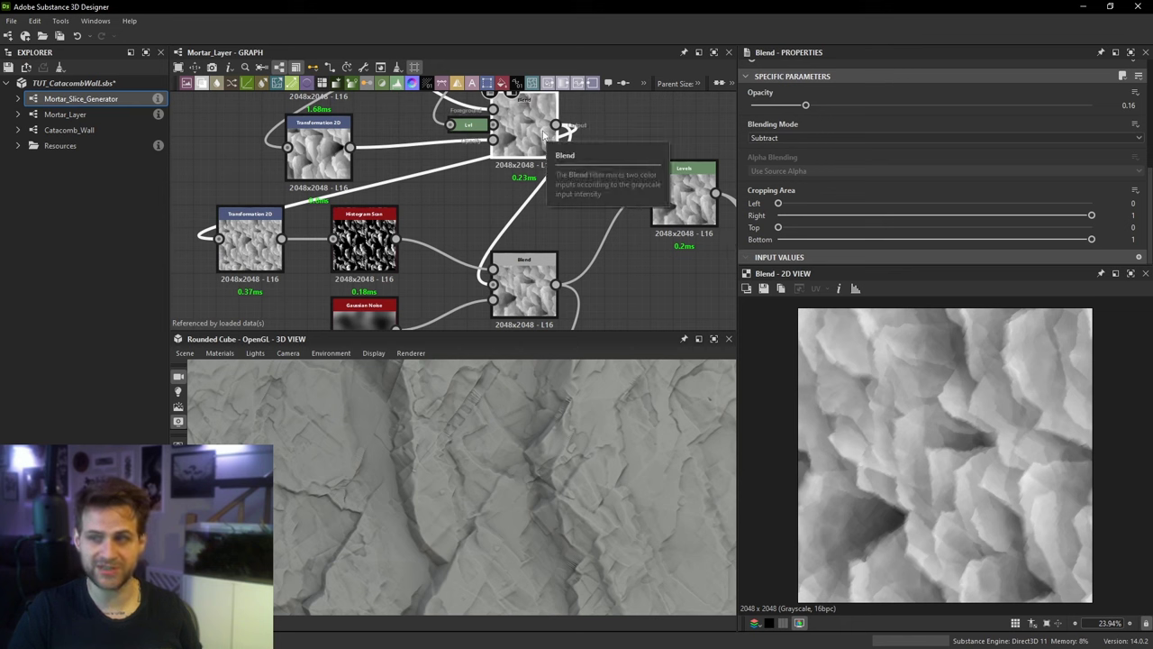
# Step: Preview the masked Subtract Blend in 2D and examine its breakup on the 3D surface
pyautogui.moveTo(515, 243); pyautogui.dragTo(497, 207, button='middle')
pyautogui.doubleClick(506, 244)
pyautogui.scroll(3, 915, 398)
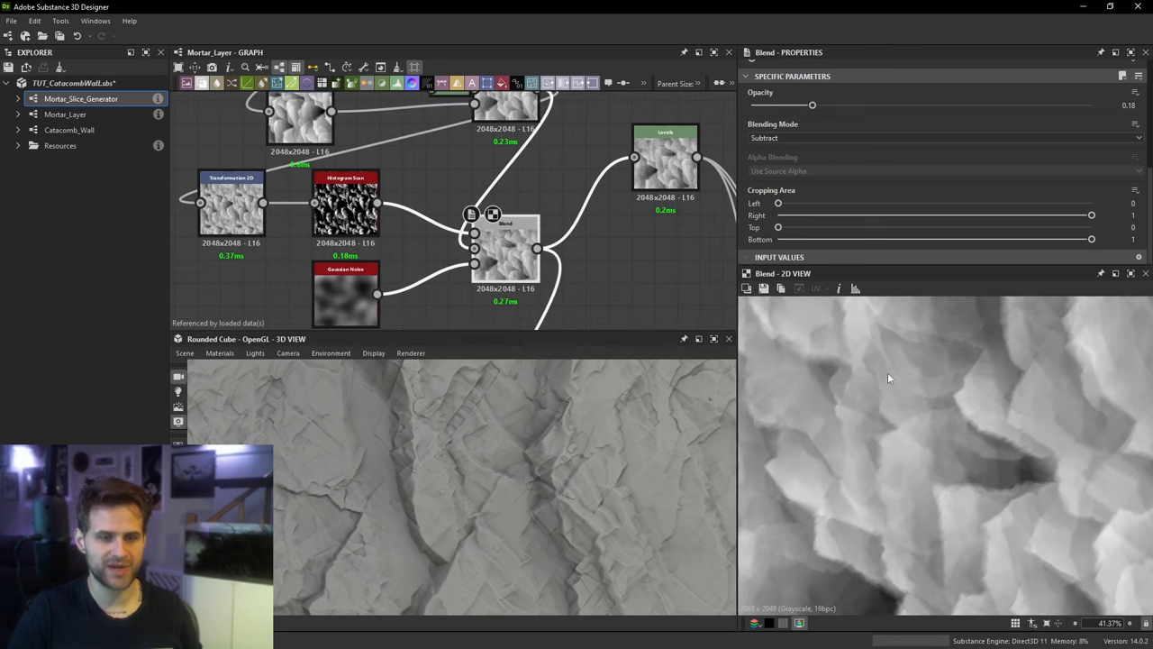
pyautogui.moveTo(585, 445); pyautogui.dragTo(521, 442)
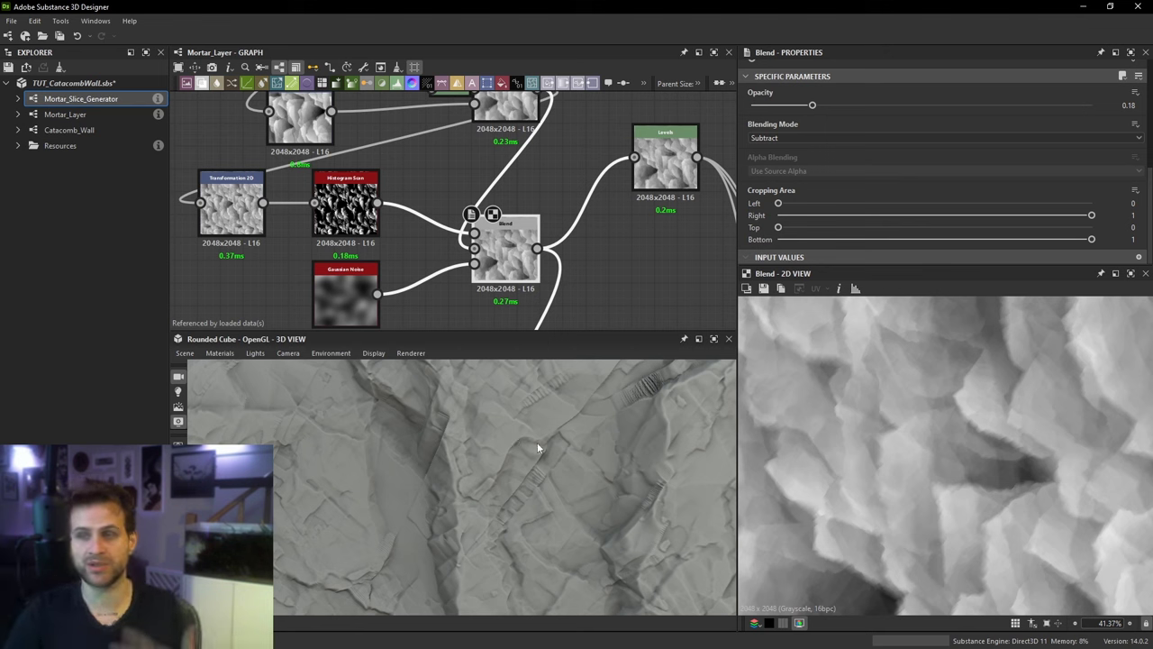
# Step: Move the output Levels node down beside the Add Sub Blend and show that Blend's parameters
pyautogui.scroll(-3, 367, 219)
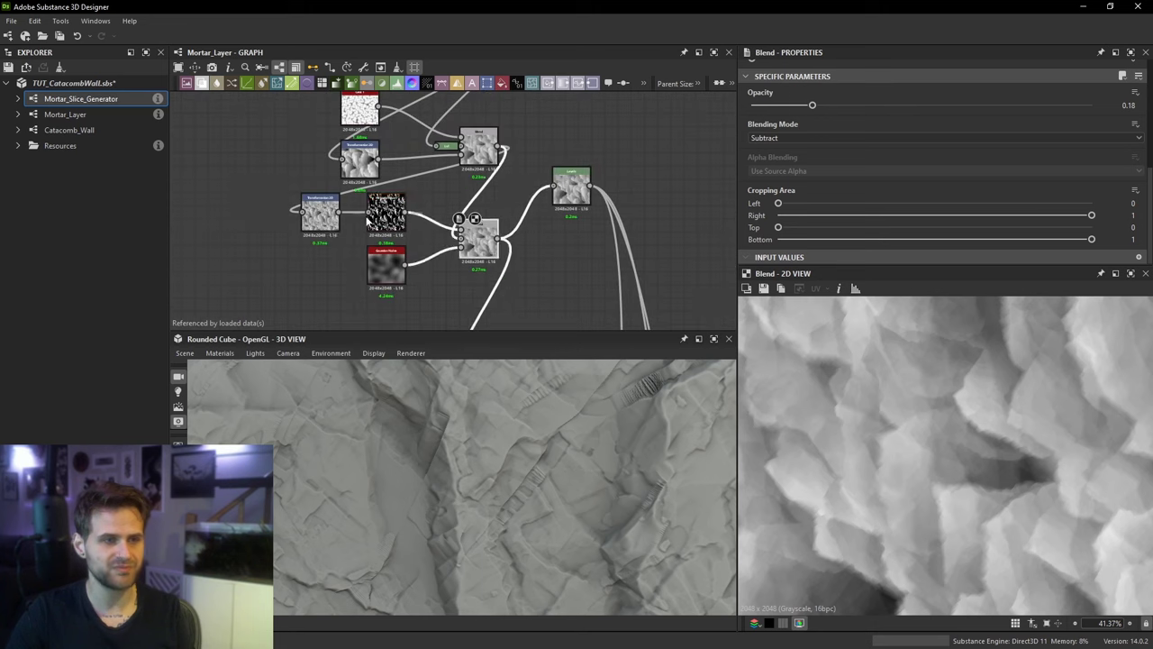
pyautogui.moveTo(577, 191); pyautogui.dragTo(555, 326)
pyautogui.moveTo(555, 326); pyautogui.dragTo(575, 177, button='middle')
pyautogui.moveTo(576, 178); pyautogui.dragTo(609, 181)
pyautogui.scroll(1, 539, 220)
pyautogui.click(516, 210)
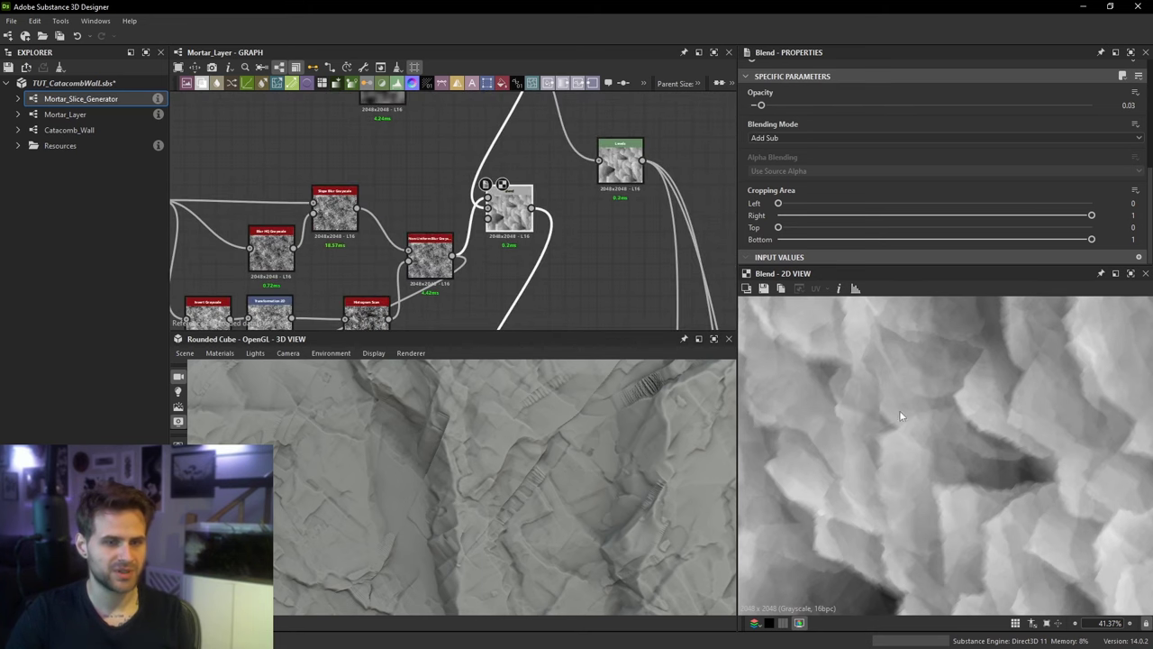
# Step: Preview the BnW Spots 2 noise and the existing Slope Blur Grayscale built from it
pyautogui.scroll(1, 901, 415)
pyautogui.scroll(1, 518, 217)
pyautogui.moveTo(518, 217); pyautogui.dragTo(710, 216, button='middle')
pyautogui.doubleClick(248, 185)
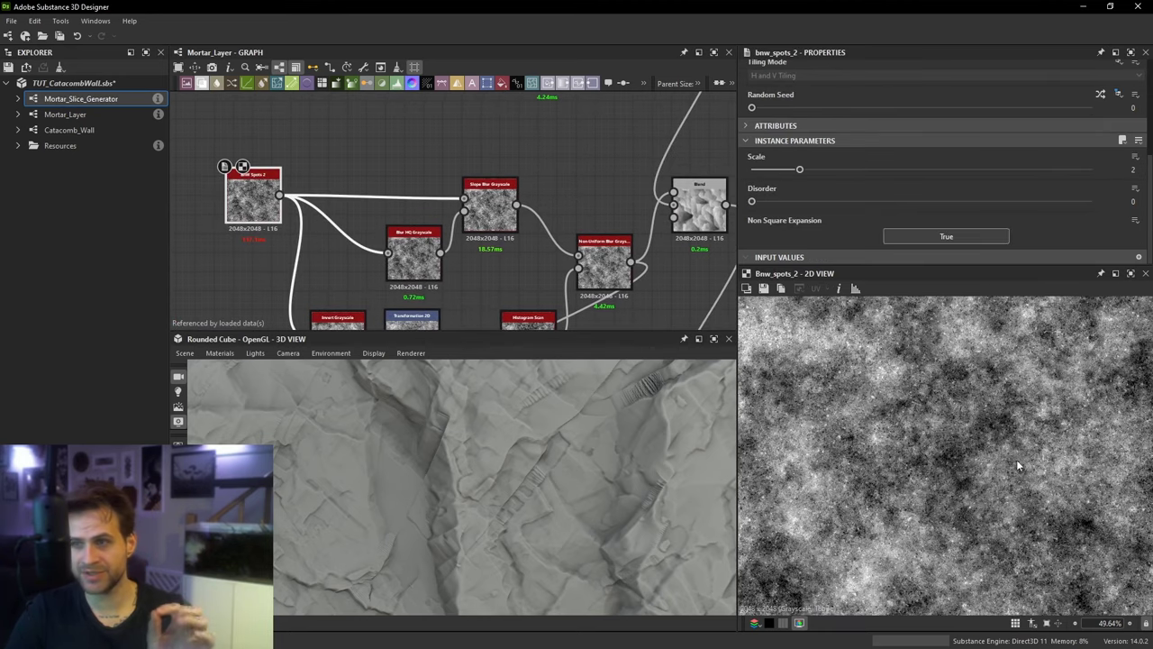
pyautogui.moveTo(405, 193); pyautogui.dragTo(394, 263, button='middle')
pyautogui.doubleClick(467, 176)
pyautogui.scroll(5, 865, 378)
# Step: Add a second Slope Blur Grayscale node fed by BnW Spots 2 in the empty area above the existing chain
pyautogui.click(357, 173)
pyautogui.press('space')
pyautogui.write('sl')
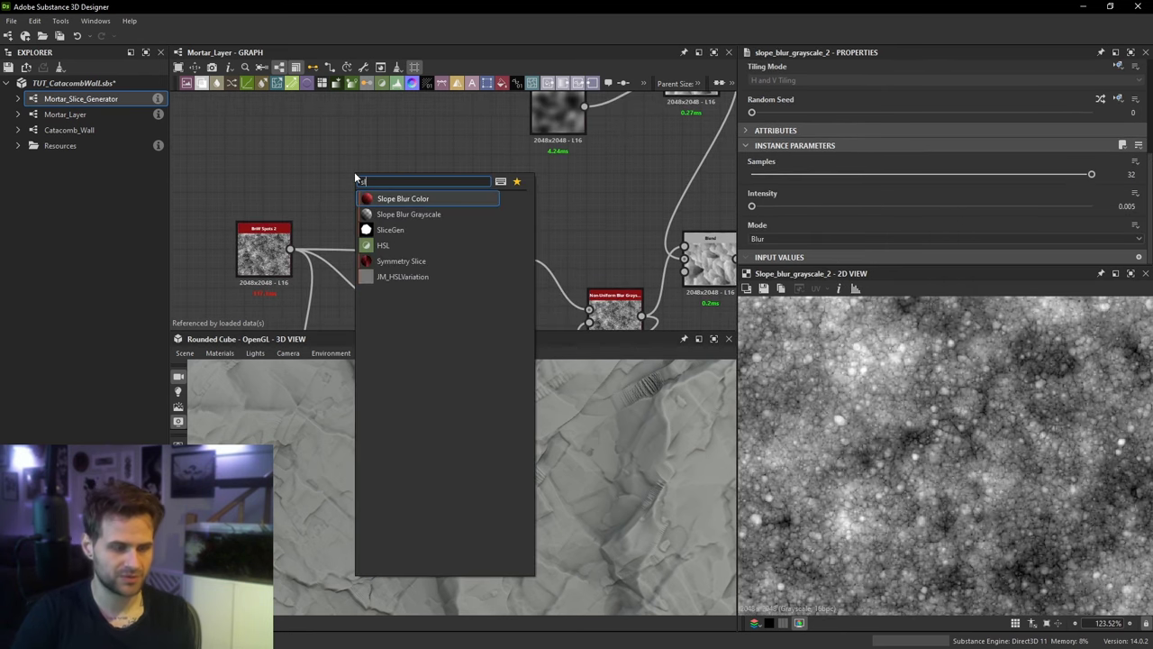
pyautogui.write('op')
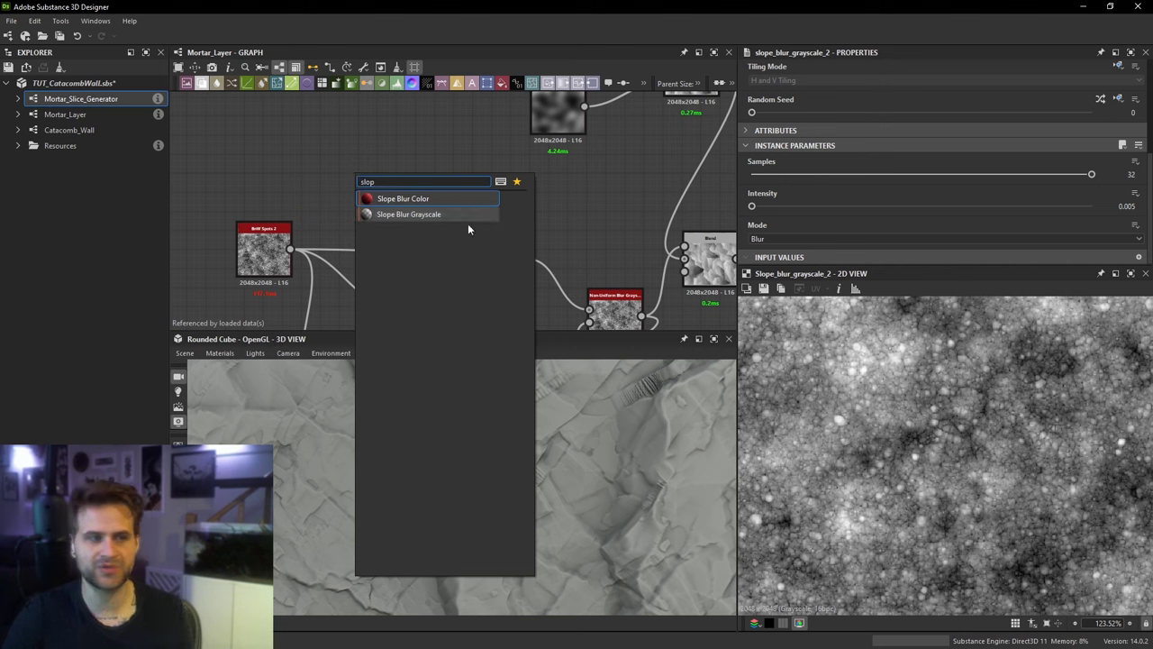
pyautogui.click(458, 213)
pyautogui.scroll(1, 434, 179)
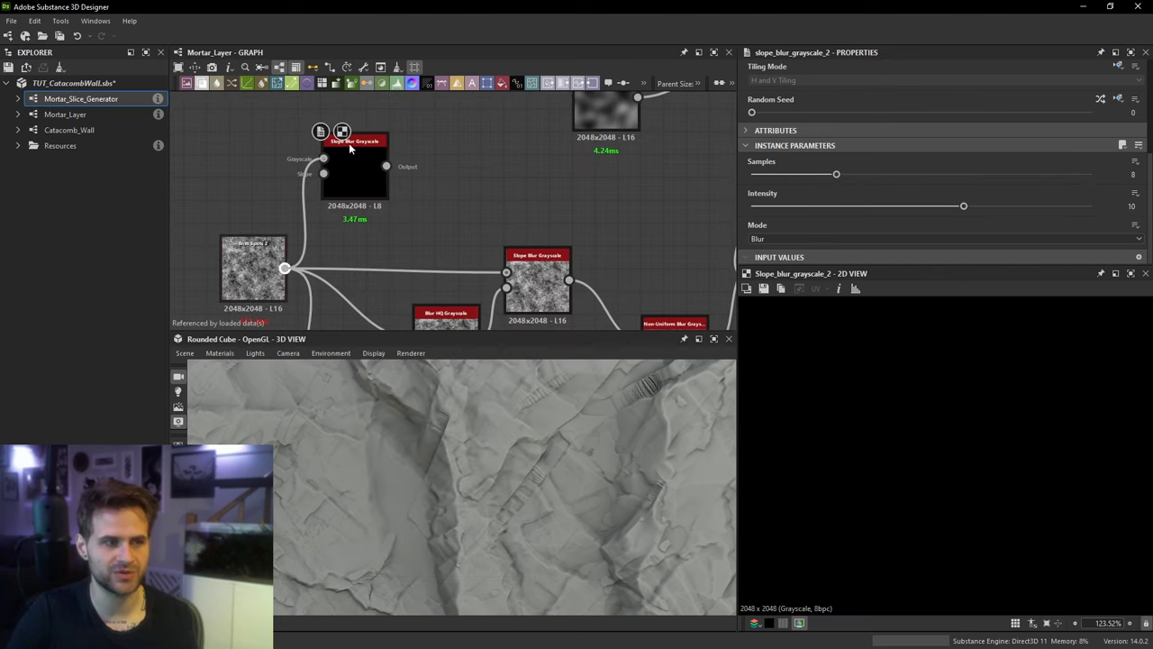
pyautogui.moveTo(351, 148); pyautogui.dragTo(421, 149)
# Step: Add a Blur HQ Grayscale node fed by BnW Spots 2 and set its intensity to 0.2
pyautogui.press('space')
pyautogui.write('blur')
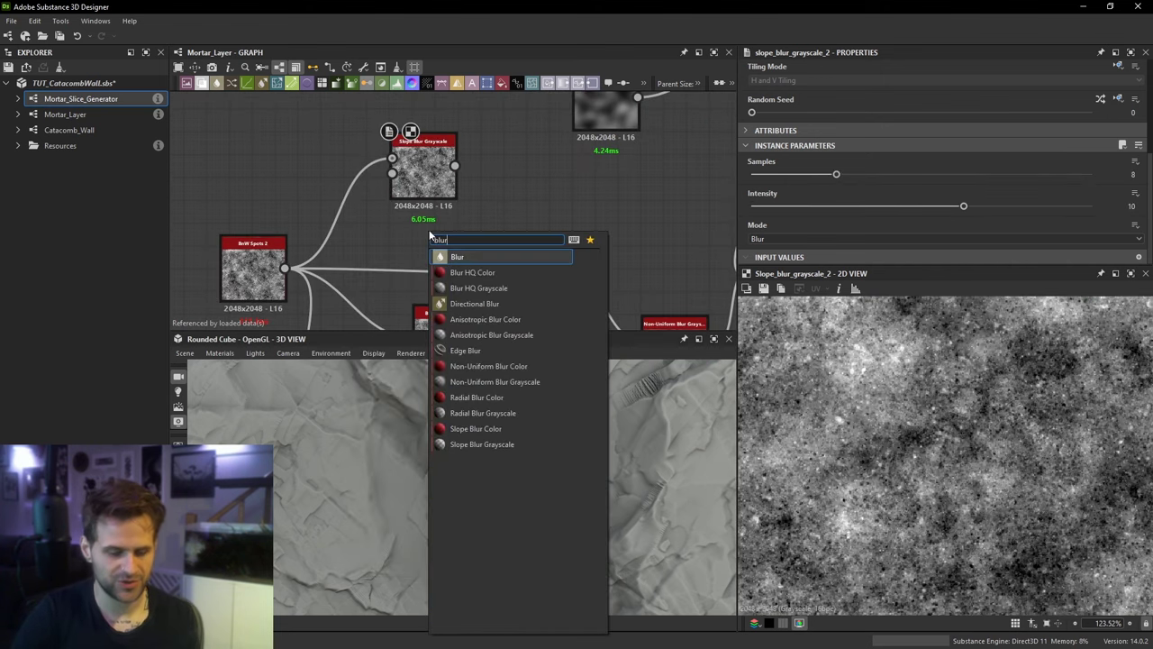
pyautogui.click(478, 288)
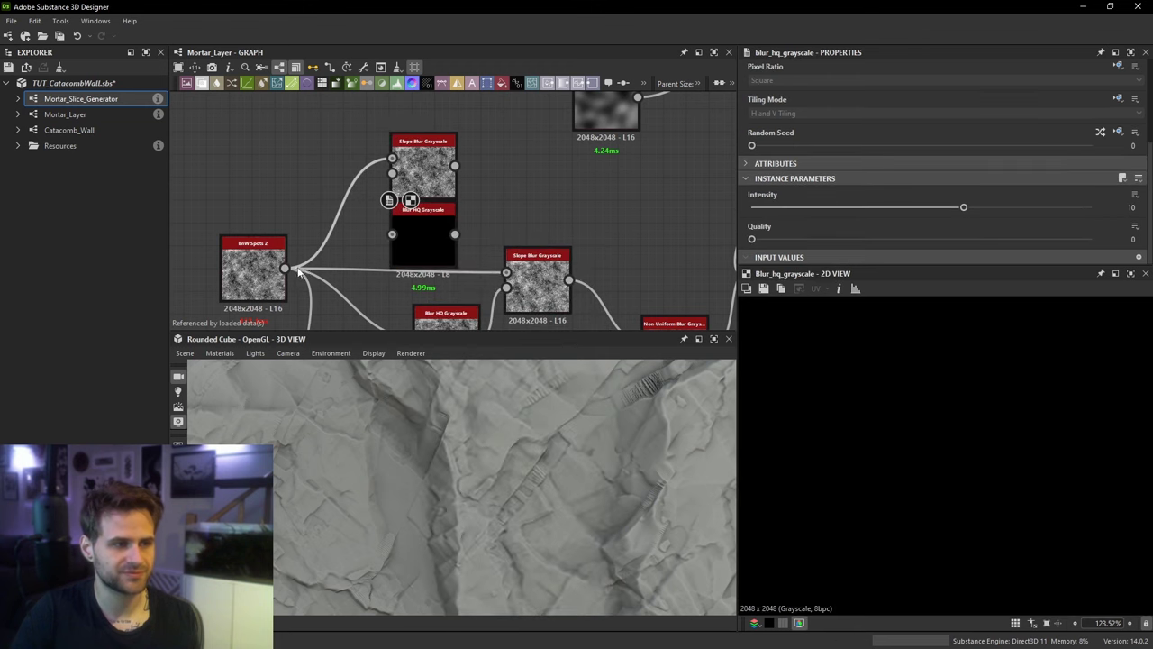
pyautogui.moveTo(284, 268); pyautogui.dragTo(392, 234)
pyautogui.moveTo(837, 209); pyautogui.dragTo(756, 208)
pyautogui.scroll(1, 882, 414)
pyautogui.scroll(4, 882, 415)
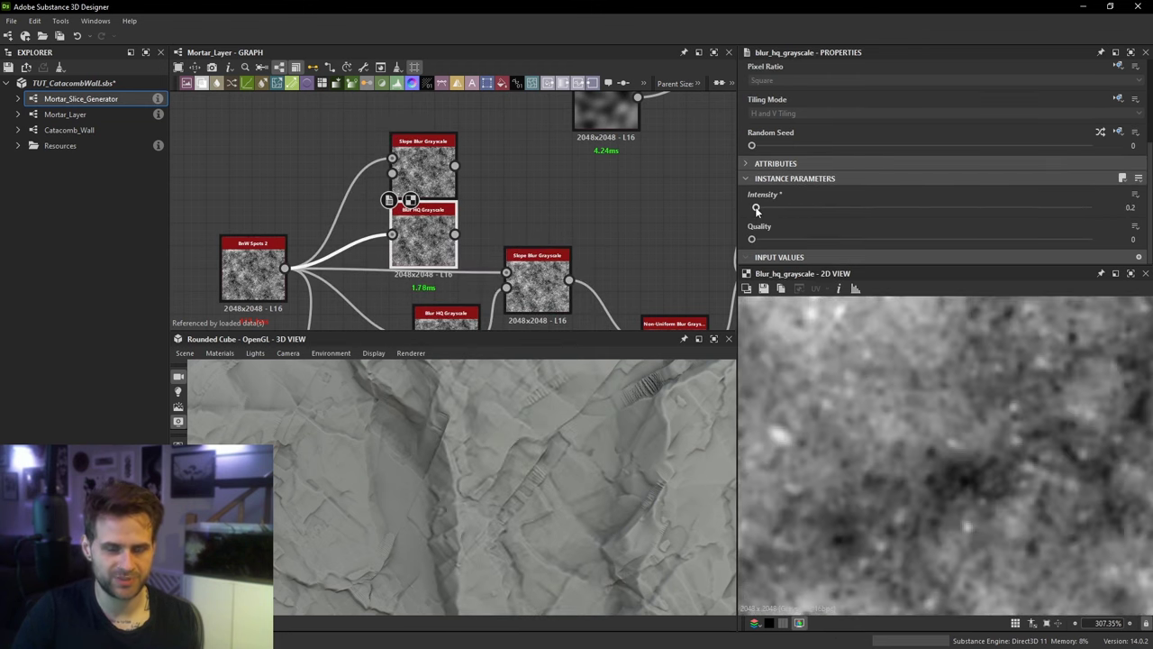
# Step: Connect the new Blur HQ Grayscale to the new Slope Blur's slope input and set the samples to 32
pyautogui.moveTo(443, 227); pyautogui.dragTo(446, 247, button='middle')
pyautogui.moveTo(447, 247); pyautogui.dragTo(424, 257)
pyautogui.click(426, 189)
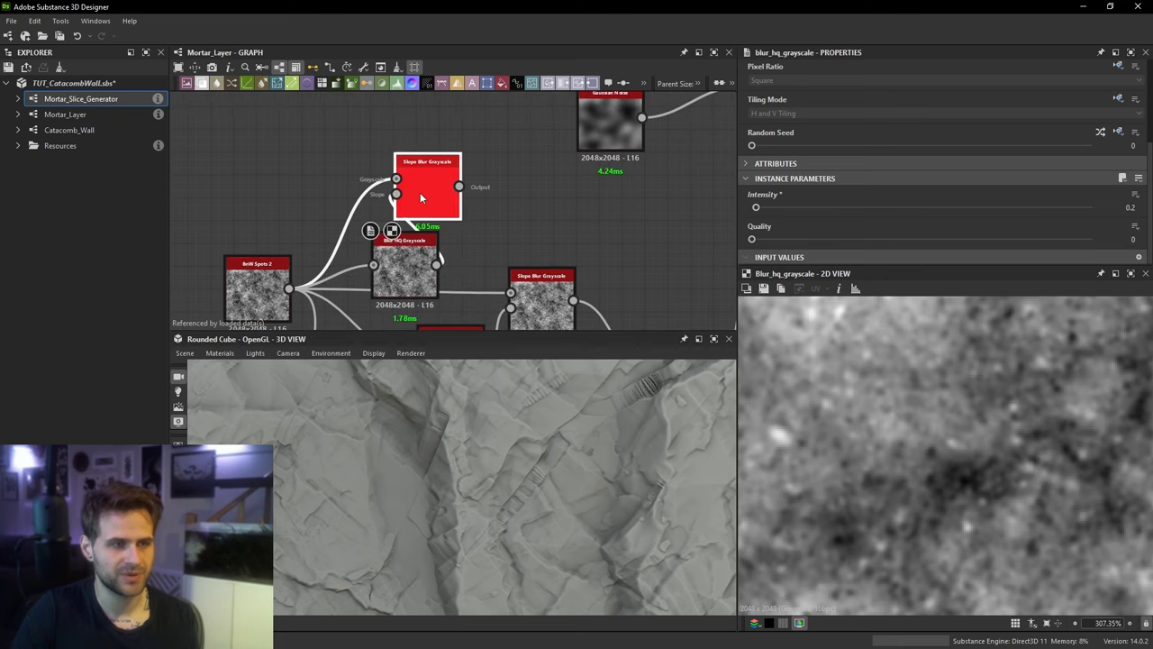
pyautogui.moveTo(850, 208); pyautogui.dragTo(1092, 208)
# Step: Try the new Slope Blur's intensity at 0.14, 0.05 and 0.02, and set it to 0.01
pyautogui.moveTo(963, 239); pyautogui.dragTo(755, 242)
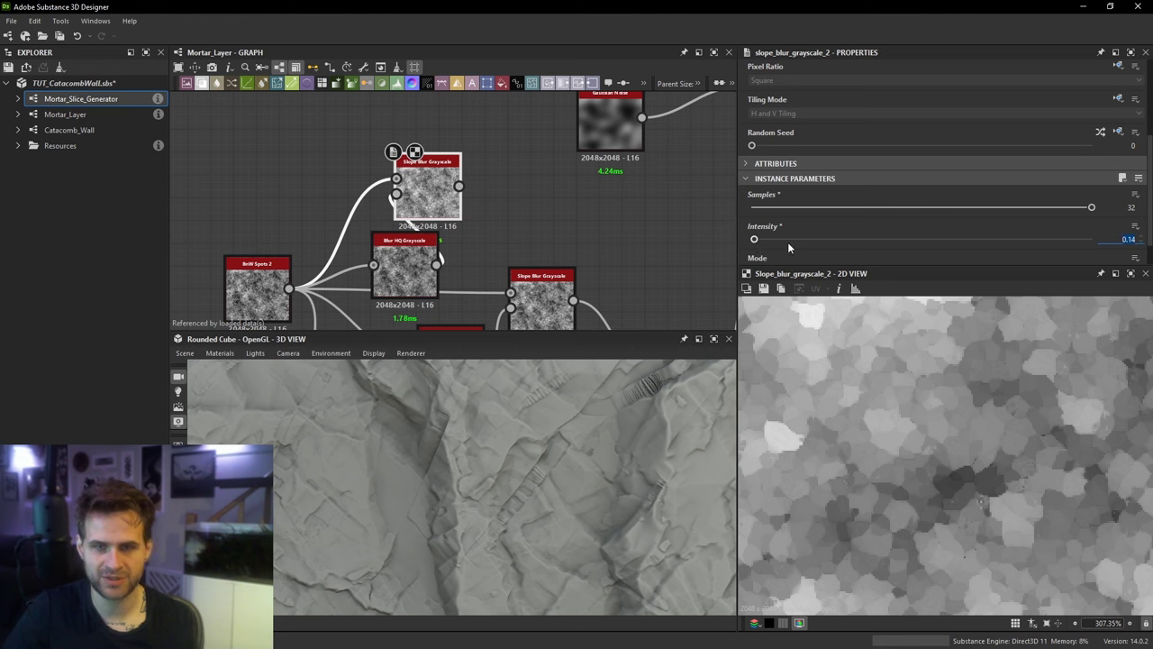
pyautogui.write('.05')
pyautogui.press('Return')
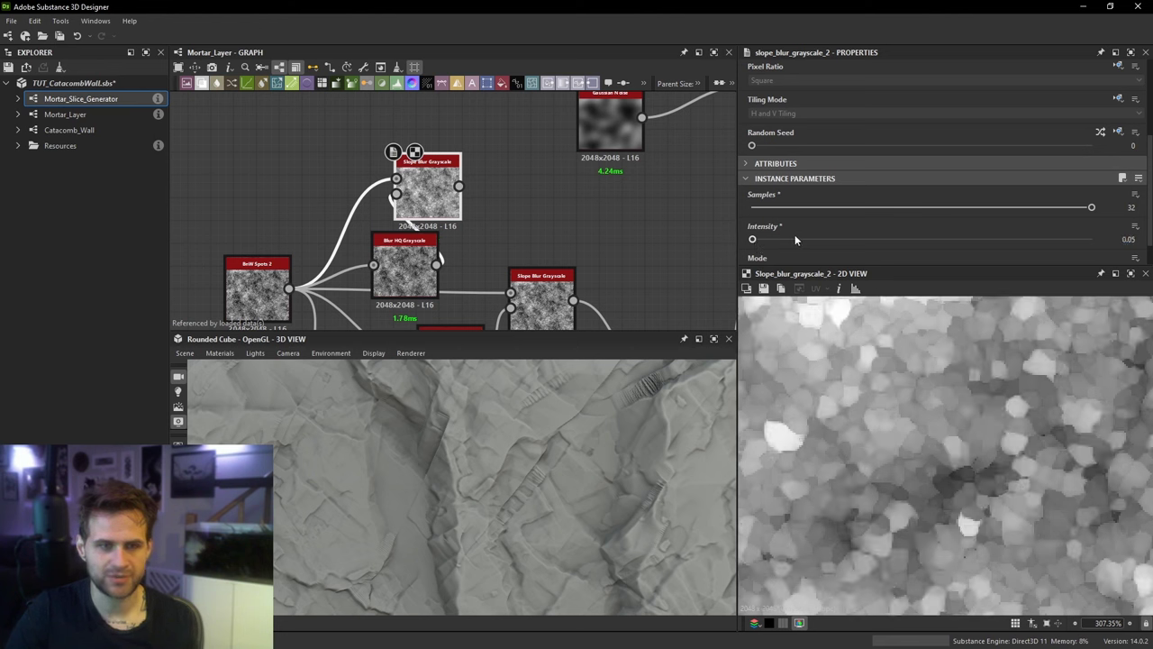
pyautogui.write('.02')
pyautogui.press('Return')
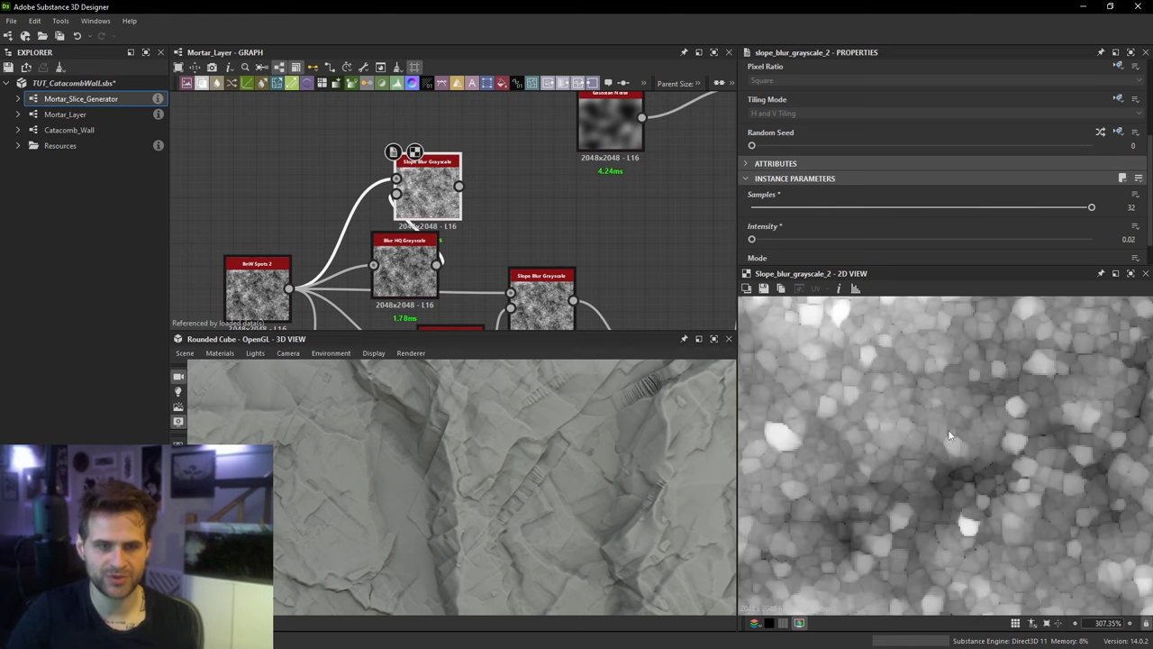
pyautogui.write('.01')
pyautogui.press('Return')
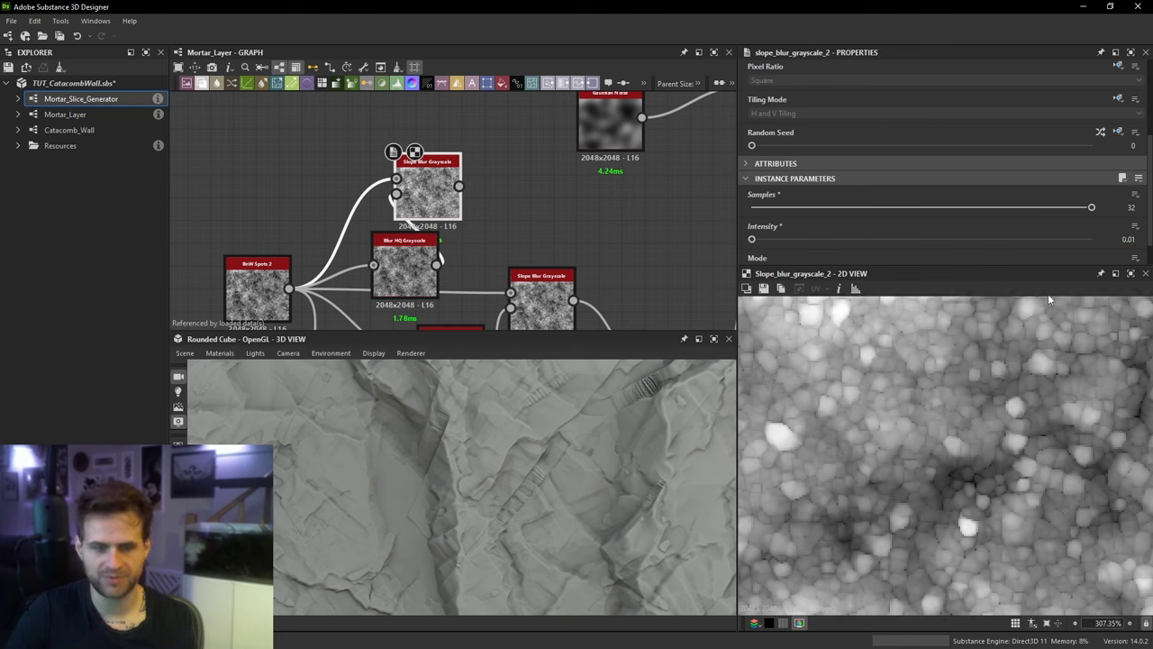
pyautogui.scroll(-3, 986, 487)
pyautogui.scroll(2, 959, 381)
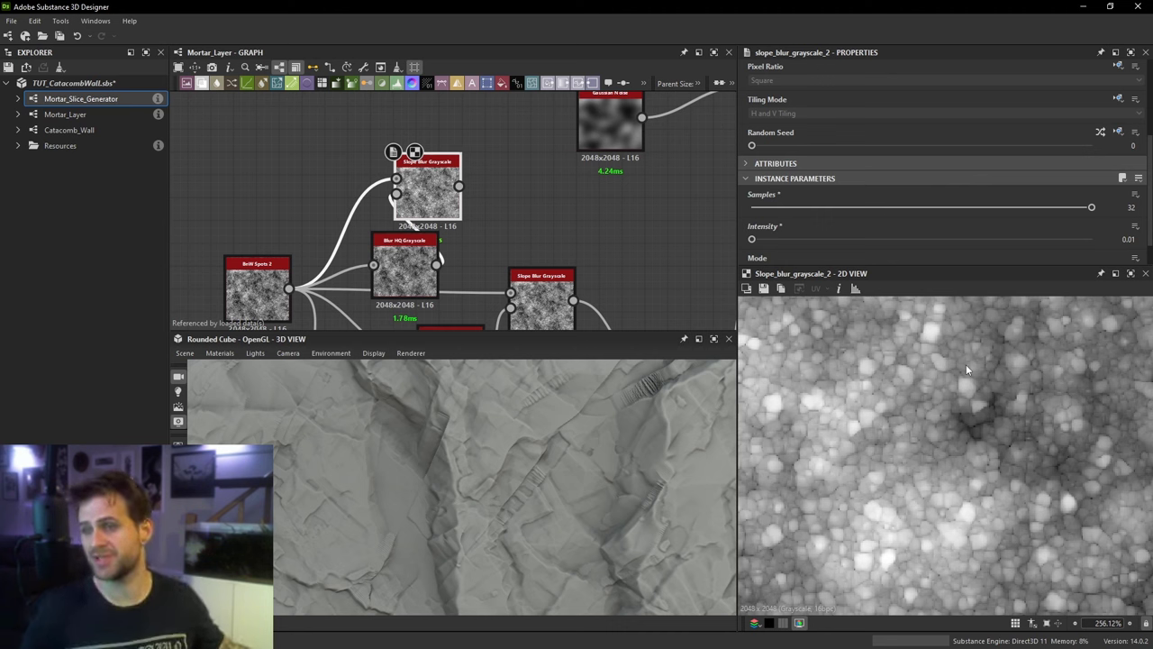
# Step: Preview the original Slope Blur Grayscale and the Non-Uniform Blur Grayscale it feeds
pyautogui.moveTo(584, 224); pyautogui.dragTo(498, 190, button='middle')
pyautogui.doubleClick(514, 217)
pyautogui.click(553, 273)
pyautogui.doubleClick(553, 273)
pyautogui.scroll(-2, 984, 448)
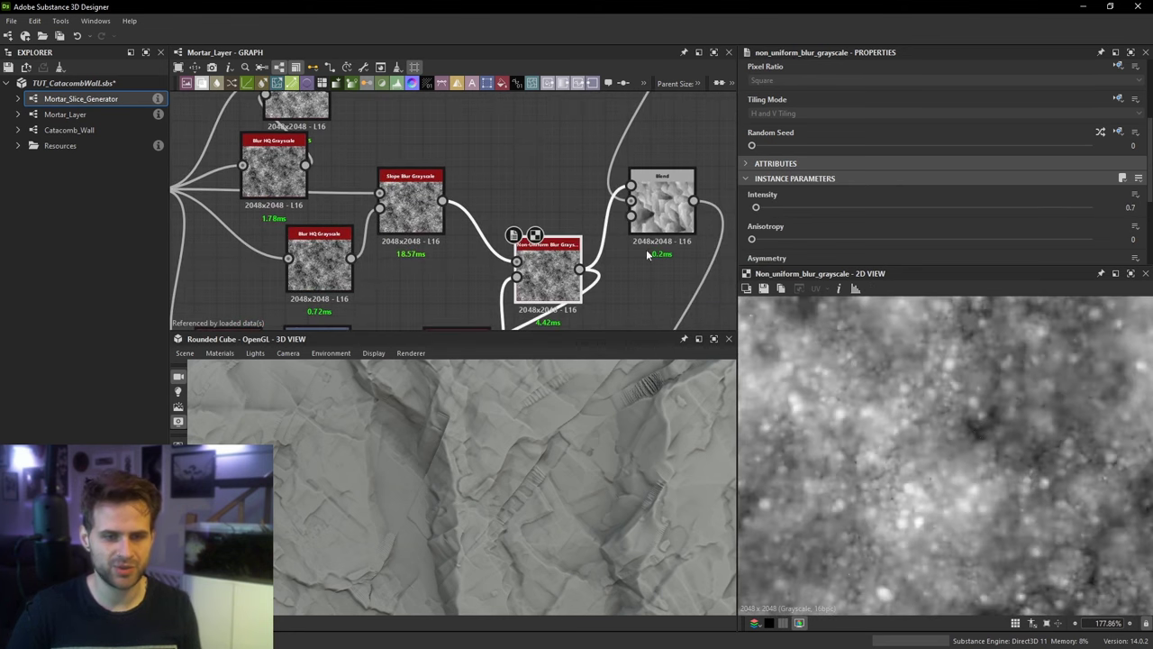
# Step: Connect the Add Sub Blend to the output Levels node and examine the fine surface grain in 3D
pyautogui.doubleClick(611, 212)
pyautogui.moveTo(646, 249); pyautogui.dragTo(511, 240, button='middle')
pyautogui.scroll(-1, 593, 224)
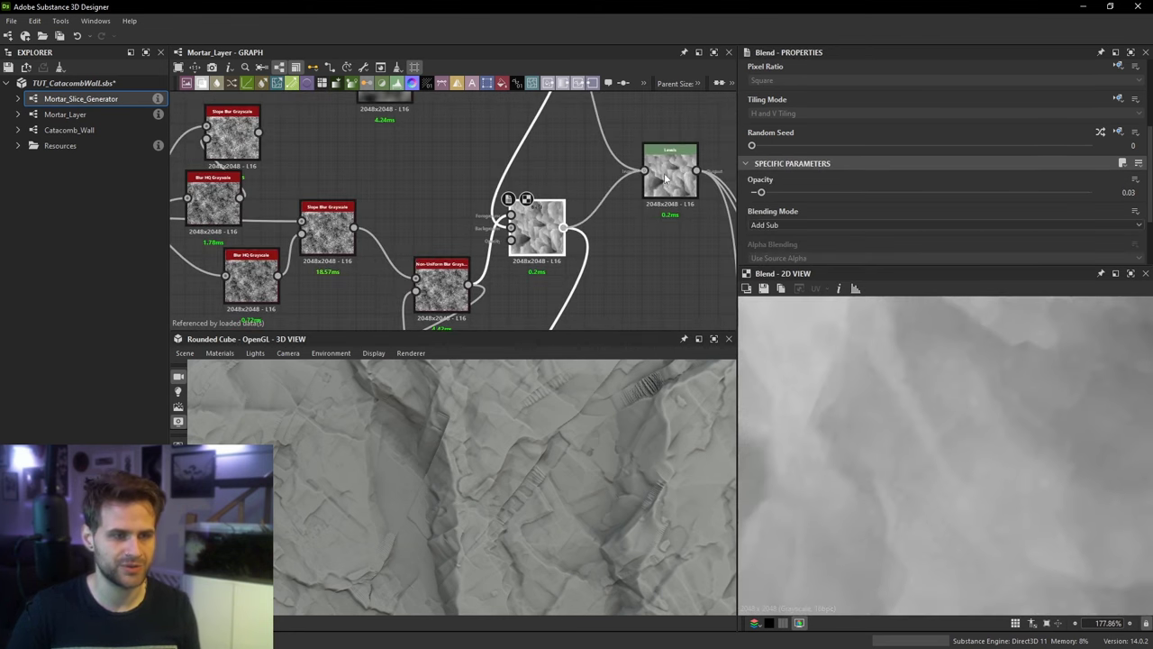
pyautogui.moveTo(665, 178); pyautogui.dragTo(664, 178)
pyautogui.scroll(-3, 575, 462)
pyautogui.moveTo(569, 460); pyautogui.dragTo(540, 451)
pyautogui.scroll(3, 557, 473)
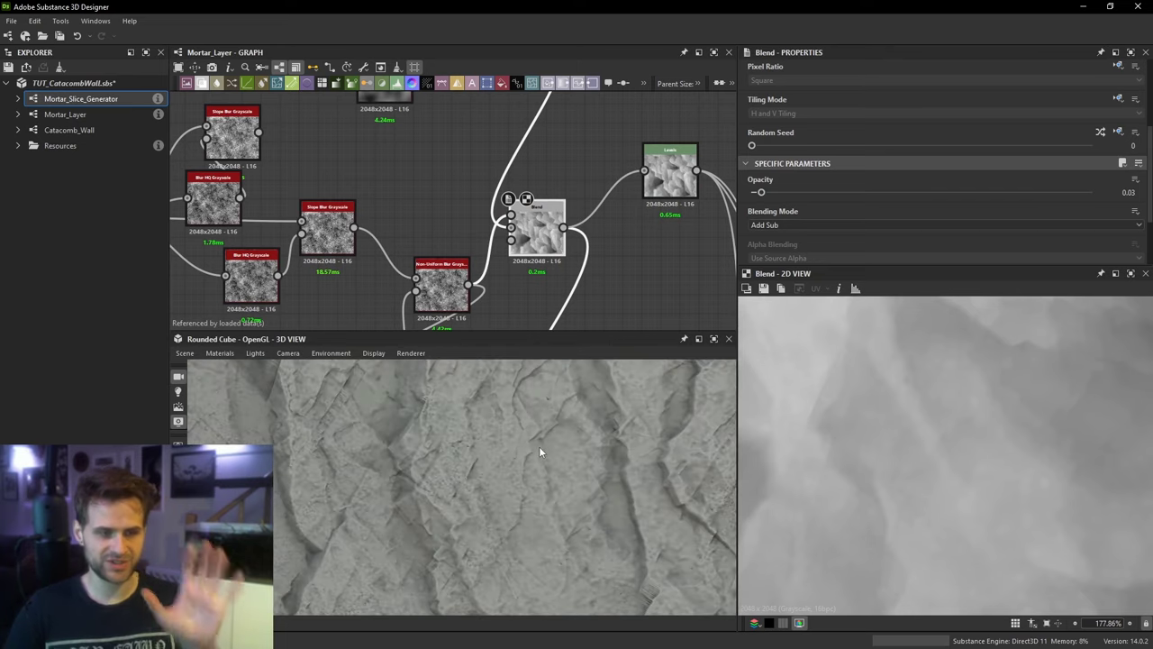
pyautogui.scroll(-4, 538, 446)
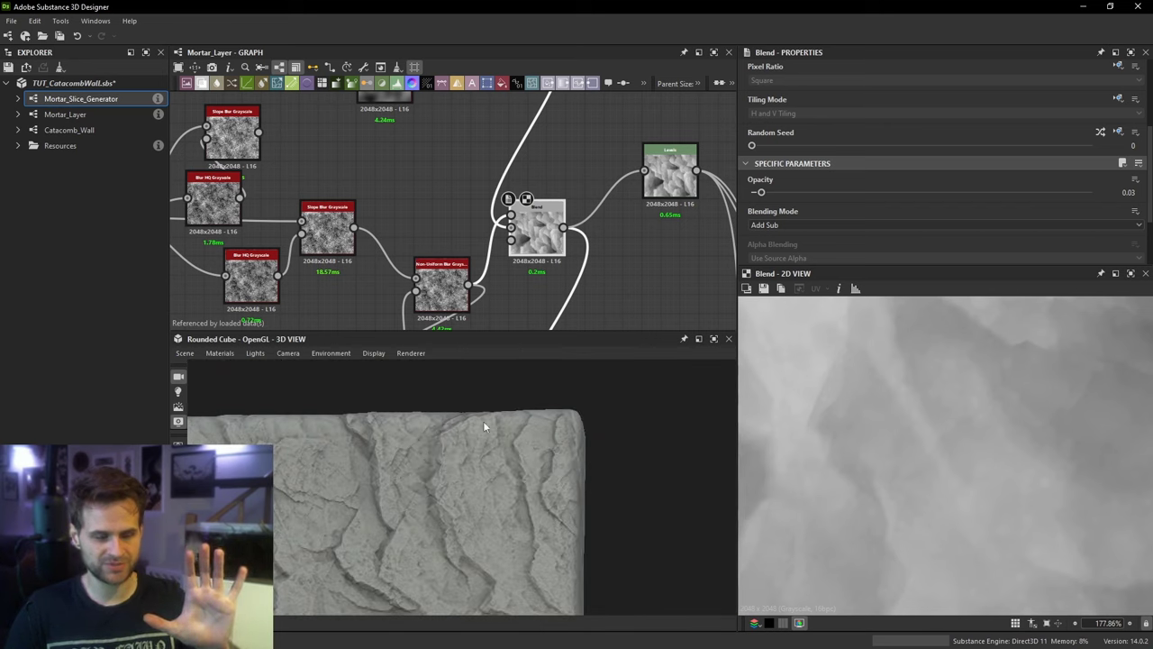
pyautogui.scroll(2, 488, 507)
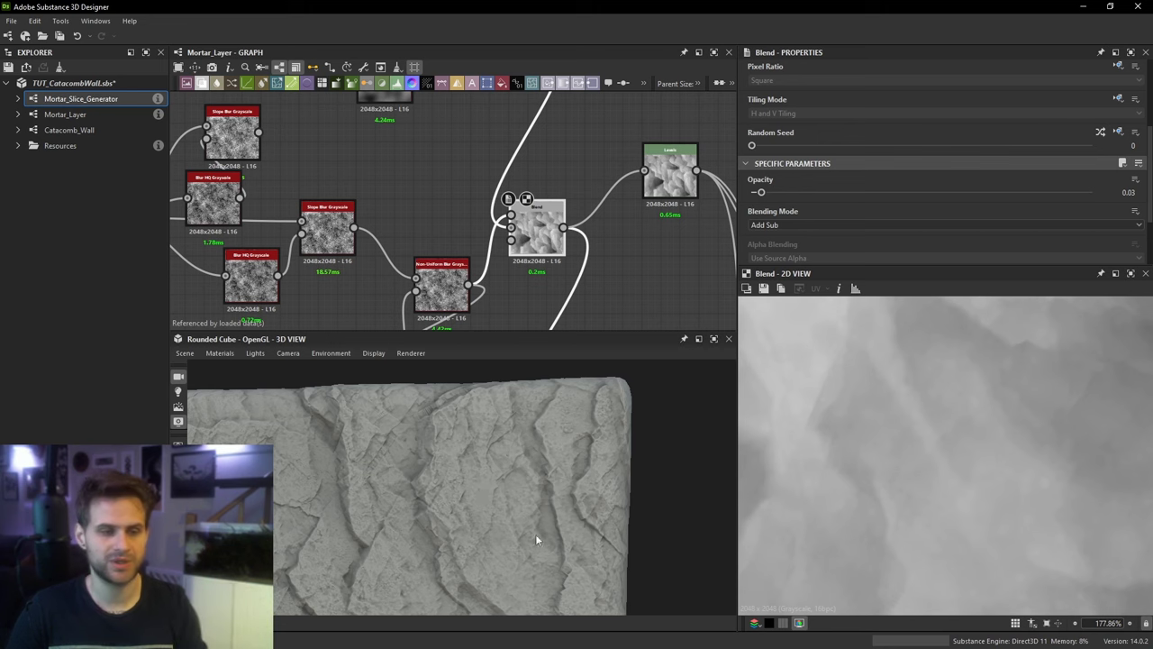
# Step: Inspect the grain on the cube's mortar surface up close from several distances in 3D
pyautogui.scroll(4, 521, 496)
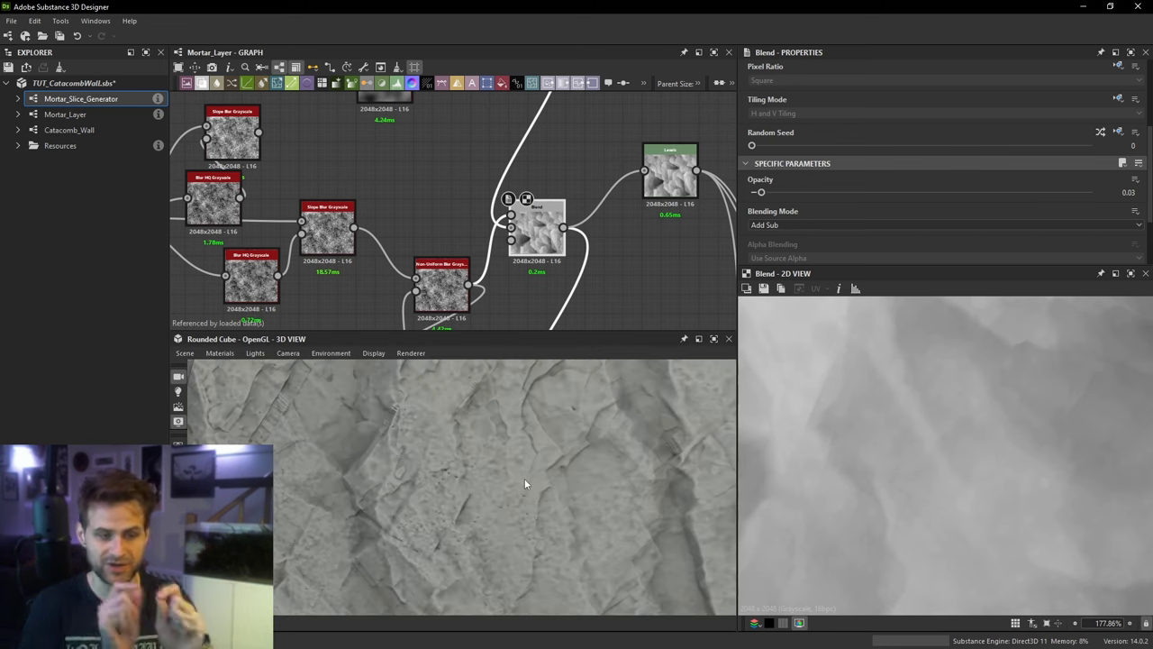
pyautogui.scroll(5, 446, 528)
pyautogui.scroll(-3, 445, 510)
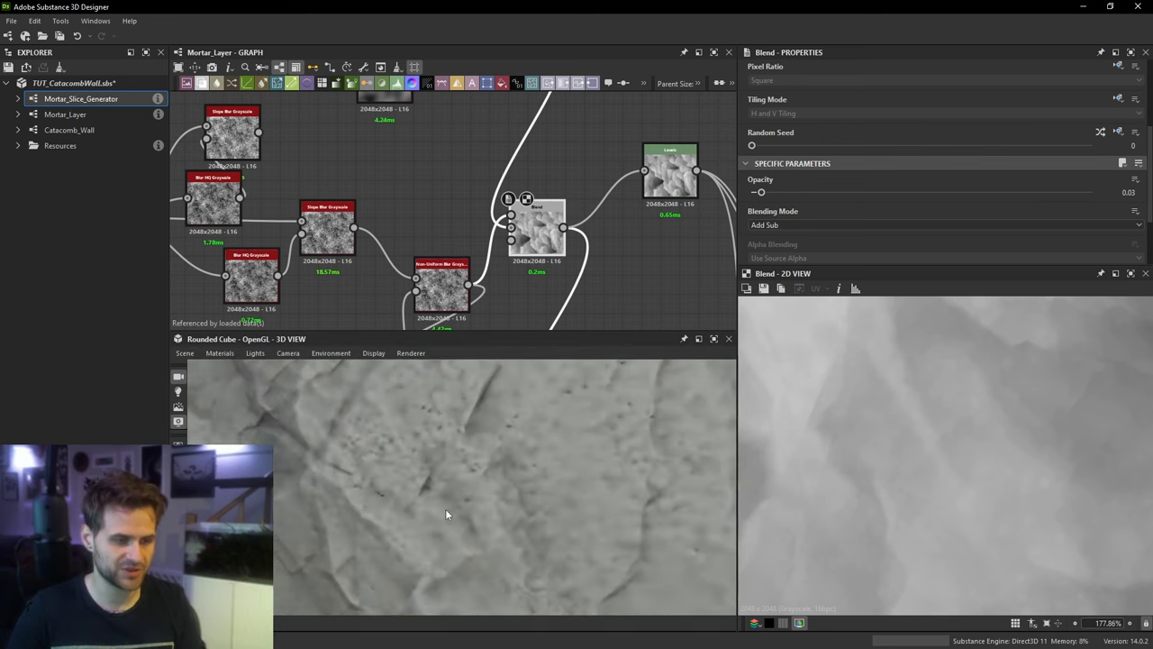
pyautogui.moveTo(442, 453); pyautogui.dragTo(445, 462)
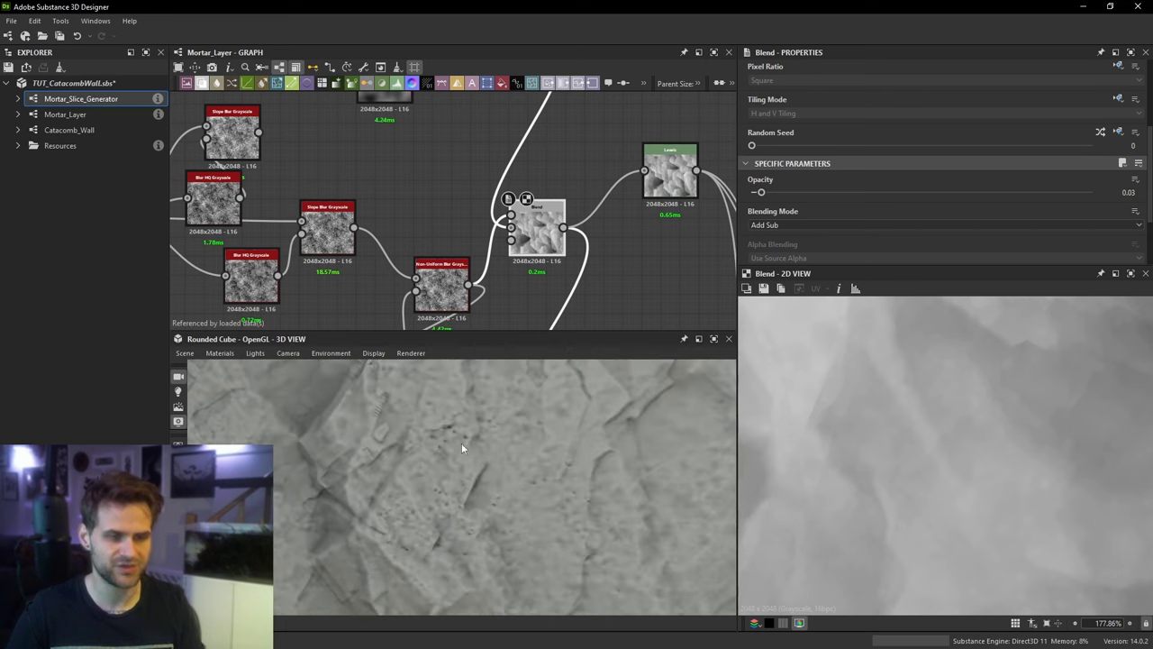
pyautogui.scroll(-3, 670, 198)
# Step: Move the output Levels node down beside the Highpass noise chain
pyautogui.moveTo(659, 250); pyautogui.dragTo(667, 193)
pyautogui.moveTo(667, 192); pyautogui.dragTo(646, 292)
pyautogui.moveTo(646, 292); pyautogui.dragTo(639, 175, button='middle')
pyautogui.moveTo(639, 175); pyautogui.dragTo(649, 217)
pyautogui.moveTo(649, 216); pyautogui.dragTo(649, 187, button='middle')
pyautogui.scroll(1, 535, 228)
pyautogui.moveTo(534, 228); pyautogui.dragTo(561, 232, button='middle')
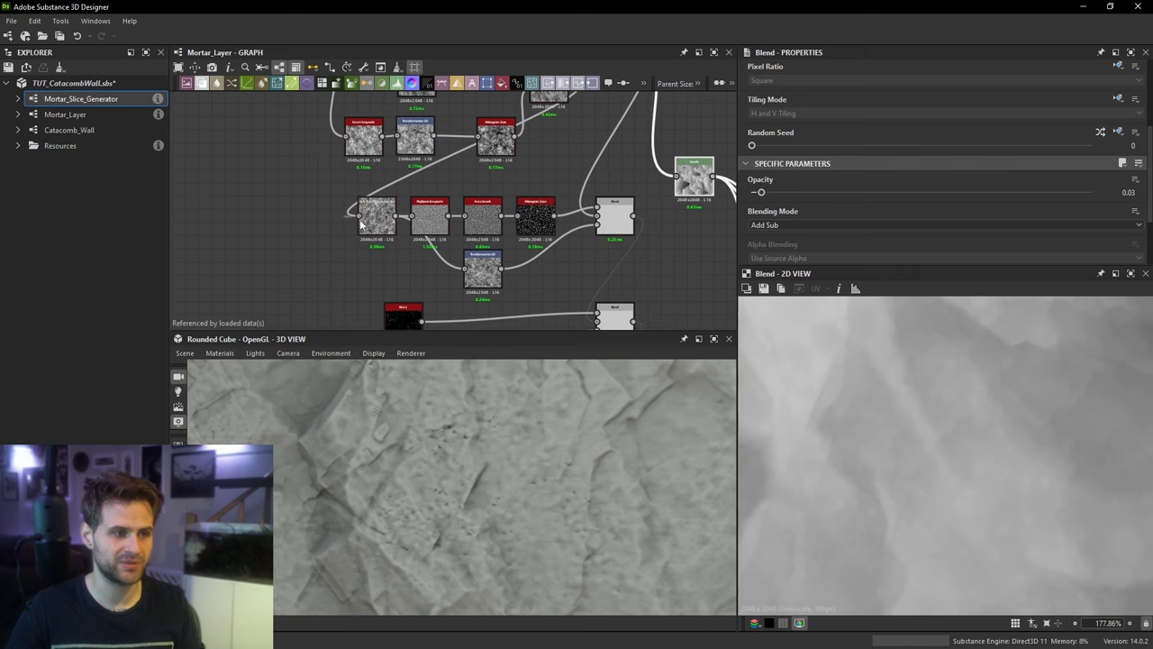
# Step: Preview the Safe Transform Grayscale, its Non-Uniform Blur Grayscale source and the Highpass Grayscale up close in 2D
pyautogui.doubleClick(362, 227)
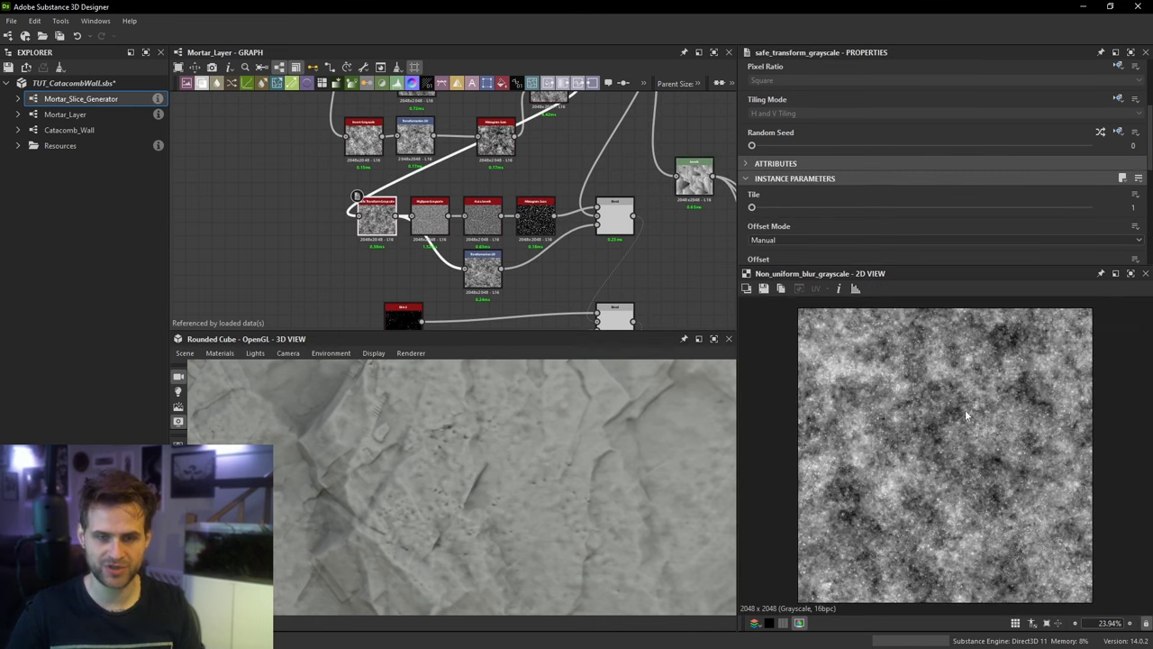
pyautogui.moveTo(492, 129); pyautogui.dragTo(484, 219, button='middle')
pyautogui.click(534, 187)
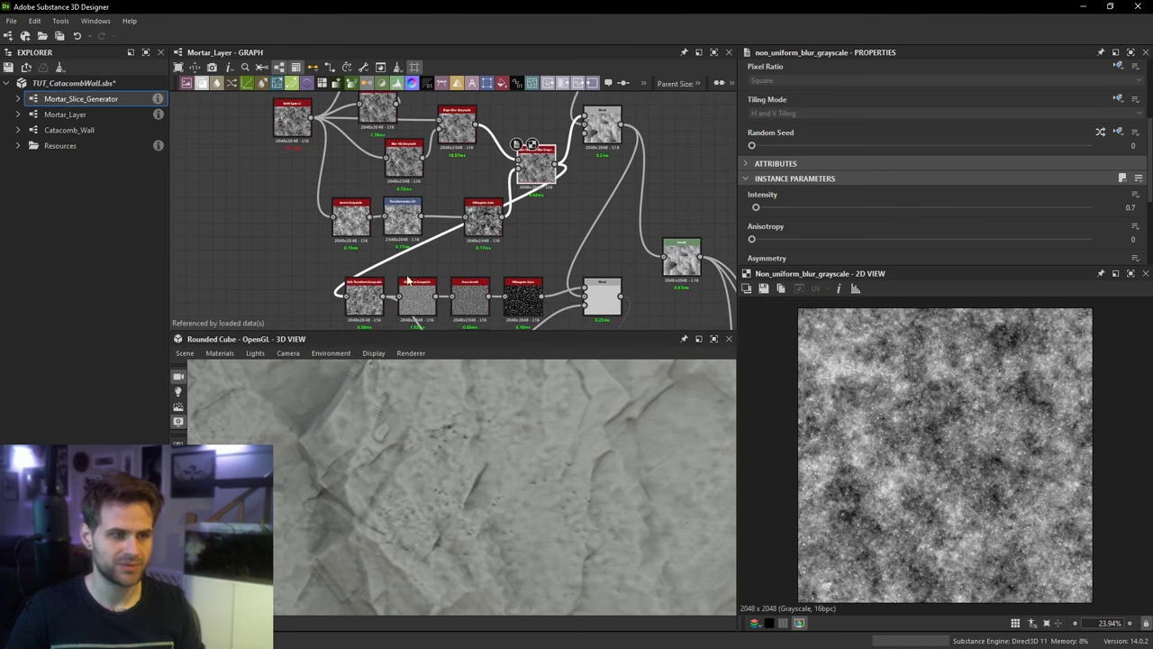
pyautogui.doubleClick(416, 290)
pyautogui.moveTo(416, 290); pyautogui.dragTo(394, 235, button='middle')
pyautogui.scroll(10, 963, 416)
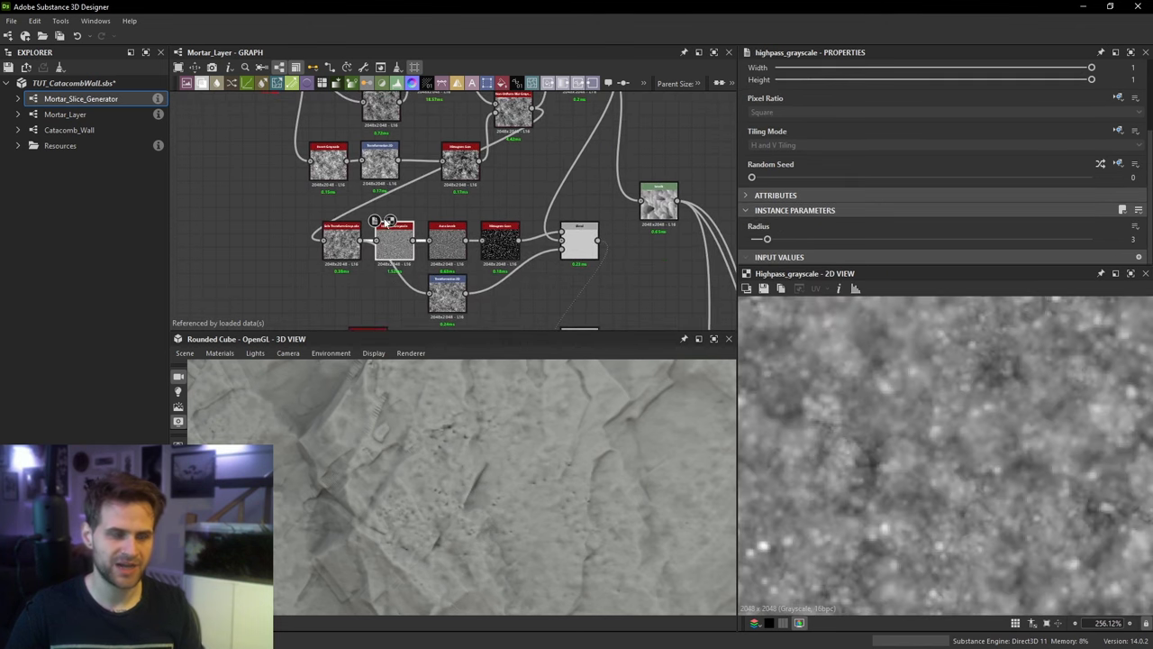
# Step: Preview the Subtract Blend, connect it to the output Levels node, and inspect the surface in 3D
pyautogui.doubleClick(579, 241)
pyautogui.moveTo(642, 249); pyautogui.dragTo(602, 271, button='middle')
pyautogui.scroll(1, 602, 271)
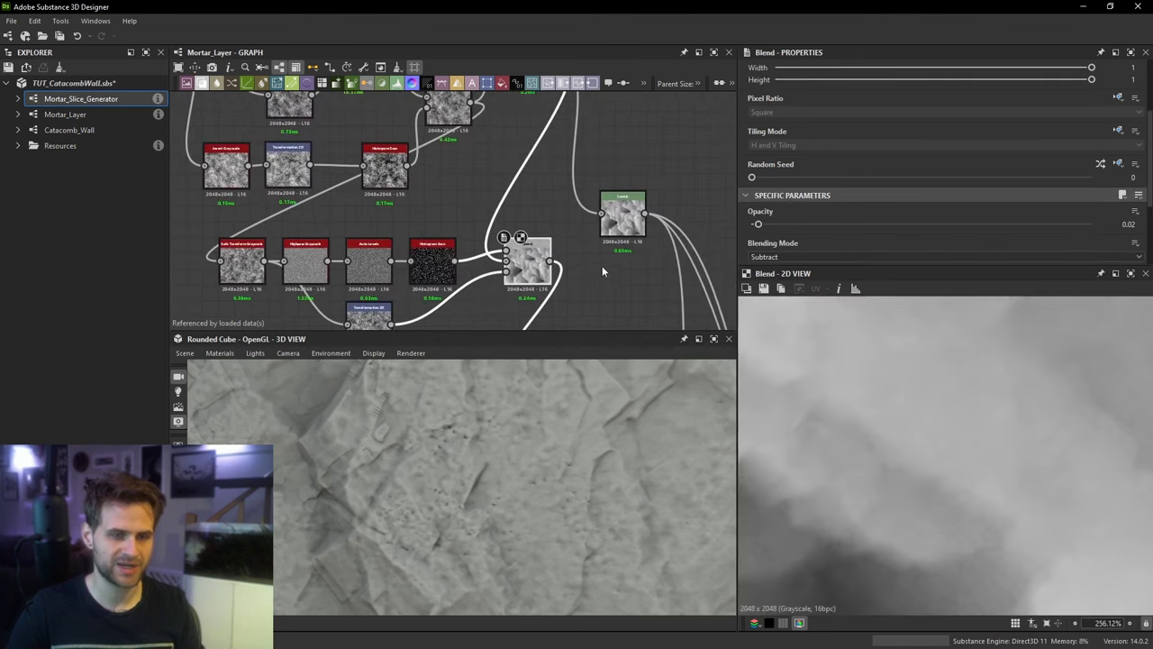
pyautogui.moveTo(621, 218); pyautogui.dragTo(623, 265)
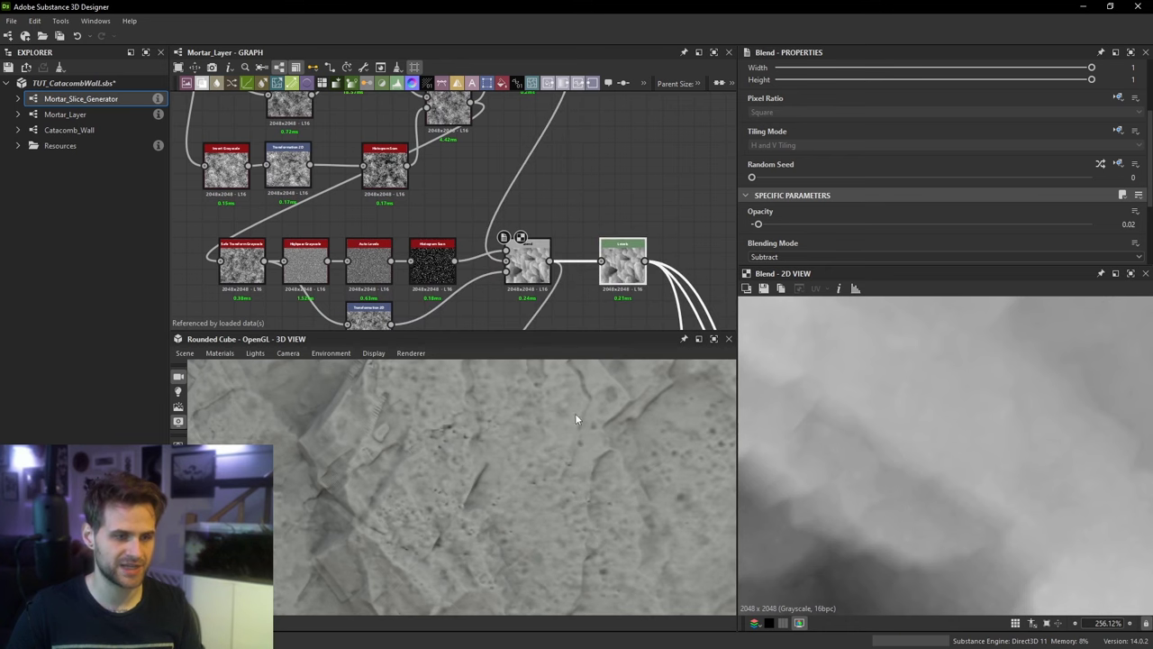
pyautogui.moveTo(706, 454); pyautogui.dragTo(605, 459, button='middle')
pyautogui.moveTo(367, 274); pyautogui.dragTo(445, 266, button='middle')
# Step: Inspect the Histogram Scan and preview the Highpass Grayscale that starts its chain
pyautogui.doubleClick(507, 250)
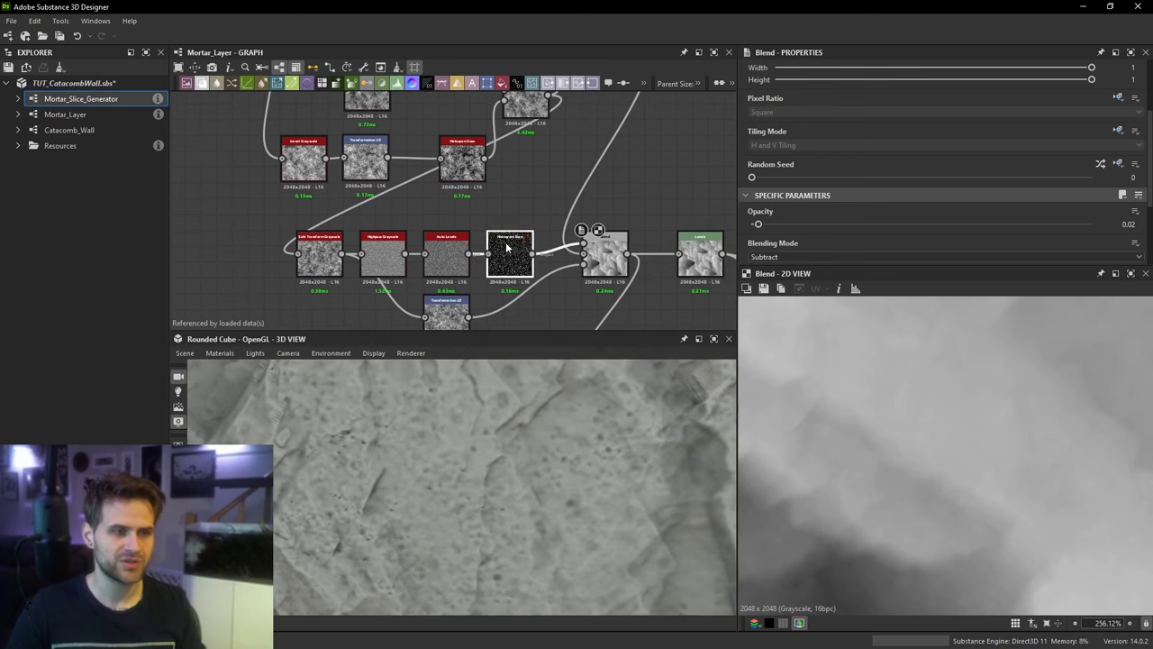
pyautogui.scroll(2, 430, 265)
pyautogui.click(378, 264)
pyautogui.doubleClick(378, 264)
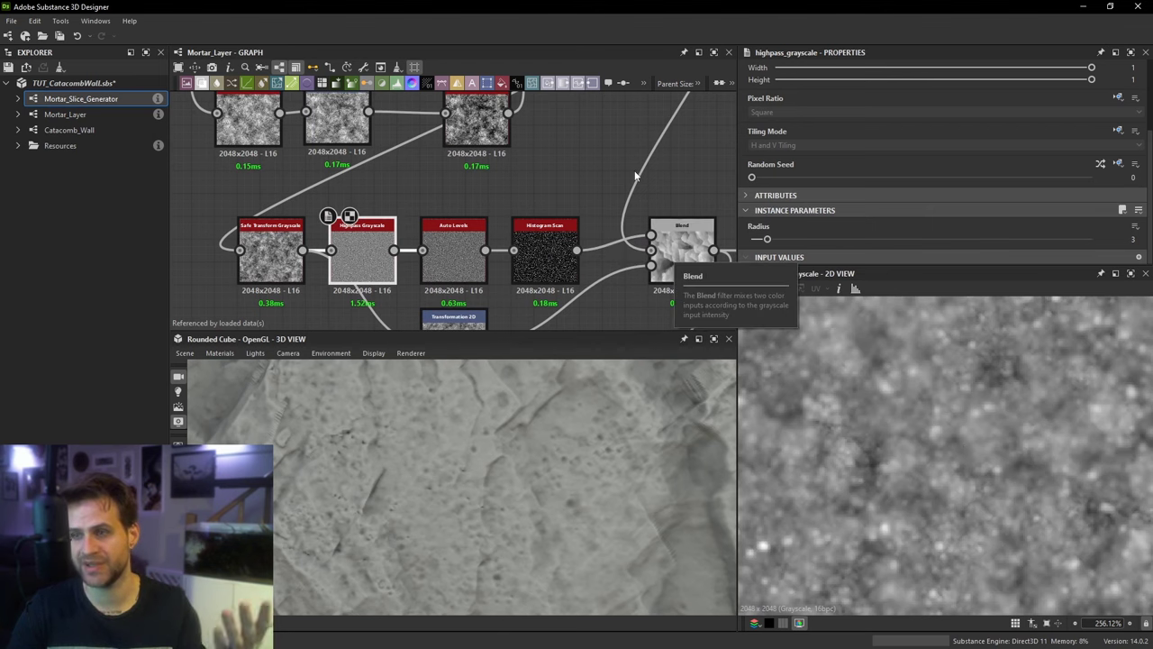
# Step: Add a Clouds 2 node in an empty area of the graph and examine its noise in 2D
pyautogui.moveTo(694, 147); pyautogui.dragTo(589, 193, button='middle')
pyautogui.press('space')
pyautogui.write('clouds')
pyautogui.press('Down')
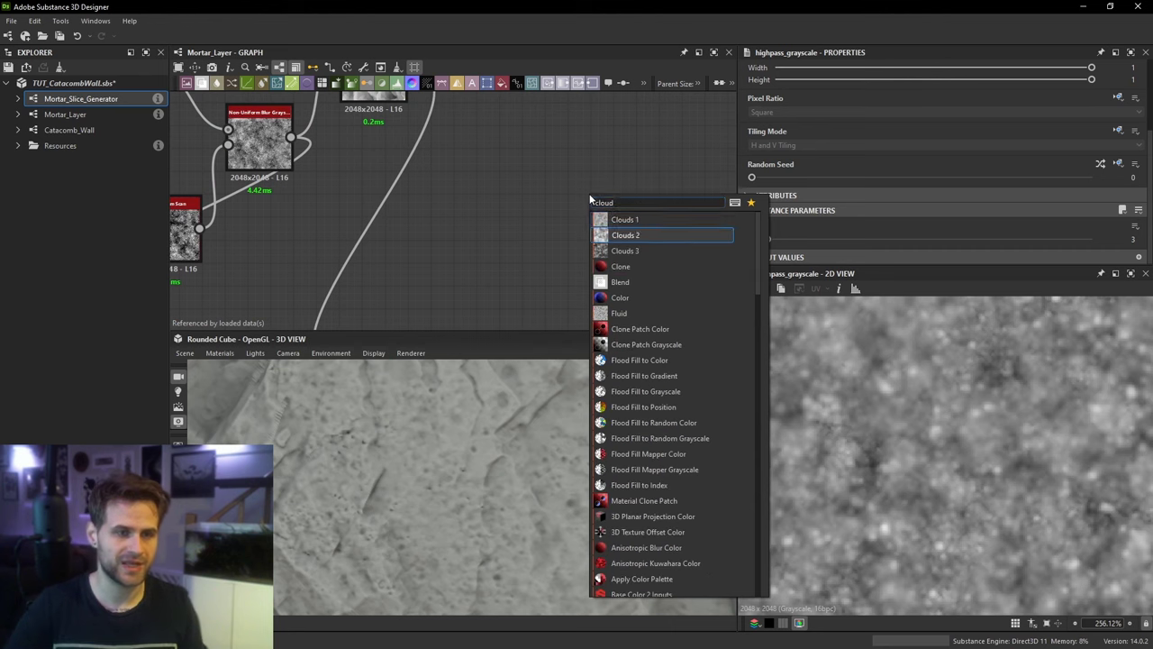
pyautogui.press('Return')
pyautogui.scroll(-5, 963, 406)
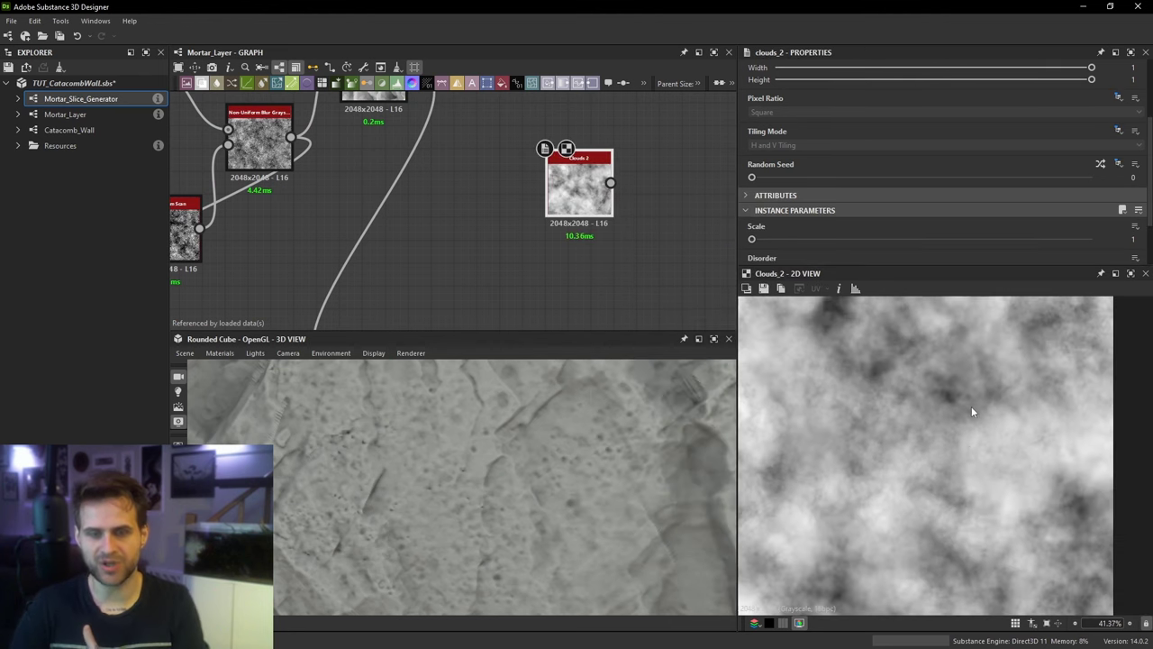
pyautogui.moveTo(996, 416); pyautogui.dragTo(990, 422, button='middle')
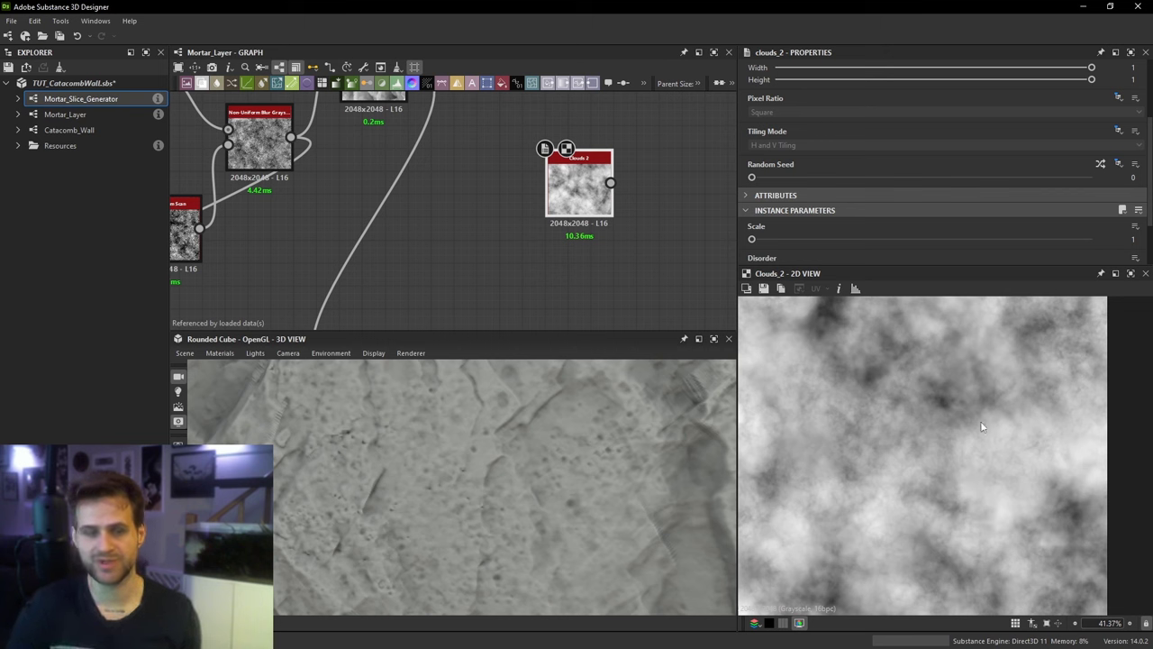
pyautogui.moveTo(1046, 444); pyautogui.dragTo(1050, 450, button='middle')
pyautogui.moveTo(900, 402); pyautogui.dragTo(997, 456, button='middle')
pyautogui.moveTo(910, 487); pyautogui.dragTo(954, 399, button='middle')
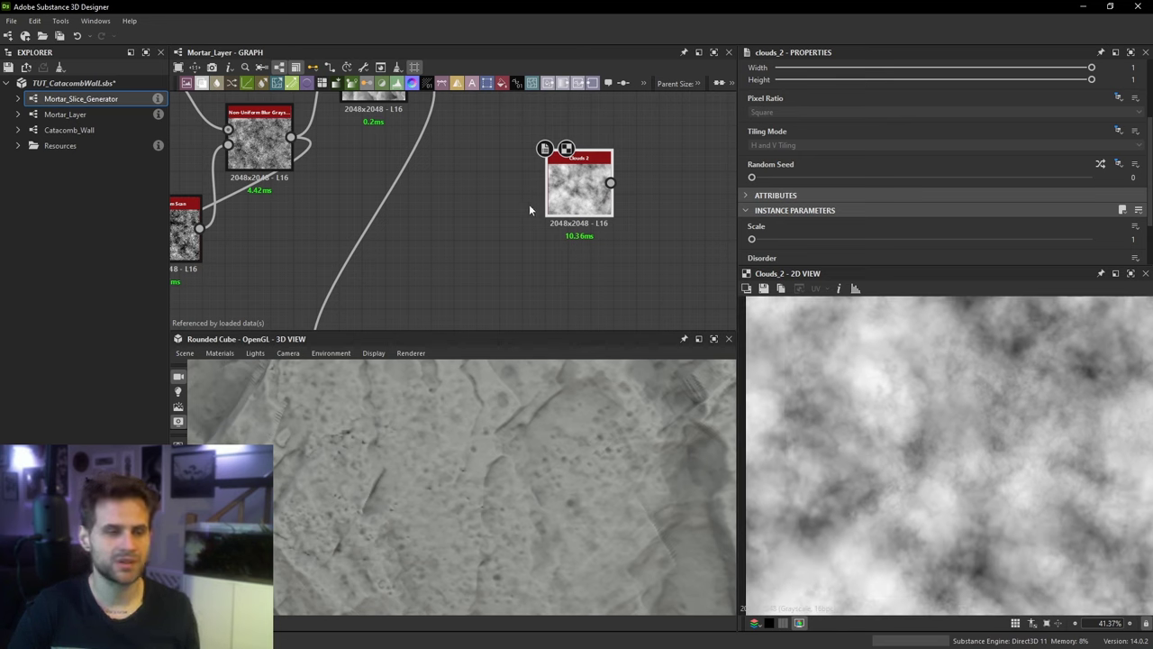
# Step: Reposition the Clouds 2 node and append a Highpass Grayscale to its output
pyautogui.moveTo(598, 160); pyautogui.dragTo(530, 230)
pyautogui.press('space')
pyautogui.write('high')
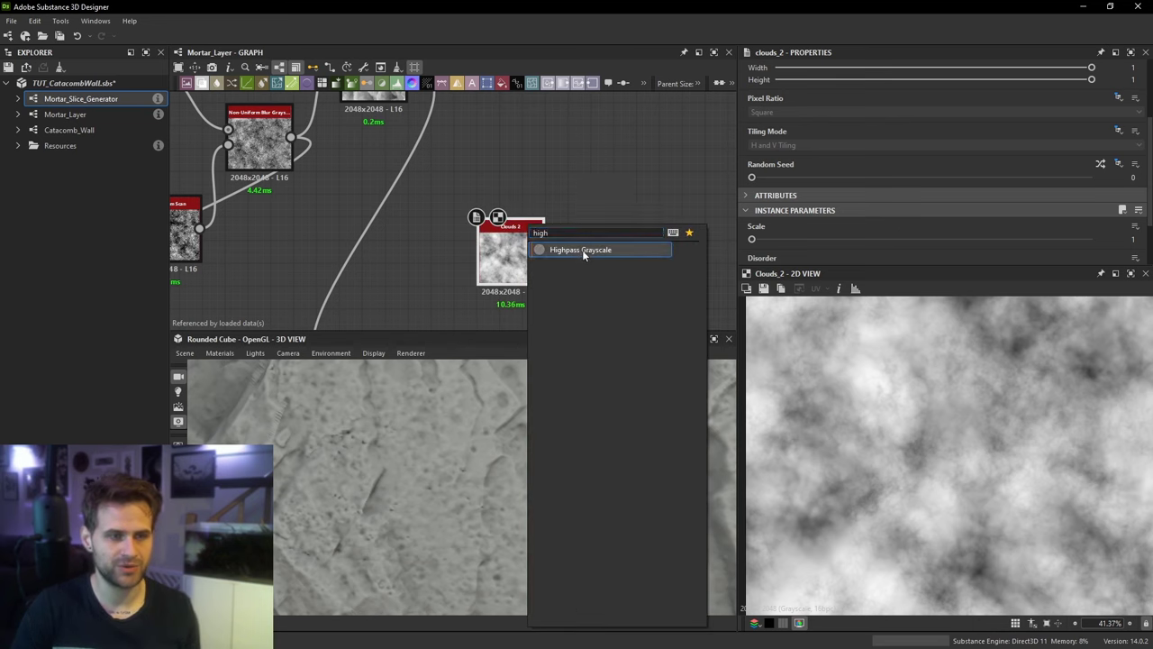
pyautogui.click(582, 250)
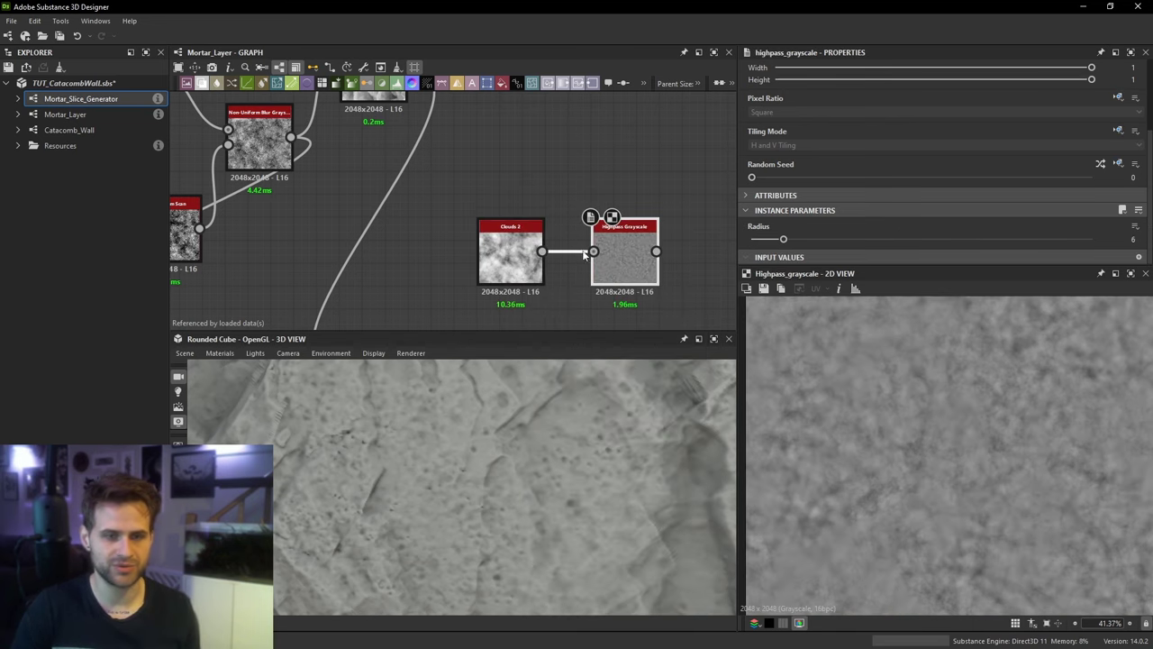
pyautogui.scroll(-1, 962, 371)
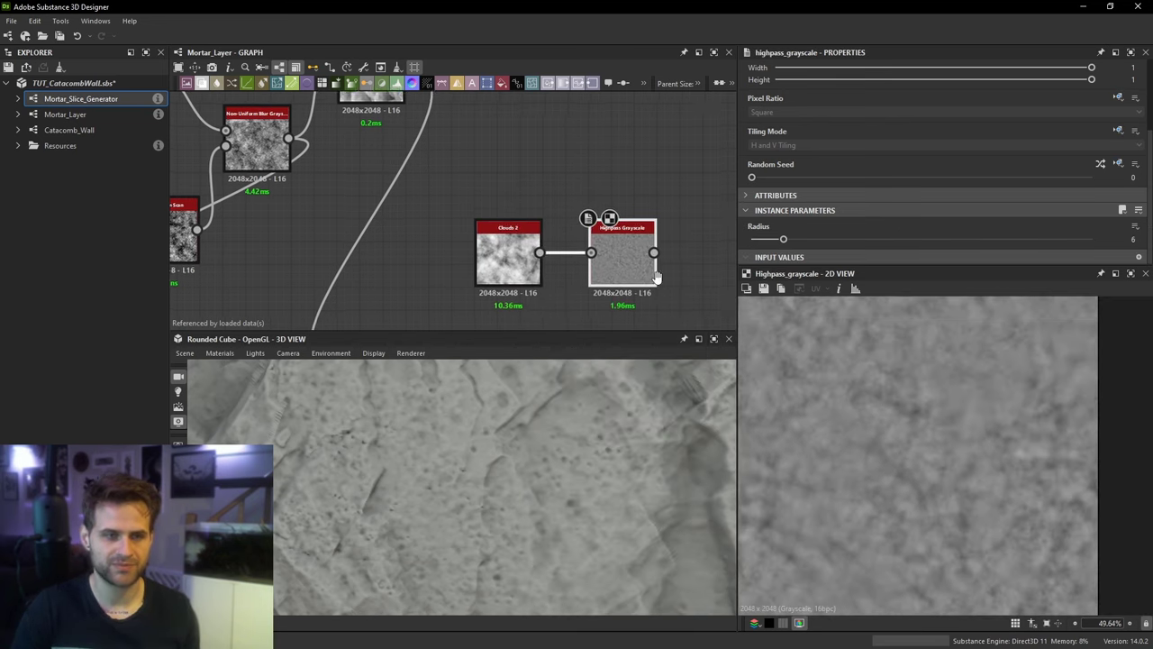
# Step: Add an Auto Levels node and feed it from the Highpass Grayscale beside Clouds 2
pyautogui.moveTo(732, 254); pyautogui.dragTo(616, 253, button='middle')
pyautogui.press('space')
pyautogui.press('Escape')
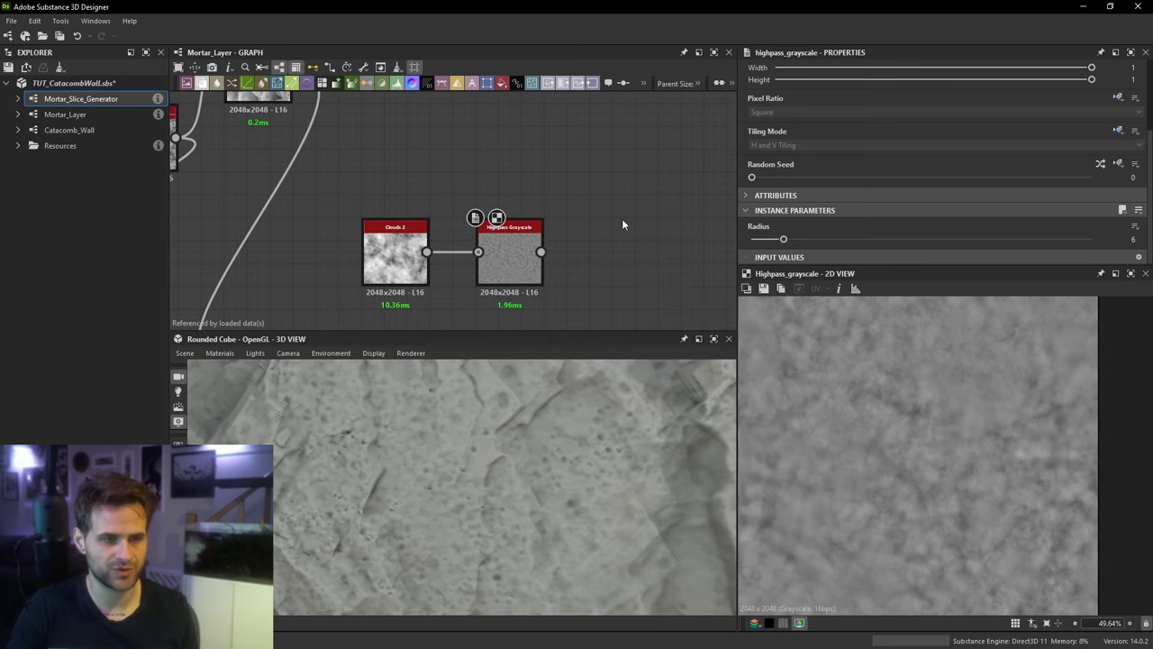
pyautogui.press('space')
pyautogui.write('aut')
pyautogui.click(662, 276)
pyautogui.moveTo(541, 251); pyautogui.dragTo(655, 235)
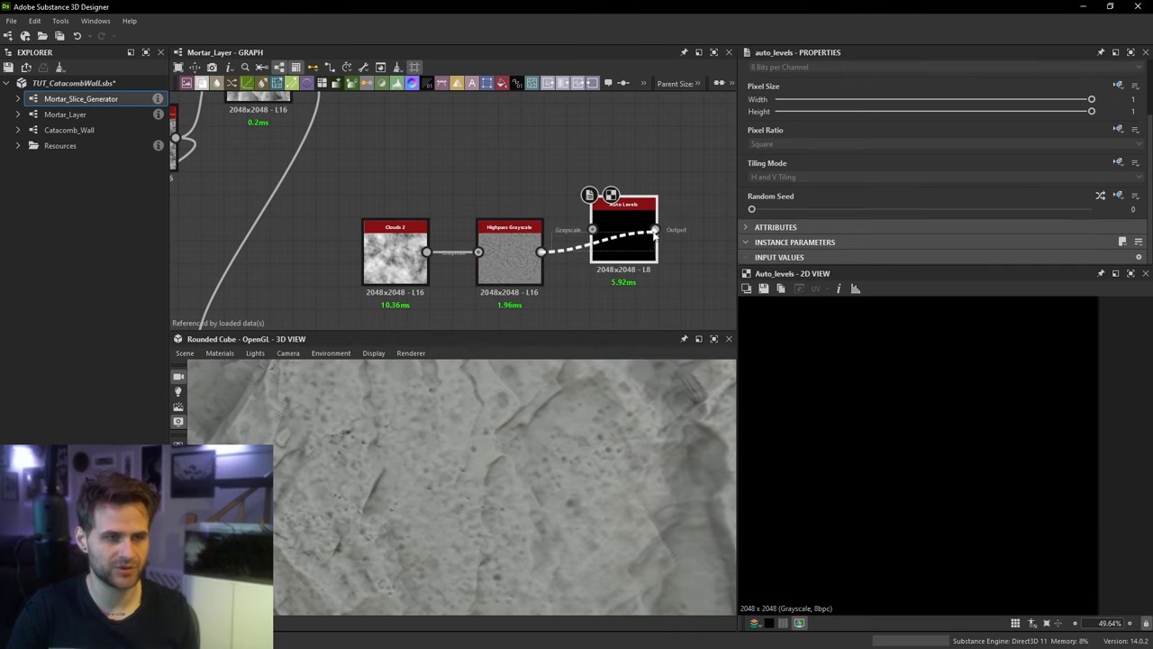
pyautogui.moveTo(540, 251); pyautogui.dragTo(614, 256)
pyautogui.moveTo(337, 197); pyautogui.dragTo(712, 249)
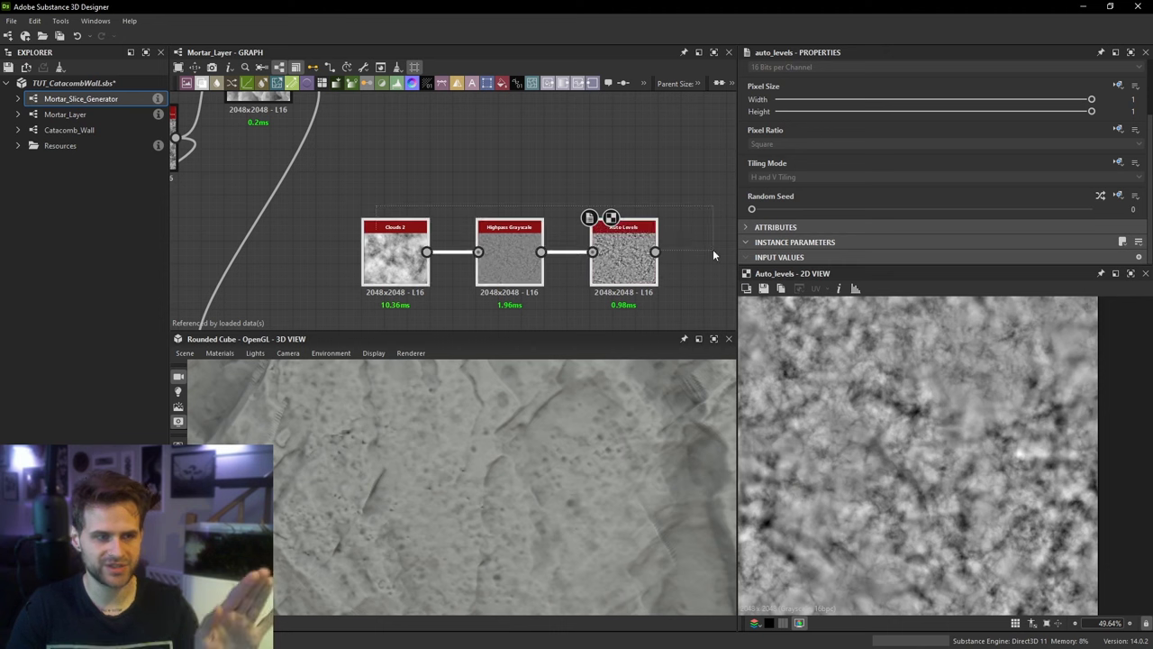
pyautogui.moveTo(387, 255)
pyautogui.mouseDown()
pyautogui.moveTo(387, 202)
pyautogui.moveTo(409, 212)
pyautogui.moveTo(409, 232)
pyautogui.moveTo(385, 256)
pyautogui.mouseUp()
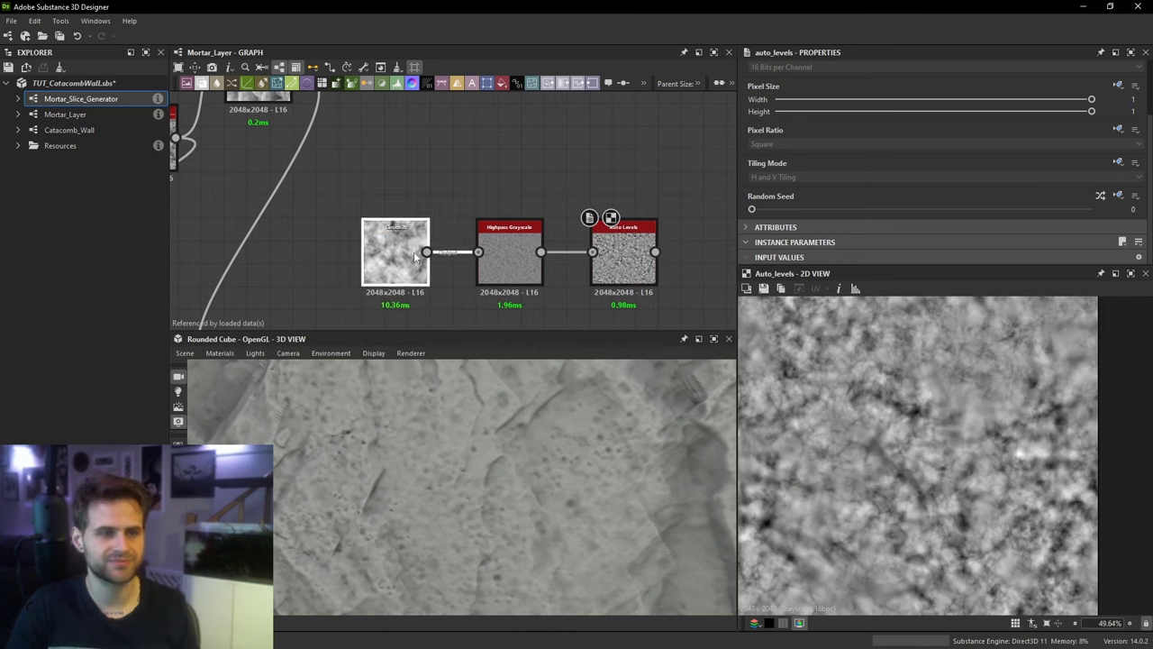
# Step: Set the test Highpass Grayscale's radius to 3.27 and compare its output with the Auto Levels result
pyautogui.click(616, 252)
pyautogui.click(509, 257)
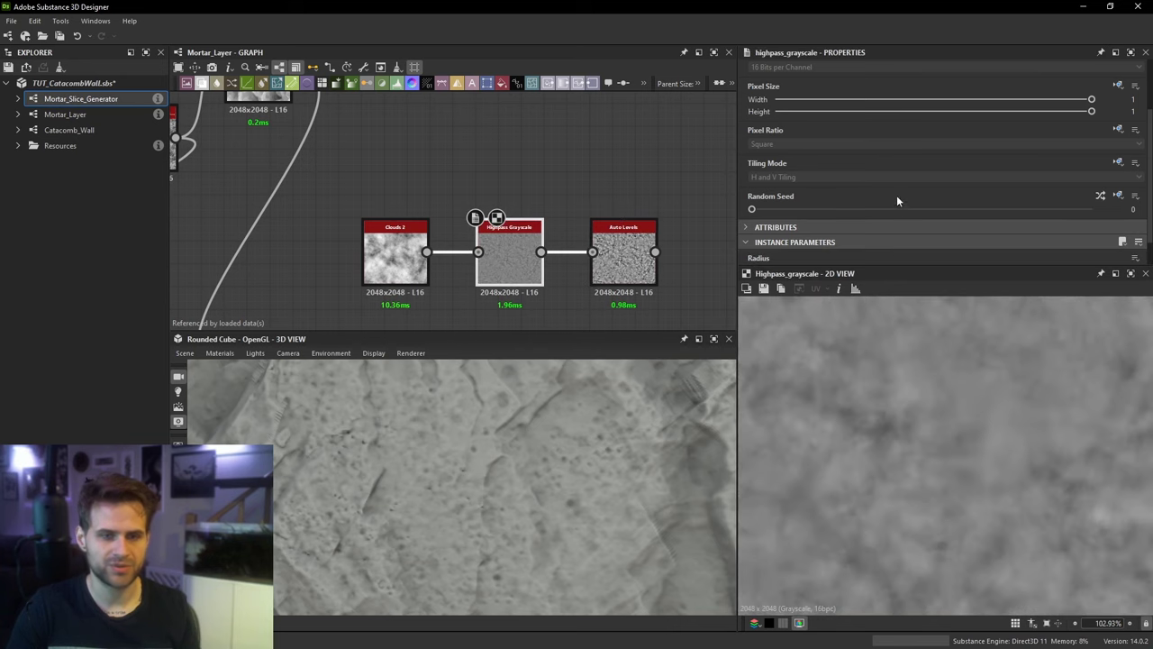
pyautogui.scroll(-1, 856, 239)
pyautogui.scroll(-2, 913, 343)
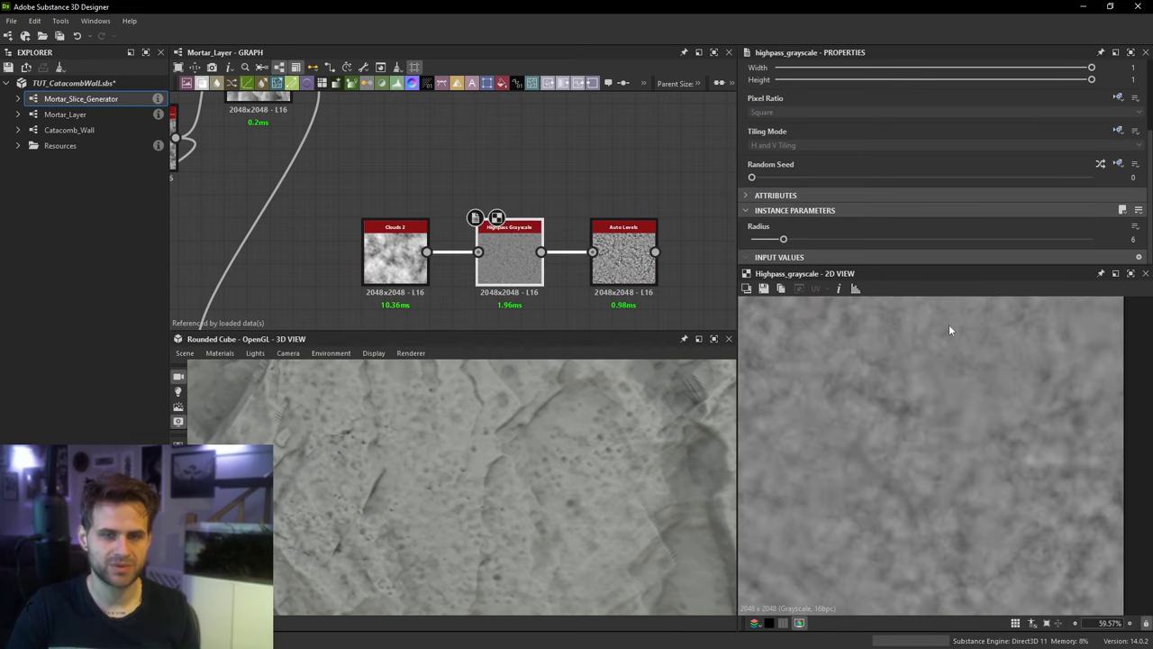
pyautogui.moveTo(783, 239); pyautogui.dragTo(767, 238)
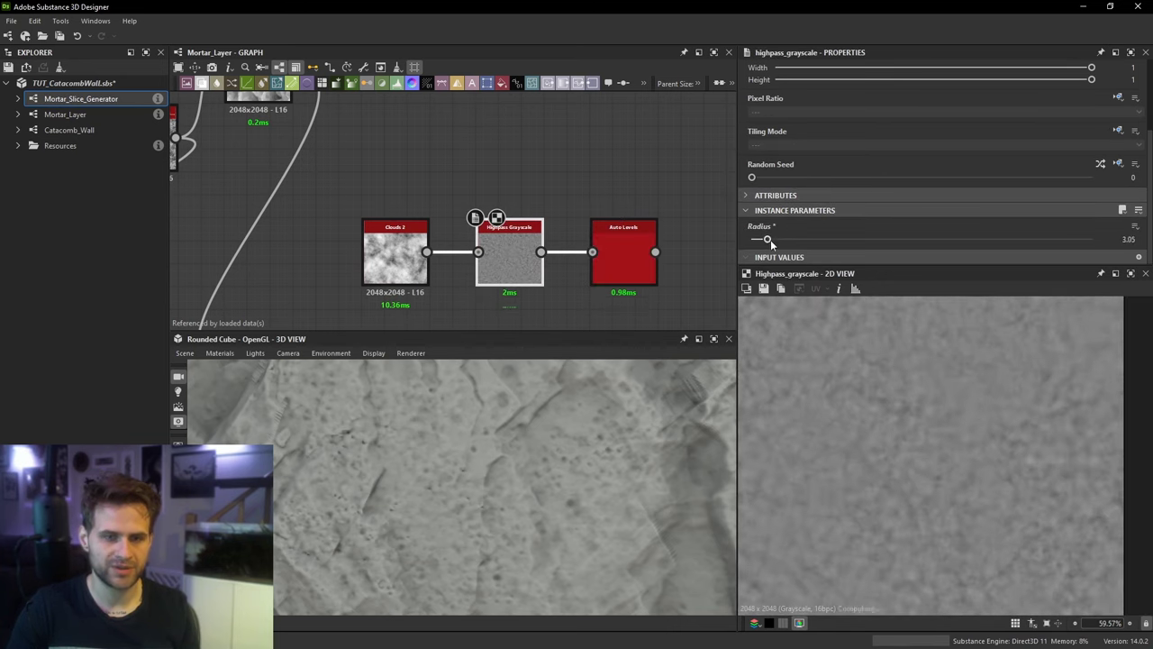
pyautogui.scroll(1, 996, 384)
pyautogui.scroll(3, 996, 383)
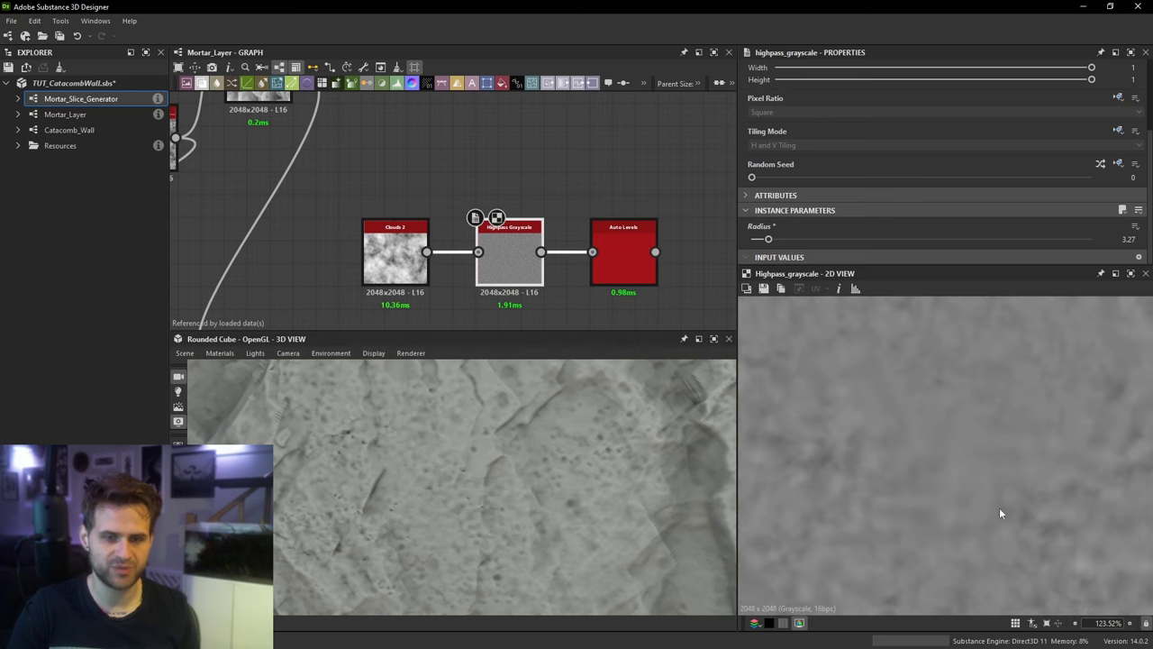
pyautogui.doubleClick(624, 257)
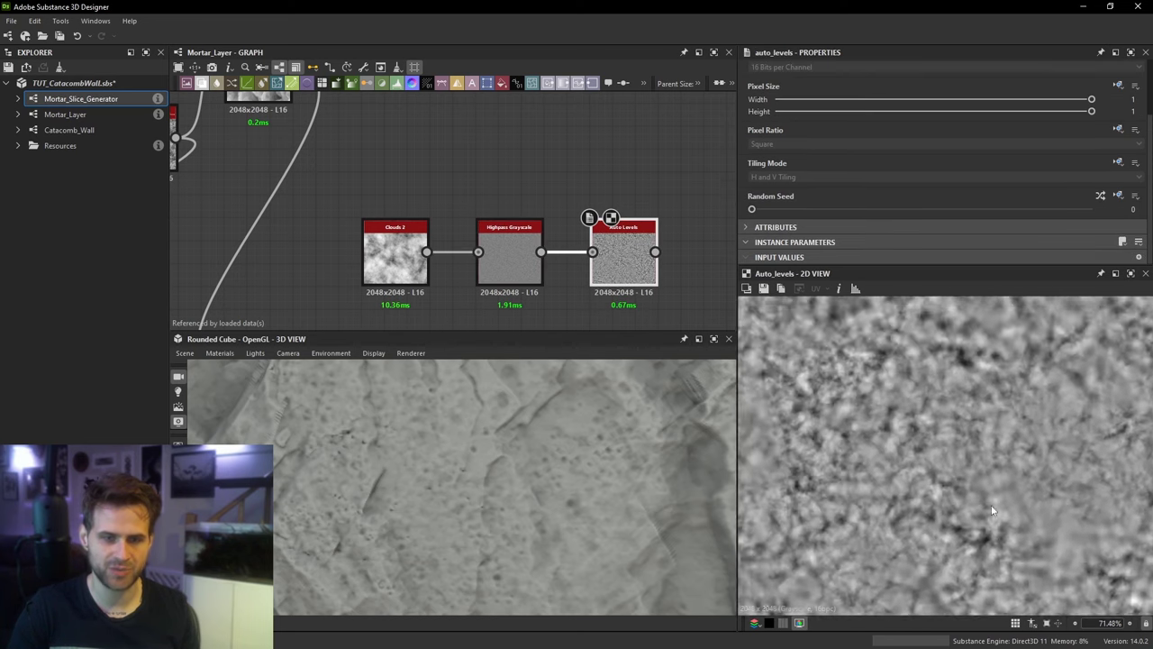
pyautogui.scroll(3, 992, 511)
# Step: Try the test Highpass Grayscale's radius at 64 and 0.23 while examining the Auto Levels result
pyautogui.click(537, 273)
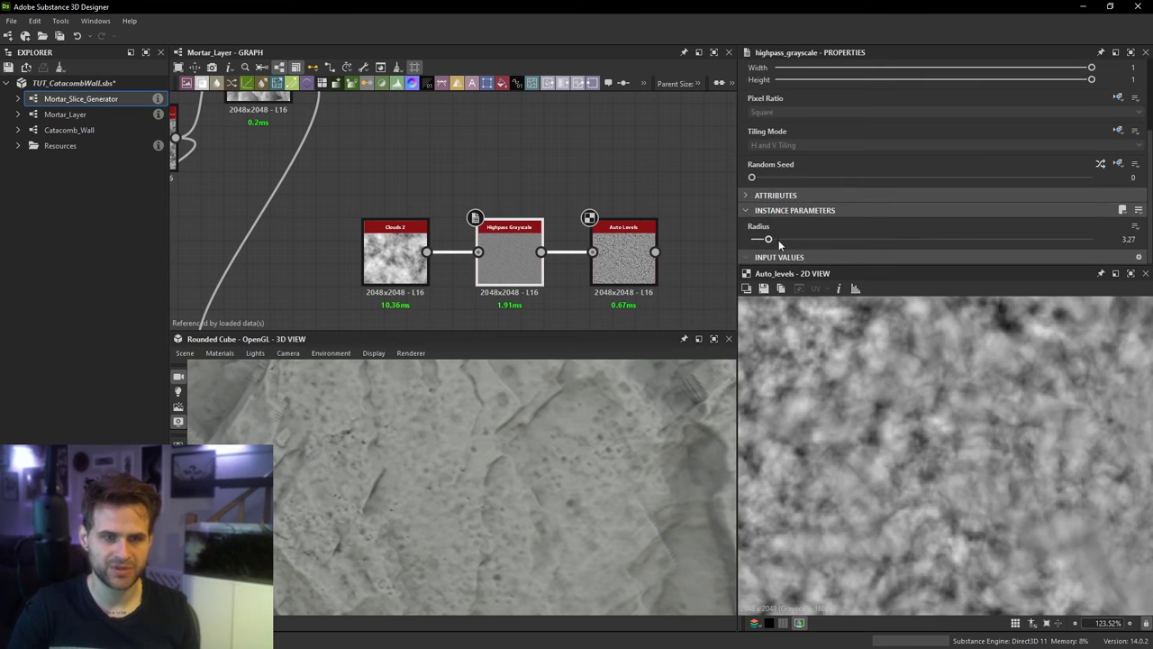
pyautogui.moveTo(779, 240); pyautogui.dragTo(1091, 240)
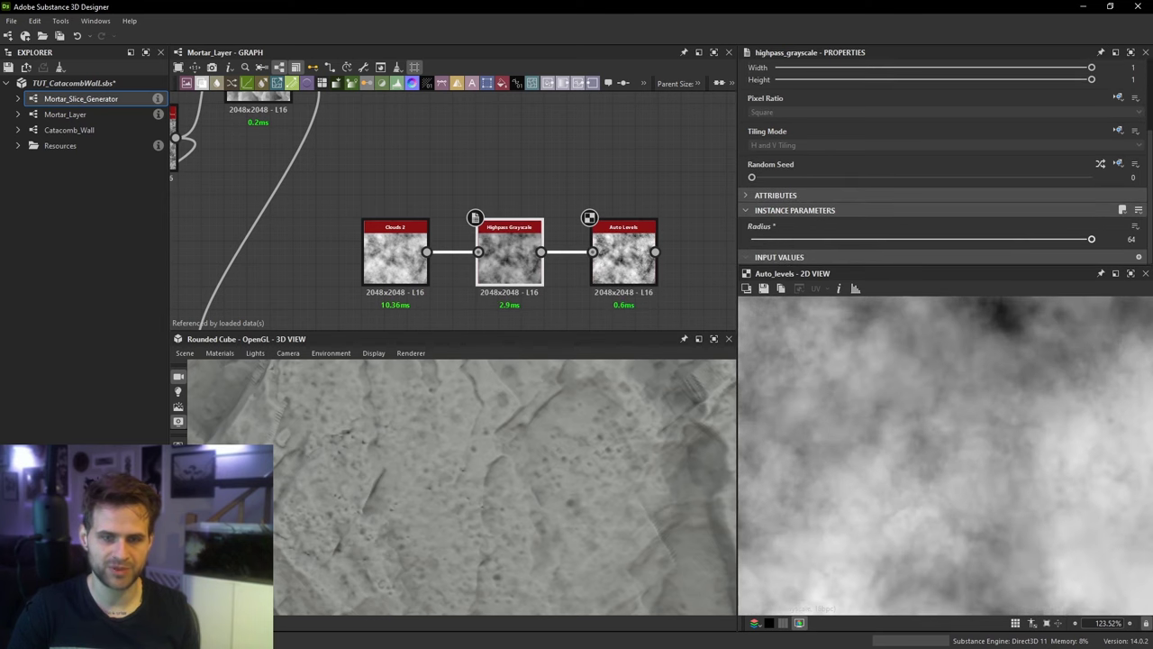
pyautogui.scroll(-5, 1055, 422)
pyautogui.scroll(4, 1032, 401)
pyautogui.moveTo(1044, 386); pyautogui.dragTo(1032, 435, button='middle')
pyautogui.scroll(-1, 1027, 400)
pyautogui.moveTo(958, 339); pyautogui.dragTo(928, 414, button='middle')
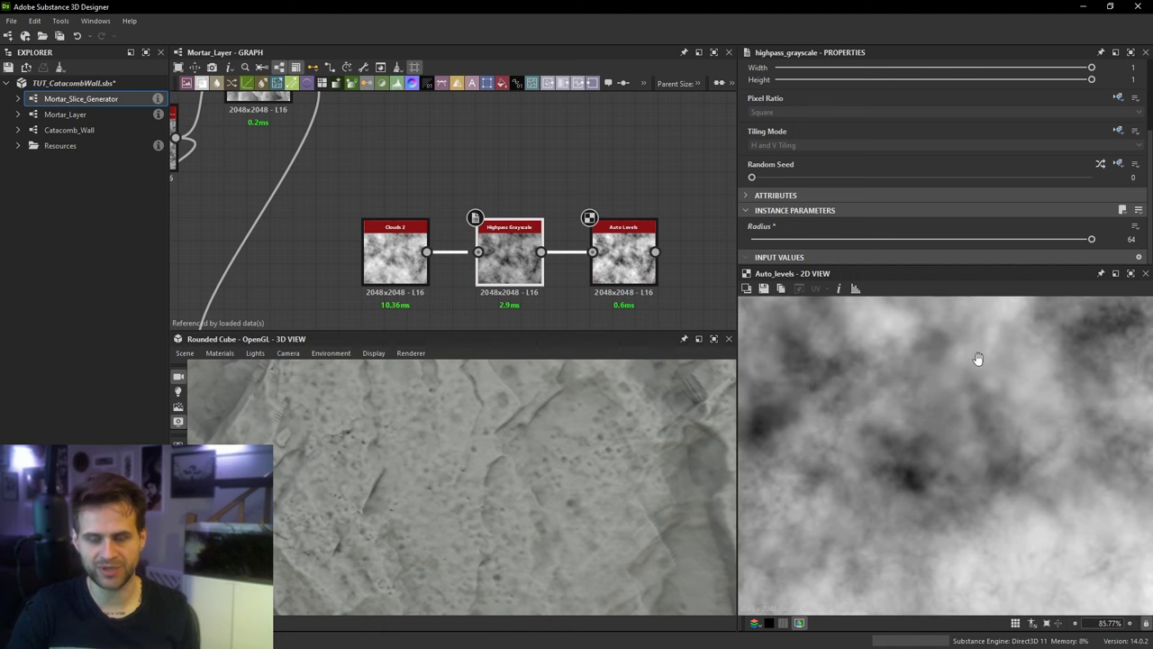
pyautogui.moveTo(1052, 237); pyautogui.dragTo(754, 256)
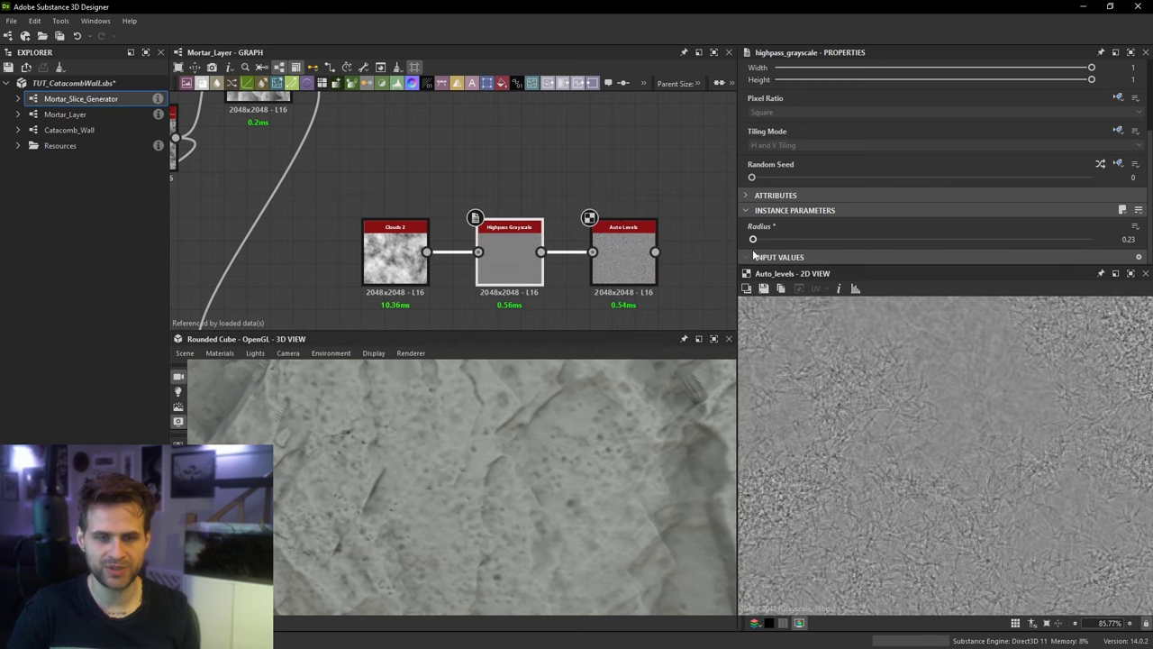
pyautogui.click(633, 262)
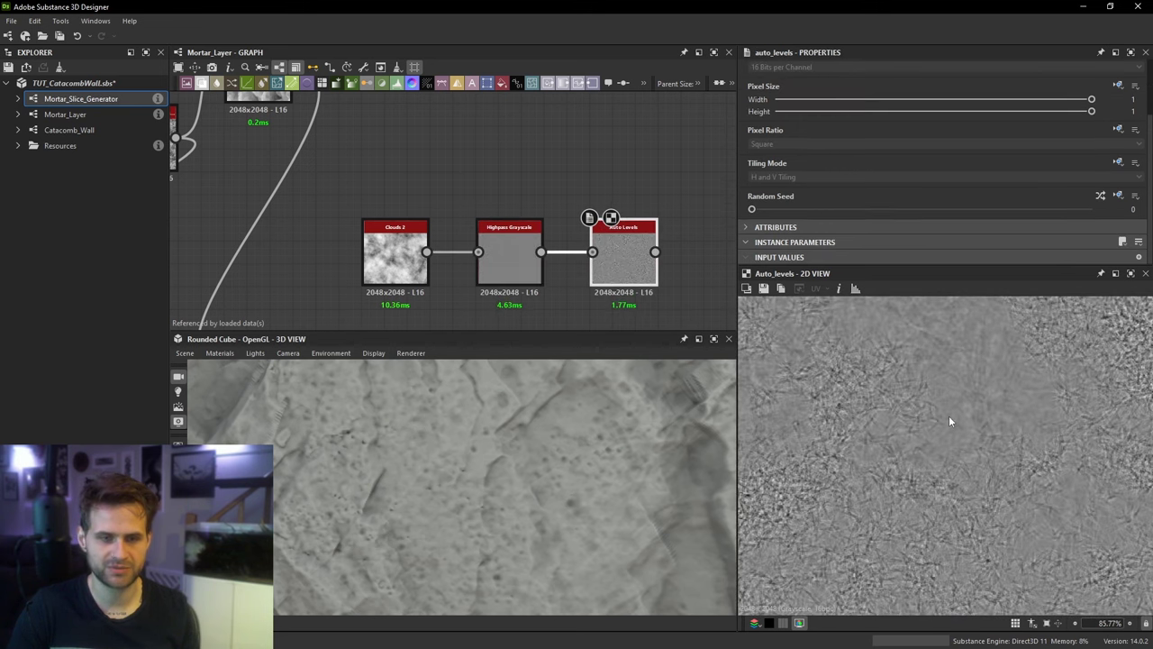
# Step: Delete the Clouds 2, Highpass Grayscale and Auto Levels test nodes
pyautogui.scroll(-1, 496, 206)
pyautogui.moveTo(434, 195); pyautogui.dragTo(532, 233)
pyautogui.press('Delete')
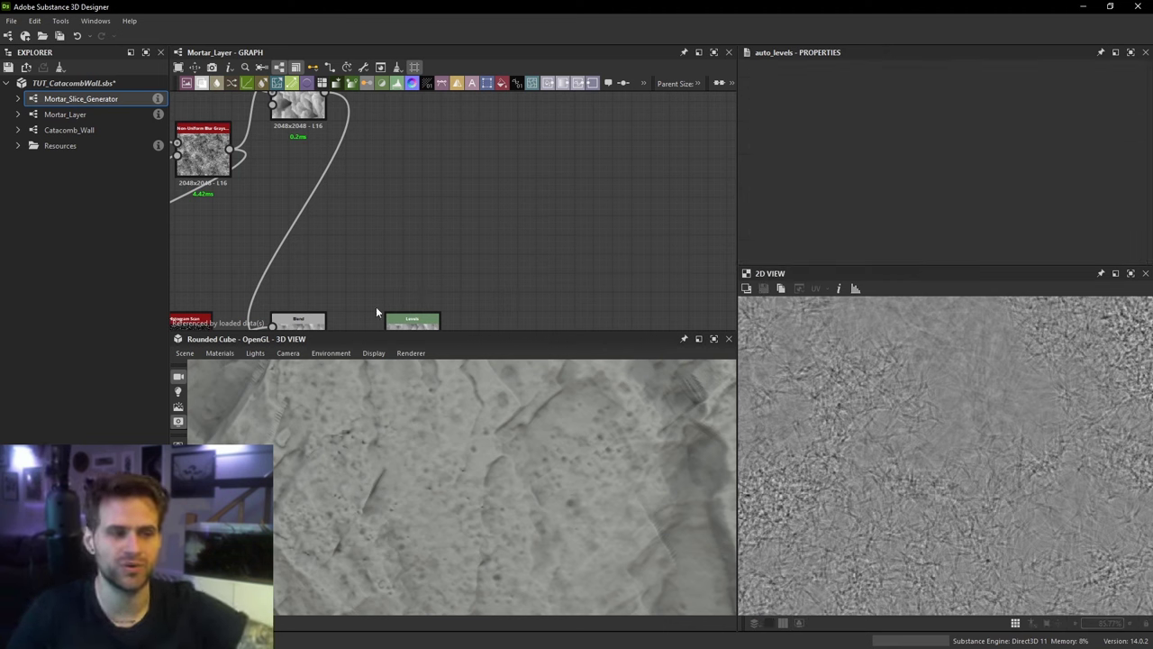
# Step: Preview the output Levels node and the next Blend below the Subtract Blend
pyautogui.moveTo(494, 258); pyautogui.dragTo(607, 117, button='middle')
pyautogui.doubleClick(530, 216)
pyautogui.scroll(-2, 531, 217)
pyautogui.scroll(-1, 530, 218)
pyautogui.moveTo(531, 217); pyautogui.dragTo(559, 161, button='middle')
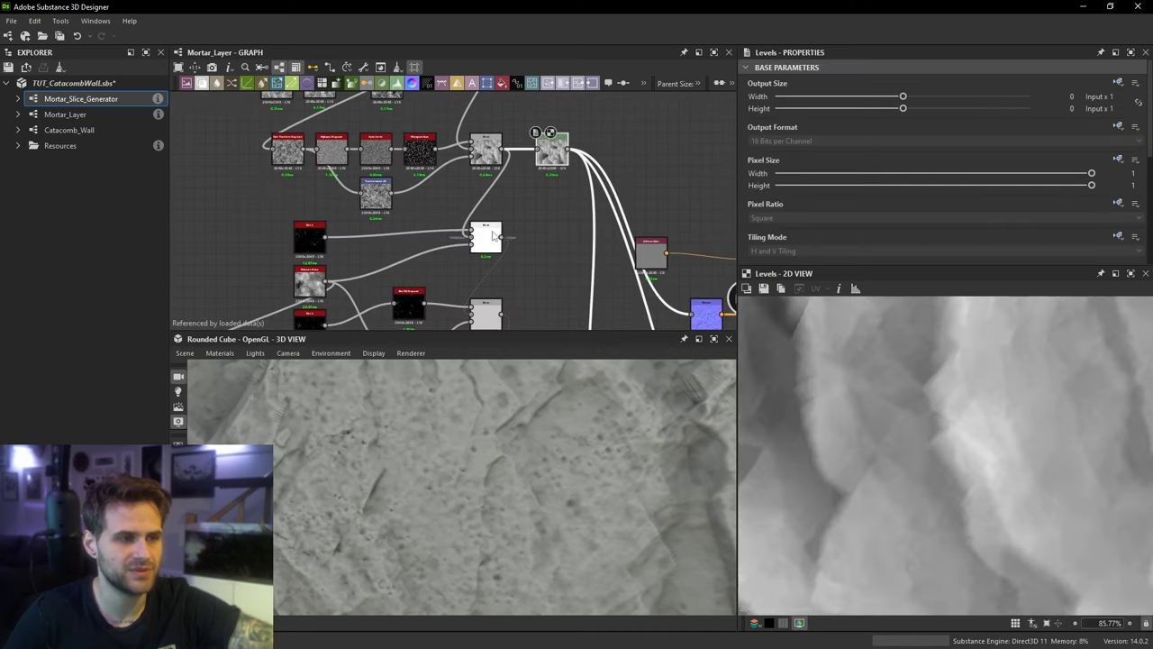
pyautogui.doubleClick(490, 238)
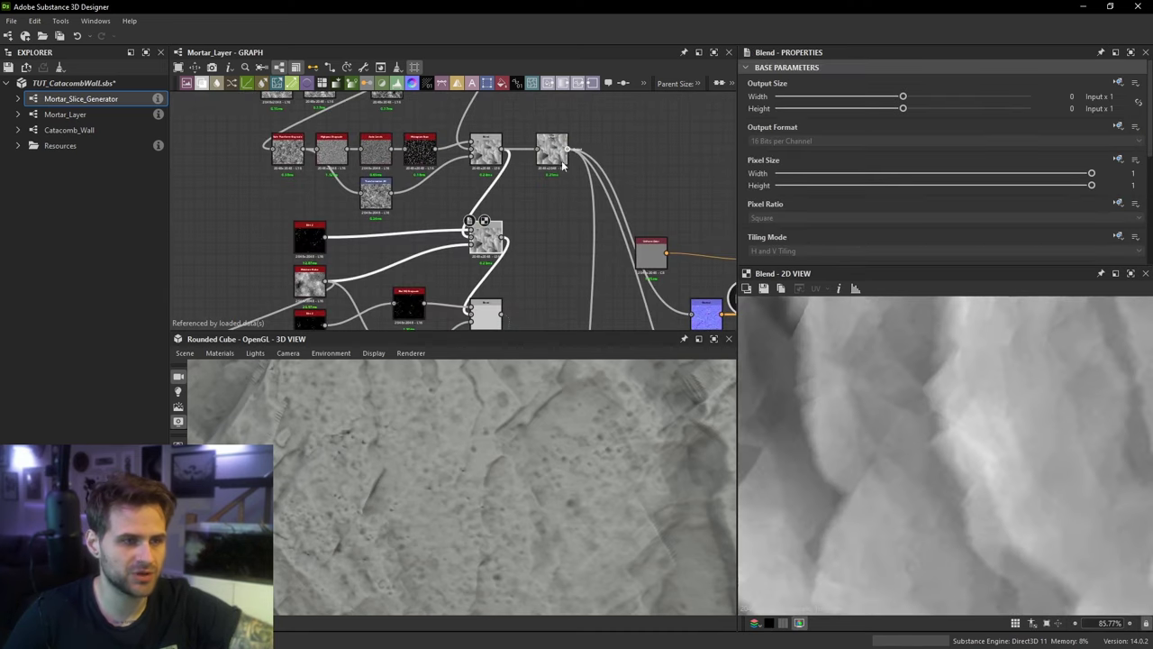
# Step: Place the output Levels beside the Blend below the Subtract Blend and examine that stage on the rounded cube
pyautogui.moveTo(554, 160); pyautogui.dragTo(537, 237)
pyautogui.click(557, 231)
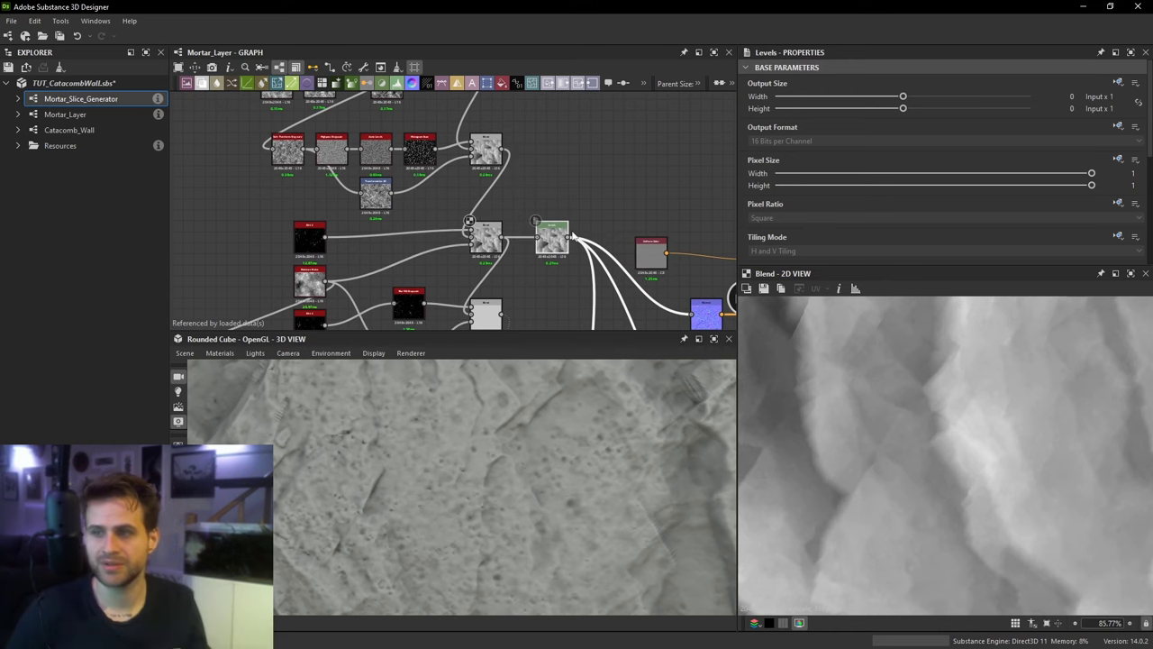
pyautogui.scroll(-5, 638, 464)
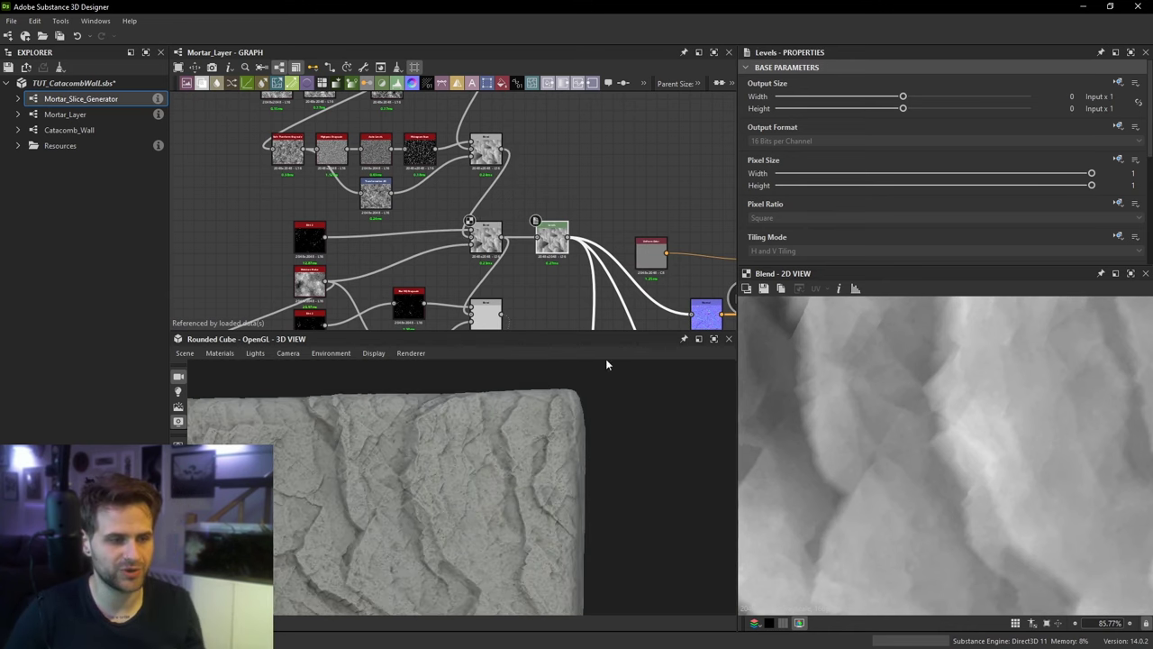
# Step: Feed the output Levels from the Blend that combines Blur HQ Grayscale and Transformation 2D, and move the Levels down beside it
pyautogui.moveTo(562, 269); pyautogui.dragTo(591, 169, button='middle')
pyautogui.click(521, 218)
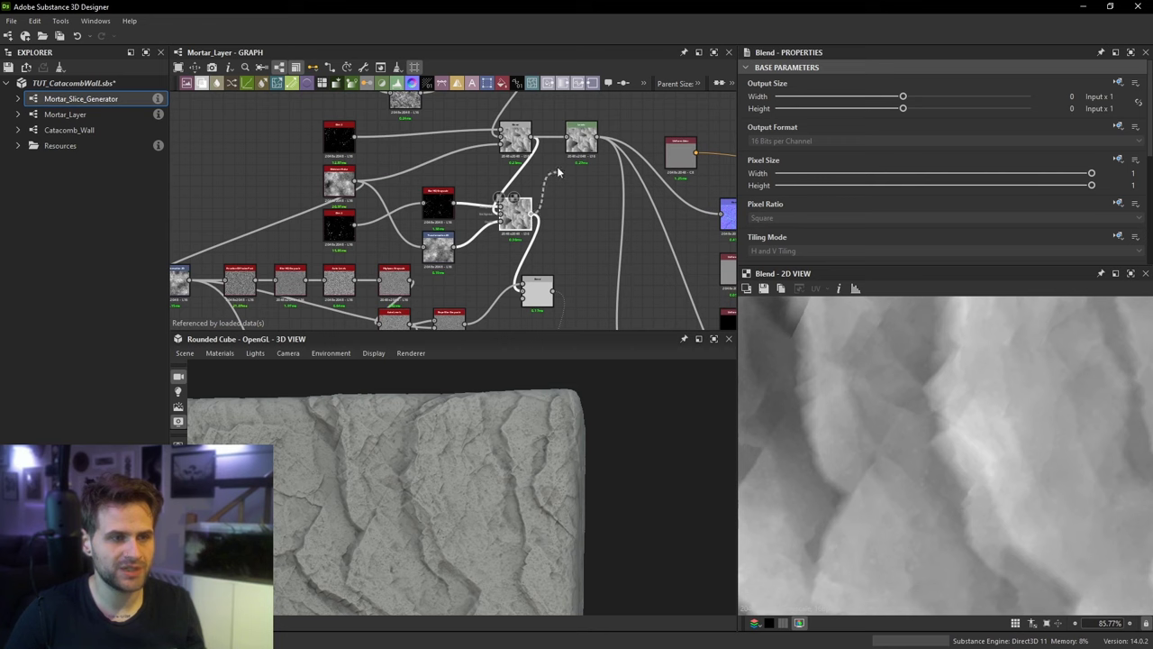
pyautogui.moveTo(558, 172); pyautogui.dragTo(568, 137)
pyautogui.moveTo(578, 141); pyautogui.dragTo(599, 240)
# Step: Preview the Blend fed by the Slope Blur Grayscale and the Highpass Grayscale node of its noise branch
pyautogui.scroll(2, 541, 250)
pyautogui.moveTo(535, 308); pyautogui.dragTo(543, 233, button='middle')
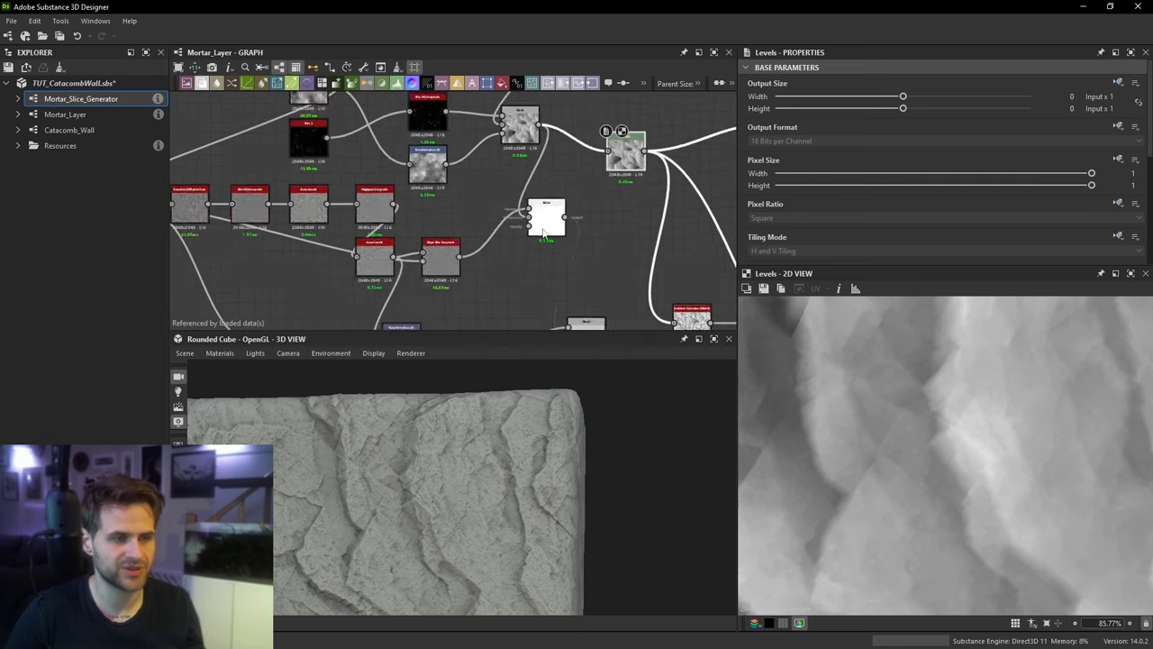
pyautogui.scroll(1, 543, 233)
pyautogui.doubleClick(544, 232)
pyautogui.moveTo(418, 250); pyautogui.dragTo(518, 260, button='middle')
pyautogui.doubleClick(450, 206)
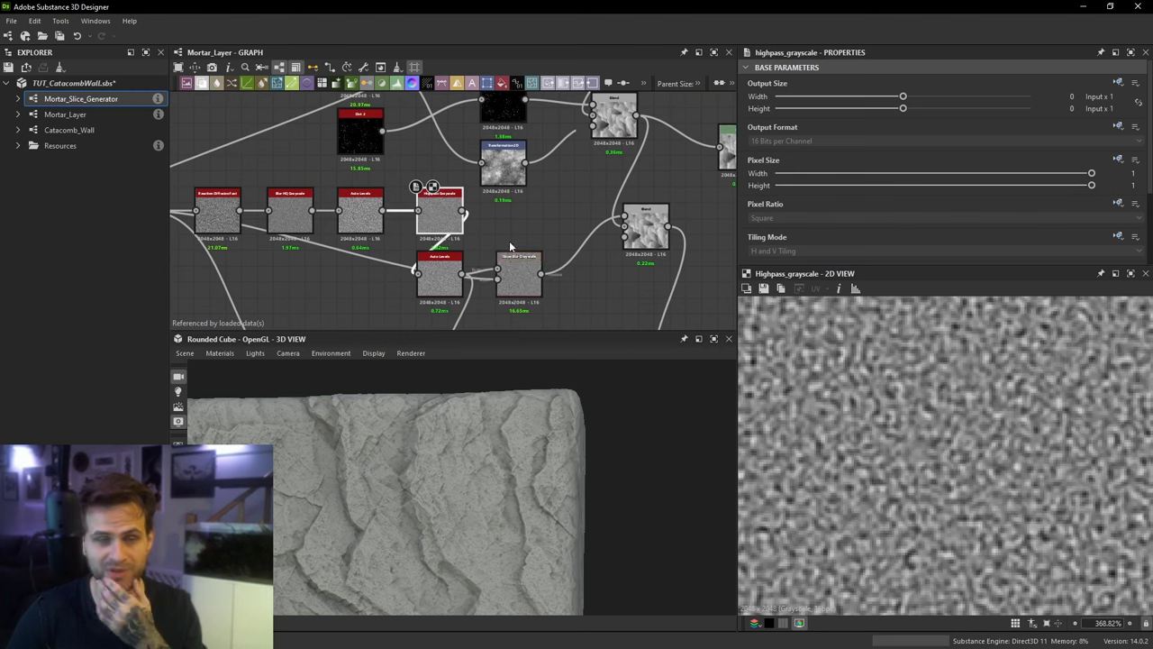
# Step: Drive the output Levels from the Blend after the Slope Blur Grayscale and examine the surface detail up close in 3D
pyautogui.moveTo(646, 217); pyautogui.dragTo(596, 241, button='middle')
pyautogui.moveTo(662, 171); pyautogui.dragTo(690, 205)
pyautogui.doubleClick(689, 174)
pyautogui.scroll(8, 550, 479)
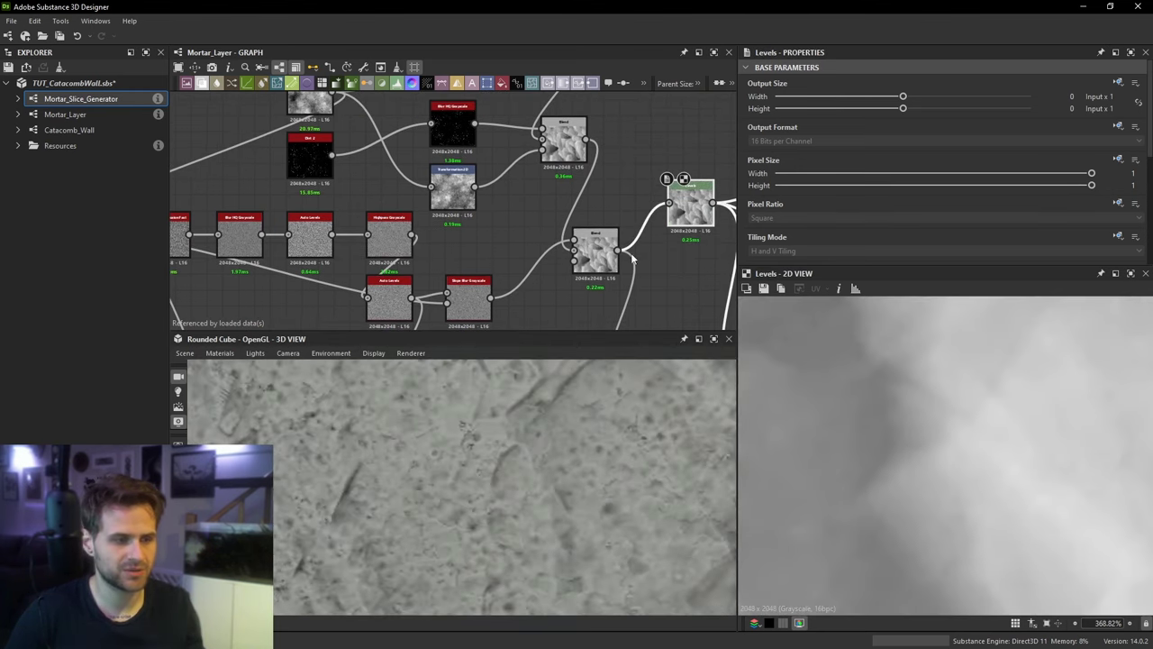
# Step: Feed the output Levels from the last Blend in the chain and preview the complete mortar relief in 3D
pyautogui.scroll(-2, 631, 259)
pyautogui.moveTo(632, 260); pyautogui.dragTo(567, 207, button='middle')
pyautogui.moveTo(609, 169); pyautogui.dragTo(613, 202)
pyautogui.moveTo(591, 225); pyautogui.dragTo(591, 180, button='middle')
pyautogui.scroll(-2, 590, 180)
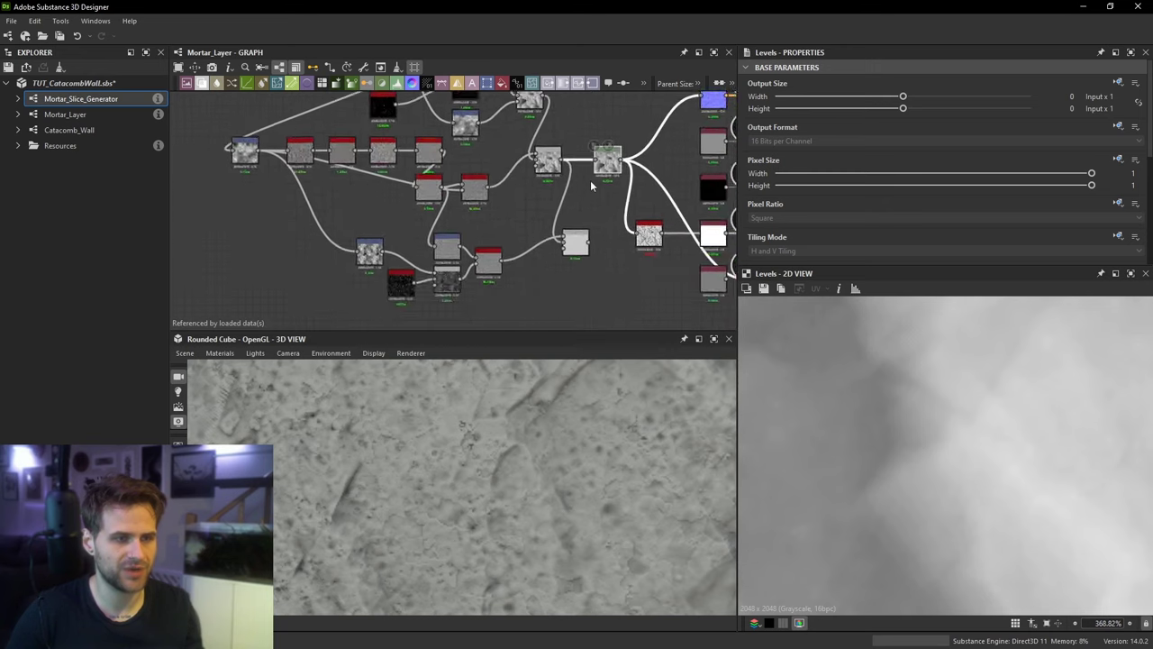
pyautogui.scroll(2, 585, 237)
pyautogui.doubleClick(584, 238)
pyautogui.moveTo(591, 232); pyautogui.dragTo(619, 137)
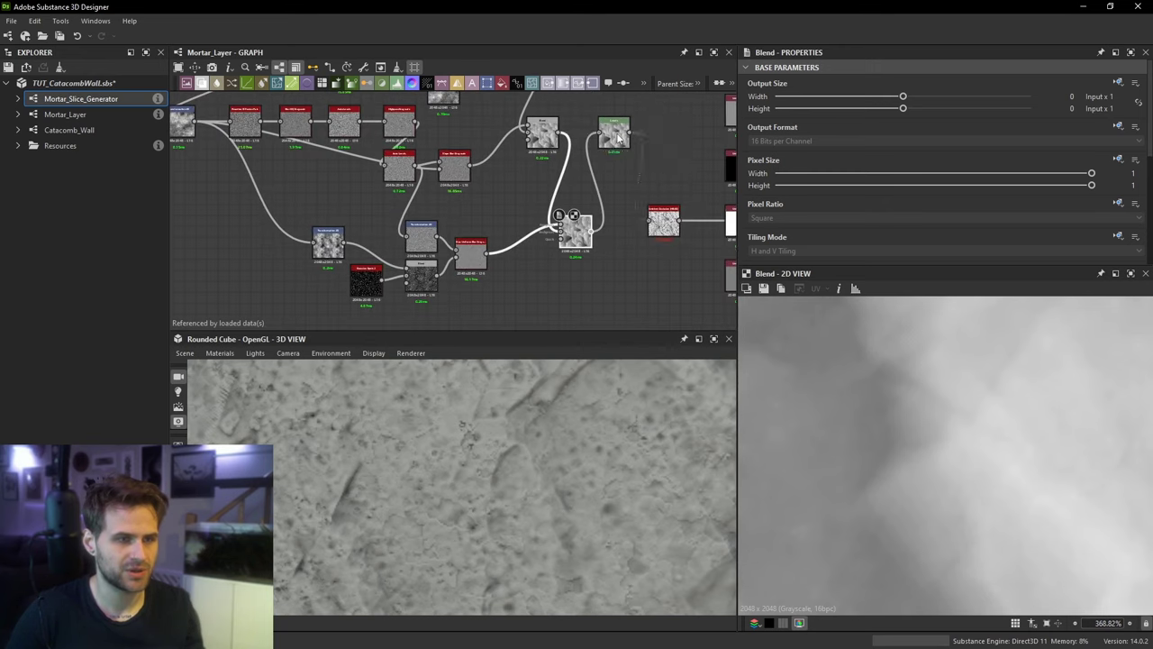
pyautogui.scroll(-4, 565, 432)
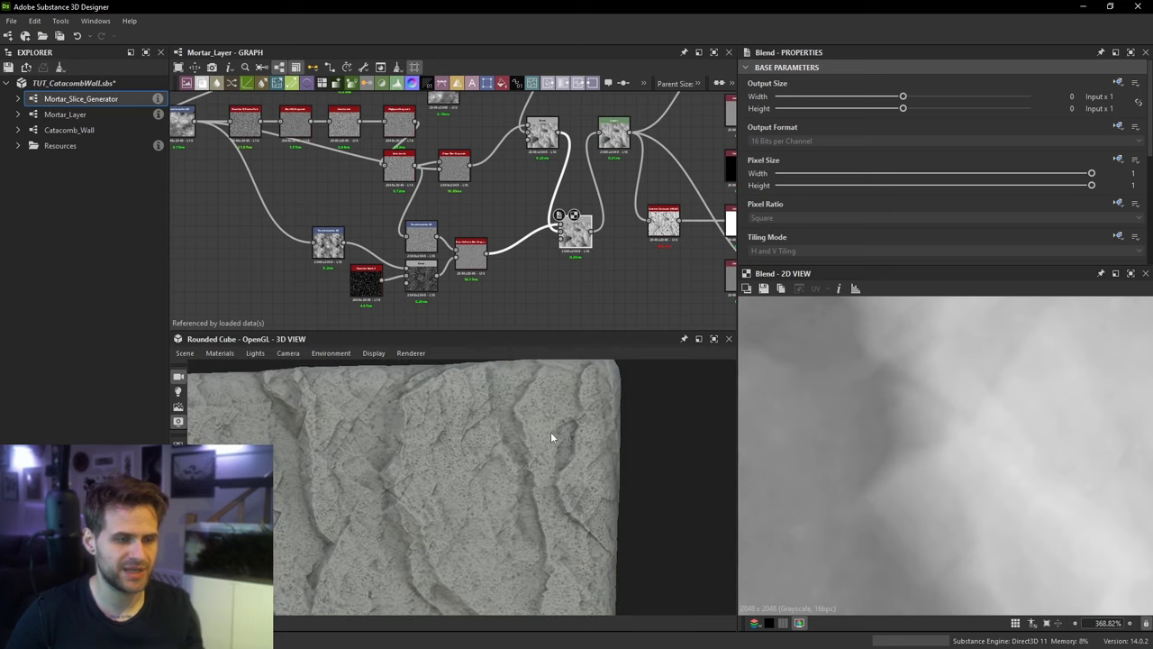
# Step: Place the output Levels directly beside the last Blend and examine the mortar surface across the rounded cube
pyautogui.moveTo(613, 222); pyautogui.dragTo(534, 261, button='middle')
pyautogui.moveTo(535, 180); pyautogui.dragTo(536, 278)
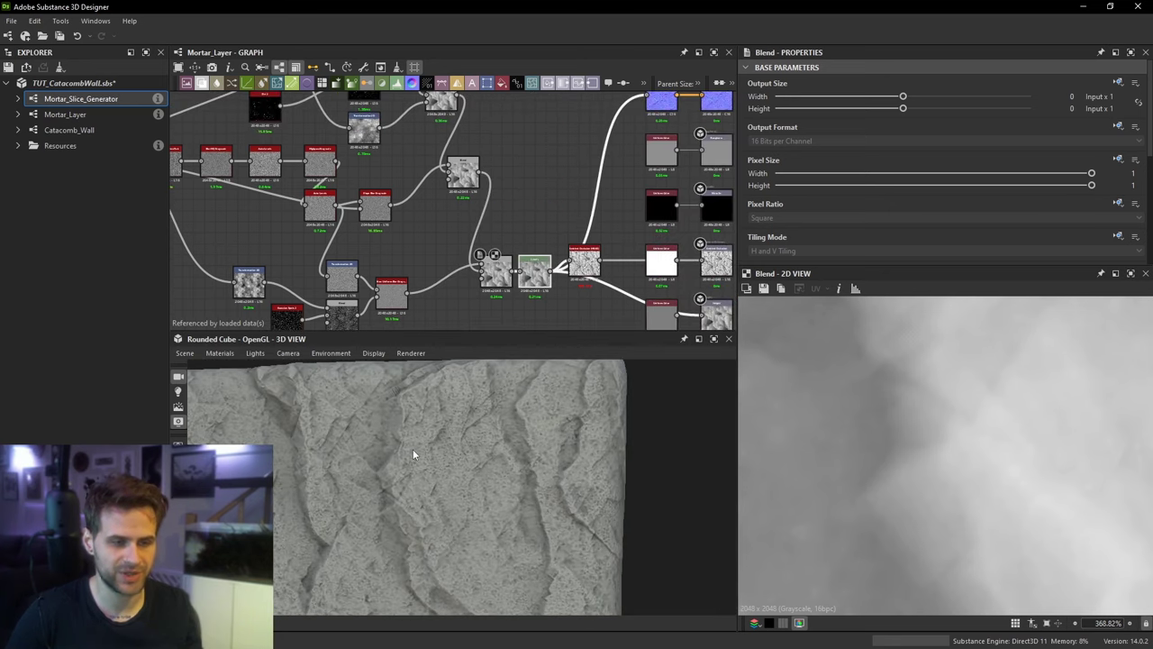
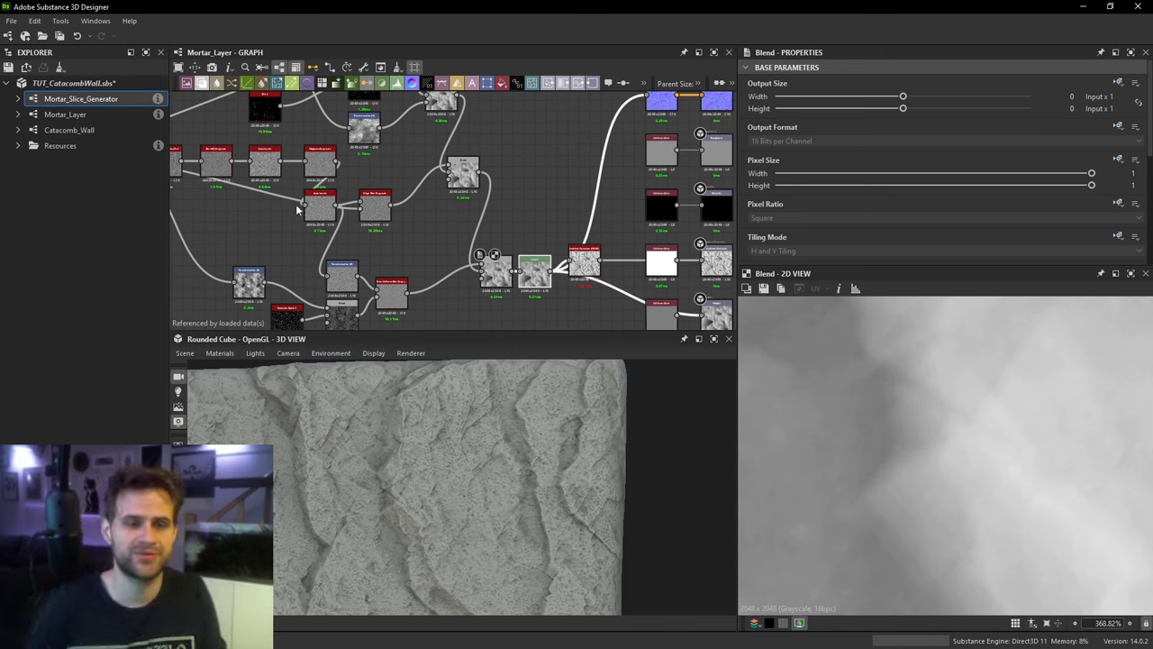
pyautogui.moveTo(582, 245); pyautogui.dragTo(651, 186, button='middle')
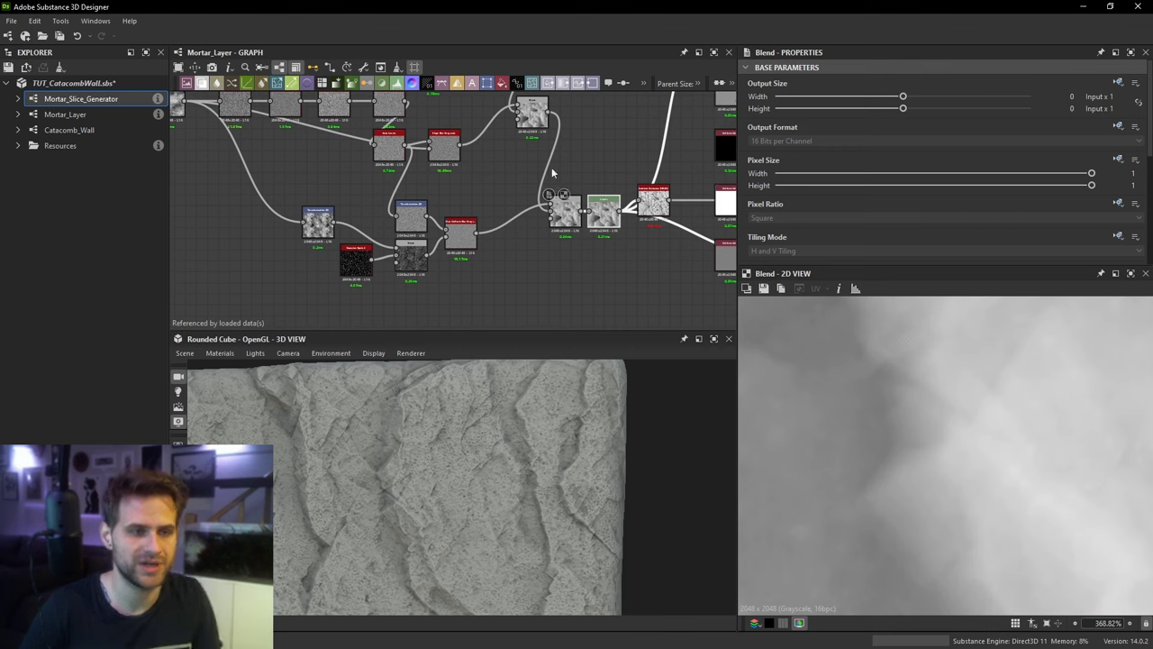
pyautogui.moveTo(552, 167); pyautogui.dragTo(540, 224, button='middle')
pyautogui.moveTo(500, 434); pyautogui.dragTo(467, 431)
pyautogui.scroll(-4, 468, 431)
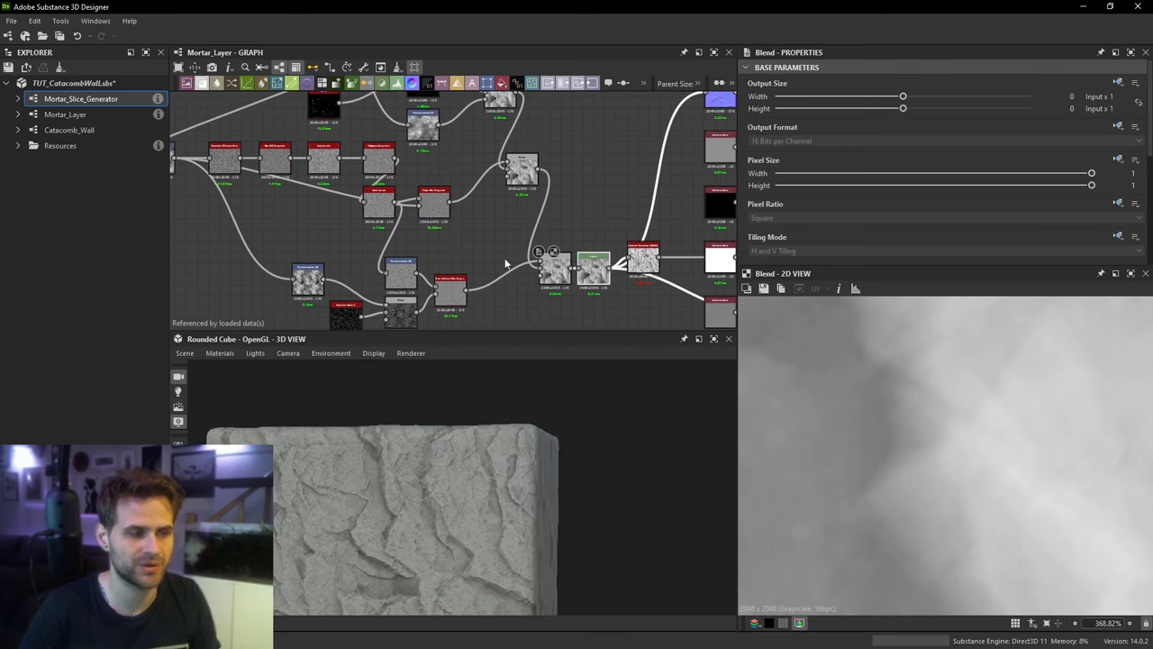
pyautogui.moveTo(504, 259); pyautogui.dragTo(549, 255, button='middle')
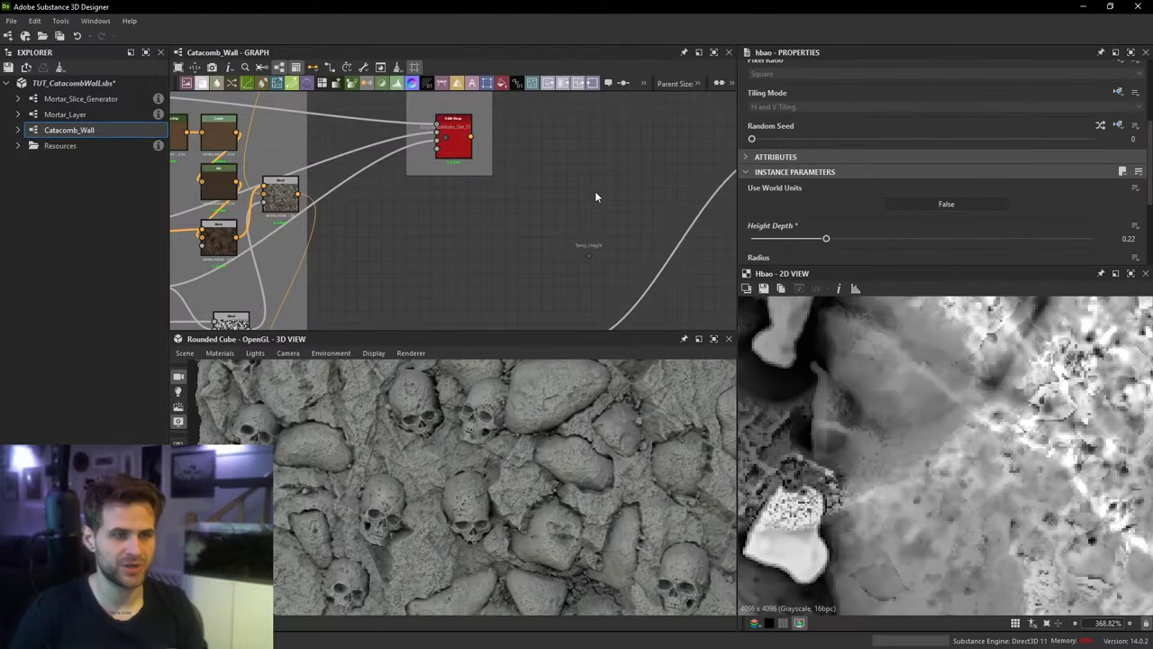
# Step: Examine the Catacomb_Wall graph around the Temp_Height dot portal and the neighbouring framed node groups
pyautogui.moveTo(595, 196); pyautogui.dragTo(586, 236, button='middle')
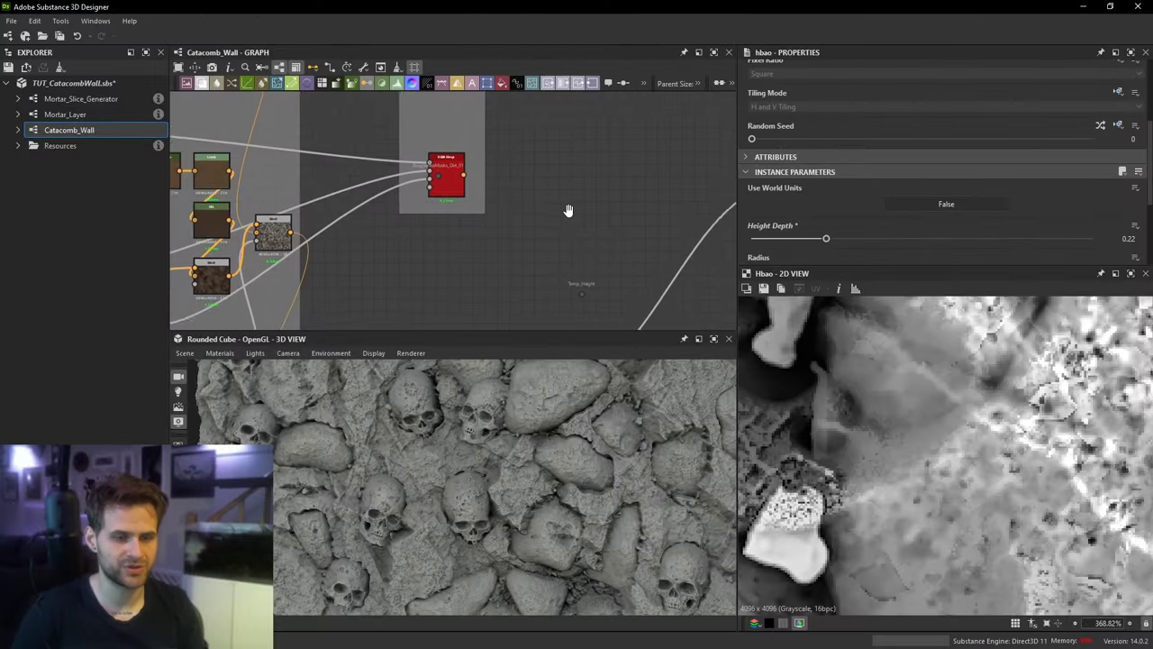
pyautogui.scroll(-2, 580, 266)
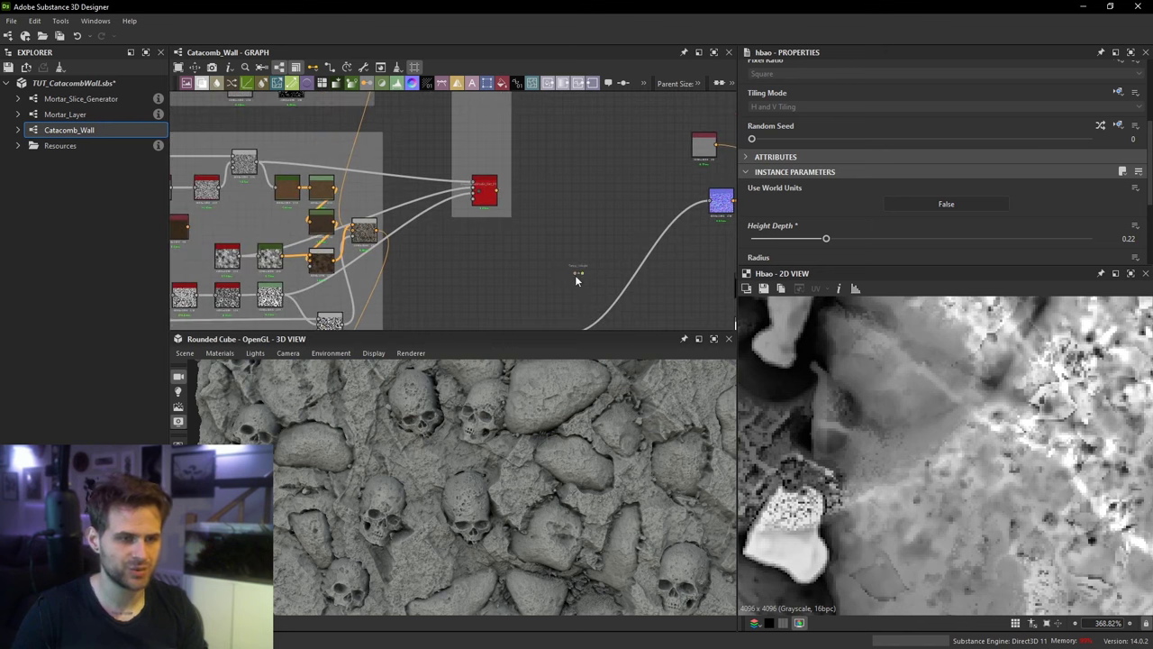
pyautogui.moveTo(597, 273); pyautogui.dragTo(531, 312, button='middle')
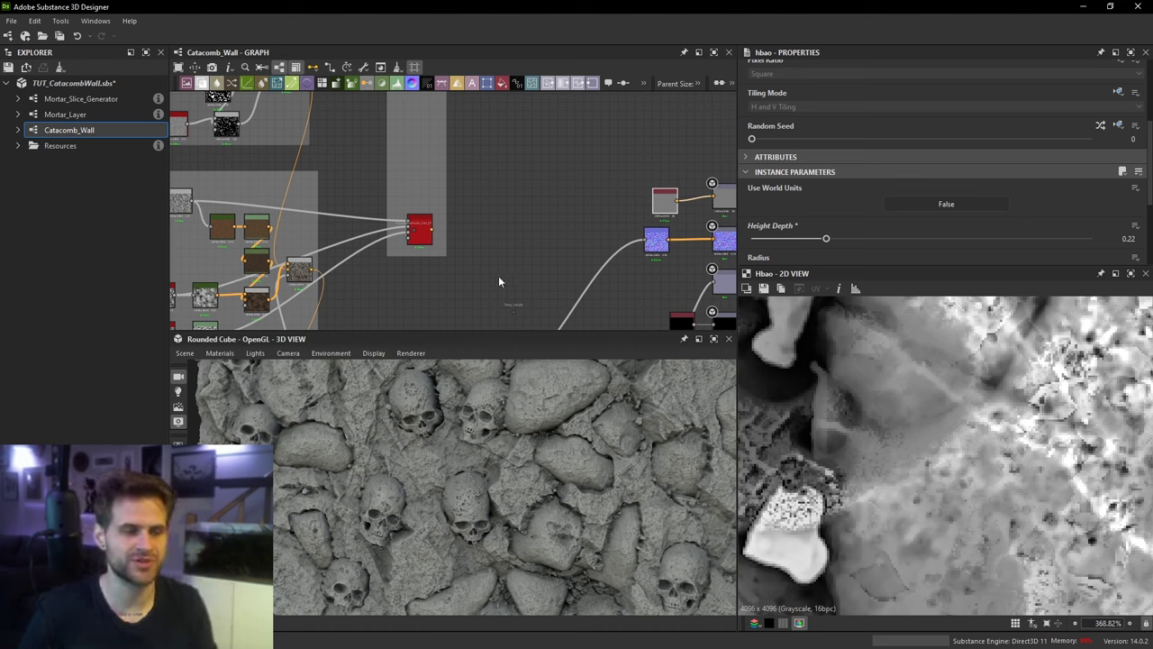
pyautogui.moveTo(494, 231); pyautogui.dragTo(583, 276, button='middle')
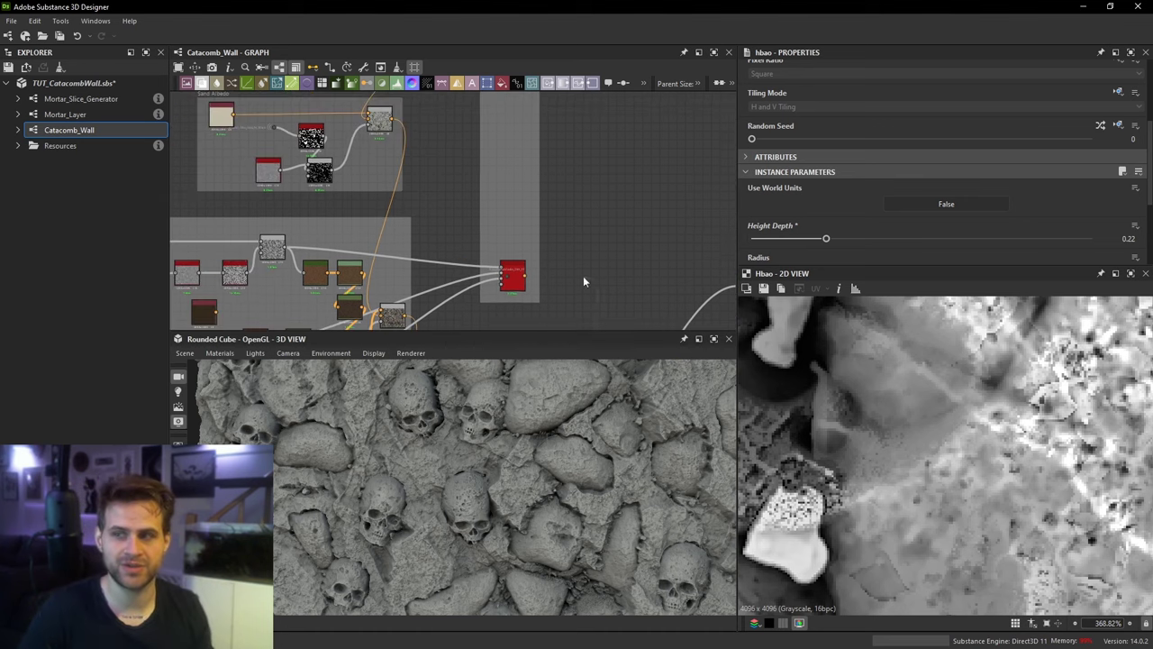
pyautogui.moveTo(433, 233); pyautogui.dragTo(500, 268, button='middle')
pyautogui.scroll(-5, 500, 269)
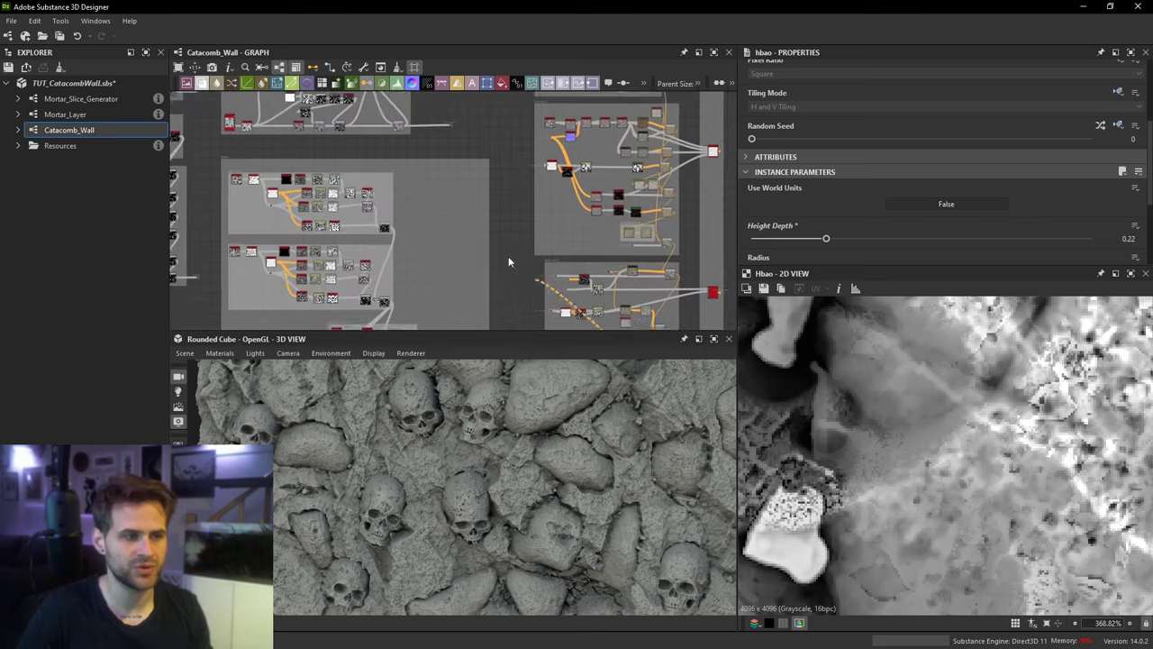
pyautogui.moveTo(464, 133); pyautogui.dragTo(513, 280, button='middle')
# Step: Add a Dot Node and place it inside the upper frame, beside the Blend that combines the edge masks
pyautogui.scroll(1, 538, 176)
pyautogui.moveTo(544, 101); pyautogui.dragTo(584, 187, button='middle')
pyautogui.moveTo(584, 187); pyautogui.dragTo(565, 221)
pyautogui.write('dot')
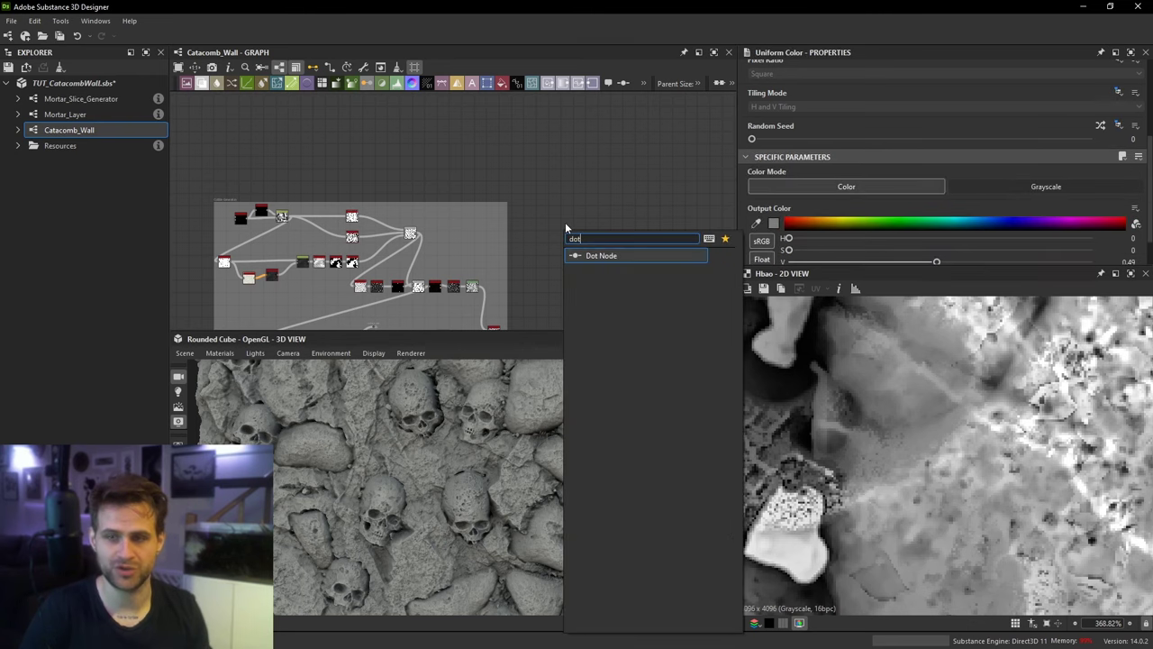
pyautogui.press('Return')
pyautogui.scroll(3, 607, 245)
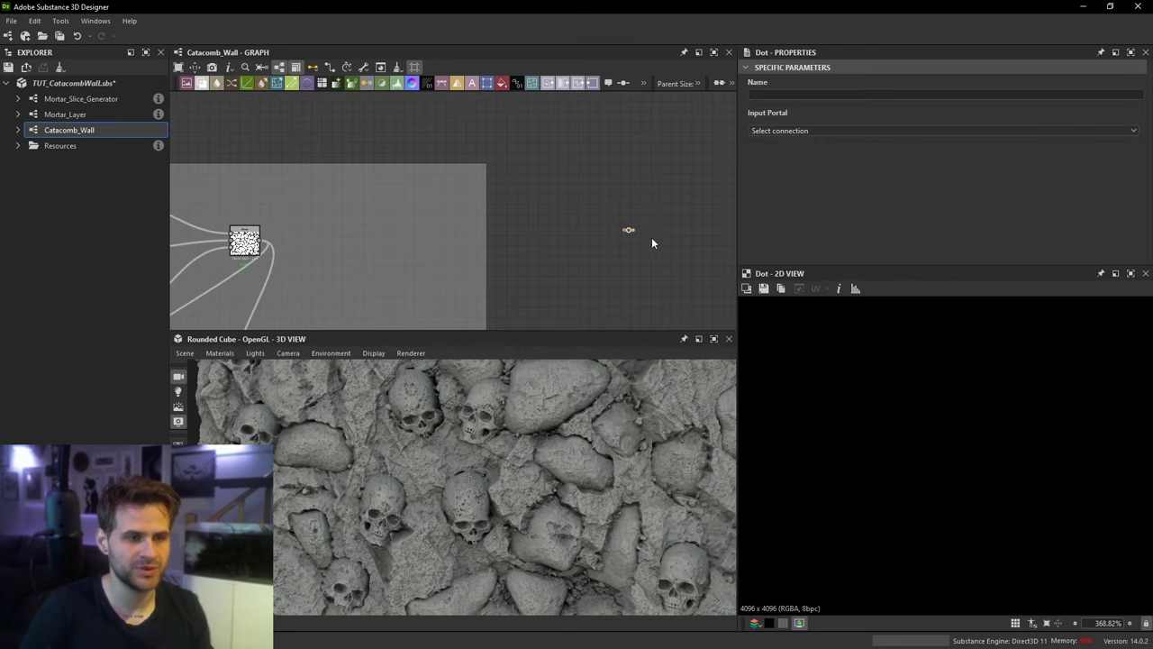
pyautogui.moveTo(591, 222); pyautogui.dragTo(370, 223)
pyautogui.moveTo(370, 223); pyautogui.dragTo(445, 254, button='middle')
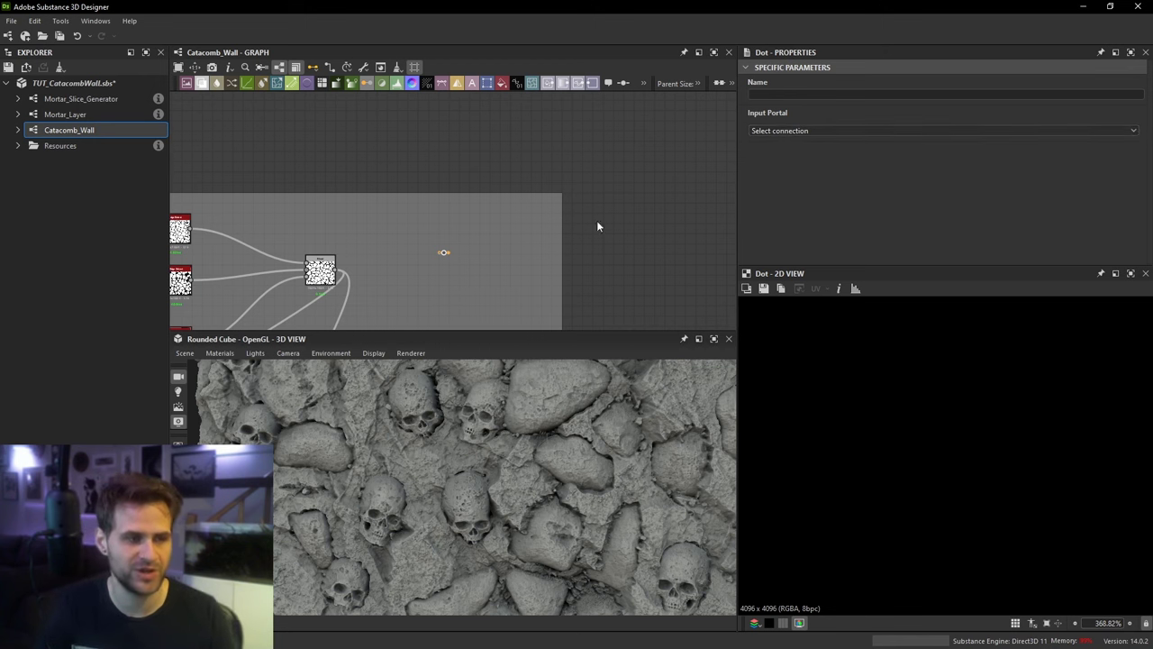
# Step: Connect the edge mask Blend's output to the dot node and name the dot Edge_Detect_Mask
pyautogui.moveTo(567, 199); pyautogui.dragTo(582, 194, button='middle')
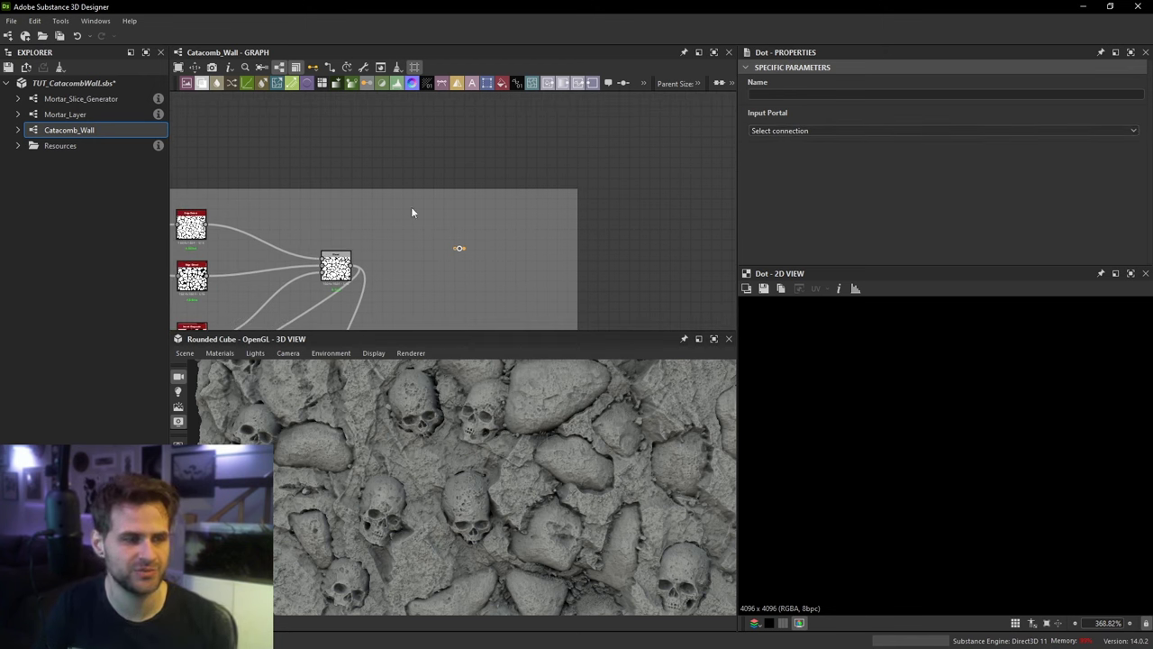
pyautogui.moveTo(426, 248); pyautogui.dragTo(424, 261, button='middle')
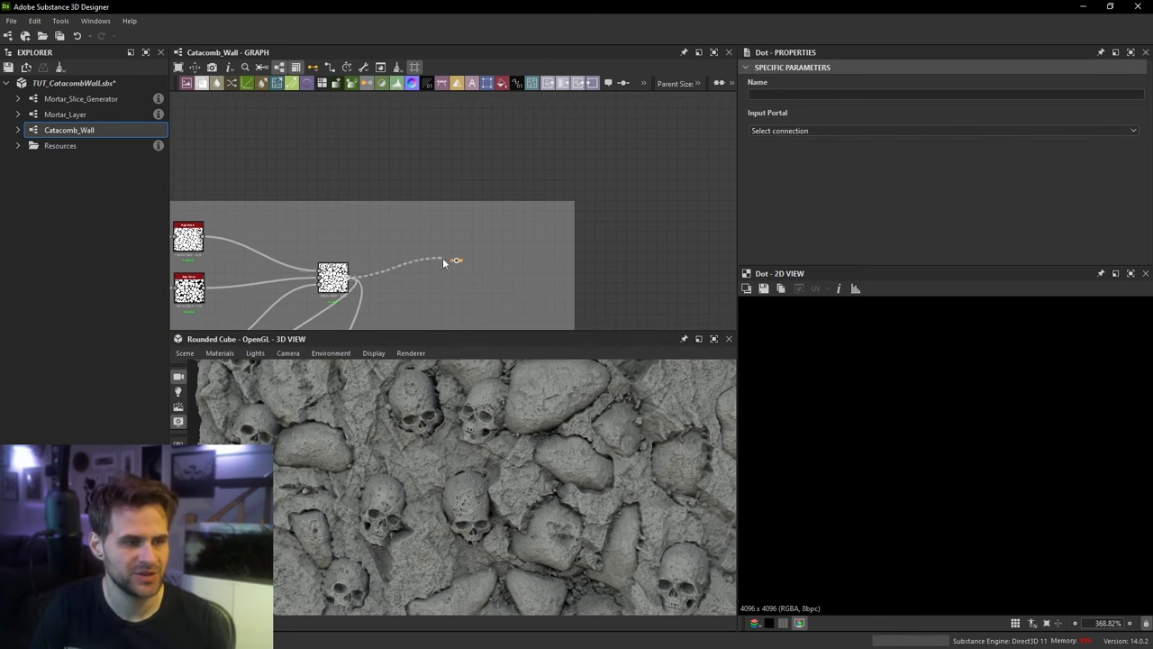
pyautogui.moveTo(442, 258); pyautogui.dragTo(454, 261)
pyautogui.moveTo(536, 276); pyautogui.dragTo(587, 257, button='middle')
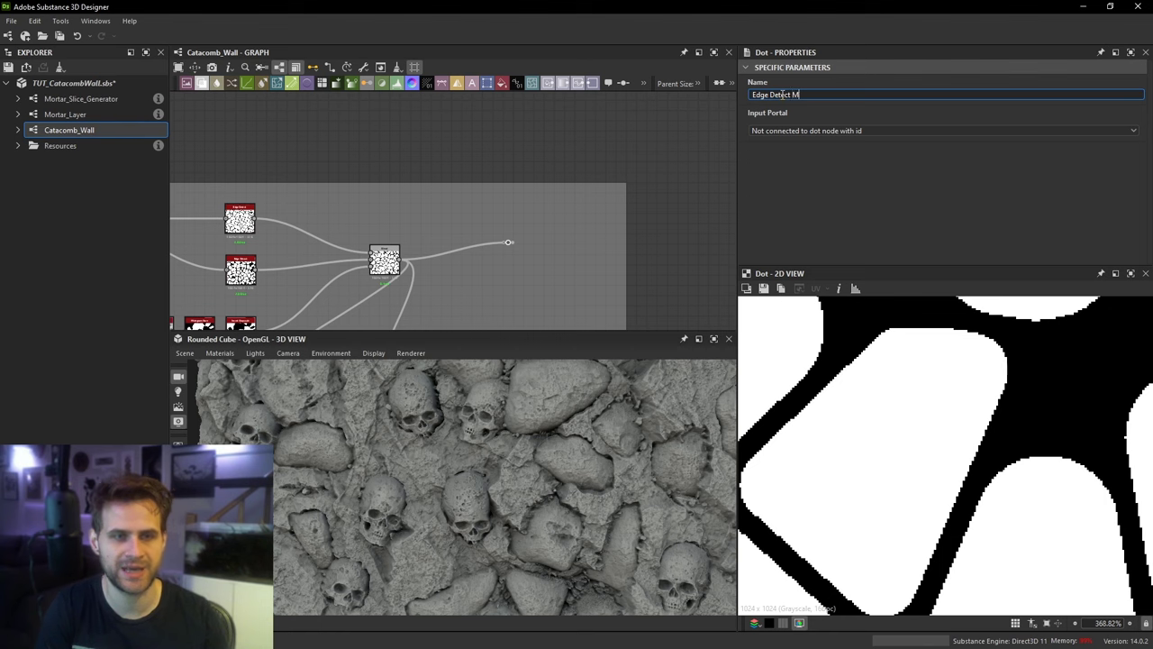
pyautogui.moveTo(657, 172); pyautogui.dragTo(586, 190, button='middle')
# Step: Add a second Dot Node outside the frame and set its input portal to Edge_Detect_Mask
pyautogui.click(673, 197)
pyautogui.press('space')
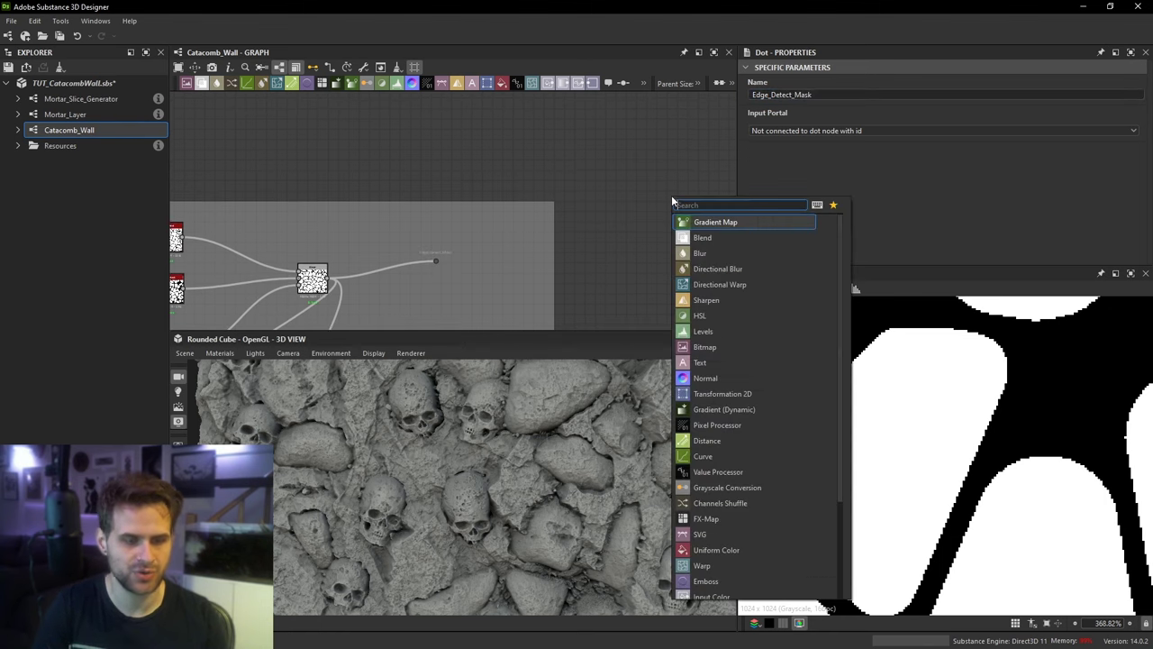
pyautogui.write('dot')
pyautogui.press('Return')
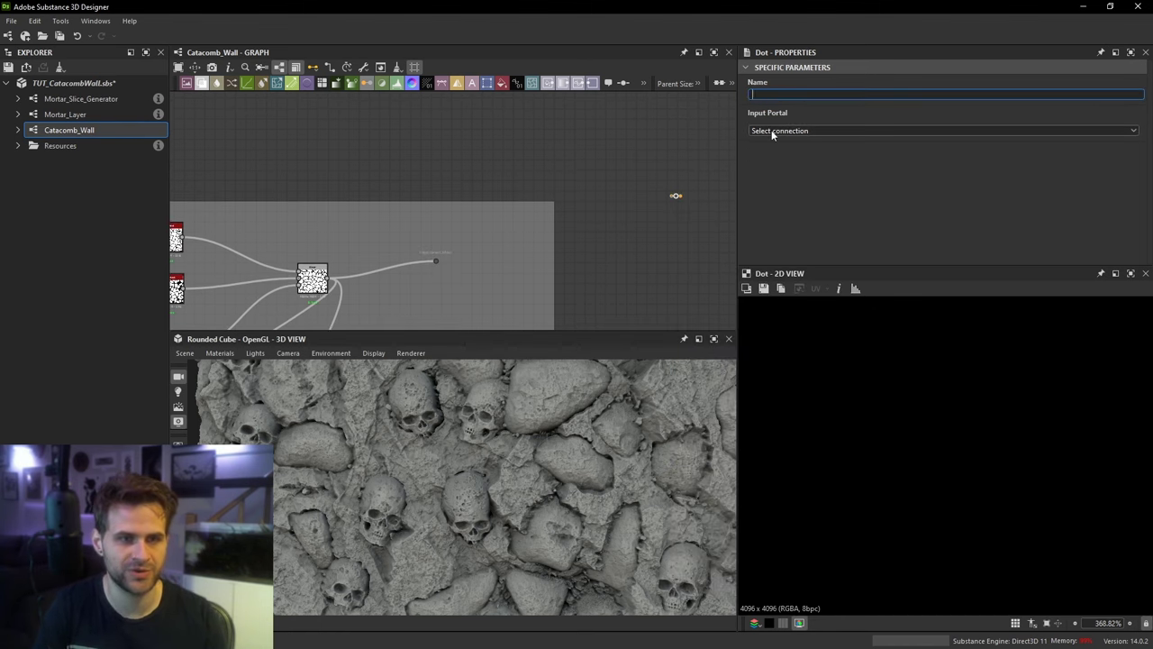
pyautogui.click(771, 130)
pyautogui.scroll(-5, 805, 171)
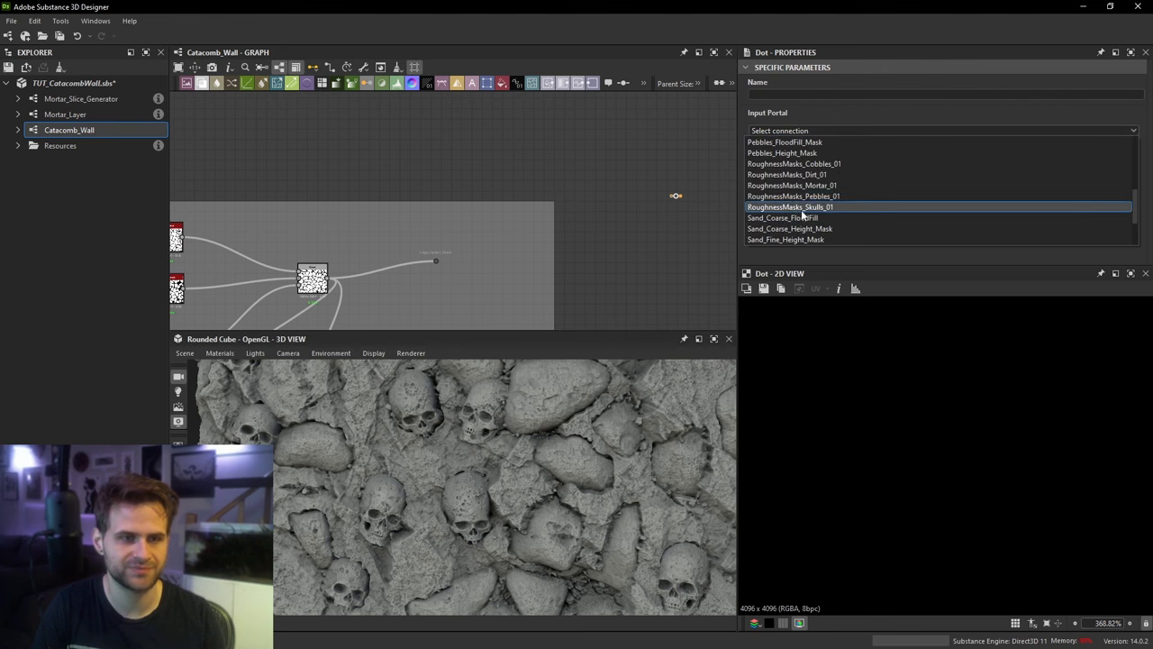
pyautogui.scroll(3, 801, 209)
pyautogui.scroll(3, 808, 217)
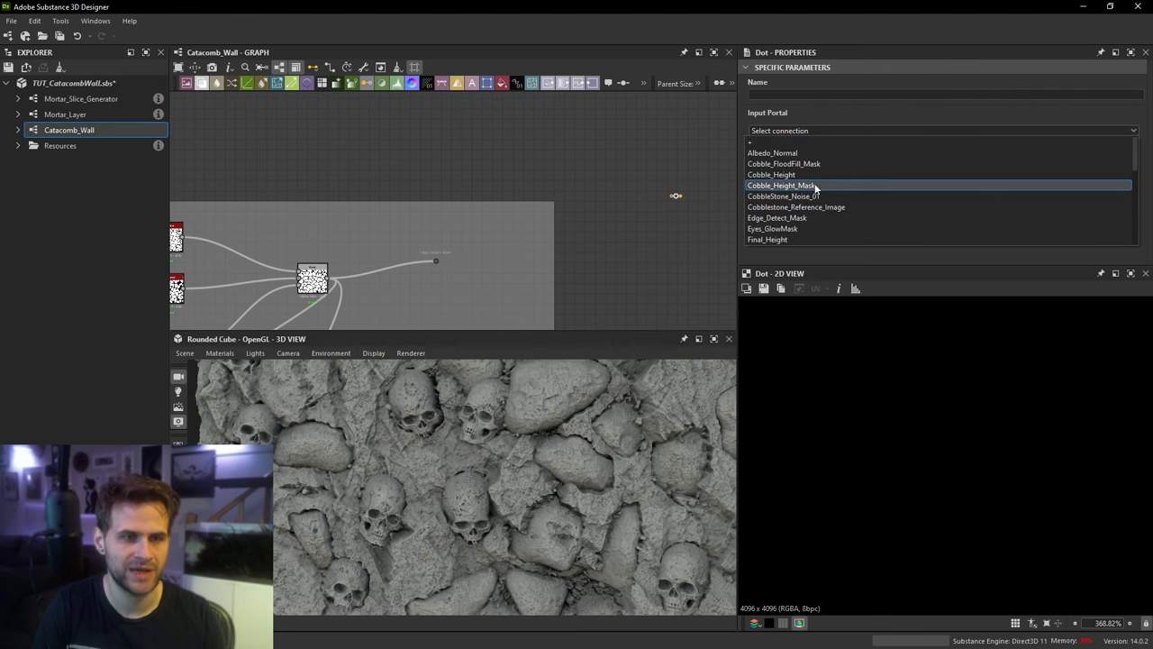
pyautogui.click(811, 217)
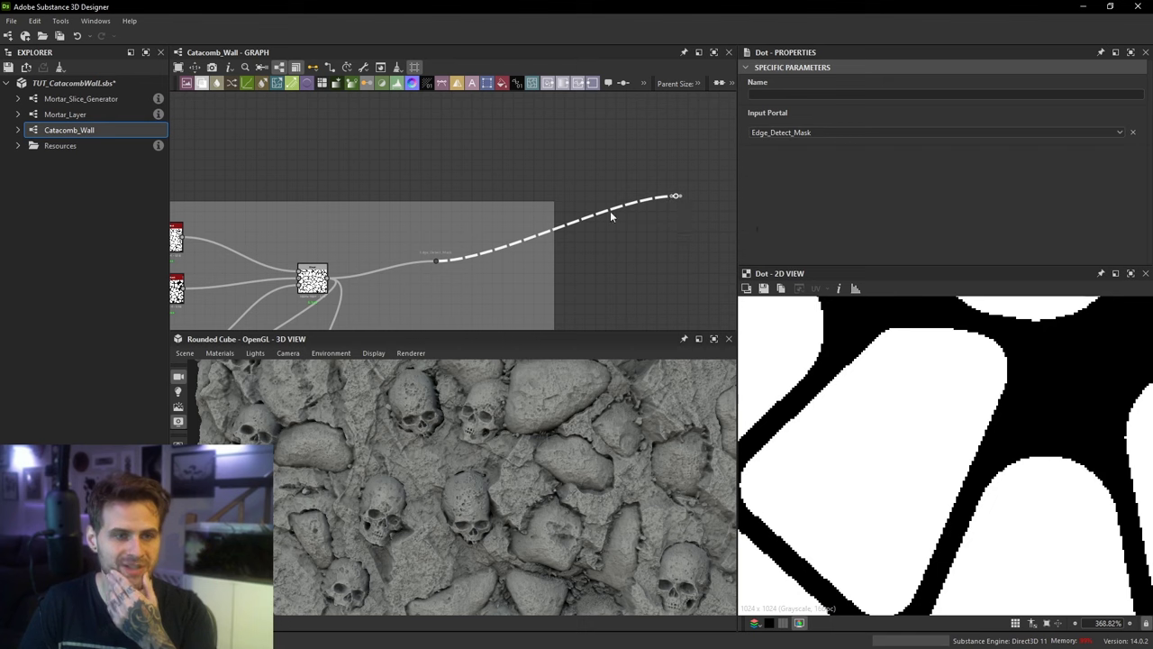
# Step: Survey the Catacomb_Wall graph's large framed node groups and the long distances between them
pyautogui.scroll(-3, 635, 243)
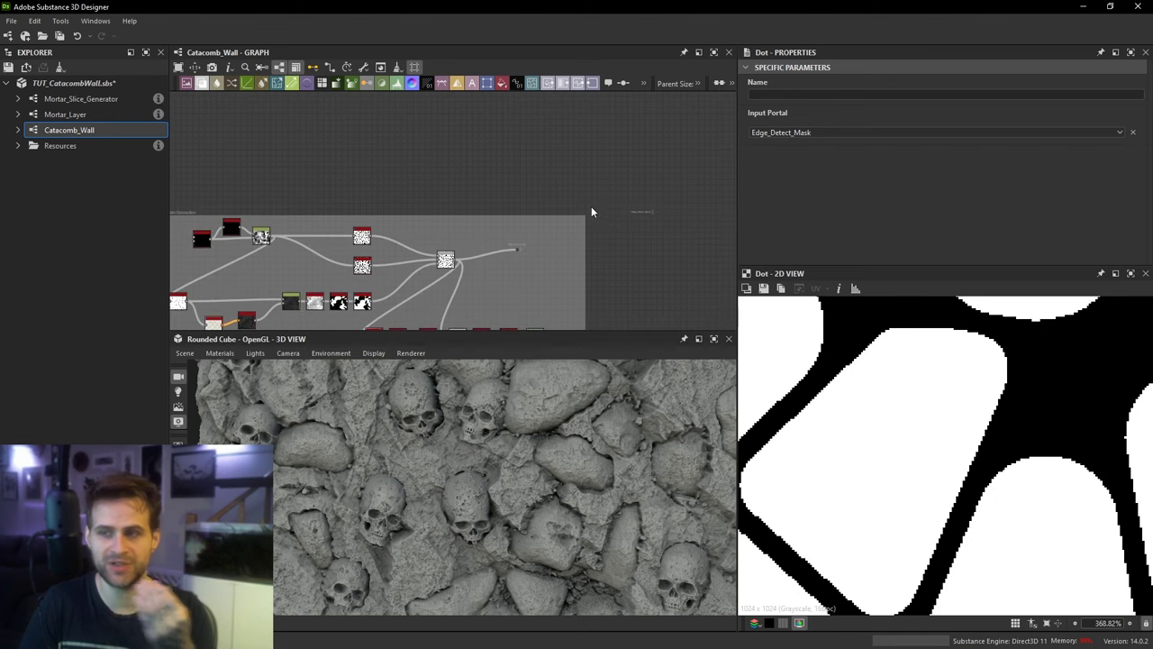
pyautogui.scroll(-5, 591, 211)
pyautogui.moveTo(576, 216); pyautogui.dragTo(501, 90, button='middle')
pyautogui.moveTo(574, 185); pyautogui.dragTo(520, 77, button='middle')
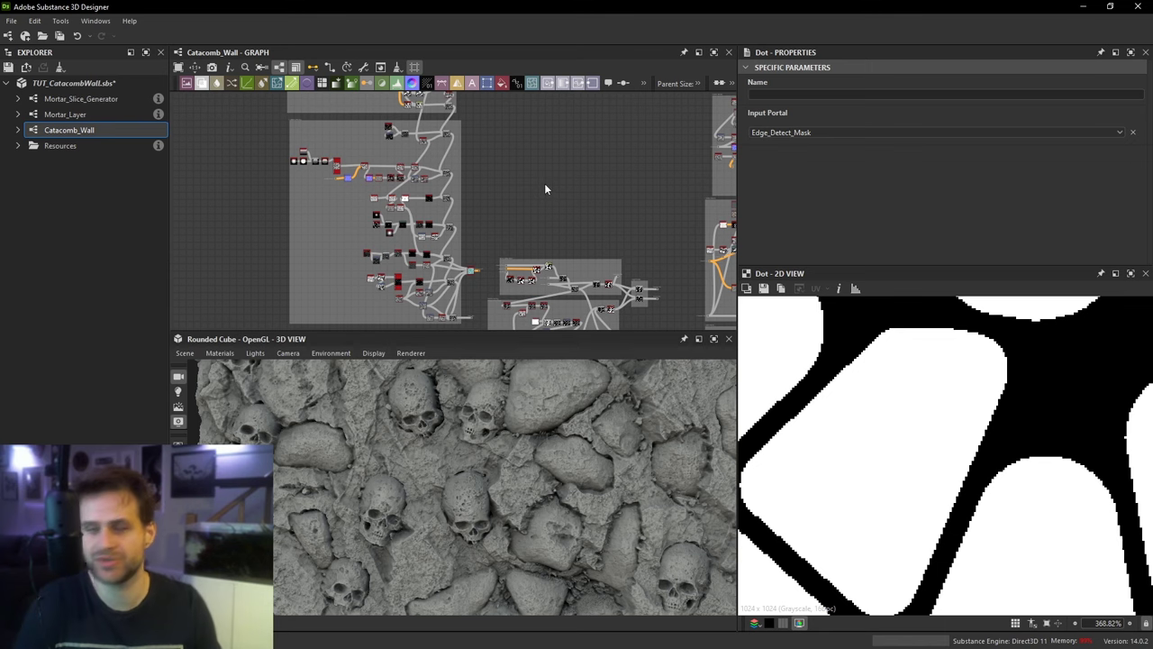
pyautogui.moveTo(502, 181); pyautogui.dragTo(531, 190, button='middle')
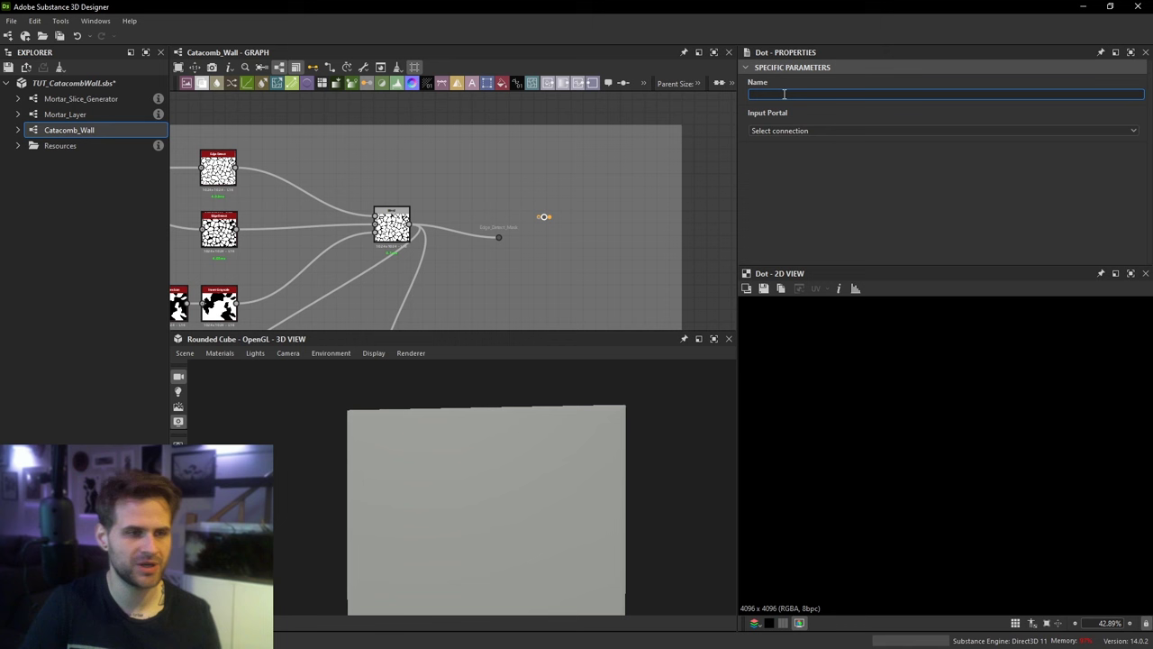
# Step: Replace the unnamed dot with a new Dot Node named Temp_Height, fed by the edge mask Blend's output
pyautogui.click(554, 194)
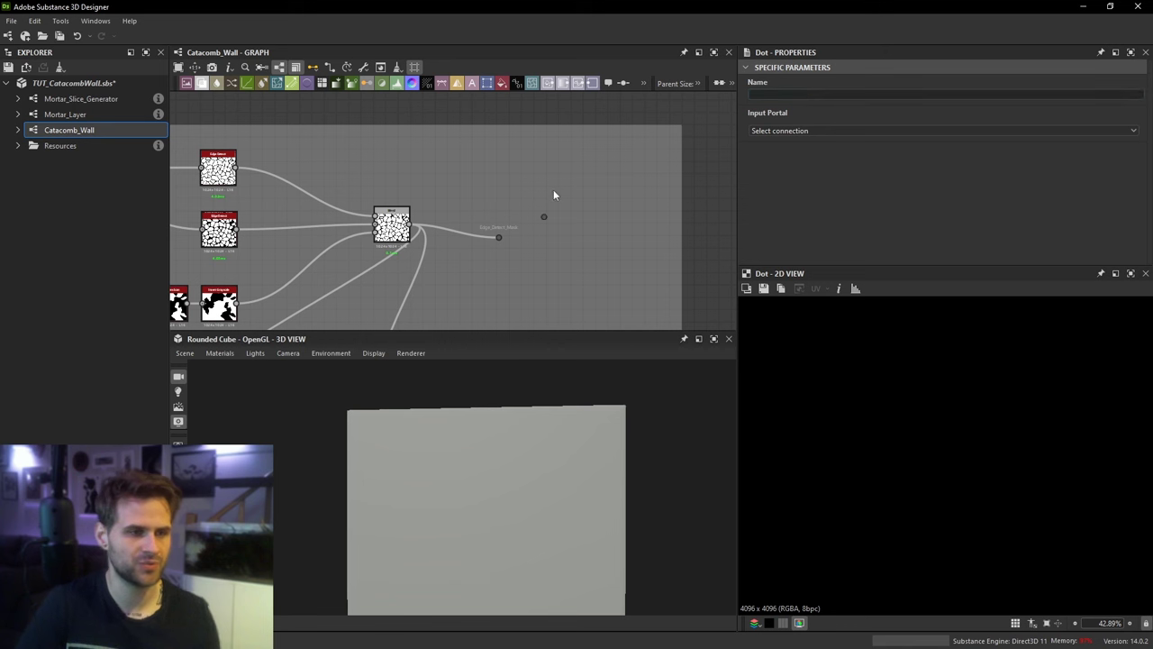
pyautogui.press('Delete')
pyautogui.press('space')
pyautogui.write('dot')
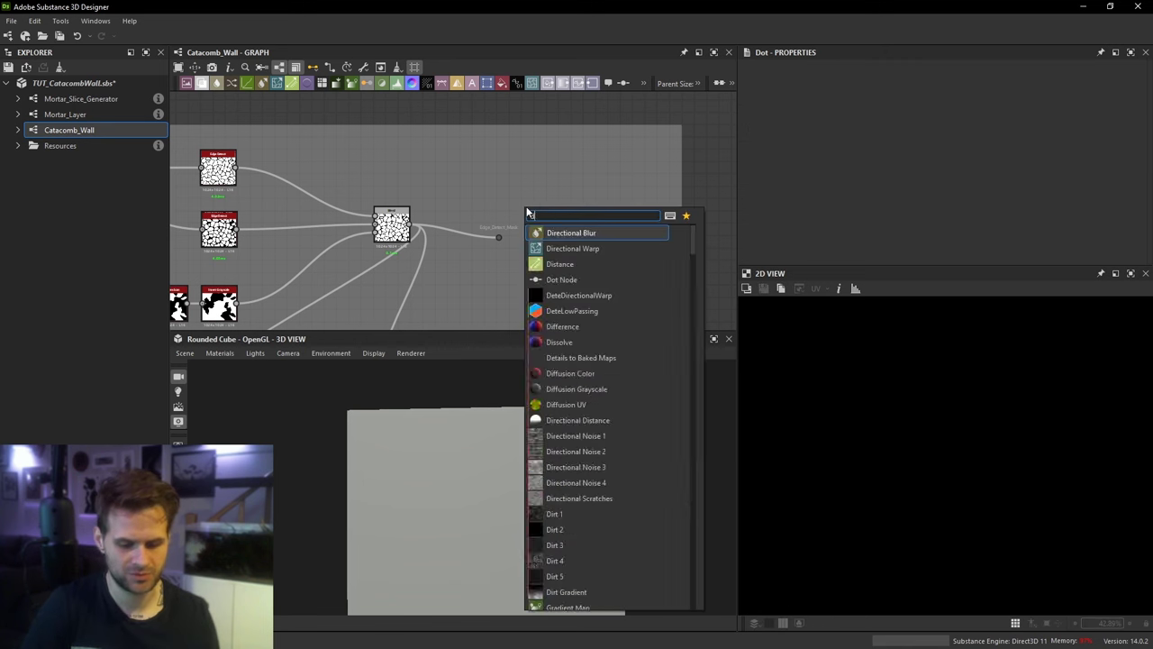
pyautogui.press('Return')
pyautogui.scroll(2, 530, 187)
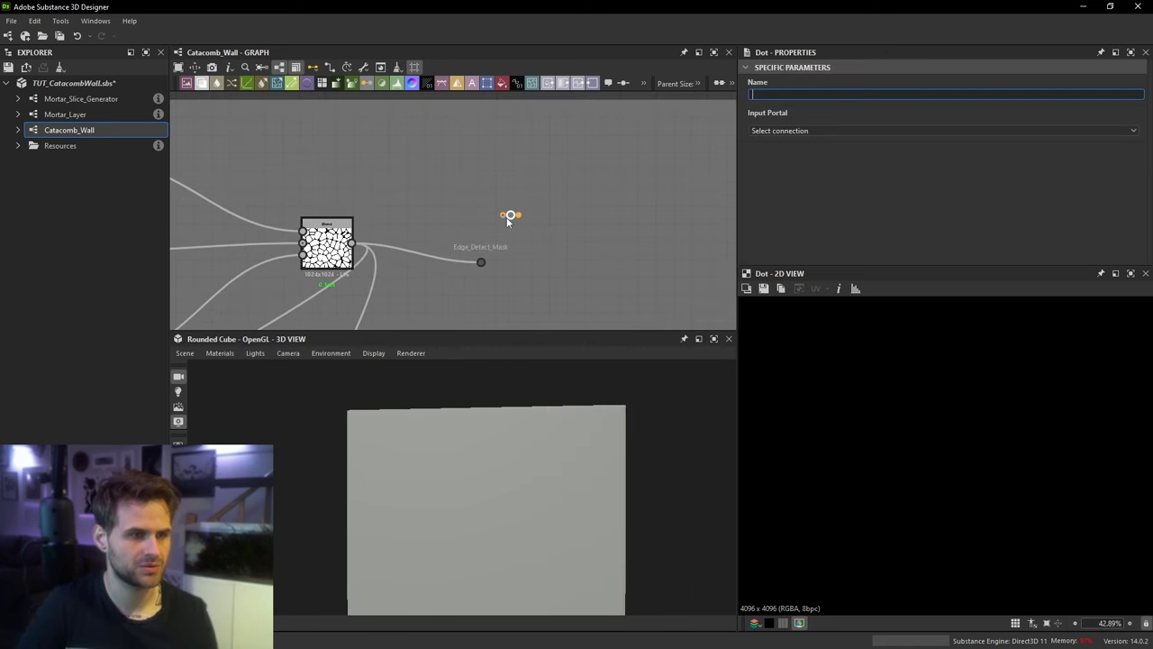
pyautogui.moveTo(511, 215); pyautogui.dragTo(504, 204)
pyautogui.click(815, 95)
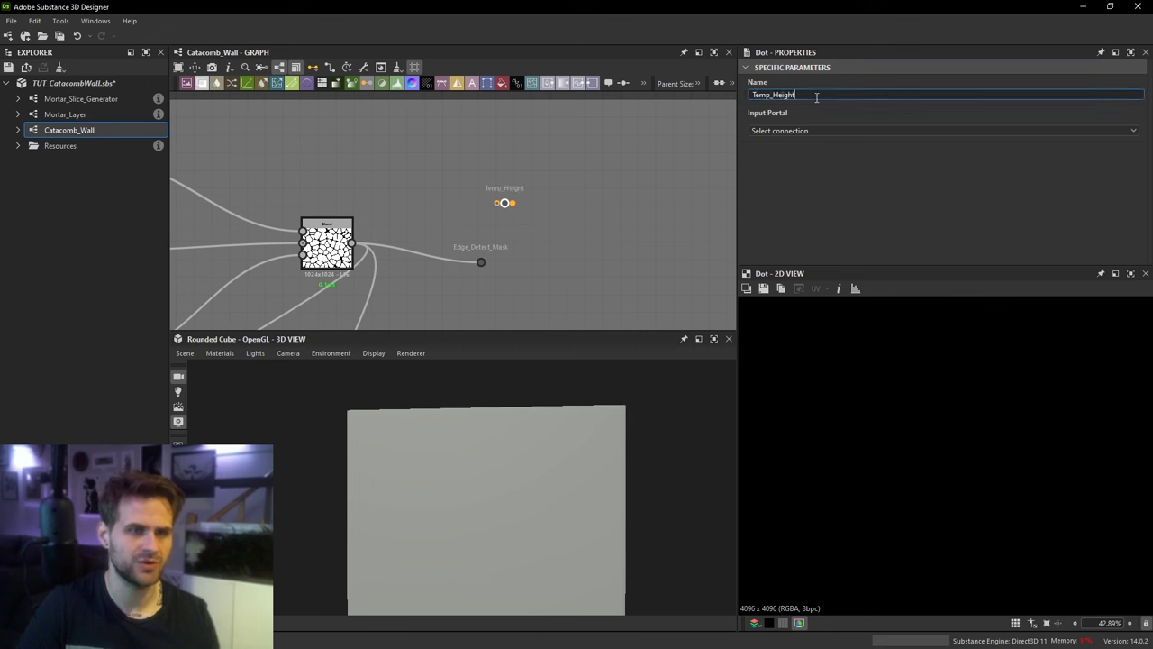
pyautogui.moveTo(352, 244); pyautogui.dragTo(497, 205)
# Step: Add a Dot Node beside the graph's output nodes and set its input portal to Temp_Height
pyautogui.scroll(-8, 577, 241)
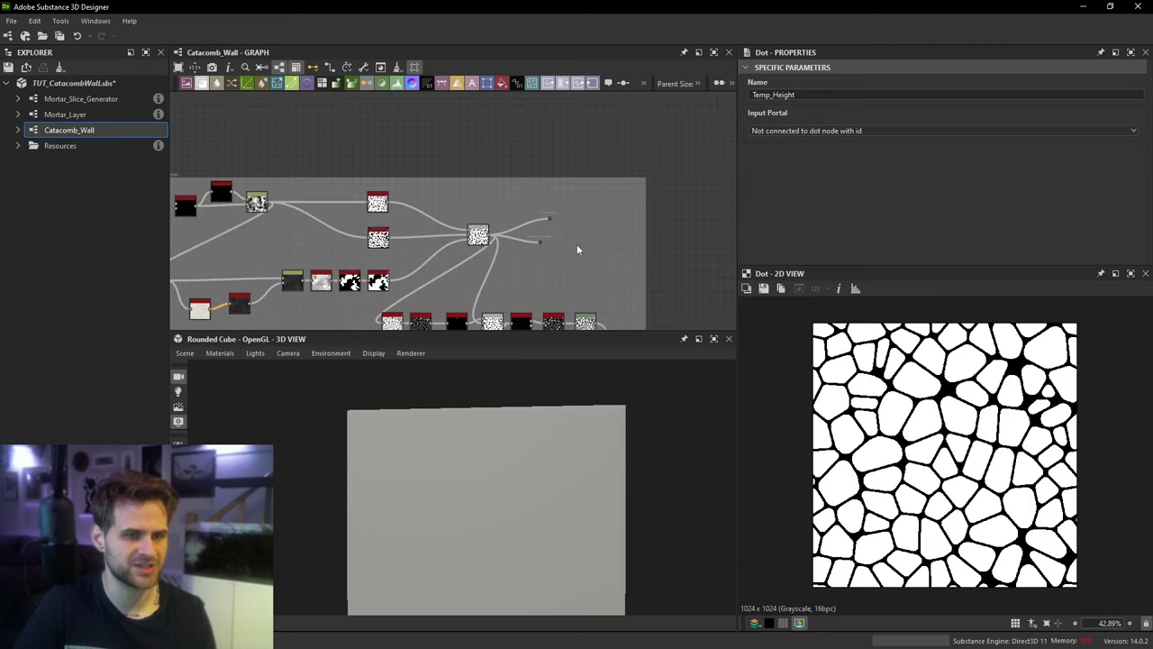
pyautogui.moveTo(462, 157); pyautogui.dragTo(430, 121, button='middle')
pyautogui.scroll(8, 430, 121)
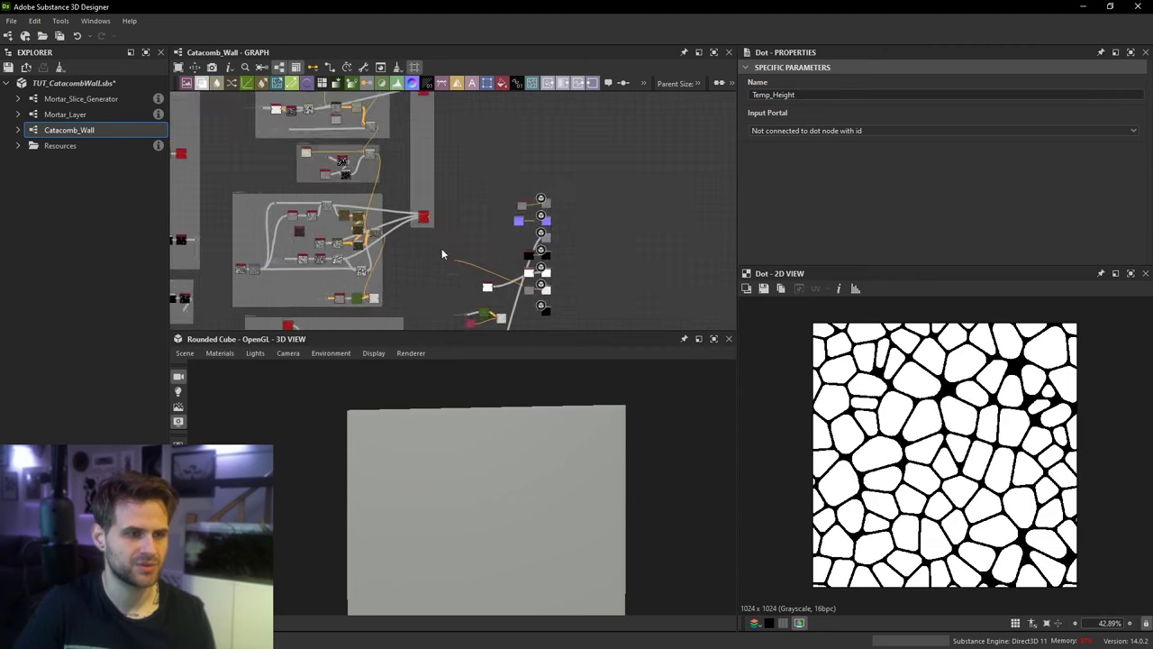
pyautogui.press('space')
pyautogui.press('Return')
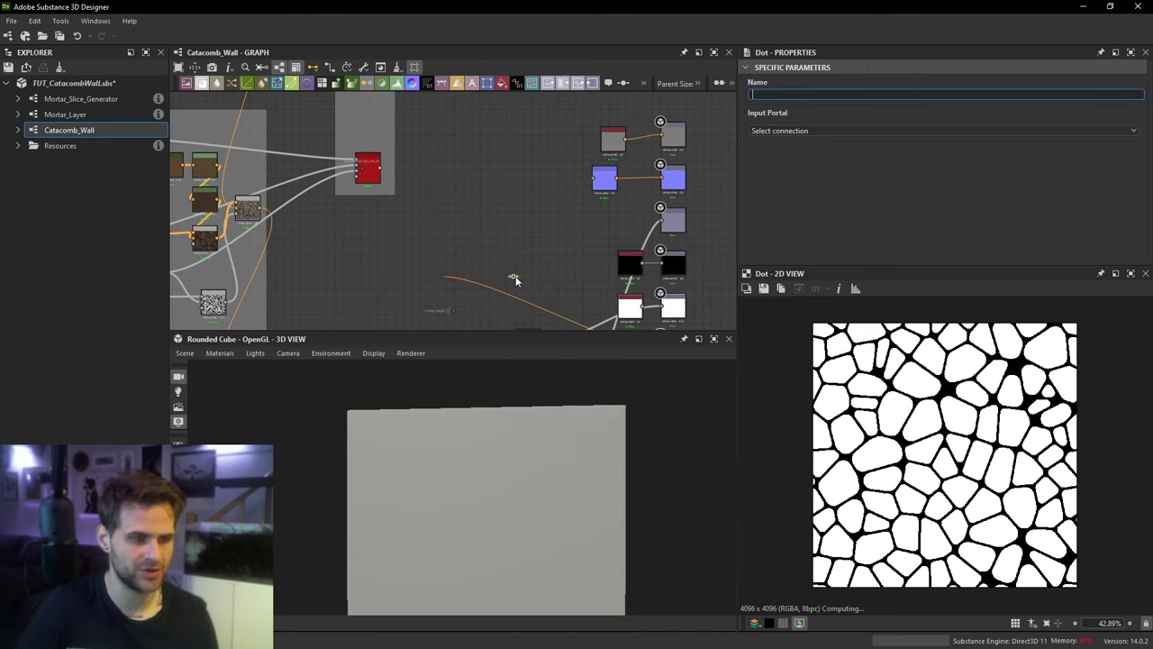
pyautogui.click(829, 131)
pyautogui.scroll(-3, 865, 222)
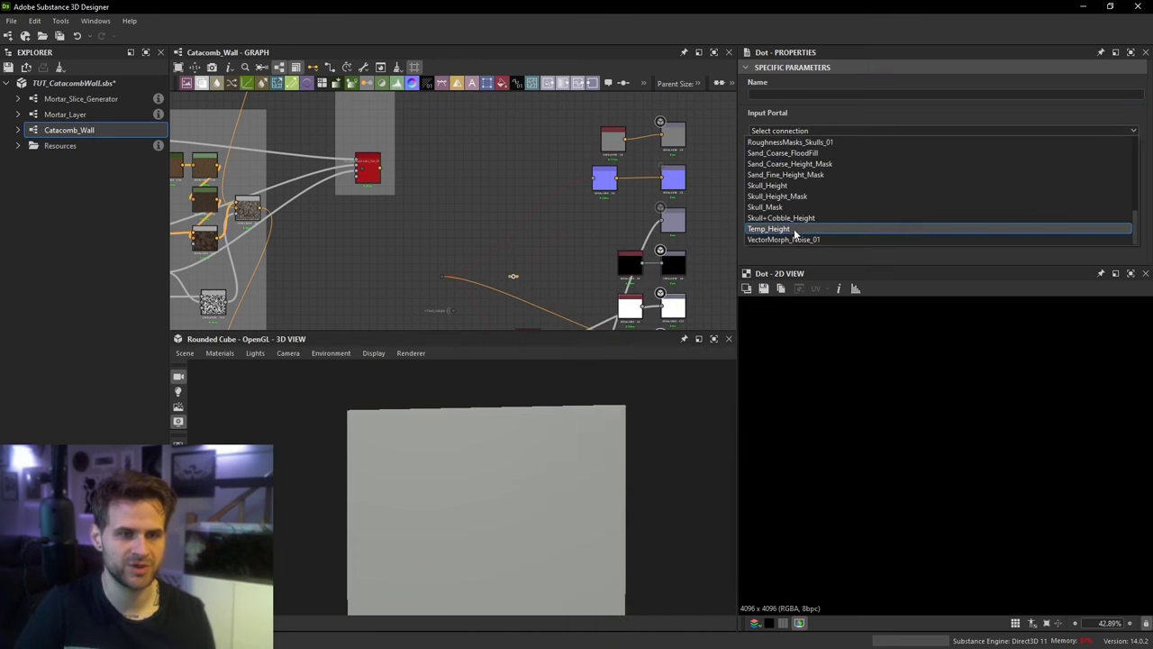
pyautogui.click(865, 226)
# Step: Transfer the existing dot's outgoing connections to the new Temp_Height portal so it drives the Normal and height outputs
pyautogui.scroll(1, 442, 312)
pyautogui.scroll(1, 443, 312)
pyautogui.keyDown('shift'); pyautogui.moveTo(445, 265); pyautogui.dragTo(544, 264); pyautogui.keyUp('shift')
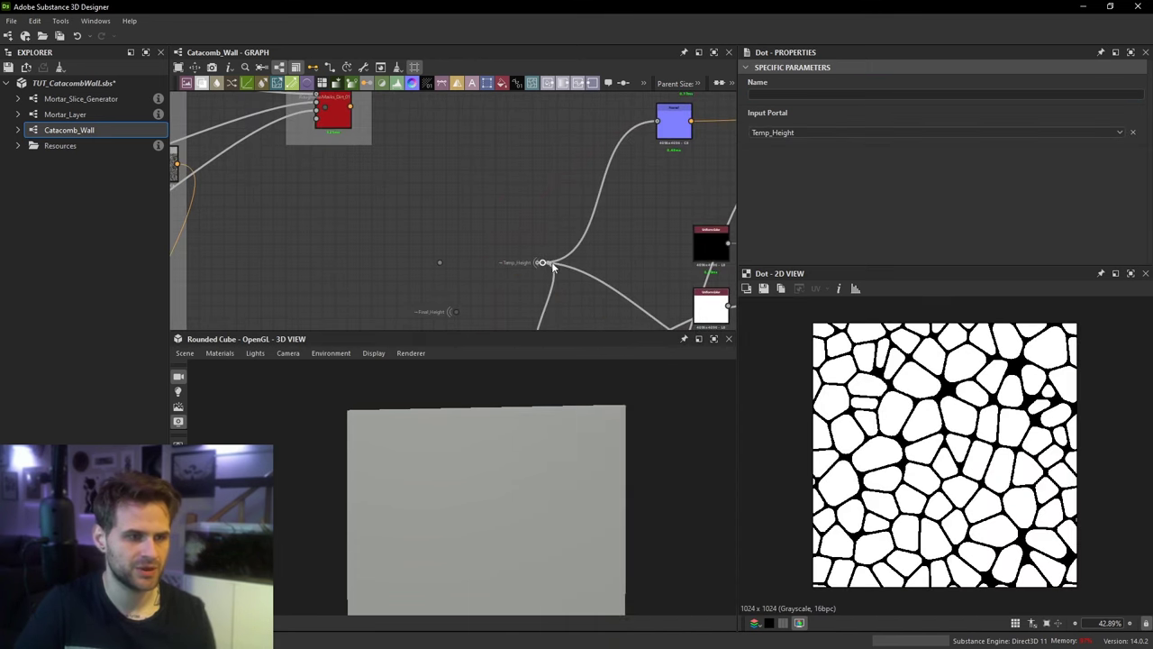
# Step: Inspect the edge mask's stone relief on the cube in the 3D preview and return to the edge mask nodes
pyautogui.scroll(3, 434, 456)
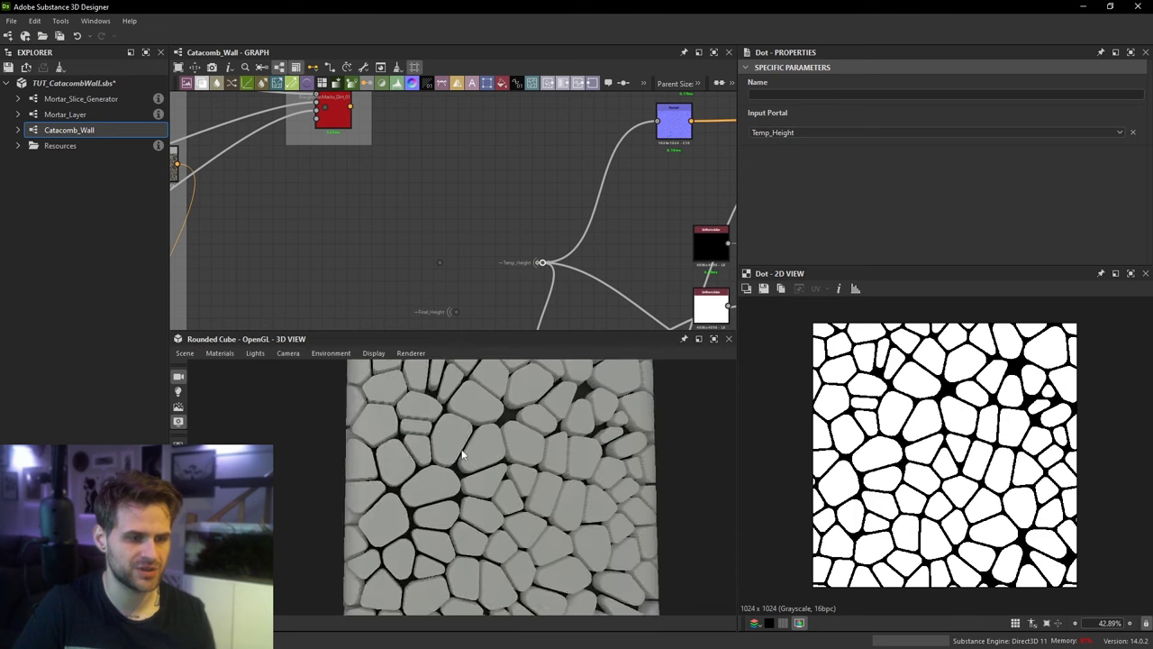
pyautogui.moveTo(435, 456); pyautogui.dragTo(487, 451)
pyautogui.scroll(-1, 410, 297)
pyautogui.moveTo(244, 135); pyautogui.dragTo(560, 450, button='middle')
pyautogui.scroll(-2, 388, 208)
pyautogui.moveTo(560, 450); pyautogui.dragTo(564, 462)
pyautogui.moveTo(458, 171); pyautogui.dragTo(589, 367, button='middle')
pyautogui.scroll(-2, 540, 216)
pyautogui.moveTo(541, 216); pyautogui.dragTo(688, 363, button='middle')
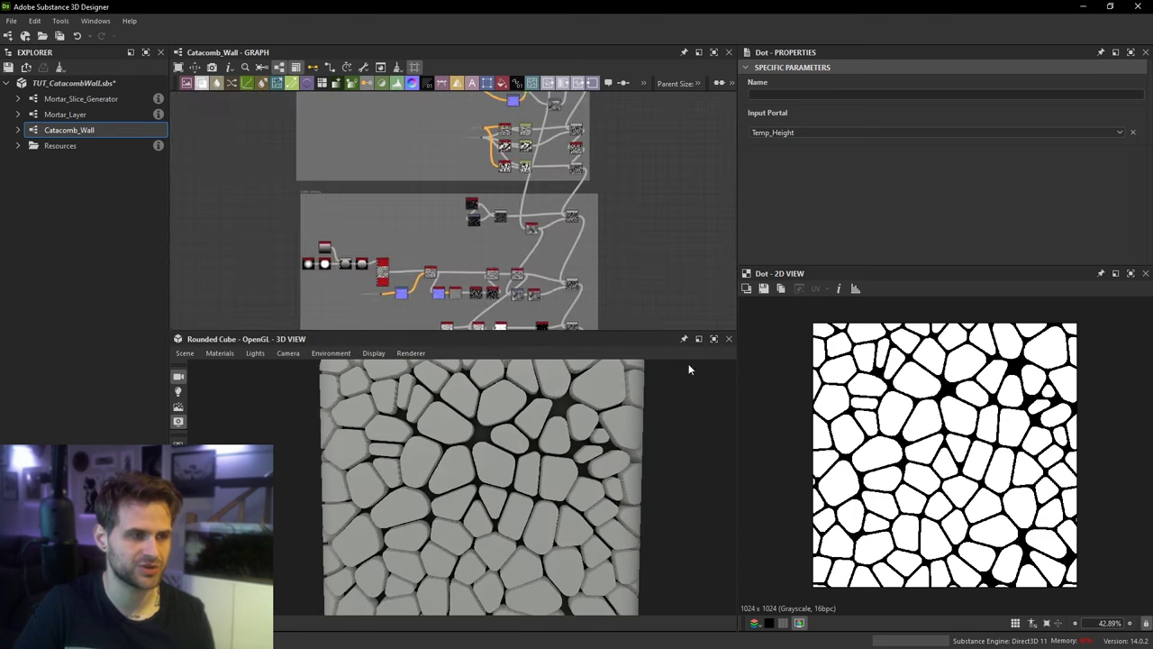
pyautogui.moveTo(572, 324); pyautogui.dragTo(524, 364, button='middle')
pyautogui.moveTo(527, 237); pyautogui.dragTo(523, 155, button='middle')
pyautogui.scroll(5, 481, 192)
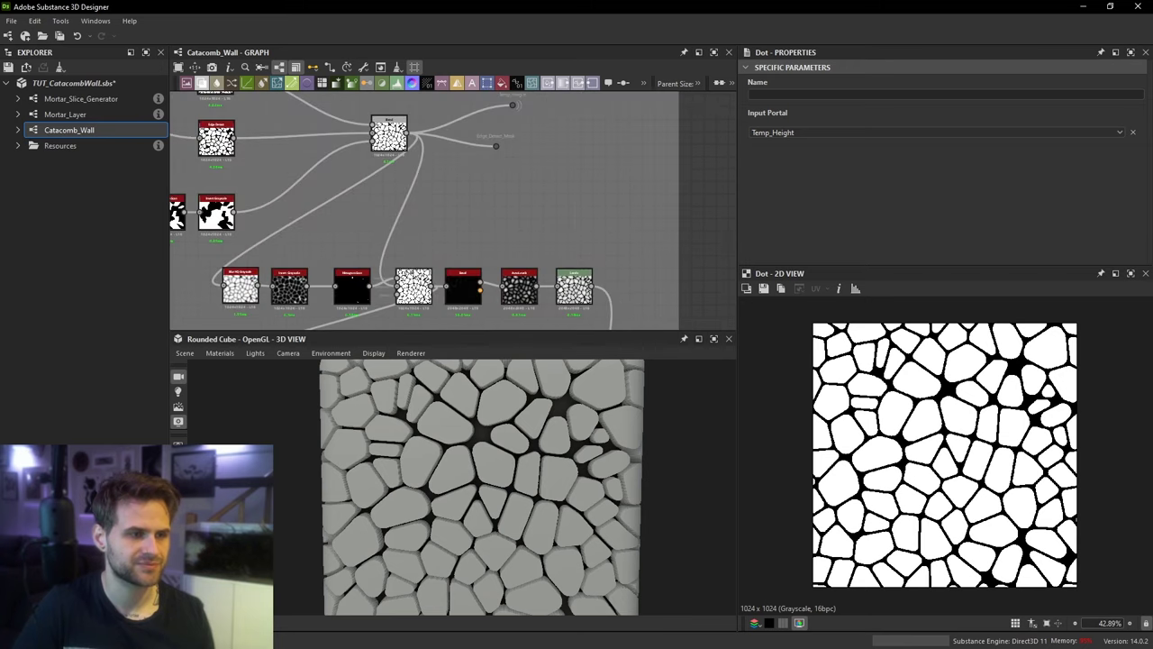
# Step: Preview the lower chain's Blend and Auto Levels outputs and move the Temp_Height dot down outside the frame
pyautogui.doubleClick(415, 288)
pyautogui.scroll(2, 1000, 408)
pyautogui.doubleClick(509, 286)
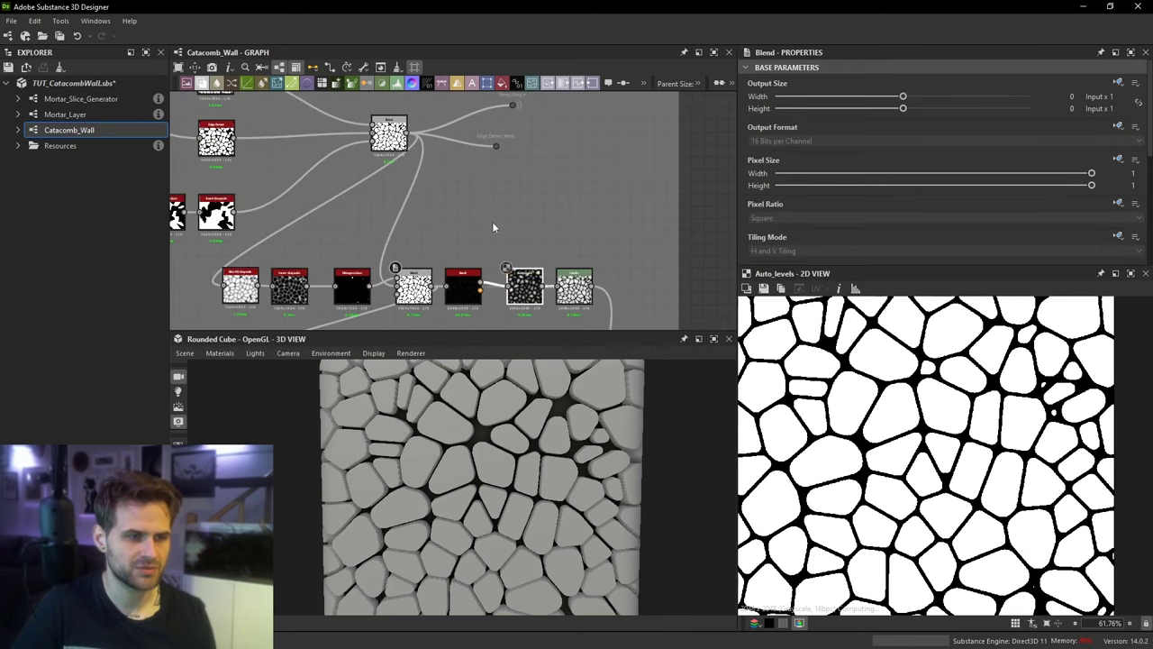
pyautogui.scroll(-2, 473, 135)
pyautogui.moveTo(478, 137); pyautogui.dragTo(667, 310)
pyautogui.moveTo(623, 251); pyautogui.dragTo(587, 129, button='middle')
# Step: Compare the Blend, Bevel and Auto Levels outputs of the lower chain in the 2D view
pyautogui.click(451, 168)
pyautogui.scroll(1, 450, 168)
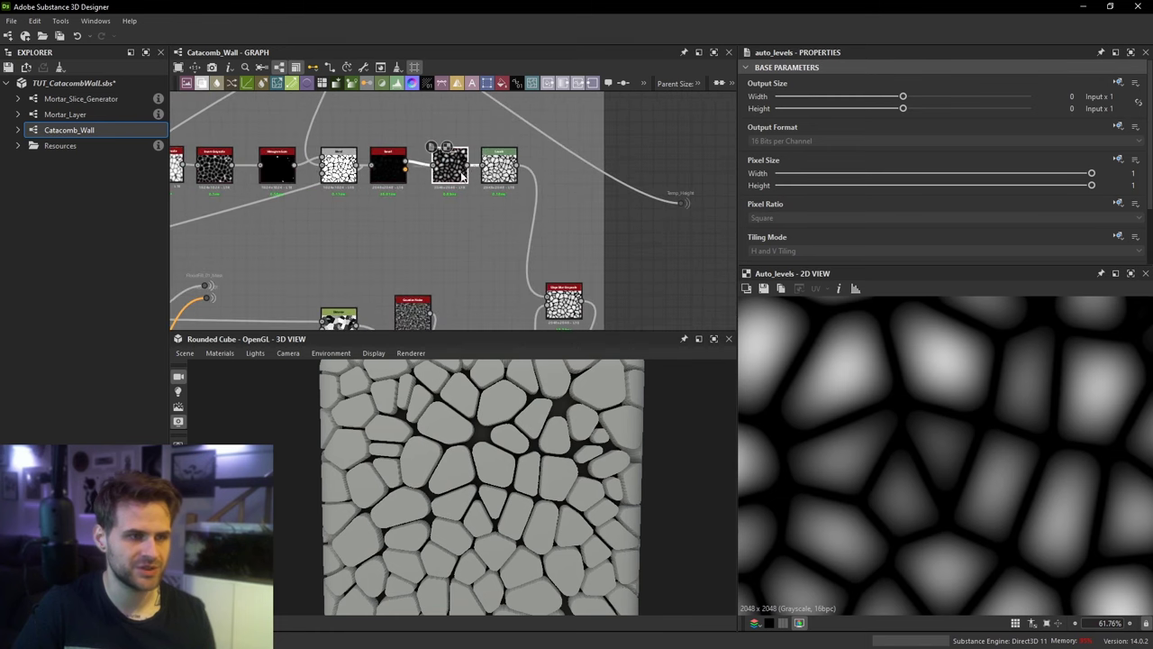
pyautogui.doubleClick(395, 166)
pyautogui.moveTo(395, 166); pyautogui.dragTo(378, 215, button='middle')
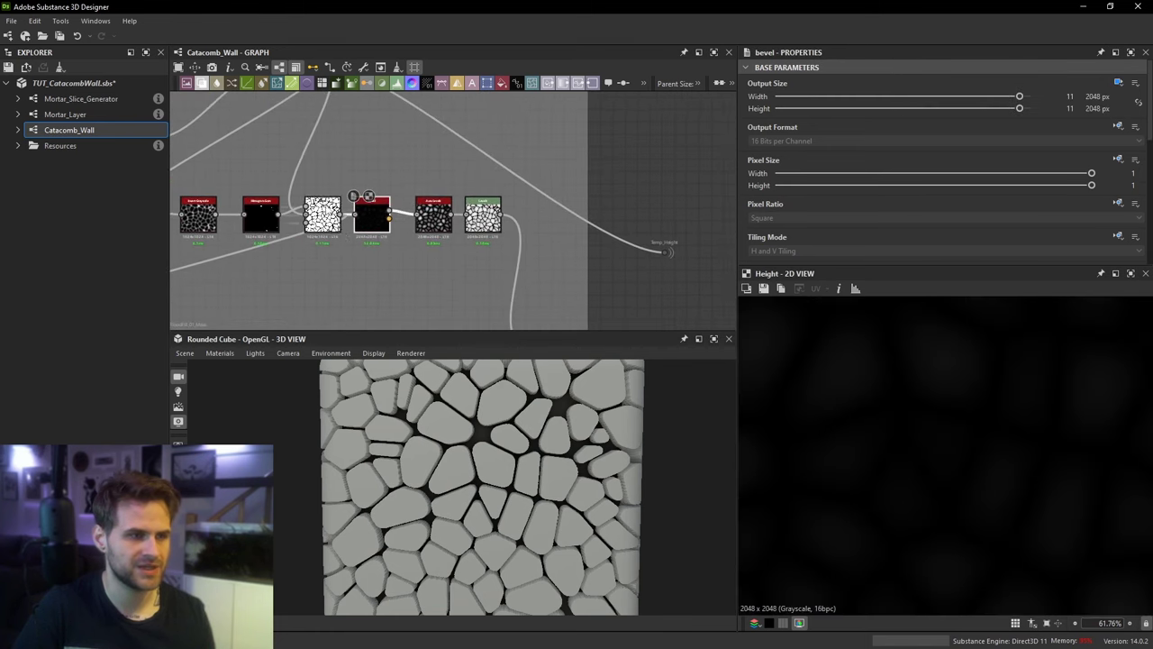
pyautogui.doubleClick(330, 217)
pyautogui.doubleClick(382, 224)
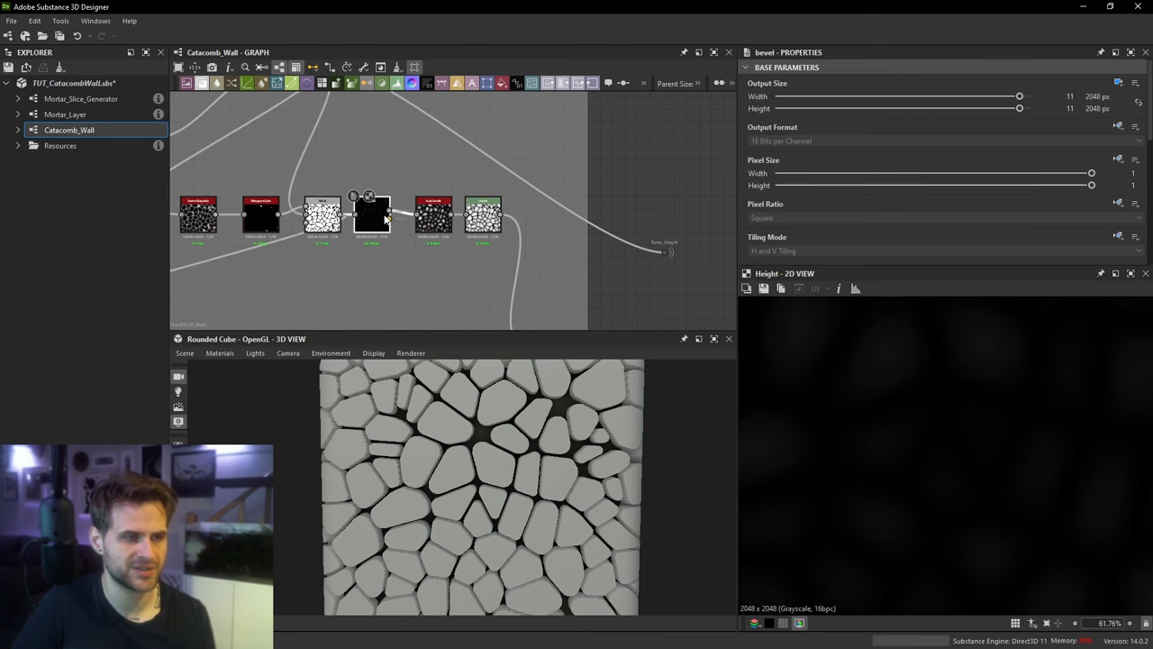
pyautogui.click(437, 220)
pyautogui.doubleClick(437, 221)
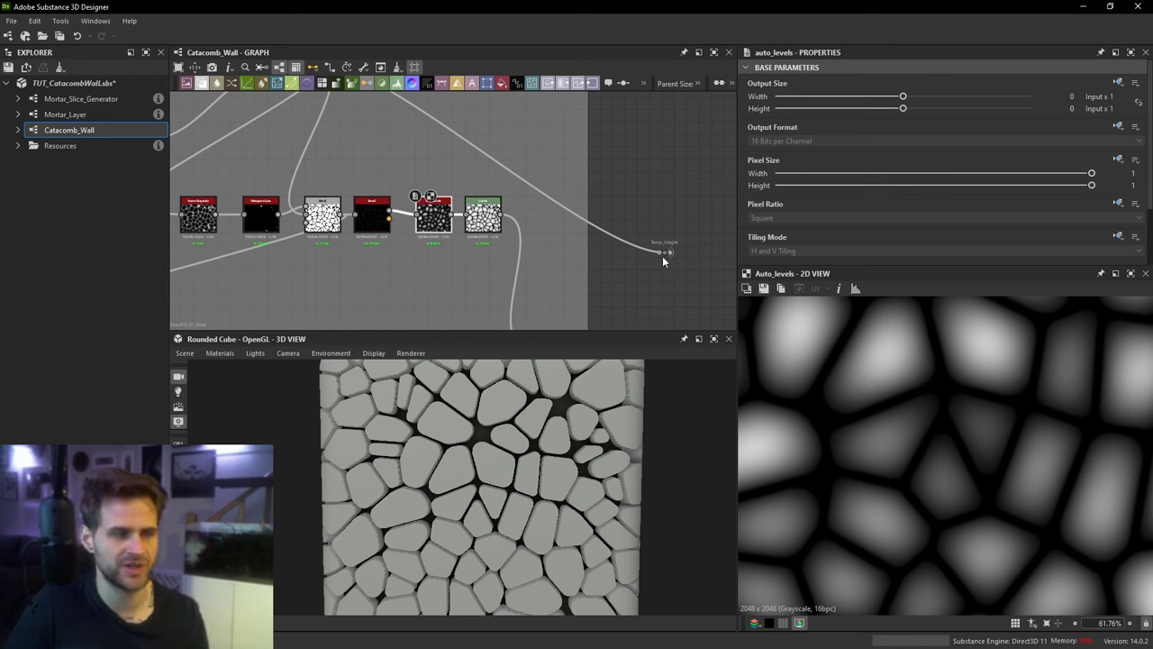
# Step: Move the Temp_Height dot beside the chain's Levels node, feeding it first from Auto Levels and finally from Levels
pyautogui.moveTo(663, 254); pyautogui.dragTo(554, 180)
pyautogui.click(434, 220)
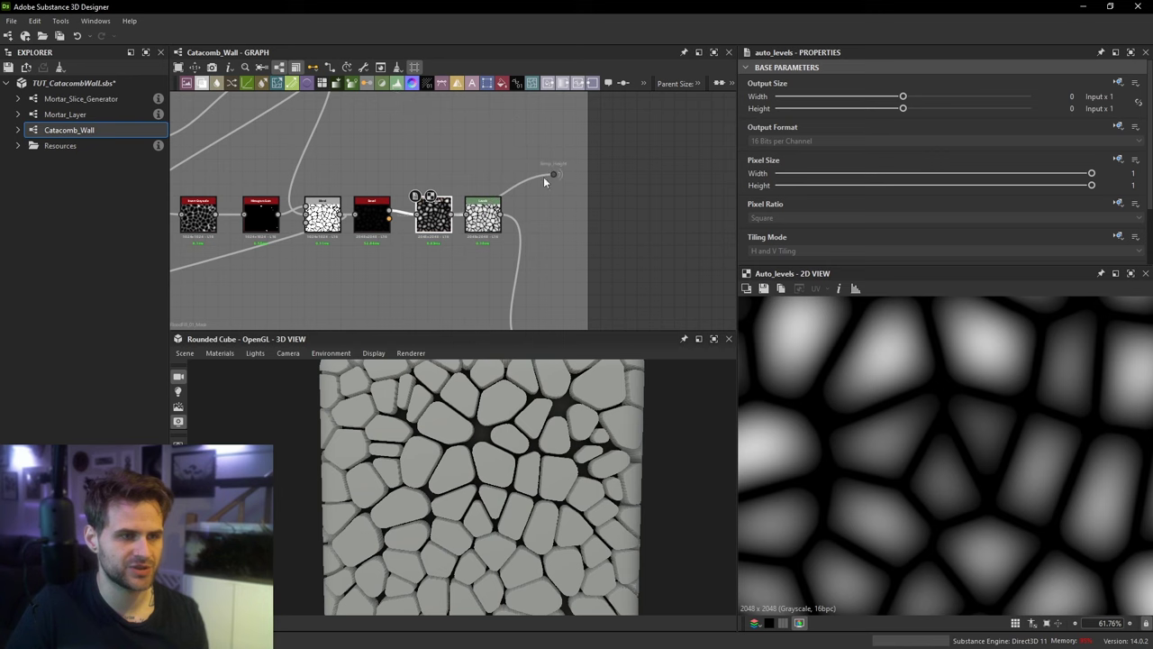
pyautogui.scroll(2, 514, 420)
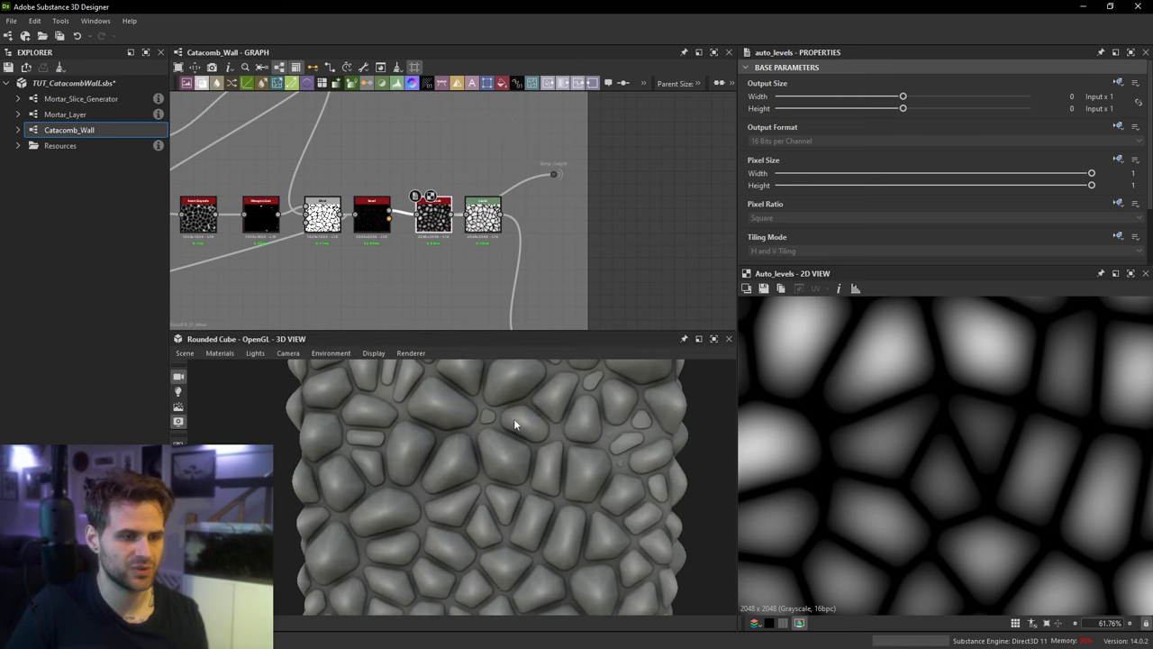
pyautogui.moveTo(554, 177); pyautogui.dragTo(555, 176)
# Step: Try shifting the Levels node's midtone handle toward the highlights, and undo the change
pyautogui.doubleClick(485, 216)
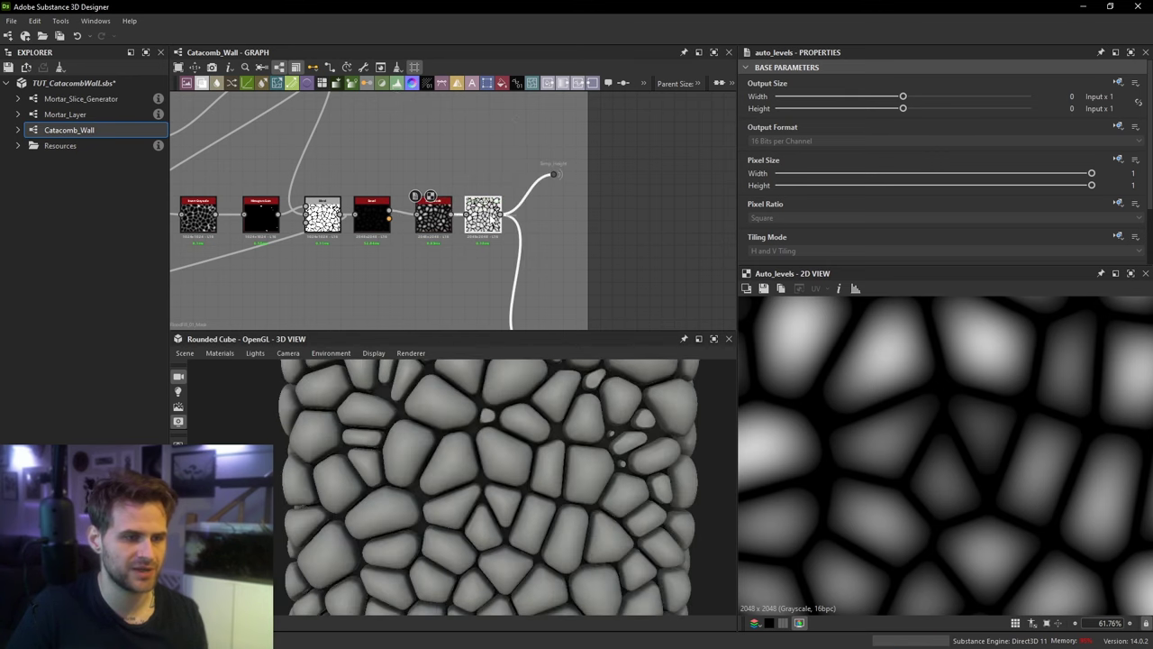
pyautogui.scroll(-1, 976, 344)
pyautogui.scroll(-3, 949, 179)
pyautogui.scroll(-2, 946, 176)
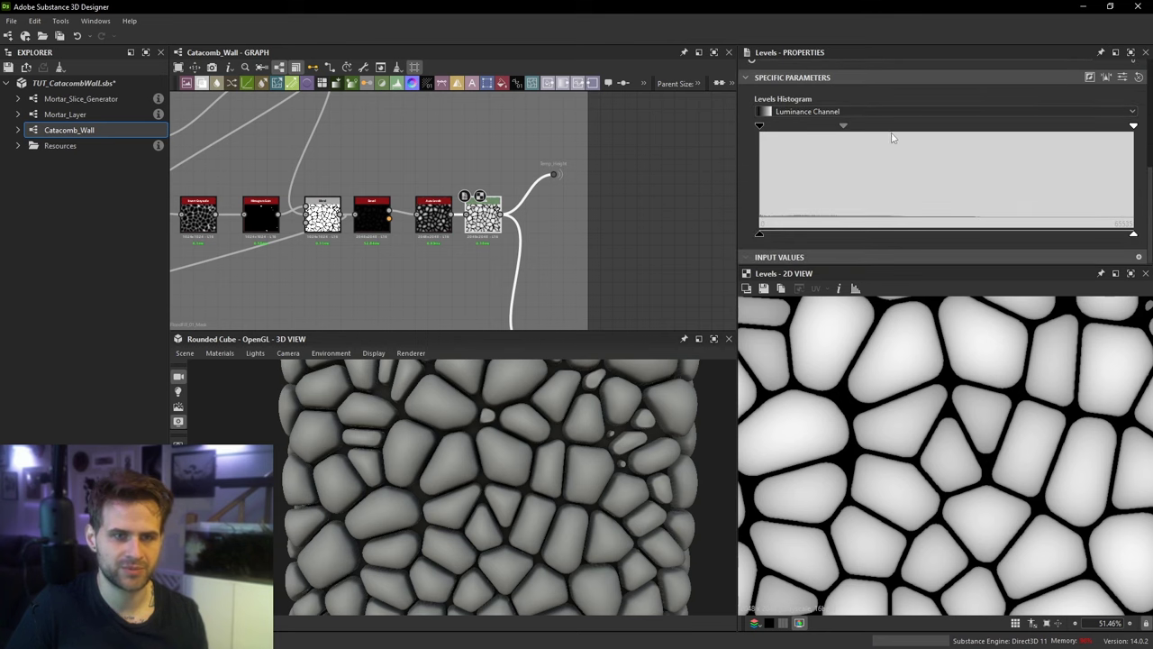
pyautogui.moveTo(841, 126); pyautogui.dragTo(927, 132)
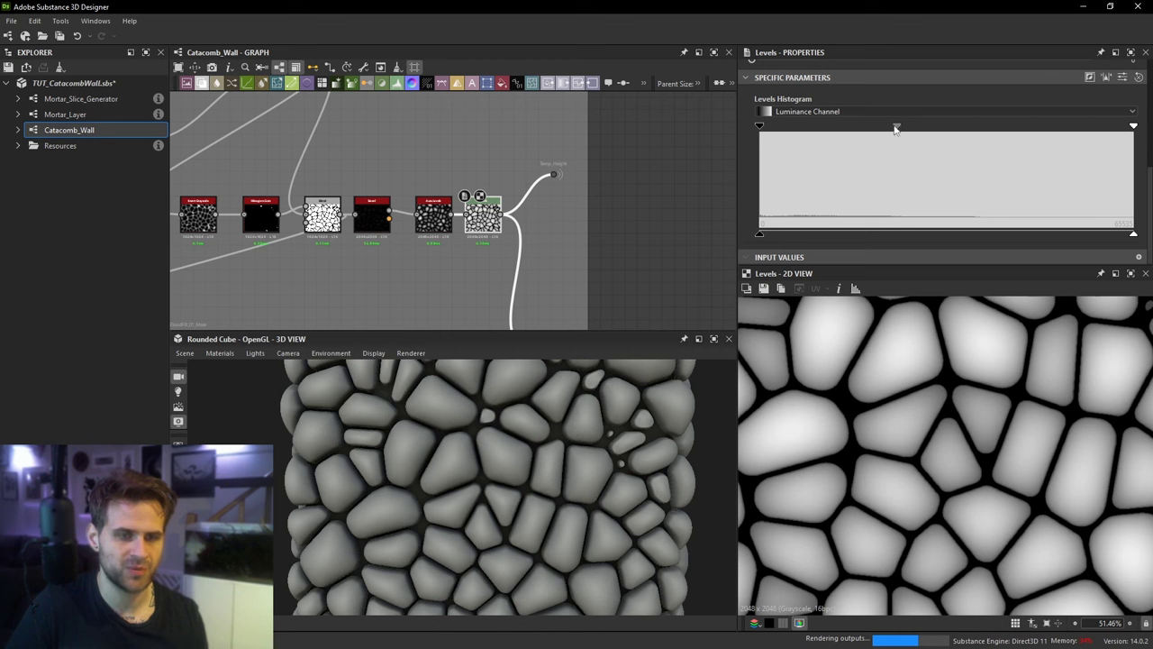
pyautogui.hotkey('ctrl', 'z')
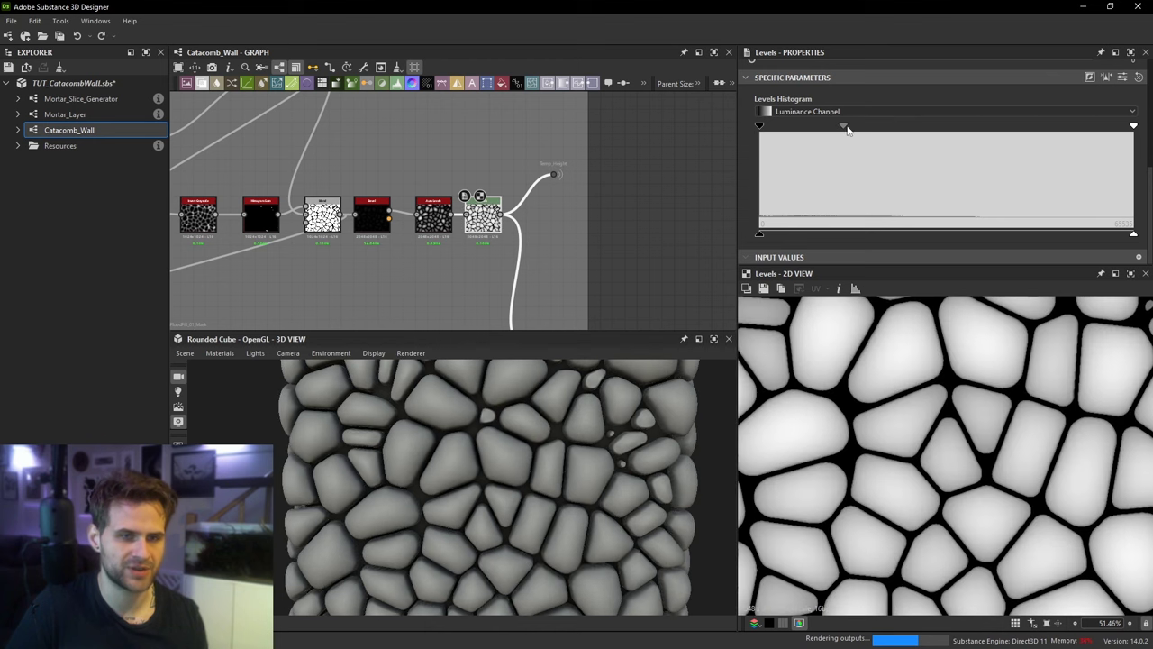
# Step: Check the rounded stones in the 3D preview and move the Temp_Height dot down outside the frame, near the Slope Blur Grayscale
pyautogui.moveTo(491, 237); pyautogui.dragTo(498, 276, button='middle')
pyautogui.scroll(-1, 541, 456)
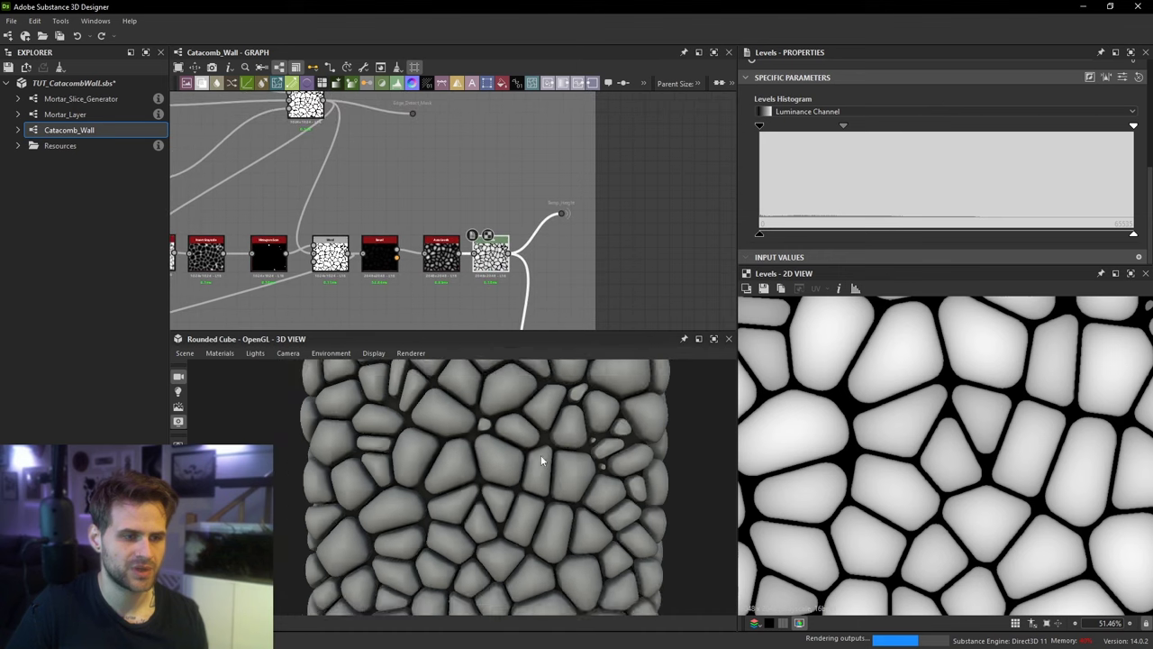
pyautogui.moveTo(541, 456); pyautogui.dragTo(531, 445)
pyautogui.scroll(-2, 569, 222)
pyautogui.moveTo(565, 216); pyautogui.dragTo(565, 266)
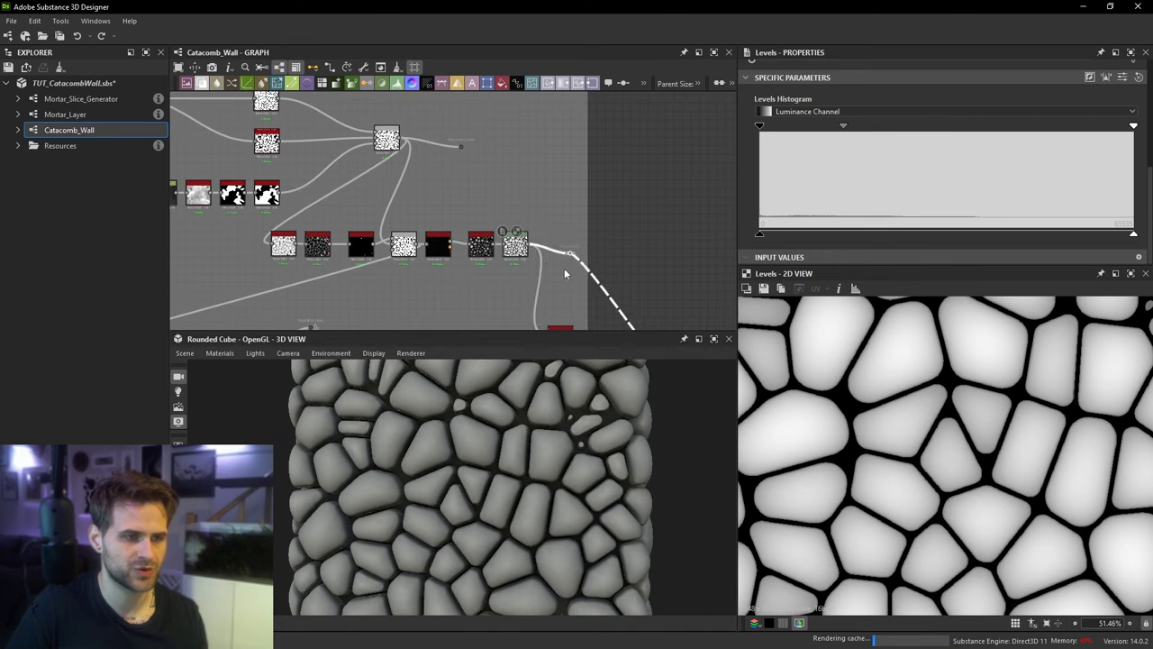
pyautogui.moveTo(565, 267); pyautogui.dragTo(555, 152, button='middle')
pyautogui.moveTo(556, 152); pyautogui.dragTo(628, 191)
# Step: Preview the Slope Blur Grayscale node, connect its output to the Temp_Height dot and inspect the chipped stones in 3D
pyautogui.scroll(2, 569, 233)
pyautogui.click(551, 225)
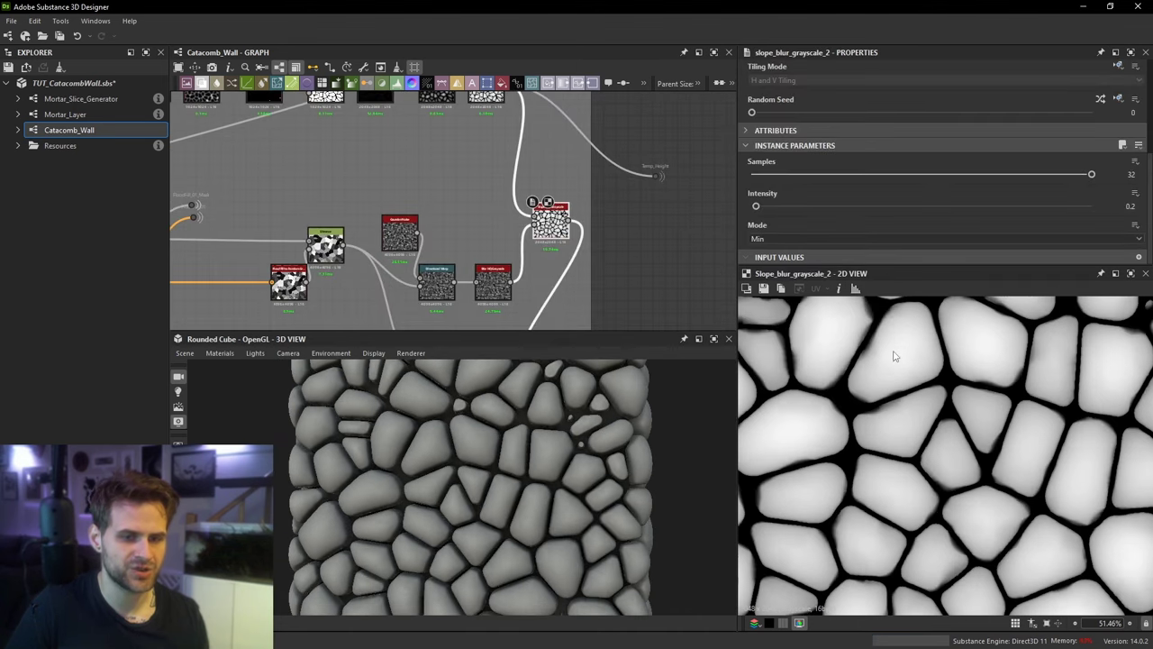
pyautogui.scroll(2, 915, 409)
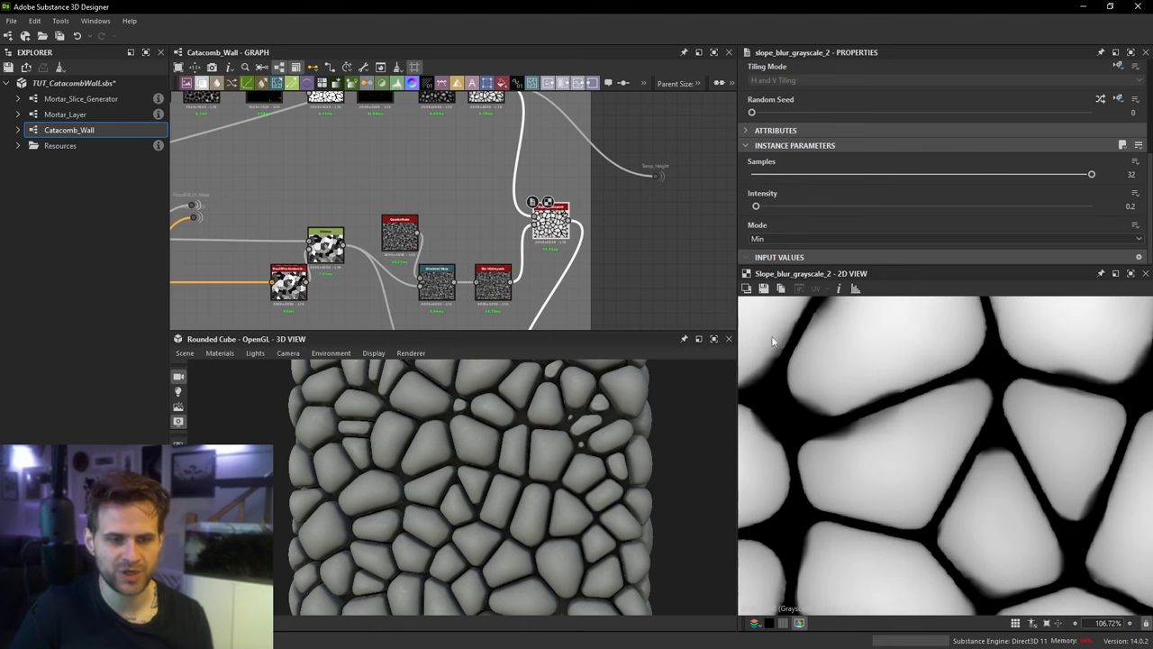
pyautogui.moveTo(578, 220); pyautogui.dragTo(574, 234, button='middle')
pyautogui.moveTo(566, 234); pyautogui.dragTo(651, 190)
pyautogui.moveTo(652, 190); pyautogui.dragTo(652, 222)
pyautogui.scroll(5, 466, 528)
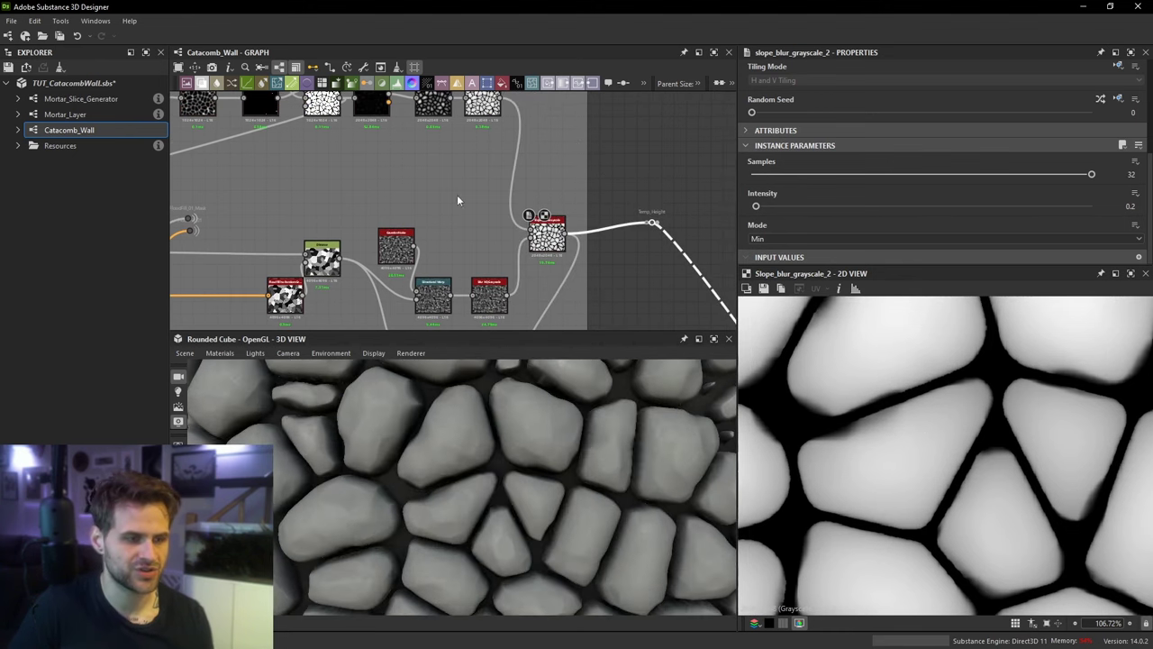
# Step: Trace the slope blur's inputs upstream and preview the Histogram Scan mask of lines between the stones
pyautogui.moveTo(361, 257); pyautogui.dragTo(621, 230, button='middle')
pyautogui.doubleClick(212, 230)
pyautogui.moveTo(213, 230); pyautogui.dragTo(477, 256, button='middle')
pyautogui.scroll(1, 477, 256)
pyautogui.moveTo(613, 253); pyautogui.dragTo(525, 233, button='middle')
pyautogui.doubleClick(526, 229)
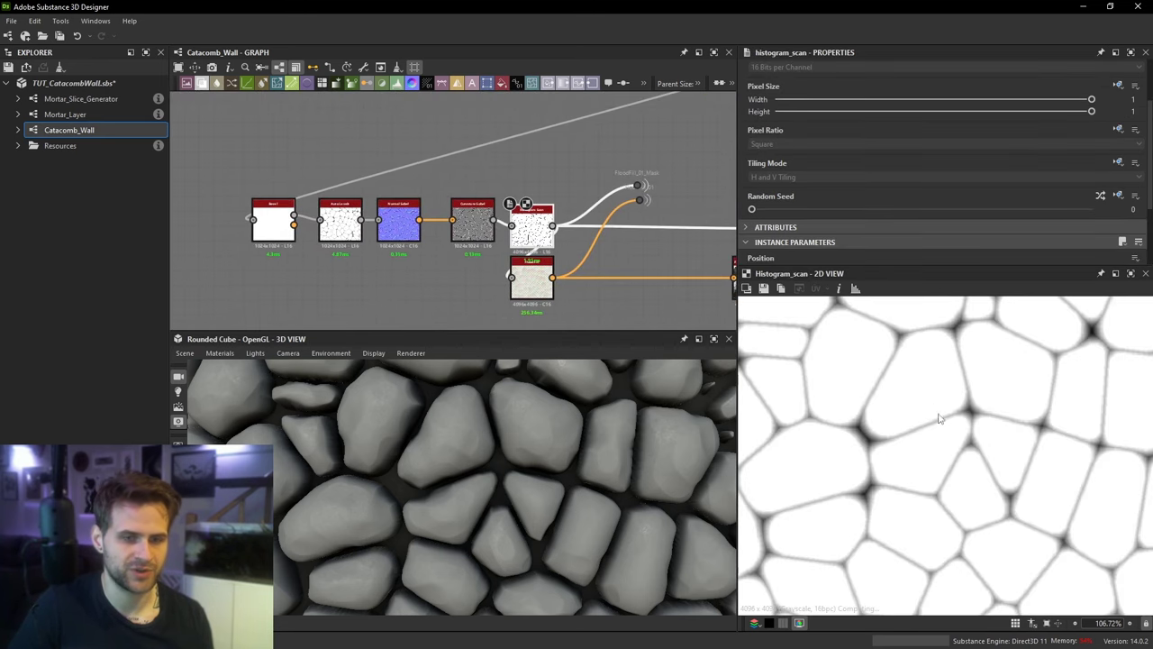
pyautogui.scroll(-5, 982, 406)
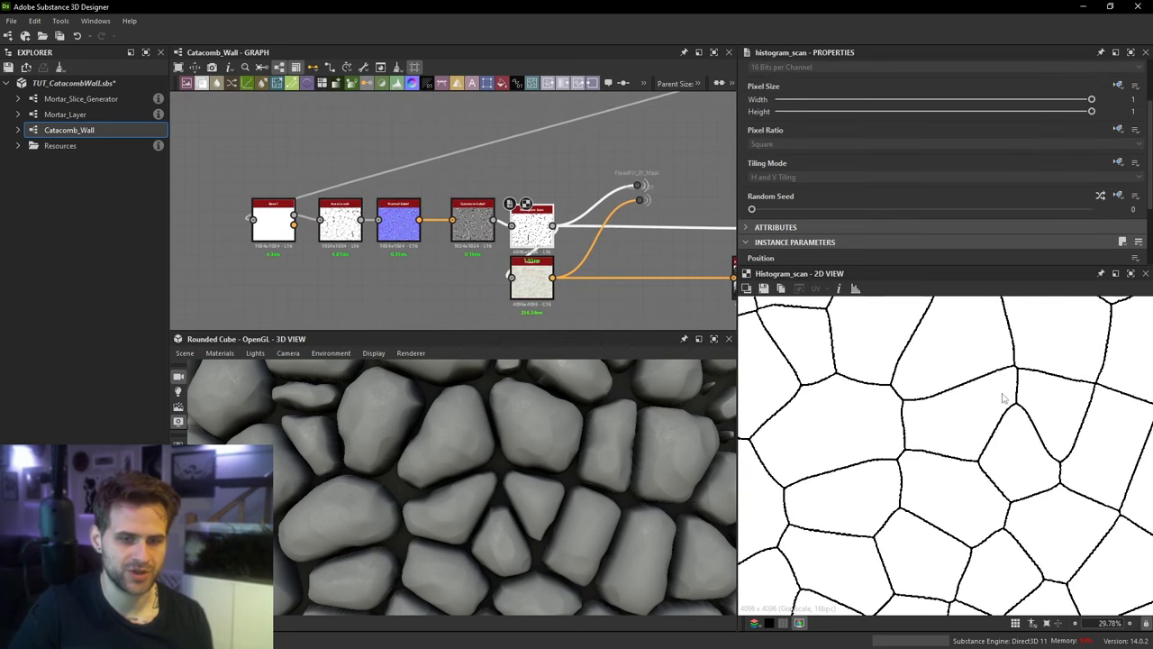
# Step: Preview the Bevel, Auto Levels and Normal Sobel outputs that lead to the Histogram Scan
pyautogui.doubleClick(275, 221)
pyautogui.moveTo(492, 163); pyautogui.dragTo(463, 211, button='middle')
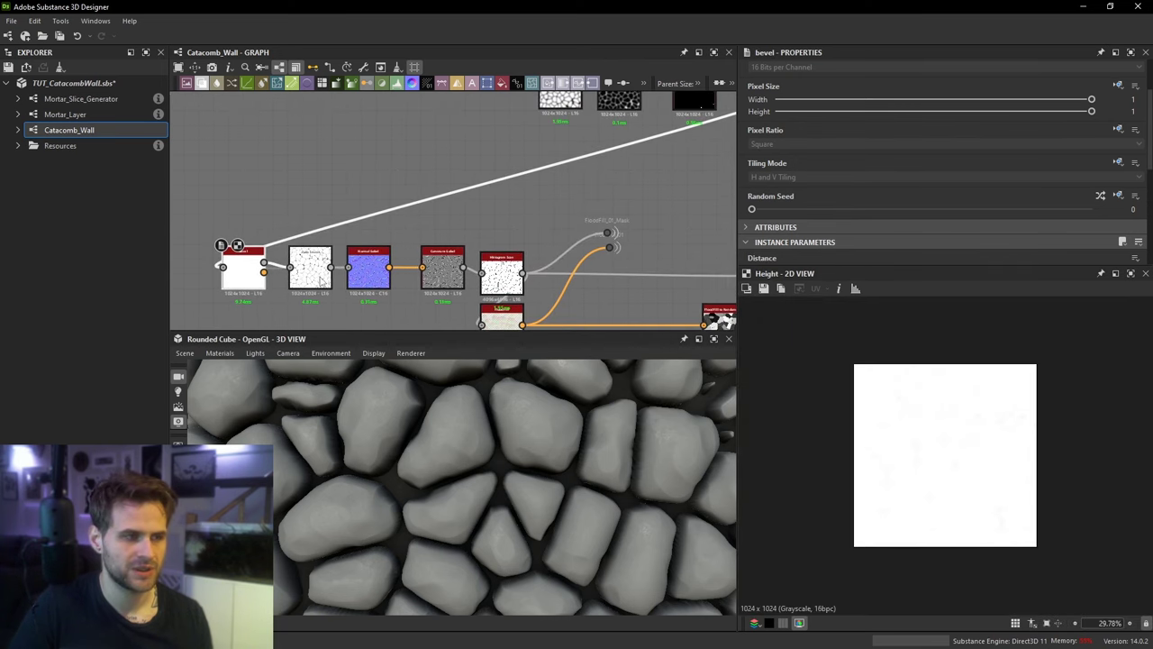
pyautogui.doubleClick(311, 266)
pyautogui.doubleClick(365, 268)
pyautogui.scroll(3, 955, 396)
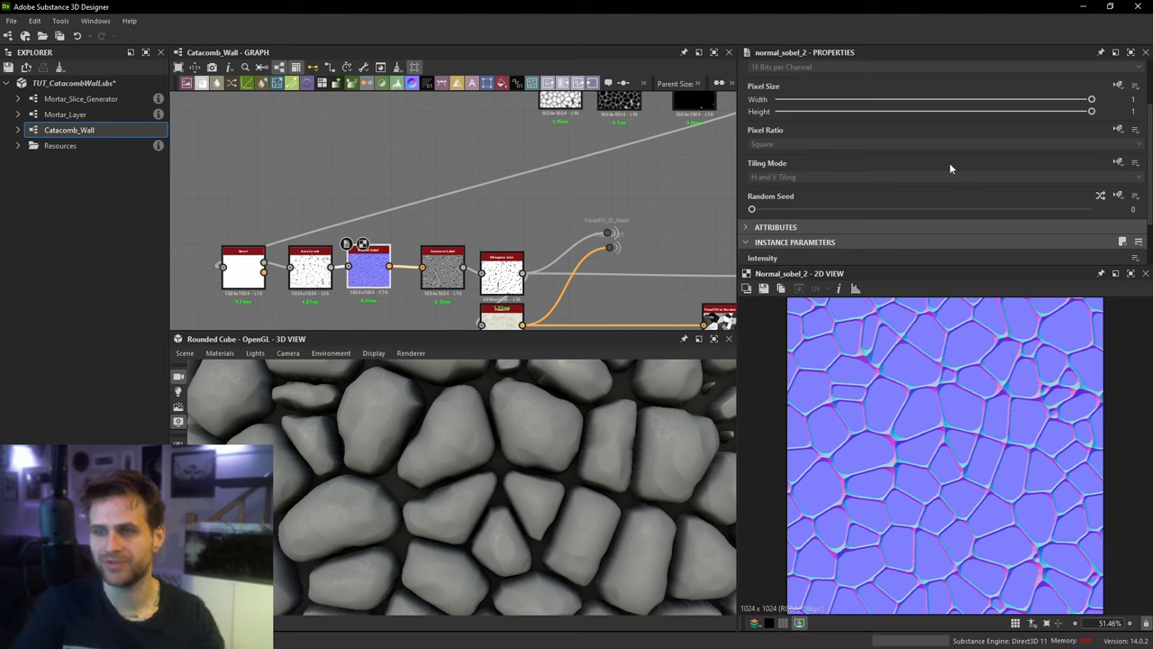
# Step: Compare the Curvature Sobel output with the two nodes before it, examining the lines between the stones
pyautogui.doubleClick(442, 267)
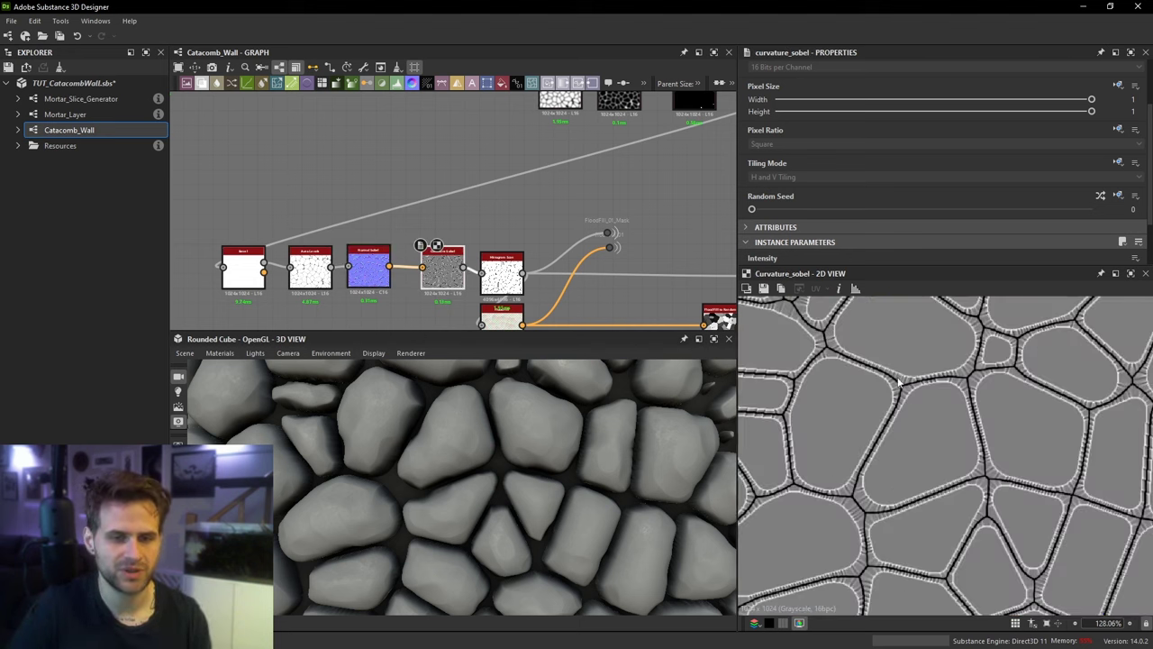
pyautogui.doubleClick(301, 273)
pyautogui.doubleClick(373, 275)
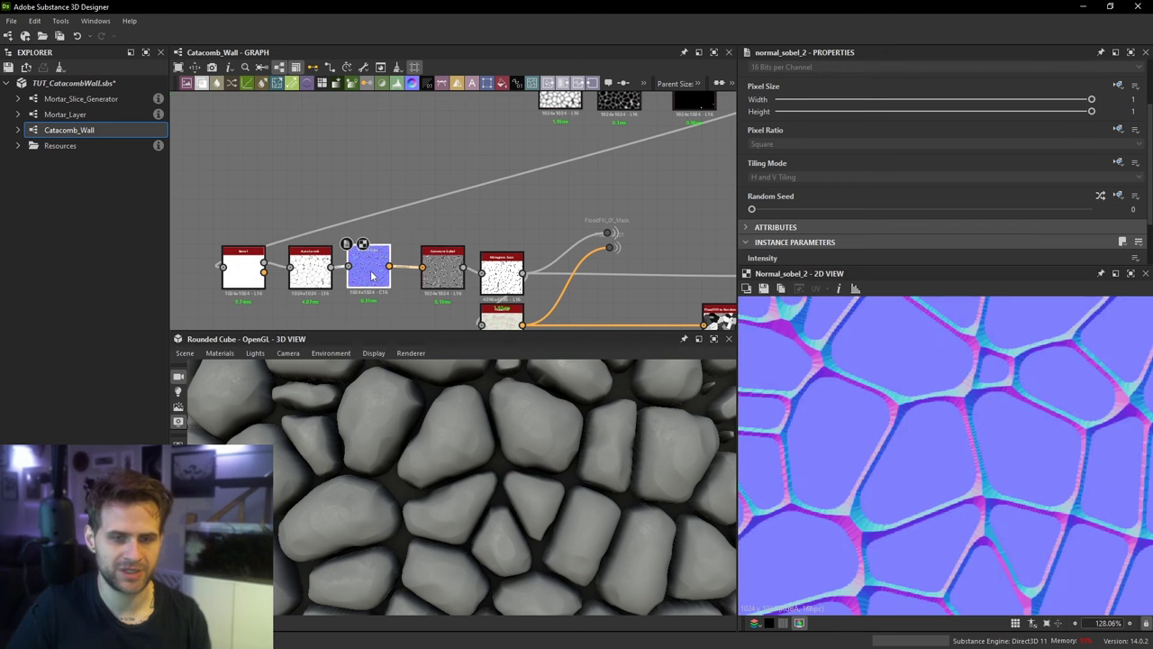
pyautogui.doubleClick(434, 281)
pyautogui.moveTo(906, 402); pyautogui.dragTo(895, 433, button='middle')
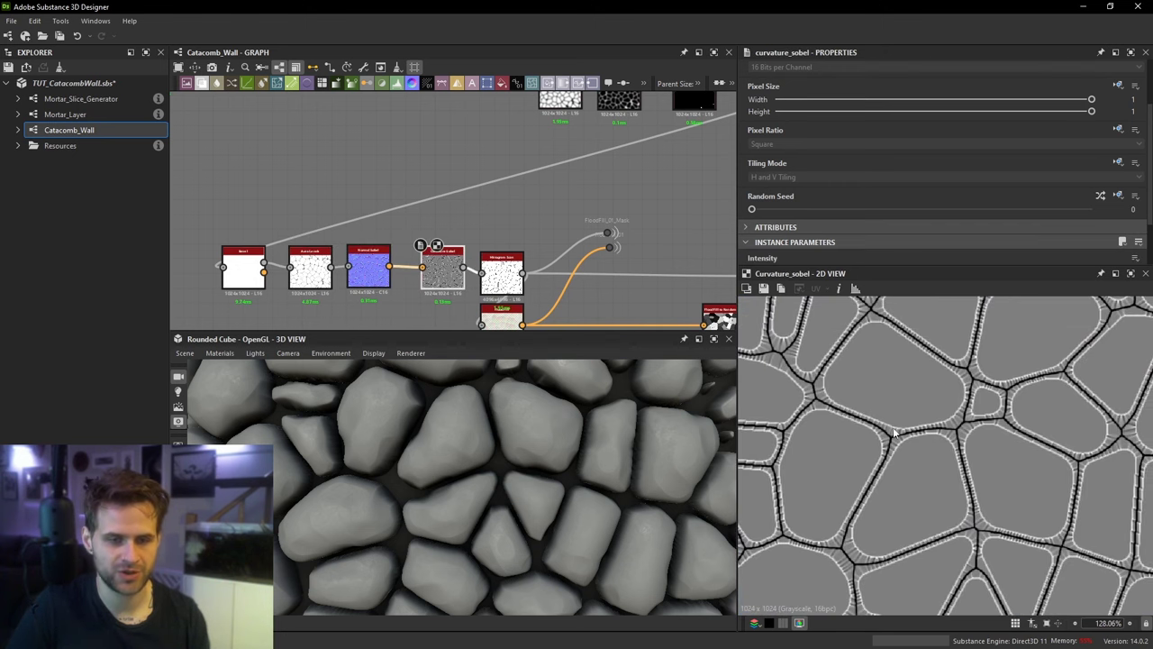
# Step: Examine the Histogram Scan line mask in full and preview the Flood Fill node fed by it
pyautogui.scroll(-5, 860, 388)
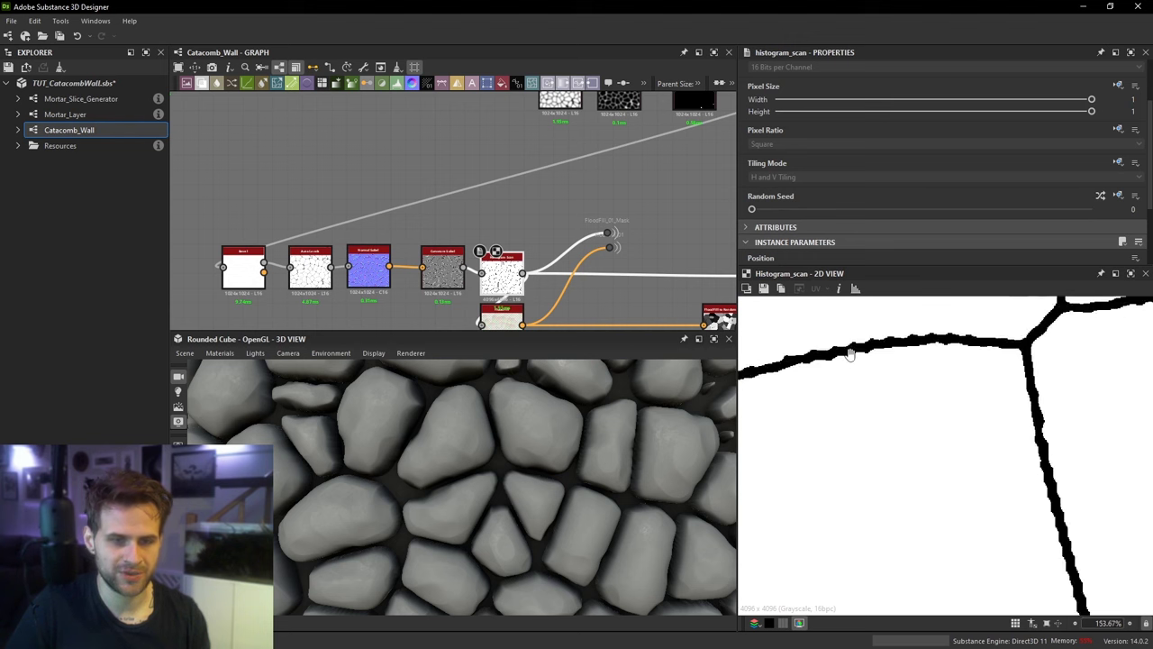
pyautogui.moveTo(574, 296); pyautogui.dragTo(524, 247, button='middle')
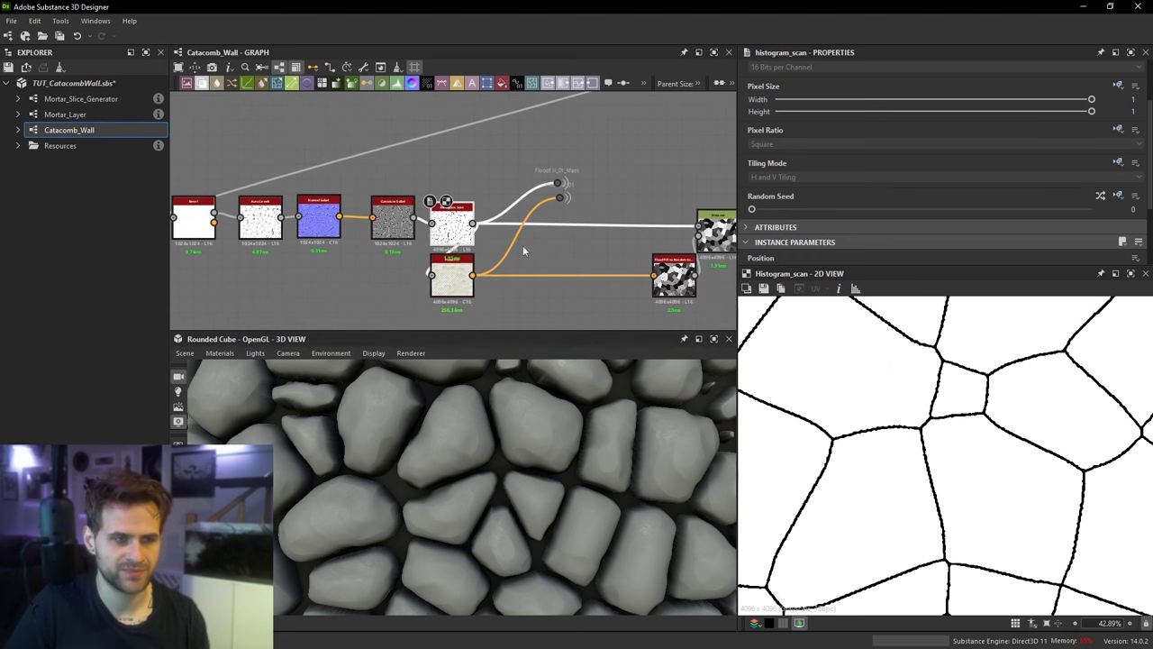
pyautogui.doubleClick(462, 284)
pyautogui.scroll(-4, 906, 400)
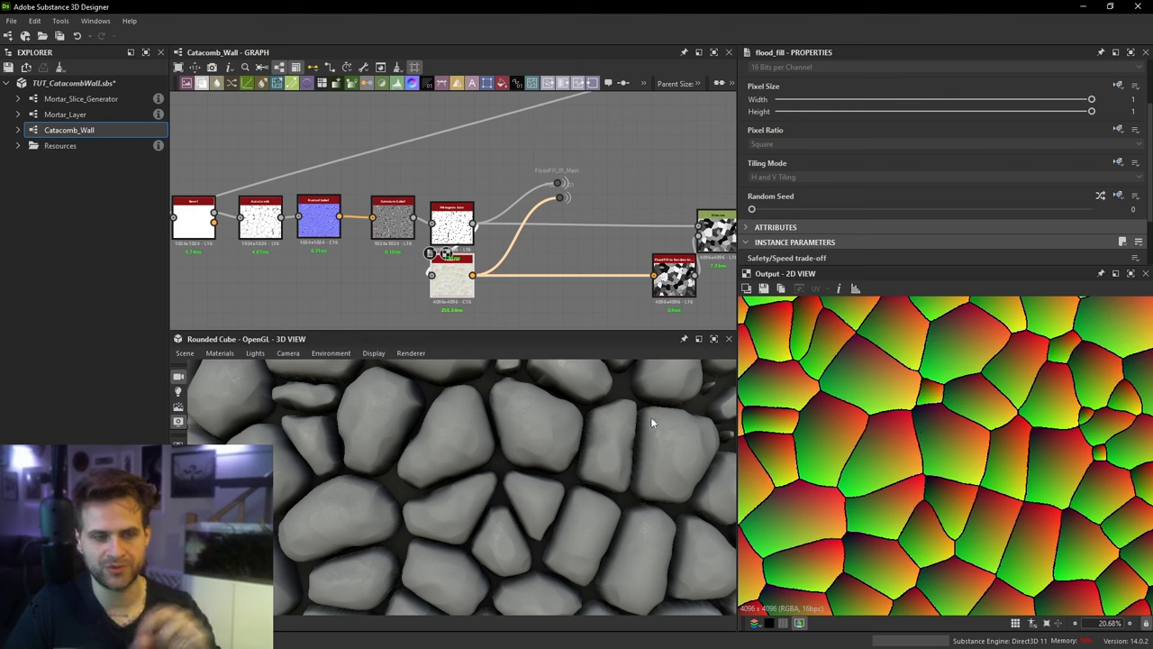
# Step: Preview the Flood Fill to Random Grayscale output and the Distance node that follows it
pyautogui.moveTo(601, 221); pyautogui.dragTo(340, 196, button='middle')
pyautogui.scroll(1, 340, 196)
pyautogui.moveTo(391, 277); pyautogui.dragTo(462, 303, button='middle')
pyautogui.click(491, 304)
pyautogui.doubleClick(492, 307)
pyautogui.scroll(-2, 564, 243)
pyautogui.doubleClick(560, 243)
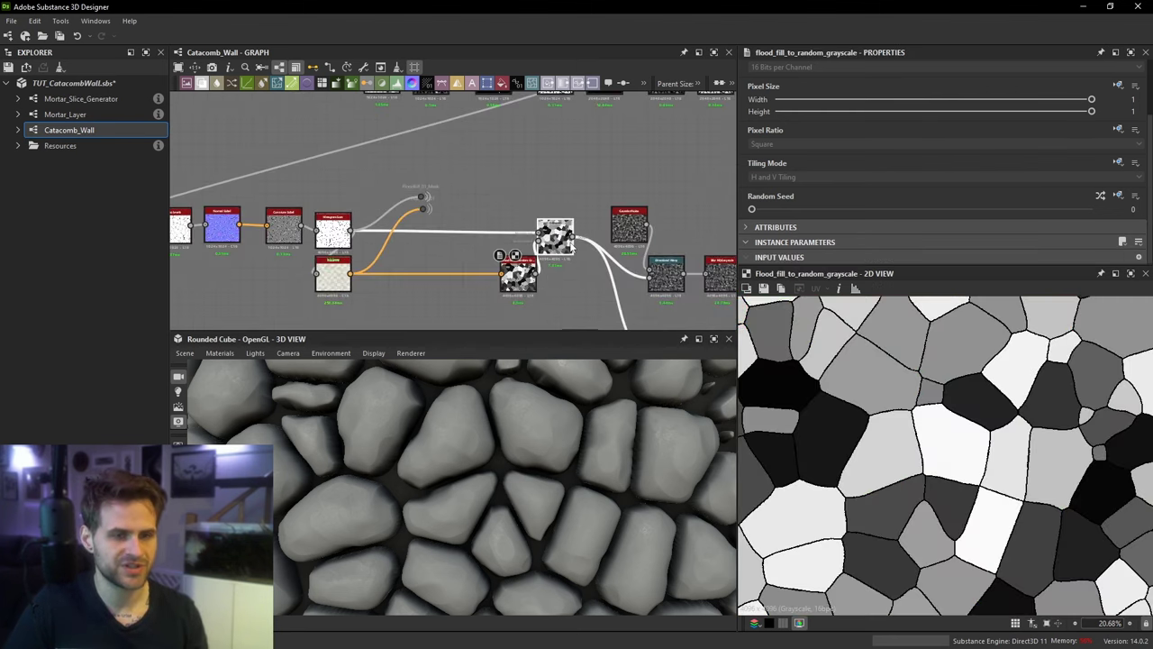
pyautogui.moveTo(602, 254); pyautogui.dragTo(451, 270, button='middle')
pyautogui.scroll(1, 505, 270)
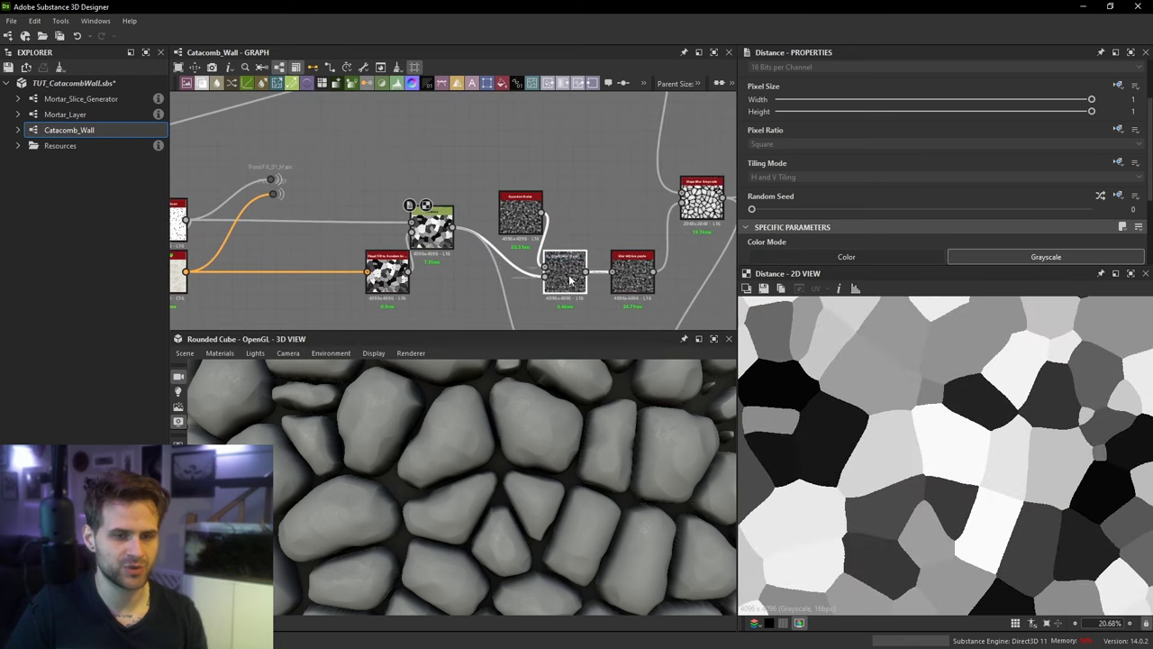
# Step: Preview the Directional Warp node and the Gaussian Noise node that feeds it
pyautogui.doubleClick(565, 270)
pyautogui.moveTo(545, 217); pyautogui.dragTo(459, 239, button='middle')
pyautogui.doubleClick(455, 230)
pyautogui.scroll(1, 441, 249)
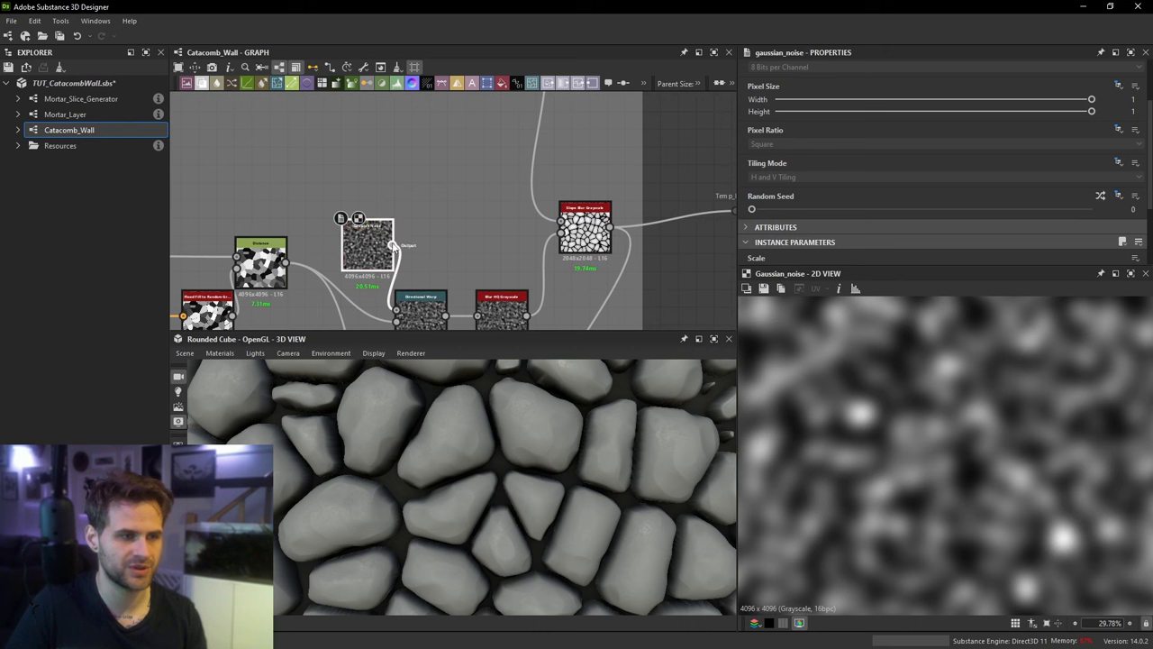
# Step: Connect the Gaussian Noise output directly to the Slope Blur Grayscale's slope input and inspect the stones up close in 3D
pyautogui.moveTo(394, 243); pyautogui.dragTo(561, 220)
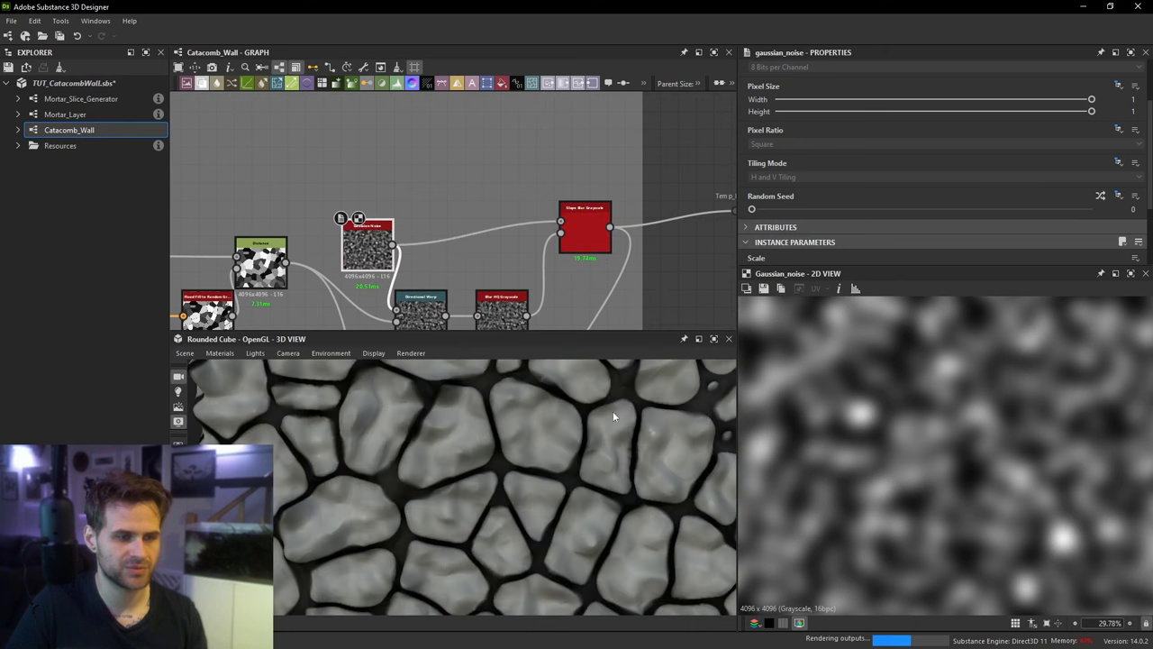
pyautogui.moveTo(574, 263); pyautogui.dragTo(580, 232, button='middle')
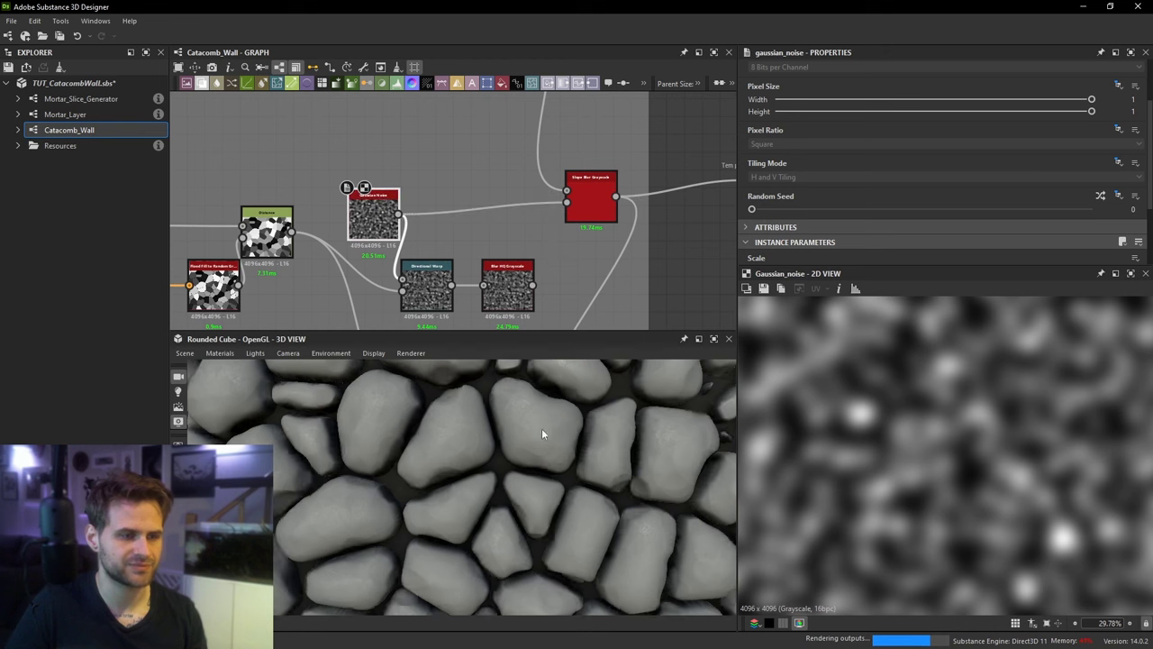
pyautogui.moveTo(538, 436)
pyautogui.mouseDown()
pyautogui.moveTo(524, 480)
pyautogui.moveTo(539, 459)
pyautogui.moveTo(526, 445)
pyautogui.mouseUp()
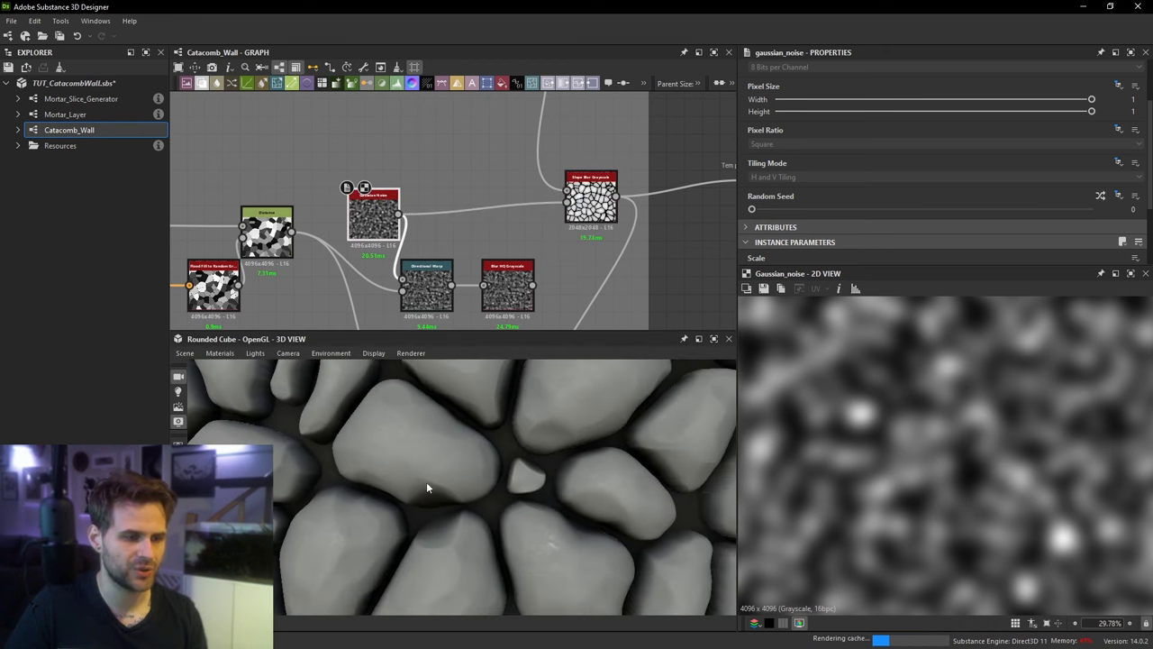
pyautogui.moveTo(427, 492); pyautogui.dragTo(518, 440)
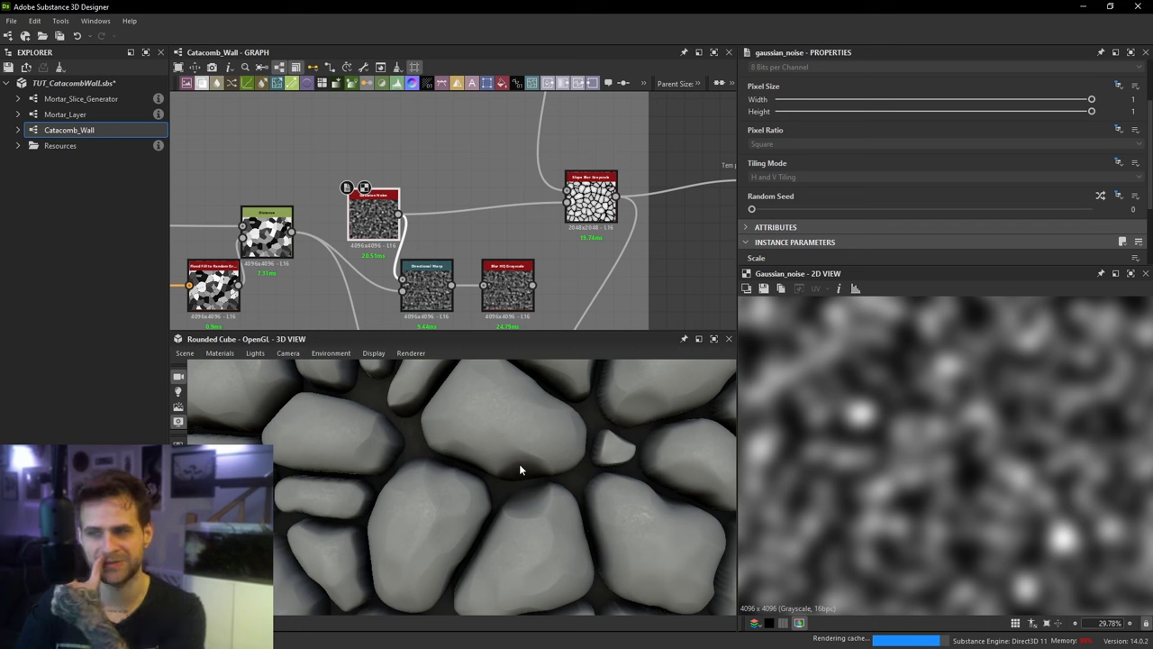
# Step: Preview the Directional Warp output and examine how the noise breaks along the stone borders
pyautogui.doubleClick(427, 293)
pyautogui.moveTo(948, 436)
pyautogui.mouseDown(button='middle')
pyautogui.moveTo(936, 484)
pyautogui.moveTo(920, 475)
pyautogui.mouseUp(button='middle')
pyautogui.moveTo(879, 395); pyautogui.dragTo(863, 435, button='middle')
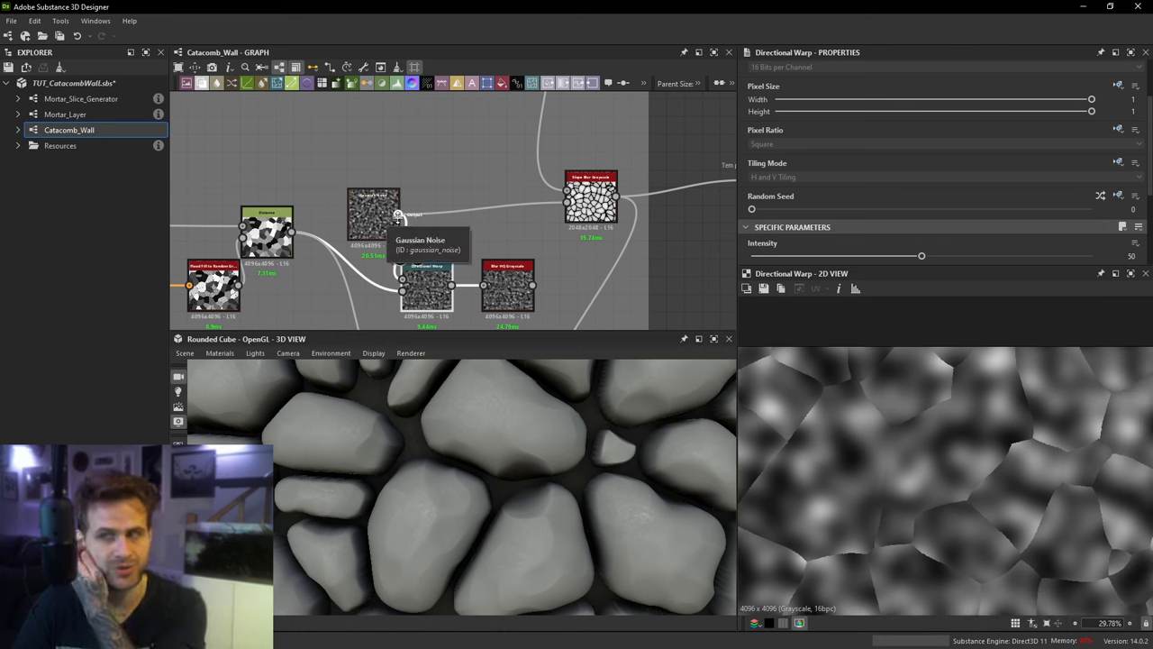
# Step: Preview the Distance node that drives the Directional Warp and examine its stone cell pattern
pyautogui.moveTo(394, 196); pyautogui.dragTo(409, 203, button='middle')
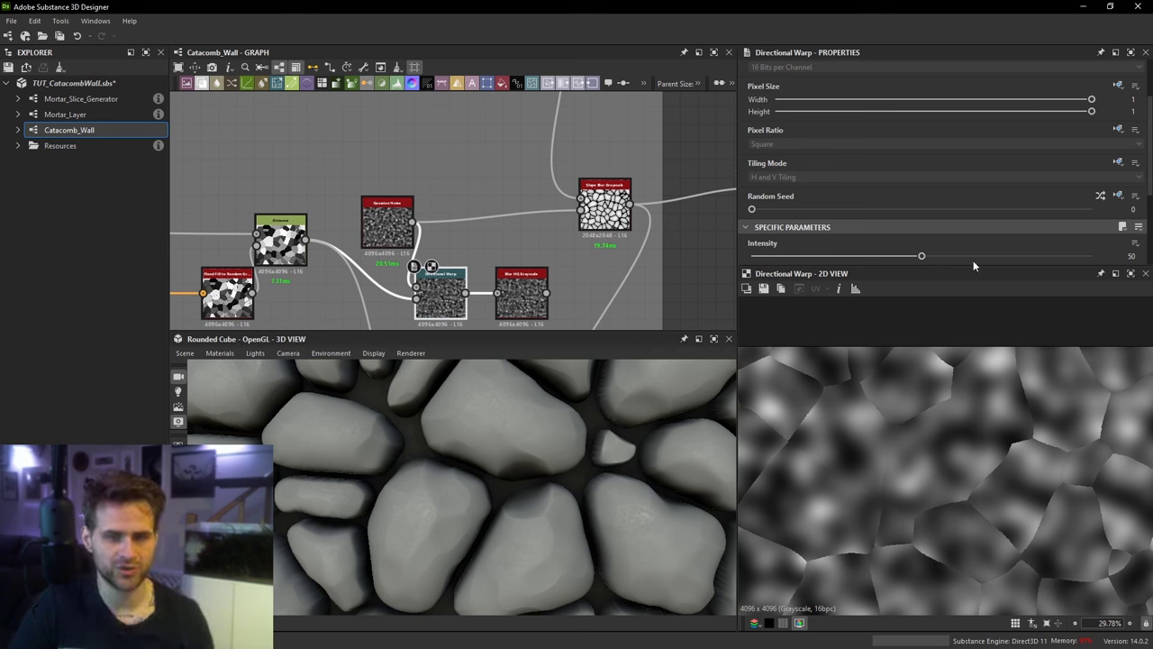
pyautogui.doubleClick(416, 300)
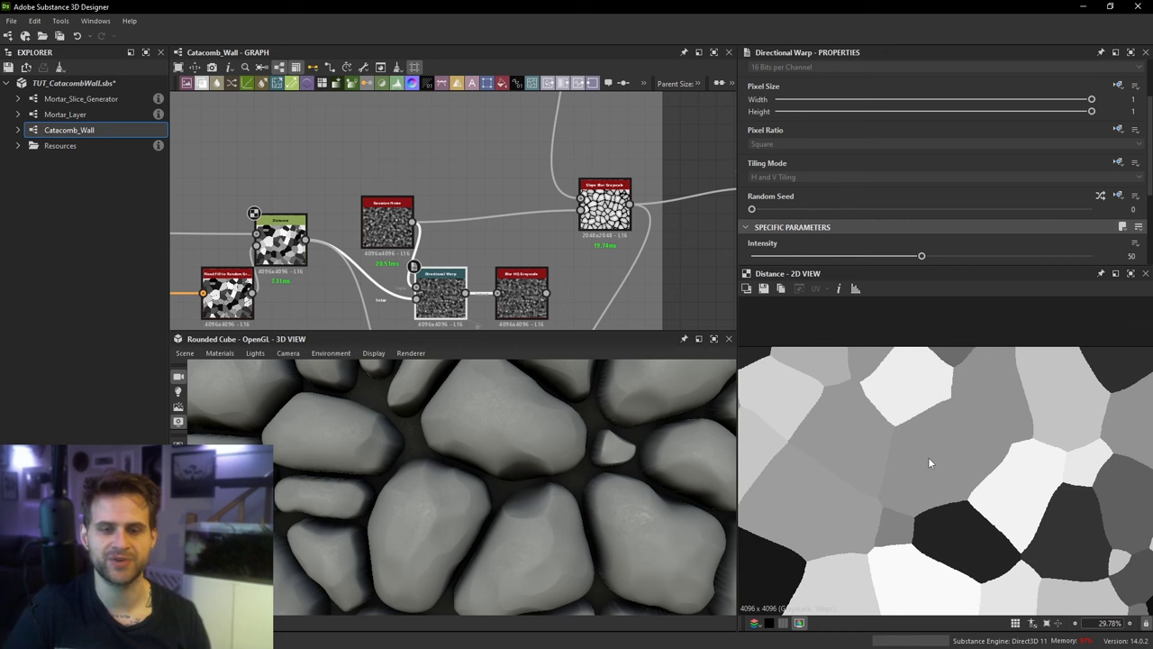
pyautogui.scroll(3, 928, 457)
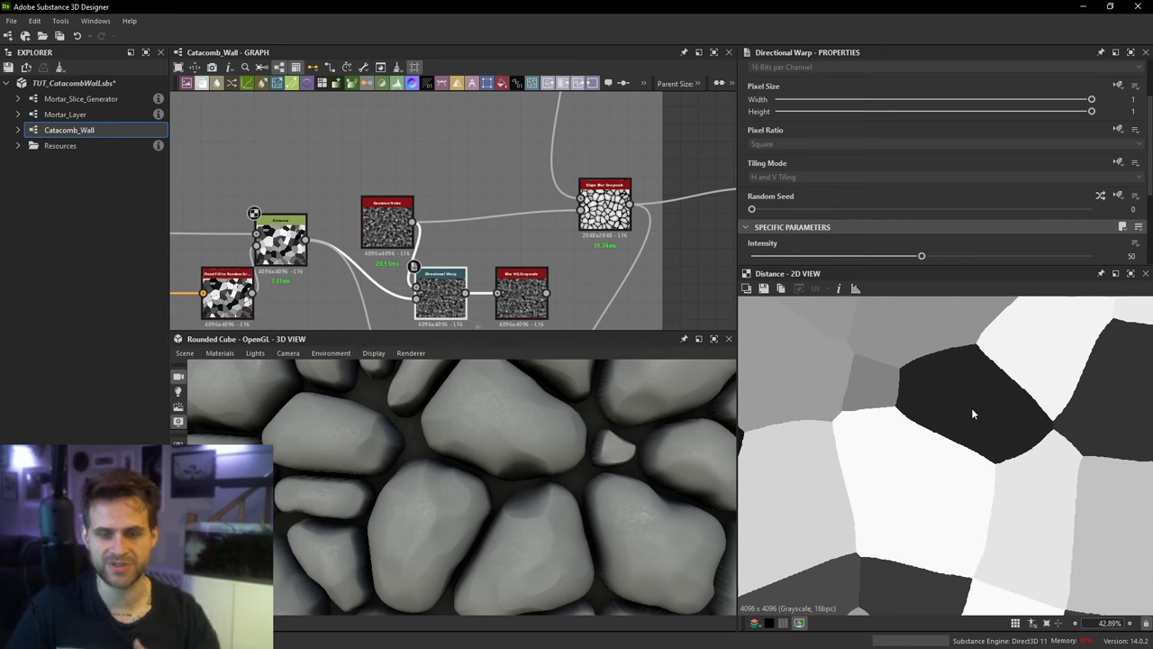
# Step: Replace the Gaussian Noise link into the Slope Blur Grayscale's slope input with the Blur HQ Grayscale output, and inspect the stones in 3D
pyautogui.doubleClick(520, 296)
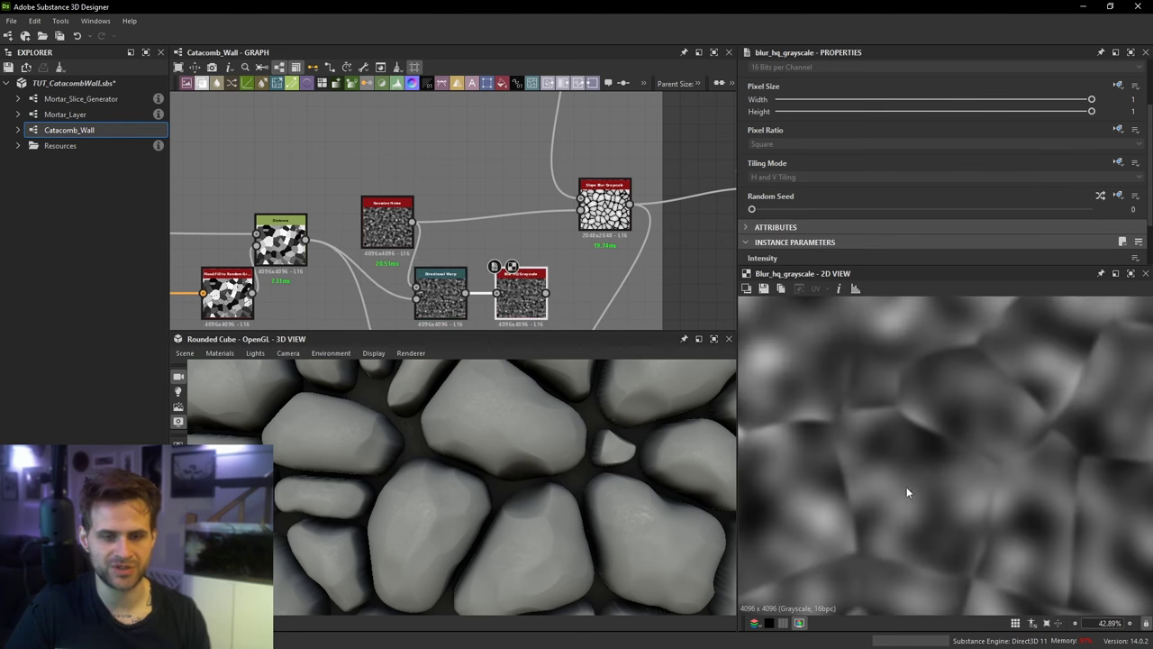
pyautogui.moveTo(577, 285); pyautogui.dragTo(556, 285, button='middle')
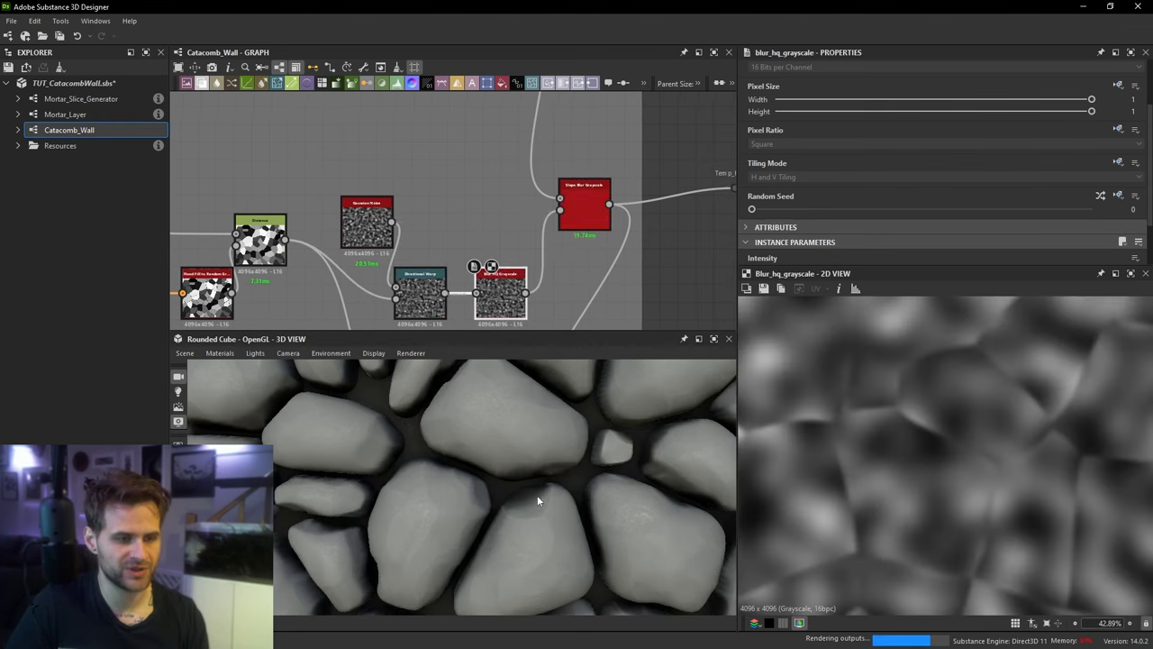
pyautogui.moveTo(474, 451); pyautogui.dragTo(488, 462)
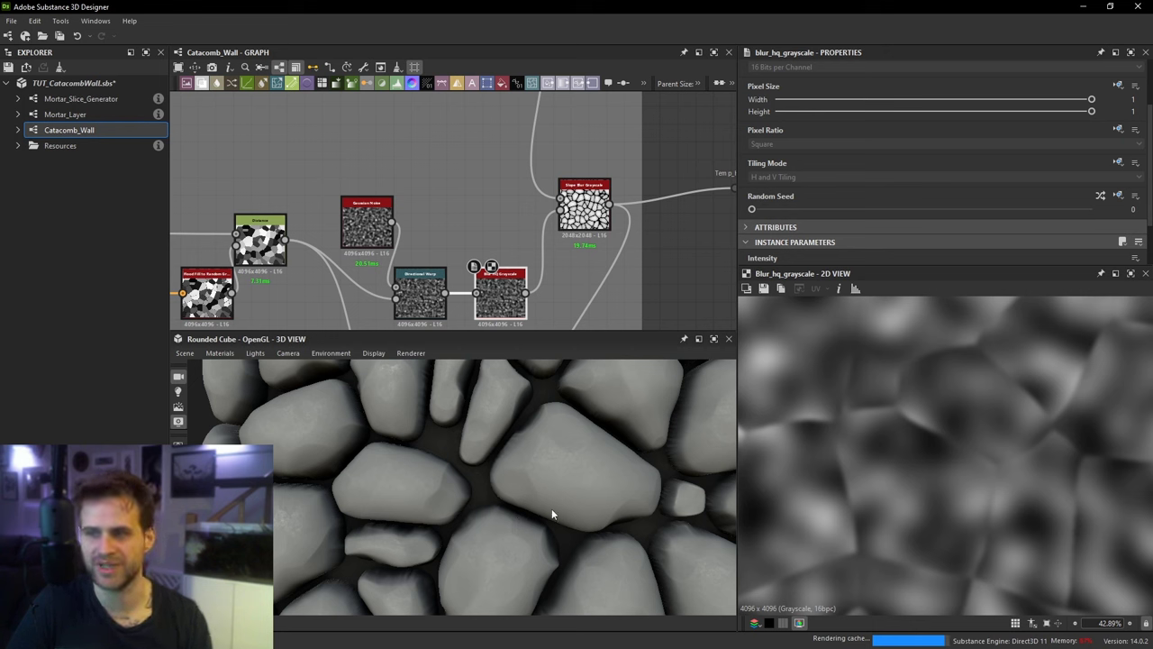
# Step: Move the Temp_Height dot node down the graph until it sits beside the lower Slope Blur Grayscale node
pyautogui.moveTo(627, 223); pyautogui.dragTo(572, 165, button='middle')
pyautogui.scroll(-3, 571, 165)
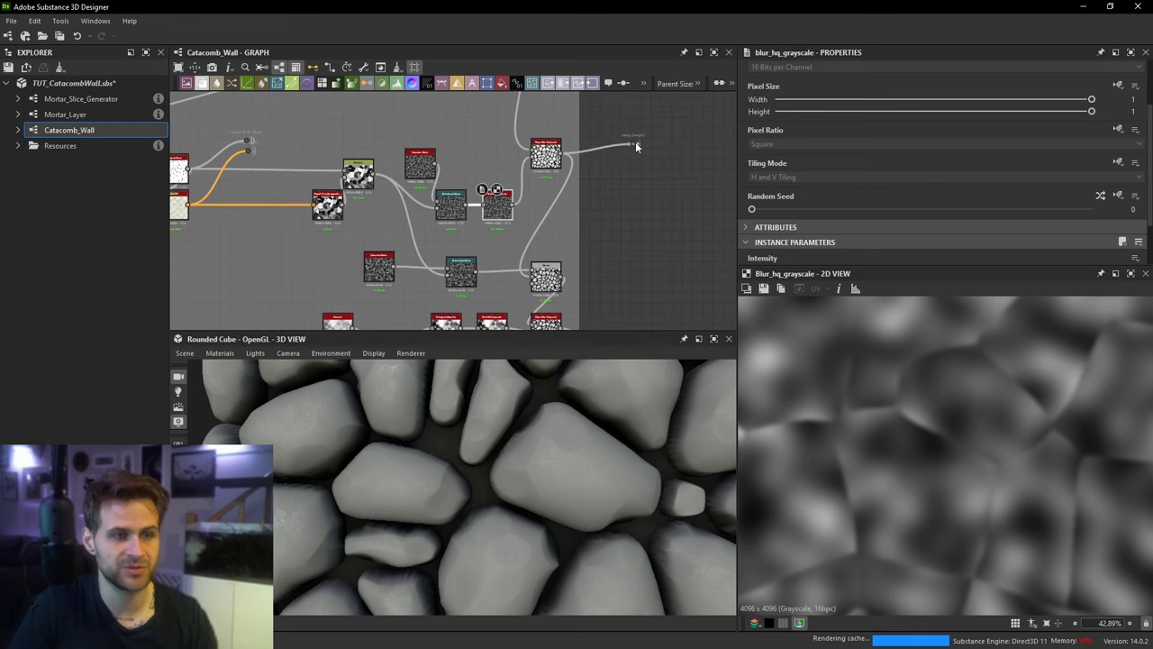
pyautogui.moveTo(636, 144); pyautogui.dragTo(626, 276)
pyautogui.moveTo(626, 276); pyautogui.dragTo(628, 207, button='middle')
pyautogui.moveTo(629, 208); pyautogui.dragTo(655, 190)
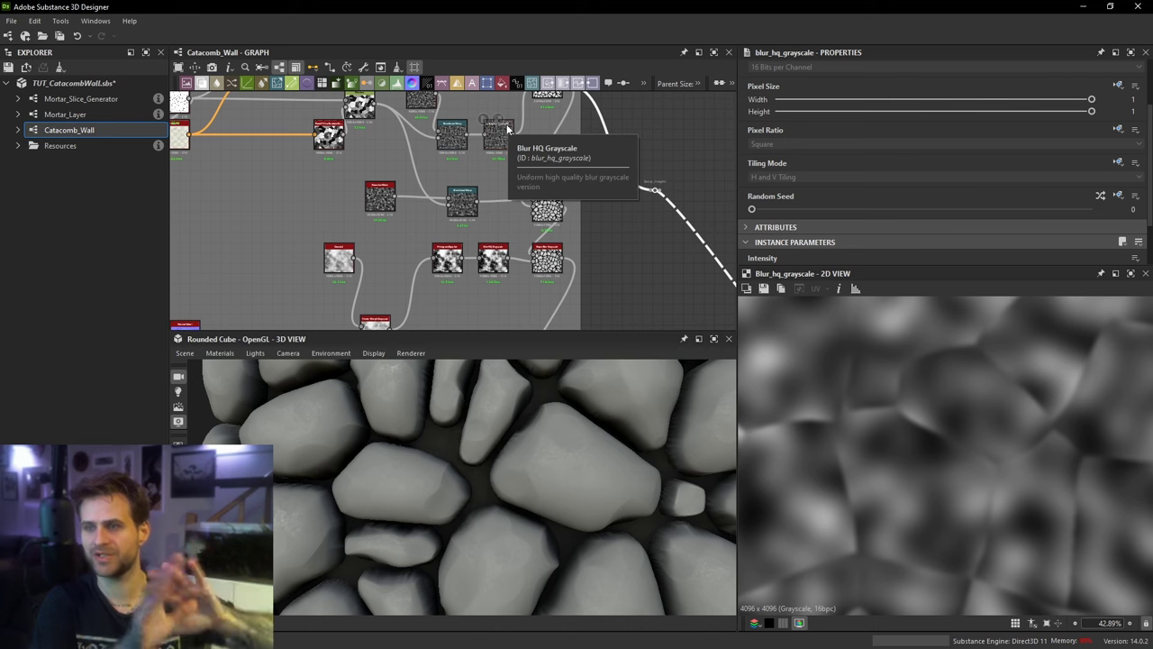
pyautogui.scroll(2, 659, 191)
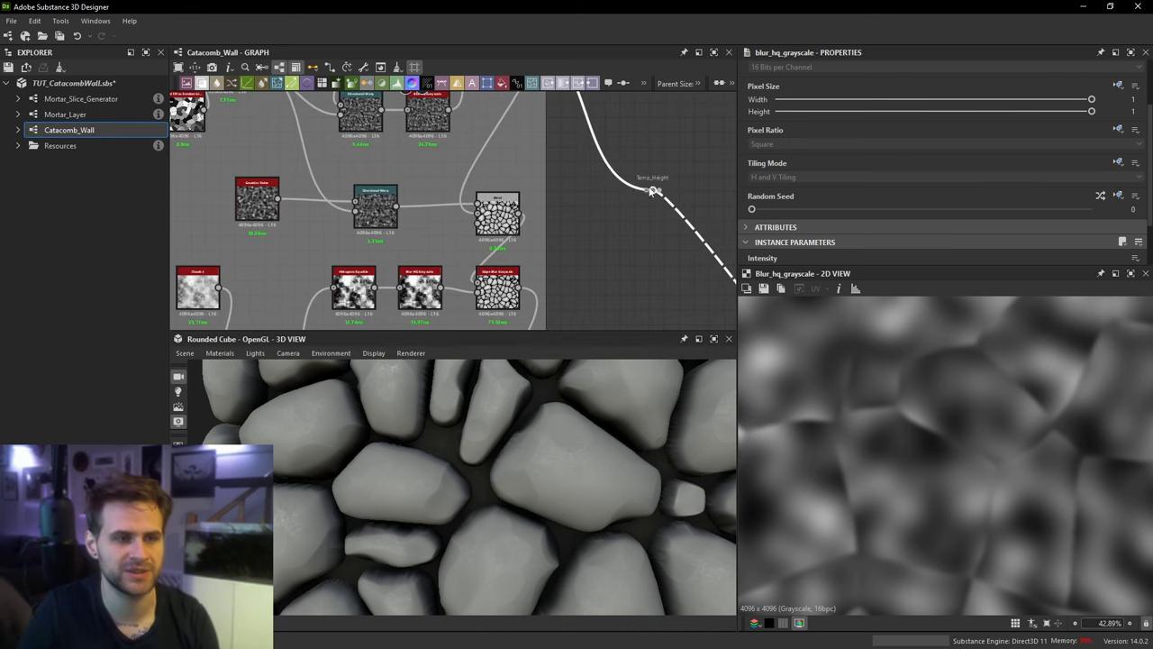
pyautogui.click(652, 190)
pyautogui.press('space')
pyautogui.press('Escape')
pyautogui.moveTo(652, 189); pyautogui.dragTo(620, 268)
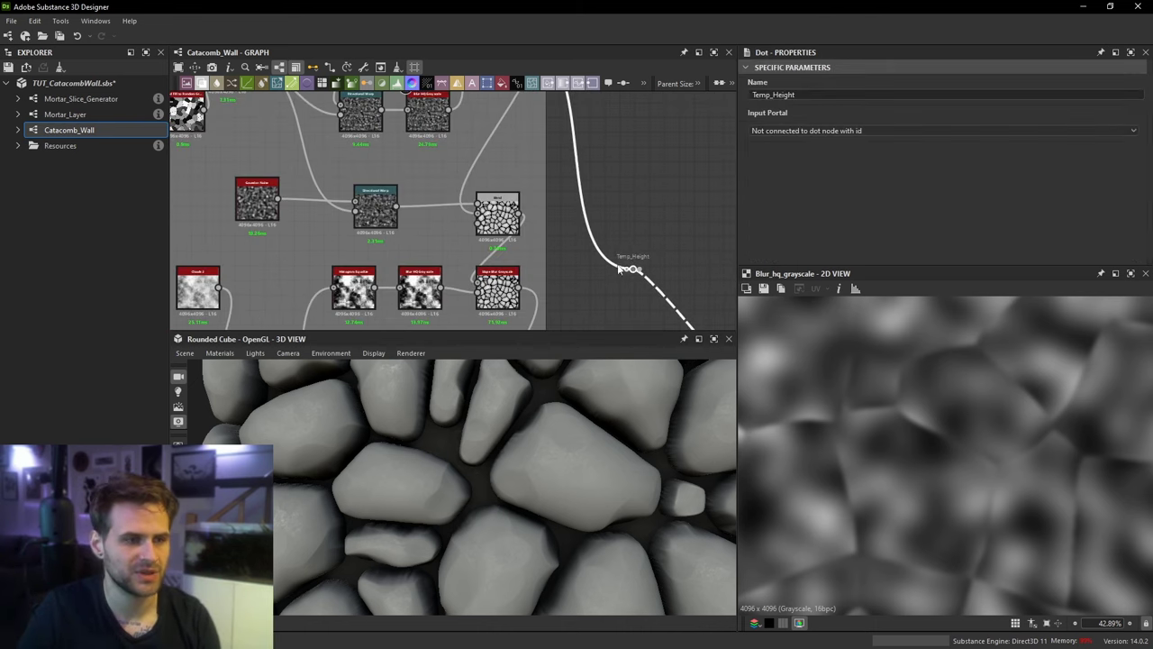
# Step: Connect the lower Slope Blur Grayscale's output to the Temp_Height dot and inspect the updated stones in 3D
pyautogui.doubleClick(499, 295)
pyautogui.moveTo(501, 290); pyautogui.dragTo(507, 242, button='middle')
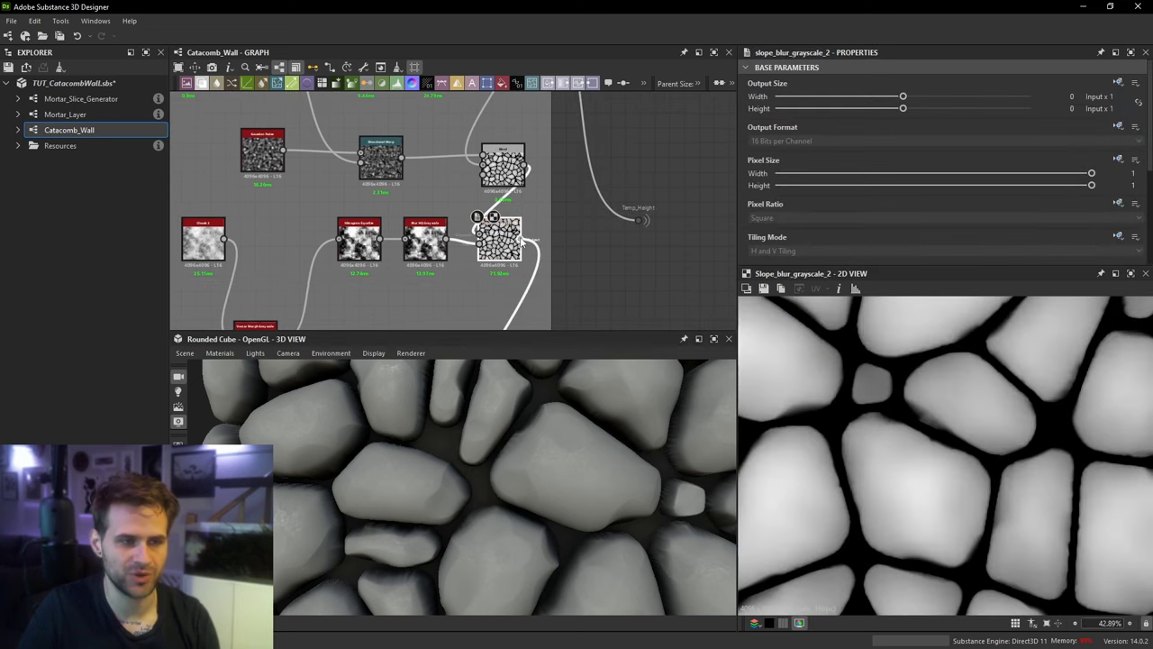
pyautogui.moveTo(520, 239); pyautogui.dragTo(638, 220)
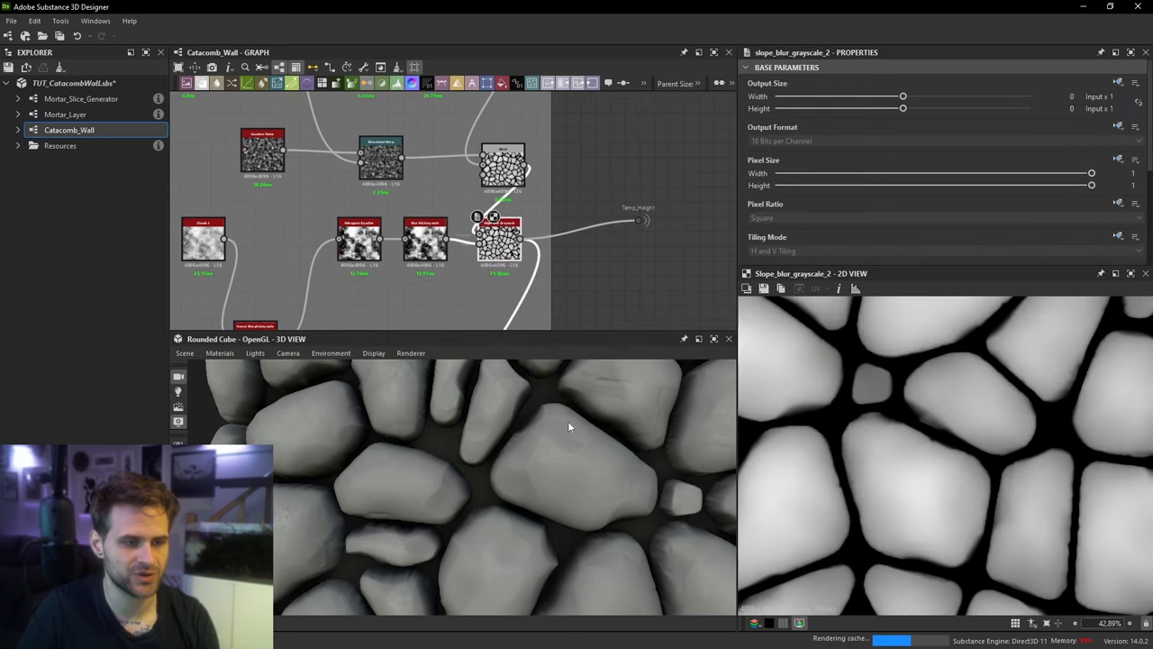
pyautogui.moveTo(630, 288); pyautogui.dragTo(617, 252, button='middle')
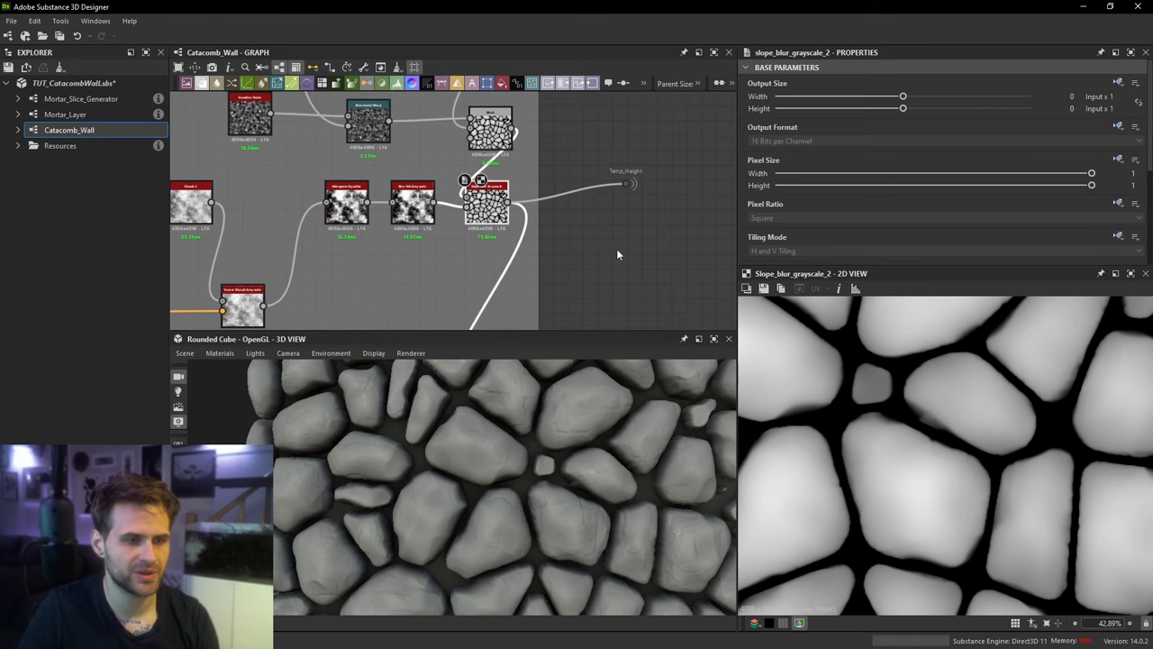
pyautogui.scroll(3, 601, 434)
pyautogui.moveTo(600, 436); pyautogui.dragTo(519, 423, button='middle')
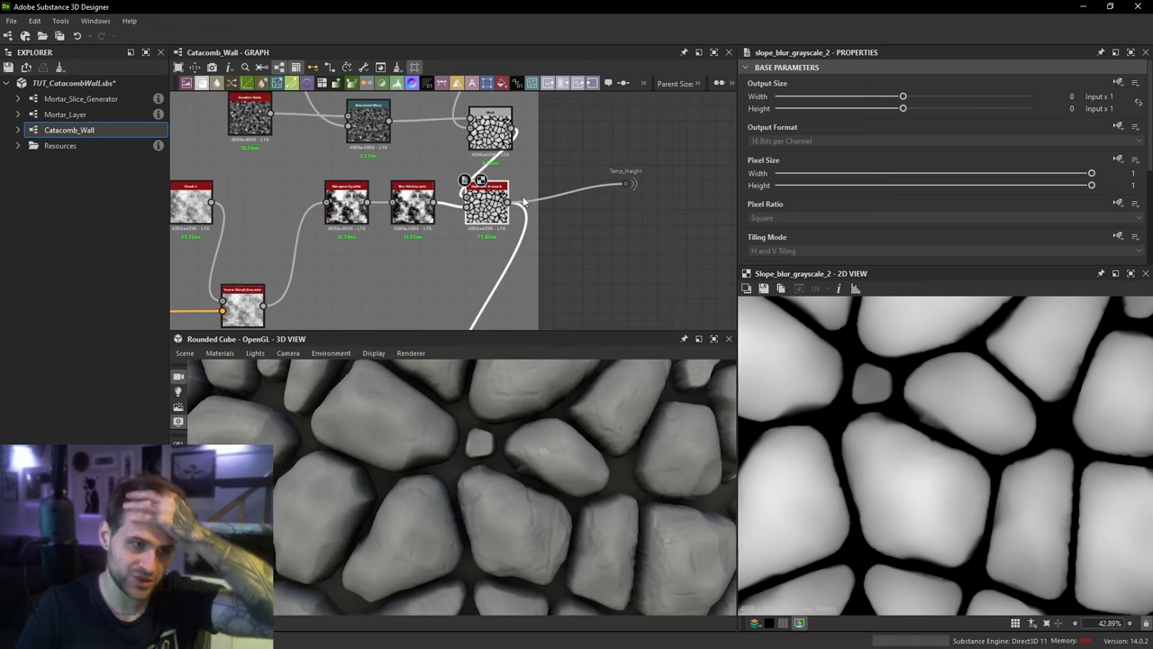
pyautogui.scroll(5, 590, 190)
pyautogui.moveTo(594, 188); pyautogui.dragTo(550, 205, button='middle')
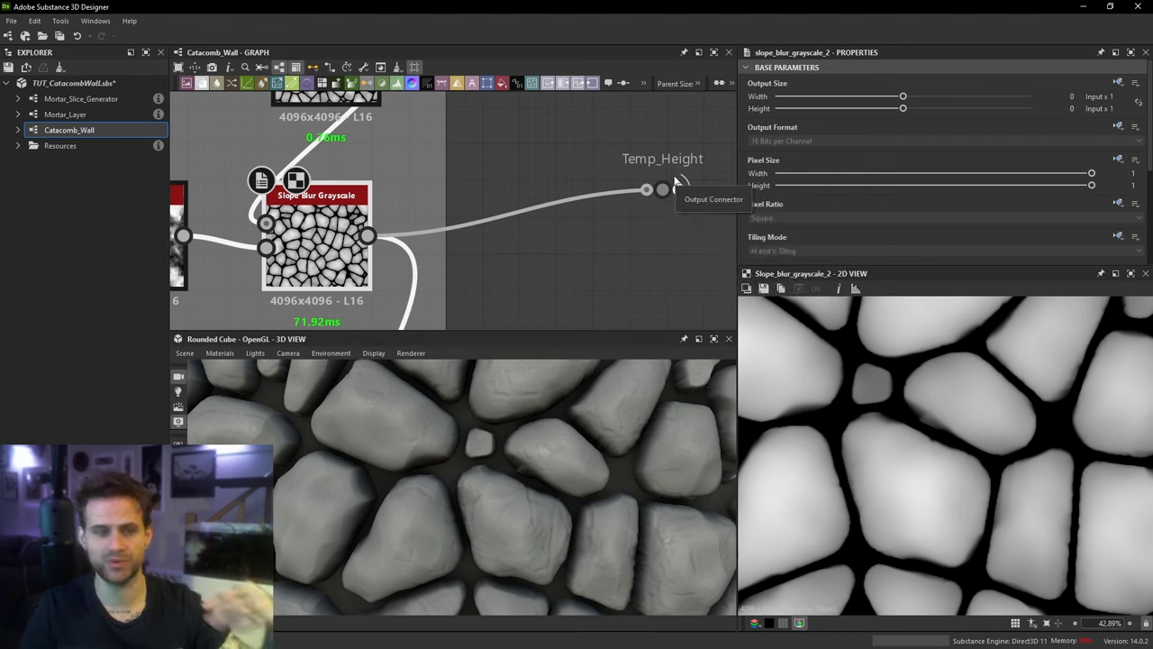
# Step: Preview the Gaussian Noise node and the Blur HQ Grayscale that feeds the lower Slope Blur Grayscale
pyautogui.scroll(-3, 671, 186)
pyautogui.moveTo(418, 166); pyautogui.dragTo(600, 220, button='middle')
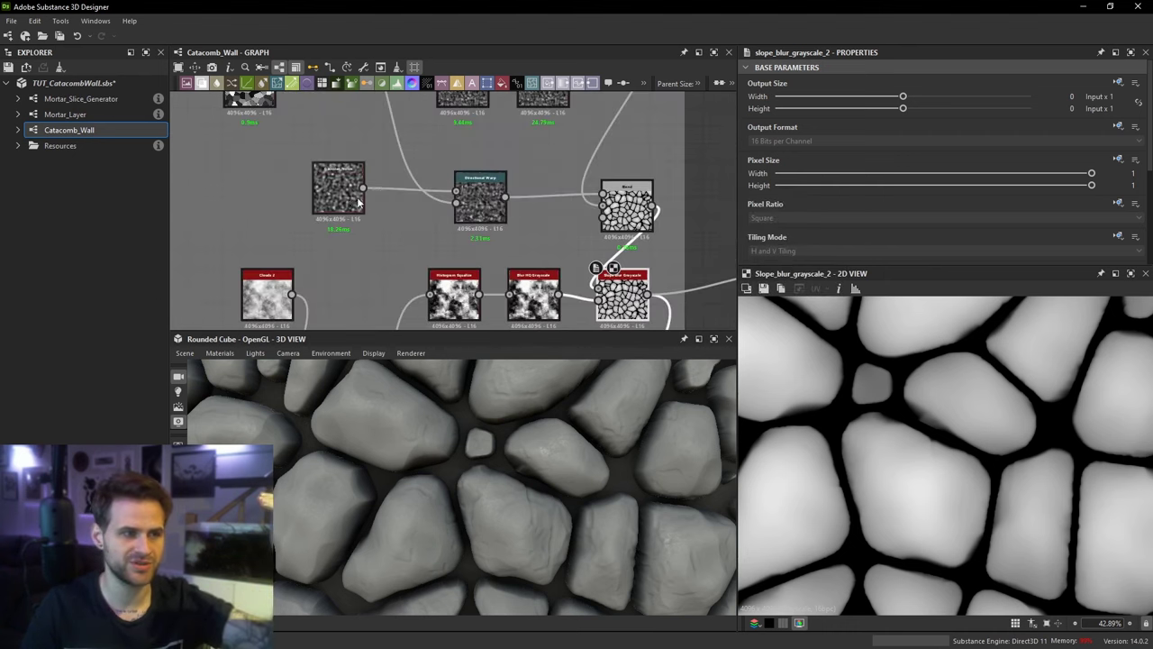
pyautogui.doubleClick(338, 186)
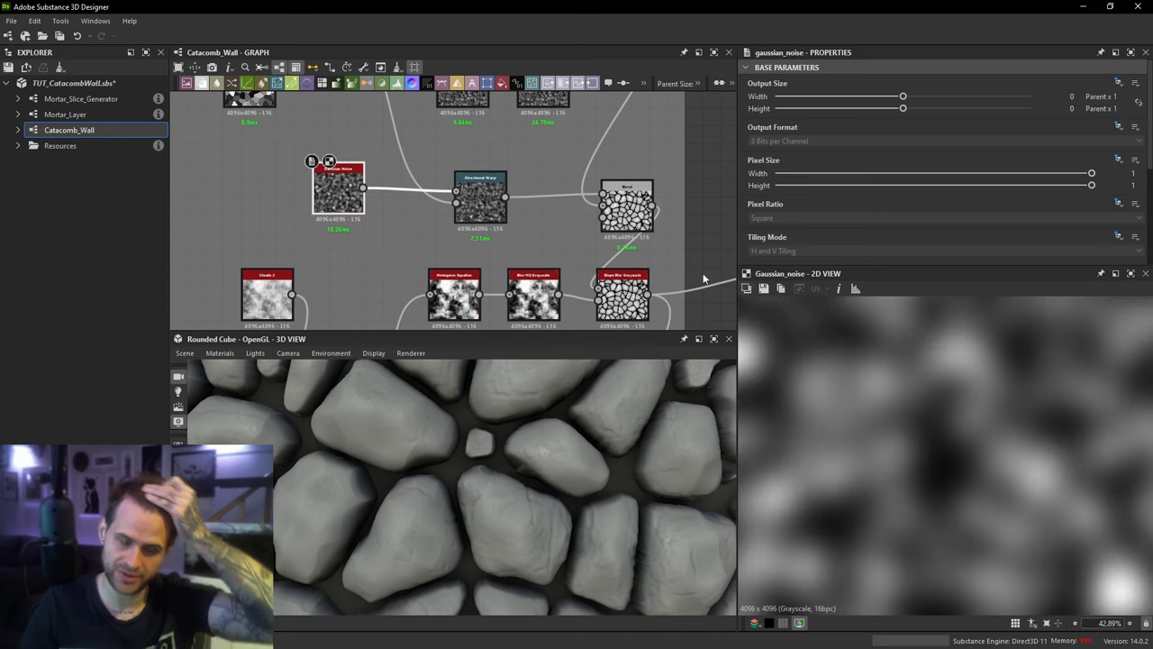
pyautogui.moveTo(533, 293); pyautogui.dragTo(517, 233, button='middle')
pyautogui.doubleClick(517, 232)
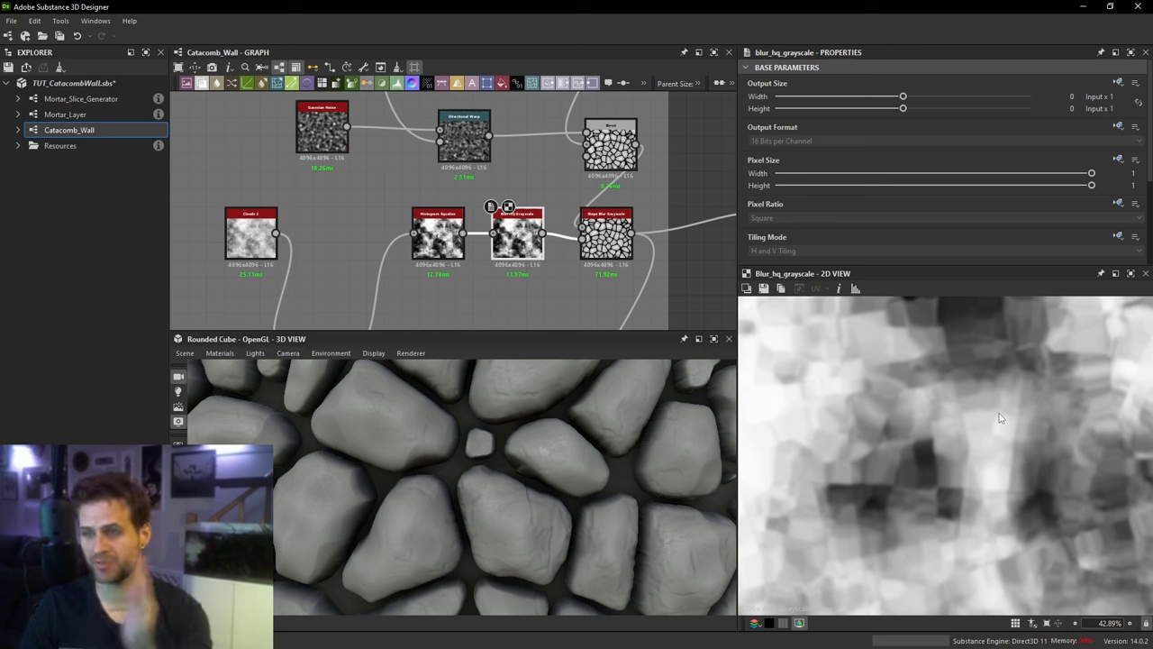
# Step: Move the Temp_Height dot down beside the Moisture Noise branch of the graph
pyautogui.scroll(-2, 621, 218)
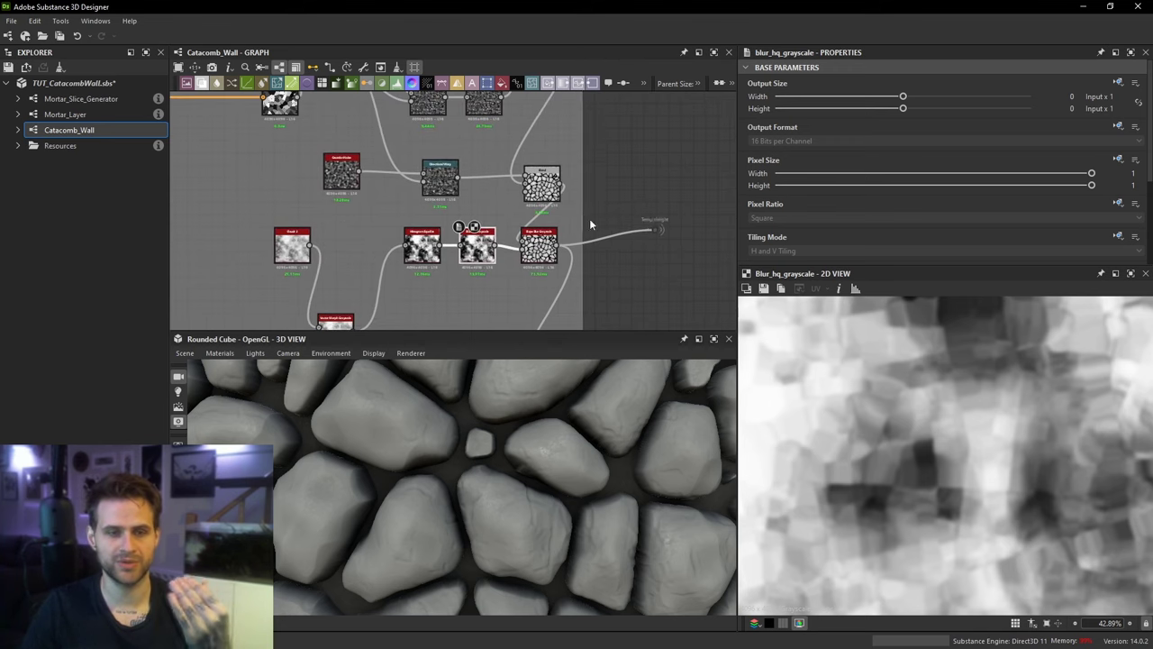
pyautogui.moveTo(656, 231); pyautogui.dragTo(637, 293)
pyautogui.scroll(-1, 637, 293)
pyautogui.moveTo(637, 293); pyautogui.dragTo(635, 153, button='middle')
pyautogui.moveTo(634, 152); pyautogui.dragTo(628, 201)
# Step: Preview the Moisture Noise node, connect its branch's Blend output to Temp_Height, and inspect the stone surface detail up close in 3D
pyautogui.doubleClick(388, 245)
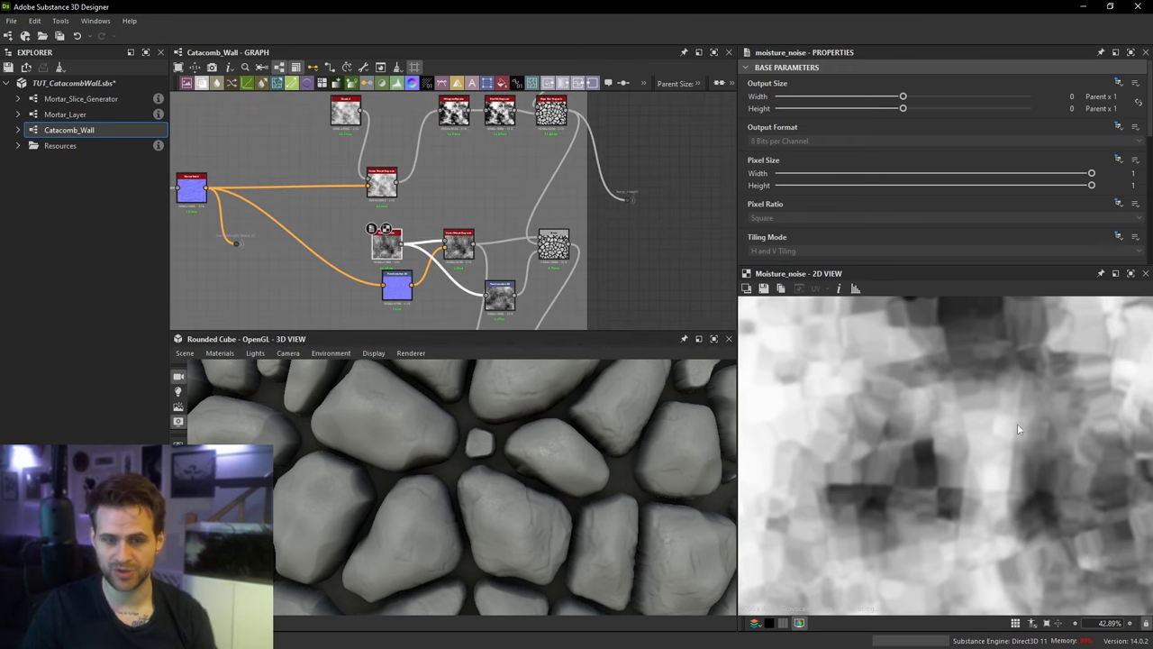
pyautogui.scroll(2, 498, 245)
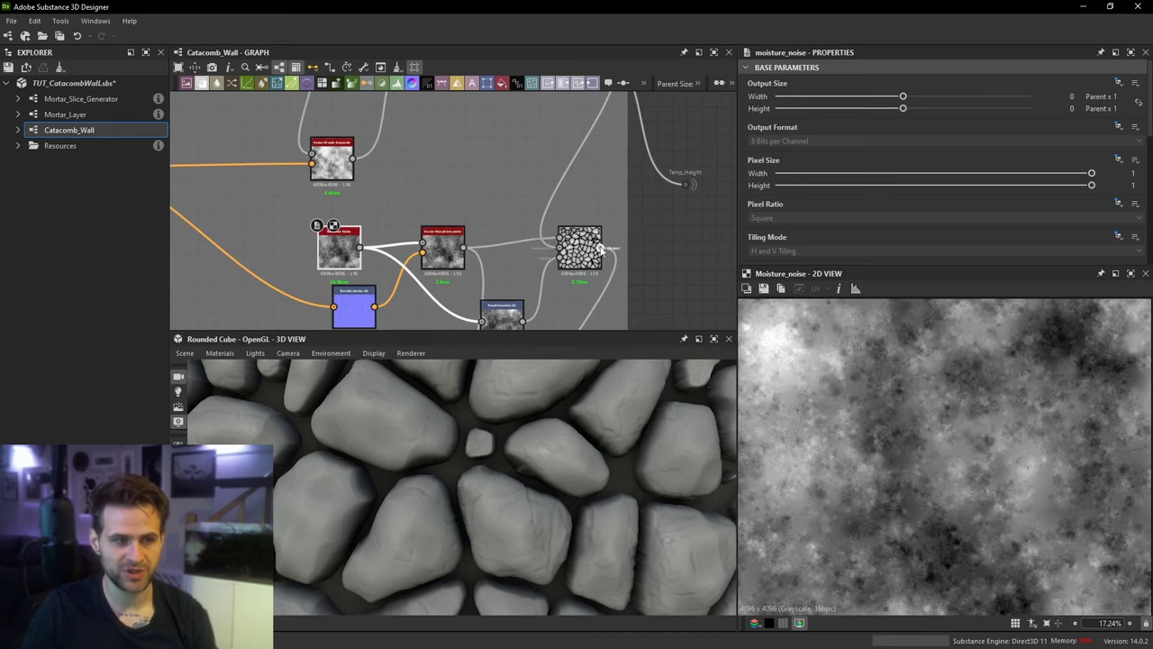
pyautogui.moveTo(693, 184); pyautogui.dragTo(686, 185)
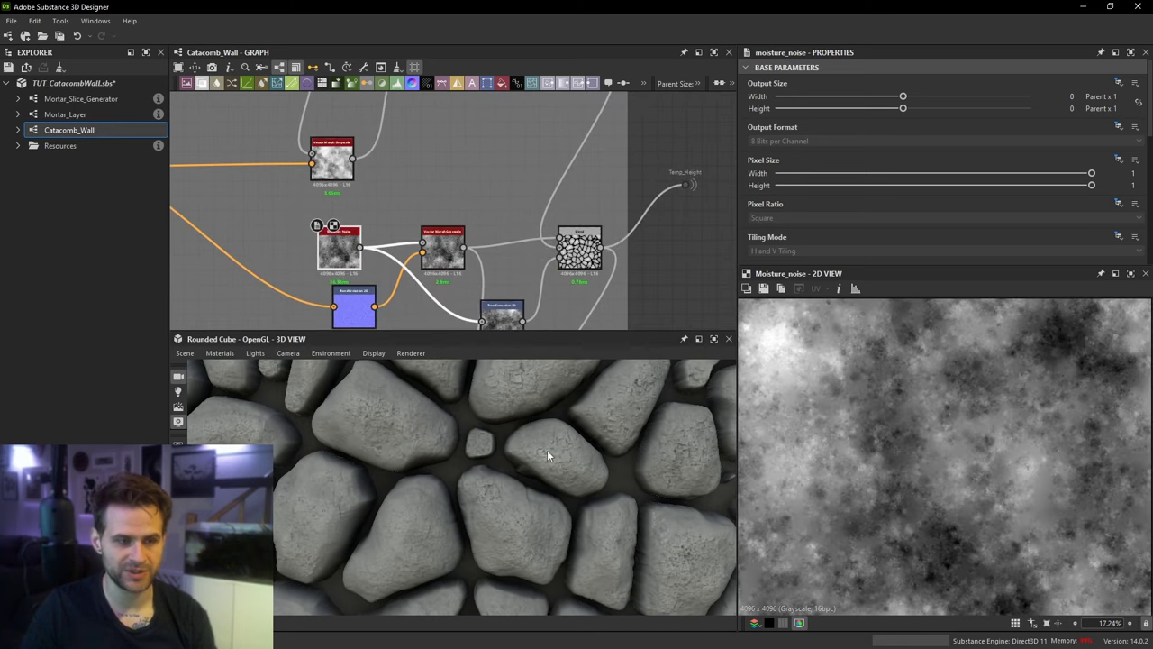
pyautogui.scroll(2, 552, 450)
pyautogui.keyDown('ctrl'); pyautogui.keyDown('shift'); pyautogui.moveTo(553, 447); pyautogui.dragTo(648, 383, button='right'); pyautogui.keyUp('shift'); pyautogui.keyUp('ctrl')
pyautogui.moveTo(653, 380); pyautogui.dragTo(552, 464, button='middle')
pyautogui.keyDown('ctrl'); pyautogui.keyDown('shift'); pyautogui.moveTo(553, 464); pyautogui.dragTo(523, 424, button='right'); pyautogui.keyUp('shift'); pyautogui.keyUp('ctrl')
# Step: Move the Clouds 2 node down closer to the Vector Morph Grayscale node it feeds
pyautogui.scroll(-3, 577, 192)
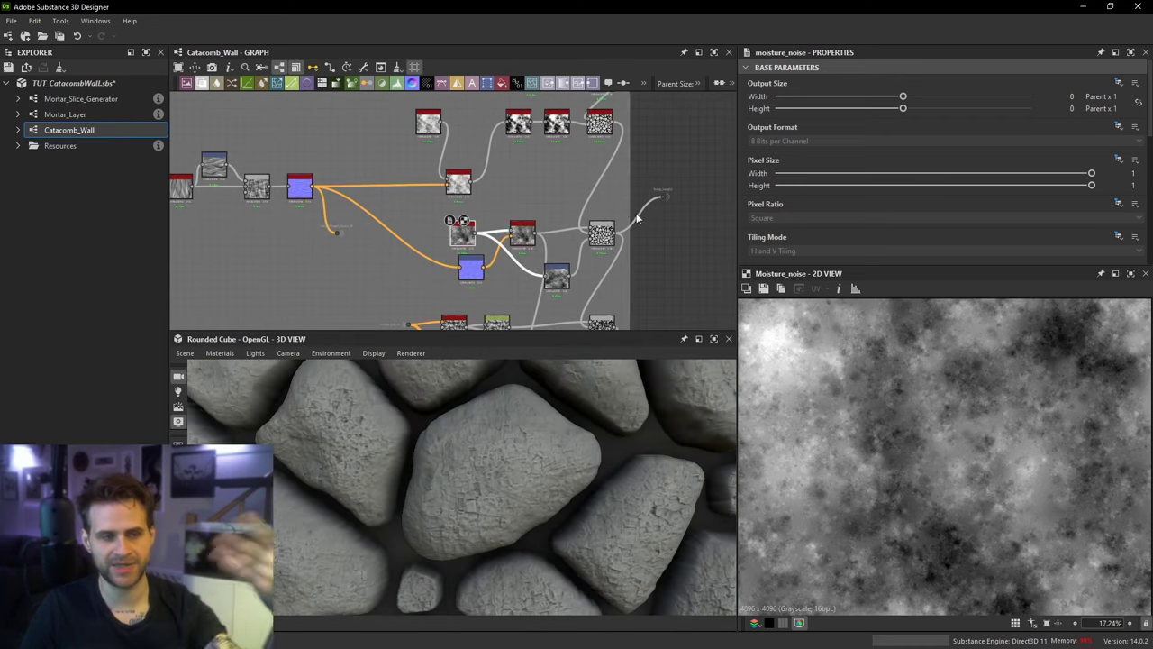
pyautogui.scroll(3, 426, 200)
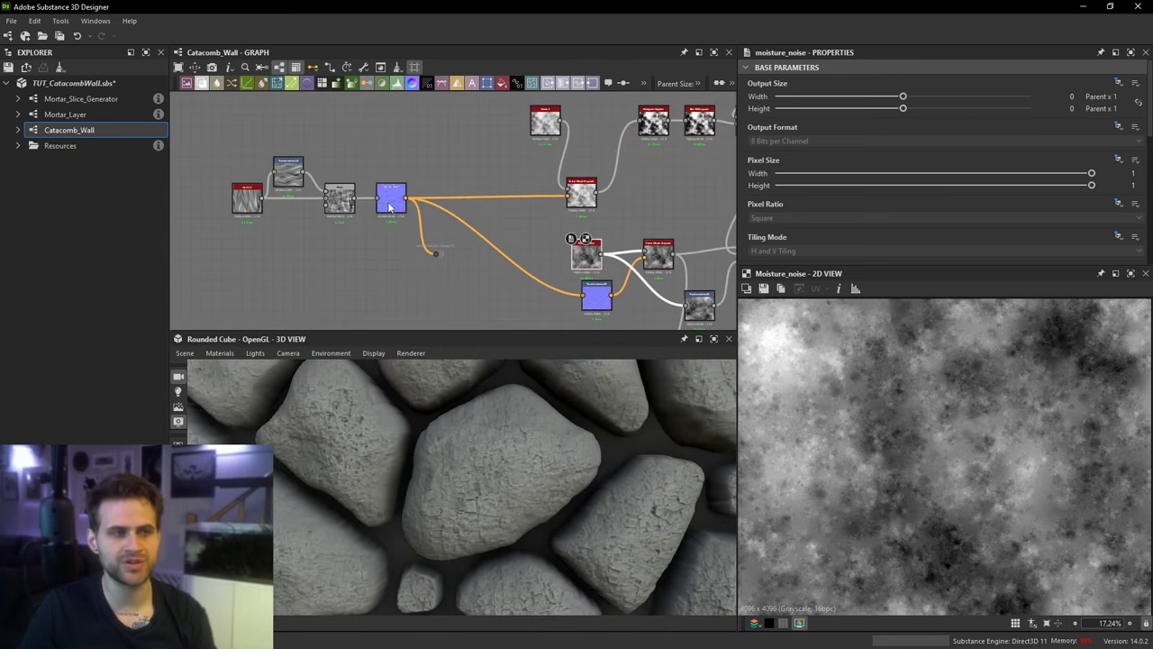
pyautogui.moveTo(566, 239); pyautogui.dragTo(451, 267, button='middle')
pyautogui.moveTo(444, 175); pyautogui.dragTo(439, 204, button='middle')
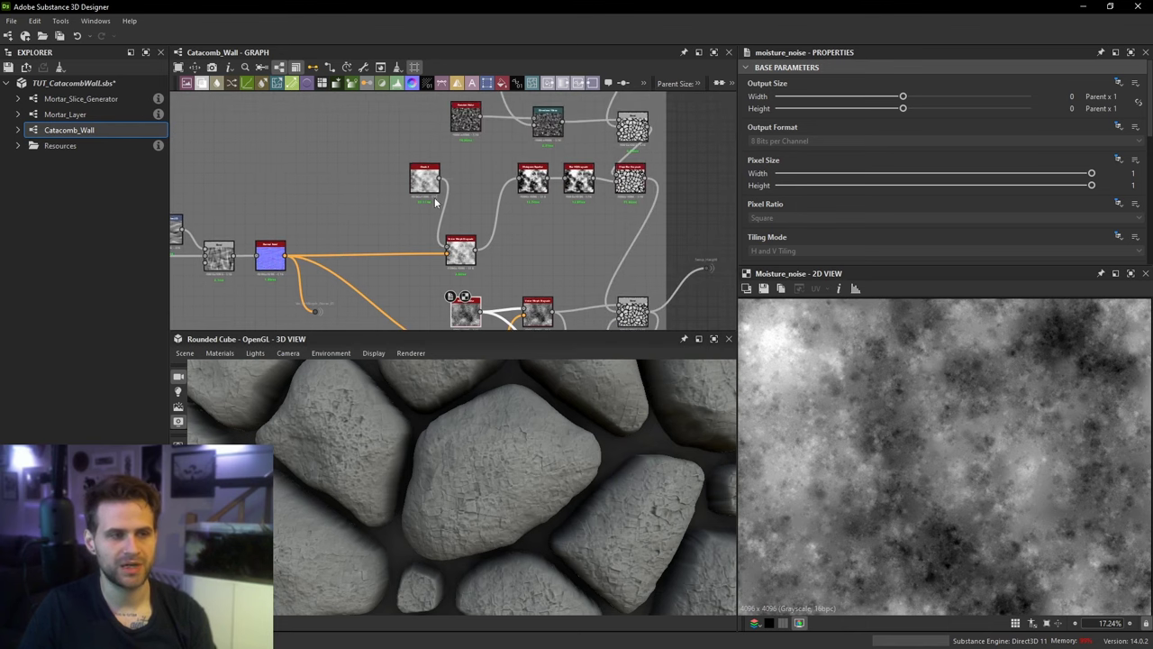
pyautogui.moveTo(432, 188); pyautogui.dragTo(421, 229)
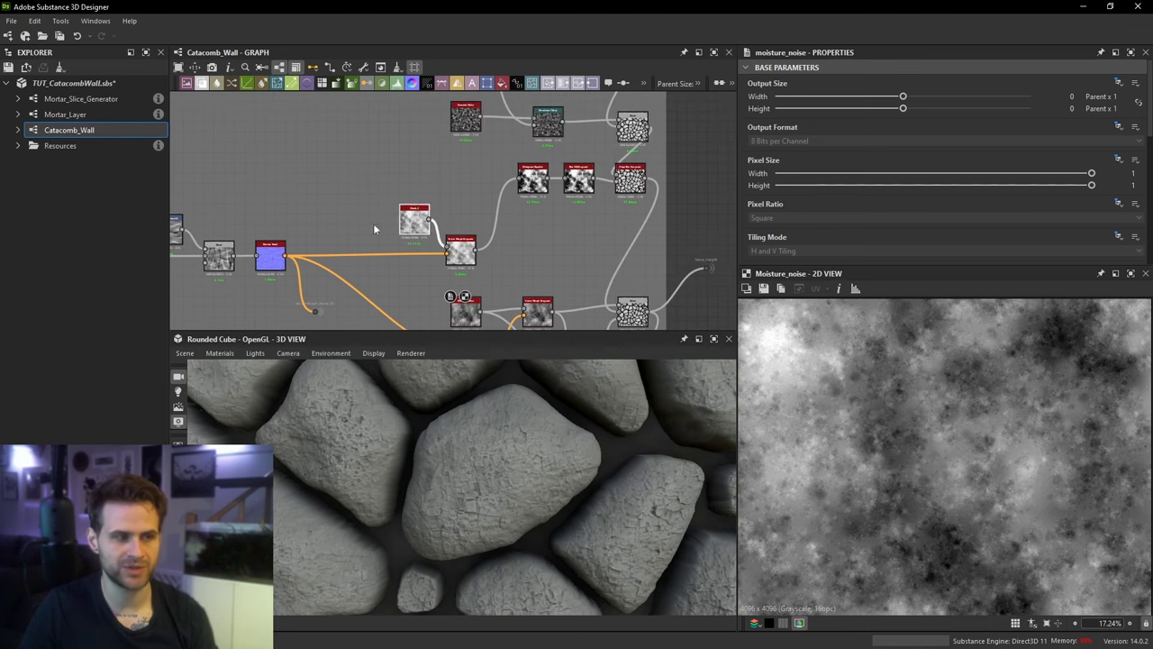
pyautogui.moveTo(374, 228); pyautogui.dragTo(459, 234, button='middle')
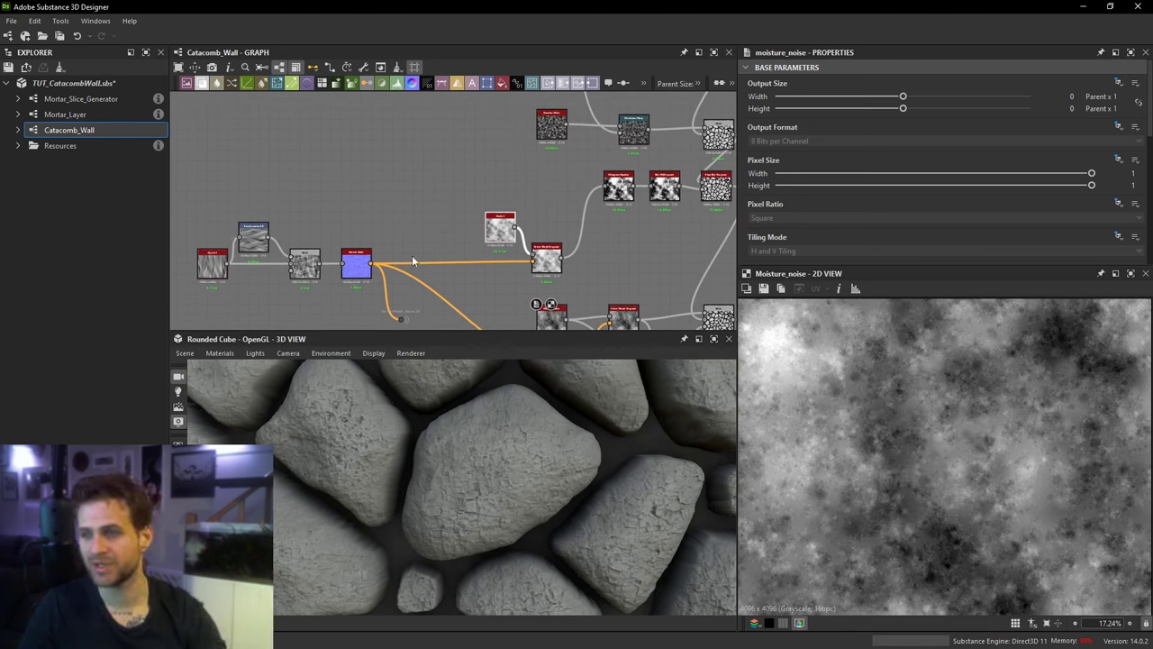
# Step: Move the Temp_Height dot down beside the Blend node of the Flood Fill gradient branch
pyautogui.moveTo(611, 248); pyautogui.dragTo(480, 121, button='middle')
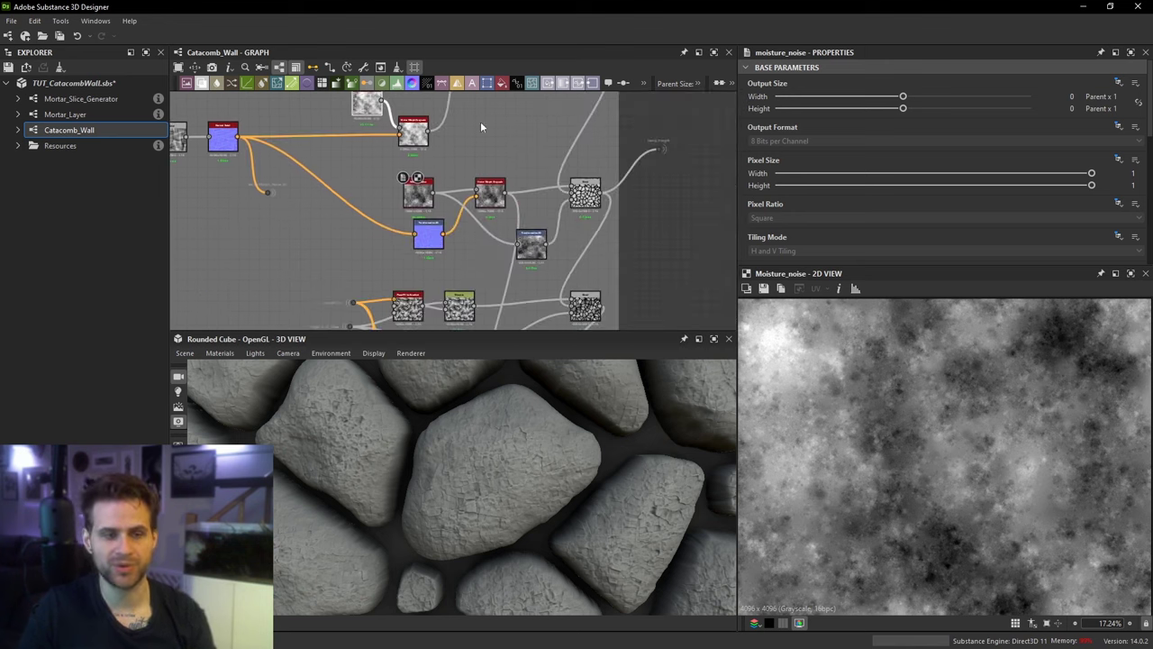
pyautogui.scroll(1, 664, 155)
pyautogui.moveTo(660, 145); pyautogui.dragTo(655, 260)
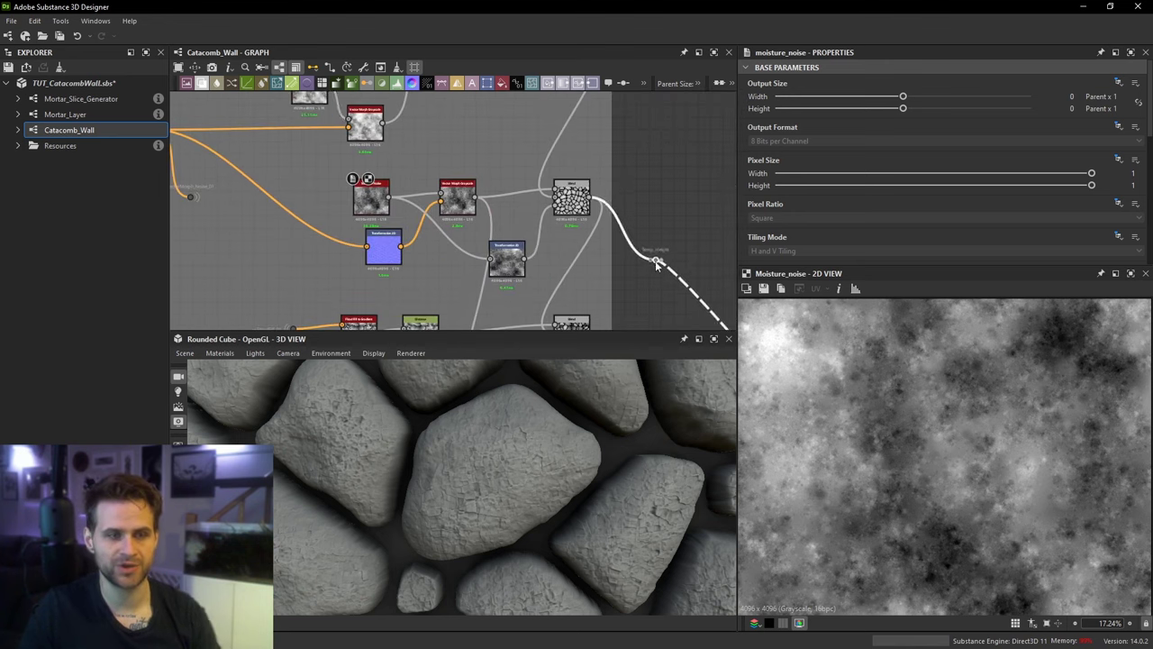
pyautogui.moveTo(655, 261); pyautogui.dragTo(664, 156, button='middle')
pyautogui.moveTo(664, 156); pyautogui.dragTo(667, 216)
pyautogui.scroll(1, 568, 245)
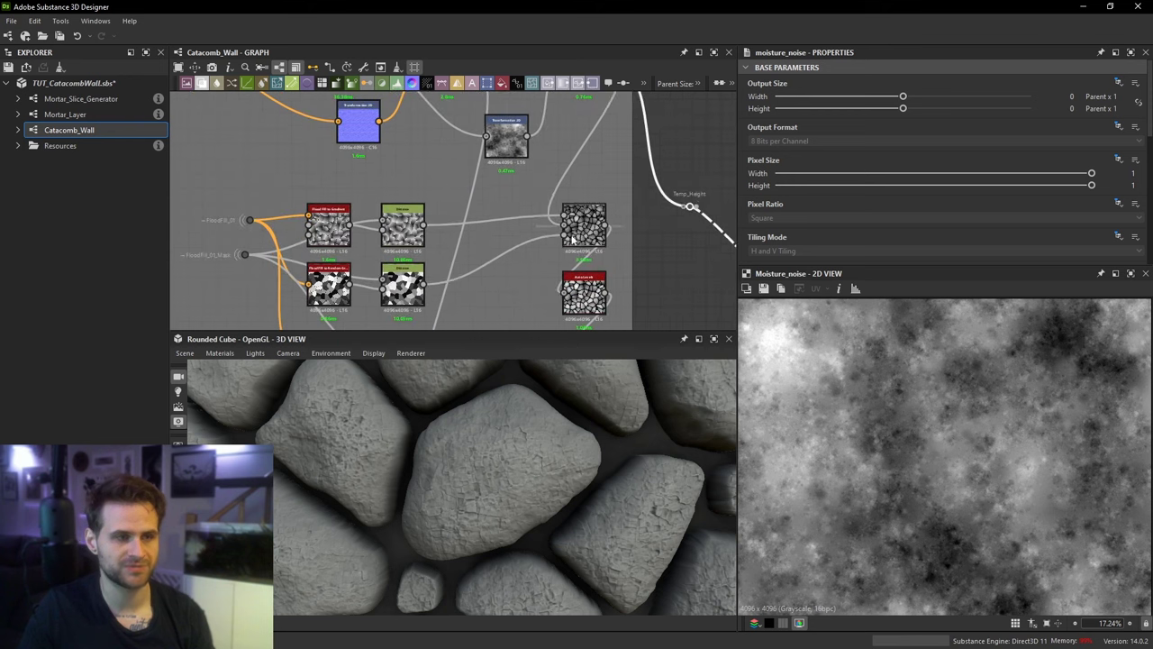
# Step: Preview the Flood Fill branch's Blend node, connect its output to Temp_Height, and view the stone heights from a low angle in 3D
pyautogui.doubleClick(592, 234)
pyautogui.moveTo(614, 239); pyautogui.dragTo(556, 243, button='middle')
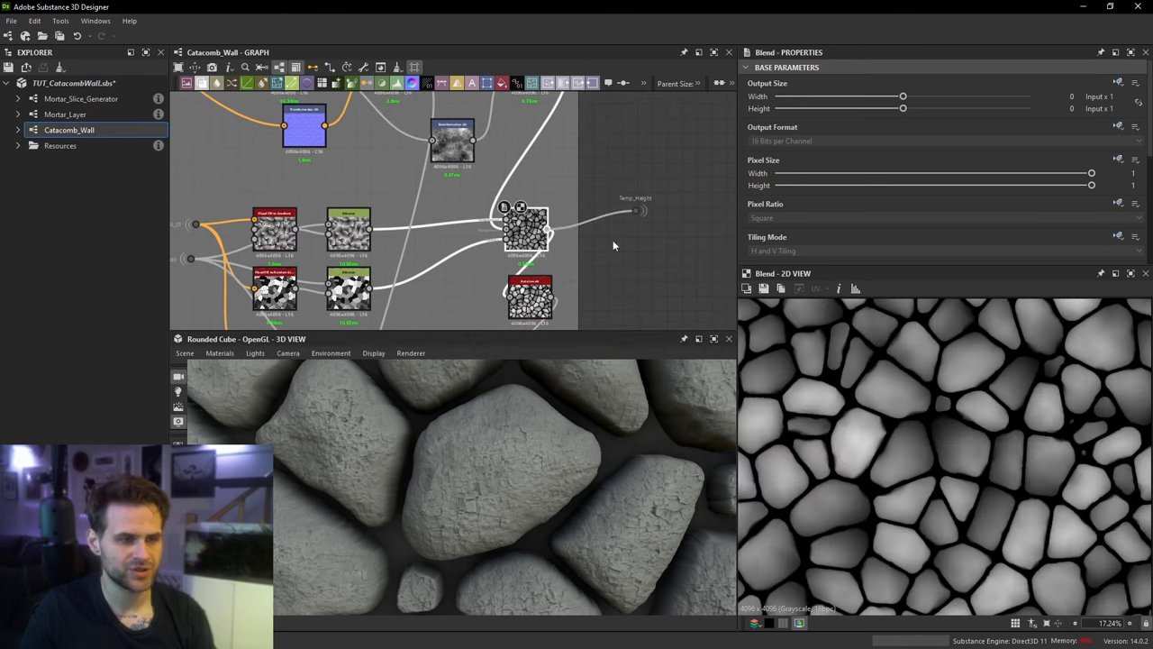
pyautogui.scroll(-5, 528, 455)
pyautogui.moveTo(528, 435); pyautogui.dragTo(528, 459)
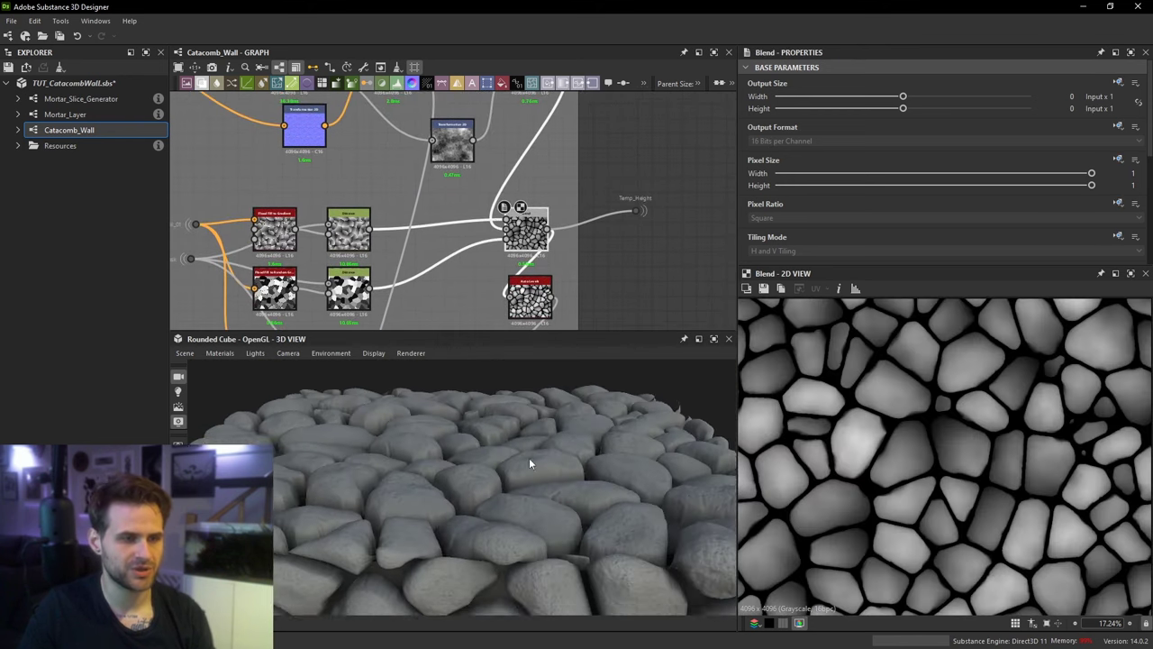
# Step: Reconnect Temp_Height to the Moisture Noise branch's Blend output and compare the stone heights in 3D
pyautogui.moveTo(589, 192); pyautogui.dragTo(554, 253, button='middle')
pyautogui.scroll(-1, 554, 254)
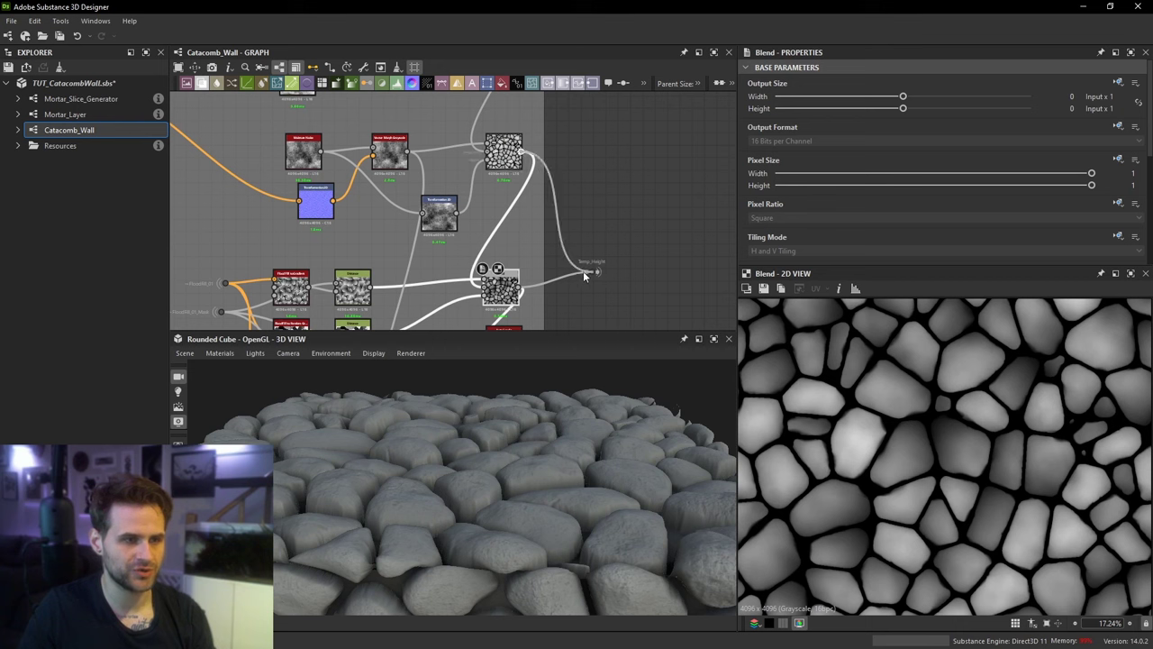
pyautogui.moveTo(583, 273); pyautogui.dragTo(587, 272)
pyautogui.scroll(3, 563, 429)
pyautogui.moveTo(565, 433)
pyautogui.mouseDown()
pyautogui.moveTo(563, 453)
pyautogui.moveTo(567, 429)
pyautogui.mouseUp()
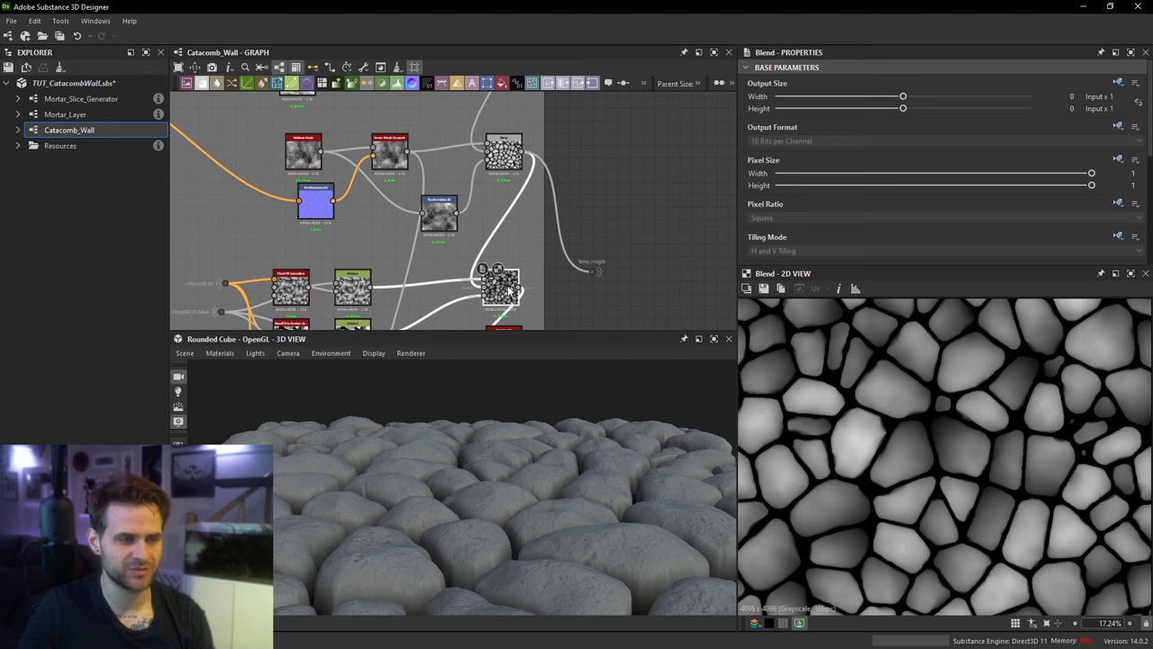
# Step: Preview the Distance node and the Flood Fill to Gradient node that feeds it in 2D
pyautogui.doubleClick(351, 286)
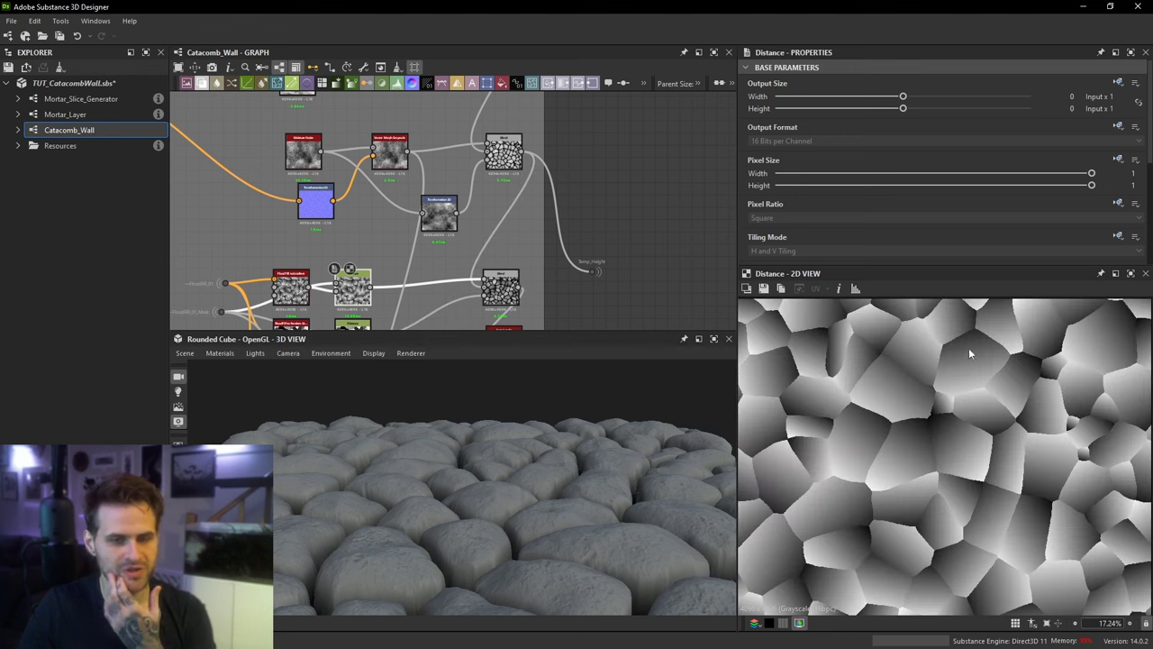
pyautogui.moveTo(314, 271); pyautogui.dragTo(527, 209, button='middle')
pyautogui.doubleClick(317, 248)
pyautogui.scroll(2, 419, 242)
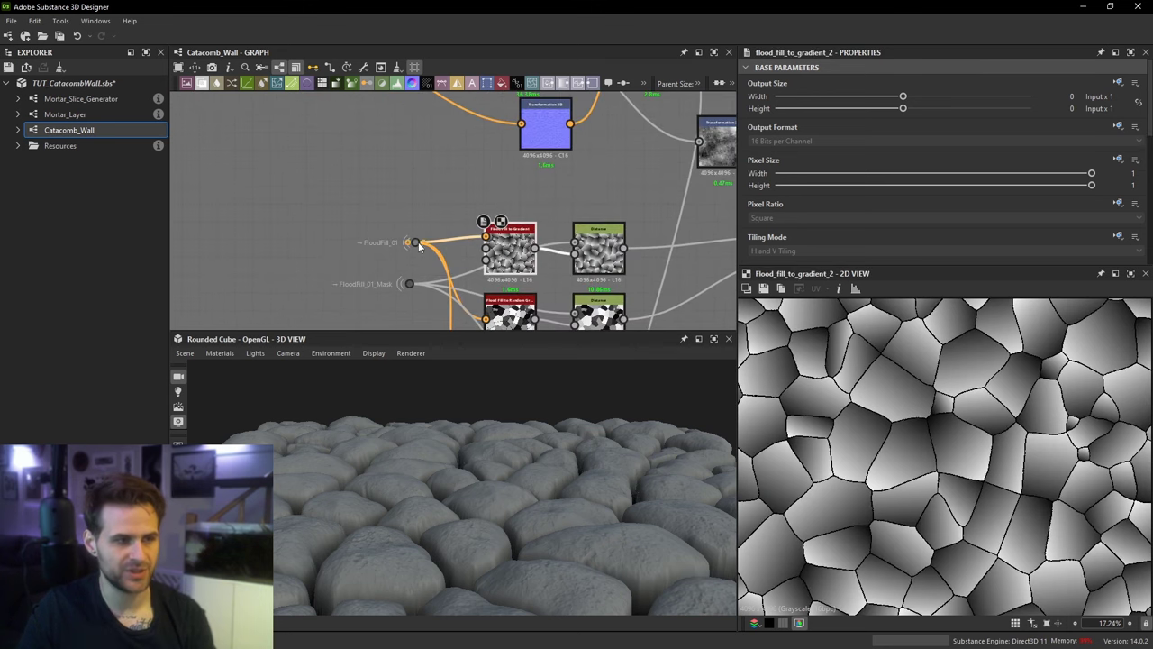
# Step: Trace the FloodFill_01 portal's connection back to its source, and return to the gradient branch's Distance node
pyautogui.click(415, 242)
pyautogui.scroll(-3, 416, 245)
pyautogui.moveTo(435, 173); pyautogui.dragTo(480, 334, button='middle')
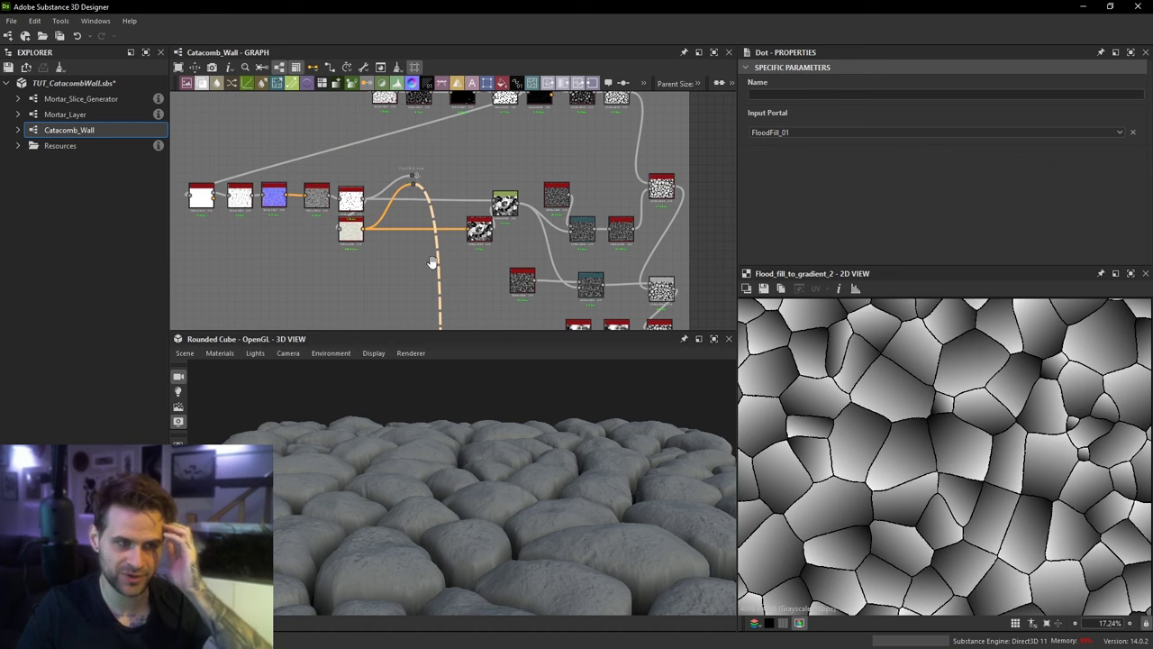
pyautogui.moveTo(420, 193); pyautogui.dragTo(415, 110, button='middle')
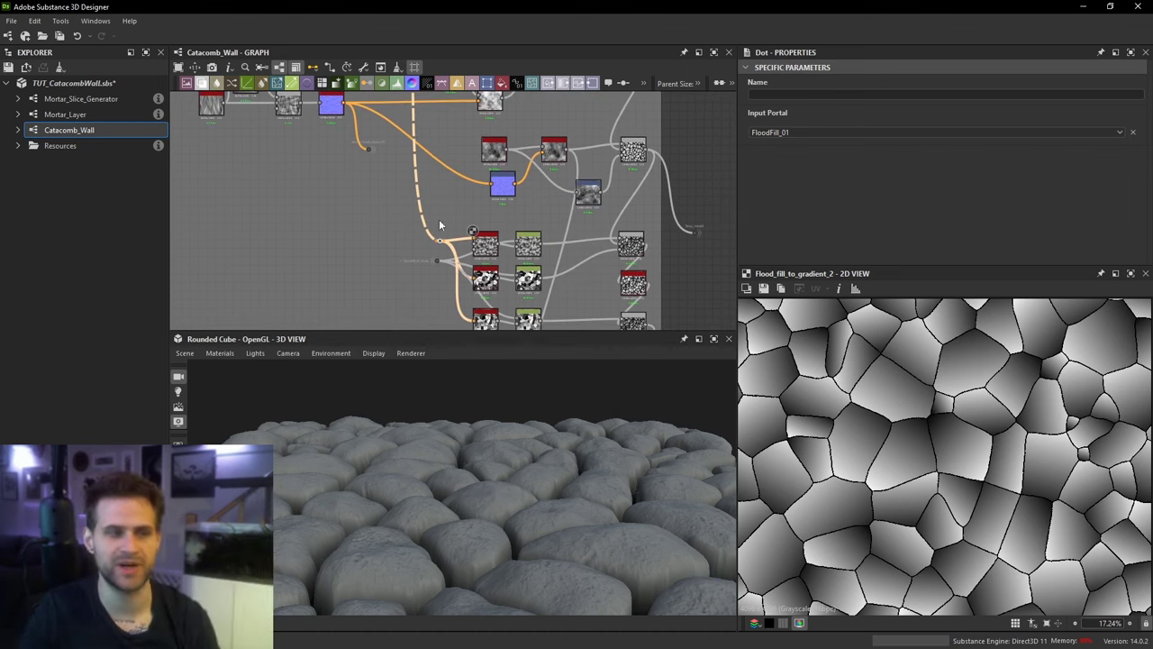
pyautogui.scroll(2, 640, 250)
pyautogui.click(452, 238)
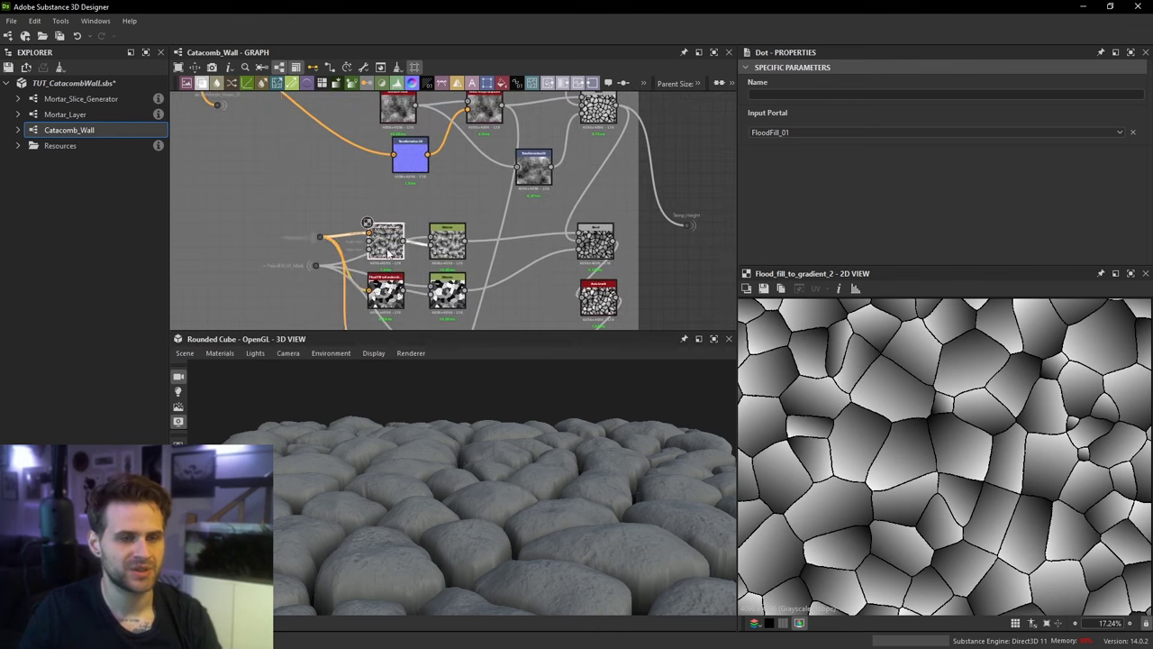
pyautogui.moveTo(451, 238); pyautogui.dragTo(429, 238, button='middle')
pyautogui.click(429, 238)
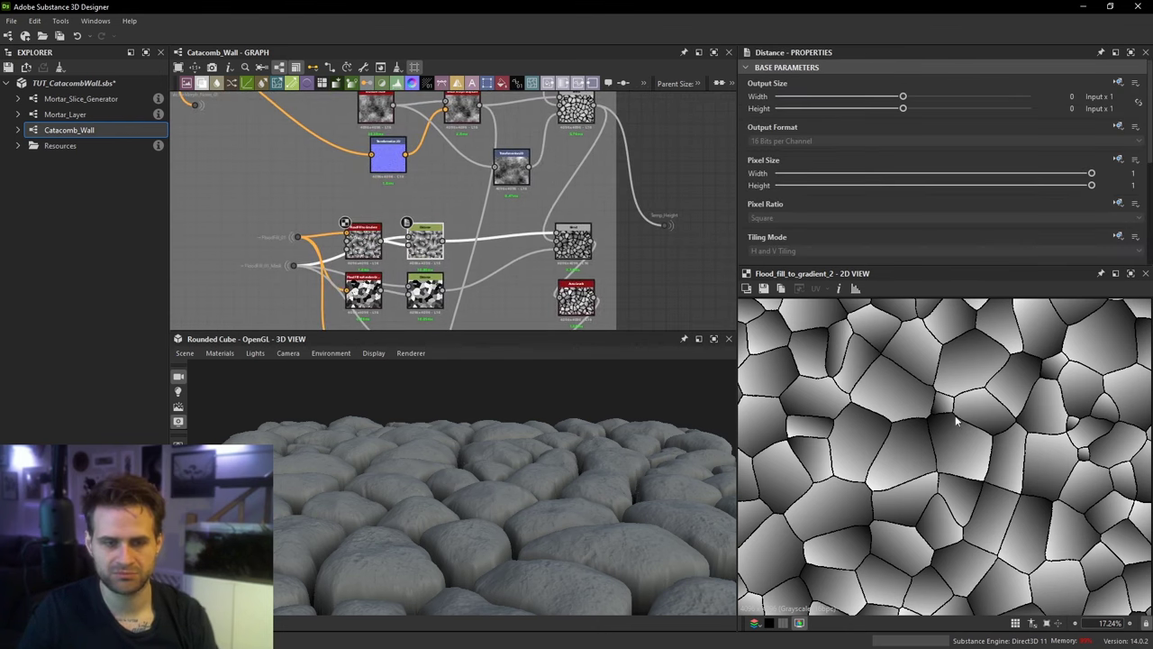
# Step: Preview the Blend node of the Flood Fill gradient branch, connect its output to Temp_Height, and inspect the stone heights in 3D
pyautogui.doubleClick(576, 247)
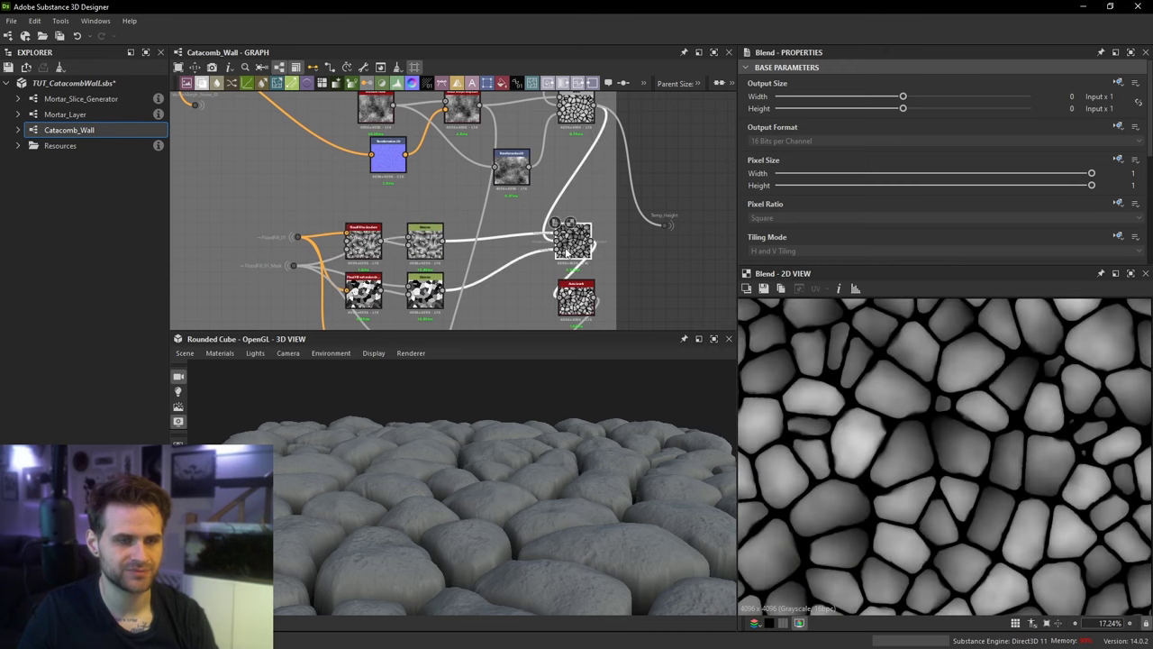
pyautogui.moveTo(576, 246); pyautogui.dragTo(517, 254, button='middle')
pyautogui.scroll(1, 517, 254)
pyautogui.moveTo(535, 246); pyautogui.dragTo(616, 229)
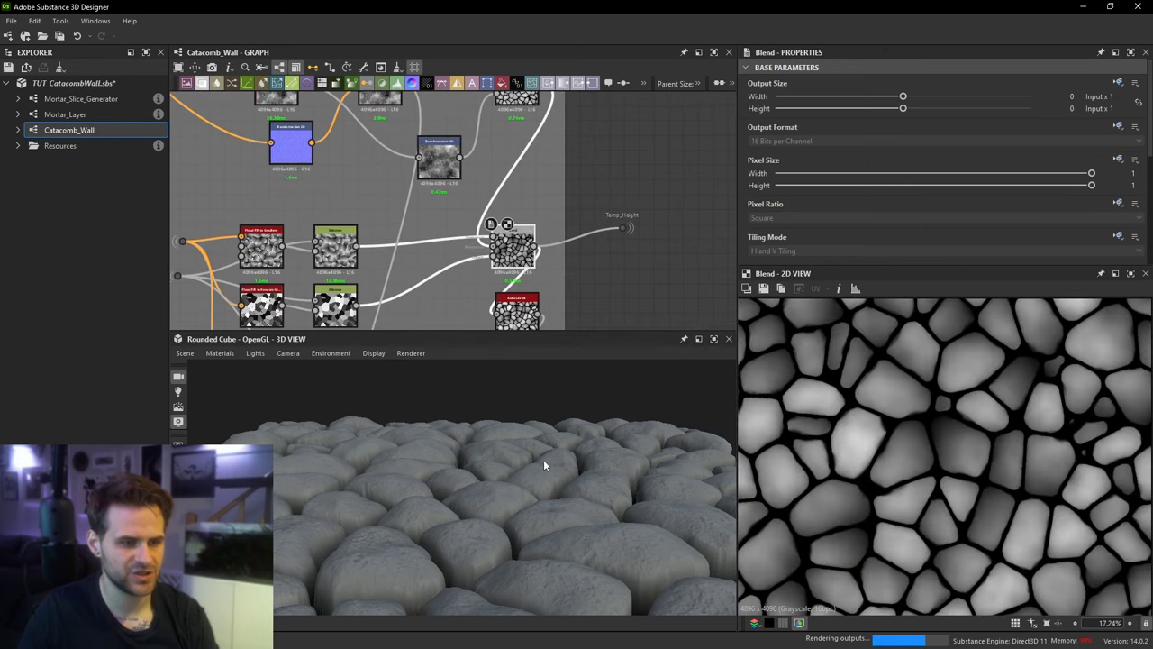
pyautogui.moveTo(539, 453); pyautogui.dragTo(522, 510)
pyautogui.moveTo(592, 491); pyautogui.dragTo(541, 464)
# Step: Move the Temp_Height dot down, preview the Auto Levels node, and connect its output to Temp_Height
pyautogui.scroll(-3, 447, 486)
pyautogui.moveTo(611, 275); pyautogui.dragTo(613, 210, button='middle')
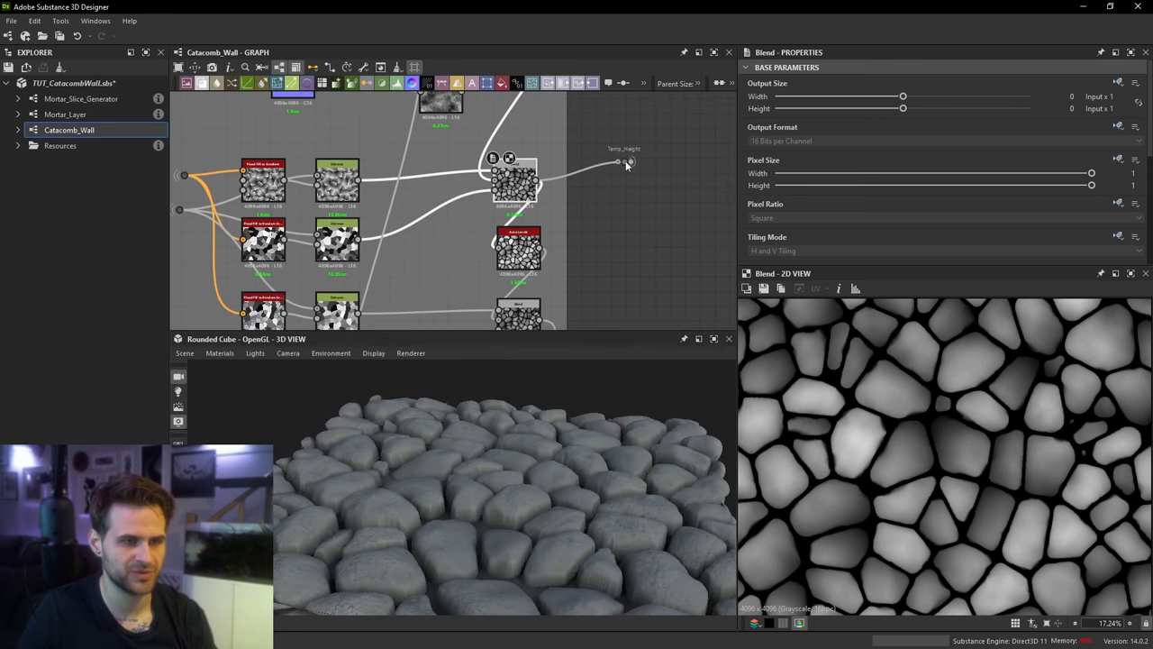
pyautogui.moveTo(626, 161); pyautogui.dragTo(630, 215)
pyautogui.doubleClick(515, 258)
pyautogui.moveTo(516, 256); pyautogui.dragTo(509, 263)
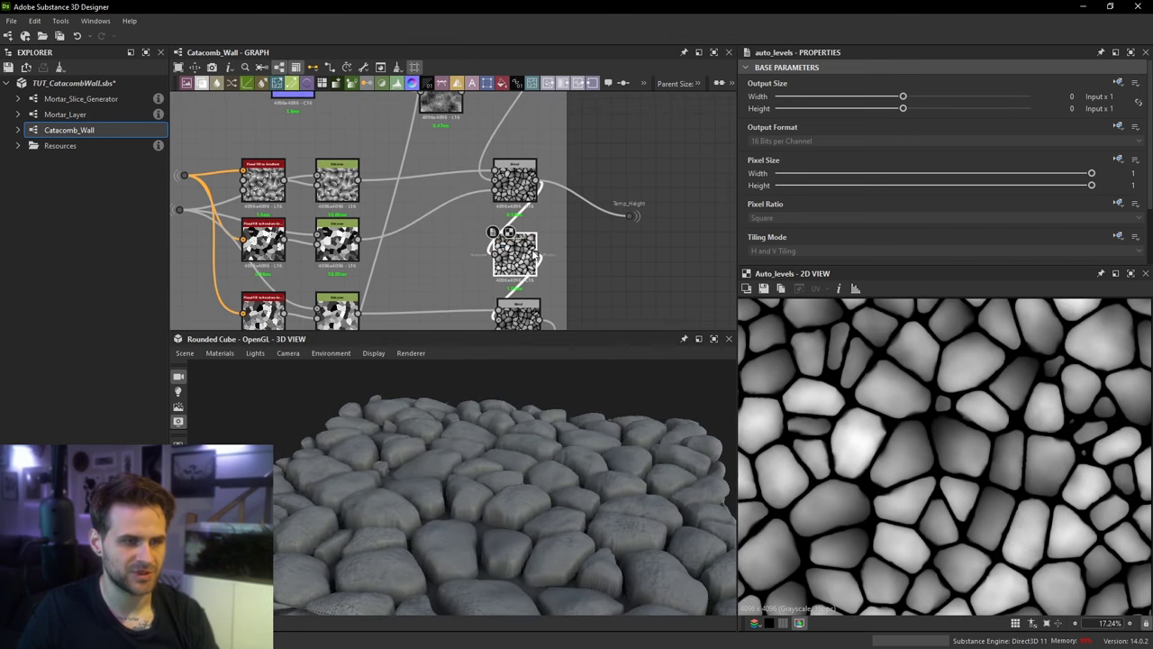
pyautogui.moveTo(639, 218); pyautogui.dragTo(636, 162, button='middle')
# Step: Preview the Blend node below Auto Levels, connect its output to Temp_Height, and inspect the stones in 3D
pyautogui.doubleClick(515, 264)
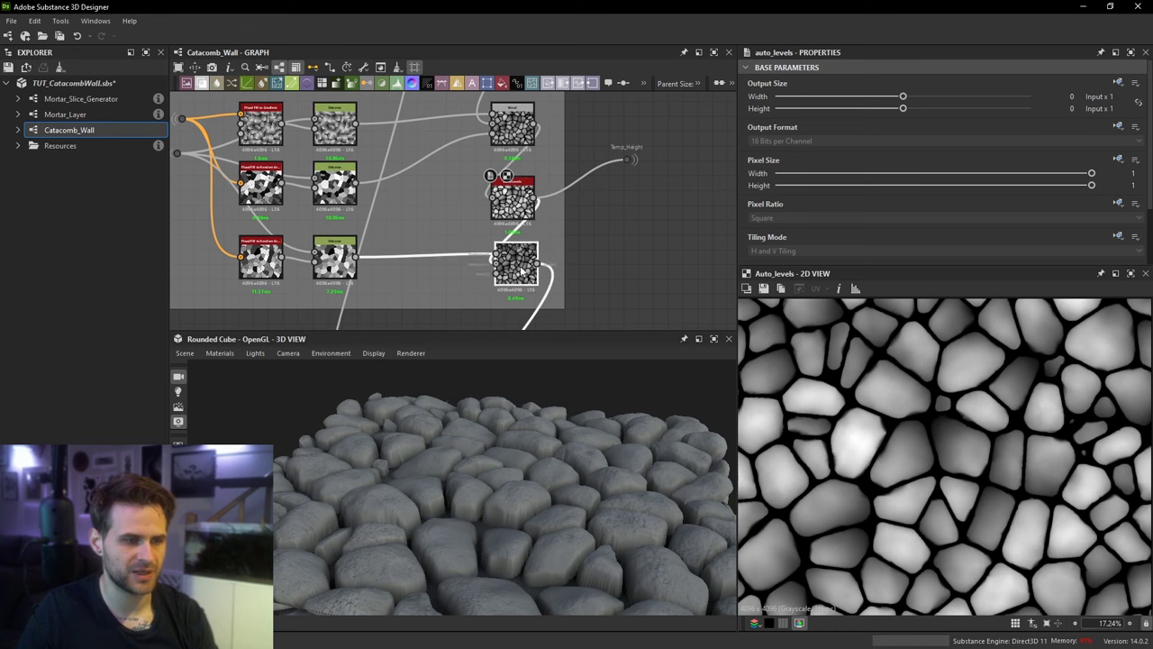
pyautogui.moveTo(538, 263); pyautogui.dragTo(614, 180)
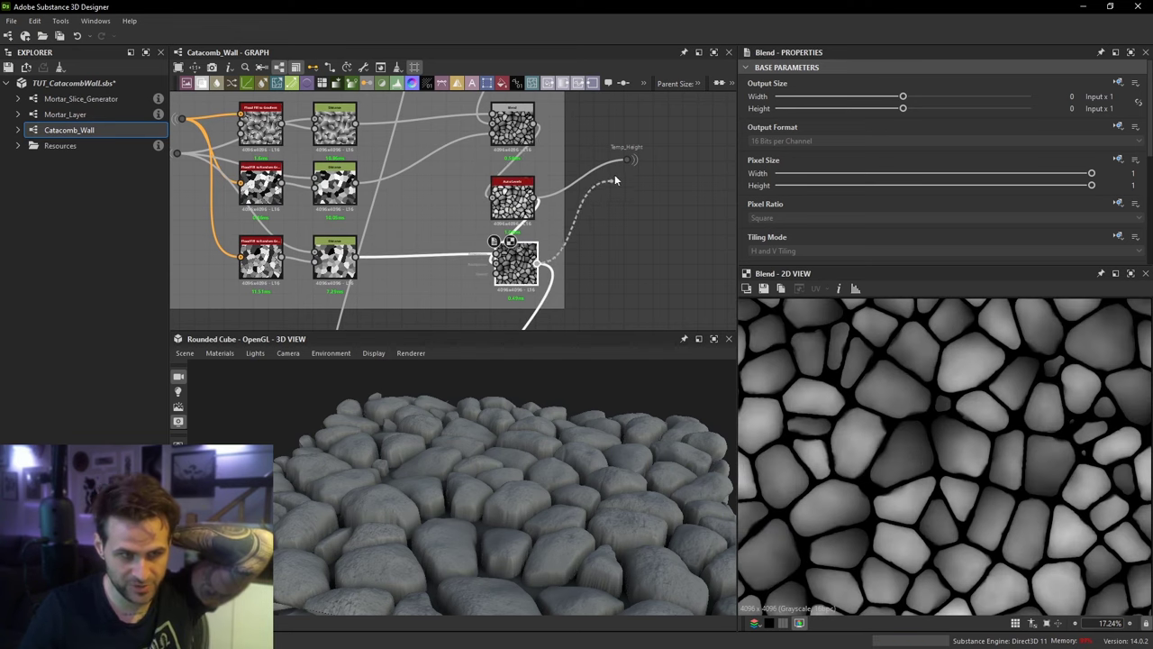
pyautogui.moveTo(582, 472); pyautogui.dragTo(564, 424)
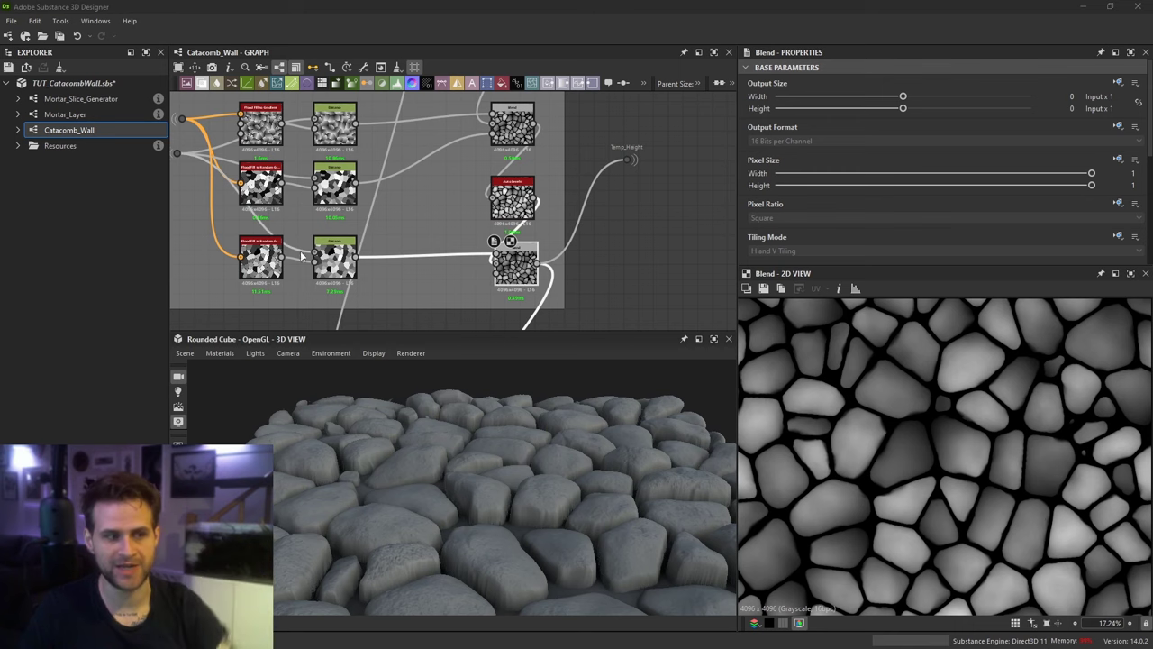
# Step: Examine the third Flood Fill branch's Distance output, the resulting Blend with its opacity and blending mode, and the stones in 3D
pyautogui.doubleClick(335, 258)
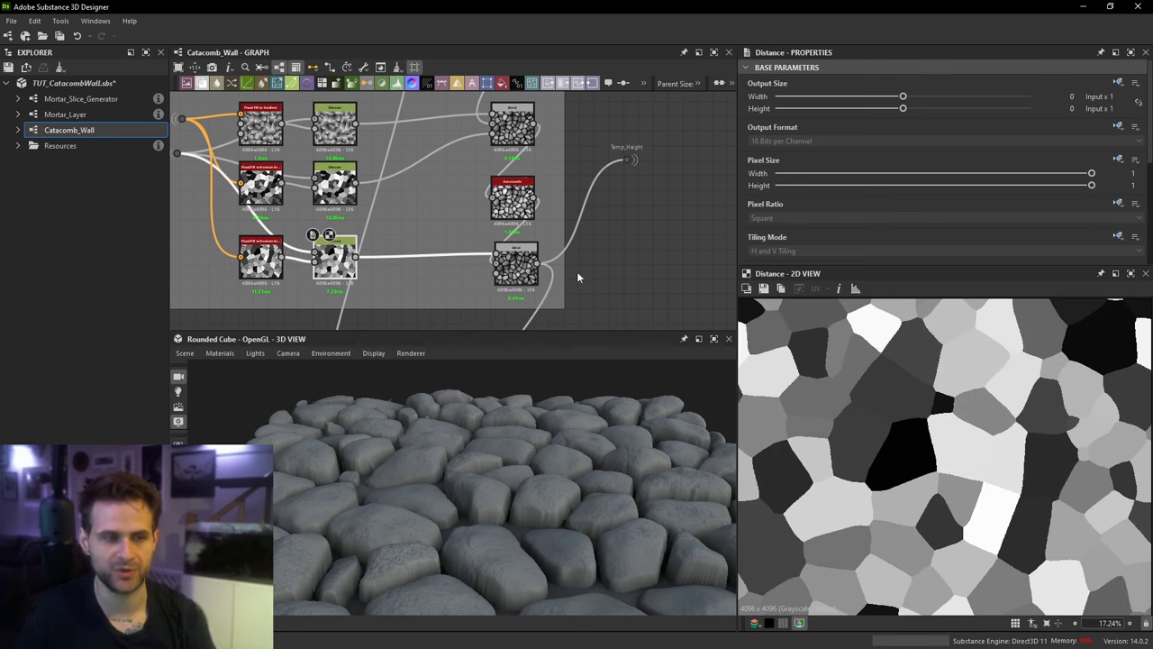
pyautogui.doubleClick(515, 264)
pyautogui.scroll(4, 923, 438)
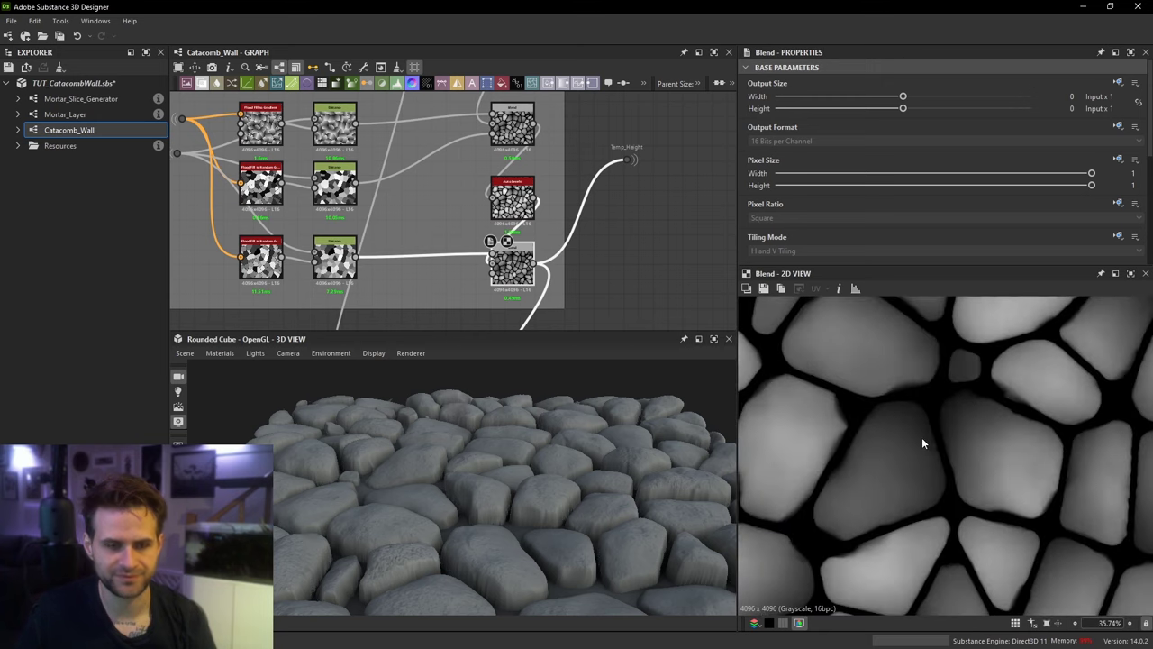
pyautogui.scroll(-4, 988, 101)
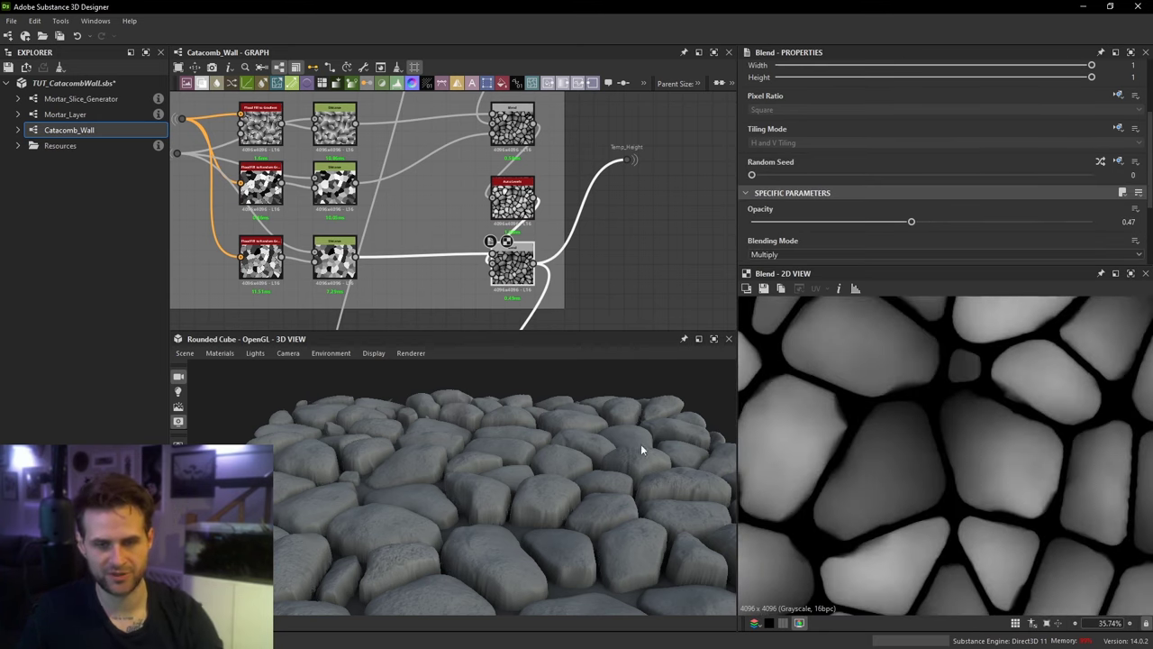
pyautogui.moveTo(608, 445); pyautogui.dragTo(597, 382)
# Step: Highlight the three Flood Fill and Distance node pairs to review their connections, and clear the selection
pyautogui.moveTo(536, 142); pyautogui.dragTo(494, 203, button='middle')
pyautogui.scroll(-3, 520, 142)
pyautogui.moveTo(318, 163); pyautogui.dragTo(494, 266)
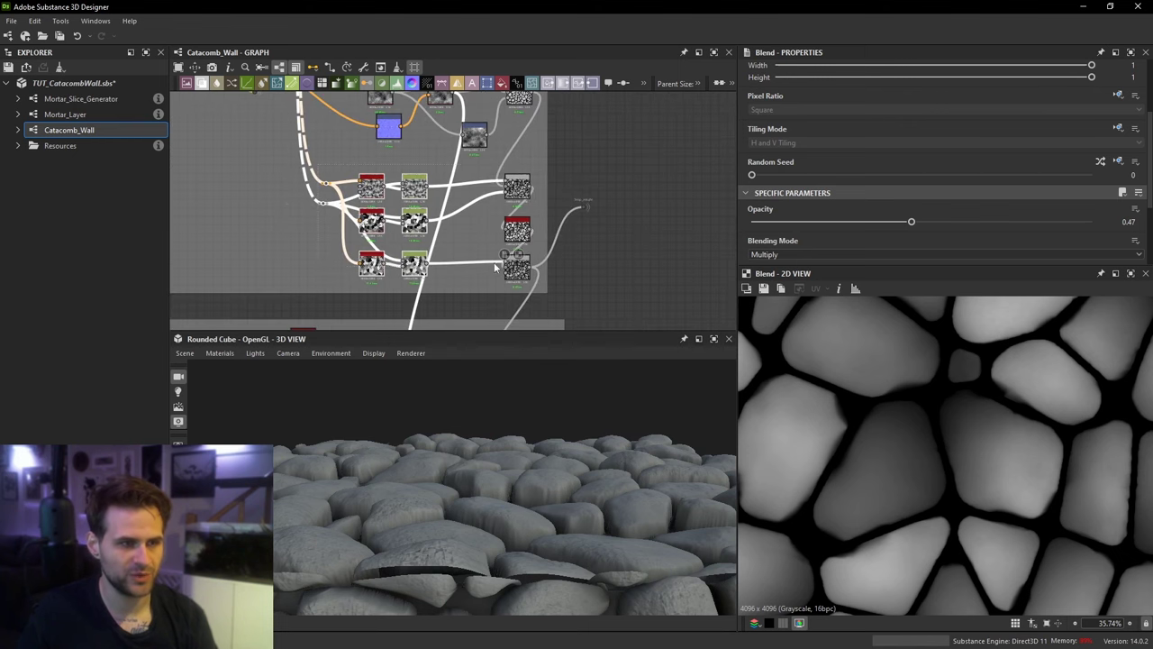
pyautogui.click(518, 272)
pyautogui.click(568, 171)
# Step: Connect the Moisture Noise branch's Blend and then the Auto Levels output to Temp_Height, comparing the stone heights in 3D
pyautogui.moveTo(567, 170); pyautogui.dragTo(564, 199, button='middle')
pyautogui.scroll(2, 521, 124)
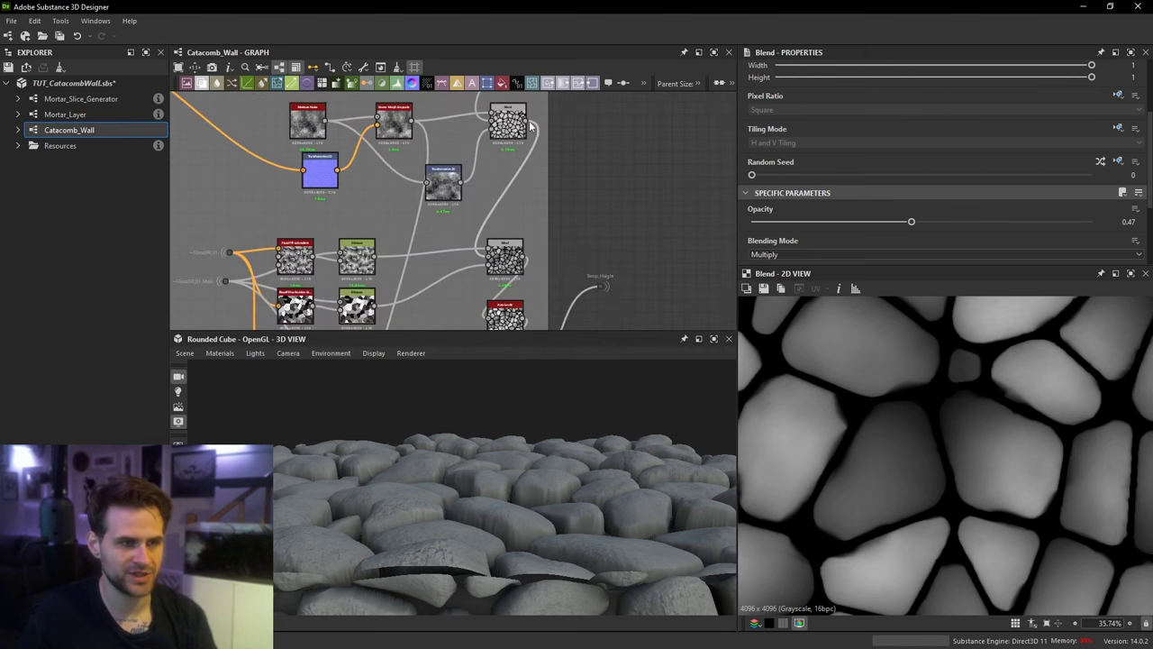
pyautogui.moveTo(525, 121); pyautogui.dragTo(607, 298)
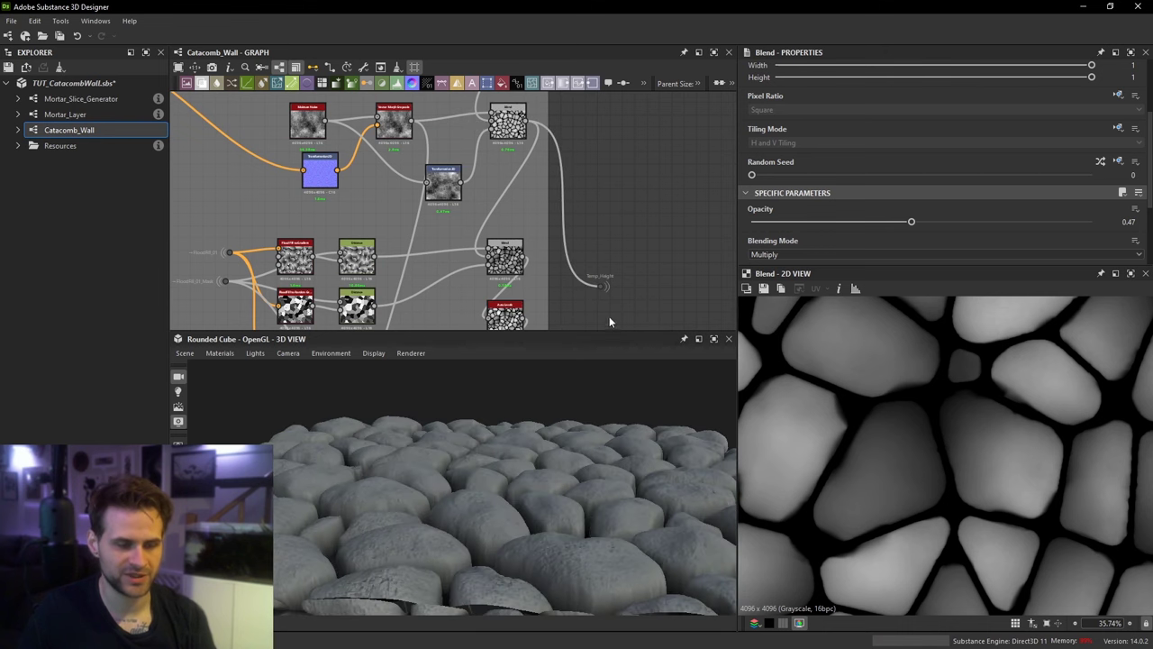
pyautogui.moveTo(626, 246); pyautogui.dragTo(627, 232, button='middle')
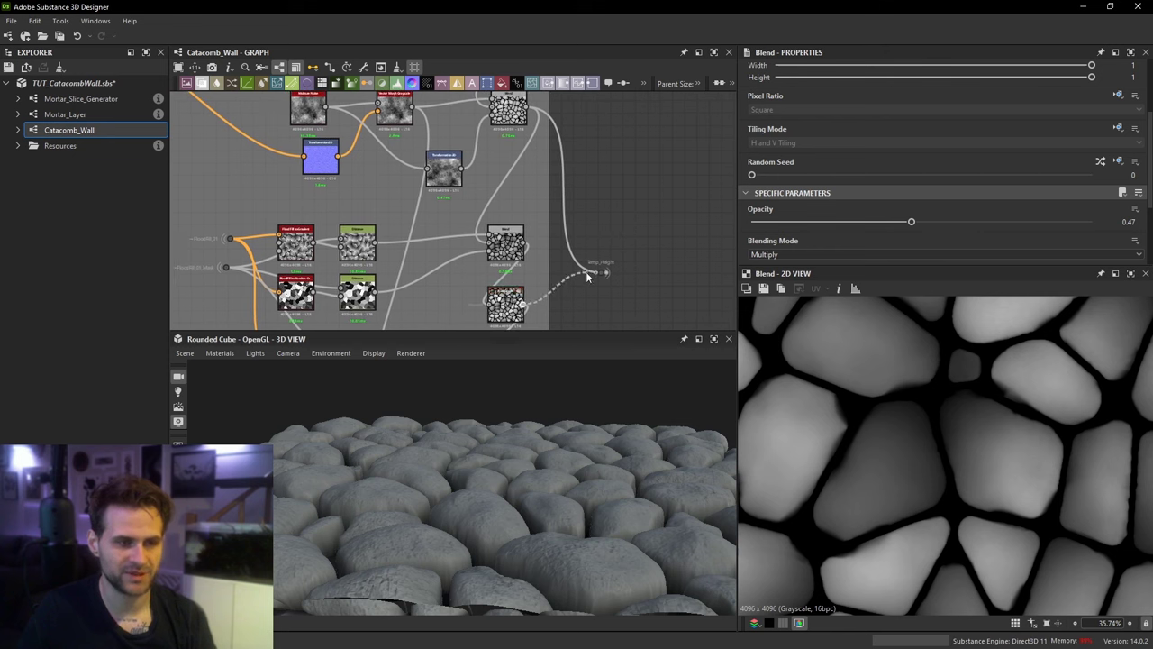
pyautogui.moveTo(586, 275); pyautogui.dragTo(589, 274)
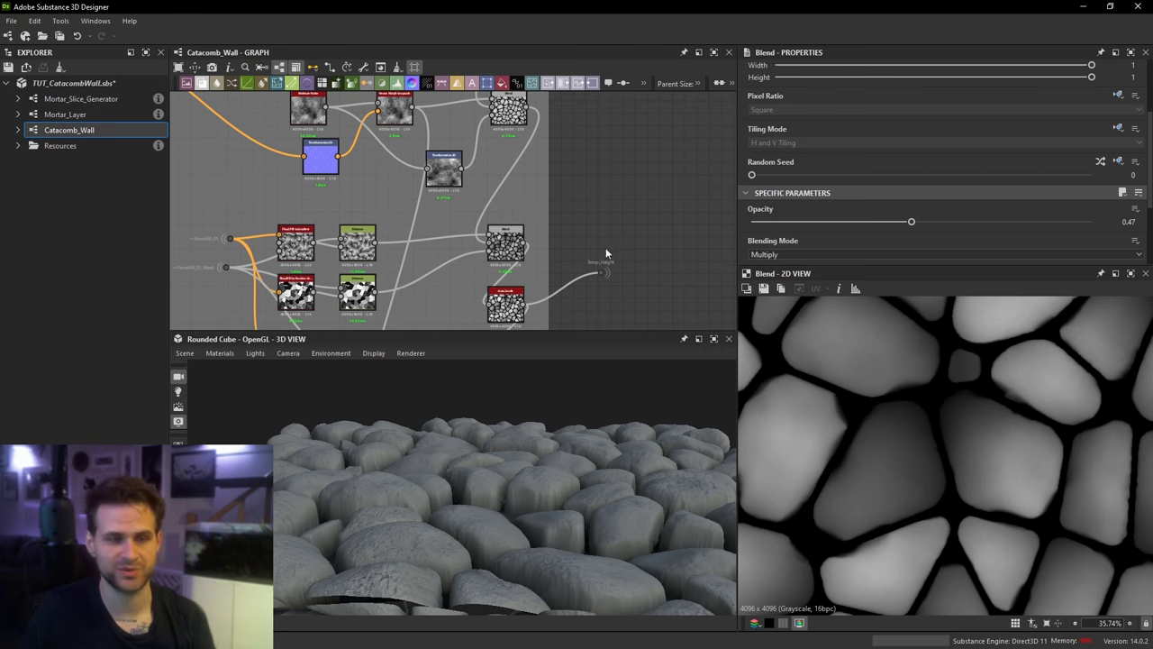
# Step: Move the Temp_Height dot down toward the surfacing section of the graph
pyautogui.moveTo(606, 248); pyautogui.dragTo(611, 201, button='middle')
pyautogui.moveTo(593, 196); pyautogui.dragTo(594, 238)
pyautogui.moveTo(594, 238); pyautogui.dragTo(606, 43, button='middle')
pyautogui.moveTo(605, 43); pyautogui.dragTo(685, 194)
pyautogui.scroll(-5, 656, 205)
pyautogui.scroll(3, 334, 199)
# Step: Add a frame around the uppermost group of noise and Blend nodes in the surfacing section
pyautogui.moveTo(334, 199); pyautogui.dragTo(432, 165, button='middle')
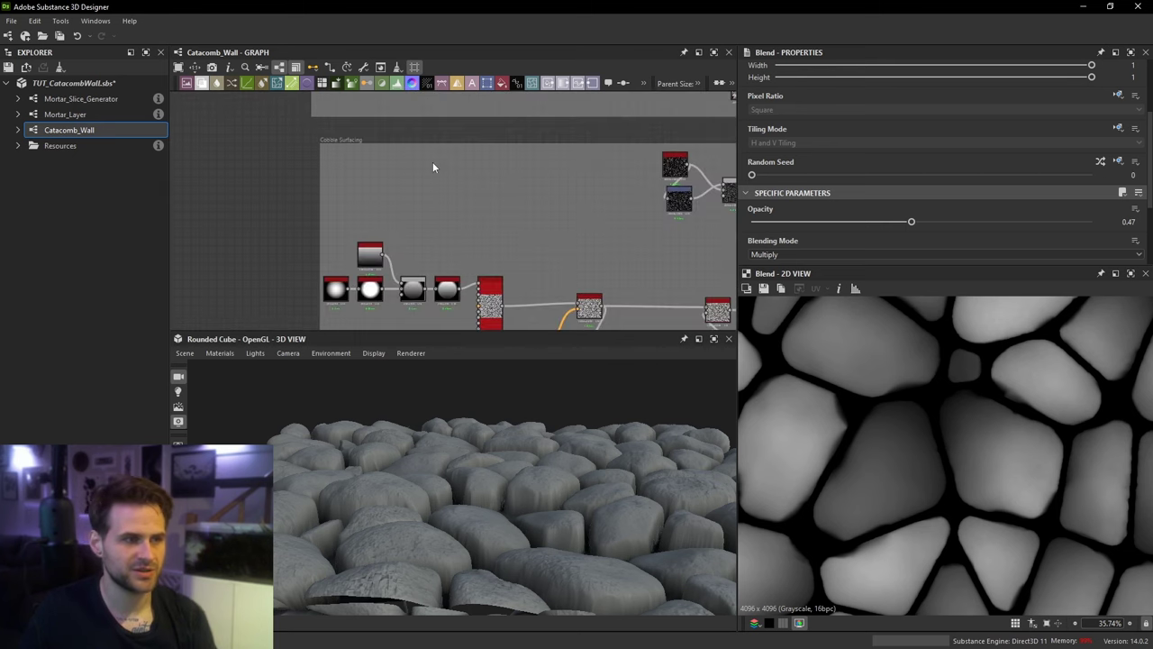
pyautogui.click(352, 140)
pyautogui.scroll(-3, 416, 205)
pyautogui.moveTo(416, 206); pyautogui.dragTo(230, 224, button='middle')
pyautogui.scroll(-1, 501, 230)
pyautogui.scroll(1, 501, 231)
pyautogui.moveTo(508, 235); pyautogui.dragTo(363, 194)
pyautogui.press('space')
pyautogui.write('fra')
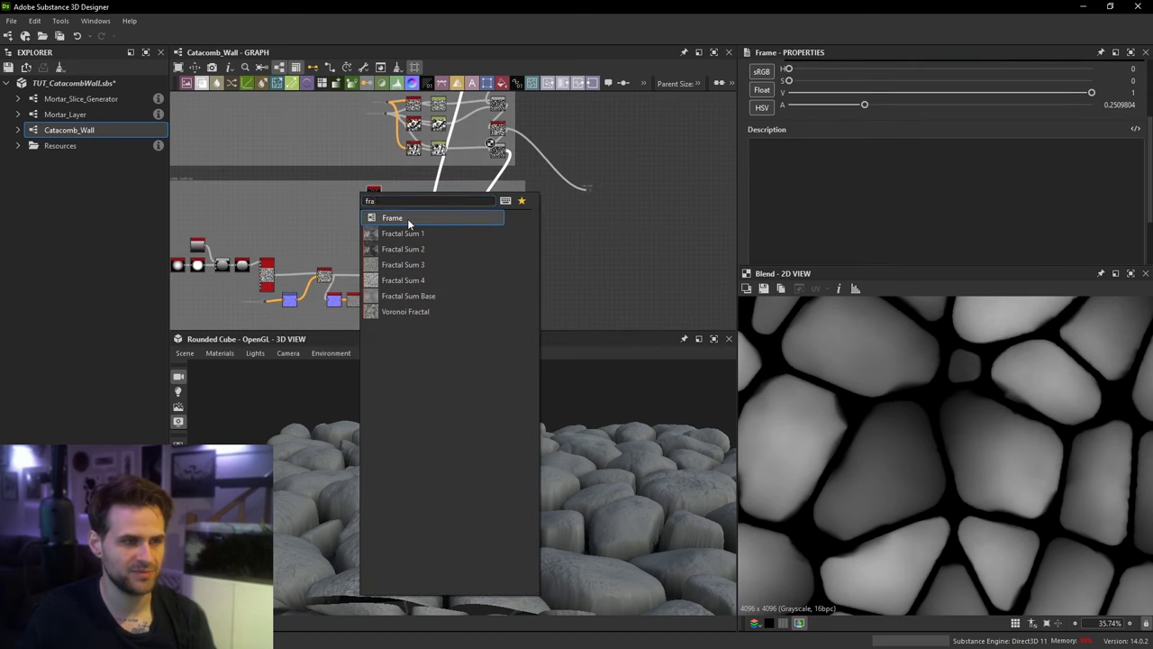
pyautogui.click(407, 220)
# Step: Title the new frame "Noise 1" and set its colour saturation to 0
pyautogui.scroll(2, 400, 196)
pyautogui.doubleClick(808, 131)
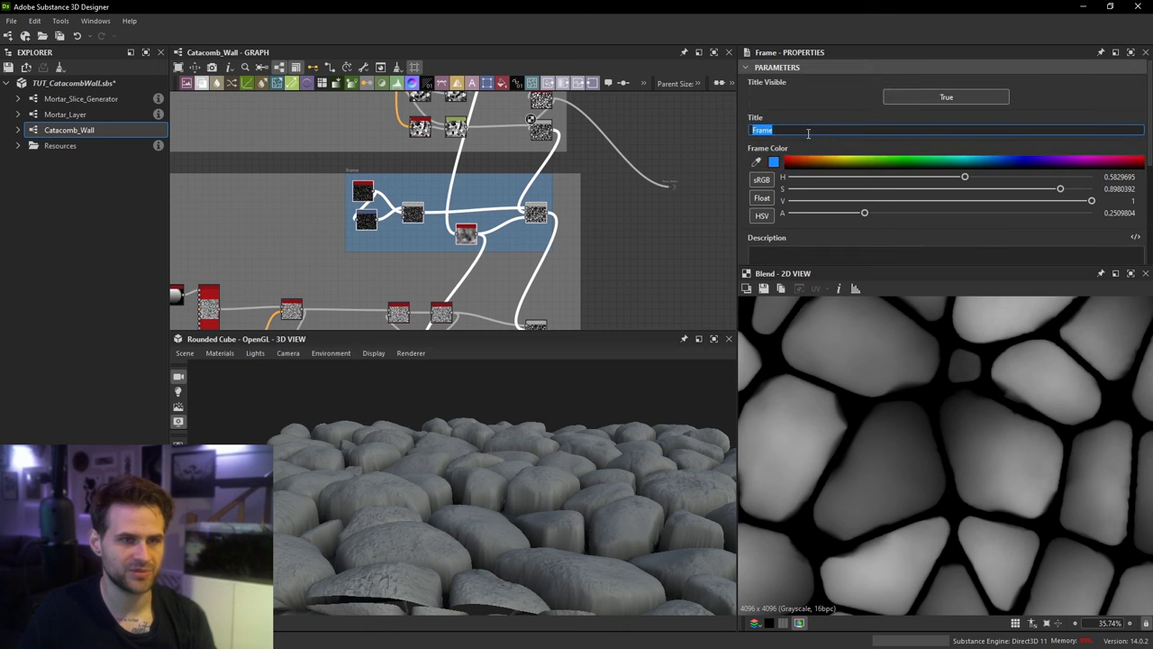
pyautogui.click(785, 130)
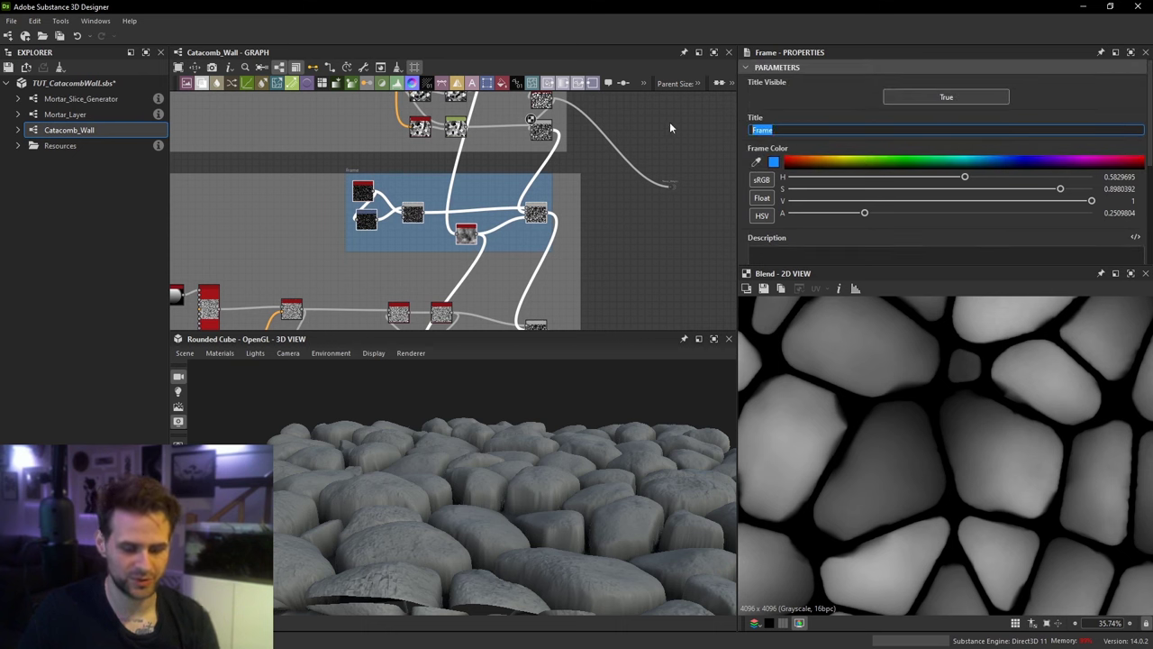
pyautogui.write('Noise 1')
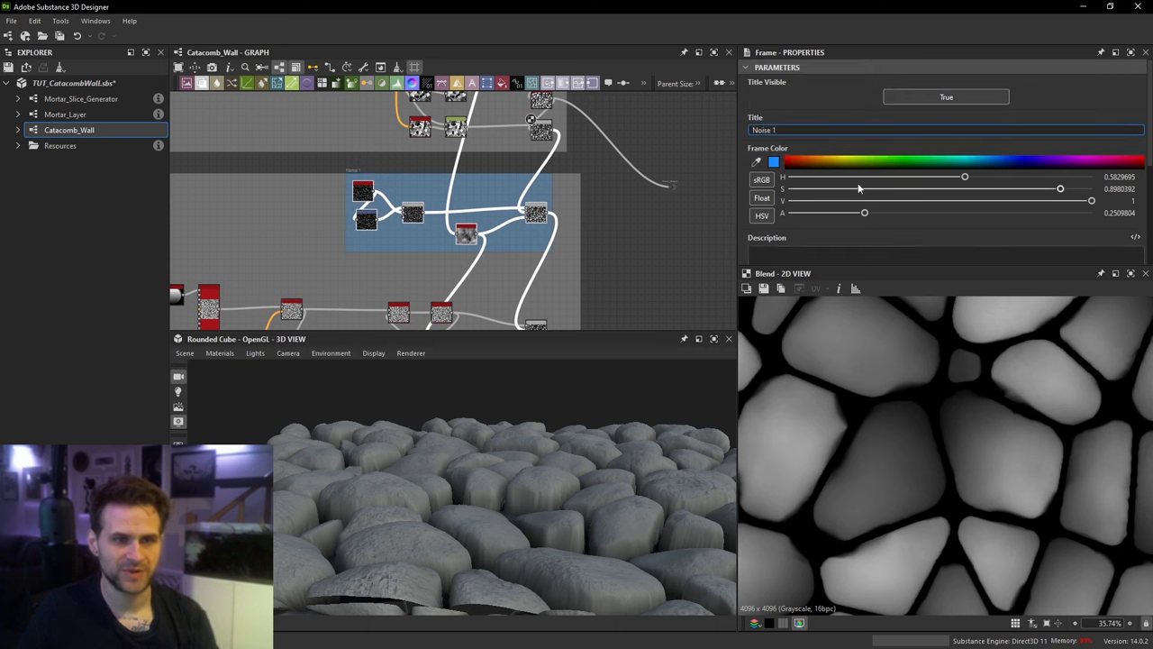
pyautogui.moveTo(824, 188); pyautogui.dragTo(794, 188)
pyautogui.scroll(-3, 657, 233)
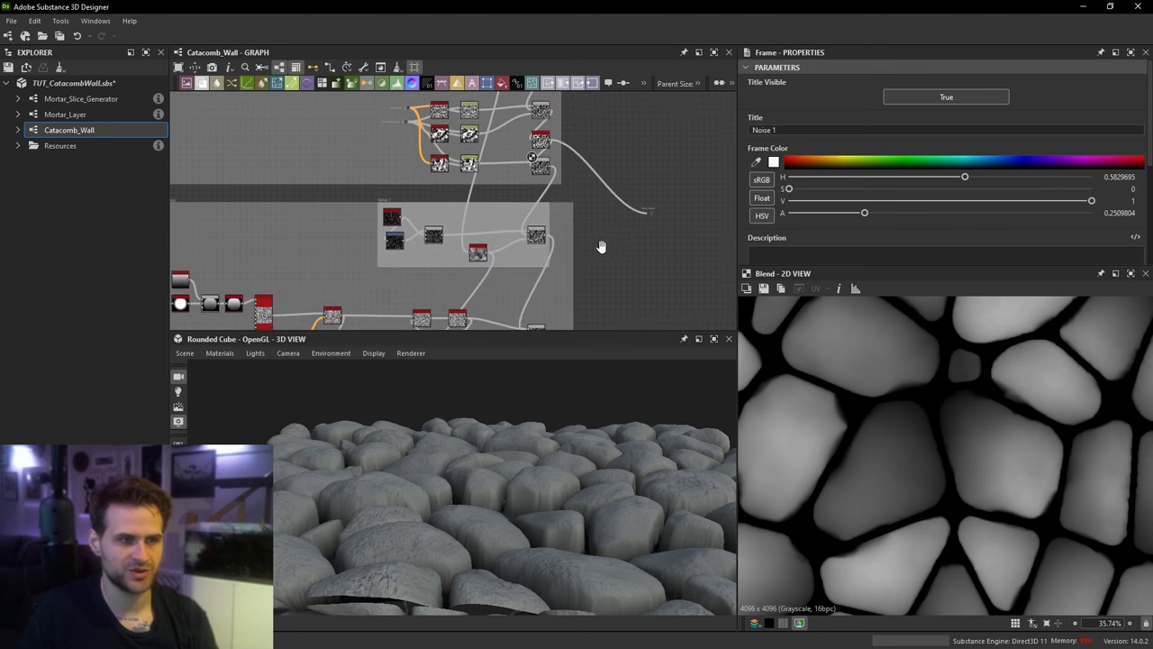
# Step: Undo the frame's colour change and delete the "Noise 1" frame
pyautogui.hotkey('ctrl', 'z')
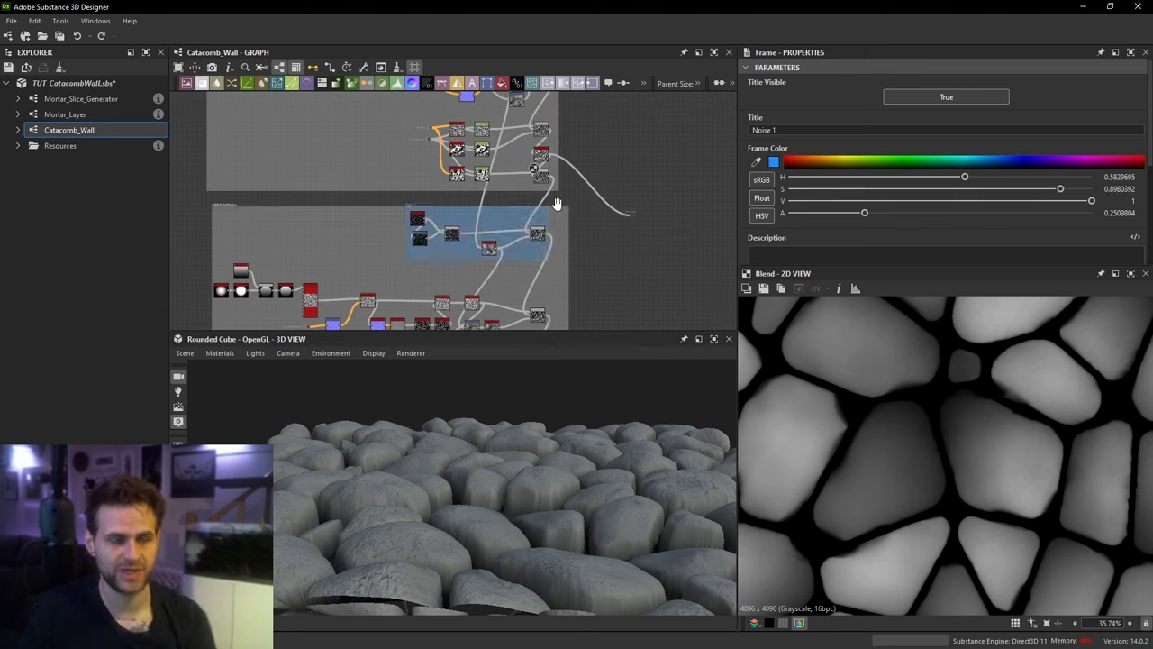
pyautogui.press('Delete')
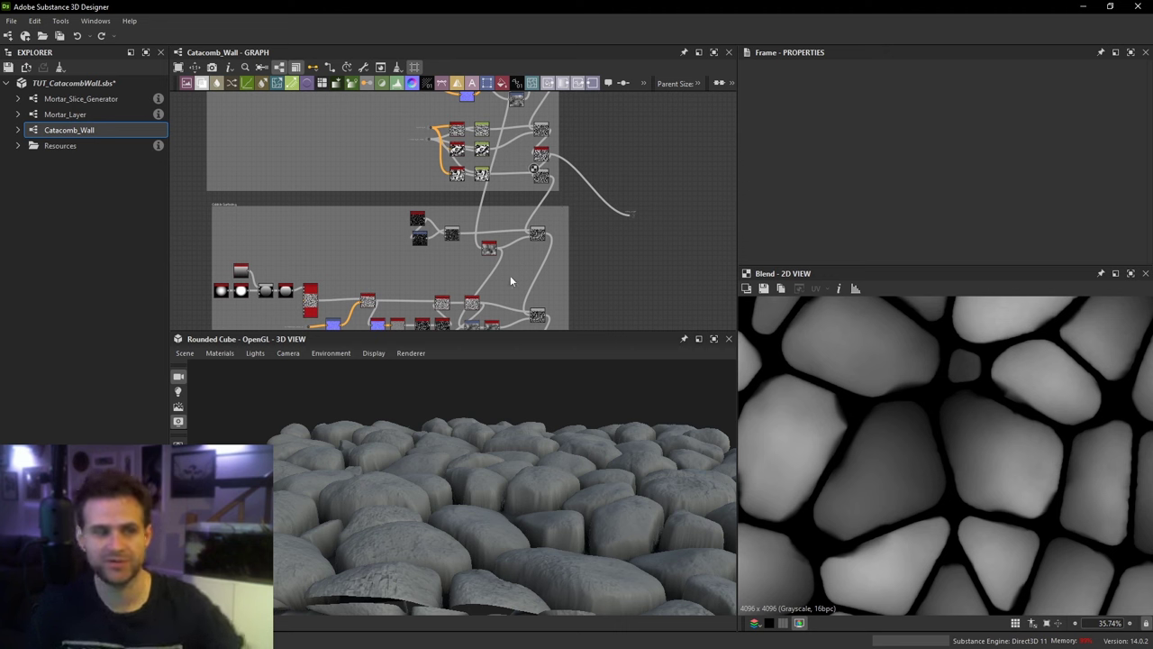
# Step: Move the Temp_Height dot beside the first Blend node of the surfacing section and connect that Blend's output to it
pyautogui.scroll(1, 281, 225)
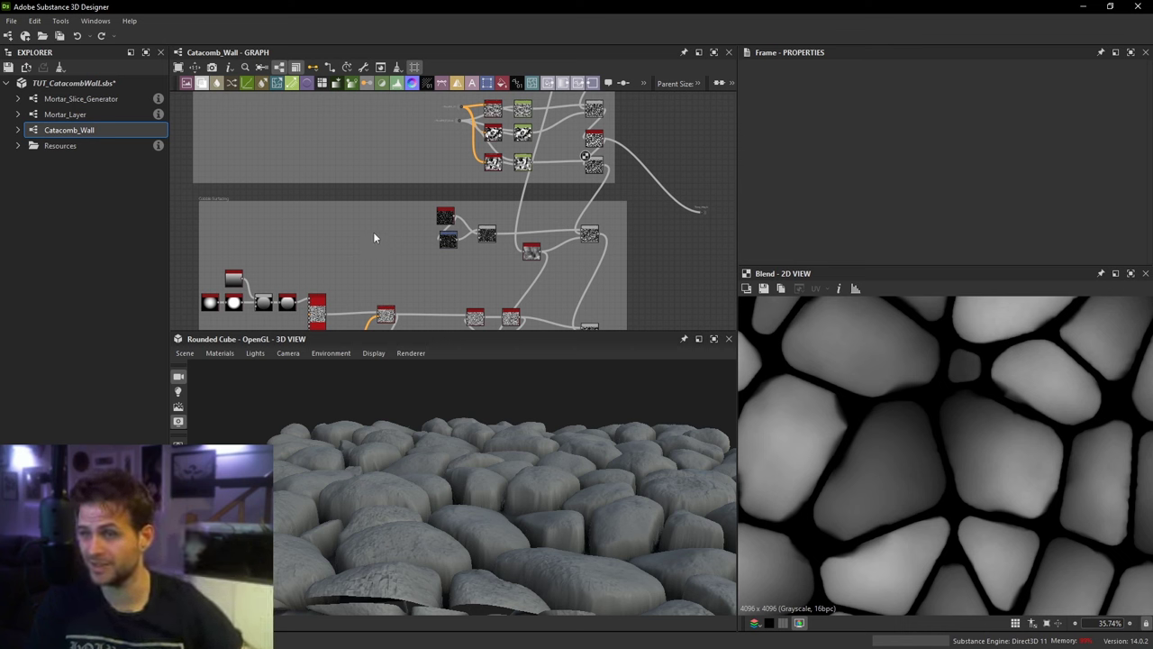
pyautogui.scroll(3, 676, 216)
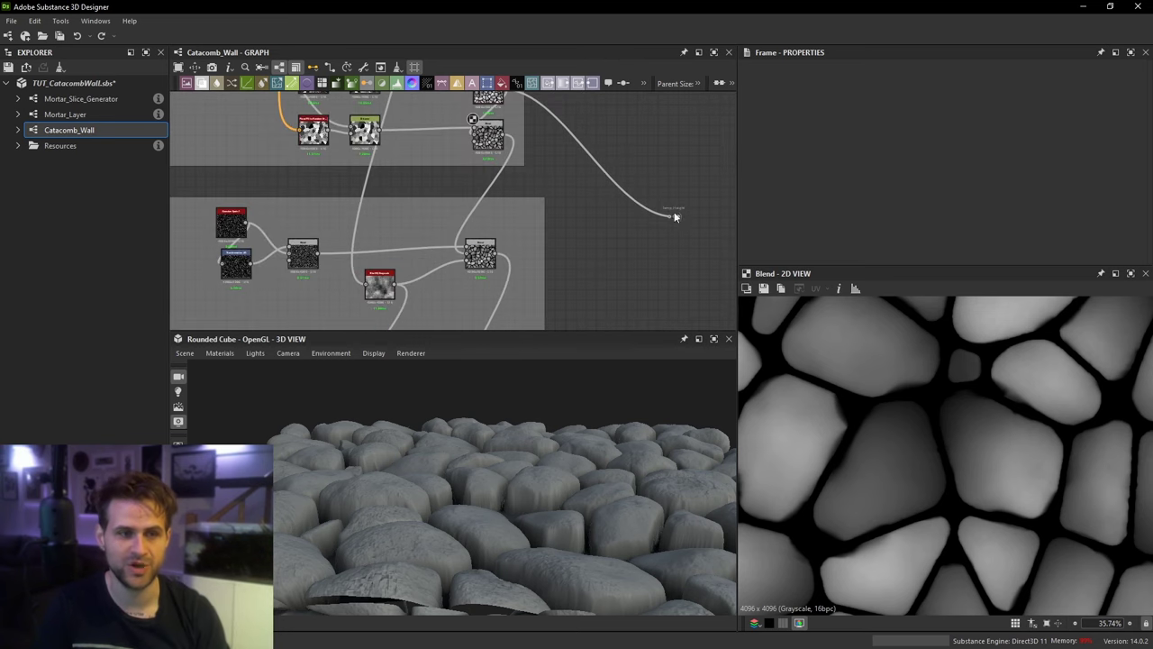
pyautogui.moveTo(677, 221); pyautogui.dragTo(608, 254)
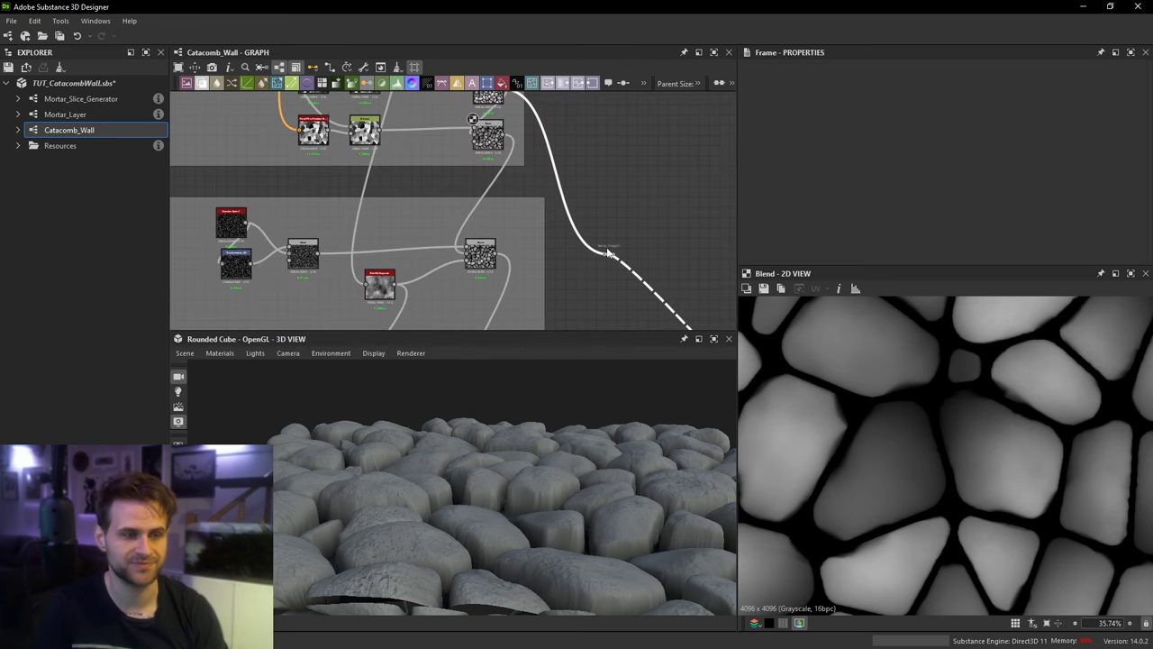
pyautogui.click(482, 256)
pyautogui.scroll(-3, 541, 205)
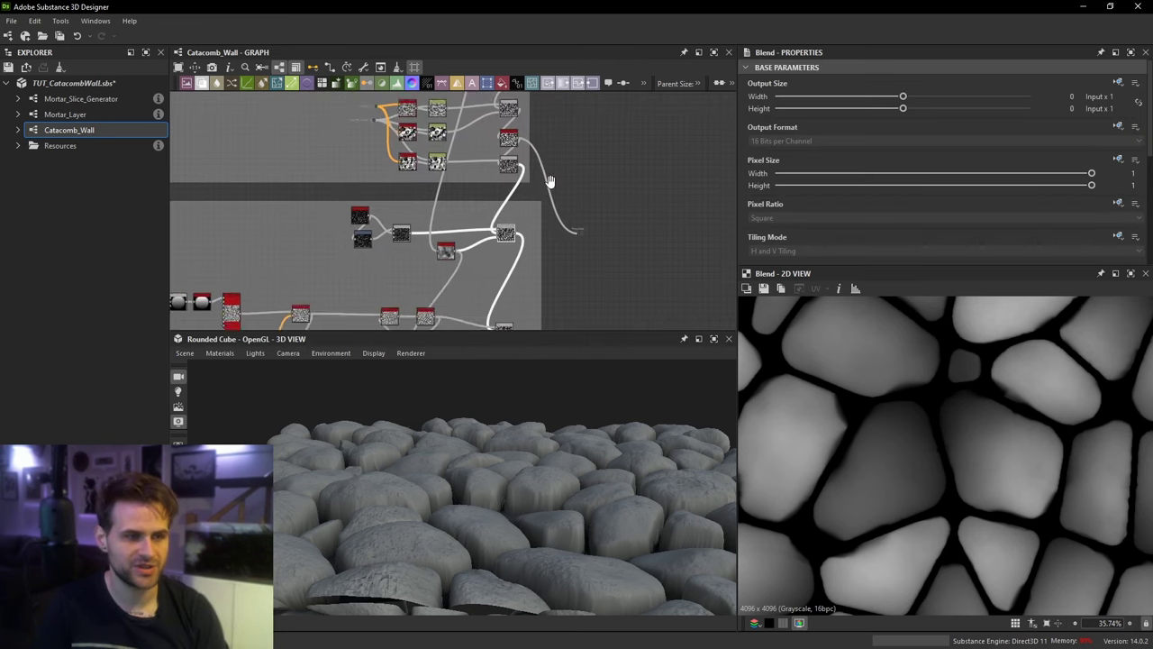
pyautogui.moveTo(550, 182); pyautogui.dragTo(555, 147, button='middle')
pyautogui.scroll(-3, 555, 147)
pyautogui.moveTo(465, 193); pyautogui.dragTo(461, 148, button='middle')
pyautogui.moveTo(547, 192); pyautogui.dragTo(549, 221, button='middle')
pyautogui.scroll(3, 558, 164)
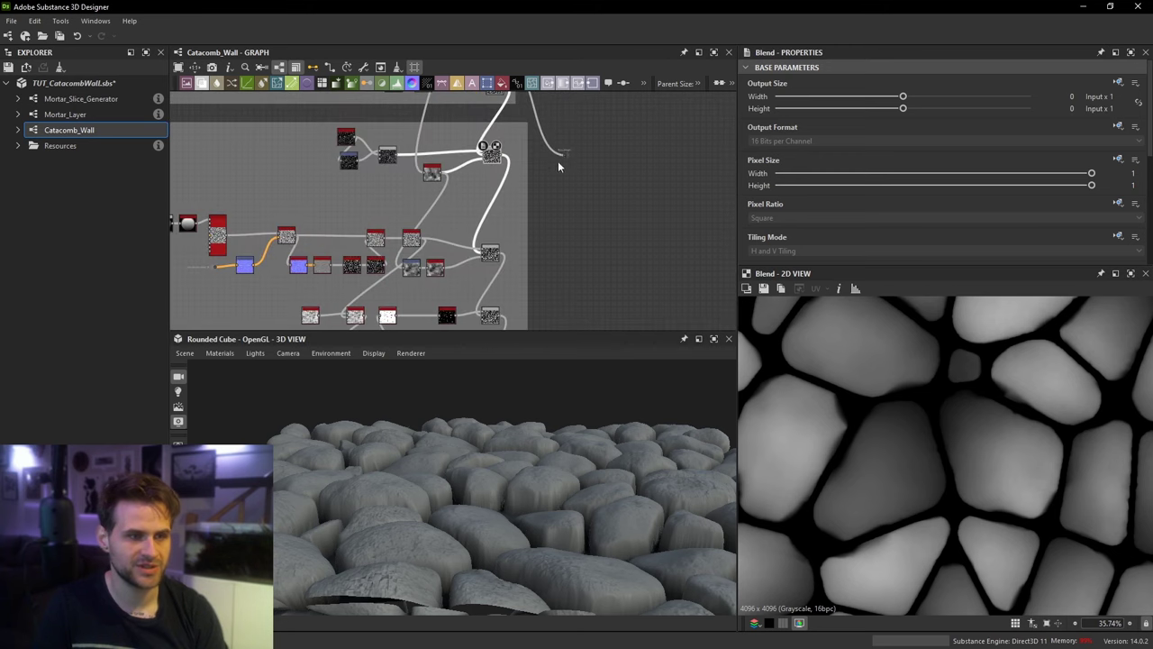
pyautogui.scroll(2, 558, 164)
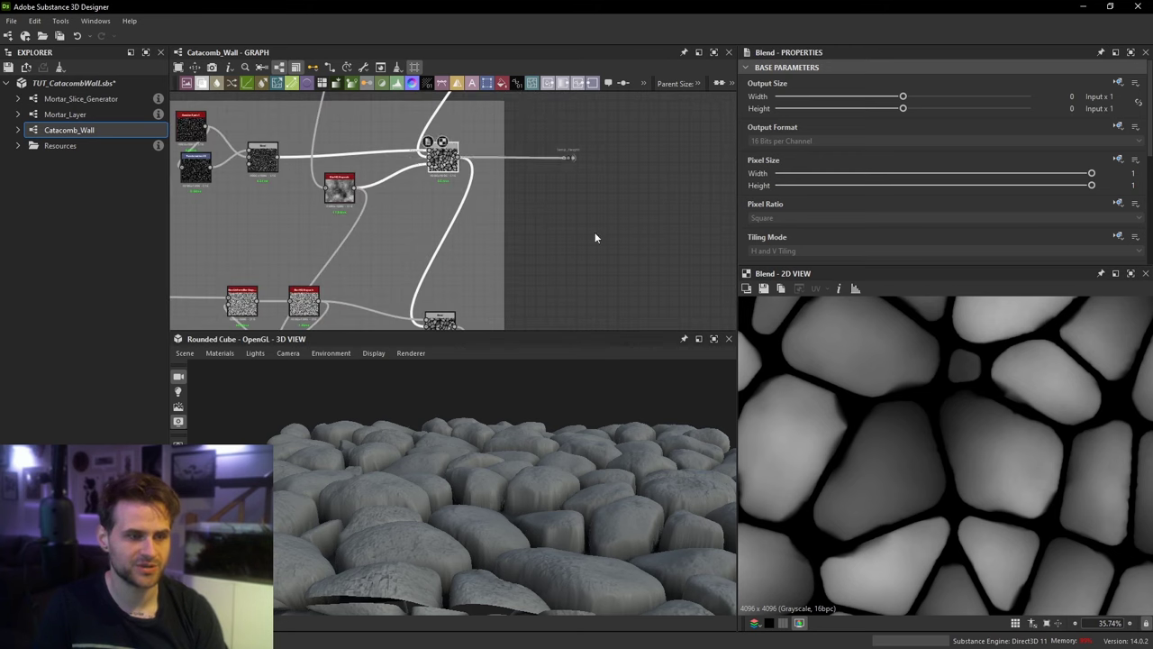
# Step: Move the Temp_Height dot down towards the second surfacing Blend and preview the small noise Blend feeding the first one in 2D
pyautogui.moveTo(590, 493); pyautogui.dragTo(500, 422)
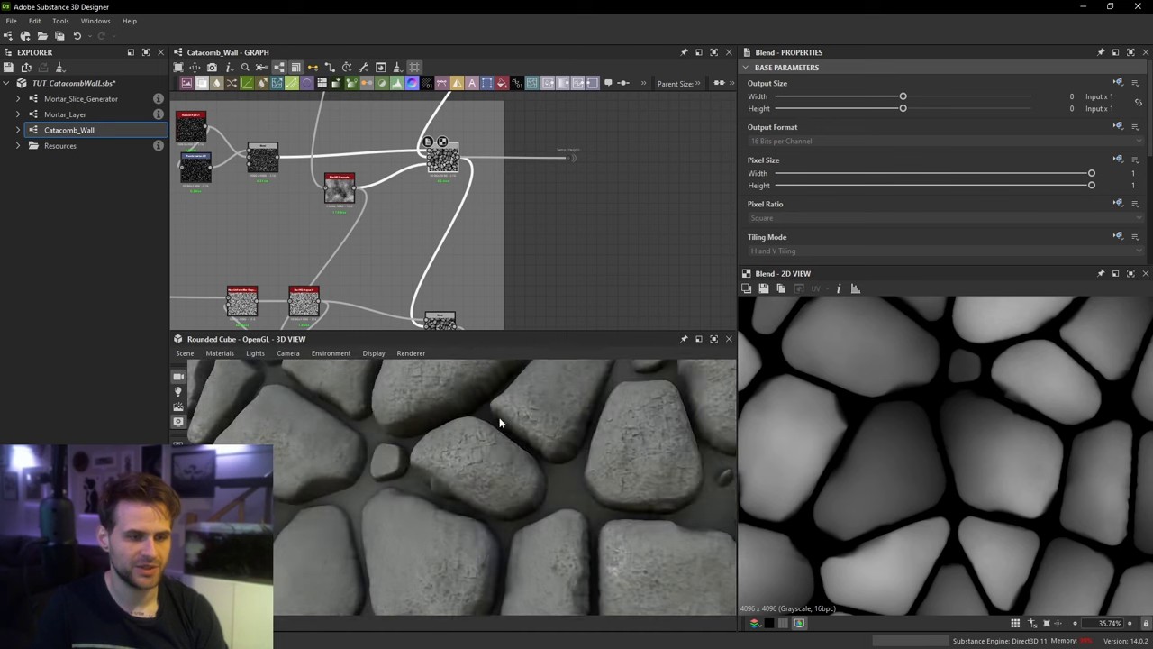
pyautogui.moveTo(572, 160); pyautogui.dragTo(572, 270)
pyautogui.moveTo(480, 319); pyautogui.dragTo(499, 242, button='middle')
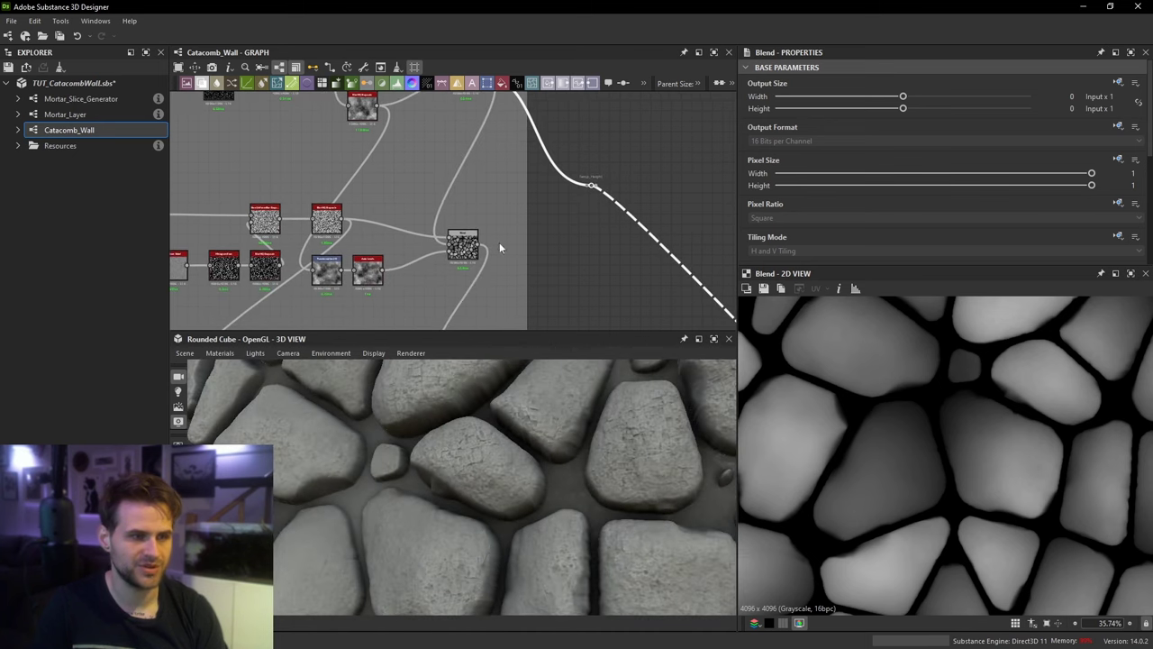
pyautogui.moveTo(437, 153); pyautogui.dragTo(449, 223, button='middle')
pyautogui.click(293, 161)
pyautogui.scroll(1, 931, 415)
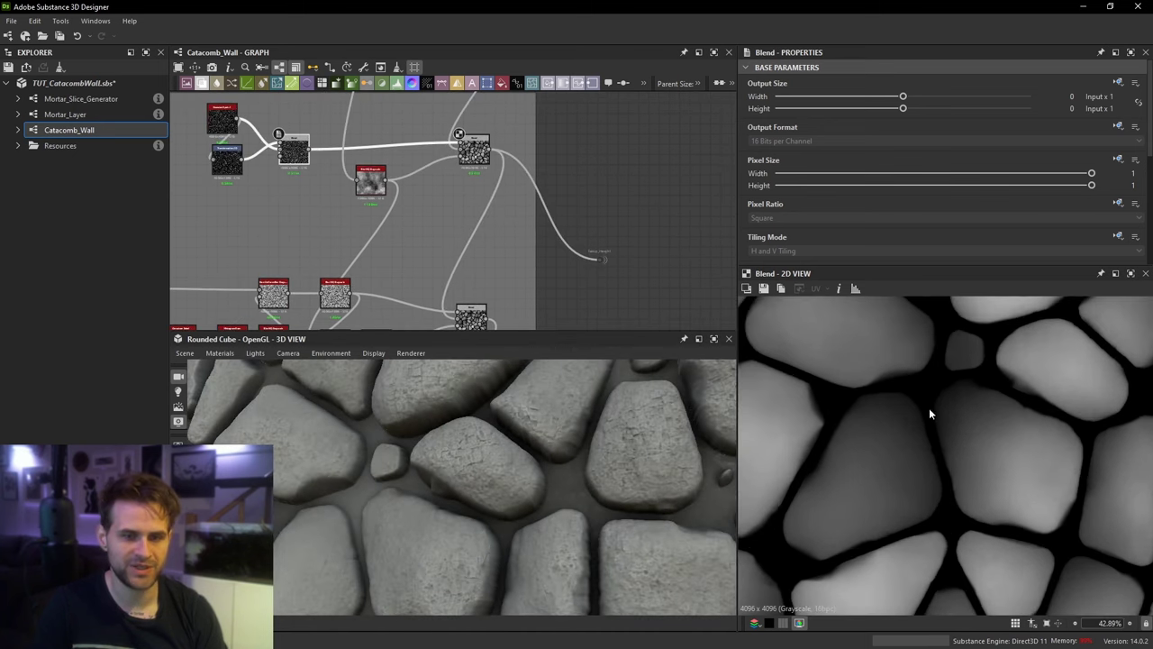
pyautogui.doubleClick(300, 157)
pyautogui.scroll(6, 992, 449)
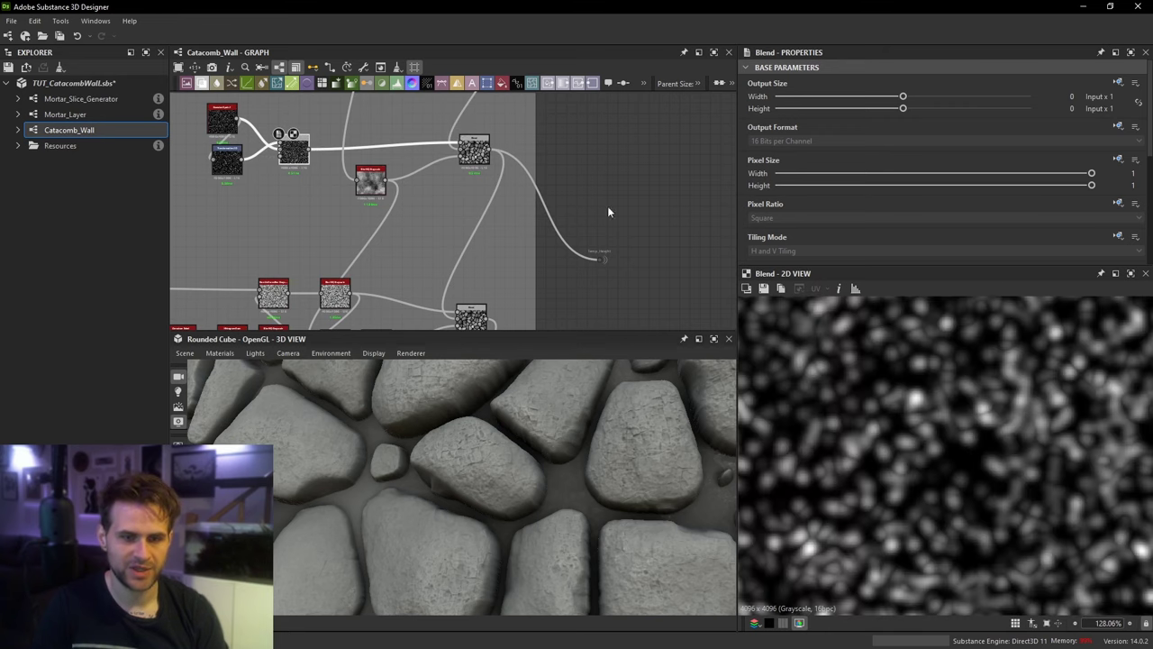
# Step: Preview the HQ blur node feeding the second surfacing Blend, connect that Blend's output to Temp_Height and inspect the stones in 3D
pyautogui.moveTo(542, 286); pyautogui.dragTo(544, 229, button='middle')
pyautogui.doubleClick(338, 243)
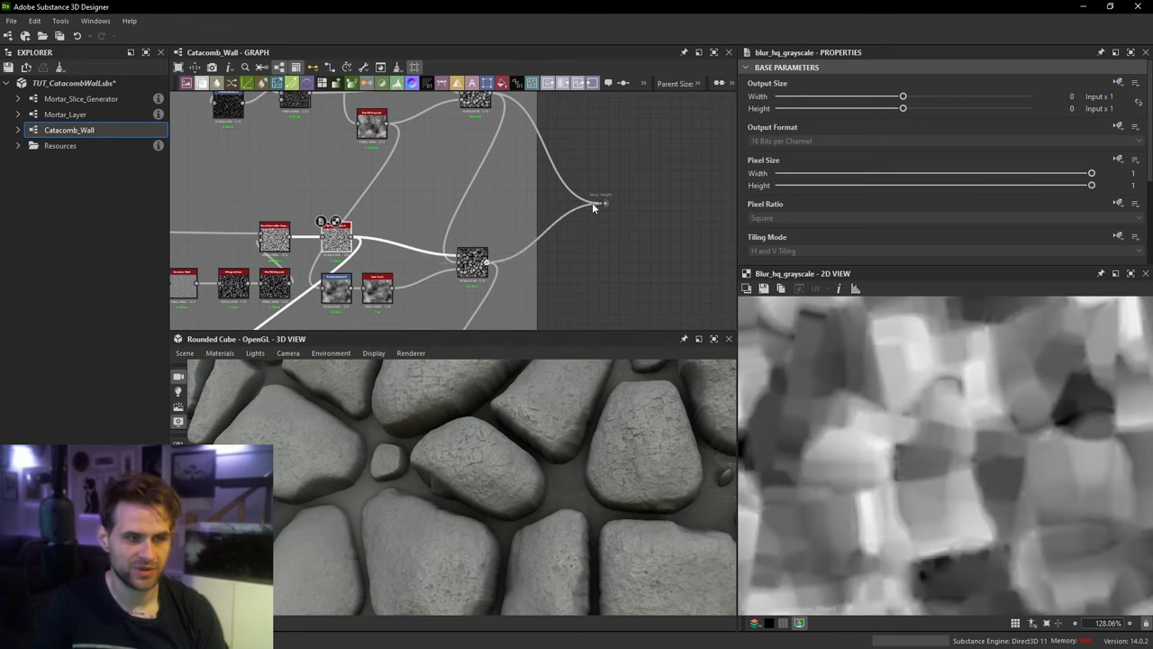
pyautogui.moveTo(592, 205); pyautogui.dragTo(595, 204)
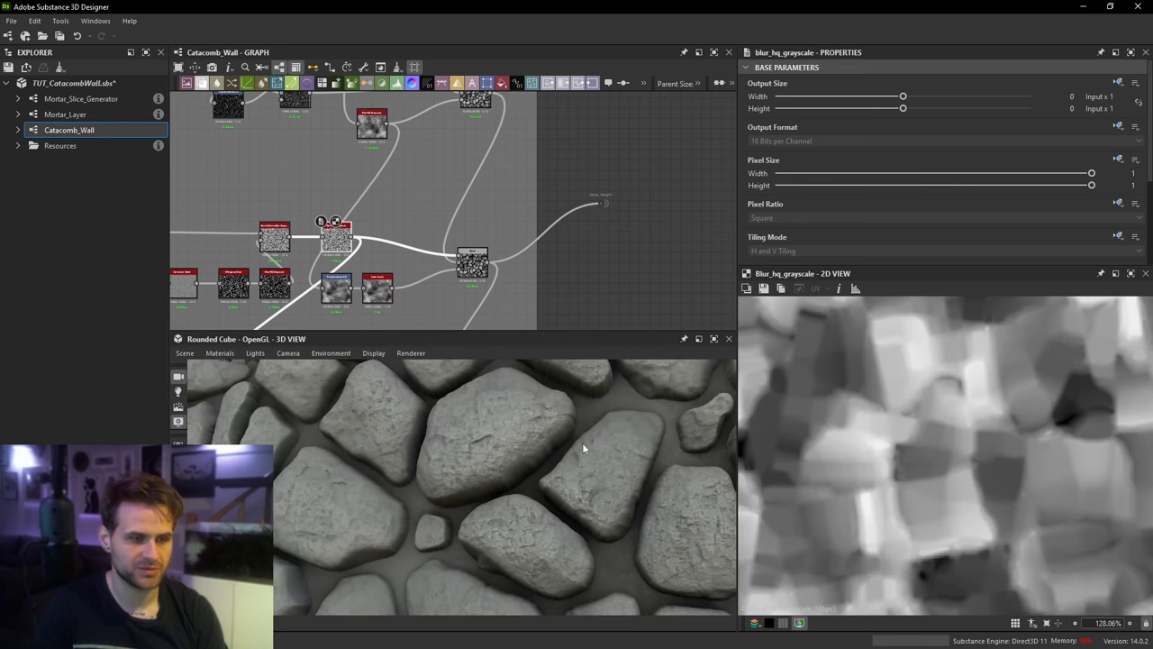
pyautogui.moveTo(583, 443)
pyautogui.mouseDown()
pyautogui.moveTo(611, 449)
pyautogui.moveTo(591, 421)
pyautogui.mouseUp()
pyautogui.scroll(3, 594, 439)
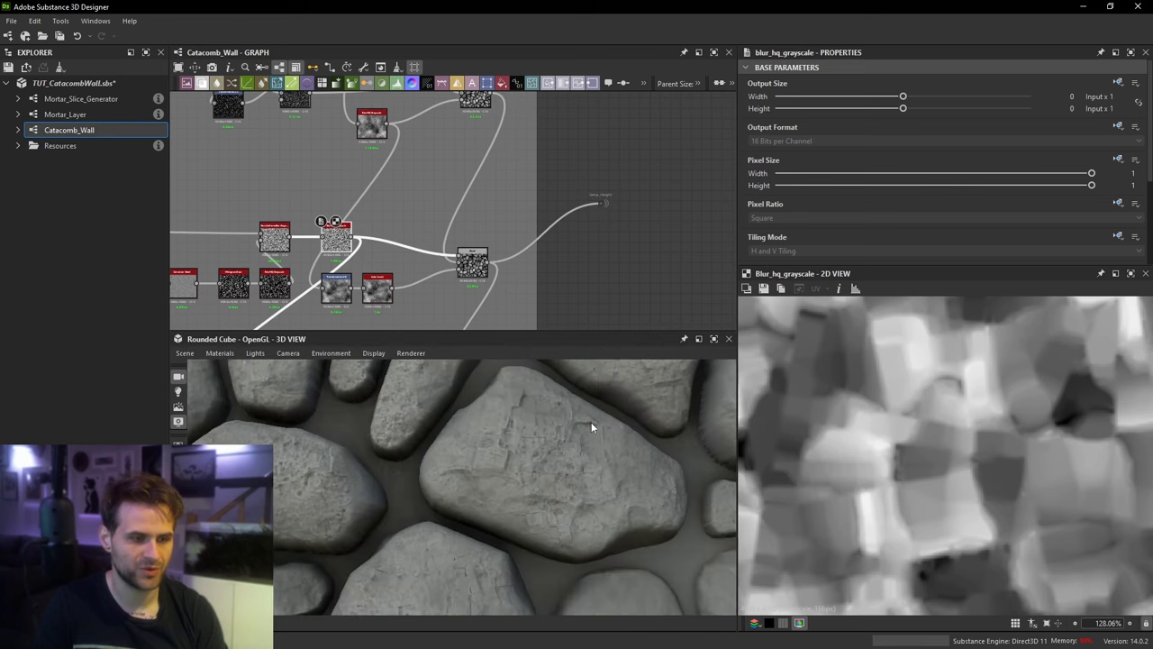
# Step: Move the Temp_Height dot beside the third surfacing Blend and preview the Invert Grayscale mask feeding that Blend in 2D
pyautogui.moveTo(604, 215); pyautogui.dragTo(605, 280)
pyautogui.moveTo(605, 280); pyautogui.dragTo(604, 148, button='middle')
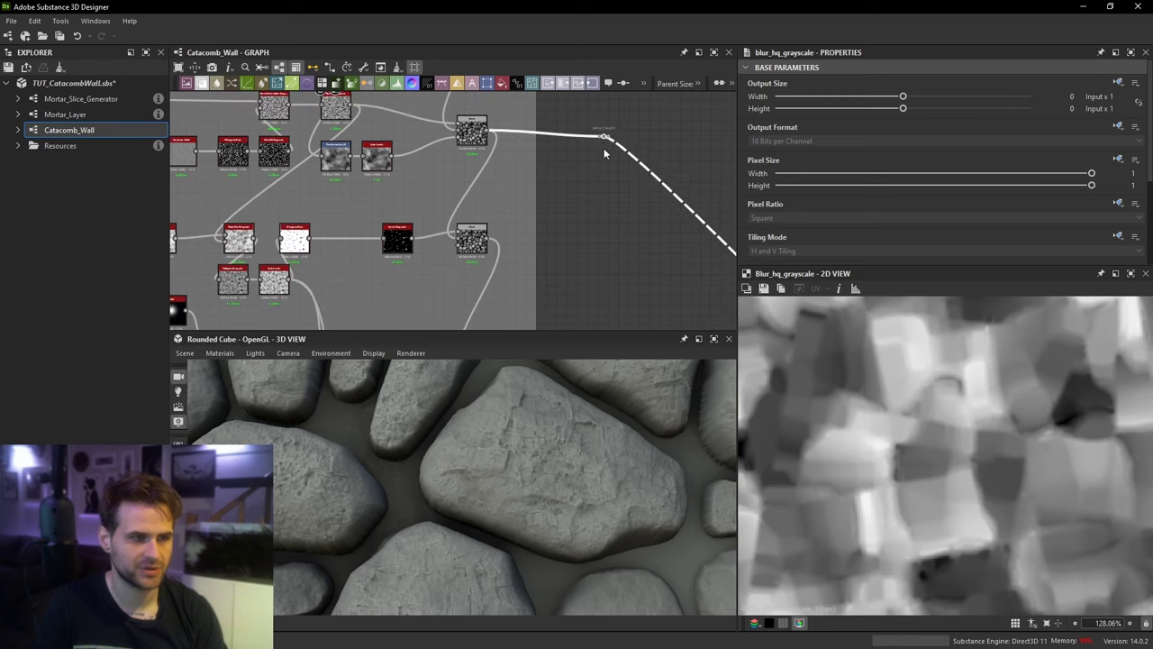
pyautogui.moveTo(603, 148); pyautogui.dragTo(590, 207)
pyautogui.click(400, 240)
pyautogui.doubleClick(401, 242)
pyautogui.scroll(-1, 914, 419)
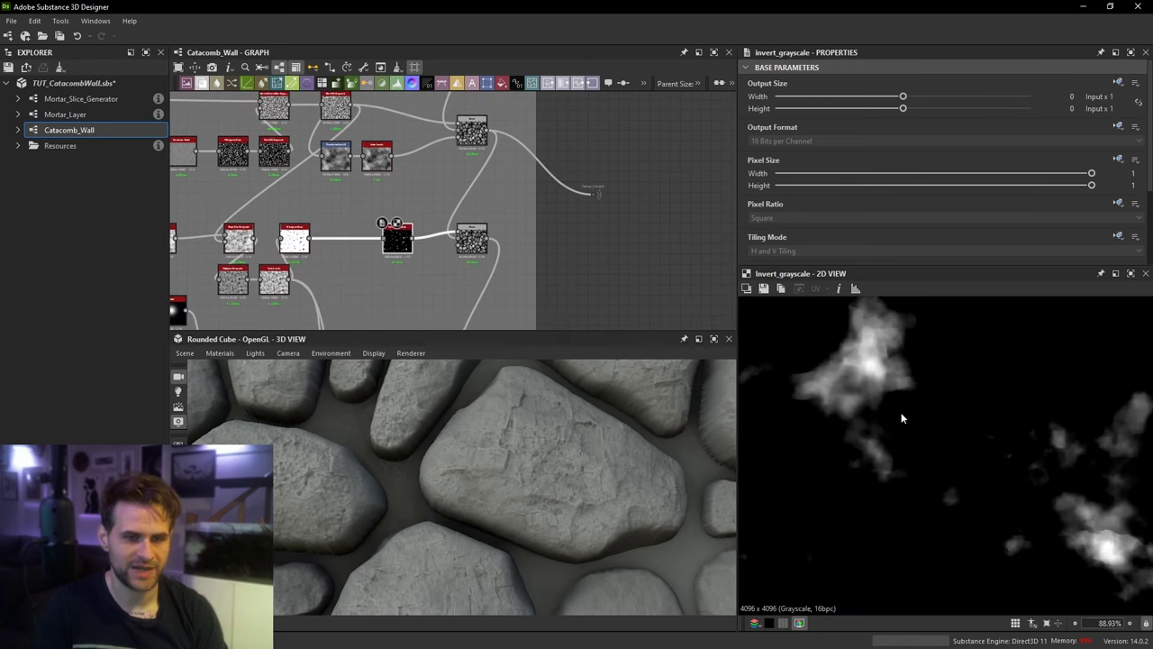
pyautogui.moveTo(887, 332); pyautogui.dragTo(886, 355, button='middle')
# Step: Examine the Slope Blur and Histogram Scan outputs behind the third Blend's mask in the 2D view
pyautogui.moveTo(276, 222); pyautogui.dragTo(362, 220, button='middle')
pyautogui.doubleClick(245, 236)
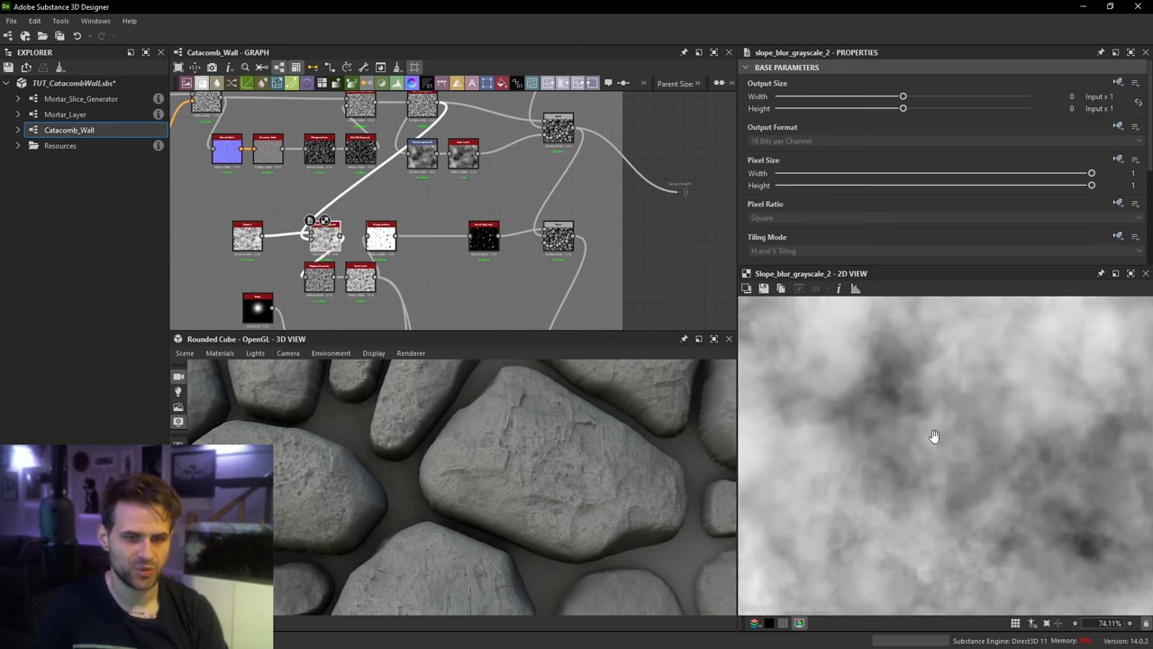
pyautogui.scroll(-1, 934, 438)
pyautogui.doubleClick(380, 237)
pyautogui.doubleClick(379, 237)
pyautogui.scroll(-2, 946, 451)
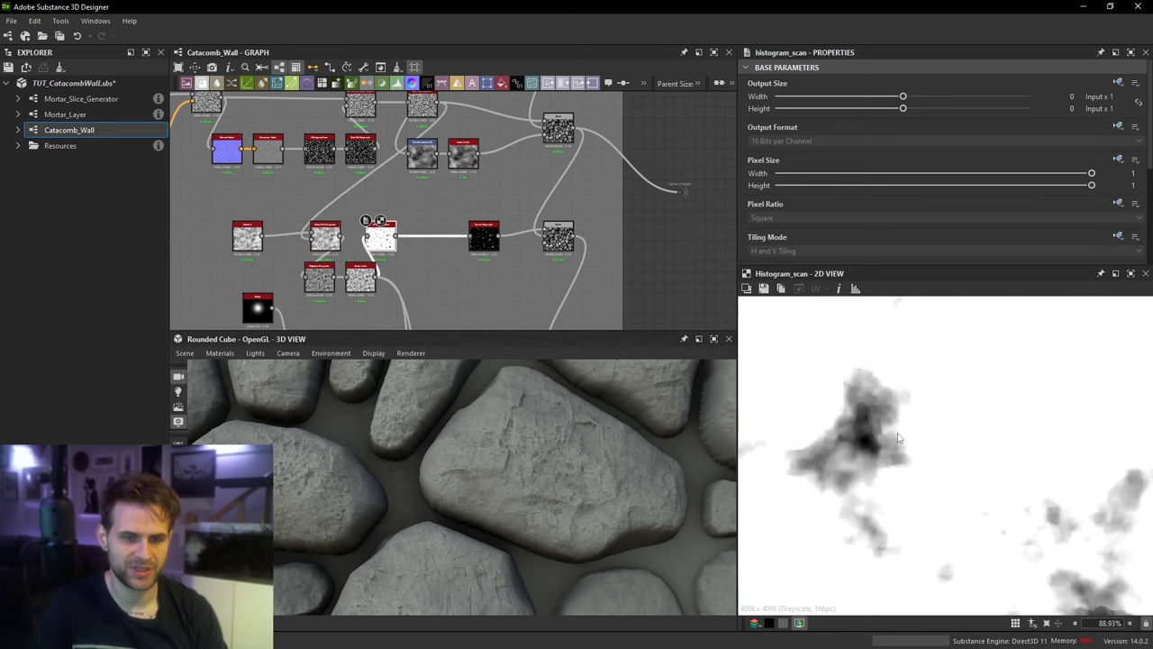
pyautogui.moveTo(963, 441); pyautogui.dragTo(948, 484, button='middle')
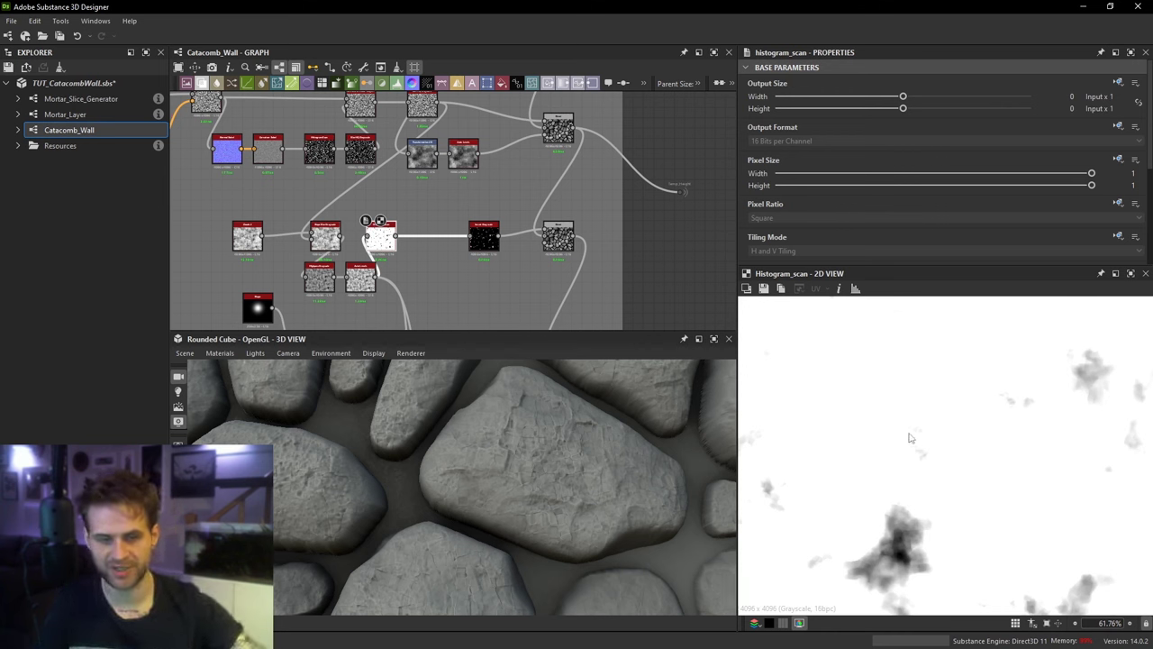
# Step: Connect the third surfacing Blend's output to Temp_Height and inspect the stone surfaces in 3D under different lighting angles
pyautogui.scroll(1, 587, 231)
pyautogui.moveTo(570, 241); pyautogui.dragTo(688, 187)
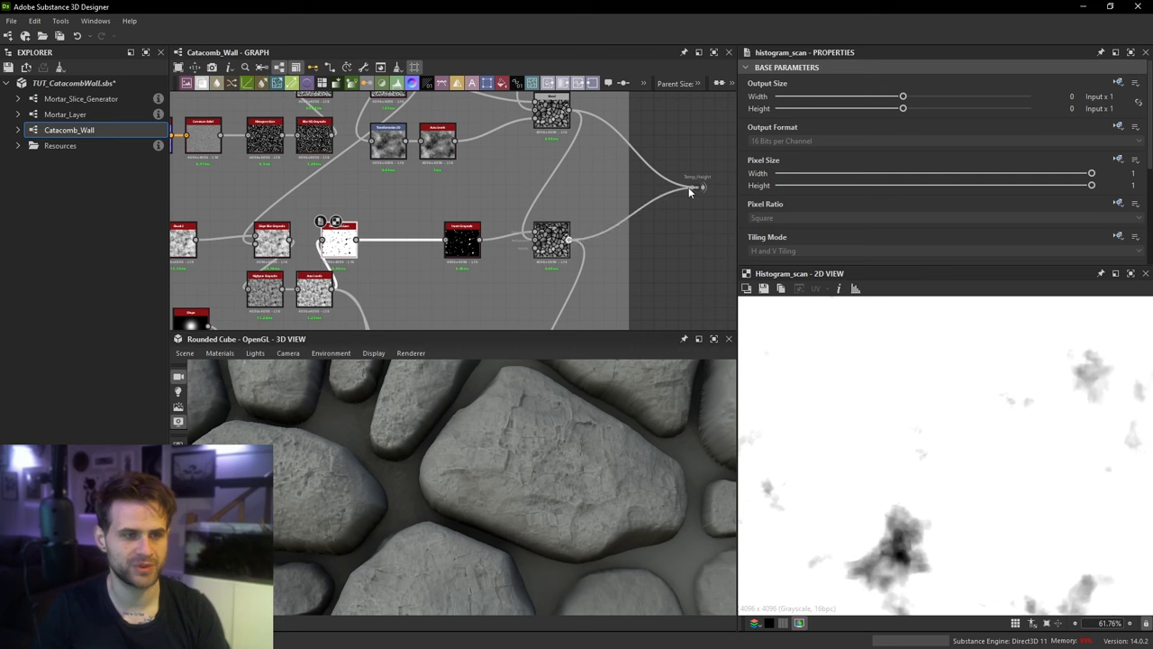
pyautogui.moveTo(536, 476); pyautogui.dragTo(480, 438)
pyautogui.scroll(2, 499, 442)
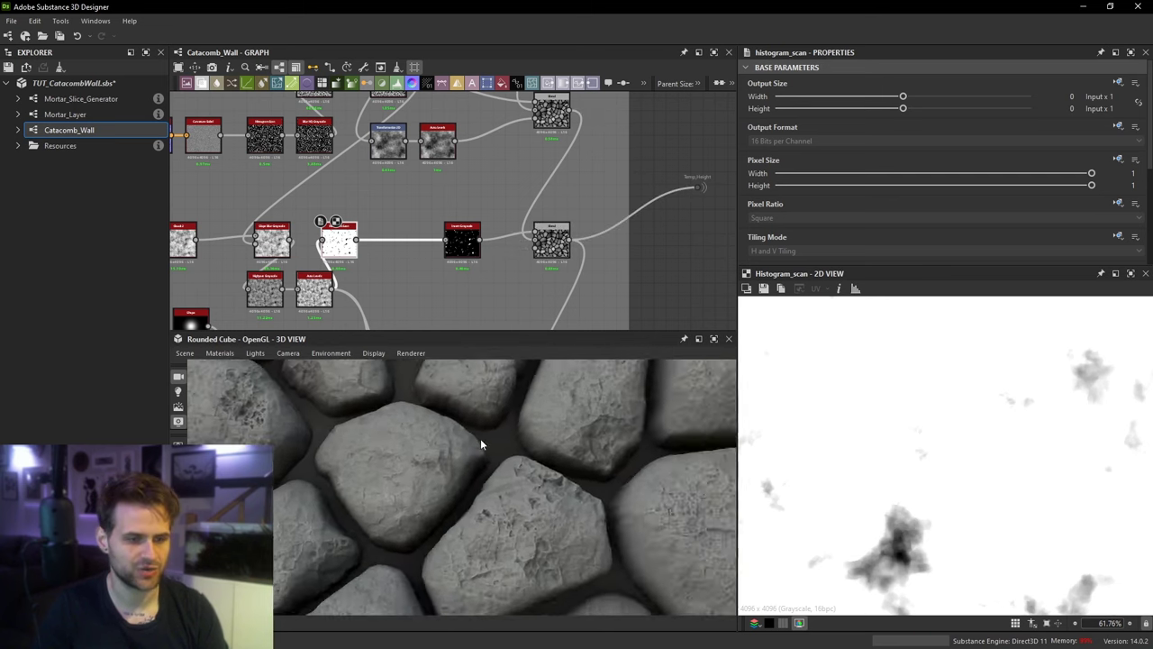
pyautogui.scroll(4, 531, 455)
pyautogui.keyDown('ctrl'); pyautogui.keyDown('shift'); pyautogui.moveTo(536, 457); pyautogui.dragTo(582, 457, button='right'); pyautogui.keyUp('shift'); pyautogui.keyUp('ctrl')
pyautogui.moveTo(582, 457)
pyautogui.mouseDown()
pyautogui.moveTo(585, 443)
pyautogui.moveTo(573, 443)
pyautogui.mouseUp()
pyautogui.scroll(-4, 573, 443)
pyautogui.keyDown('ctrl'); pyautogui.keyDown('shift'); pyautogui.moveTo(573, 444); pyautogui.dragTo(620, 436, button='right'); pyautogui.keyUp('shift'); pyautogui.keyUp('ctrl')
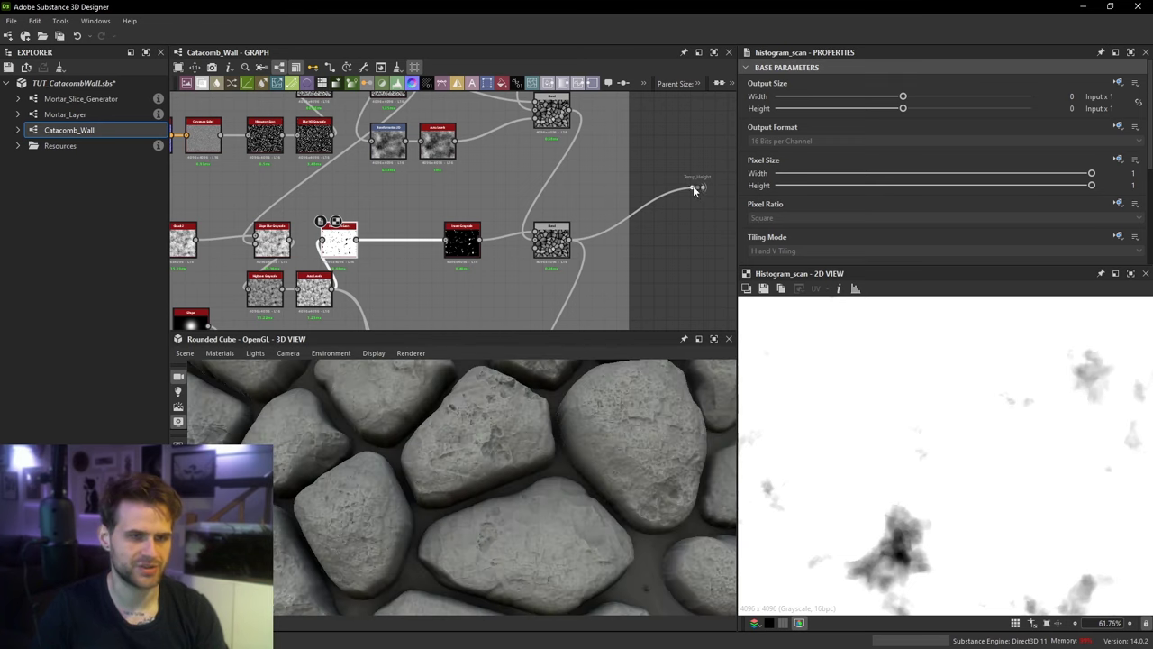
# Step: Move the Temp_Height dot down towards the fourth surfacing Blend, preview that Blend and select the scratch-pattern Tile Generator
pyautogui.moveTo(697, 189)
pyautogui.mouseDown()
pyautogui.moveTo(703, 212)
pyautogui.moveTo(688, 196)
pyautogui.mouseUp()
pyautogui.doubleClick(571, 284)
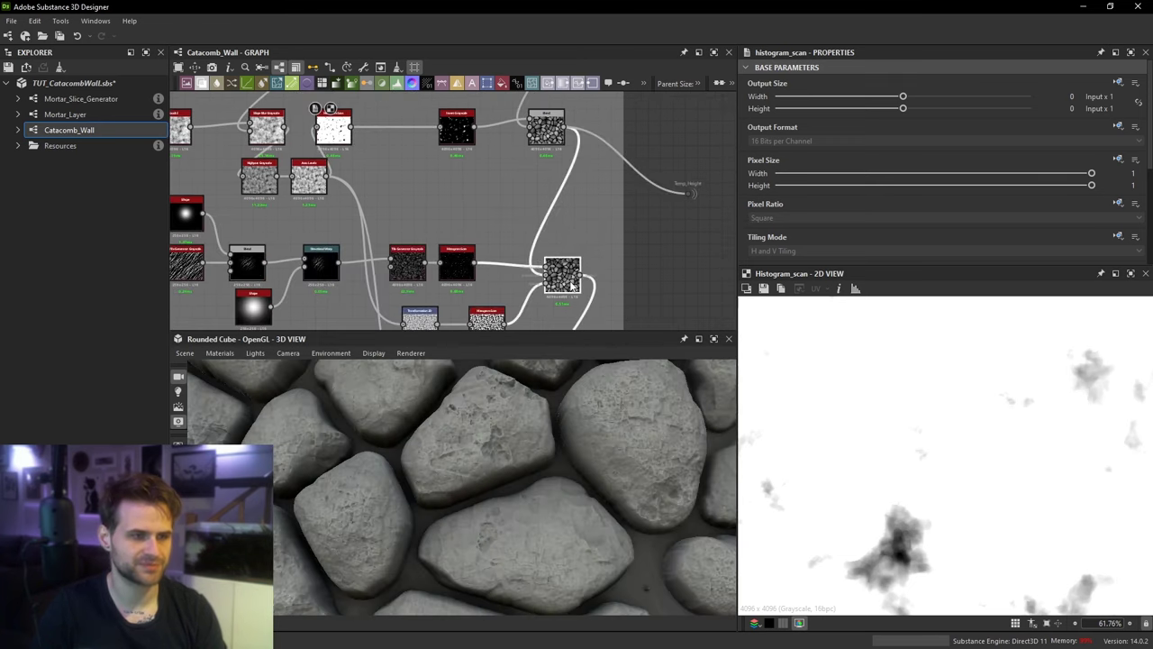
pyautogui.moveTo(370, 229); pyautogui.dragTo(555, 175, button='middle')
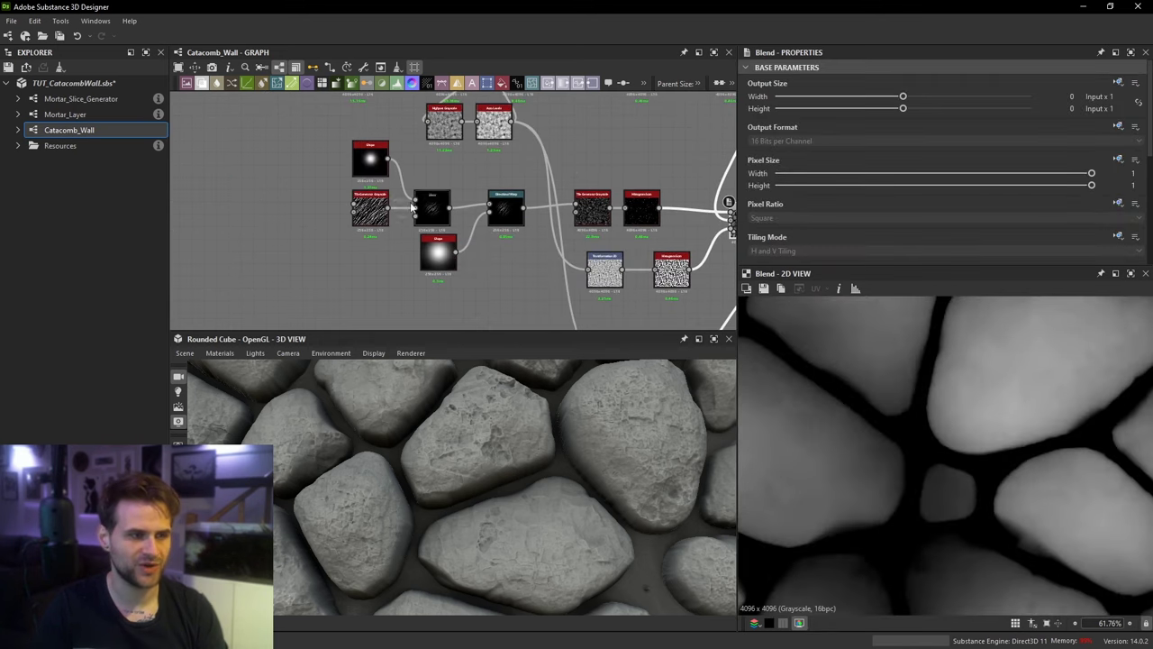
pyautogui.click(371, 210)
pyautogui.scroll(-2, 927, 420)
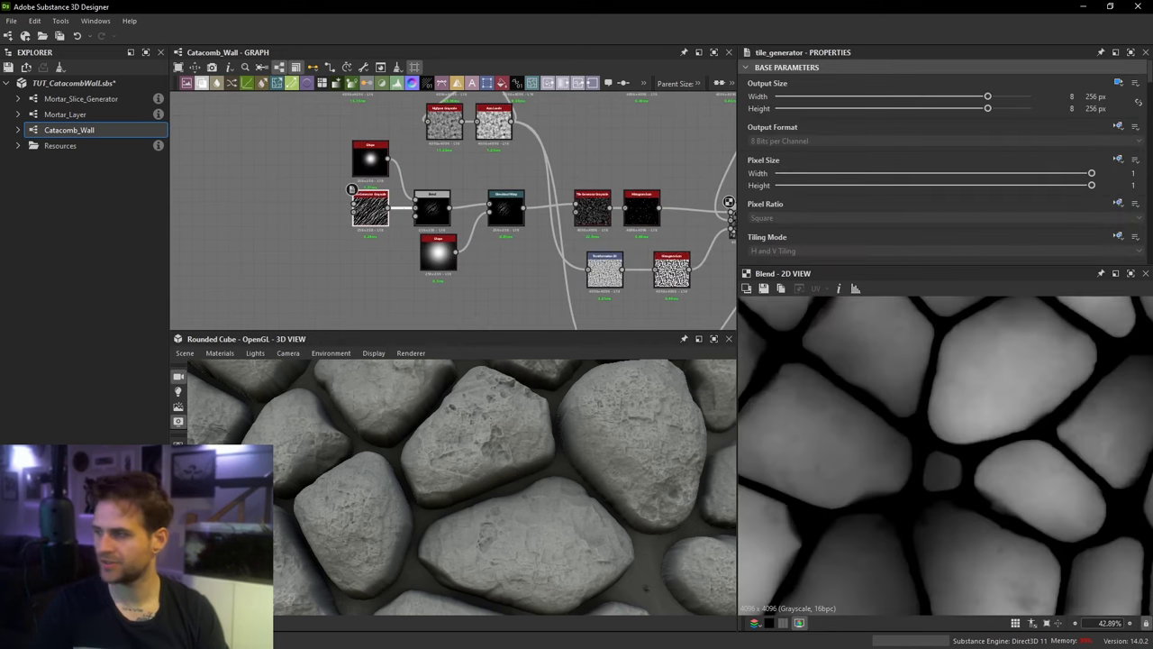
# Step: Examine the stone details in the cobbled wall reference photo
pyautogui.moveTo(1152, 489); pyautogui.dragTo(399, 309, button='right')
pyautogui.scroll(4, 498, 320)
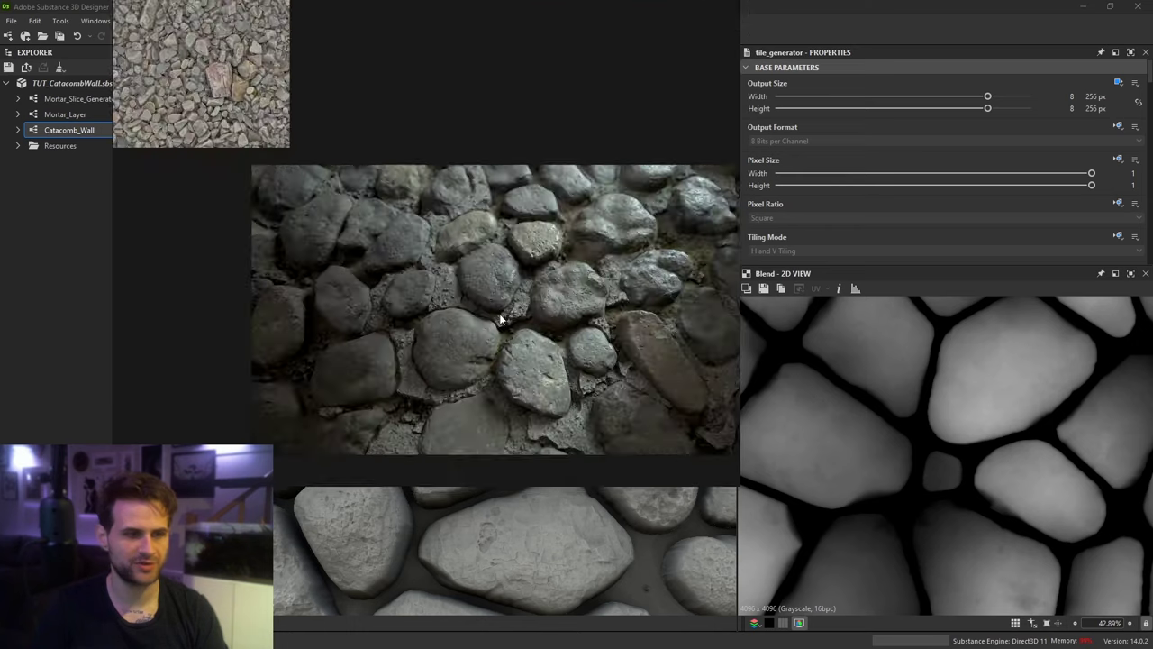
pyautogui.scroll(5, 500, 319)
pyautogui.moveTo(696, 313); pyautogui.dragTo(558, 196, button='middle')
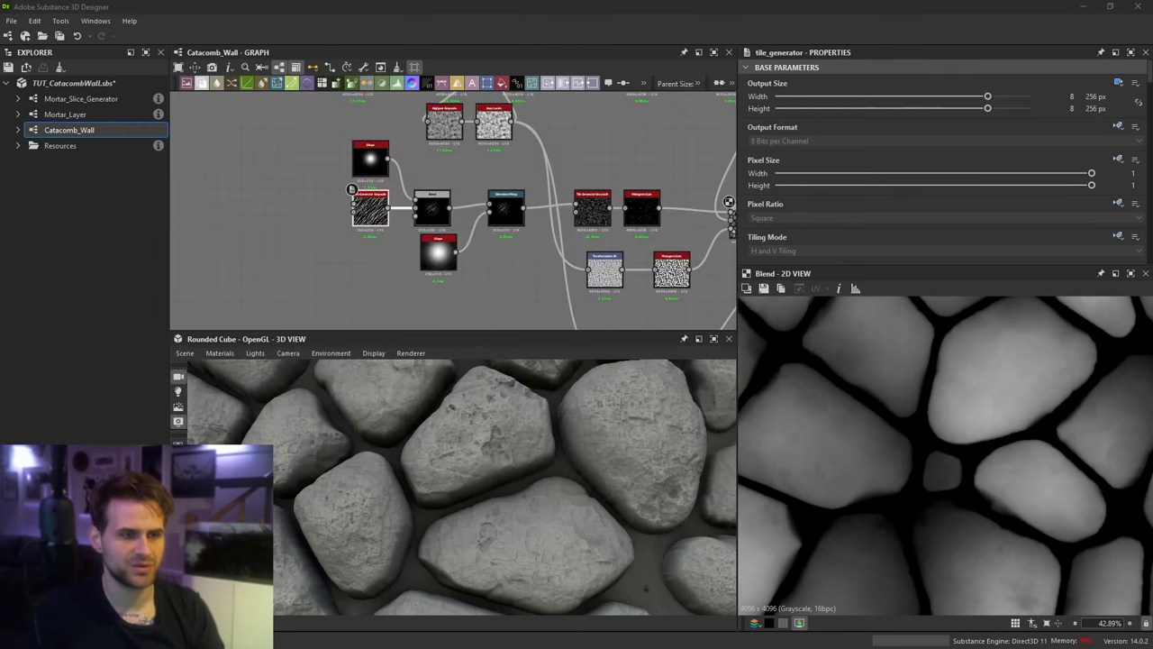
# Step: Preview the scratch-pattern Tile Generator, its masking Blend and the Directional Warp output in 2D
pyautogui.moveTo(445, 221); pyautogui.dragTo(430, 266, button='middle')
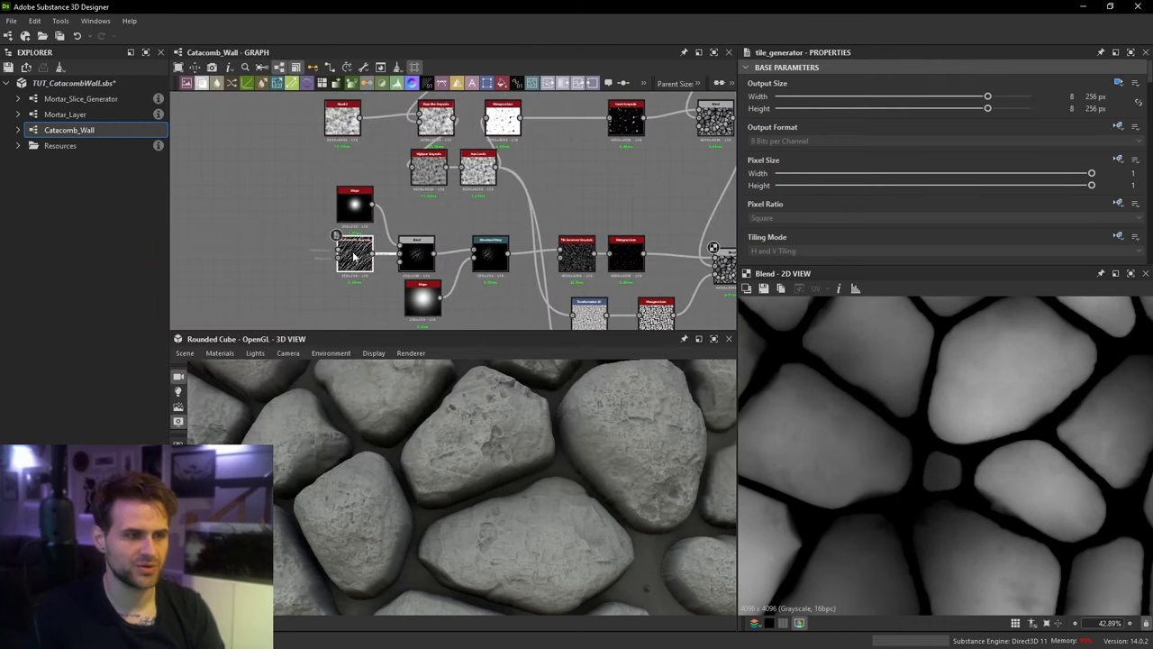
pyautogui.doubleClick(355, 257)
pyautogui.scroll(3, 931, 446)
pyautogui.scroll(3, 937, 450)
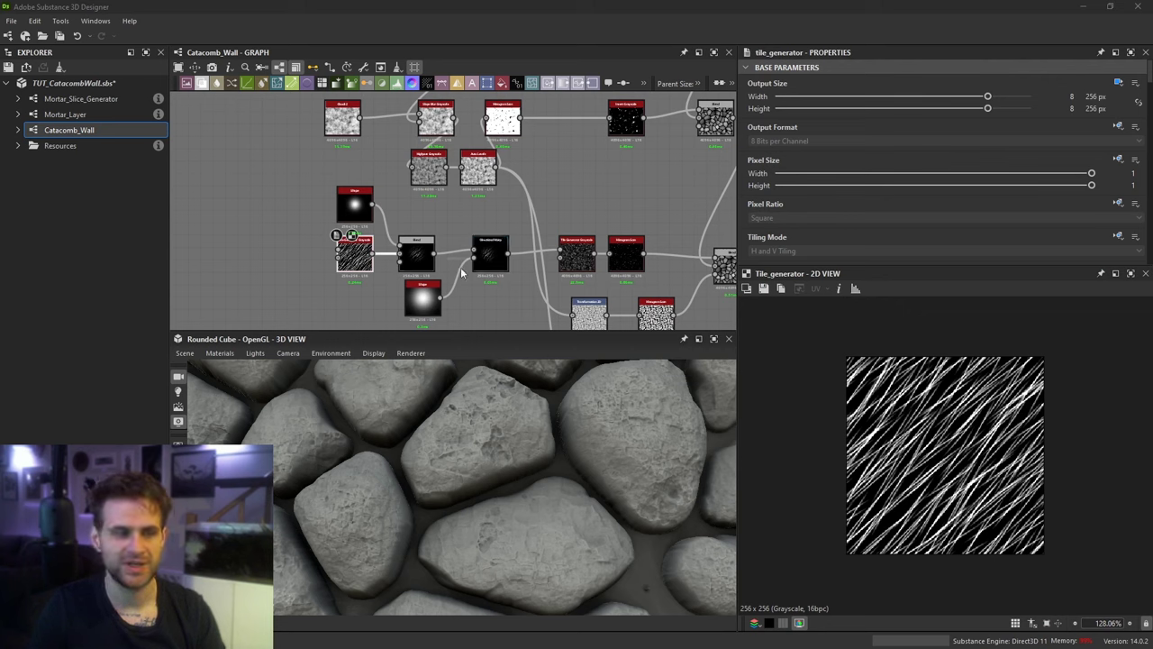
pyautogui.doubleClick(423, 261)
pyautogui.doubleClick(489, 255)
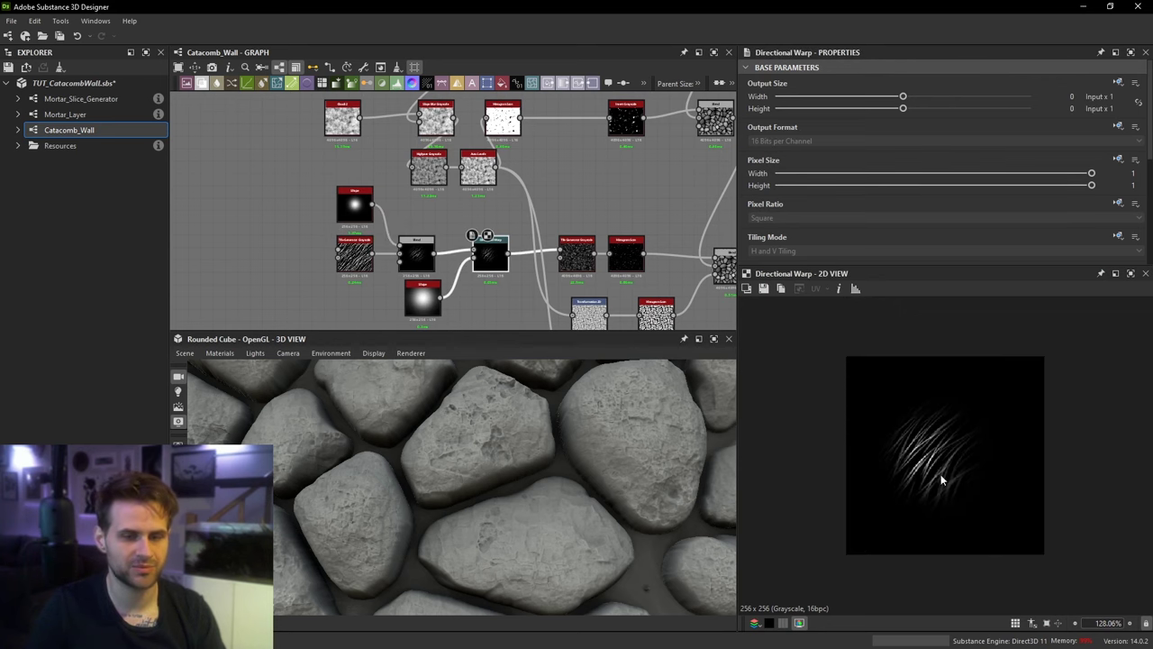
pyautogui.scroll(3, 937, 464)
# Step: Preview the second Tile Generator that scatters the warped scratches and examine its pattern at several zoom levels
pyautogui.moveTo(583, 250); pyautogui.dragTo(536, 245, button='middle')
pyautogui.doubleClick(532, 249)
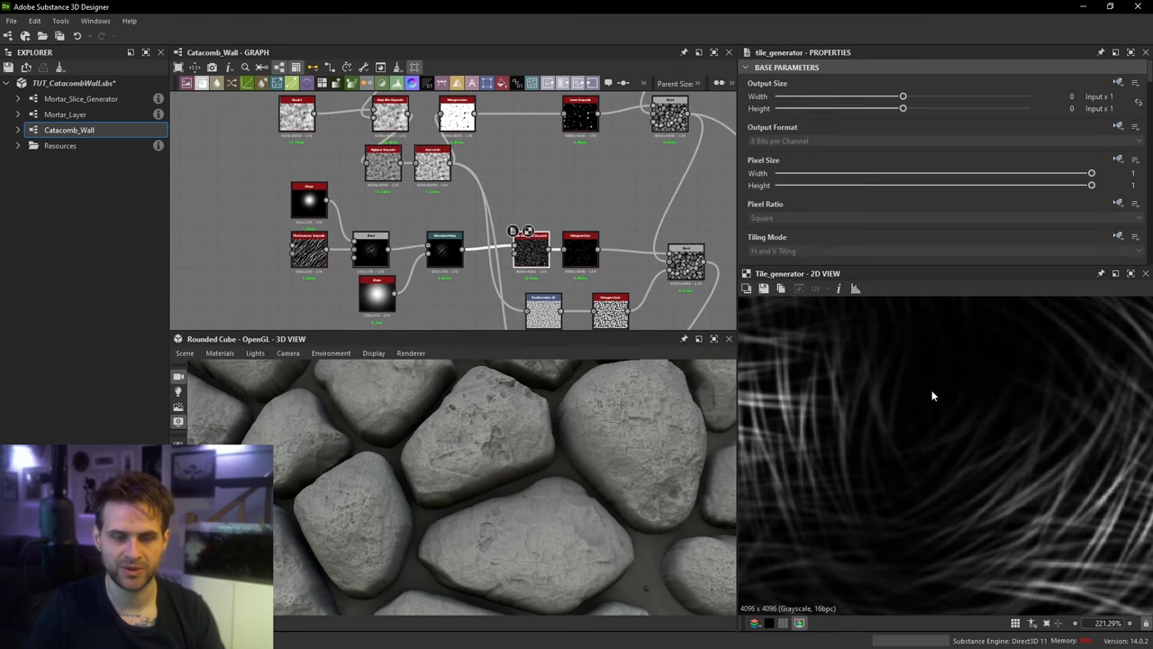
pyautogui.scroll(-6, 960, 396)
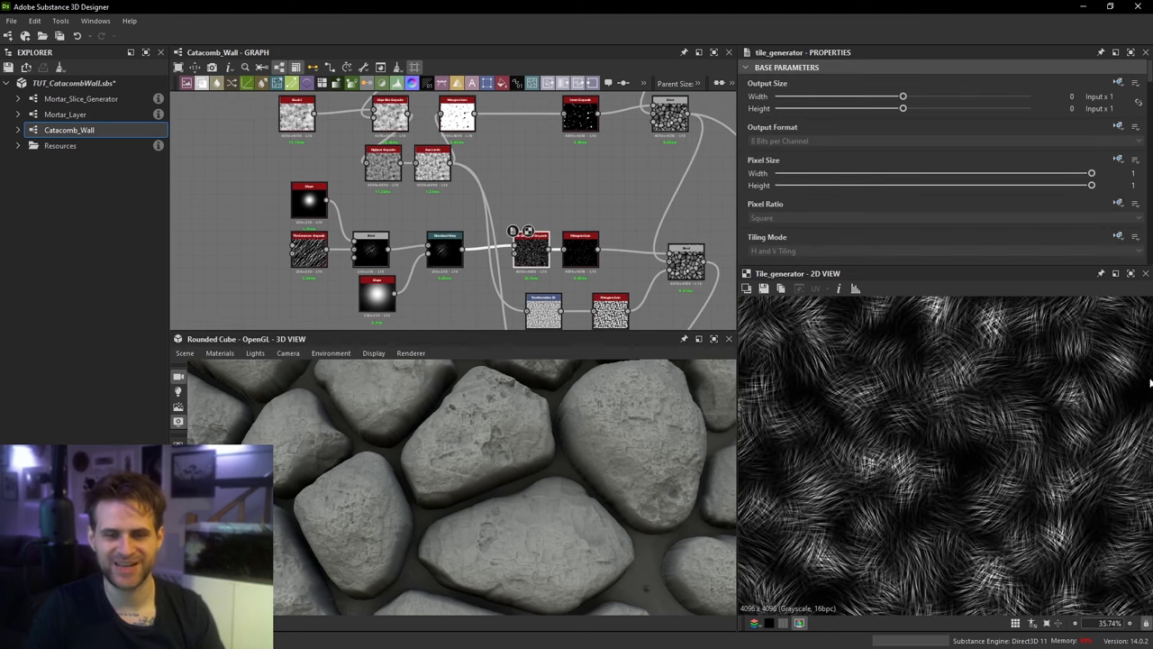
pyautogui.scroll(-5, 907, 394)
pyautogui.scroll(3, 964, 399)
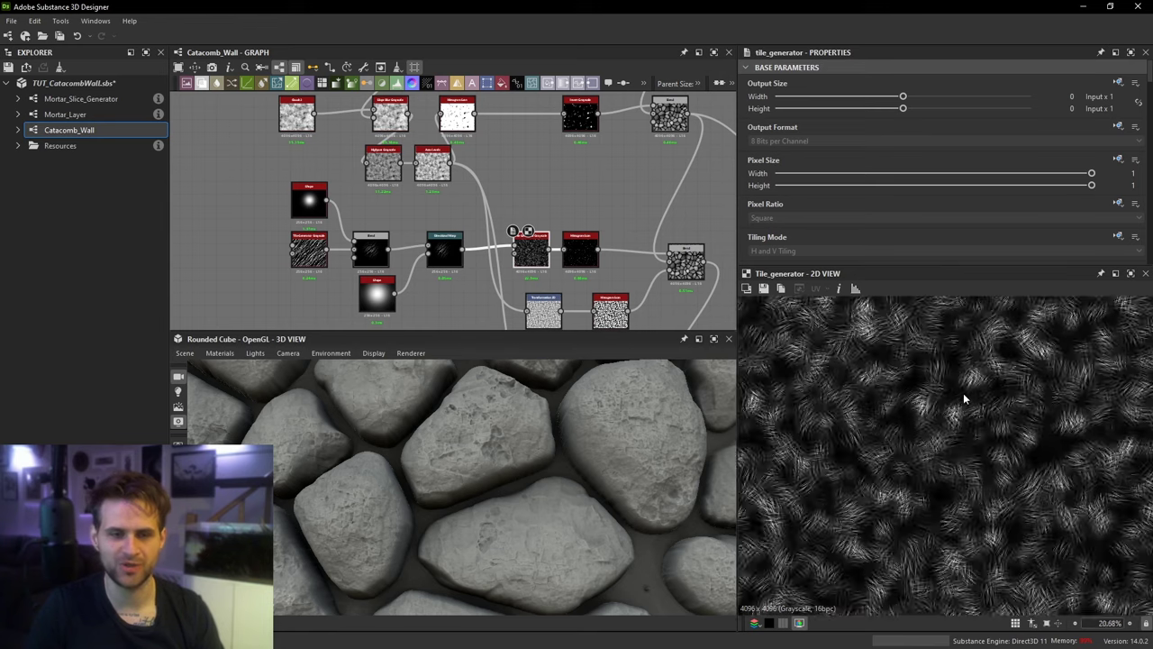
pyautogui.scroll(3, 964, 399)
# Step: Preview the Histogram Scan of the scattered scratches and the fourth surfacing Blend's result in 2D
pyautogui.click(579, 253)
pyautogui.scroll(3, 991, 393)
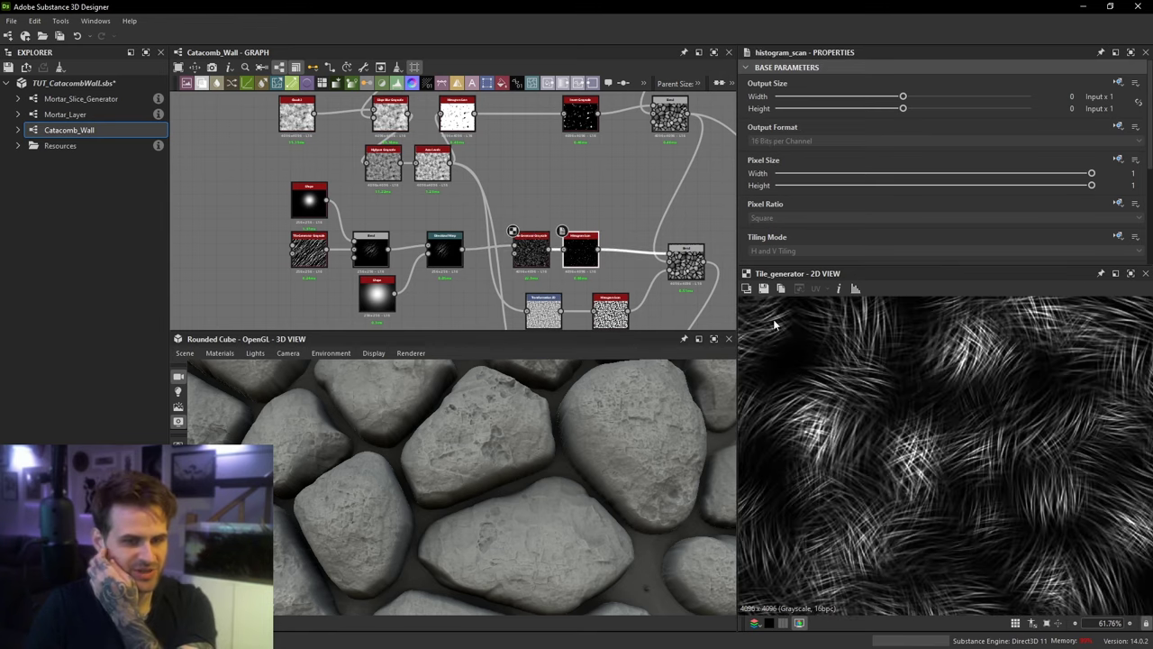
pyautogui.doubleClick(582, 262)
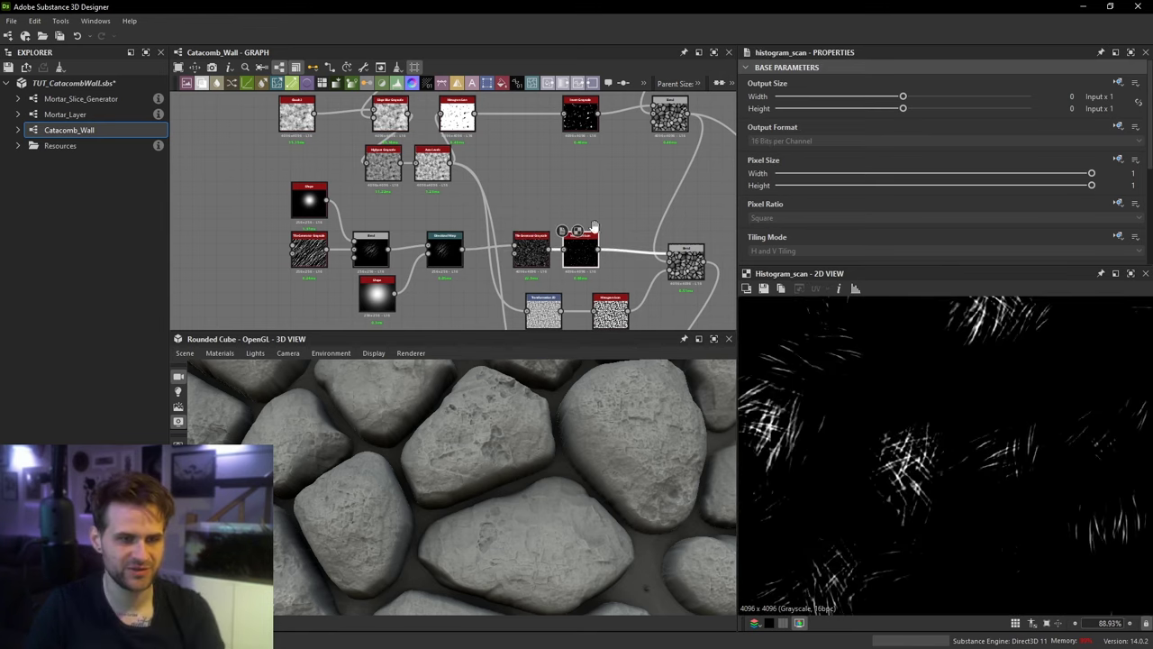
pyautogui.moveTo(593, 227); pyautogui.dragTo(575, 234, button='middle')
pyautogui.doubleClick(668, 269)
pyautogui.scroll(-3, 962, 465)
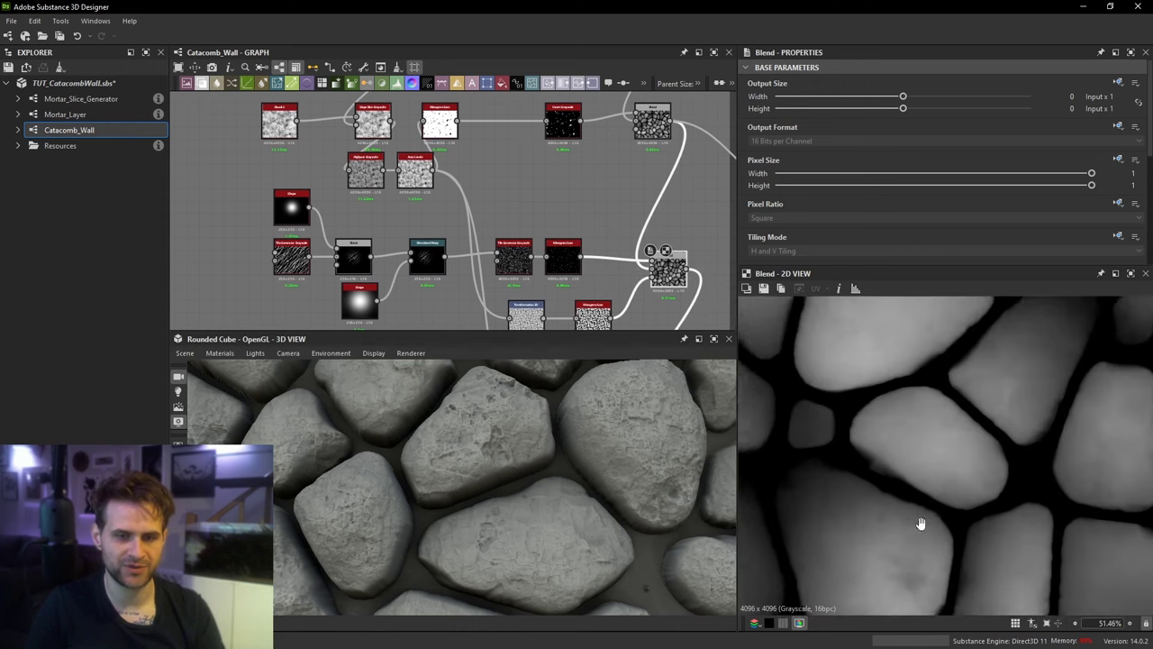
pyautogui.moveTo(921, 523); pyautogui.dragTo(890, 594, button='middle')
# Step: Connect the fourth surfacing Blend's output to Temp_Height and inspect the scratched stone surfaces in 3D
pyautogui.moveTo(626, 238); pyautogui.dragTo(446, 220, button='middle')
pyautogui.scroll(-1, 598, 200)
pyautogui.moveTo(525, 242); pyautogui.dragTo(612, 174)
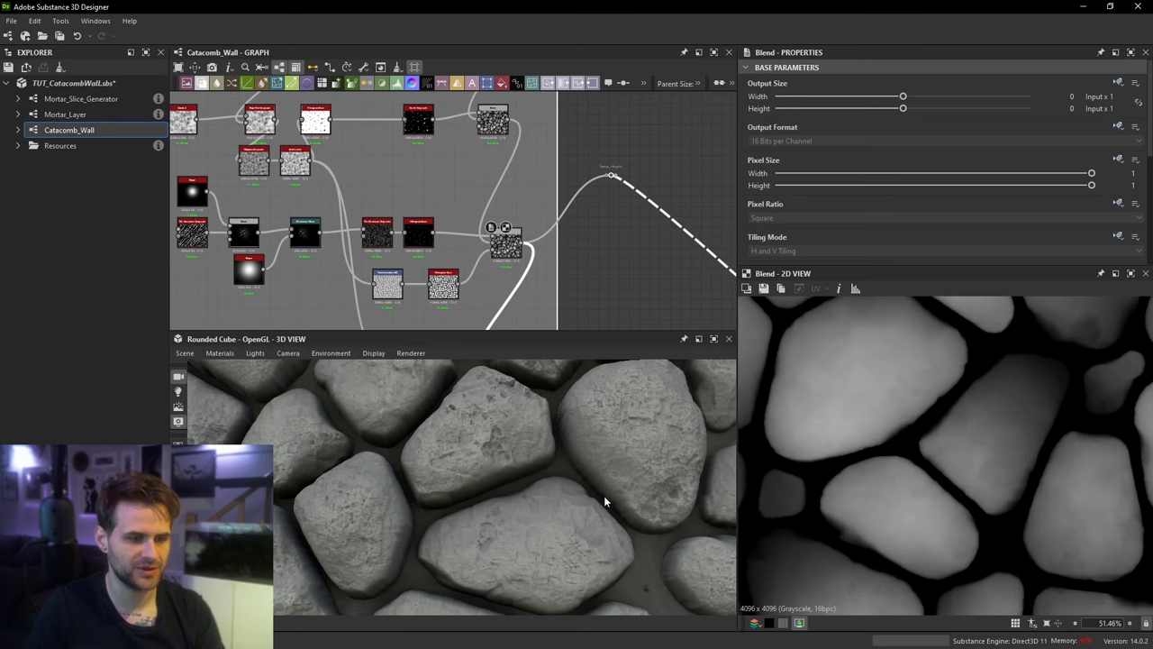
pyautogui.moveTo(631, 553); pyautogui.dragTo(550, 515, button='middle')
pyautogui.scroll(5, 552, 514)
pyautogui.moveTo(553, 513); pyautogui.dragTo(526, 485)
pyautogui.scroll(-5, 527, 491)
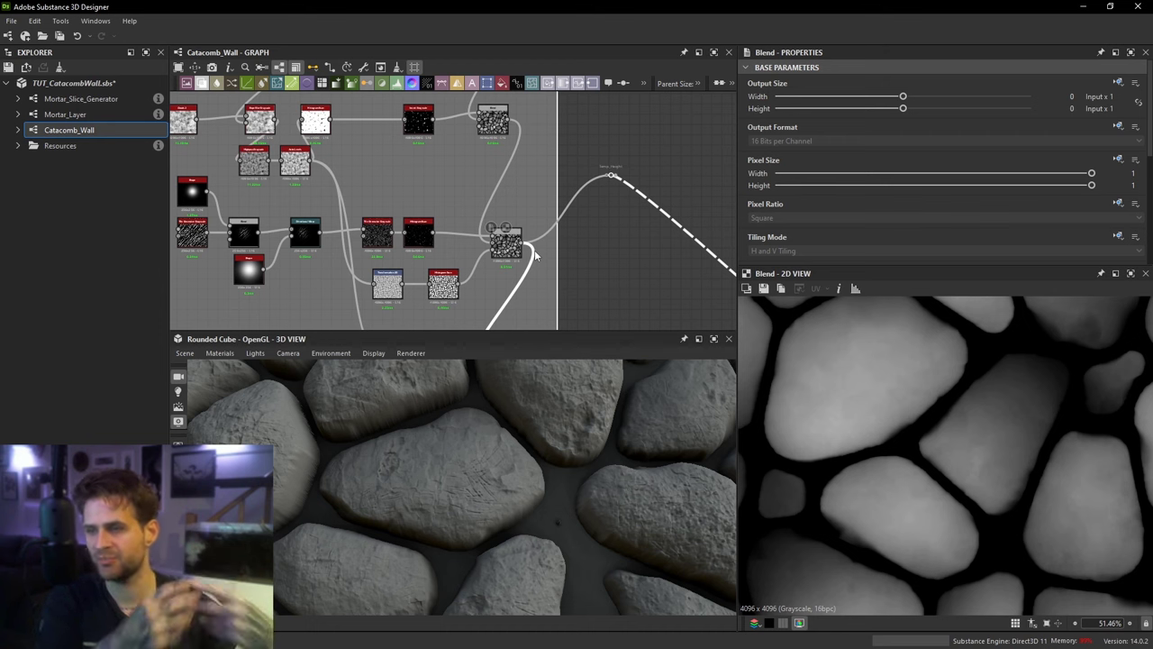
# Step: Review the masks of the earlier Blends in 2D: the Auto Levels, HQ blur and Invert Grayscale outputs
pyautogui.moveTo(574, 217); pyautogui.dragTo(582, 232, button='middle')
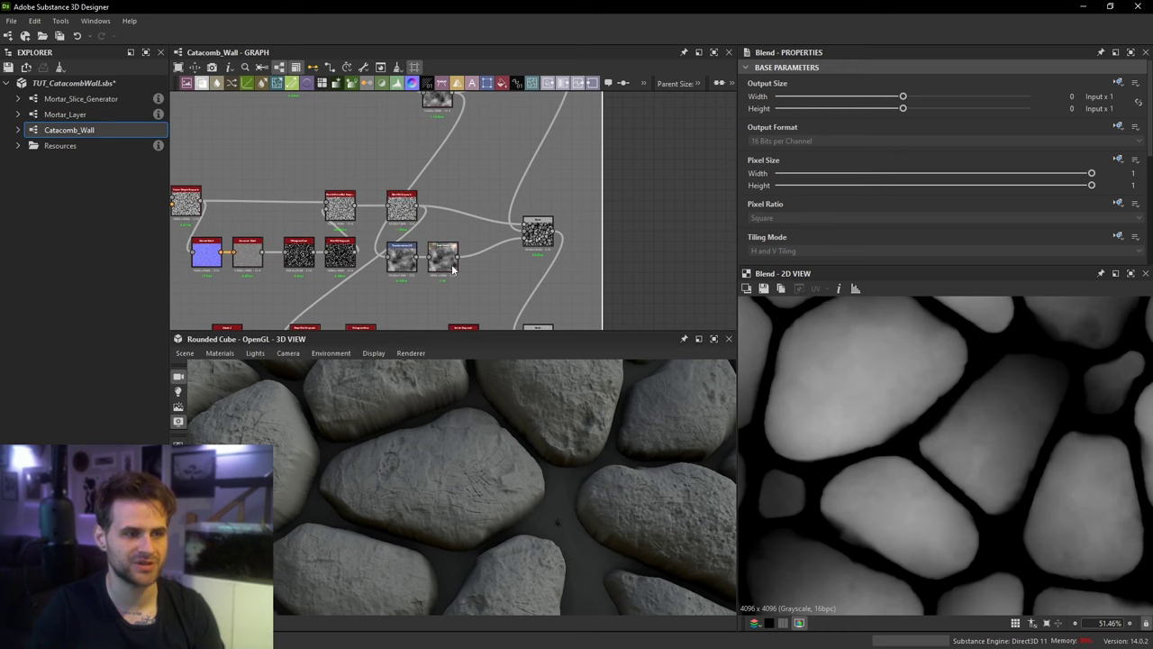
pyautogui.doubleClick(452, 268)
pyautogui.scroll(-6, 919, 387)
pyautogui.moveTo(515, 228); pyautogui.dragTo(528, 365, button='middle')
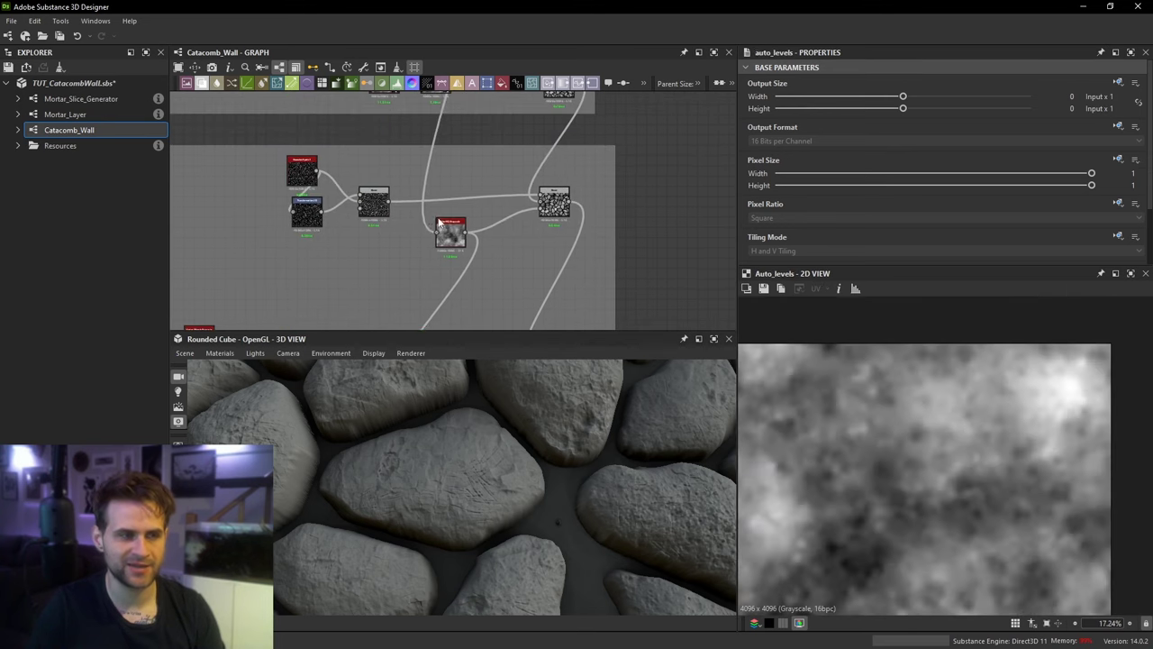
pyautogui.doubleClick(442, 227)
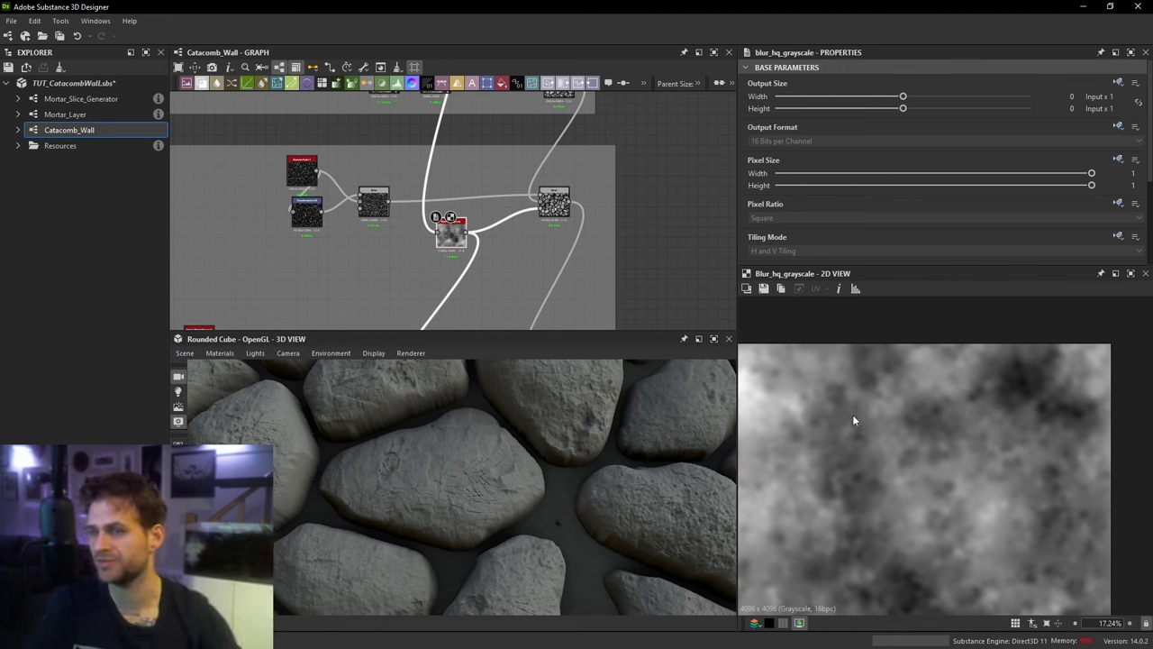
pyautogui.scroll(-1, 604, 291)
pyautogui.moveTo(585, 310); pyautogui.dragTo(588, 159, button='middle')
pyautogui.scroll(1, 526, 226)
pyautogui.doubleClick(504, 261)
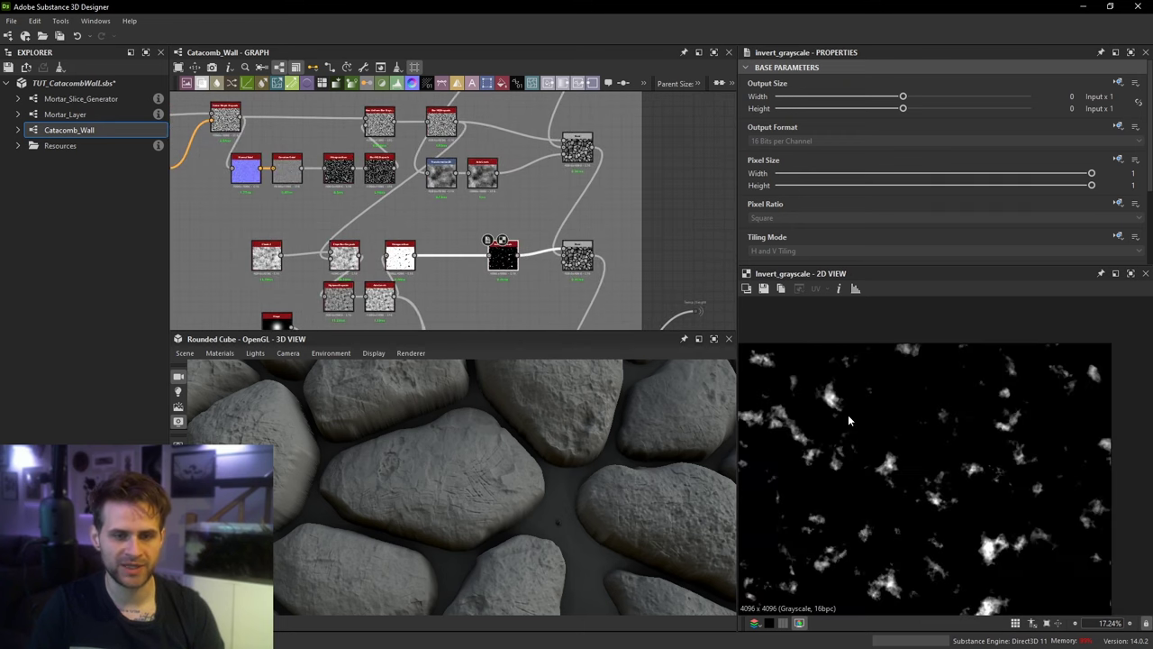
# Step: Preview the Histogram Scan of the scattered scratches in 2D and examine the scratch clusters up close
pyautogui.moveTo(590, 288); pyautogui.dragTo(610, 155, button='middle')
pyautogui.scroll(2, 532, 237)
pyautogui.doubleClick(530, 237)
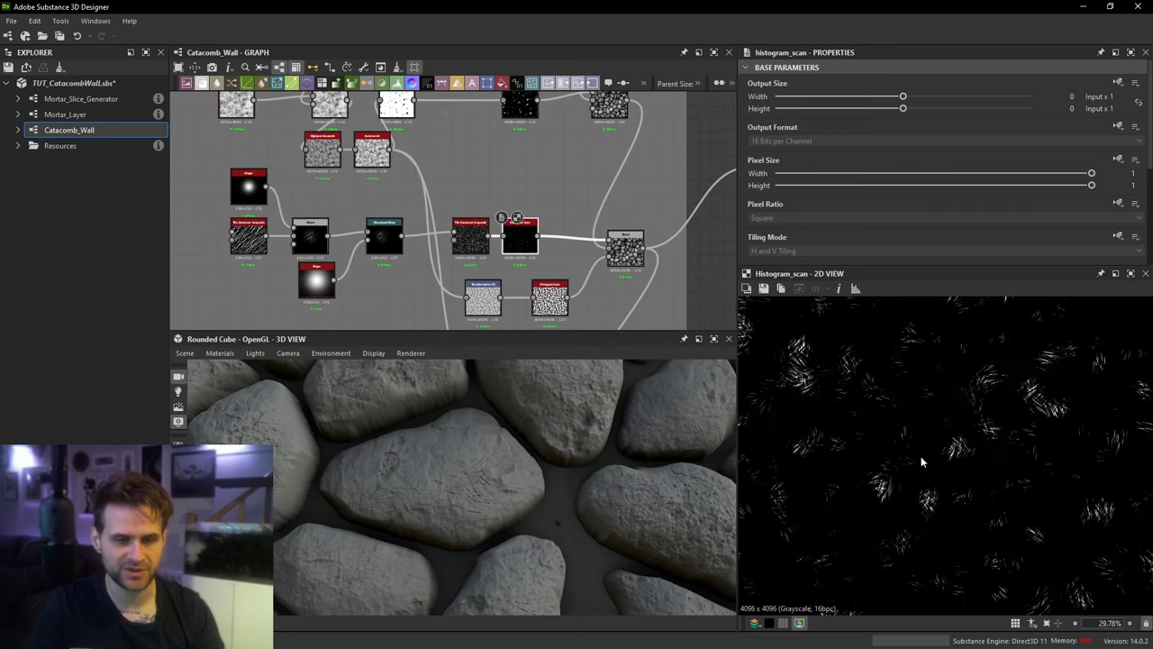
pyautogui.scroll(5, 966, 455)
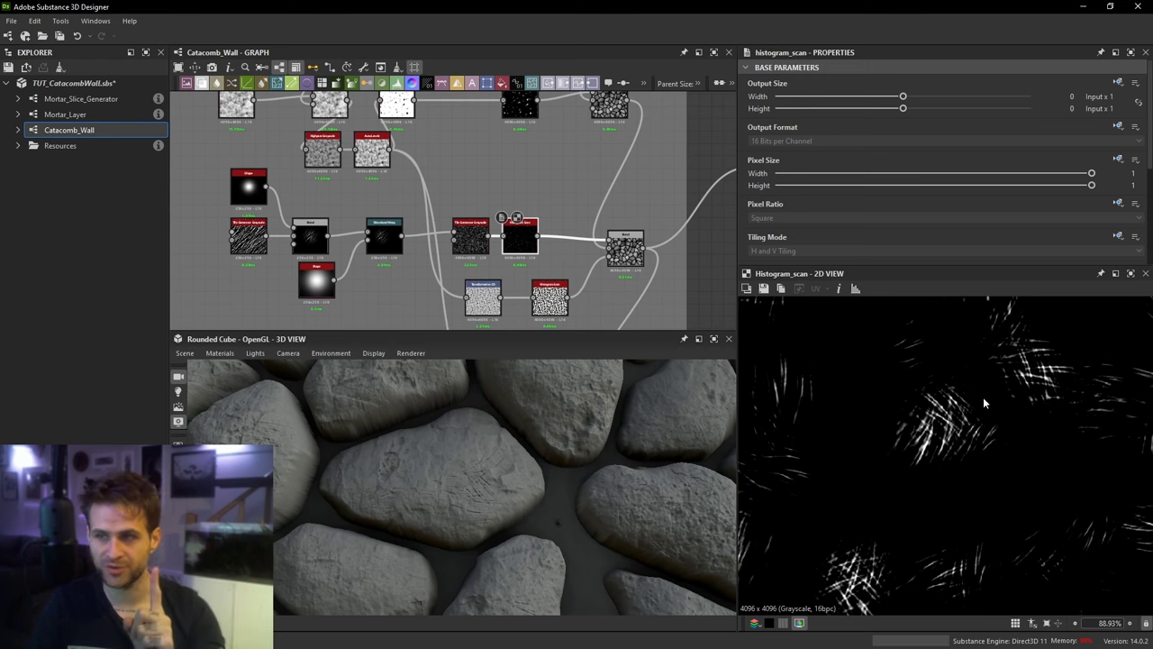
# Step: Examine the scratches and small pits on the rounded stones in the reference photo
pyautogui.moveTo(1152, 363); pyautogui.dragTo(597, 235, button='right')
pyautogui.scroll(5, 672, 290)
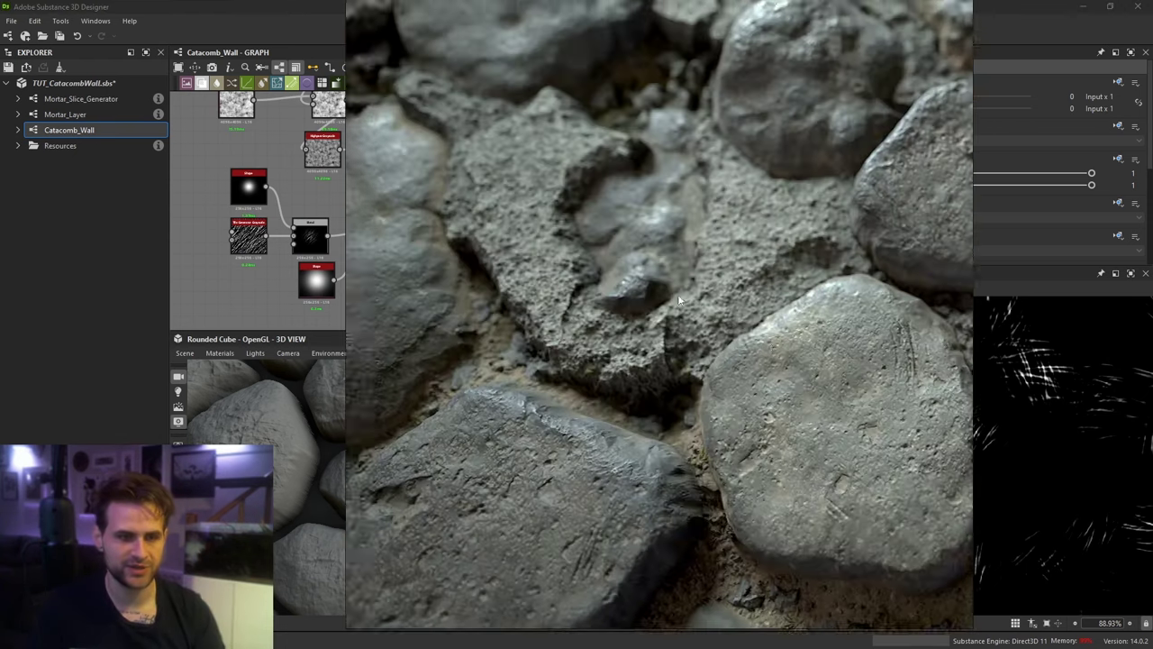
pyautogui.moveTo(677, 294); pyautogui.dragTo(604, 264, button='middle')
pyautogui.scroll(1, 785, 409)
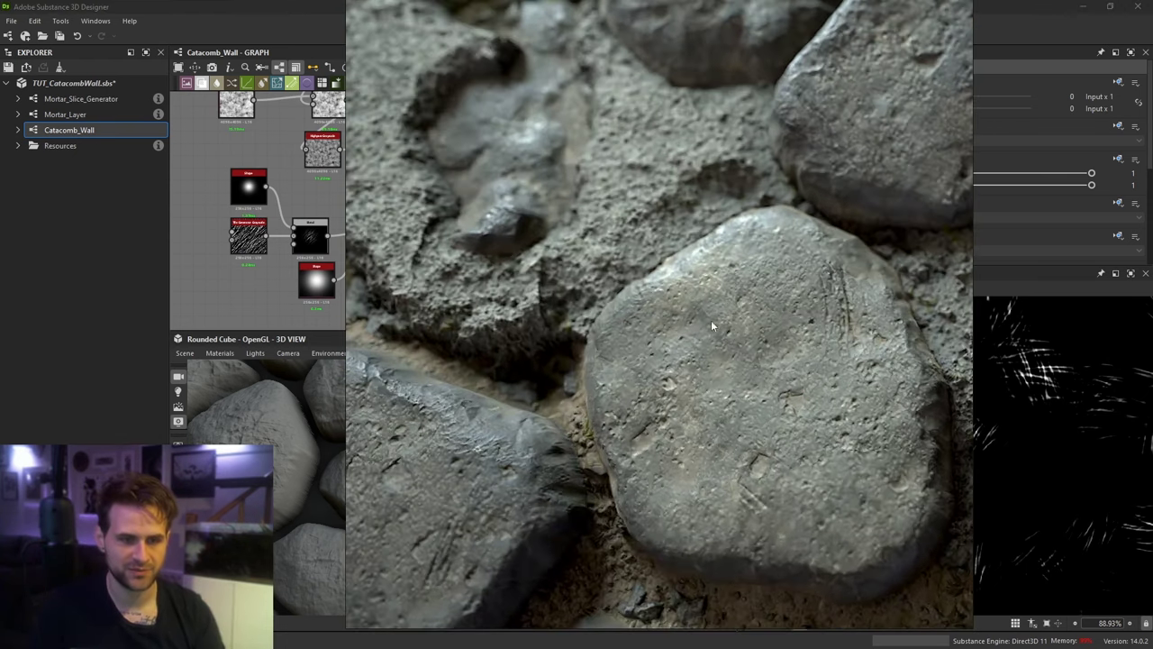
pyautogui.moveTo(711, 326); pyautogui.dragTo(704, 349)
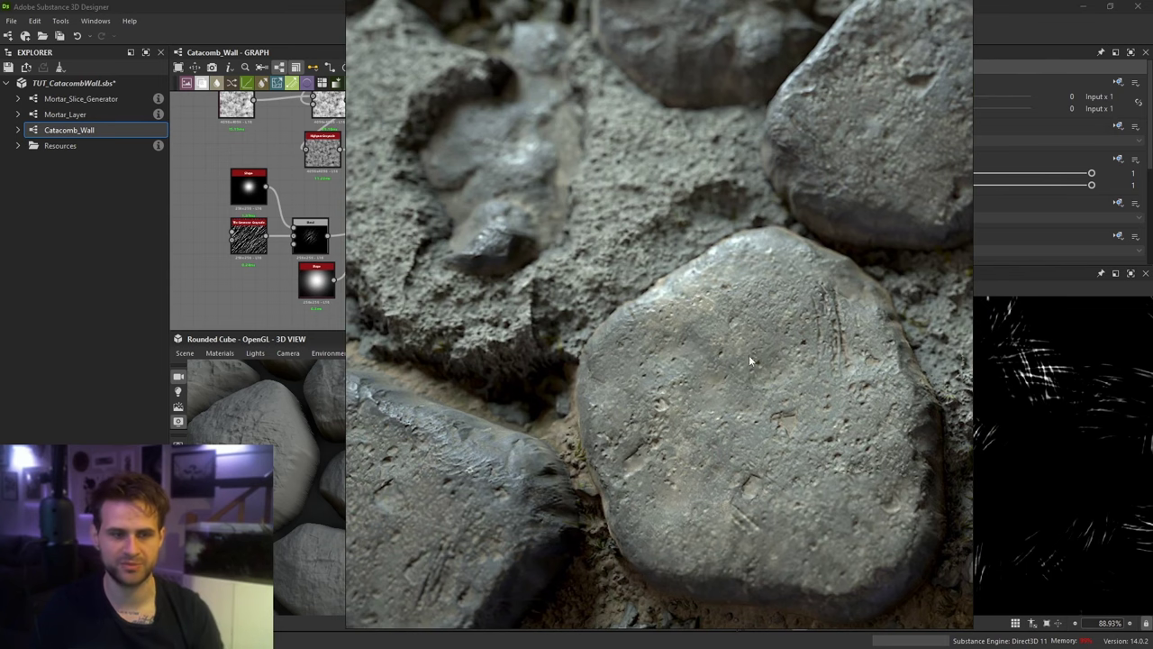
pyautogui.hotkey('alt', 'Tab')
# Step: Preview the spotted noise Blend that feeds the first surfacing Blend and examine its pattern in 2D
pyautogui.scroll(-1, 516, 136)
pyautogui.moveTo(517, 135); pyautogui.dragTo(514, 254, button='middle')
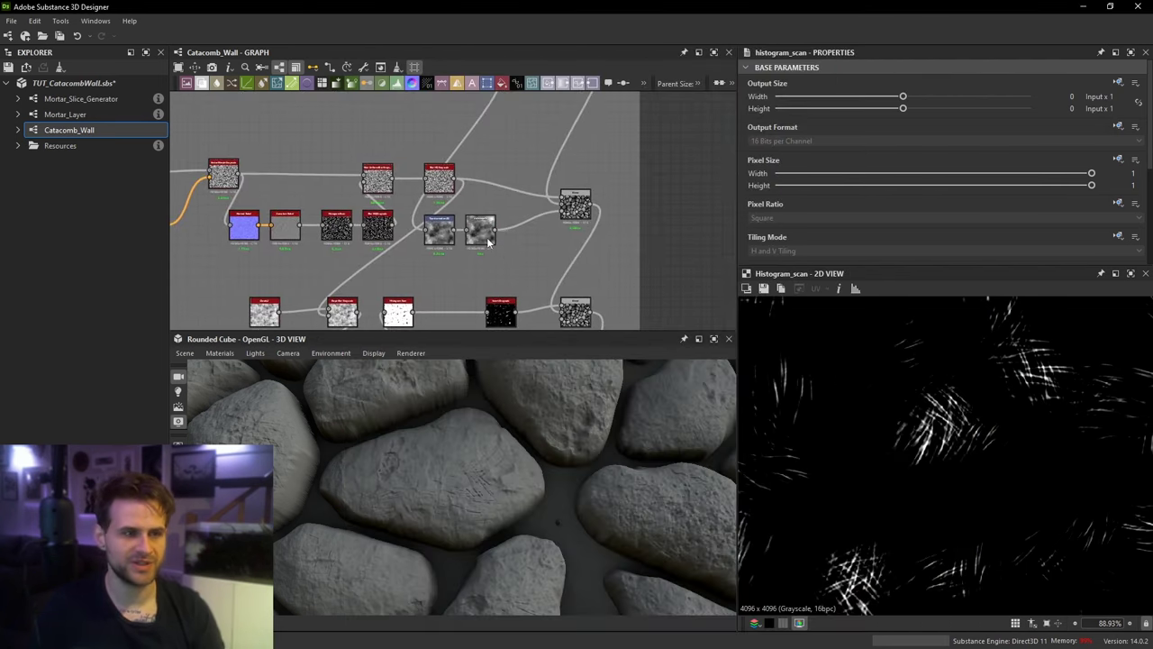
pyautogui.scroll(3, 478, 140)
pyautogui.moveTo(478, 141); pyautogui.dragTo(478, 289, button='middle')
pyautogui.moveTo(421, 136); pyautogui.dragTo(421, 150, button='middle')
pyautogui.click(341, 131)
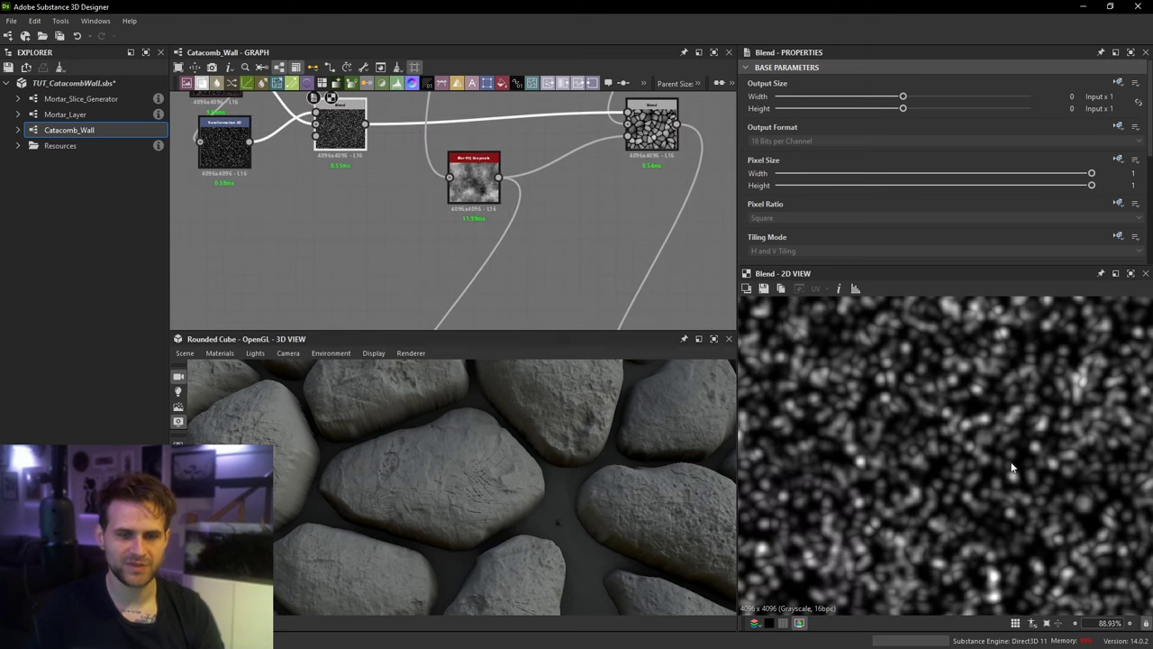
pyautogui.scroll(-3, 580, 231)
pyautogui.moveTo(576, 261); pyautogui.dragTo(571, 169, button='middle')
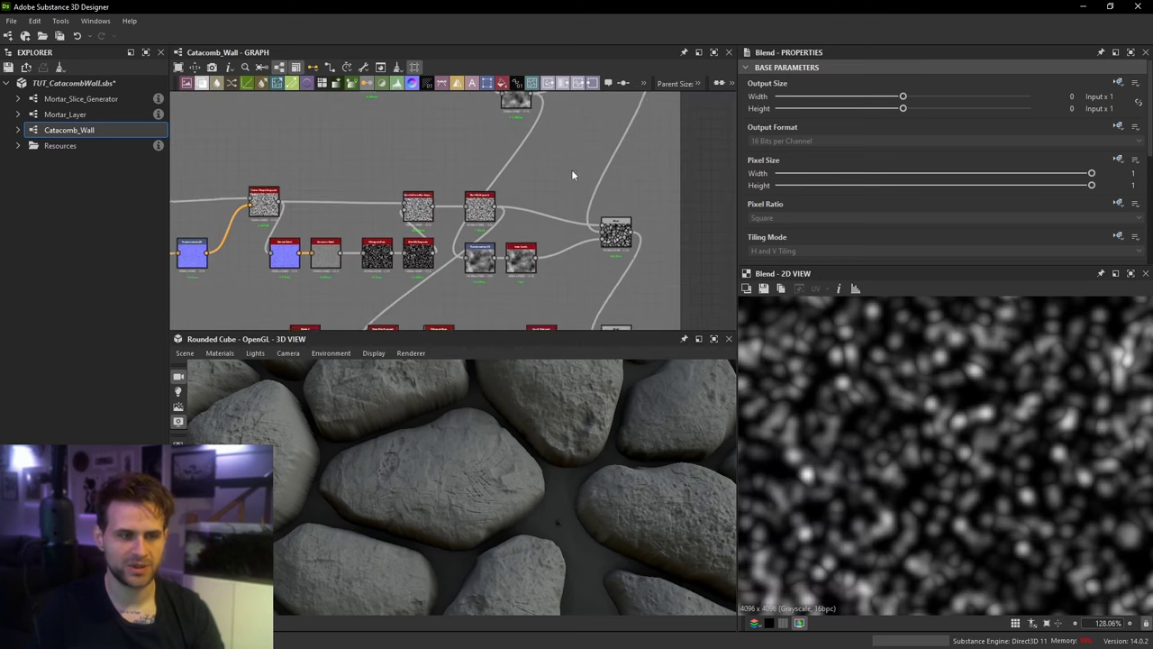
# Step: Return to the scratch masks of the fourth surfacing Blend and preview their Histogram Scan again
pyautogui.moveTo(568, 306); pyautogui.dragTo(564, 205, button='middle')
pyautogui.doubleClick(544, 240)
pyautogui.scroll(-1, 544, 259)
pyautogui.moveTo(544, 260); pyautogui.dragTo(549, 65, button='middle')
pyautogui.click(546, 137)
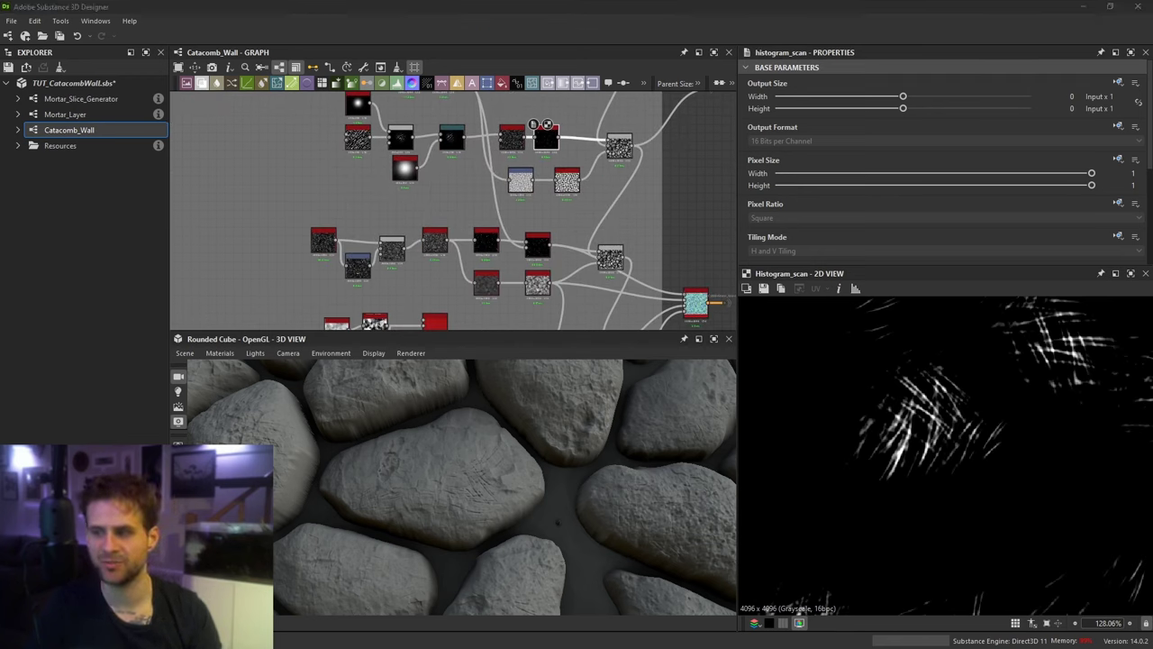
# Step: Move the Temp_Height node down beside the fifth surfacing Blend
pyautogui.moveTo(684, 103); pyautogui.dragTo(570, 186, button='middle')
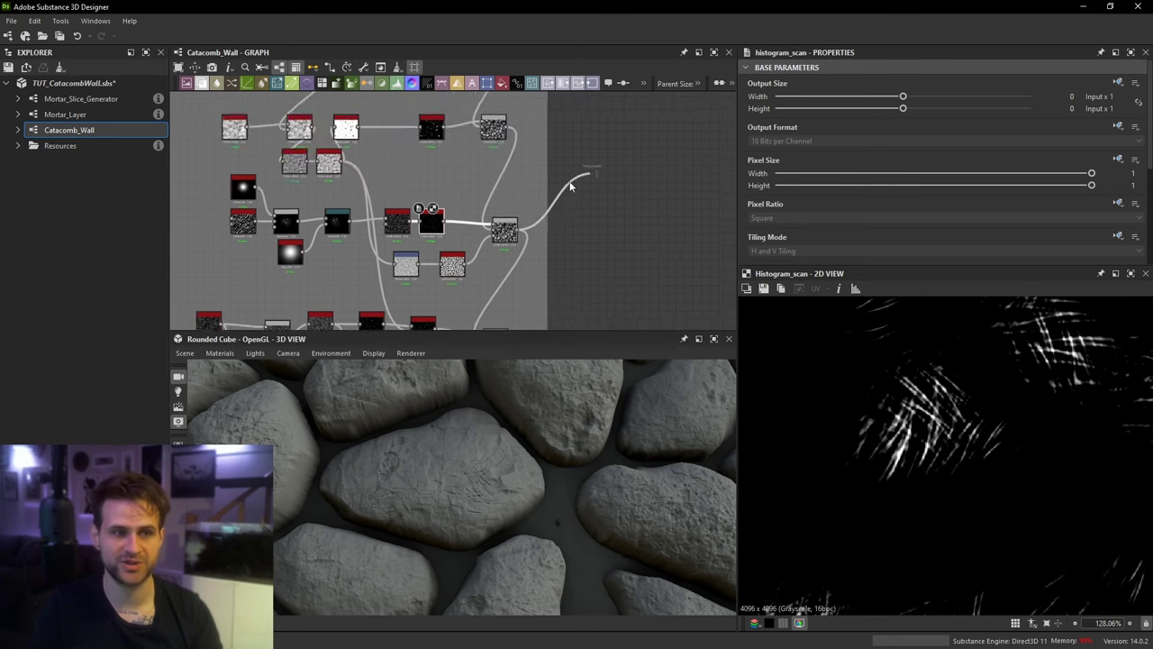
pyautogui.scroll(2, 569, 183)
pyautogui.moveTo(605, 172); pyautogui.dragTo(612, 321)
pyautogui.moveTo(613, 320); pyautogui.dragTo(624, 159, button='middle')
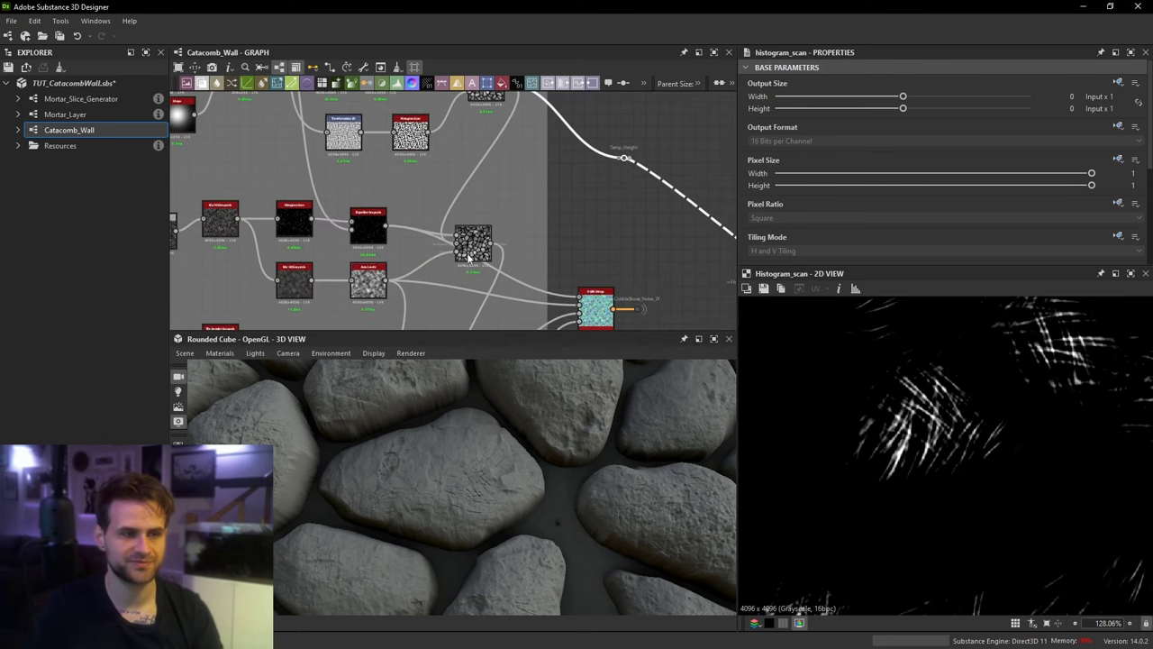
# Step: Preview the Slope Blur Grayscale that feeds the fifth surfacing Blend and inspect its speckles in 2D
pyautogui.click(472, 247)
pyautogui.click(366, 226)
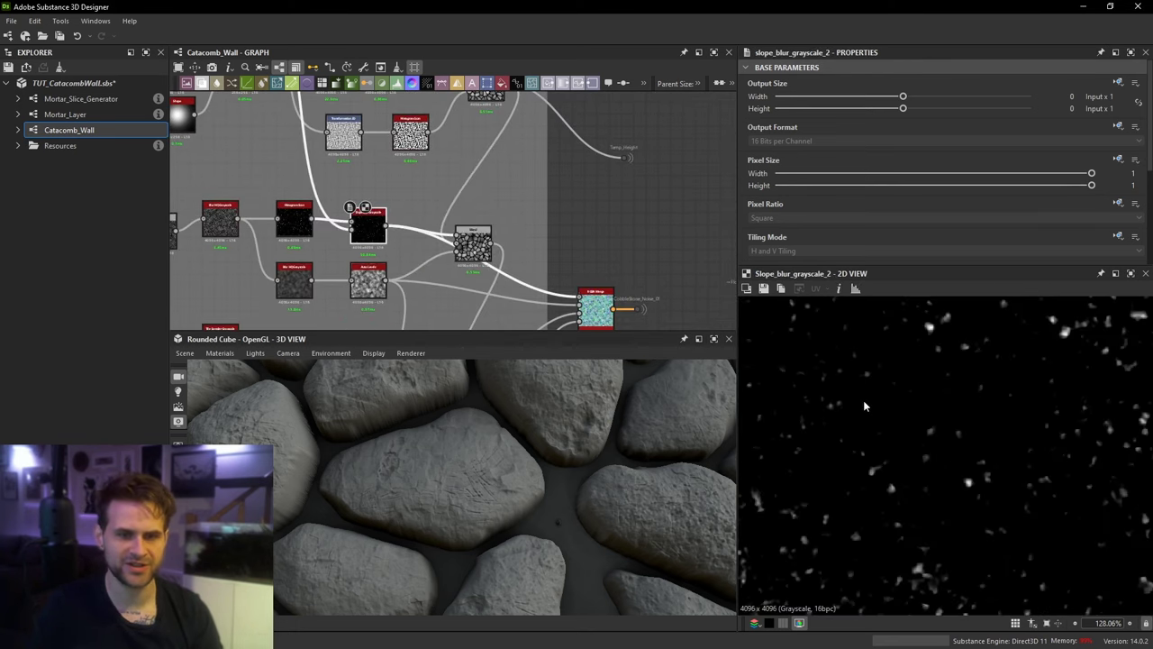
pyautogui.moveTo(967, 474); pyautogui.dragTo(919, 520, button='middle')
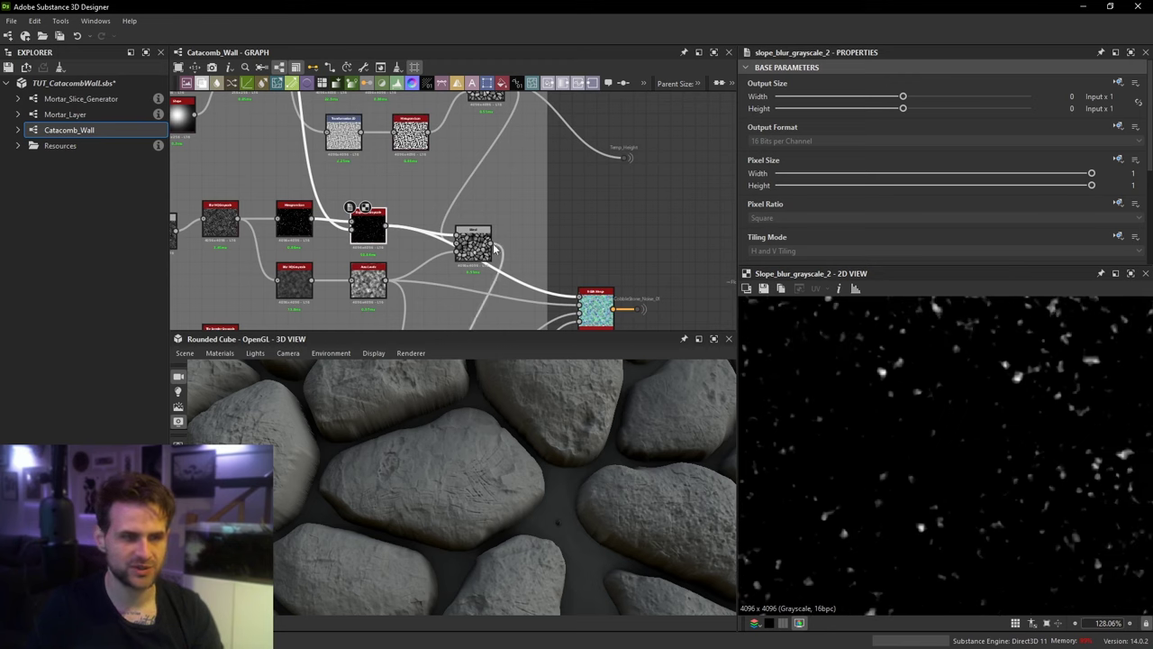
# Step: Connect the fifth surfacing Blend's output to Temp_Height and inspect the pitted stone surface up close in 3D
pyautogui.moveTo(494, 250); pyautogui.dragTo(625, 158)
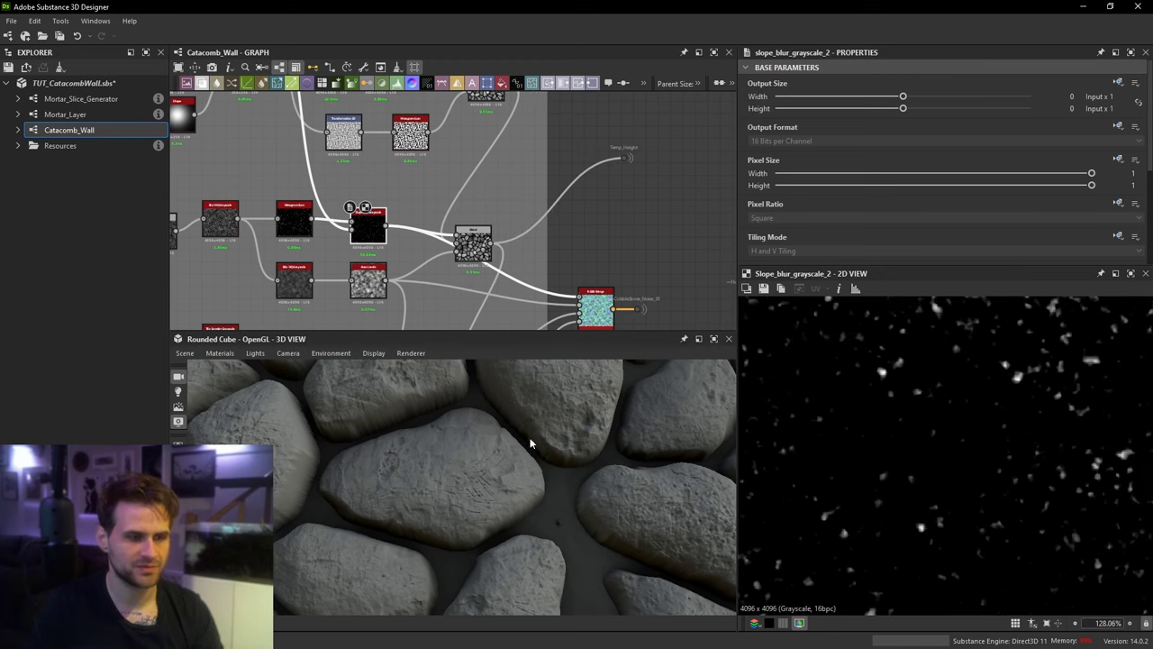
pyautogui.scroll(4, 530, 437)
pyautogui.scroll(4, 532, 431)
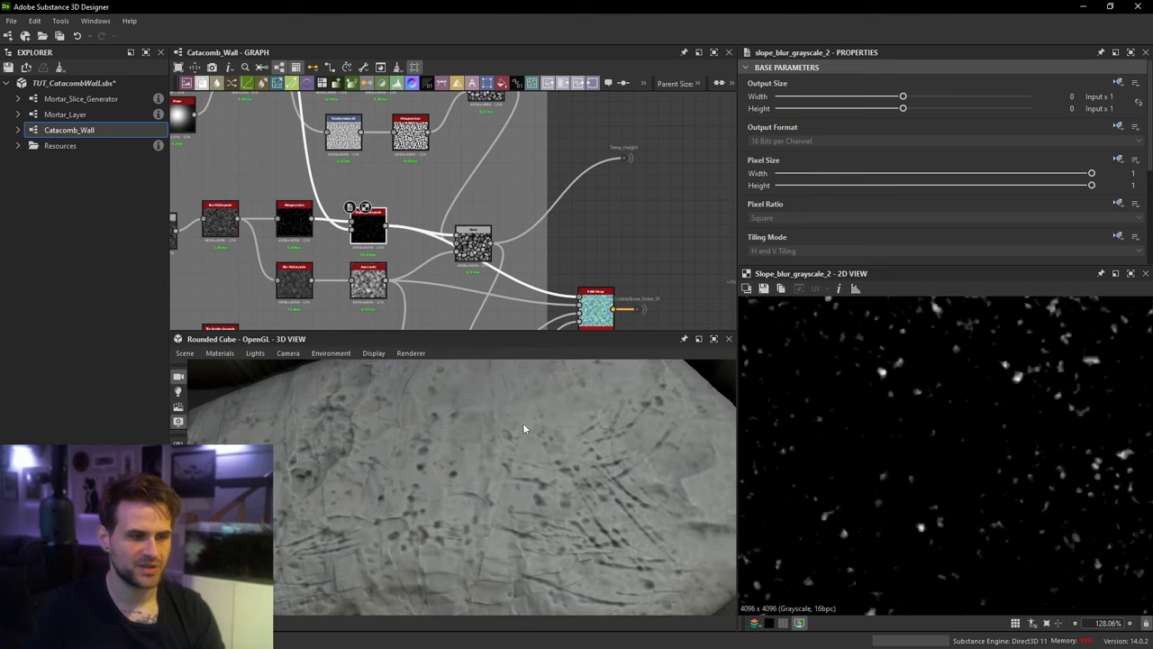
# Step: Shift the fifth surfacing Blend slightly up so it lines up with the Slope Blur Grayscale node
pyautogui.moveTo(599, 161); pyautogui.dragTo(649, 234, button='middle')
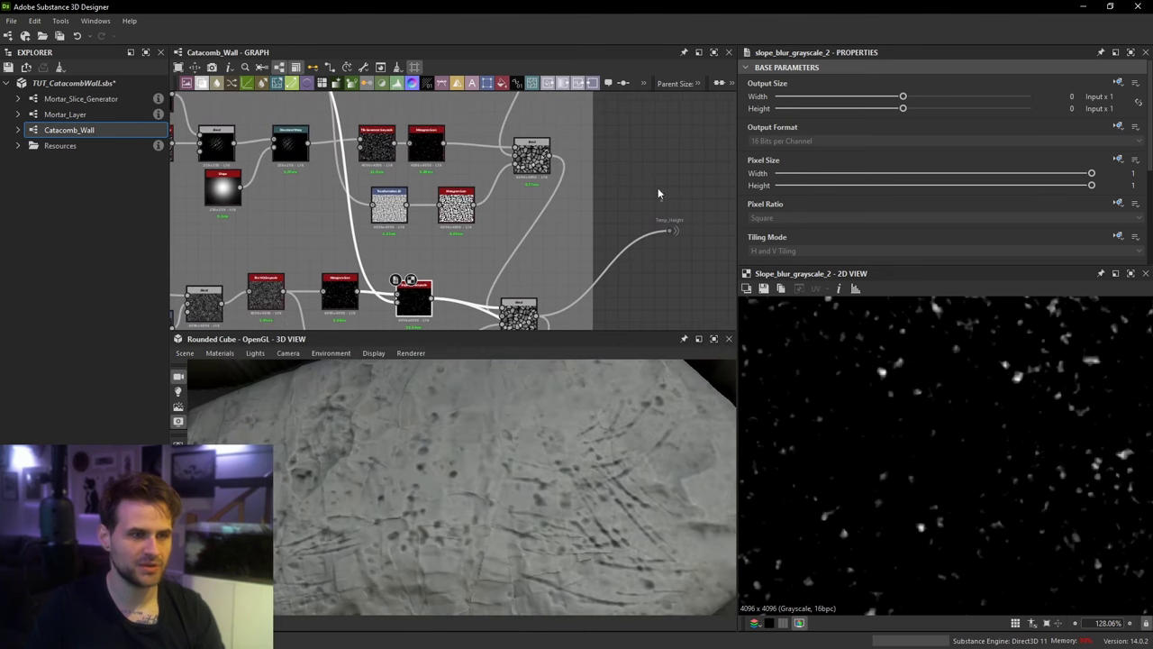
pyautogui.moveTo(611, 170); pyautogui.dragTo(597, 165, button='middle')
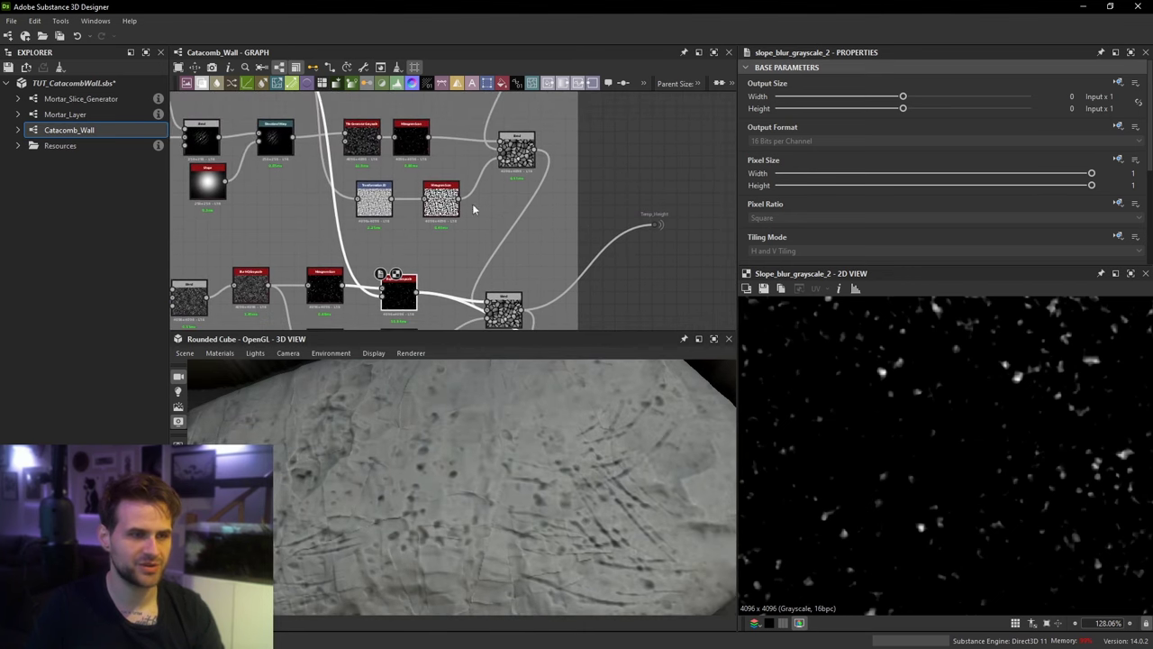
pyautogui.moveTo(519, 286); pyautogui.dragTo(523, 240, button='middle')
pyautogui.moveTo(495, 260); pyautogui.dragTo(503, 246)
pyautogui.scroll(2, 517, 243)
pyautogui.moveTo(518, 240); pyautogui.dragTo(520, 260, button='middle')
pyautogui.scroll(-2, 521, 257)
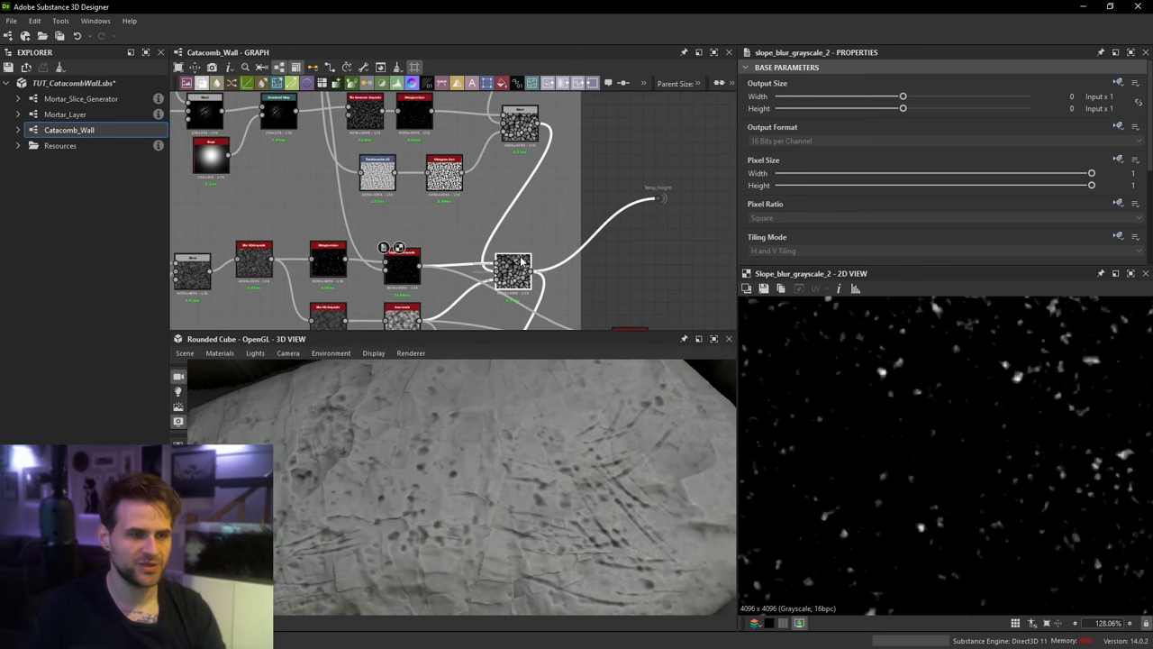
pyautogui.scroll(2, 521, 260)
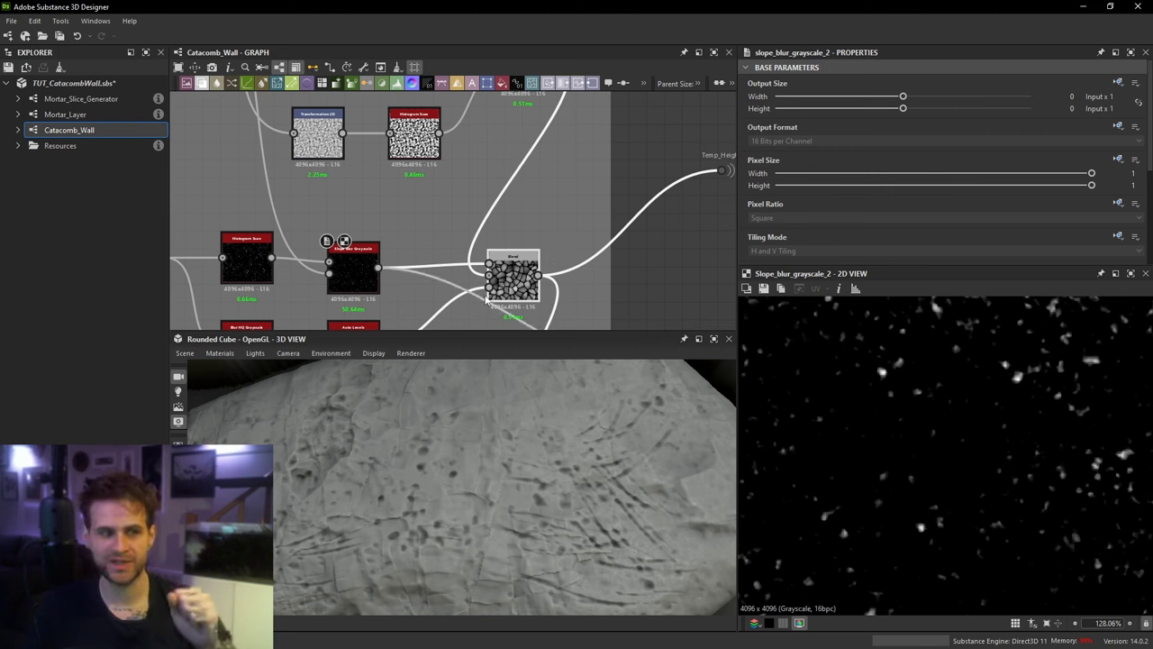
# Step: Preview the fourth surfacing Blend in 2D as the background input of the fifth one
pyautogui.click(485, 290)
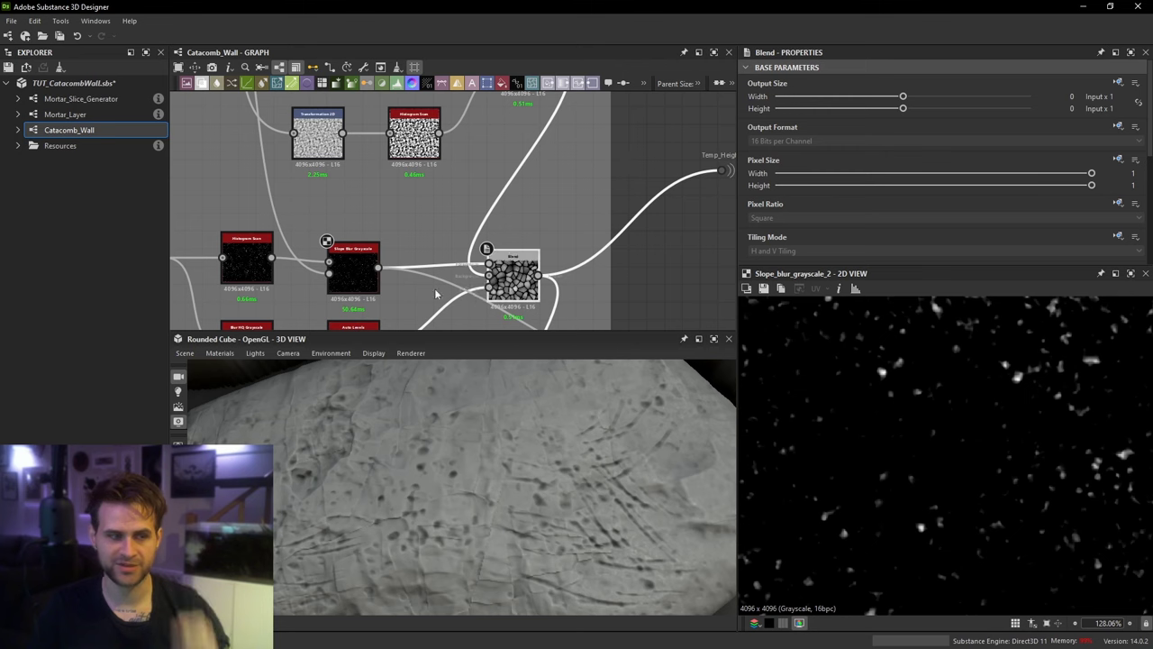
pyautogui.scroll(-2, 435, 293)
pyautogui.click(484, 241)
pyautogui.click(500, 139)
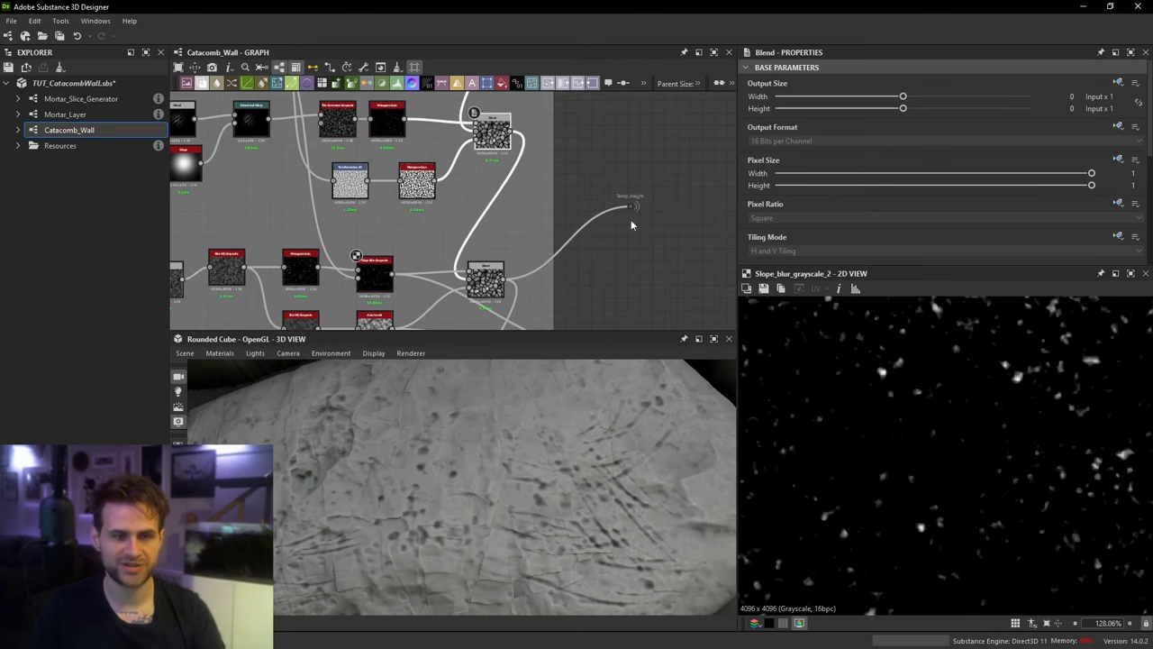
pyautogui.doubleClick(492, 133)
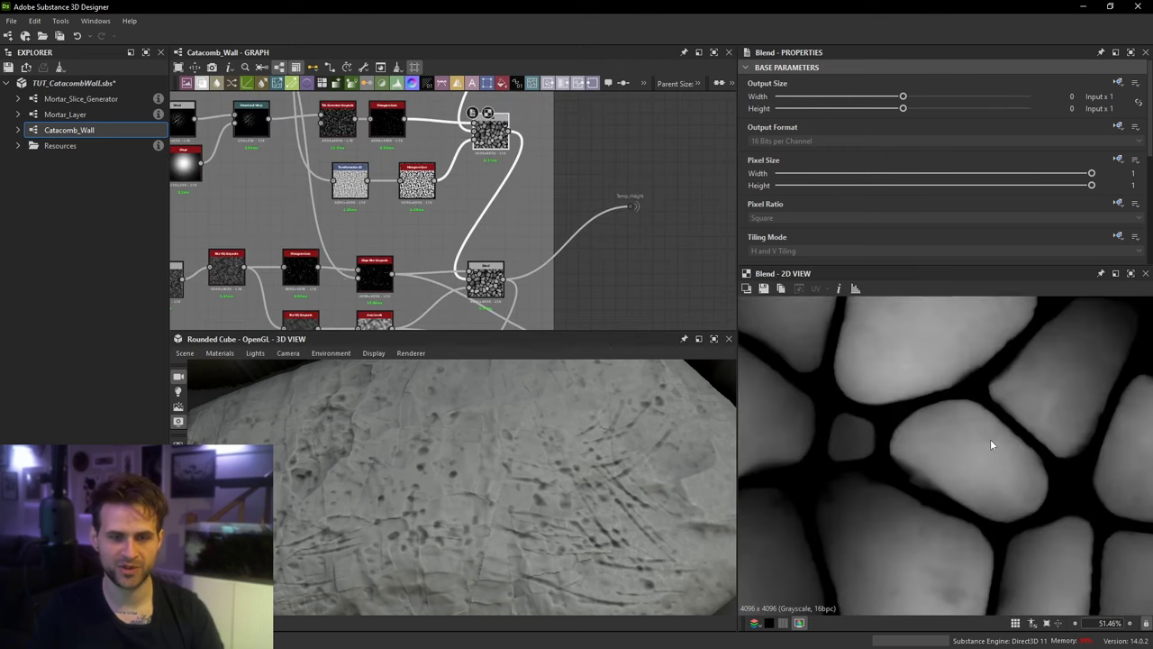
pyautogui.scroll(1, 444, 261)
# Step: Preview the fifth surfacing Blend's result and review its Opacity and Blending Mode settings
pyautogui.doubleClick(365, 277)
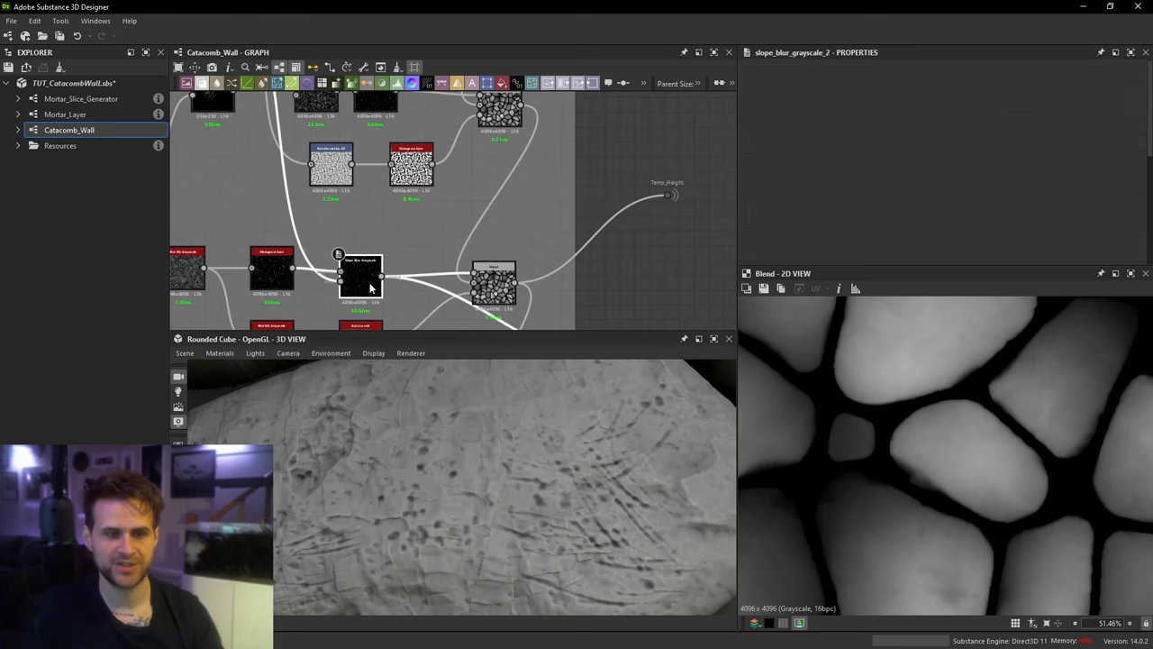
pyautogui.doubleClick(493, 281)
pyautogui.scroll(-5, 843, 193)
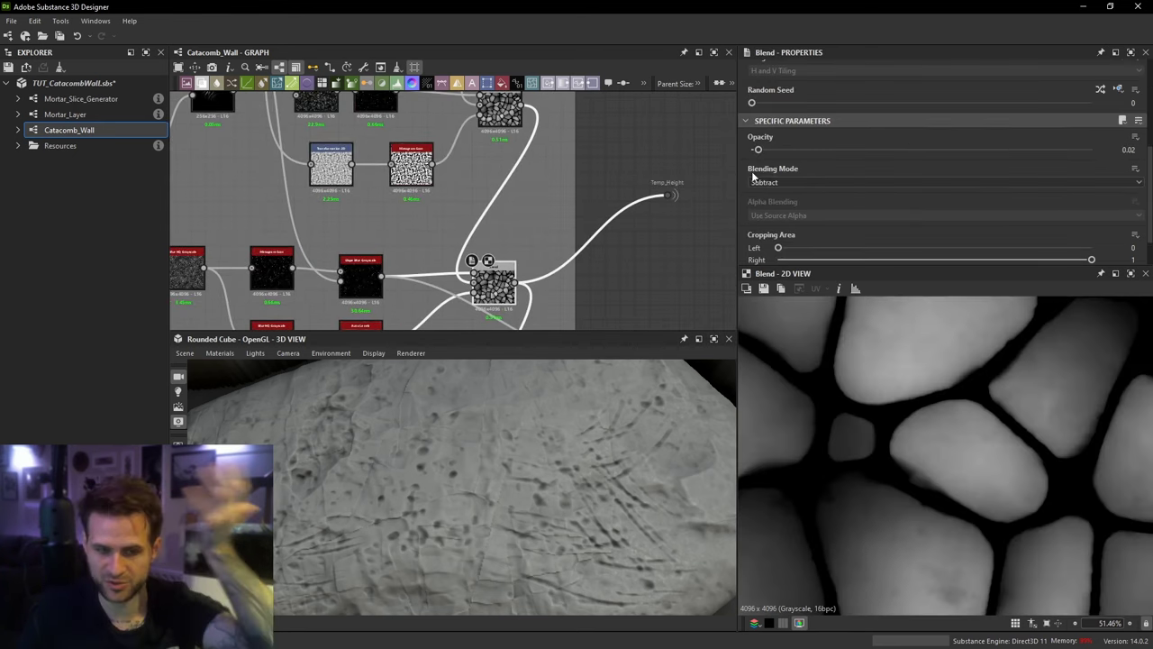
# Step: Preview the Auto Levels noise that drives the fifth surfacing Blend's opacity mask
pyautogui.moveTo(560, 214); pyautogui.dragTo(577, 193, button='middle')
pyautogui.scroll(2, 501, 283)
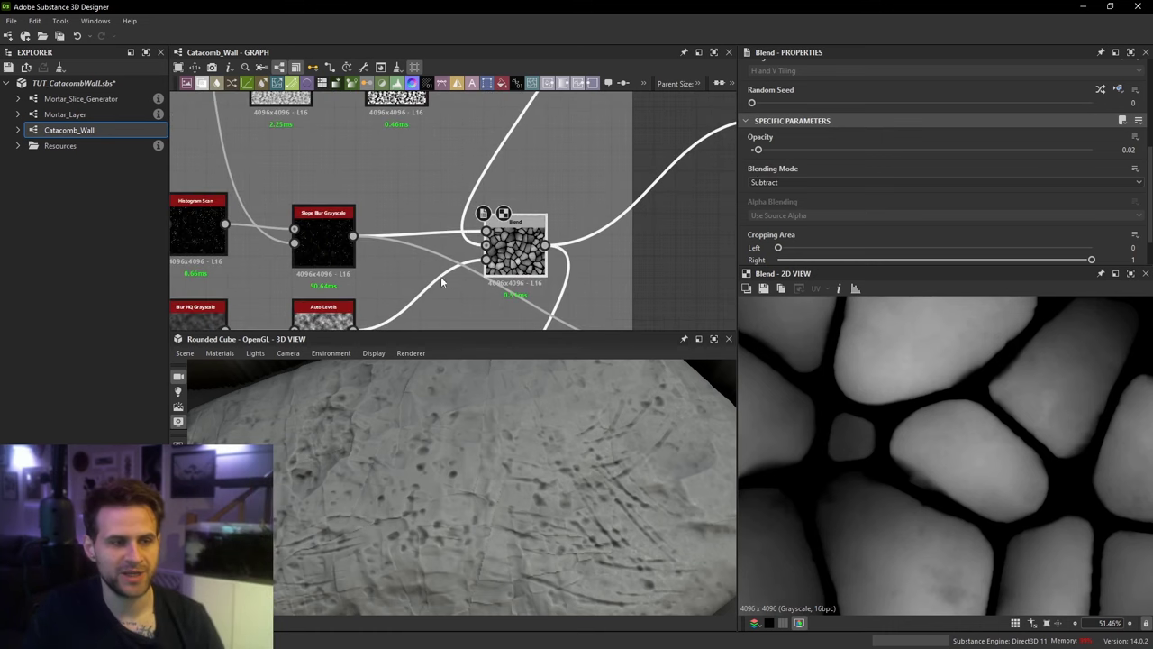
pyautogui.moveTo(453, 285); pyautogui.dragTo(526, 261, button='middle')
pyautogui.doubleClick(398, 302)
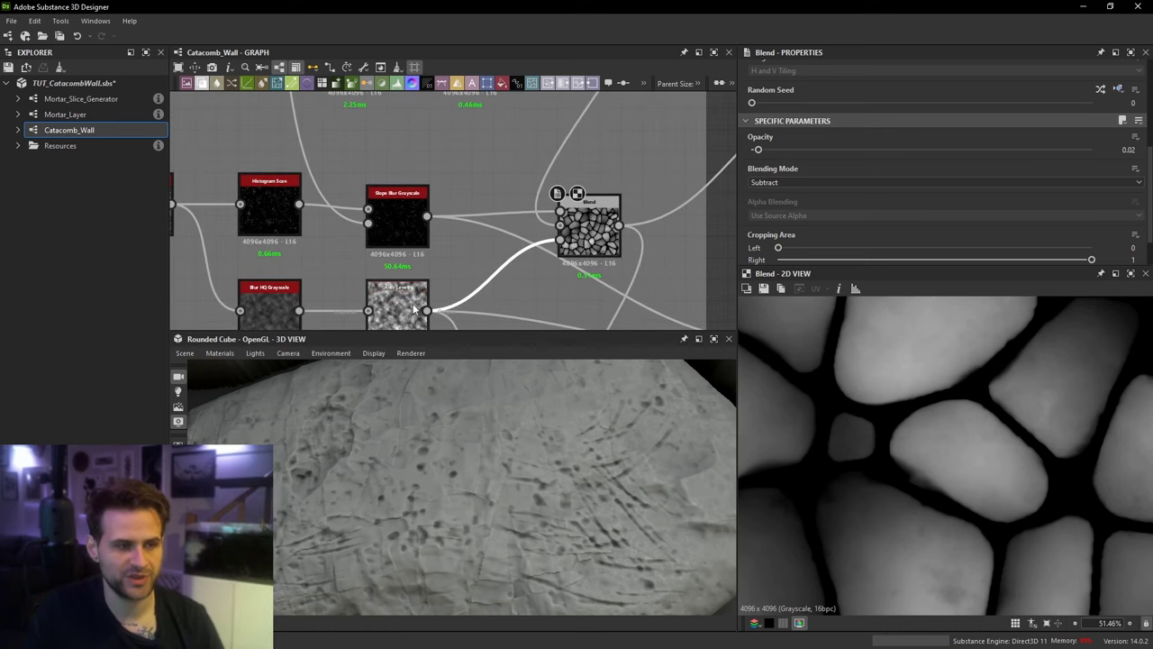
pyautogui.scroll(1, 628, 299)
# Step: Preview the masked result of the fifth surfacing Blend across several stones in 2D
pyautogui.click(589, 230)
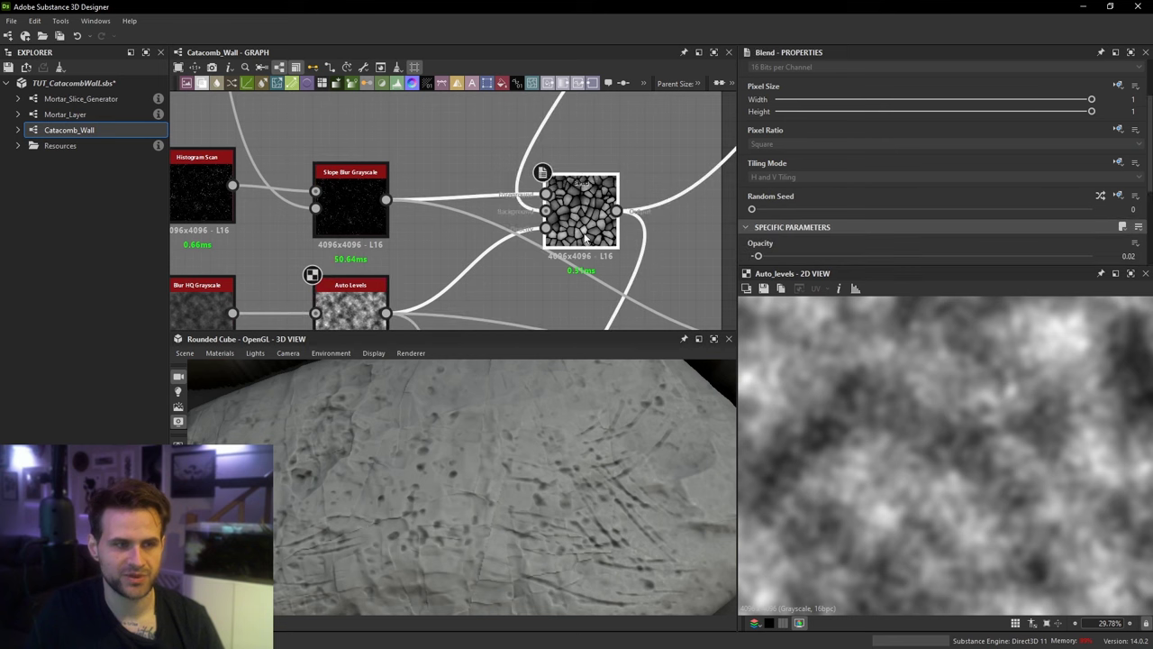
pyautogui.doubleClick(589, 230)
pyautogui.moveTo(900, 405); pyautogui.dragTo(943, 433, button='middle')
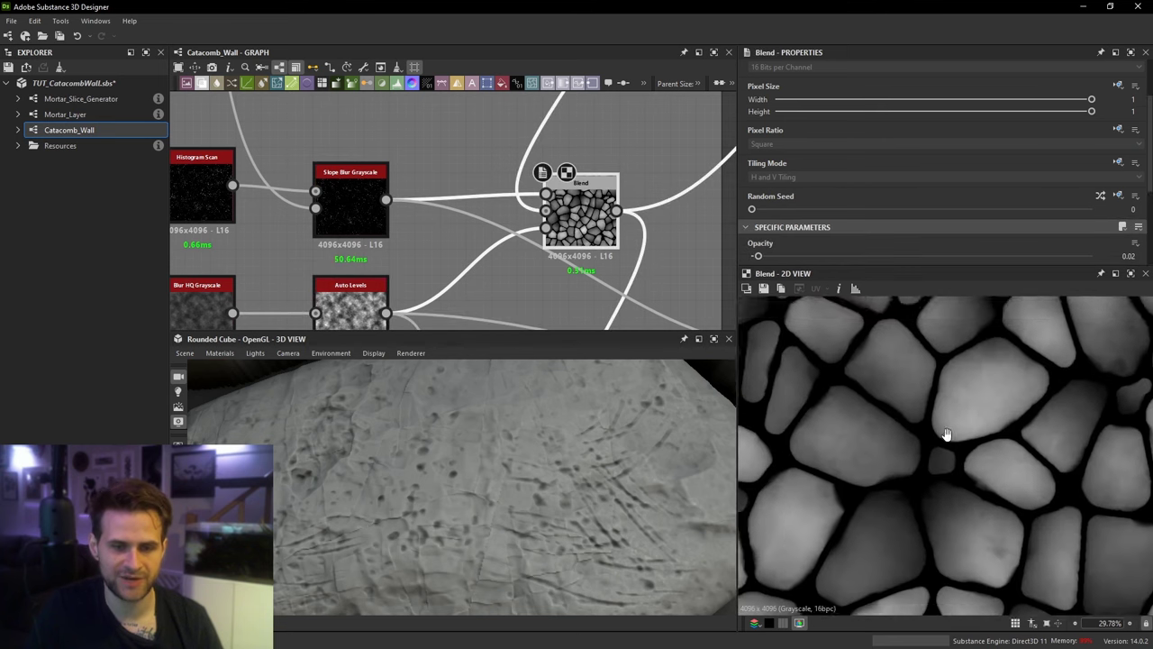
# Step: Disconnect the Auto Levels mask from the fifth surfacing Blend to compare the pitting in 3D, and reconnect it
pyautogui.click(478, 266)
pyautogui.press('Delete')
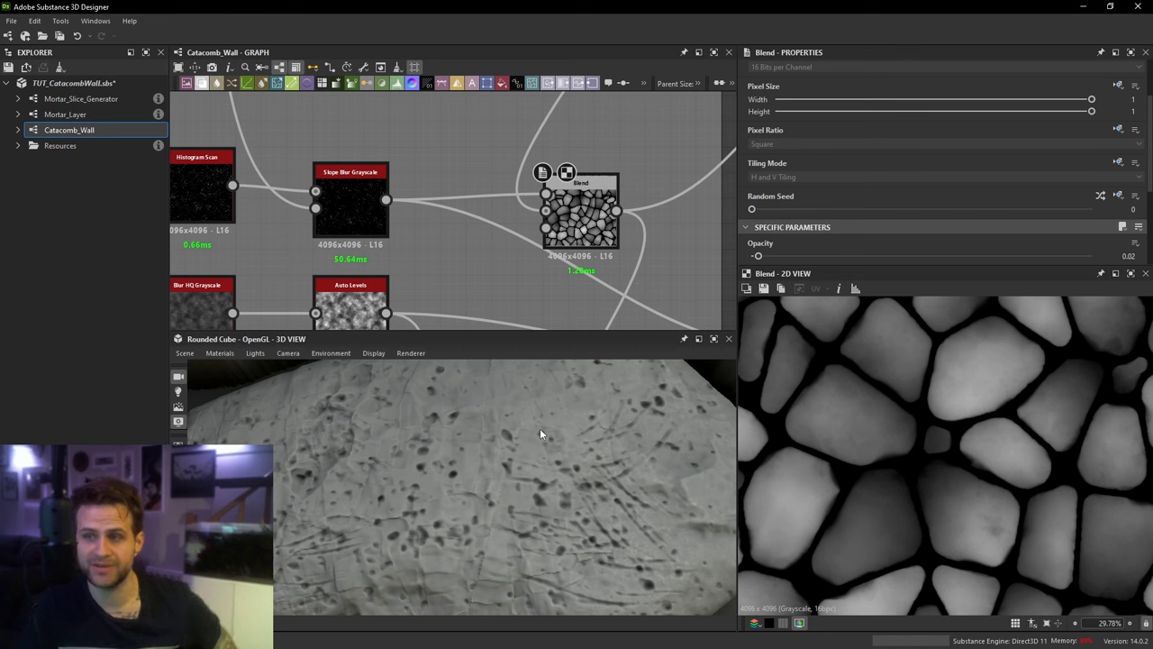
pyautogui.moveTo(386, 314); pyautogui.dragTo(544, 228)
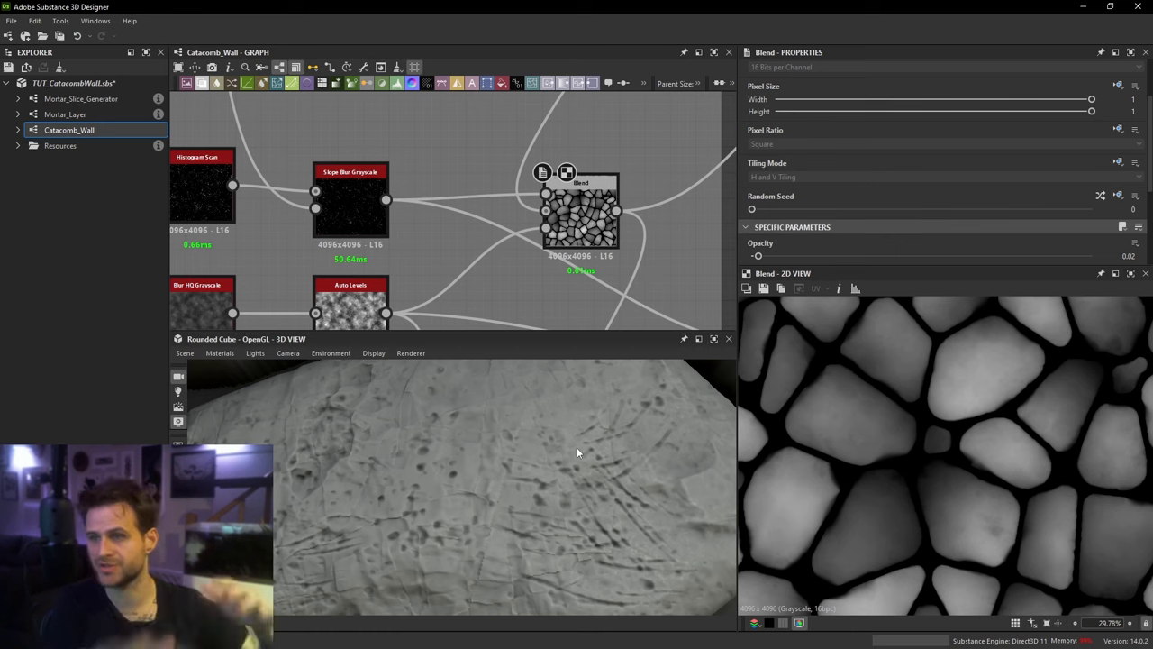
# Step: Preview the Blur HQ Grayscale ahead of the Histogram Scan and examine its fine-grained noise in 2D
pyautogui.scroll(-3, 394, 236)
pyautogui.moveTo(388, 237); pyautogui.dragTo(456, 222, button='middle')
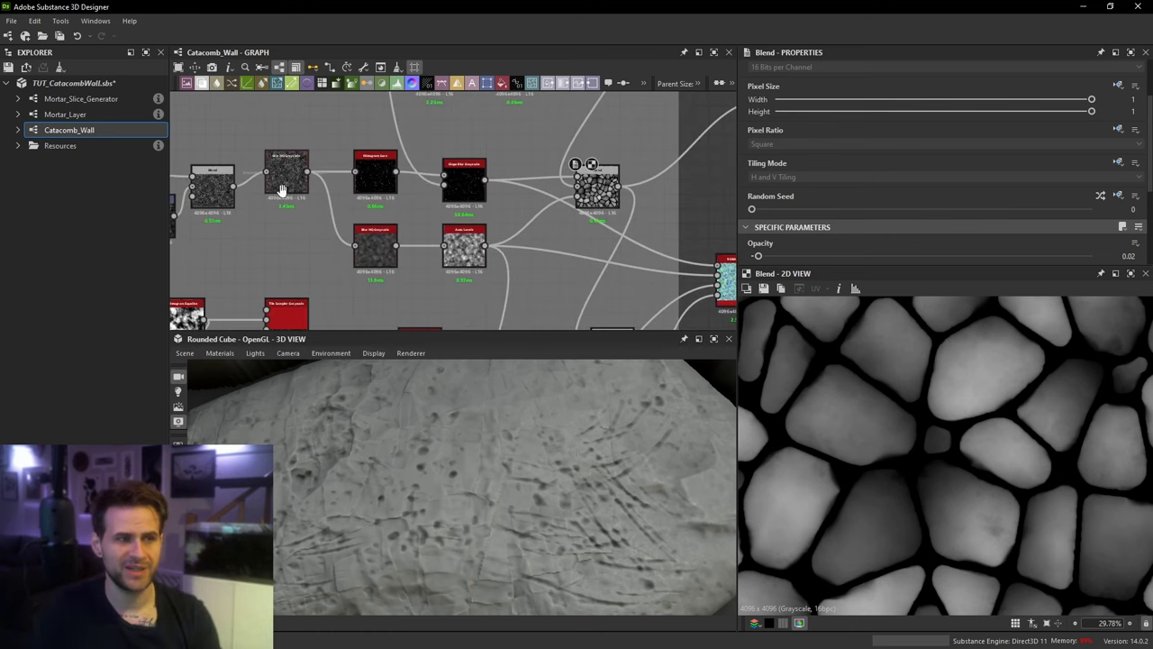
pyautogui.moveTo(285, 191); pyautogui.dragTo(365, 200, button='middle')
pyautogui.doubleClick(367, 200)
pyautogui.scroll(3, 425, 229)
pyautogui.scroll(2, 976, 420)
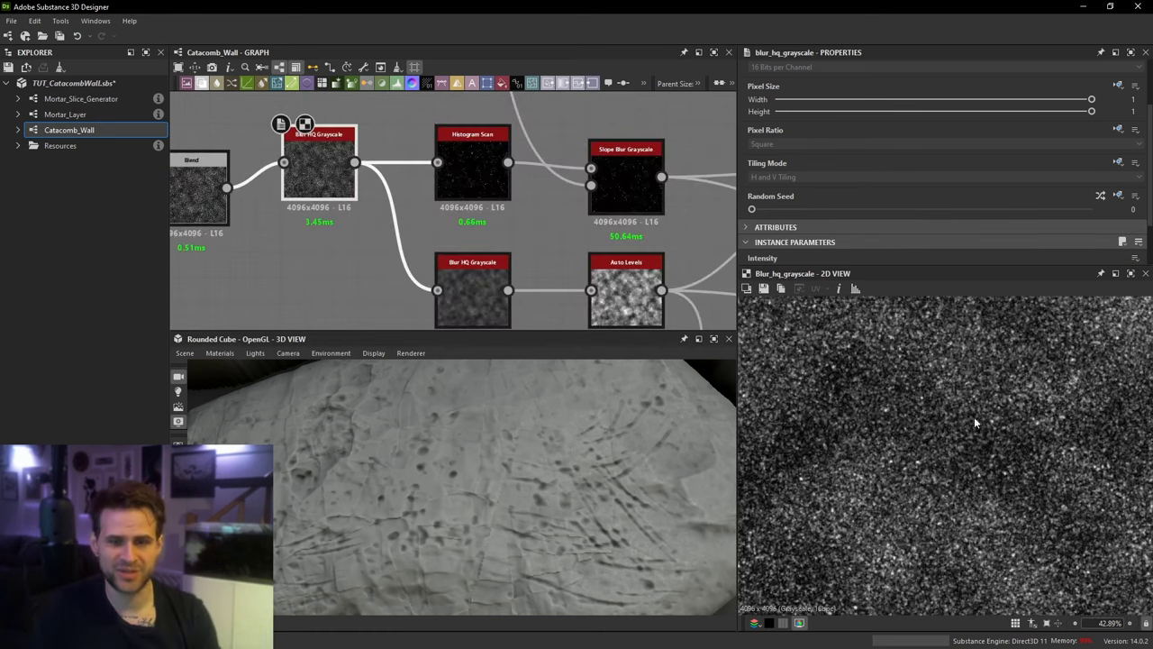
# Step: Align the Blur HQ Grayscale node with the Blend feeding it and preview the Slope Blur Grayscale mask up close
pyautogui.scroll(-1, 392, 150)
pyautogui.moveTo(365, 160); pyautogui.dragTo(408, 192, button='middle')
pyautogui.moveTo(392, 200); pyautogui.dragTo(394, 221)
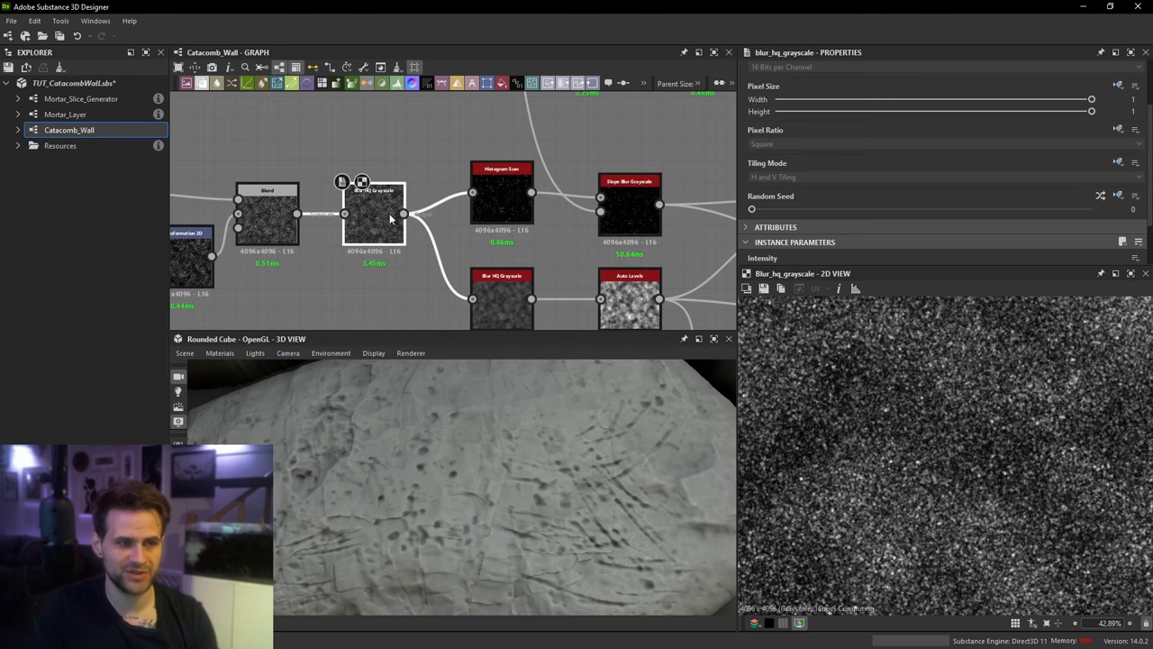
pyautogui.doubleClick(629, 207)
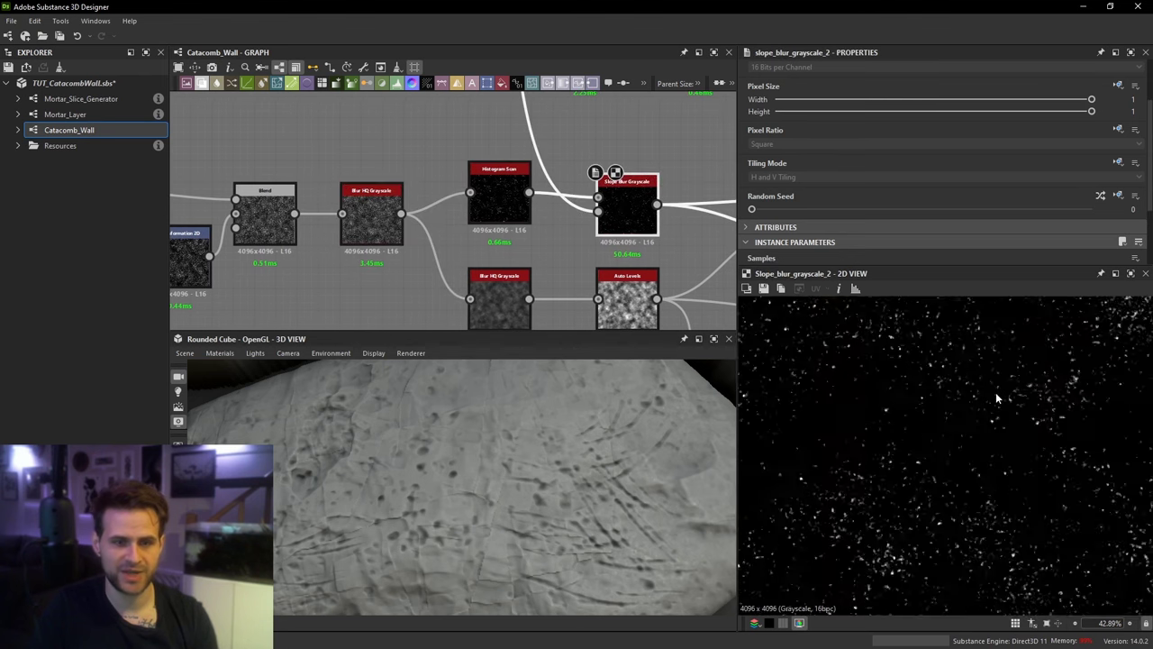
pyautogui.scroll(2, 1014, 410)
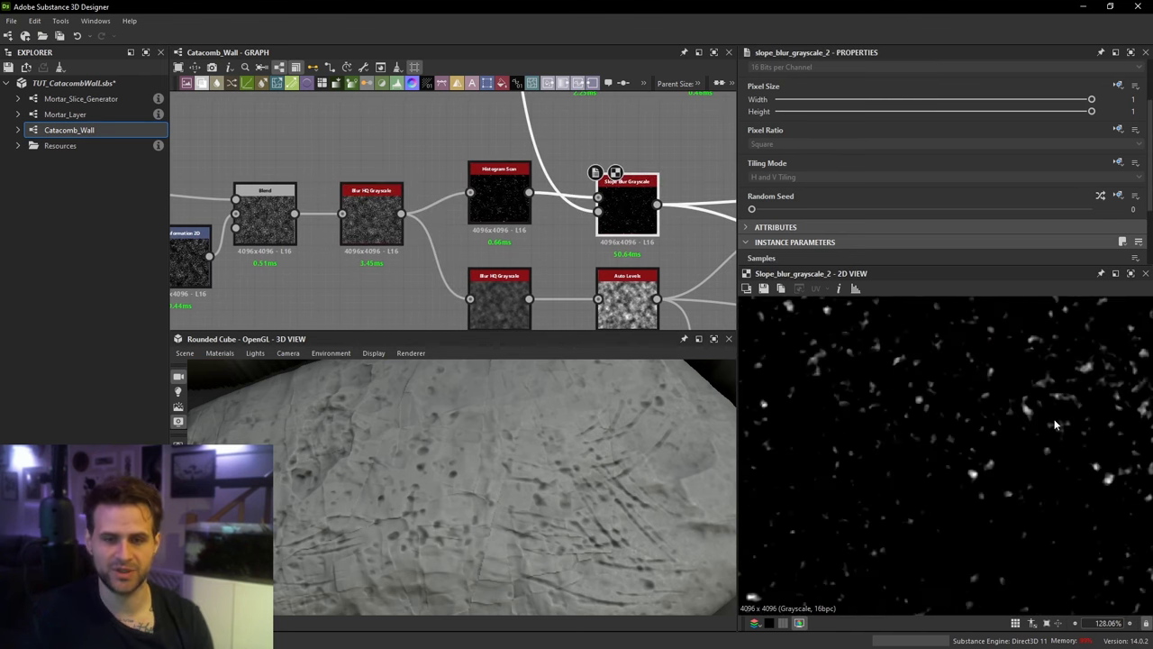
# Step: Preview the Blur HQ Grayscale ahead of Auto Levels, and examine the Auto Levels mask in 2D at a wider view
pyautogui.doubleClick(506, 281)
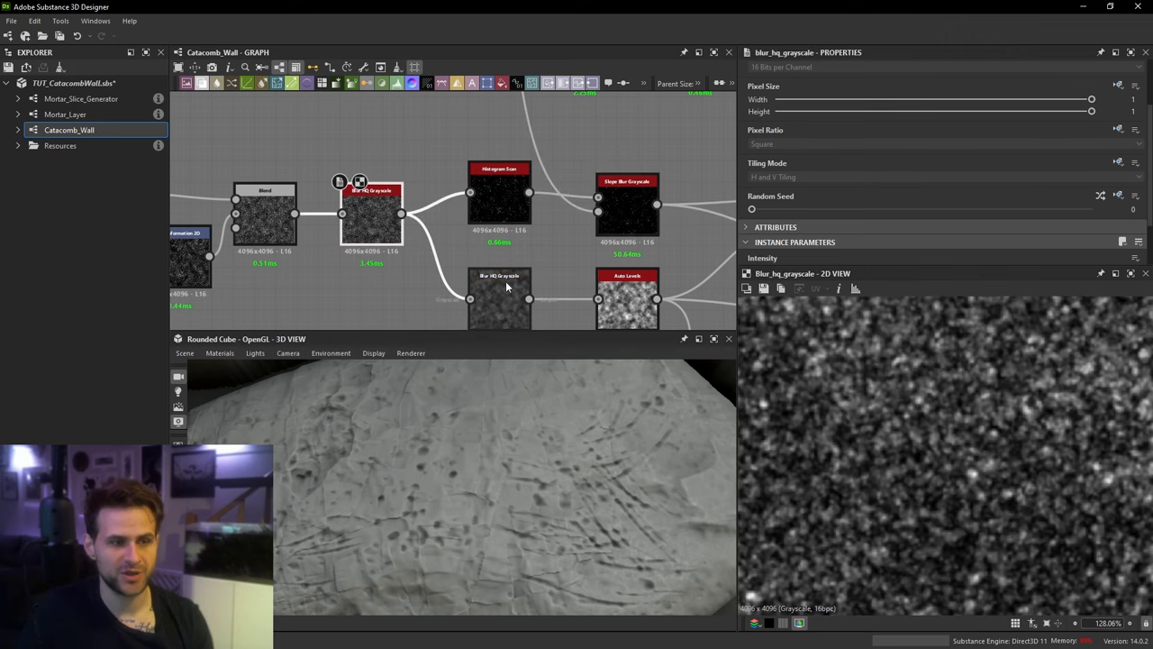
pyautogui.moveTo(558, 272); pyautogui.dragTo(503, 269, button='middle')
pyautogui.doubleClick(571, 296)
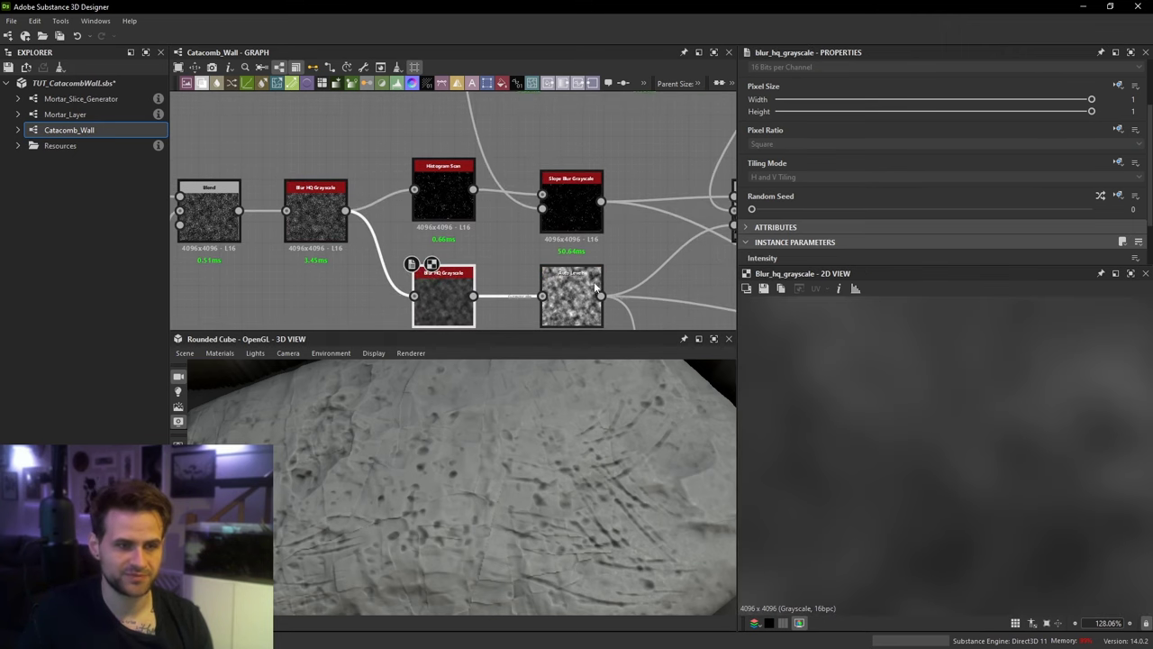
pyautogui.scroll(-8, 1028, 412)
pyautogui.scroll(2, 905, 394)
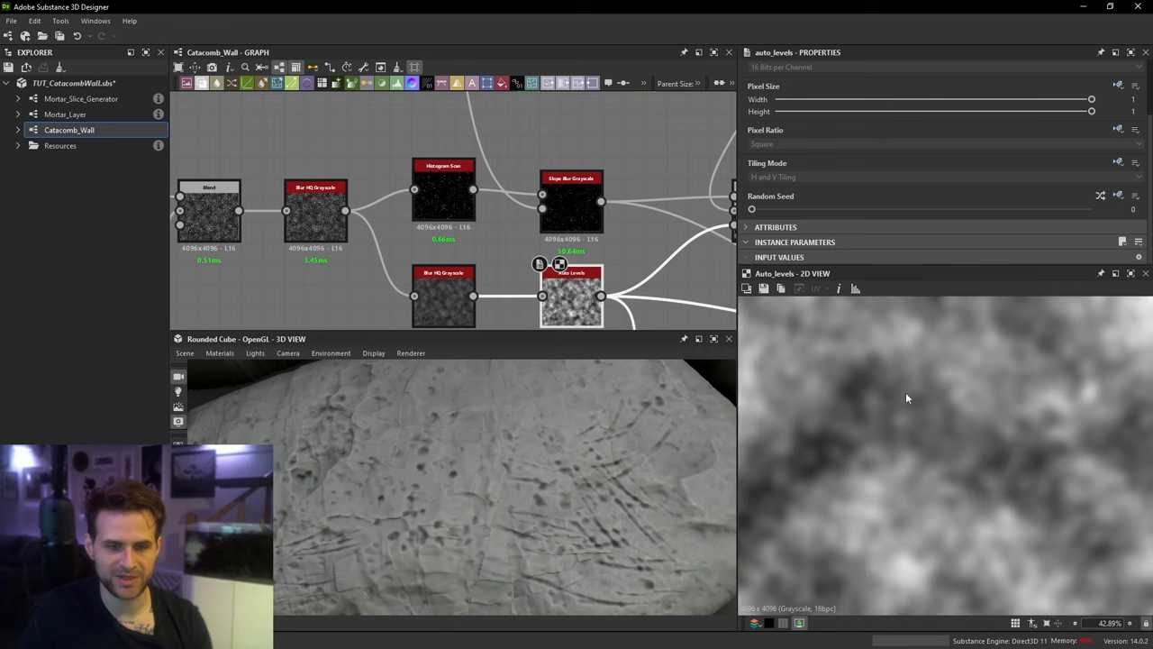
# Step: Inspect how the Slope Blur Grayscale and Auto Levels mask feed the Foreground and Opacity inputs of the fifth surfacing Blend
pyautogui.moveTo(607, 300); pyautogui.dragTo(470, 320, button='middle')
pyautogui.click(597, 252)
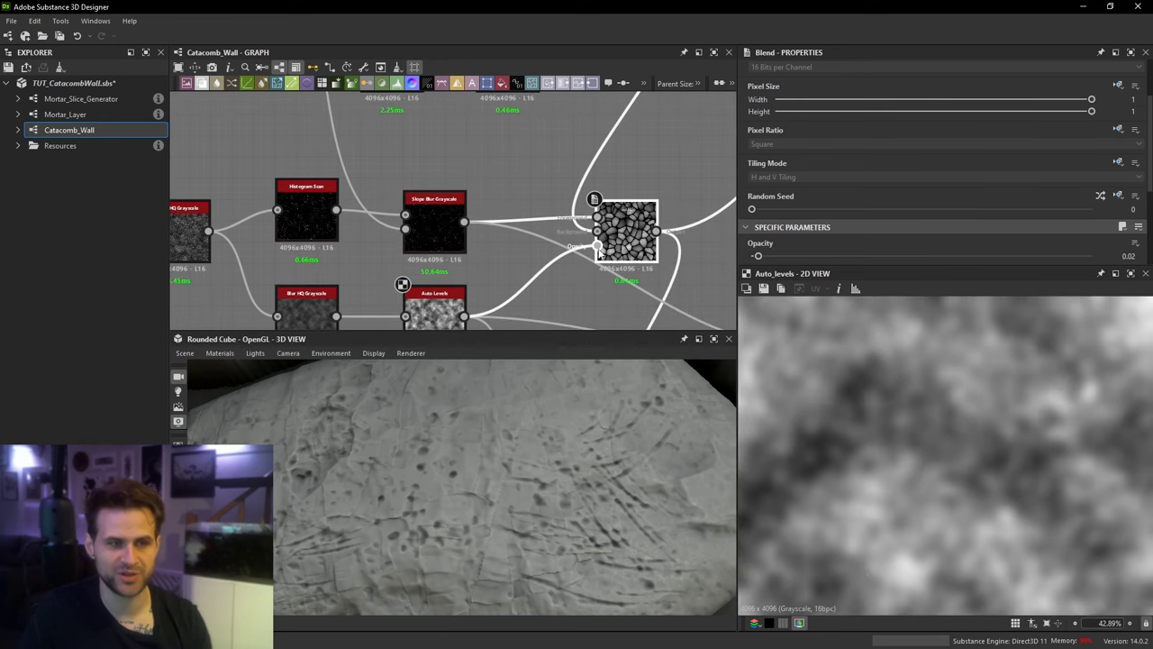
pyautogui.scroll(3, 598, 250)
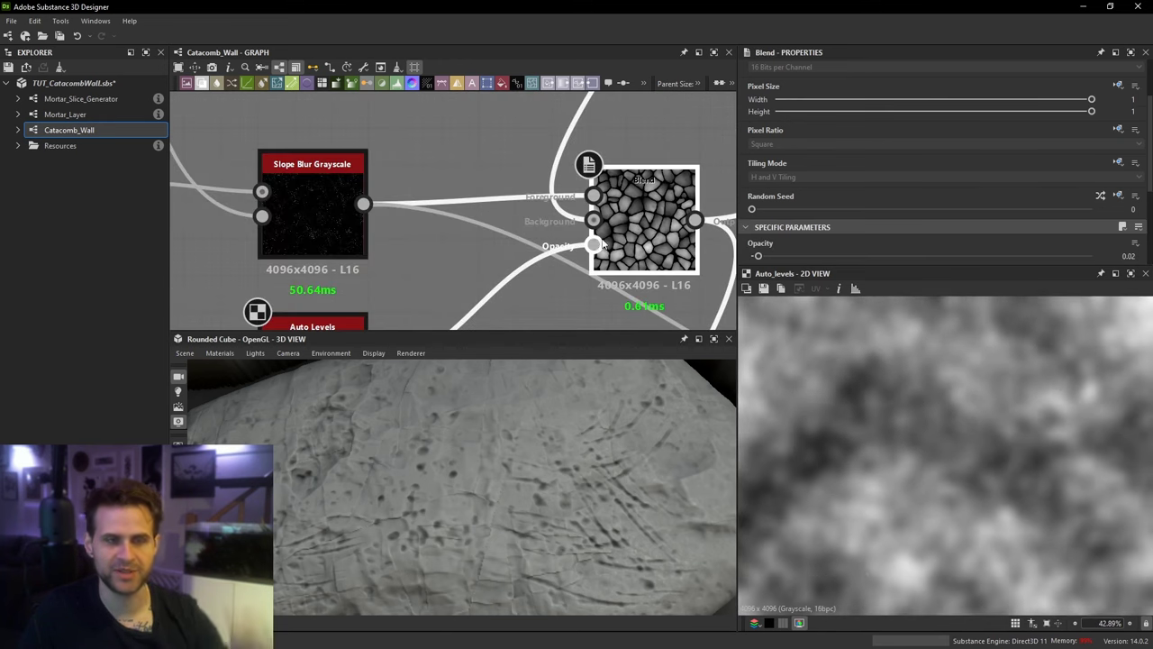
pyautogui.scroll(-3, 656, 210)
pyautogui.moveTo(656, 210); pyautogui.dragTo(457, 204, button='middle')
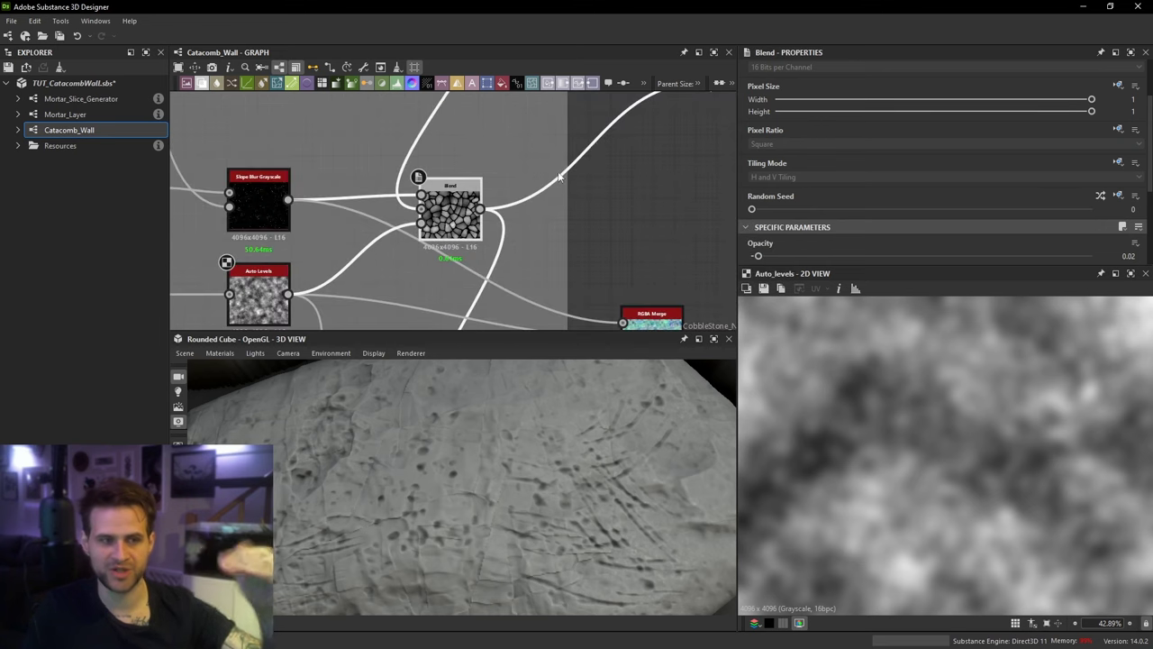
# Step: Move the Temp_Height node down past the RGBA Merge, beside the sixth surfacing Blend
pyautogui.scroll(-2, 644, 126)
pyautogui.moveTo(644, 126); pyautogui.dragTo(595, 197, button='middle')
pyautogui.moveTo(635, 173); pyautogui.dragTo(600, 250)
pyautogui.moveTo(599, 253); pyautogui.dragTo(632, 116, button='middle')
pyautogui.moveTo(631, 116); pyautogui.dragTo(621, 185)
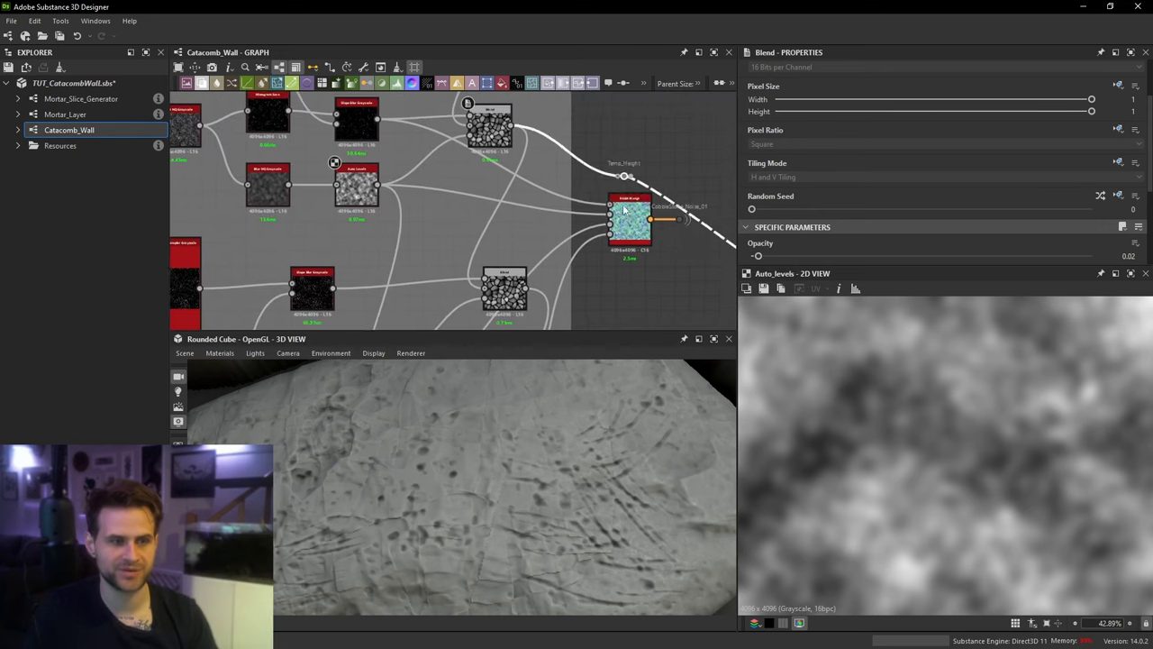
pyautogui.moveTo(620, 185); pyautogui.dragTo(631, 120, button='middle')
pyautogui.moveTo(631, 121); pyautogui.dragTo(625, 247)
pyautogui.moveTo(625, 248); pyautogui.dragTo(636, 227, button='middle')
pyautogui.moveTo(635, 227); pyautogui.dragTo(651, 224)
pyautogui.scroll(1, 520, 211)
# Step: Preview the sixth surfacing Blend and the Tile Sampler Grayscale feeding its Slope Blur, examining the scattered dots up close in 2D
pyautogui.click(522, 213)
pyautogui.doubleClick(521, 212)
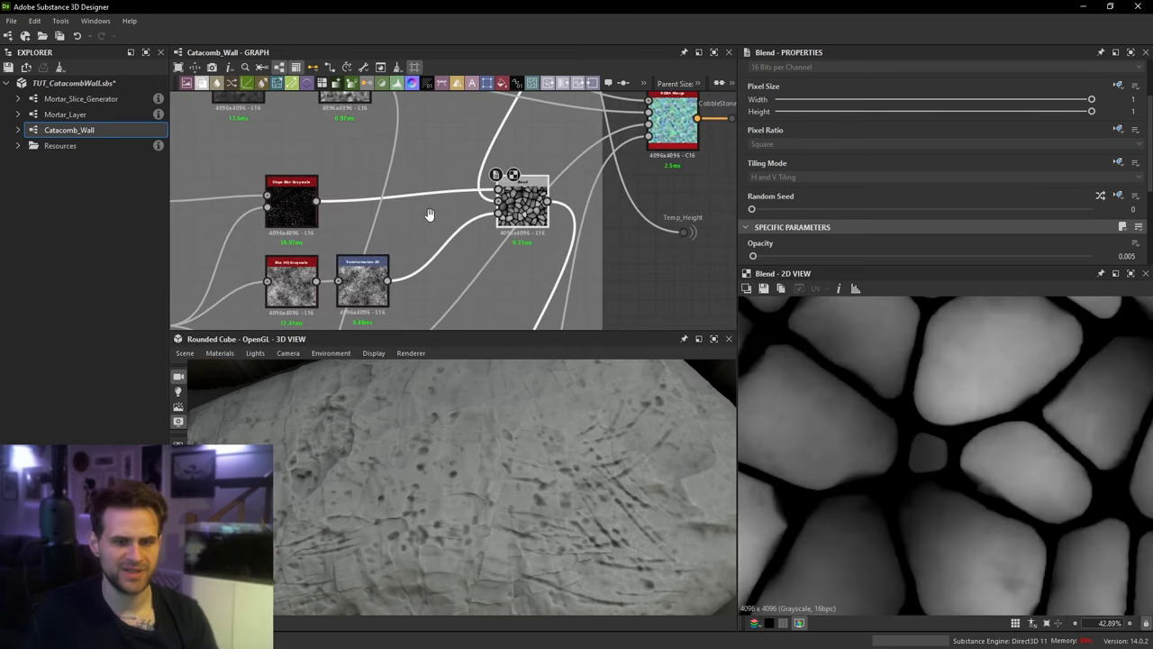
pyautogui.moveTo(429, 213); pyautogui.dragTo(595, 220, button='middle')
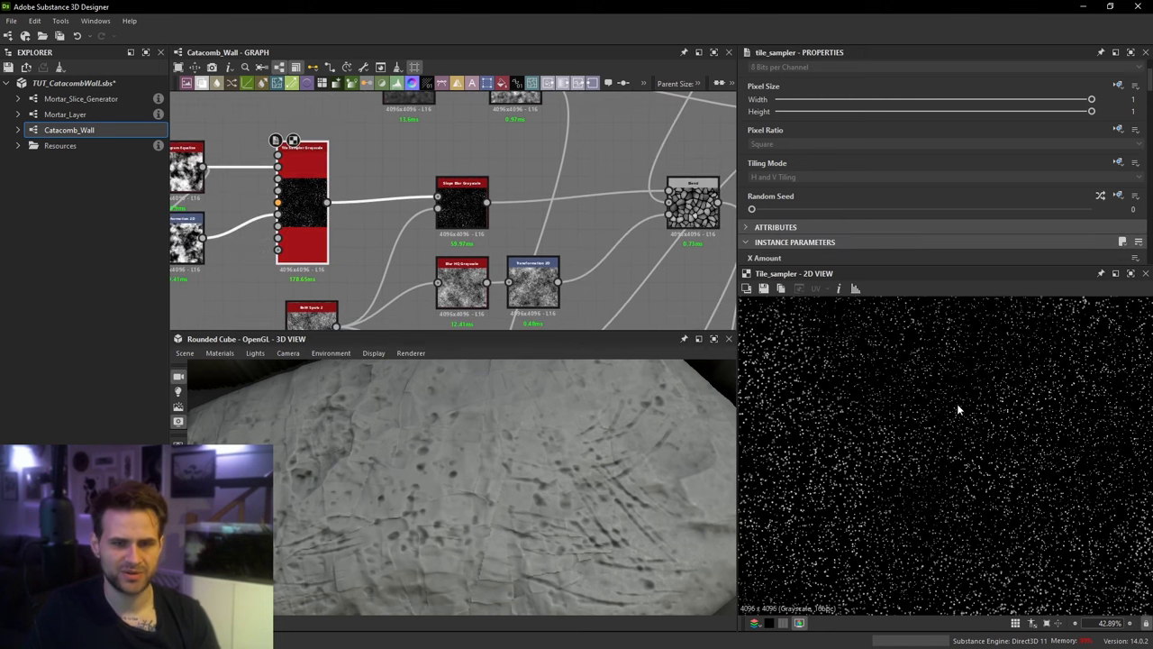
pyautogui.scroll(5, 958, 406)
pyautogui.moveTo(645, 235); pyautogui.dragTo(398, 257, button='middle')
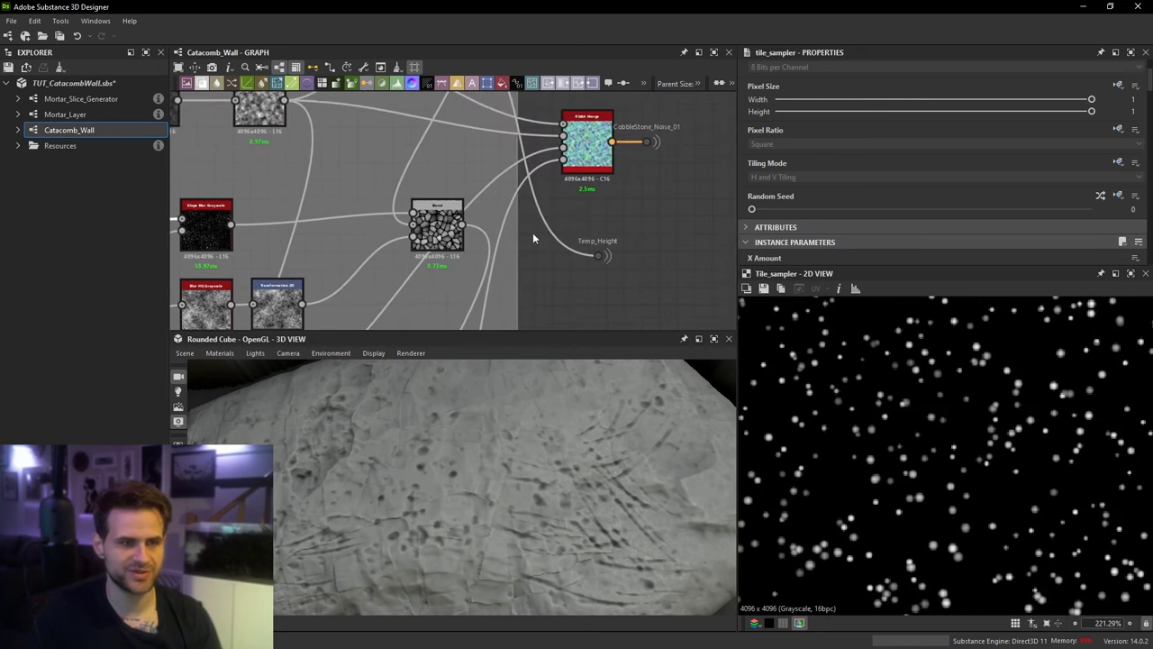
# Step: Connect the sixth surfacing Blend's output to the Temp_Height node
pyautogui.scroll(-2, 494, 220)
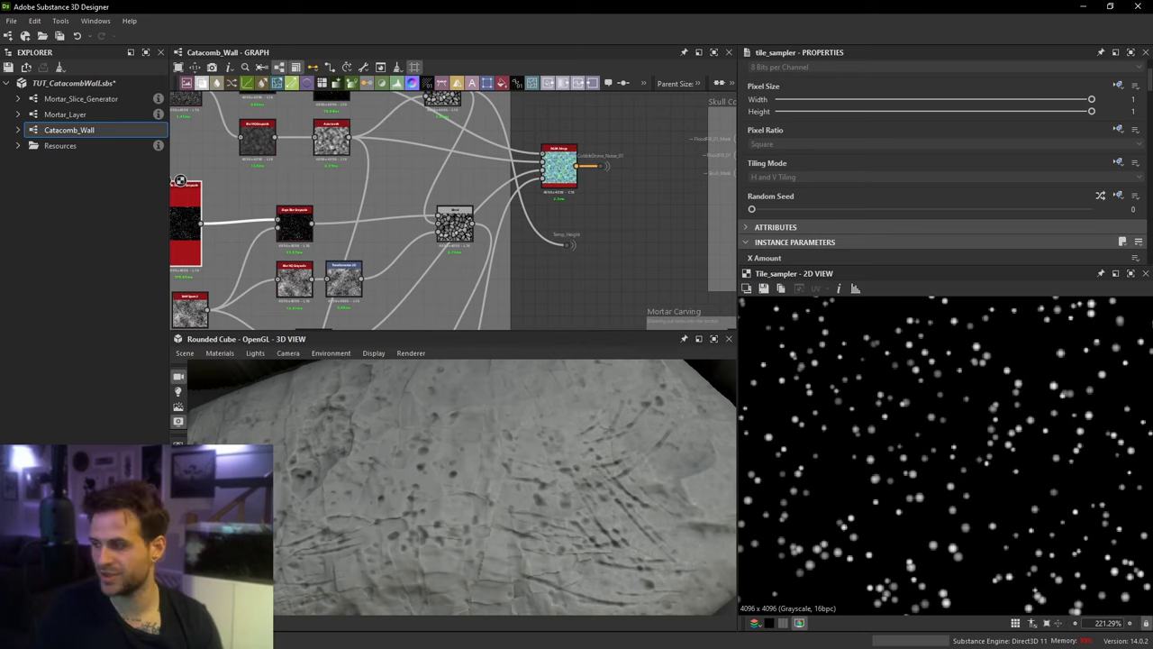
pyautogui.moveTo(1152, 406); pyautogui.dragTo(706, 336, button='right')
pyautogui.scroll(3, 711, 342)
pyautogui.moveTo(792, 360); pyautogui.dragTo(721, 383, button='middle')
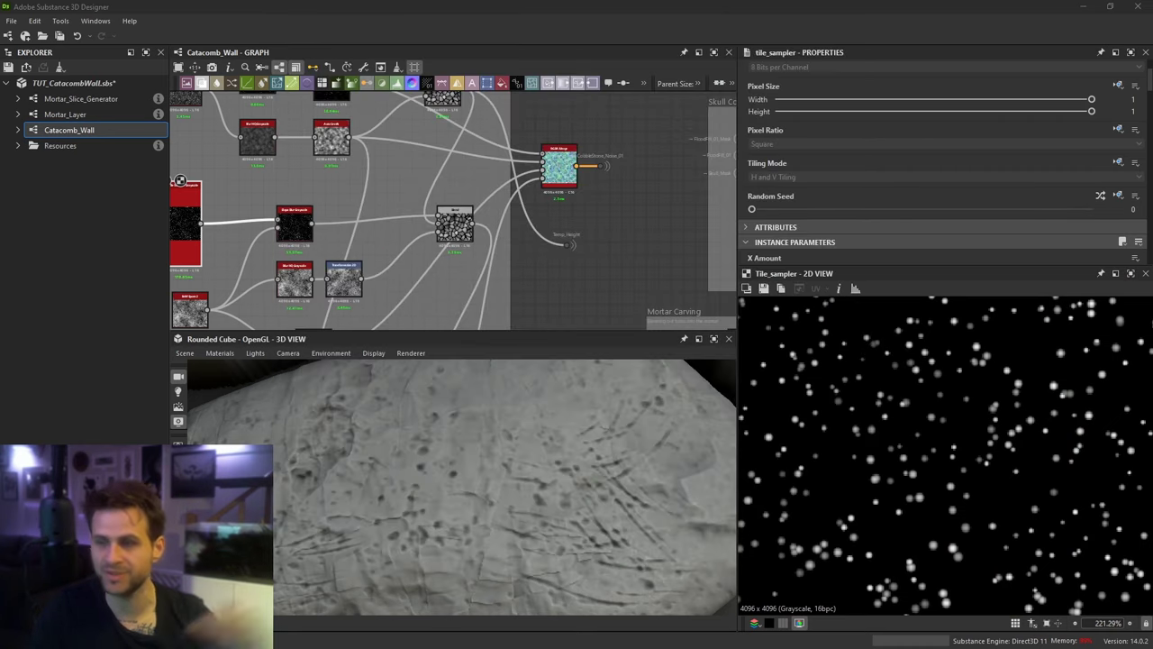
pyautogui.scroll(1, 486, 232)
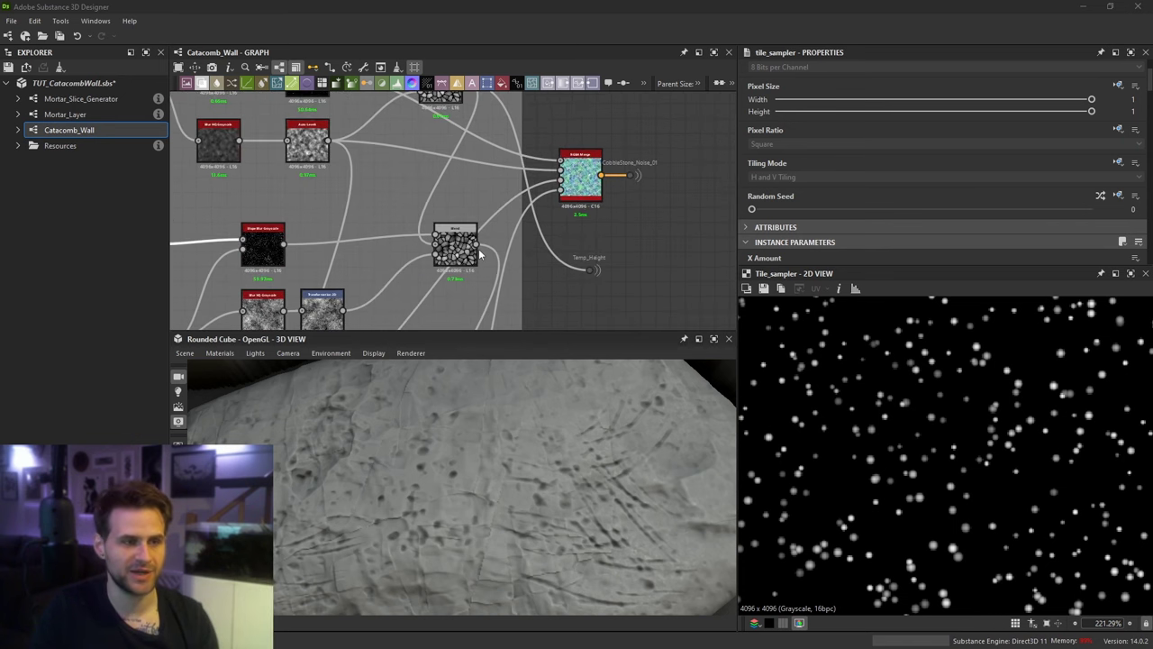
pyautogui.moveTo(475, 245); pyautogui.dragTo(590, 270)
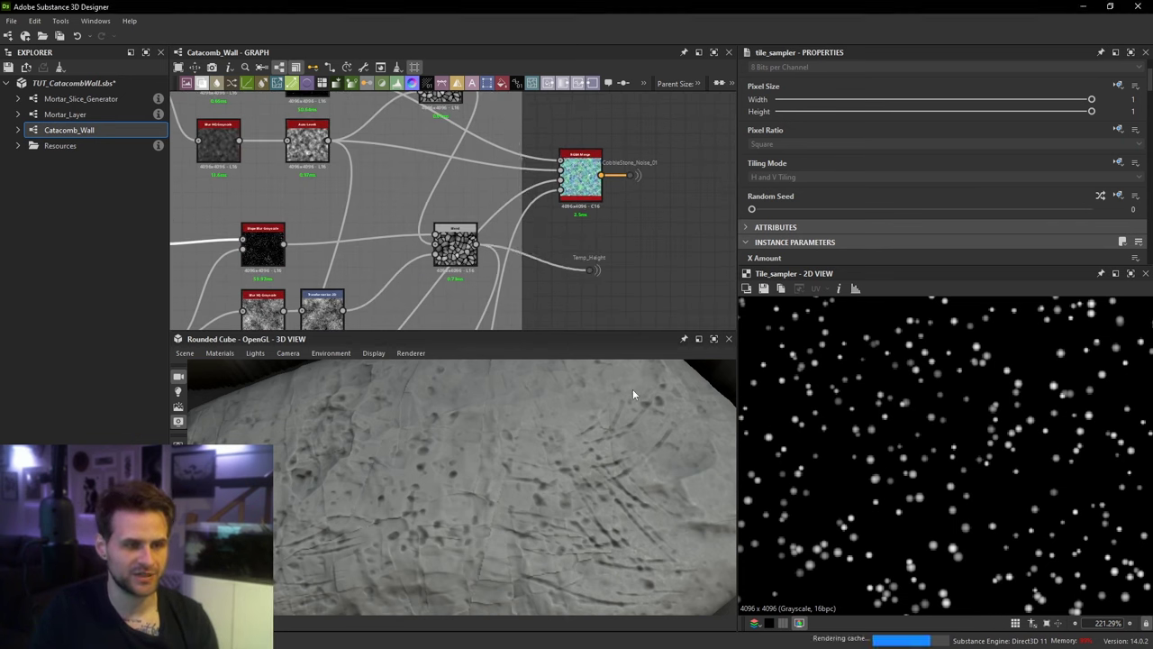
# Step: Preview the Transformation 2D noise masking the sixth surfacing Blend, and select that Blend
pyautogui.doubleClick(436, 255)
pyautogui.scroll(-2, 397, 268)
pyautogui.scroll(2, 538, 272)
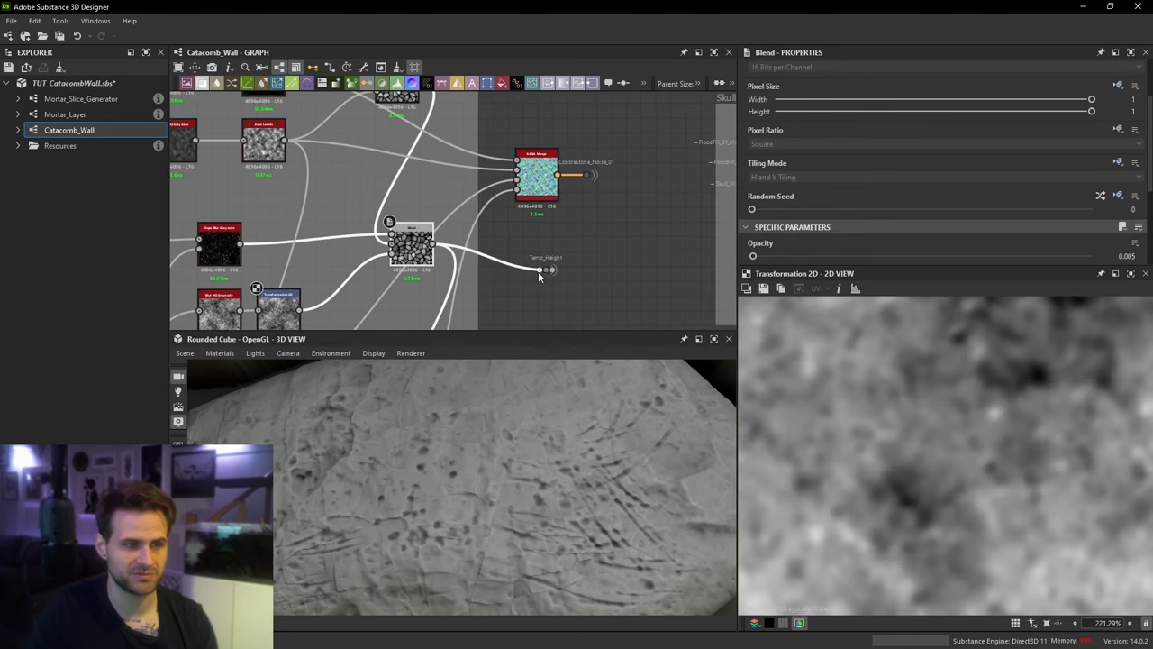
# Step: Move Temp_Height down above Cobble_Height and connect the last surfacing Blend's output to it
pyautogui.scroll(-3, 544, 276)
pyautogui.scroll(3, 594, 215)
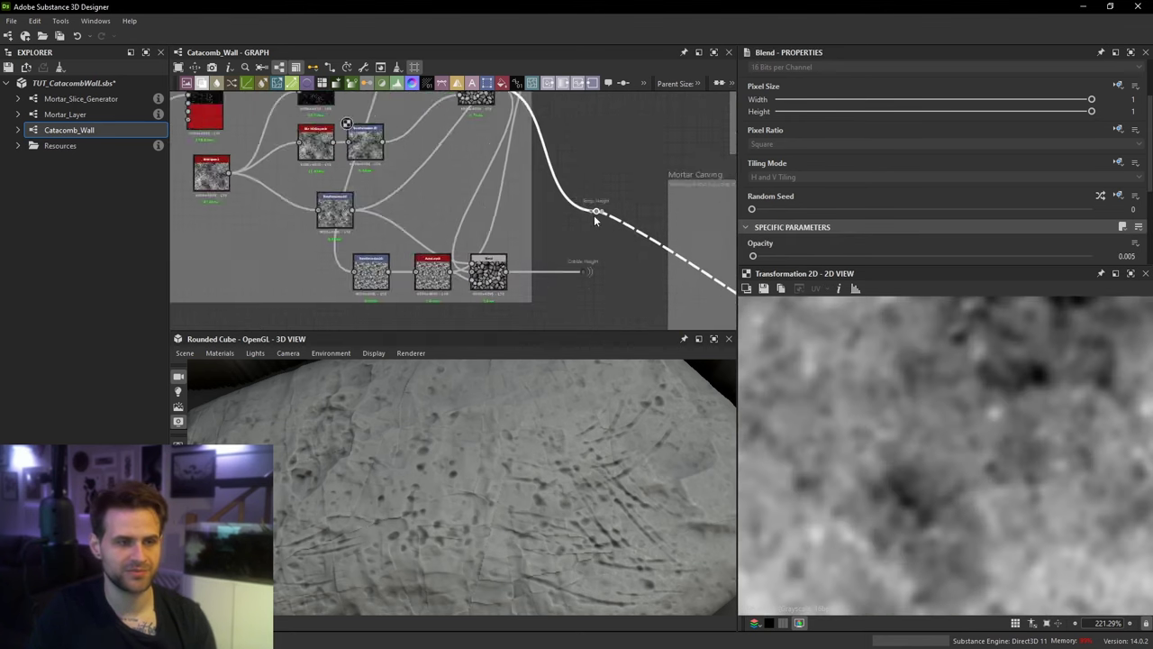
pyautogui.moveTo(490, 285); pyautogui.dragTo(597, 210)
pyautogui.click(597, 210)
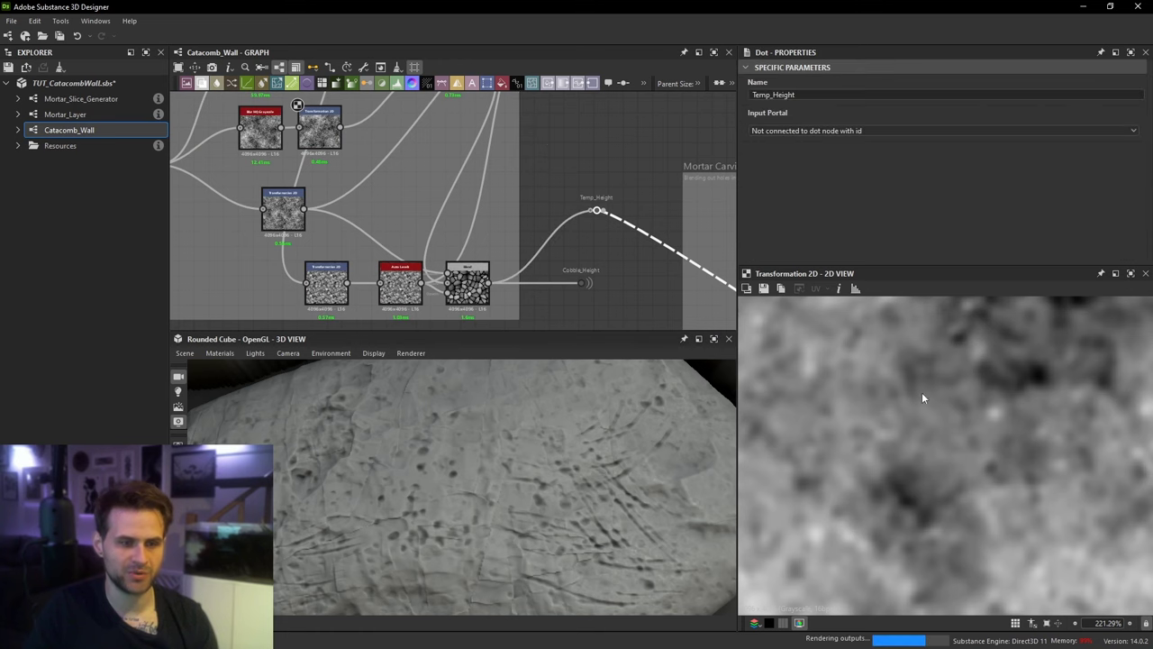
# Step: Preview the Transformation 2D noise feeding the last surfacing Blend, and examine the Blend's result on the stones in 2D
pyautogui.click(298, 199)
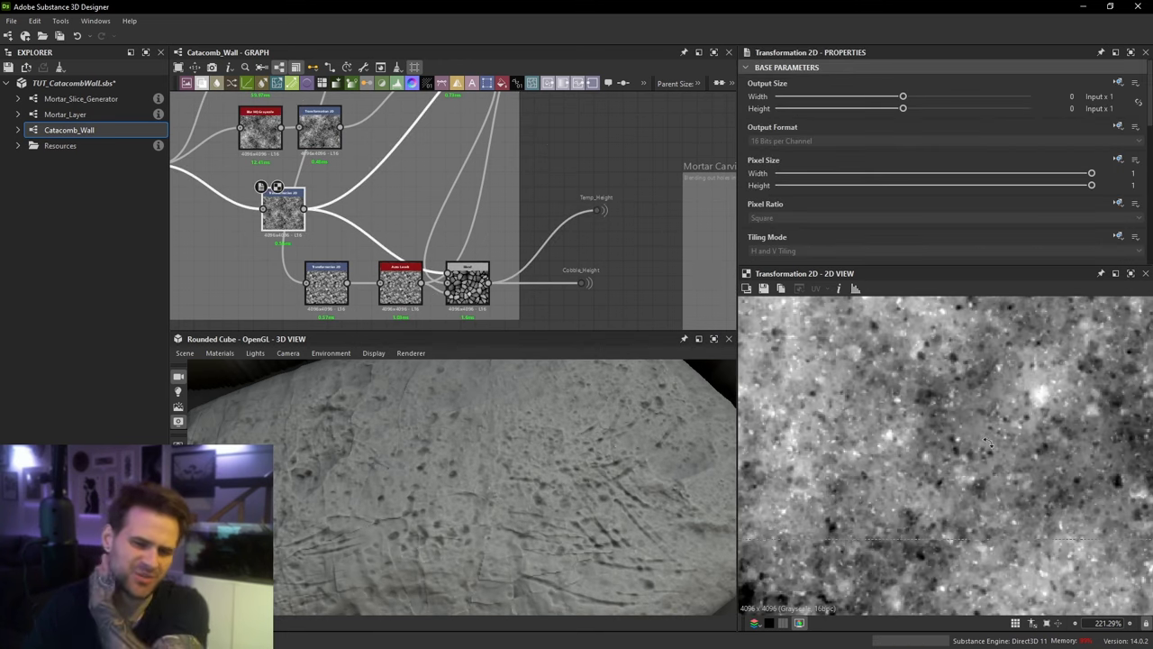
pyautogui.click(467, 283)
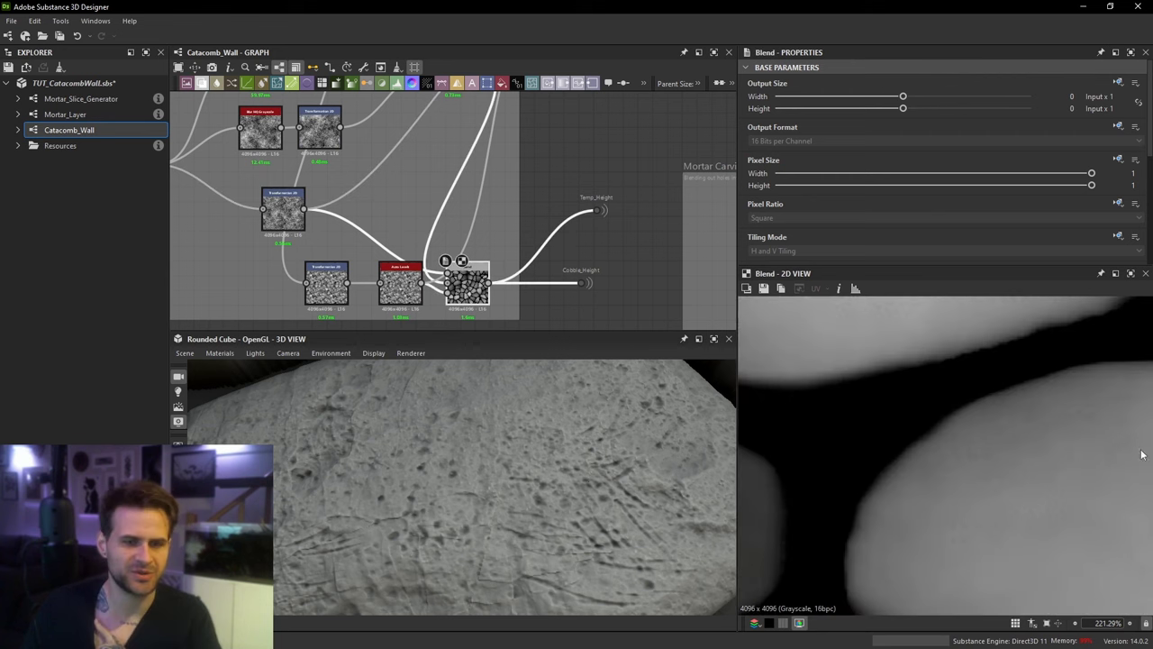
pyautogui.scroll(-3, 1011, 409)
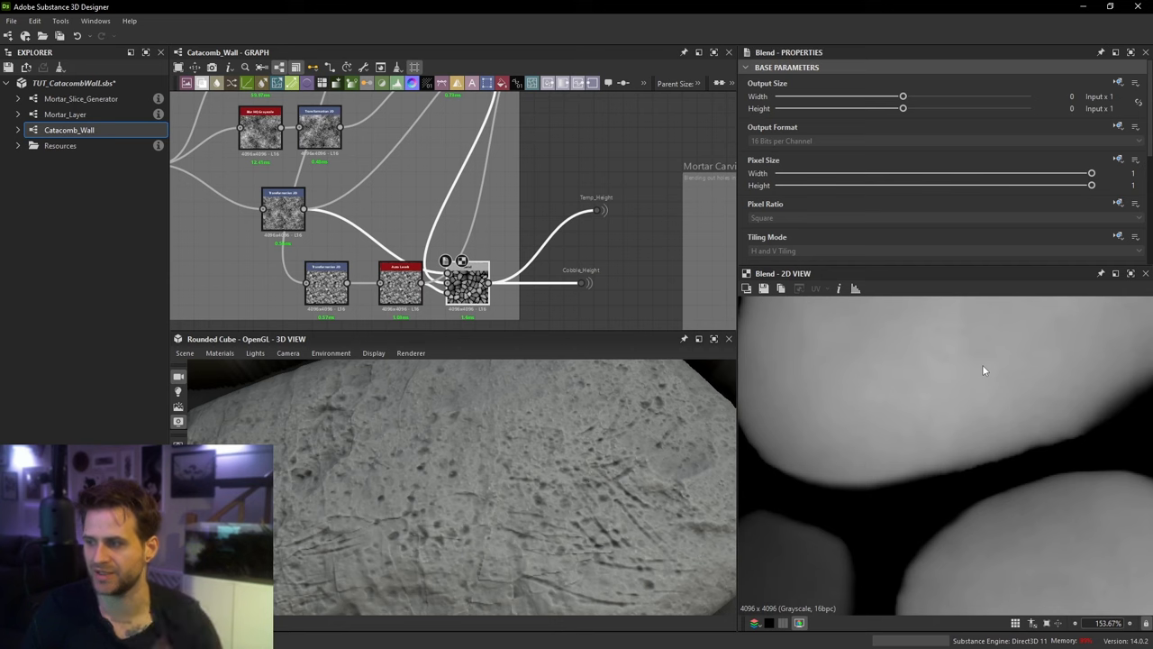
pyautogui.scroll(1, 656, 239)
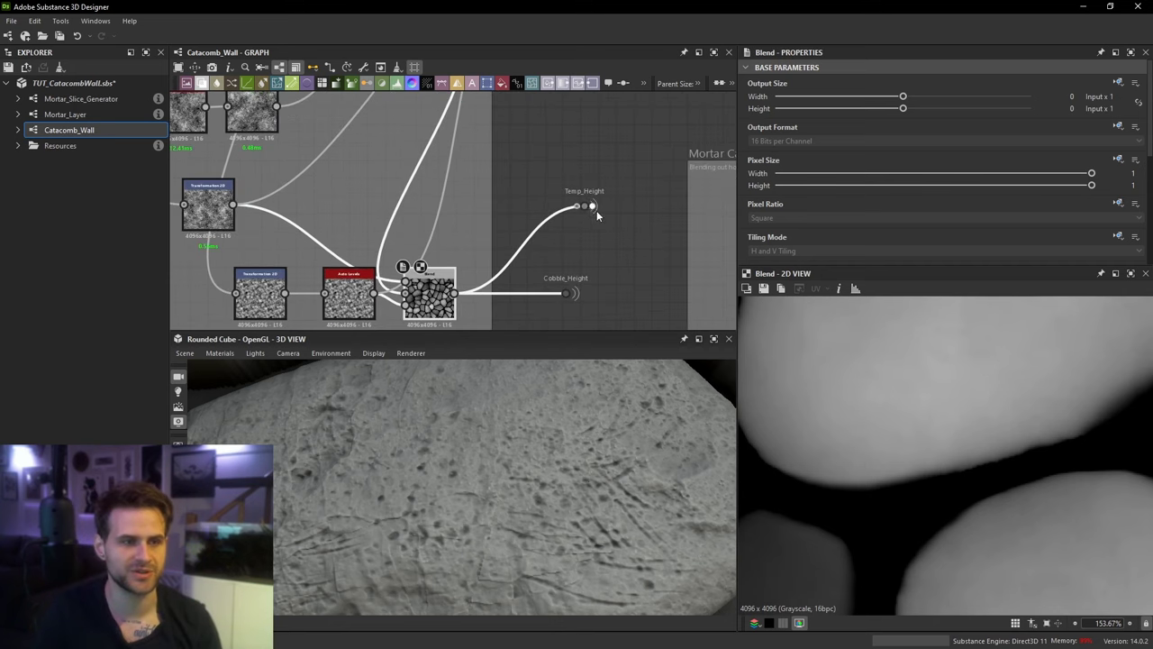
# Step: Carry the Temp_Height node across the graph to the Skull Generate frame
pyautogui.moveTo(595, 208); pyautogui.dragTo(575, 166)
pyautogui.scroll(-2, 586, 195)
pyautogui.moveTo(581, 207); pyautogui.dragTo(587, 95, button='middle')
pyautogui.moveTo(574, 166); pyautogui.dragTo(560, 146)
pyautogui.scroll(-1, 287, 230)
pyautogui.moveTo(286, 230); pyautogui.dragTo(561, 146, button='middle')
pyautogui.moveTo(560, 146); pyautogui.dragTo(439, 170)
pyautogui.click(430, 158)
pyautogui.scroll(2, 430, 158)
pyautogui.moveTo(399, 200); pyautogui.dragTo(684, 244, button='middle')
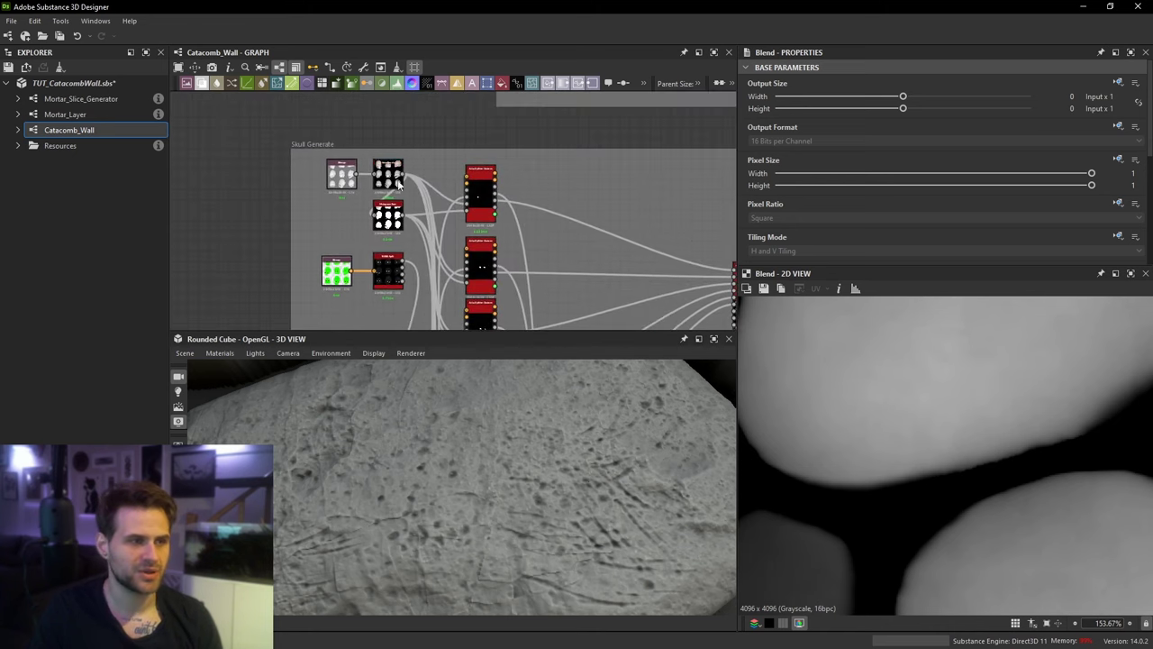
# Step: Preview the skullwall_low height map bitmap in the Skull Generate frame and fit all the skulls in the 2D view
pyautogui.scroll(1, 368, 180)
pyautogui.doubleClick(338, 175)
pyautogui.scroll(-7, 945, 417)
pyautogui.scroll(-1, 955, 428)
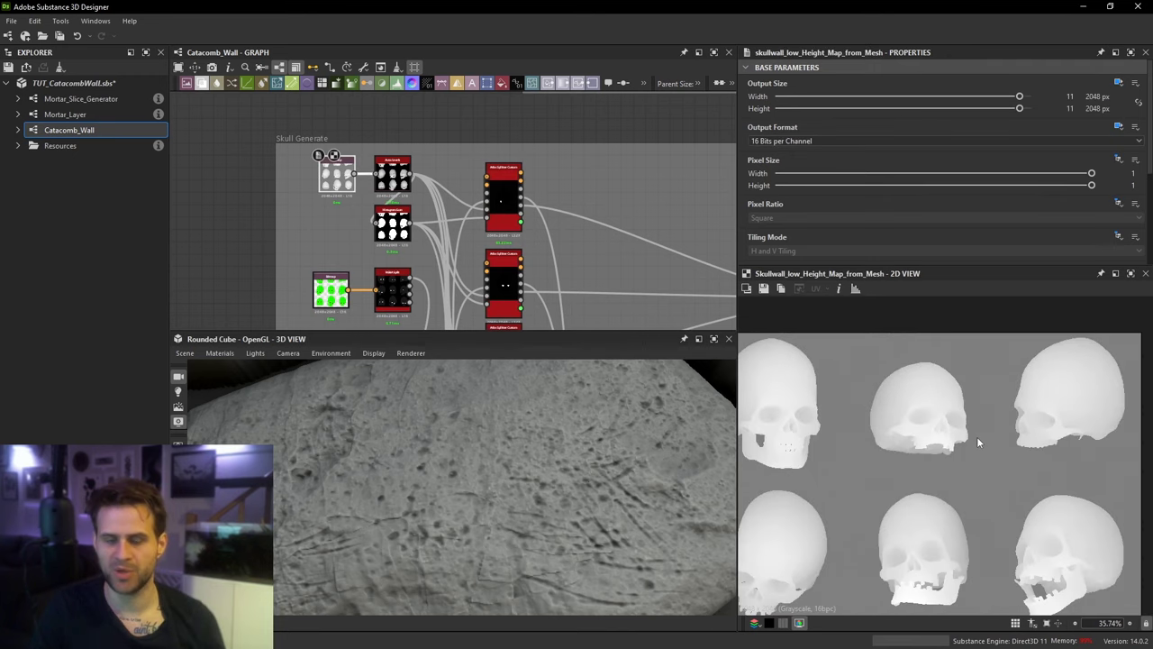
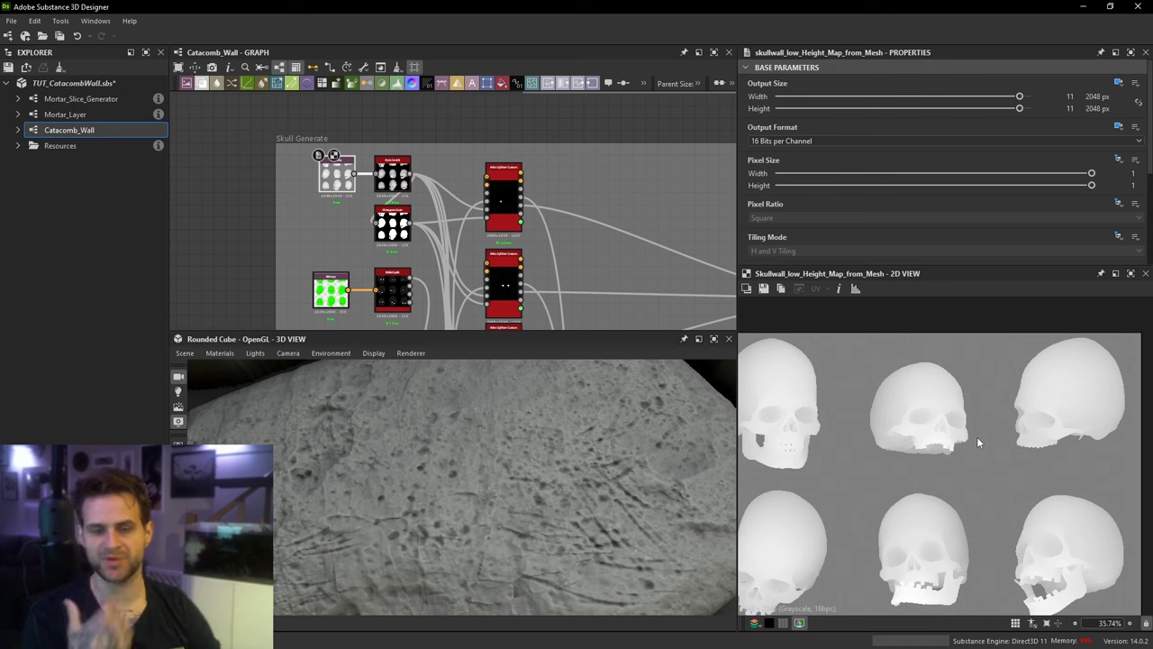
pyautogui.scroll(1, 944, 469)
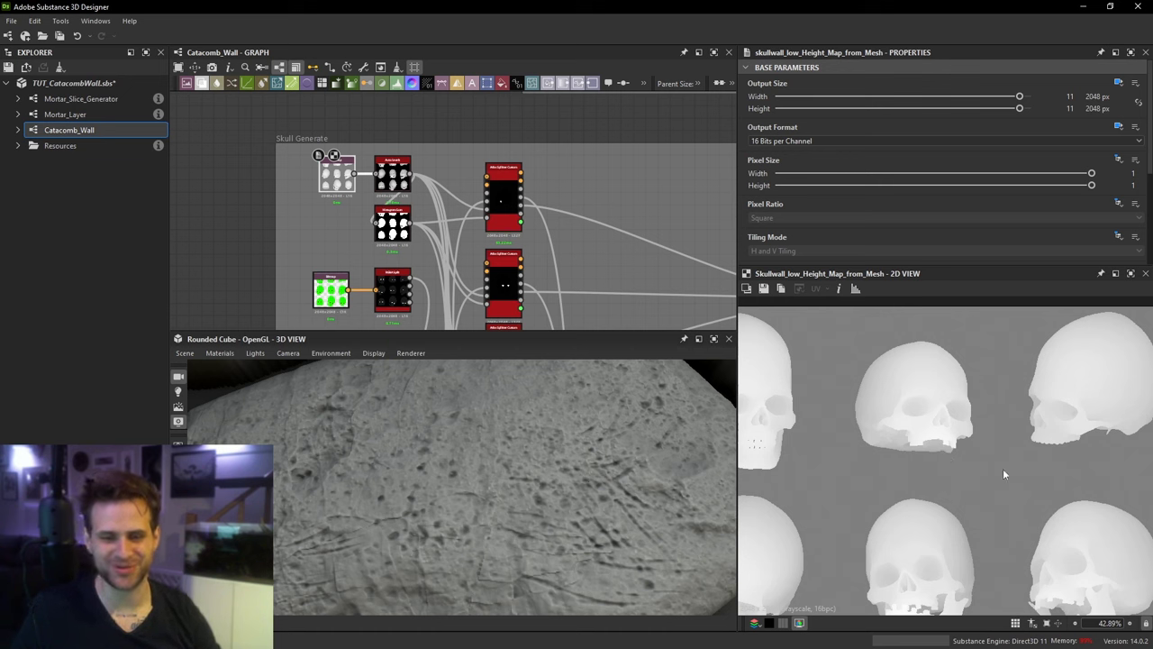
pyautogui.scroll(-4, 1005, 473)
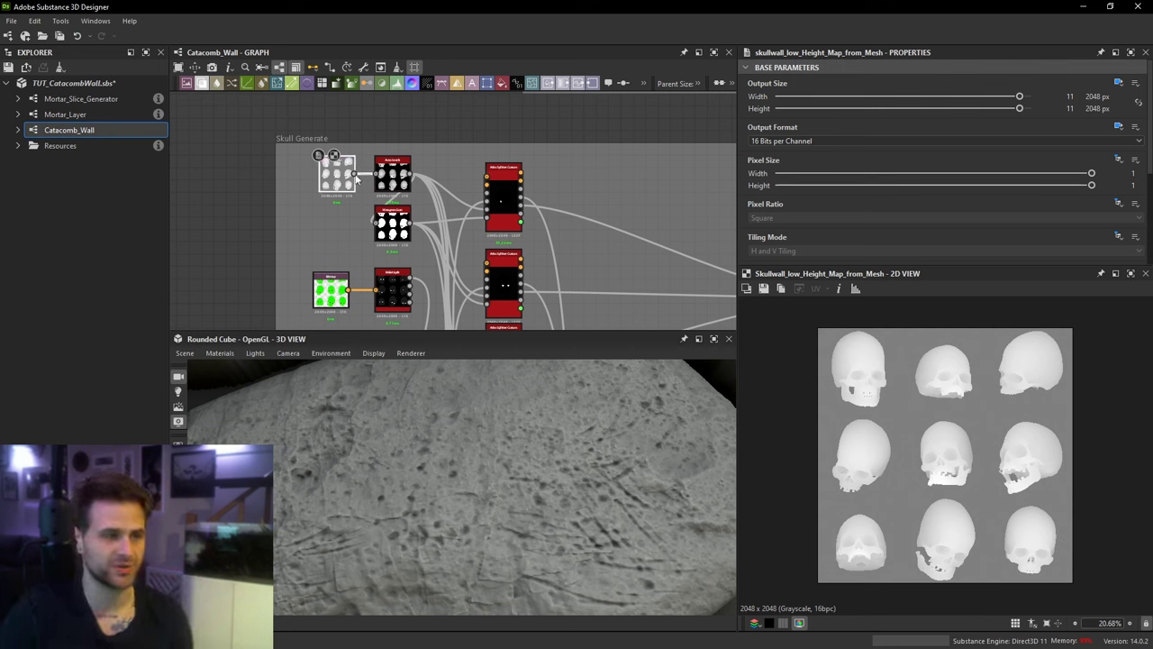
# Step: Preview the Auto Levels result of the skull height map and examine where it connects in the Skull Generate frame
pyautogui.click(393, 182)
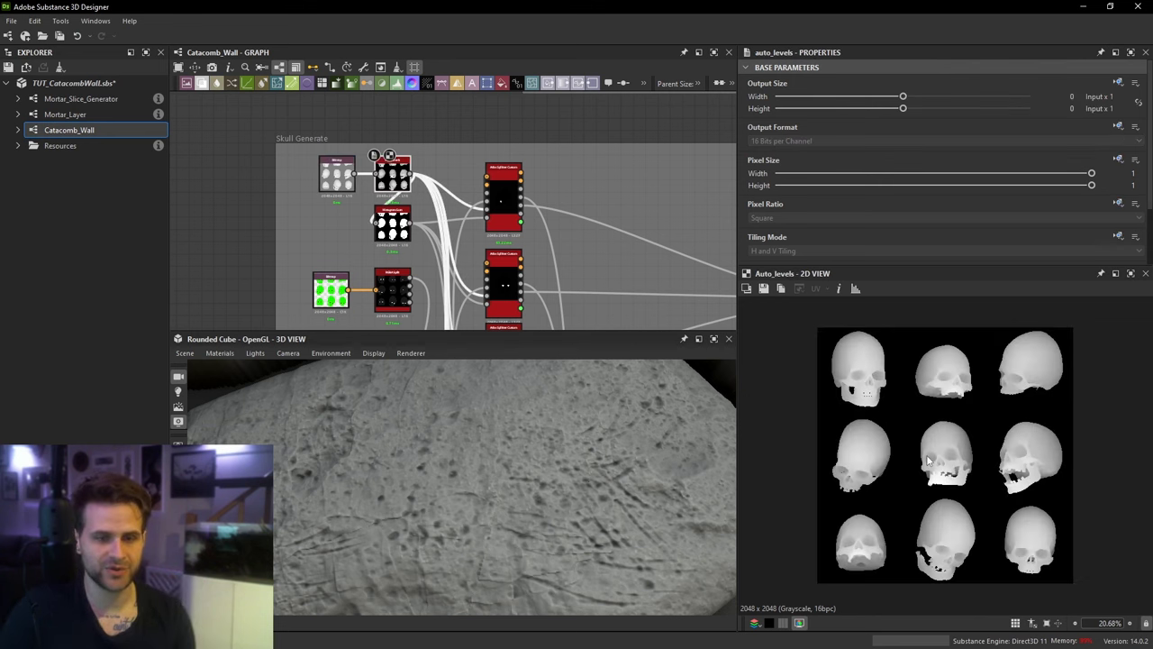
pyautogui.scroll(-2, 520, 198)
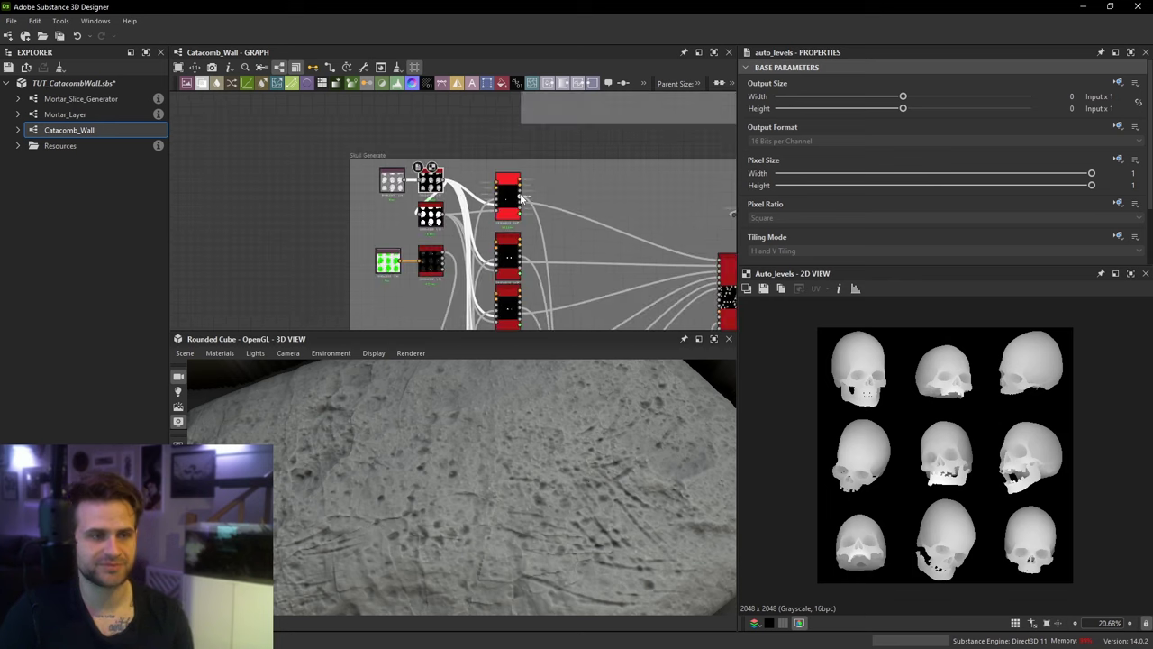
pyautogui.scroll(1, 515, 191)
pyautogui.moveTo(704, 195); pyautogui.dragTo(627, 204, button='middle')
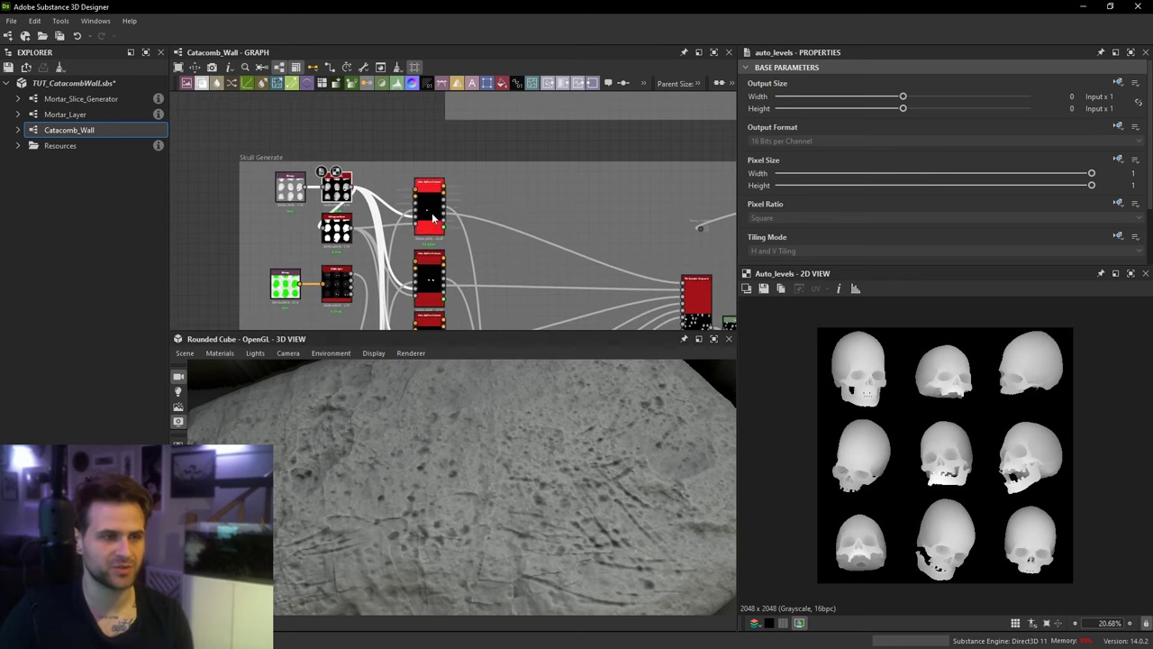
# Step: Preview the Metallic and Height outputs of the first Atlas Splitter Custom node in 2D
pyautogui.scroll(2, 431, 212)
pyautogui.scroll(-2, 424, 193)
pyautogui.scroll(1, 424, 193)
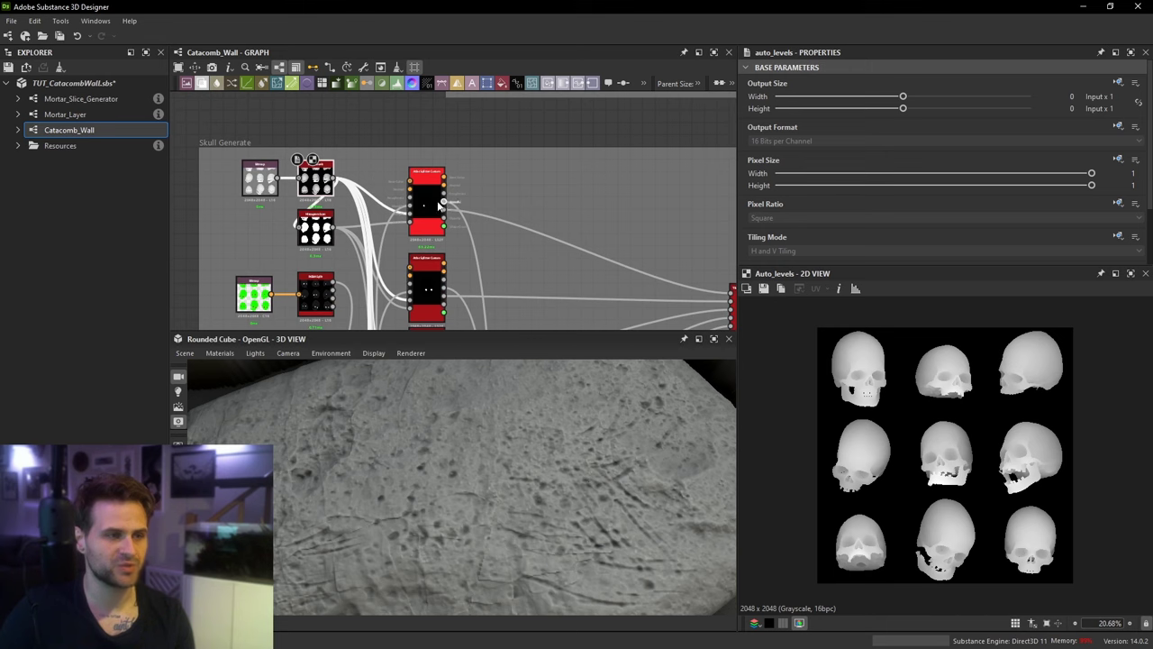
pyautogui.scroll(1, 426, 205)
pyautogui.scroll(-2, 969, 450)
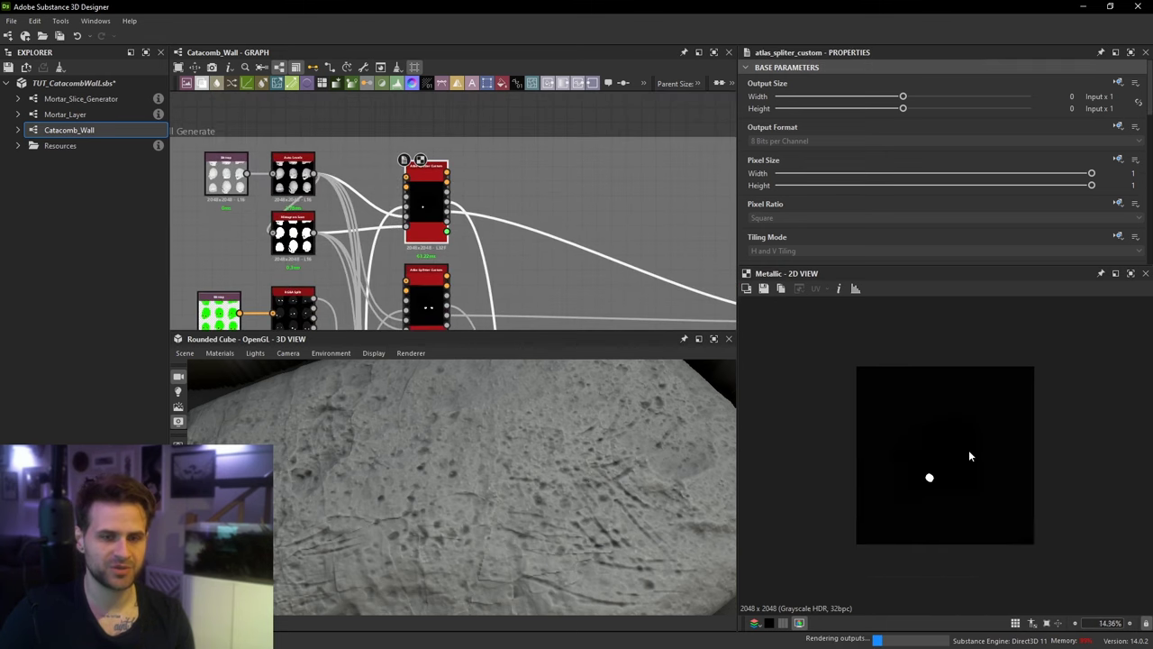
pyautogui.scroll(2, 960, 472)
pyautogui.click(448, 216)
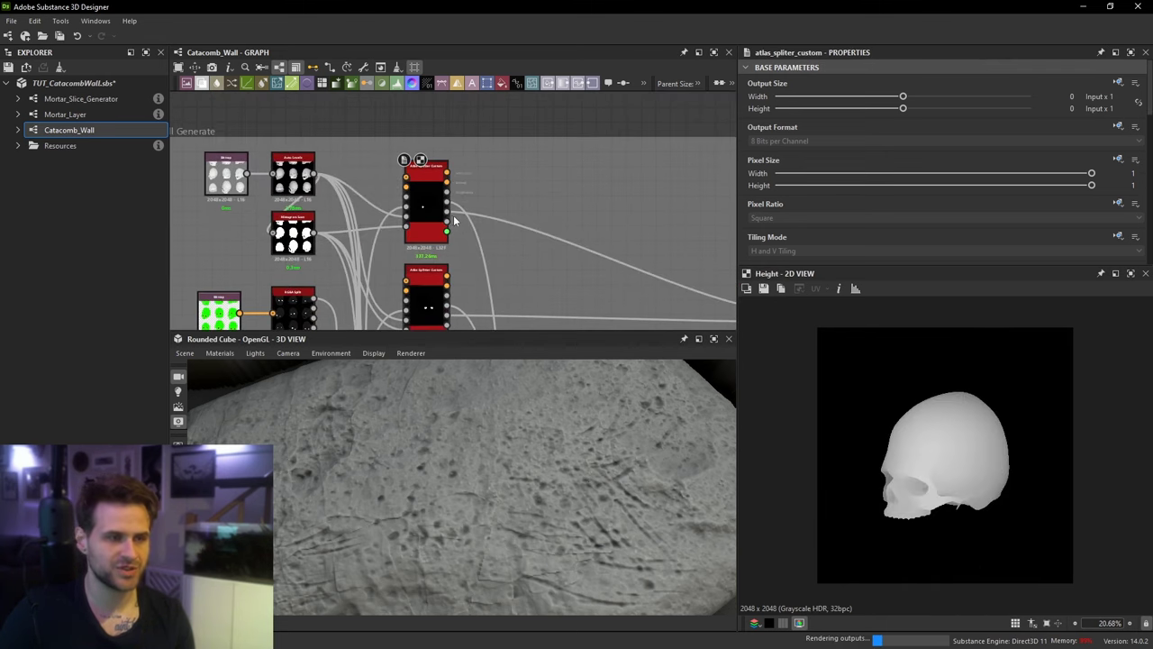
# Step: Add a standard Atlas Splitter node and place it beside the first Atlas Splitter Custom node
pyautogui.moveTo(666, 198); pyautogui.dragTo(606, 227, button='middle')
pyautogui.press('space')
pyautogui.write('atlas')
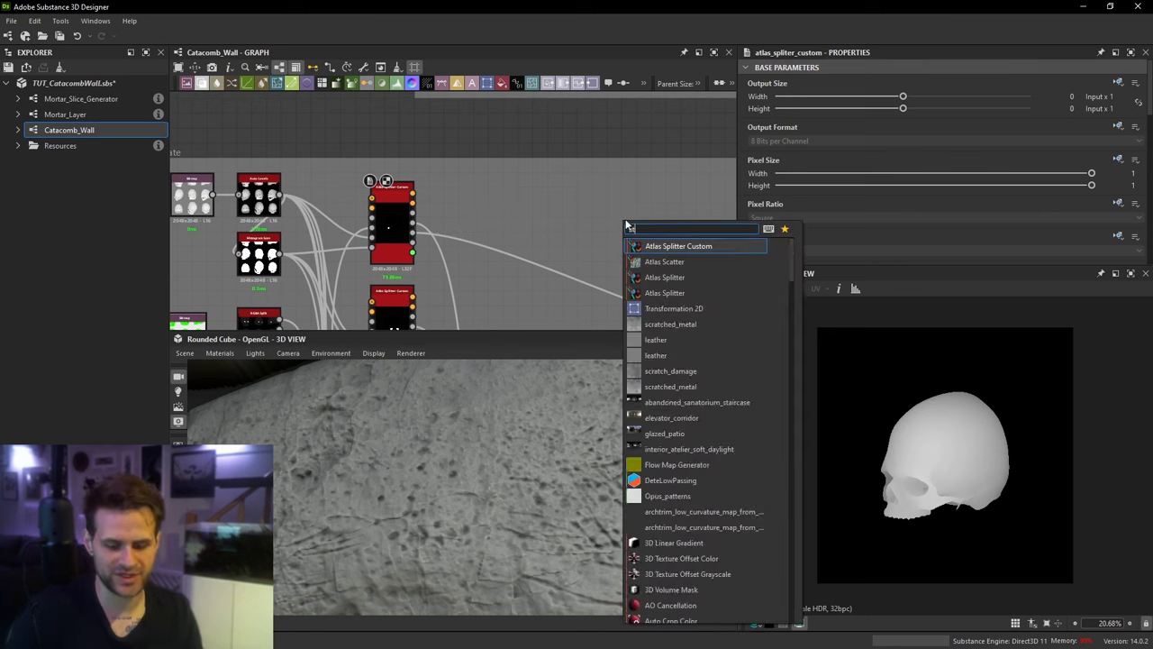
pyautogui.click(685, 277)
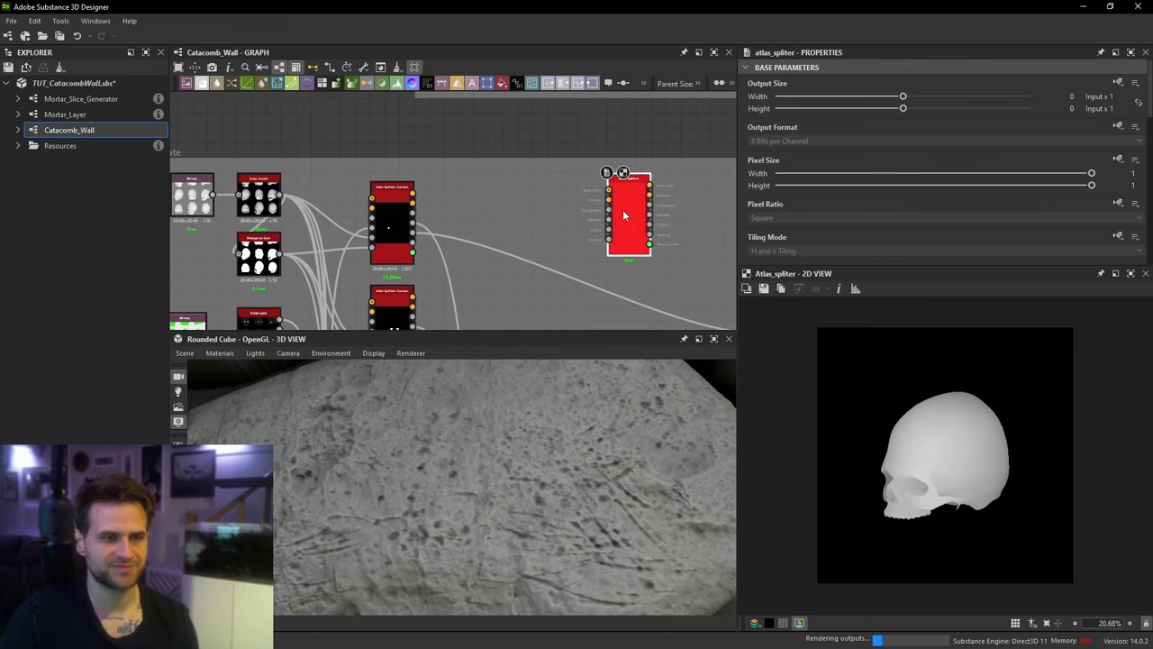
pyautogui.moveTo(623, 209); pyautogui.dragTo(562, 209)
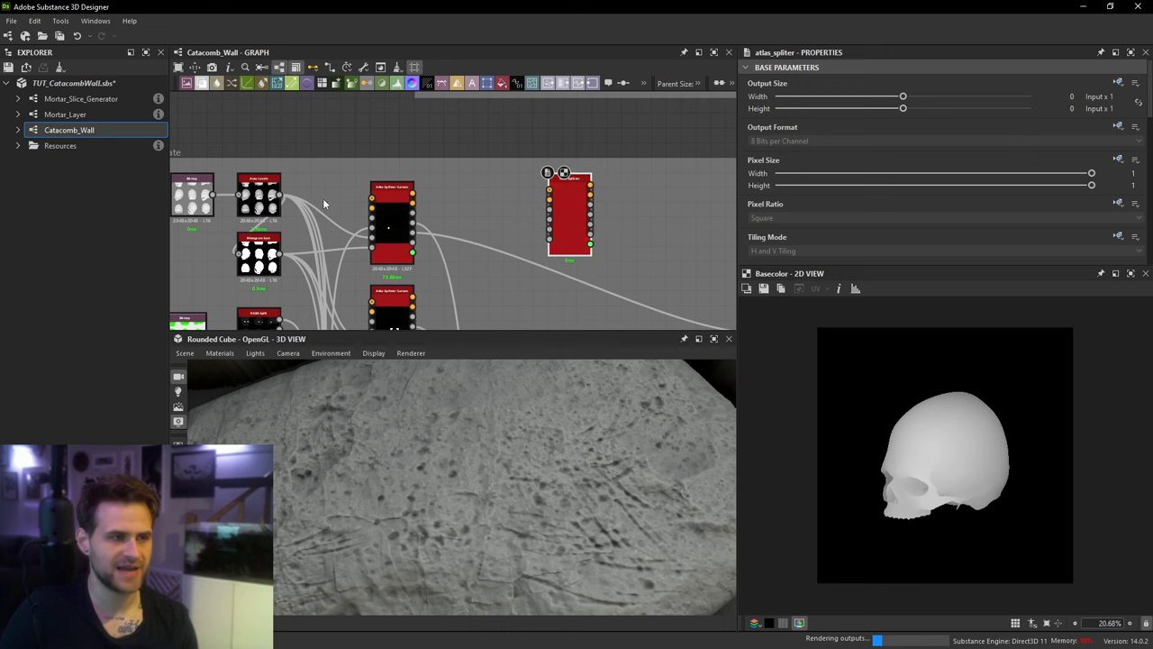
# Step: Preview the skullwall_low height map bitmap at the start of the Skull Generate frame in 2D
pyautogui.moveTo(215, 185); pyautogui.dragTo(387, 213, button='middle')
pyautogui.doubleClick(370, 231)
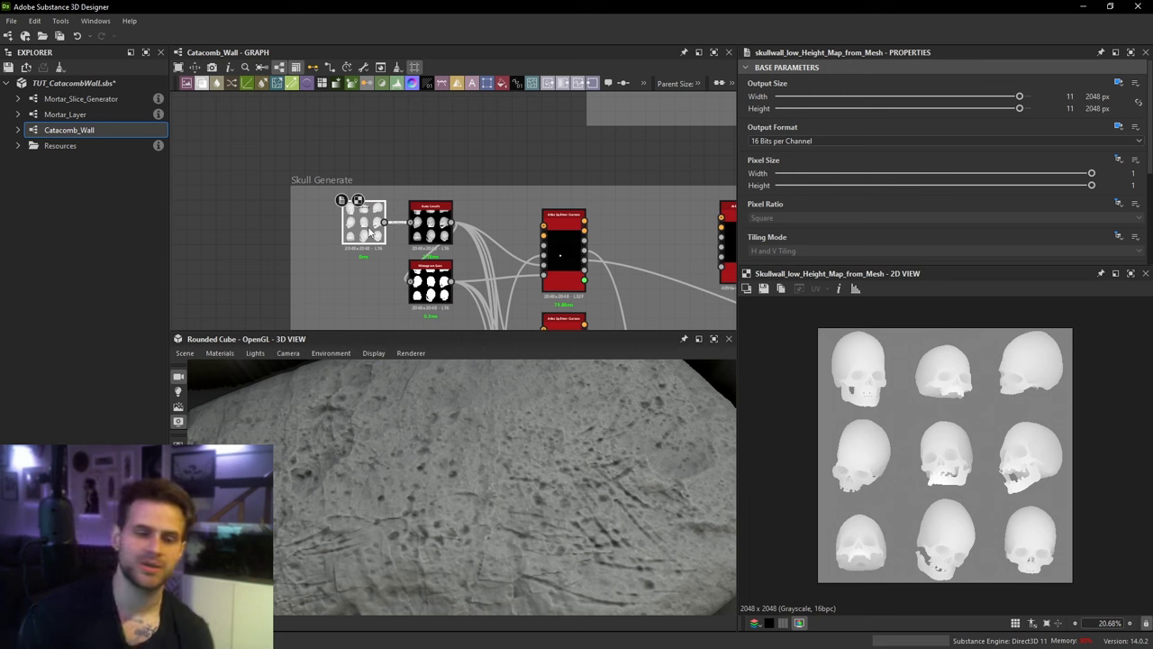
pyautogui.moveTo(508, 265); pyautogui.dragTo(467, 273, button='middle')
pyautogui.moveTo(625, 235); pyautogui.dragTo(590, 233, button='middle')
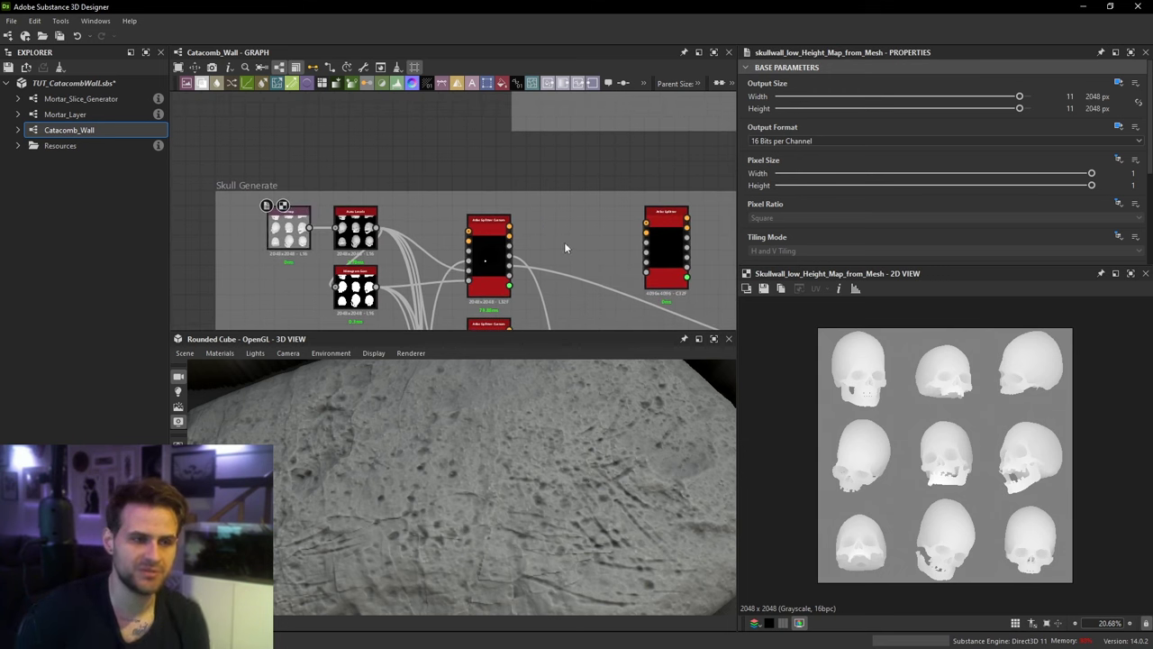
pyautogui.press('space')
pyautogui.write('hist')
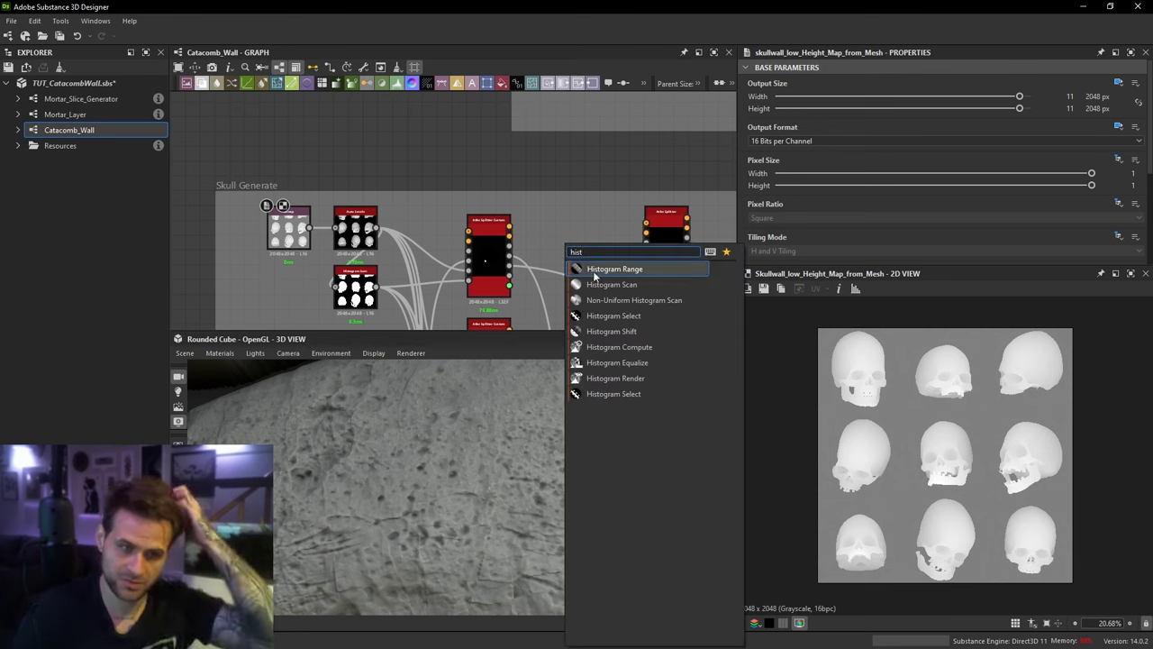
pyautogui.press('Escape')
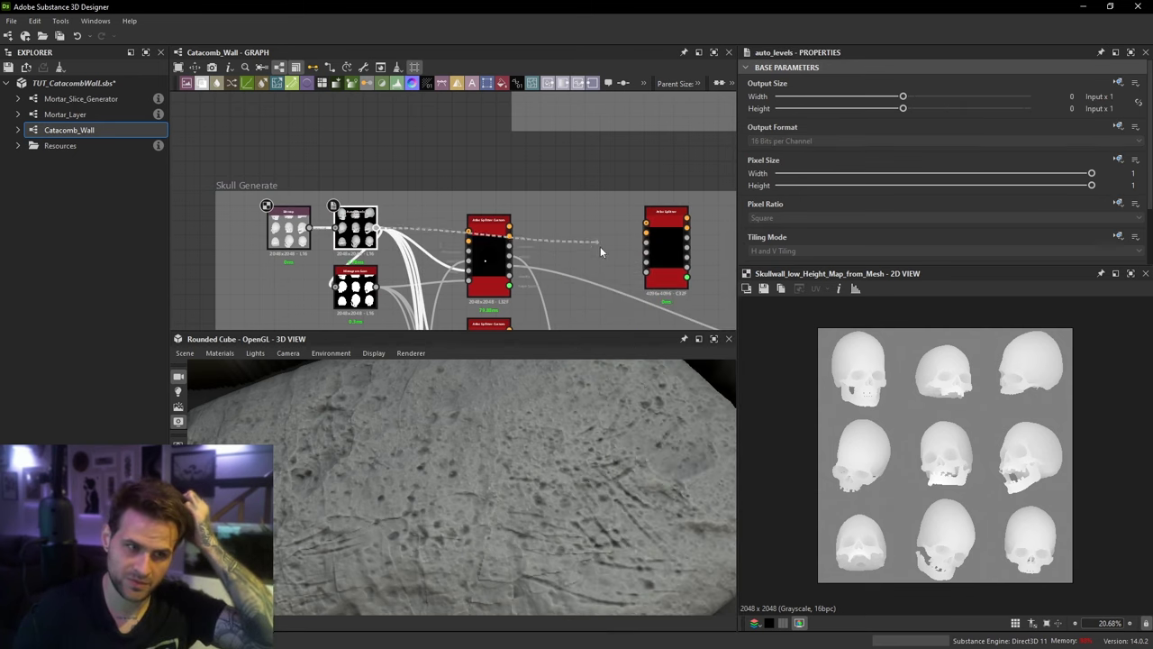
# Step: Connect the skull Auto Levels output to the Height input of the standard Atlas Splitter and preview its Base Color and Height outputs
pyautogui.moveTo(600, 246); pyautogui.dragTo(653, 261)
pyautogui.scroll(2, 663, 260)
pyautogui.moveTo(661, 259); pyautogui.dragTo(621, 248)
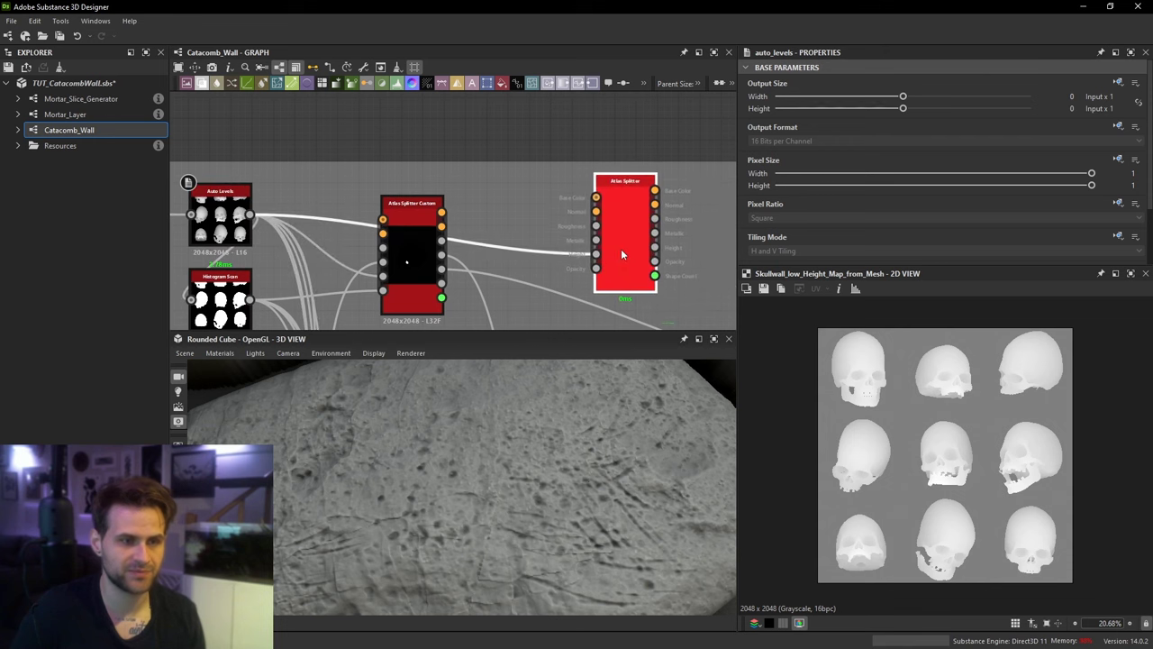
pyautogui.doubleClick(624, 249)
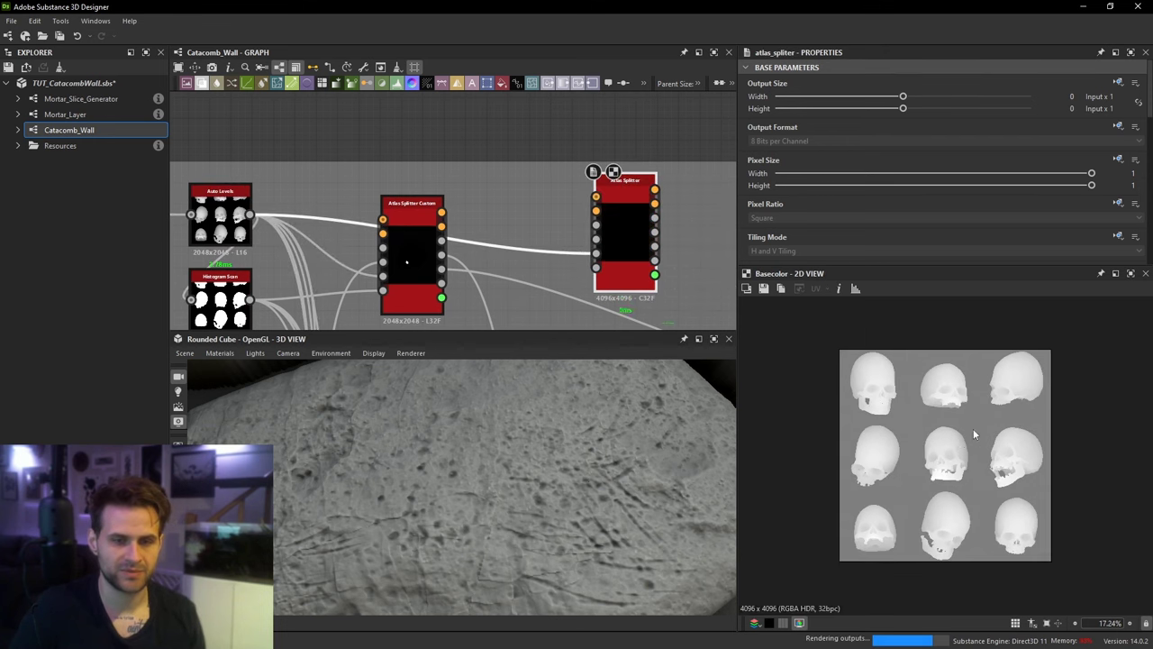
pyautogui.scroll(-3, 957, 423)
pyautogui.scroll(1, 664, 270)
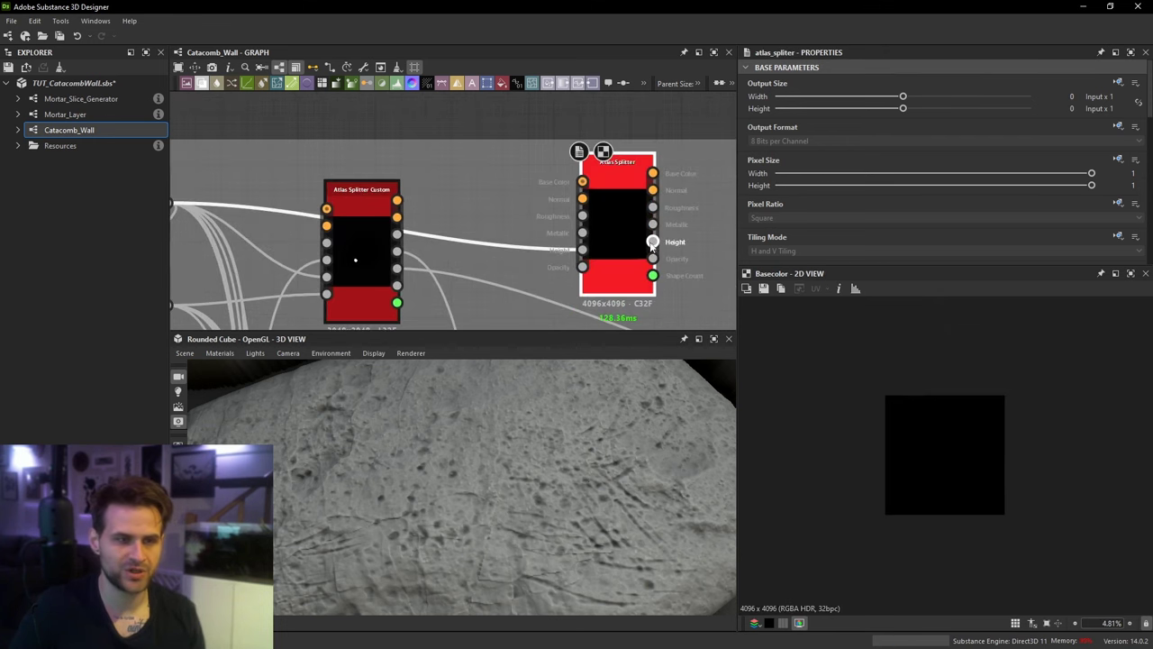
pyautogui.doubleClick(652, 242)
pyautogui.scroll(-3, 588, 249)
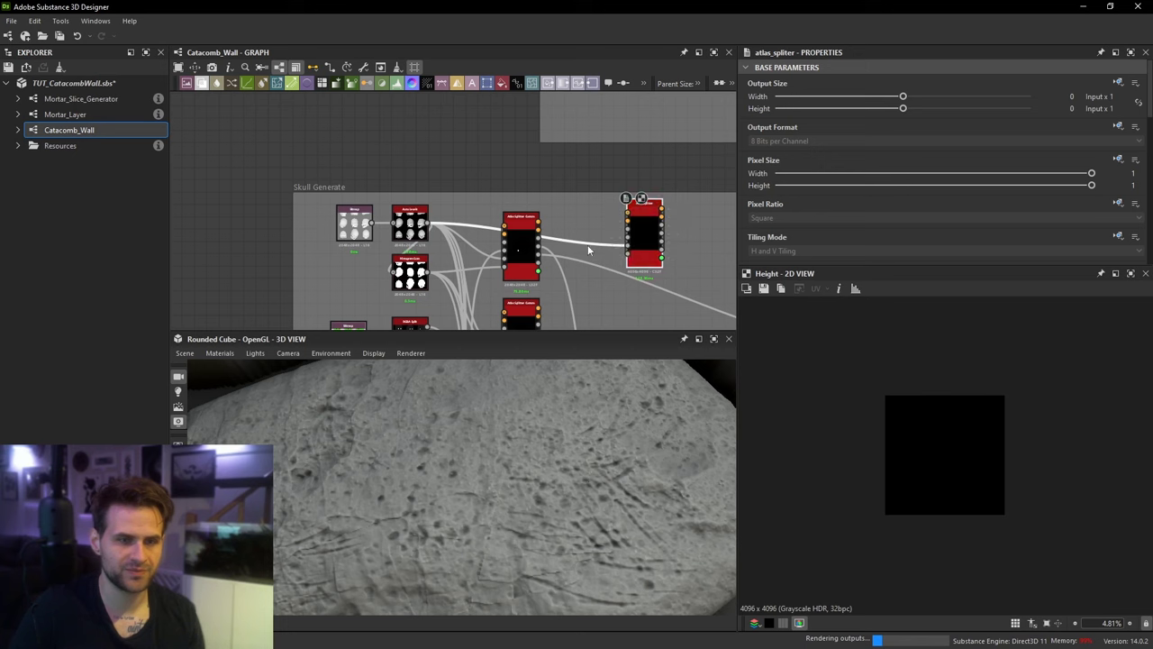
# Step: Preview the skull Histogram Scan mask and connect it to the Opacity input of the standard Atlas Splitter
pyautogui.doubleClick(410, 270)
pyautogui.scroll(4, 865, 405)
pyautogui.scroll(1, 483, 275)
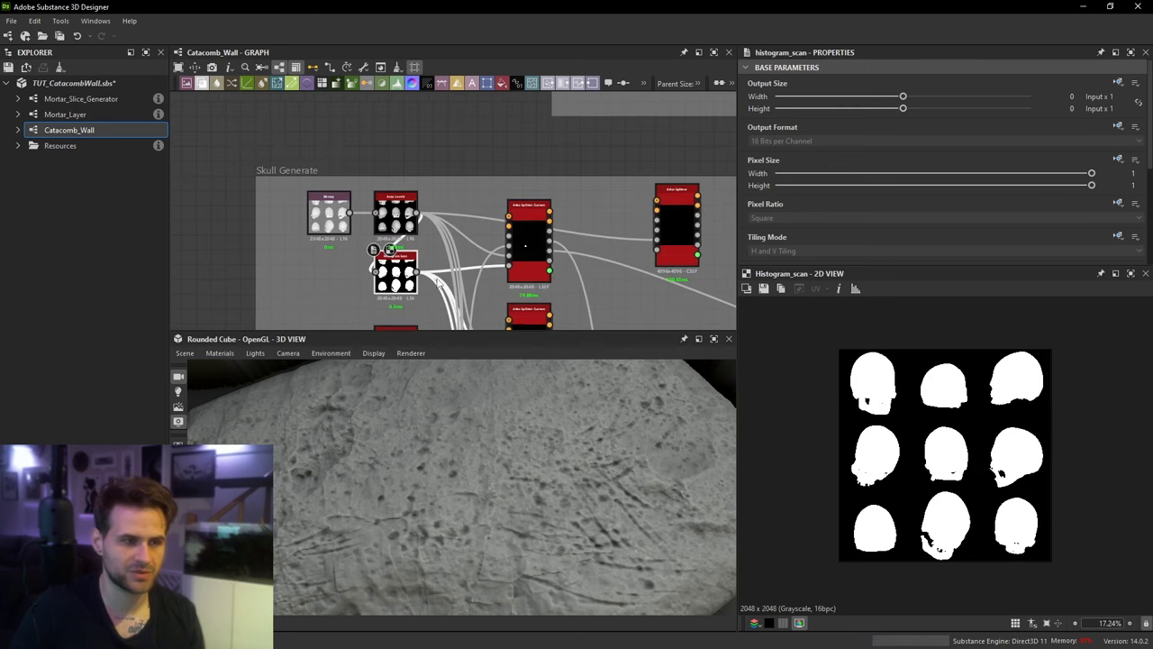
pyautogui.moveTo(460, 256); pyautogui.dragTo(408, 284, button='middle')
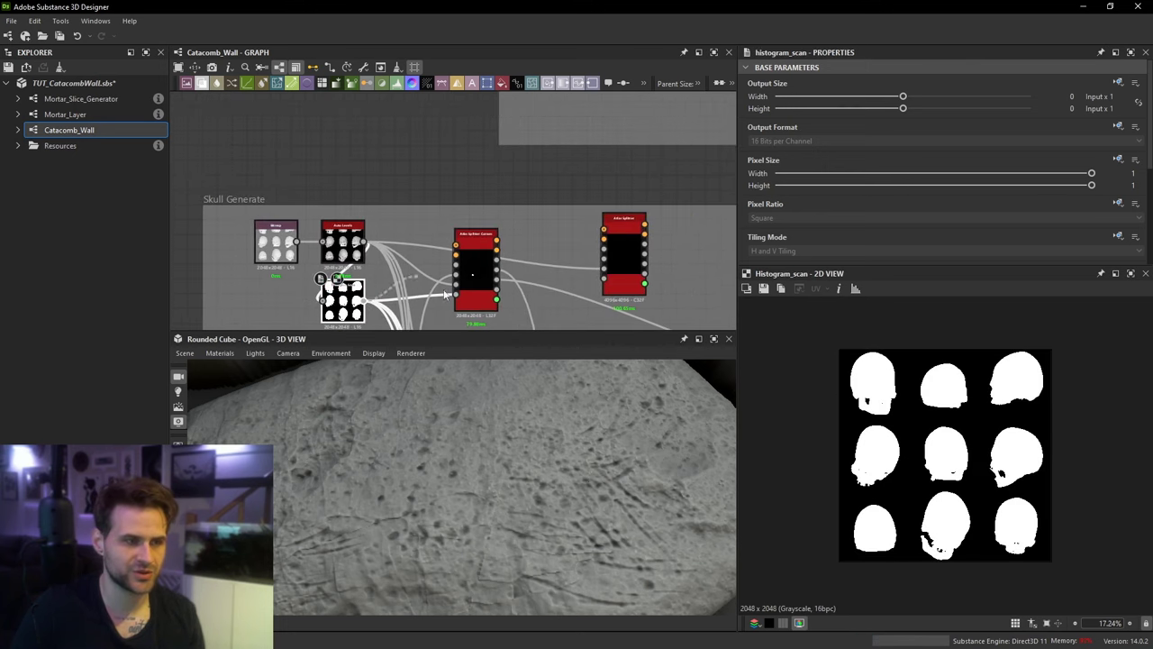
pyautogui.scroll(2, 614, 270)
pyautogui.moveTo(366, 300); pyautogui.dragTo(619, 277)
pyautogui.doubleClick(619, 277)
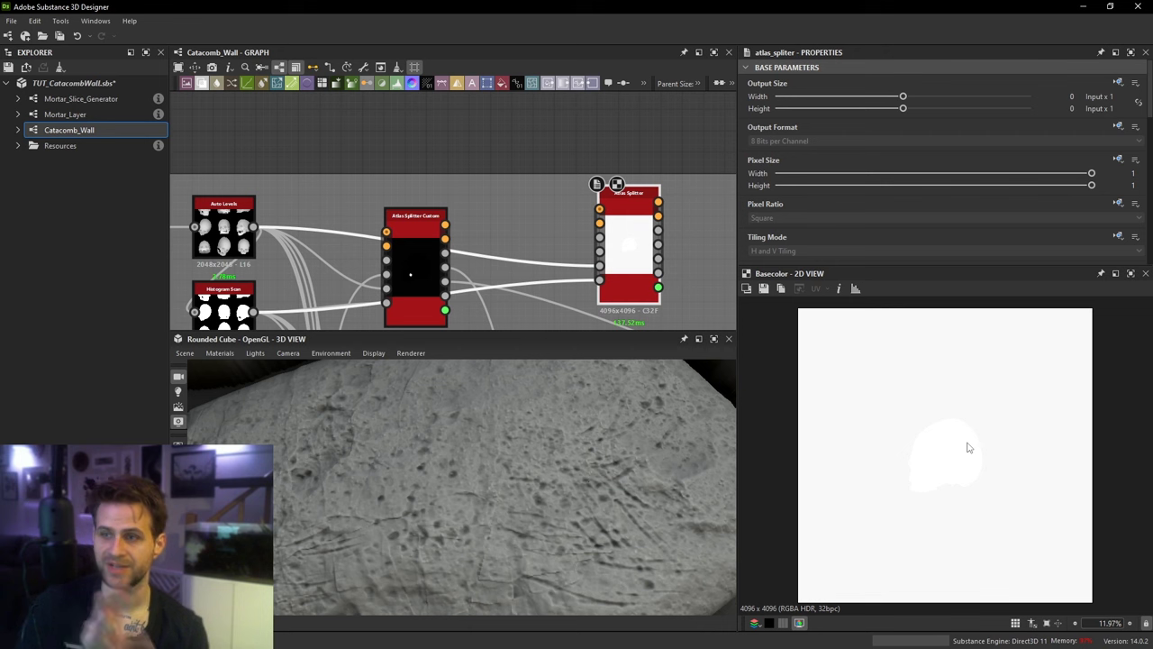
# Step: Preview the Atlas Splitter's Height output, enable Auto Crop and set Shape Selection to 7
pyautogui.scroll(-6, 842, 206)
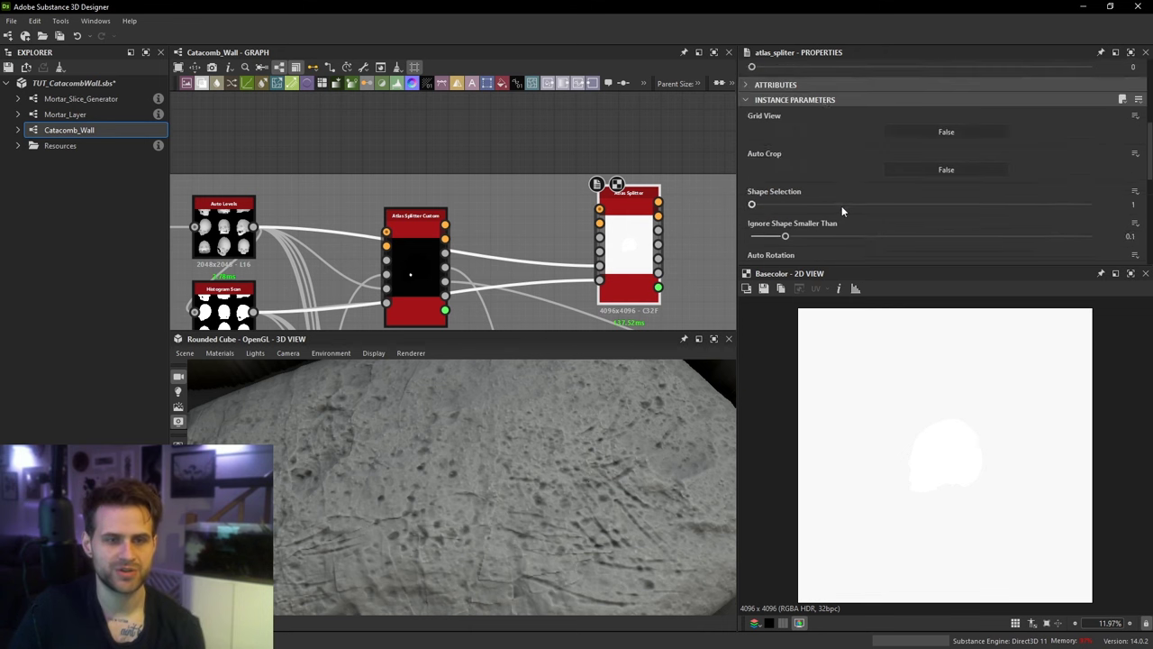
pyautogui.doubleClick(659, 260)
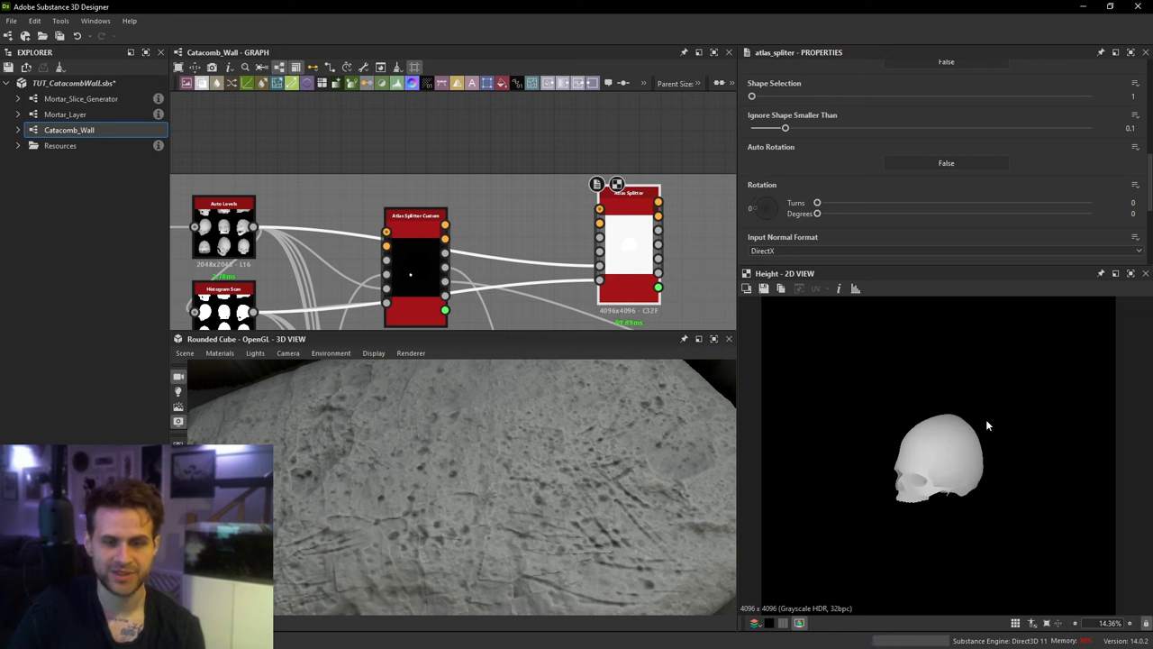
pyautogui.scroll(4, 869, 177)
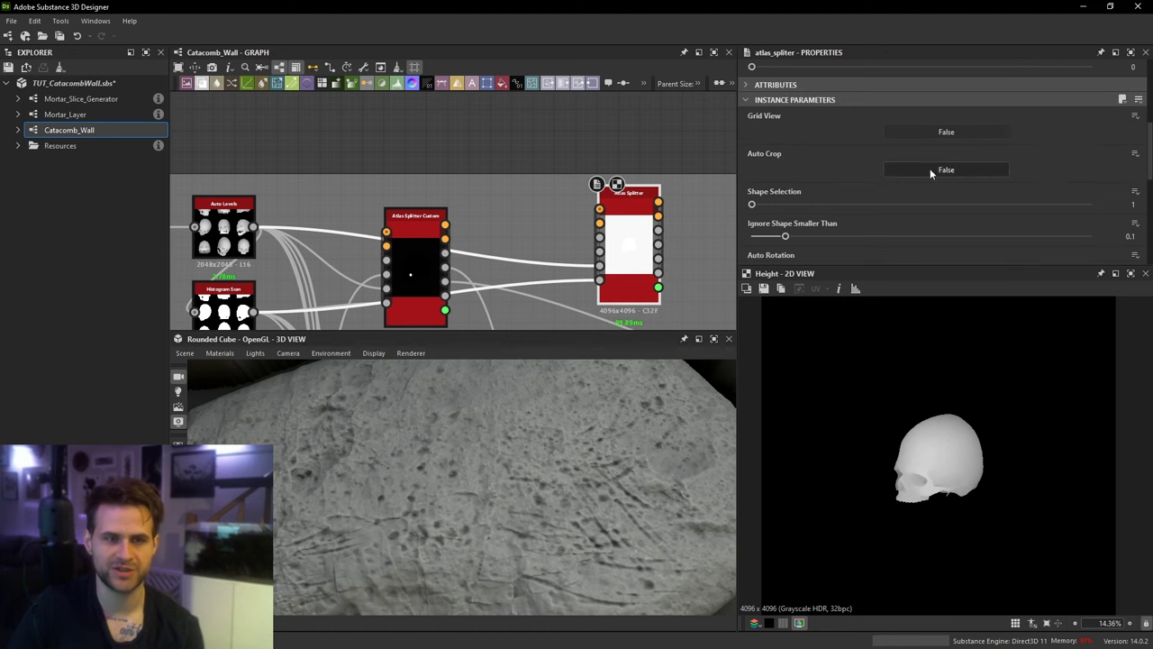
pyautogui.click(932, 169)
pyautogui.scroll(1, 970, 448)
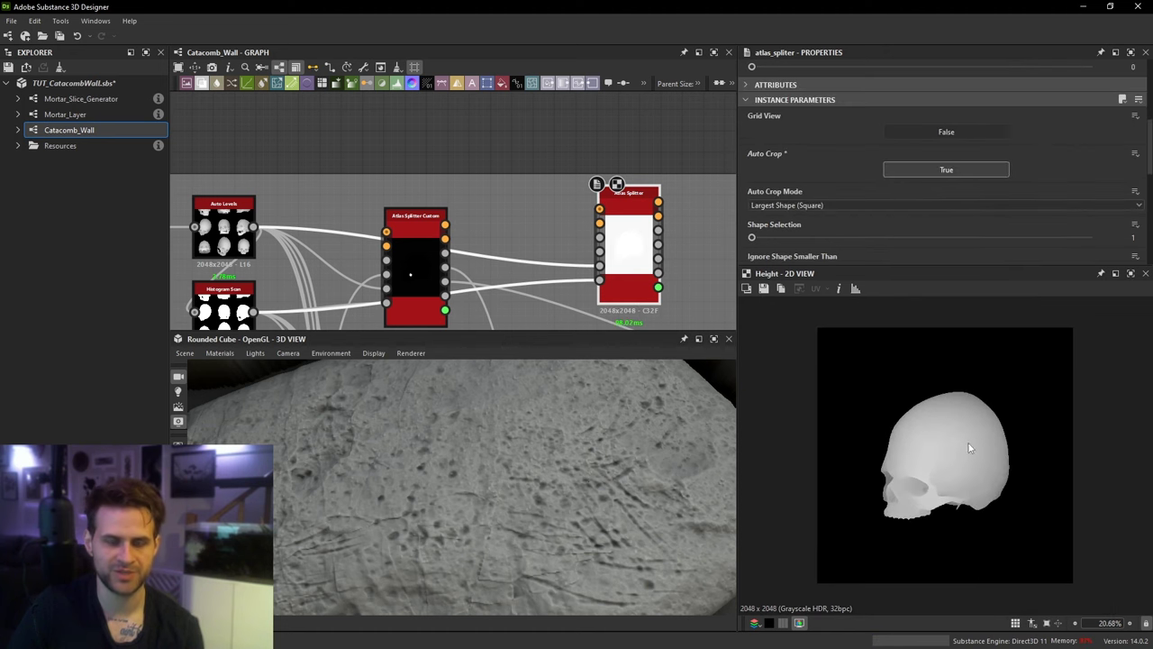
pyautogui.moveTo(787, 233); pyautogui.dragTo(984, 236)
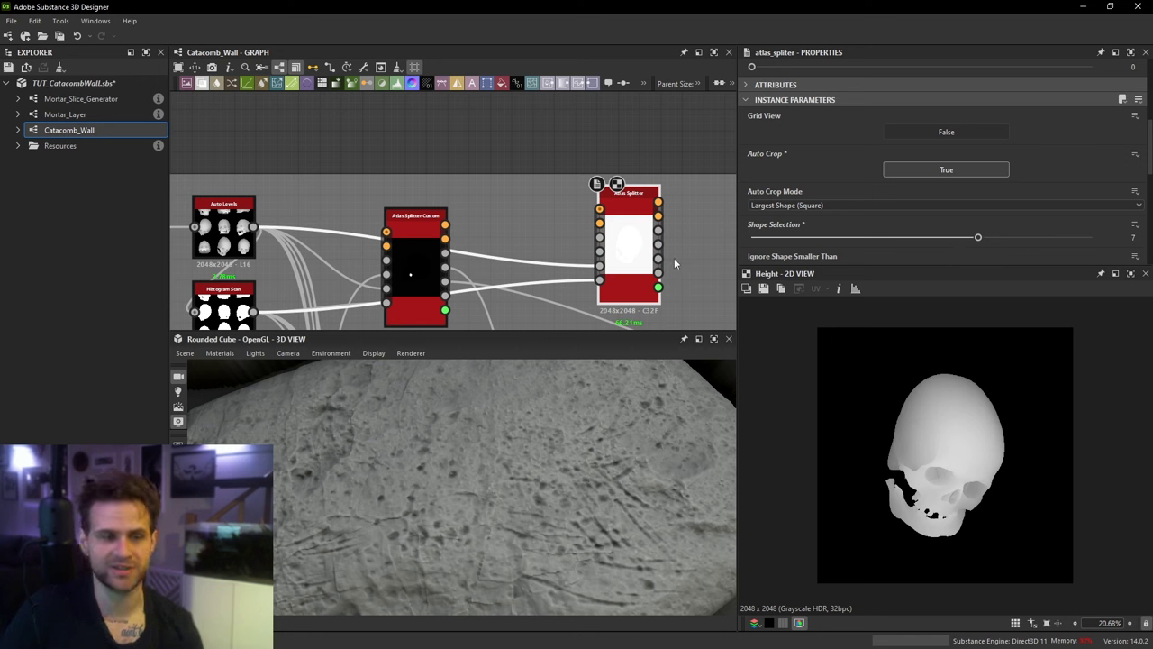
# Step: Delete the standard Atlas Splitter node from the Skull Generate frame
pyautogui.moveTo(633, 266); pyautogui.dragTo(633, 277)
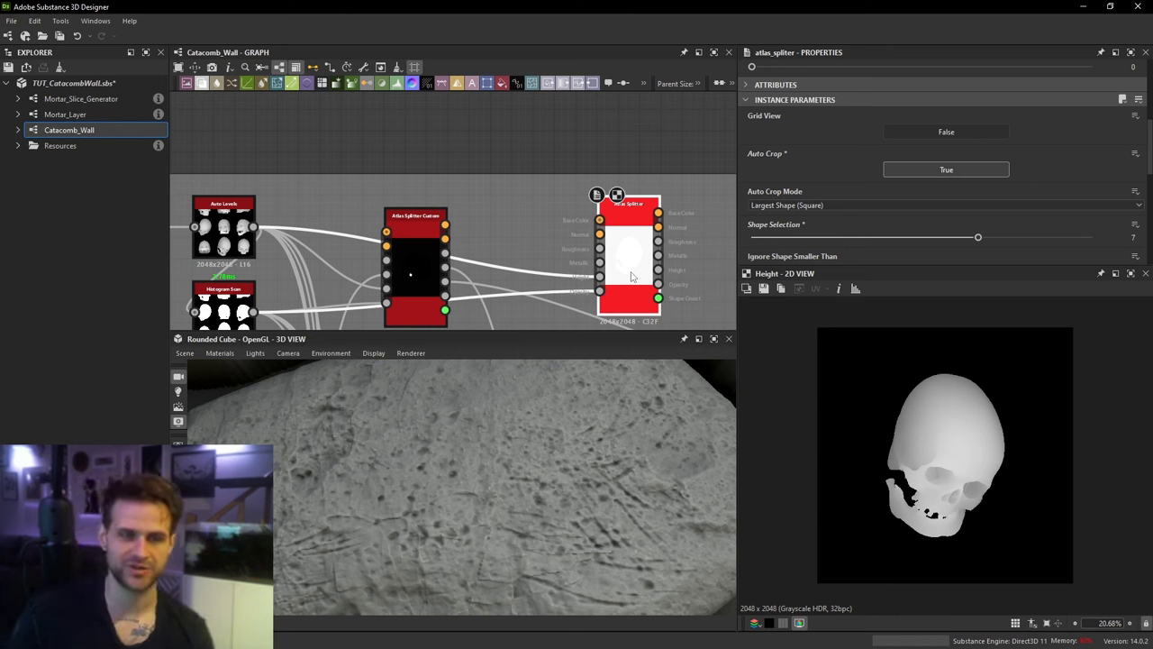
pyautogui.press('Delete')
# Step: Preview the Height output of the first Atlas Splitter Custom node and examine its Auto Crop and Shape Selection parameters
pyautogui.scroll(-1, 591, 281)
pyautogui.moveTo(590, 279); pyautogui.dragTo(586, 210, button='middle')
pyautogui.click(445, 212)
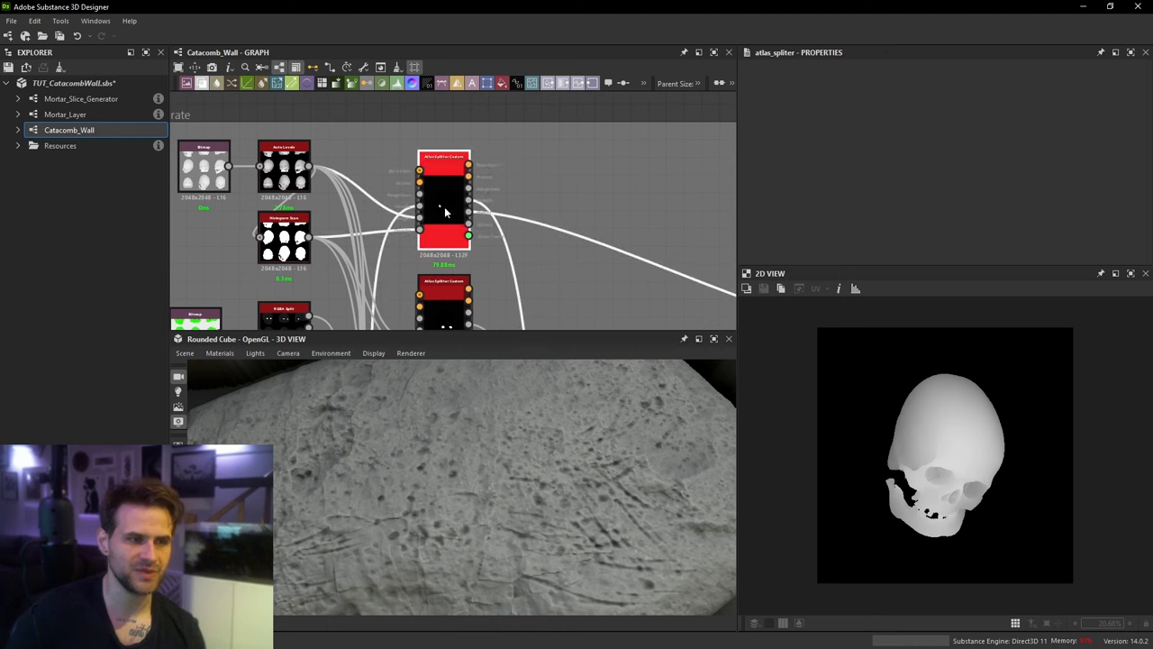
pyautogui.doubleClick(445, 210)
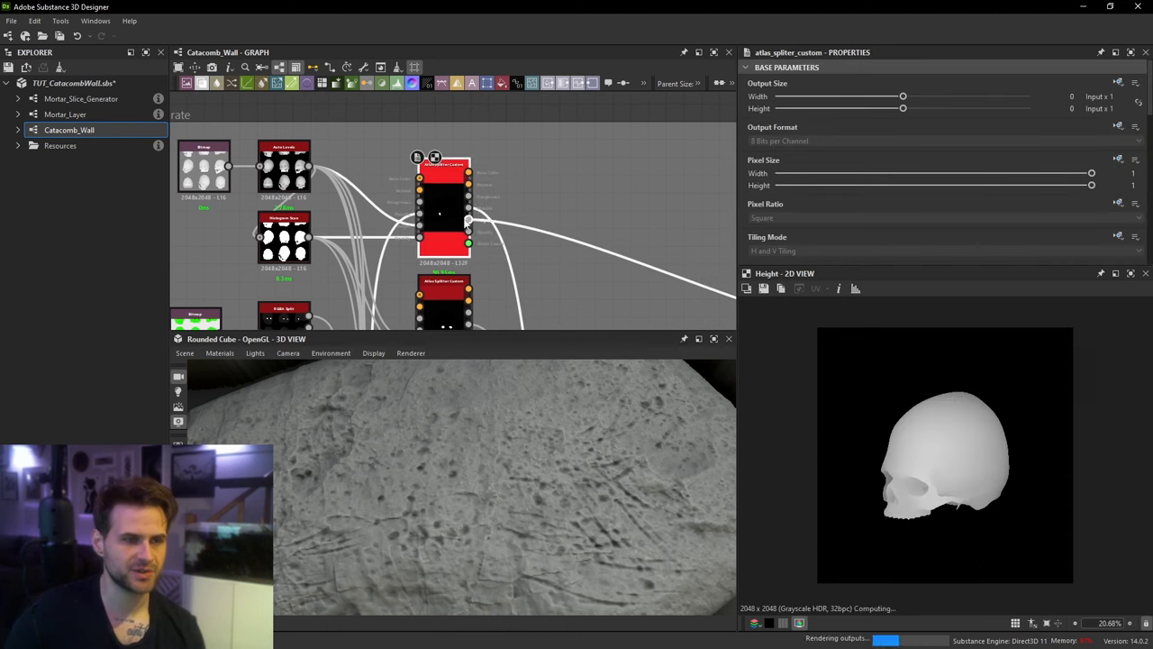
pyautogui.scroll(-5, 977, 191)
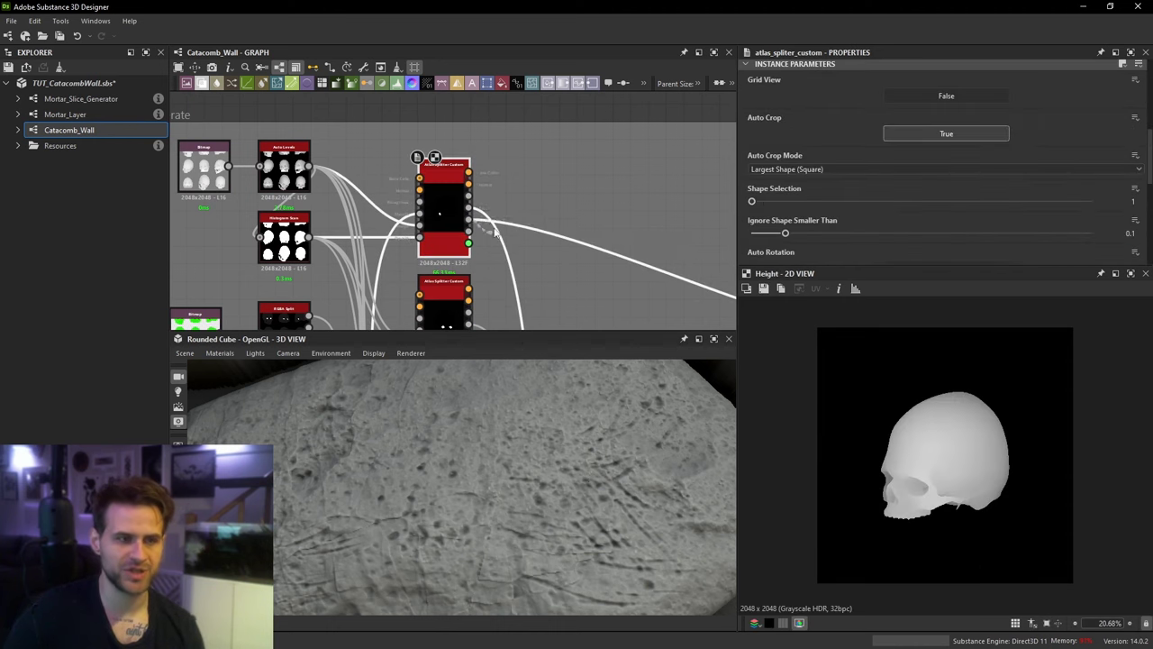
# Step: Preview the Height output of the second Atlas Splitter Custom node in 2D
pyautogui.moveTo(501, 282); pyautogui.dragTo(550, 207, button='middle')
pyautogui.click(605, 214)
pyautogui.scroll(2, 512, 247)
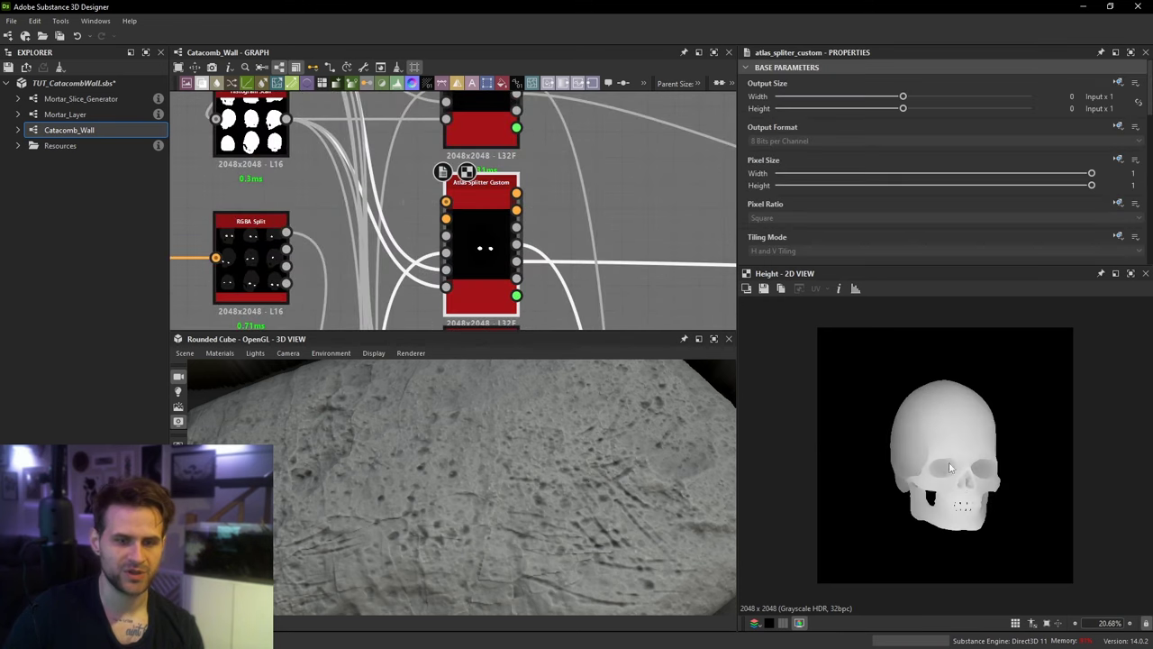
pyautogui.scroll(-1, 961, 479)
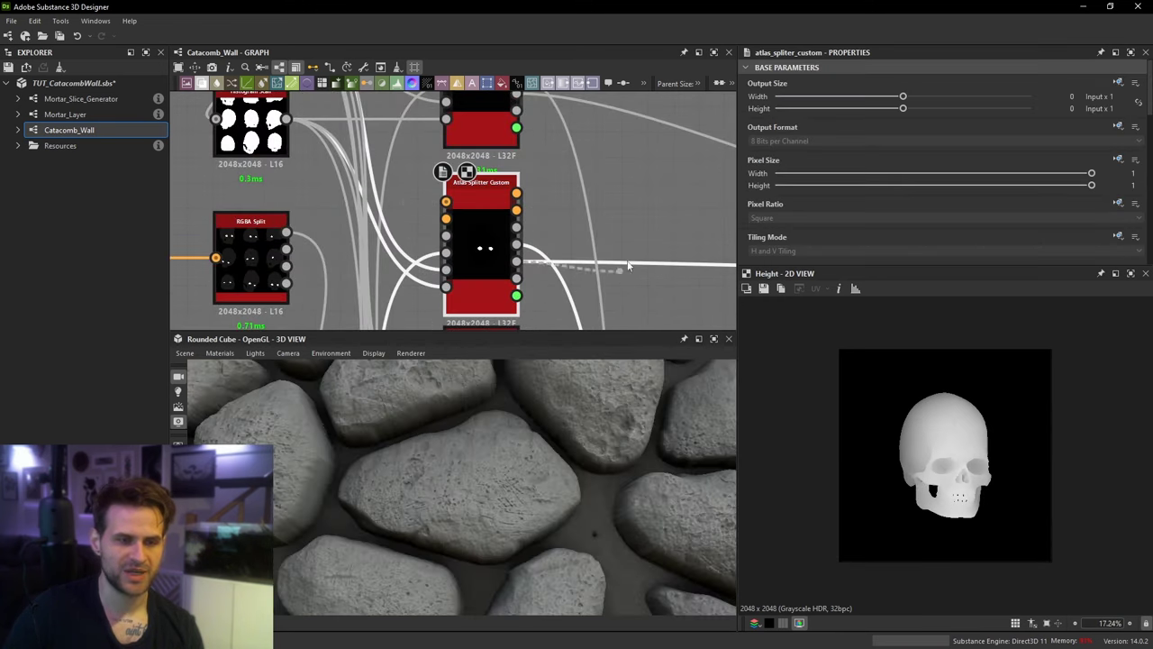
# Step: Follow the Atlas Splitter Custom outputs to the Tile Sampler Grayscale and examine its pattern inputs
pyautogui.scroll(-5, 618, 237)
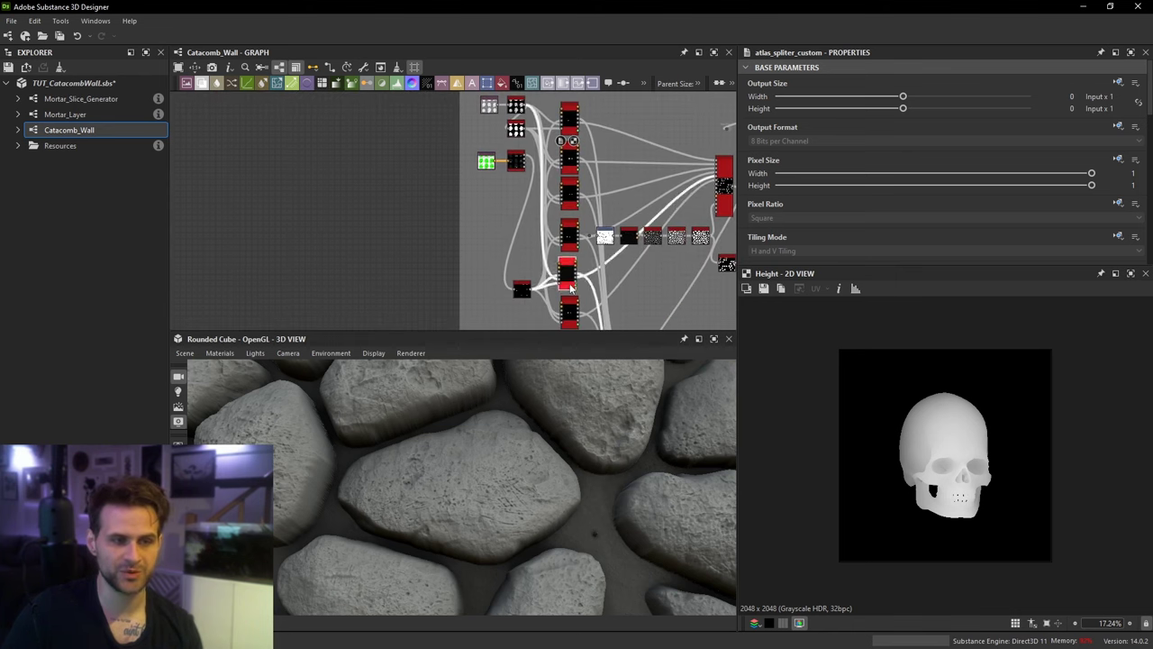
pyautogui.scroll(5, 568, 287)
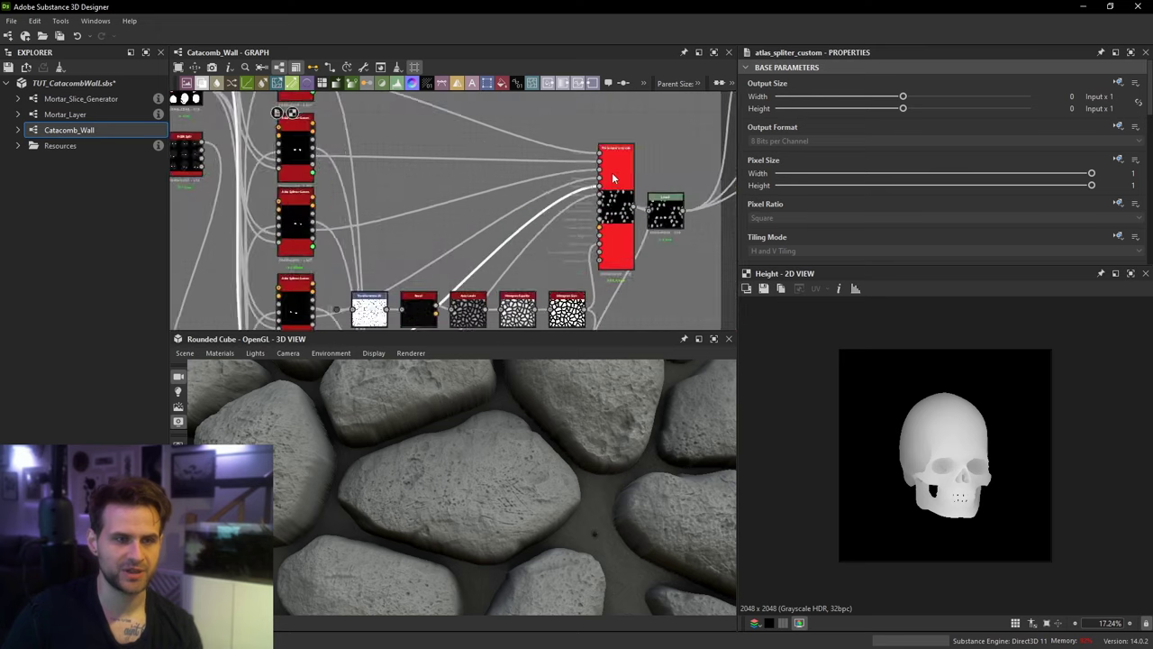
pyautogui.click(617, 166)
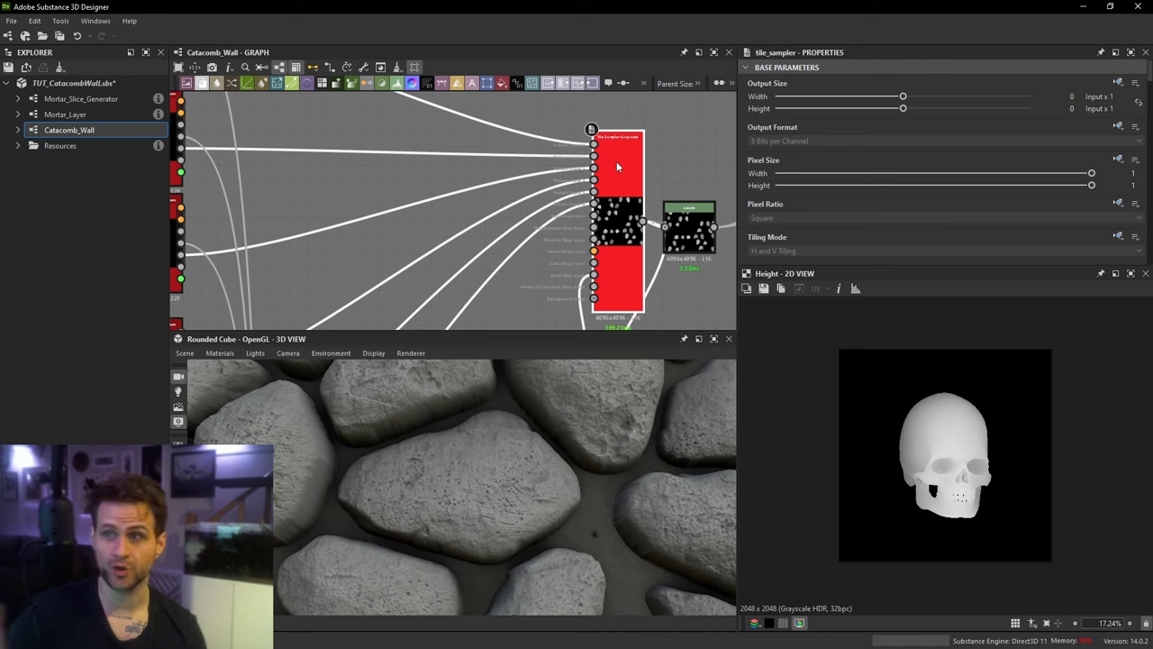
pyautogui.scroll(2, 595, 198)
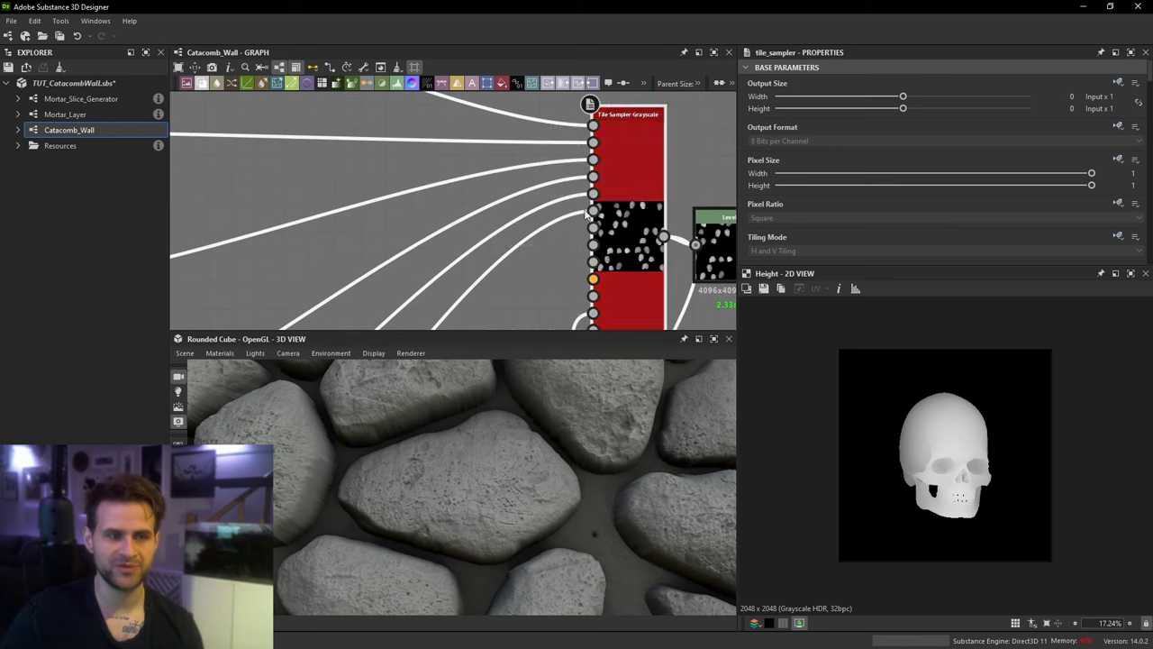
# Step: Add a Tile Generator Extended node above the Tile Sampler Grayscale, accepting all file format updates
pyautogui.moveTo(575, 165); pyautogui.dragTo(574, 265, button='middle')
pyautogui.scroll(1, 574, 265)
pyautogui.click(542, 151)
pyautogui.press('space')
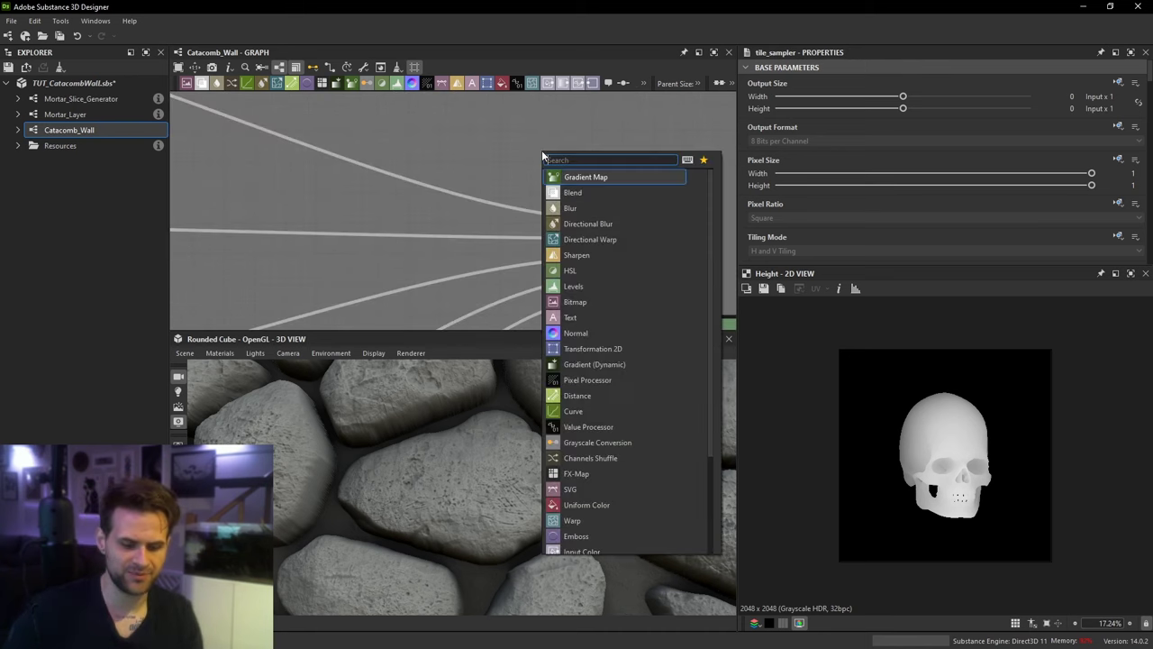
pyautogui.write('exten')
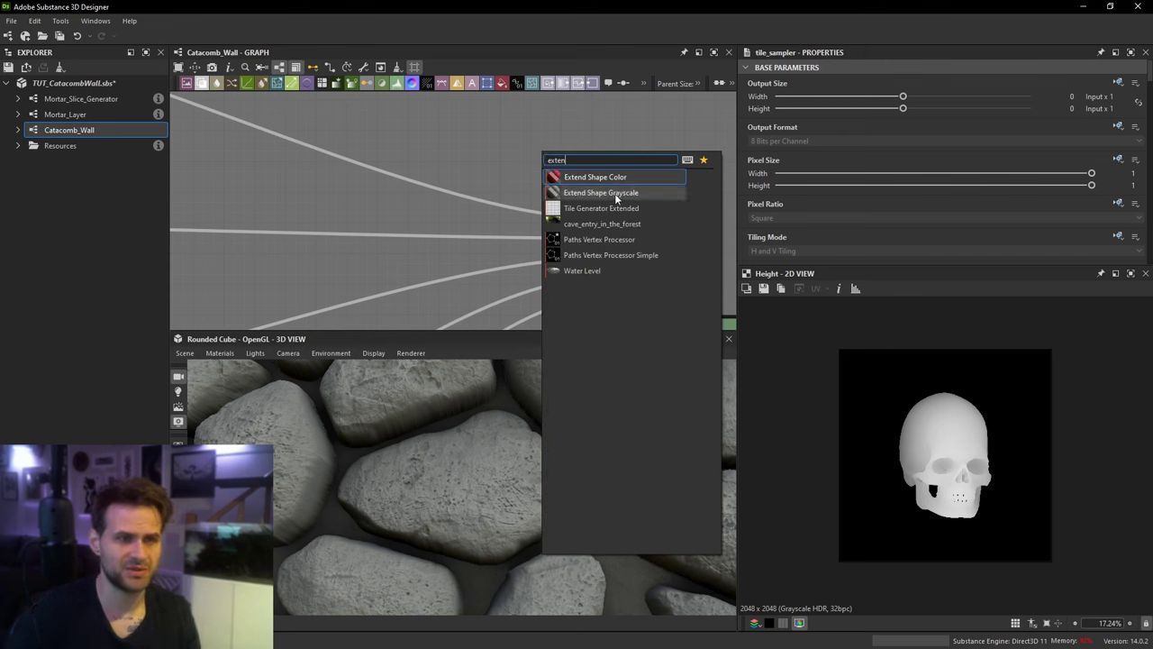
pyautogui.click(629, 209)
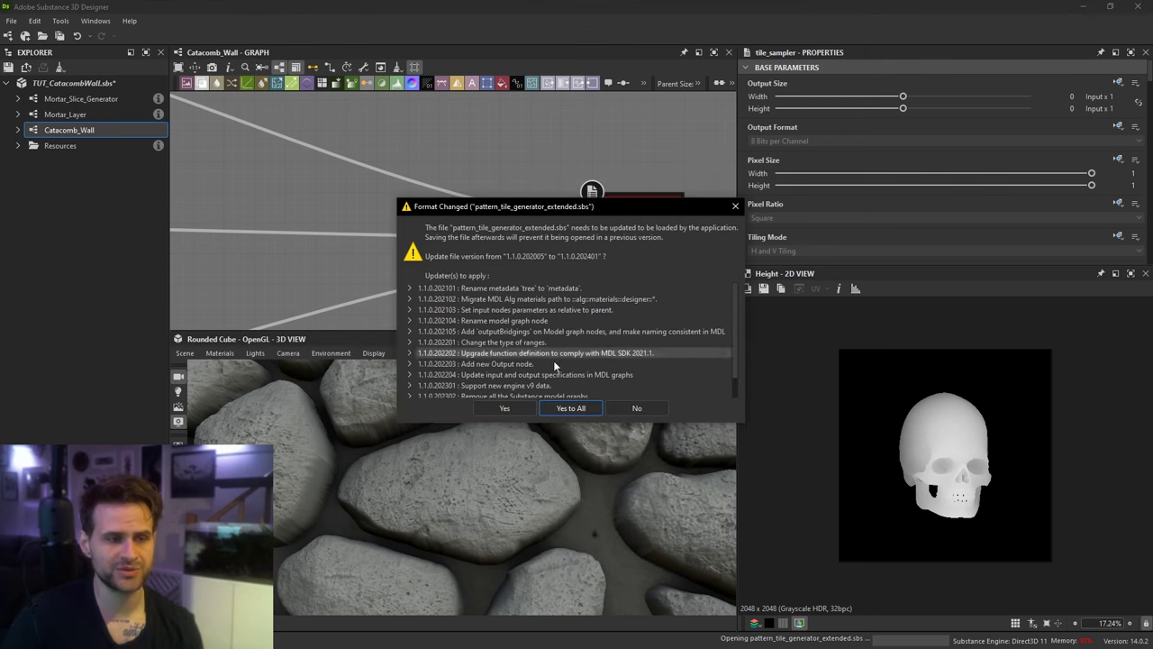
pyautogui.click(579, 407)
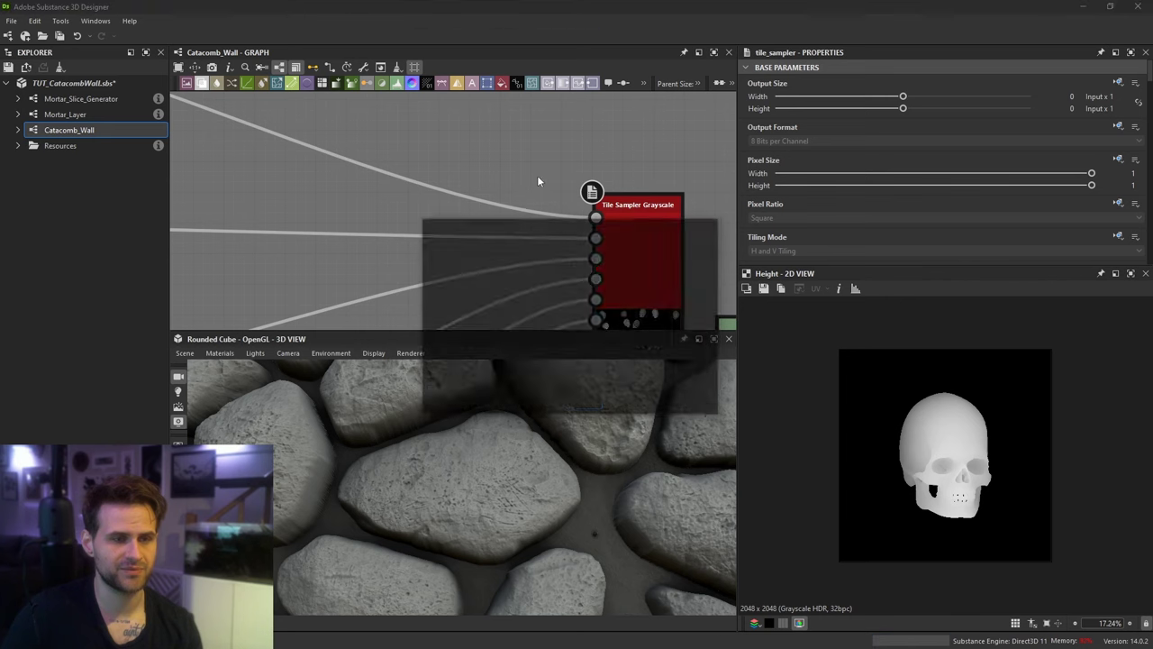
pyautogui.click(584, 398)
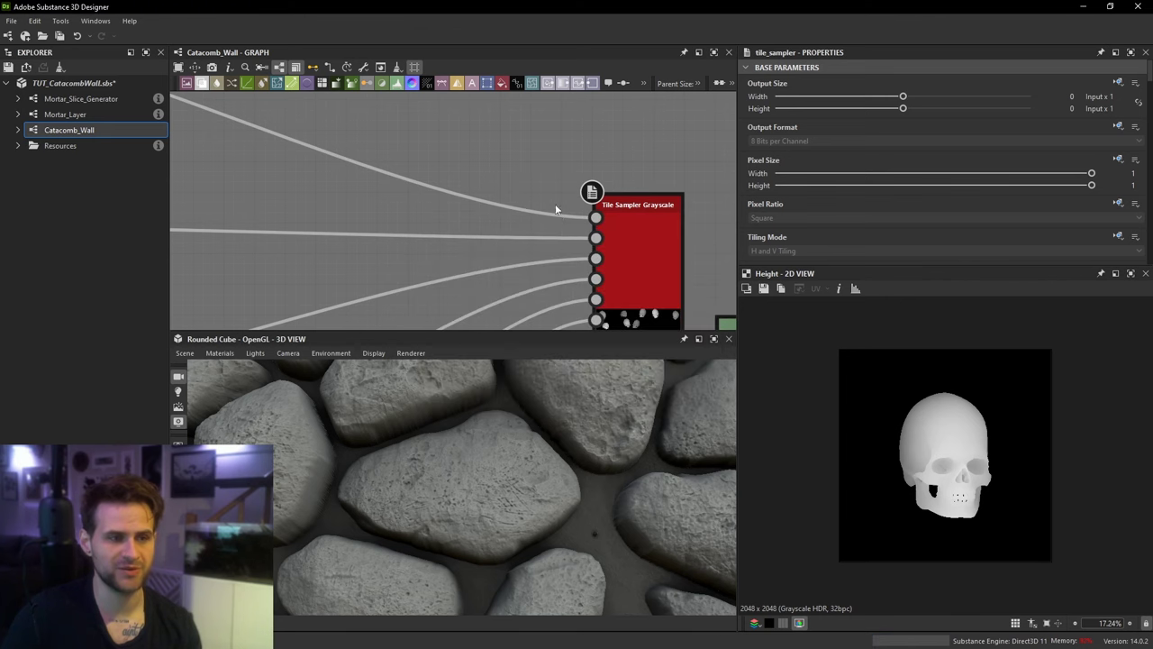
# Step: Set the Tile Generator Extended's Pattern to Image Input with a Pattern Input Number of 24, and shift the node slightly
pyautogui.scroll(-5, 901, 187)
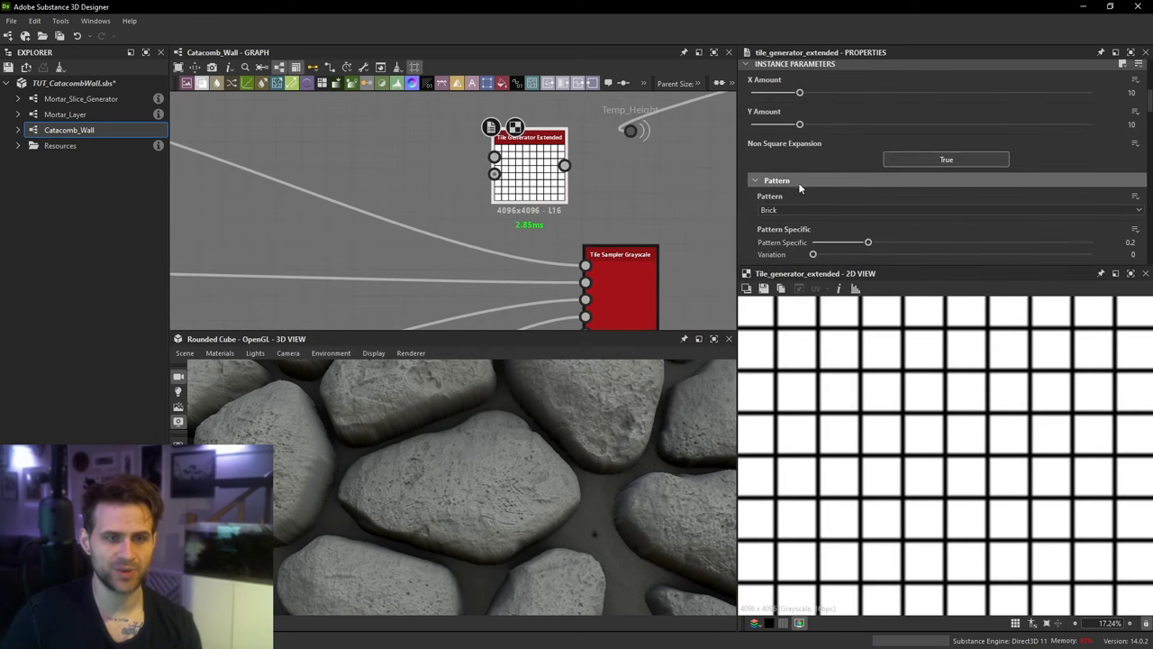
pyautogui.click(793, 210)
pyautogui.click(795, 223)
pyautogui.scroll(-1, 820, 181)
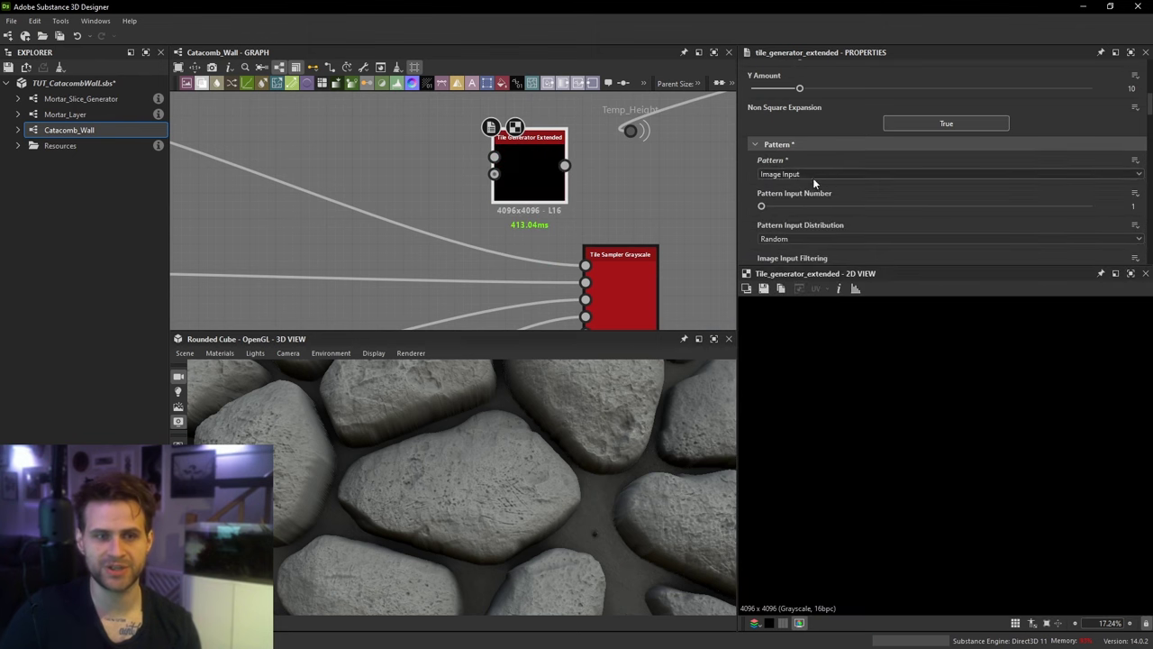
pyautogui.moveTo(797, 207); pyautogui.dragTo(1101, 215)
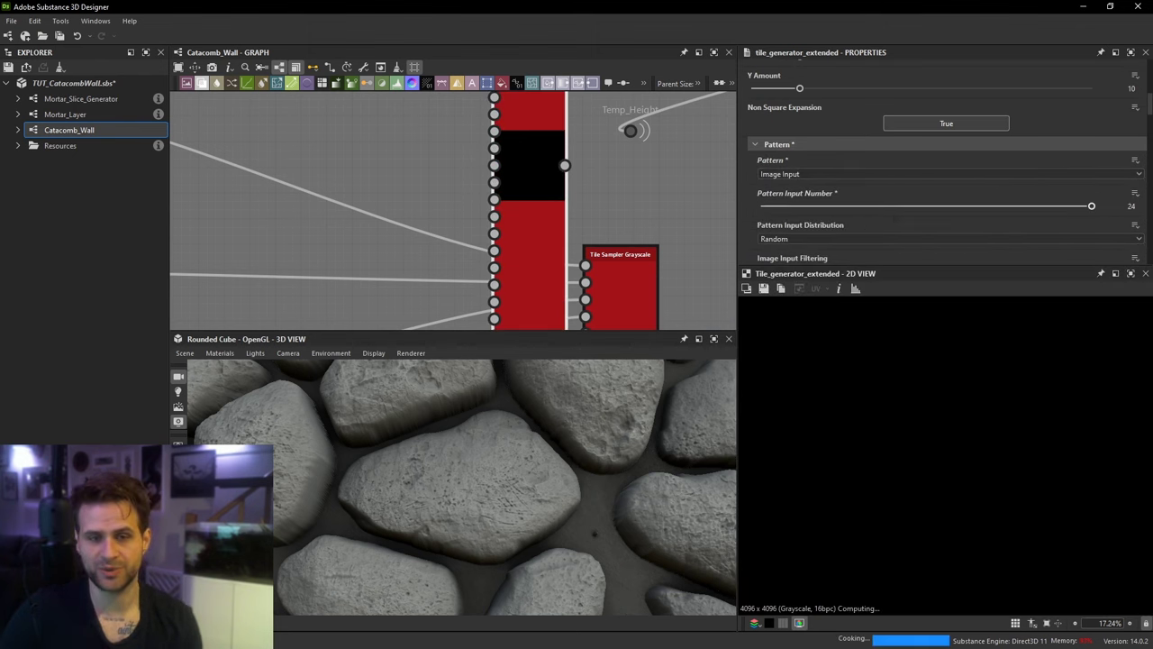
pyautogui.scroll(-3, 496, 187)
pyautogui.moveTo(519, 178); pyautogui.dragTo(494, 173)
pyautogui.moveTo(494, 176); pyautogui.dragTo(504, 218, button='middle')
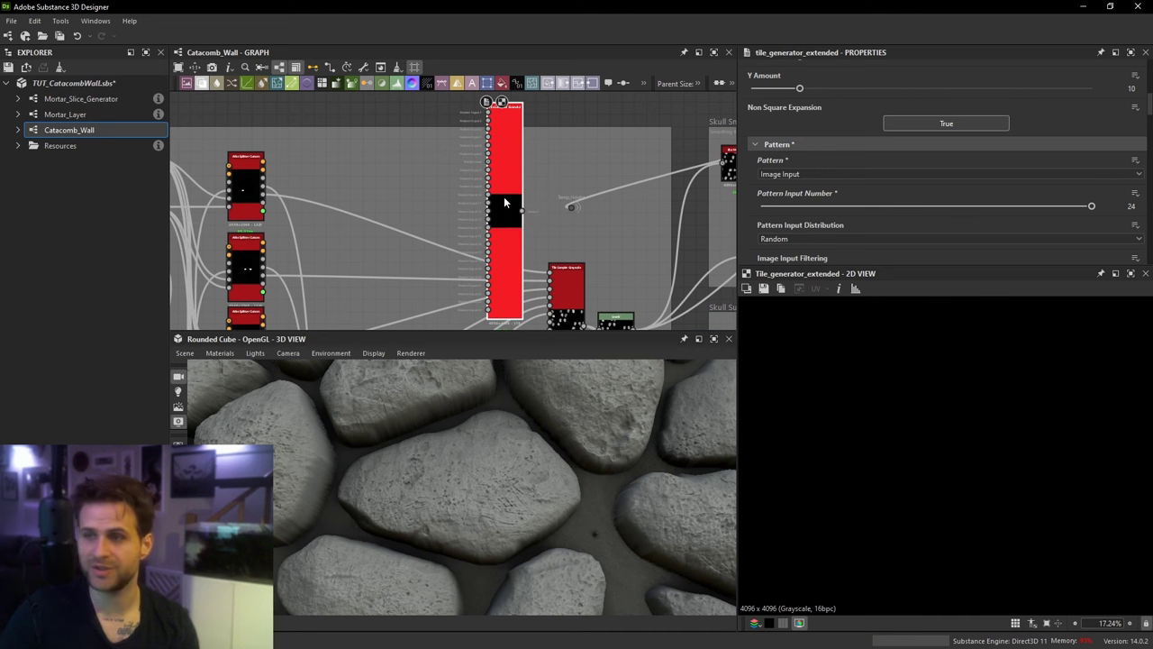
# Step: Delete the Tile Generator Extended node, then shift the Tile Sampler Grayscale slightly and preview it in 2D
pyautogui.press('Delete')
pyautogui.scroll(2, 602, 229)
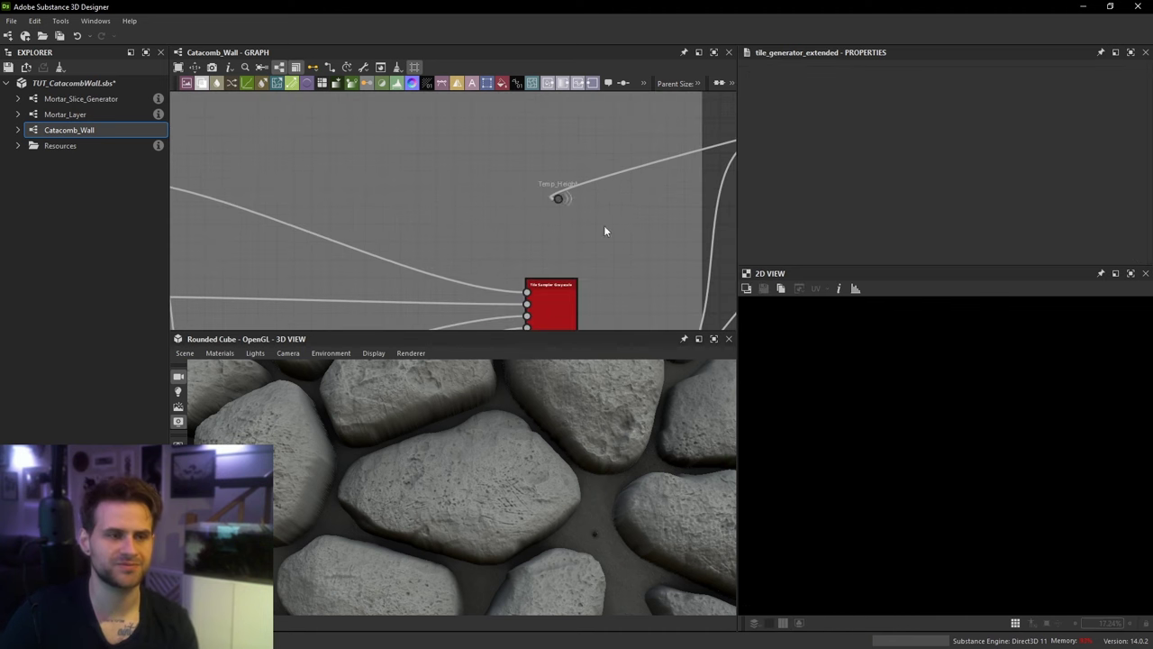
pyautogui.scroll(-3, 568, 202)
pyautogui.scroll(1, 579, 261)
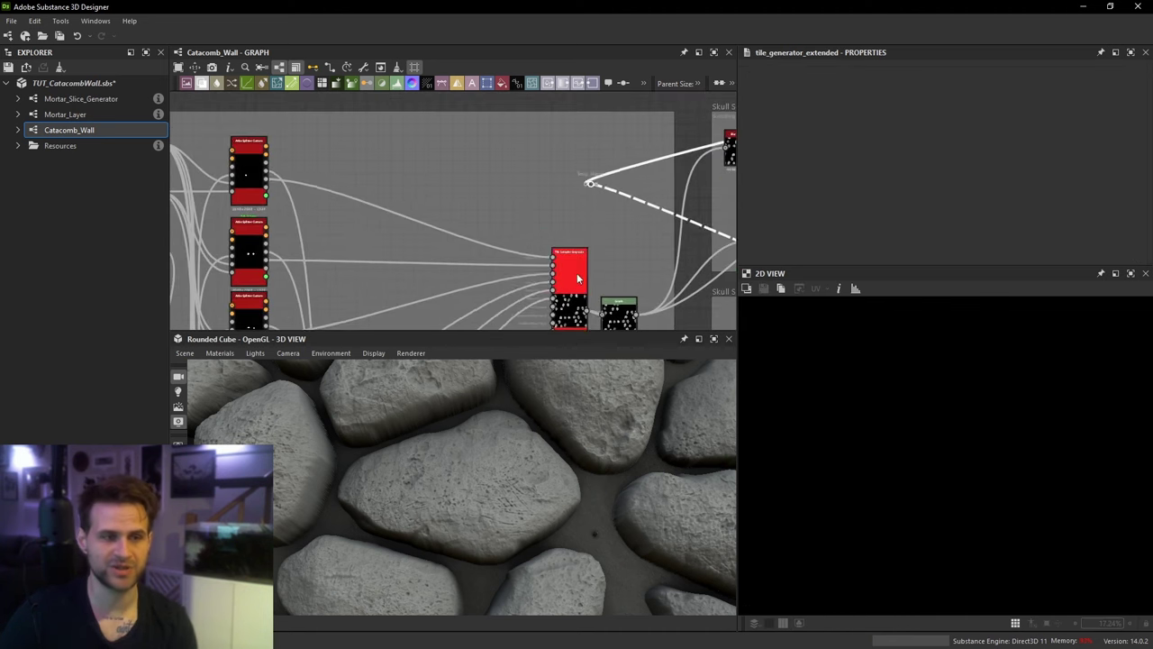
pyautogui.moveTo(547, 281); pyautogui.dragTo(541, 283)
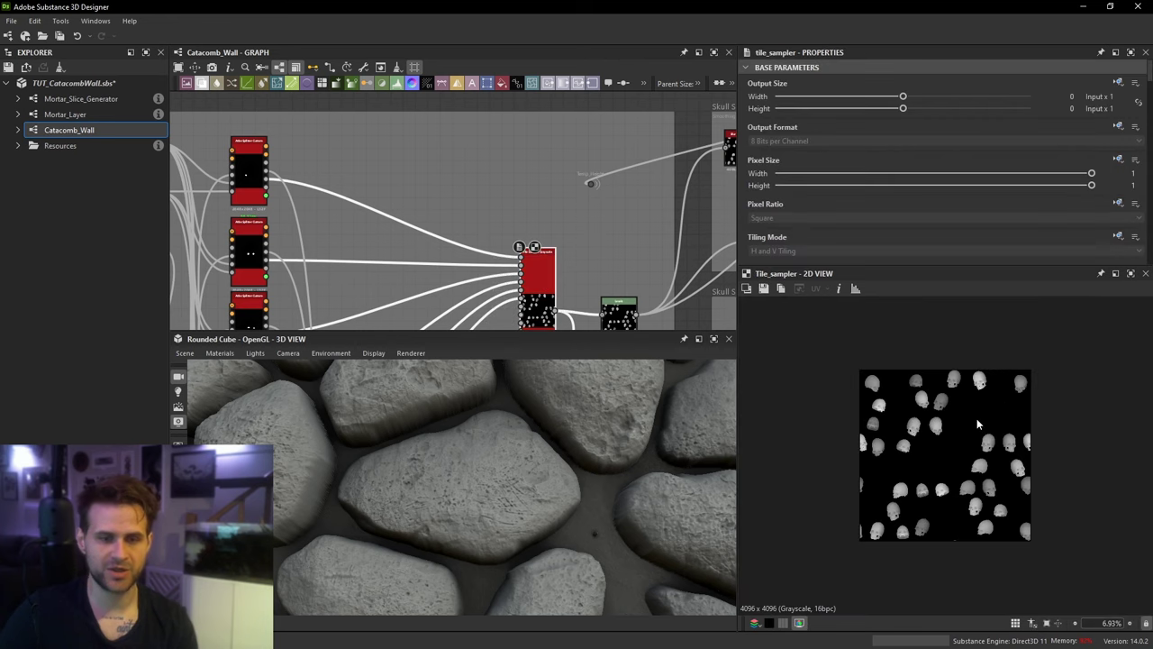
# Step: Connect the Tile Sampler Grayscale output to the Temp_Height node and inspect the scattered skulls on the 3D mesh
pyautogui.moveTo(614, 253); pyautogui.dragTo(609, 253, button='middle')
pyautogui.moveTo(551, 310); pyautogui.dragTo(584, 184)
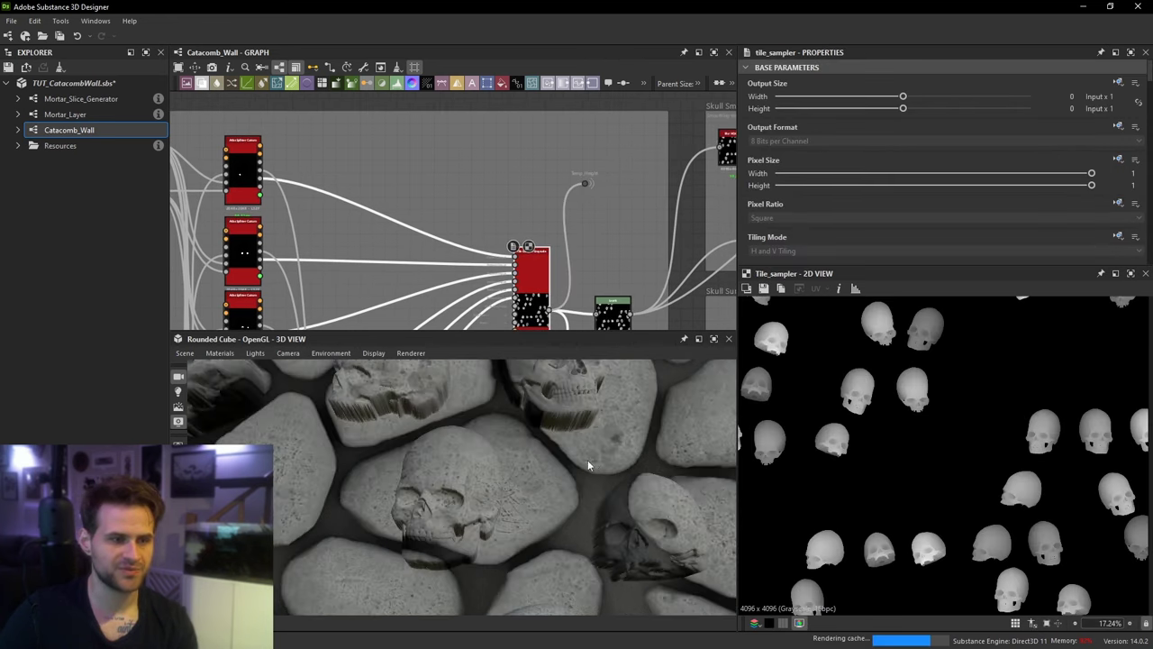
pyautogui.scroll(-5, 546, 462)
pyautogui.moveTo(546, 464)
pyautogui.mouseDown()
pyautogui.moveTo(509, 476)
pyautogui.moveTo(553, 463)
pyautogui.mouseUp()
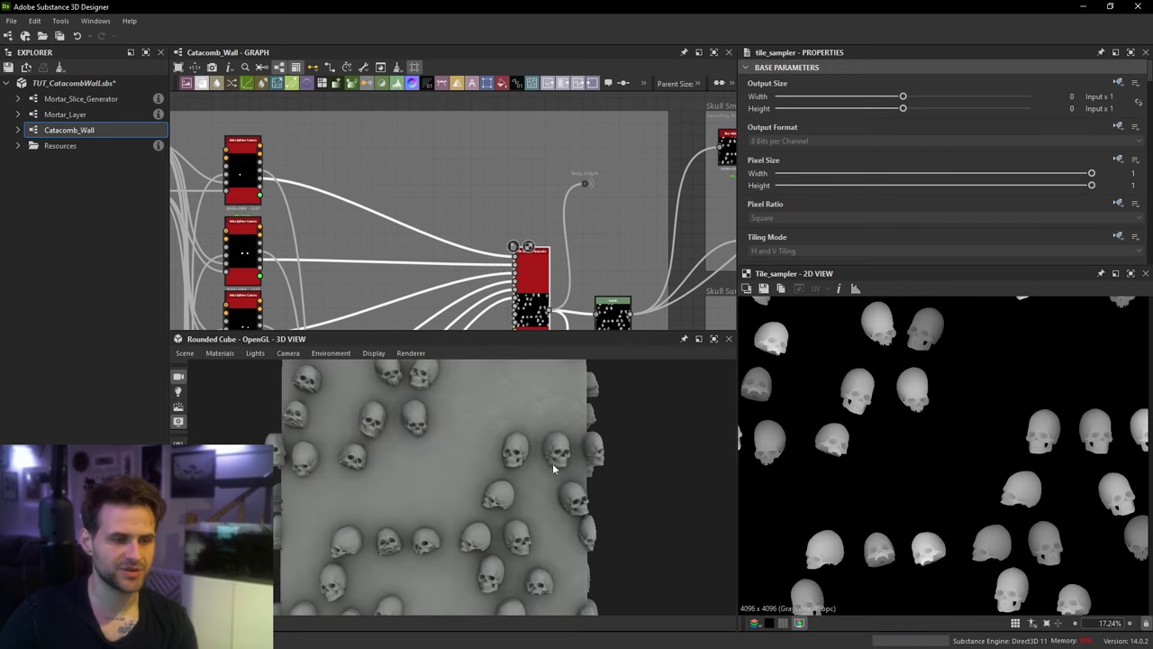
pyautogui.moveTo(533, 288); pyautogui.dragTo(517, 258, button='middle')
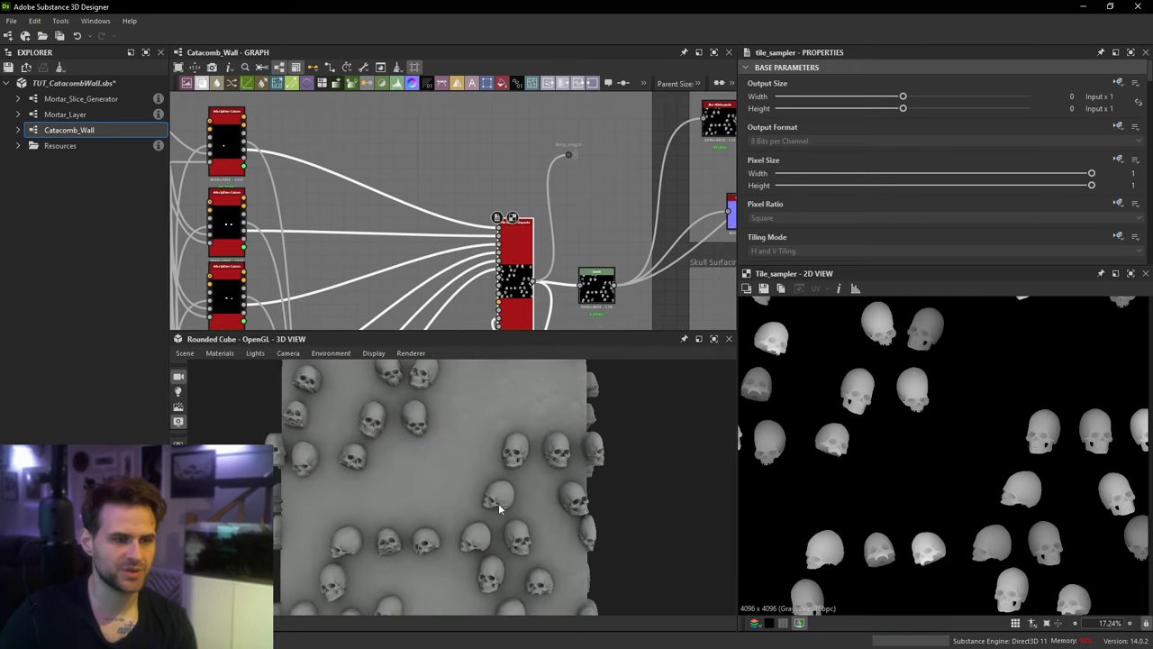
pyautogui.scroll(3, 501, 503)
# Step: Duplicate the Tile Sampler Grayscale above the original and connect the copy's output to Temp_Height
pyautogui.scroll(-10, 905, 214)
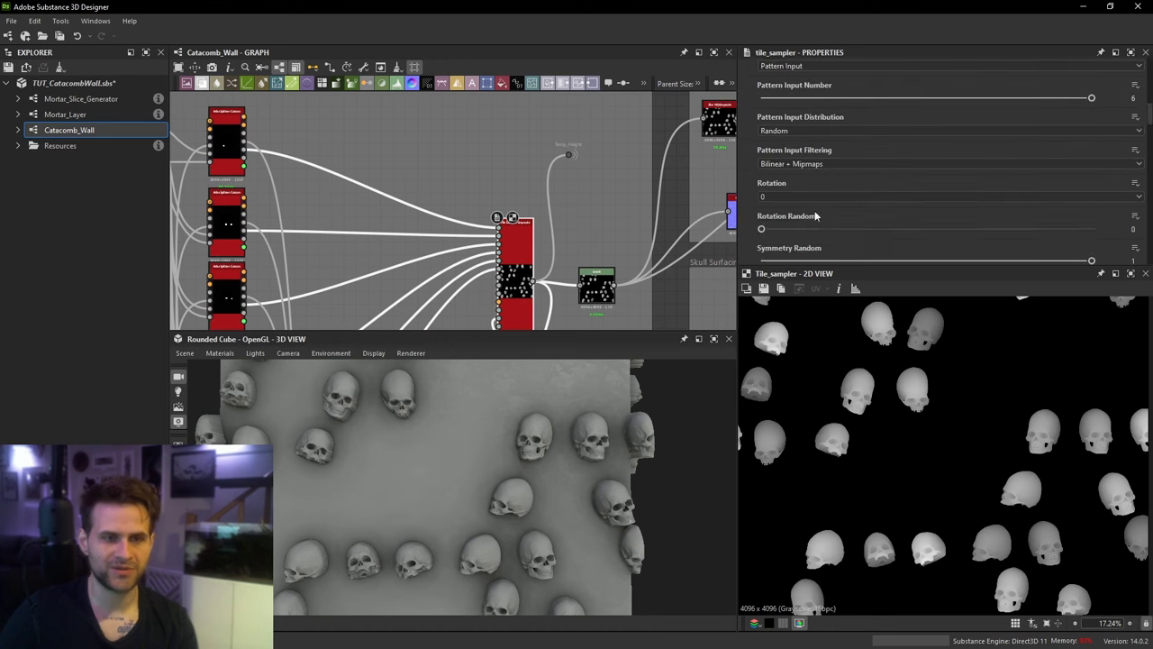
pyautogui.scroll(-6, 829, 211)
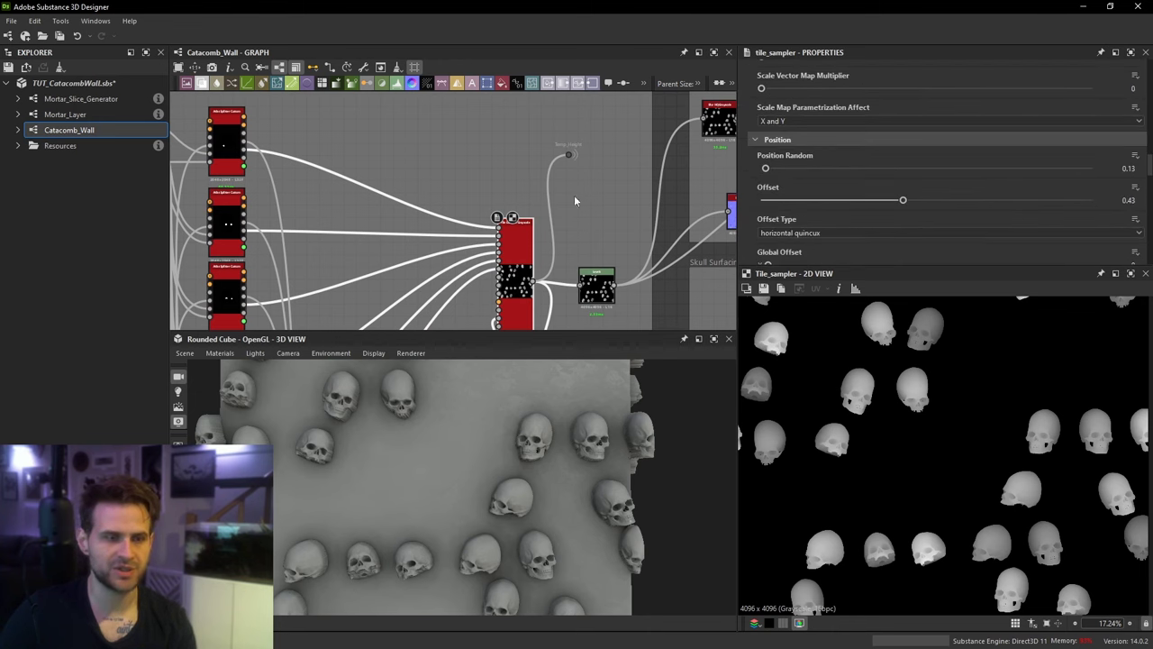
pyautogui.moveTo(493, 128); pyautogui.dragTo(507, 196, button='middle')
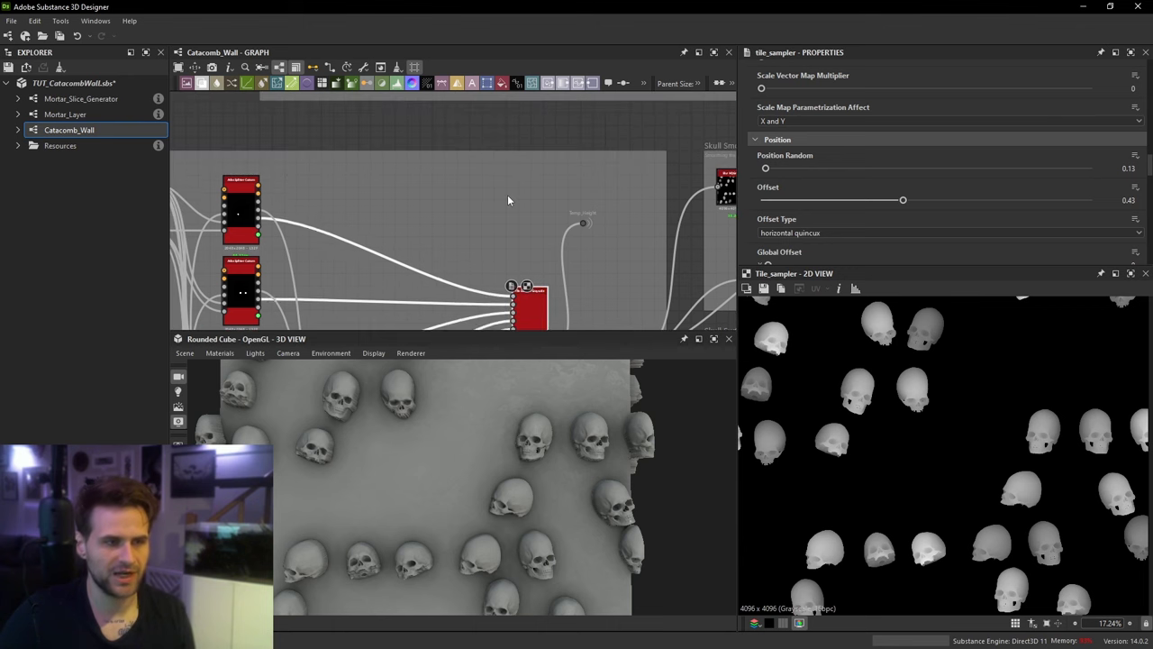
pyautogui.click(507, 196)
pyautogui.hotkey('ctrl', 'v')
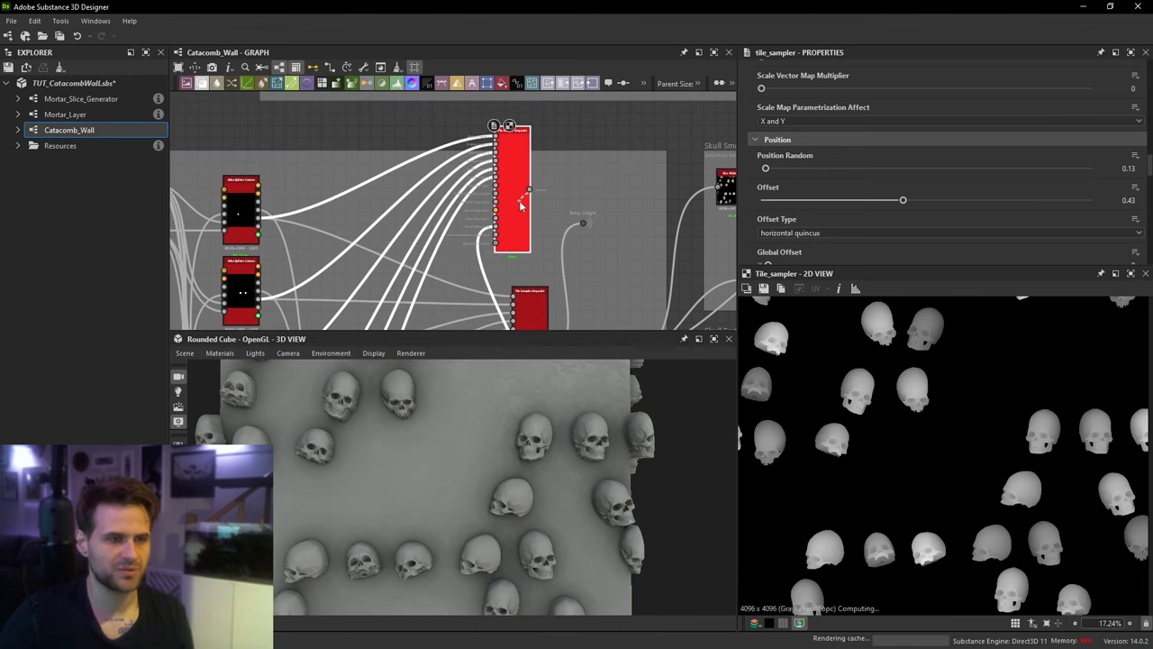
pyautogui.moveTo(520, 203); pyautogui.dragTo(582, 223)
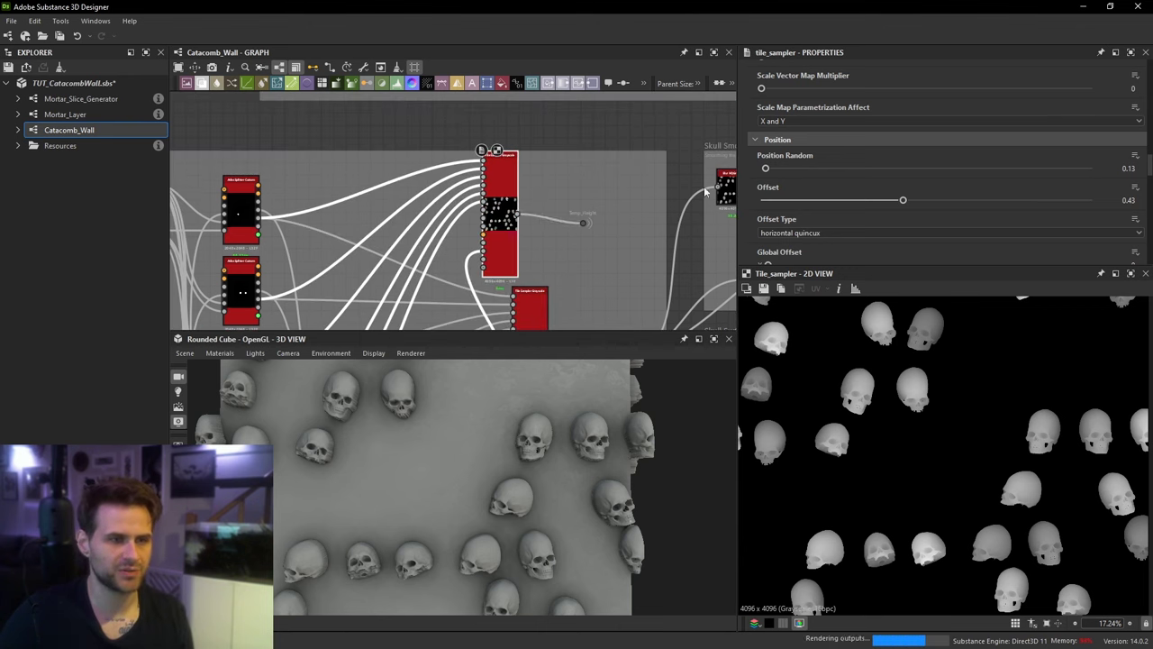
# Step: Try Position Random values of 0.65 and 0.18 on the duplicated Tile Sampler Grayscale
pyautogui.click(782, 169)
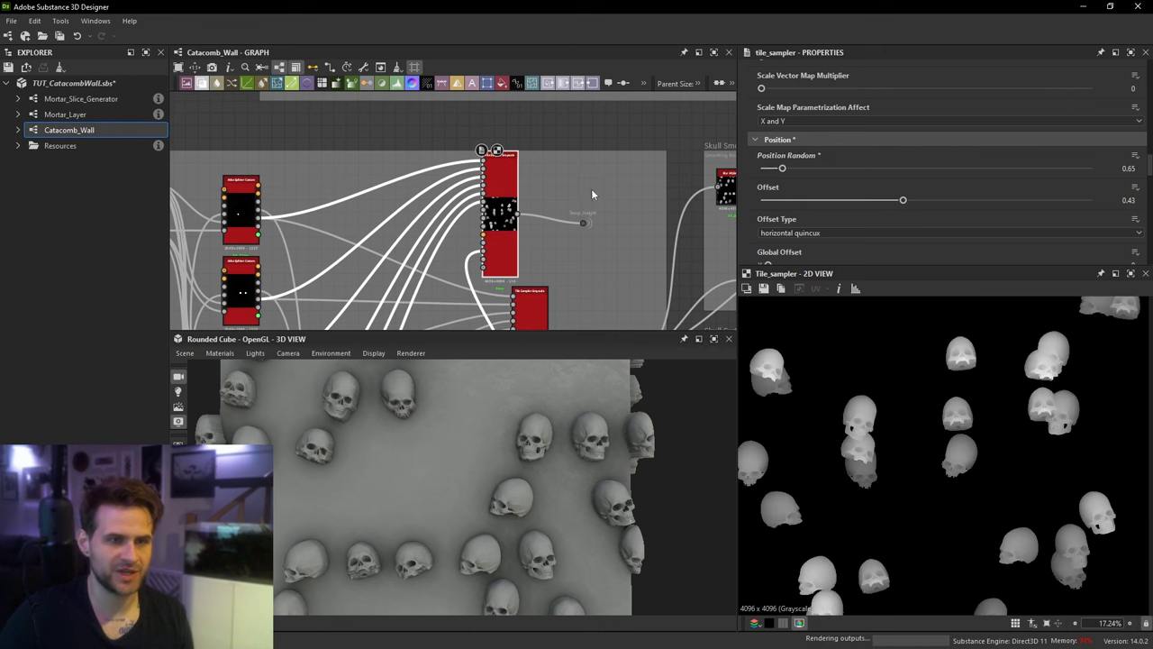
pyautogui.scroll(5, 581, 395)
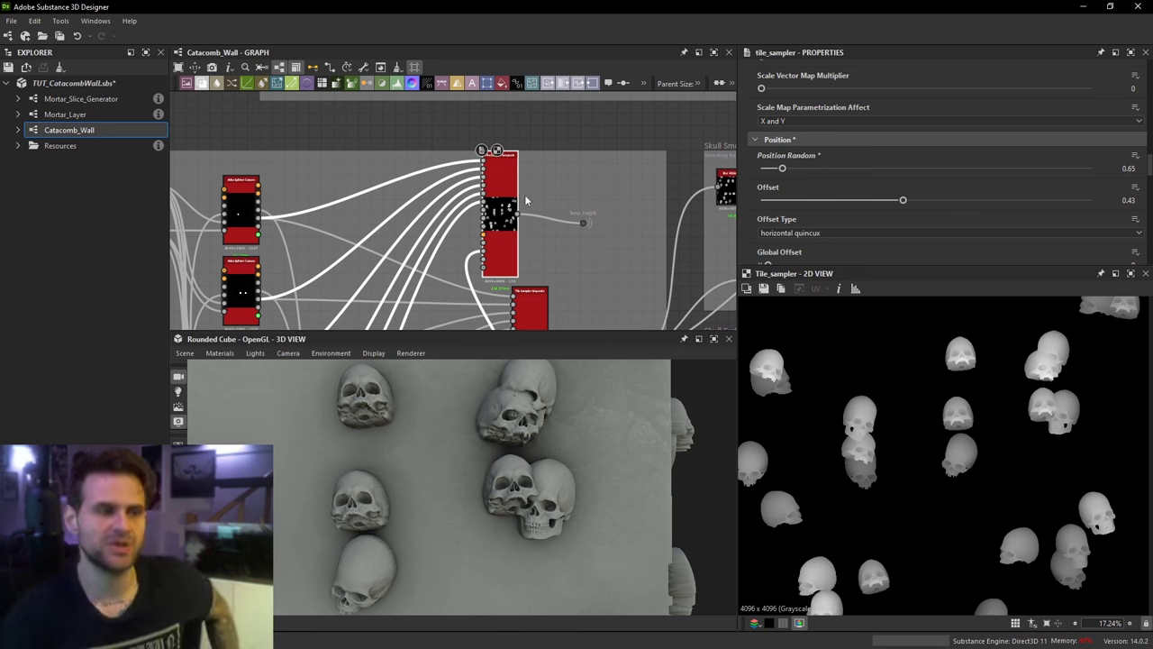
pyautogui.click(767, 169)
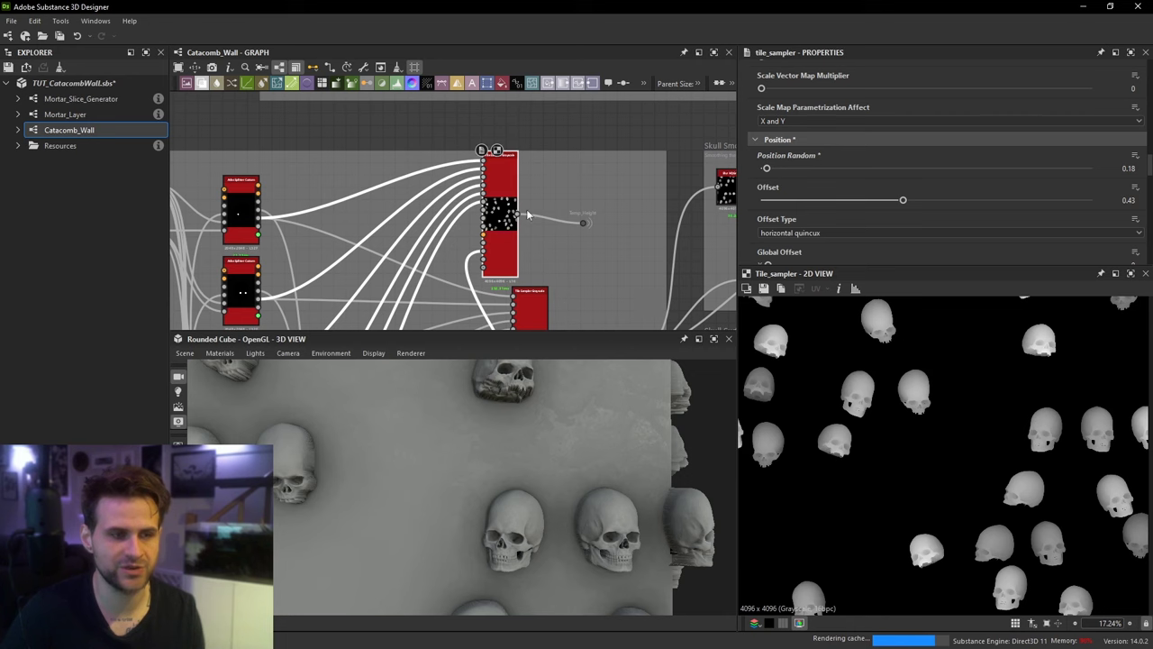
# Step: Reconnect the original Tile Sampler Grayscale to Temp_Height and delete the duplicated sampler
pyautogui.scroll(-1, 563, 257)
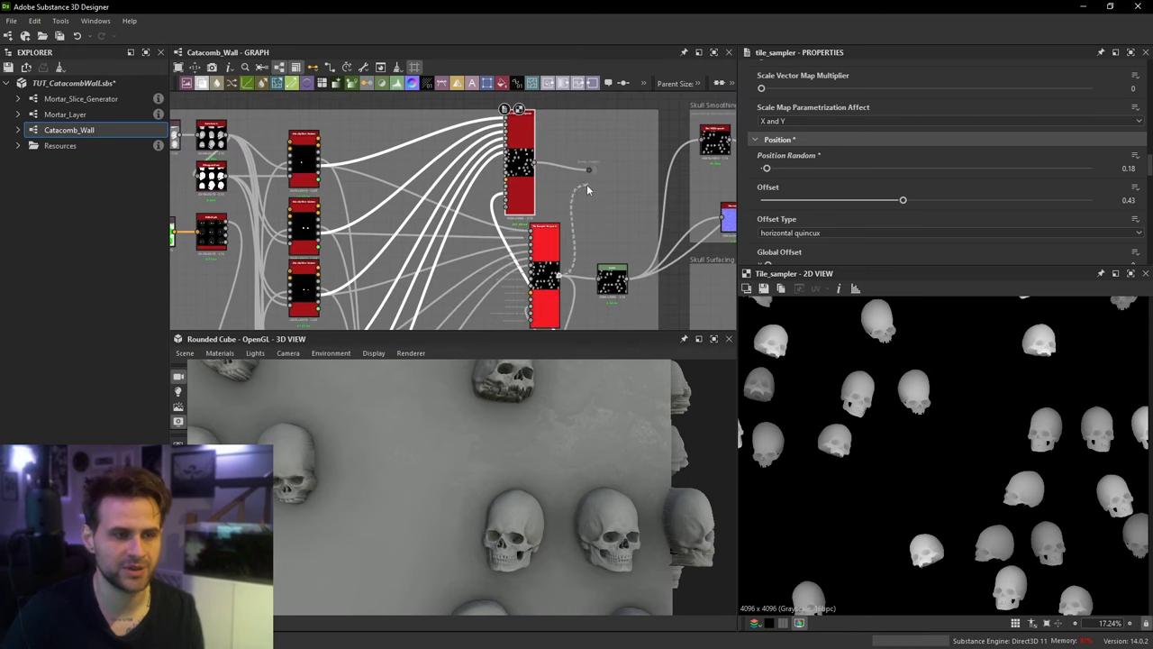
pyautogui.moveTo(588, 186); pyautogui.dragTo(589, 171)
pyautogui.moveTo(517, 177); pyautogui.dragTo(499, 184)
pyautogui.press('Delete')
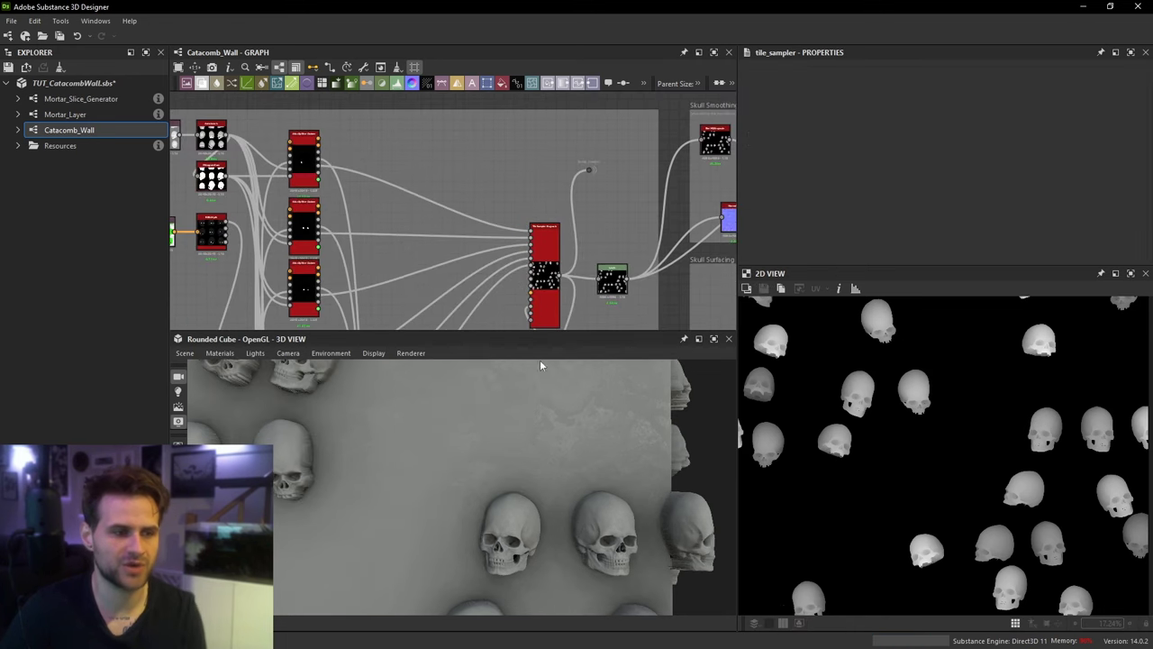
# Step: Preview the original Tile Sampler Grayscale with 2D tiling enabled and examine the scattered skulls up close
pyautogui.moveTo(540, 364); pyautogui.dragTo(636, 492)
pyautogui.moveTo(1020, 414); pyautogui.dragTo(1020, 461, button='middle')
pyautogui.press('space')
pyautogui.doubleClick(545, 275)
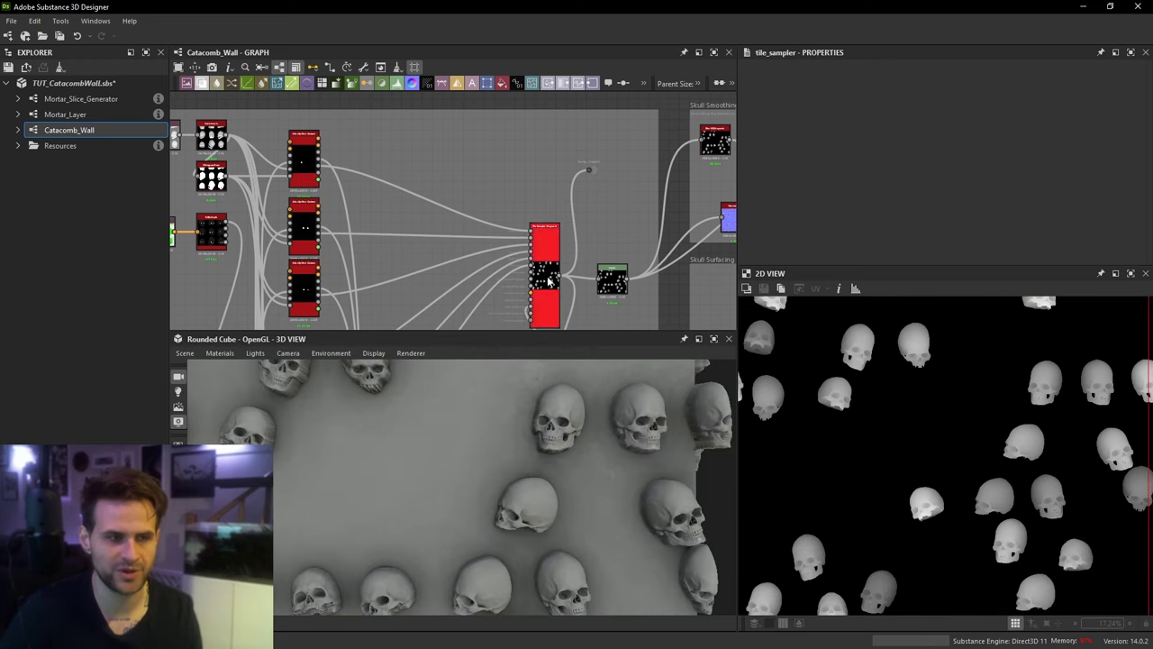
pyautogui.scroll(4, 1037, 453)
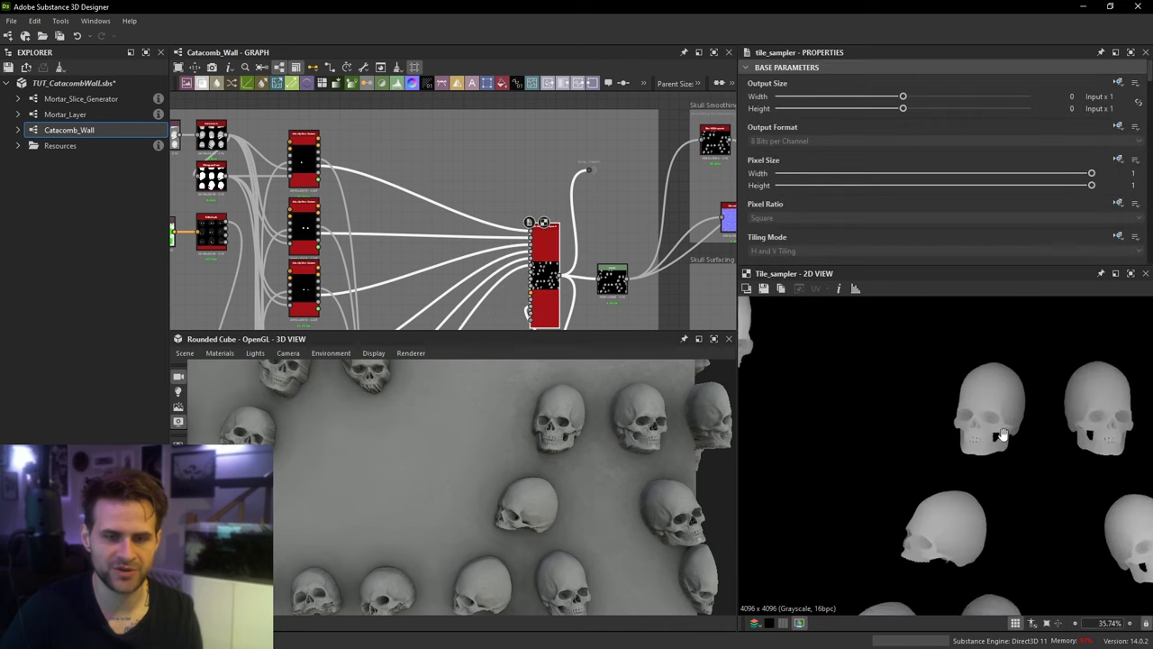
pyautogui.moveTo(896, 446); pyautogui.dragTo(960, 494, button='middle')
pyautogui.scroll(-1, 930, 451)
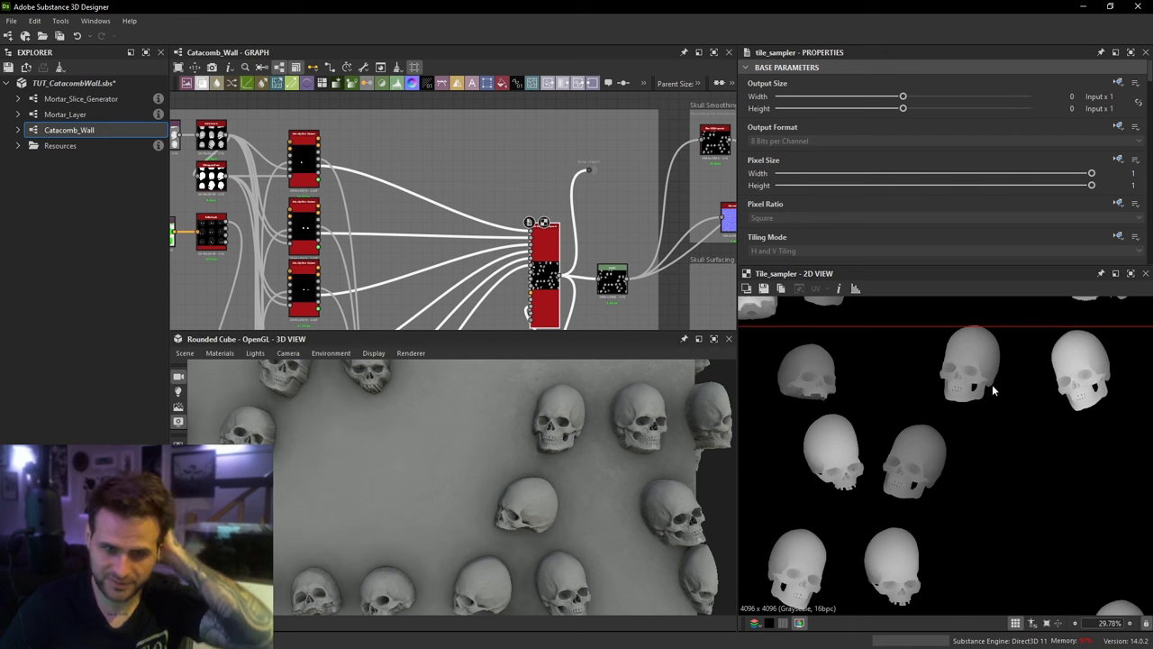
# Step: Add a Tile Generator Grayscale node above the Tile Sampler Grayscale and feed it the first Atlas Splitter Custom's height output
pyautogui.moveTo(592, 236); pyautogui.dragTo(599, 212, button='middle')
pyautogui.scroll(-3, 890, 202)
pyautogui.moveTo(551, 154); pyautogui.dragTo(537, 232, button='middle')
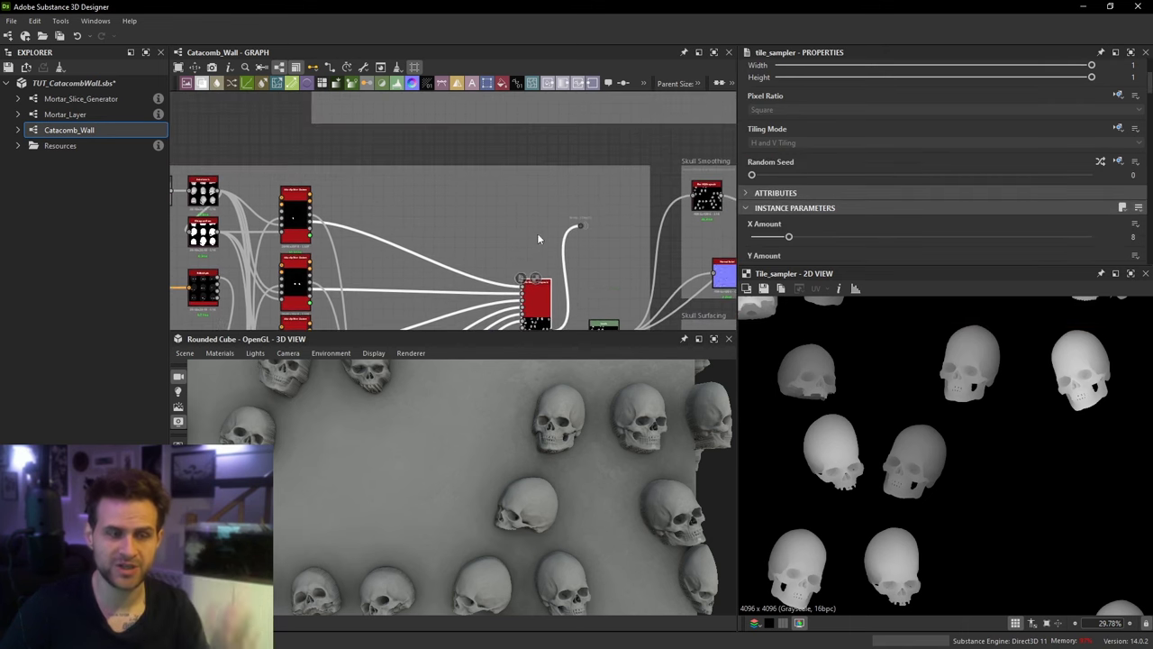
pyautogui.press('space')
pyautogui.write('tile g')
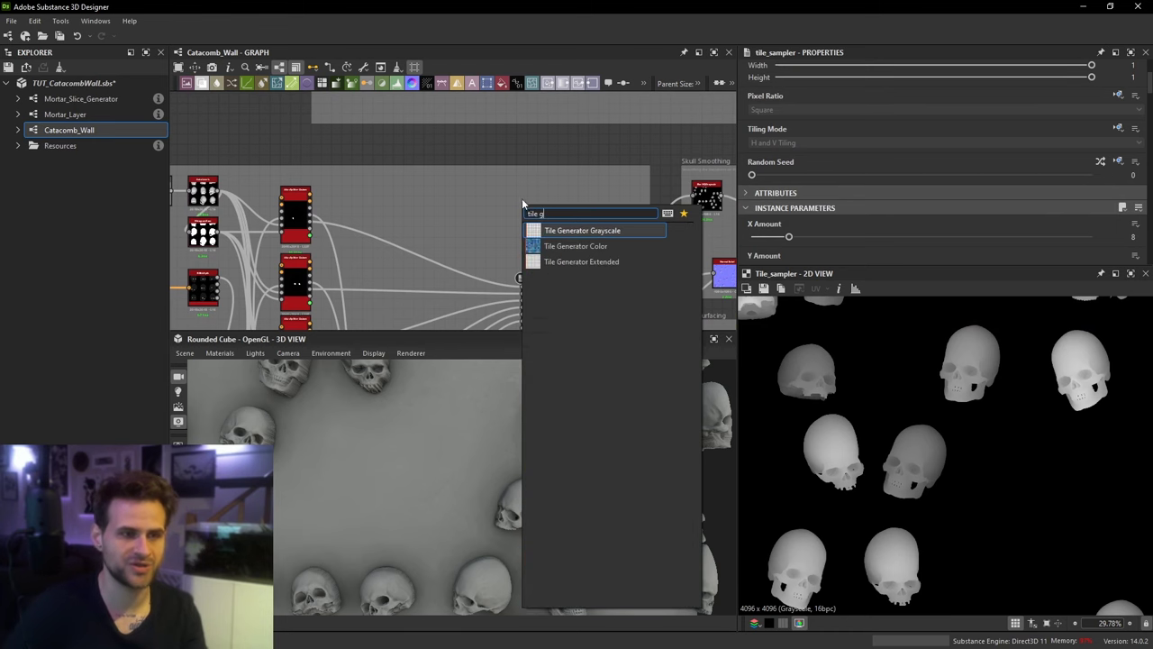
pyautogui.click(551, 231)
pyautogui.scroll(2, 327, 213)
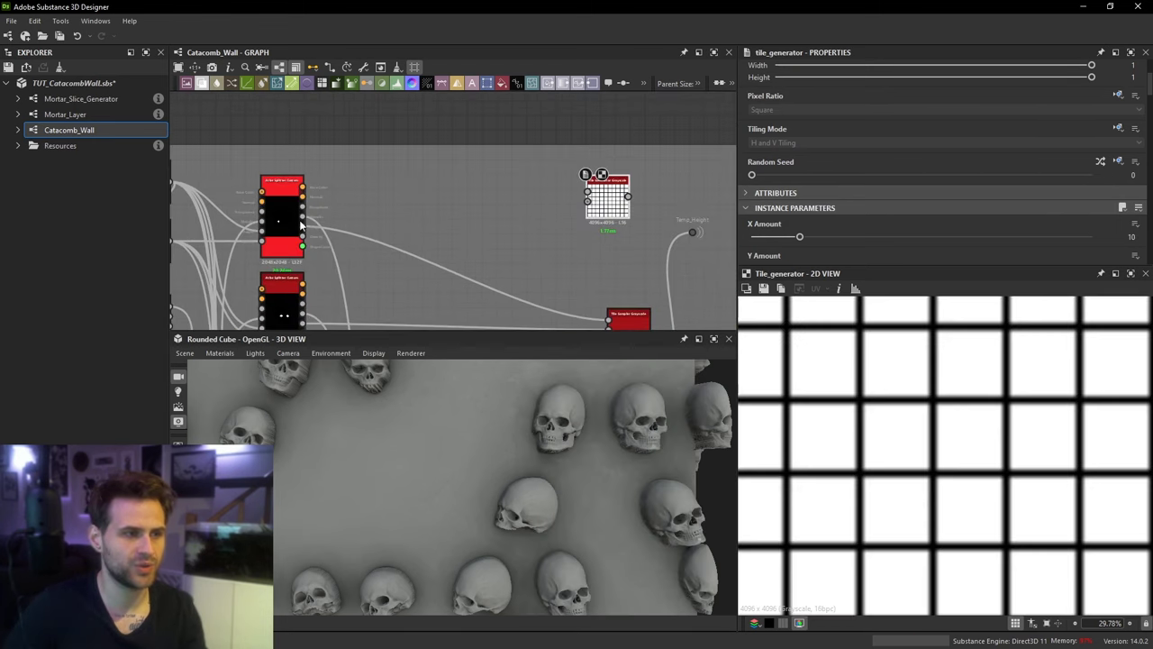
pyautogui.moveTo(360, 231); pyautogui.dragTo(587, 192)
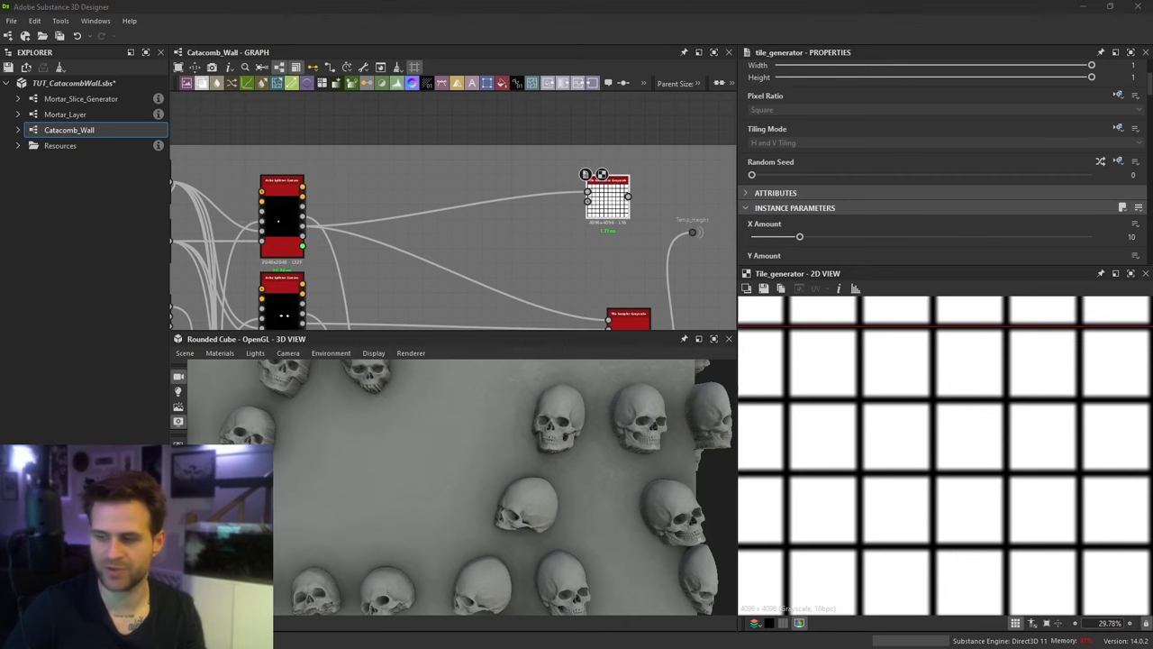
# Step: Switch to the reference images and examine how the skulls are oriented in the catacomb wall photo
pyautogui.moveTo(1152, 505); pyautogui.dragTo(478, 497, button='right')
pyautogui.scroll(-4, 479, 492)
pyautogui.moveTo(516, 354); pyautogui.dragTo(665, 530, button='middle')
pyautogui.scroll(-2, 670, 311)
pyautogui.scroll(-2, 672, 304)
pyautogui.moveTo(339, 442); pyautogui.dragTo(780, 223, button='middle')
pyautogui.scroll(4, 667, 346)
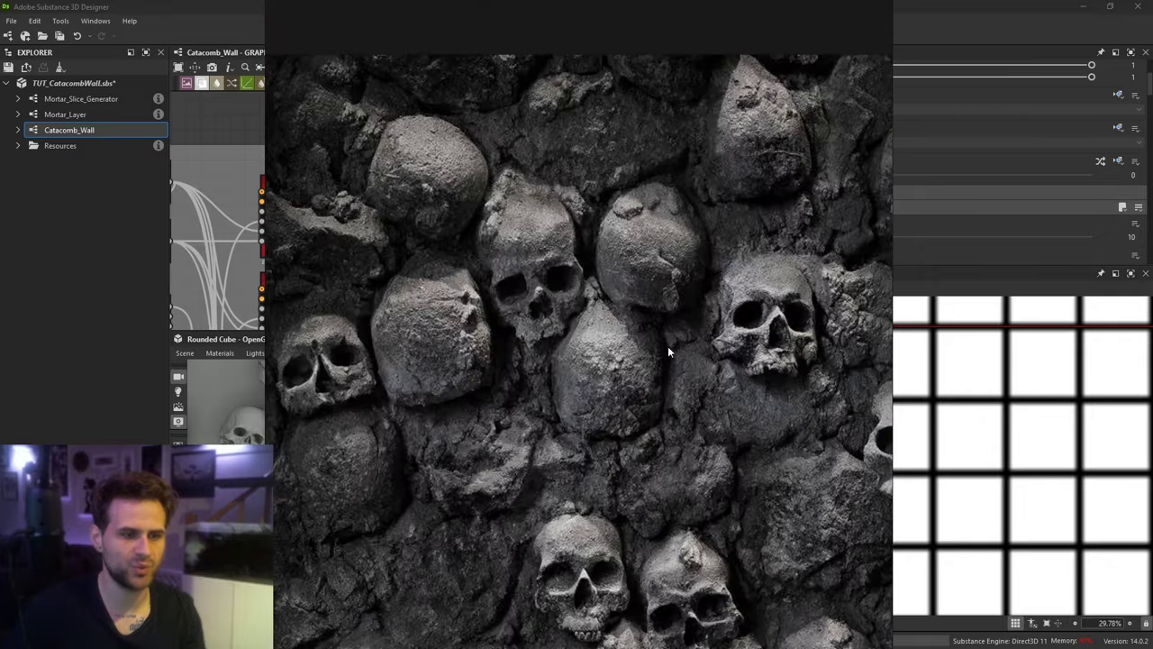
pyautogui.moveTo(668, 346); pyautogui.dragTo(677, 372, button='middle')
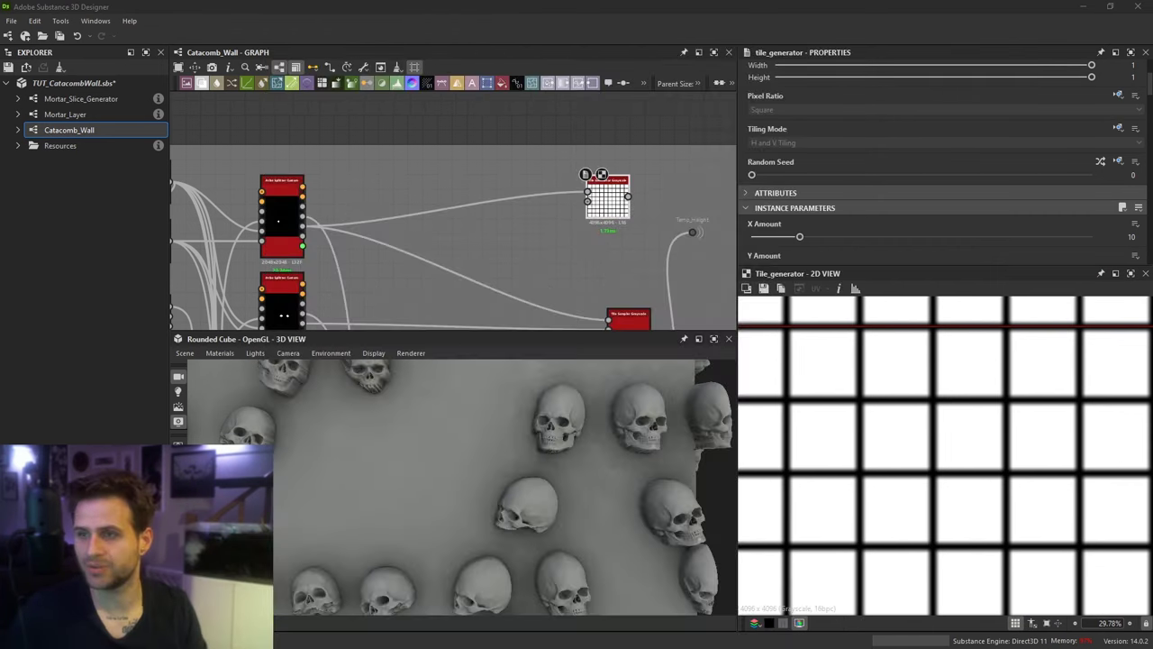
# Step: Set the Tile Generator Grayscale's Pattern to Image Input and replace its input with the second Atlas Splitter Custom's height output
pyautogui.scroll(-5, 793, 180)
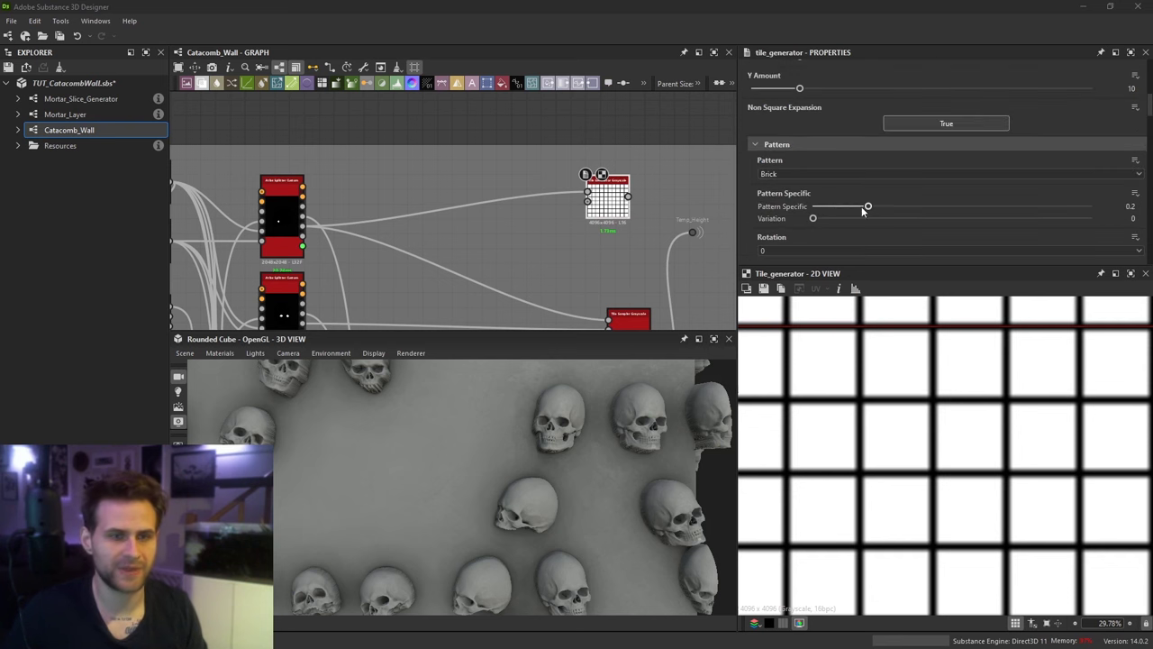
pyautogui.click(786, 174)
pyautogui.click(788, 187)
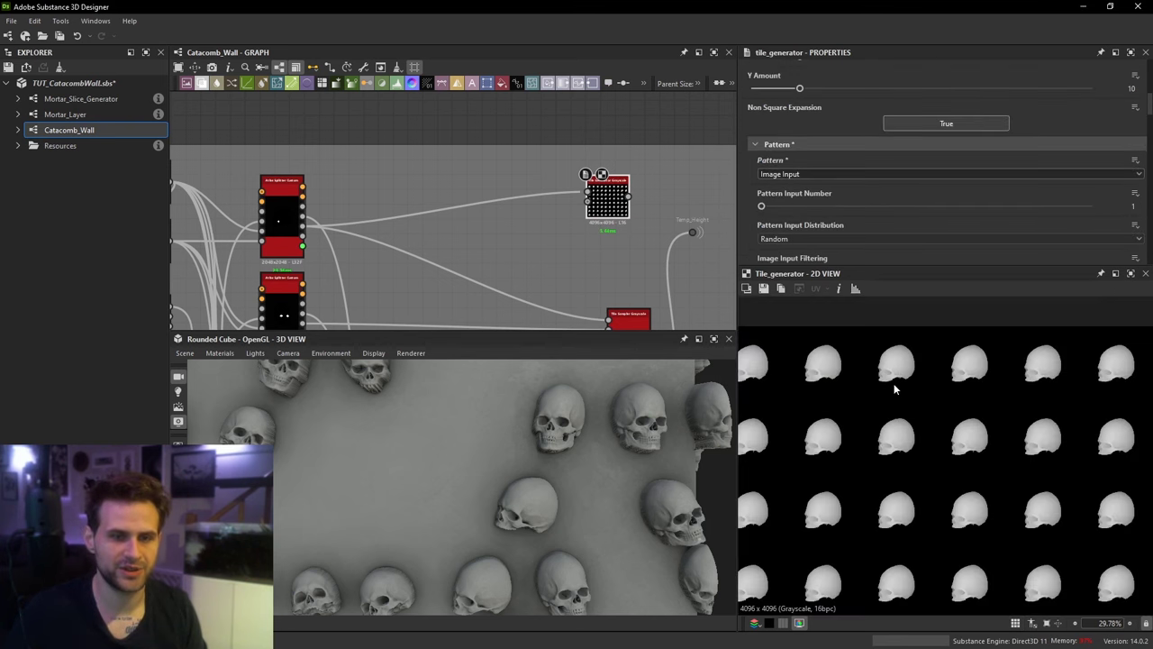
pyautogui.scroll(2, 811, 203)
pyautogui.scroll(-1, 815, 213)
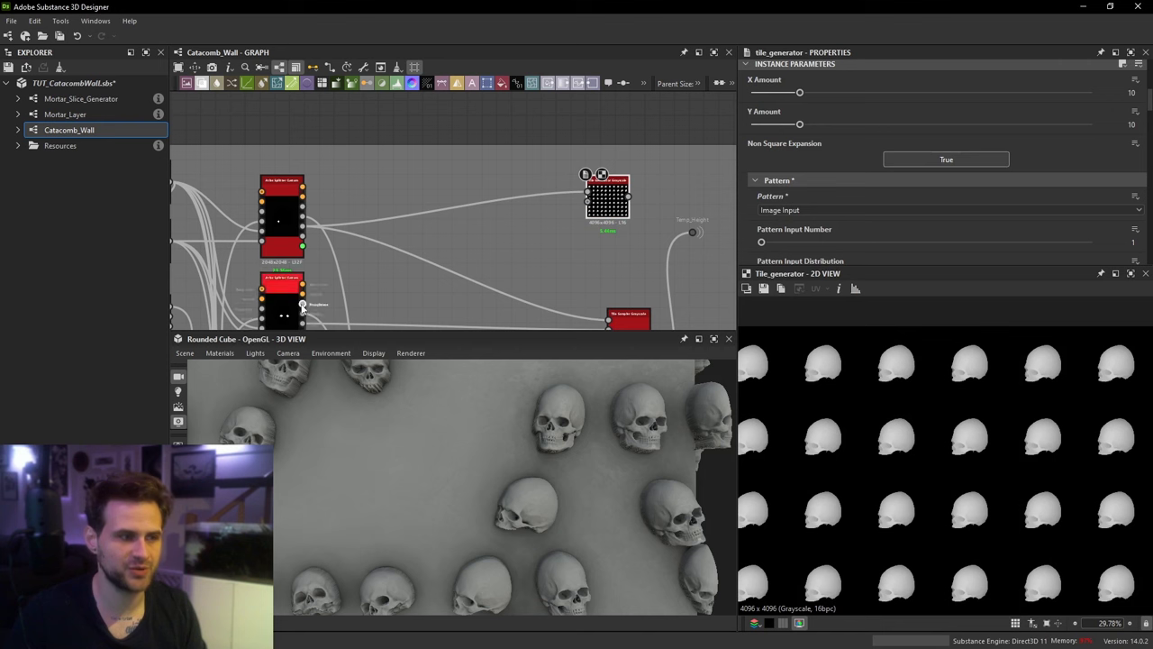
pyautogui.moveTo(305, 317); pyautogui.dragTo(608, 197)
# Step: Set the Tile Generator Grayscale's Symmetry Random to 1 with Symmetry Random Mode Horizontal, and inspect the mirrored skulls
pyautogui.scroll(-3, 846, 163)
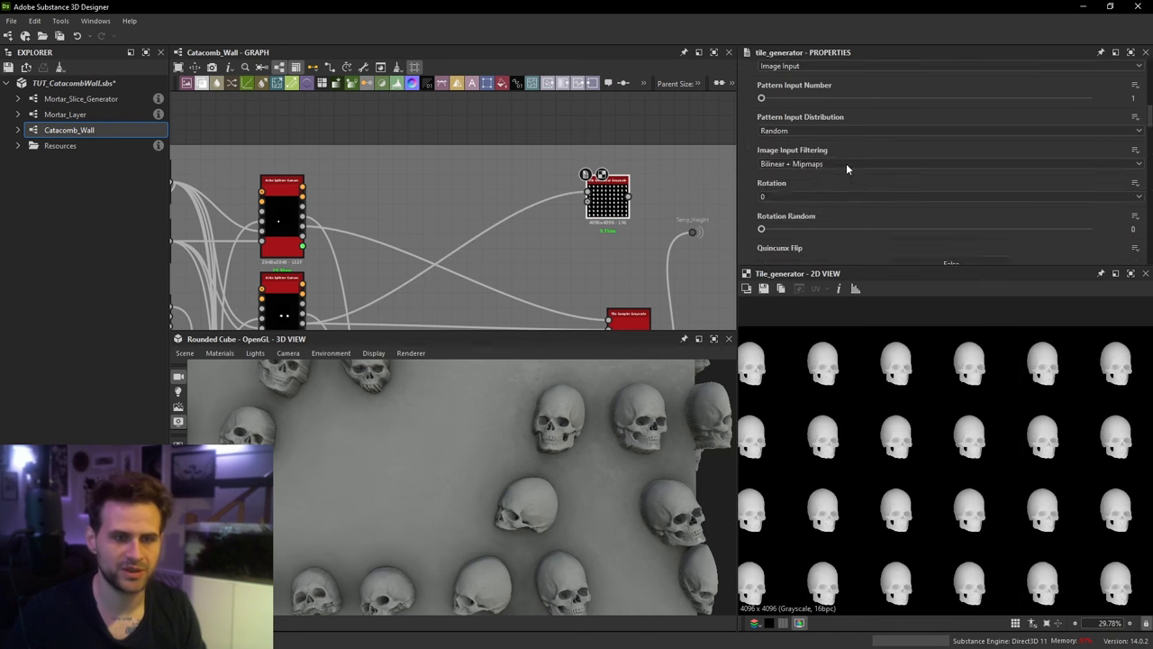
pyautogui.scroll(2, 844, 155)
pyautogui.scroll(-3, 843, 155)
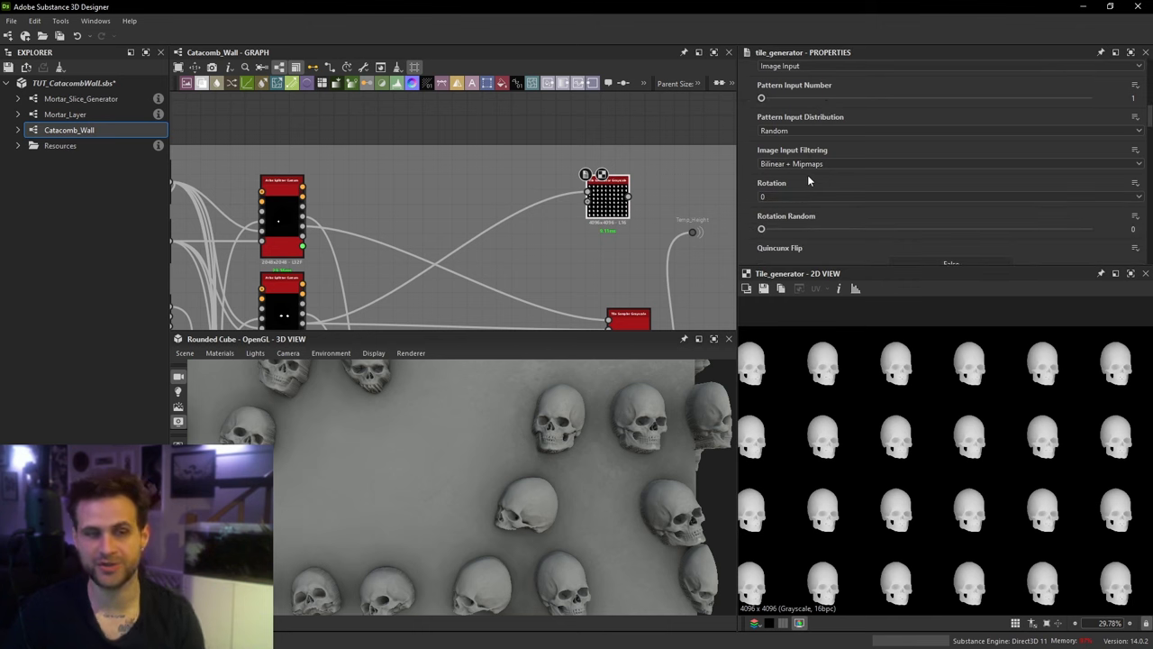
pyautogui.scroll(-2, 809, 180)
pyautogui.moveTo(782, 225); pyautogui.dragTo(1094, 226)
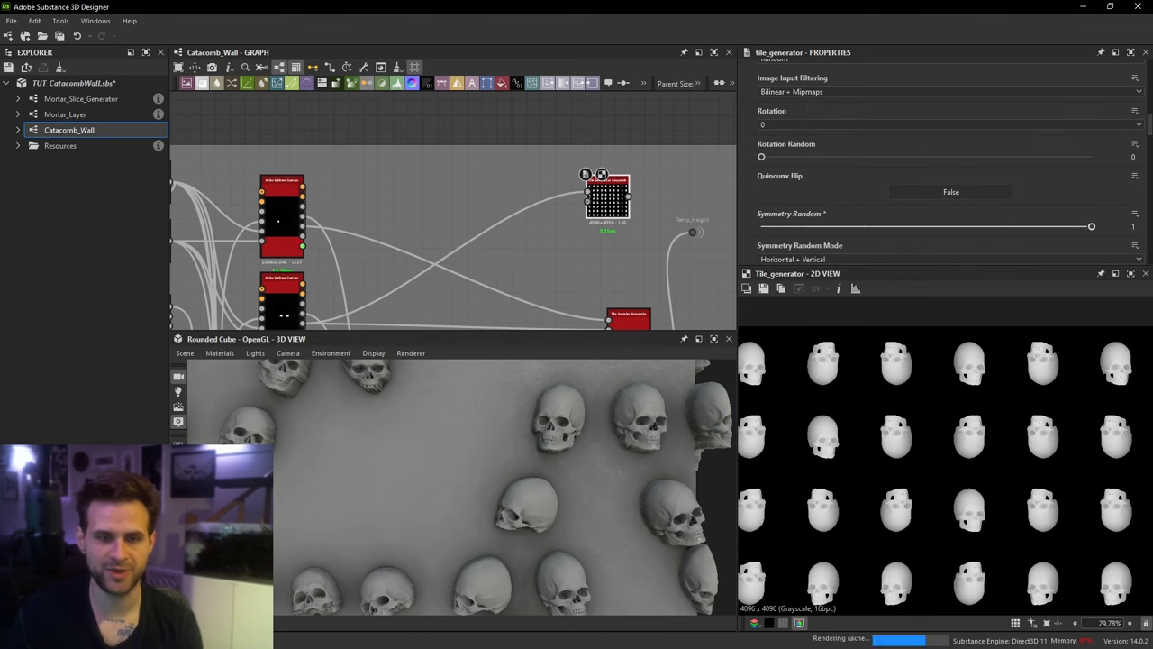
pyautogui.scroll(3, 987, 414)
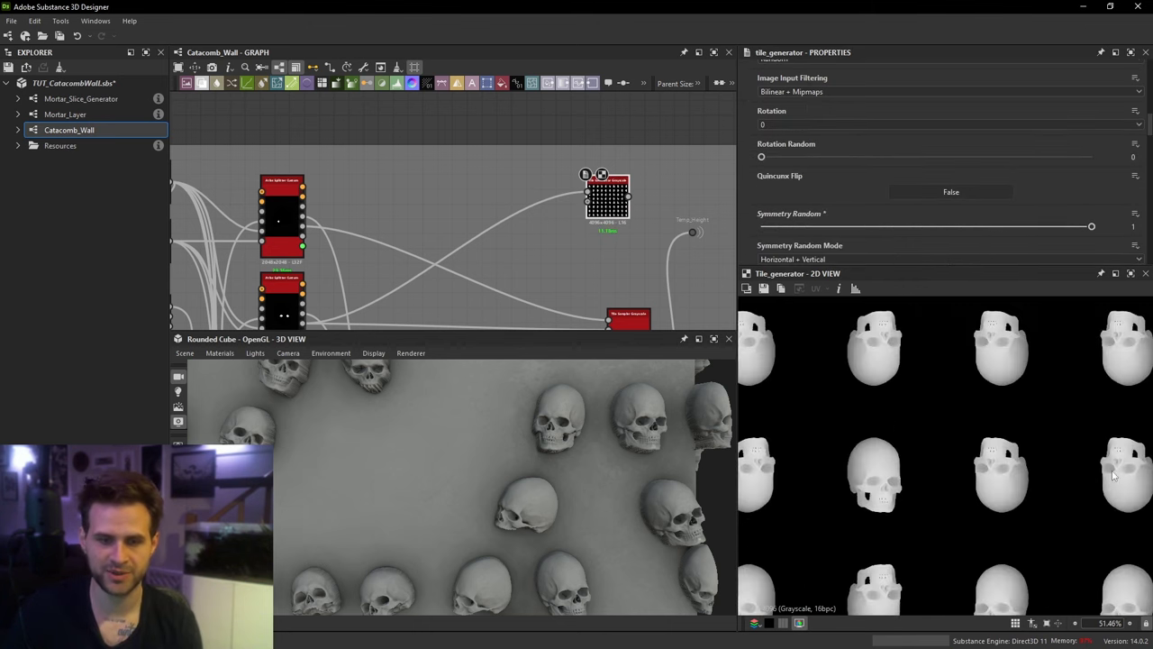
pyautogui.click(827, 258)
pyautogui.click(811, 268)
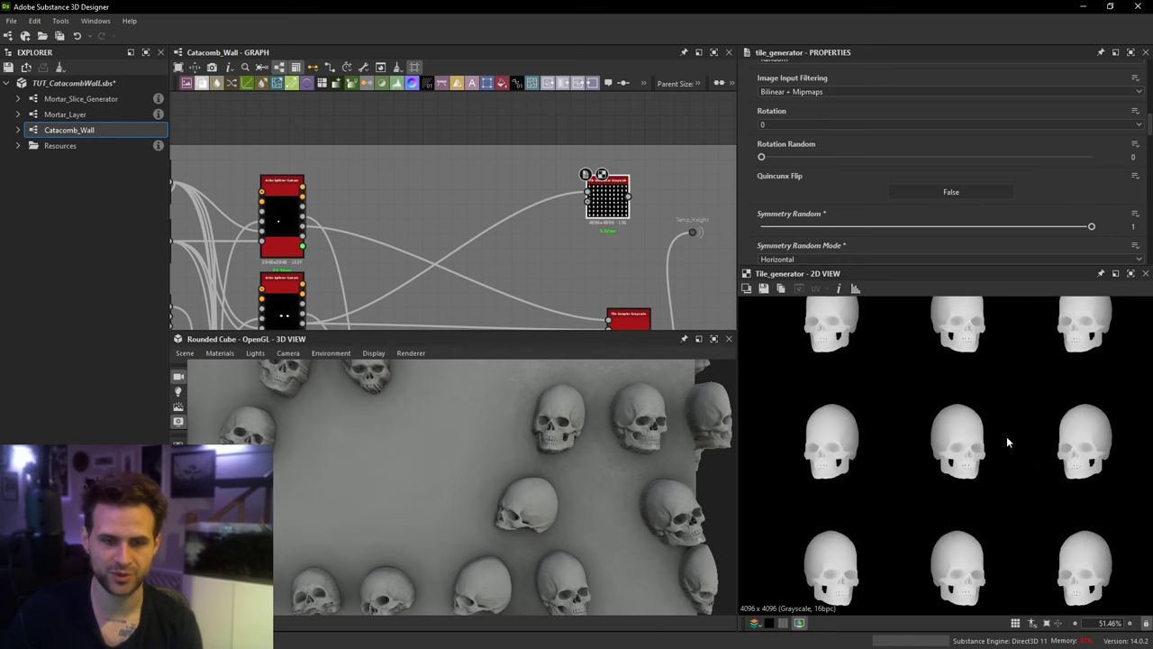
pyautogui.scroll(-2, 1008, 441)
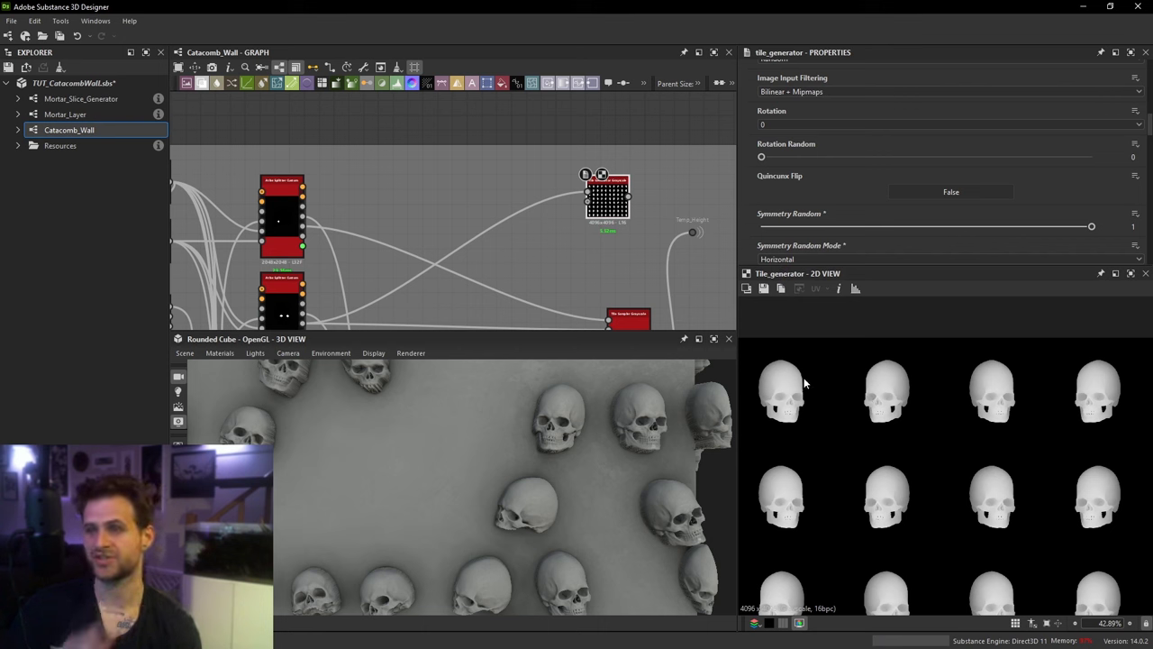
pyautogui.moveTo(499, 203); pyautogui.dragTo(483, 180, button='middle')
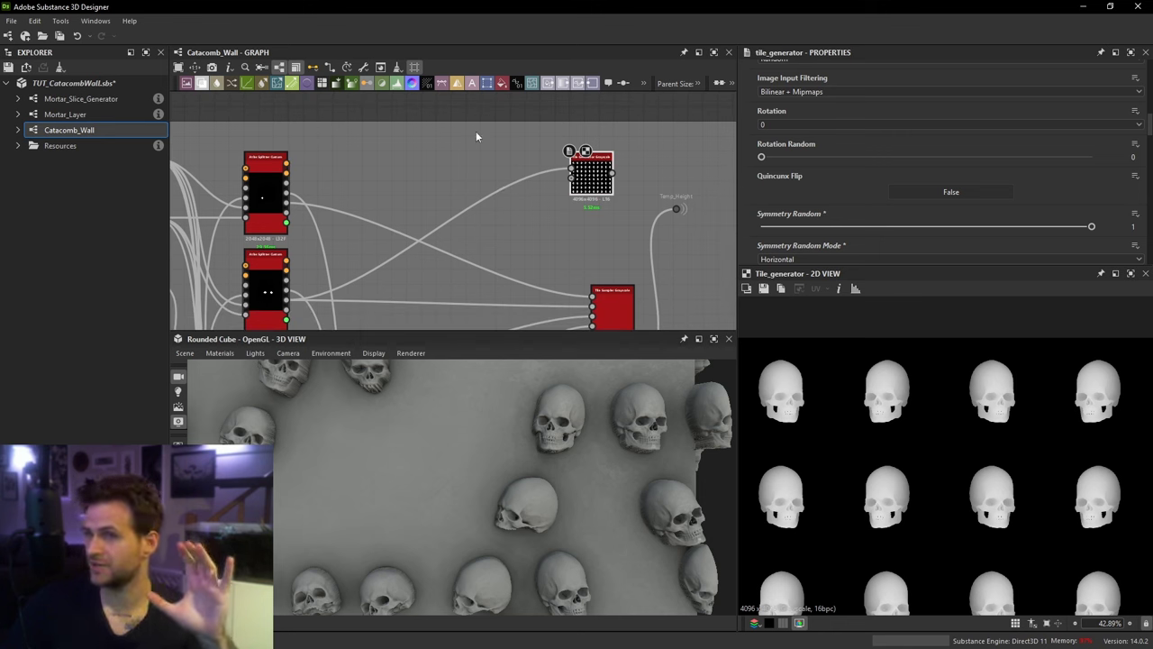
# Step: Delete the Tile Generator Grayscale node that was added for the mirroring demonstration
pyautogui.moveTo(614, 198); pyautogui.dragTo(559, 198, button='middle')
pyautogui.moveTo(536, 189); pyautogui.dragTo(520, 204)
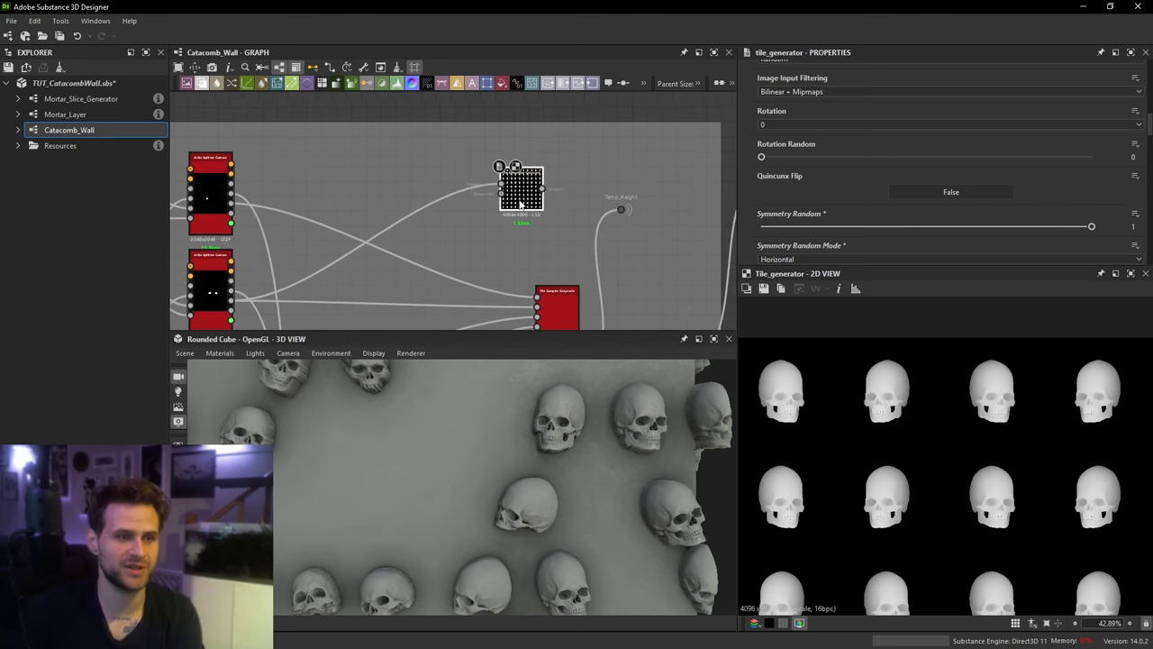
pyautogui.press('Delete')
# Step: Move the Temp_Height dot past the Skull Smoothing frame and place it beside the first Blend of the Skull Surfacing frame
pyautogui.scroll(-4, 624, 209)
pyautogui.moveTo(623, 209); pyautogui.dragTo(661, 259)
pyautogui.moveTo(658, 267); pyautogui.dragTo(569, 150, button='middle')
pyautogui.scroll(3, 479, 197)
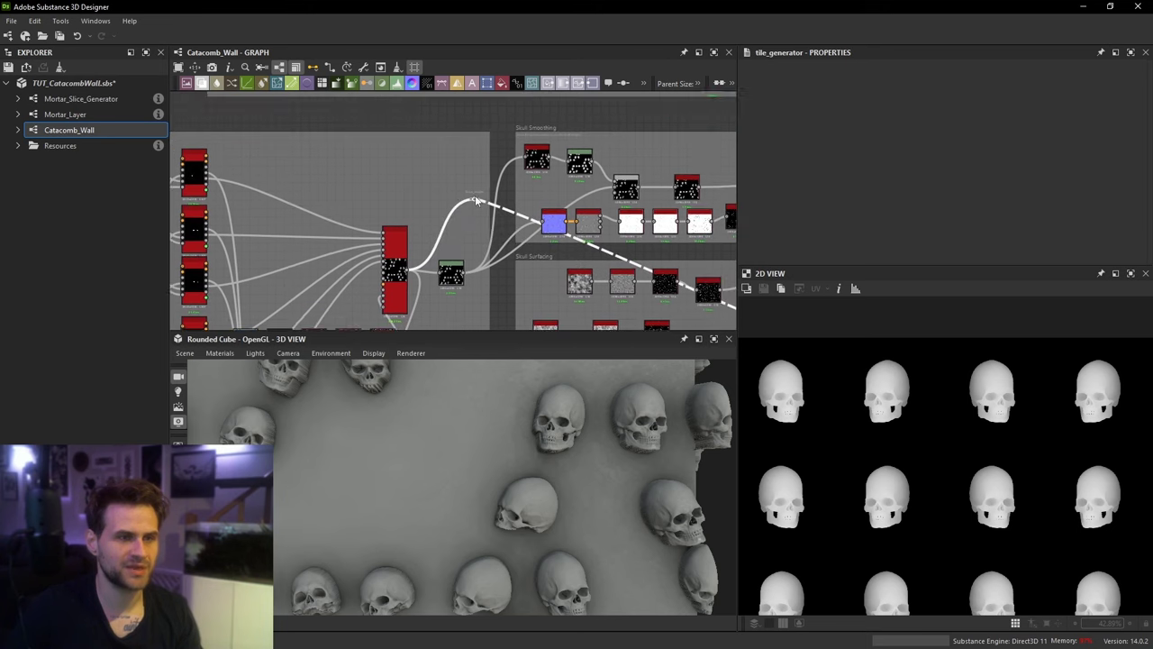
pyautogui.moveTo(475, 200); pyautogui.dragTo(414, 213, button='middle')
pyautogui.moveTo(415, 213); pyautogui.dragTo(565, 183)
pyautogui.scroll(-1, 566, 181)
pyautogui.moveTo(566, 181); pyautogui.dragTo(430, 191, button='middle')
pyautogui.scroll(2, 548, 216)
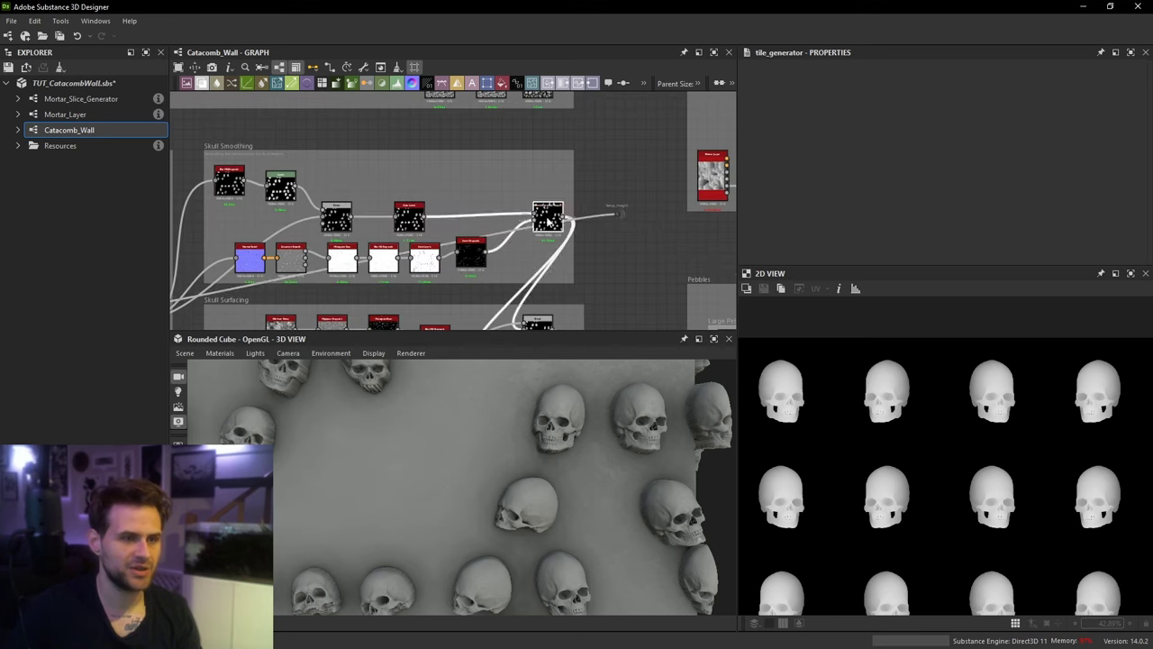
pyautogui.click(548, 219)
pyautogui.moveTo(553, 326); pyautogui.dragTo(556, 263, button='middle')
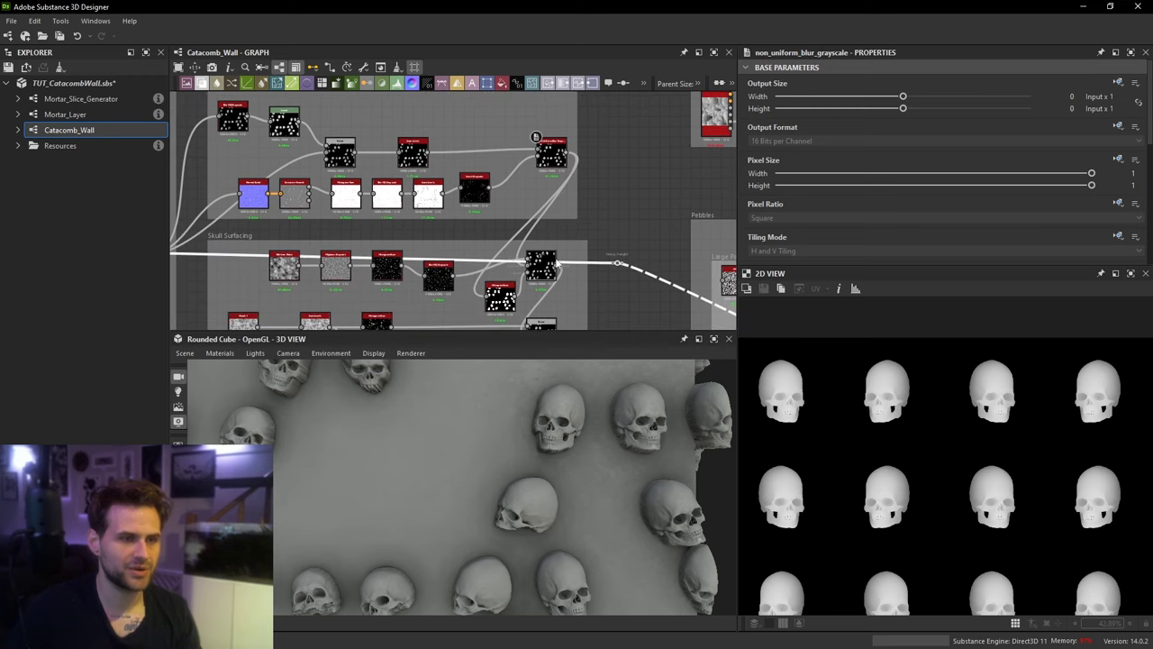
# Step: Preview the first Skull Surfacing Blend, connect it to Temp_Height and inspect the skull surfaces in the 3D view
pyautogui.doubleClick(546, 266)
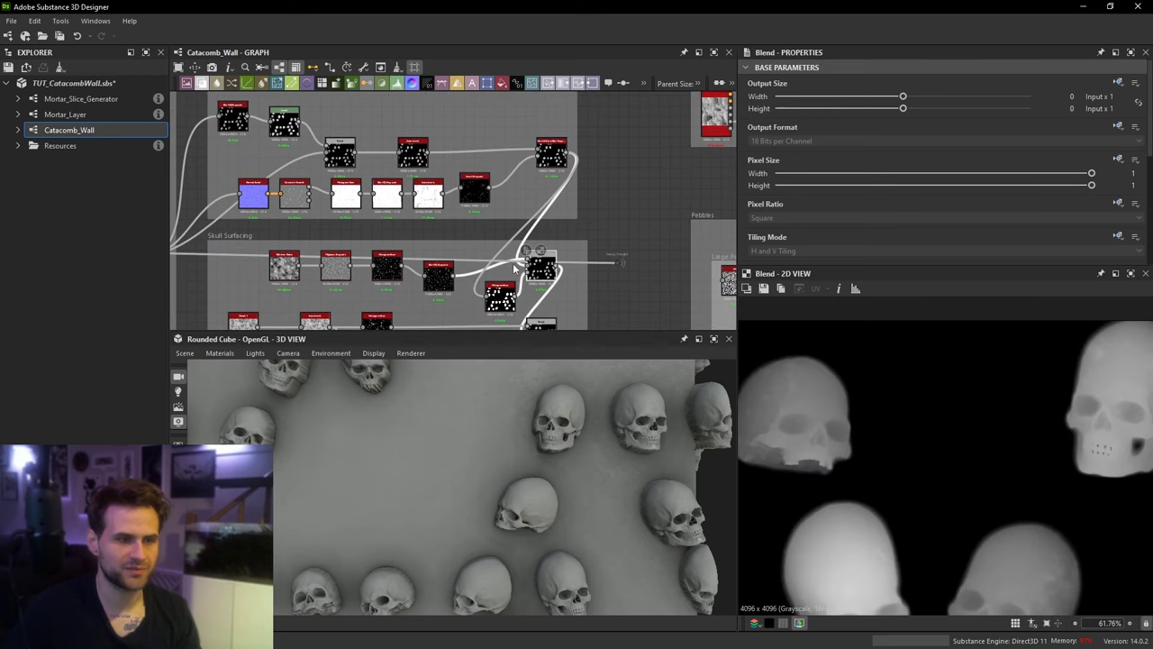
pyautogui.scroll(1, 541, 267)
pyautogui.moveTo(558, 267); pyautogui.dragTo(632, 262)
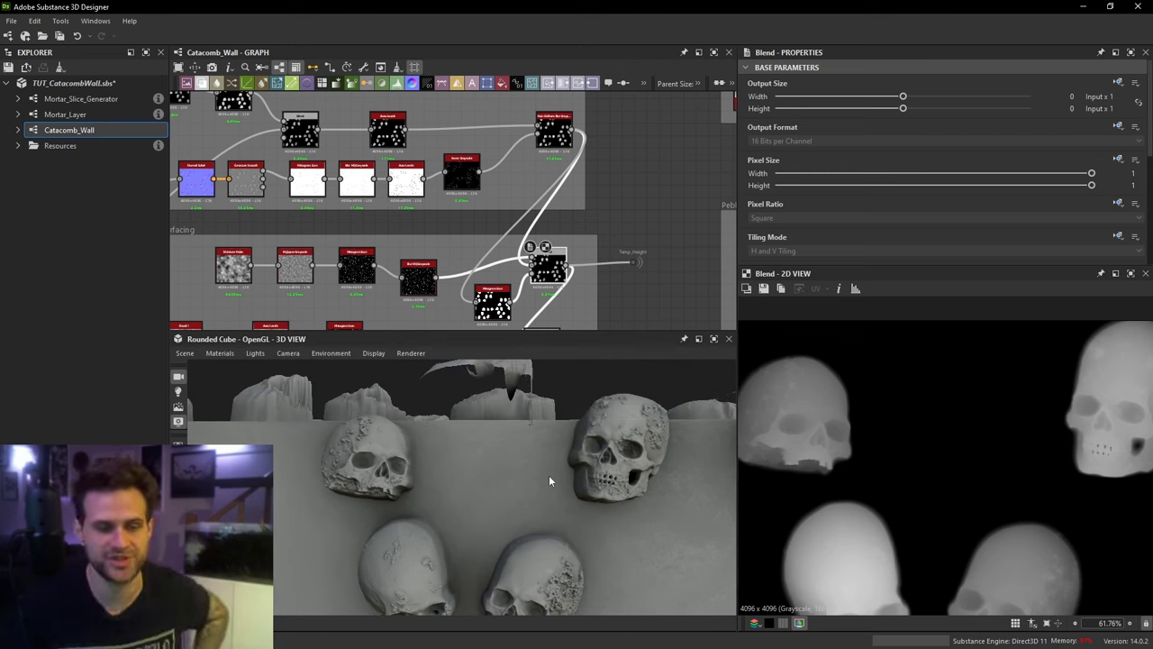
pyautogui.moveTo(347, 517); pyautogui.dragTo(575, 487)
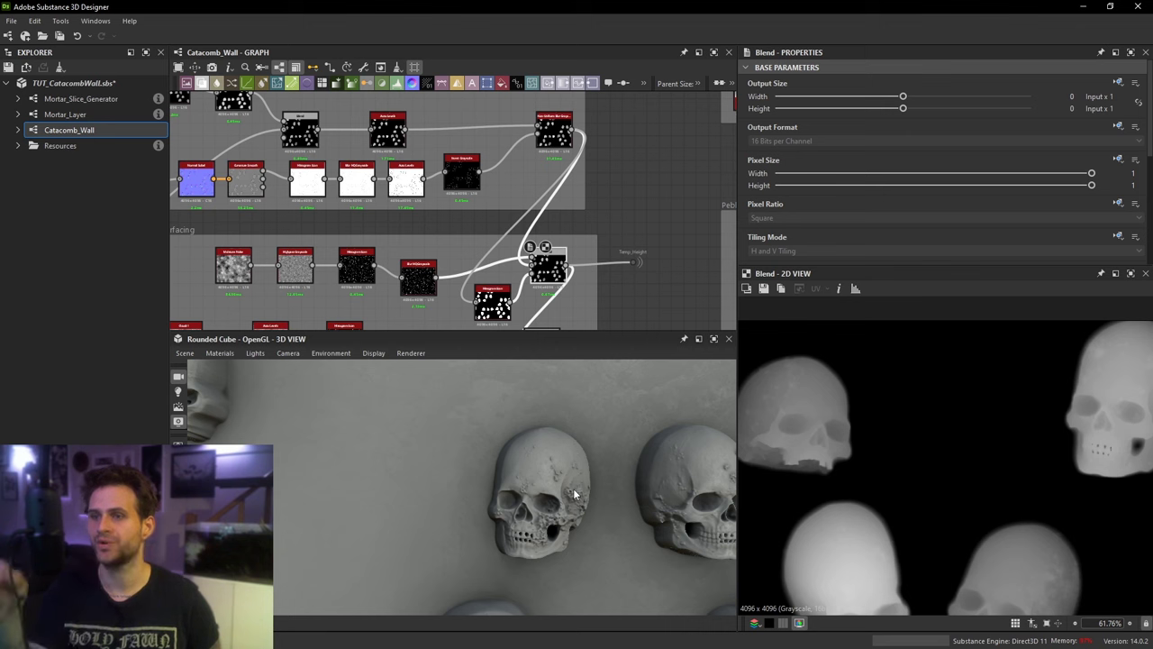
pyautogui.scroll(1, 311, 258)
# Step: Review the Skull Surfacing noise chains, connect the second Blend to Temp_Height and inspect a skull up close in 3D
pyautogui.moveTo(312, 258); pyautogui.dragTo(461, 227, button='middle')
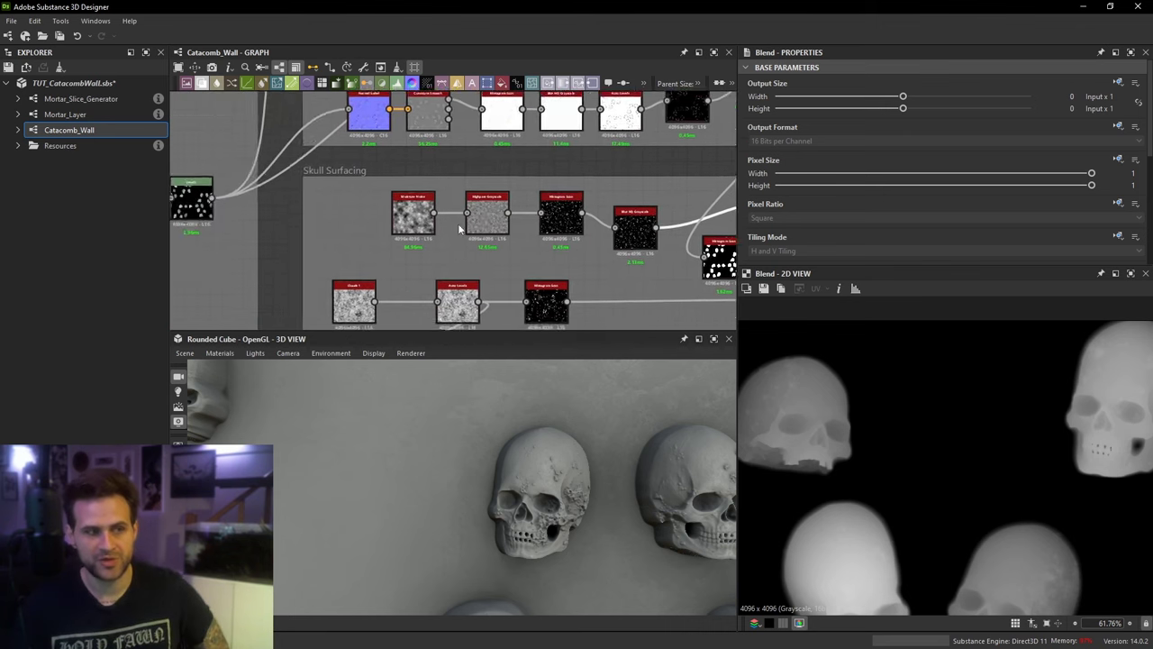
pyautogui.scroll(-1, 315, 209)
pyautogui.moveTo(315, 209); pyautogui.dragTo(223, 217, button='middle')
pyautogui.scroll(1, 636, 263)
pyautogui.moveTo(641, 294); pyautogui.dragTo(585, 298, button='middle')
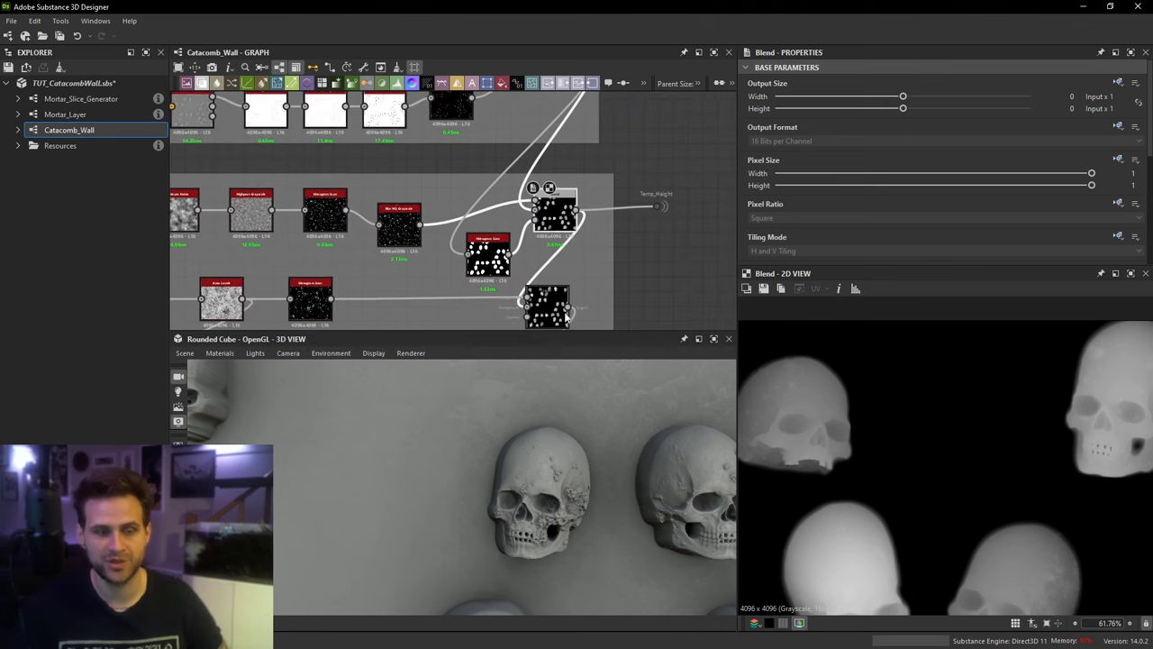
pyautogui.moveTo(651, 210); pyautogui.dragTo(658, 206)
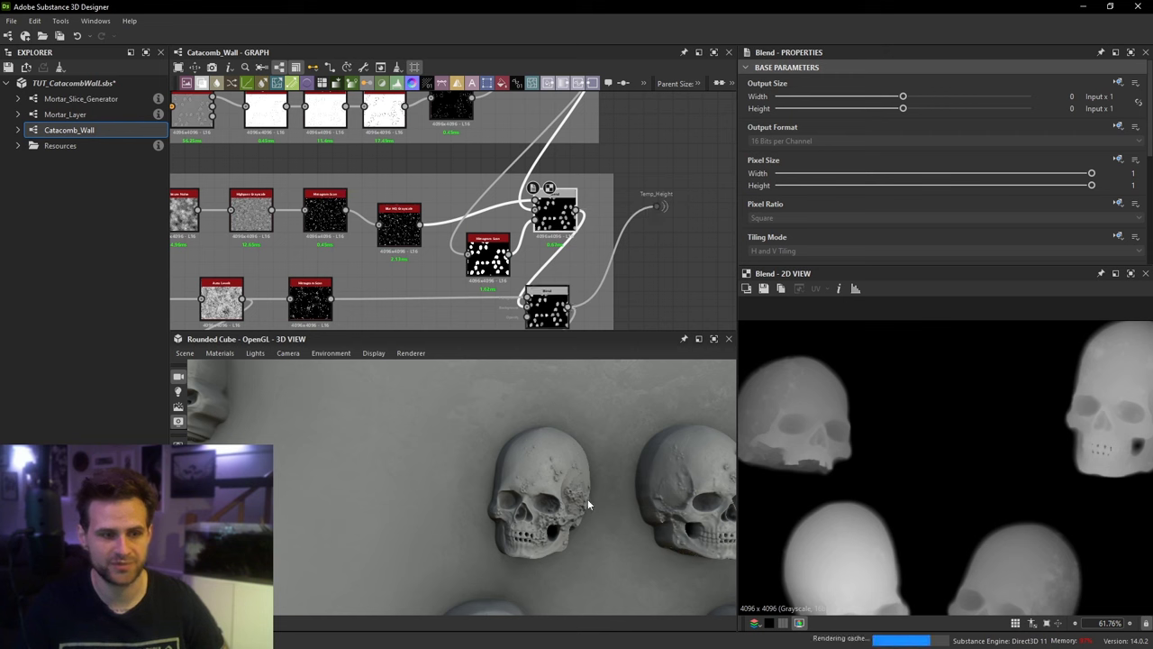
pyautogui.moveTo(573, 498); pyautogui.dragTo(532, 475)
pyautogui.scroll(4, 532, 475)
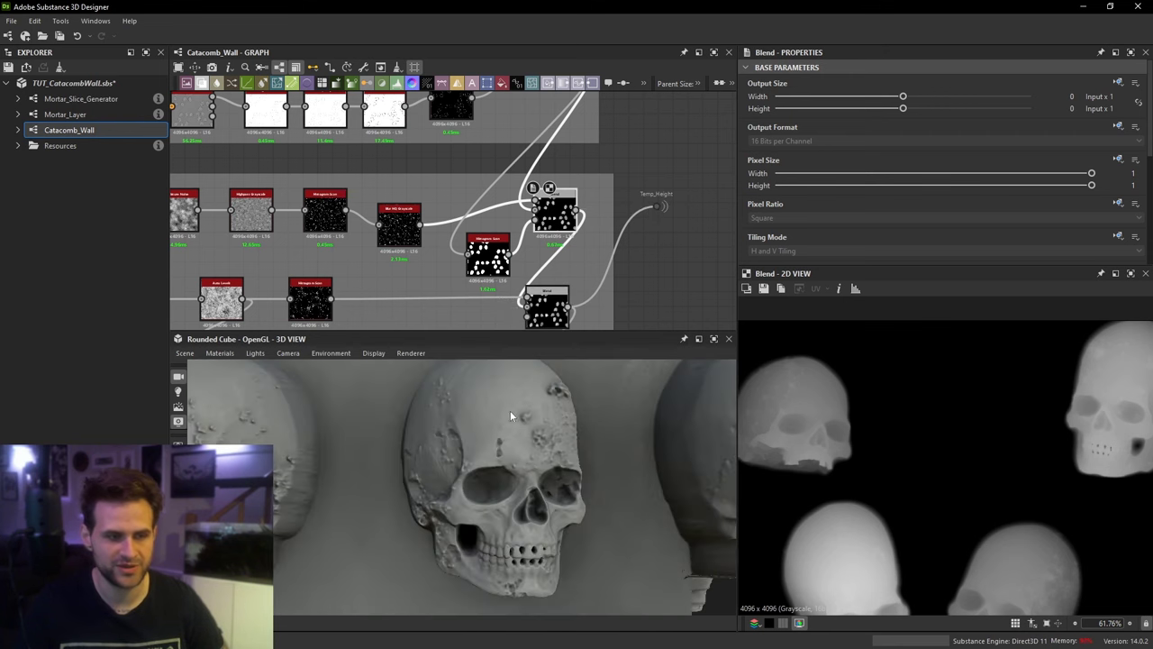
# Step: Move Temp_Height down, feed it from the third Skull Surfacing Blend and examine the skull detail in the 3D view
pyautogui.moveTo(686, 238); pyautogui.dragTo(682, 191, button='middle')
pyautogui.moveTo(654, 161); pyautogui.dragTo(645, 249)
pyautogui.moveTo(645, 249); pyautogui.dragTo(648, 198, button='middle')
pyautogui.moveTo(648, 198); pyautogui.dragTo(657, 207)
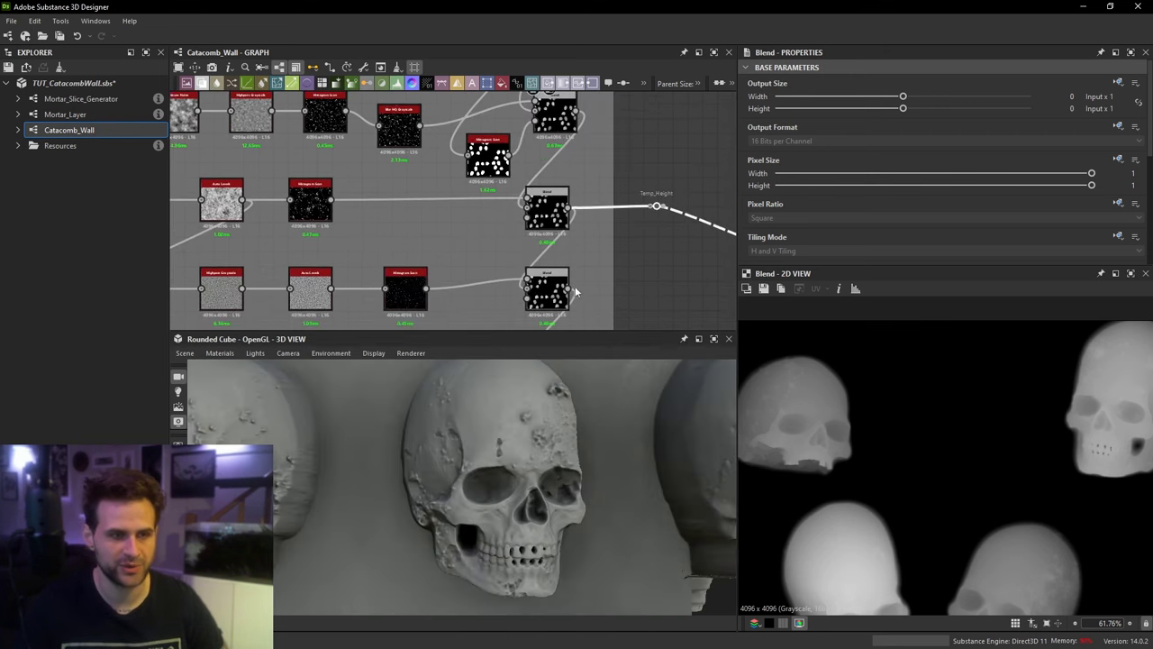
pyautogui.moveTo(568, 289); pyautogui.dragTo(635, 234)
pyautogui.click(657, 206)
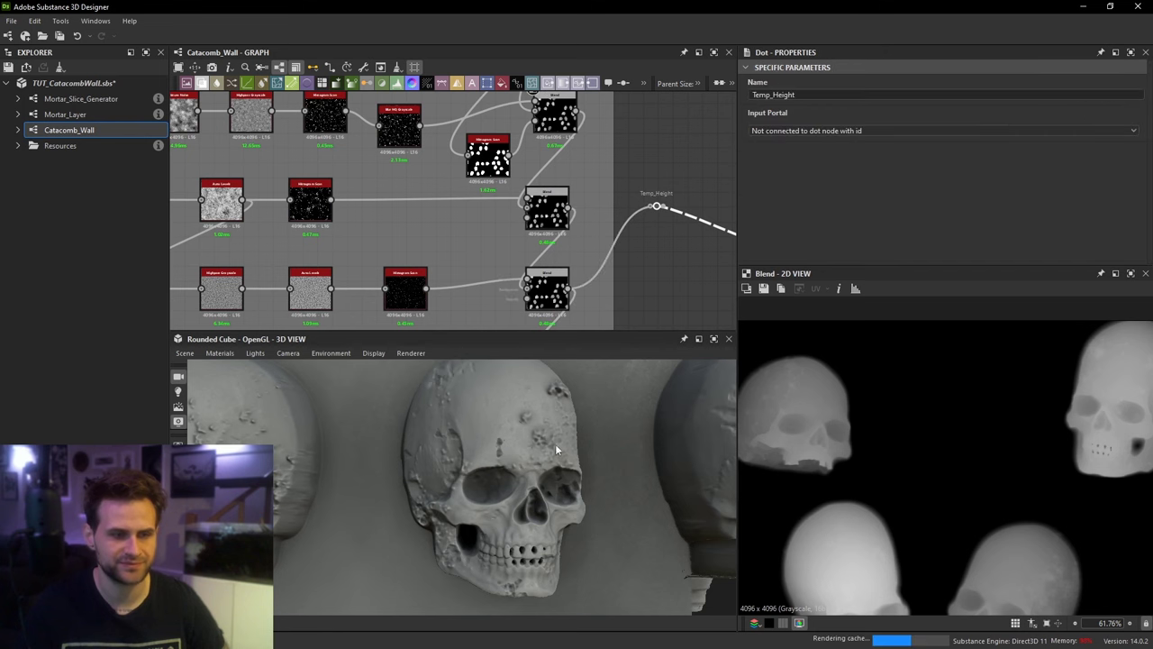
pyautogui.scroll(-5, 547, 443)
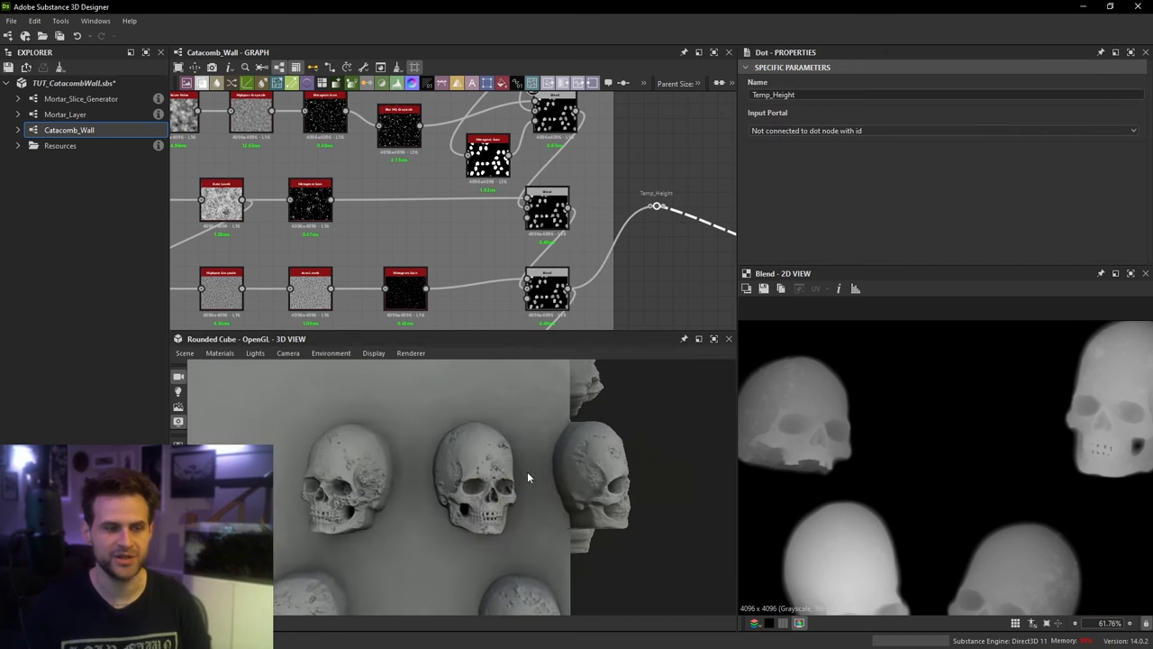
pyautogui.scroll(3, 527, 471)
pyautogui.moveTo(315, 452); pyautogui.dragTo(522, 464)
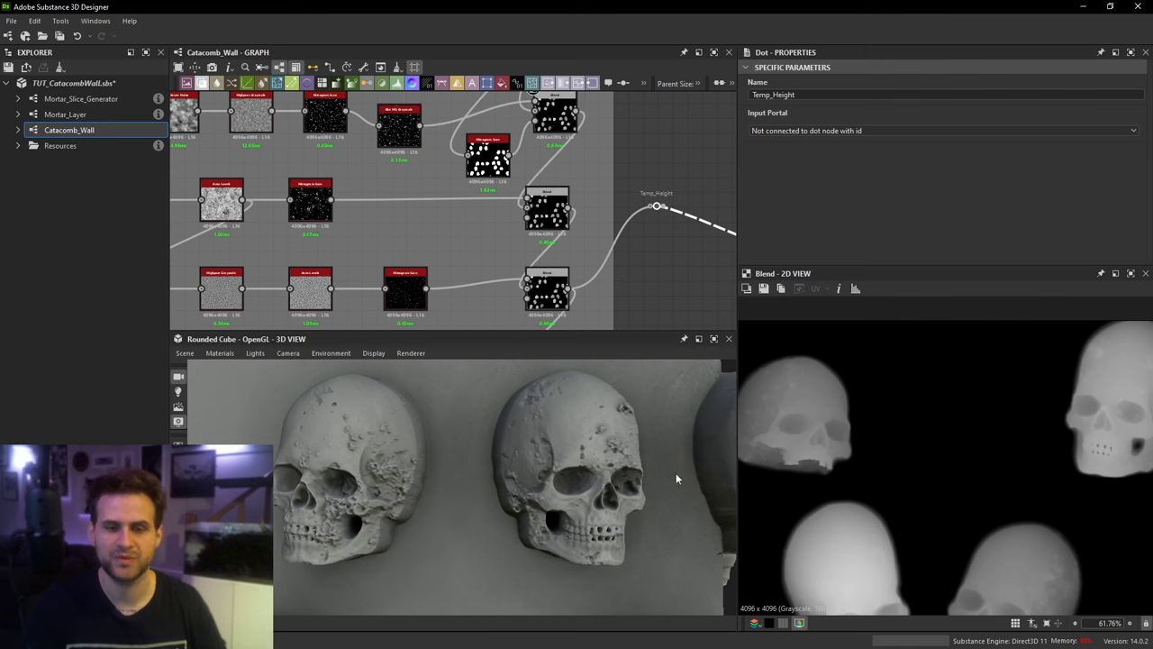
# Step: Move Temp_Height down toward the fourth Skull Surfacing Blend and preview the Transformation 2D noise feeding that Blend
pyautogui.scroll(-2, 914, 514)
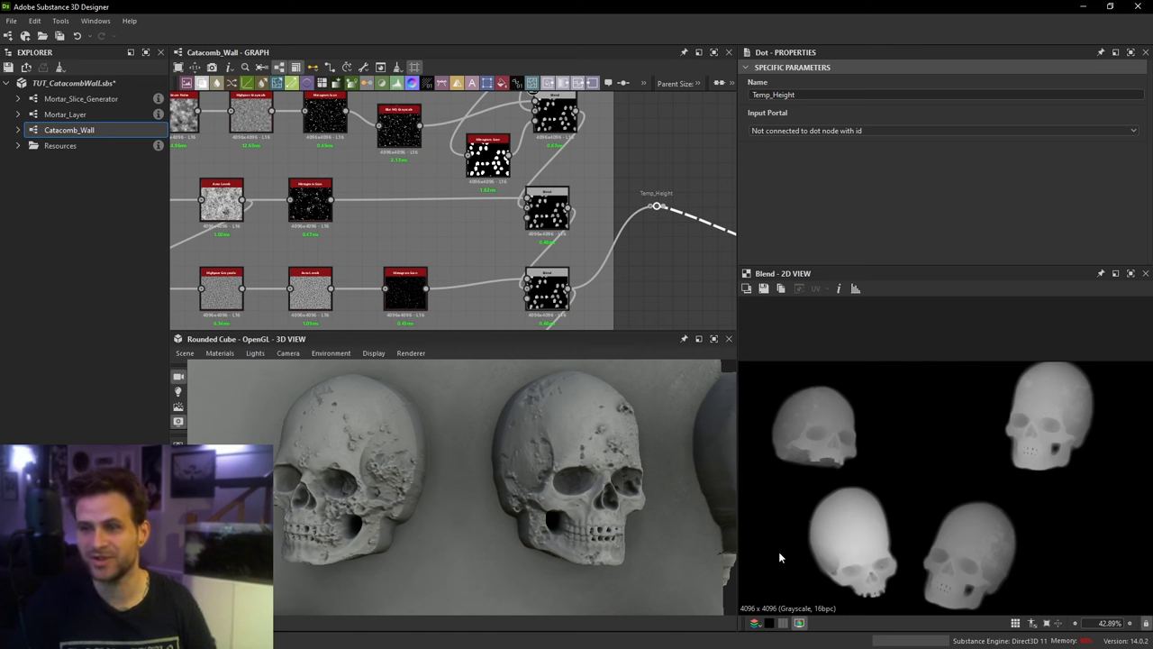
pyautogui.scroll(-1, 681, 202)
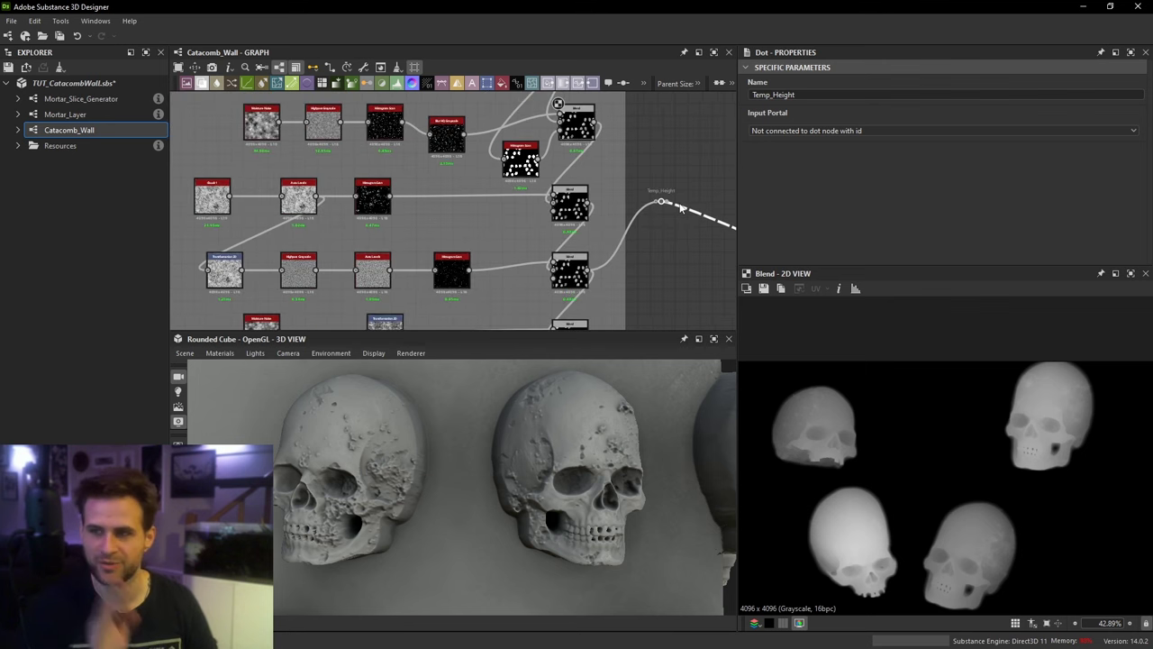
pyautogui.scroll(-1, 612, 246)
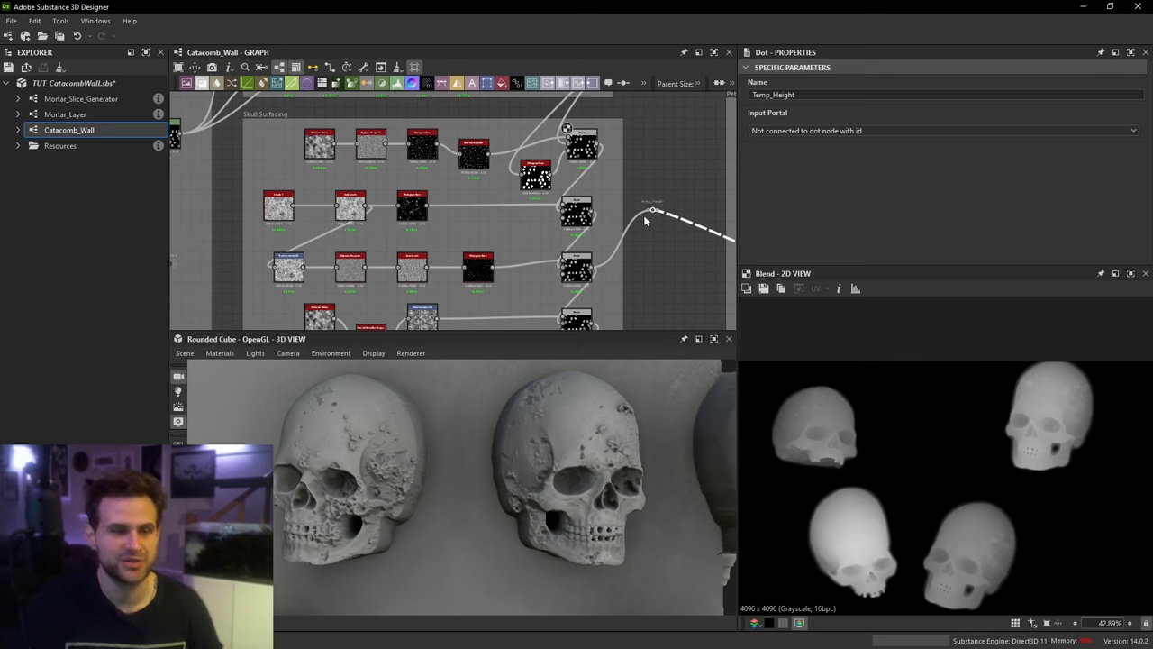
pyautogui.moveTo(656, 248); pyautogui.dragTo(652, 236, button='middle')
pyautogui.click(647, 160)
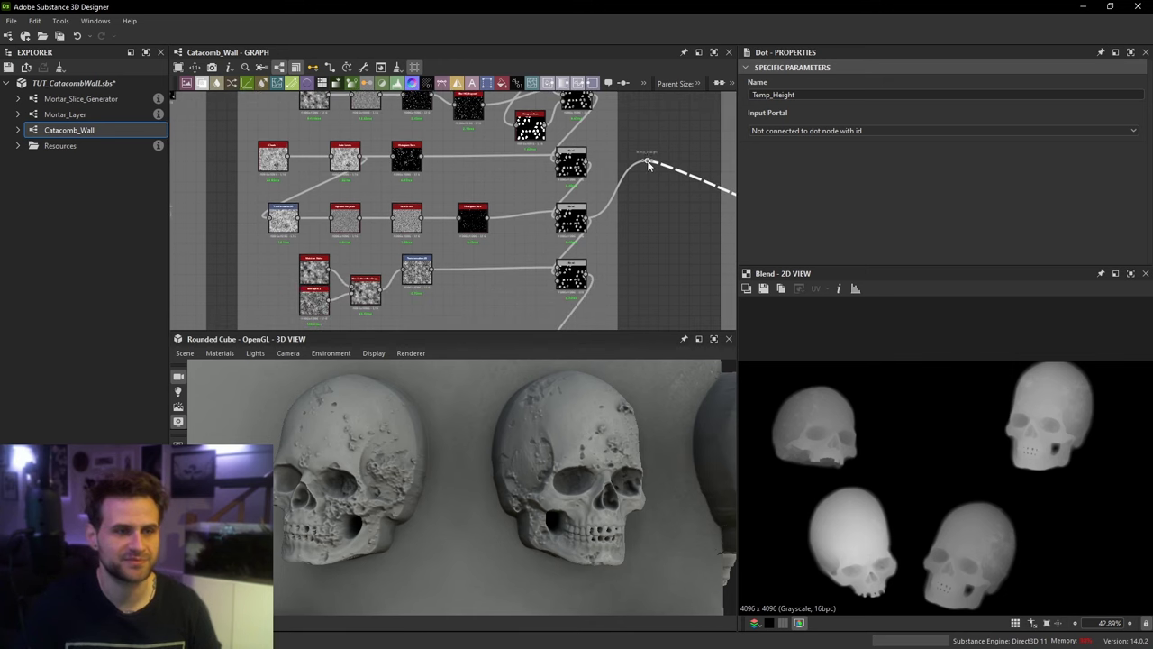
pyautogui.moveTo(646, 161); pyautogui.dragTo(657, 234)
pyautogui.scroll(2, 499, 250)
pyautogui.doubleClick(384, 275)
pyautogui.moveTo(581, 258); pyautogui.dragTo(515, 257, button='middle')
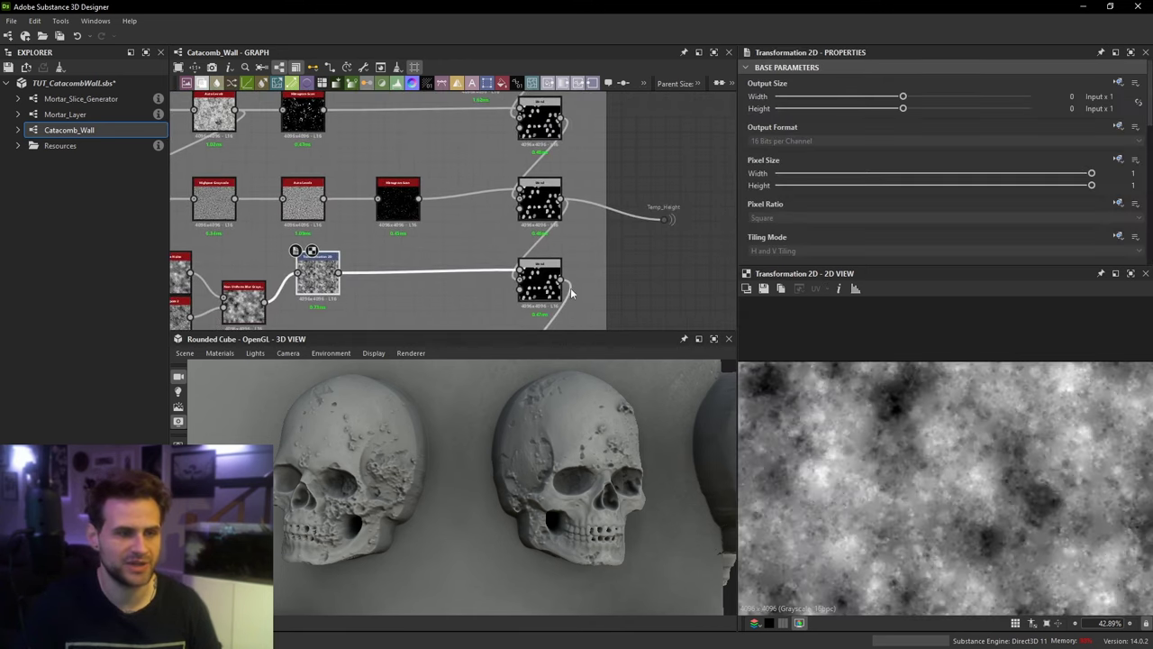
# Step: Connect the fourth Skull Surfacing Blend to Temp_Height and inspect the skull surface up close in 3D
pyautogui.moveTo(562, 280); pyautogui.dragTo(662, 219)
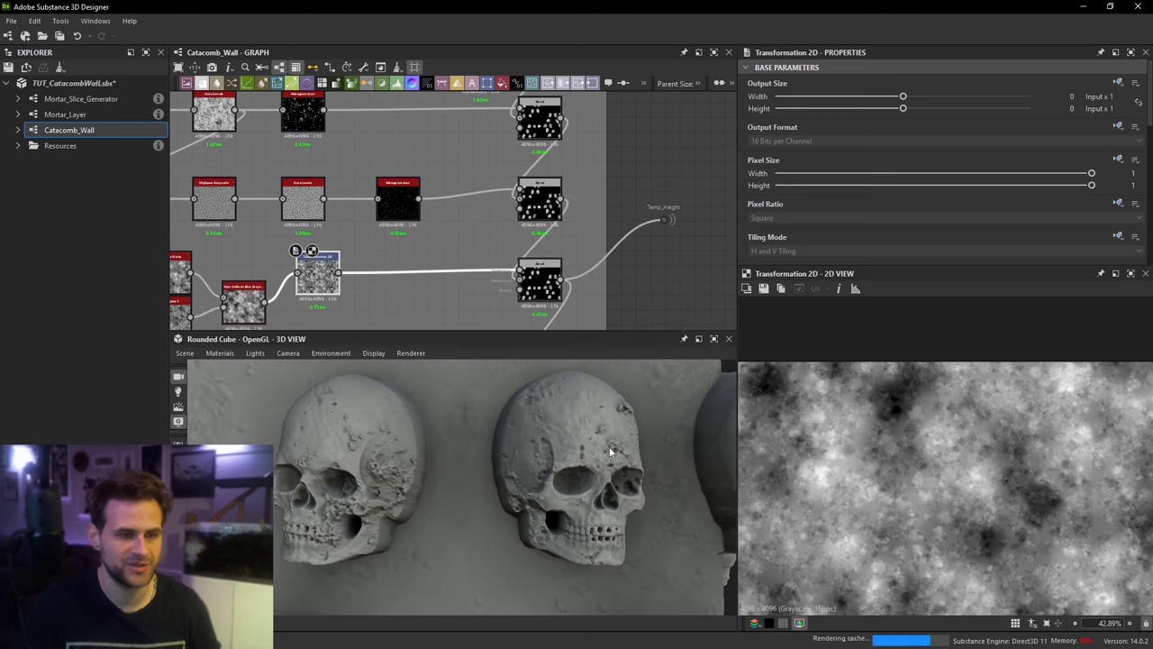
pyautogui.scroll(-2, 458, 238)
pyautogui.scroll(5, 620, 454)
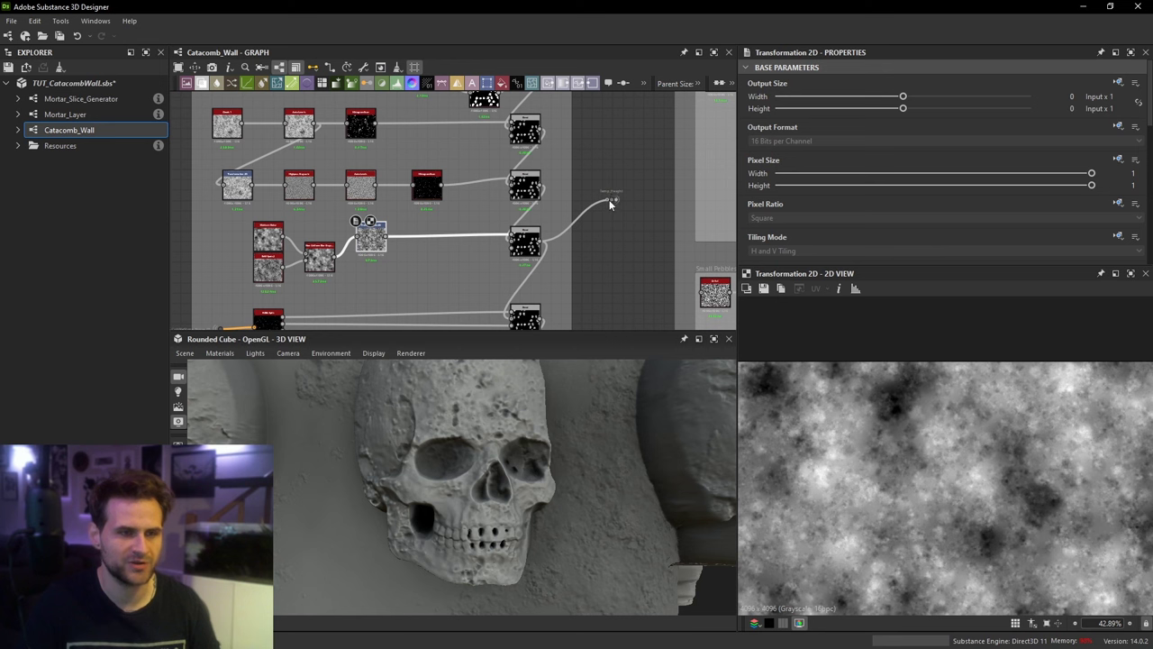
# Step: Move Temp_Height down beside the fifth Skull Surfacing Blend and preview that Blend's output
pyautogui.moveTo(609, 199); pyautogui.dragTo(610, 303)
pyautogui.moveTo(596, 311); pyautogui.dragTo(590, 254, button='middle')
pyautogui.click(519, 268)
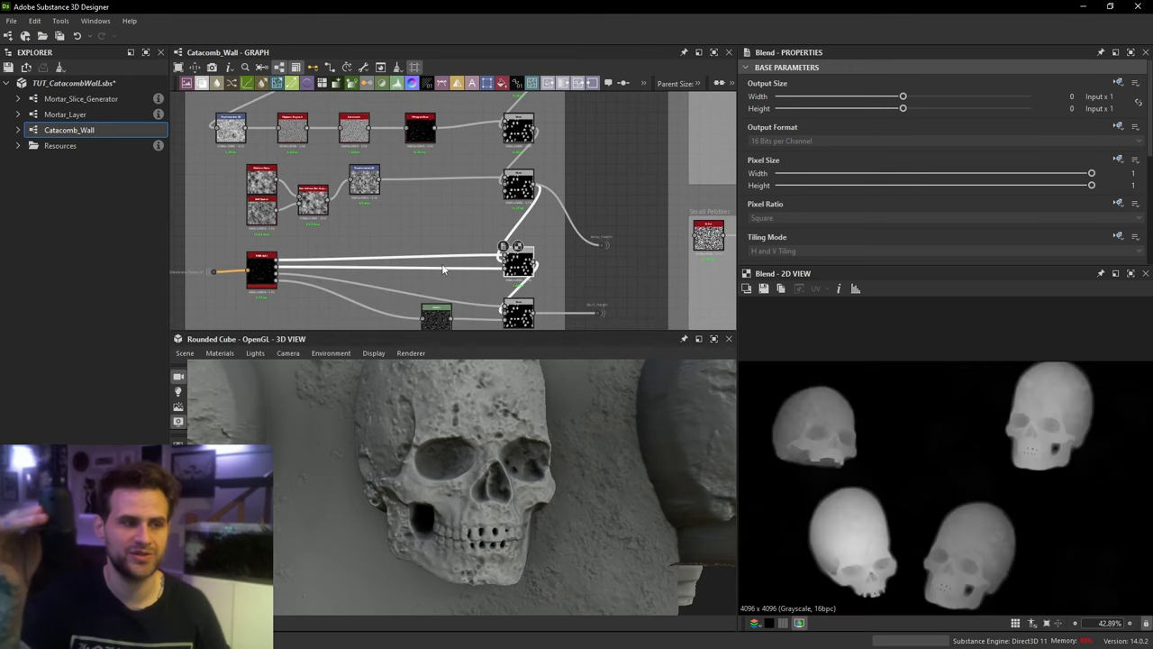
# Step: Preview the R, G, B and A outputs of the RGBA Split node one after another
pyautogui.scroll(5, 373, 249)
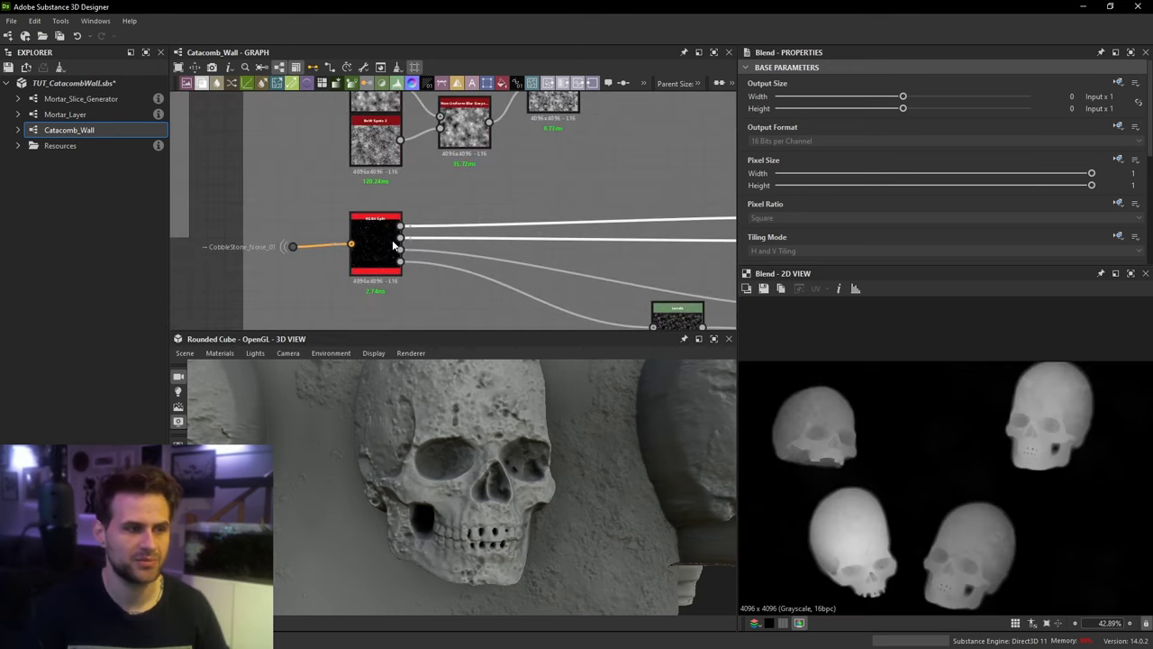
pyautogui.click(401, 231)
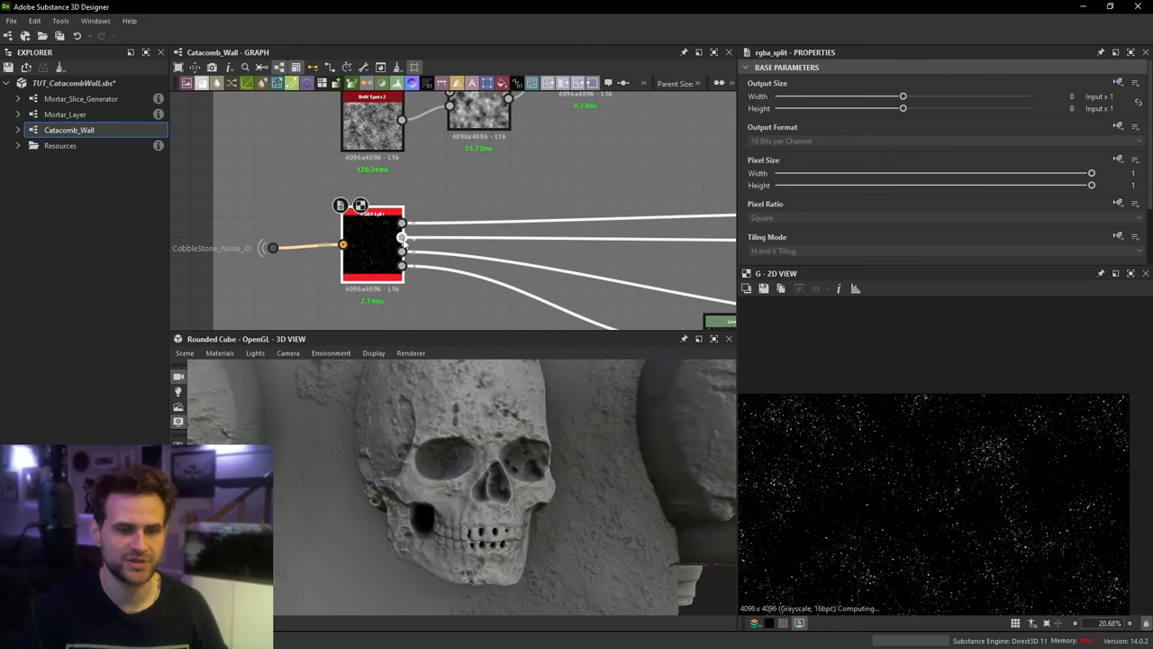
pyautogui.moveTo(403, 239); pyautogui.dragTo(493, 234)
pyautogui.moveTo(402, 252); pyautogui.dragTo(438, 249)
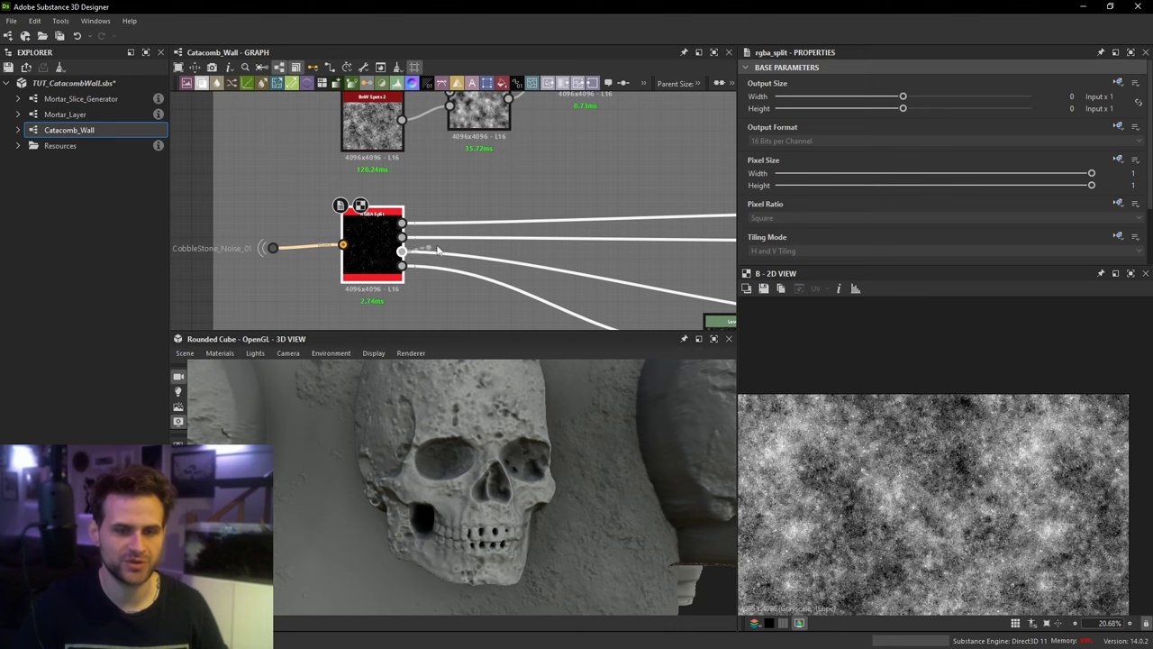
pyautogui.click(402, 265)
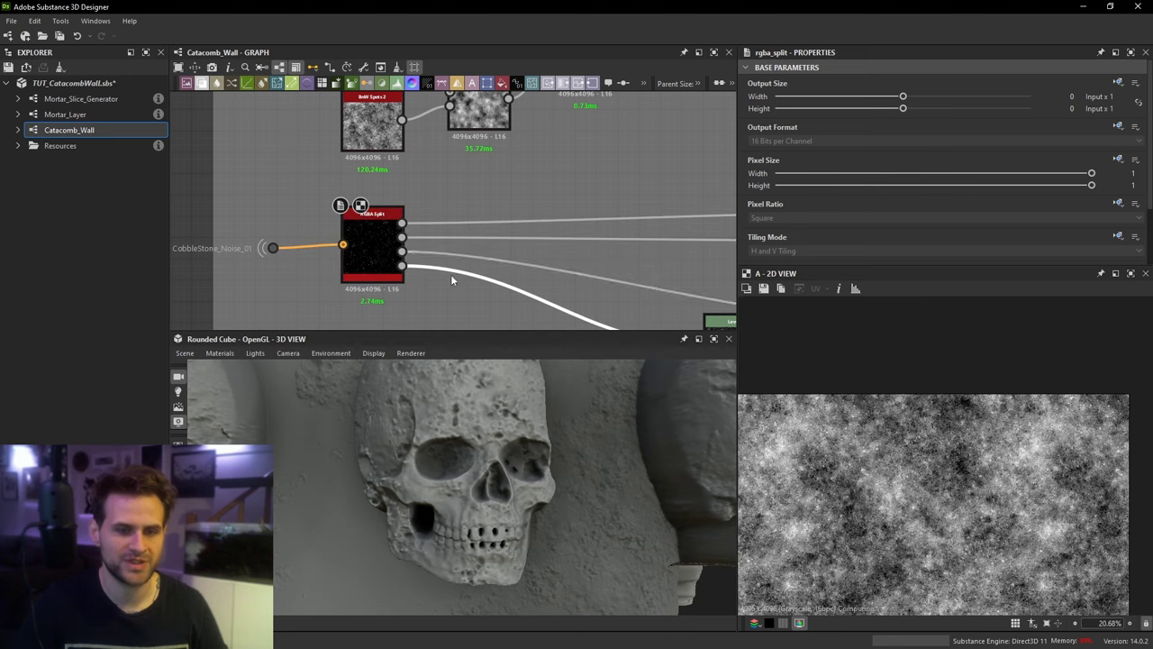
# Step: Connect the fifth Skull Surfacing Blend, fed by the RGBA Split, to the Temp_Height dot
pyautogui.scroll(-2, 540, 261)
pyautogui.moveTo(559, 256); pyautogui.dragTo(382, 248, button='middle')
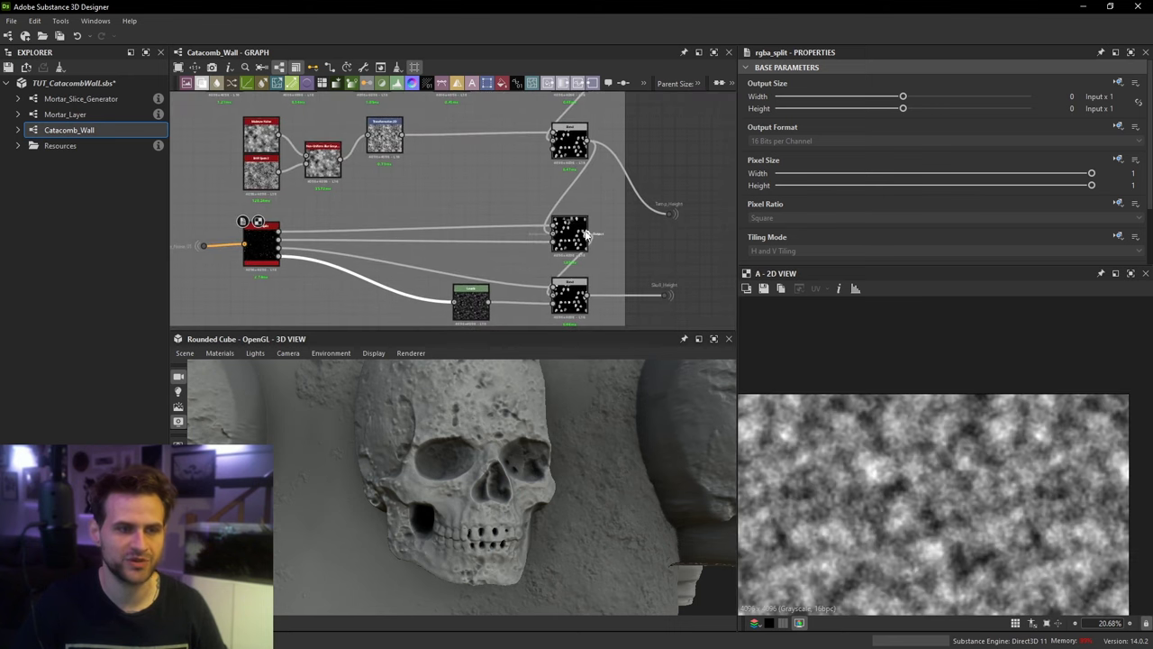
pyautogui.moveTo(663, 217); pyautogui.dragTo(669, 214)
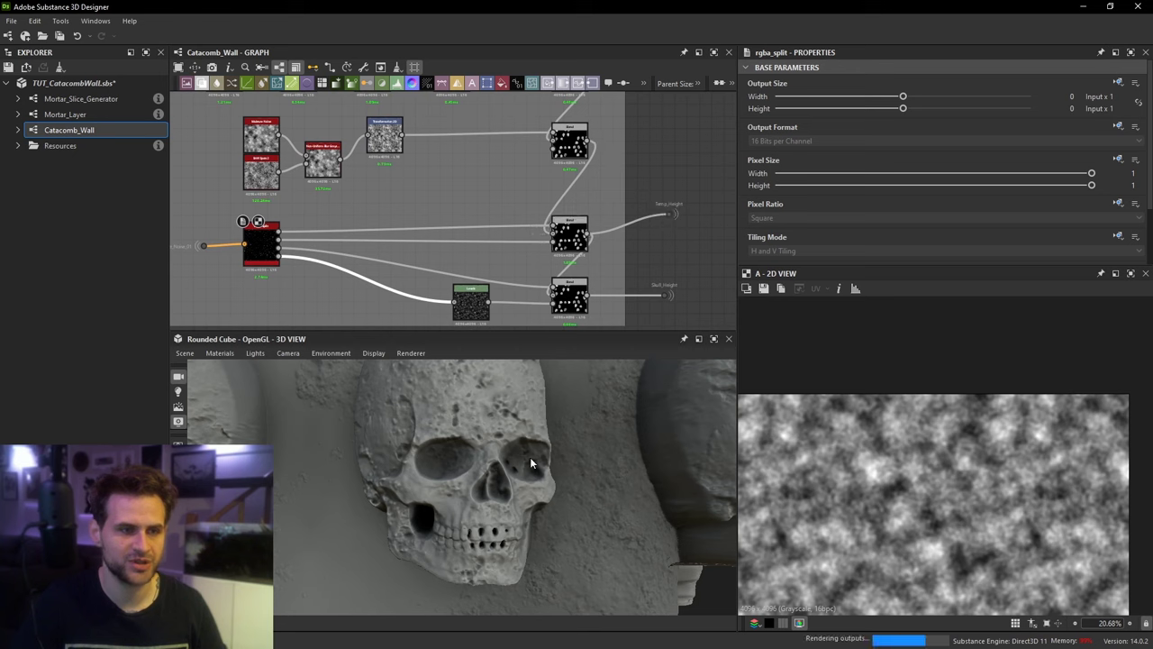
# Step: Select the portal dot feeding the RGBA Split to check which input portal it uses
pyautogui.moveTo(299, 219); pyautogui.dragTo(331, 240, button='middle')
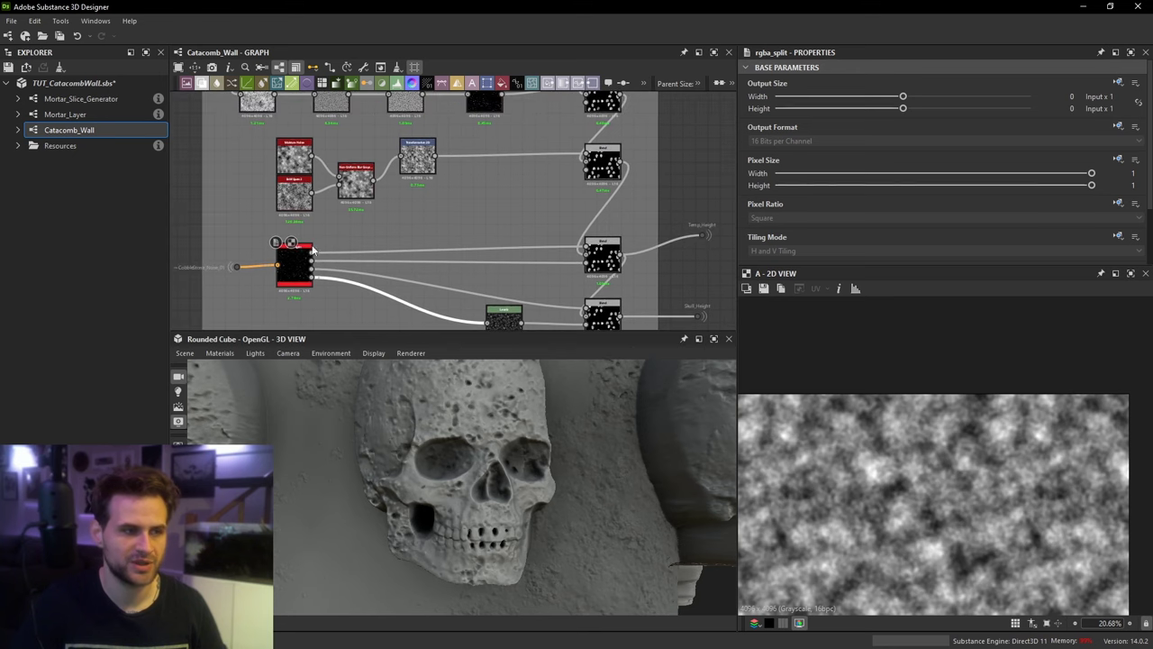
pyautogui.scroll(2, 272, 261)
pyautogui.moveTo(269, 263); pyautogui.dragTo(333, 260, button='middle')
pyautogui.click(285, 267)
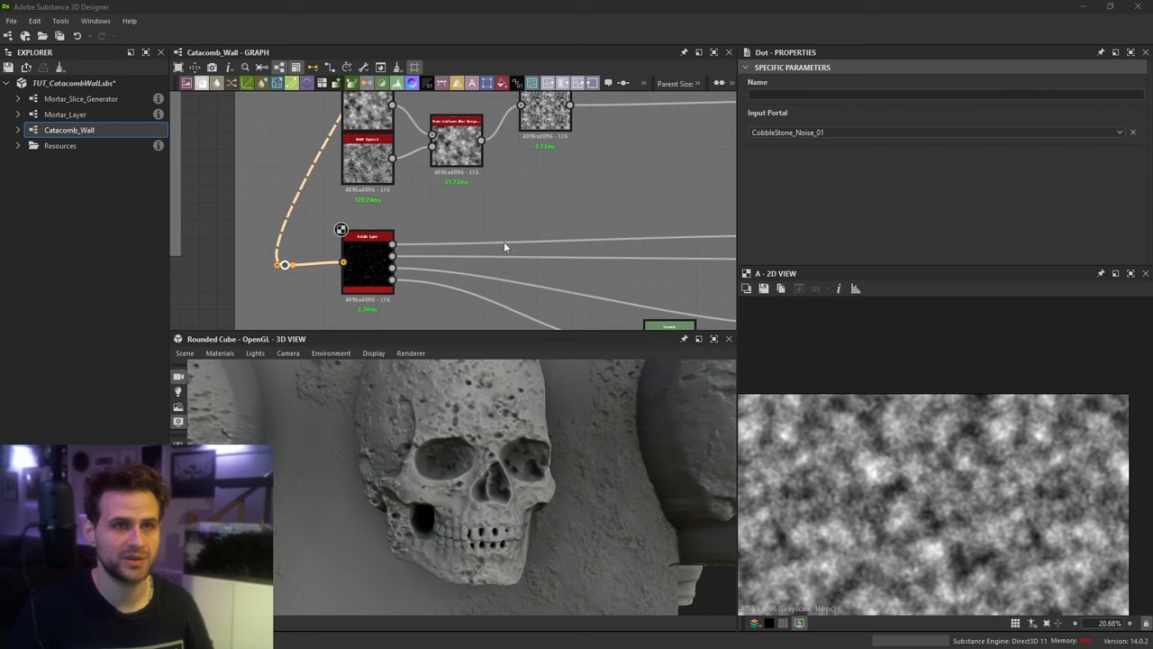
# Step: Trace the CobbleStone_Noise_01 portal back to its RGBA Merge node and preview the merged texture and its first input
pyautogui.scroll(-3, 506, 245)
pyautogui.moveTo(506, 245); pyautogui.dragTo(520, 345, button='middle')
pyautogui.scroll(-2, 514, 270)
pyautogui.moveTo(584, 121); pyautogui.dragTo(559, 277, button='middle')
pyautogui.scroll(5, 560, 282)
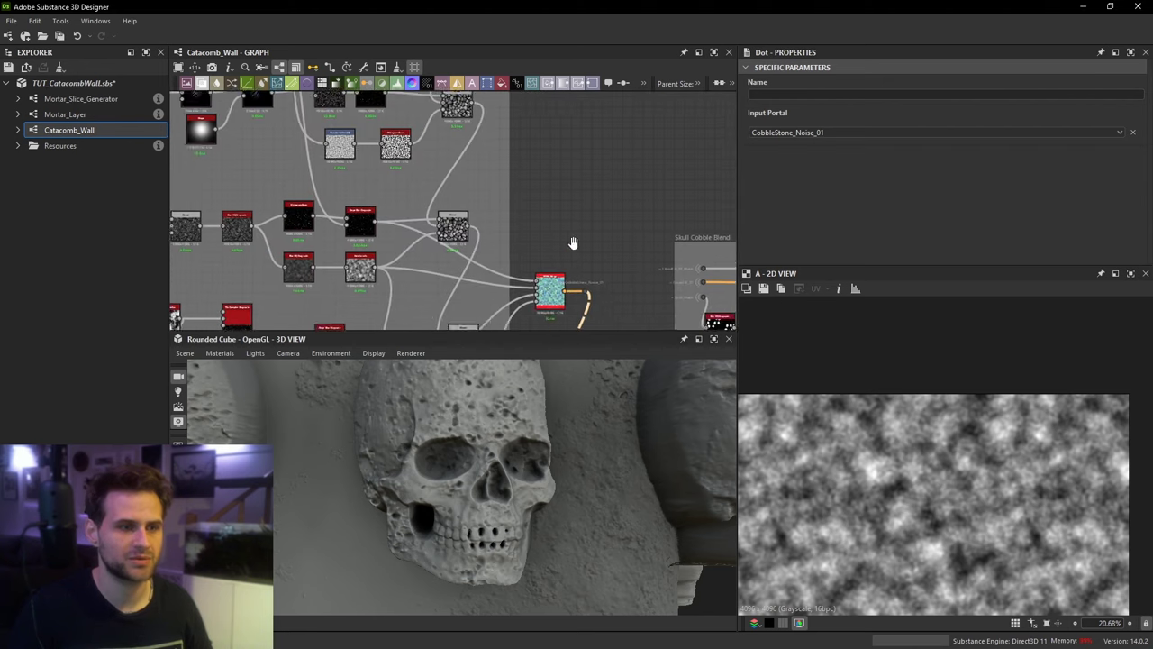
pyautogui.click(573, 204)
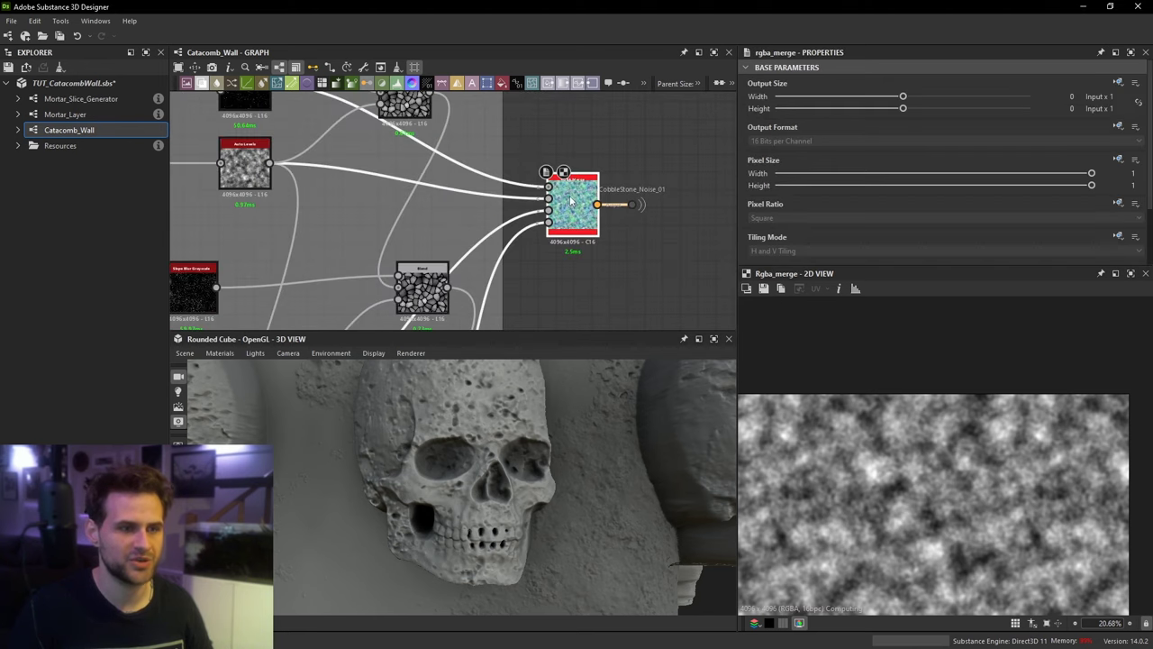
pyautogui.scroll(2, 570, 202)
pyautogui.click(554, 199)
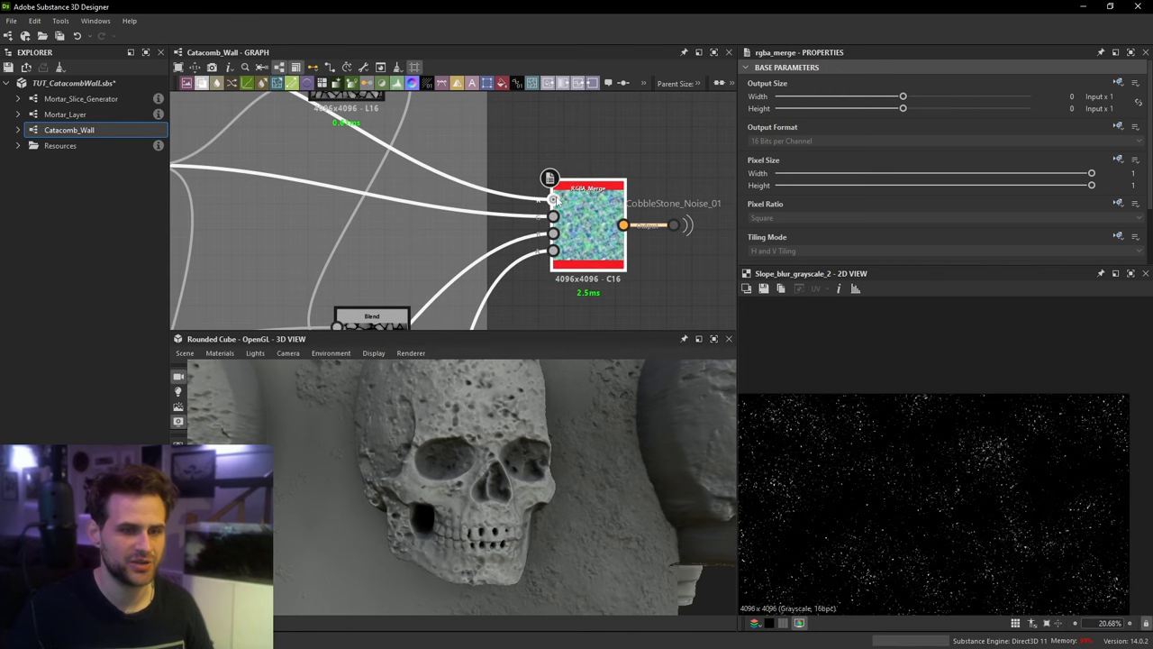
pyautogui.scroll(-3, 525, 208)
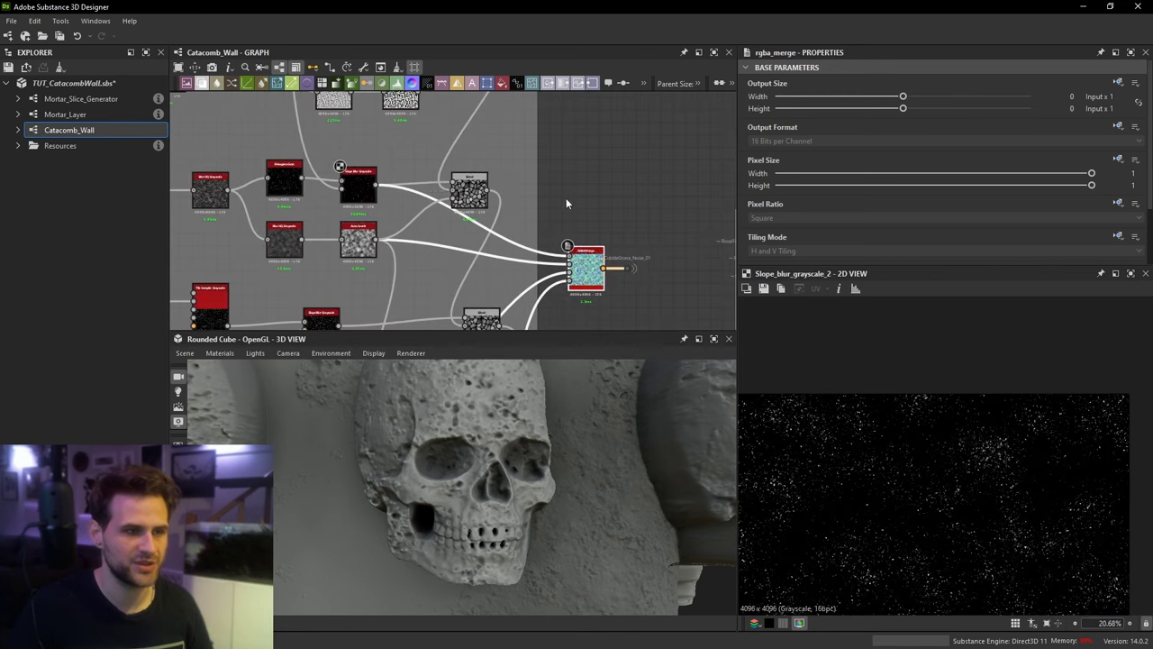
# Step: Preview the Slope Blur input of the CobbleStone_Noise_01 RGBA Merge and compare it with the merged texture
pyautogui.scroll(2, 567, 248)
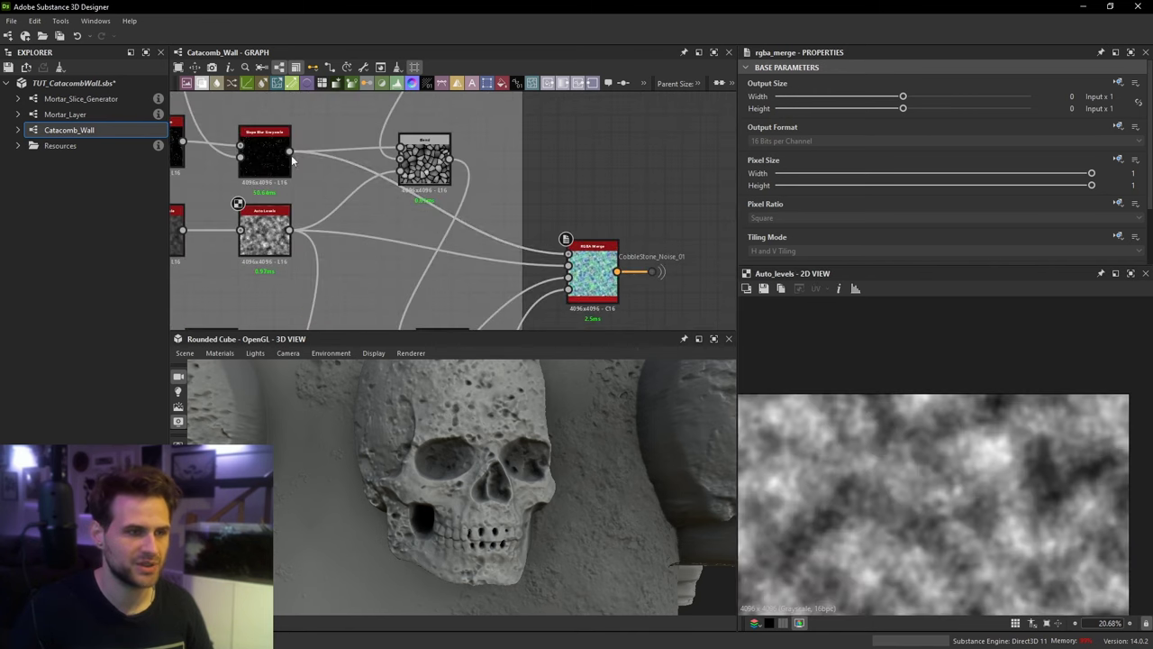
pyautogui.click(276, 156)
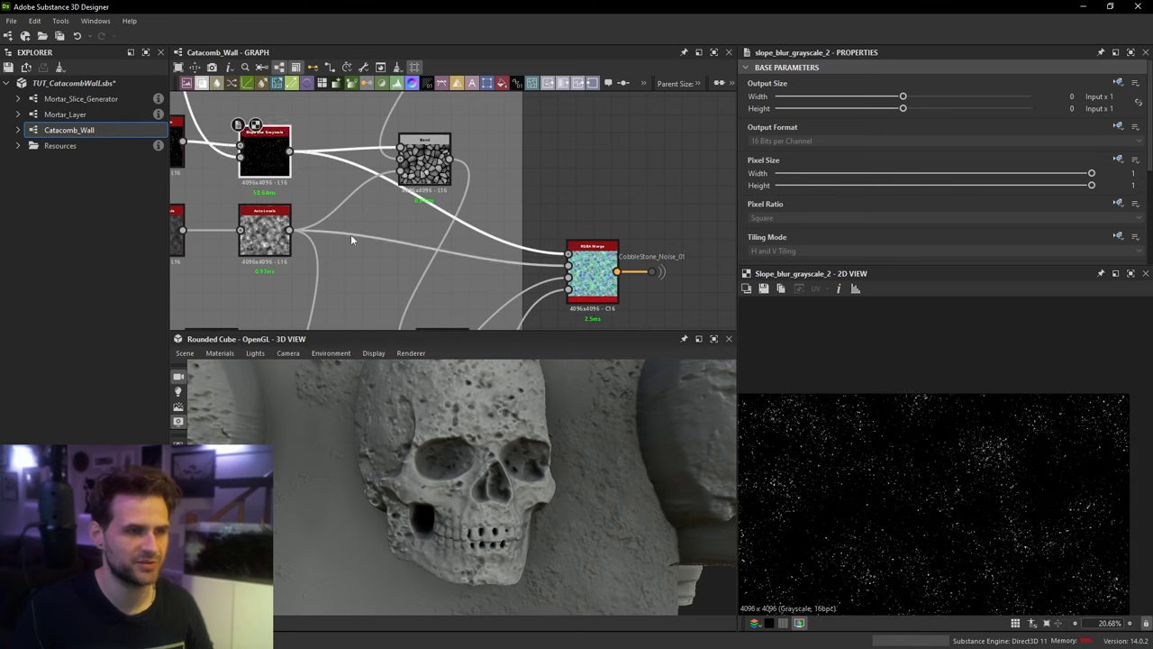
pyautogui.moveTo(381, 239); pyautogui.dragTo(432, 172, button='middle')
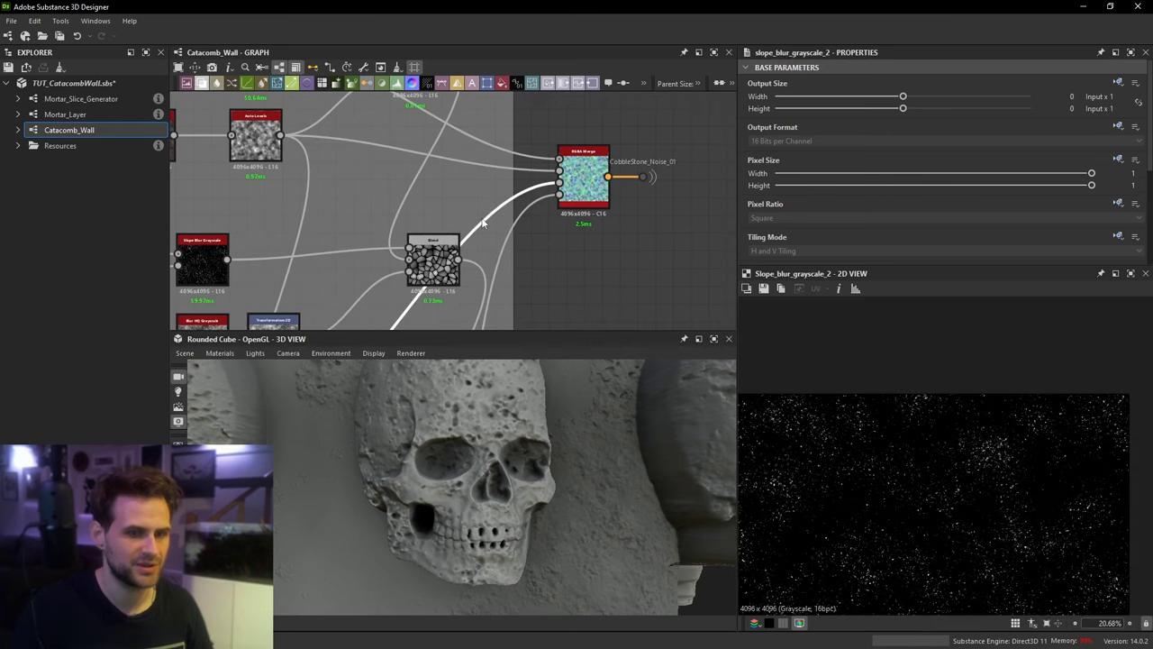
pyautogui.scroll(1, 935, 440)
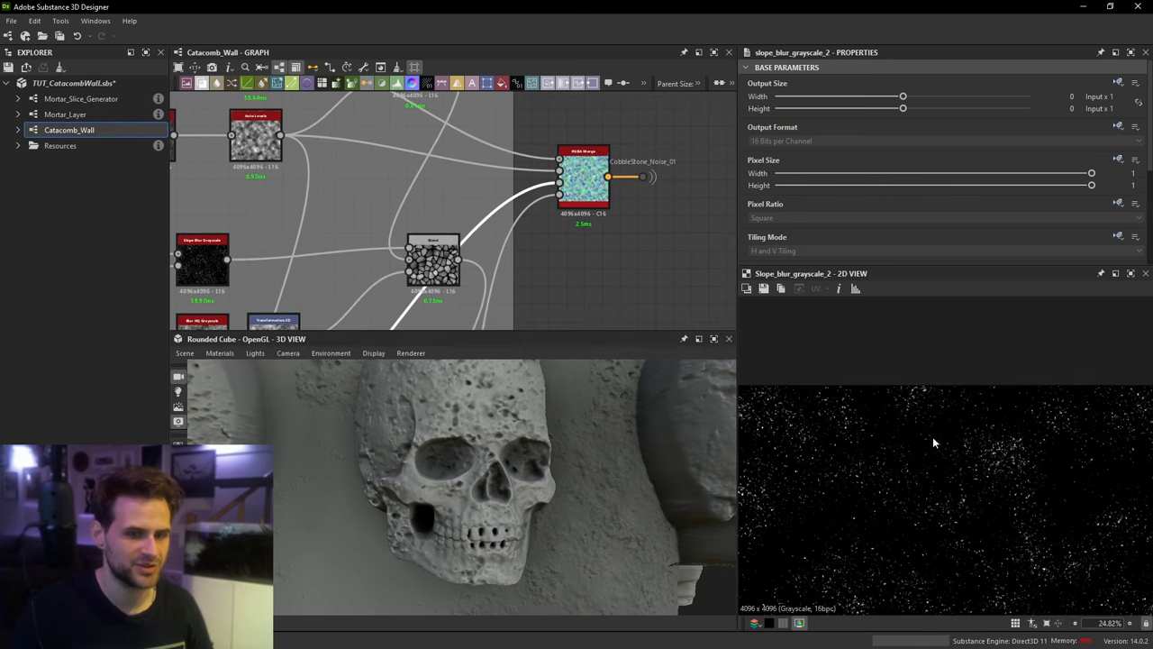
pyautogui.click(548, 198)
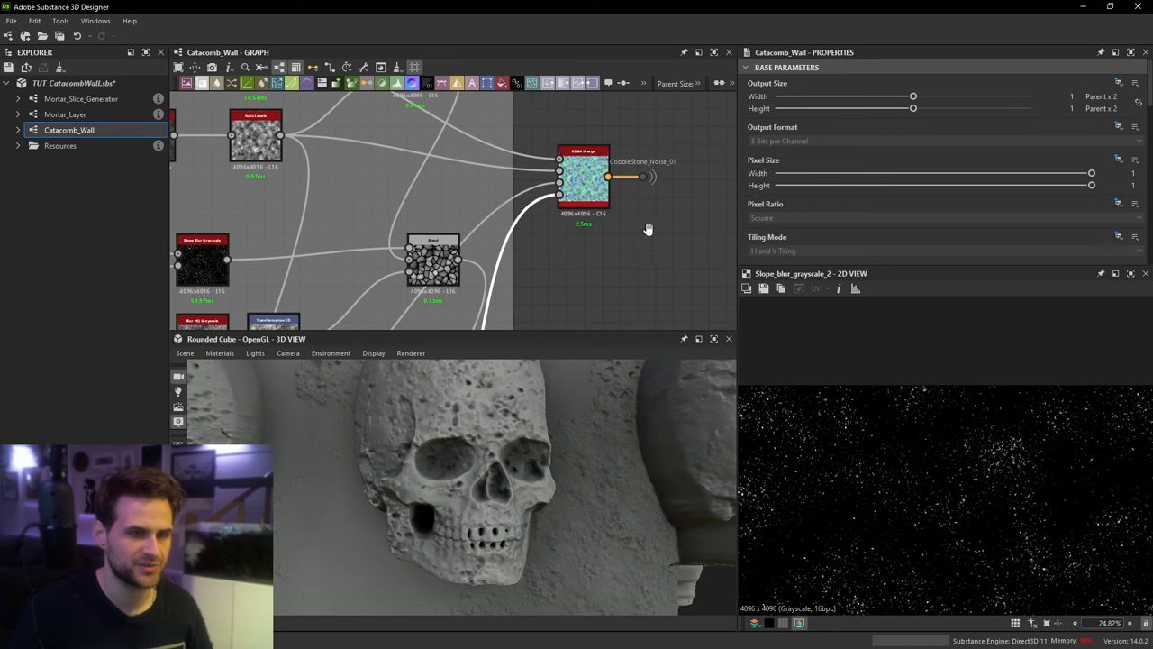
pyautogui.moveTo(649, 230); pyautogui.dragTo(620, 246, button='middle')
pyautogui.doubleClick(556, 199)
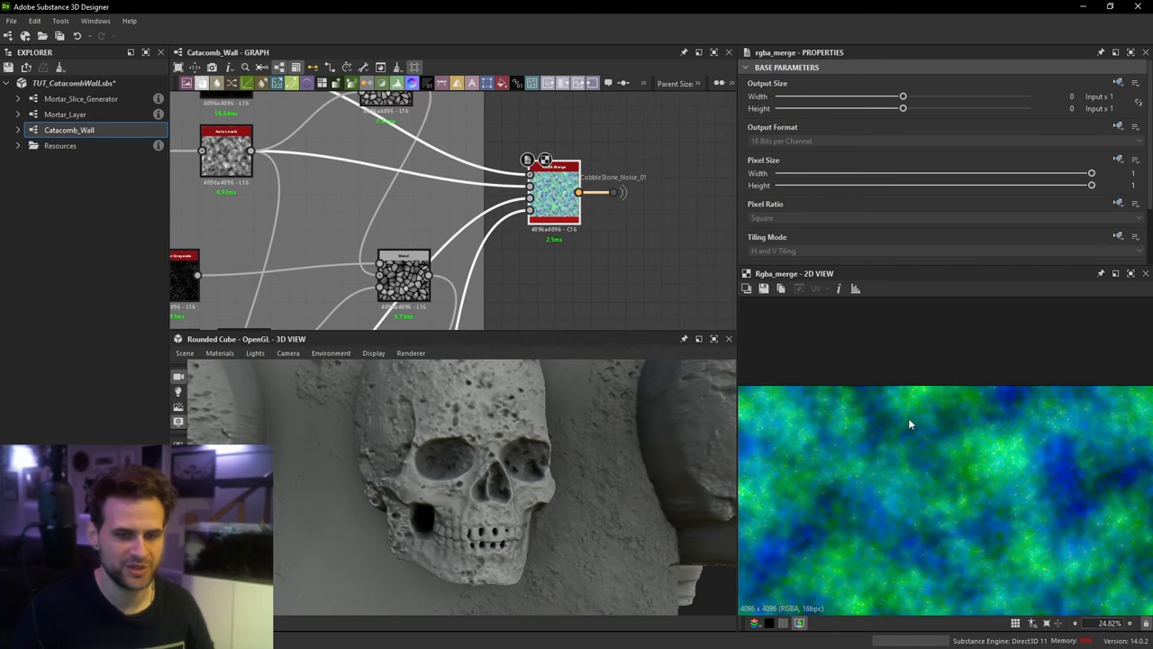
pyautogui.click(615, 193)
pyautogui.click(551, 199)
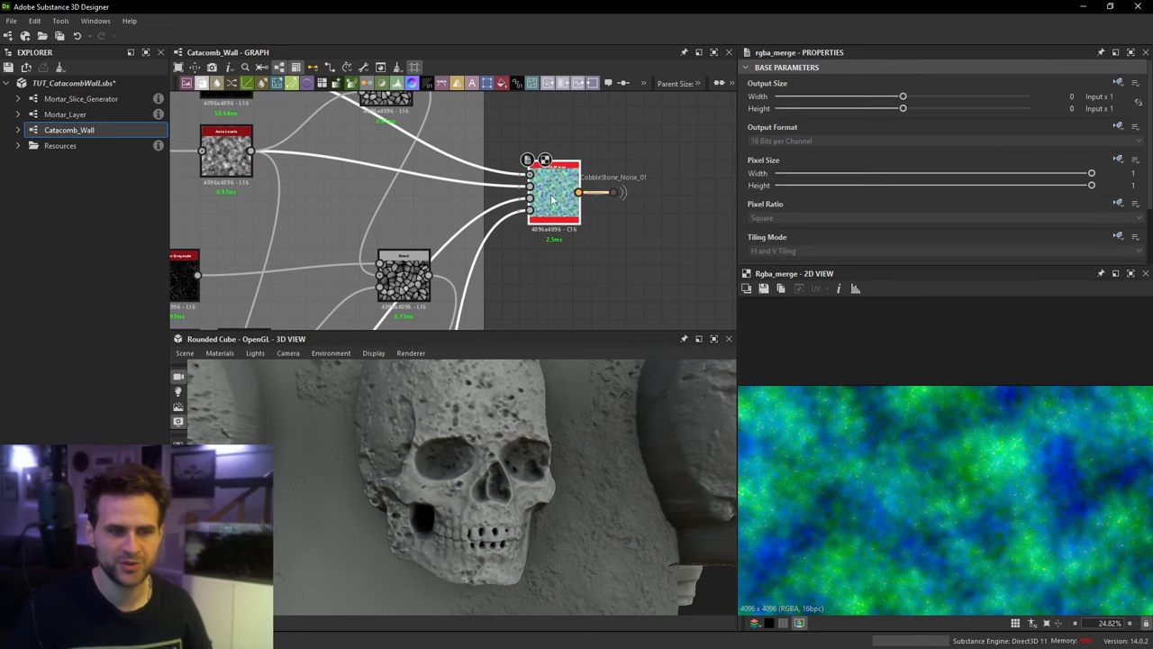
pyautogui.scroll(2, 624, 196)
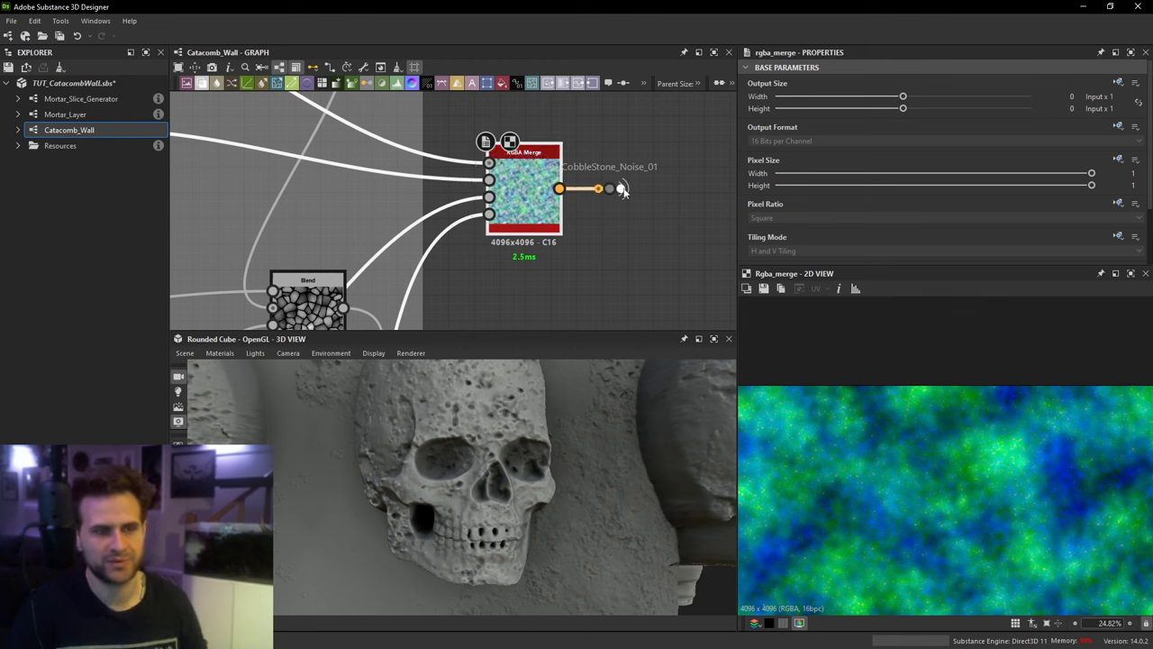
# Step: Connect the last Skull Surfacing Blend, which feeds Skull_Height, to the Temp_Height dot and inspect the skulls in 3D
pyautogui.scroll(-6, 522, 180)
pyautogui.scroll(5, 521, 191)
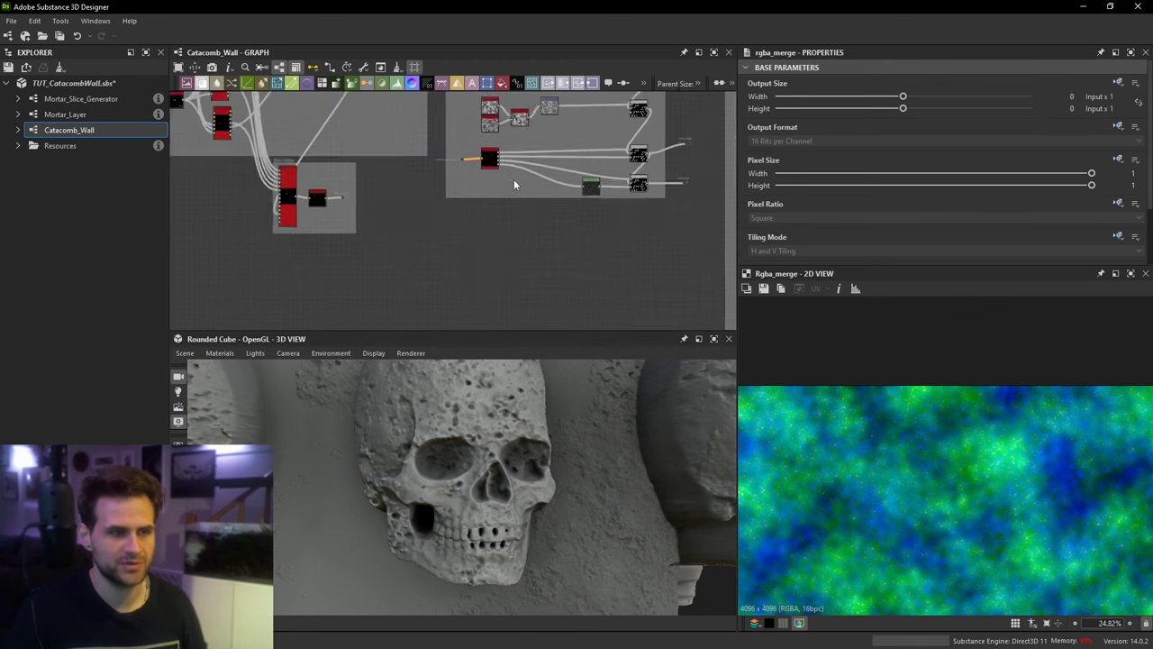
pyautogui.scroll(-1, 596, 166)
pyautogui.moveTo(596, 167); pyautogui.dragTo(263, 175, button='middle')
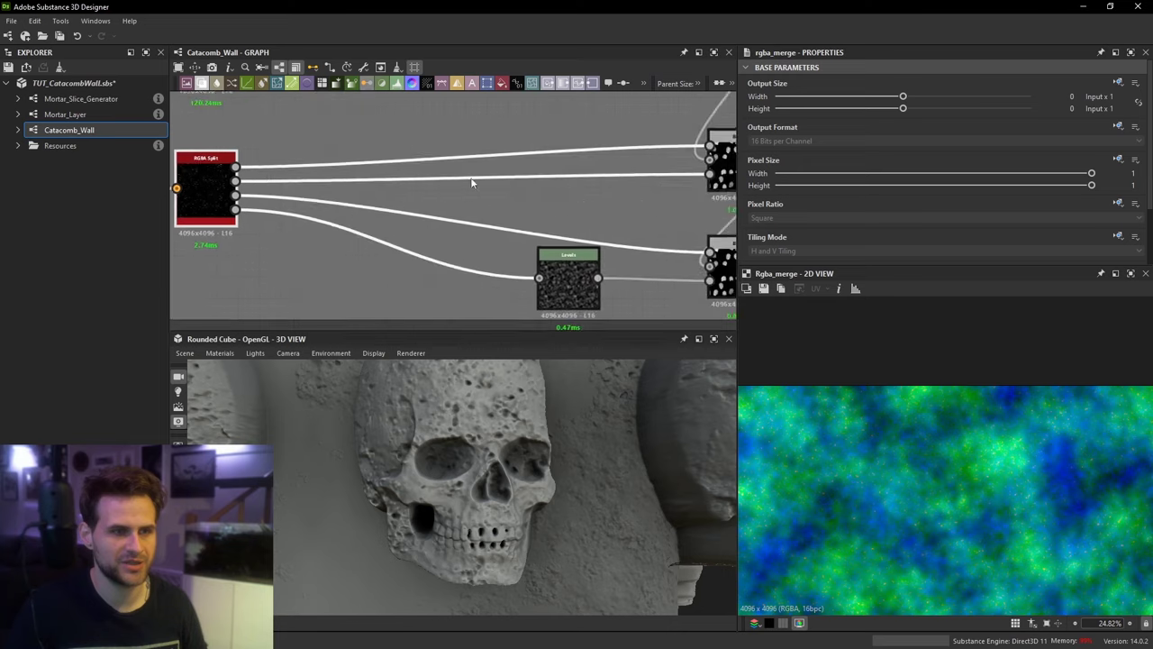
pyautogui.scroll(-2, 473, 183)
pyautogui.moveTo(708, 155); pyautogui.dragTo(454, 202, button='middle')
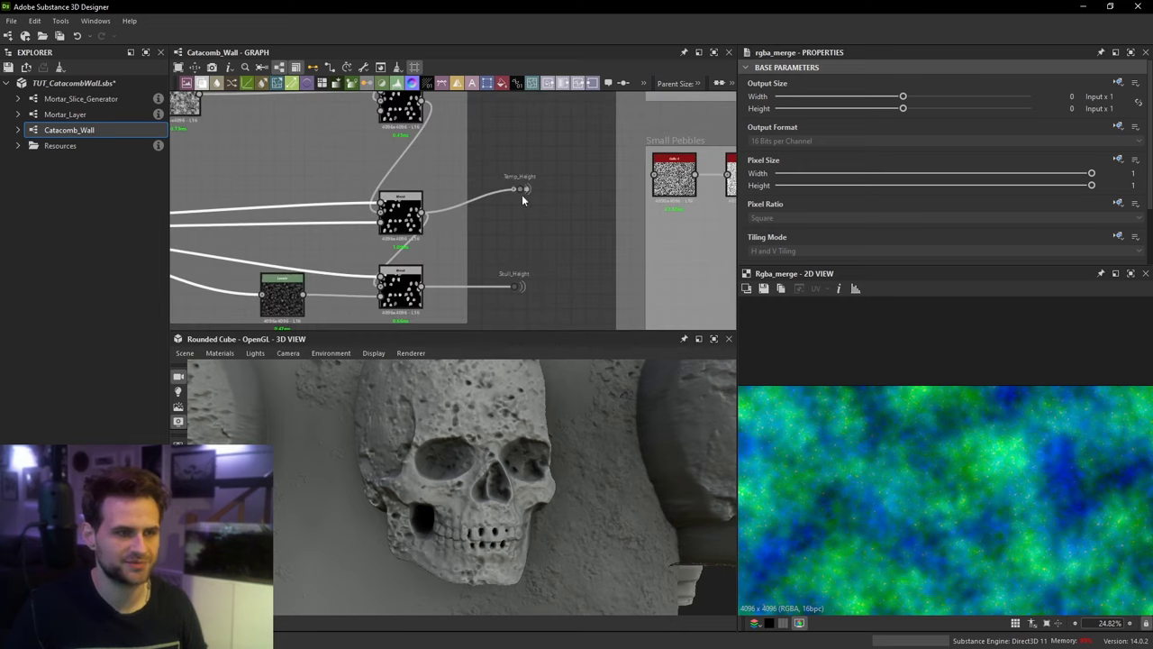
pyautogui.moveTo(420, 287)
pyautogui.mouseDown()
pyautogui.moveTo(441, 250)
pyautogui.moveTo(404, 290)
pyautogui.moveTo(420, 297)
pyautogui.mouseUp()
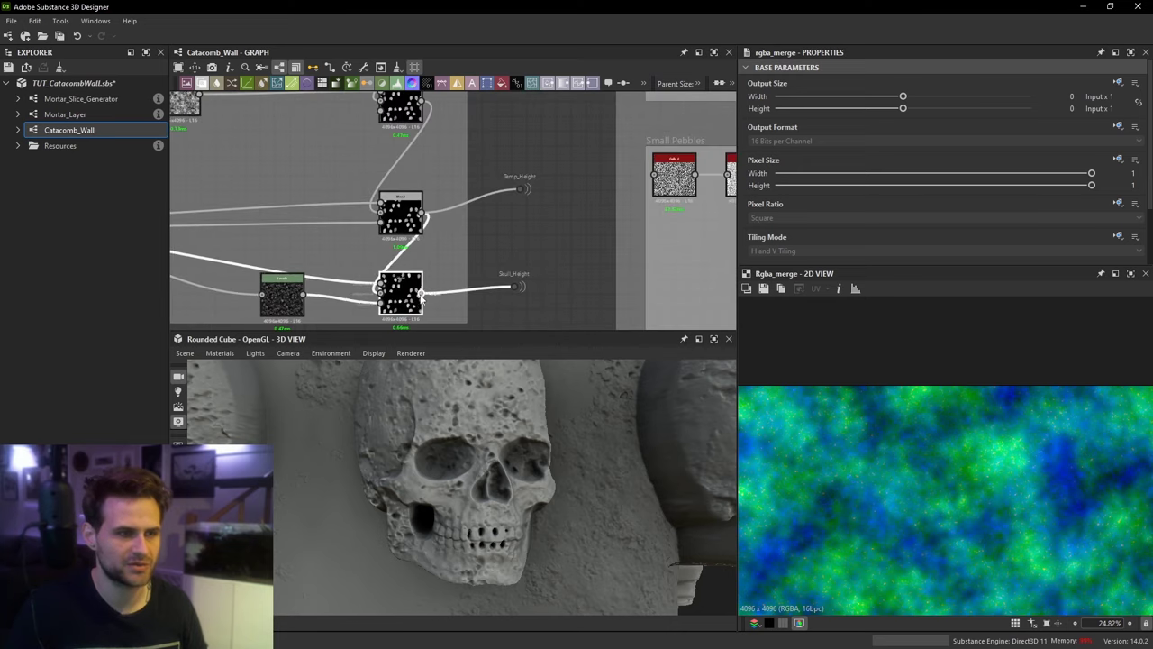
pyautogui.moveTo(557, 187); pyautogui.dragTo(556, 189)
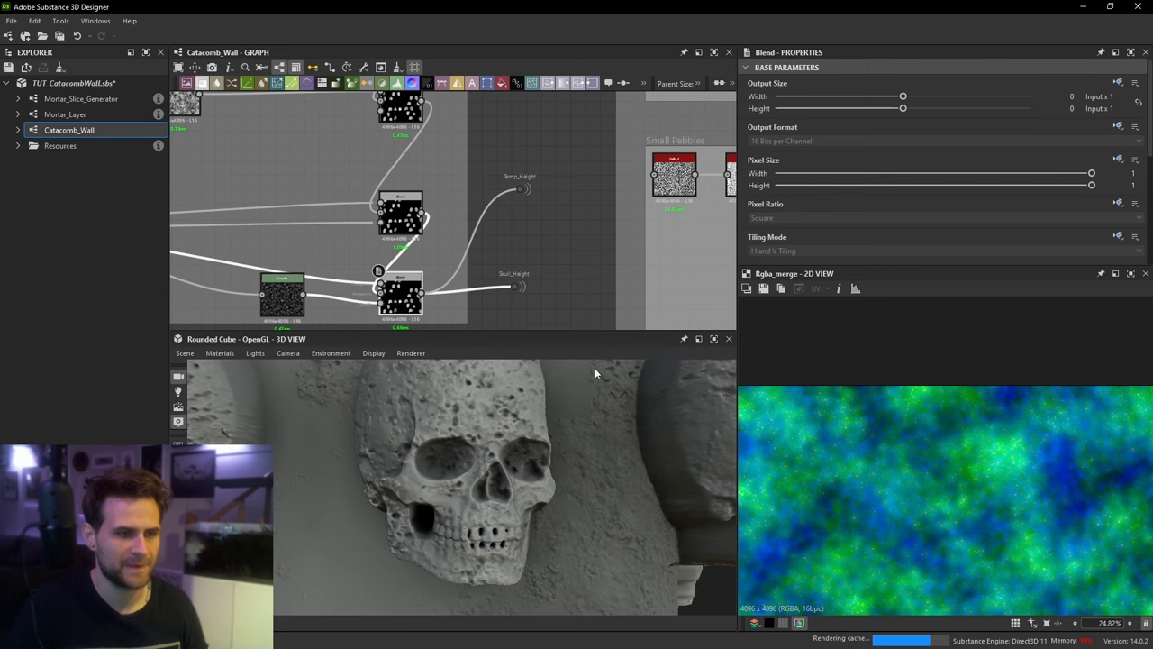
pyautogui.scroll(-4, 509, 427)
pyautogui.moveTo(461, 430); pyautogui.dragTo(531, 491)
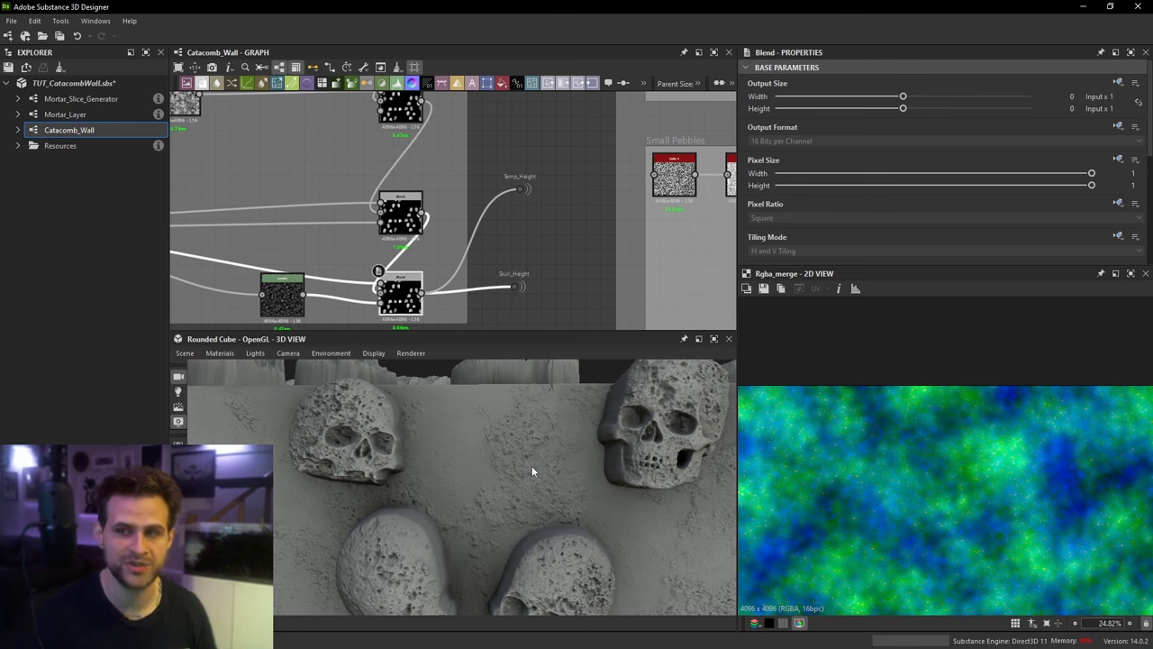
# Step: Move the Temp_Height dot from Skull Surfacing to the empty area above the Skull Cobble Blend frame
pyautogui.scroll(-3, 505, 204)
pyautogui.scroll(-2, 510, 205)
pyautogui.scroll(3, 528, 214)
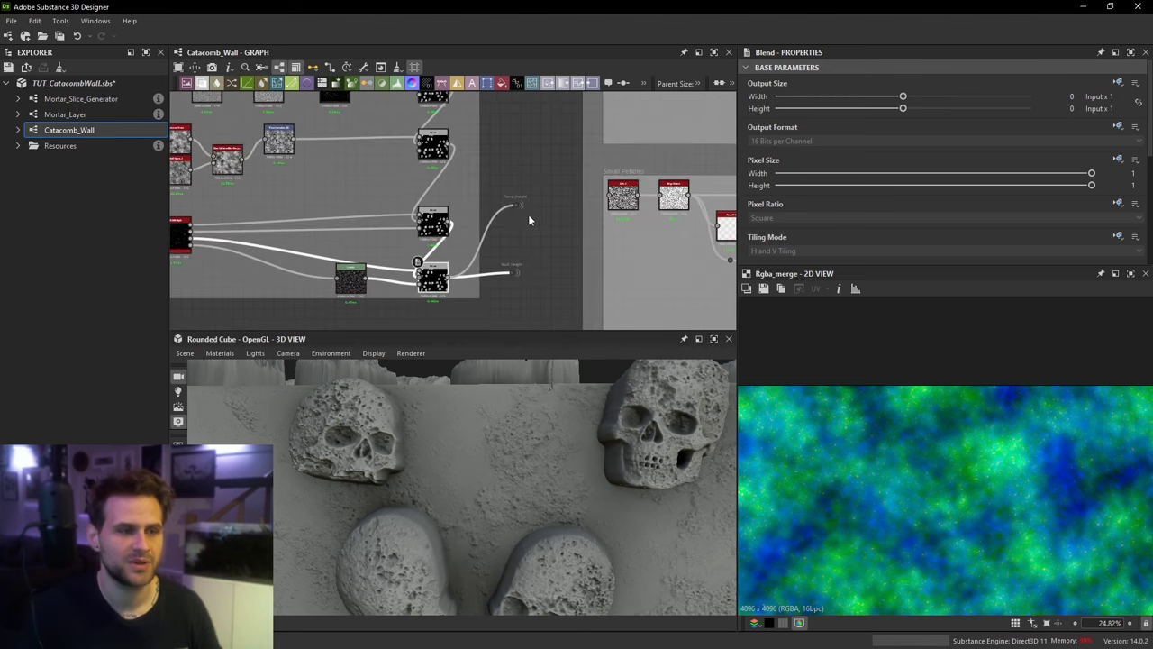
pyautogui.scroll(-1, 543, 150)
pyautogui.moveTo(515, 208)
pyautogui.mouseDown()
pyautogui.moveTo(543, 149)
pyautogui.moveTo(534, 240)
pyautogui.moveTo(535, 216)
pyautogui.mouseUp()
pyautogui.scroll(-2, 536, 217)
pyautogui.scroll(-2, 535, 216)
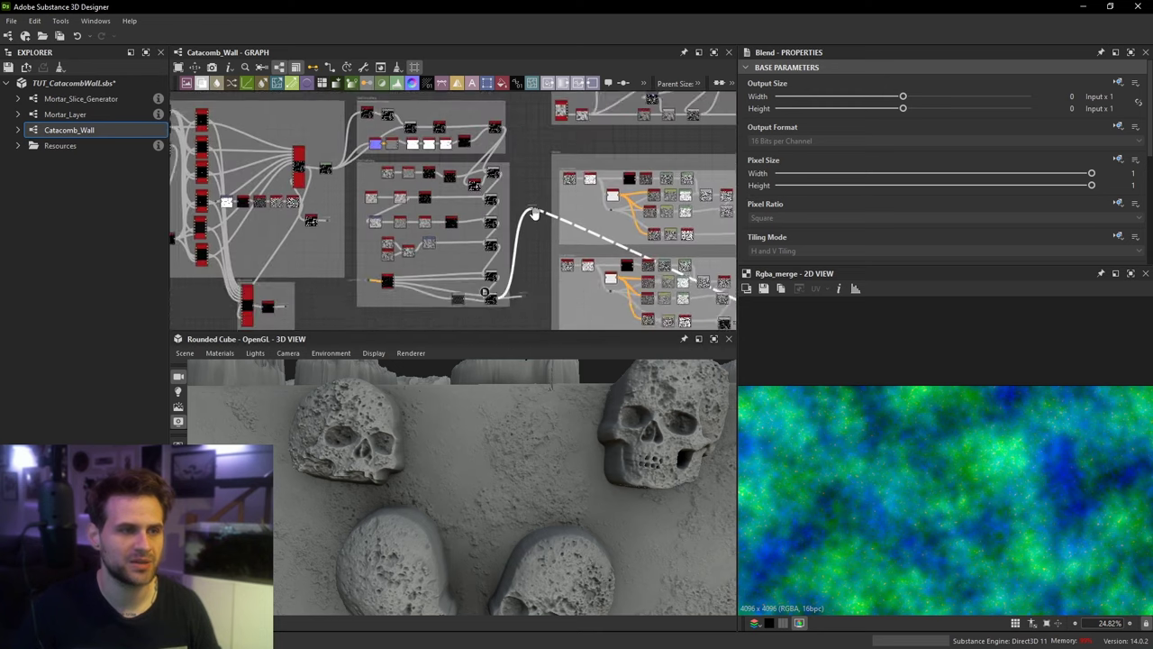
pyautogui.moveTo(536, 216); pyautogui.dragTo(530, 265, button='middle')
pyautogui.moveTo(530, 265); pyautogui.dragTo(532, 203)
pyautogui.moveTo(532, 204); pyautogui.dragTo(488, 263, button='middle')
pyautogui.moveTo(488, 263); pyautogui.dragTo(665, 157)
# Step: Select the Distance node in the Skull Cobble Blend frame and review the frame's node chain up to its mask output
pyautogui.scroll(2, 518, 178)
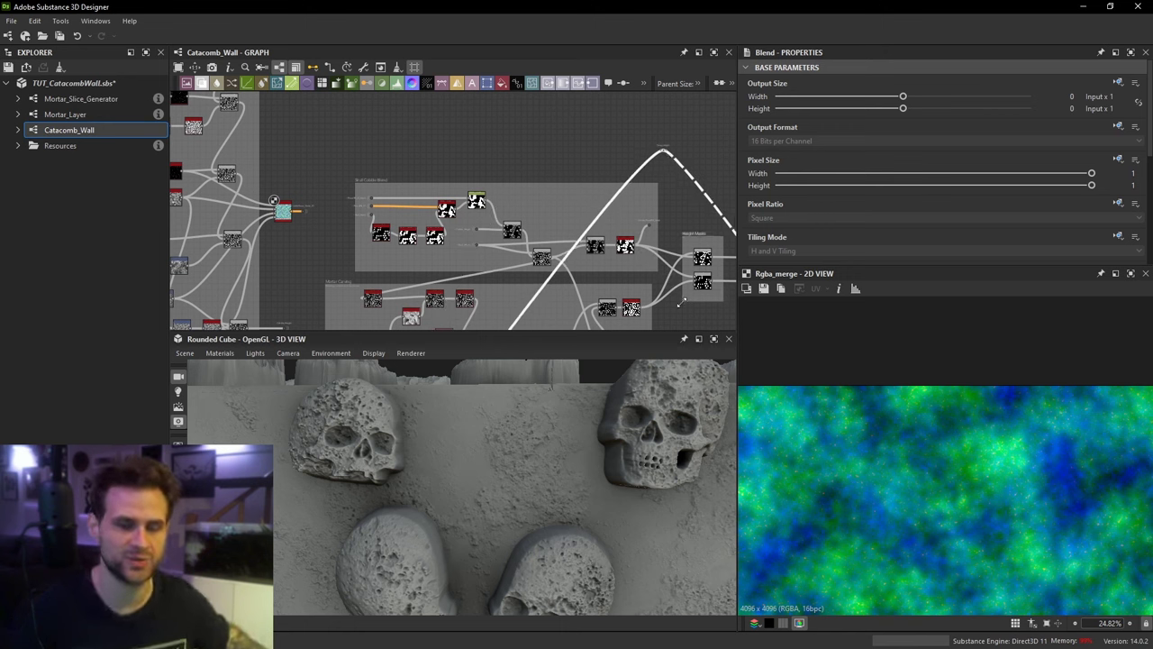
pyautogui.scroll(3, 501, 190)
pyautogui.click(464, 208)
pyautogui.scroll(-1, 1017, 520)
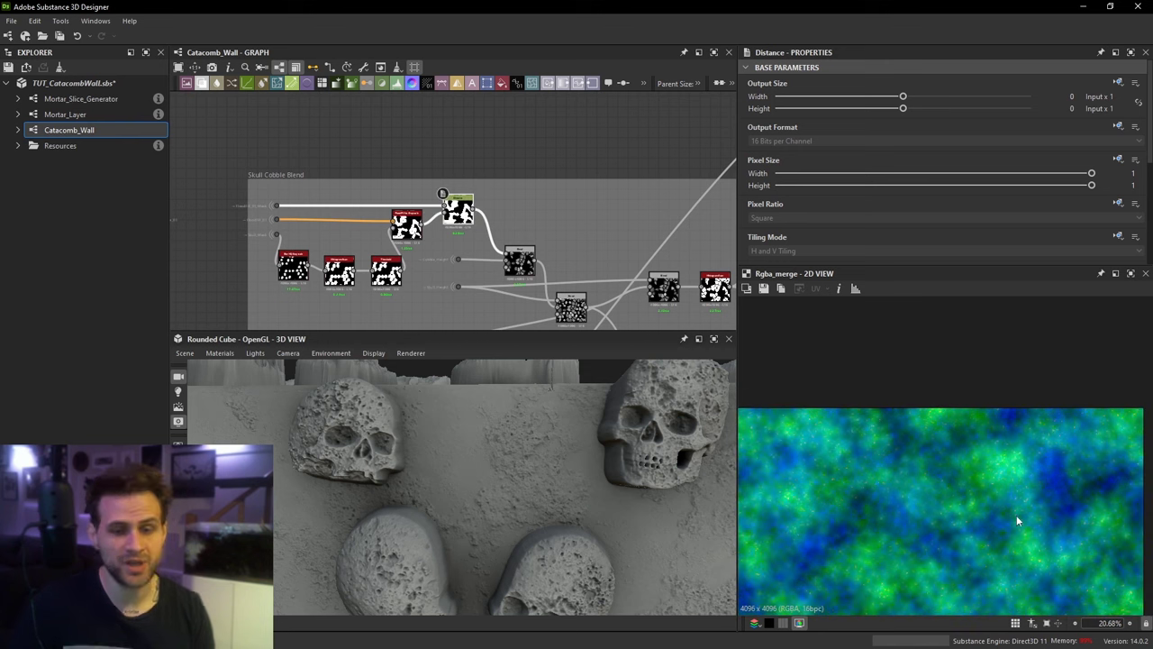
pyautogui.scroll(-1, 708, 225)
pyautogui.moveTo(714, 223); pyautogui.dragTo(588, 164, button='middle')
pyautogui.scroll(1, 590, 166)
pyautogui.scroll(1, 634, 193)
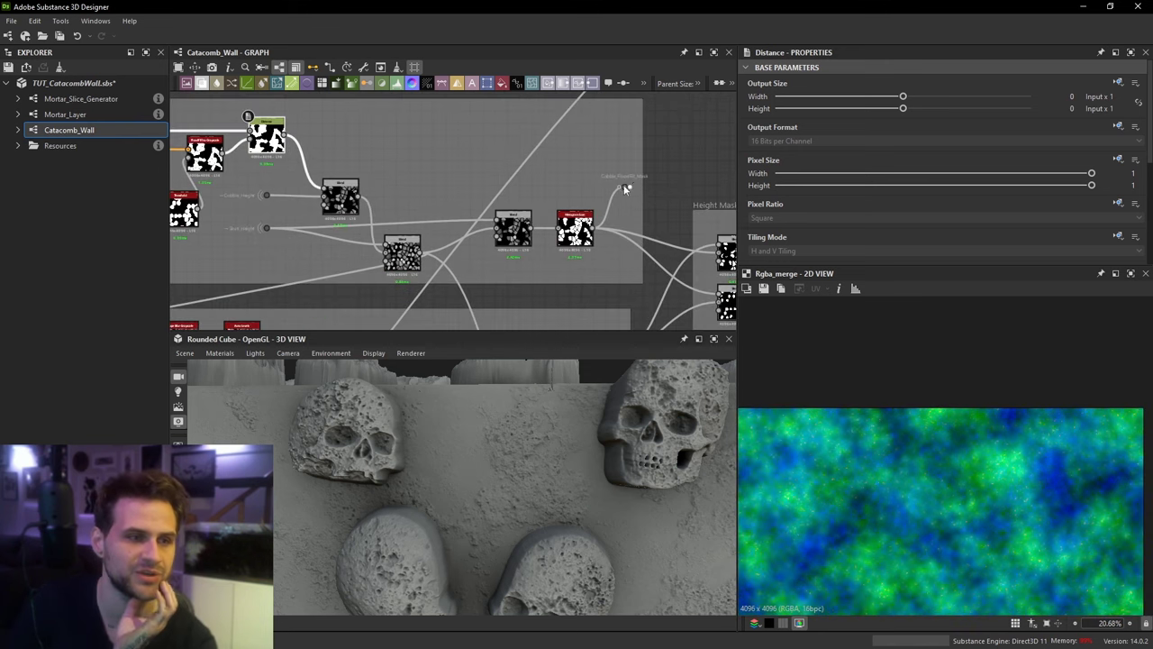
# Step: Preview the Blend combining skulls and cobblestones in the Skull Cobble Blend frame and connect it to the Temp_Height dot
pyautogui.scroll(-1, 523, 173)
pyautogui.moveTo(524, 189); pyautogui.dragTo(465, 185, button='middle')
pyautogui.scroll(-2, 443, 156)
pyautogui.scroll(2, 419, 191)
pyautogui.doubleClick(402, 206)
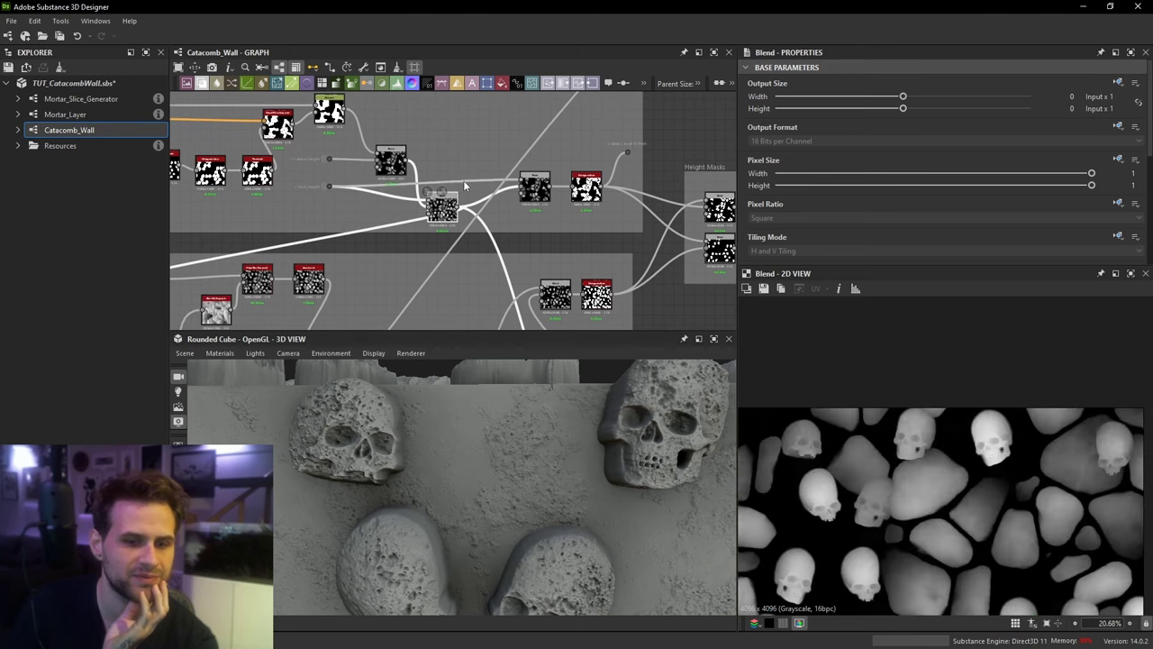
pyautogui.click(460, 209)
pyautogui.scroll(-3, 541, 144)
pyautogui.moveTo(534, 158); pyautogui.dragTo(525, 266, button='middle')
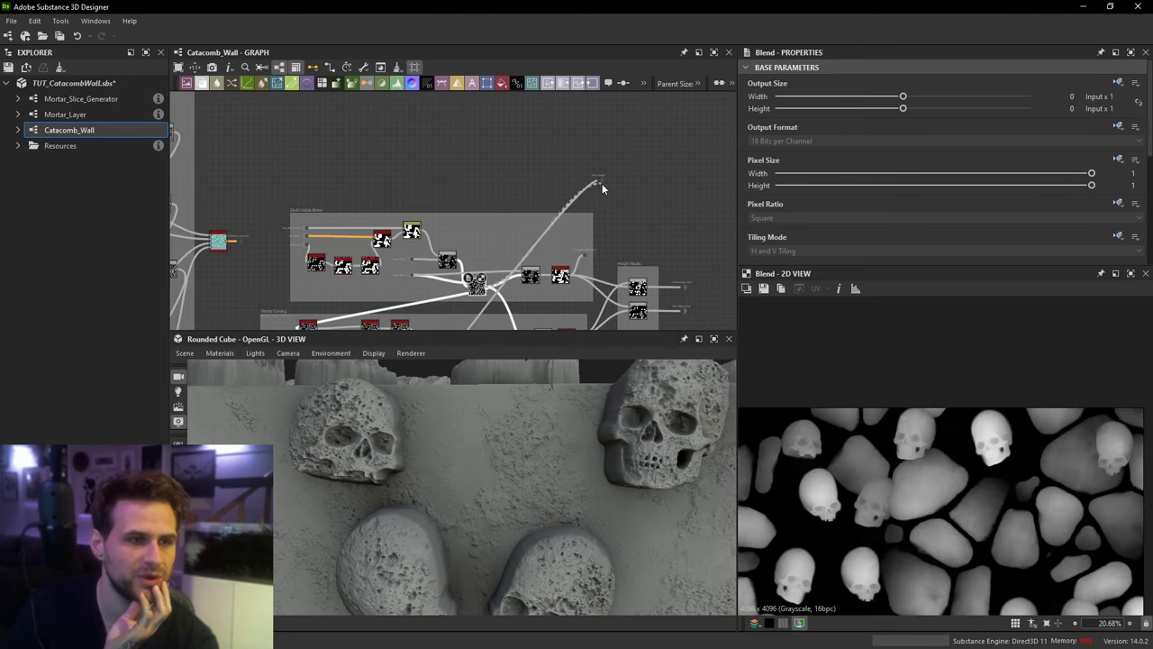
pyautogui.click(598, 181)
# Step: Examine the distribution of skulls and stones across the whole wall in the 3D view
pyautogui.scroll(-5, 549, 523)
pyautogui.moveTo(547, 478); pyautogui.dragTo(520, 461)
pyautogui.scroll(-2, 526, 463)
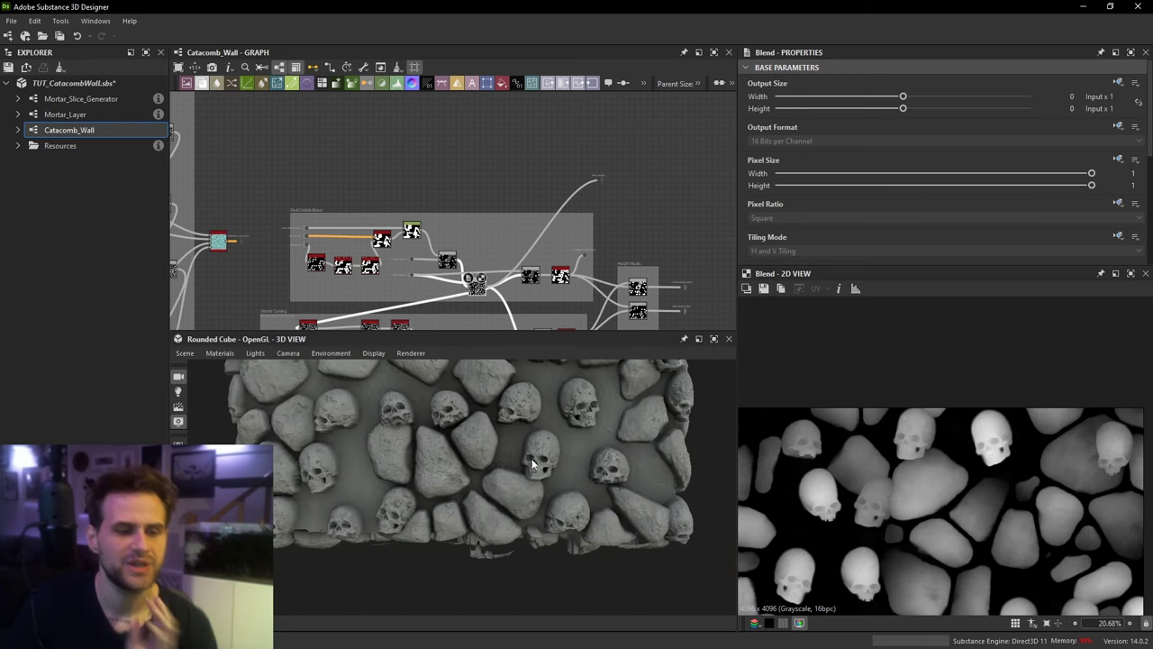
pyautogui.scroll(2, 537, 477)
pyautogui.scroll(-2, 541, 463)
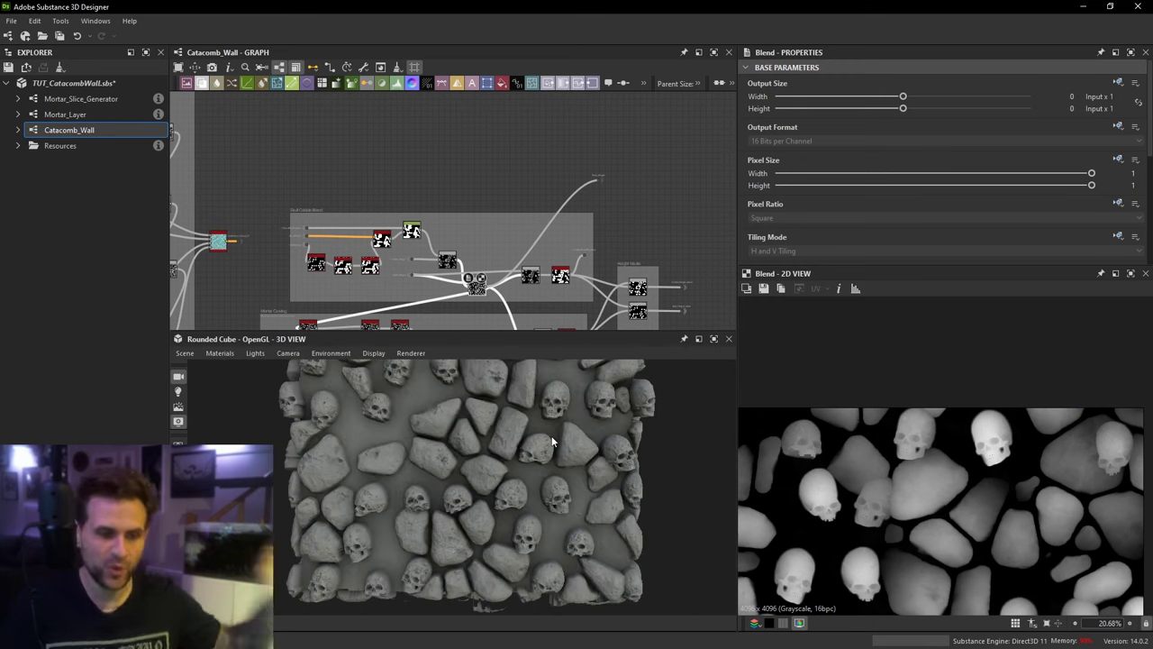
pyautogui.moveTo(543, 442); pyautogui.dragTo(539, 505, button='middle')
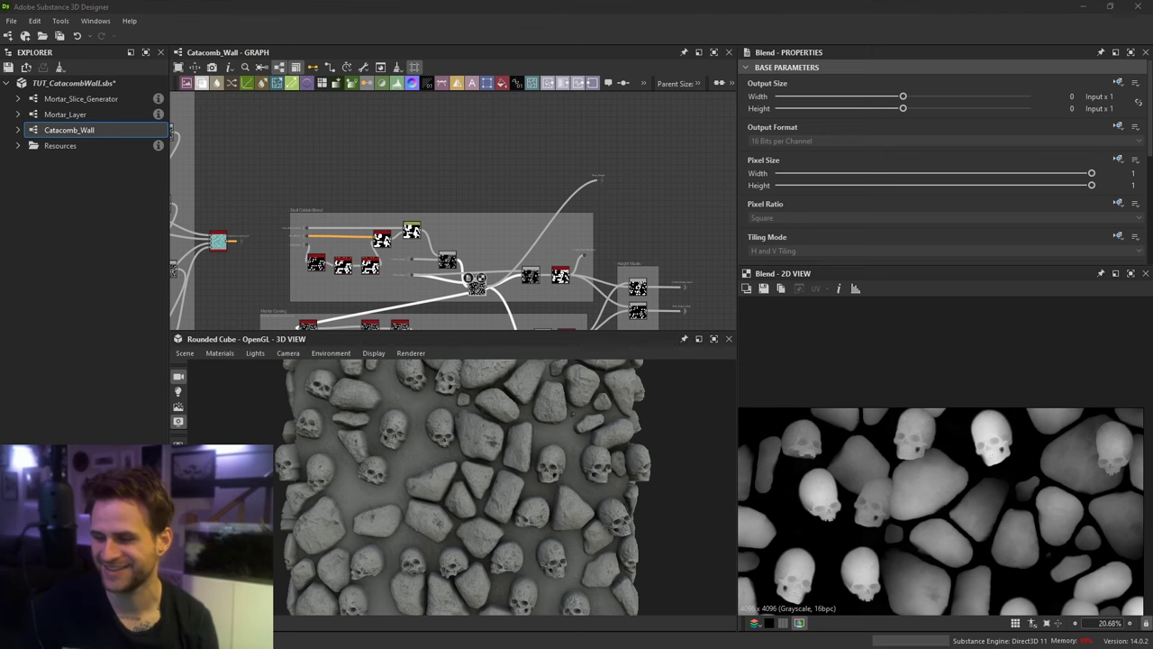
# Step: Check the skull wall reference photo for how the skulls and stones sit together, and return to the graph
pyautogui.moveTo(1152, 457); pyautogui.dragTo(371, 457, button='right')
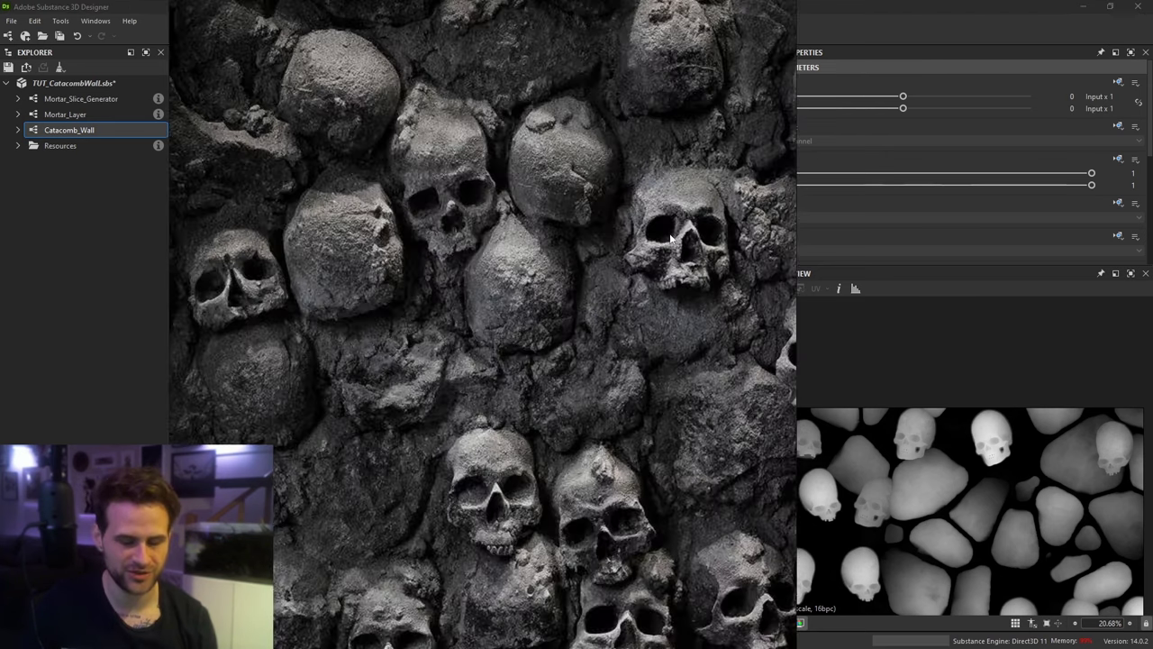
pyautogui.scroll(-5, 674, 239)
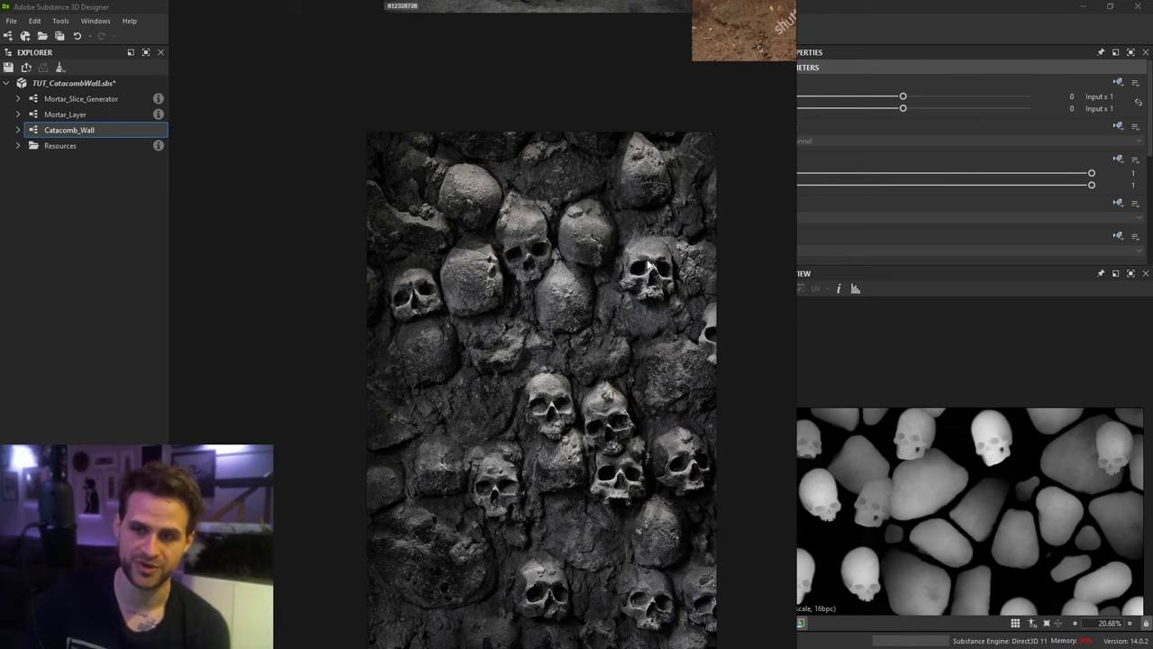
pyautogui.moveTo(622, 263); pyautogui.dragTo(1152, 407, button='right')
# Step: Add a temporary Blend node near the cobblestone RGBA Merge and connect the final cobblestone height Blend to it
pyautogui.scroll(1, 335, 118)
pyautogui.moveTo(293, 171); pyautogui.dragTo(460, 117, button='middle')
pyautogui.moveTo(427, 219); pyautogui.dragTo(431, 218, button='middle')
pyautogui.click(431, 218)
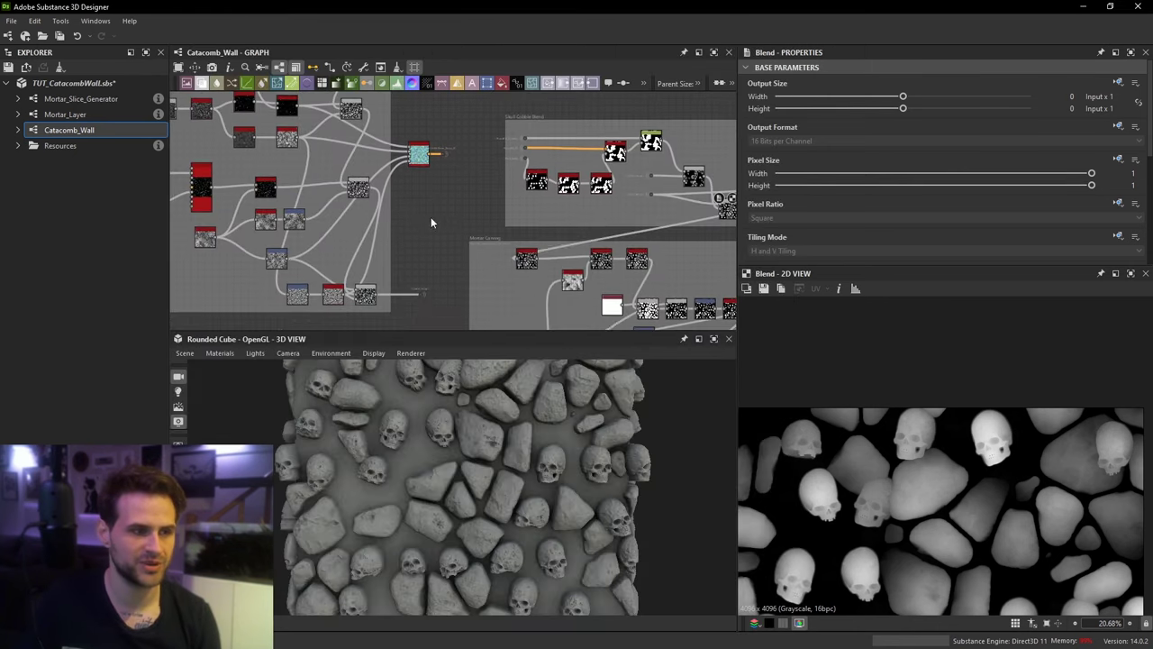
pyautogui.press('space')
pyautogui.click(456, 258)
pyautogui.scroll(2, 396, 280)
pyautogui.doubleClick(367, 305)
pyautogui.moveTo(369, 299); pyautogui.dragTo(432, 180)
# Step: Connect the skull height to the temporary Blend and set its Blending Mode to Max (Lighten)
pyautogui.scroll(-1, 465, 207)
pyautogui.moveTo(467, 207); pyautogui.dragTo(497, 86, button='middle')
pyautogui.moveTo(445, 246); pyautogui.dragTo(494, 134, button='middle')
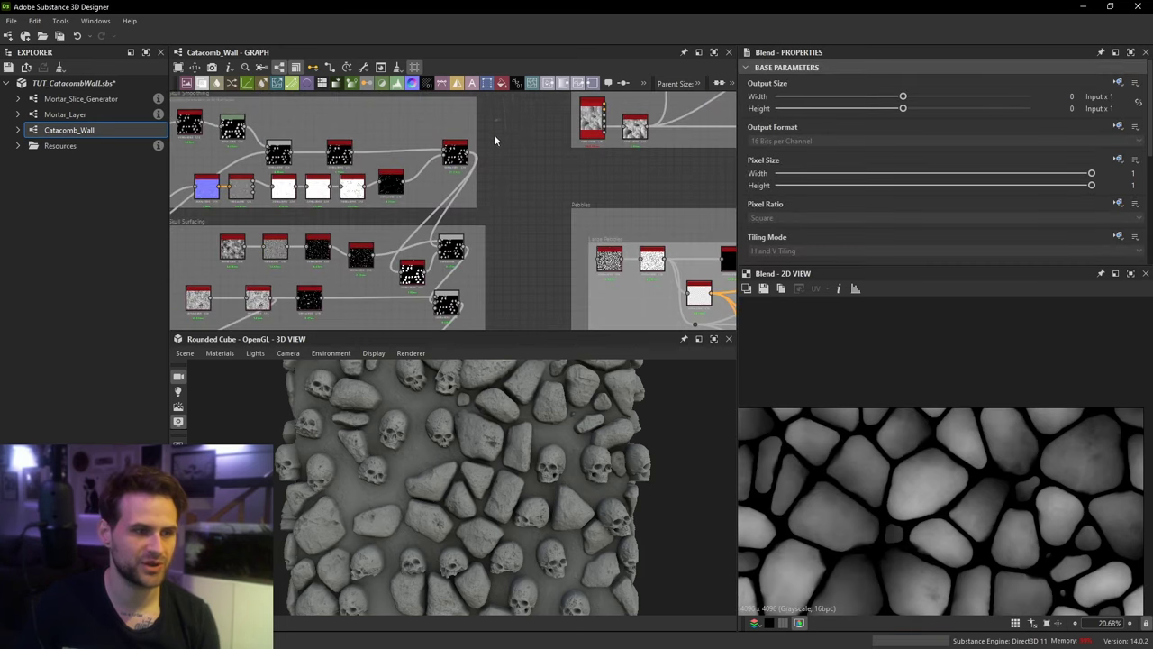
pyautogui.moveTo(501, 317)
pyautogui.mouseDown(button='middle')
pyautogui.moveTo(517, 90)
pyautogui.moveTo(485, 289)
pyautogui.mouseUp(button='middle')
pyautogui.click(474, 251)
pyautogui.moveTo(478, 154); pyautogui.dragTo(469, 289, button='middle')
pyautogui.scroll(1, 482, 234)
pyautogui.click(481, 243)
pyautogui.scroll(-3, 843, 216)
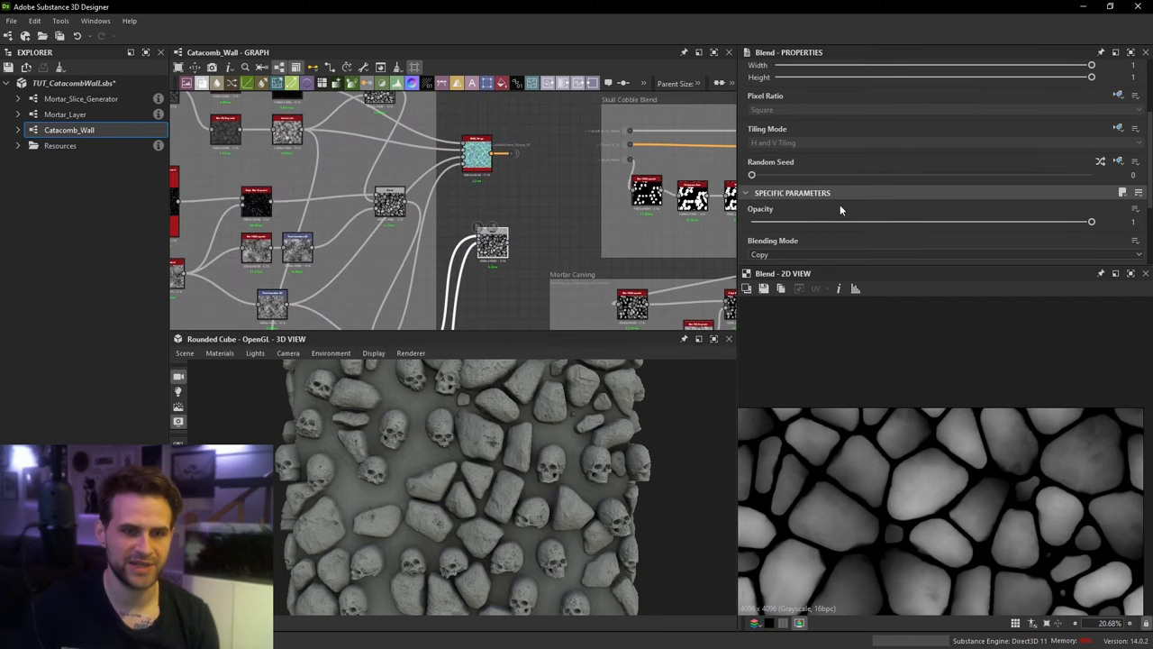
pyautogui.click(795, 252)
pyautogui.click(790, 313)
# Step: Examine in the 2D preview how the skulls and cobblestones overlap in the Max (Lighten) blend
pyautogui.scroll(4, 890, 509)
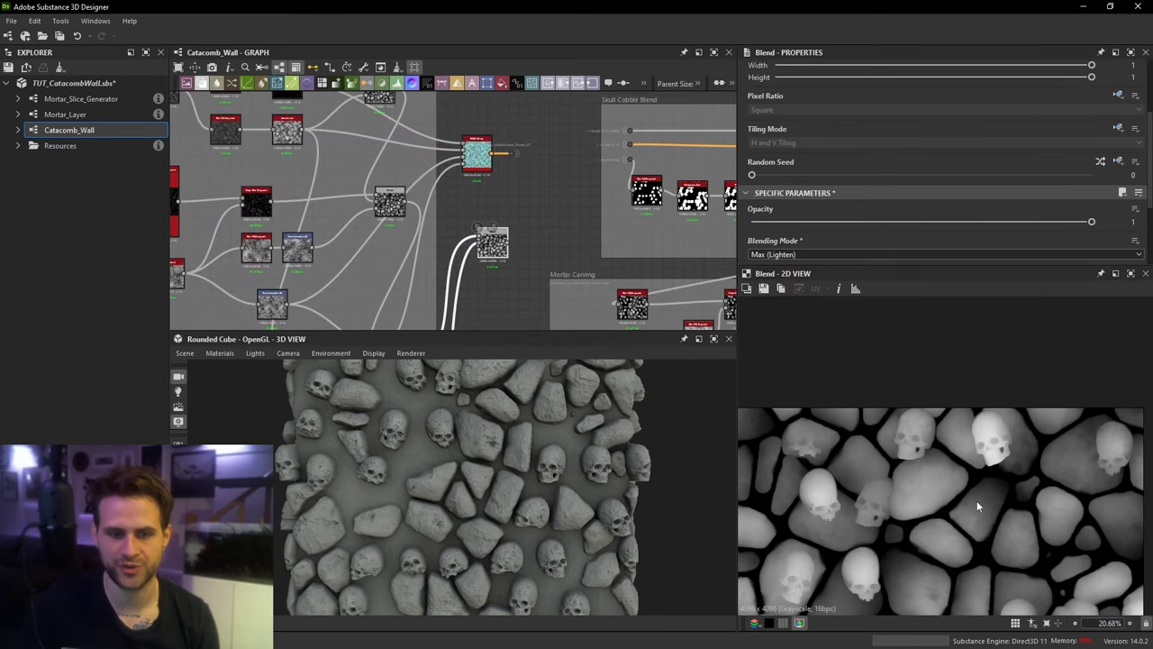
pyautogui.scroll(2, 842, 441)
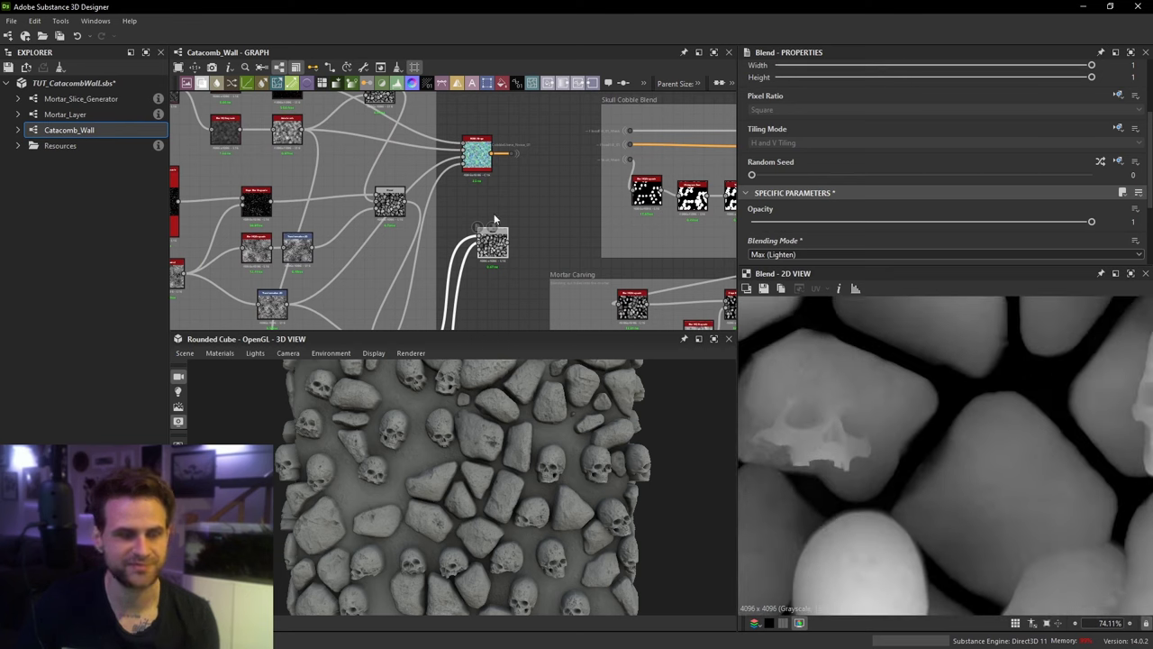
pyautogui.moveTo(492, 241); pyautogui.dragTo(476, 239)
pyautogui.scroll(-3, 931, 425)
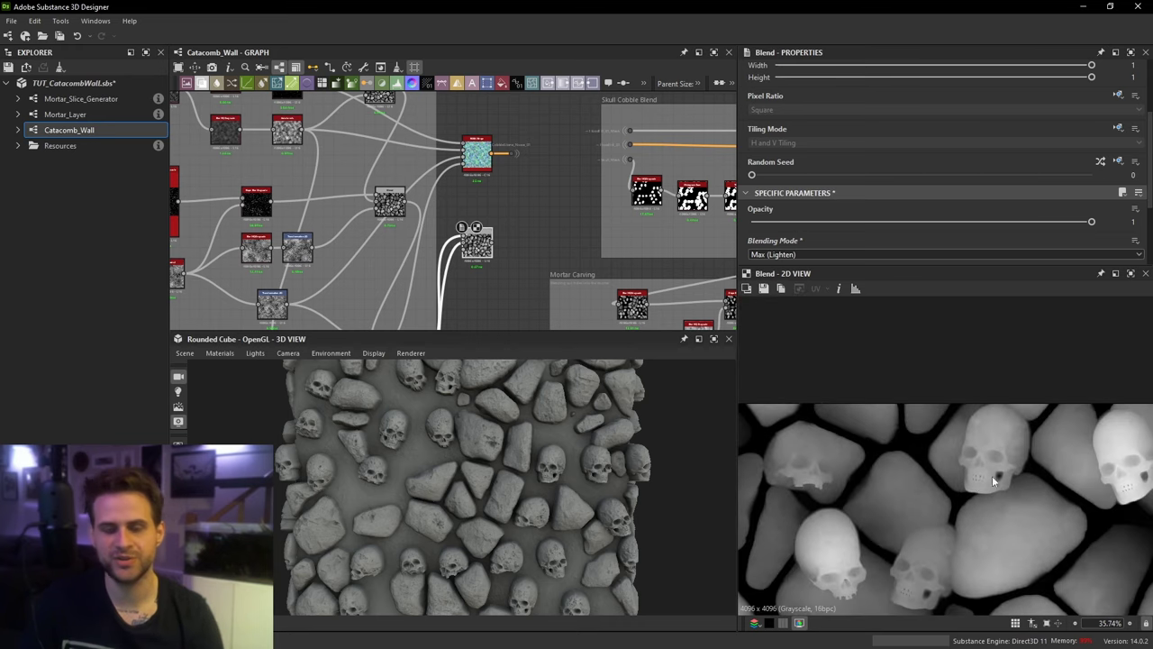
pyautogui.moveTo(993, 477); pyautogui.dragTo(982, 439, button='middle')
pyautogui.scroll(-3, 914, 465)
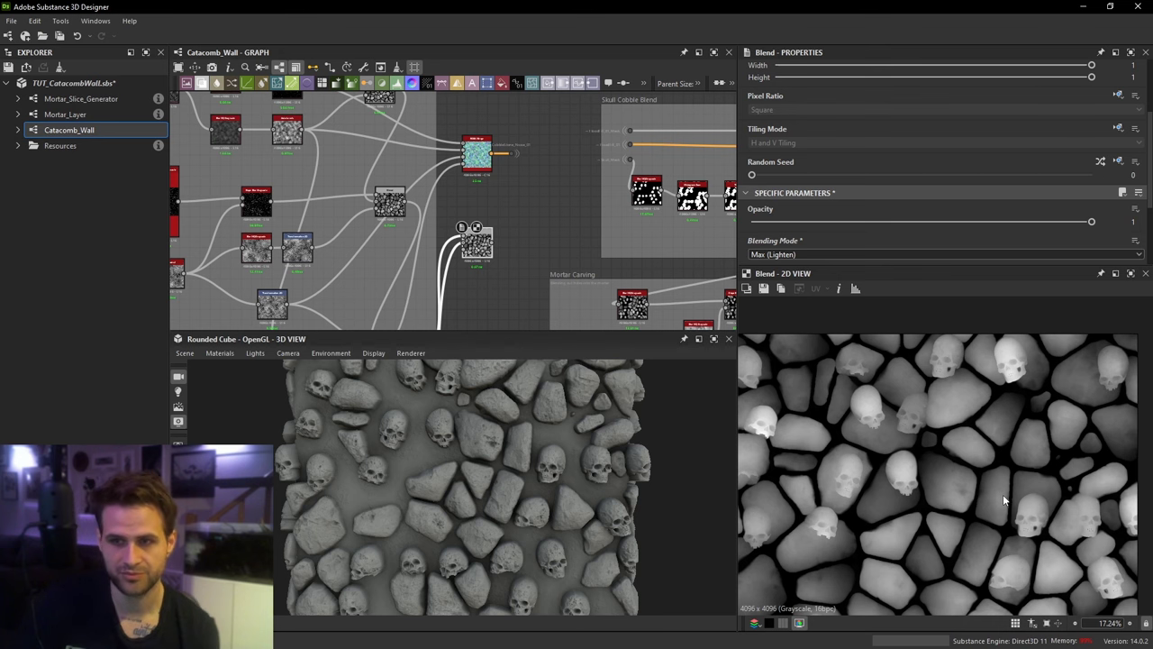
# Step: Delete the temporary Max (Lighten) Blend node and return to the Skull Cobble Blend frame
pyautogui.moveTo(486, 251); pyautogui.dragTo(503, 256)
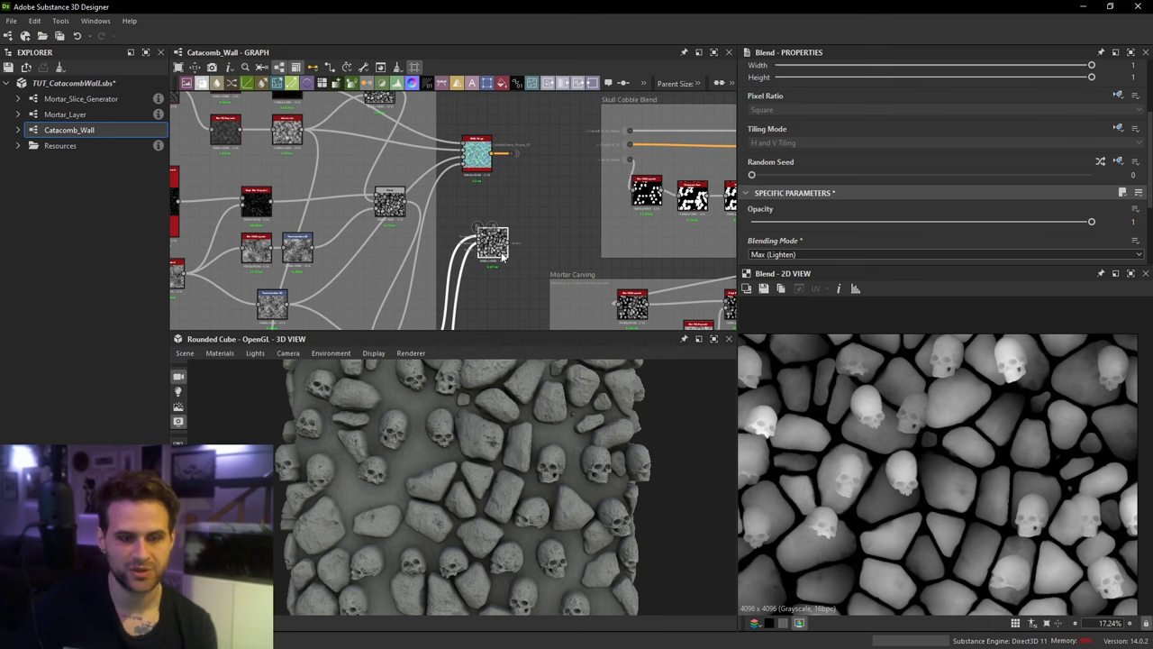
pyautogui.press('Delete')
pyautogui.moveTo(652, 175); pyautogui.dragTo(492, 209, button='middle')
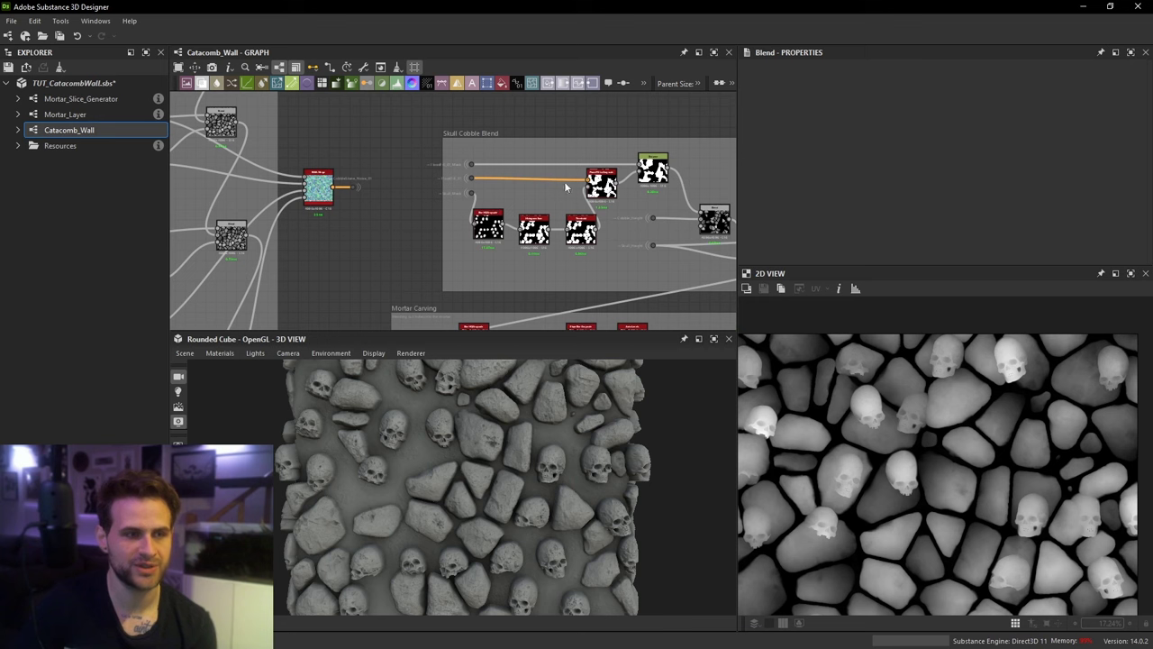
# Step: Examine the mask and height nodes in the Skull Cobble Blend frame against the skull and cobblestone overlaps in the 3D and 2D previews
pyautogui.moveTo(566, 187); pyautogui.dragTo(530, 197, button='middle')
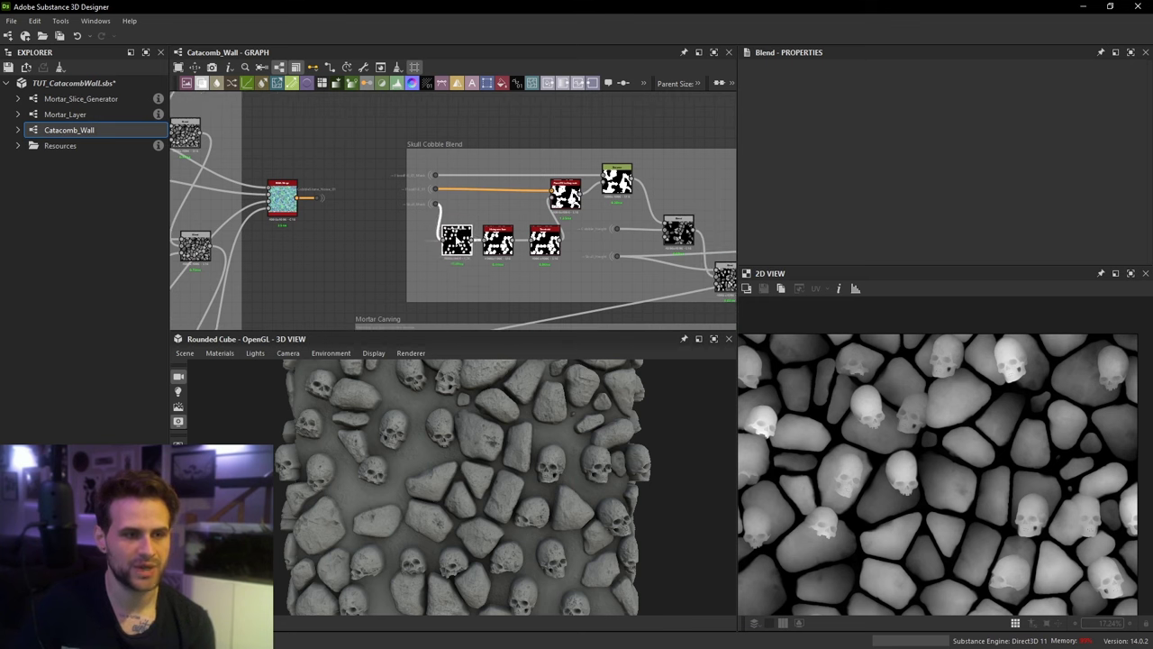
pyautogui.moveTo(578, 457); pyautogui.dragTo(538, 514, button='middle')
pyautogui.scroll(2, 951, 404)
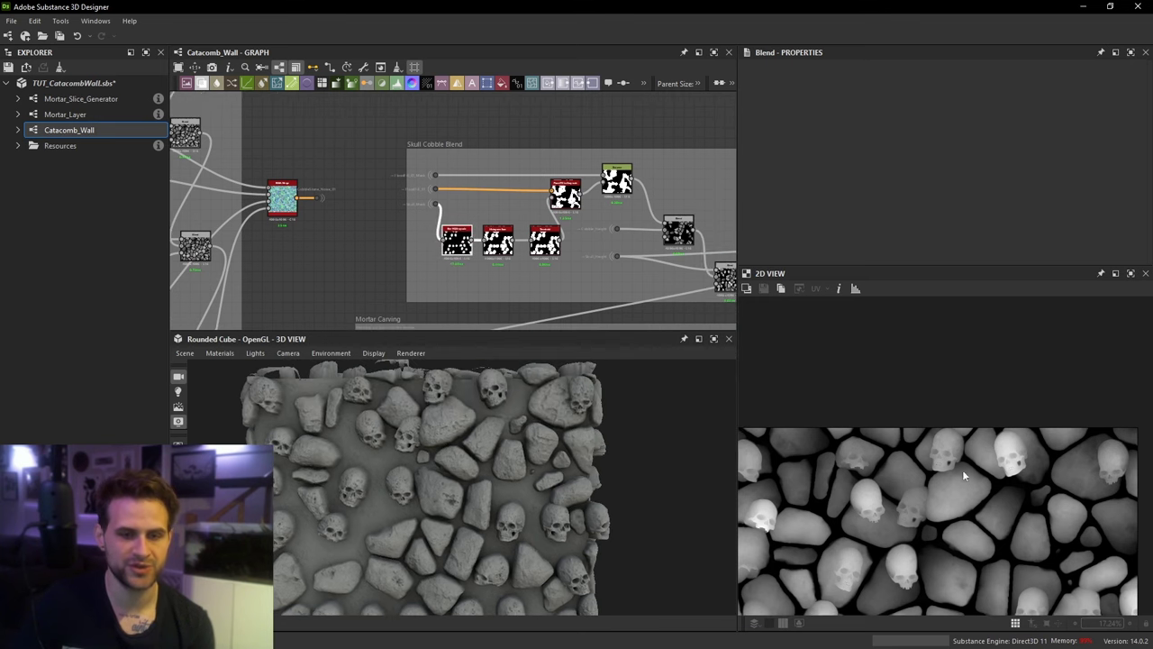
pyautogui.scroll(-2, 952, 484)
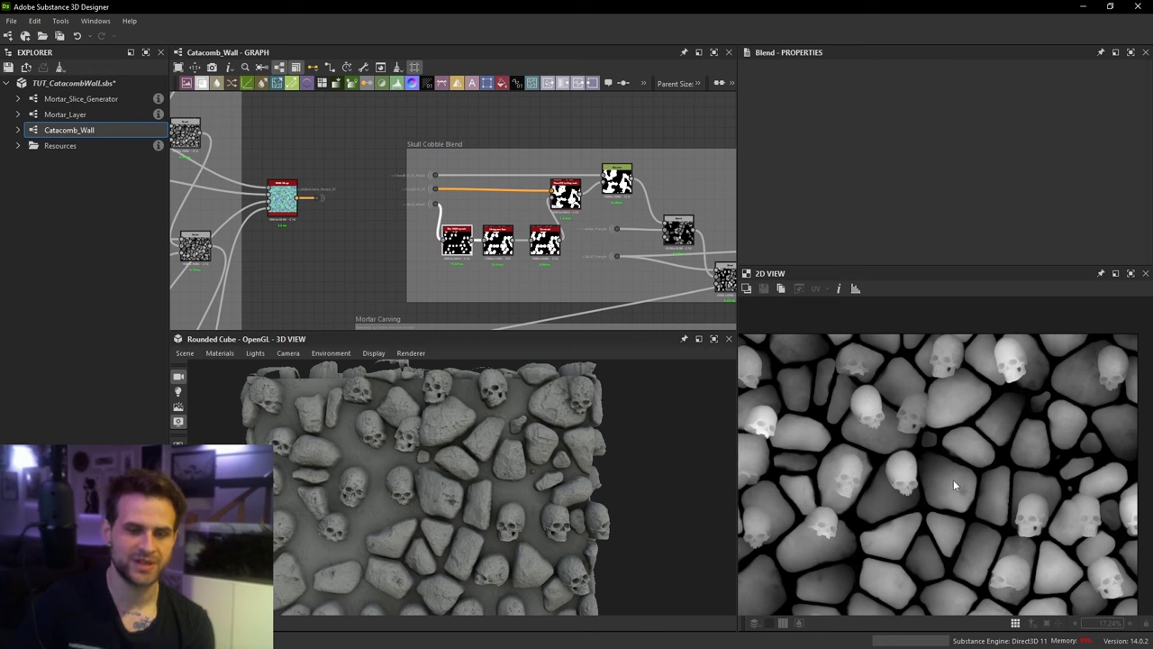
pyautogui.scroll(2, 659, 219)
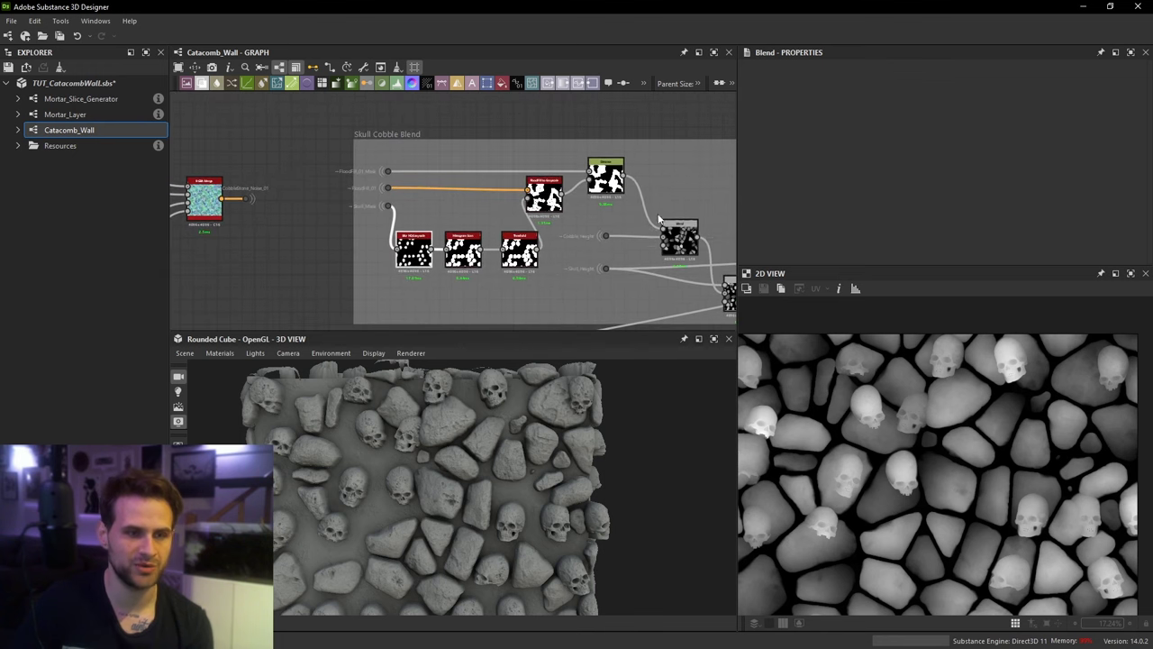
pyautogui.scroll(2, 687, 236)
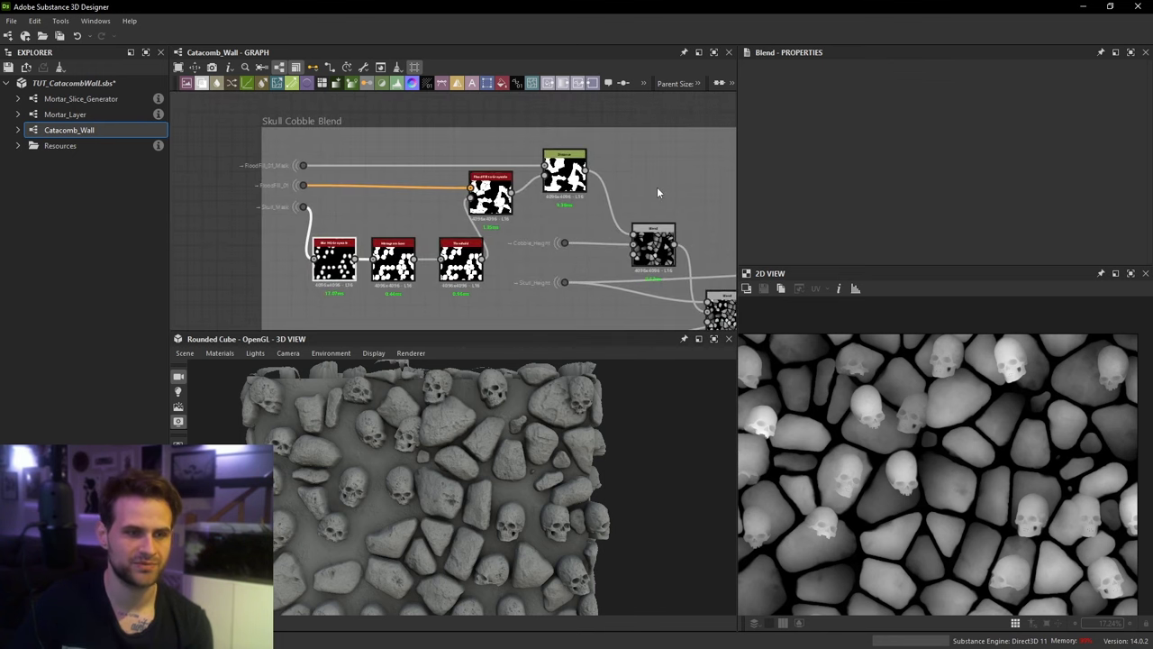
pyautogui.moveTo(657, 187); pyautogui.dragTo(658, 191, button='middle')
pyautogui.moveTo(654, 236); pyautogui.dragTo(640, 209, button='middle')
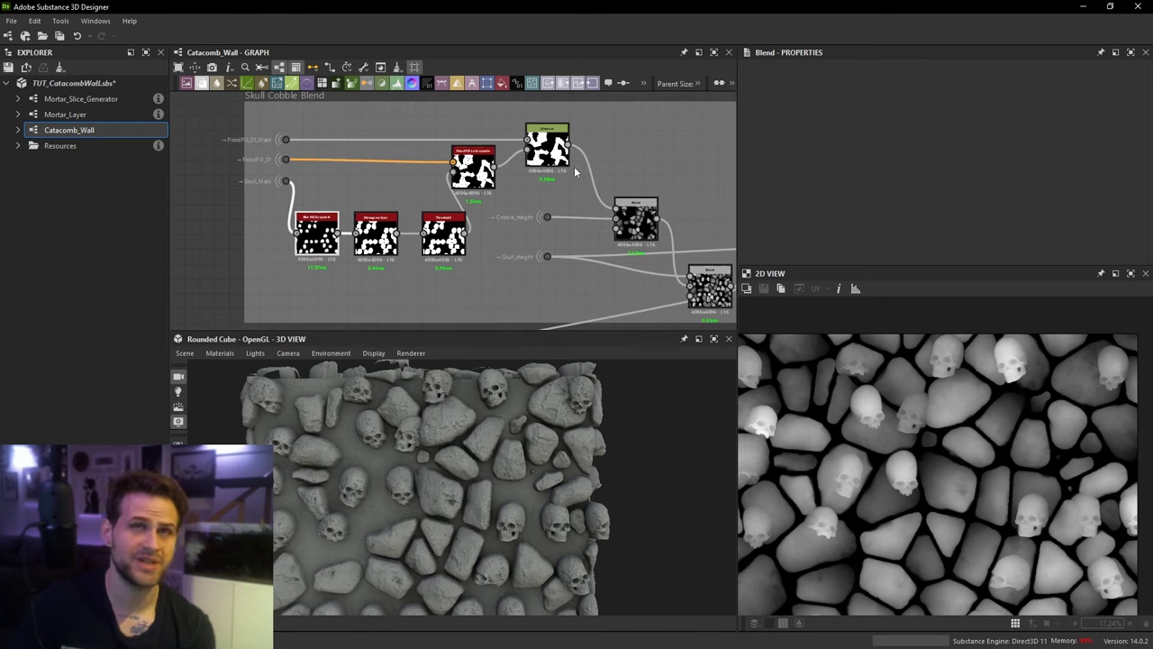
pyautogui.scroll(-2, 574, 166)
pyautogui.scroll(2, 568, 237)
pyautogui.scroll(-2, 589, 233)
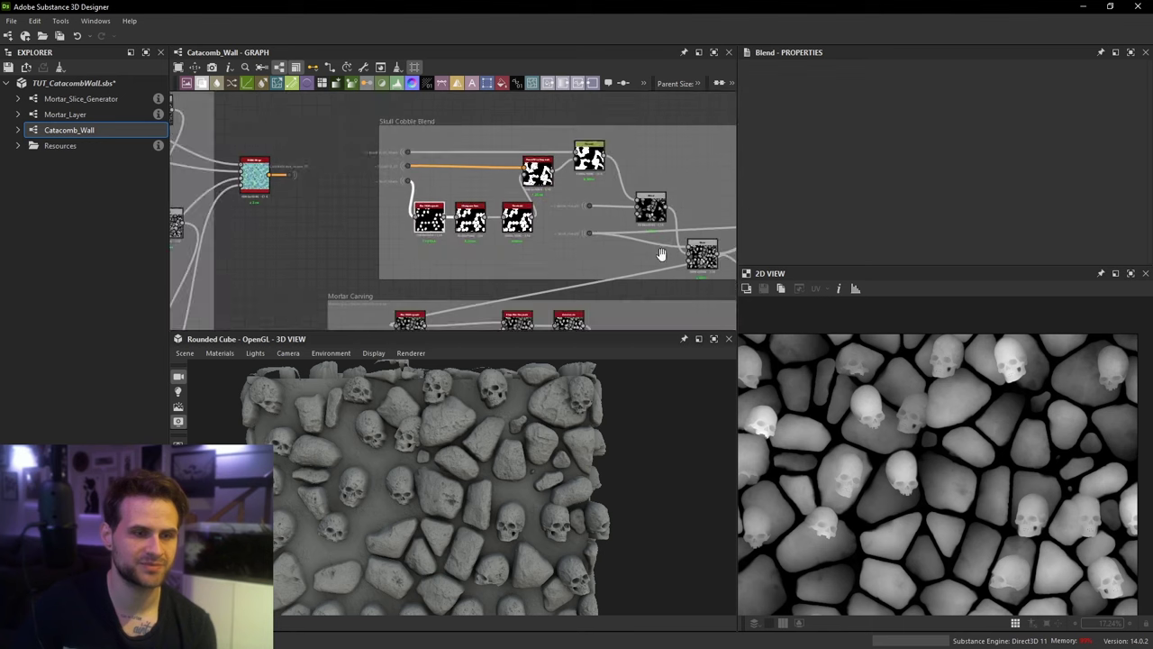
# Step: Locate the cobblestone mask chain with Bevel, Auto Levels and Histogram Scan beside the Atlas Splitter nodes
pyautogui.moveTo(662, 255); pyautogui.dragTo(602, 250, button='middle')
pyautogui.scroll(-2, 542, 239)
pyautogui.moveTo(468, 253); pyautogui.dragTo(518, 184, button='middle')
pyautogui.scroll(-1, 519, 184)
pyautogui.moveTo(420, 265); pyautogui.dragTo(459, 220, button='middle')
pyautogui.scroll(4, 458, 220)
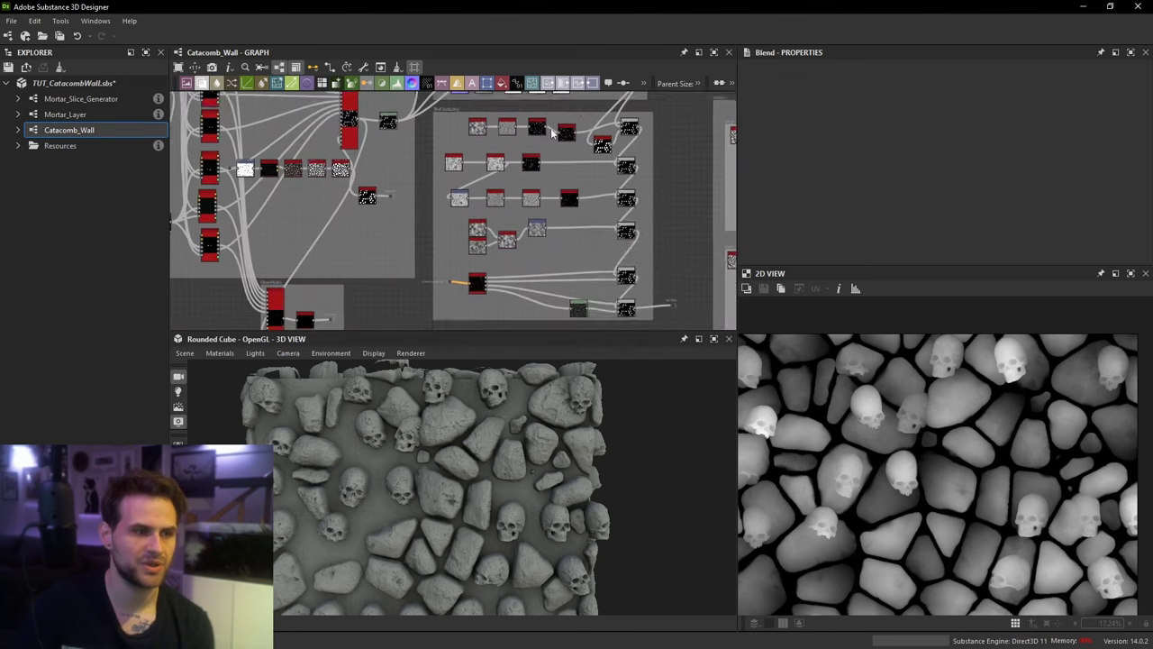
pyautogui.scroll(2, 499, 185)
pyautogui.scroll(2, 442, 161)
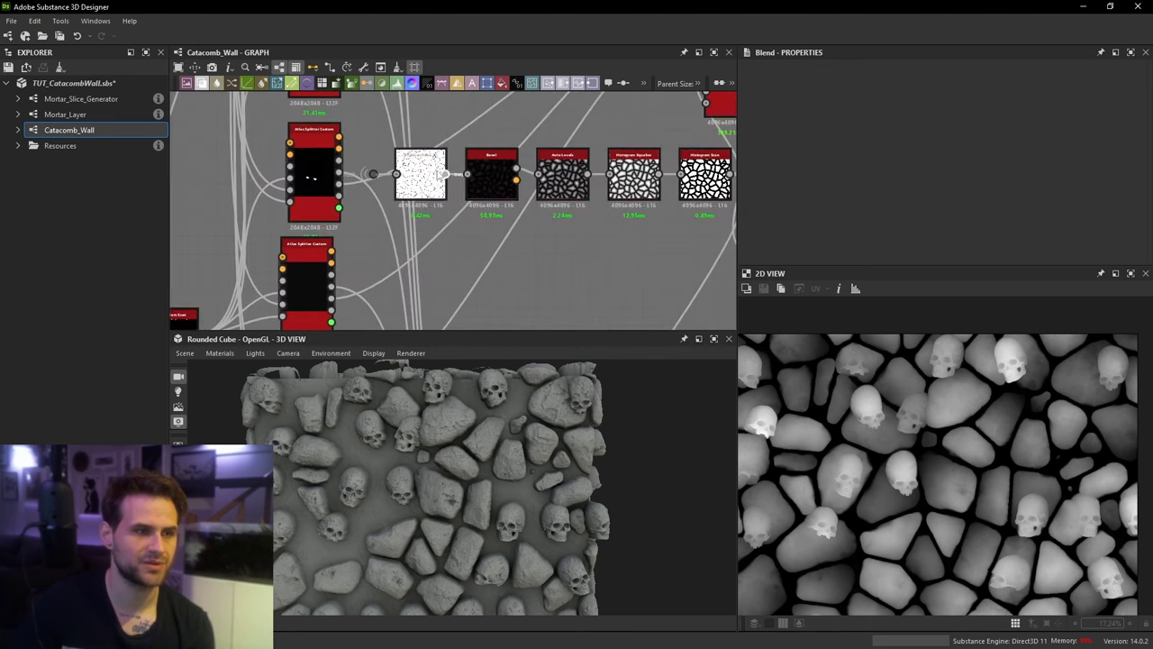
# Step: Preview the FloodFill_01_Mask portal and its Bevel and Auto Levels results to examine the cell gradients
pyautogui.scroll(1, 370, 174)
pyautogui.moveTo(293, 174); pyautogui.dragTo(321, 189, button='middle')
pyautogui.moveTo(316, 190); pyautogui.dragTo(247, 190)
pyautogui.scroll(1, 250, 190)
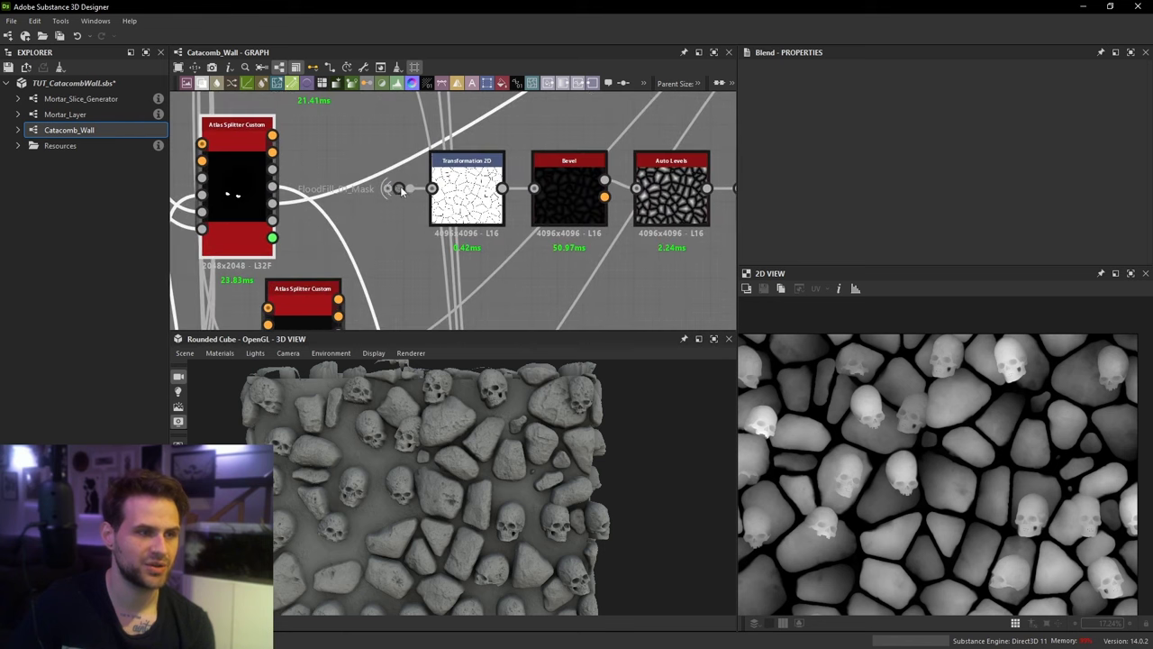
pyautogui.doubleClick(400, 188)
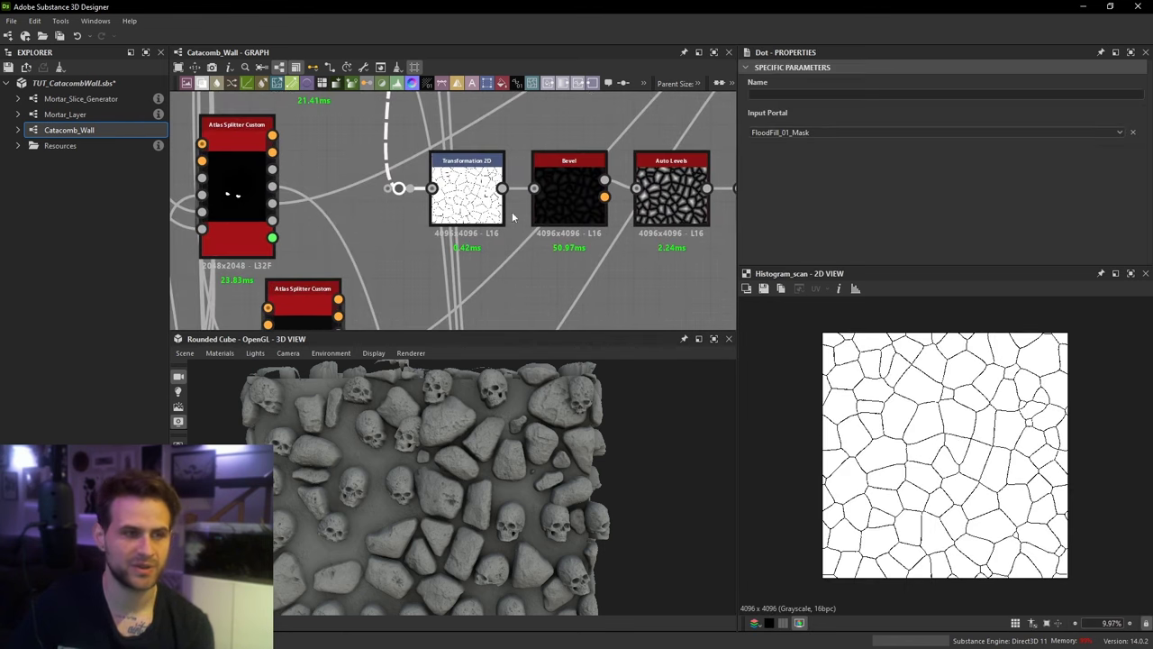
pyautogui.click(492, 214)
pyautogui.doubleClick(558, 214)
pyautogui.moveTo(719, 299); pyautogui.dragTo(655, 310, button='middle')
pyautogui.click(624, 219)
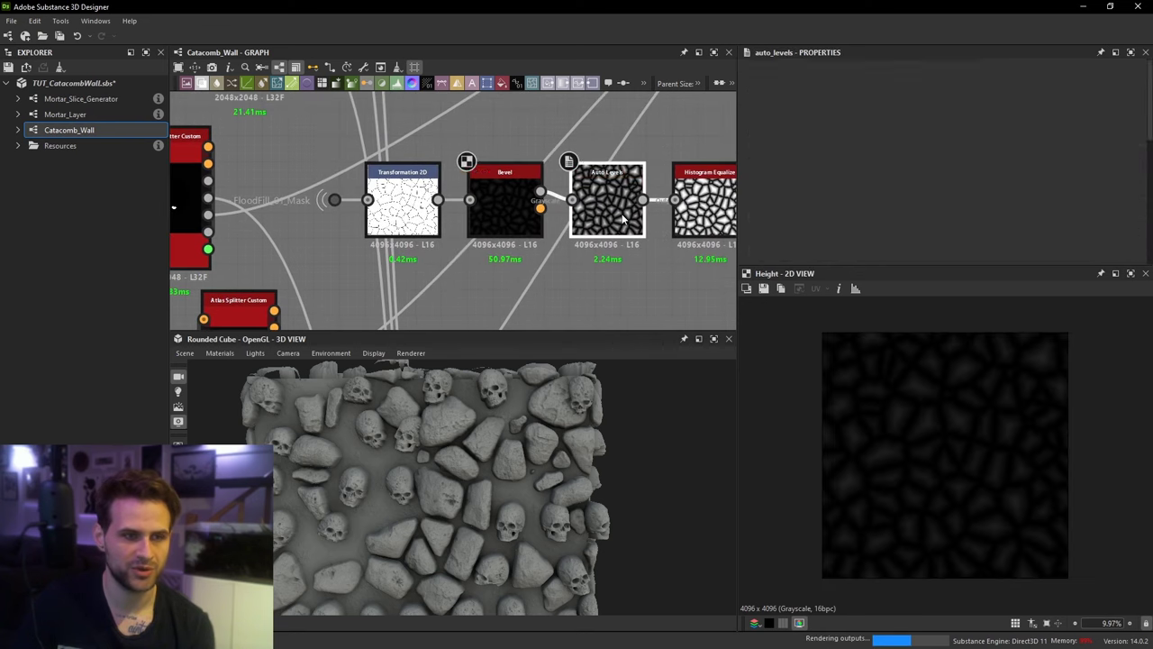
pyautogui.scroll(5, 946, 419)
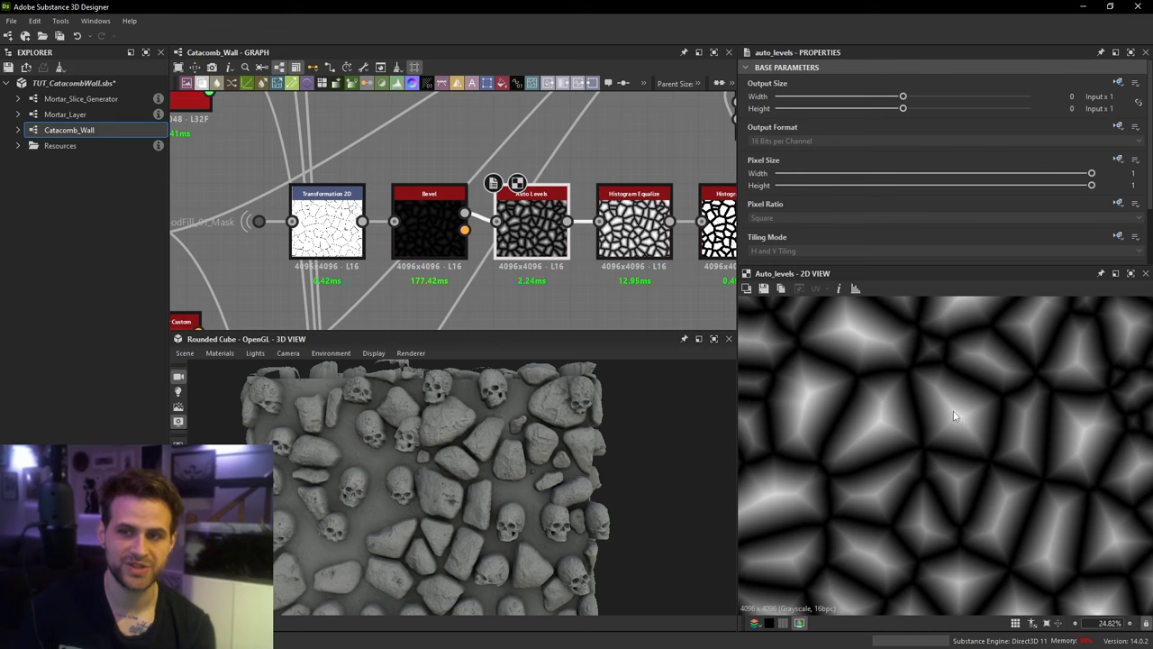
# Step: Preview the Histogram Equalize and Histogram Scan nodes that finish the cell mask
pyautogui.doubleClick(635, 227)
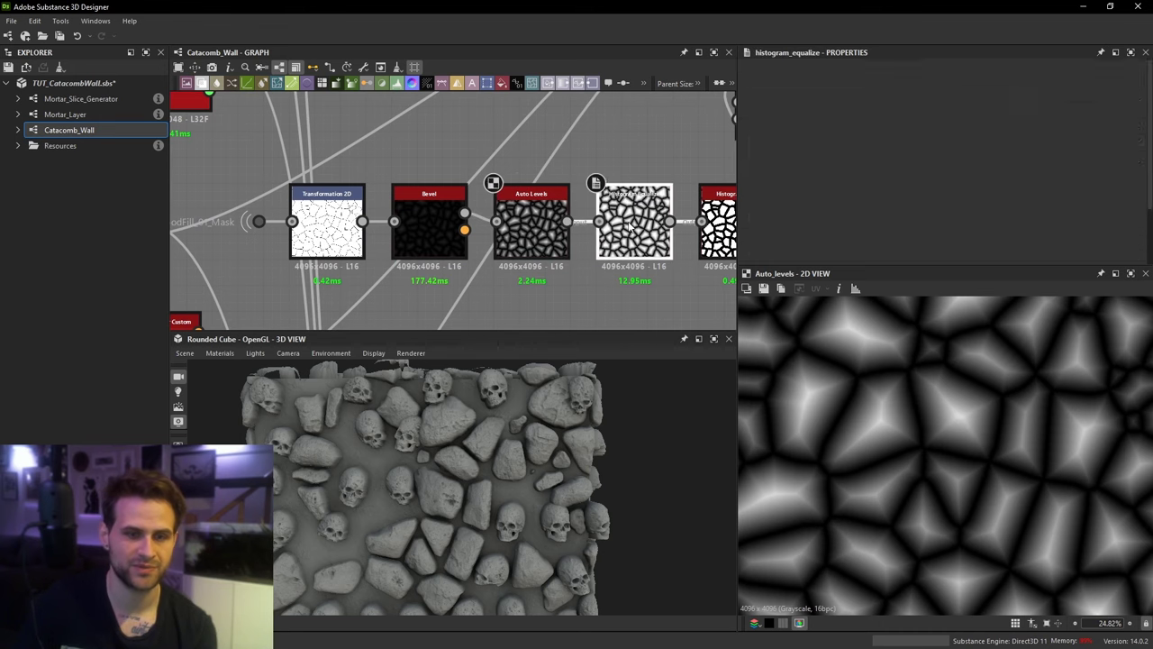
pyautogui.moveTo(634, 230); pyautogui.dragTo(570, 251, button='middle')
pyautogui.moveTo(643, 241); pyautogui.dragTo(551, 244, button='middle')
pyautogui.click(580, 248)
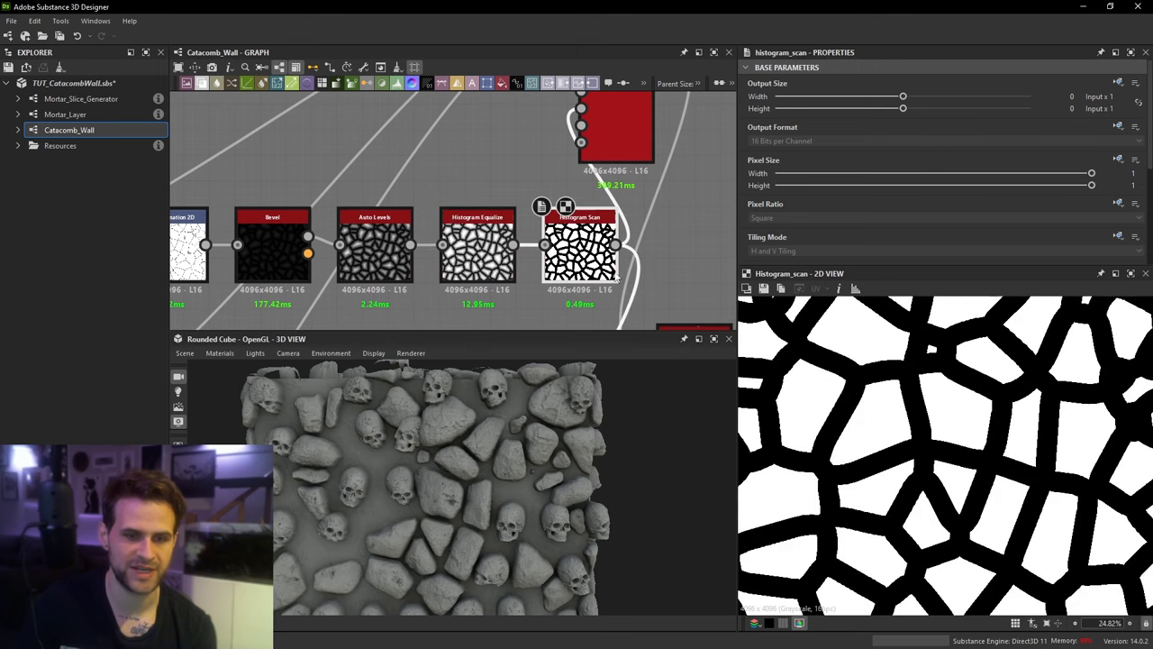
# Step: Duplicate the skull Tile Sampler Grayscale with its input connections and place the copy below the skull mask's Histogram Scan
pyautogui.scroll(-1, 597, 184)
pyautogui.doubleClick(603, 156)
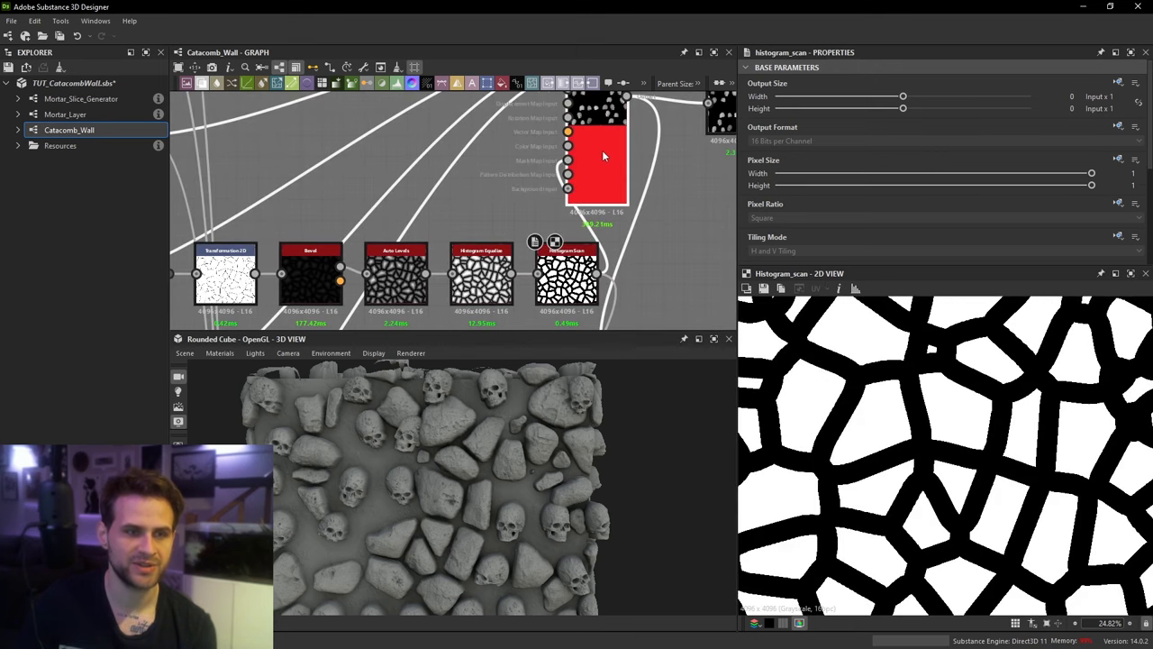
pyautogui.scroll(-2, 946, 428)
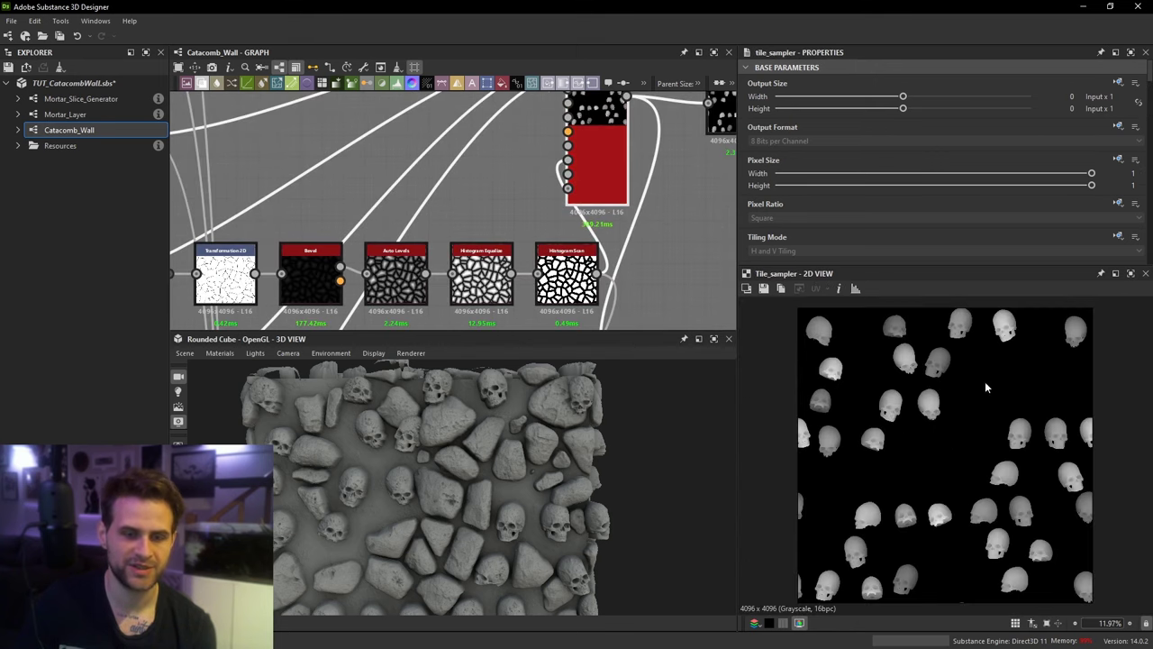
pyautogui.scroll(-3, 616, 166)
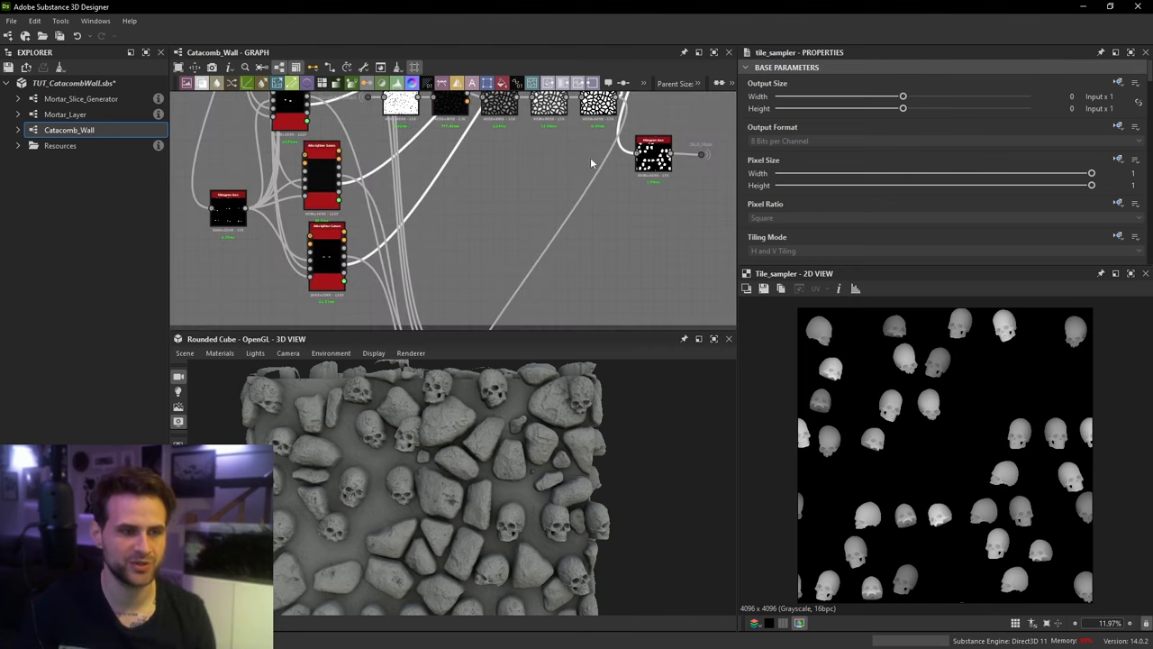
pyautogui.hotkey('ctrl', 'v')
pyautogui.moveTo(570, 191); pyautogui.dragTo(637, 244)
pyautogui.scroll(2, 912, 411)
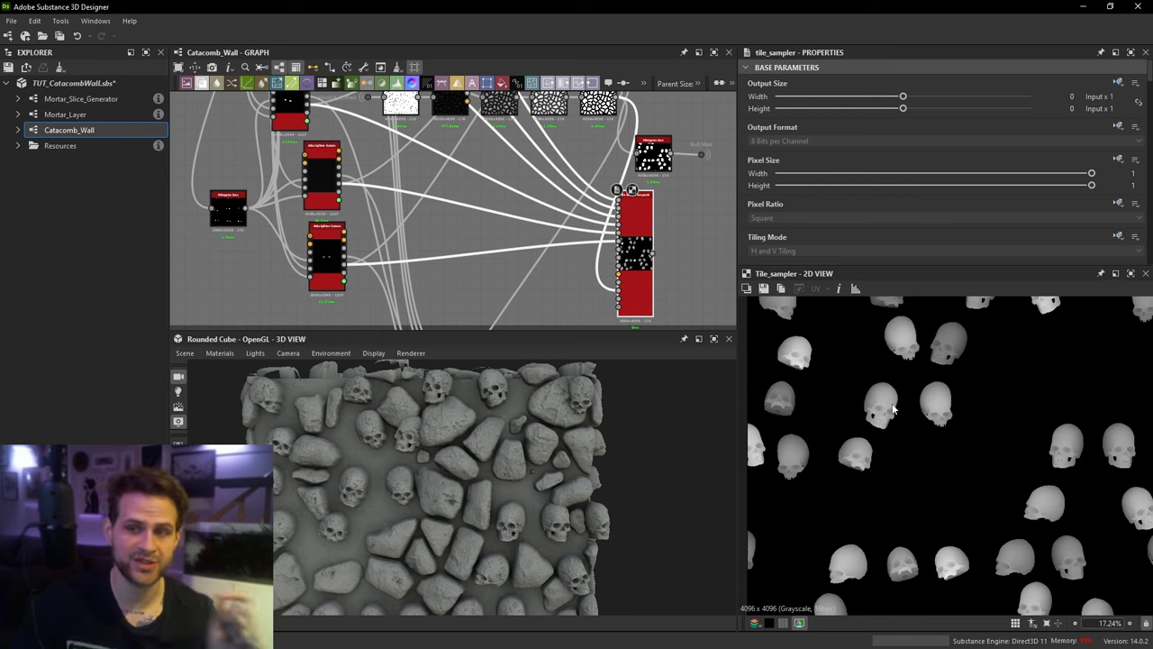
# Step: Set the copied Tile Sampler's Mask Map Threshold to 0
pyautogui.scroll(-10, 871, 179)
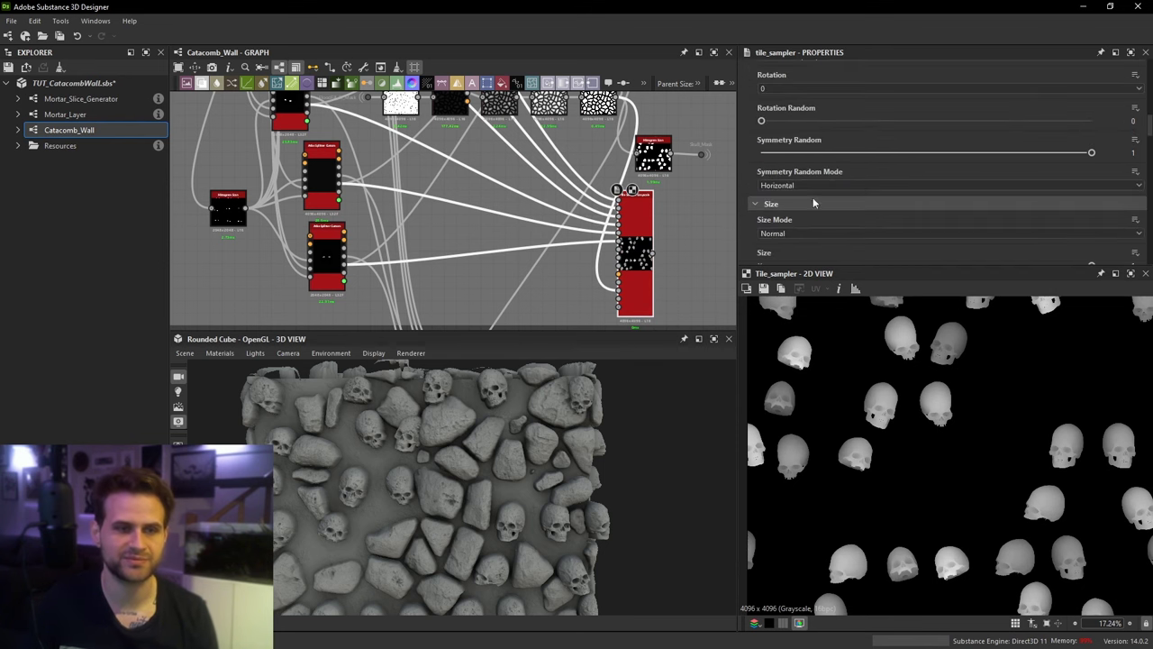
pyautogui.scroll(-6, 849, 194)
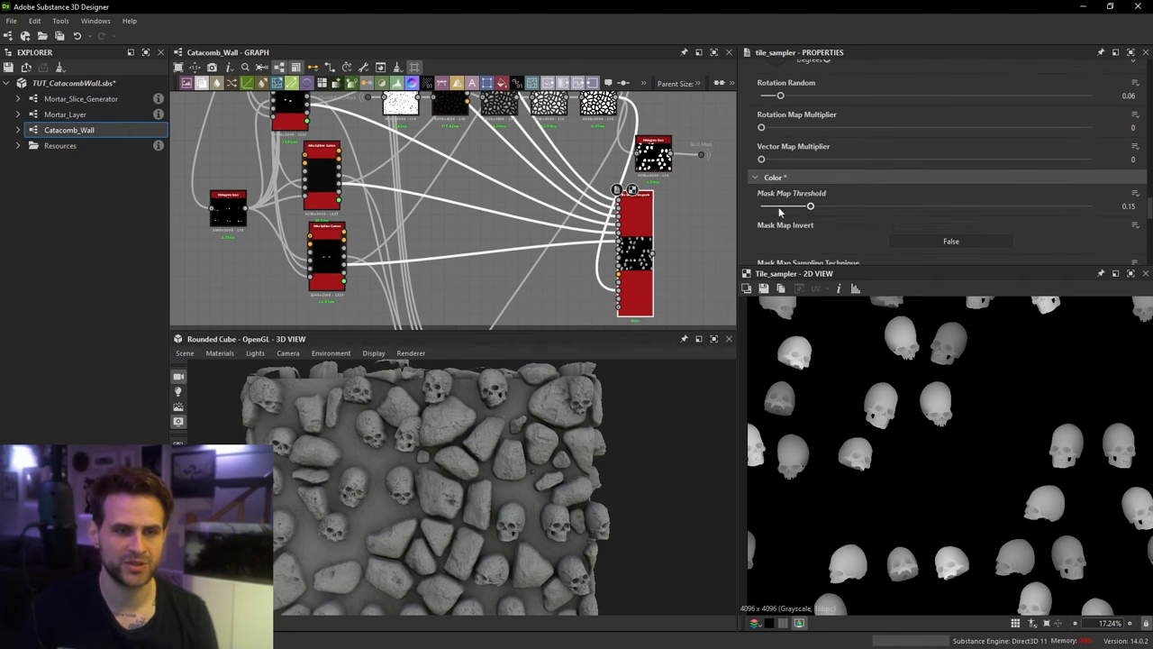
pyautogui.moveTo(778, 207); pyautogui.dragTo(701, 202)
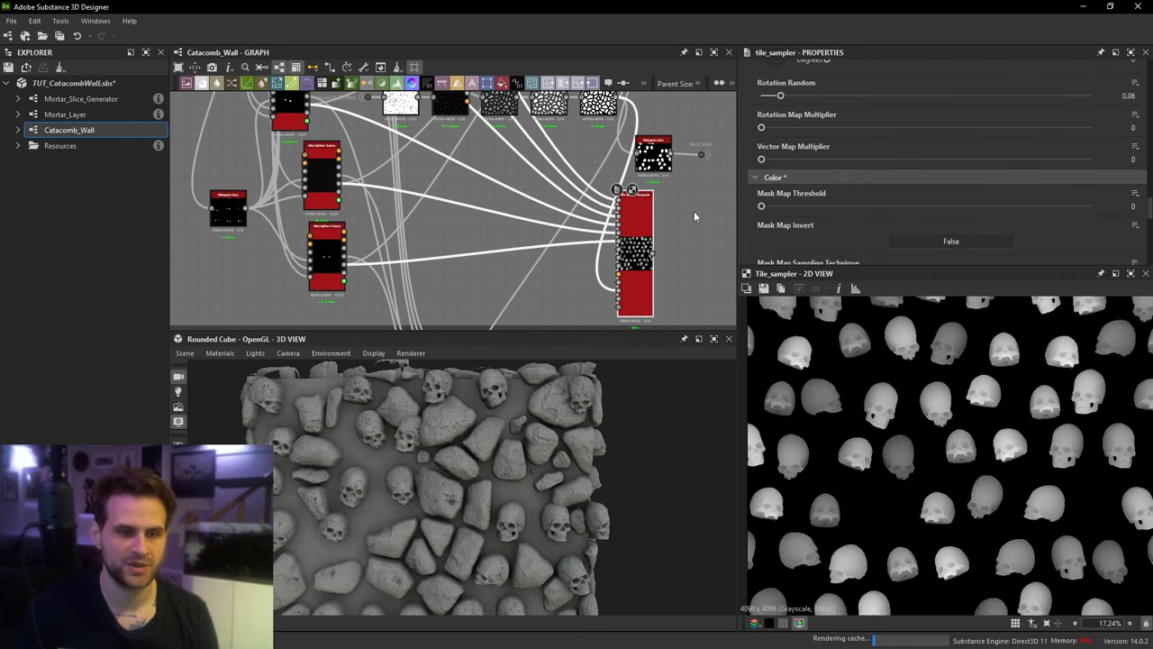
# Step: Add a Blend node beside the copied Tile Sampler and connect the sampler's output to its foreground input
pyautogui.scroll(-3, 696, 230)
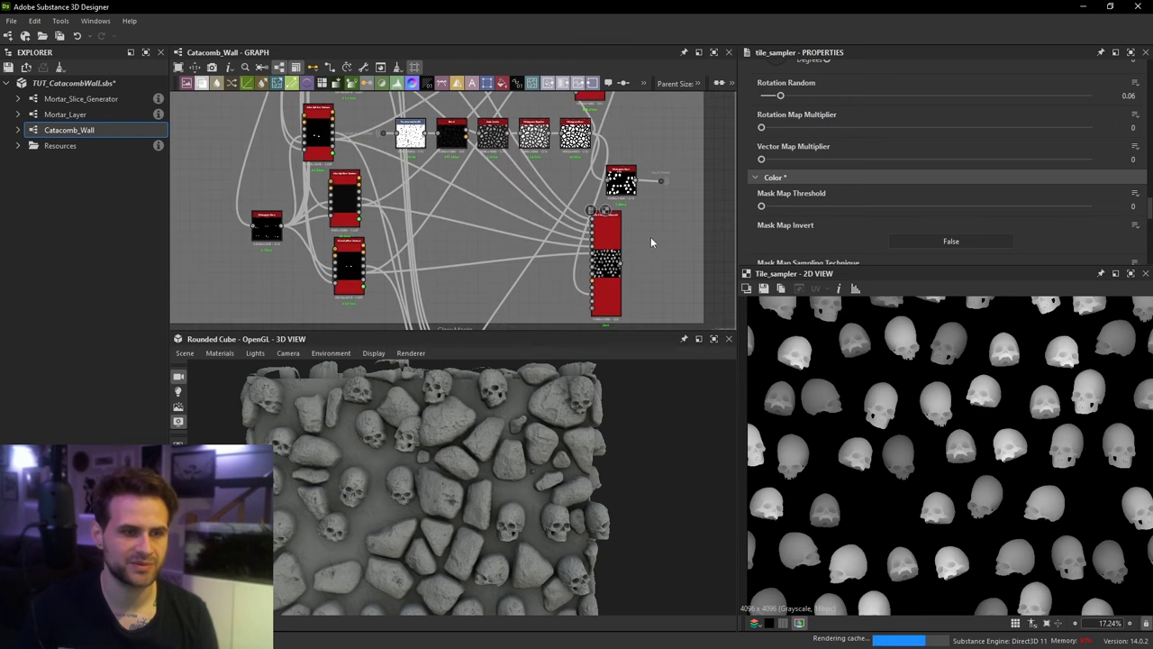
pyautogui.press('space')
pyautogui.click(686, 286)
pyautogui.scroll(1, 636, 268)
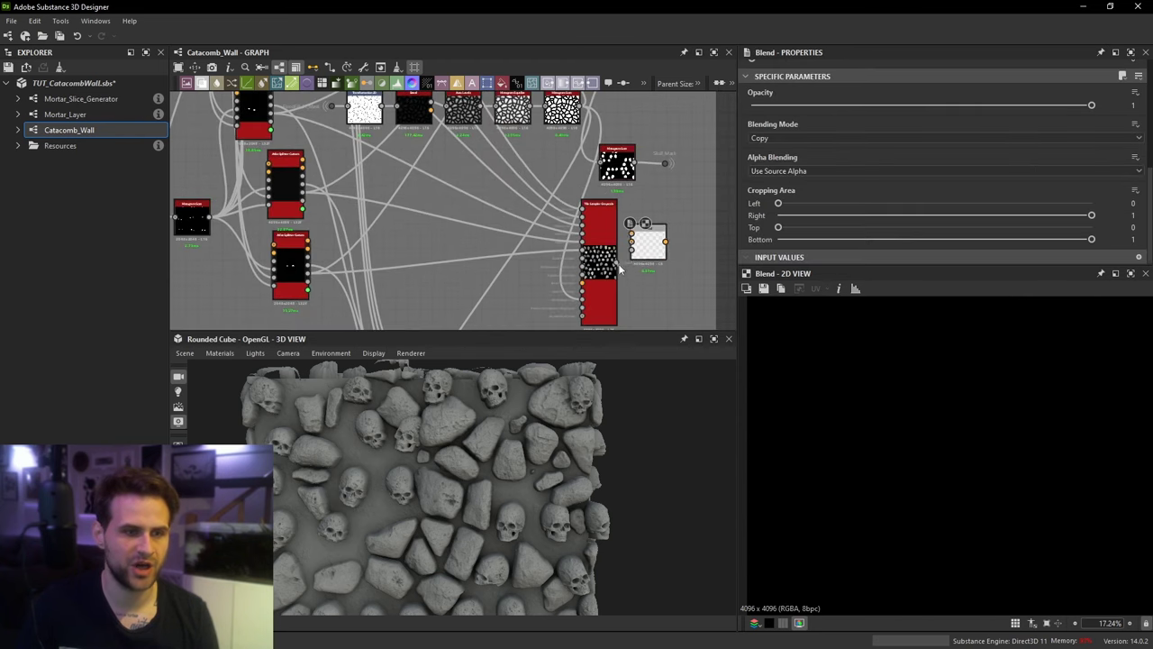
pyautogui.moveTo(619, 268); pyautogui.dragTo(632, 236)
# Step: Connect the stone height output to the new Blend's background and set the blending mode to Max (Lighten)
pyautogui.scroll(-4, 680, 261)
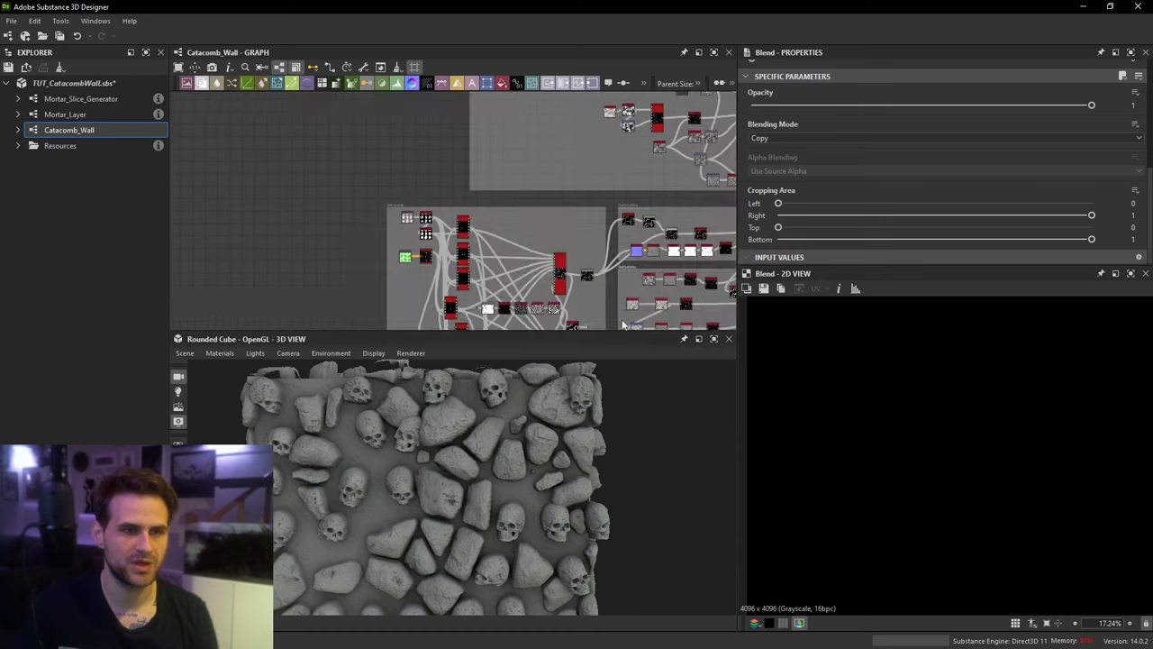
pyautogui.scroll(5, 614, 257)
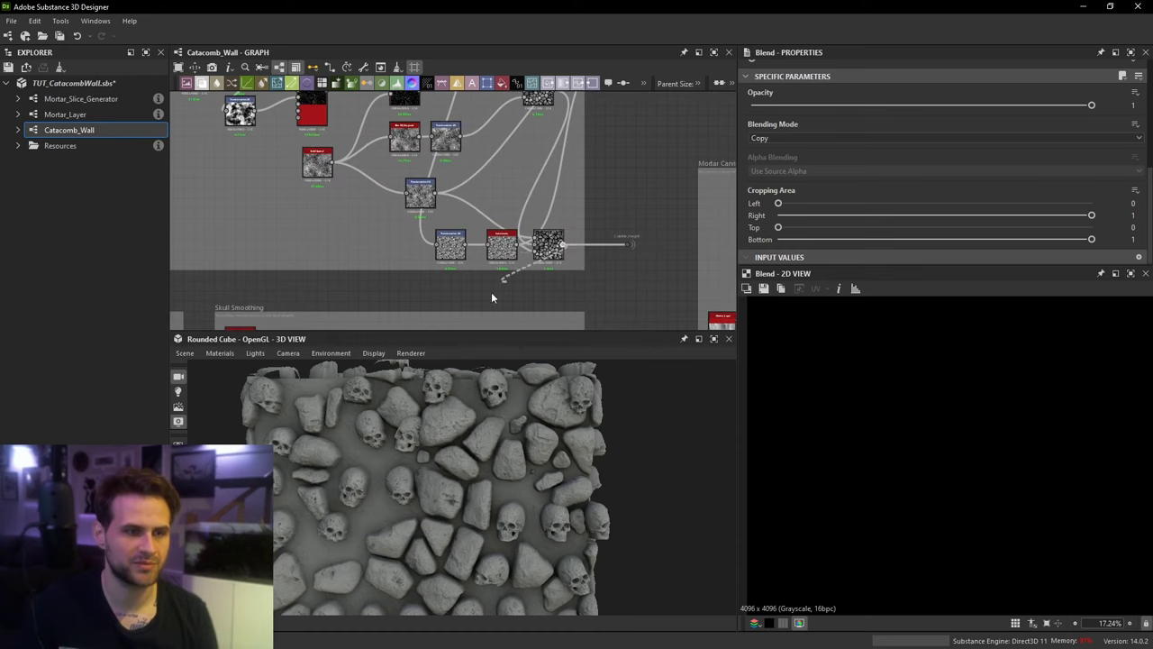
pyautogui.scroll(-1, 492, 295)
pyautogui.moveTo(396, 311); pyautogui.dragTo(491, 263, button='middle')
pyautogui.moveTo(438, 325); pyautogui.dragTo(570, 144, button='middle')
pyautogui.scroll(1, 590, 256)
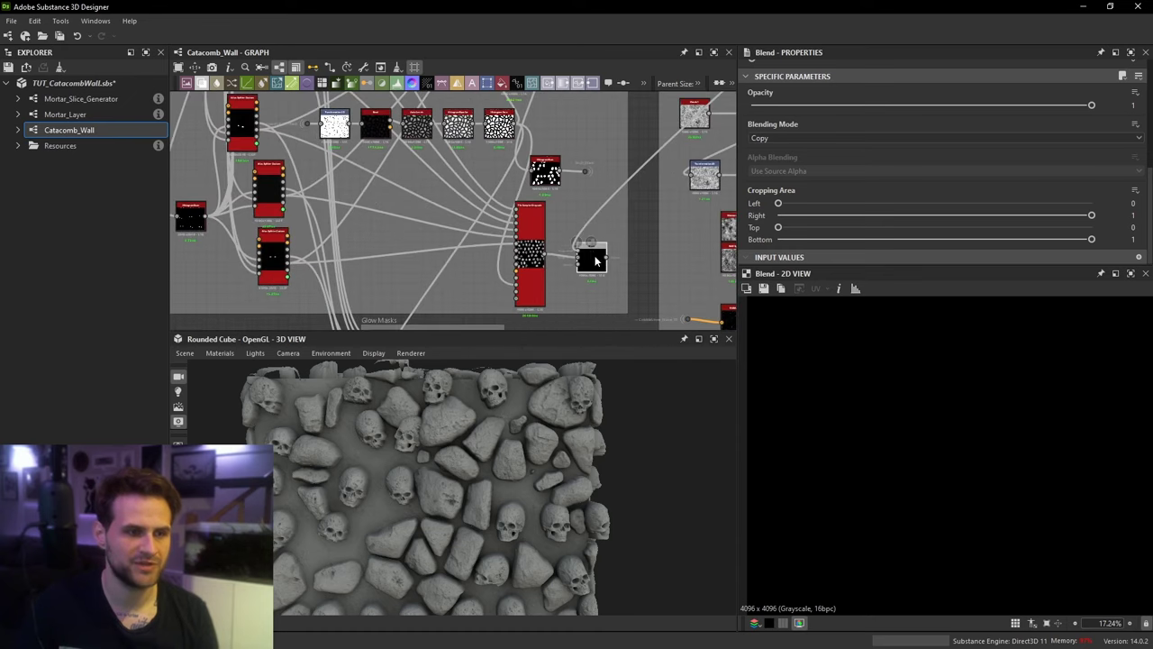
pyautogui.click(805, 138)
pyautogui.click(806, 191)
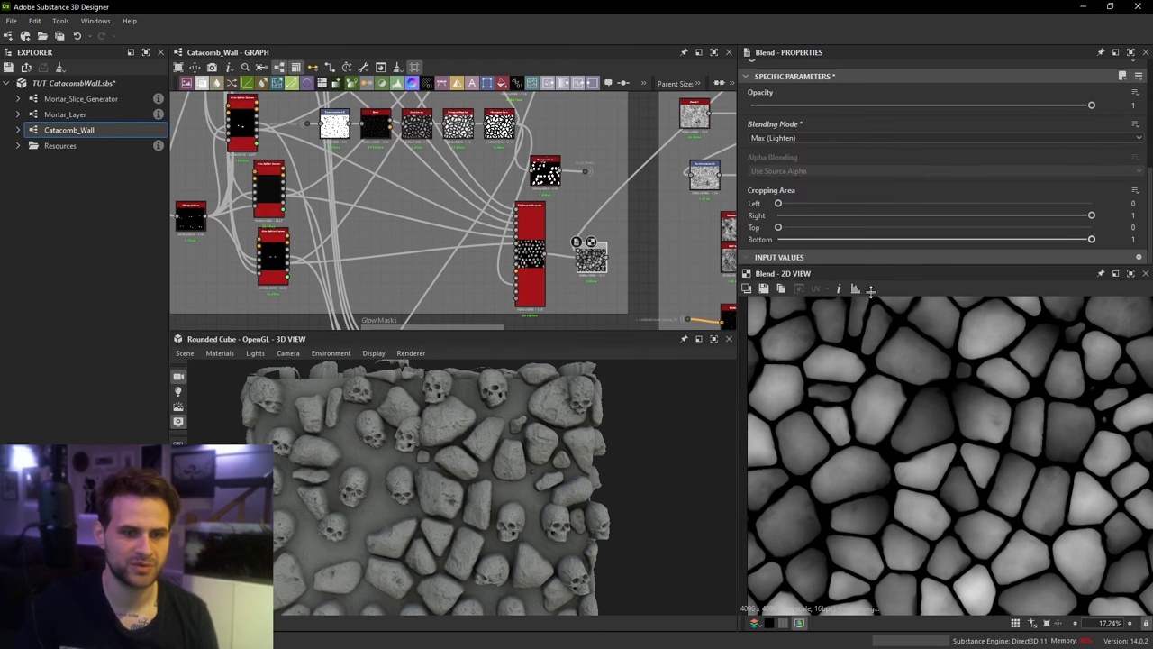
# Step: Examine the blended height up close for how the skulls overlap and intersect the stones
pyautogui.scroll(3, 923, 407)
pyautogui.moveTo(854, 444); pyautogui.dragTo(812, 480, button='middle')
pyautogui.scroll(2, 969, 500)
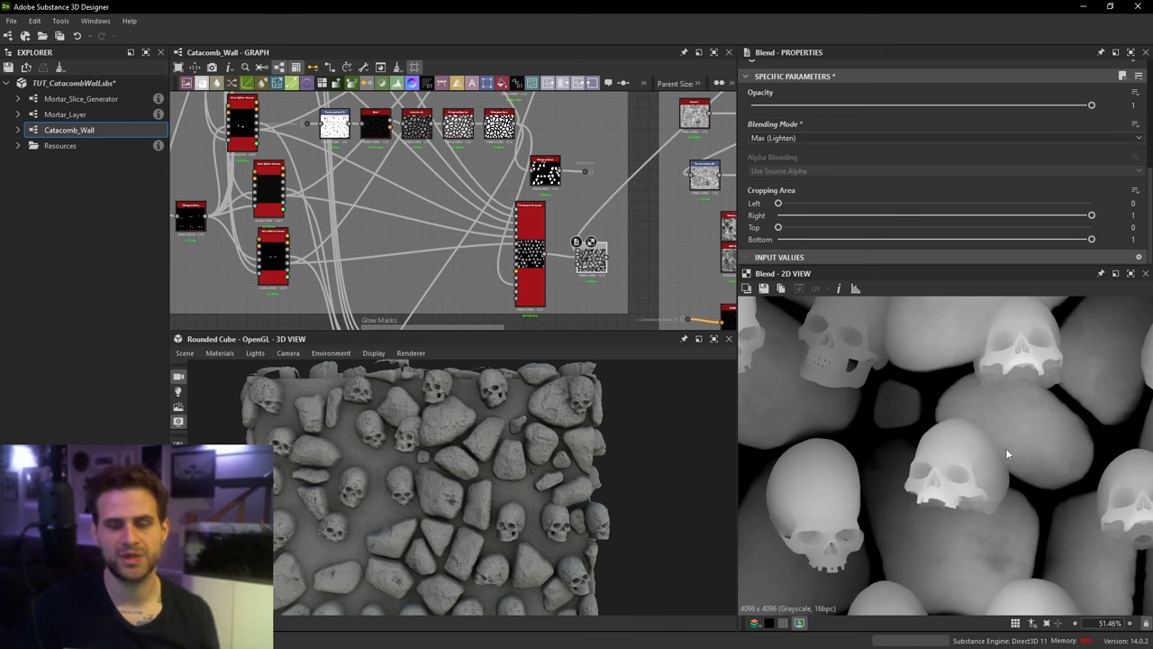
pyautogui.moveTo(1006, 447); pyautogui.dragTo(915, 477, button='middle')
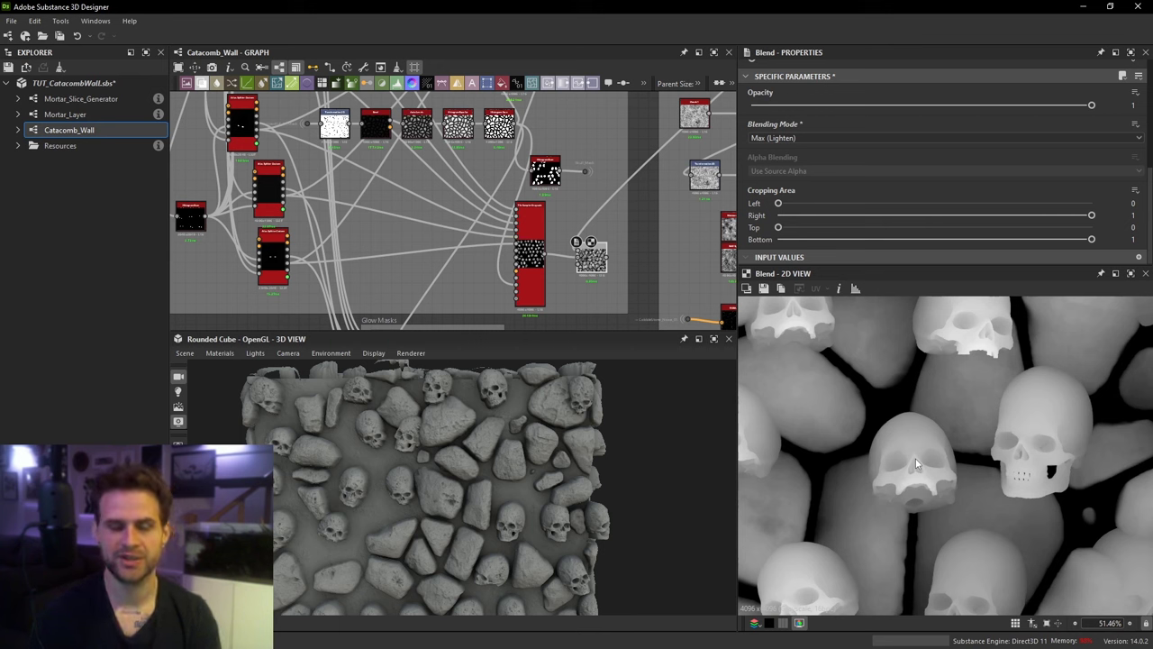
pyautogui.moveTo(1018, 426); pyautogui.dragTo(985, 454, button='middle')
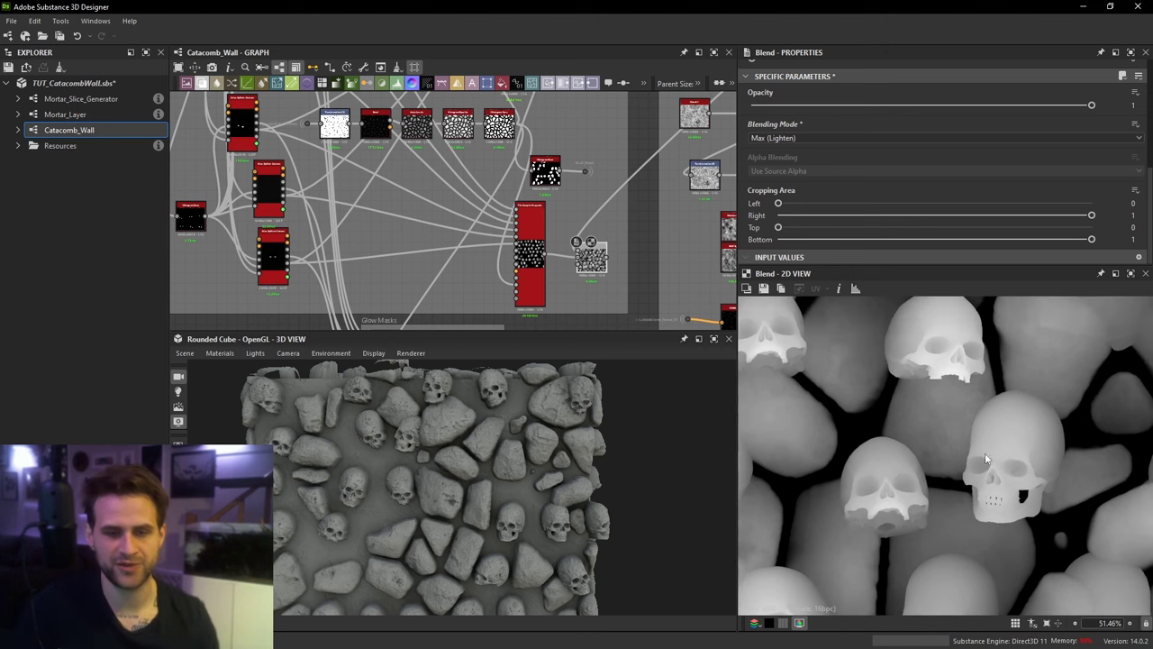
pyautogui.moveTo(929, 345); pyautogui.dragTo(942, 358, button='middle')
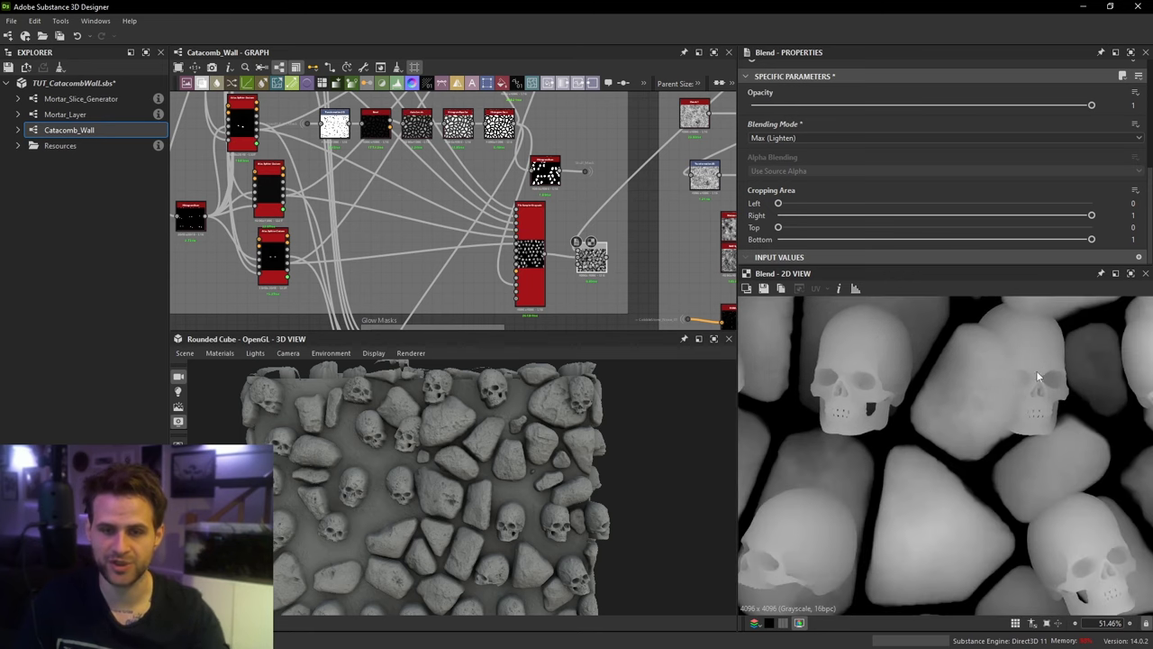
# Step: Preview the copied Tile Sampler's skull pattern and review its instance parameters
pyautogui.moveTo(503, 198); pyautogui.dragTo(627, 254, button='middle')
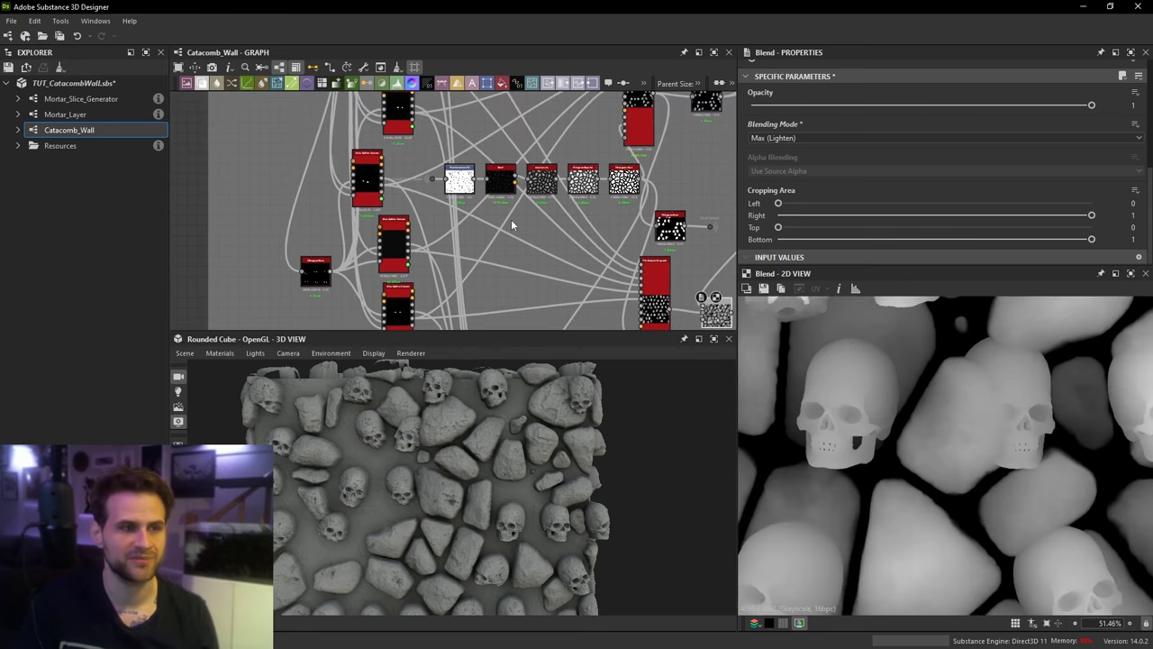
pyautogui.moveTo(607, 146); pyautogui.dragTo(598, 205, button='middle')
pyautogui.moveTo(619, 244); pyautogui.dragTo(614, 131, button='middle')
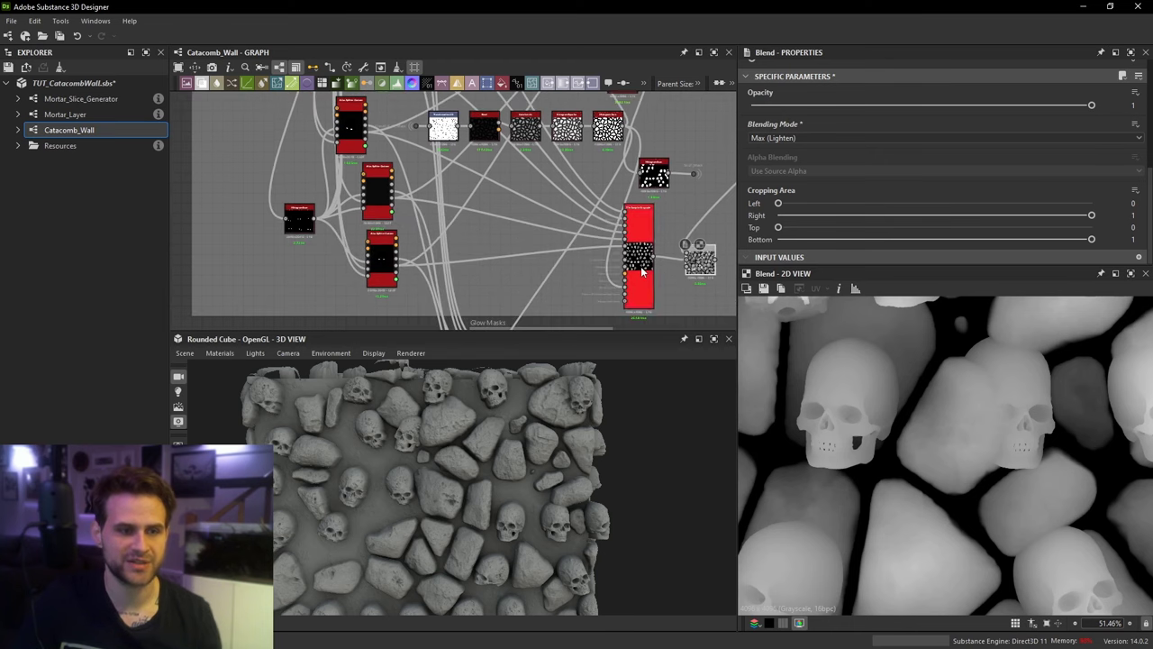
pyautogui.doubleClick(642, 267)
pyautogui.scroll(-6, 899, 382)
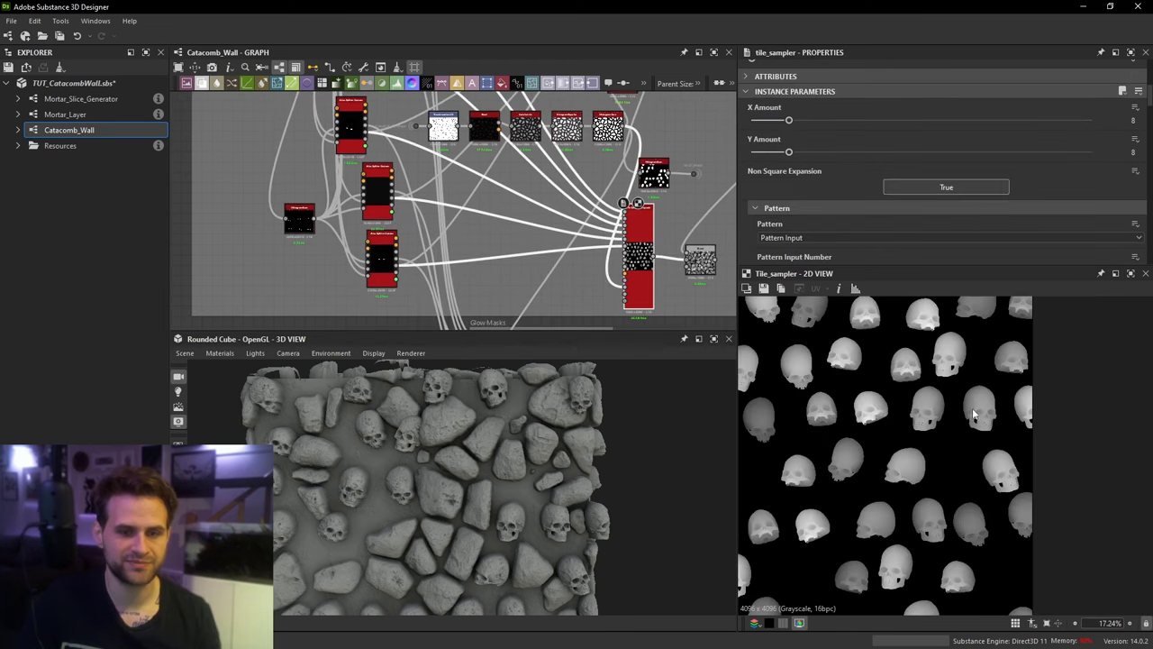
pyautogui.scroll(-5, 876, 194)
pyautogui.scroll(-10, 887, 200)
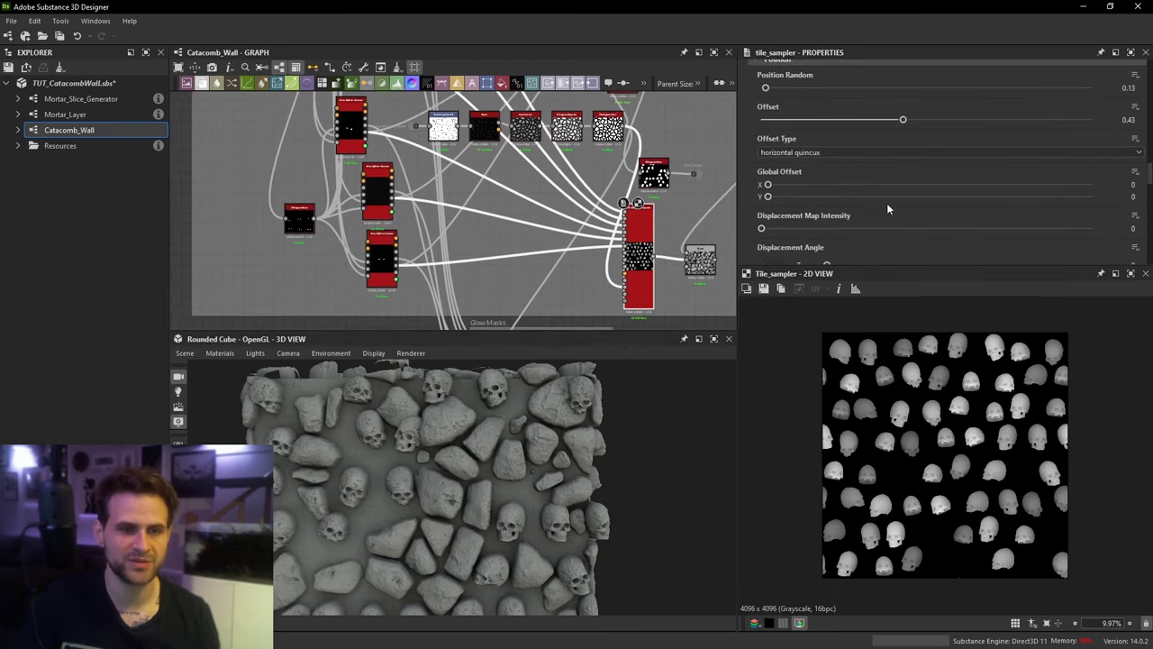
# Step: Add a Gradient Linear 1 node and connect it to the copied Tile Sampler's Mask Map Input
pyautogui.scroll(1, 595, 284)
pyautogui.press('space')
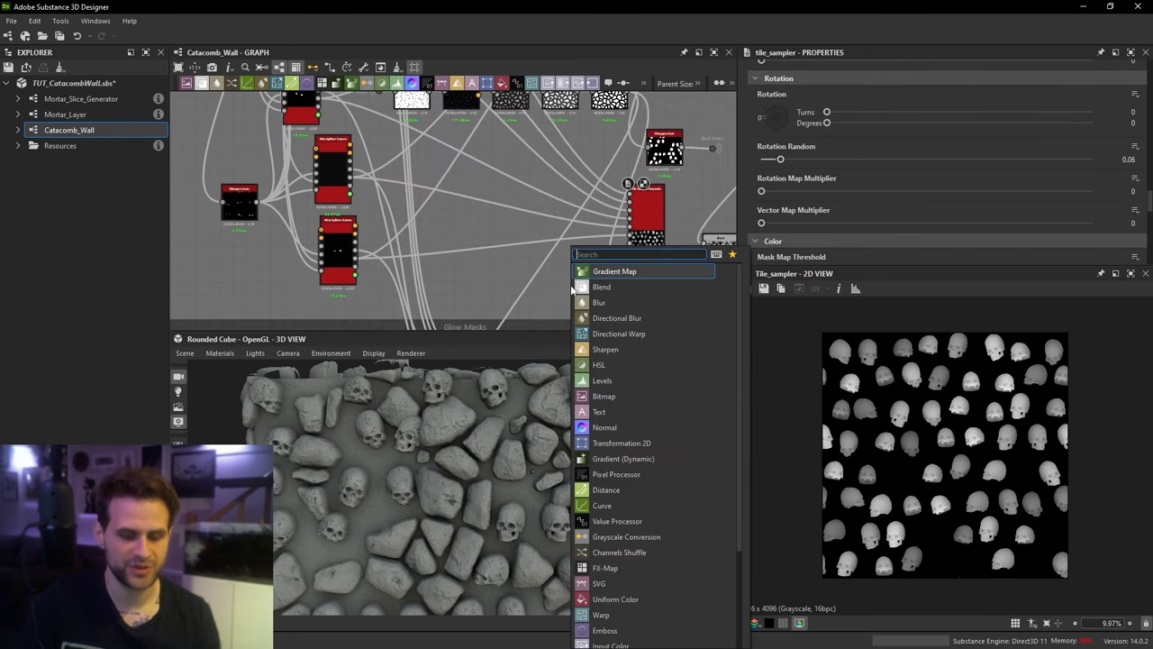
pyautogui.write('grad')
pyautogui.click(621, 348)
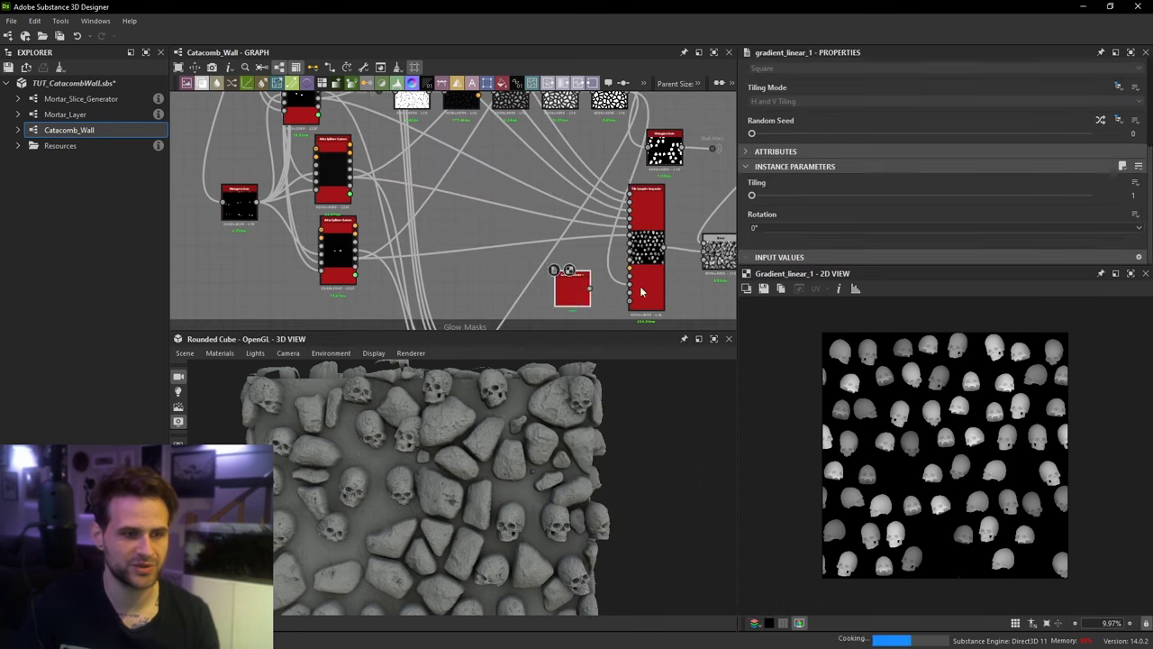
pyautogui.scroll(2, 633, 284)
pyautogui.click(658, 267)
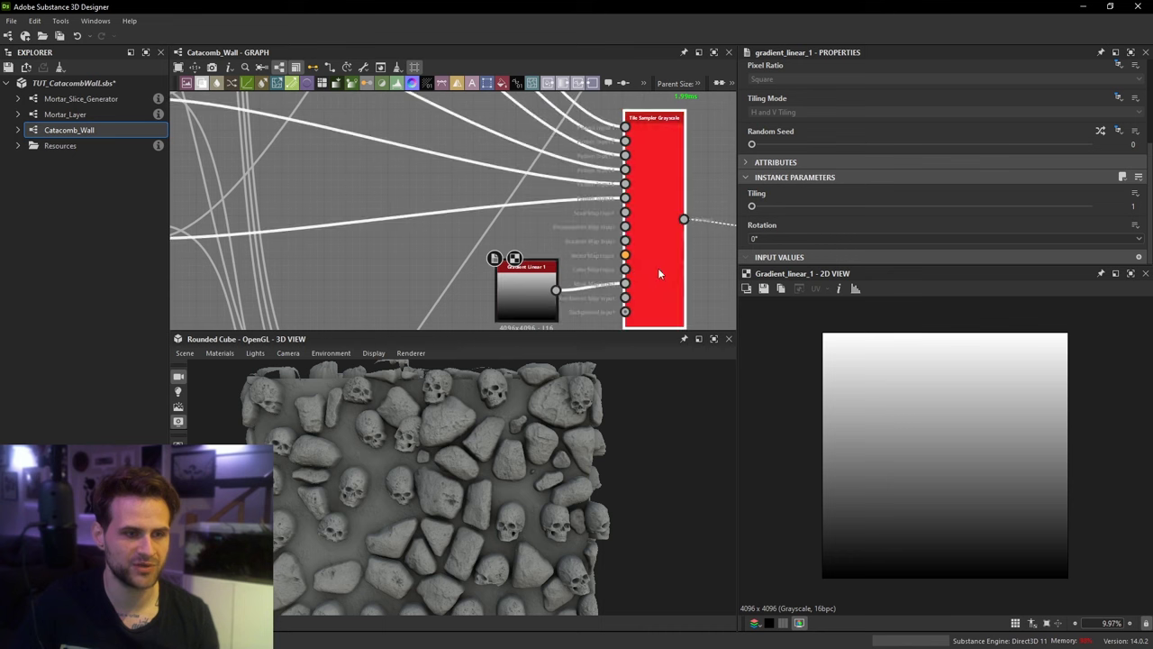
# Step: Set the copied Tile Sampler's Mask Map Threshold to 0.65
pyautogui.scroll(-3, 630, 203)
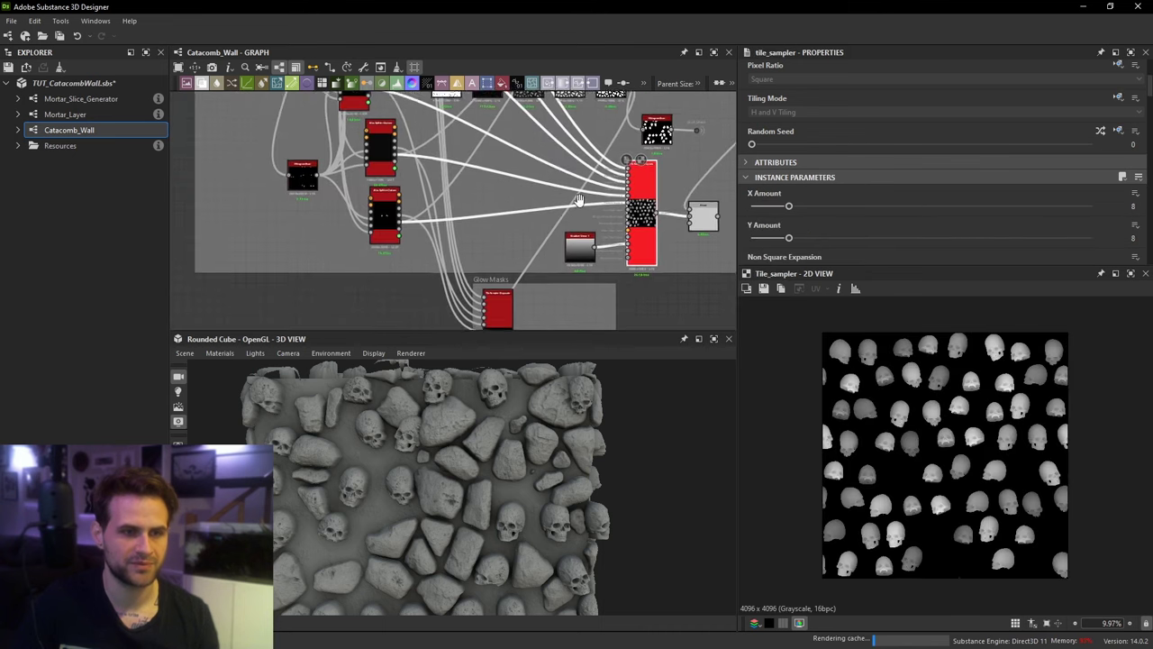
pyautogui.moveTo(631, 204); pyautogui.dragTo(593, 195, button='middle')
pyautogui.scroll(-7, 910, 201)
pyautogui.scroll(-5, 848, 212)
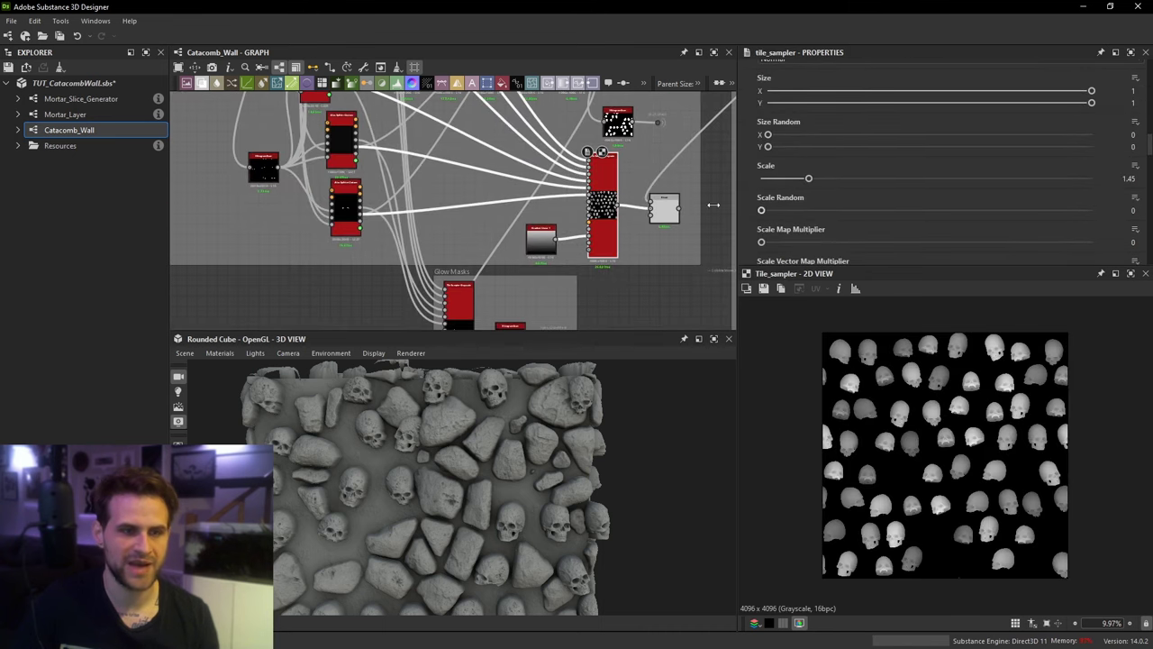
pyautogui.scroll(3, 572, 233)
pyautogui.scroll(-12, 868, 180)
pyautogui.scroll(-5, 843, 199)
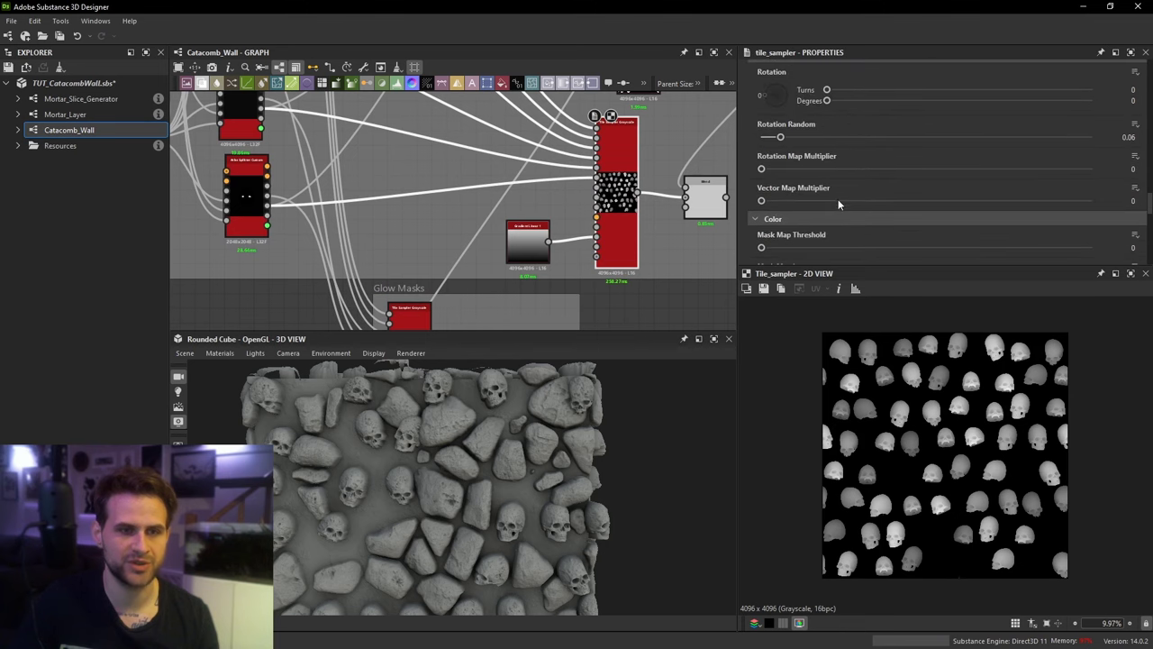
pyautogui.moveTo(816, 140); pyautogui.dragTo(977, 143)
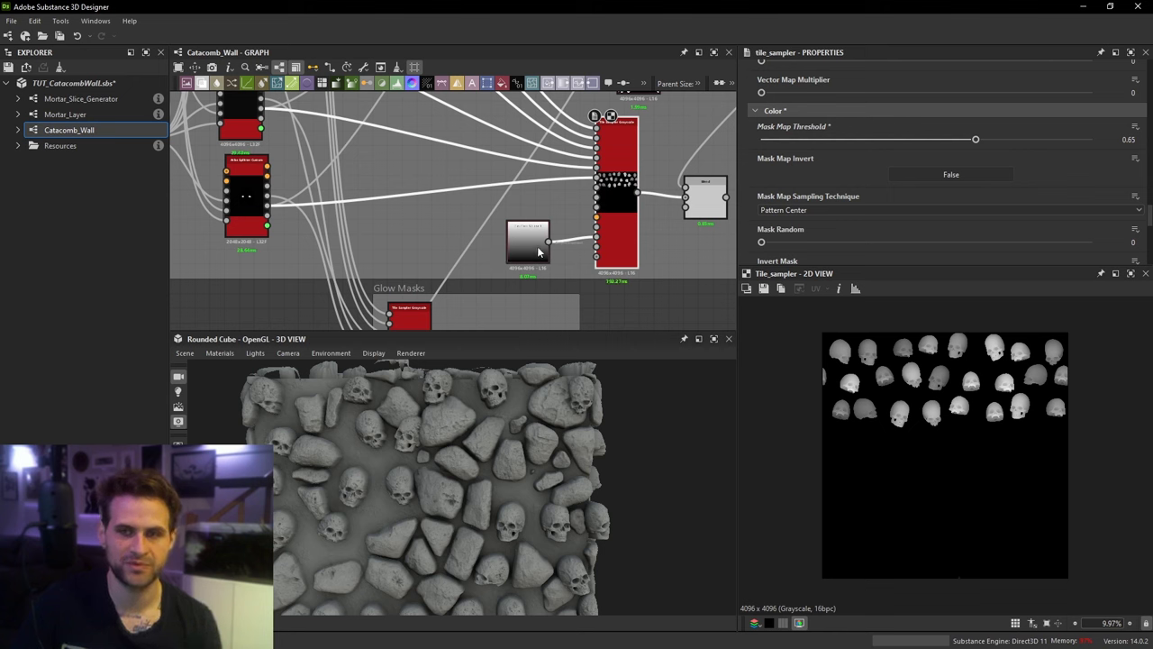
# Step: Preview the Histogram Scan cell mask and examine its black gaps up close
pyautogui.moveTo(544, 249); pyautogui.dragTo(530, 266, button='middle')
pyautogui.moveTo(640, 133); pyautogui.dragTo(592, 193, button='middle')
pyautogui.moveTo(581, 136); pyautogui.dragTo(596, 207, button='middle')
pyautogui.doubleClick(527, 155)
pyautogui.scroll(6, 910, 324)
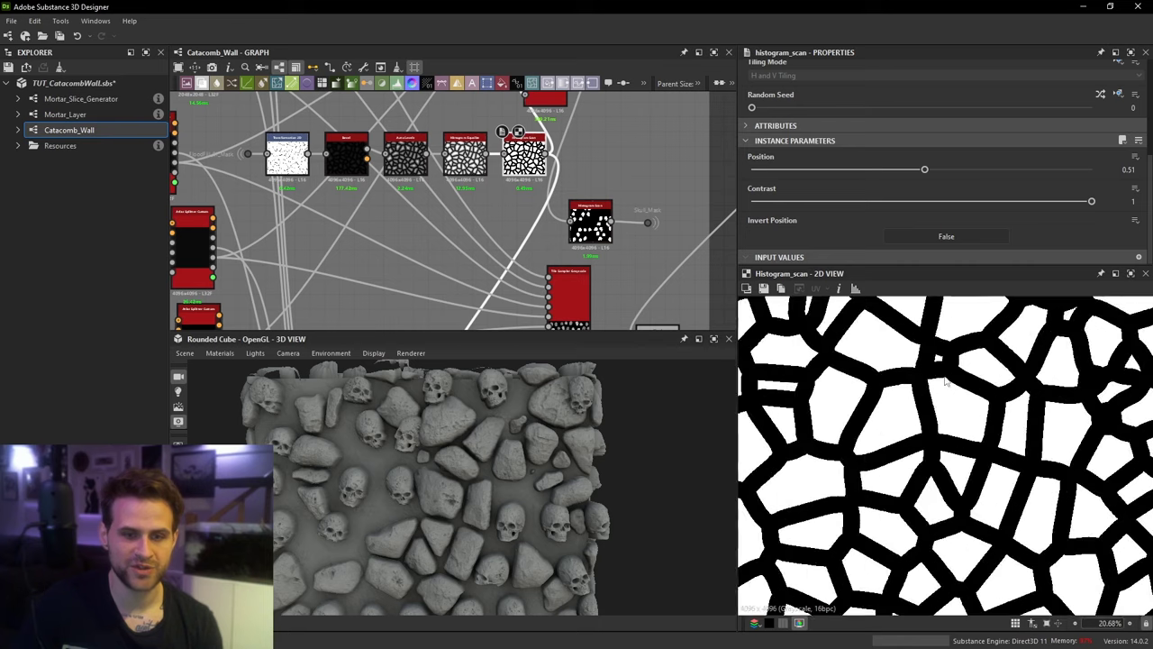
# Step: Examine the Histogram Scan cell mask's gaps up close and preview the Auto Levels node for comparison
pyautogui.moveTo(763, 336); pyautogui.dragTo(833, 379, button='middle')
pyautogui.moveTo(848, 316); pyautogui.dragTo(860, 335, button='middle')
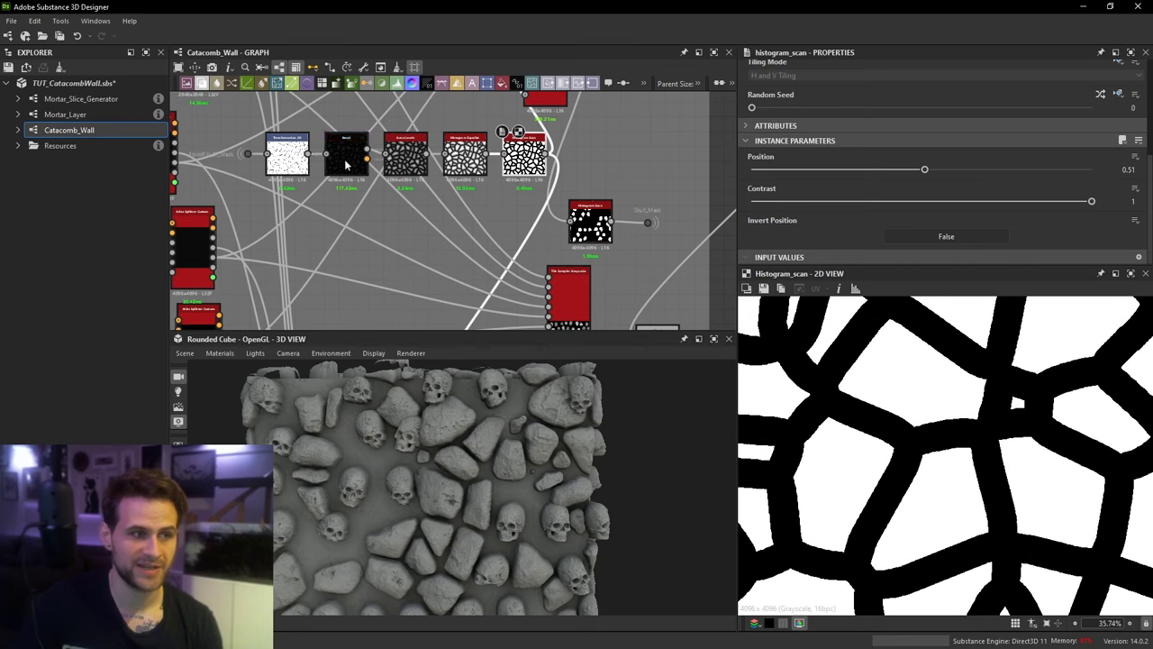
pyautogui.doubleClick(408, 158)
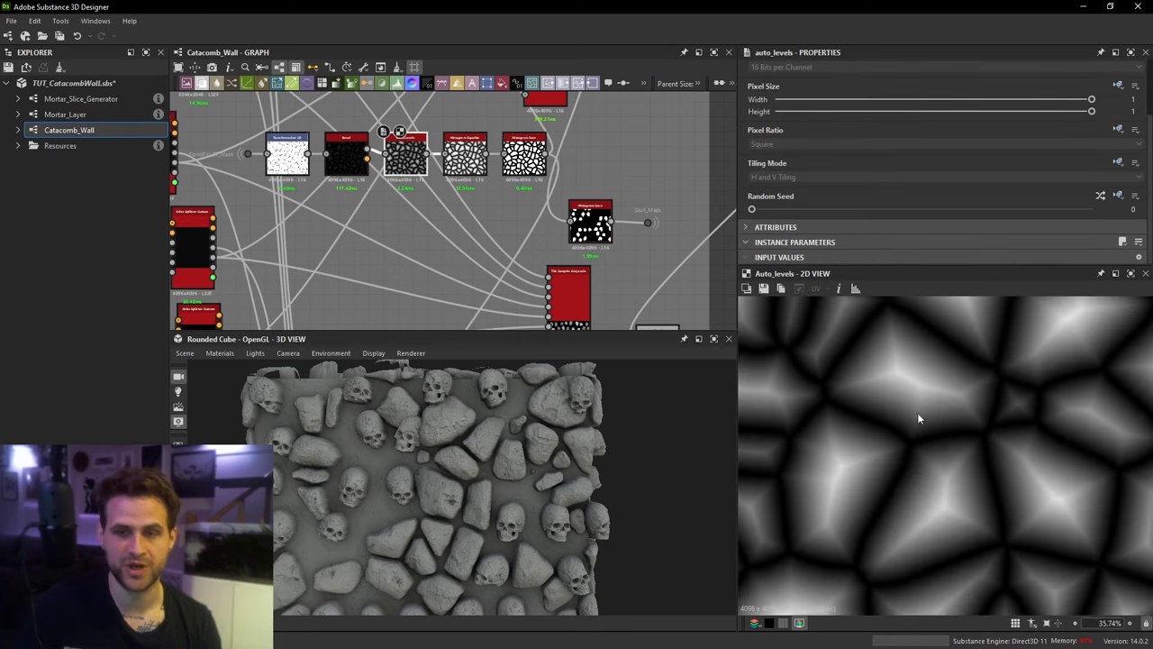
# Step: Replace the gradient on the copied Tile Sampler's Mask Map Input with the Histogram Scan cell mask and preview the Tile Sampler
pyautogui.scroll(-2, 577, 165)
pyautogui.moveTo(555, 195); pyautogui.dragTo(558, 170, button='middle')
pyautogui.scroll(2, 557, 299)
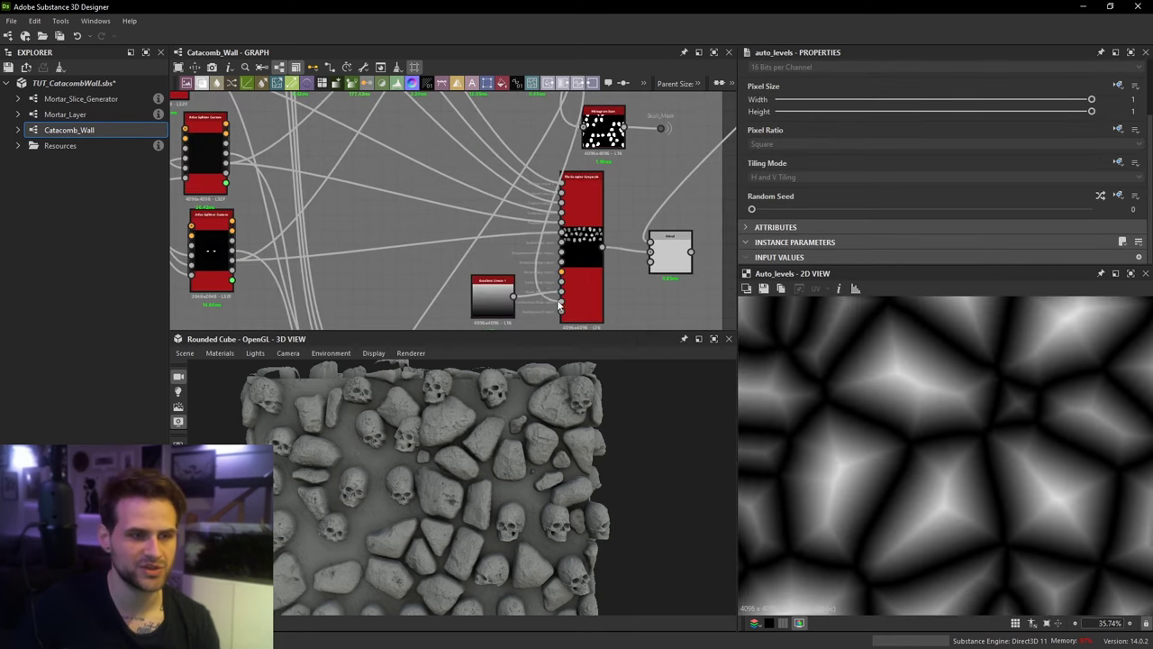
pyautogui.doubleClick(587, 278)
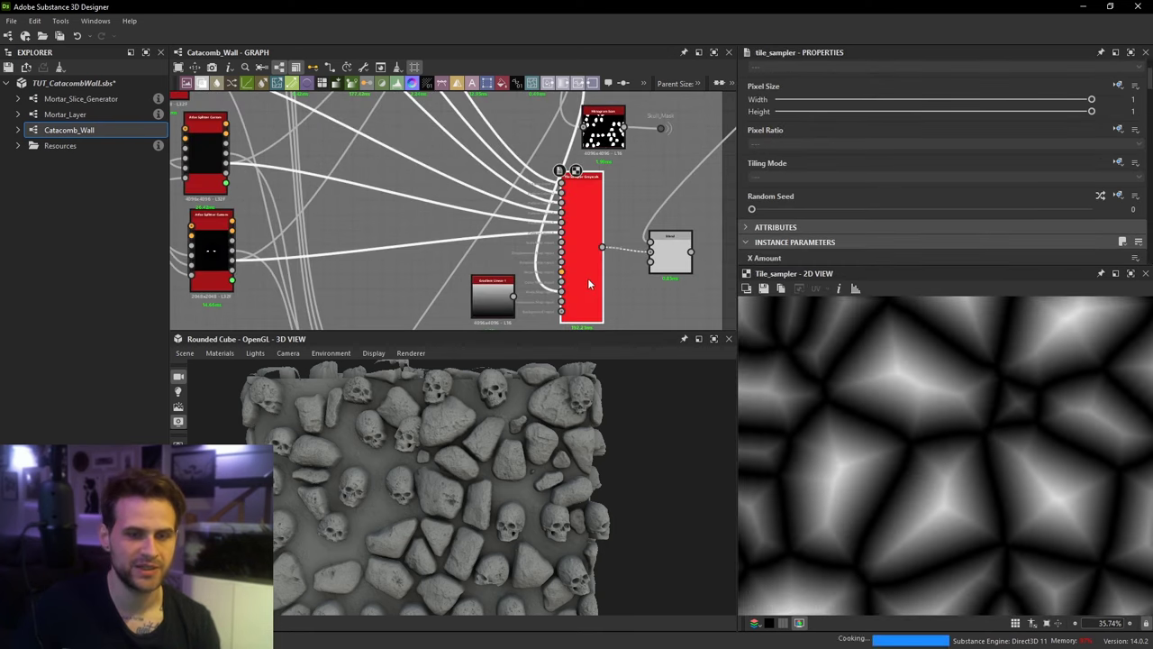
# Step: Preview the copied Blend node and examine where the skulls sit relative to the stones and the cell mask's source
pyautogui.doubleClick(671, 252)
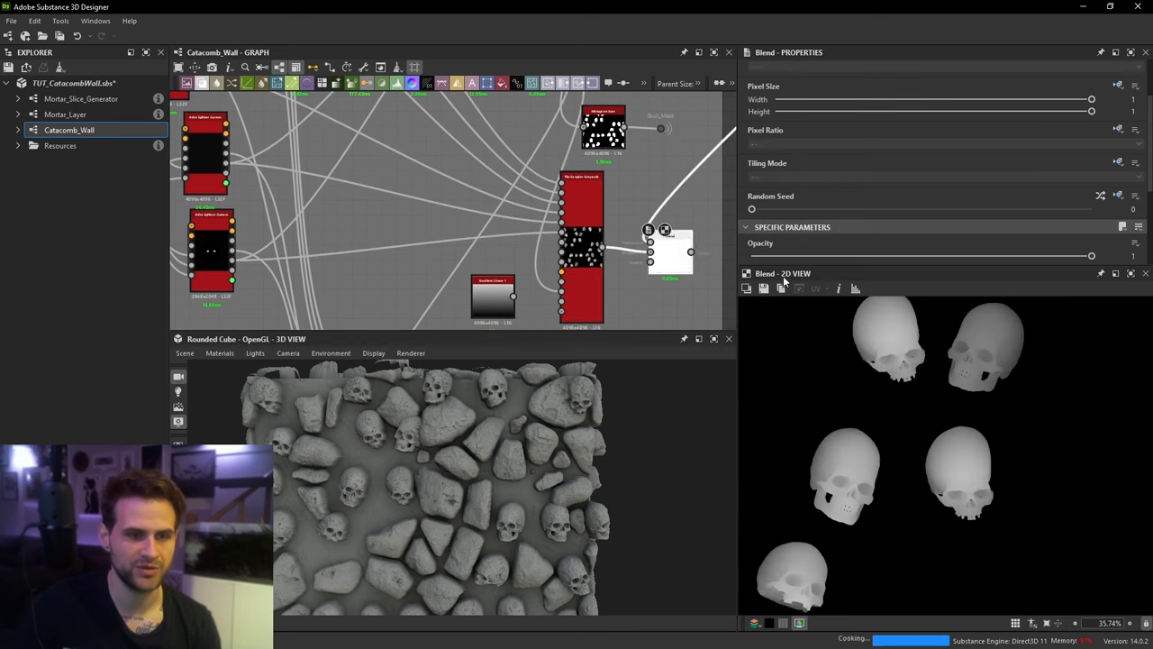
pyautogui.scroll(-3, 952, 421)
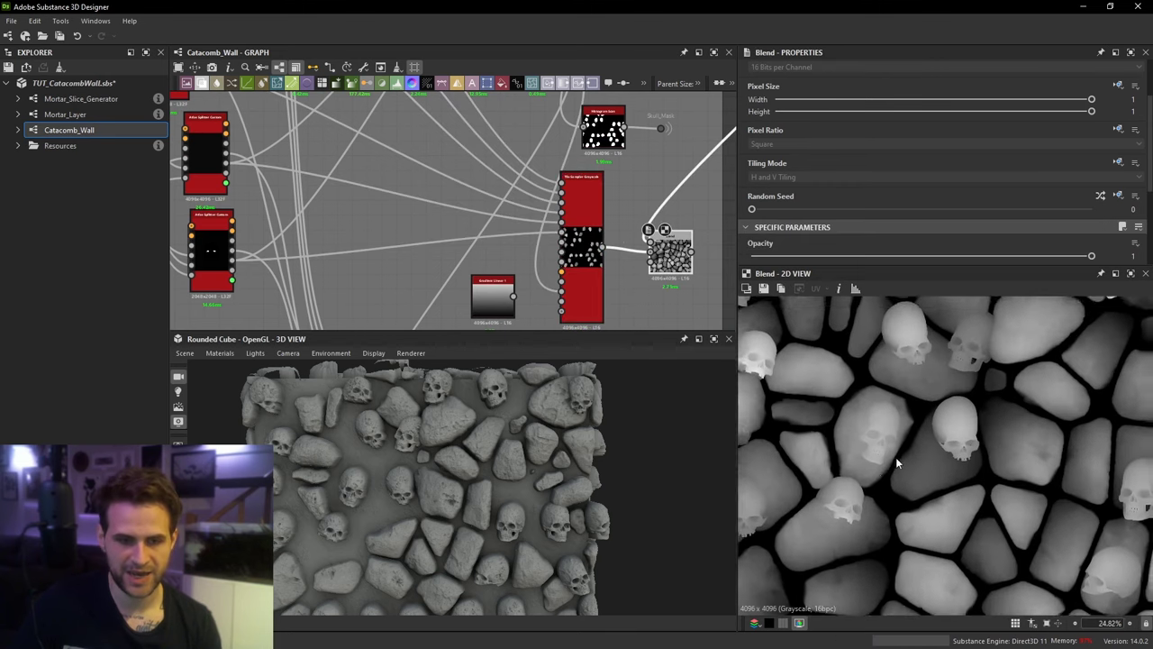
pyautogui.scroll(5, 967, 495)
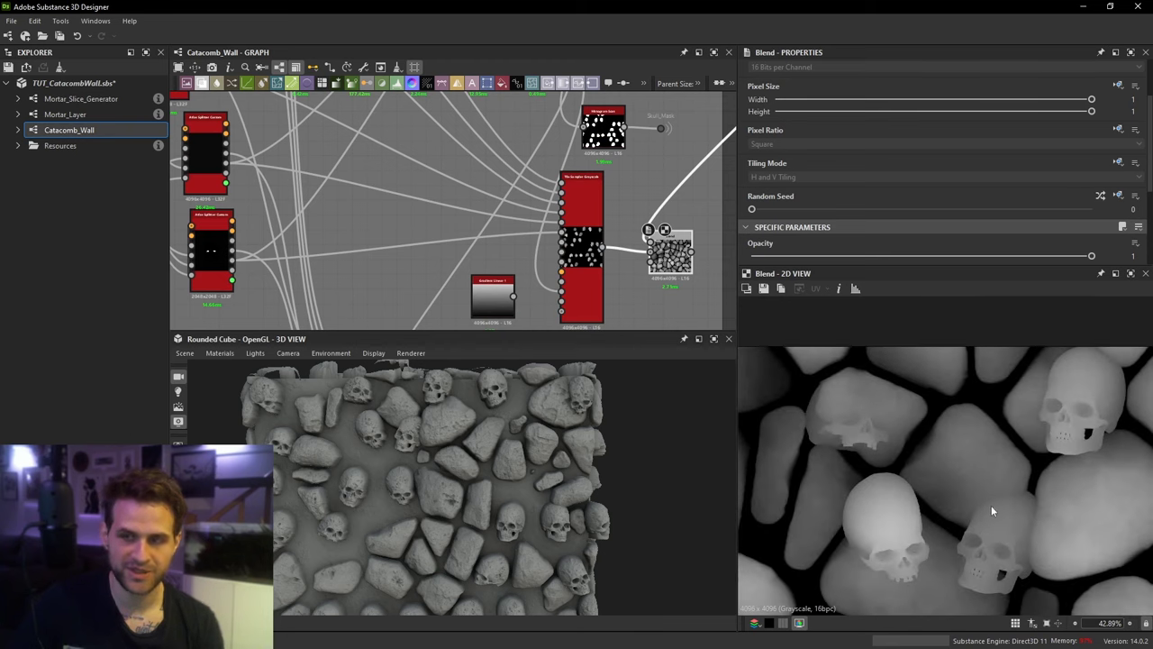
pyautogui.scroll(-2, 1059, 529)
pyautogui.moveTo(1060, 530); pyautogui.dragTo(1010, 509, button='middle')
pyautogui.moveTo(624, 234); pyautogui.dragTo(665, 410, button='middle')
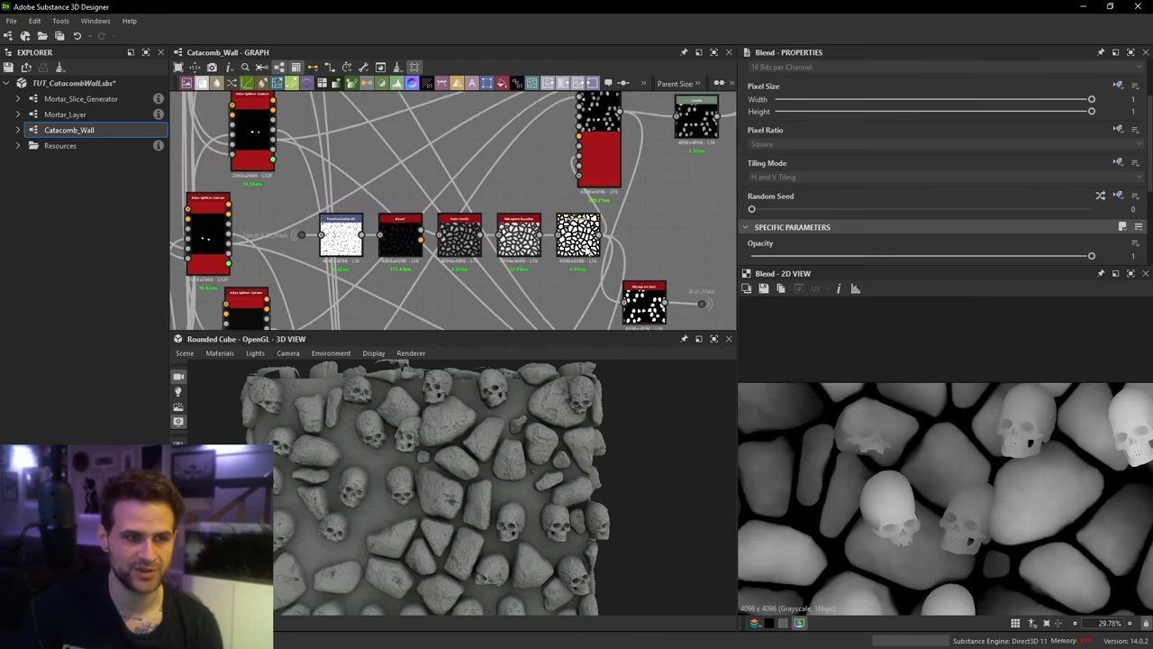
pyautogui.scroll(2, 582, 242)
pyautogui.scroll(-2, 583, 232)
pyautogui.moveTo(622, 258); pyautogui.dragTo(579, 176, button='middle')
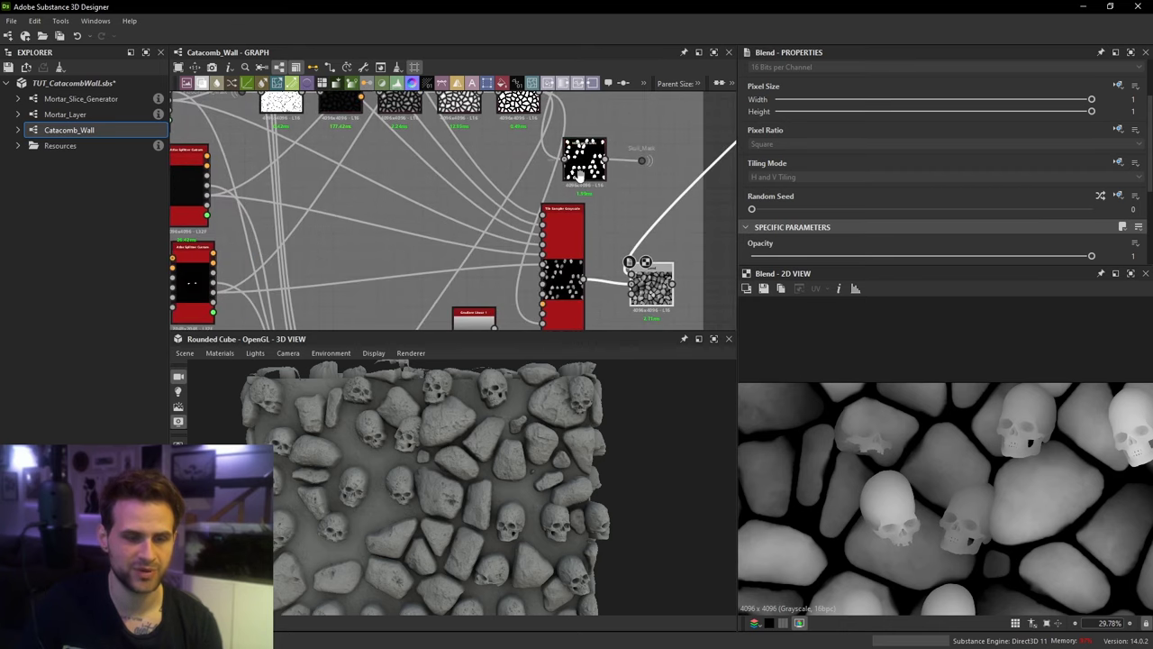
pyautogui.moveTo(944, 448); pyautogui.dragTo(995, 479, button='middle')
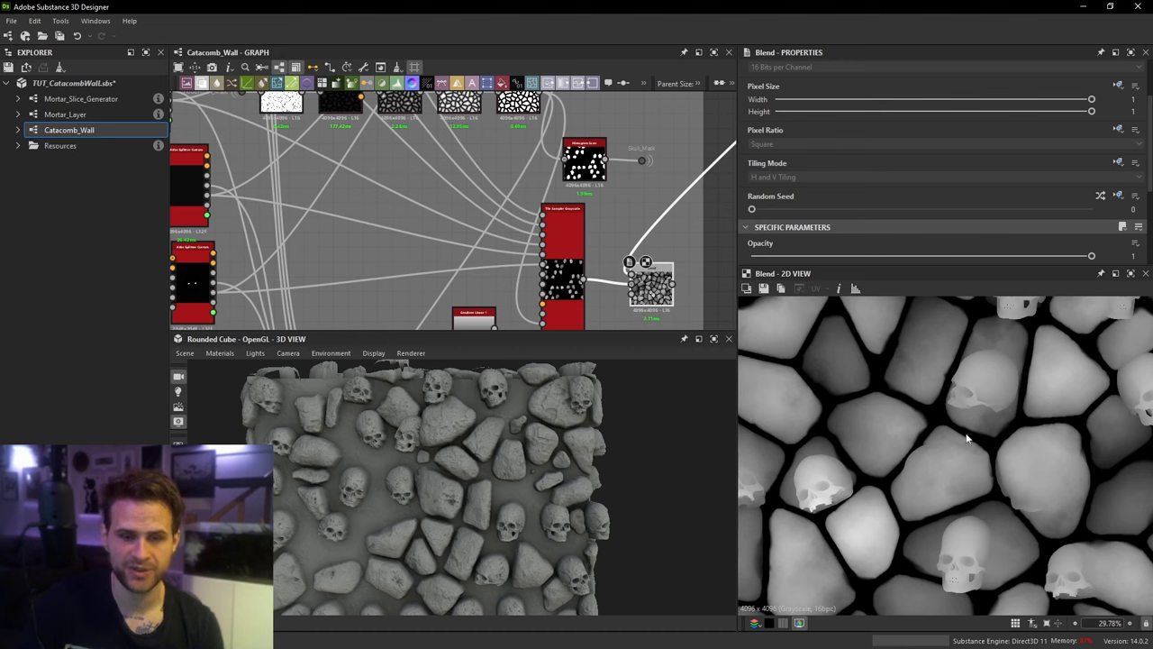
# Step: Delete the copied Blend, Tile Sampler and Gradient Linear 1 demonstration nodes
pyautogui.scroll(-2, 652, 288)
pyautogui.moveTo(657, 289); pyautogui.dragTo(661, 283)
pyautogui.press('Delete')
pyautogui.click(592, 301)
pyautogui.press('Delete')
pyautogui.click(537, 324)
pyautogui.press('Delete')
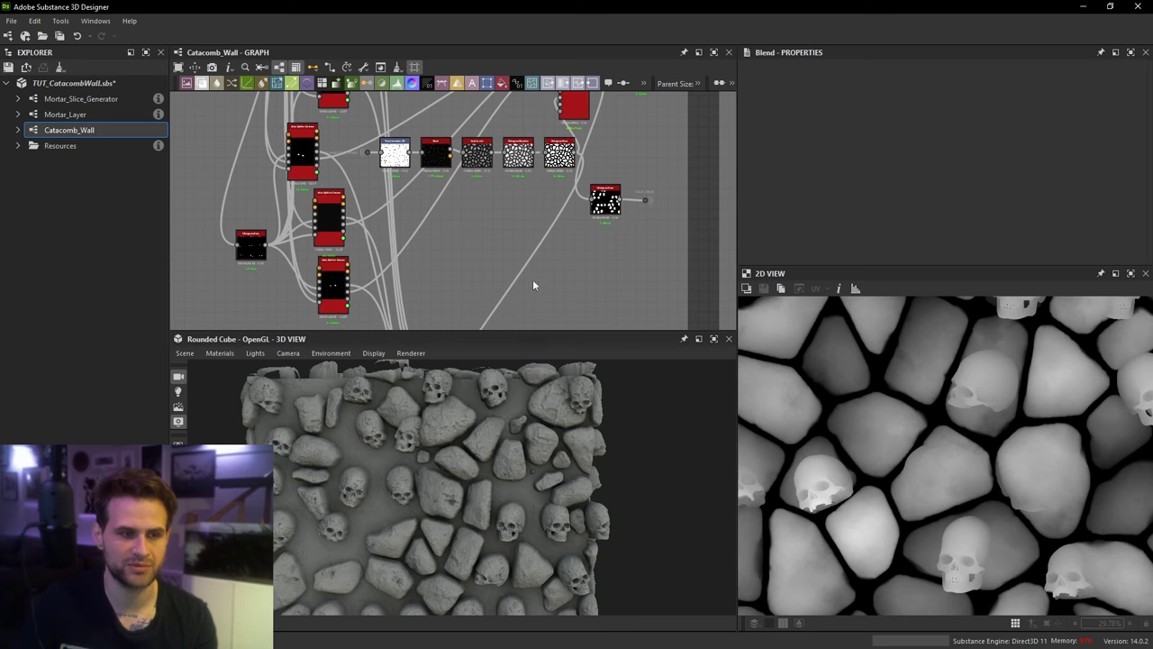
# Step: Preview the Blur HQ Grayscale node in the Skull Cobble Blend frame and the Skull_Mask portal feeding it
pyautogui.scroll(-2, 535, 283)
pyautogui.moveTo(602, 243); pyautogui.dragTo(395, 431, button='middle')
pyautogui.moveTo(544, 136); pyautogui.dragTo(479, 224, button='middle')
pyautogui.moveTo(670, 142); pyautogui.dragTo(471, 207, button='middle')
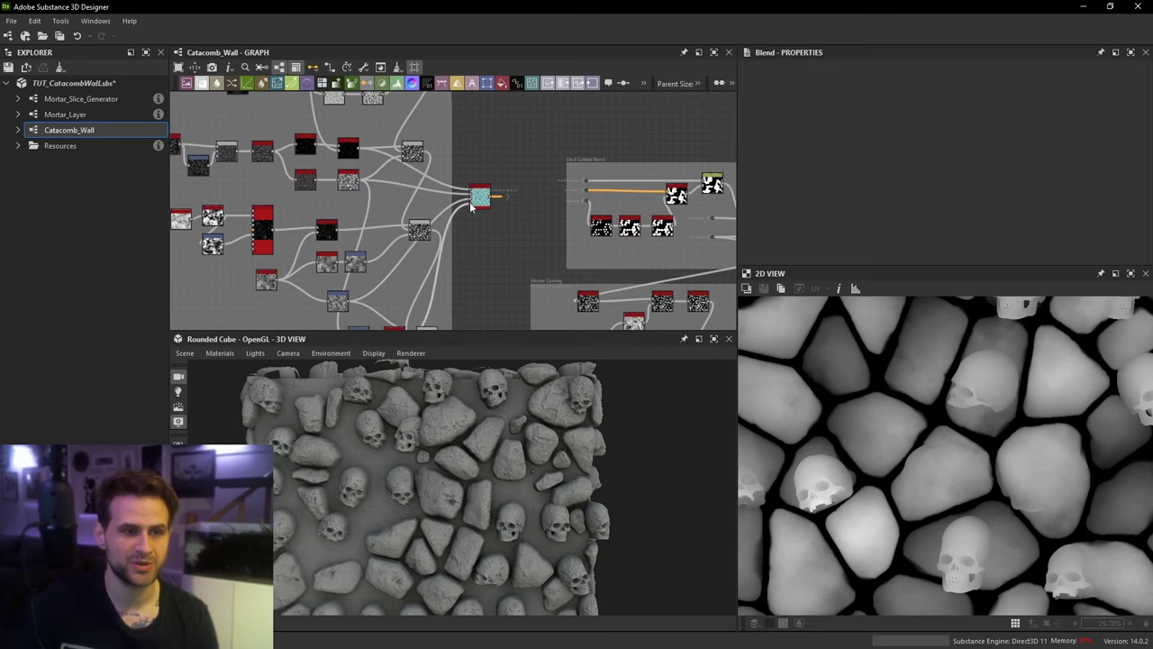
pyautogui.scroll(3, 641, 188)
pyautogui.scroll(2, 619, 208)
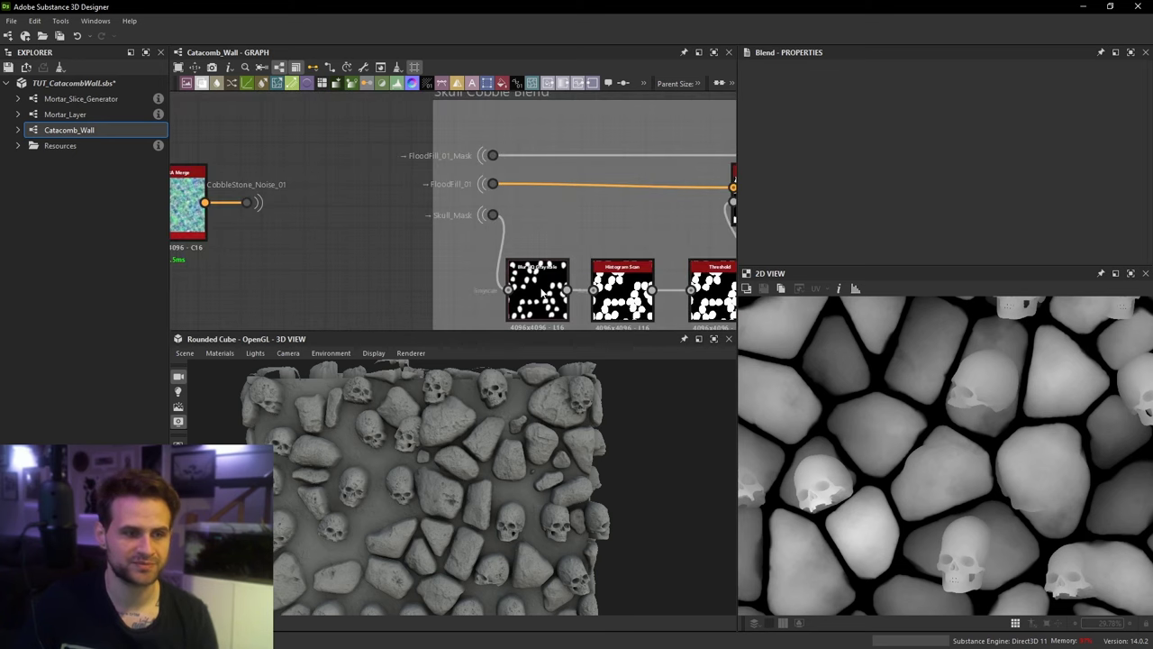
pyautogui.doubleClick(542, 292)
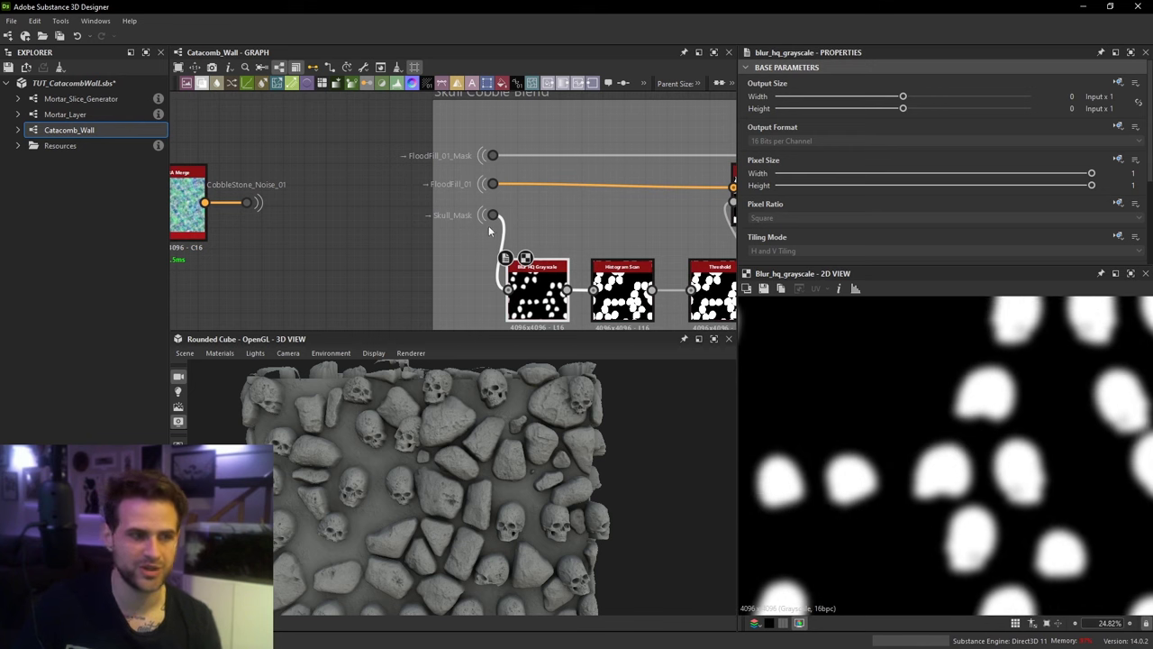
pyautogui.doubleClick(492, 215)
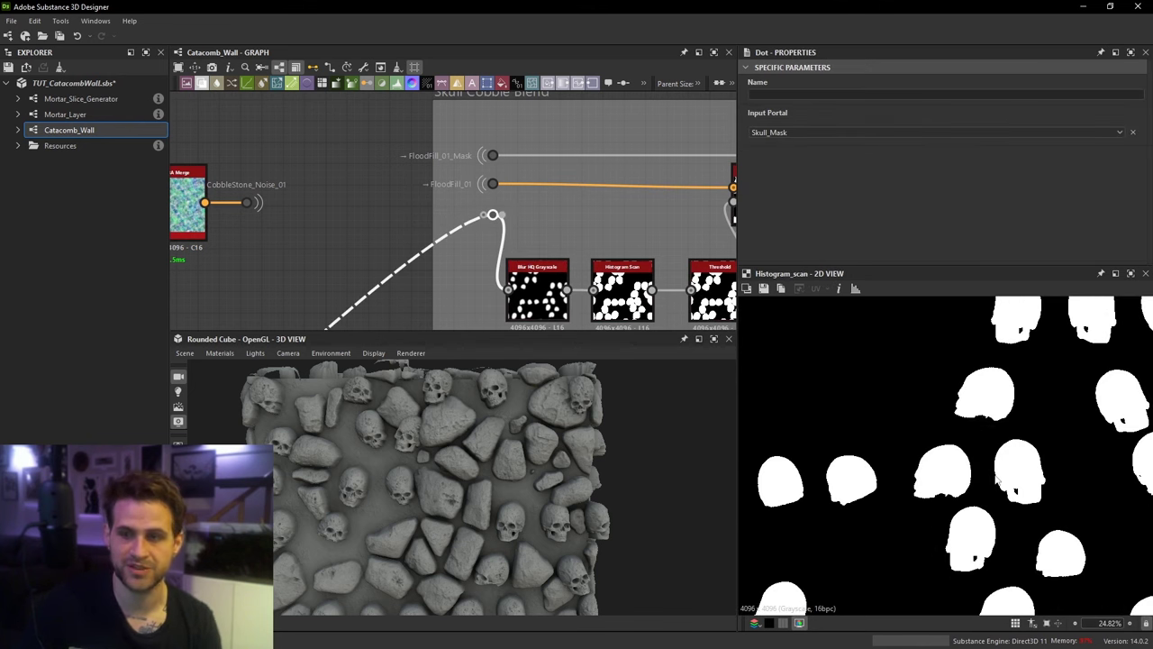
# Step: Trace the Skull_Mask portal back to its source Histogram Scan and inspect the source dot's properties
pyautogui.scroll(-4, 444, 237)
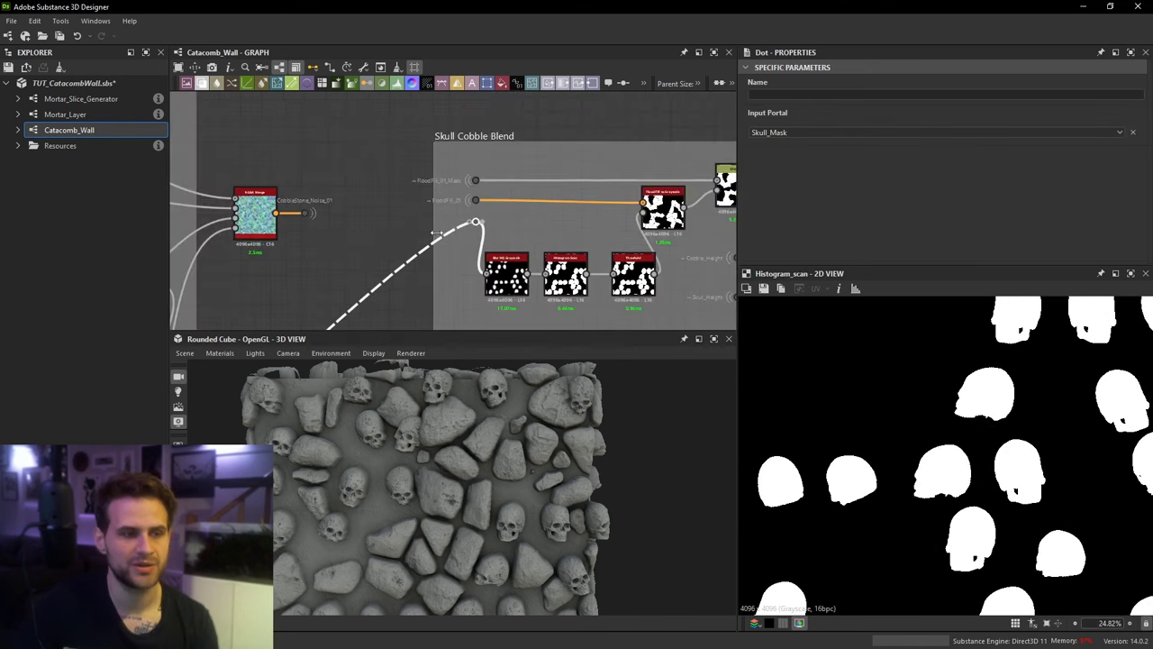
pyautogui.moveTo(443, 237); pyautogui.dragTo(621, 126, button='middle')
pyautogui.moveTo(450, 298); pyautogui.dragTo(769, 110, button='middle')
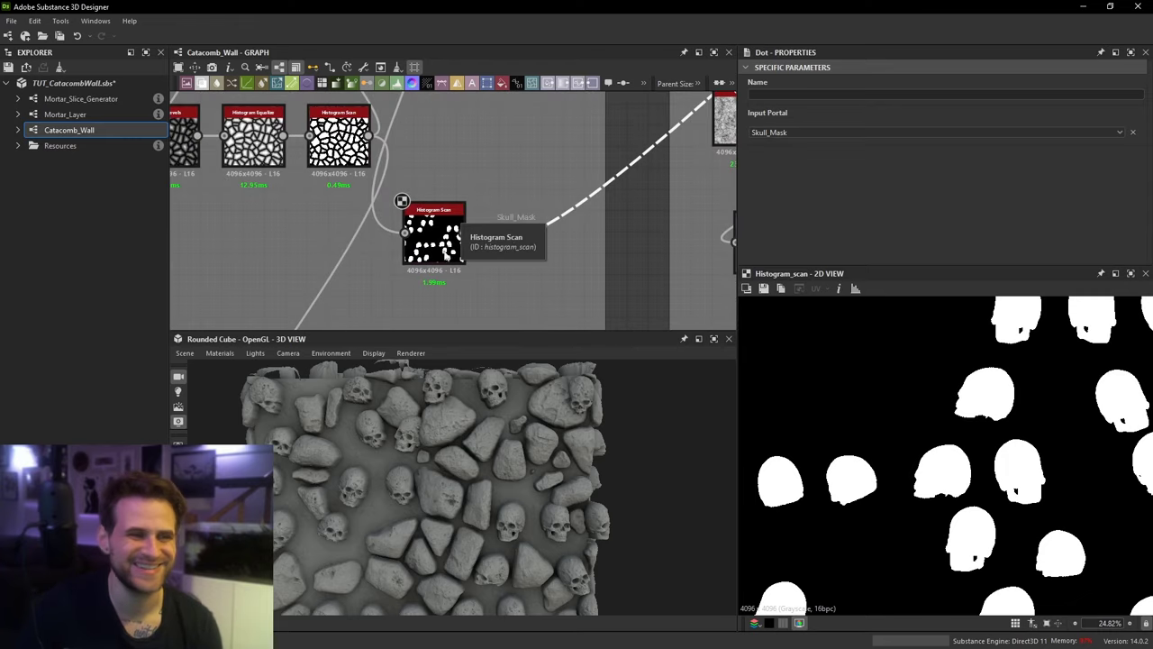
pyautogui.click(444, 236)
pyautogui.doubleClick(519, 236)
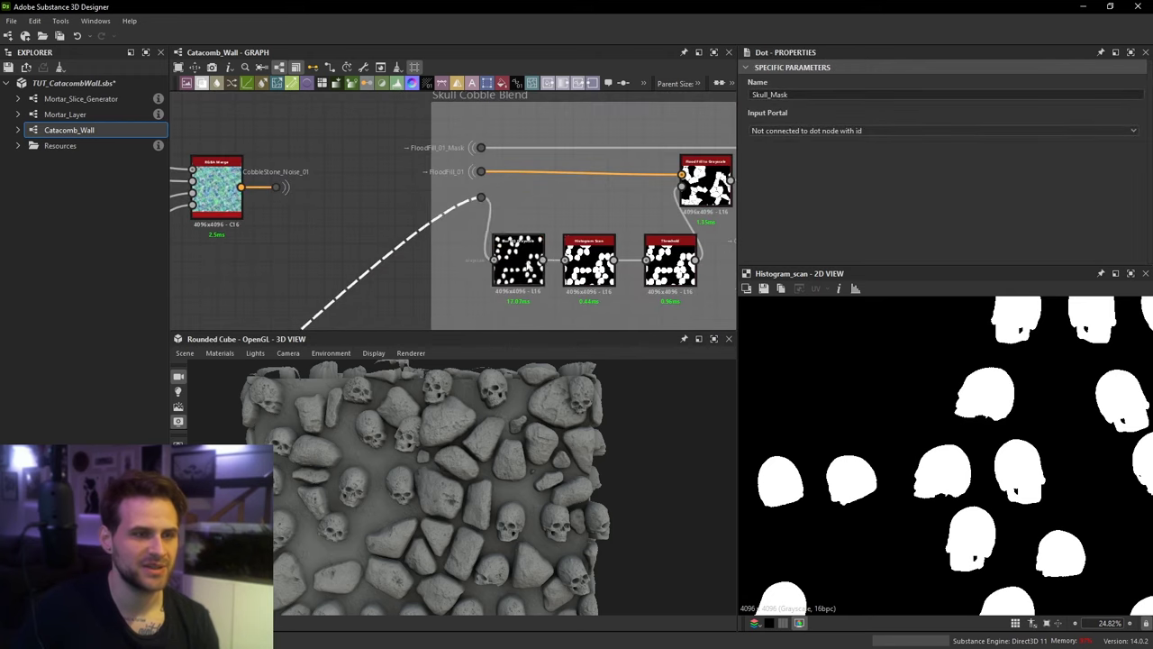
# Step: Preview the frame's blurred skull mask, its Histogram Scan and the Threshold node, examining the thresholded edges up close
pyautogui.click(525, 268)
pyautogui.click(590, 263)
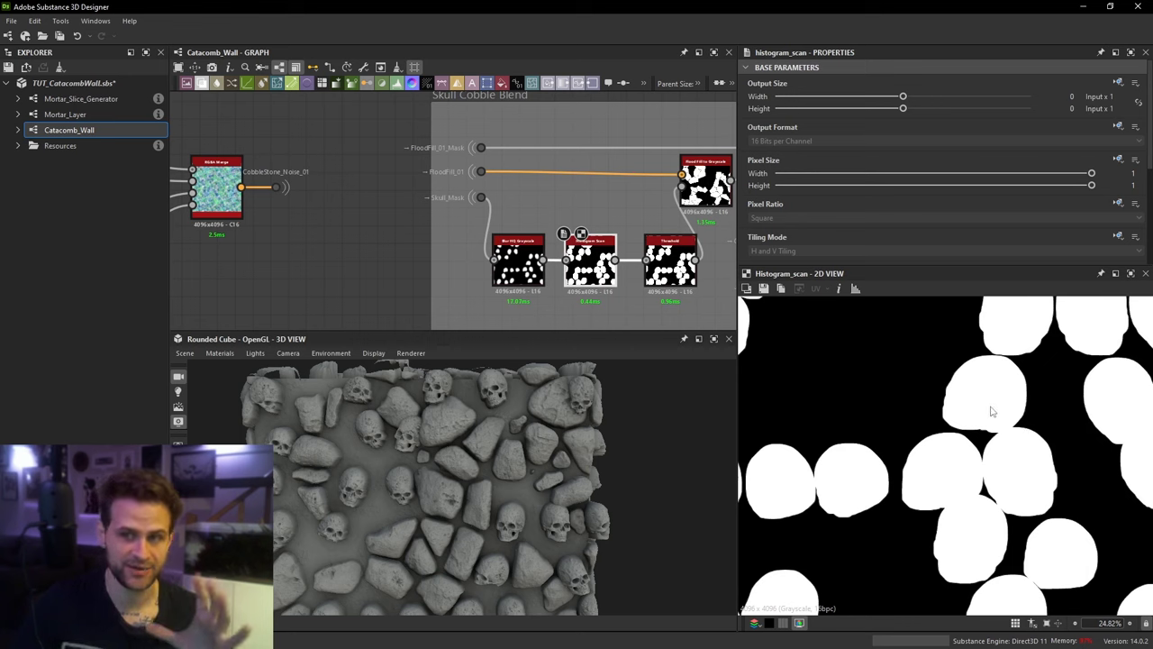
pyautogui.moveTo(671, 249); pyautogui.dragTo(600, 268, button='middle')
pyautogui.doubleClick(601, 278)
pyautogui.scroll(6, 1075, 451)
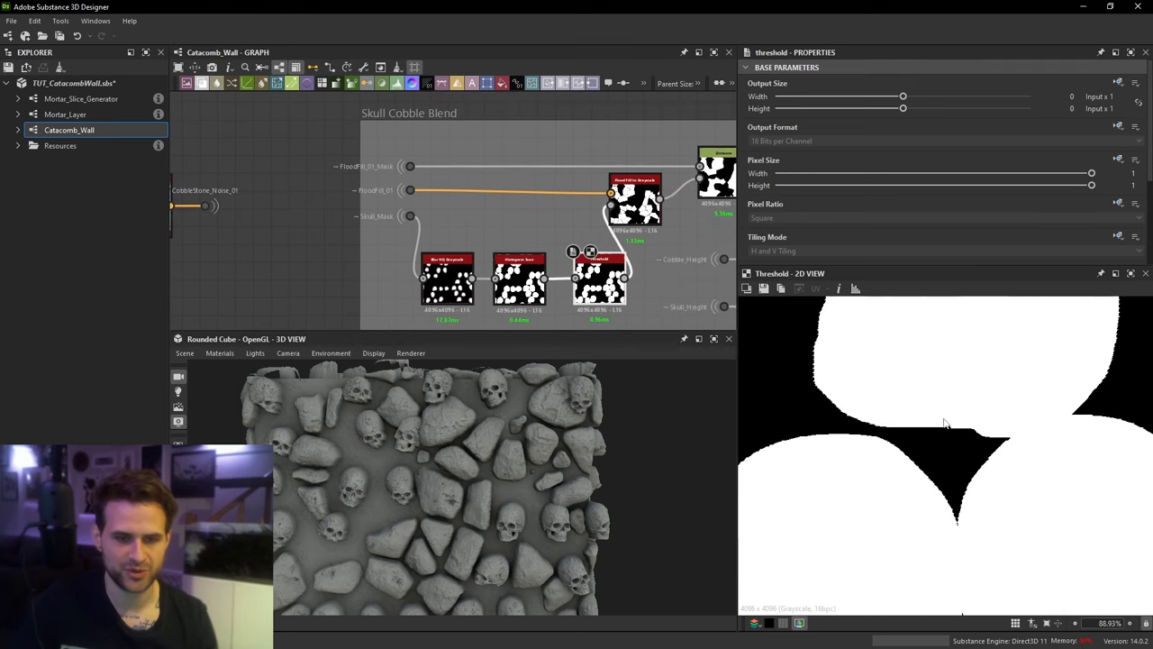
pyautogui.scroll(1, 844, 344)
# Step: Preview the Skull Cobble Blend frame's Histogram Scan and examine its mask edge up close
pyautogui.moveTo(555, 230); pyautogui.dragTo(595, 156, button='middle')
pyautogui.doubleClick(560, 193)
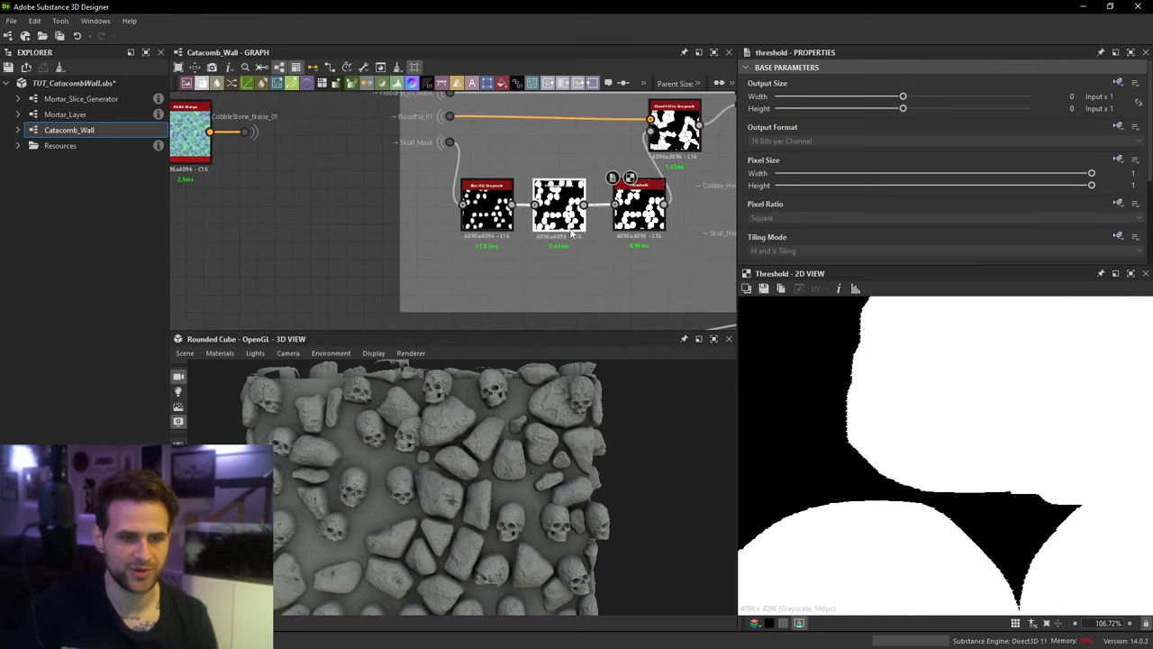
pyautogui.scroll(3, 899, 373)
pyautogui.click(681, 284)
pyautogui.press('space')
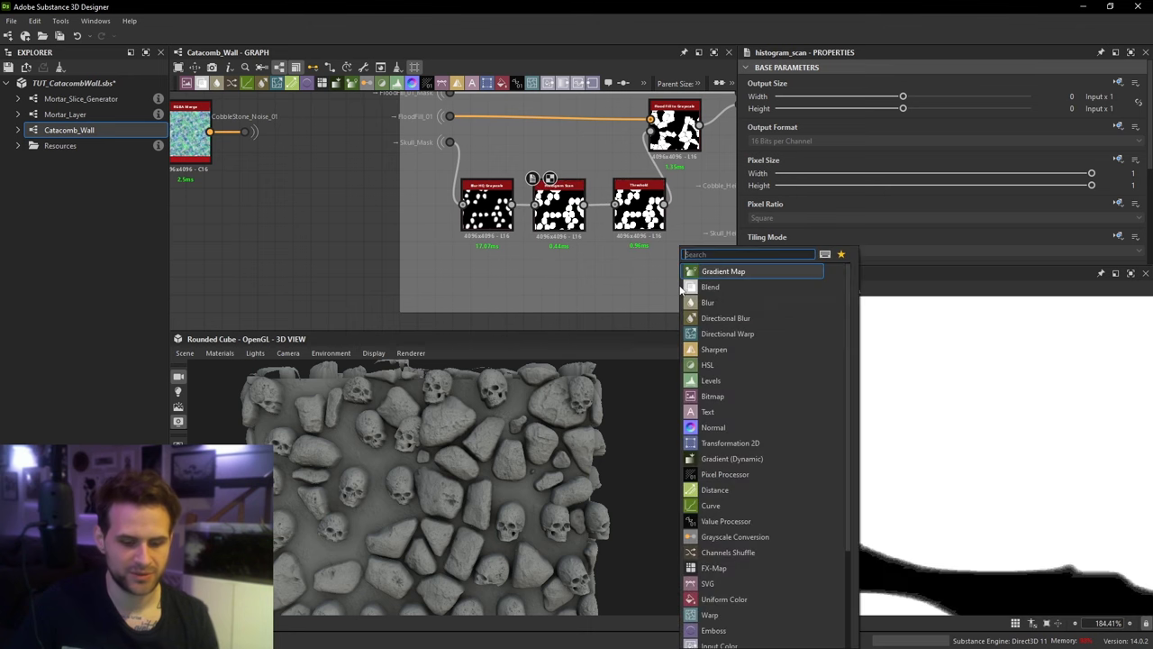
pyautogui.write('thres')
pyautogui.click(710, 281)
pyautogui.click(613, 243)
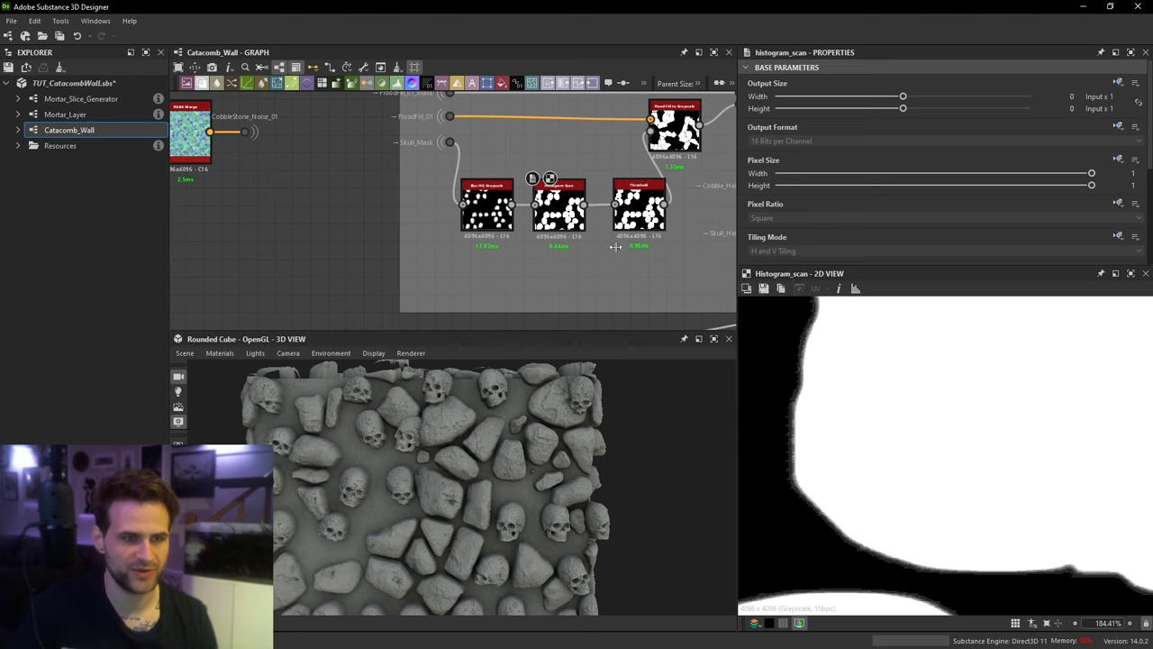
# Step: Add a second Threshold node fed by the Histogram Scan and place it below the existing Threshold
pyautogui.press('space')
pyautogui.write('thr')
pyautogui.click(669, 270)
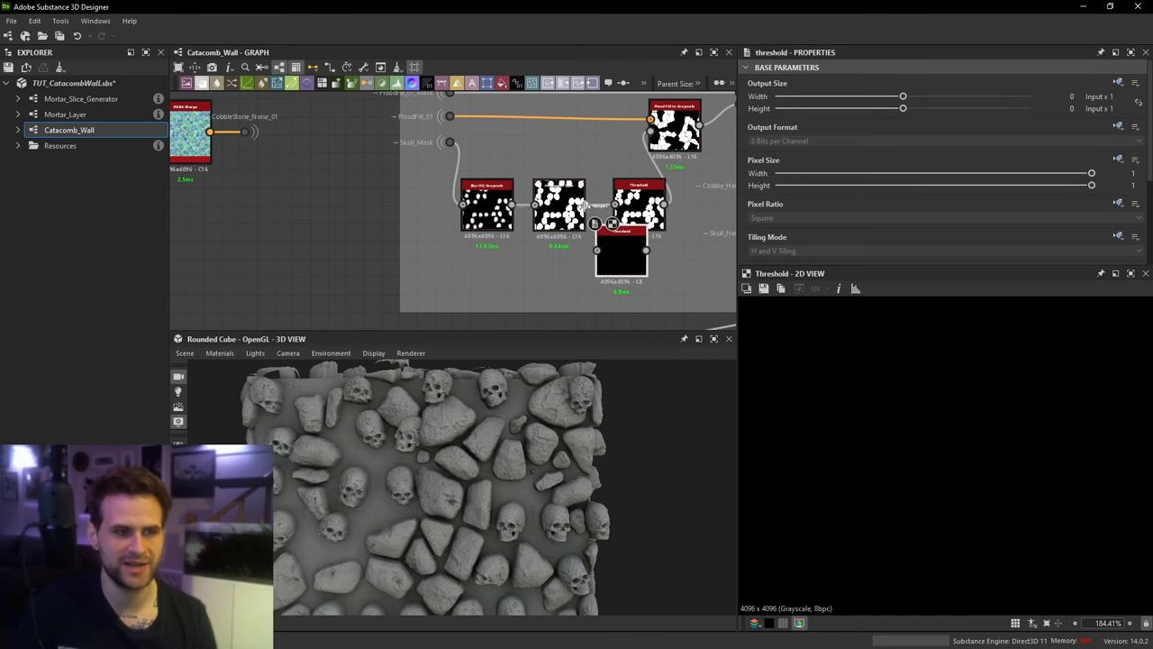
pyautogui.moveTo(627, 253); pyautogui.dragTo(628, 253)
pyautogui.moveTo(629, 256); pyautogui.dragTo(646, 290)
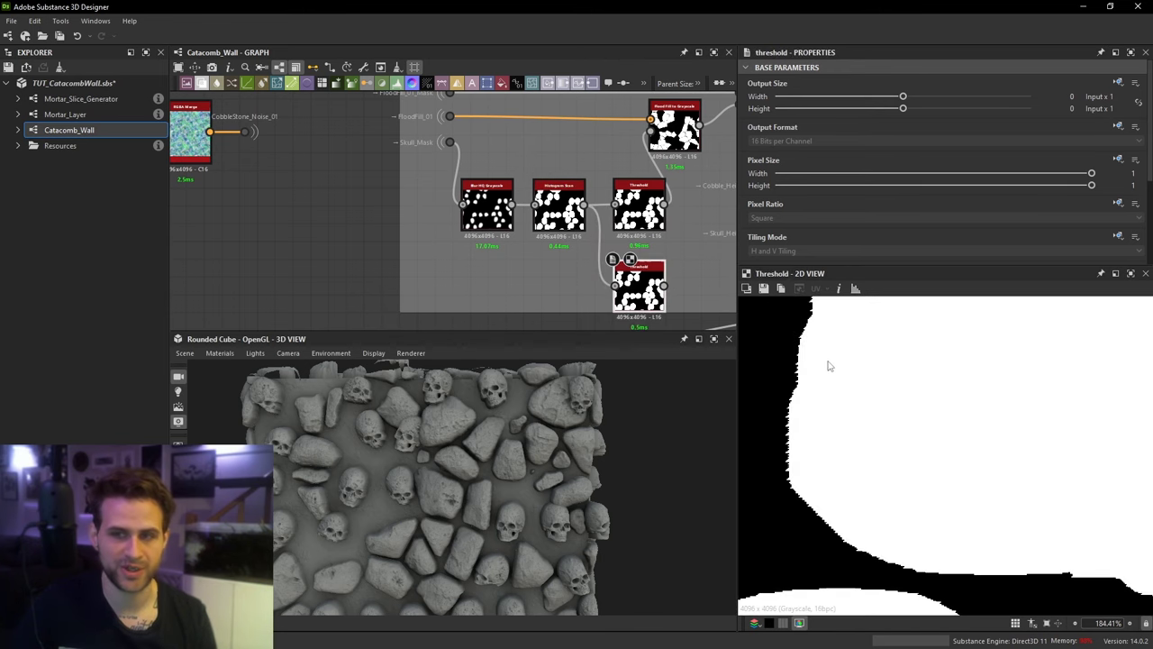
# Step: Examine the second Threshold's mask edge up close and delete that node
pyautogui.moveTo(856, 316); pyautogui.dragTo(864, 481, button='middle')
pyautogui.moveTo(871, 378); pyautogui.dragTo(868, 418, button='middle')
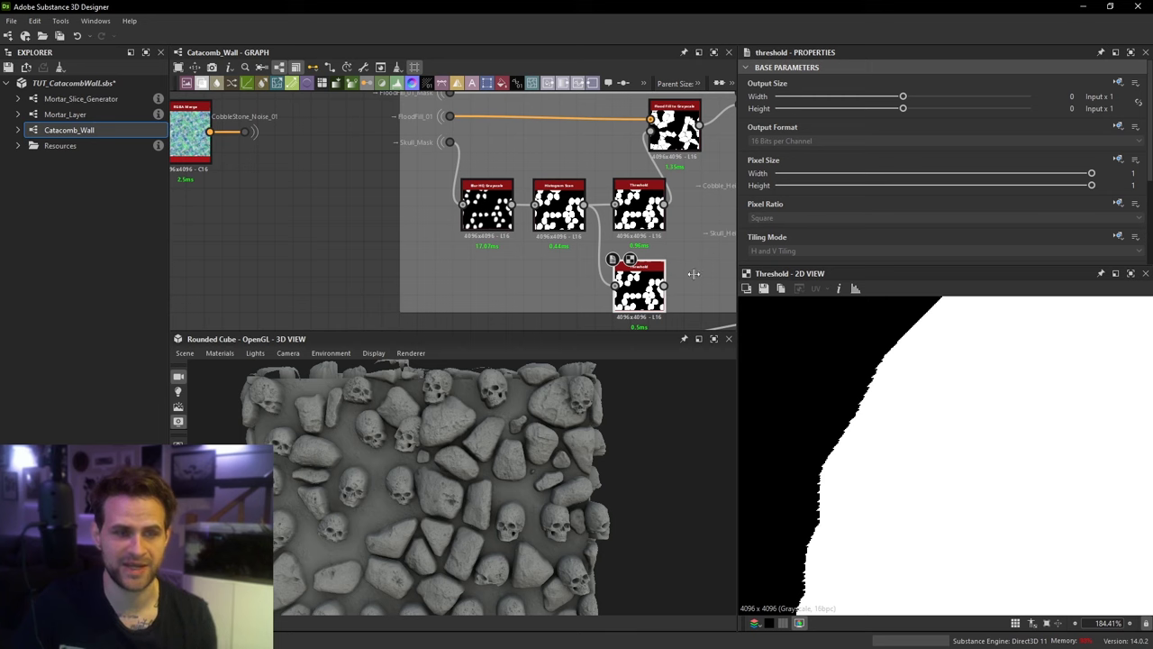
pyautogui.moveTo(645, 287); pyautogui.dragTo(626, 267)
pyautogui.press('Delete')
# Step: Preview the Flood Fill to Grayscale node's cell mask and the FloodFill_01 map connected to its input
pyautogui.moveTo(626, 268); pyautogui.dragTo(607, 305, button='middle')
pyautogui.doubleClick(658, 167)
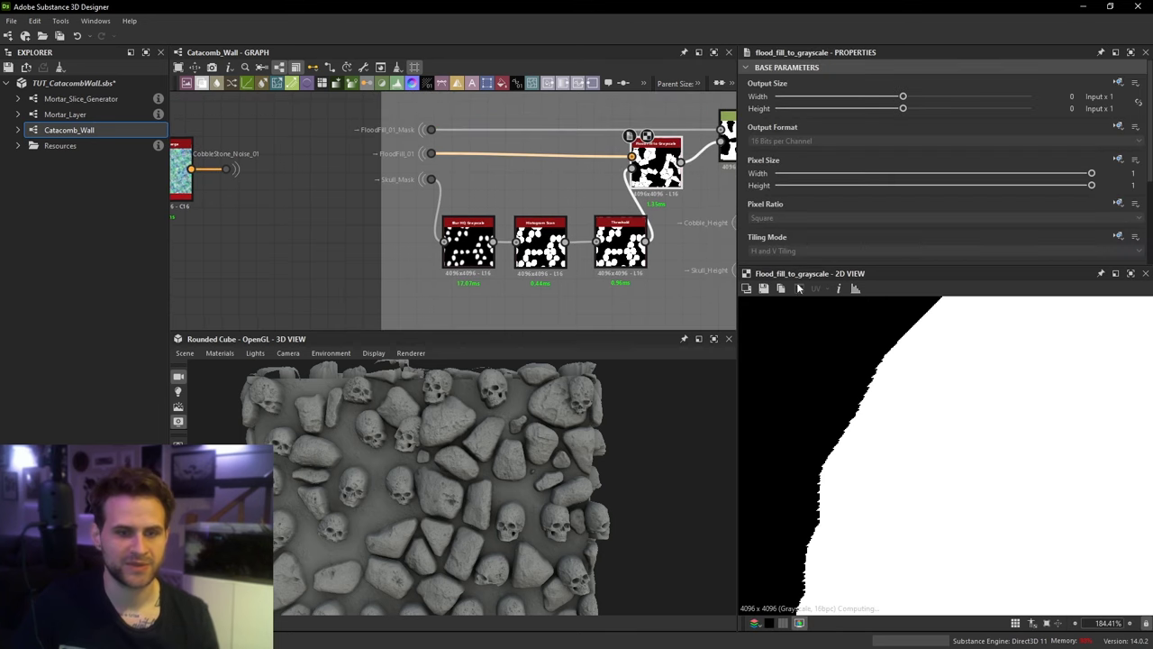
pyautogui.scroll(-10, 1030, 419)
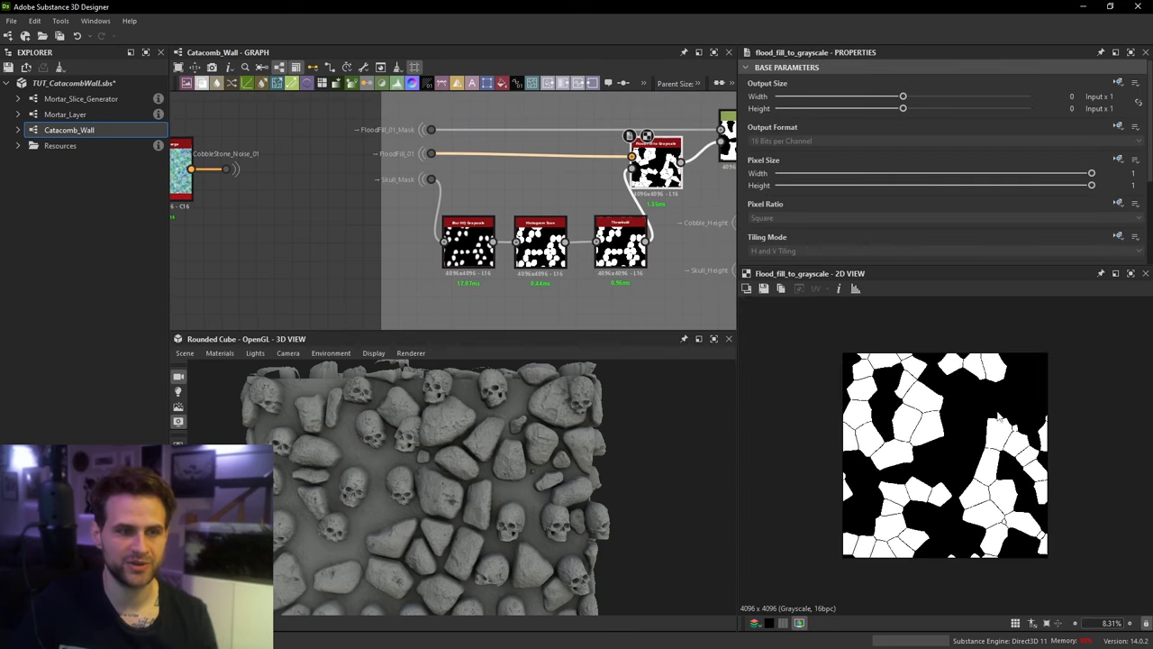
pyautogui.scroll(1, 999, 416)
pyautogui.scroll(3, 631, 180)
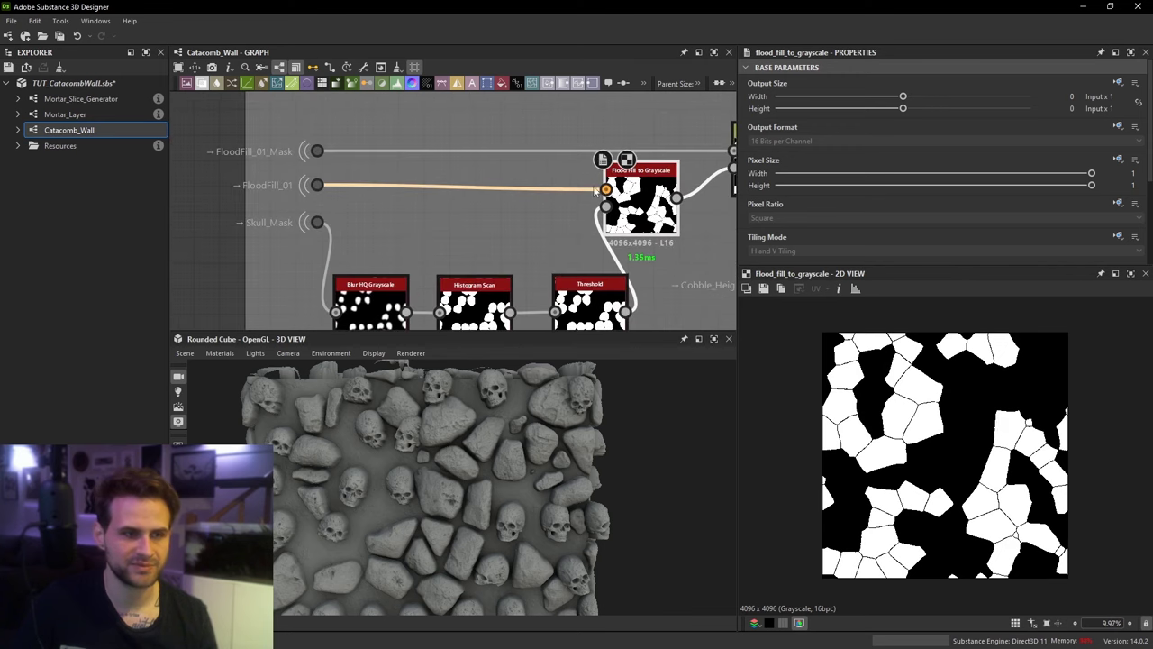
pyautogui.click(603, 189)
pyautogui.scroll(3, 919, 386)
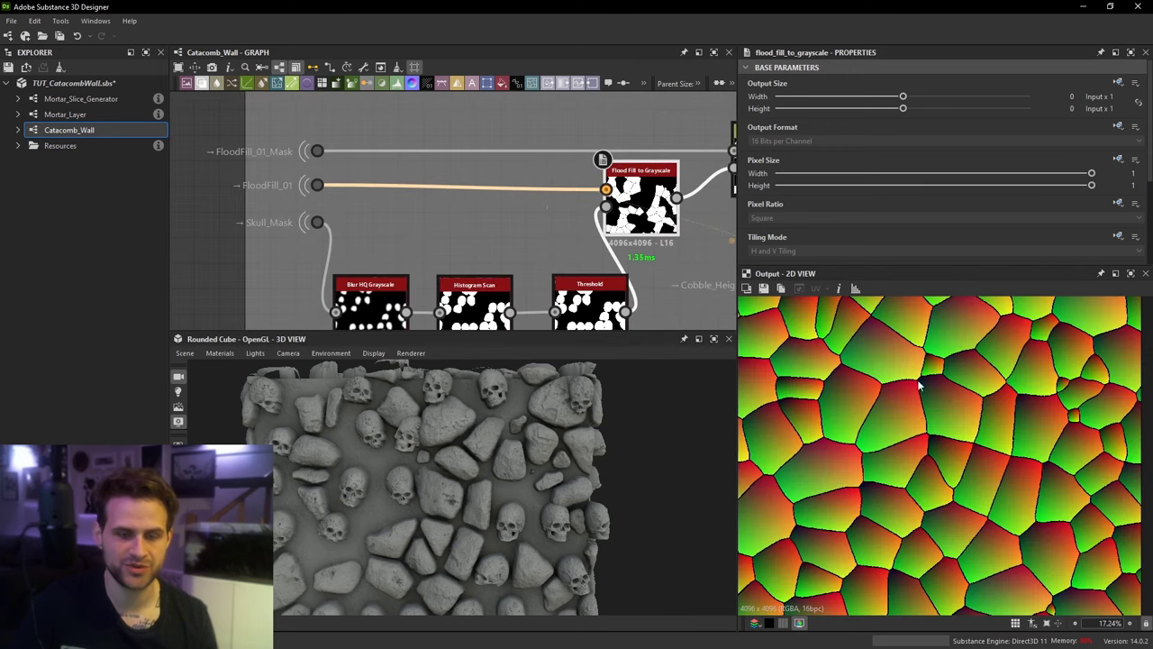
# Step: Compare the Flood Fill to Grayscale result with the Threshold skull mask driving it
pyautogui.doubleClick(653, 208)
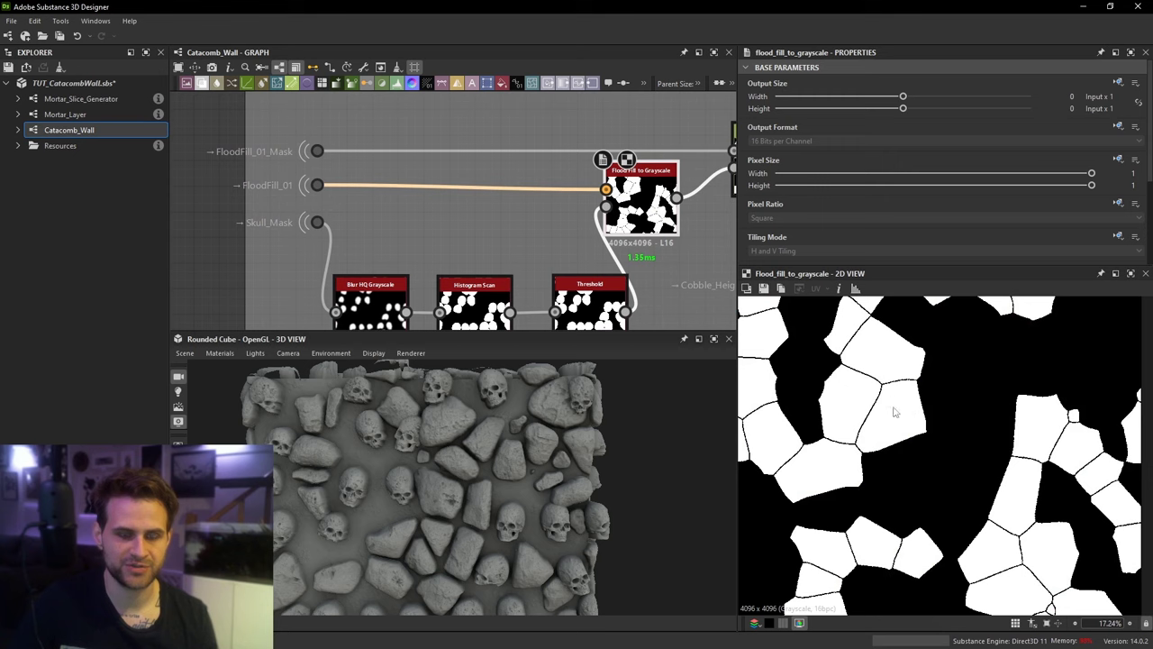
pyautogui.scroll(2, 901, 416)
pyautogui.doubleClick(622, 323)
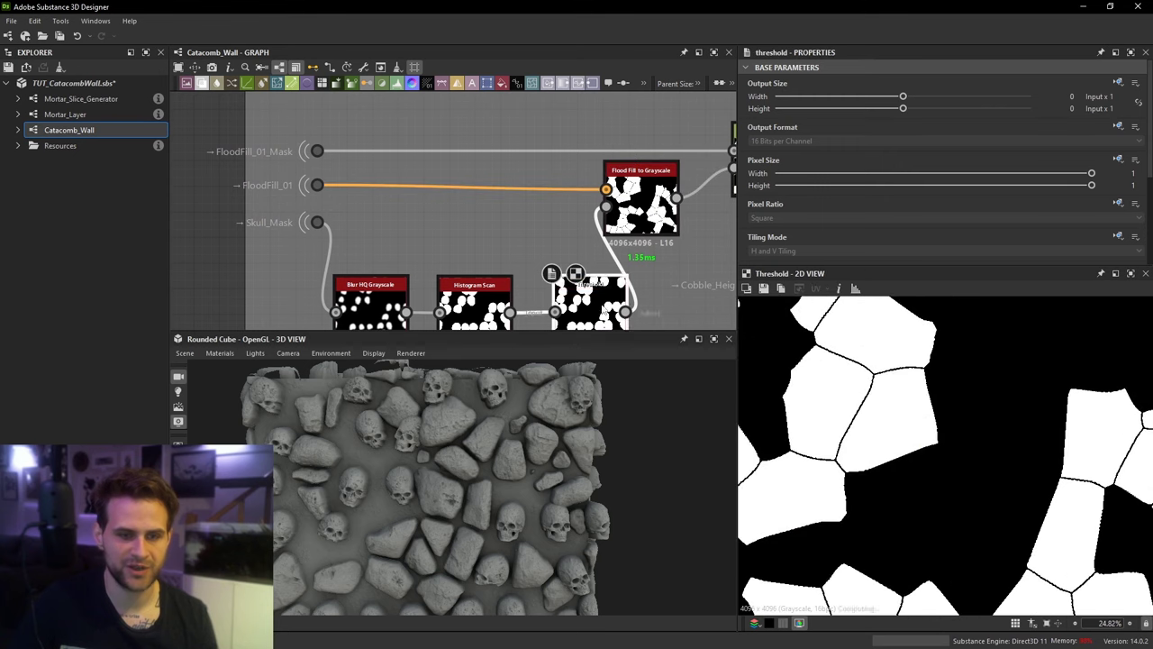
pyautogui.doubleClick(640, 202)
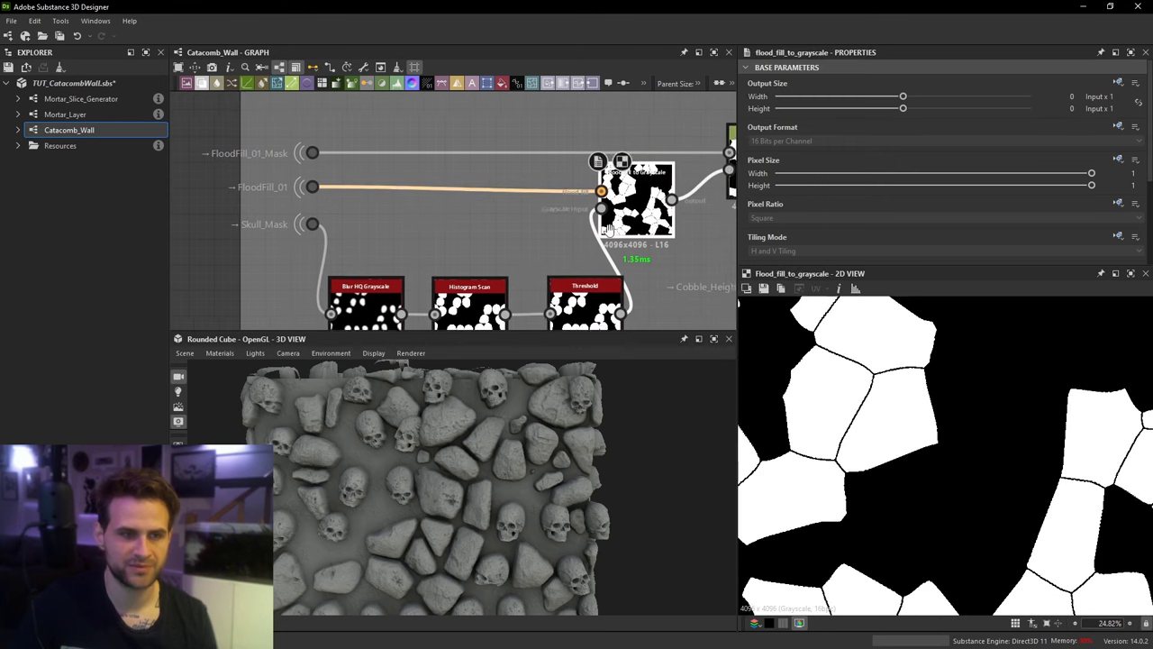
# Step: Preview the Distance node's mask and the Blend node that applies it to Cobble_Height
pyautogui.moveTo(641, 203); pyautogui.dragTo(516, 229, button='middle')
pyautogui.click(671, 187)
pyautogui.doubleClick(658, 186)
pyautogui.scroll(-2, 651, 206)
pyautogui.moveTo(651, 206); pyautogui.dragTo(546, 201, button='middle')
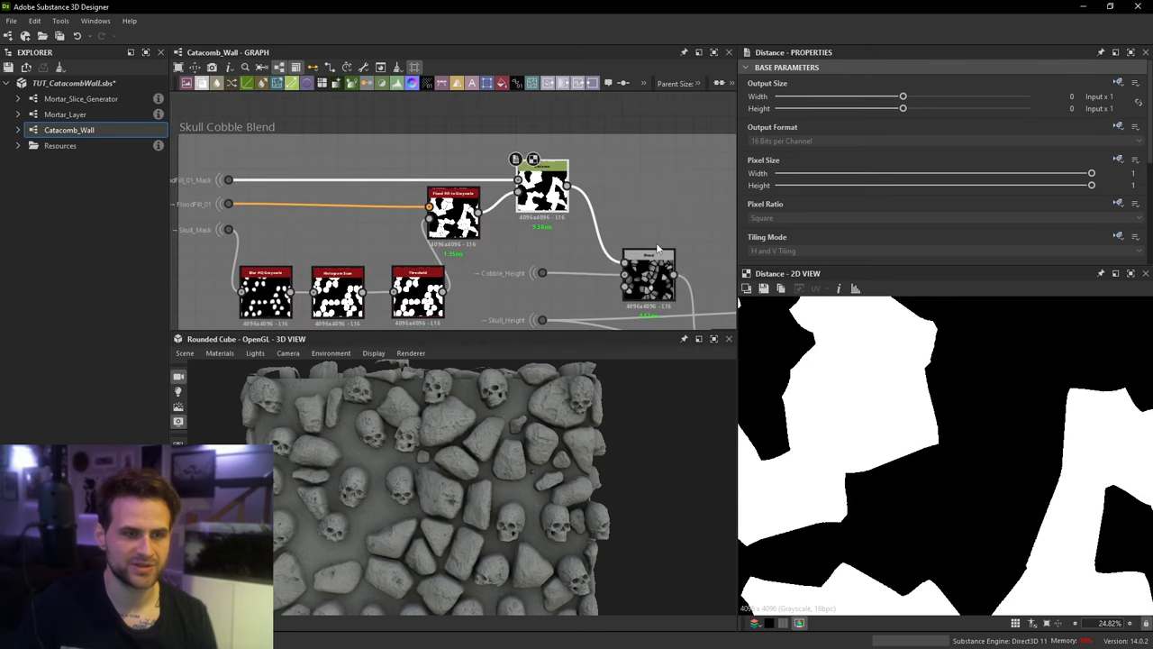
pyautogui.doubleClick(651, 279)
pyautogui.scroll(-2, 984, 441)
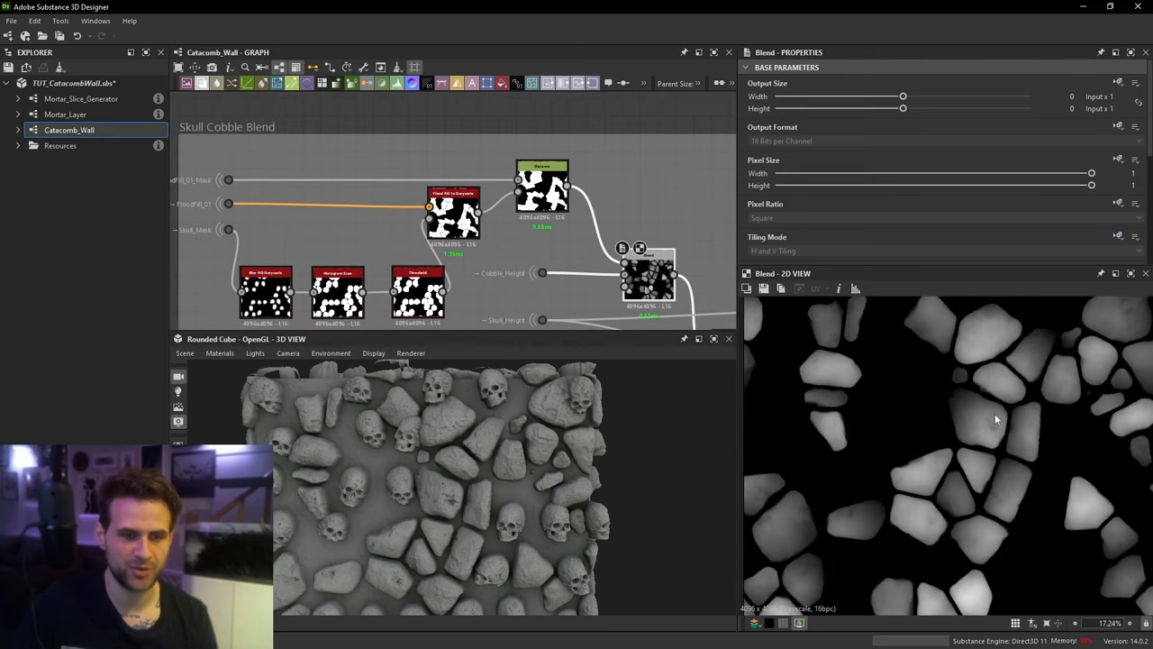
# Step: Preview the Blend of remaining cobbles and the following Blend that combines them with Skull_Height
pyautogui.moveTo(448, 250); pyautogui.dragTo(487, 192, button='middle')
pyautogui.doubleClick(307, 232)
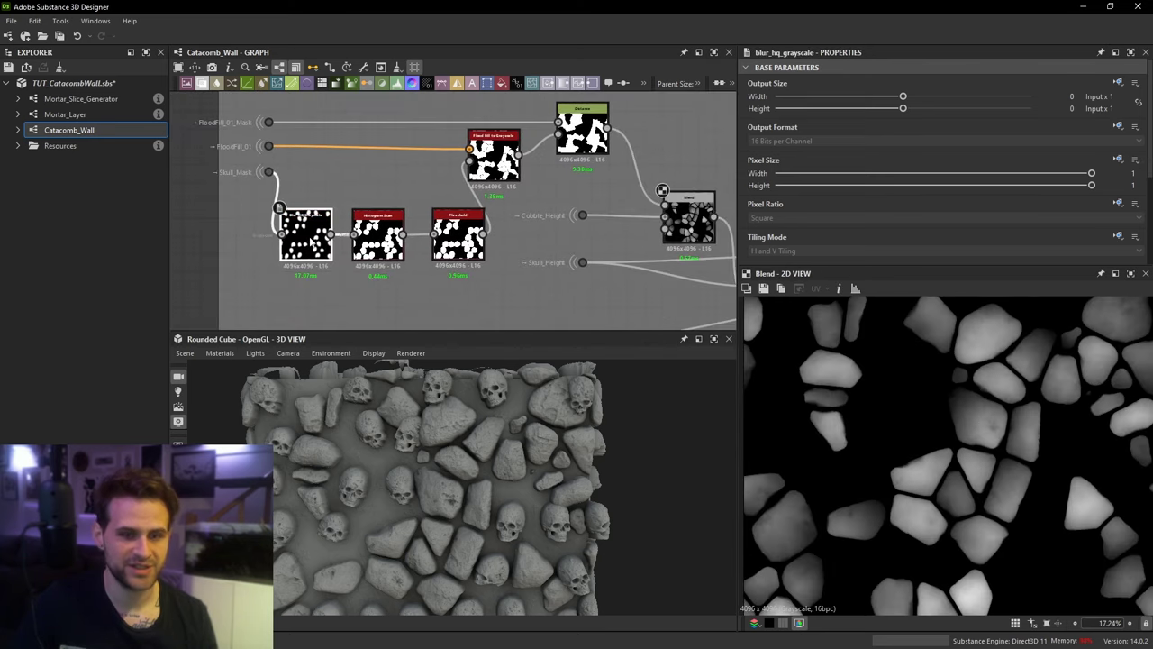
pyautogui.doubleClick(704, 206)
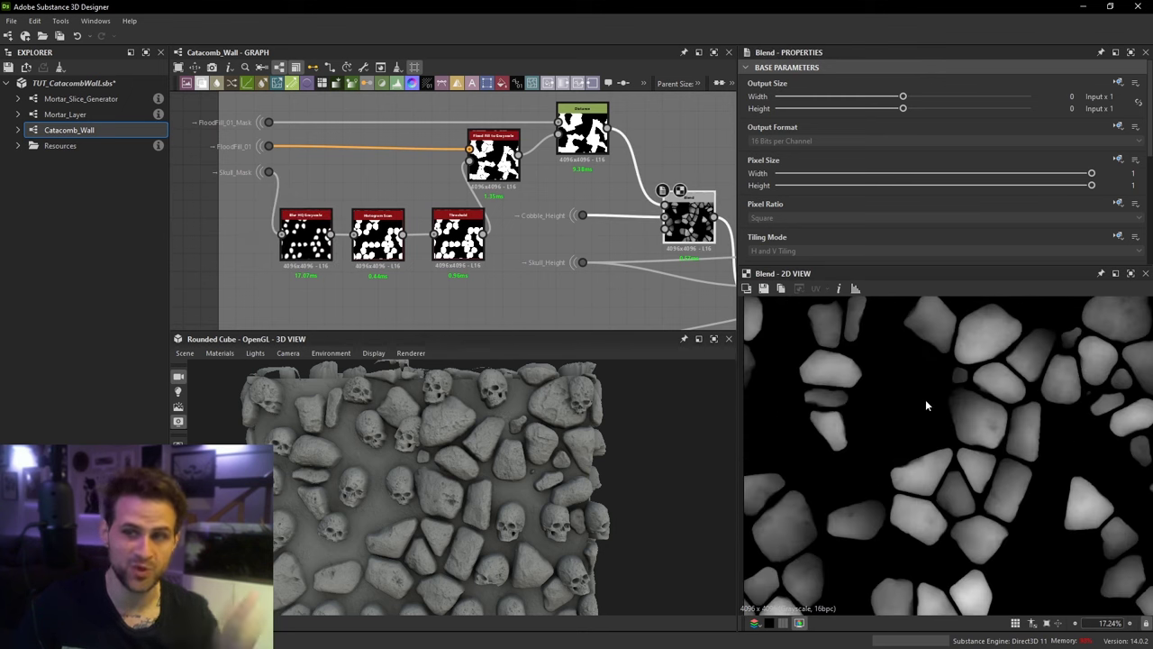
pyautogui.moveTo(711, 245); pyautogui.dragTo(491, 209, button='middle')
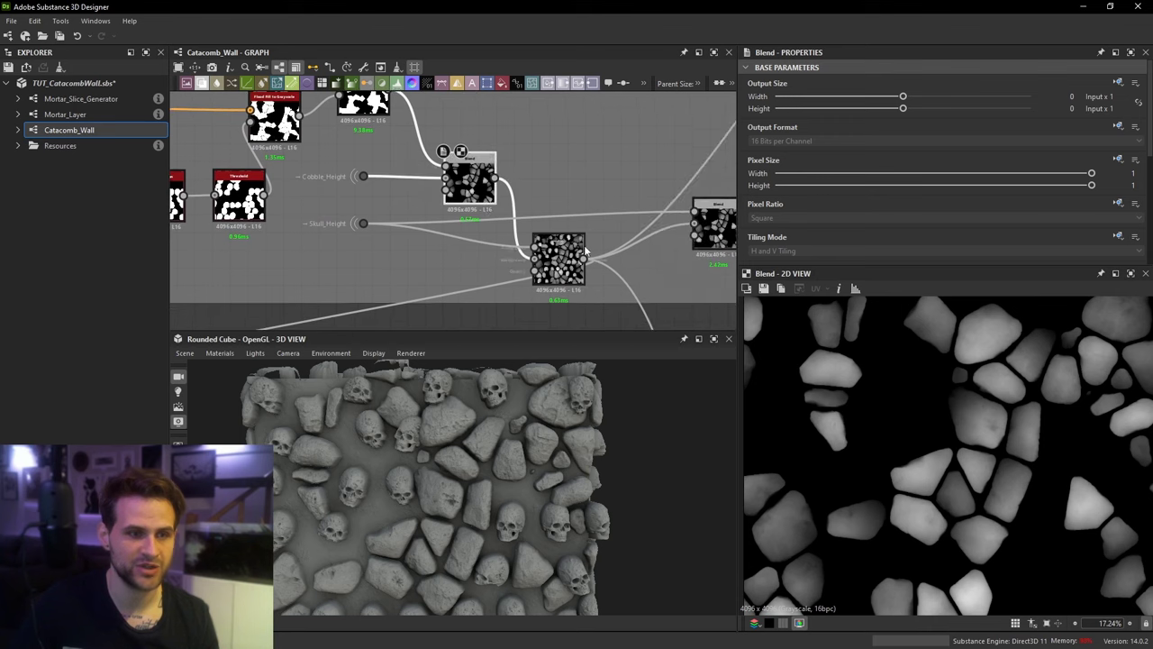
pyautogui.doubleClick(558, 262)
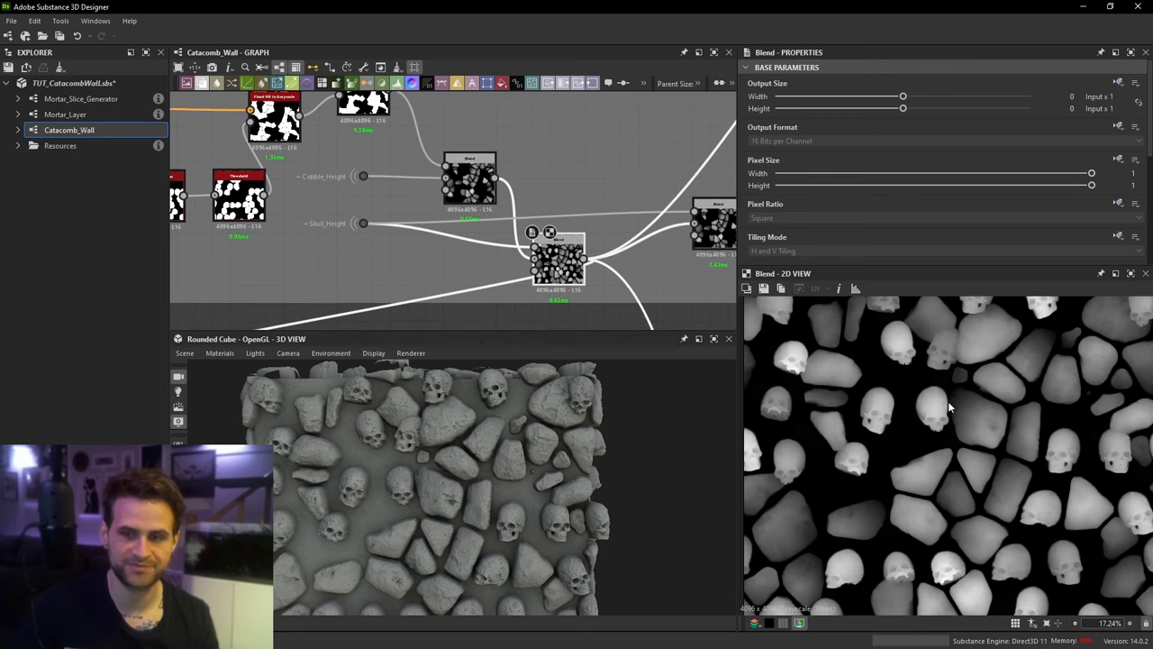
# Step: Look over the skull node frames and the Mortar Carving frame around the combined height Blend
pyautogui.scroll(-3, 665, 271)
pyautogui.moveTo(664, 270); pyautogui.dragTo(512, 241, button='middle')
pyautogui.scroll(2, 641, 171)
pyautogui.scroll(-2, 641, 171)
pyautogui.moveTo(607, 147); pyautogui.dragTo(594, 139, button='middle')
pyautogui.moveTo(509, 222); pyautogui.dragTo(577, 172, button='middle')
pyautogui.scroll(-3, 576, 173)
pyautogui.moveTo(424, 282); pyautogui.dragTo(475, 200, button='middle')
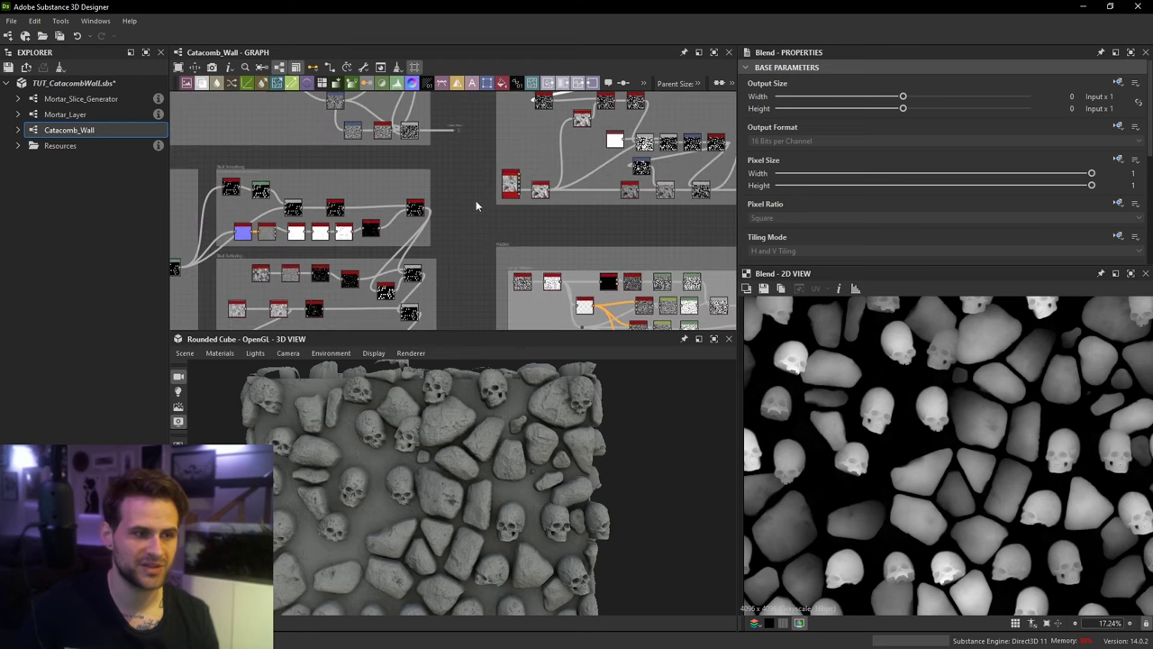
pyautogui.moveTo(378, 321); pyautogui.dragTo(500, 193, button='middle')
pyautogui.moveTo(328, 232); pyautogui.dragTo(551, 168, button='middle')
pyautogui.scroll(5, 538, 187)
pyautogui.scroll(-2, 545, 187)
pyautogui.scroll(-2, 569, 171)
pyautogui.moveTo(564, 97); pyautogui.dragTo(424, 272, button='middle')
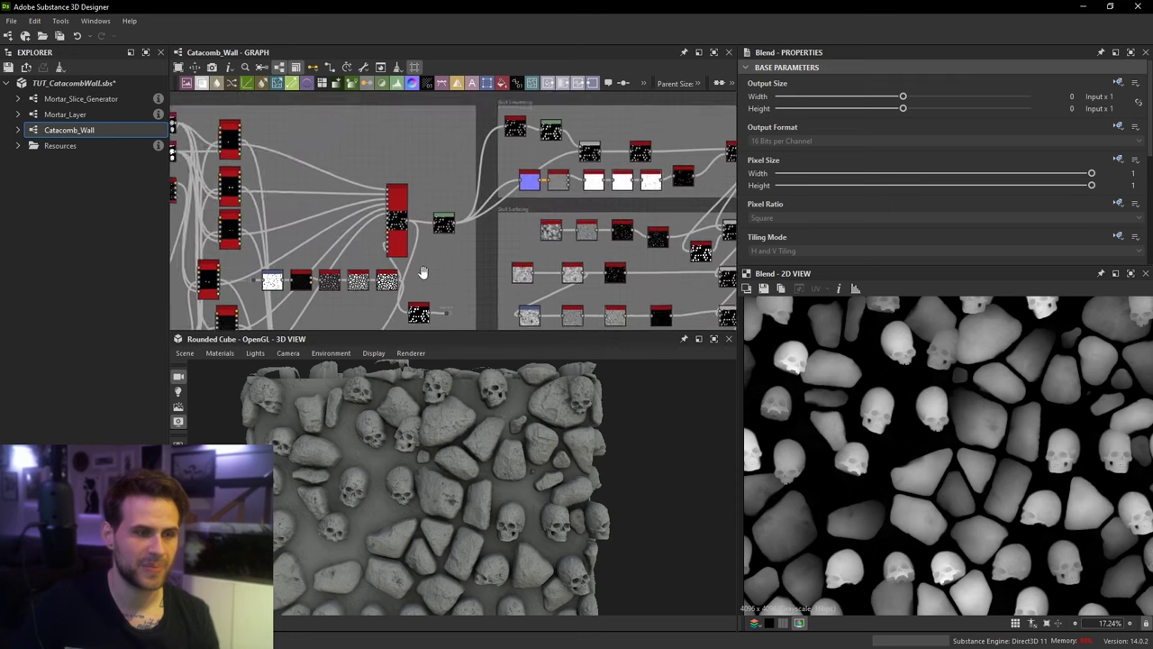
pyautogui.scroll(5, 566, 186)
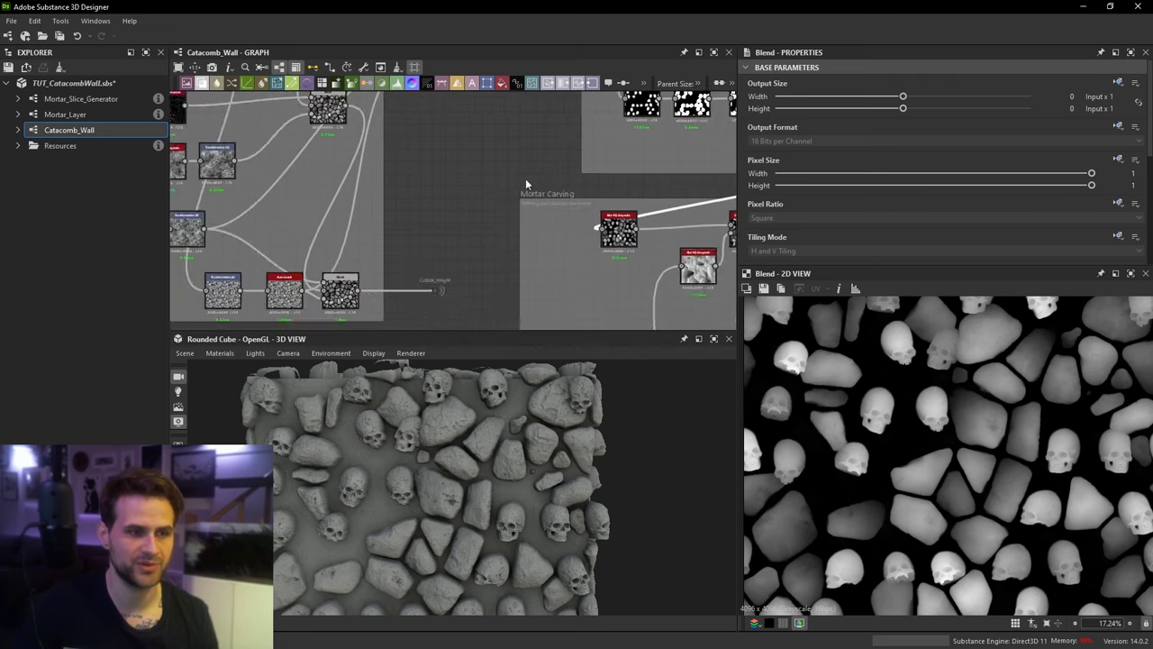
# Step: Trace the combined skull and cobble Blend's output links to the Height Masks frame and the Temp_Height portal
pyautogui.moveTo(526, 183); pyautogui.dragTo(488, 274, button='middle')
pyautogui.scroll(-3, 489, 274)
pyautogui.moveTo(576, 244); pyautogui.dragTo(486, 242, button='middle')
pyautogui.scroll(3, 540, 225)
pyautogui.moveTo(612, 230); pyautogui.dragTo(499, 222, button='middle')
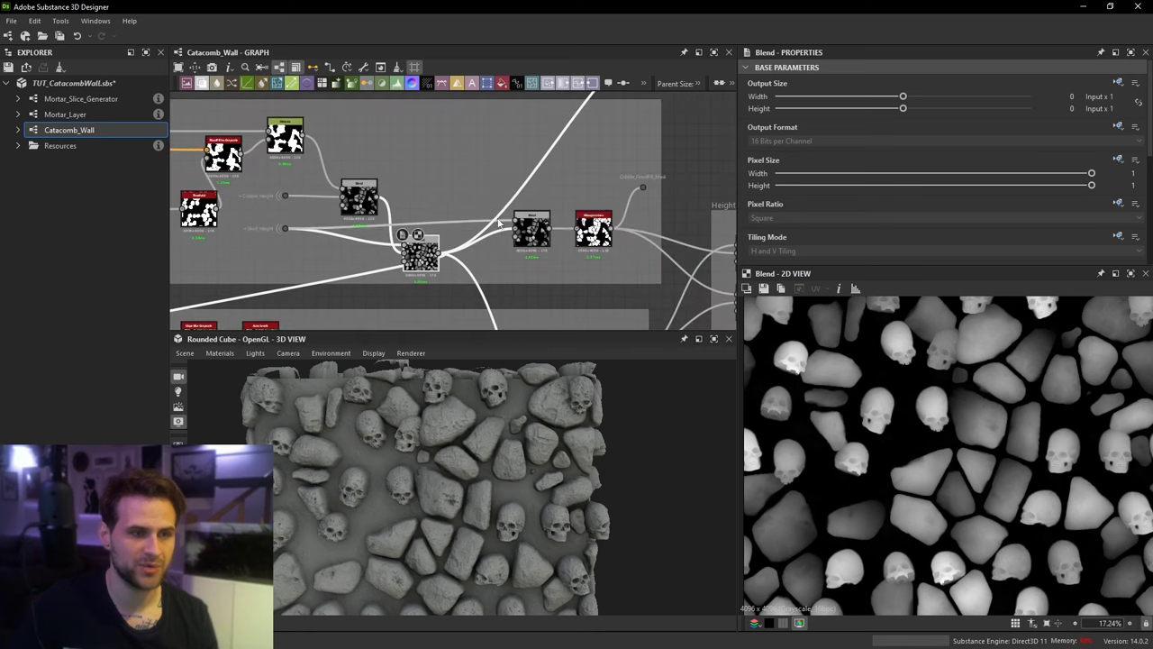
pyautogui.scroll(2, 592, 215)
pyautogui.moveTo(520, 267); pyautogui.dragTo(502, 160, button='middle')
pyautogui.scroll(-4, 510, 179)
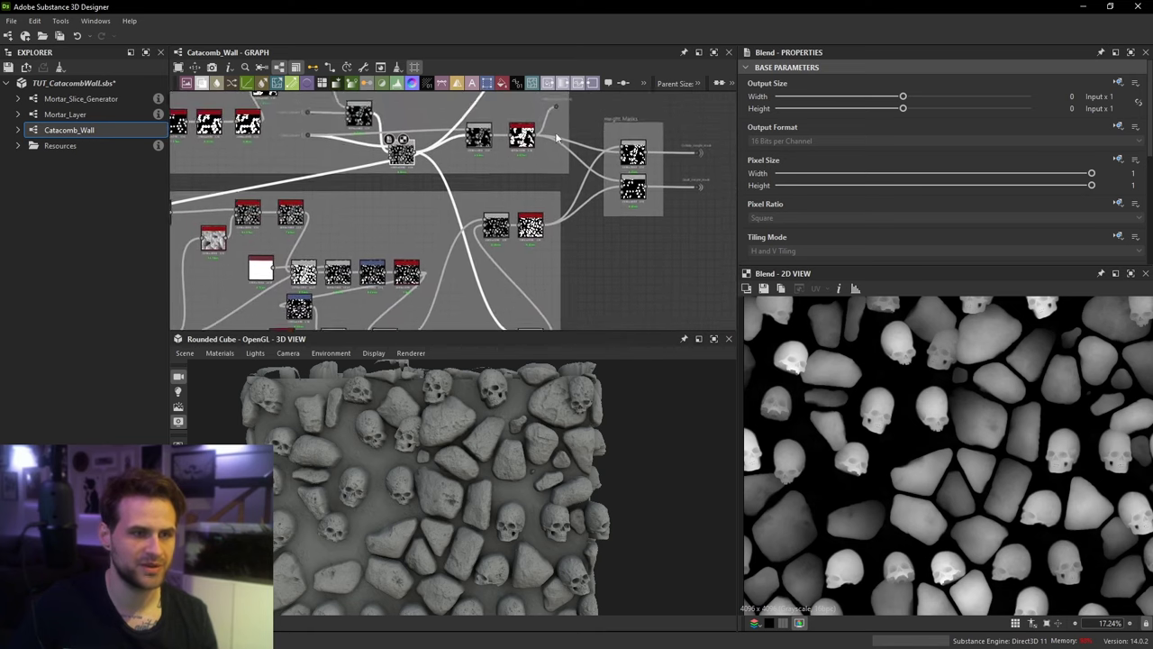
pyautogui.scroll(3, 557, 137)
pyautogui.scroll(-3, 575, 160)
pyautogui.moveTo(575, 160); pyautogui.dragTo(557, 219, button='middle')
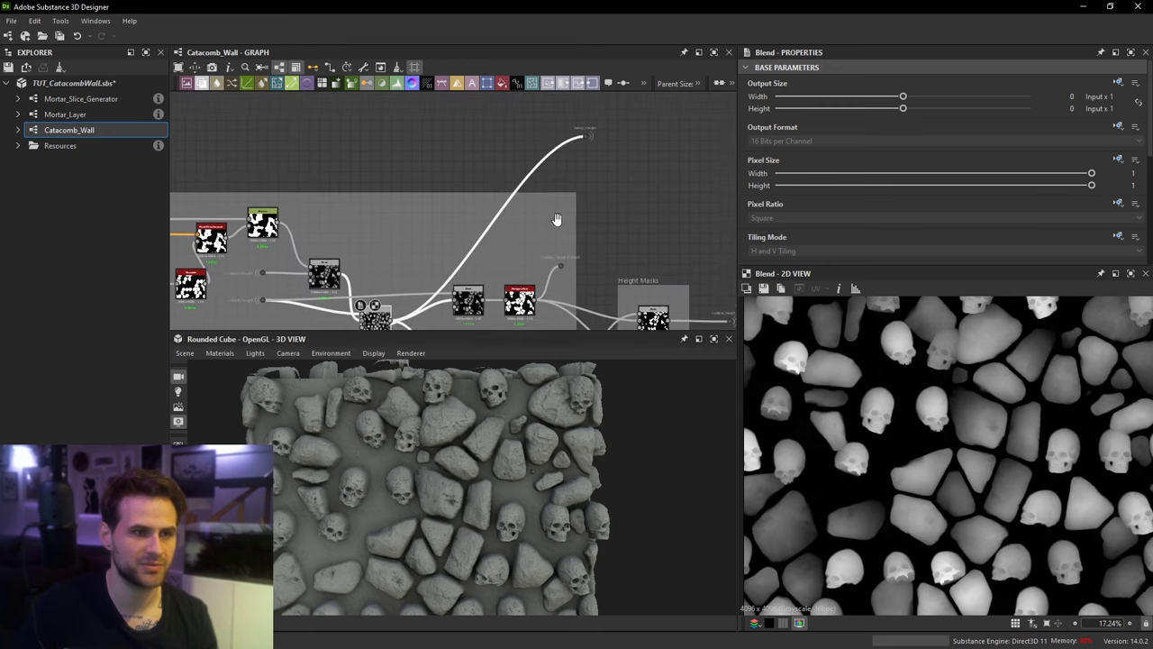
# Step: Move the Temp_Height portal into the Skull Cobble Blend frame, above its Blend nodes
pyautogui.scroll(3, 583, 140)
pyautogui.moveTo(584, 137); pyautogui.dragTo(454, 216)
pyautogui.moveTo(447, 227); pyautogui.dragTo(533, 180, button='middle')
pyautogui.moveTo(539, 167); pyautogui.dragTo(497, 253)
pyautogui.scroll(-1, 539, 196)
pyautogui.moveTo(539, 197); pyautogui.dragTo(561, 165, button='middle')
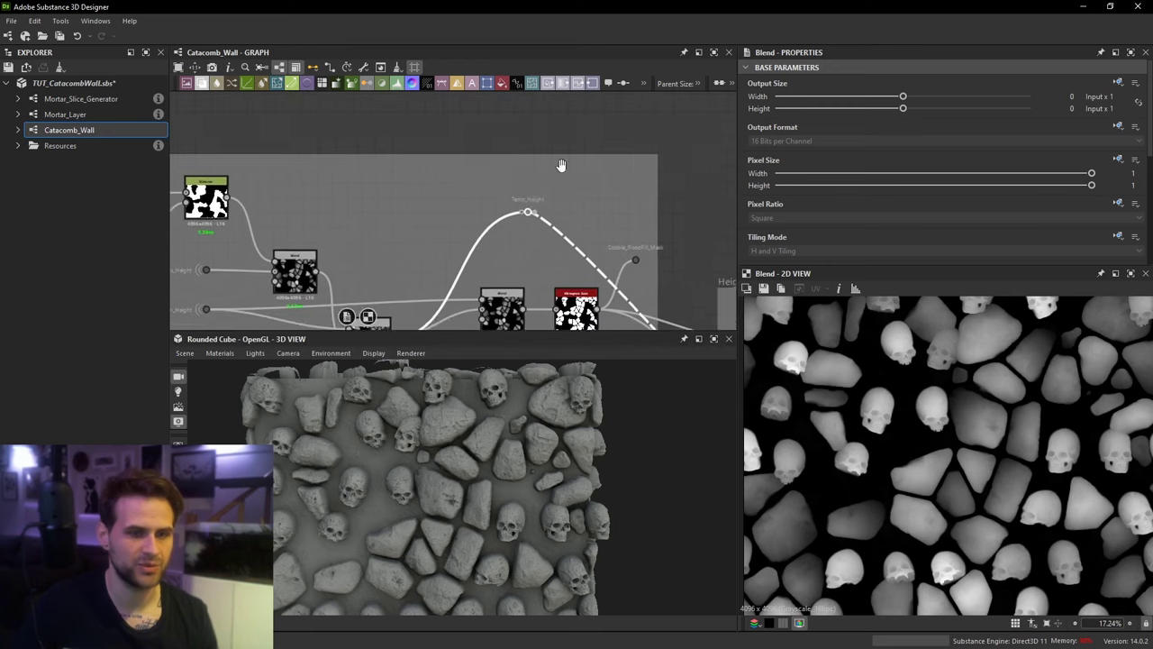
pyautogui.scroll(-2, 540, 180)
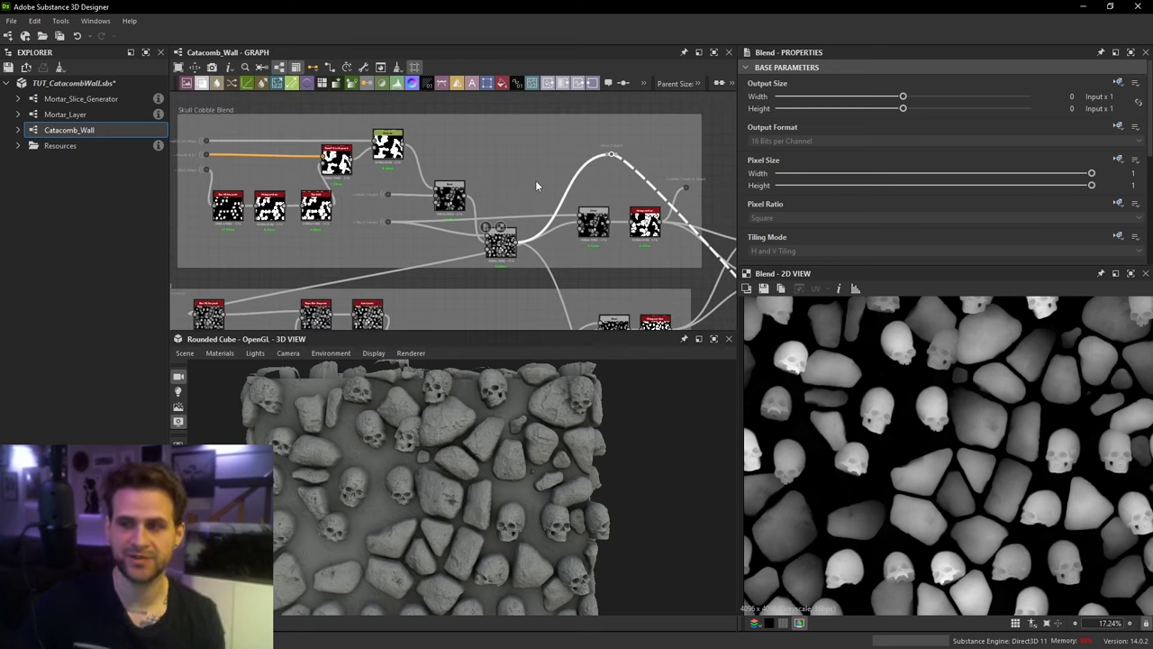
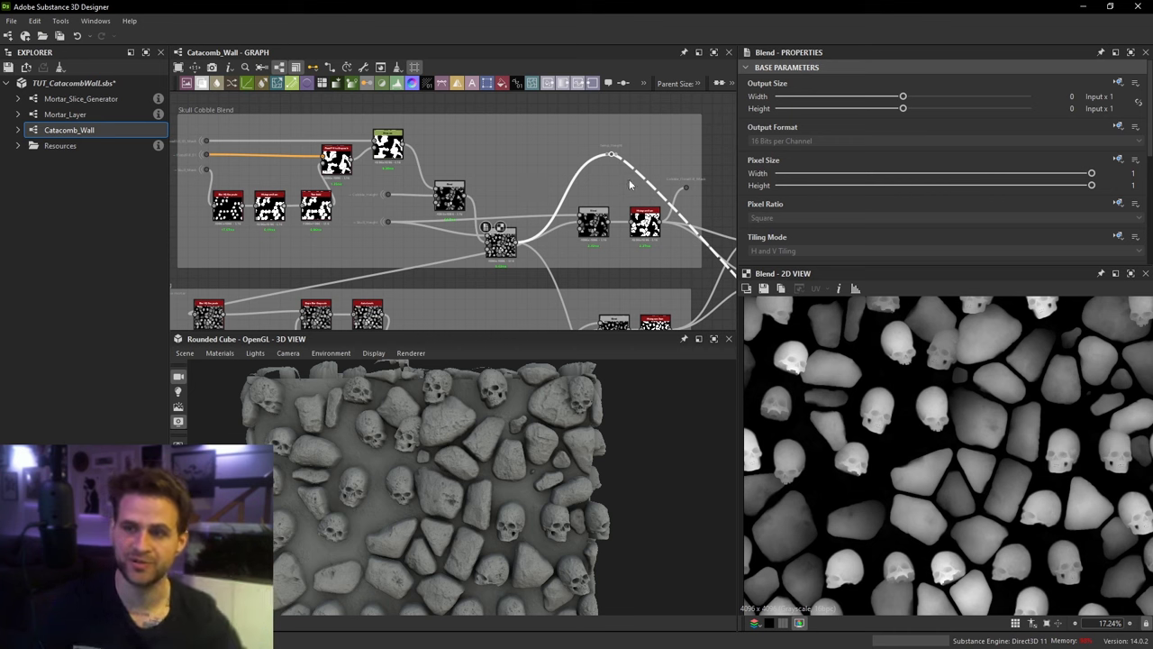
# Step: Inspect the Cobble_FloodFill_Mask portal's properties in the Skull Cobble Blend frame
pyautogui.scroll(3, 662, 188)
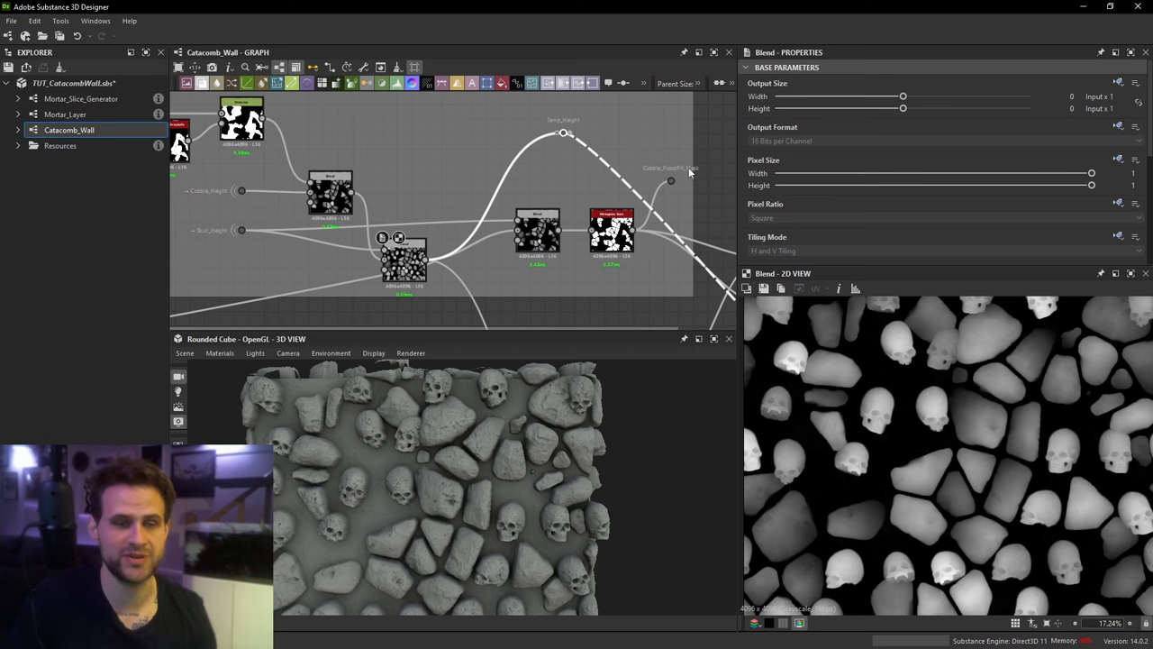
pyautogui.scroll(-3, 665, 185)
pyautogui.click(670, 170)
pyautogui.moveTo(670, 171); pyautogui.dragTo(611, 194, button='middle')
pyautogui.scroll(1, 612, 194)
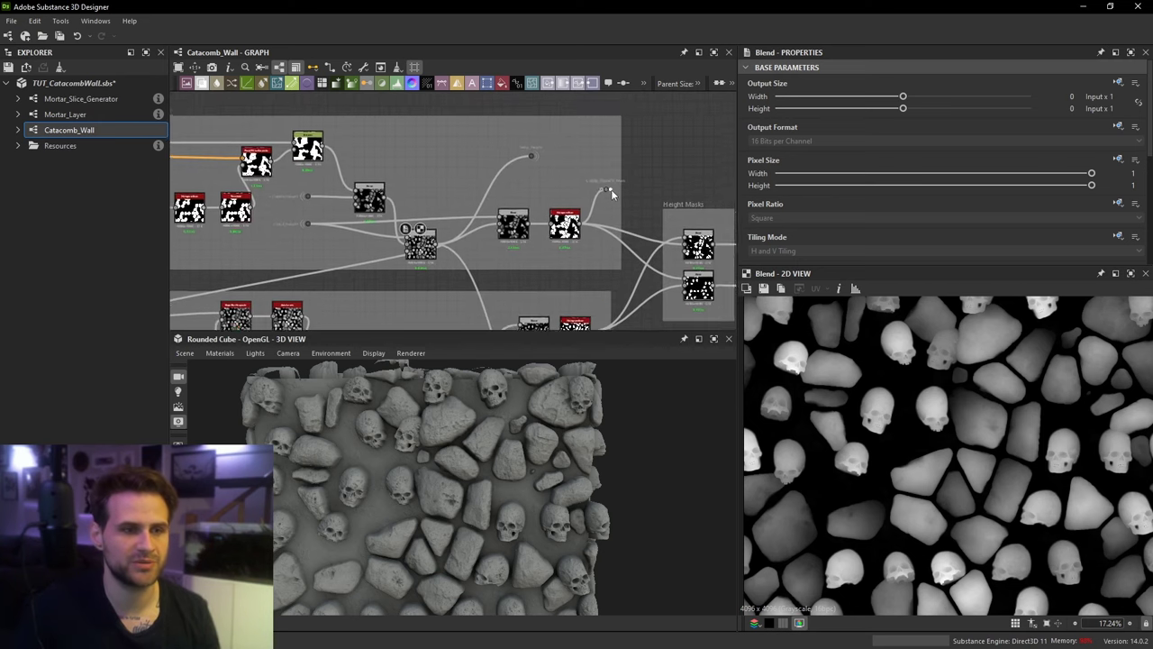
pyautogui.scroll(1, 611, 191)
pyautogui.click(604, 189)
# Step: Move the Temp_Height portal out of the Skull Cobble Blend frame and enclose it in a new frame
pyautogui.click(514, 148)
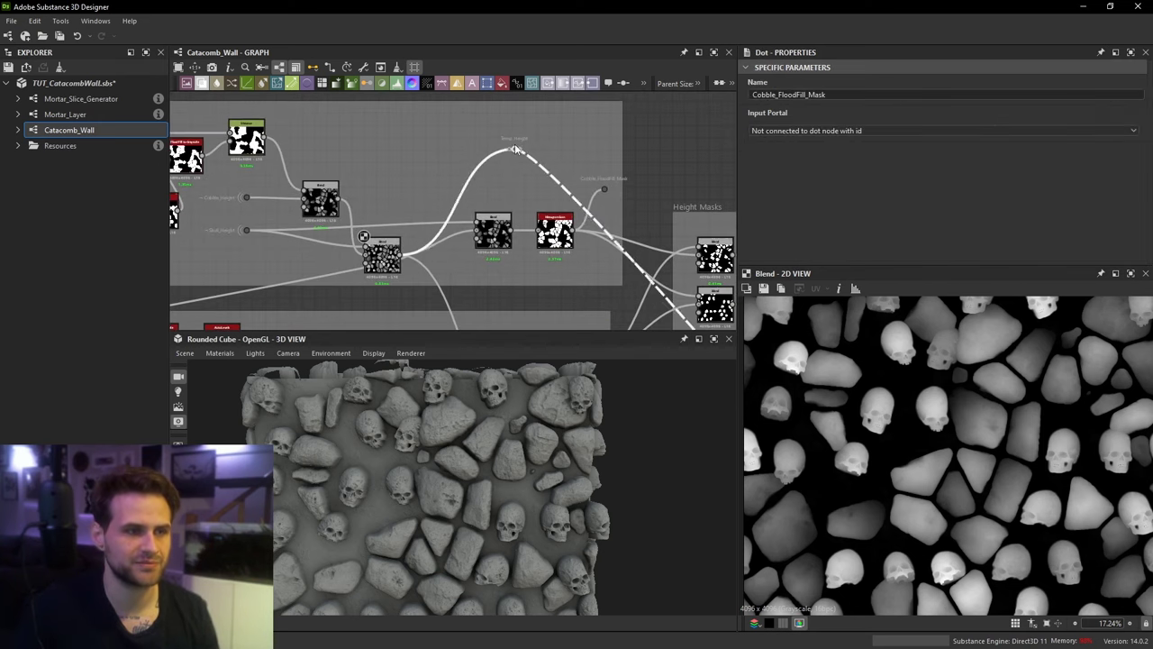
pyautogui.moveTo(514, 149); pyautogui.dragTo(612, 152)
pyautogui.scroll(-2, 647, 158)
pyautogui.press('space')
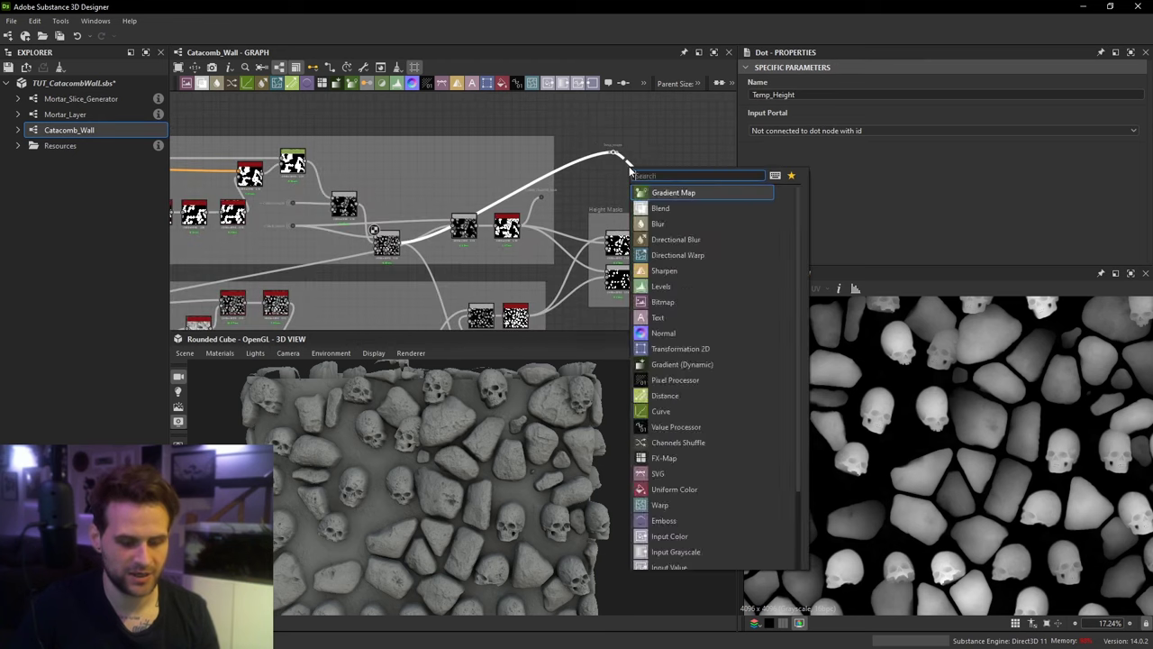
pyautogui.write('fra')
pyautogui.press('Return')
# Step: Set the colour of the frame around Temp_Height to magenta
pyautogui.click(790, 188)
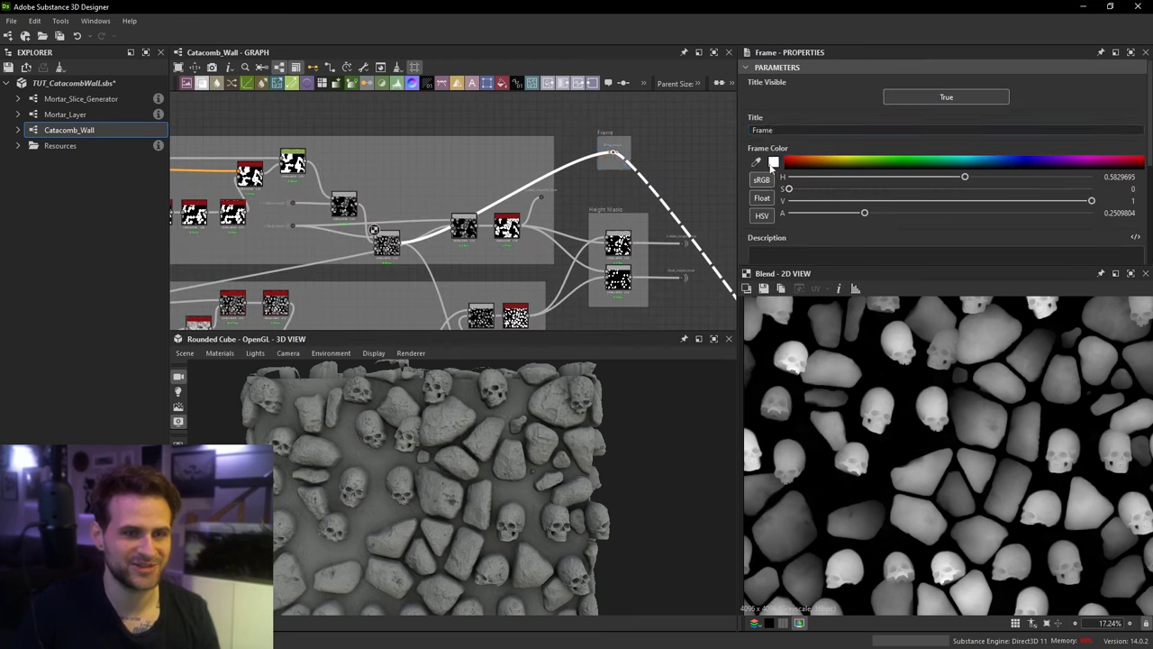
pyautogui.moveTo(814, 160); pyautogui.dragTo(775, 159)
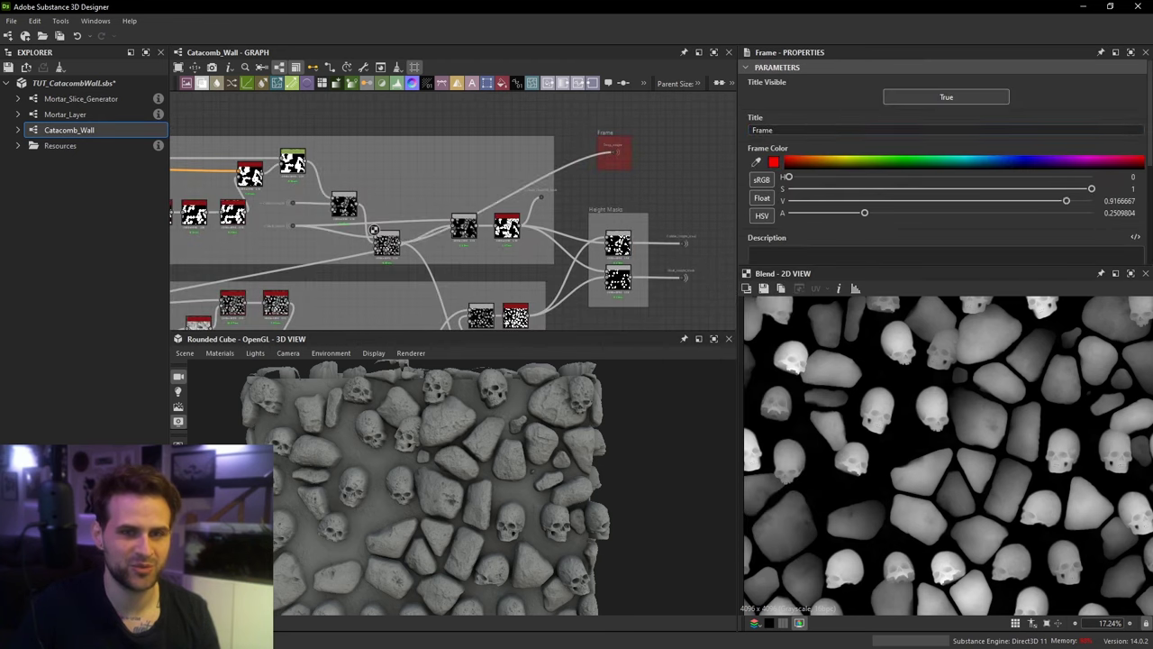
pyautogui.click(1113, 161)
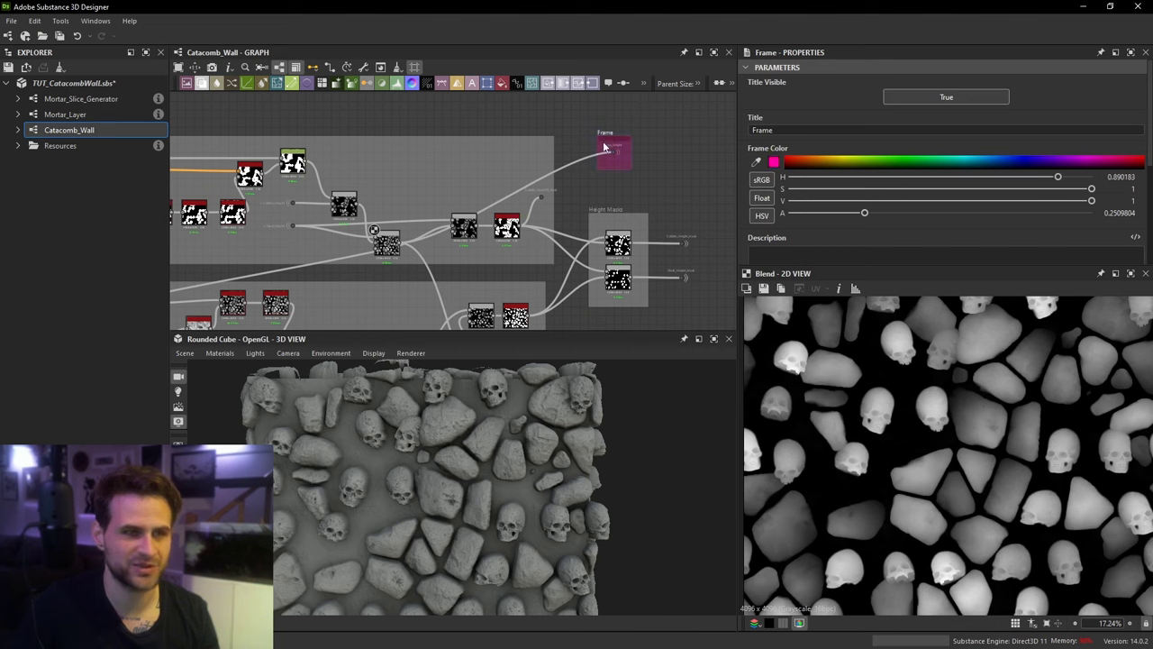
# Step: Move the magenta Temp_Height frame to the empty area below the Height Masks frame
pyautogui.moveTo(614, 133); pyautogui.dragTo(633, 176)
pyautogui.moveTo(627, 191); pyautogui.dragTo(631, 129, button='middle')
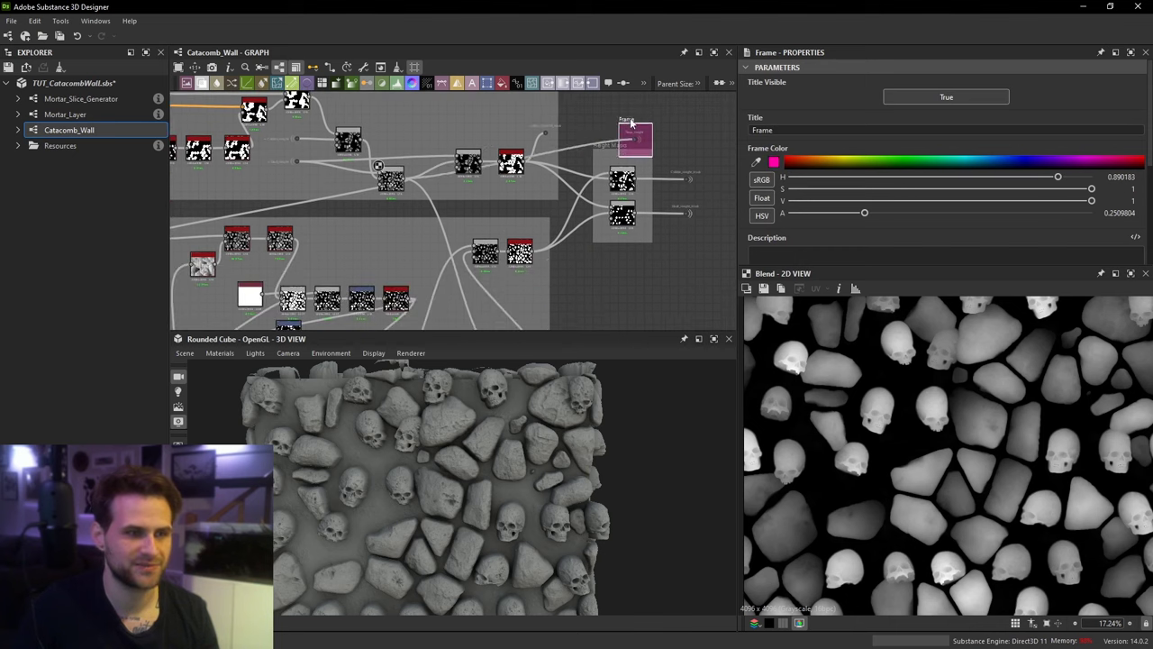
pyautogui.moveTo(630, 128); pyautogui.dragTo(615, 261)
pyautogui.scroll(-3, 654, 237)
pyautogui.scroll(3, 479, 205)
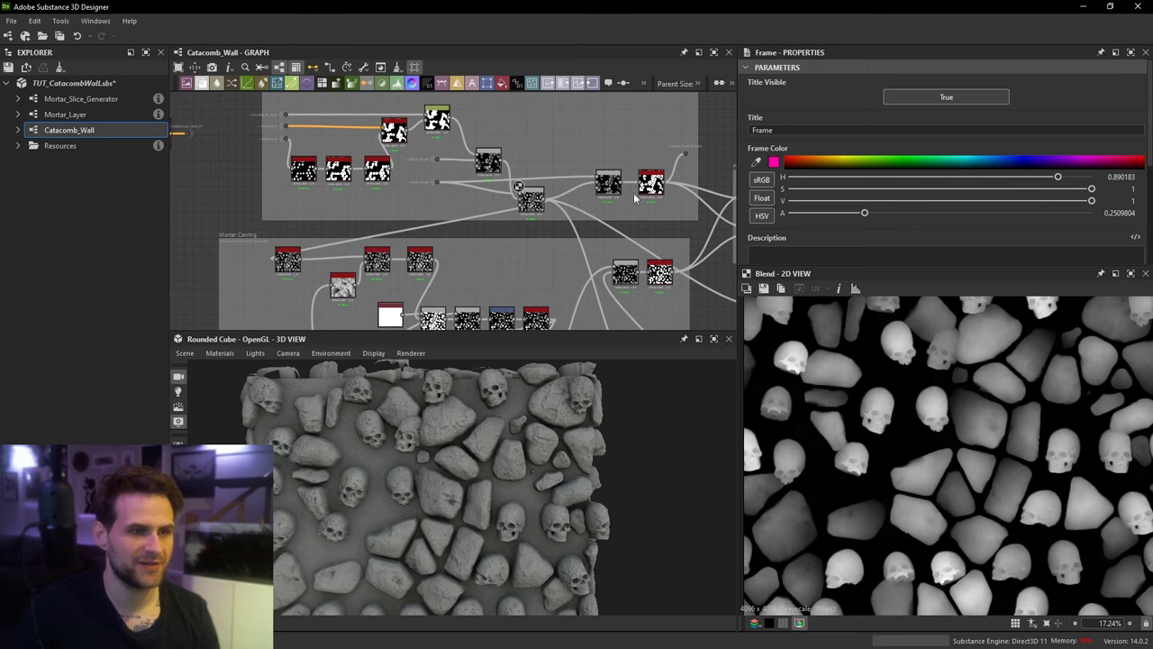
pyautogui.moveTo(634, 198); pyautogui.dragTo(621, 155, button='middle')
pyautogui.scroll(-2, 564, 160)
pyautogui.scroll(2, 584, 400)
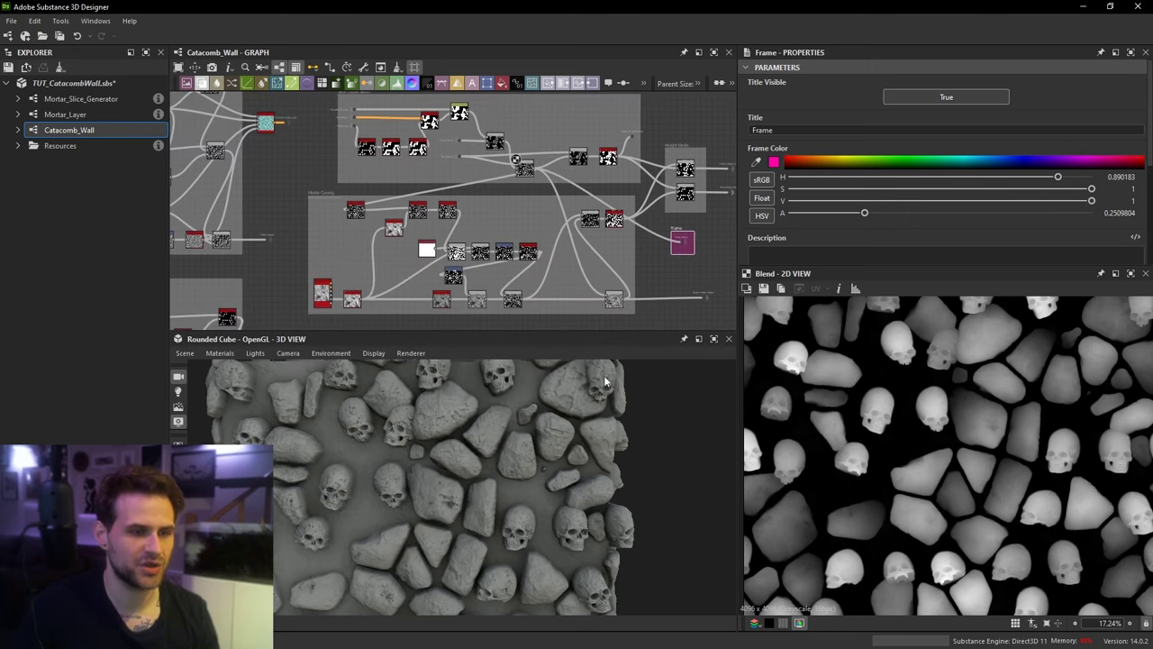
pyautogui.scroll(2, 605, 382)
pyautogui.moveTo(381, 229); pyautogui.dragTo(421, 254, button='middle')
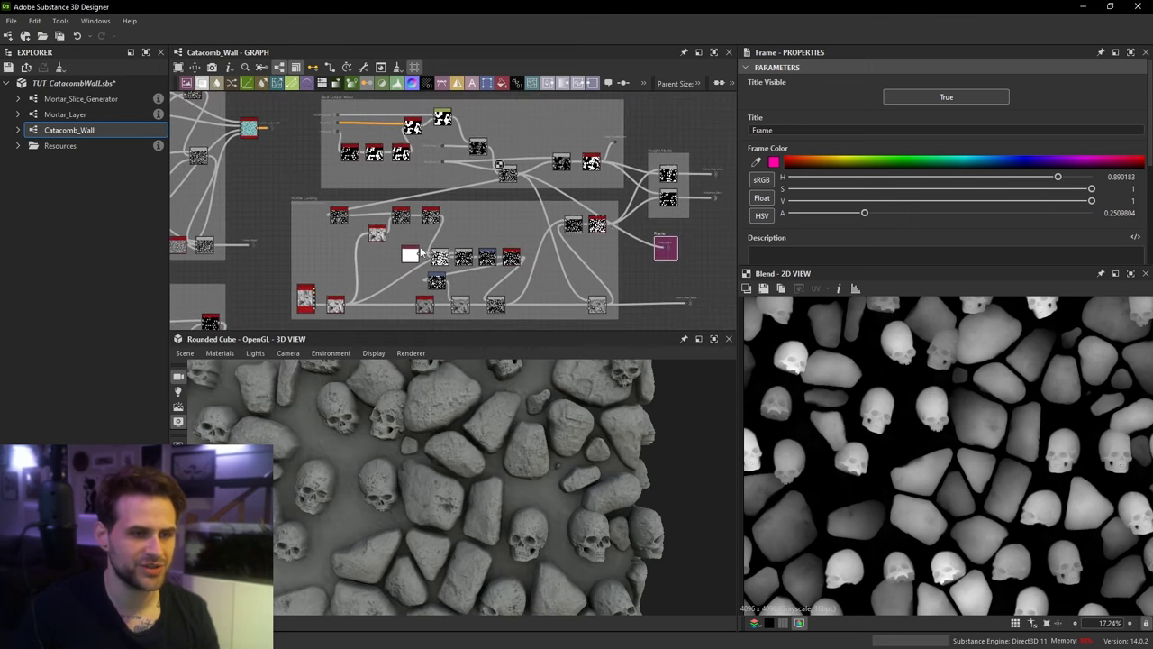
pyautogui.moveTo(665, 232); pyautogui.dragTo(687, 242)
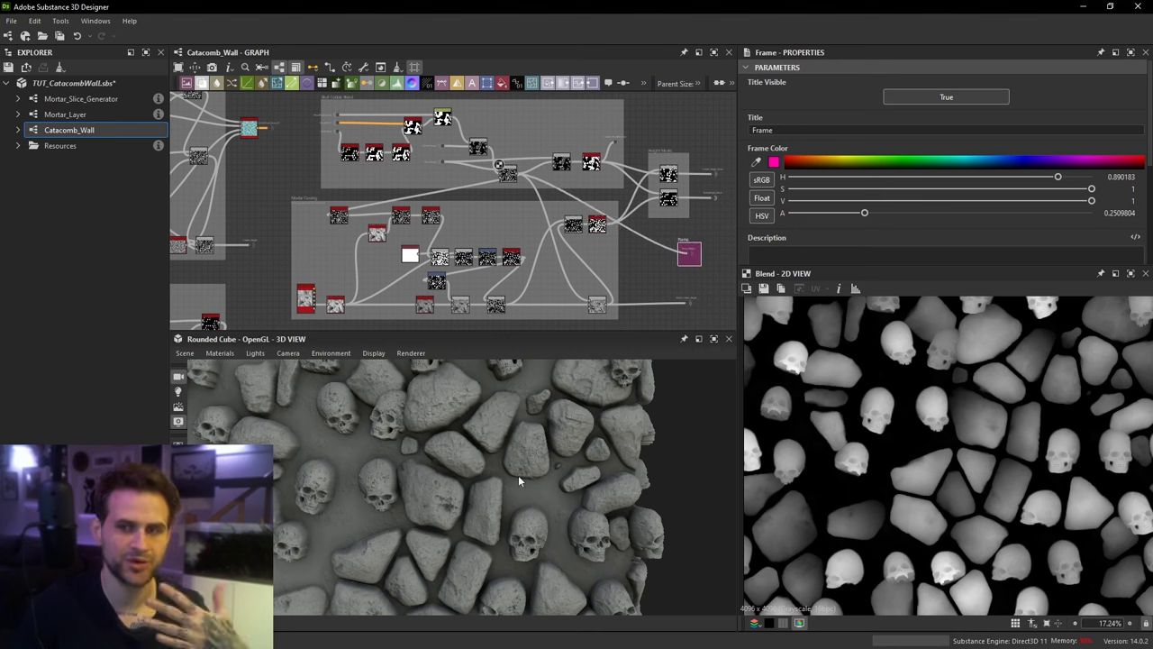
# Step: Add a Blend node beside the Mortar Carving frame and connect the combined skull and cobble height to it
pyautogui.press('space')
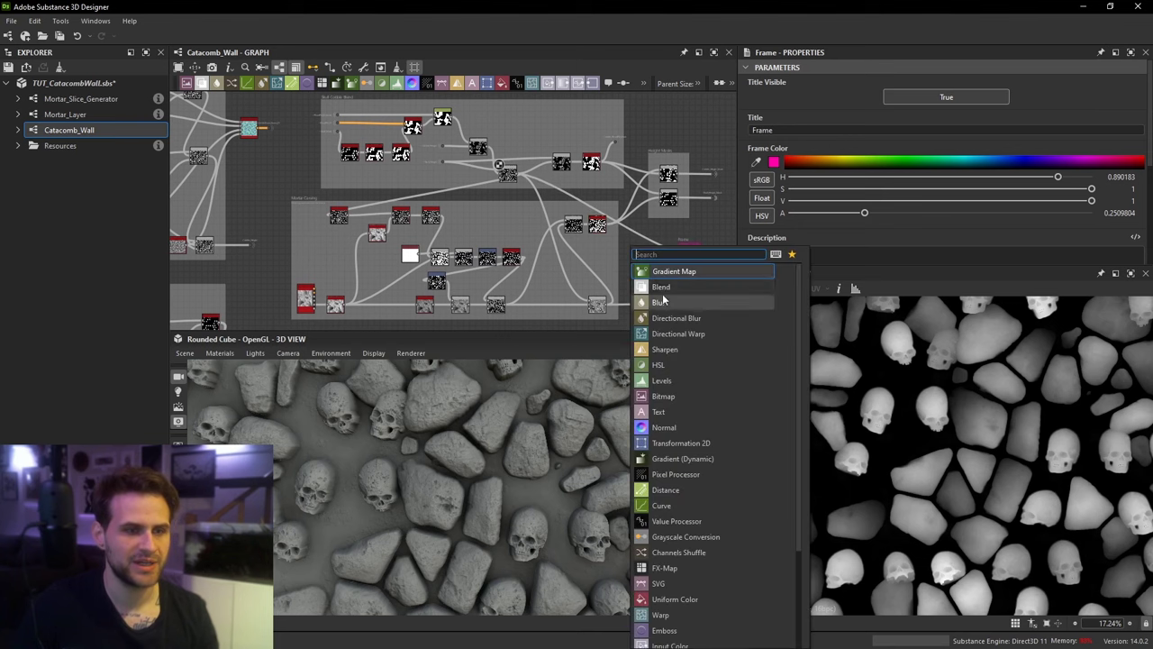
pyautogui.click(661, 288)
pyautogui.scroll(2, 601, 168)
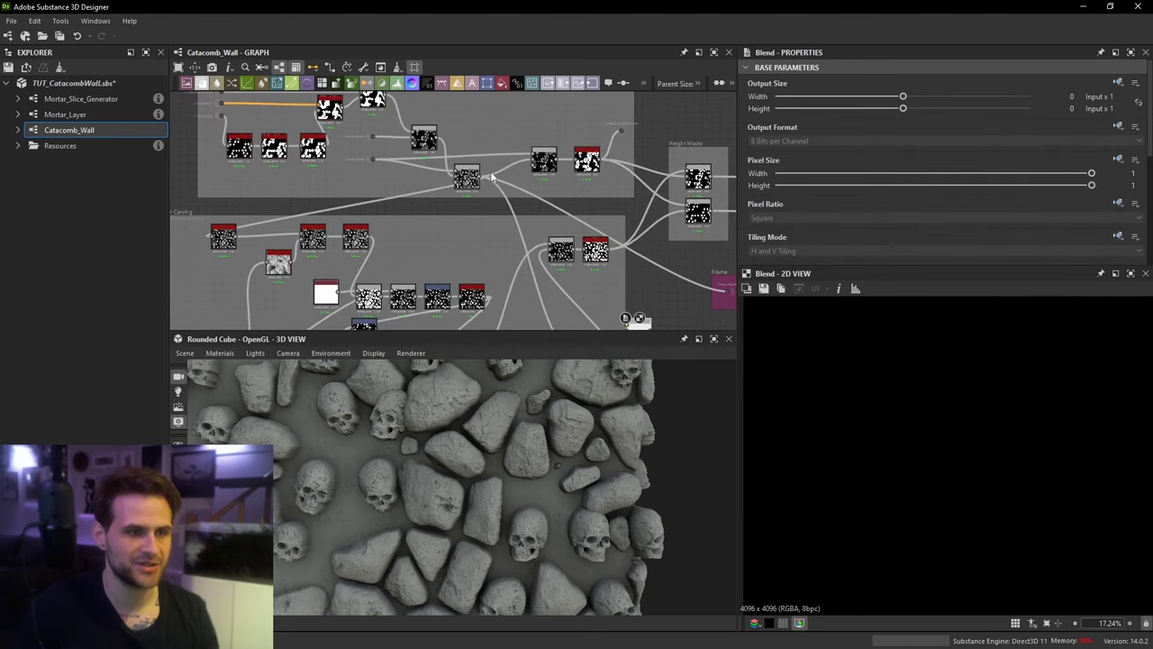
pyautogui.moveTo(502, 191); pyautogui.dragTo(682, 219)
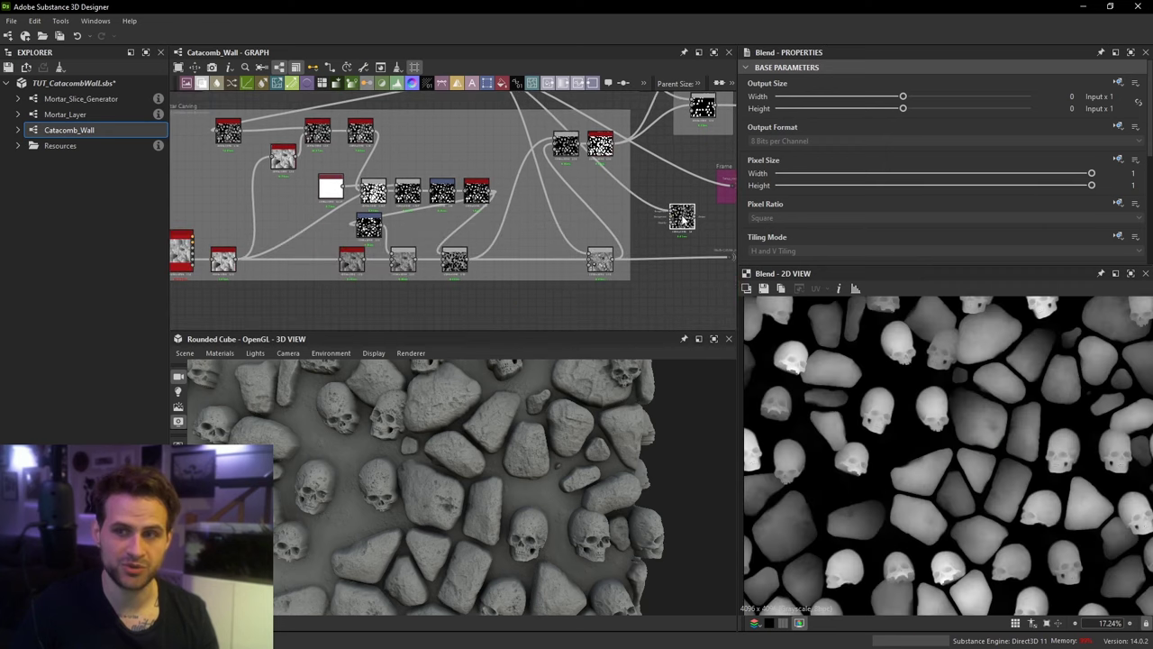
pyautogui.moveTo(672, 218); pyautogui.dragTo(651, 233, button='middle')
pyautogui.moveTo(209, 283); pyautogui.dragTo(436, 152, button='middle')
pyautogui.scroll(5, 346, 201)
pyautogui.moveTo(65, 115); pyautogui.dragTo(278, 189)
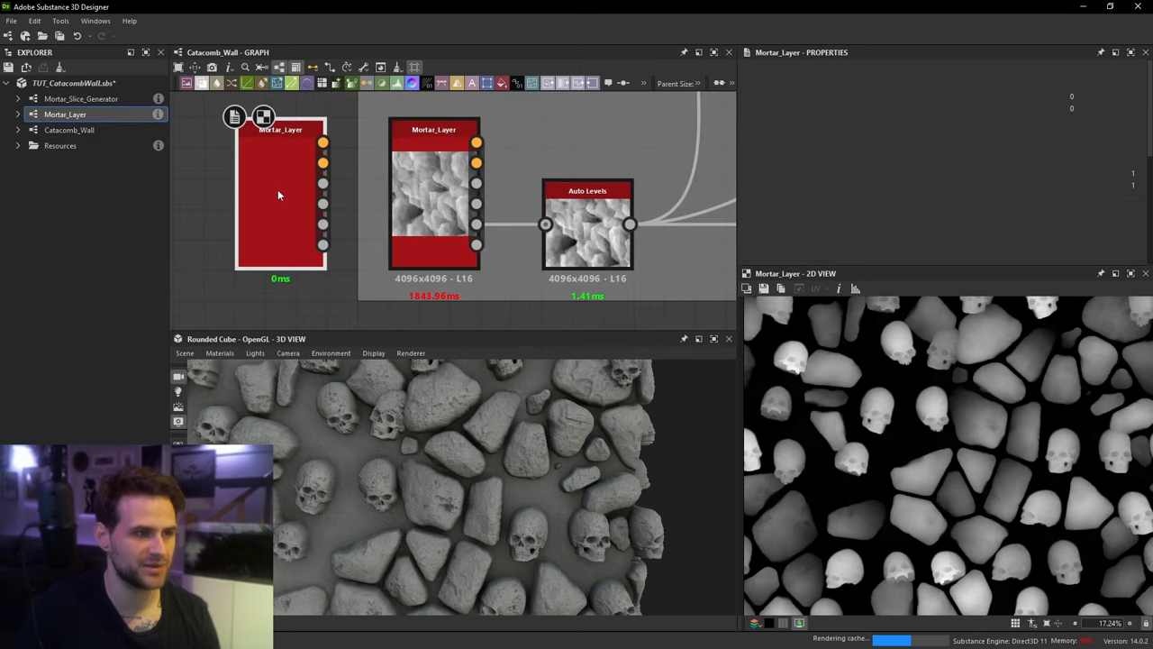
pyautogui.doubleClick(278, 189)
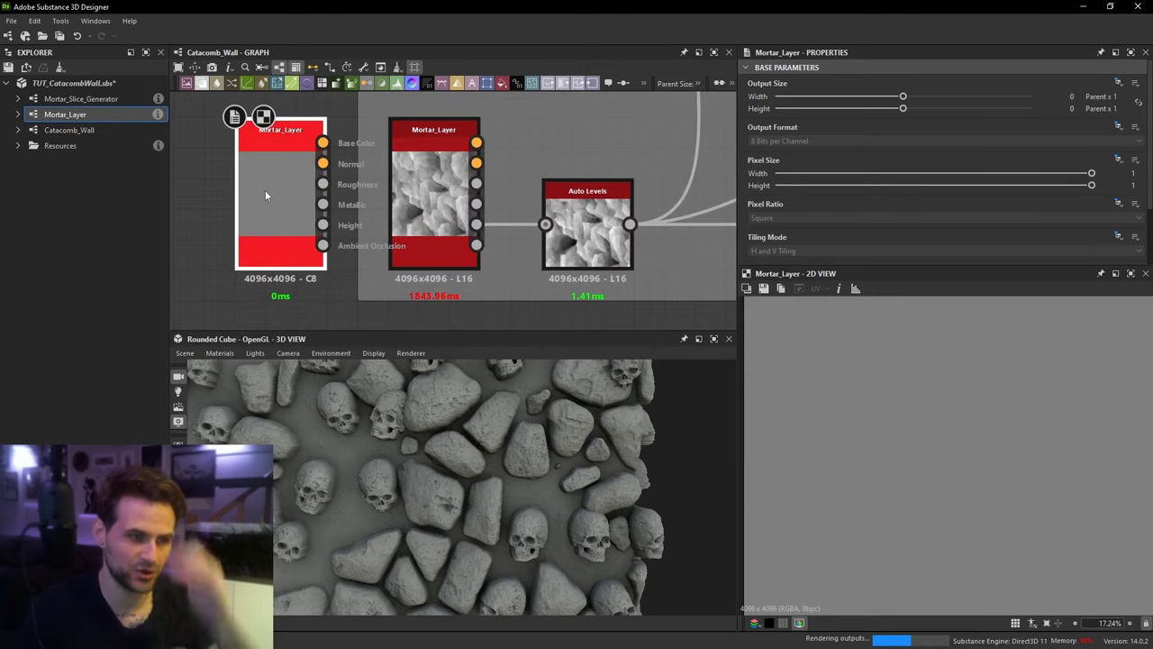
pyautogui.click(322, 224)
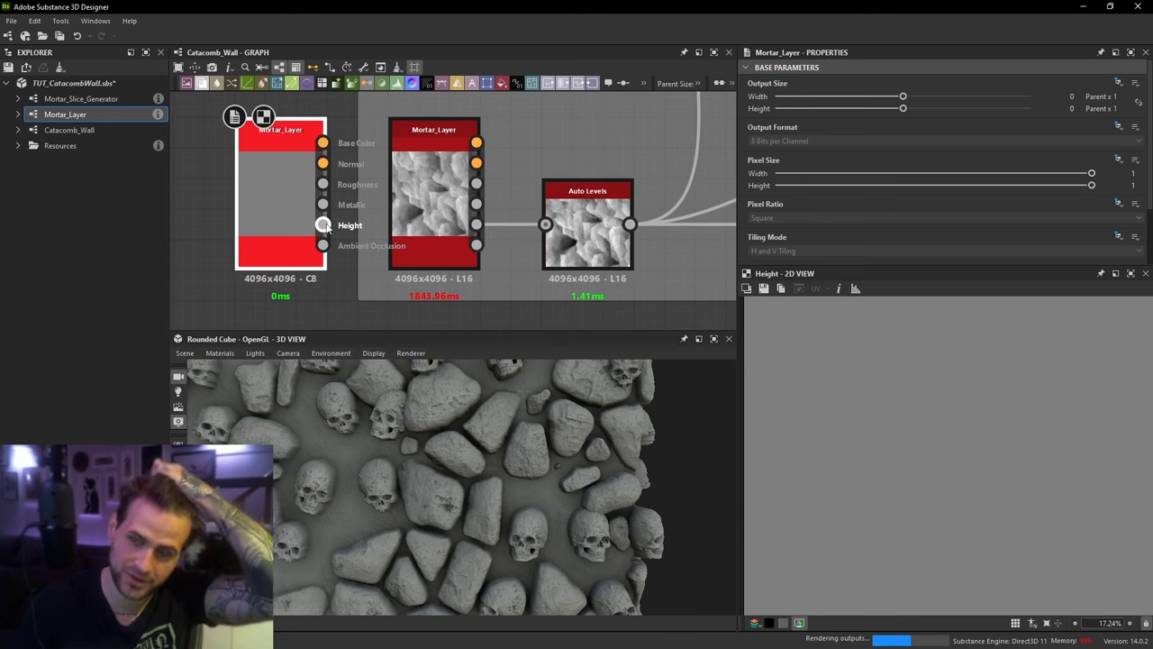
pyautogui.press('Delete')
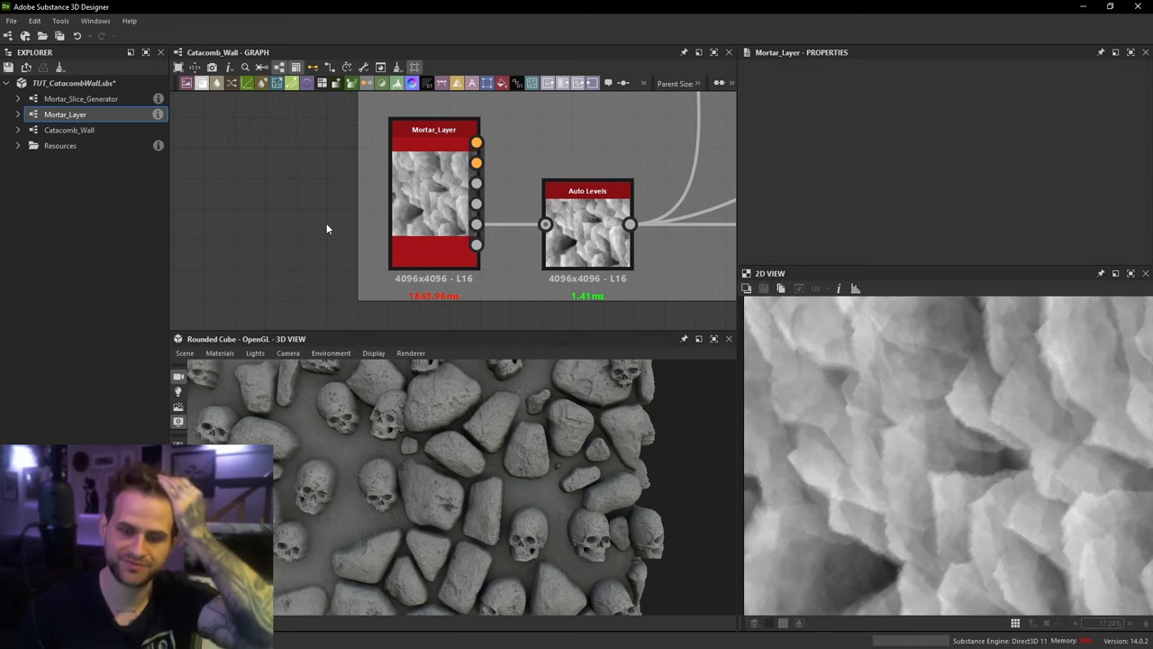
# Step: Connect the output of the Auto Levels node after Mortar_Layer to the new Blend's background input
pyautogui.scroll(-4, 476, 227)
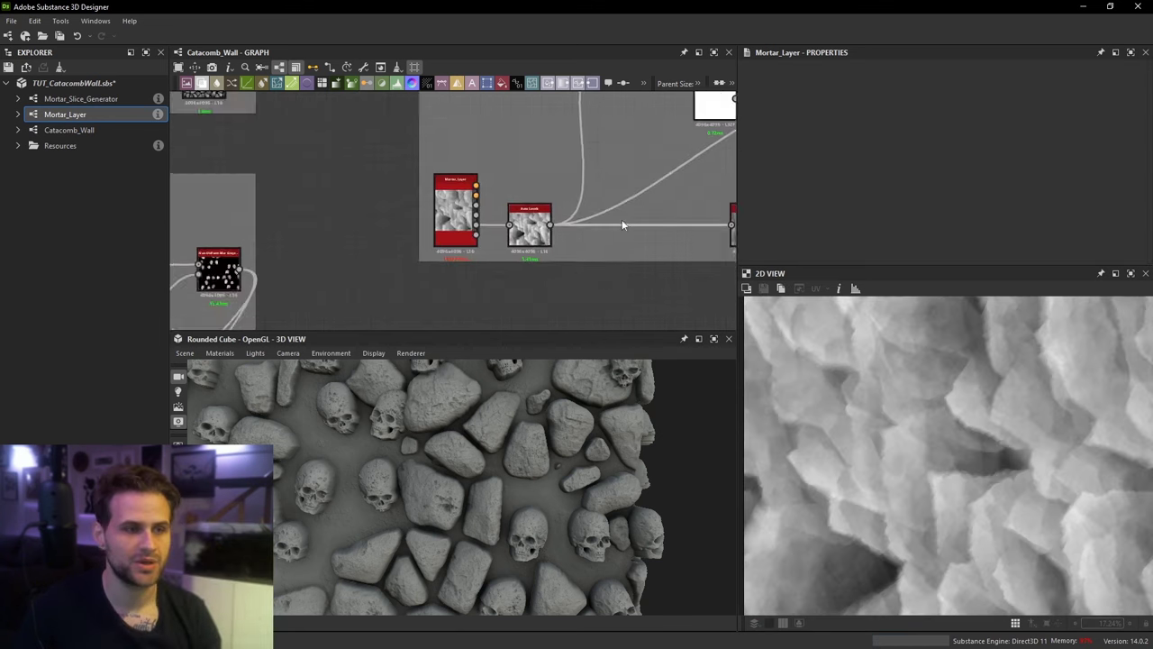
pyautogui.moveTo(690, 218); pyautogui.dragTo(432, 245, button='middle')
pyautogui.scroll(-2, 447, 249)
pyautogui.moveTo(602, 226); pyautogui.dragTo(513, 224, button='middle')
pyautogui.scroll(-1, 514, 225)
pyautogui.moveTo(671, 241); pyautogui.dragTo(646, 182, button='middle')
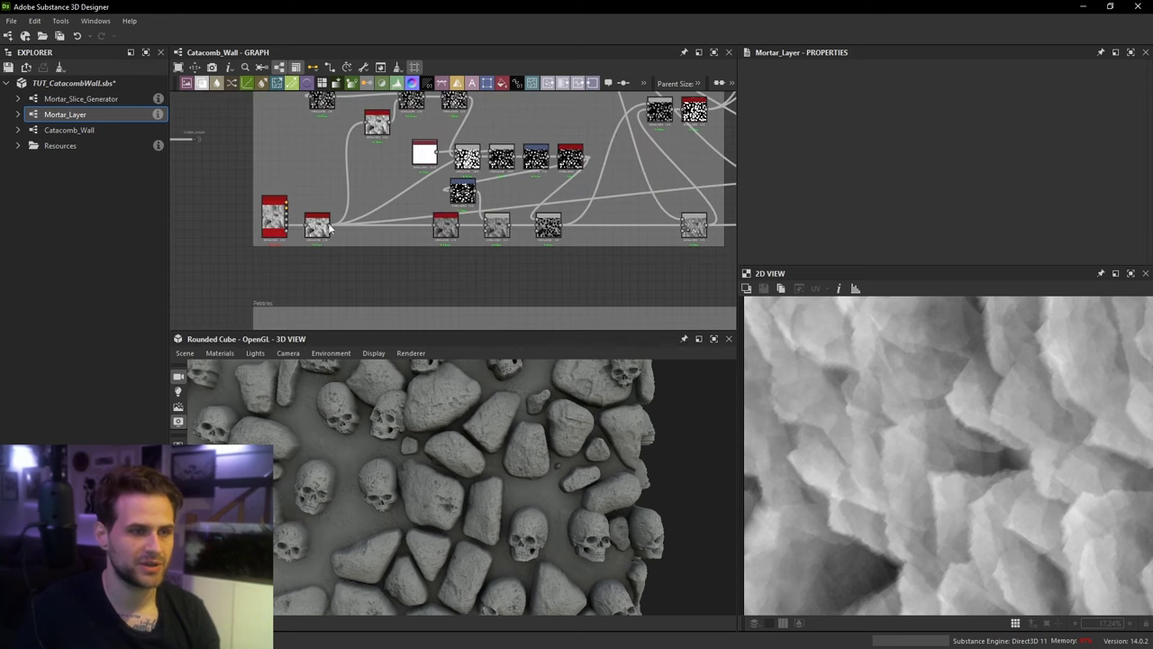
pyautogui.scroll(4, 628, 197)
# Step: Set the blending mode of the temporary Blend beside the Mortar Carving frame to Max (Lighten)
pyautogui.click(589, 180)
pyautogui.scroll(-2, 836, 197)
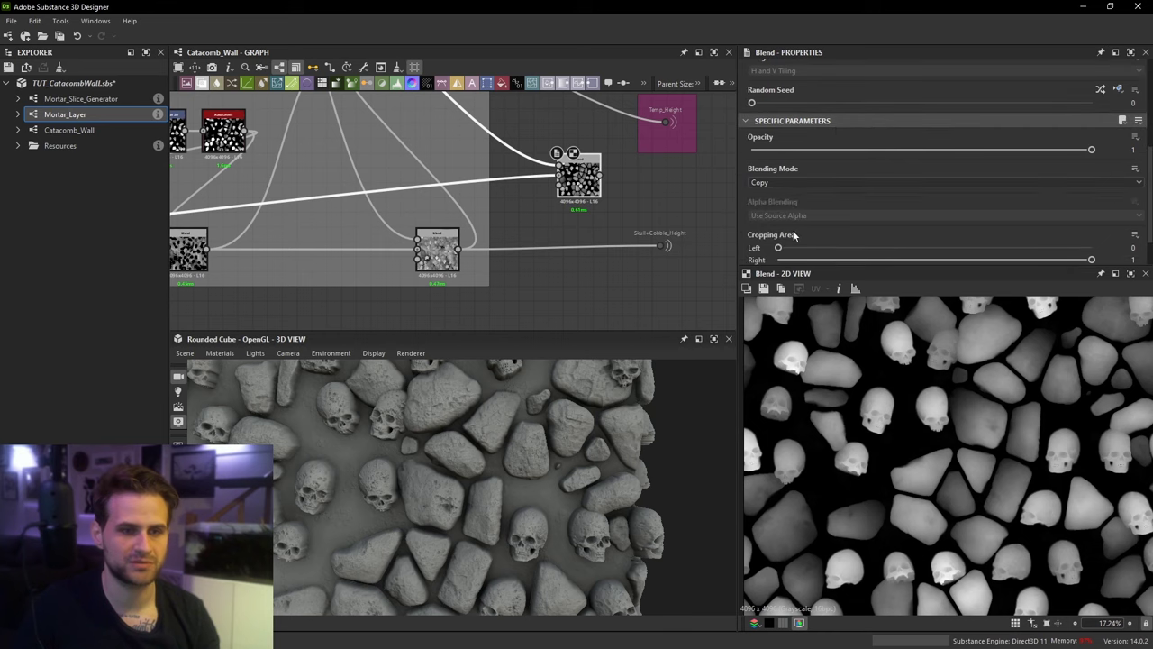
pyautogui.click(795, 182)
pyautogui.click(804, 241)
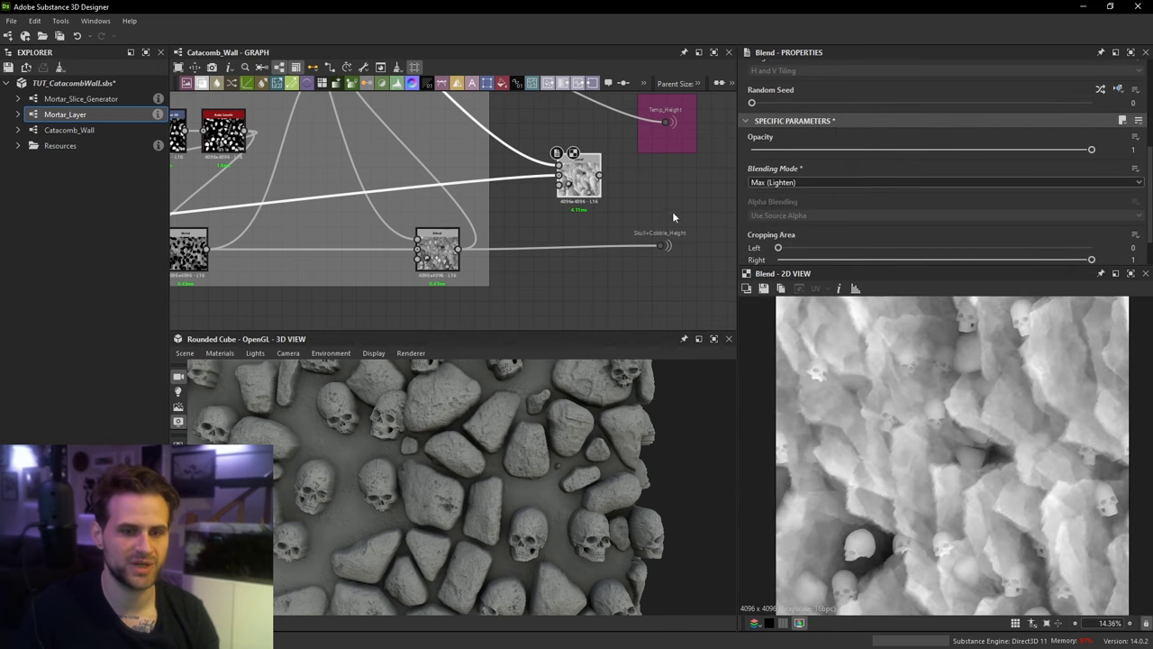
# Step: Connect the Max (Lighten) Blend to Temp_Height and inspect the resulting wall surface in the 3D view
pyautogui.scroll(-1, 672, 211)
pyautogui.scroll(1, 598, 230)
pyautogui.moveTo(601, 222); pyautogui.dragTo(671, 173)
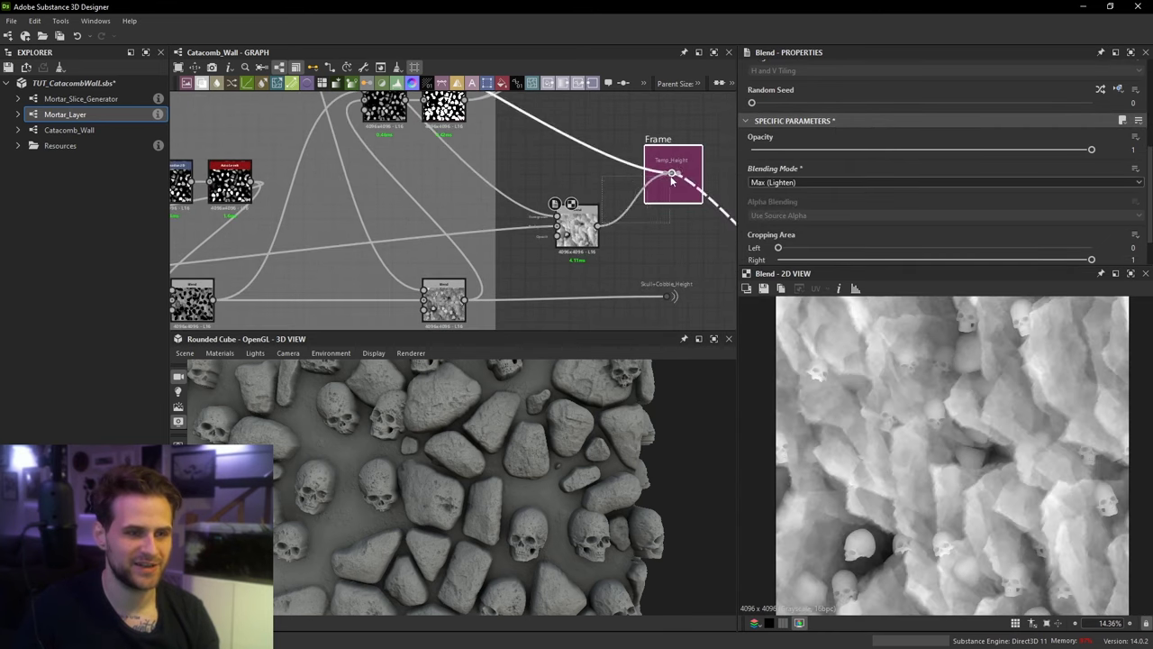
pyautogui.scroll(6, 573, 462)
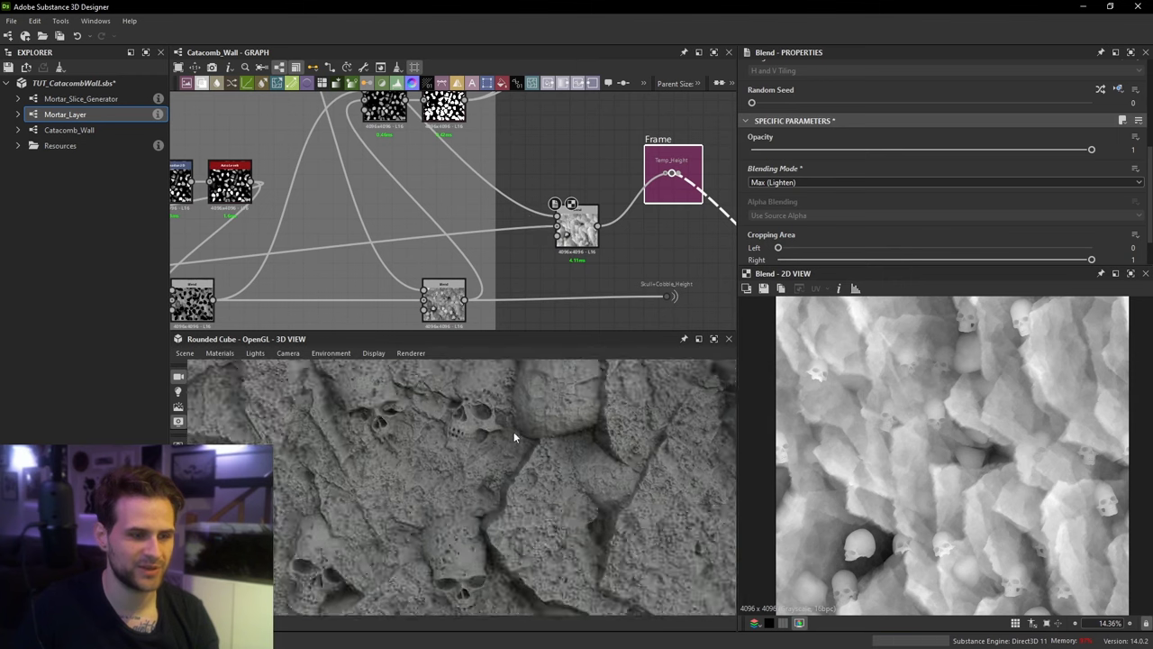
pyautogui.keyDown('ctrl'); pyautogui.keyDown('shift'); pyautogui.moveTo(526, 443); pyautogui.dragTo(489, 449, button='right'); pyautogui.keyUp('shift'); pyautogui.keyUp('ctrl')
pyautogui.moveTo(489, 449); pyautogui.dragTo(484, 461, button='middle')
pyautogui.moveTo(484, 461); pyautogui.dragTo(535, 428)
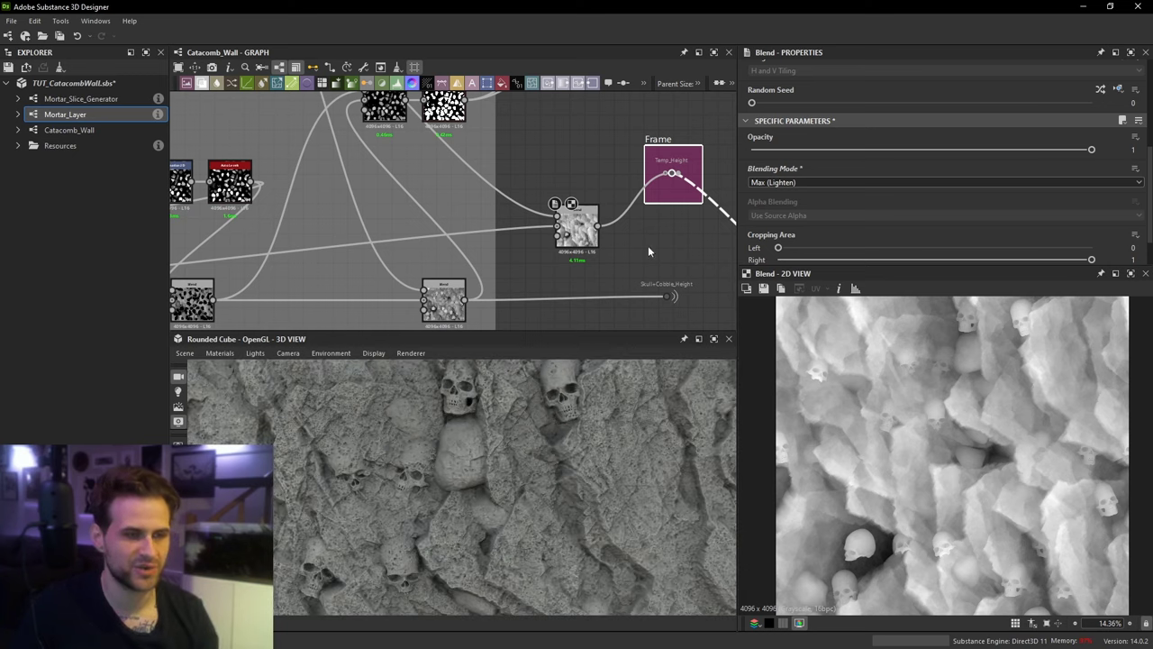
# Step: Preview the Subtract Blend in the Mortar Carving frame, connect it to Temp_Height, and inspect the carved mortar in 3D
pyautogui.scroll(-2, 647, 246)
pyautogui.moveTo(538, 210); pyautogui.dragTo(603, 212, button='middle')
pyautogui.moveTo(333, 218); pyautogui.dragTo(433, 218, button='middle')
pyautogui.scroll(1, 495, 278)
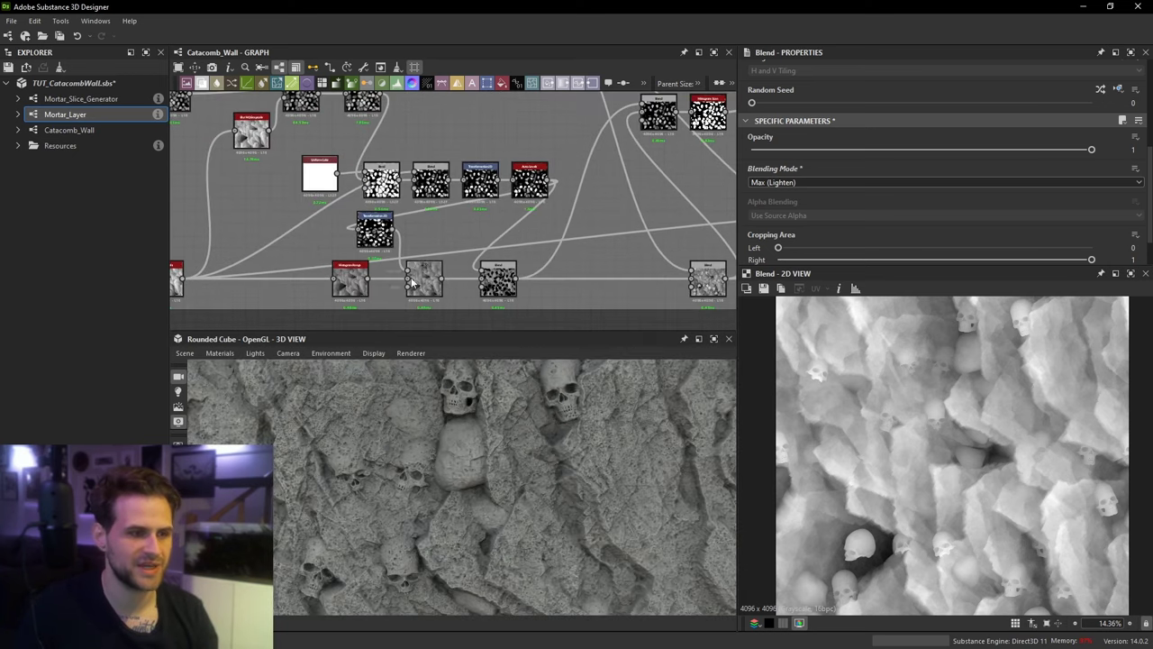
pyautogui.scroll(1, 397, 298)
pyautogui.click(520, 278)
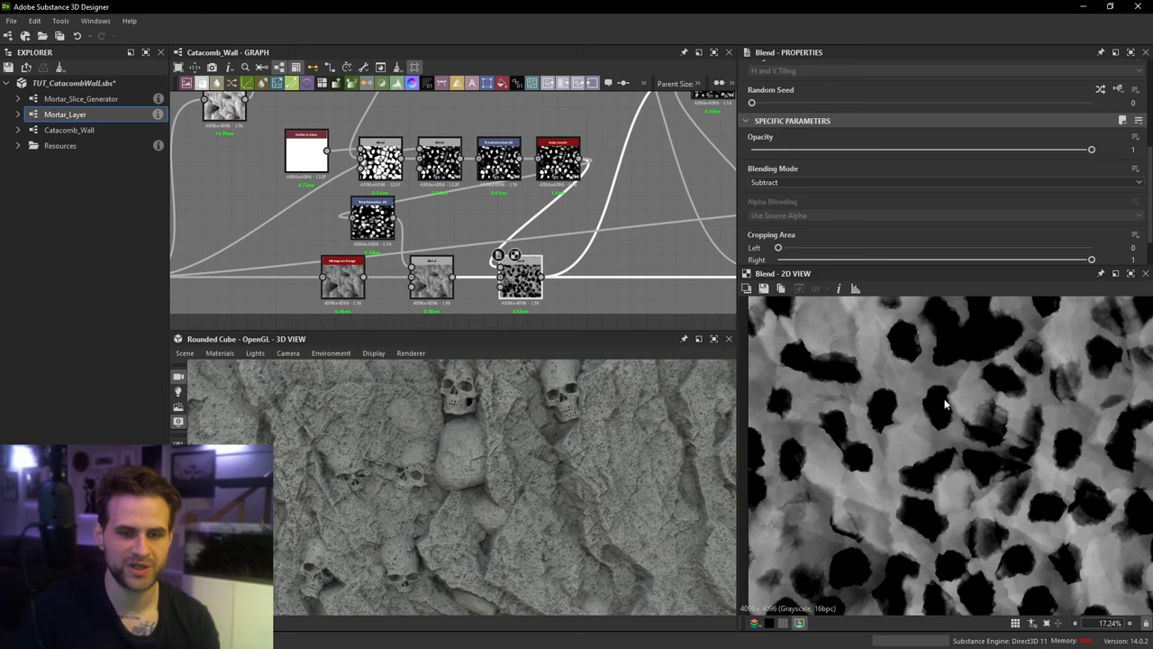
pyautogui.scroll(1, 945, 405)
pyautogui.scroll(-1, 586, 277)
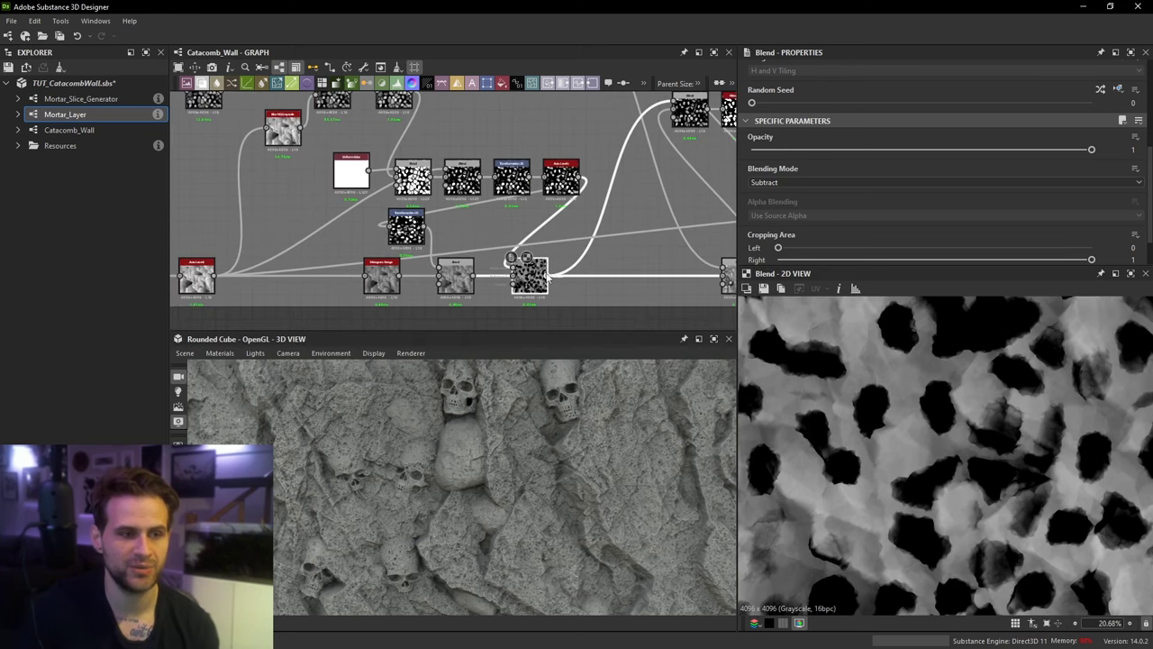
pyautogui.moveTo(553, 276); pyautogui.dragTo(342, 270, button='middle')
pyautogui.moveTo(594, 222); pyautogui.dragTo(620, 233)
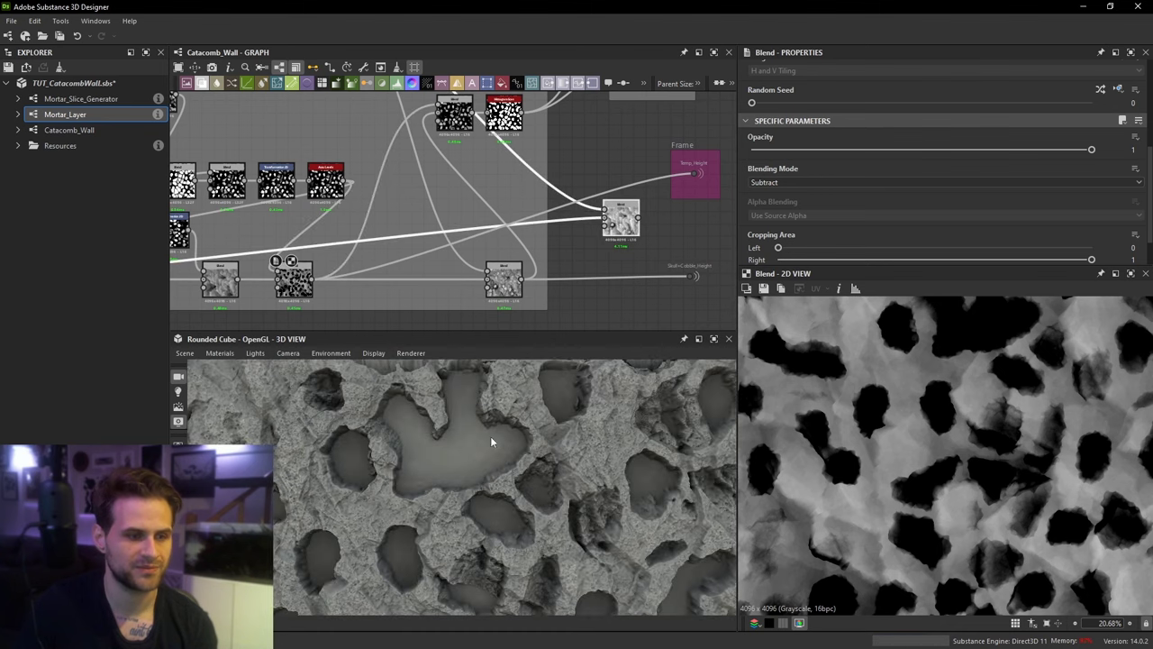
pyautogui.moveTo(490, 436); pyautogui.dragTo(554, 467, button='middle')
# Step: Examine the Mortar Carving chain node by node, from Blur HQ Grayscale, Slope Blur Grayscale and Auto Levels to the Subtract Blend
pyautogui.moveTo(308, 226); pyautogui.dragTo(408, 214, button='middle')
pyautogui.scroll(1, 358, 129)
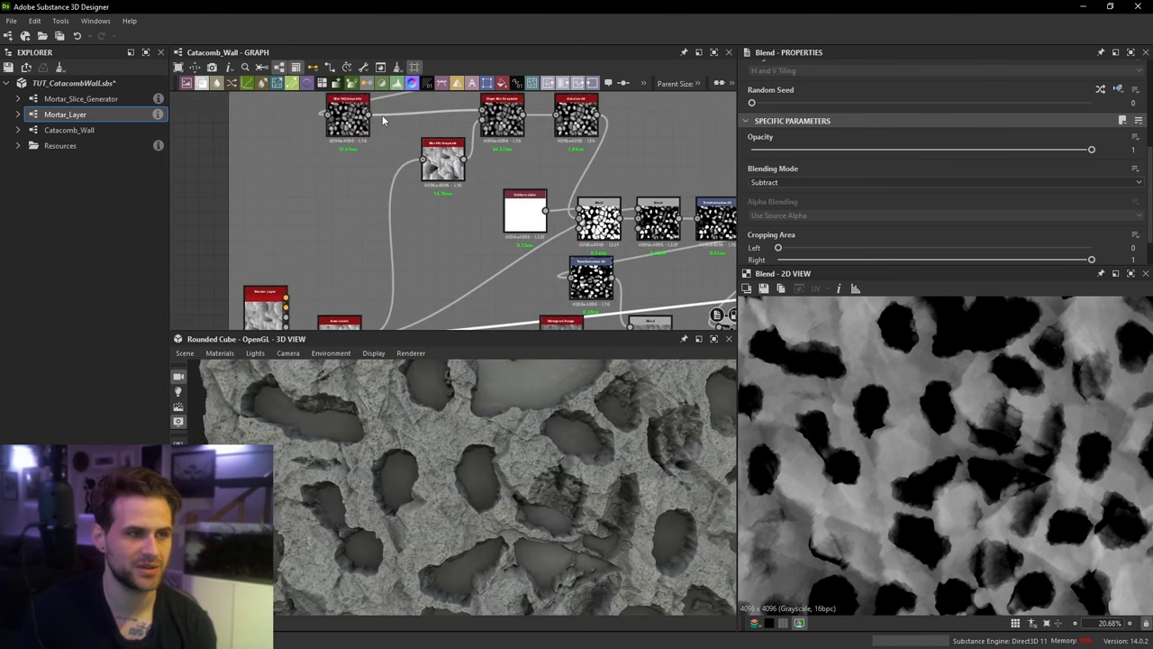
pyautogui.moveTo(382, 117); pyautogui.dragTo(353, 144, button='middle')
pyautogui.doubleClick(310, 158)
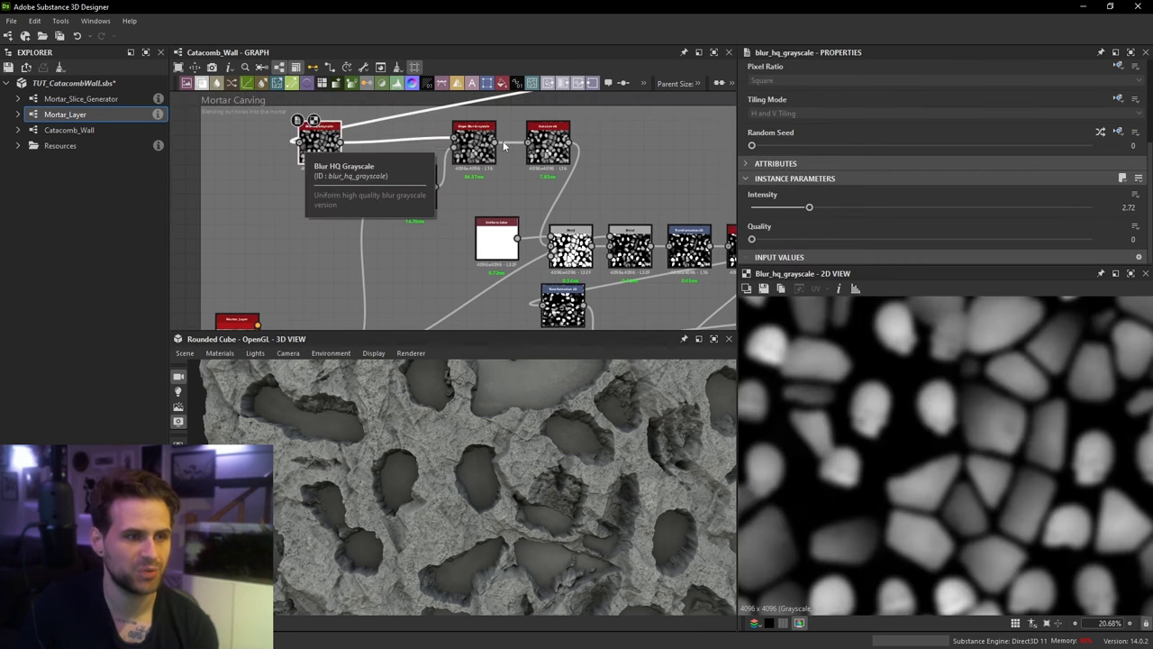
pyautogui.doubleClick(473, 144)
pyautogui.doubleClick(547, 141)
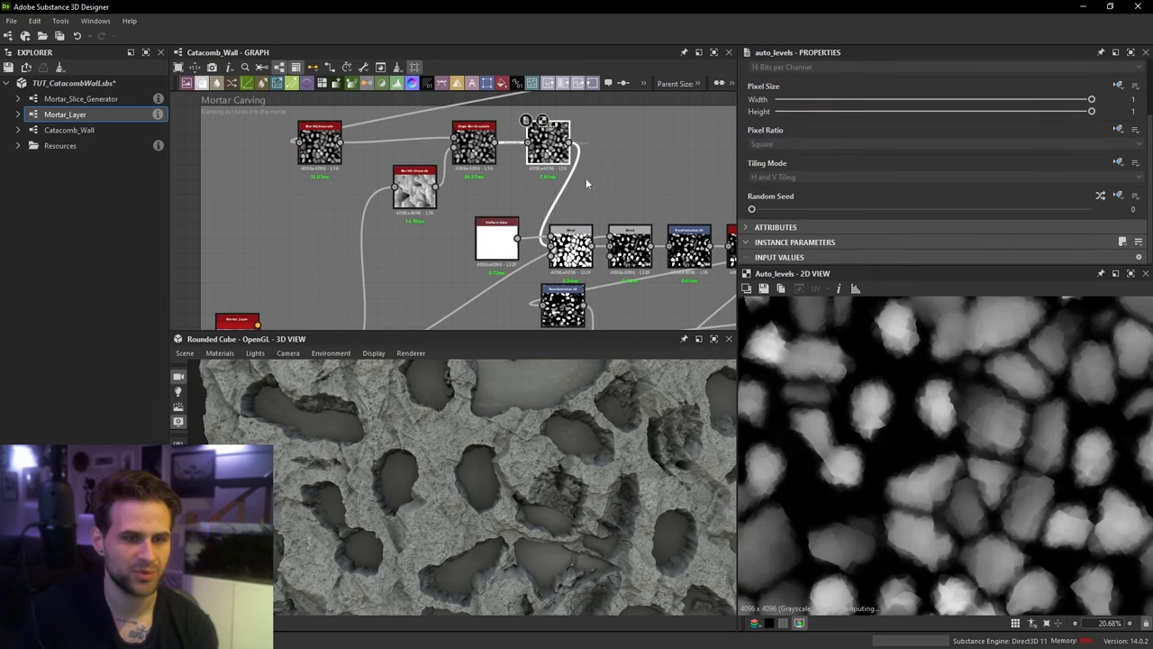
pyautogui.moveTo(586, 177); pyautogui.dragTo(521, 155, button='middle')
pyautogui.doubleClick(556, 243)
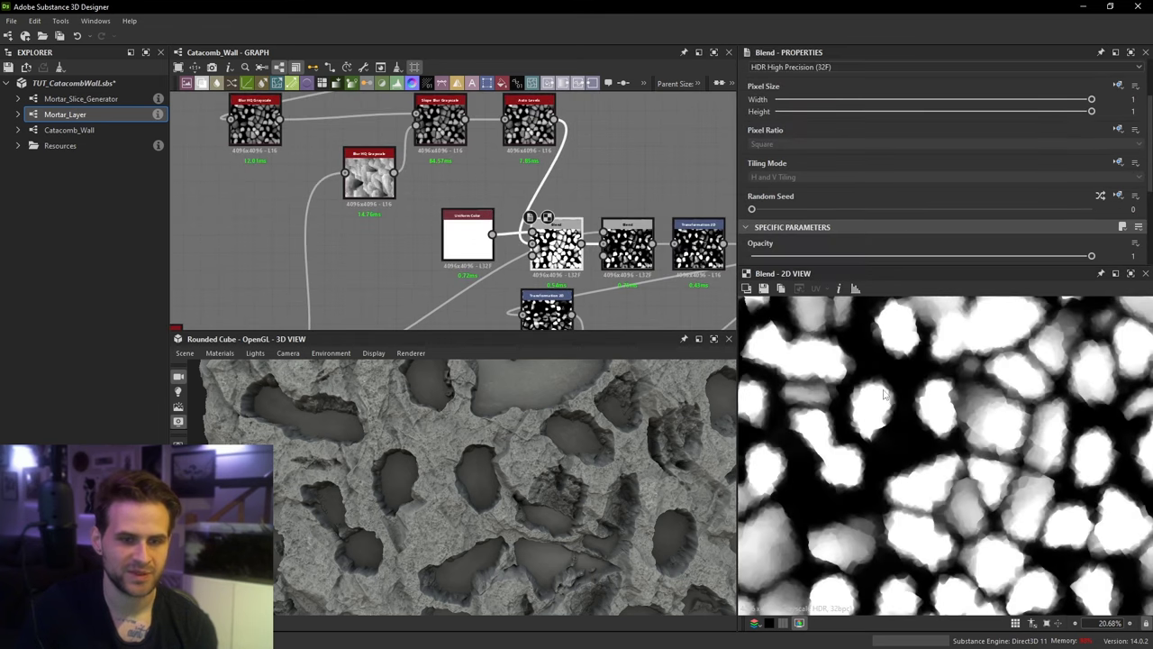
pyautogui.moveTo(685, 284); pyautogui.dragTo(492, 192, button='middle')
pyautogui.doubleClick(542, 291)
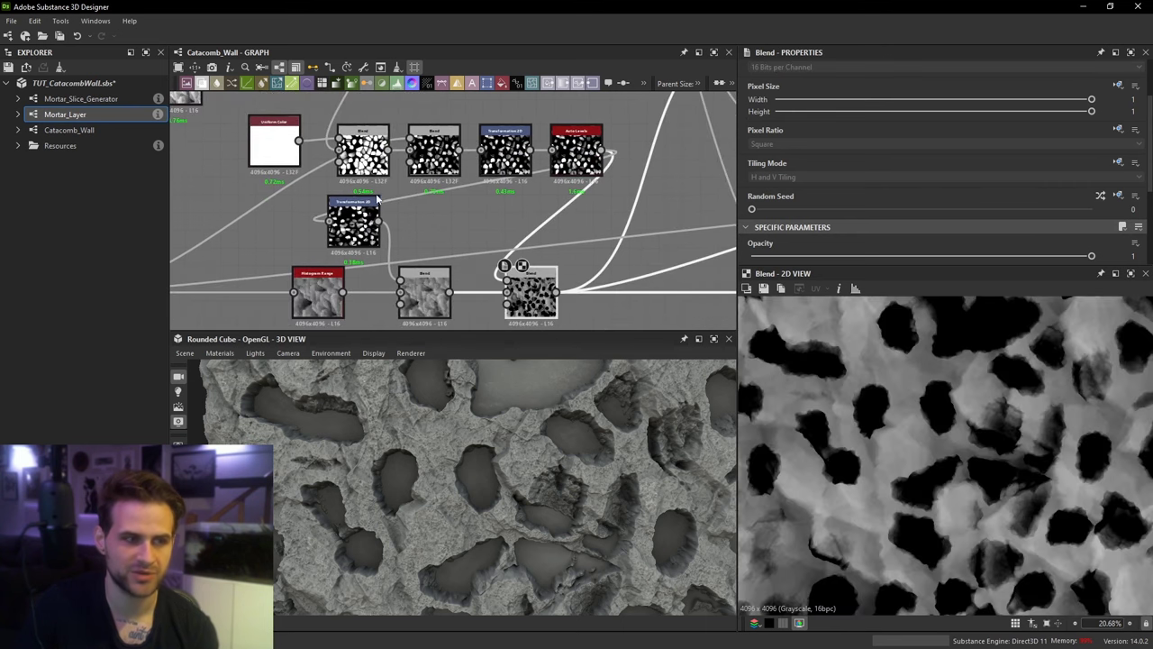
# Step: Delete the temporary Max (Lighten) Blend and move the magenta Temp_Height frame directly below the Mortar Carving frame's Subtract Blend
pyautogui.scroll(-3, 476, 286)
pyautogui.moveTo(556, 253); pyautogui.dragTo(536, 225, button='middle')
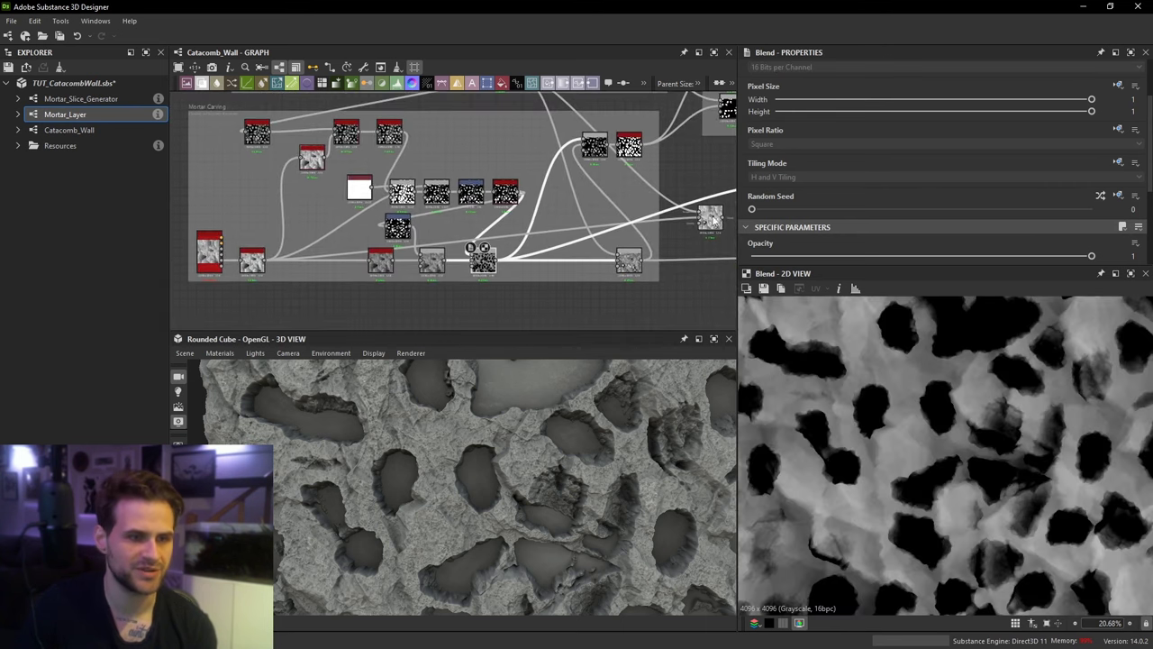
pyautogui.moveTo(713, 219); pyautogui.dragTo(542, 270)
pyautogui.press('Delete')
pyautogui.moveTo(499, 298); pyautogui.dragTo(536, 259, button='middle')
pyautogui.moveTo(571, 235); pyautogui.dragTo(510, 263)
pyautogui.moveTo(431, 199); pyautogui.dragTo(526, 266, button='middle')
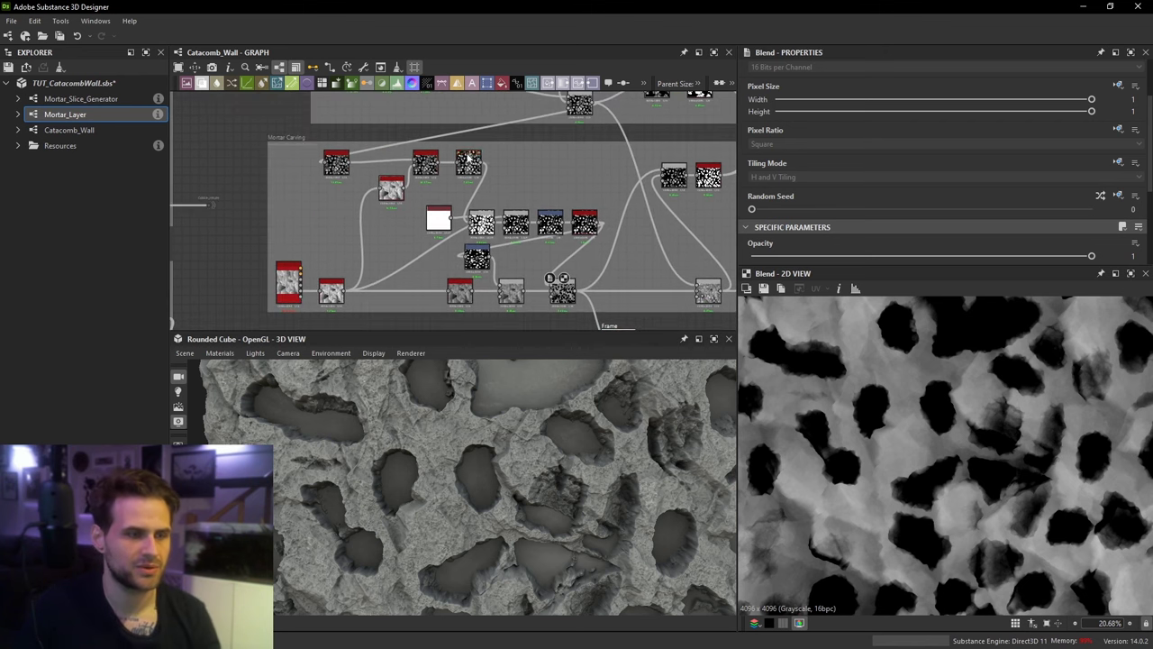
# Step: Connect the Blur HQ Grayscale of the skull and cobble height to the Subtract Blend's foreground and inspect the carved holes
pyautogui.doubleClick(343, 171)
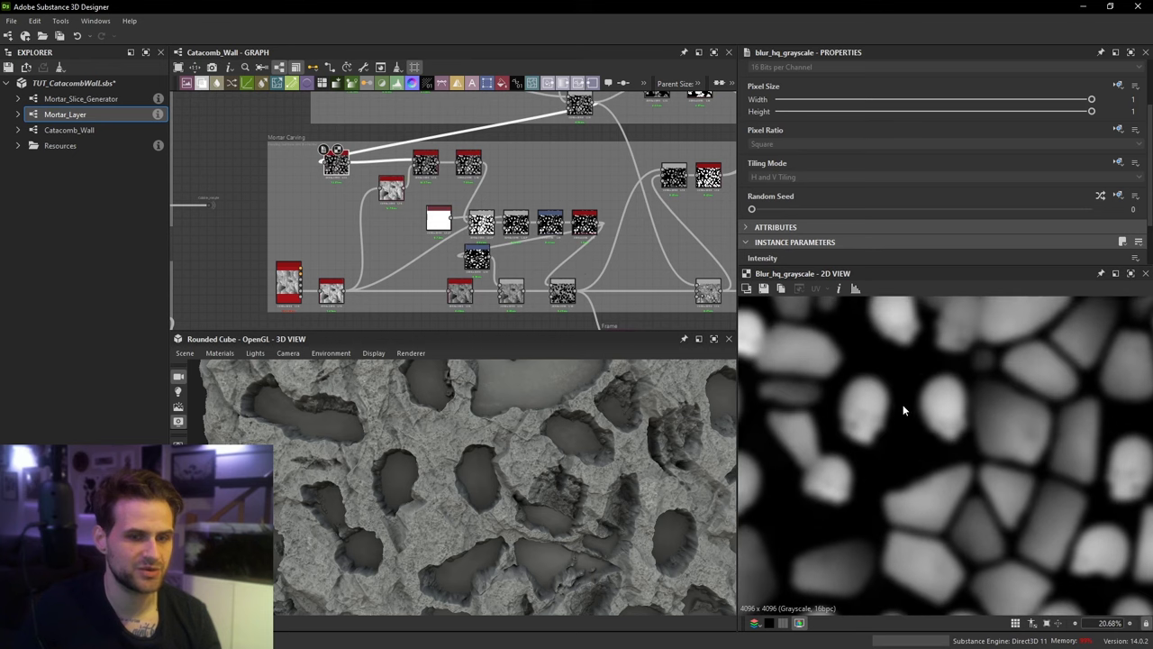
pyautogui.moveTo(350, 164); pyautogui.dragTo(559, 218)
pyautogui.moveTo(603, 280); pyautogui.dragTo(558, 219, button='middle')
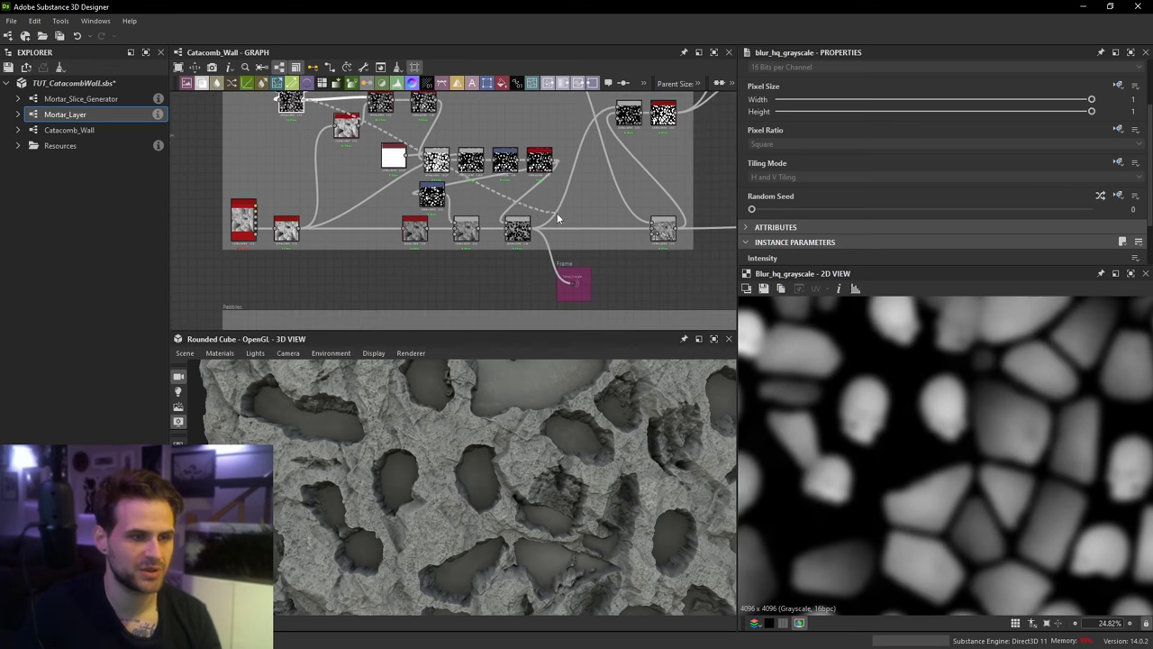
pyautogui.moveTo(558, 219); pyautogui.dragTo(508, 223)
pyautogui.scroll(2, 509, 223)
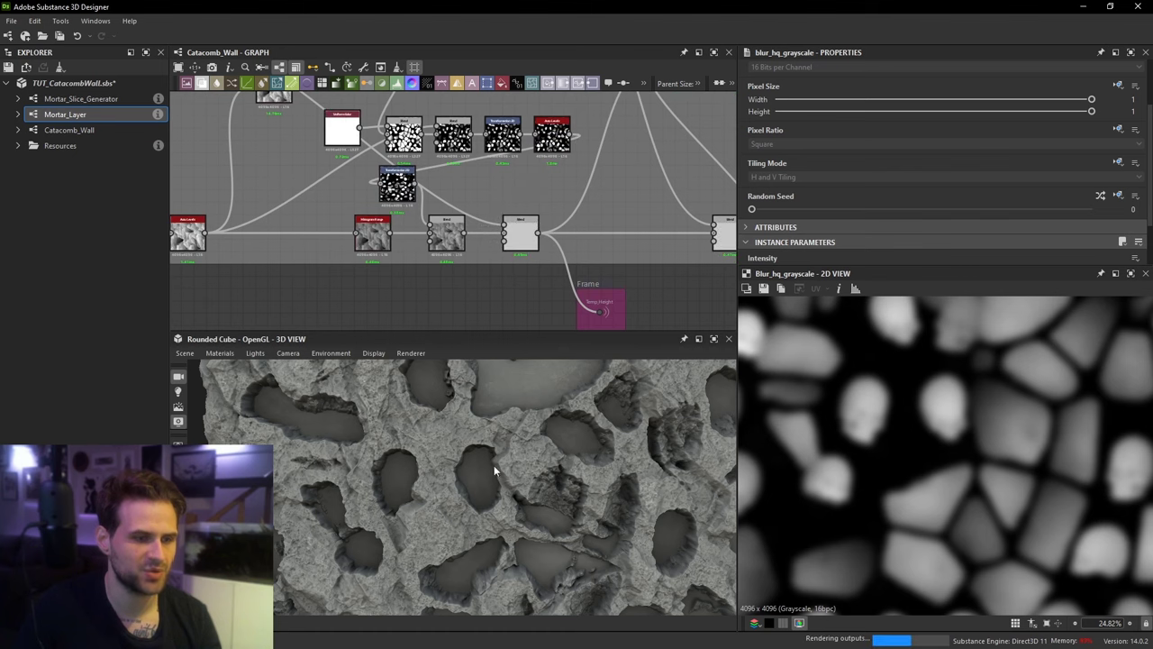
pyautogui.moveTo(493, 472); pyautogui.dragTo(463, 456)
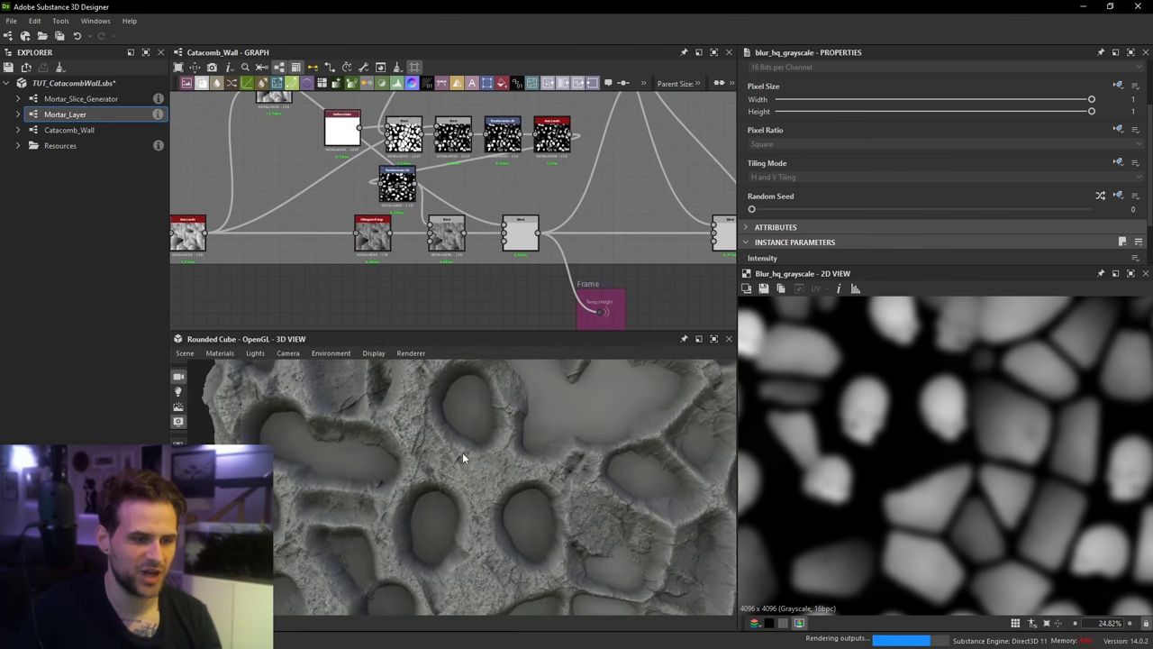
# Step: Connect the last Blend in the Mortar Carving frame to Temp_Height and inspect the embedded skulls and cobbles in 3D
pyautogui.moveTo(583, 281); pyautogui.dragTo(479, 273, button='middle')
pyautogui.doubleClick(638, 228)
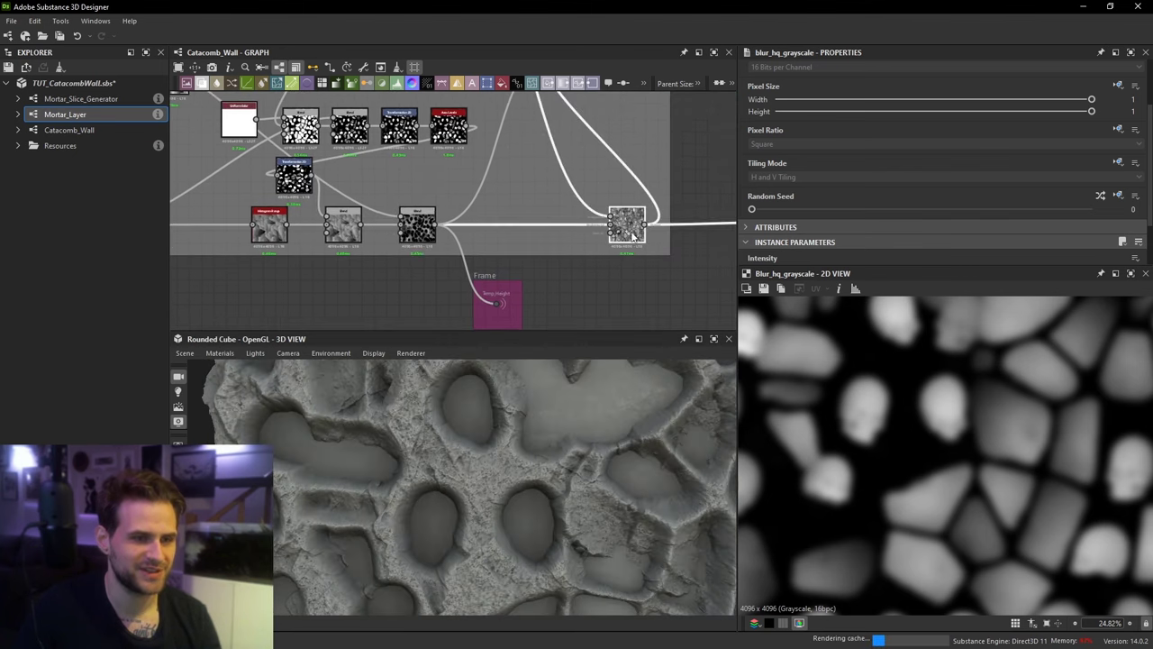
pyautogui.moveTo(646, 225); pyautogui.dragTo(495, 304)
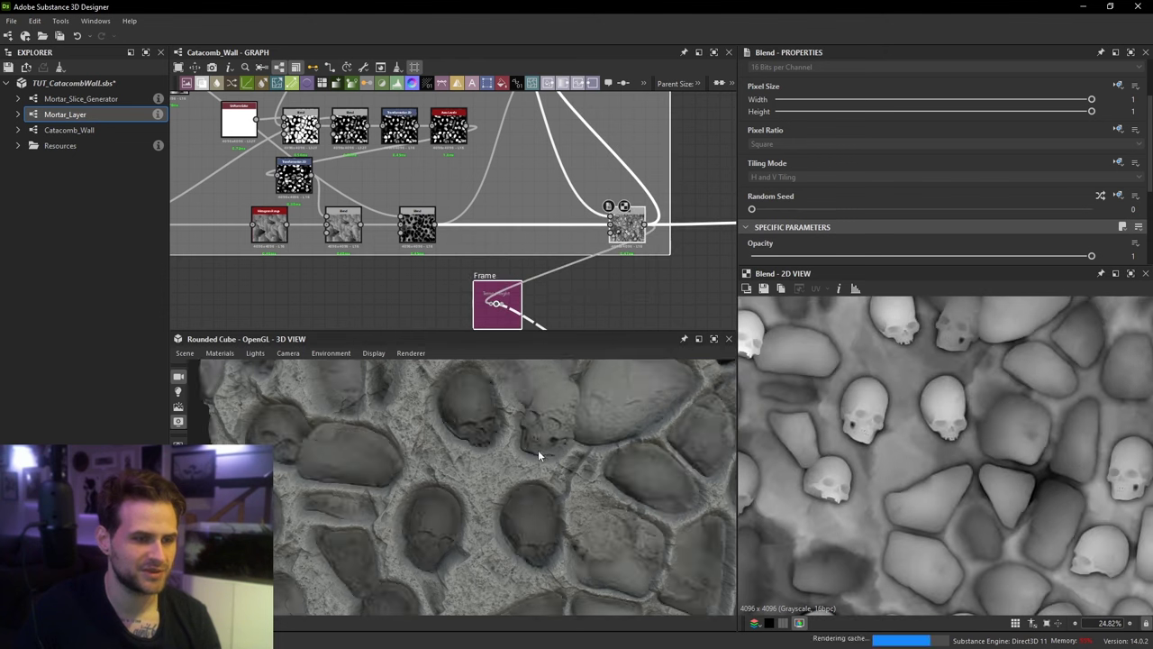
pyautogui.moveTo(538, 446); pyautogui.dragTo(523, 439)
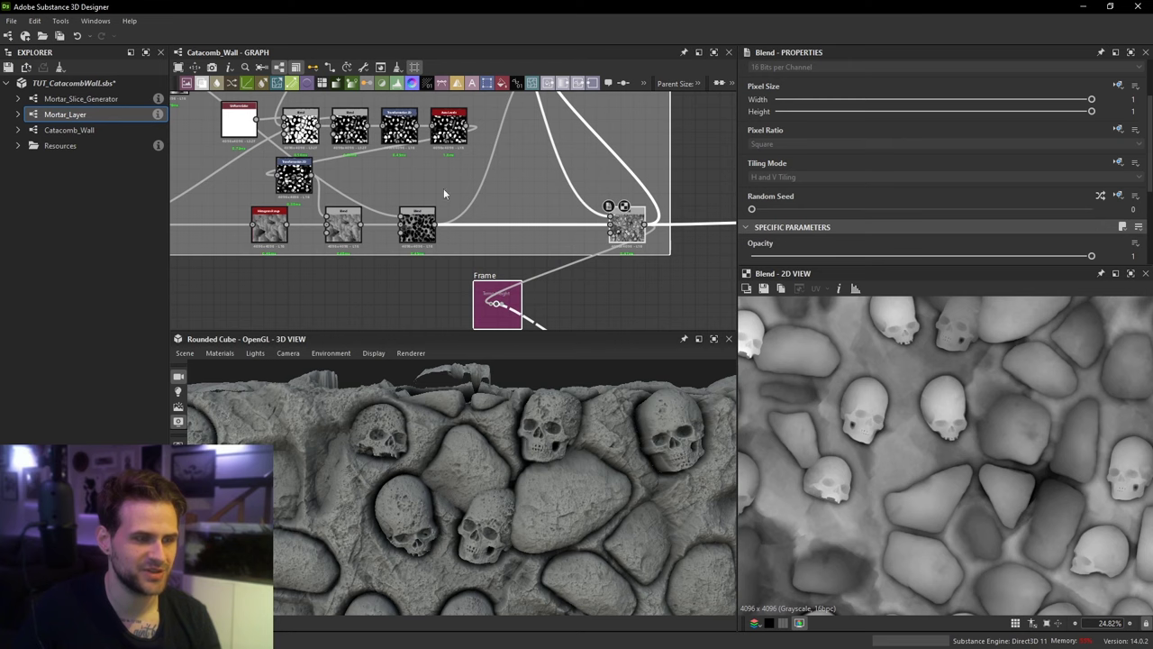
# Step: Examine both Blur HQ Grayscale nodes and the Slope Blur Grayscale node's parameters at the start of the Mortar Carving chain
pyautogui.moveTo(443, 190); pyautogui.dragTo(537, 216, button='middle')
pyautogui.scroll(-3, 594, 289)
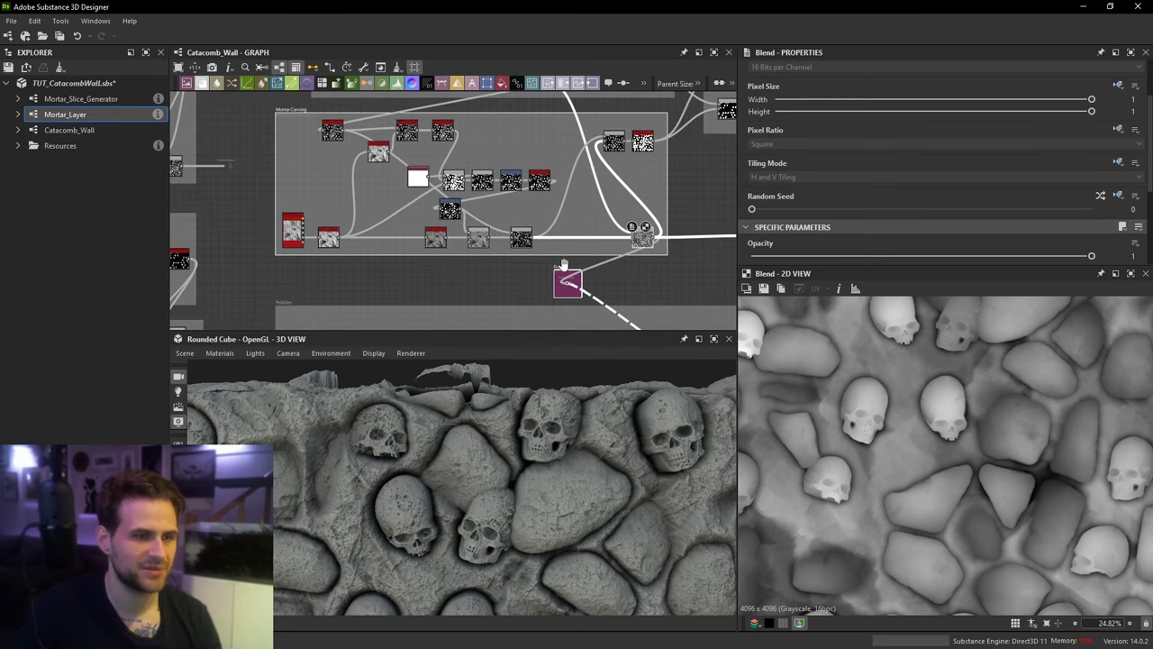
pyautogui.moveTo(565, 264); pyautogui.dragTo(577, 276, button='middle')
pyautogui.scroll(2, 438, 130)
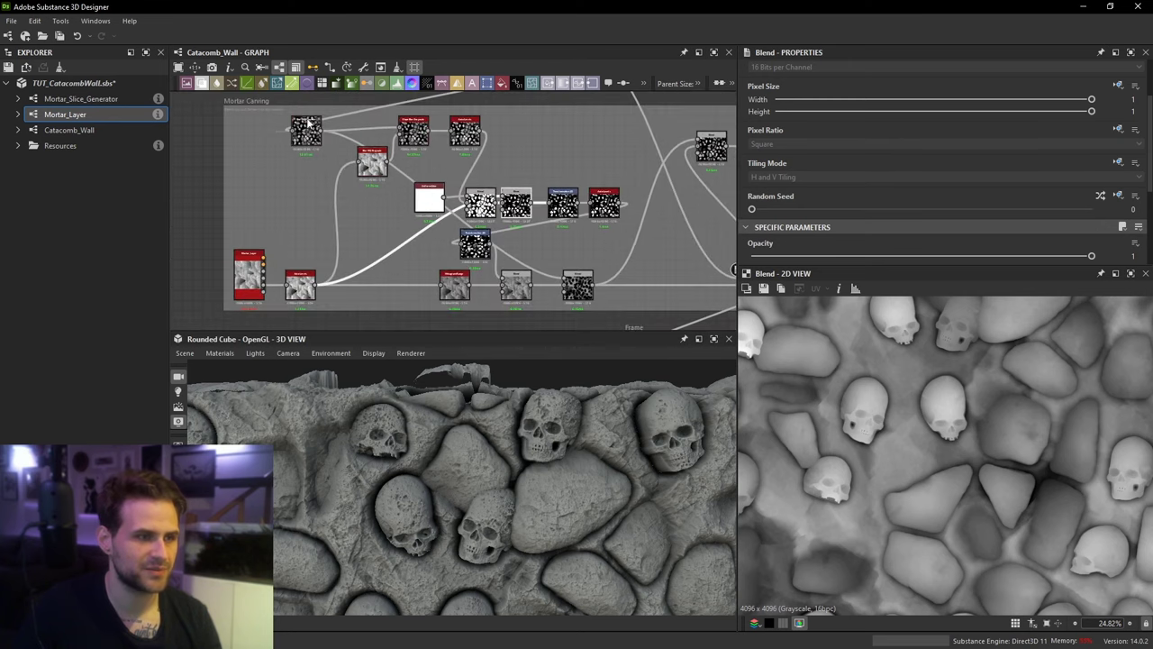
pyautogui.doubleClick(305, 131)
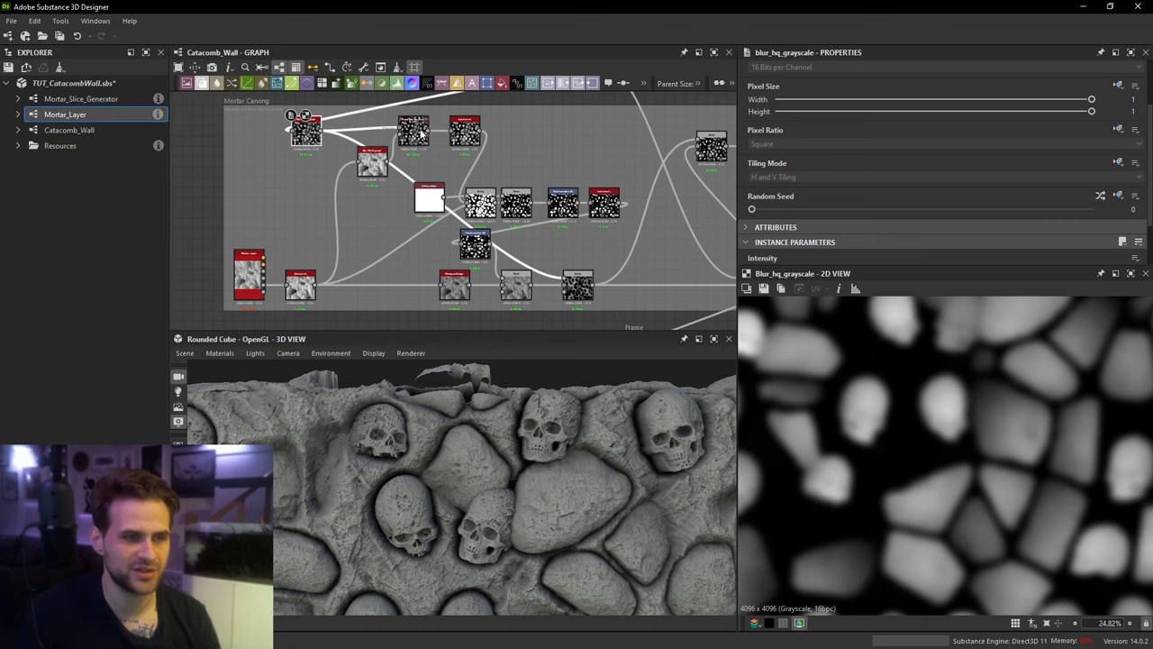
pyautogui.doubleClick(416, 131)
pyautogui.doubleClick(372, 160)
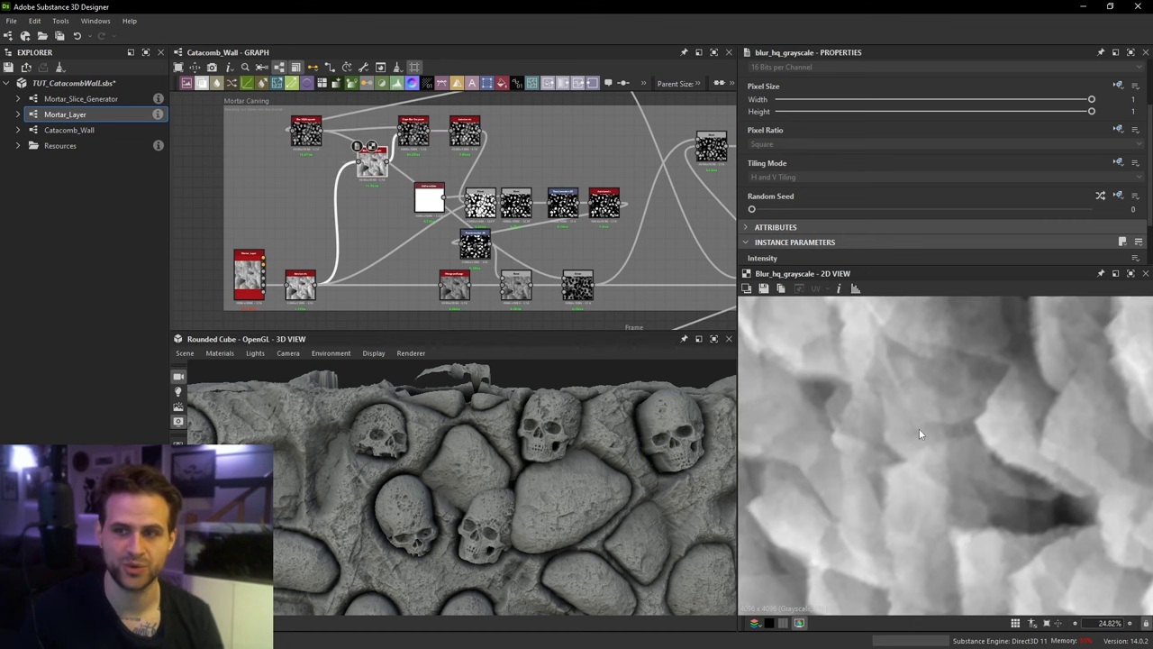
pyautogui.scroll(2, 371, 149)
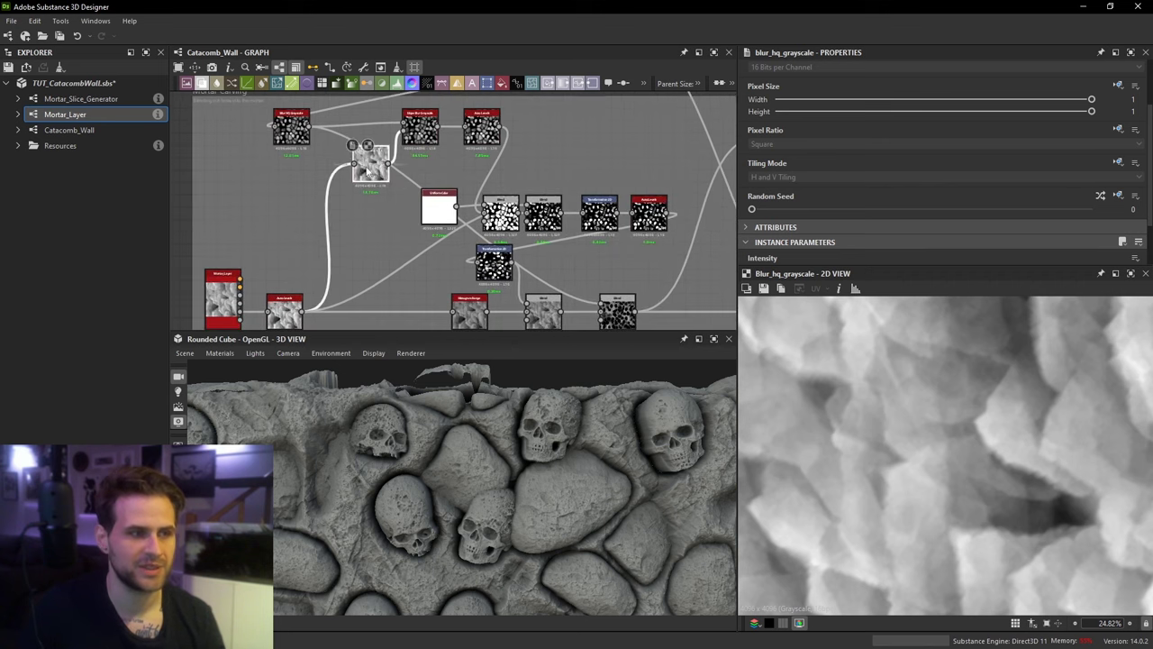
pyautogui.doubleClick(420, 128)
pyautogui.scroll(-3, 891, 206)
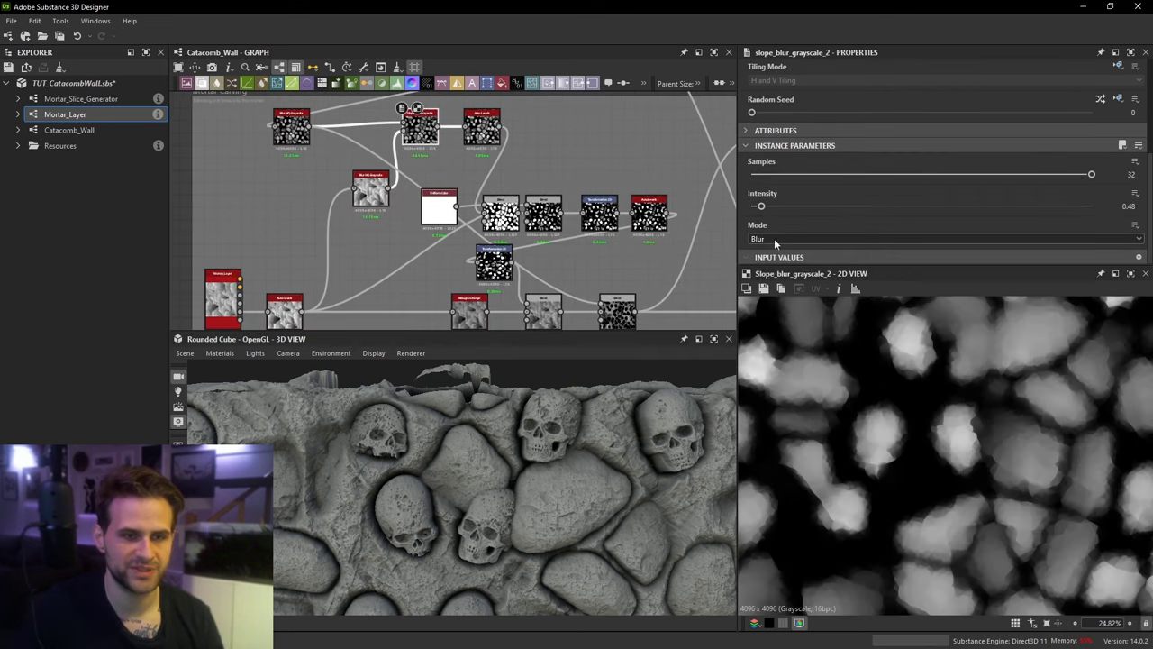
# Step: Connect the Slope Blur Grayscale output to the Subtract Blend's foreground and inspect the mortar edges up close in 3D
pyautogui.moveTo(477, 181); pyautogui.dragTo(454, 148, button='middle')
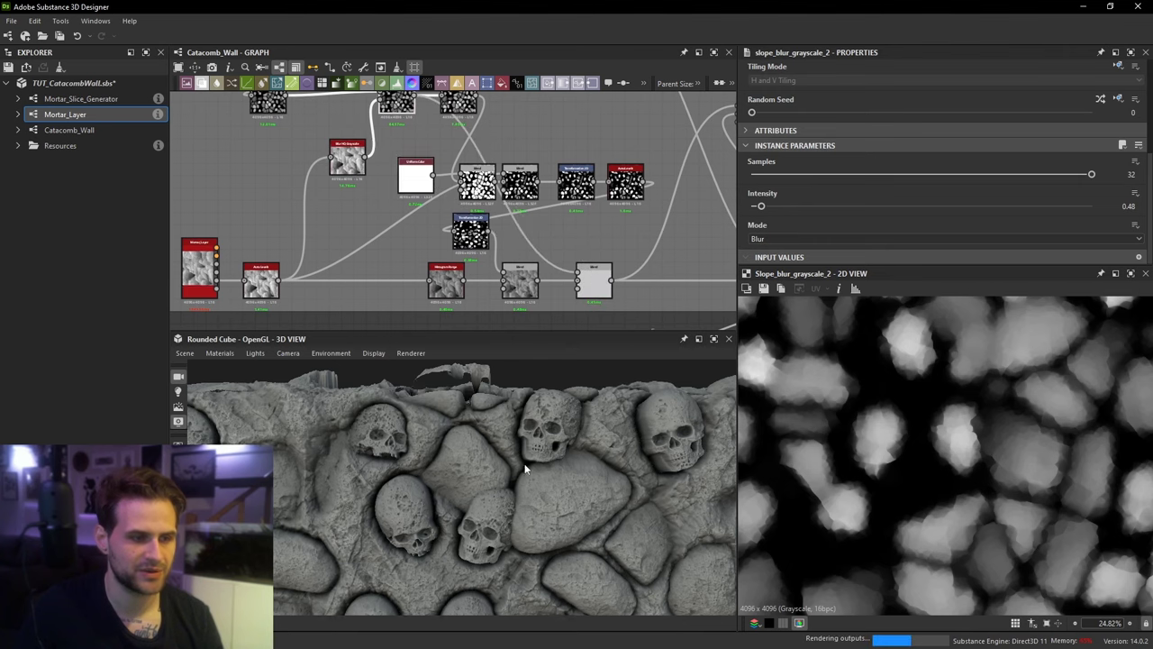
pyautogui.moveTo(527, 471); pyautogui.dragTo(526, 504)
pyautogui.scroll(5, 512, 441)
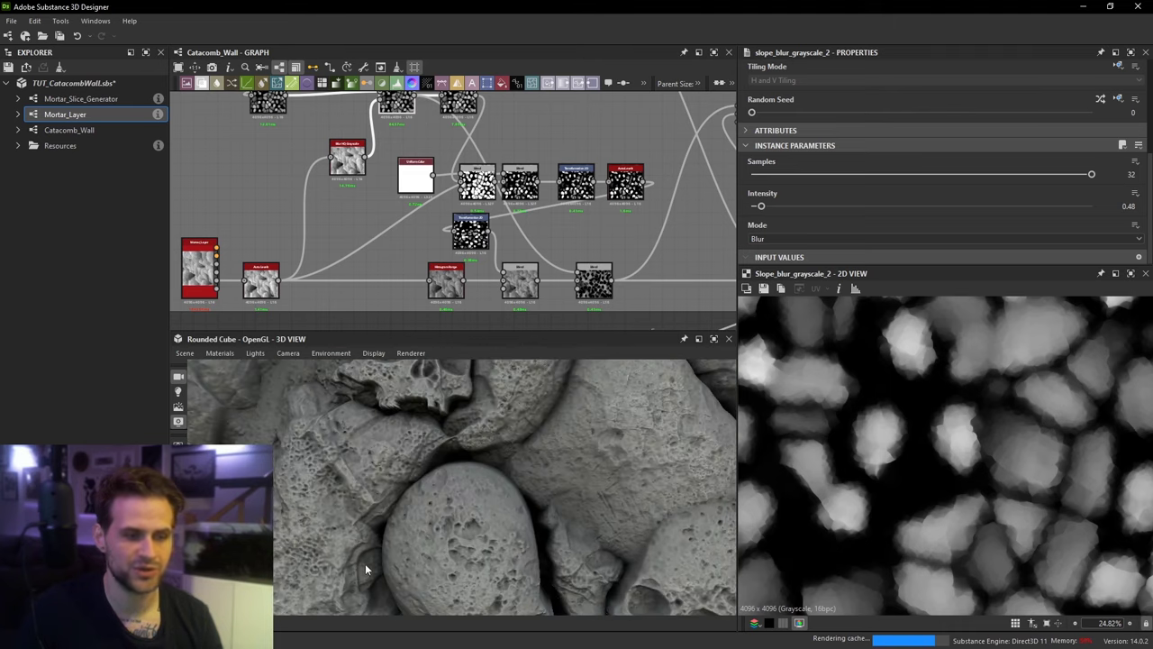
# Step: Preview the Auto Levels and second Blend masks, connect that Blend to the Subtract Blend's foreground, and inspect the wall
pyautogui.moveTo(461, 137); pyautogui.dragTo(440, 165, button='middle')
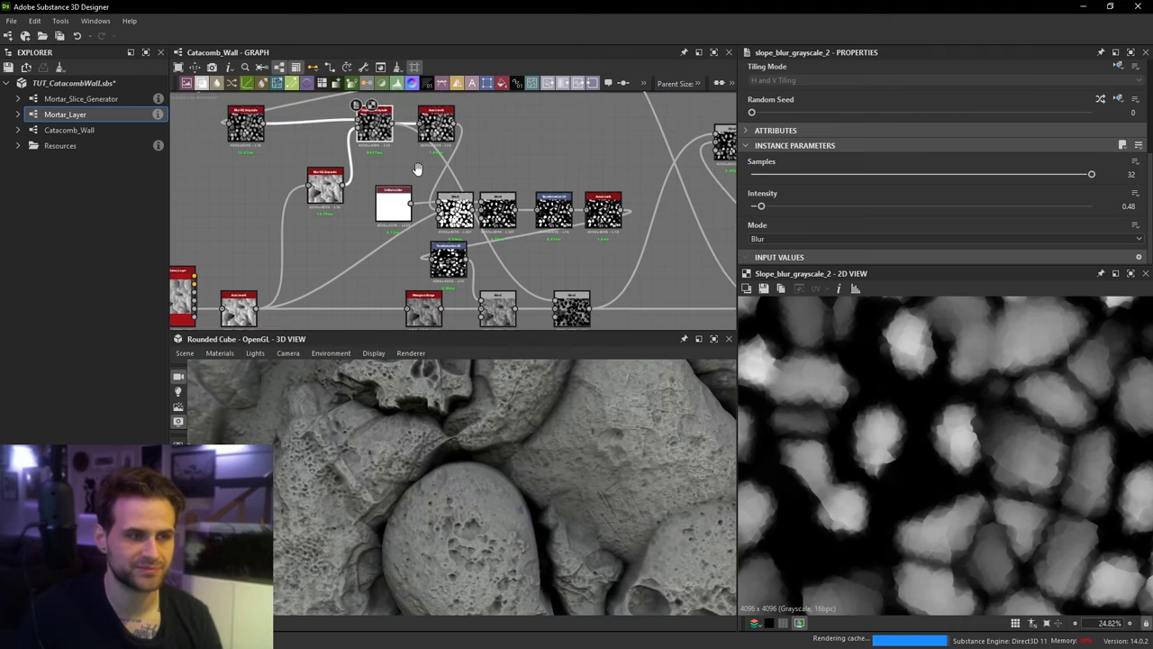
pyautogui.click(420, 106)
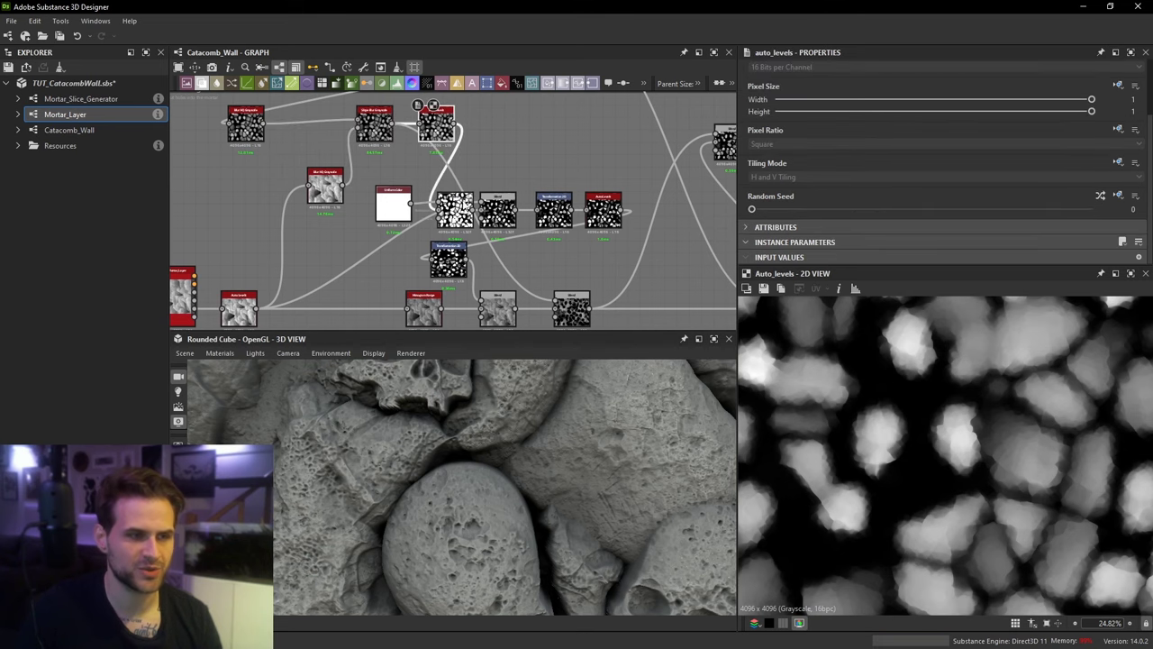
pyautogui.click(509, 221)
pyautogui.moveTo(509, 223); pyautogui.dragTo(480, 201, button='middle')
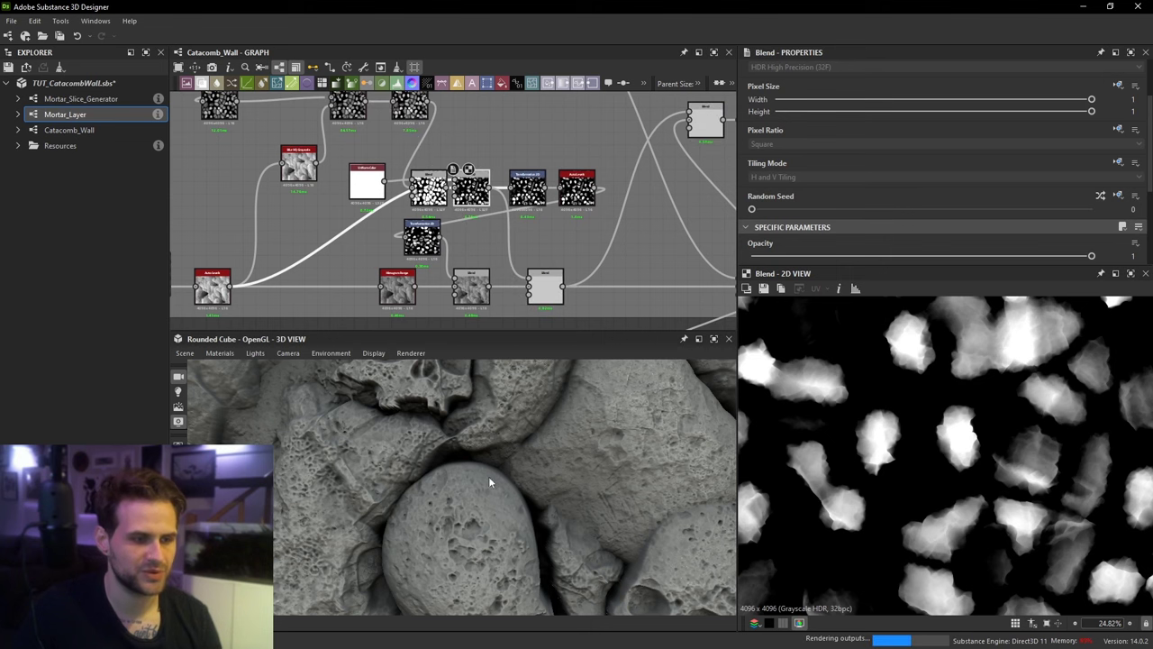
pyautogui.scroll(-10, 395, 472)
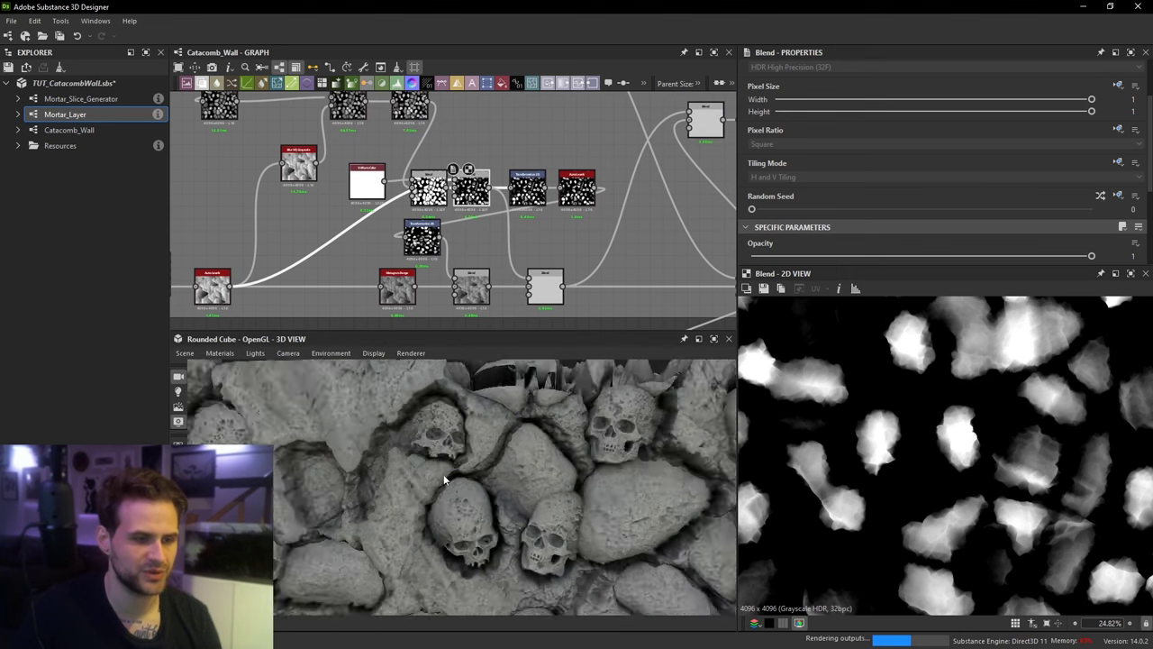
# Step: Connect the Auto Levels mask to the Subtract Blend's foreground, then preview the Subtract Blend and the last Mortar Carving Blend
pyautogui.moveTo(552, 264); pyautogui.dragTo(542, 245, button='middle')
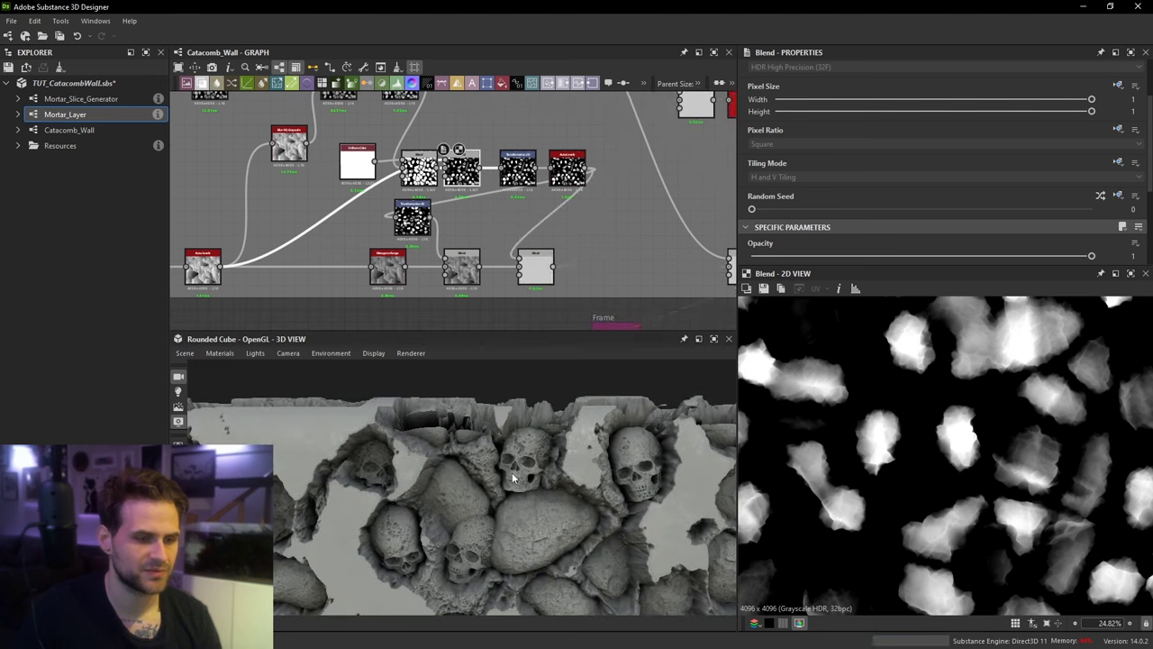
pyautogui.moveTo(471, 454); pyautogui.dragTo(533, 423)
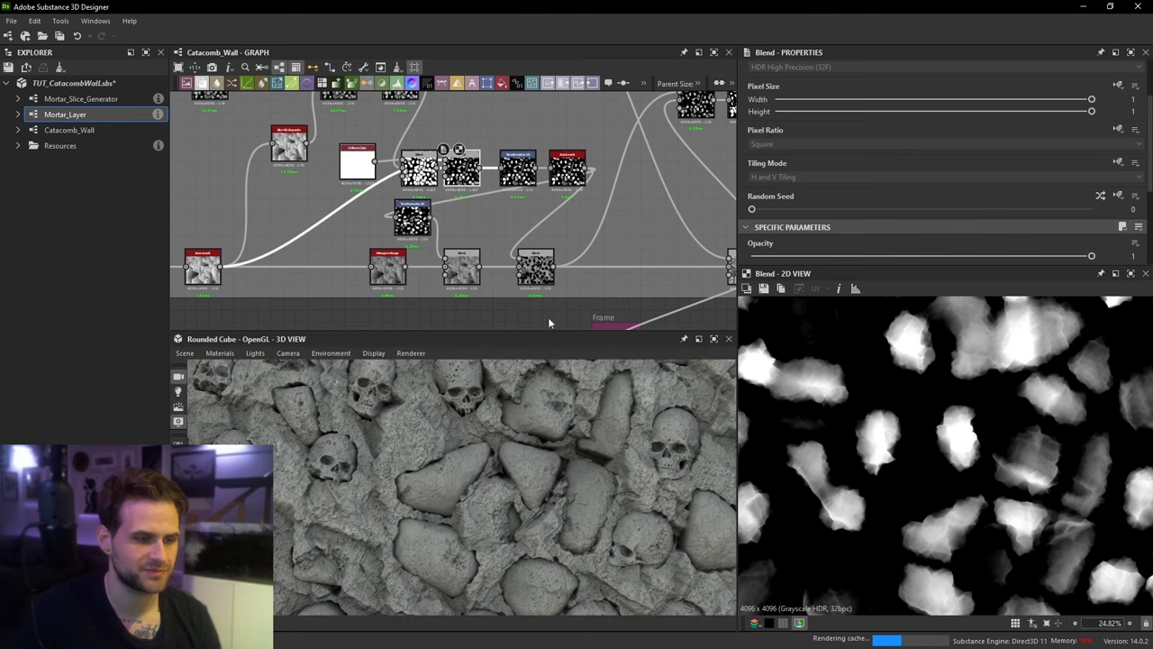
pyautogui.doubleClick(544, 277)
pyautogui.moveTo(648, 260); pyautogui.dragTo(507, 252, button='middle')
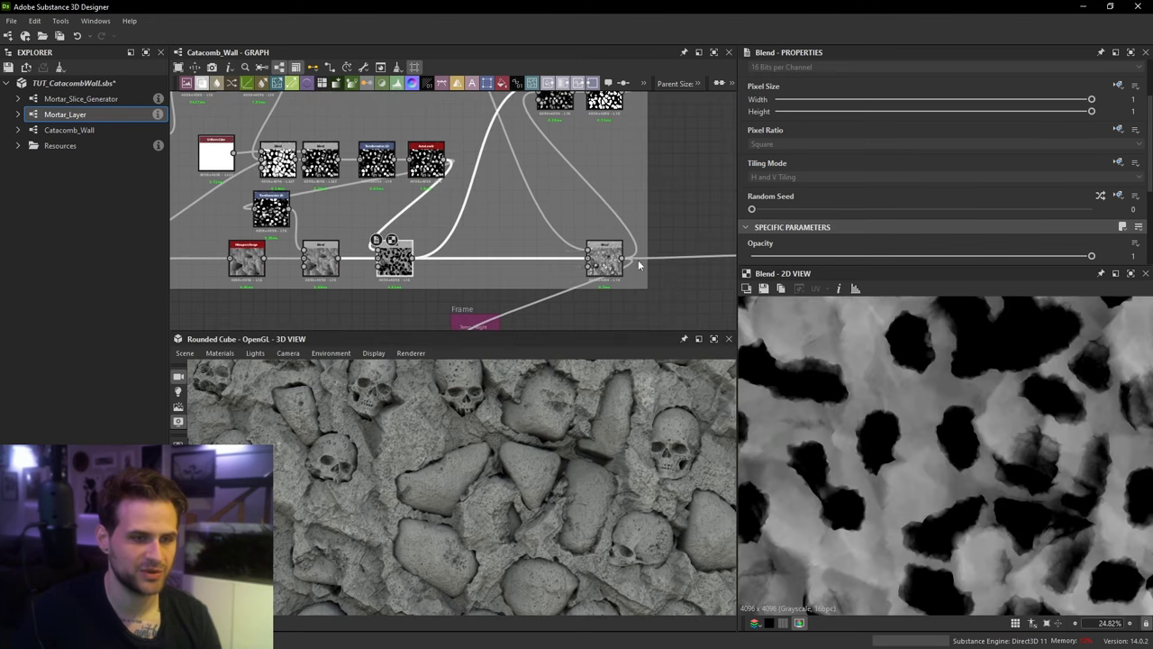
pyautogui.doubleClick(611, 267)
pyautogui.moveTo(735, 319); pyautogui.dragTo(690, 301, button='middle')
pyautogui.scroll(2, 955, 468)
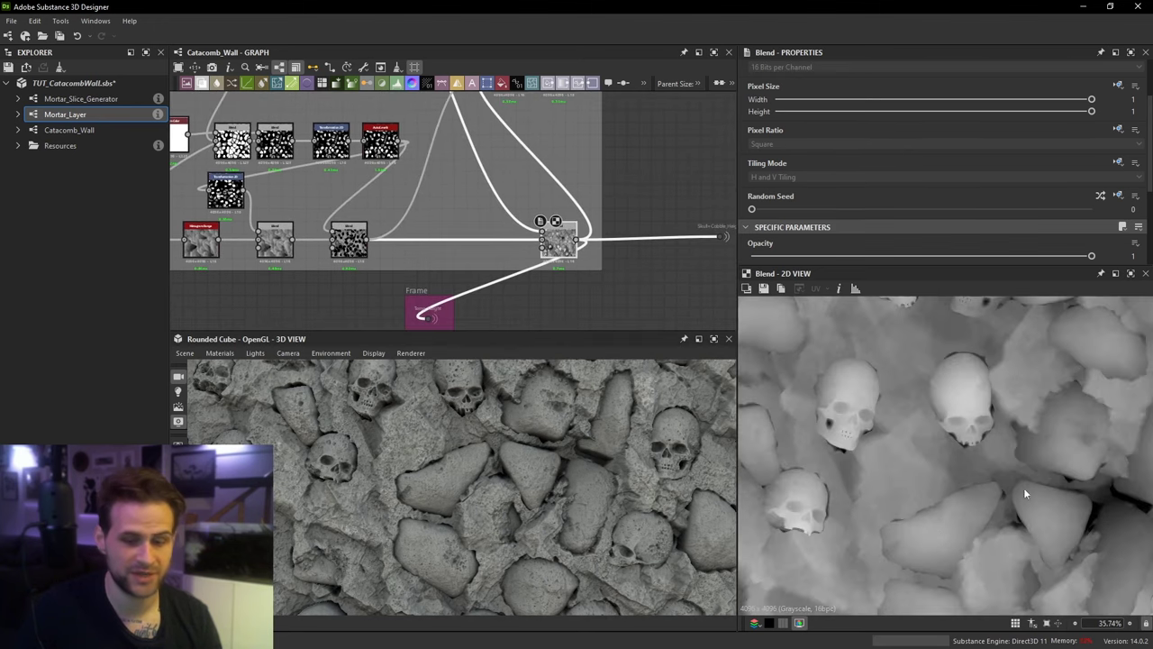
# Step: Move the Temp_Height frame beside the last Mortar Carving Blend and inspect the embedded skulls and cobbles up close in 3D
pyautogui.moveTo(429, 313); pyautogui.dragTo(725, 280)
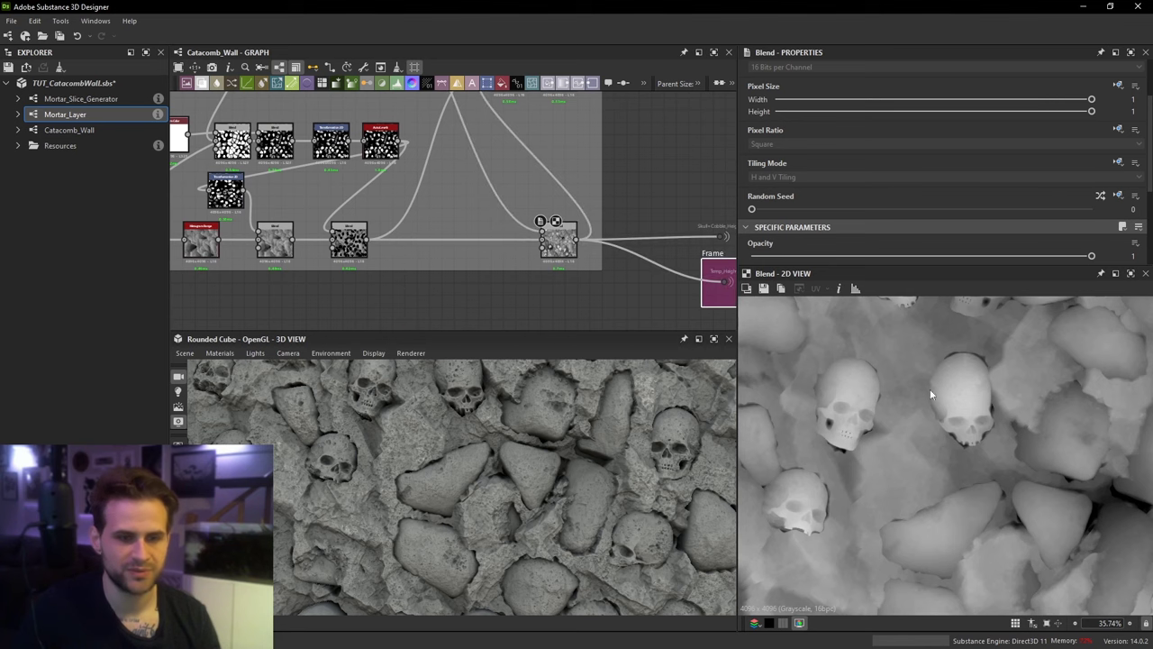
pyautogui.scroll(4, 944, 409)
pyautogui.scroll(5, 595, 448)
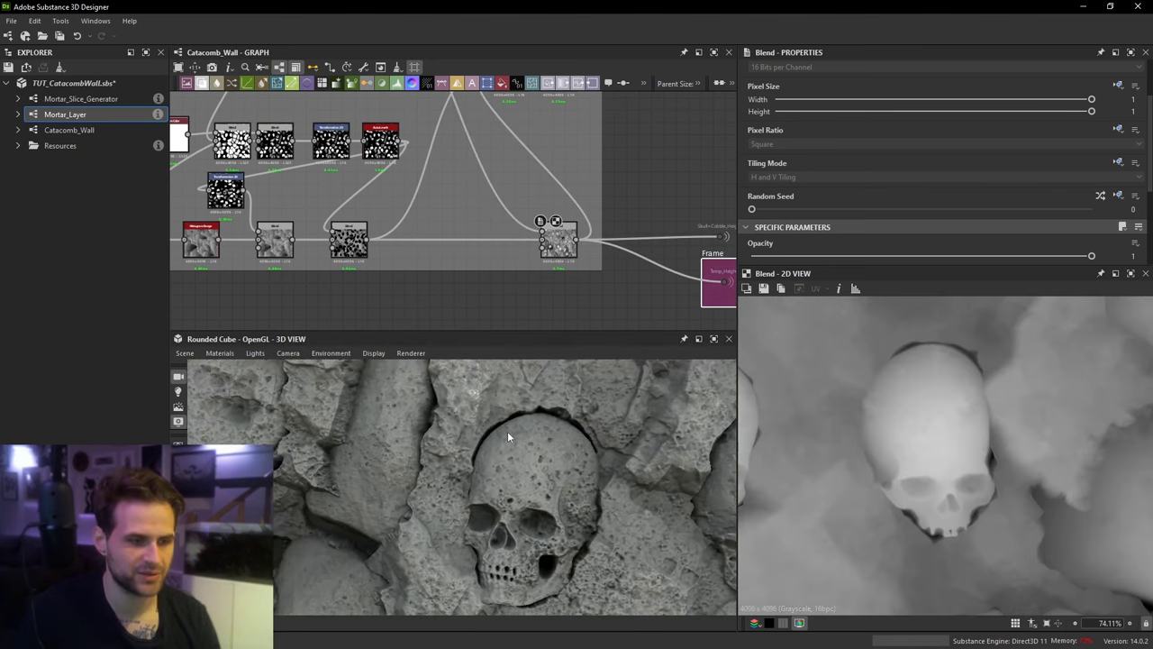
pyautogui.scroll(-3, 507, 431)
pyautogui.moveTo(536, 440)
pyautogui.mouseDown()
pyautogui.moveTo(560, 450)
pyautogui.moveTo(544, 475)
pyautogui.moveTo(542, 453)
pyautogui.mouseUp()
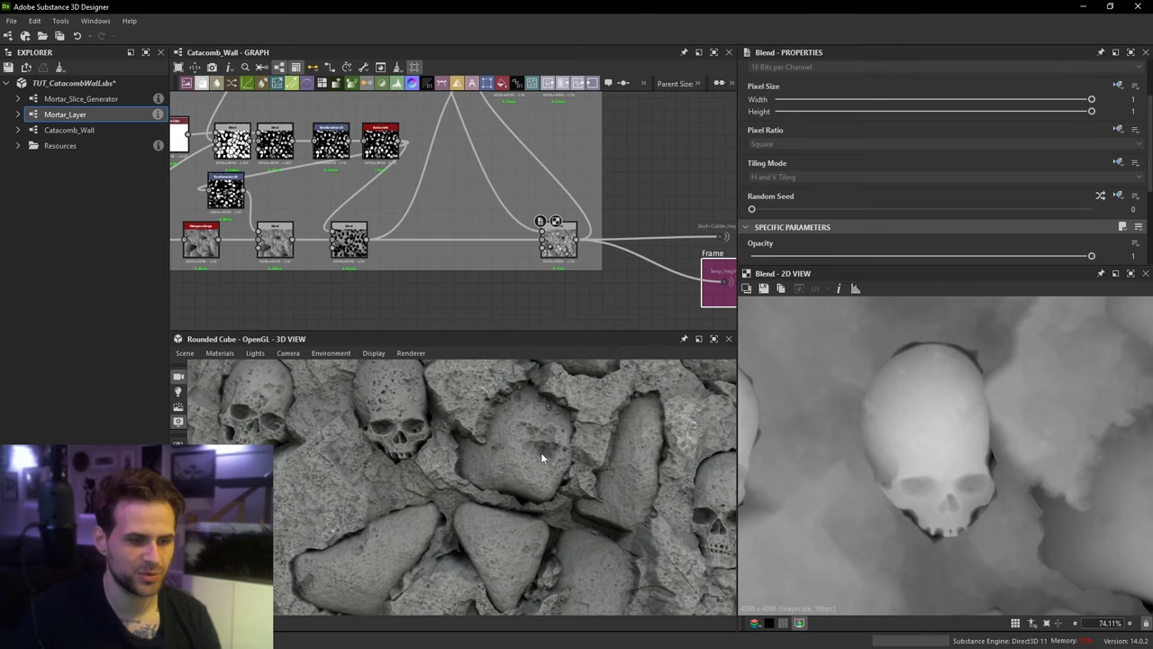
pyautogui.moveTo(516, 521); pyautogui.dragTo(443, 536)
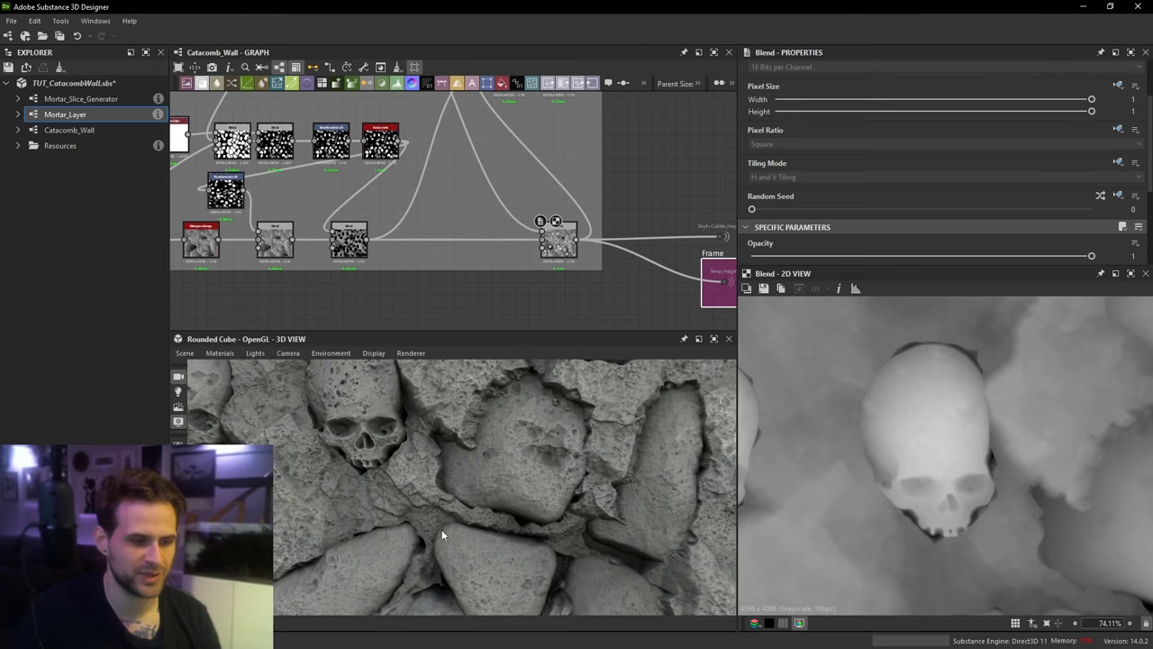
pyautogui.moveTo(496, 474)
pyautogui.mouseDown()
pyautogui.moveTo(510, 481)
pyautogui.moveTo(499, 474)
pyautogui.mouseUp()
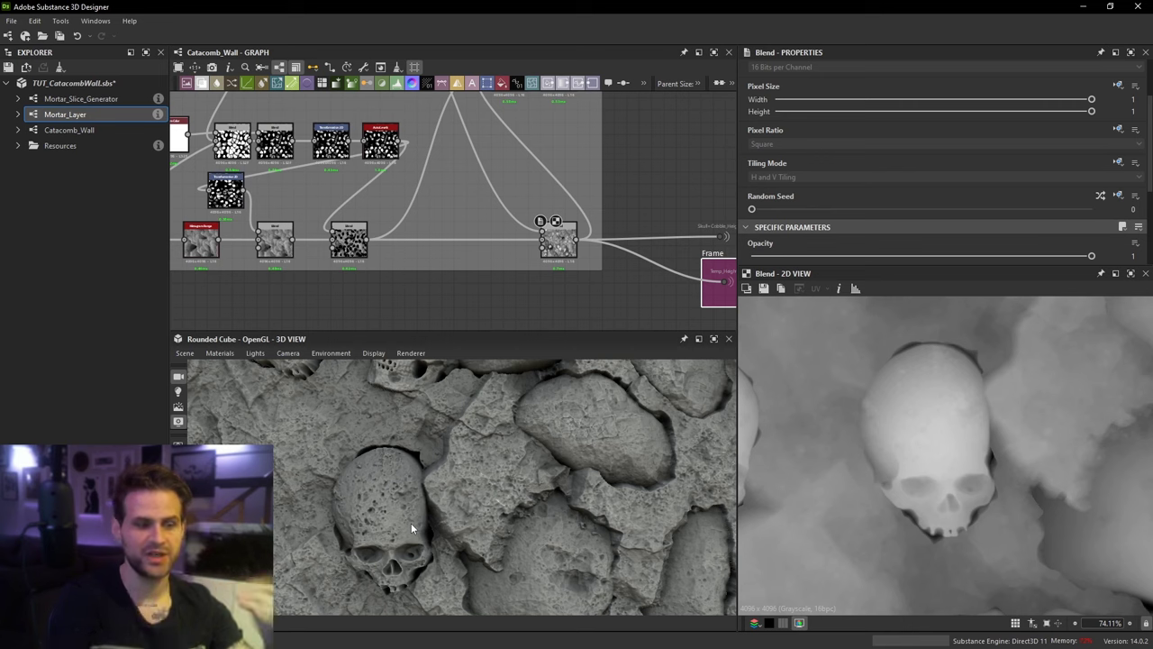
pyautogui.moveTo(309, 459); pyautogui.dragTo(570, 545)
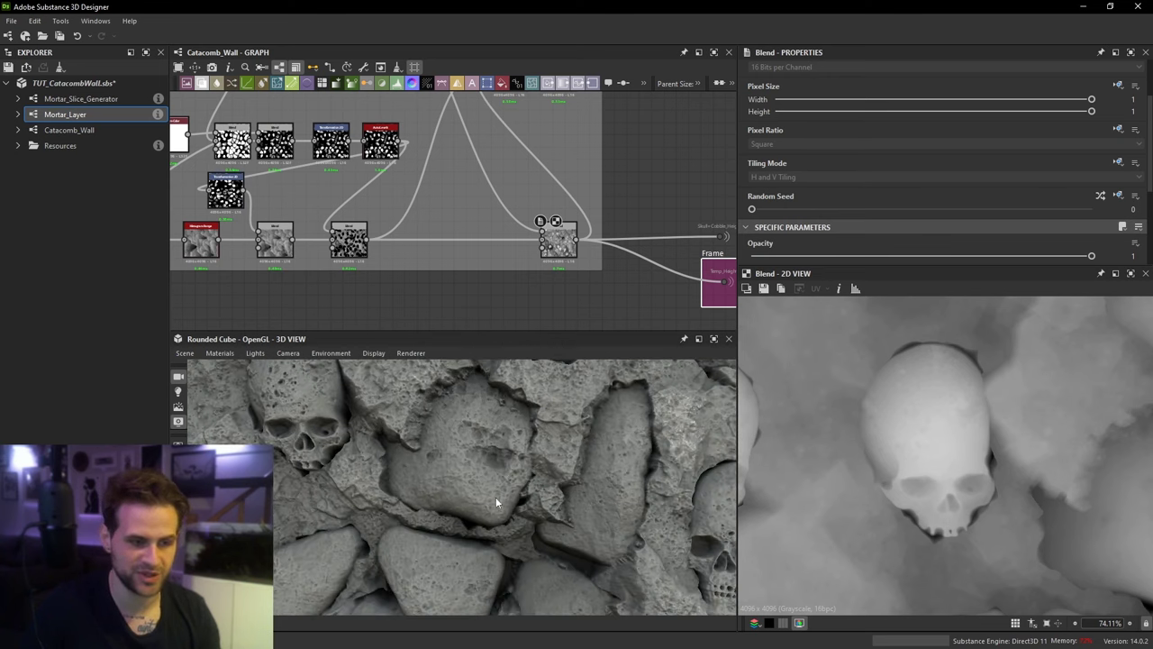
pyautogui.moveTo(495, 496); pyautogui.dragTo(467, 445)
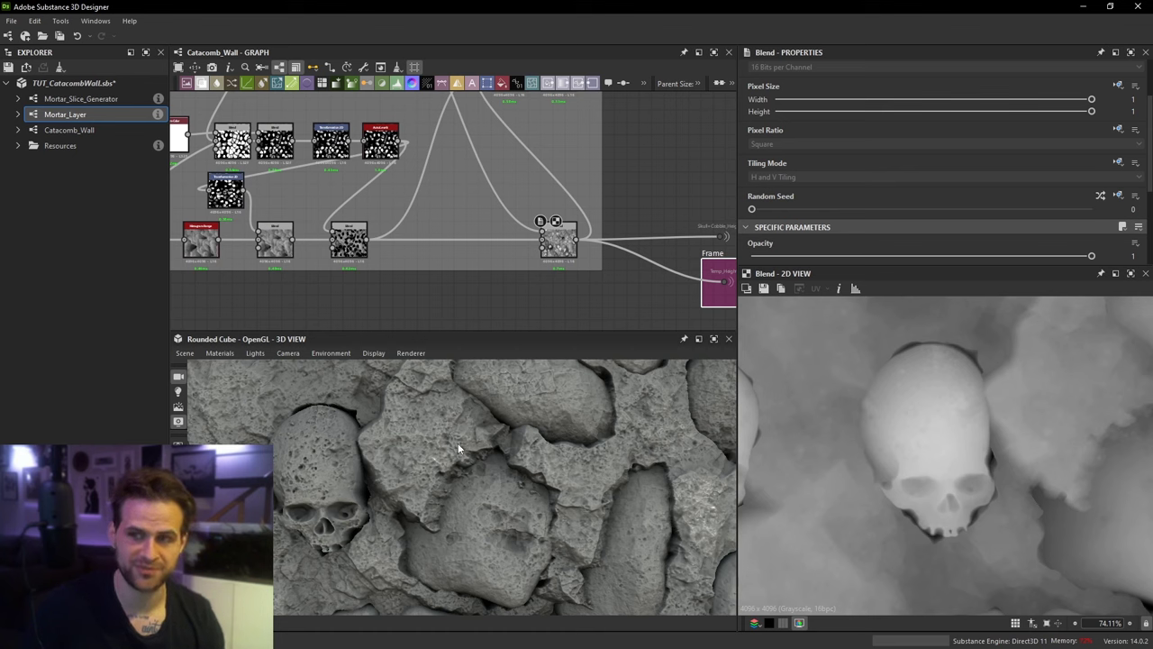
# Step: Preview the low-opacity Blend, the Subtract Blend and the last Blend in sequence to compare the mortar carving stages
pyautogui.moveTo(300, 252); pyautogui.dragTo(359, 262, button='middle')
pyautogui.doubleClick(344, 255)
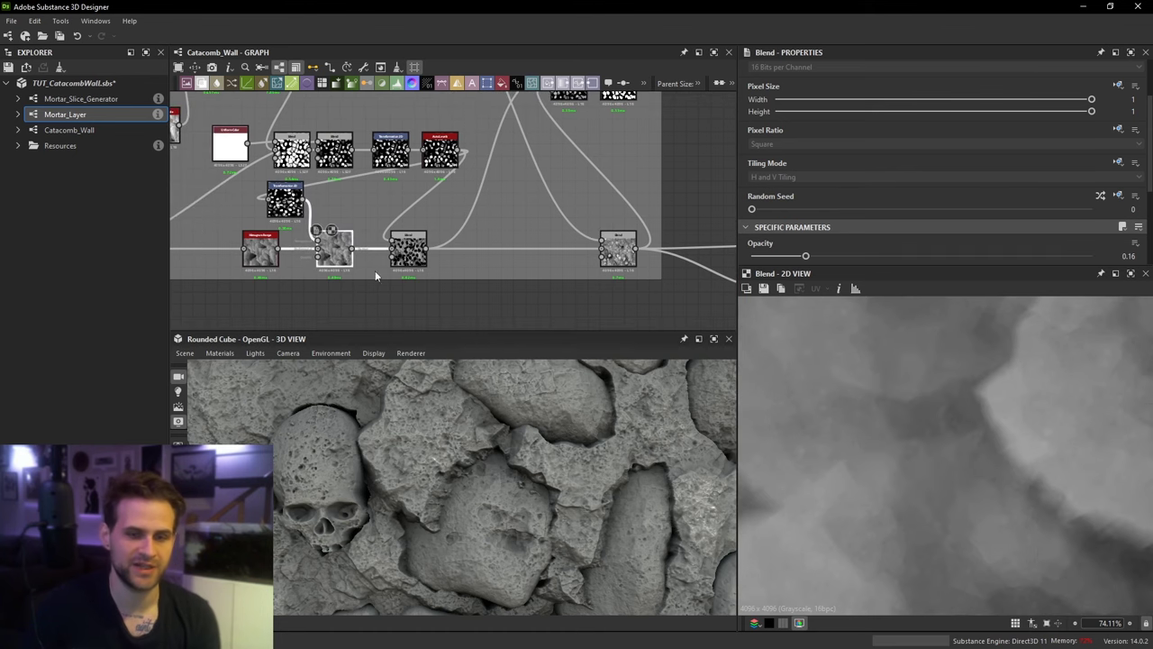
pyautogui.scroll(-5, 1043, 473)
pyautogui.moveTo(954, 392); pyautogui.dragTo(914, 426, button='middle')
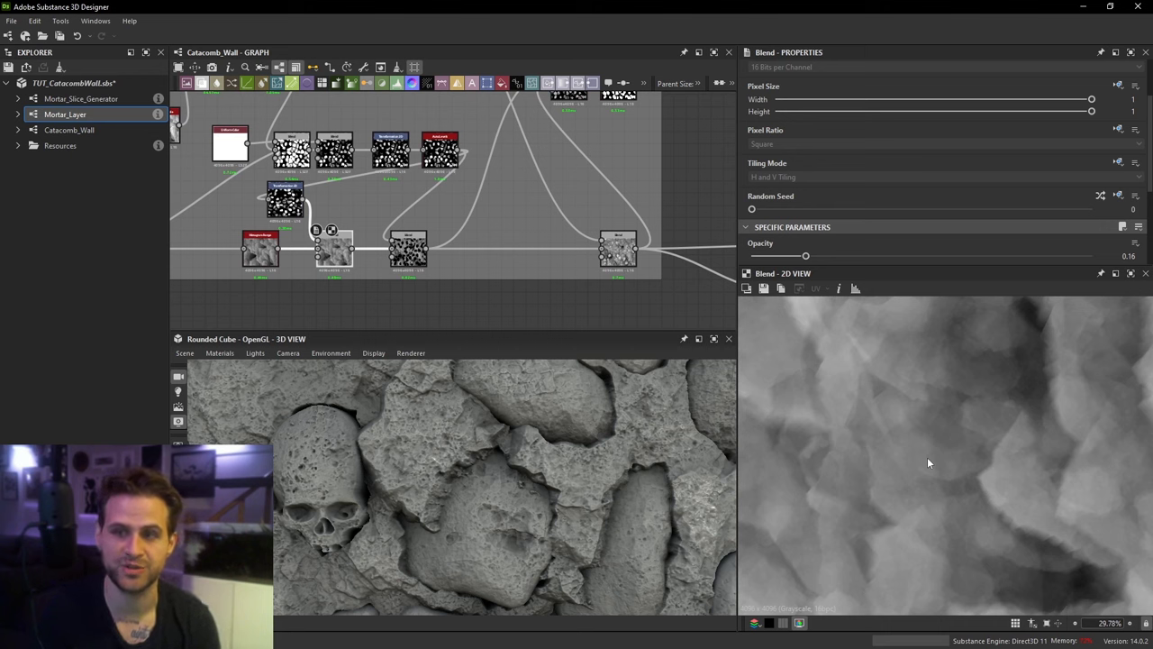
pyautogui.doubleClick(409, 250)
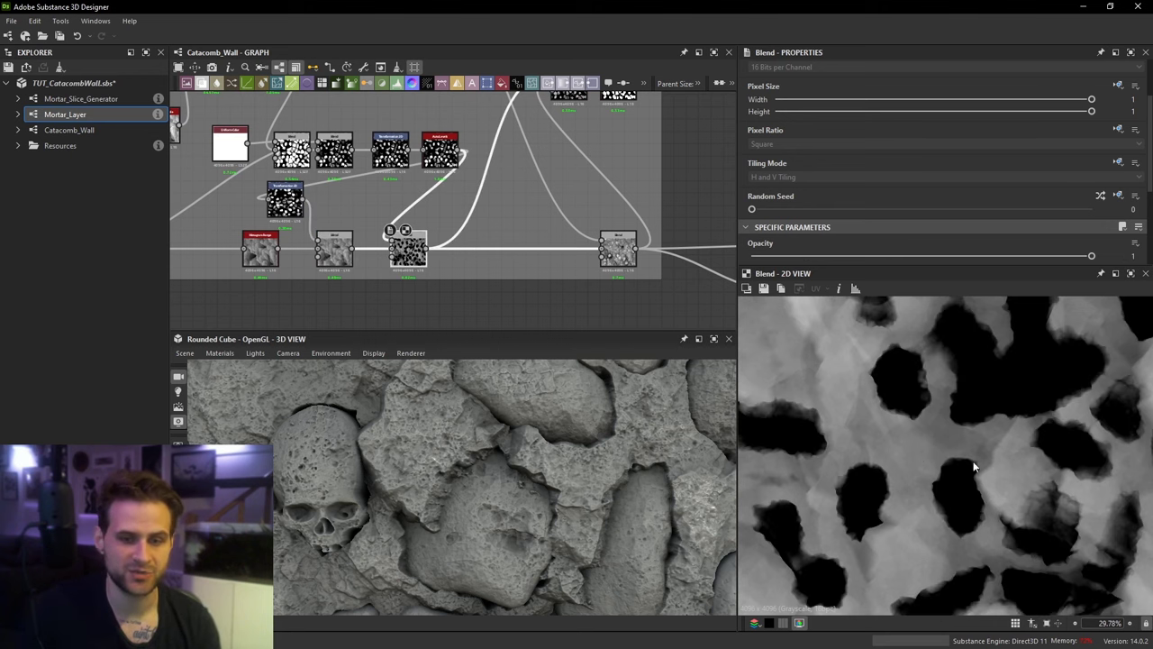
pyautogui.moveTo(522, 230); pyautogui.dragTo(515, 237, button='middle')
pyautogui.doubleClick(610, 255)
pyautogui.scroll(4, 994, 487)
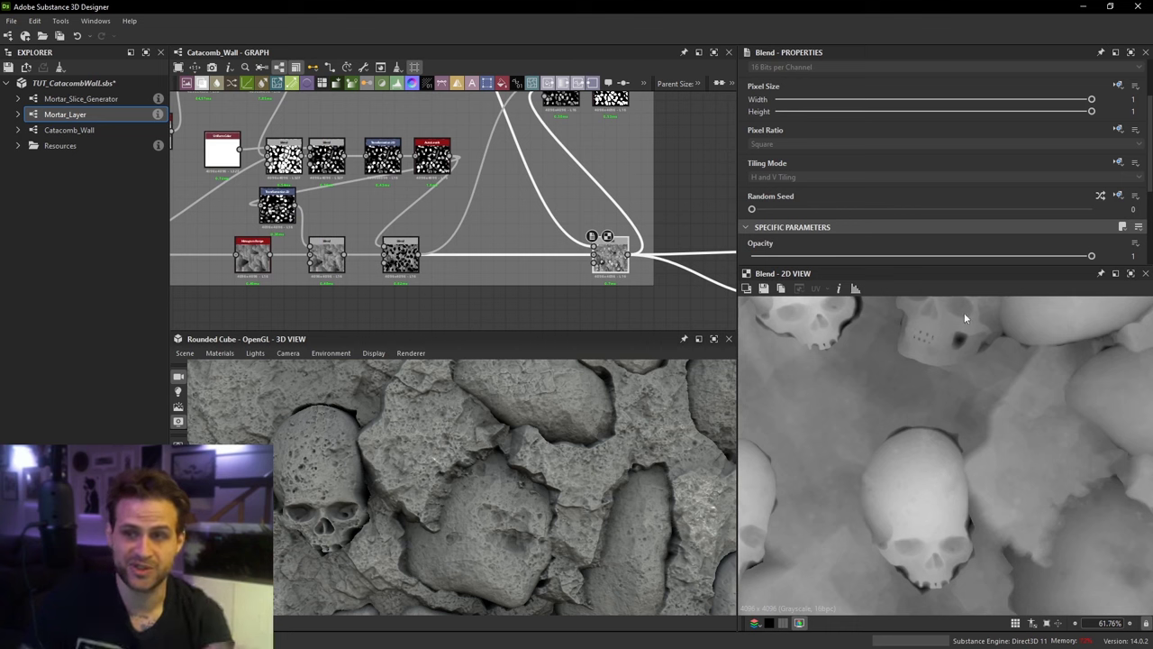
# Step: Move the Temp_Height frame beside the Large Pebbles frame, preview that frame's final Blend and connect it to Temp_Height
pyautogui.scroll(-5, 612, 243)
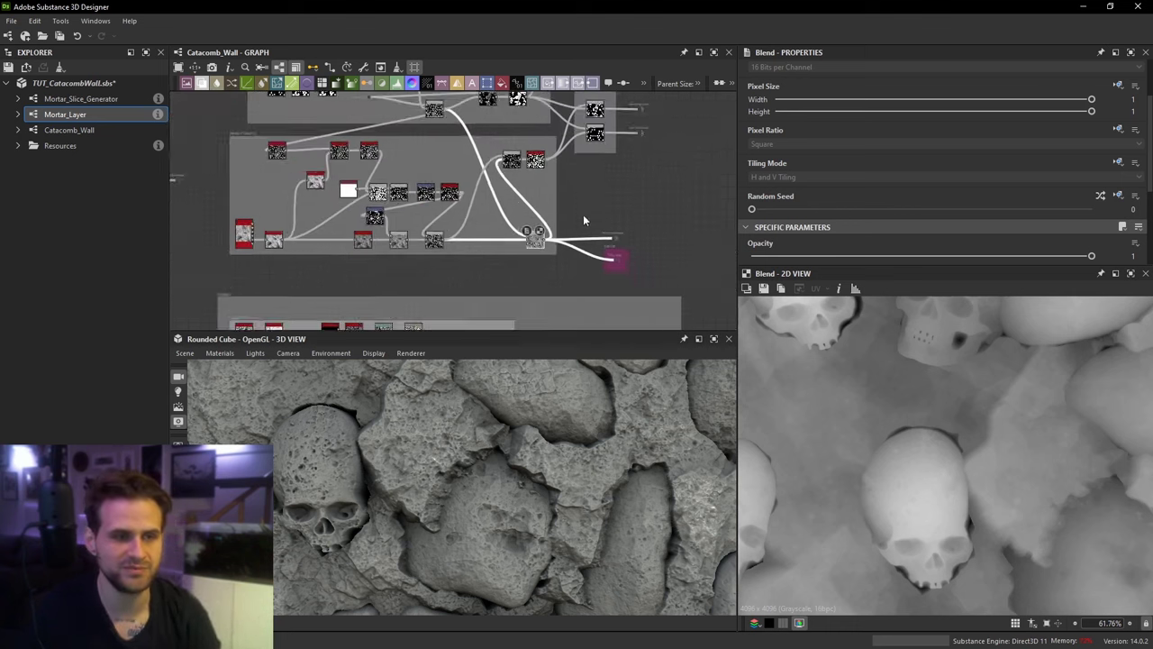
pyautogui.scroll(2, 614, 242)
pyautogui.moveTo(604, 243); pyautogui.dragTo(643, 292)
pyautogui.moveTo(642, 292); pyautogui.dragTo(639, 157, button='middle')
pyautogui.moveTo(639, 157); pyautogui.dragTo(567, 219)
pyautogui.scroll(3, 538, 246)
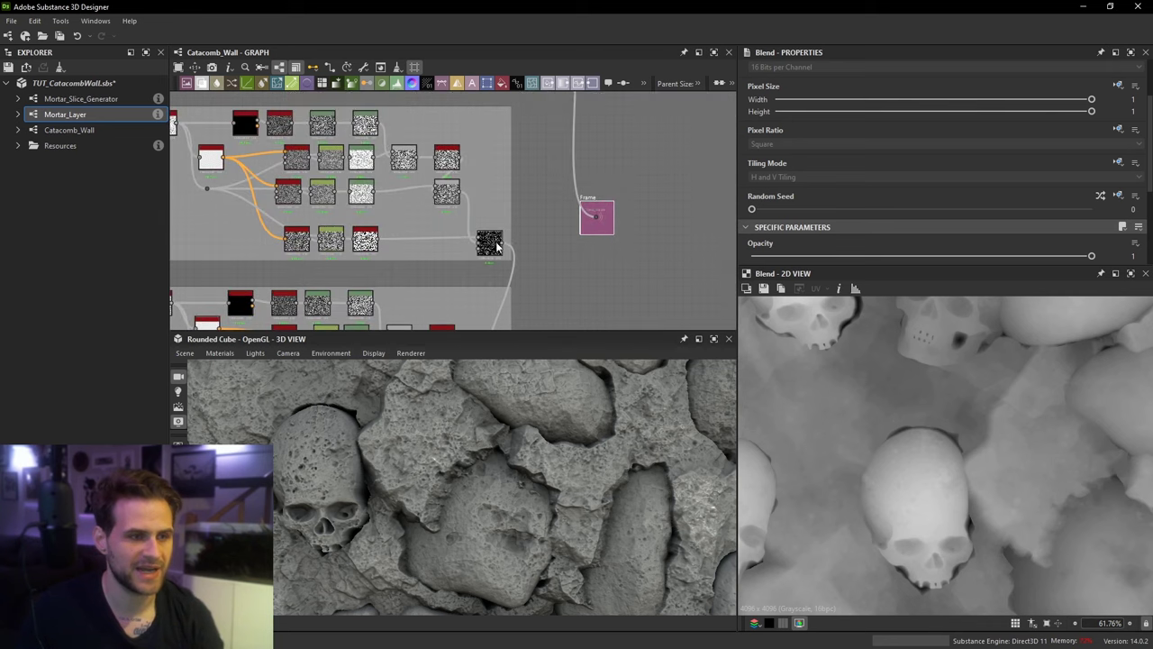
pyautogui.doubleClick(489, 242)
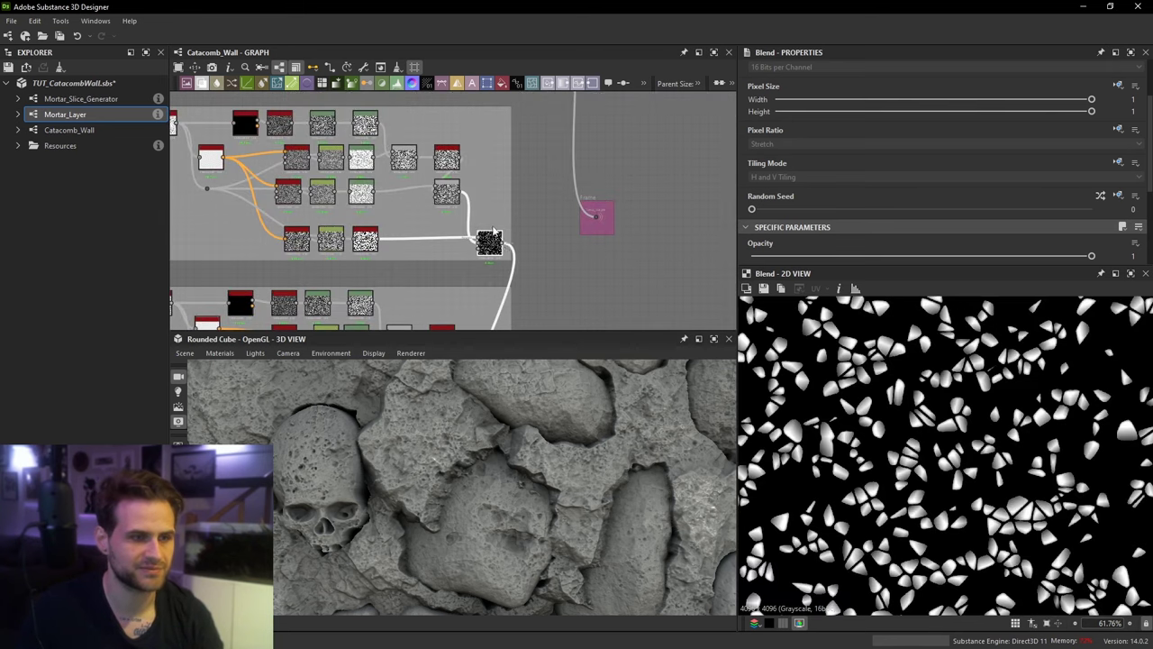
pyautogui.click(489, 215)
pyautogui.scroll(-2, 489, 216)
pyautogui.scroll(2, 492, 244)
pyautogui.moveTo(502, 231); pyautogui.dragTo(597, 208)
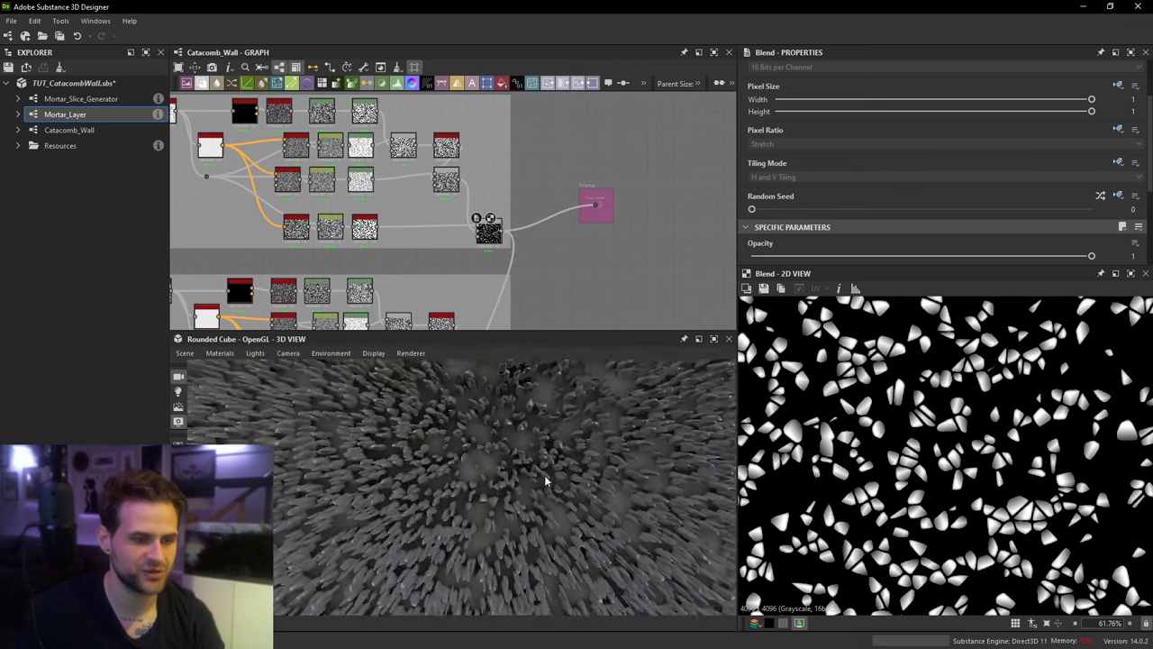
# Step: Add a Levels node and feed it from the final Large Pebbles Blend
pyautogui.press('space')
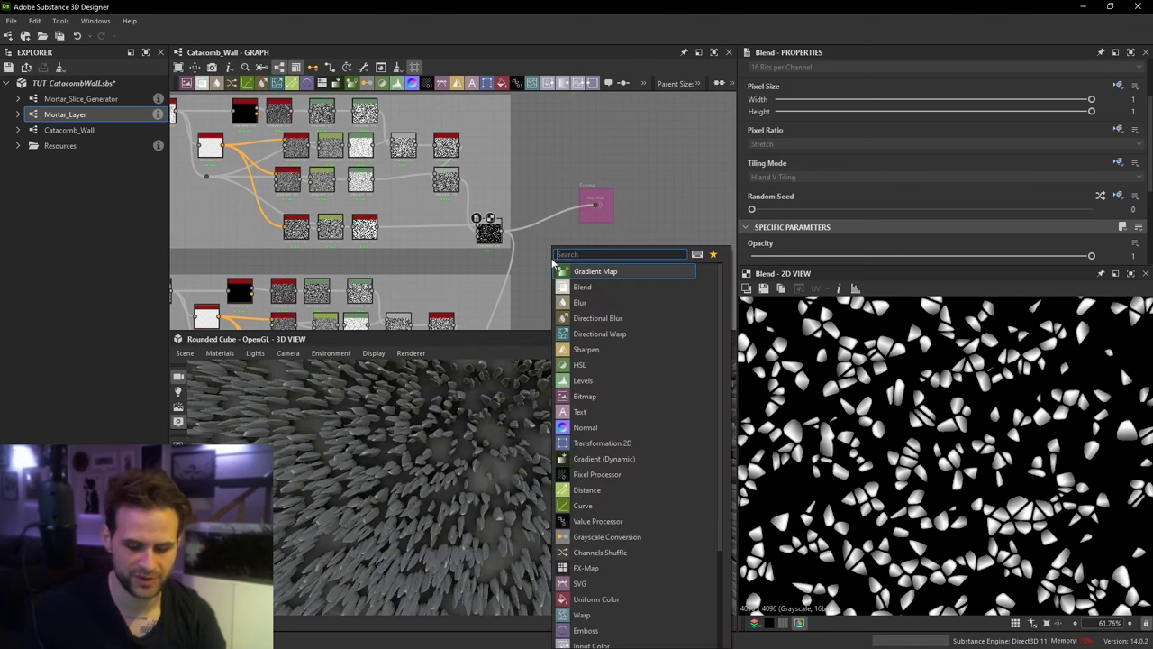
pyautogui.write('lev')
pyautogui.press('Return')
pyautogui.scroll(2, 494, 226)
pyautogui.moveTo(507, 235); pyautogui.dragTo(558, 277)
pyautogui.scroll(-3, 1070, 252)
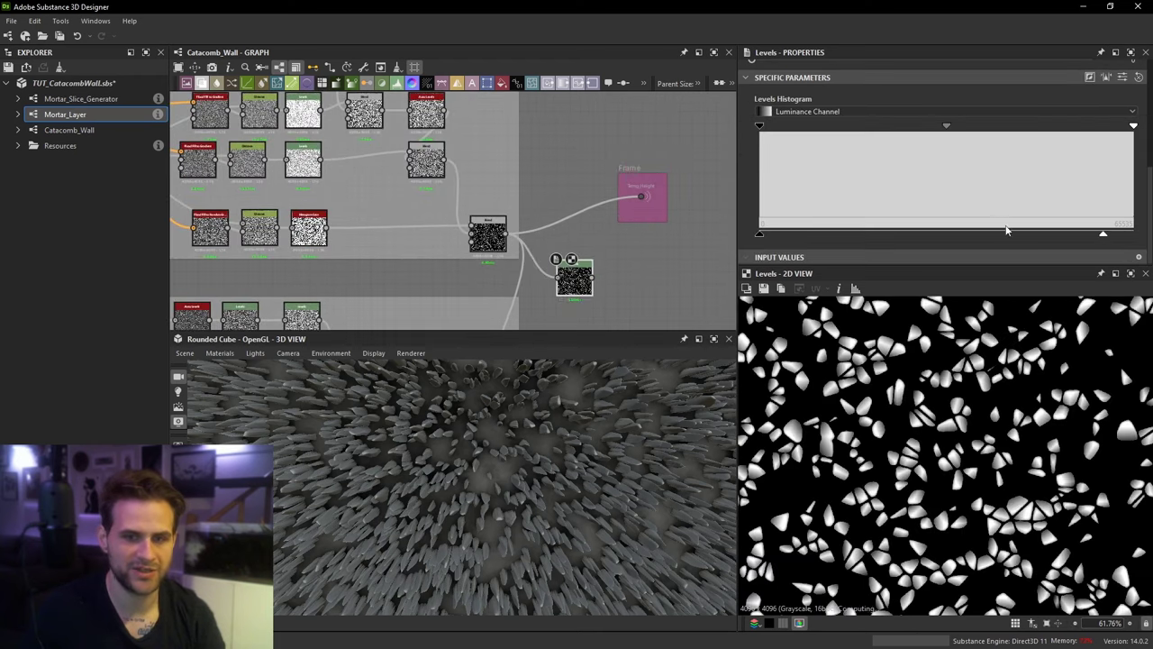
# Step: Lower the new Levels node's output white level sharply, connect it to Temp_Height, and place it between the Blend and the frame
pyautogui.moveTo(1103, 233); pyautogui.dragTo(820, 235)
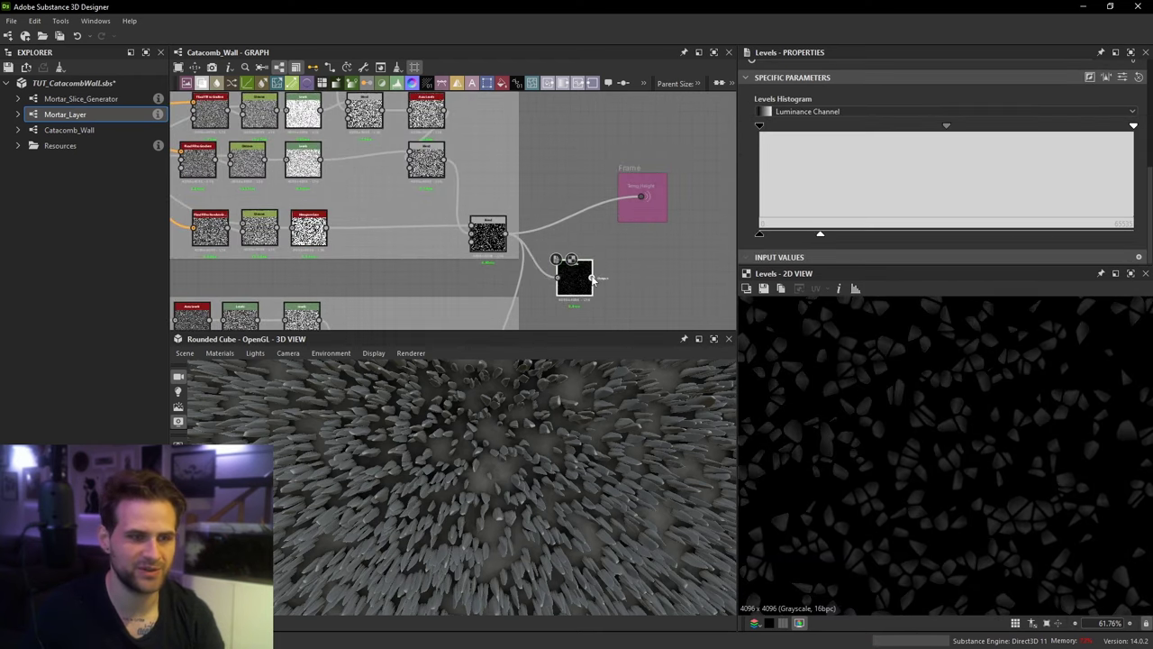
pyautogui.moveTo(592, 278); pyautogui.dragTo(641, 196)
pyautogui.moveTo(575, 287); pyautogui.dragTo(582, 213)
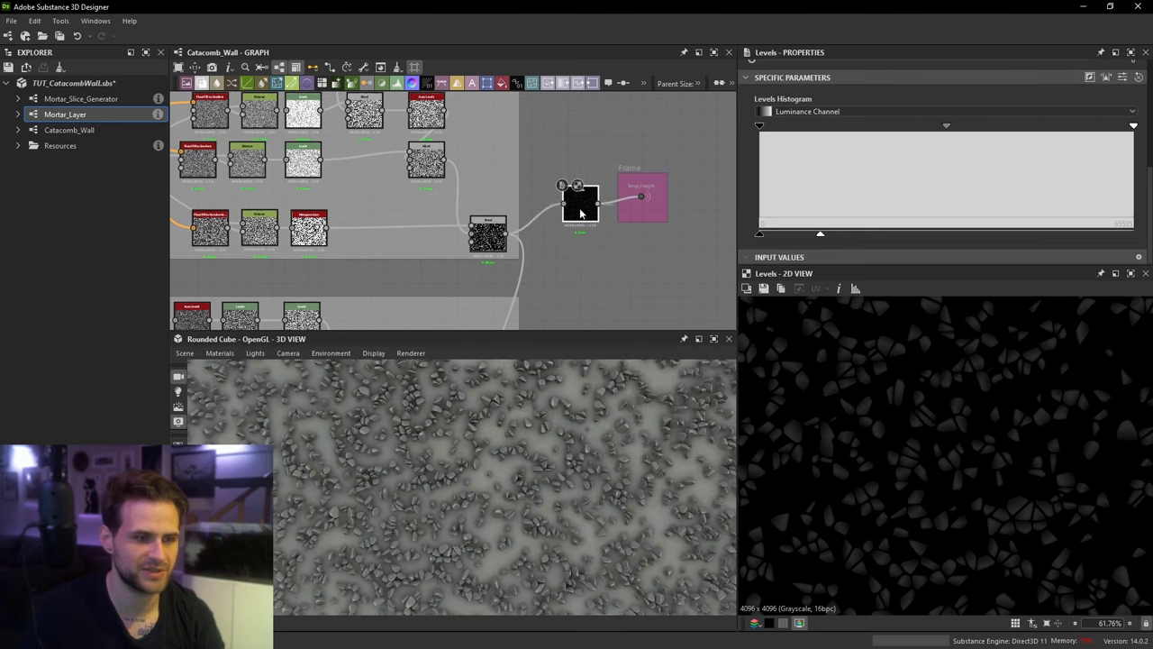
pyautogui.moveTo(531, 458); pyautogui.dragTo(556, 457)
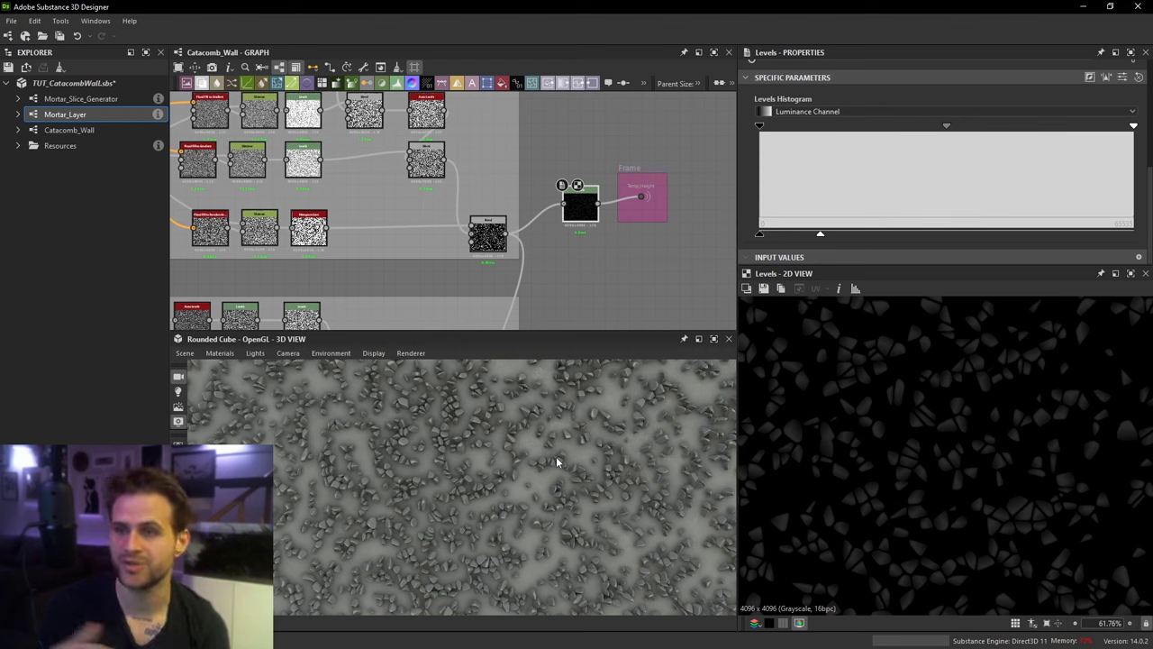
# Step: Examine the pattern and parameters of the Cells 4 node that starts the Large Pebbles chain
pyautogui.moveTo(459, 199)
pyautogui.mouseDown(button='middle')
pyautogui.moveTo(559, 240)
pyautogui.moveTo(702, 332)
pyautogui.mouseUp(button='middle')
pyautogui.moveTo(190, 215); pyautogui.dragTo(305, 198, button='middle')
pyautogui.doubleClick(286, 191)
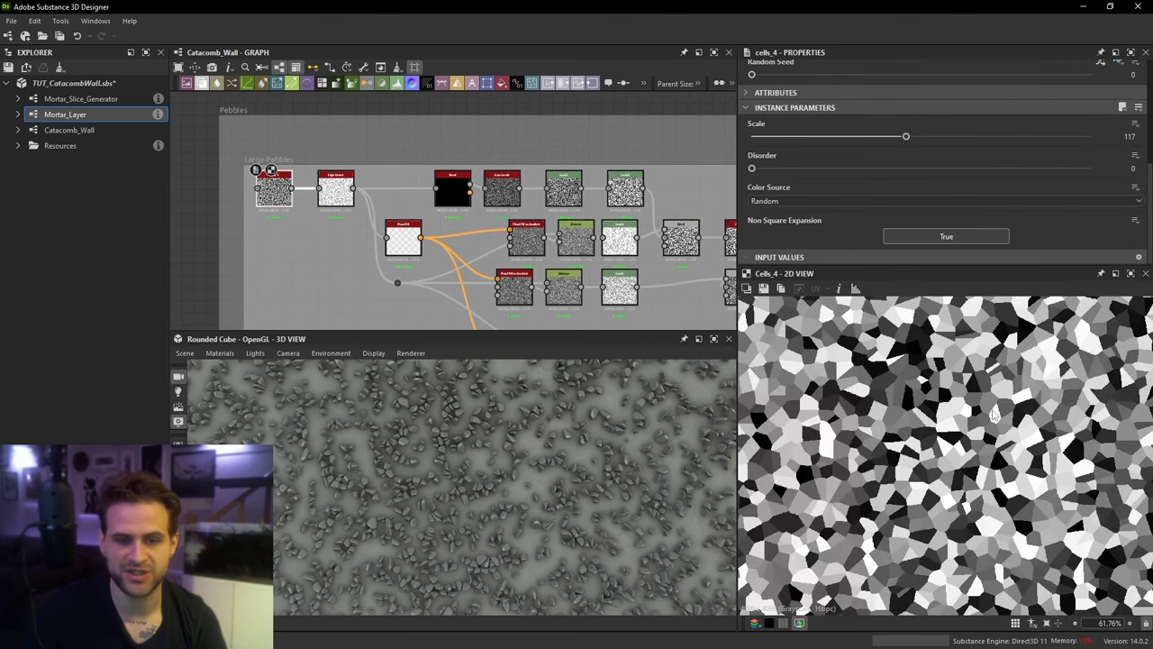
pyautogui.scroll(-5, 959, 397)
pyautogui.scroll(1, 1000, 419)
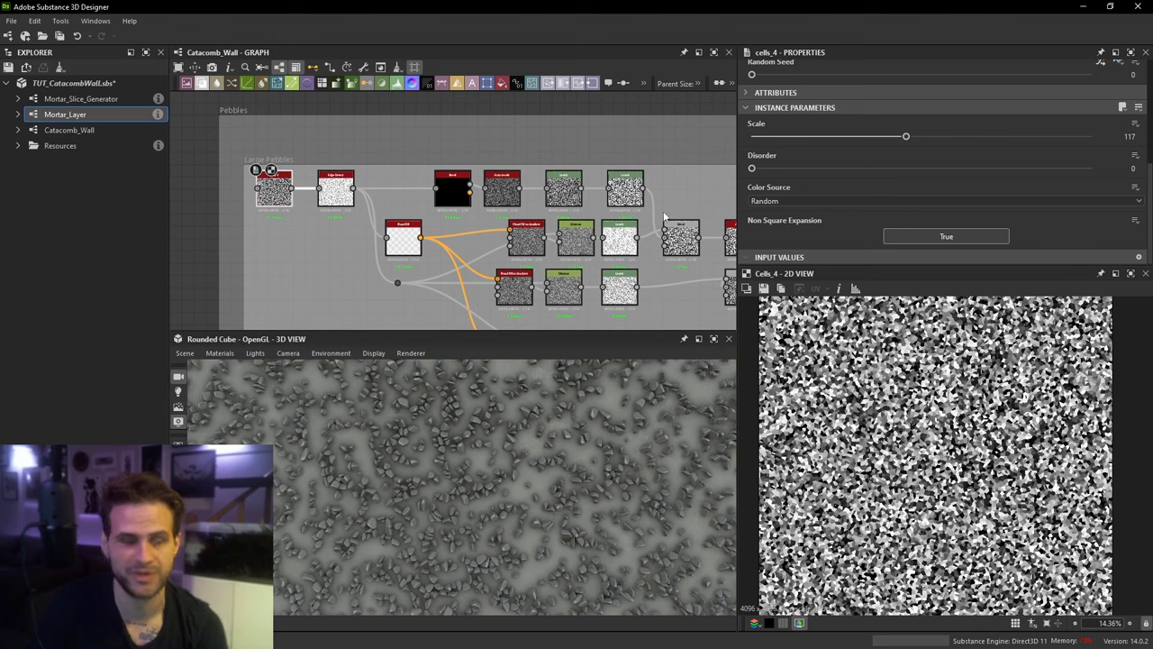
# Step: Preview the Auto Levels and second Levels in the upper Large Pebbles row, then connect that Levels to the node feeding Temp_Height
pyautogui.moveTo(507, 178); pyautogui.dragTo(494, 212, button='middle')
pyautogui.doubleClick(495, 198)
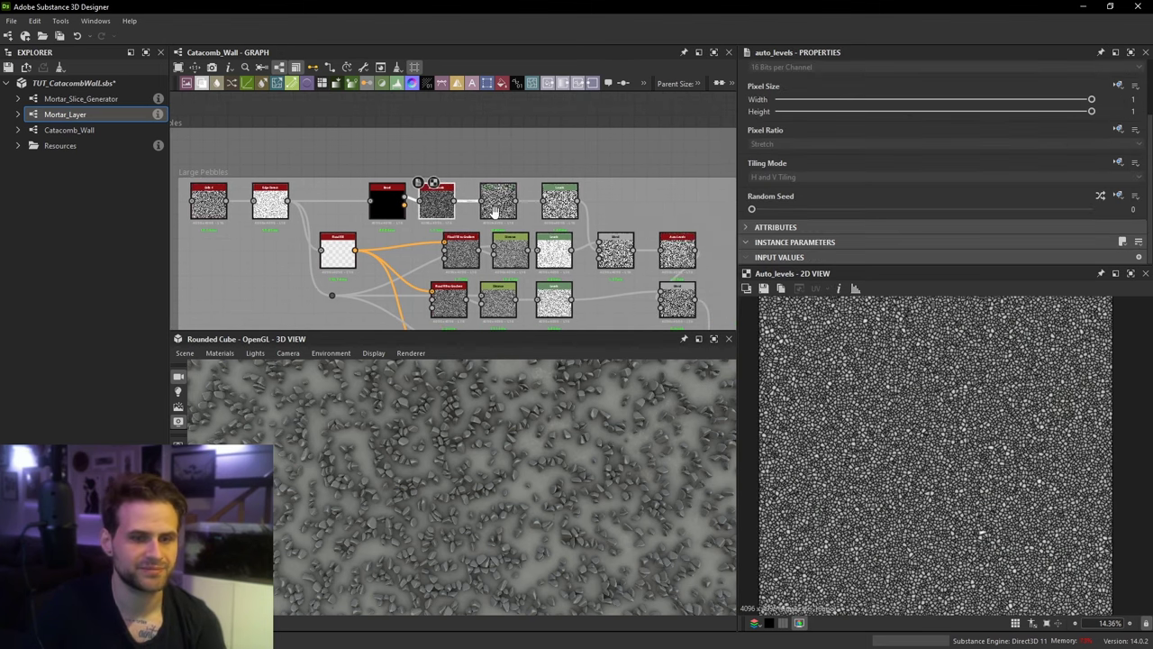
pyautogui.scroll(2, 919, 361)
pyautogui.doubleClick(559, 198)
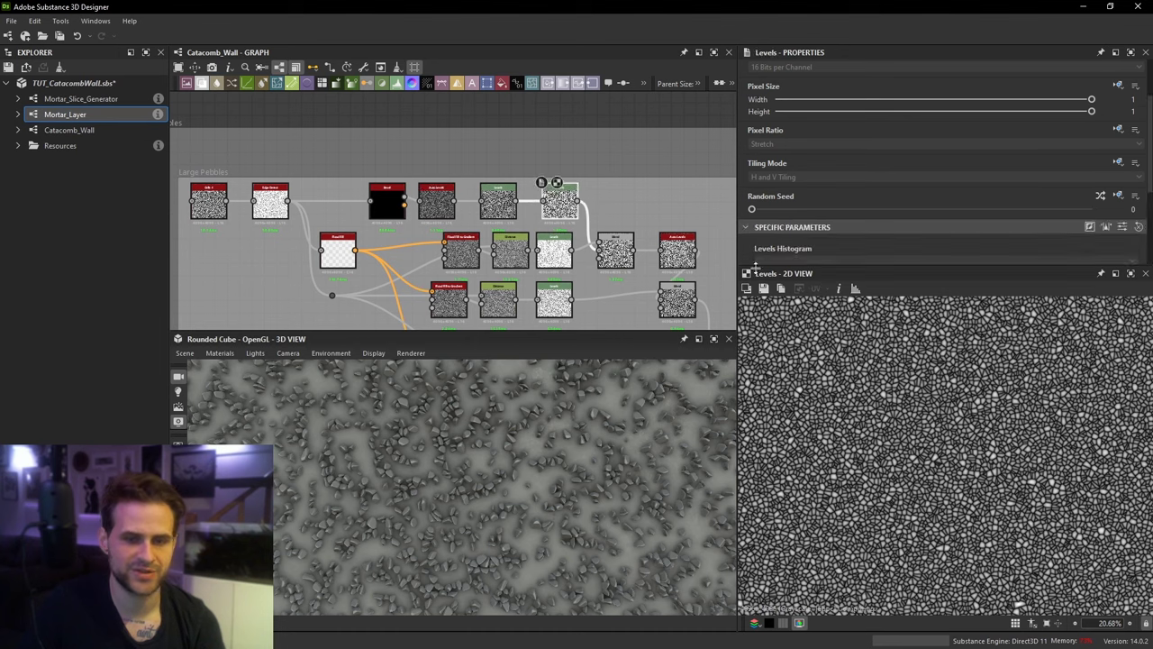
pyautogui.scroll(6, 943, 377)
pyautogui.scroll(3, 943, 377)
pyautogui.scroll(-2, 493, 171)
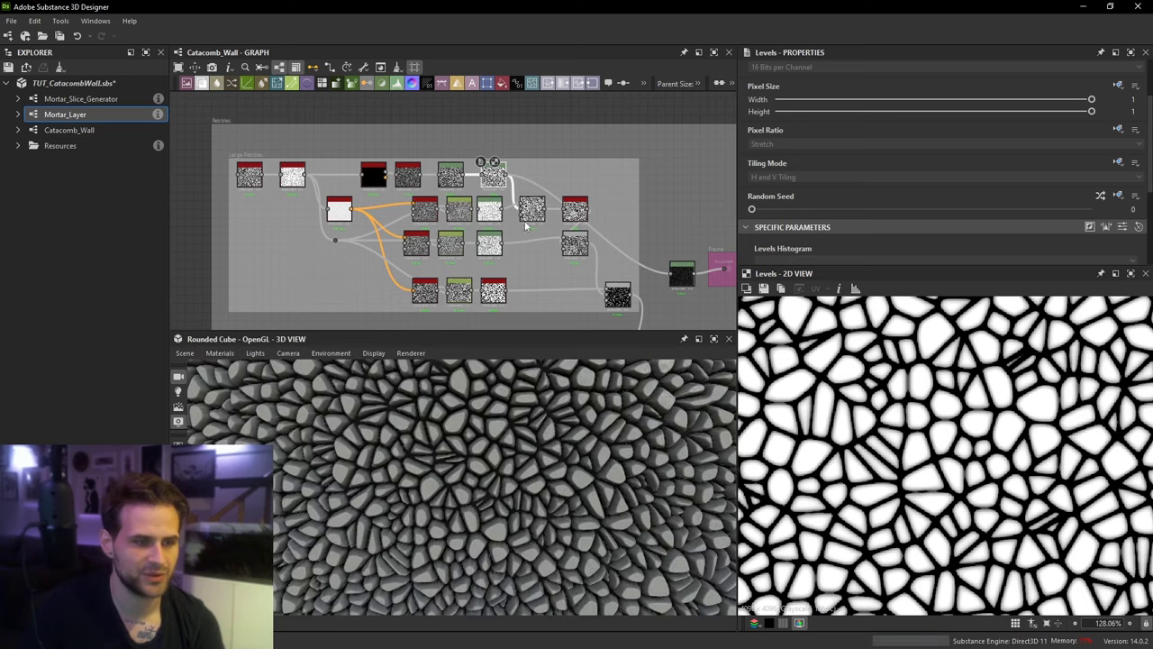
# Step: Preview the first Flood Fill to Gradient, its Distance node and the Min (Darken) Blend, and examine the Blend's parameters
pyautogui.scroll(2, 527, 227)
pyautogui.doubleClick(408, 209)
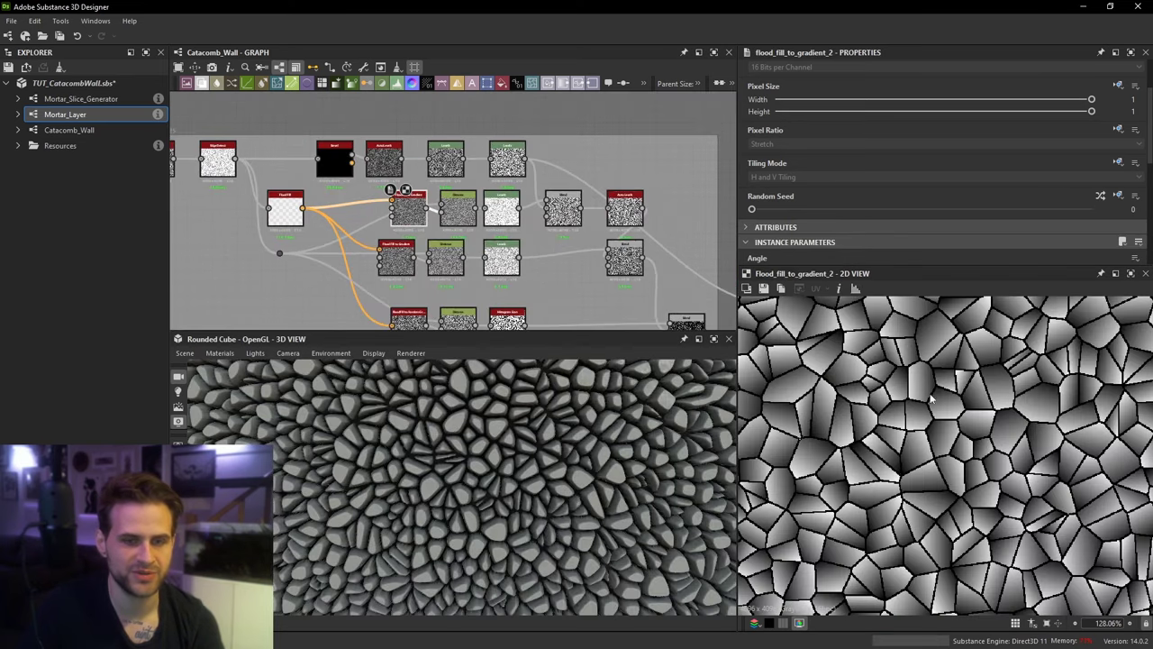
pyautogui.doubleClick(456, 211)
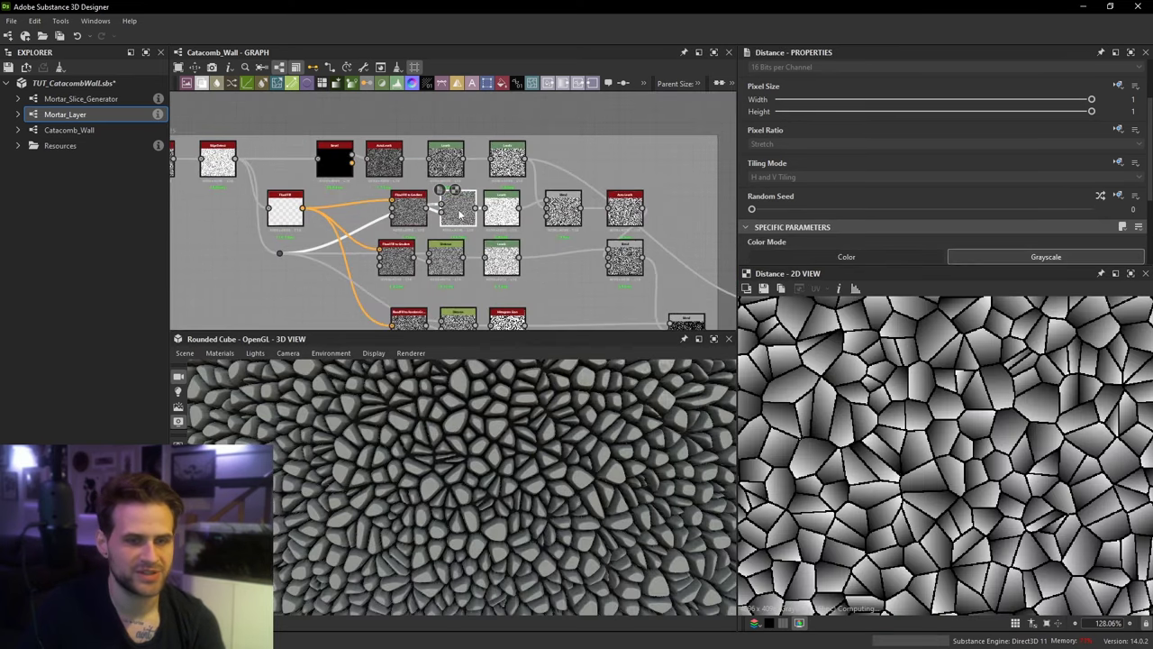
pyautogui.doubleClick(566, 210)
pyautogui.moveTo(595, 226); pyautogui.dragTo(546, 226, button='middle')
pyautogui.scroll(4, 958, 372)
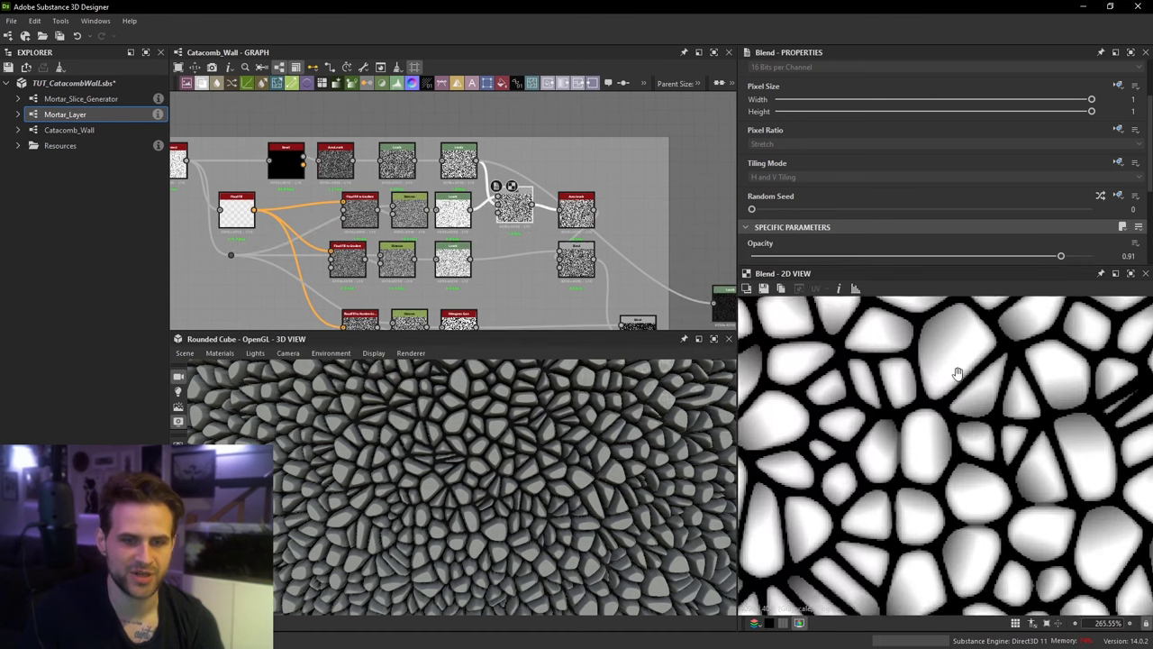
pyautogui.moveTo(958, 372); pyautogui.dragTo(949, 393, button='middle')
pyautogui.scroll(-1, 807, 243)
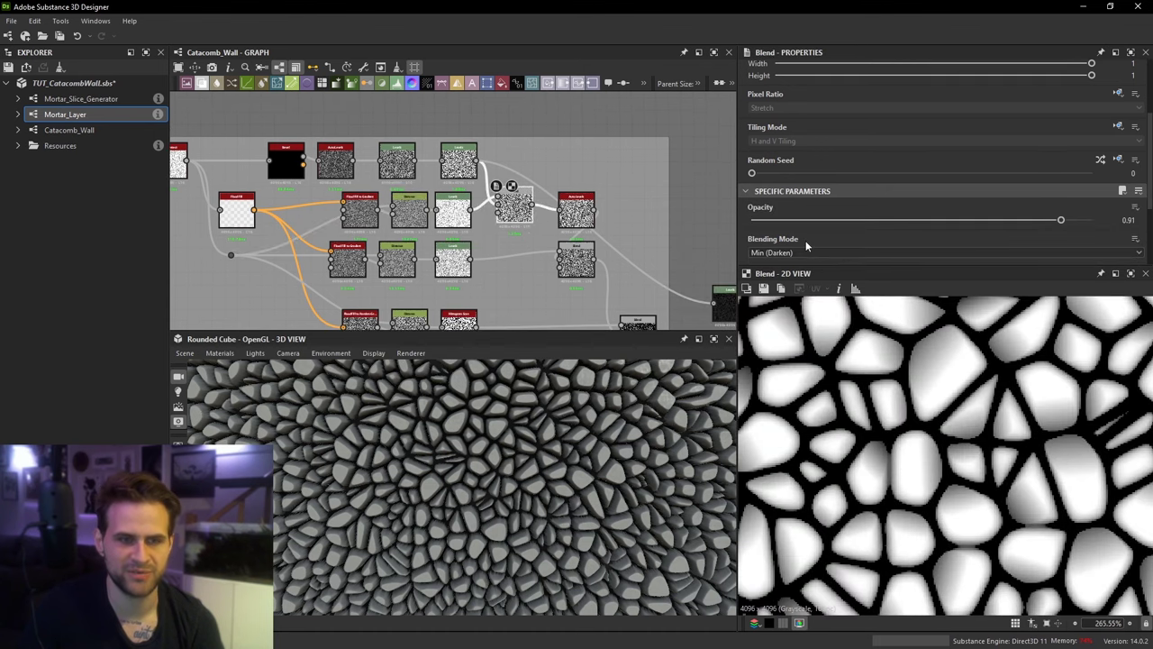
# Step: Connect the Auto Levels after the Min (Darken) Blend to the Levels feeding Temp_Height and inspect the sloped pebbles in 3D
pyautogui.click(594, 212)
pyautogui.moveTo(692, 252); pyautogui.dragTo(658, 234, button='middle')
pyautogui.click(685, 286)
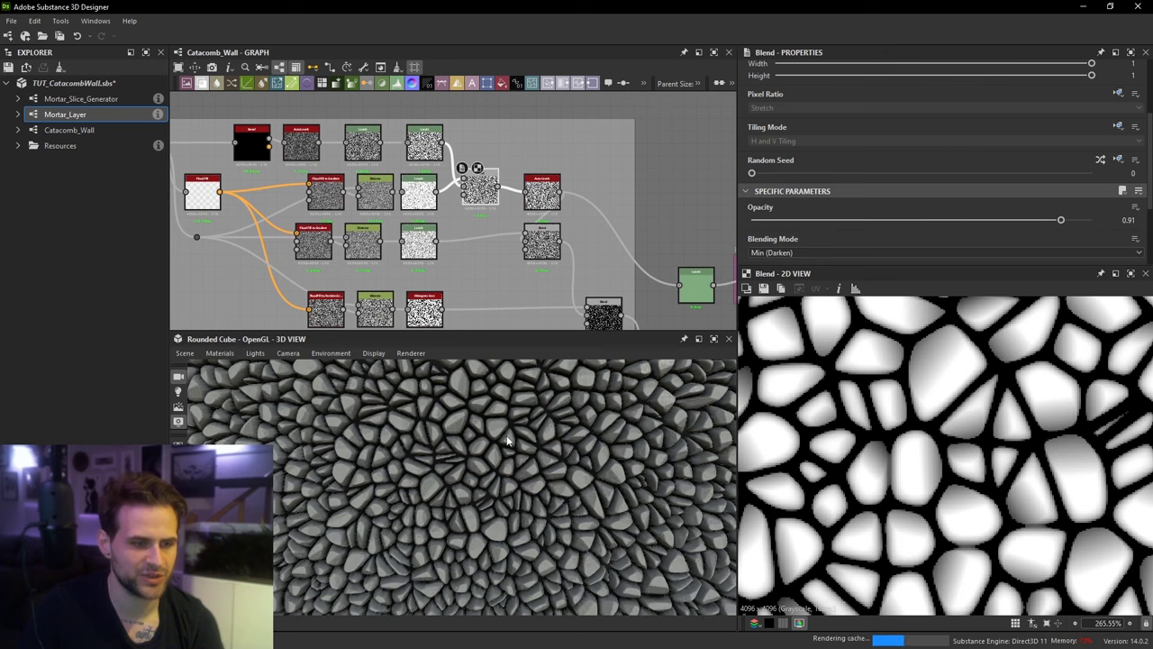
pyautogui.scroll(5, 507, 440)
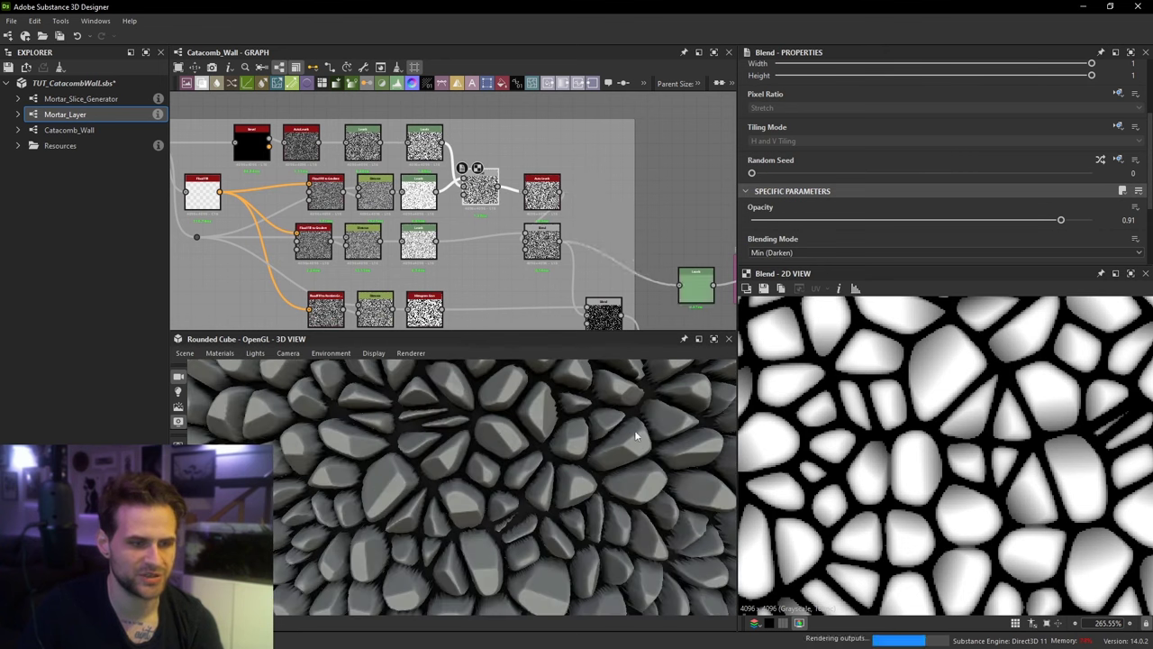
# Step: Preview the Histogram Scan and Flood Fill to Random Grayscale, then connect the final Large Pebbles Blend to the Levels feeding Temp_Height
pyautogui.moveTo(563, 218); pyautogui.dragTo(556, 192, button='middle')
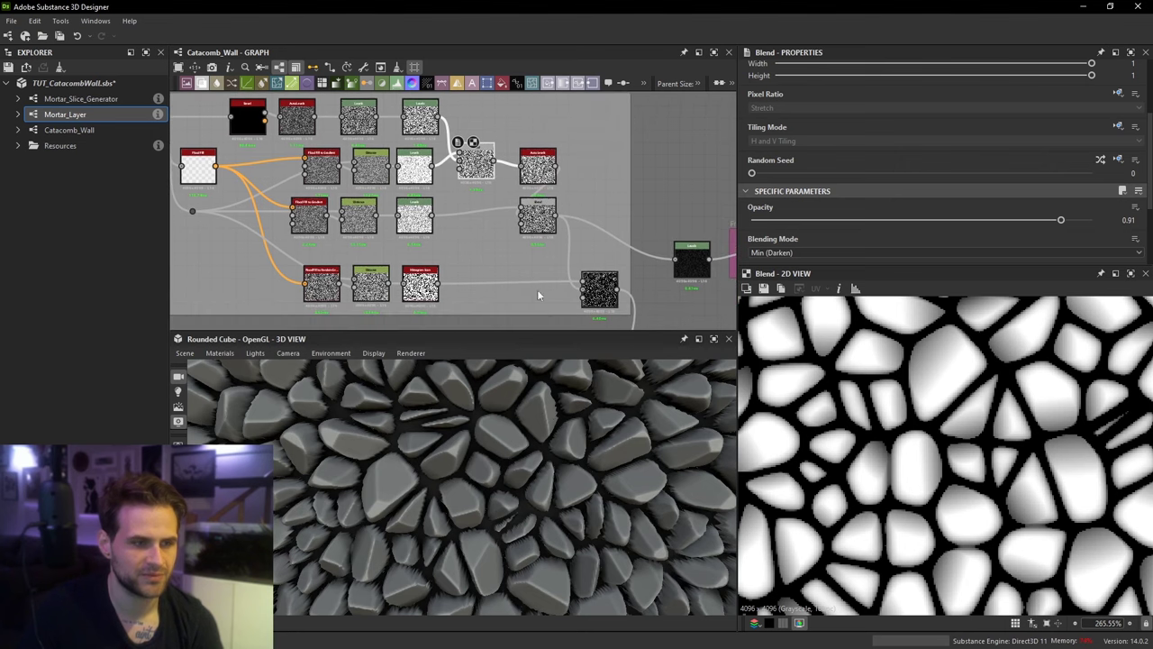
pyautogui.click(420, 284)
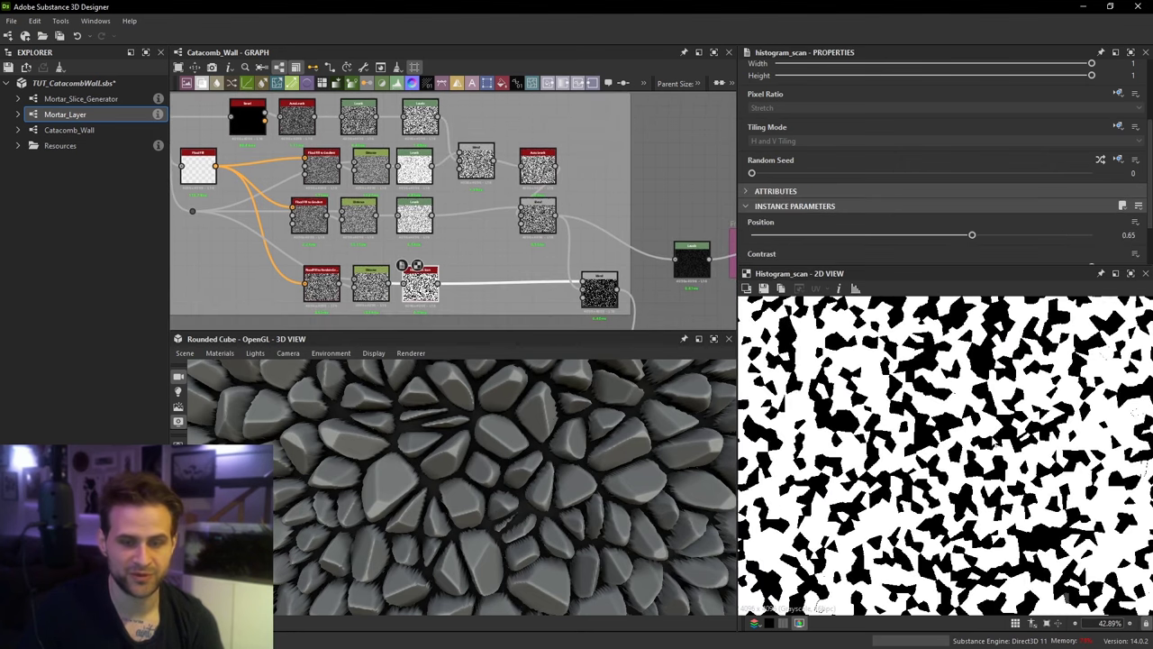
pyautogui.click(322, 286)
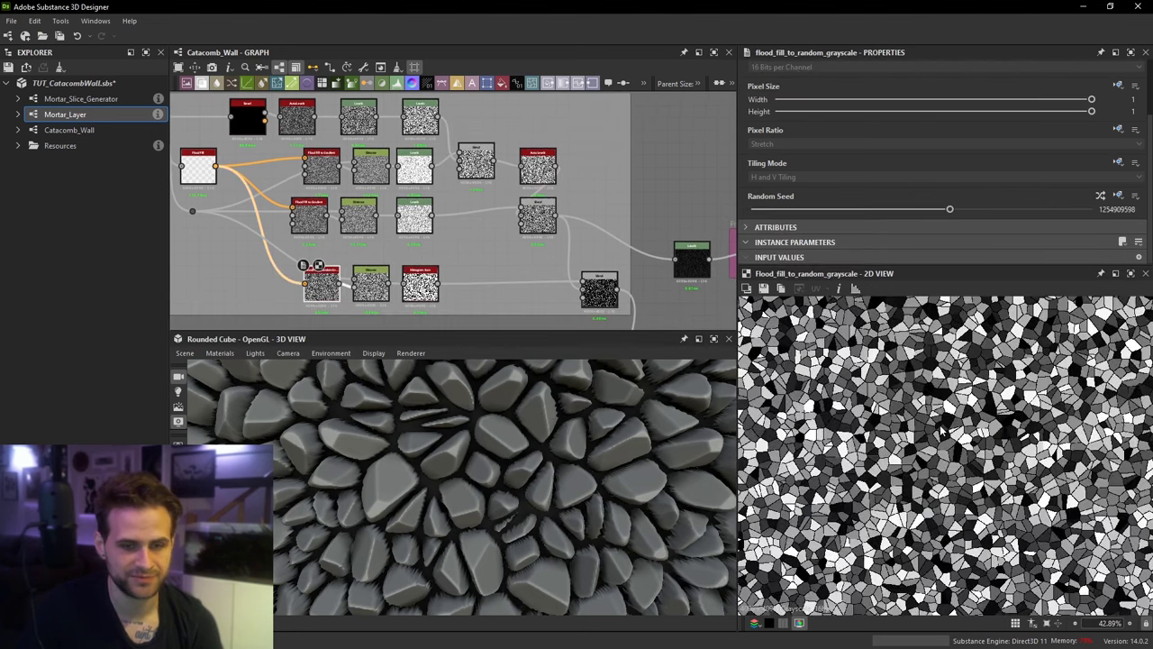
pyautogui.click(420, 283)
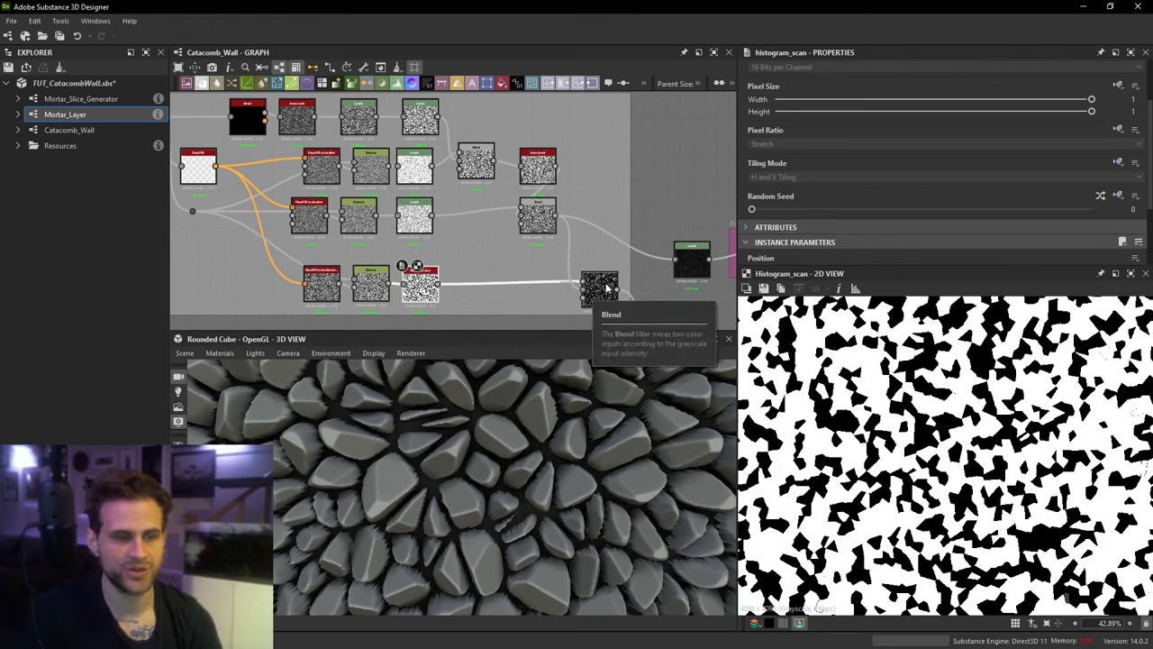
pyautogui.moveTo(618, 290); pyautogui.dragTo(676, 259)
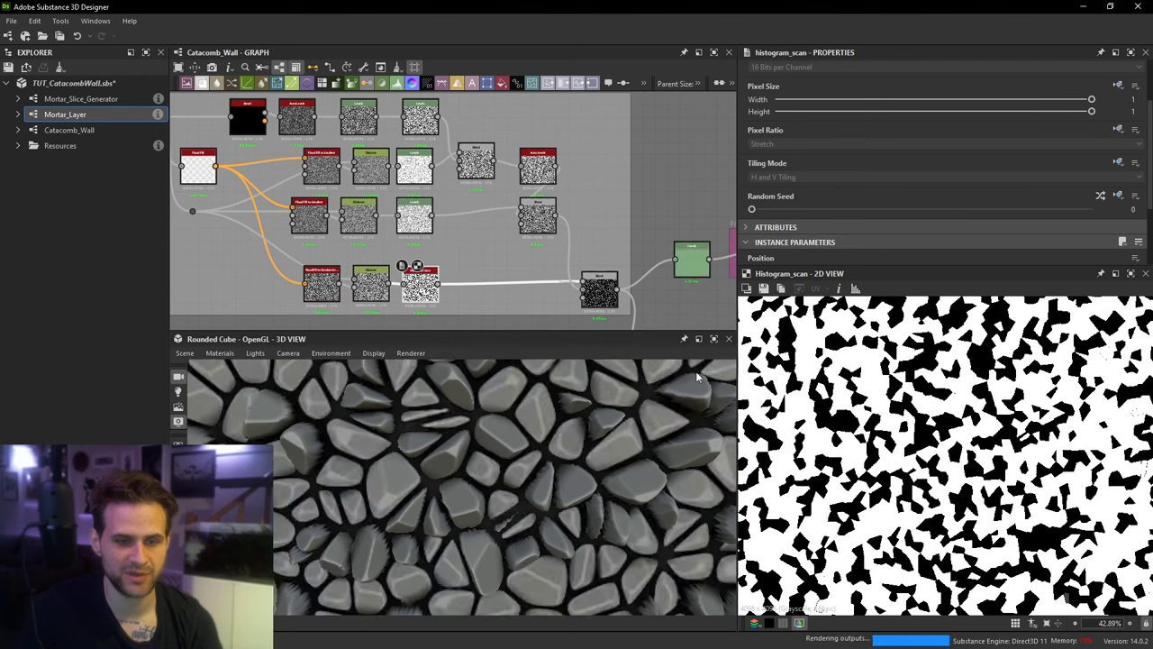
pyautogui.moveTo(546, 452); pyautogui.dragTo(534, 457)
# Step: Move the Levels and the Temp_Height frame down beside the Small Pebbles frame
pyautogui.scroll(-2, 577, 263)
pyautogui.moveTo(581, 259); pyautogui.dragTo(594, 168, button='middle')
pyautogui.scroll(-1, 623, 162)
pyautogui.moveTo(626, 247); pyautogui.dragTo(535, 236, button='middle')
pyautogui.moveTo(583, 128); pyautogui.dragTo(599, 319)
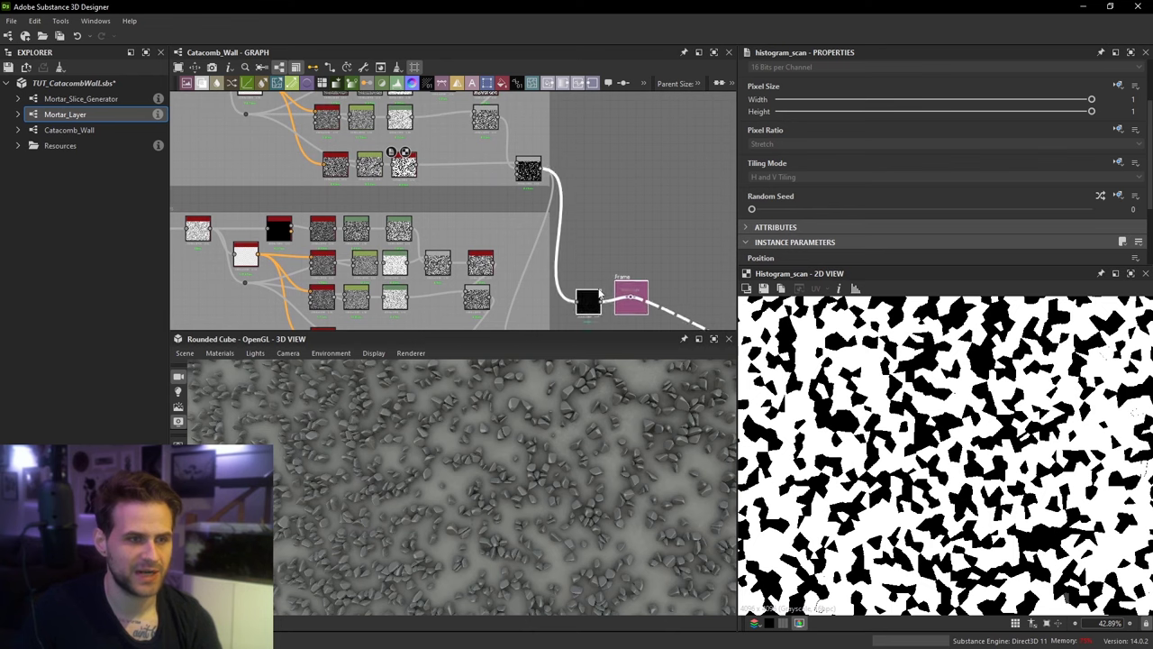
# Step: Examine the pattern and Scale of the Cells 4 node that starts the Large Pebbles chain
pyautogui.scroll(-1, 486, 279)
pyautogui.moveTo(478, 280); pyautogui.dragTo(573, 196, button='middle')
pyautogui.click(313, 136)
pyautogui.moveTo(327, 155); pyautogui.dragTo(355, 209, button='middle')
pyautogui.scroll(3, 344, 157)
pyautogui.click(358, 141)
pyautogui.scroll(3, 360, 143)
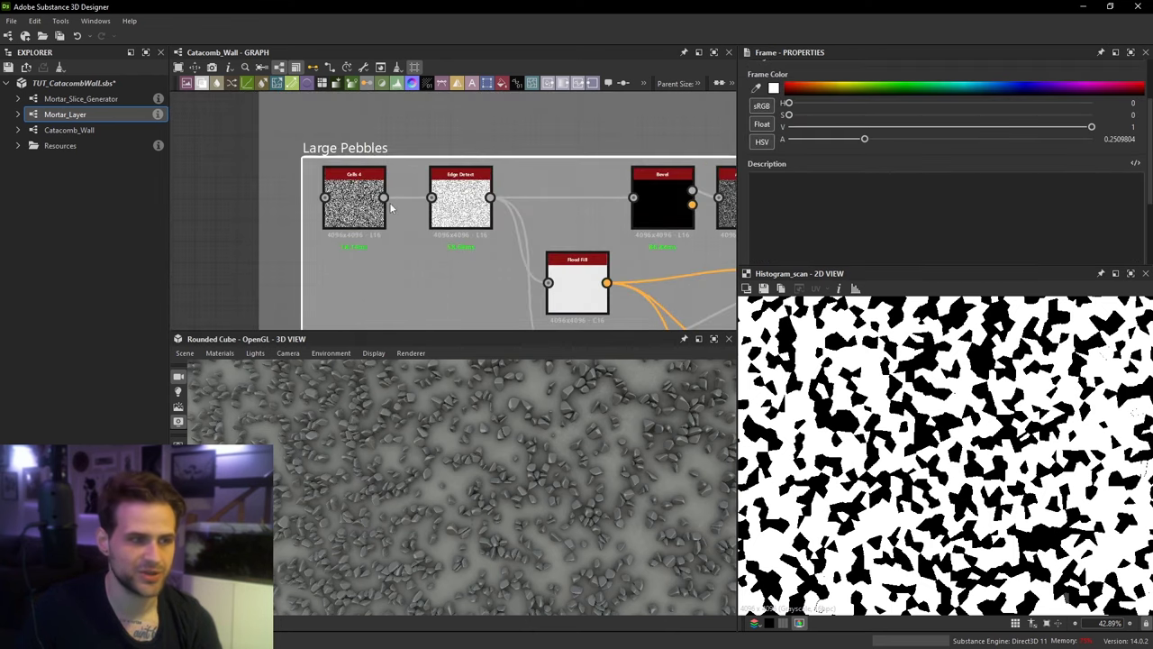
pyautogui.doubleClick(354, 202)
pyautogui.scroll(-3, 971, 195)
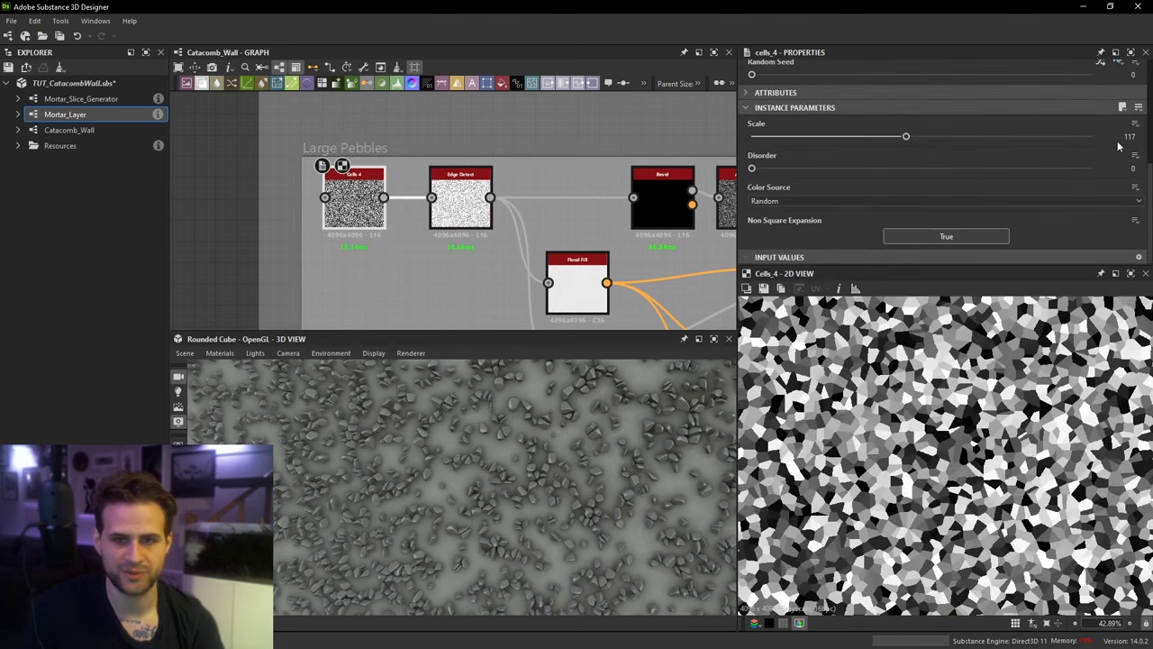
pyautogui.scroll(-4, 983, 399)
pyautogui.scroll(-3, 435, 263)
# Step: Examine the Scale of the Cells 4 node in the Small Pebbles frame for comparison with the Large Pebbles
pyautogui.moveTo(435, 263); pyautogui.dragTo(420, 76, button='middle')
pyautogui.moveTo(388, 302); pyautogui.dragTo(379, 211, button='middle')
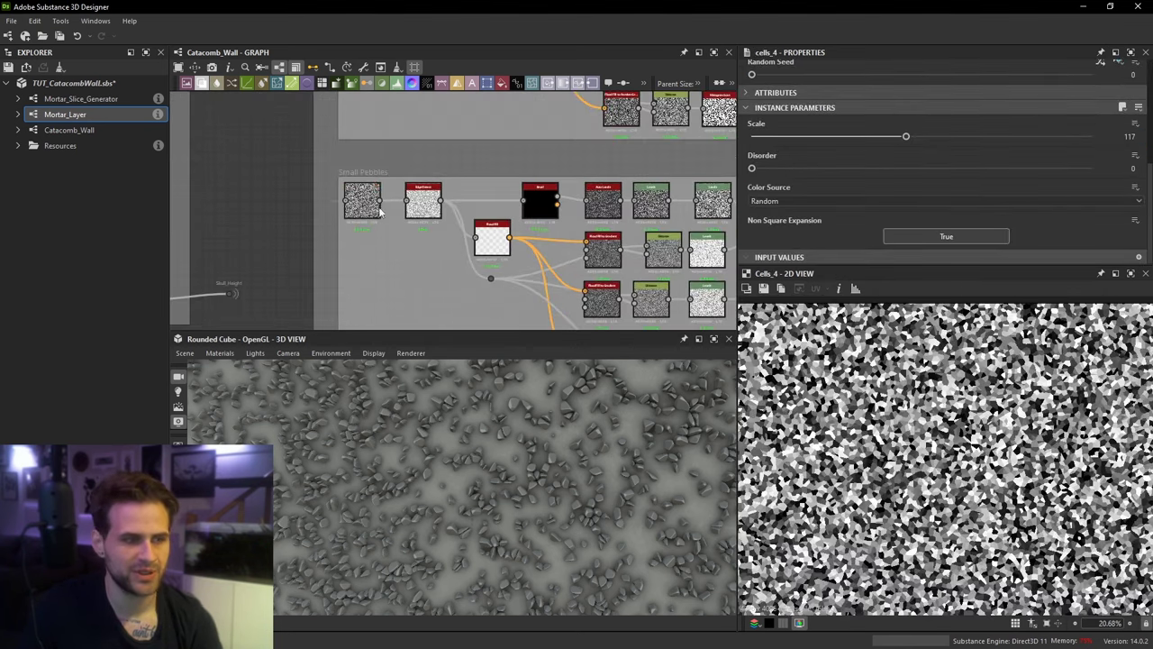
pyautogui.moveTo(905, 136); pyautogui.dragTo(1011, 136)
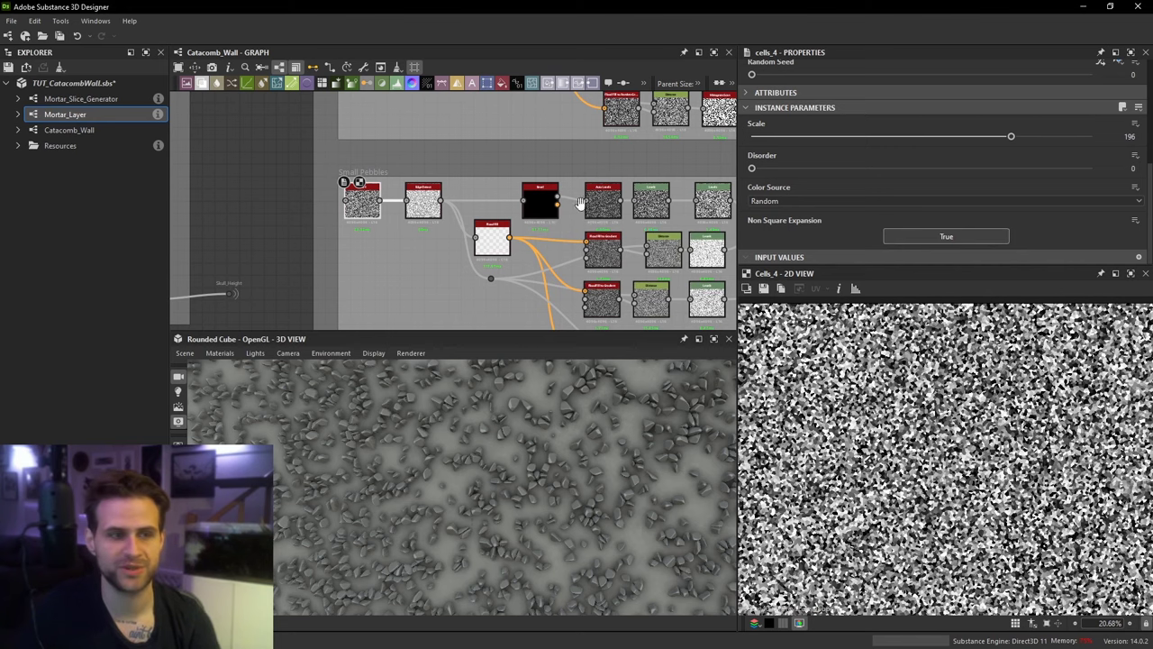
# Step: Connect the final Blend of the Small Pebbles chain to the Levels feeding Temp_Height and inspect the combined pebbles in 3D
pyautogui.scroll(-2, 581, 204)
pyautogui.moveTo(708, 206); pyautogui.dragTo(518, 234, button='middle')
pyautogui.moveTo(634, 208); pyautogui.dragTo(621, 174, button='middle')
pyautogui.scroll(2, 621, 173)
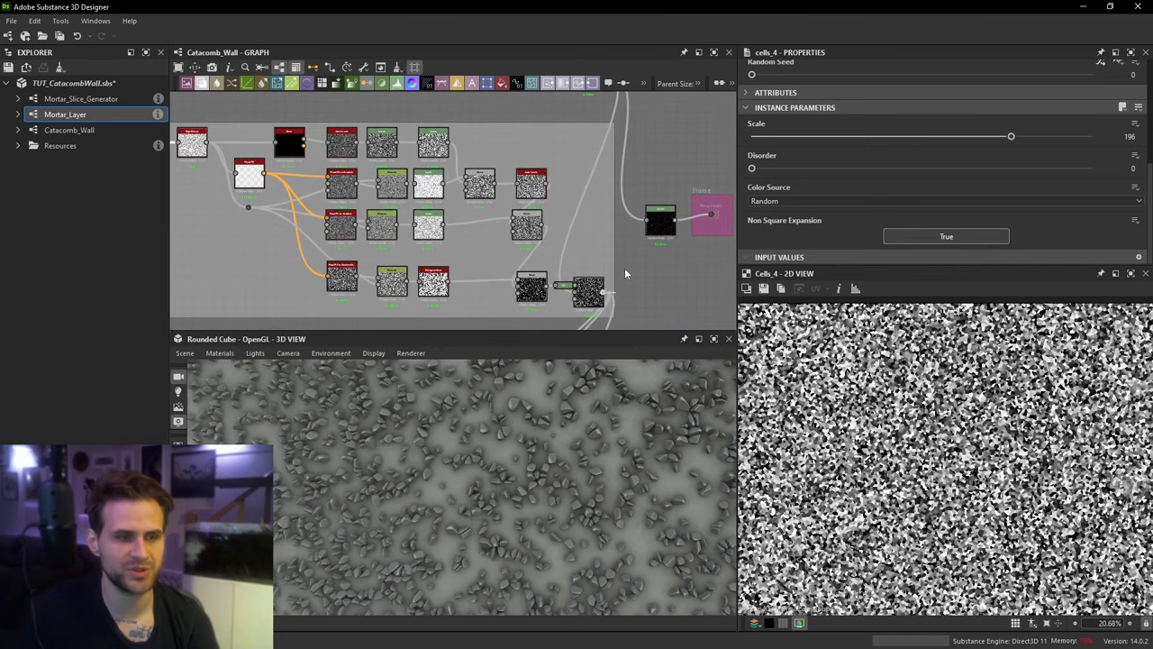
pyautogui.doubleClick(660, 226)
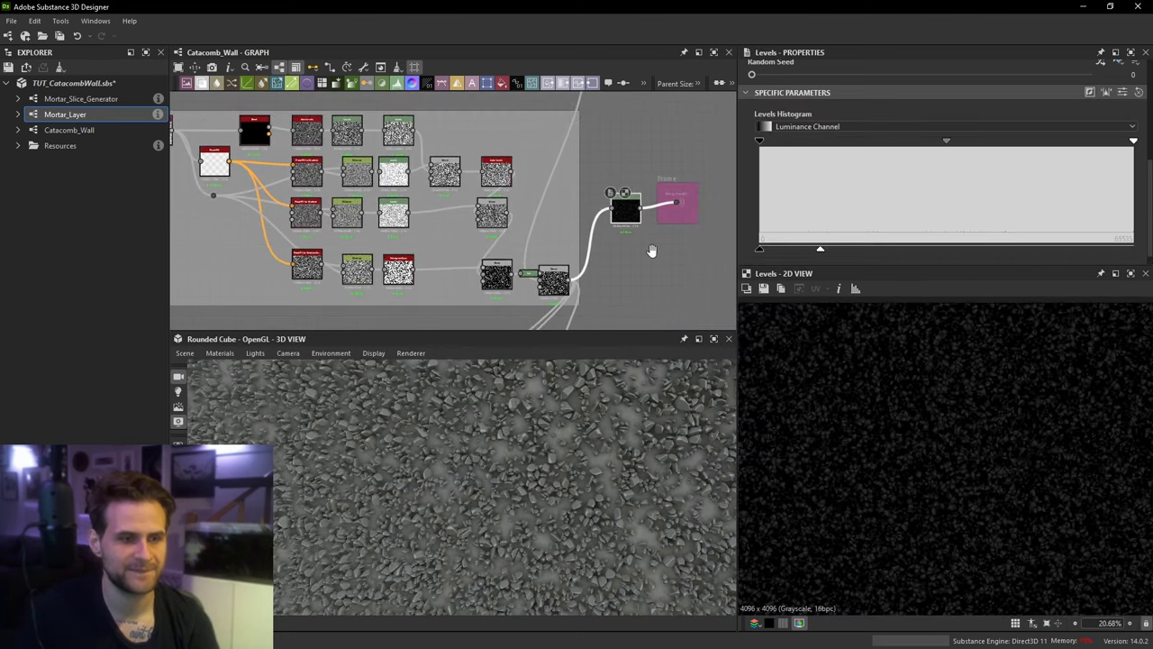
pyautogui.scroll(3, 588, 455)
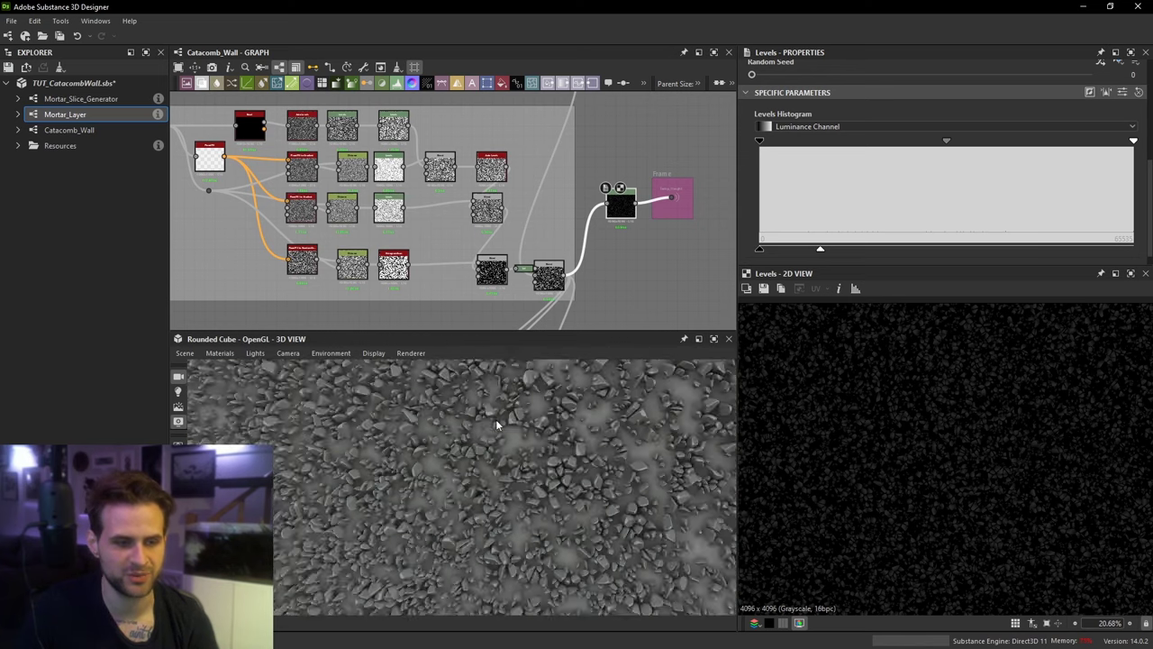
# Step: Move the Levels and the Temp_Height frame down beside the Pebble Surfaces frame
pyautogui.scroll(-2, 668, 171)
pyautogui.moveTo(663, 235); pyautogui.dragTo(637, 200, button='middle')
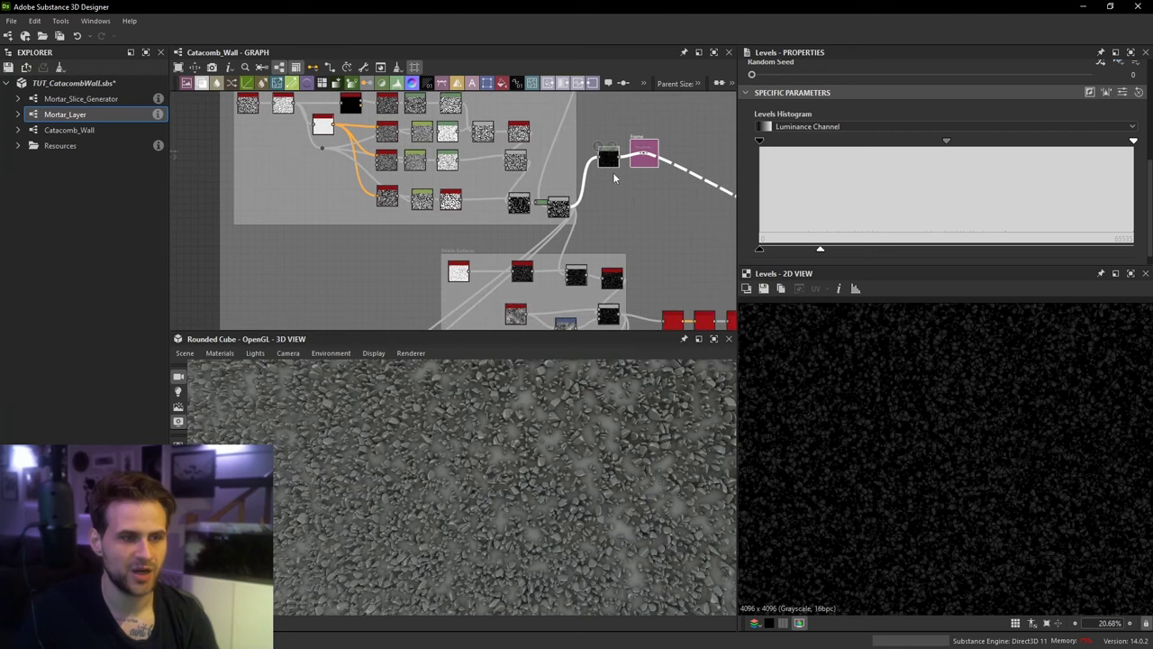
pyautogui.moveTo(614, 163); pyautogui.dragTo(662, 251)
pyautogui.moveTo(662, 250); pyautogui.dragTo(598, 157, button='middle')
pyautogui.moveTo(592, 156); pyautogui.dragTo(609, 165)
pyautogui.scroll(2, 573, 196)
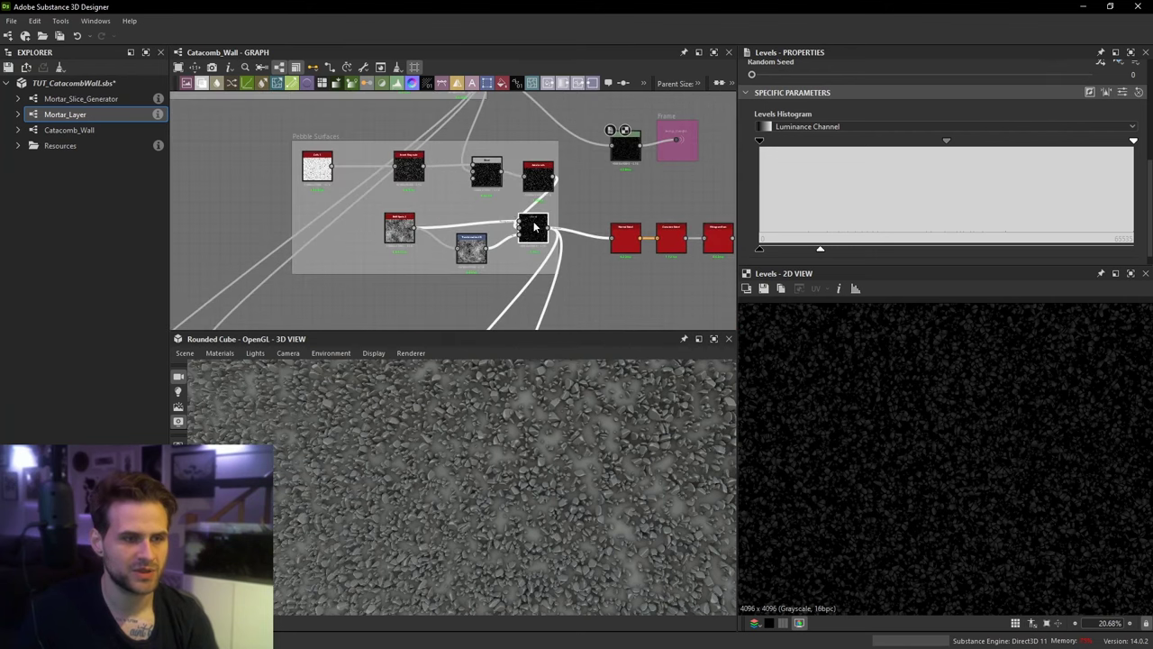
# Step: Preview the Subtract Blend ending Pebble Surfaces, connect it to the Levels feeding Temp_Height and inspect the pebbles up close in 3D
pyautogui.click(532, 225)
pyautogui.moveTo(532, 204); pyautogui.dragTo(530, 239, button='middle')
pyautogui.moveTo(552, 266); pyautogui.dragTo(613, 181)
pyautogui.scroll(8, 575, 454)
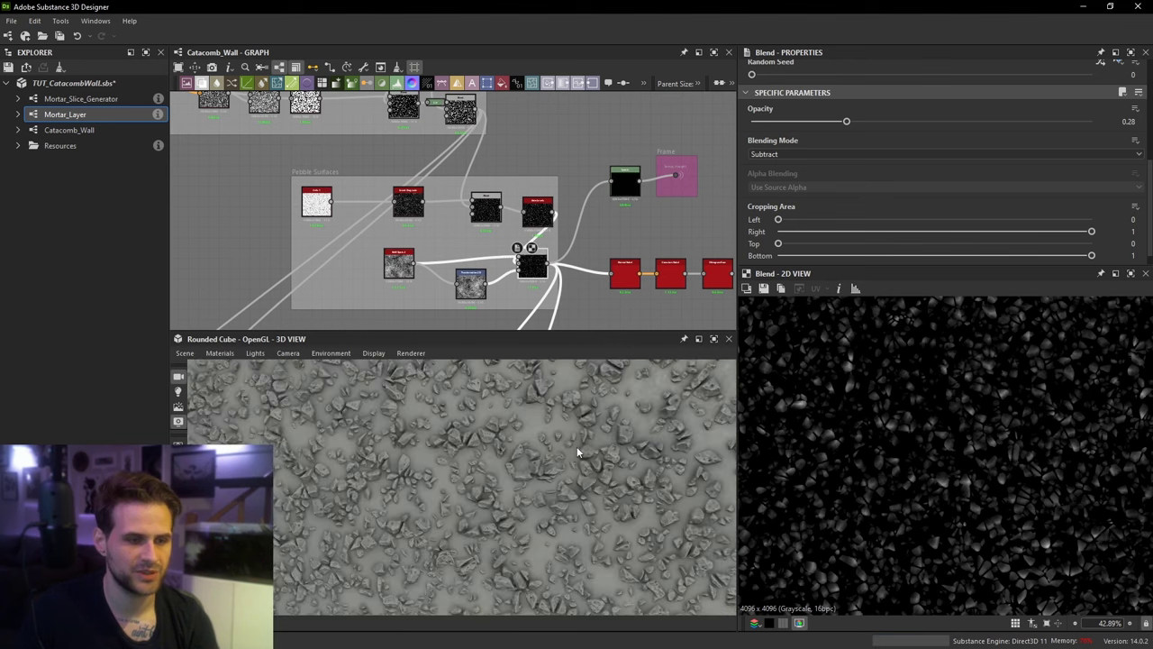
pyautogui.moveTo(577, 453); pyautogui.dragTo(605, 475)
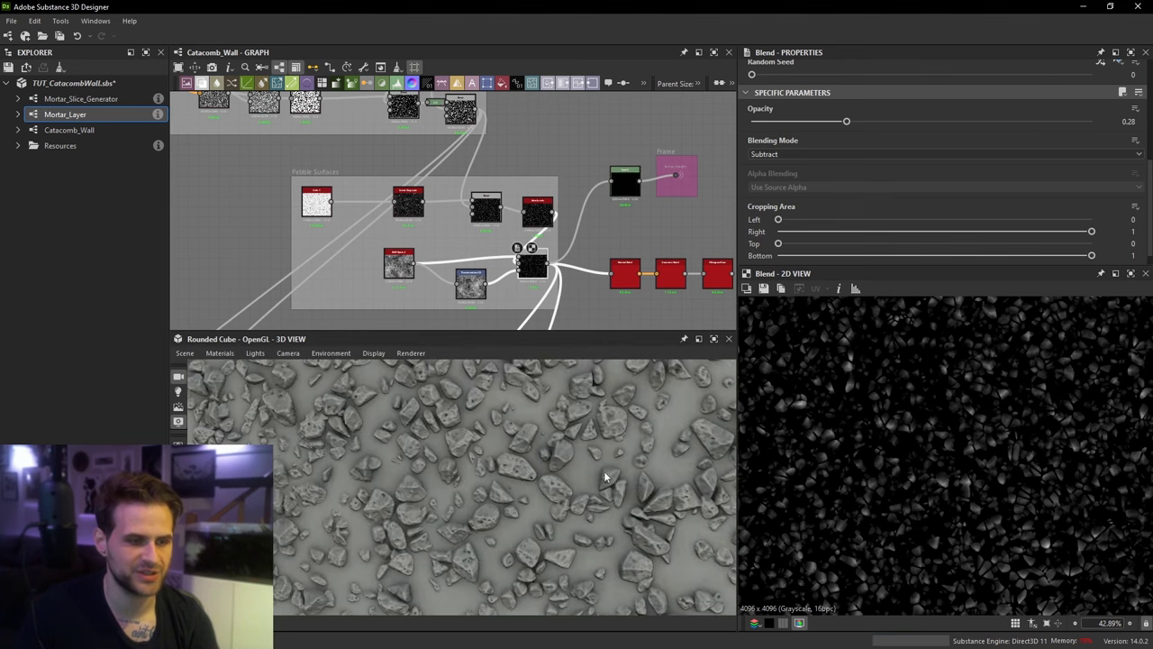
# Step: Preview the BnW Spots 2 noise in Pebble Surfaces and compare it with the pebble surface detail in 3D
pyautogui.click(468, 285)
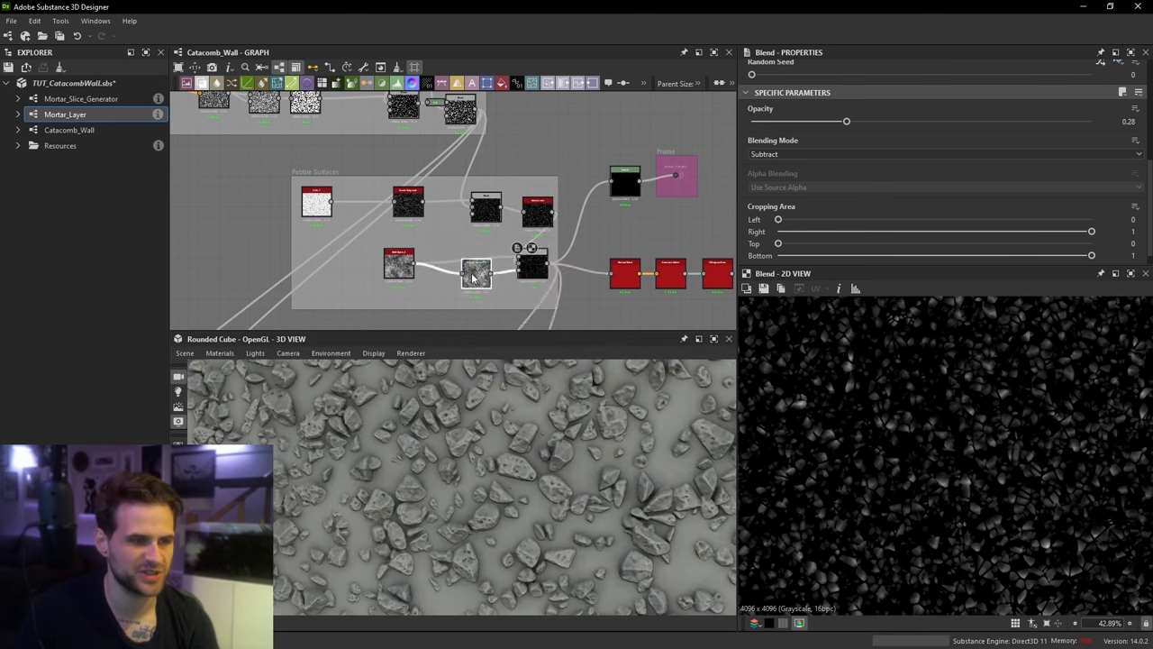
pyautogui.click(399, 264)
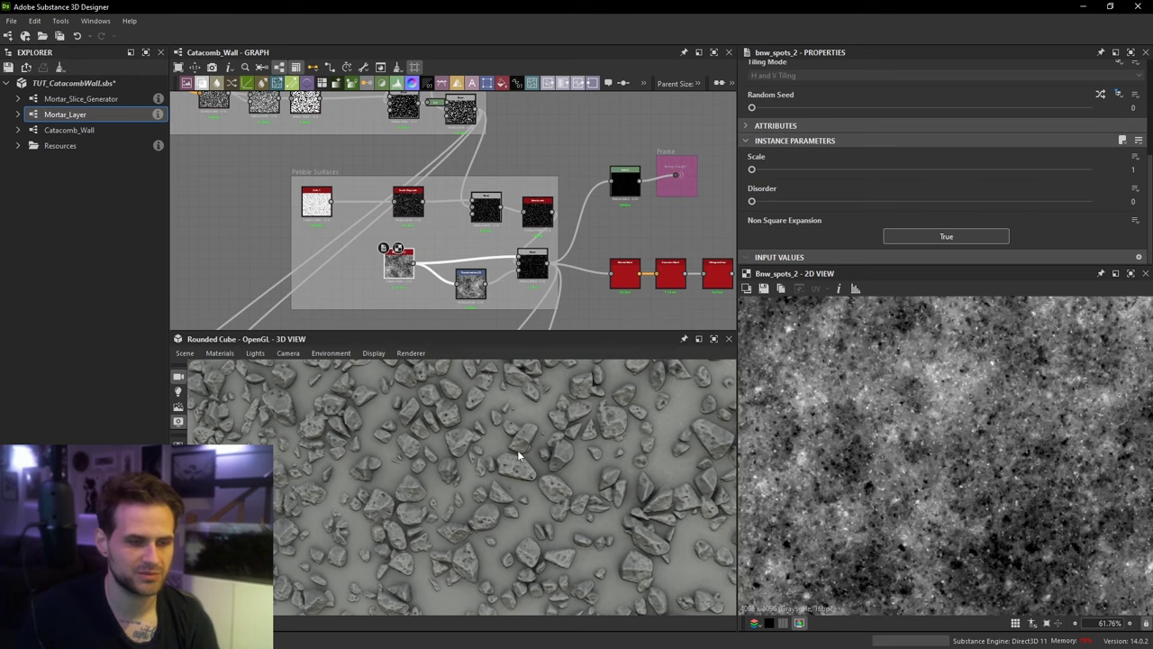
pyautogui.scroll(-5, 519, 455)
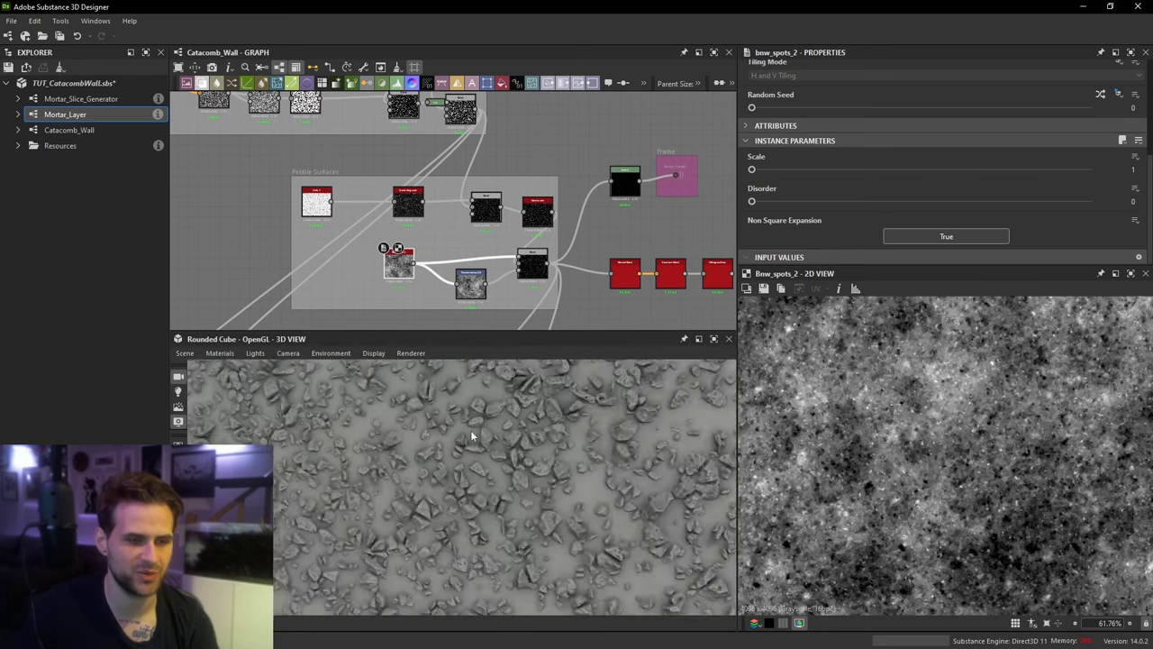
pyautogui.moveTo(471, 436); pyautogui.dragTo(520, 451)
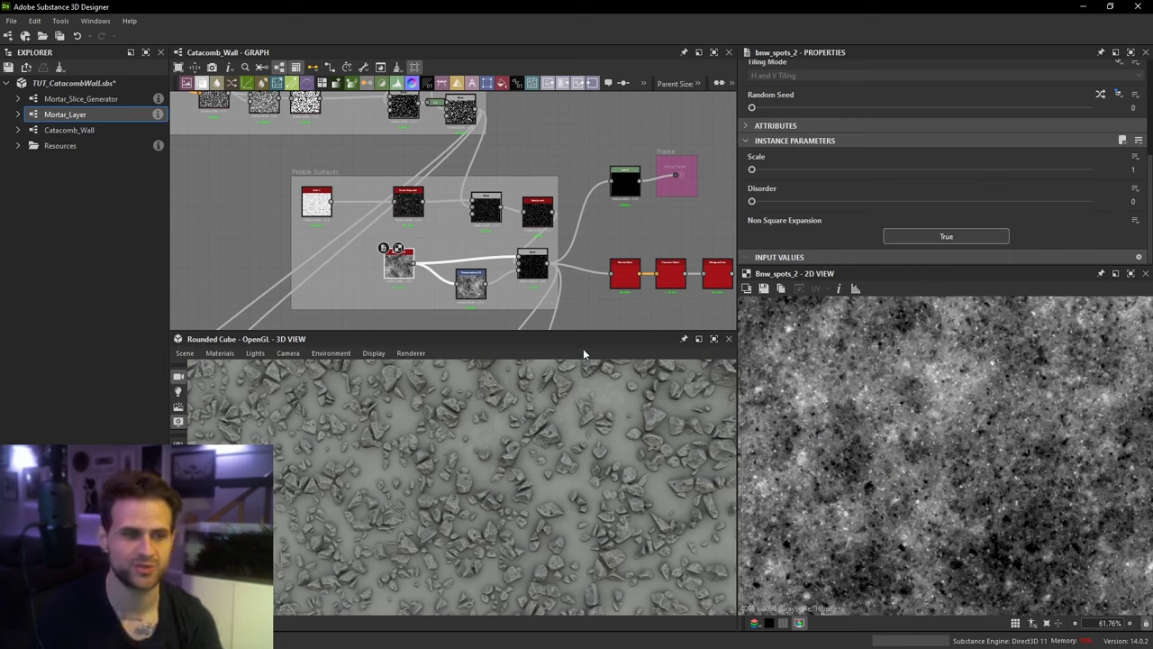
# Step: Move the Levels and the Temp_Height frame further down, below the Pebble Surfaces frame near the Pebble Controls
pyautogui.moveTo(627, 182); pyautogui.dragTo(608, 187, button='middle')
pyautogui.moveTo(613, 148); pyautogui.dragTo(650, 147)
pyautogui.scroll(1, 591, 265)
pyautogui.moveTo(662, 108); pyautogui.dragTo(600, 141, button='middle')
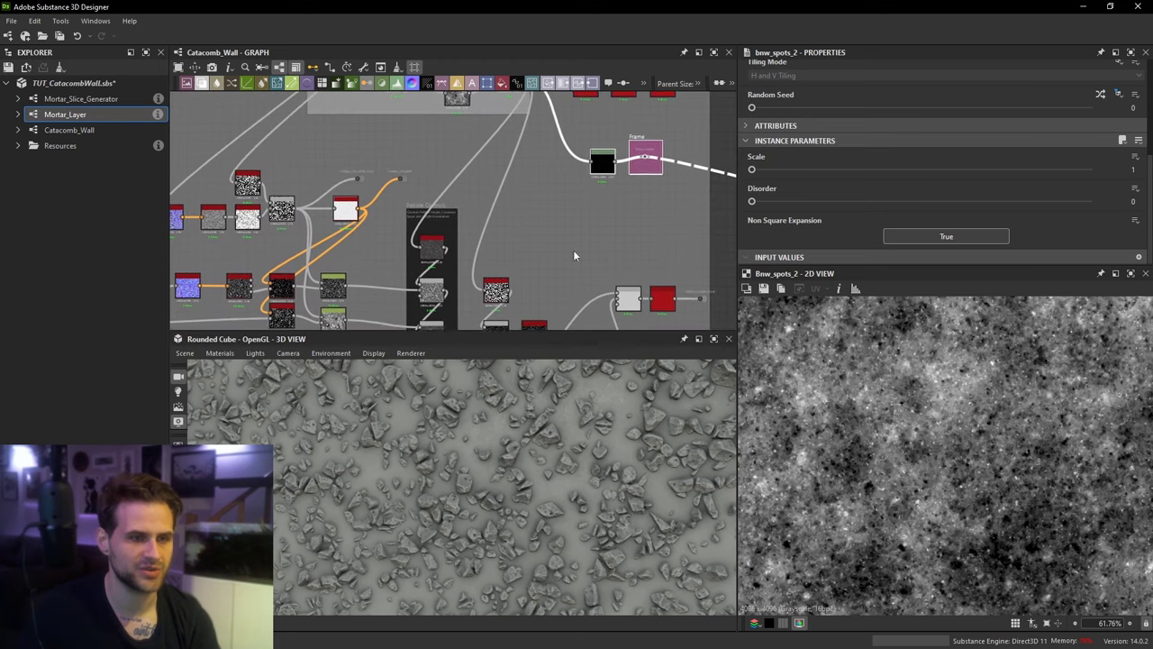
# Step: Add a Blend node below the Levels and feed it the Pebble Surfaces result and the wall height
pyautogui.press('space')
pyautogui.click(646, 244)
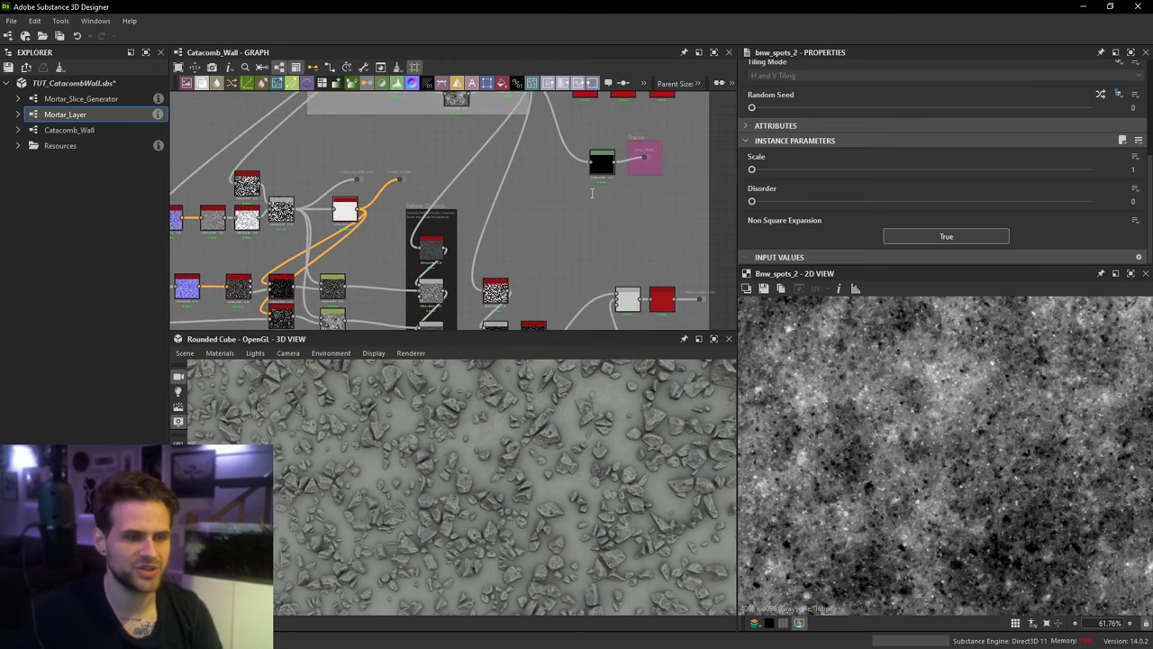
pyautogui.moveTo(592, 193); pyautogui.dragTo(564, 275, button='middle')
pyautogui.doubleClick(480, 165)
pyautogui.moveTo(492, 160); pyautogui.dragTo(592, 301)
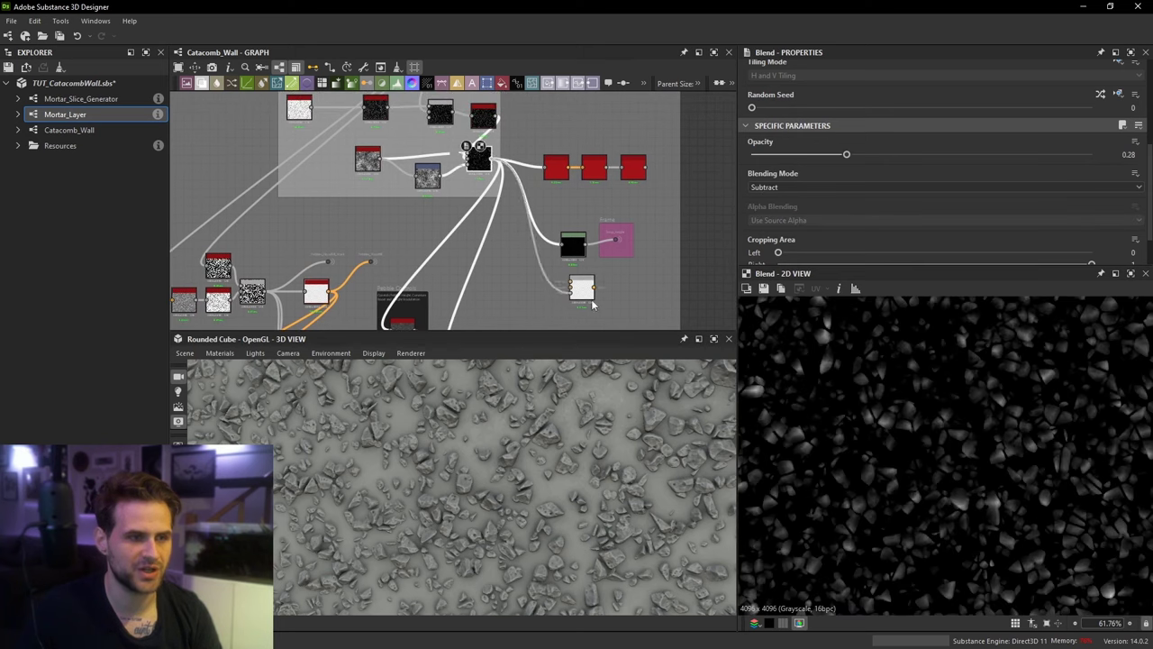
pyautogui.moveTo(492, 160); pyautogui.dragTo(576, 285)
pyautogui.scroll(-2, 577, 284)
pyautogui.moveTo(579, 286)
pyautogui.mouseDown()
pyautogui.moveTo(604, 283)
pyautogui.moveTo(586, 285)
pyautogui.mouseUp()
pyautogui.moveTo(577, 325); pyautogui.dragTo(577, 248, button='middle')
pyautogui.scroll(2, 516, 307)
pyautogui.scroll(1, 519, 307)
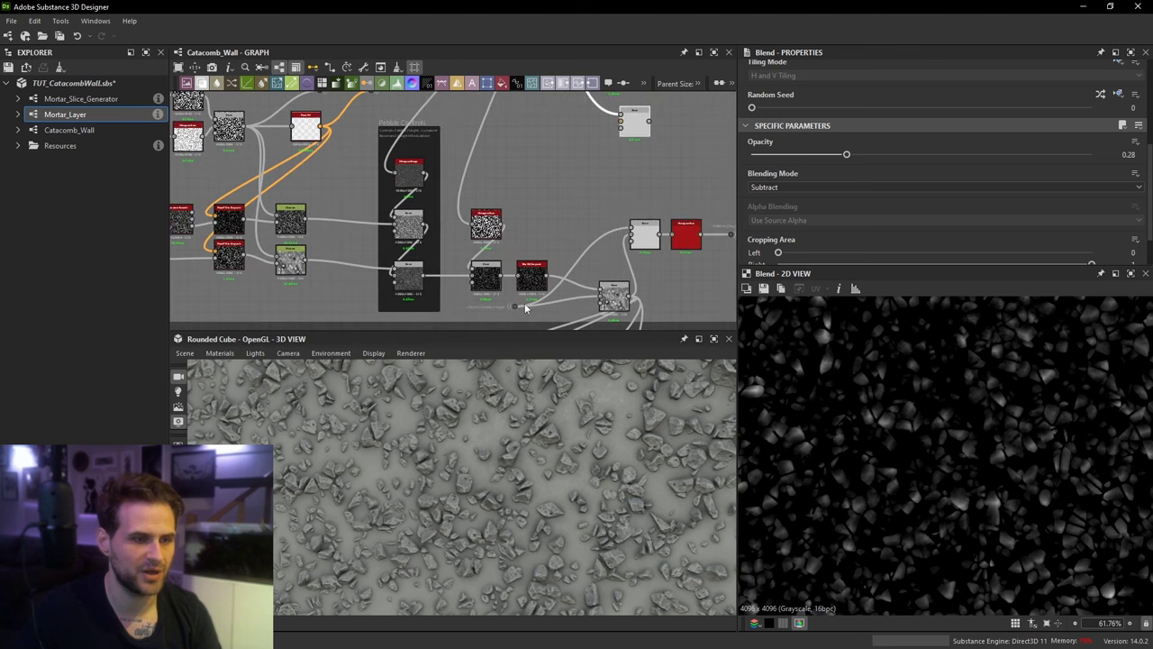
pyautogui.moveTo(571, 175); pyautogui.dragTo(536, 252, button='middle')
# Step: Set the new Blend's blending mode to Max (Lighten) and preview the result
pyautogui.click(599, 200)
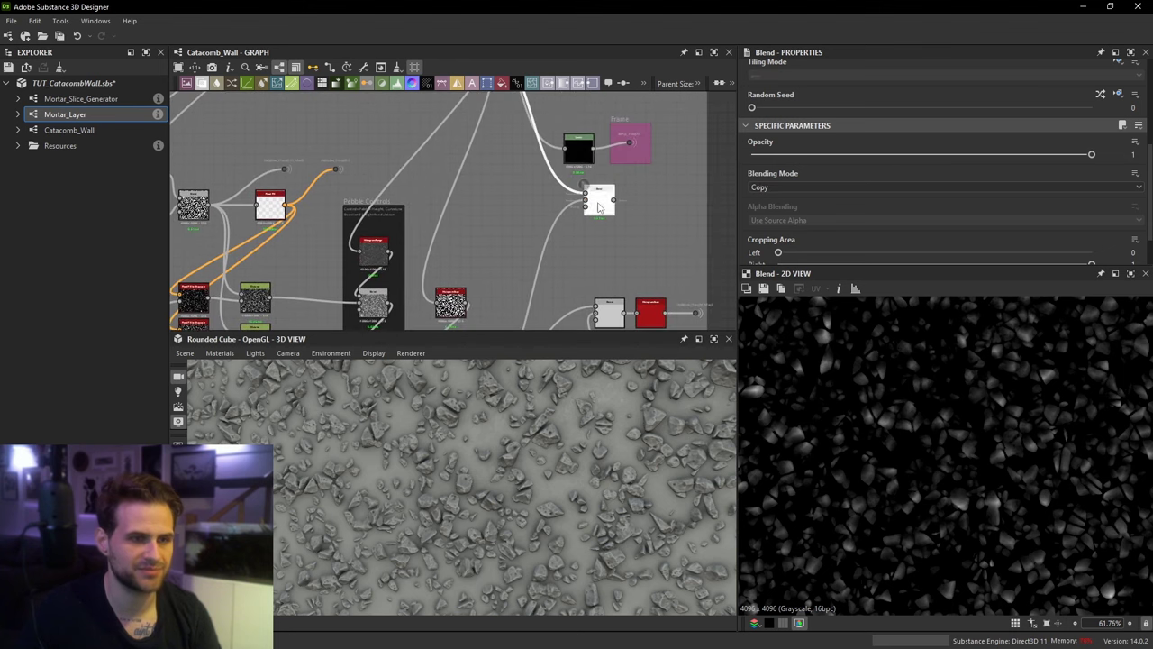
pyautogui.click(813, 185)
pyautogui.click(805, 241)
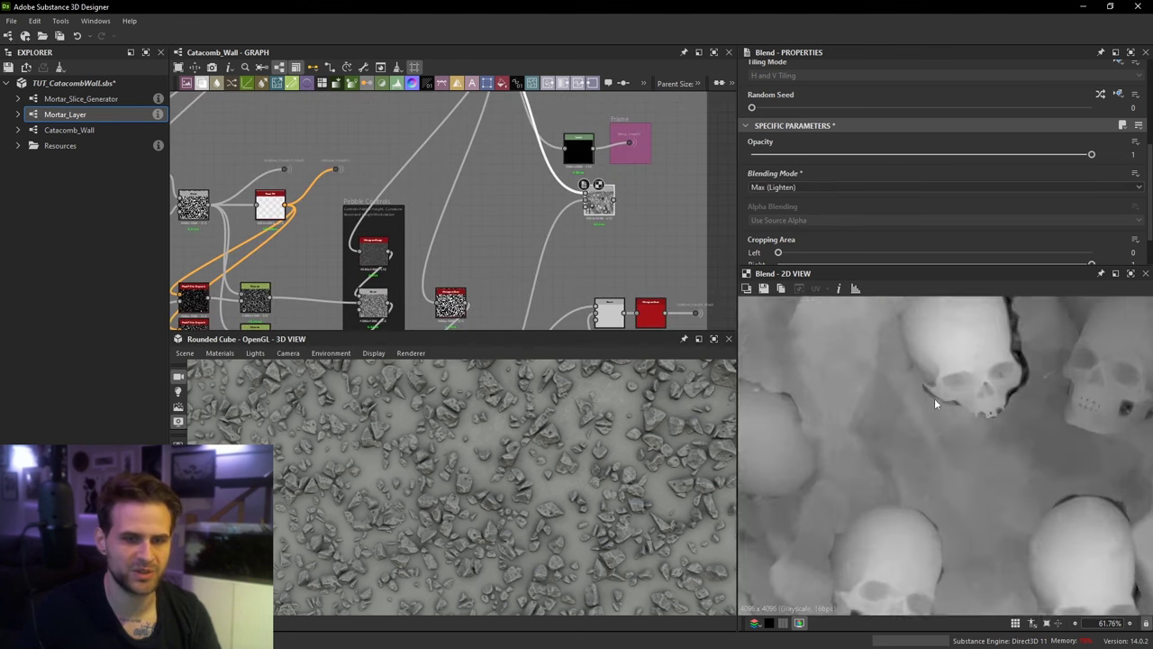
# Step: Delete the Levels feeding Temp_Height, connect the Max (Lighten) Blend in its place and inspect the wall in 3D
pyautogui.moveTo(630, 228); pyautogui.dragTo(600, 276, button='middle')
pyautogui.moveTo(580, 246); pyautogui.dragTo(511, 246)
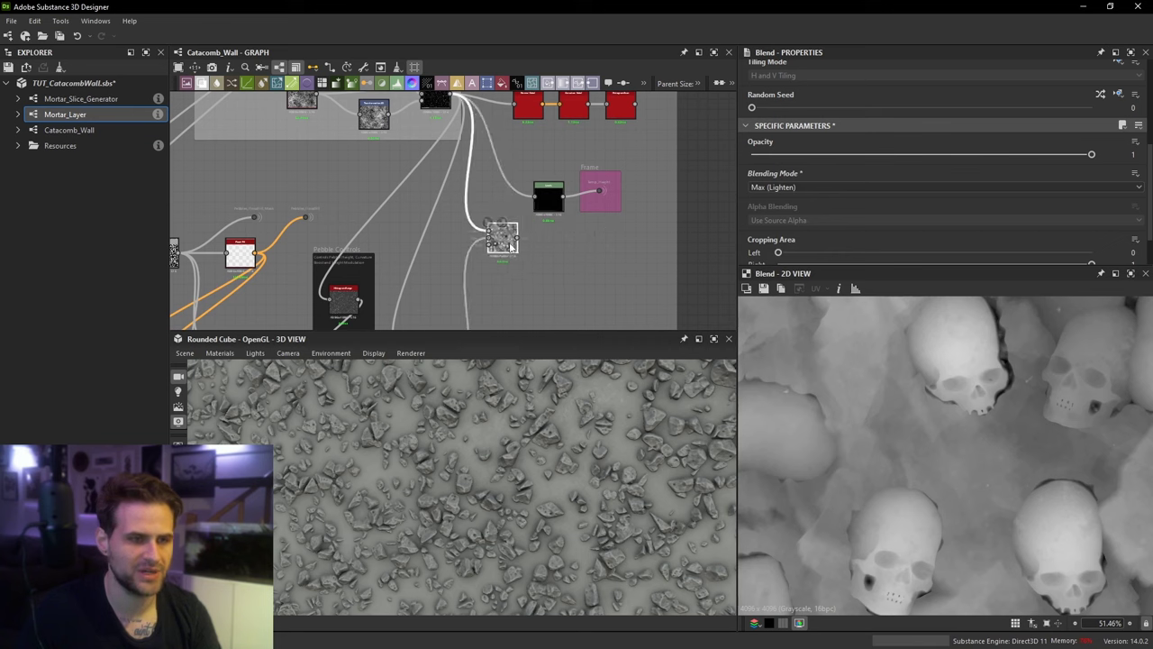
pyautogui.moveTo(551, 208)
pyautogui.mouseDown()
pyautogui.moveTo(529, 188)
pyautogui.moveTo(544, 189)
pyautogui.mouseUp()
pyautogui.press('Delete')
pyautogui.scroll(-5, 569, 497)
pyautogui.moveTo(587, 471); pyautogui.dragTo(525, 465, button='middle')
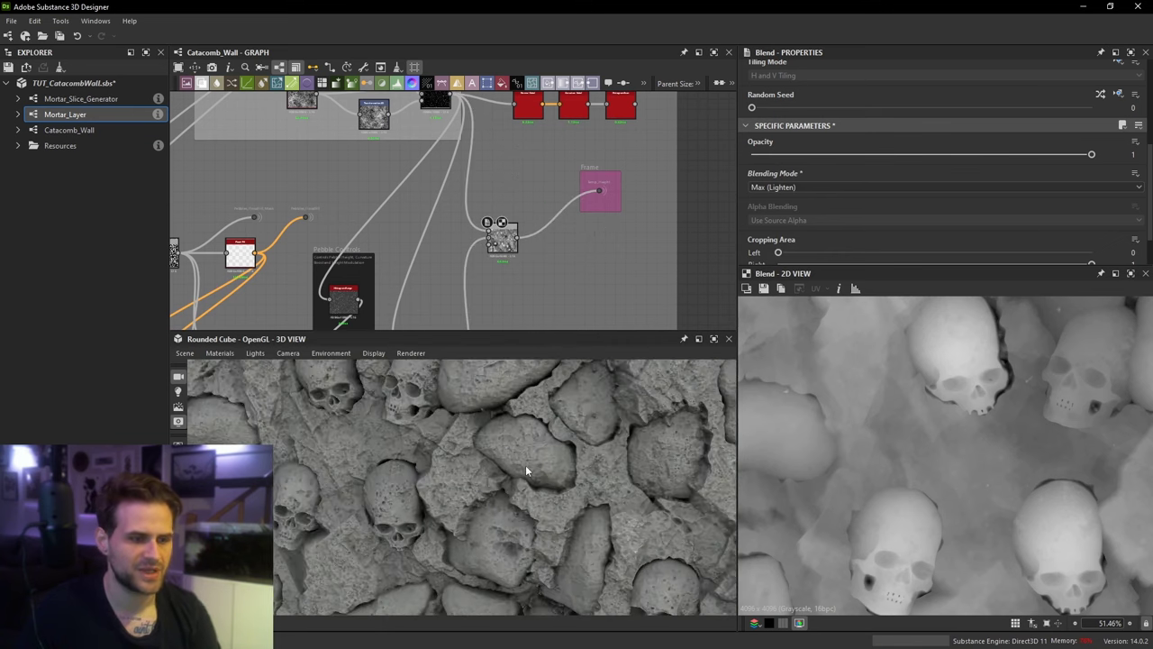
pyautogui.scroll(5, 556, 450)
pyautogui.moveTo(708, 479); pyautogui.dragTo(501, 449, button='middle')
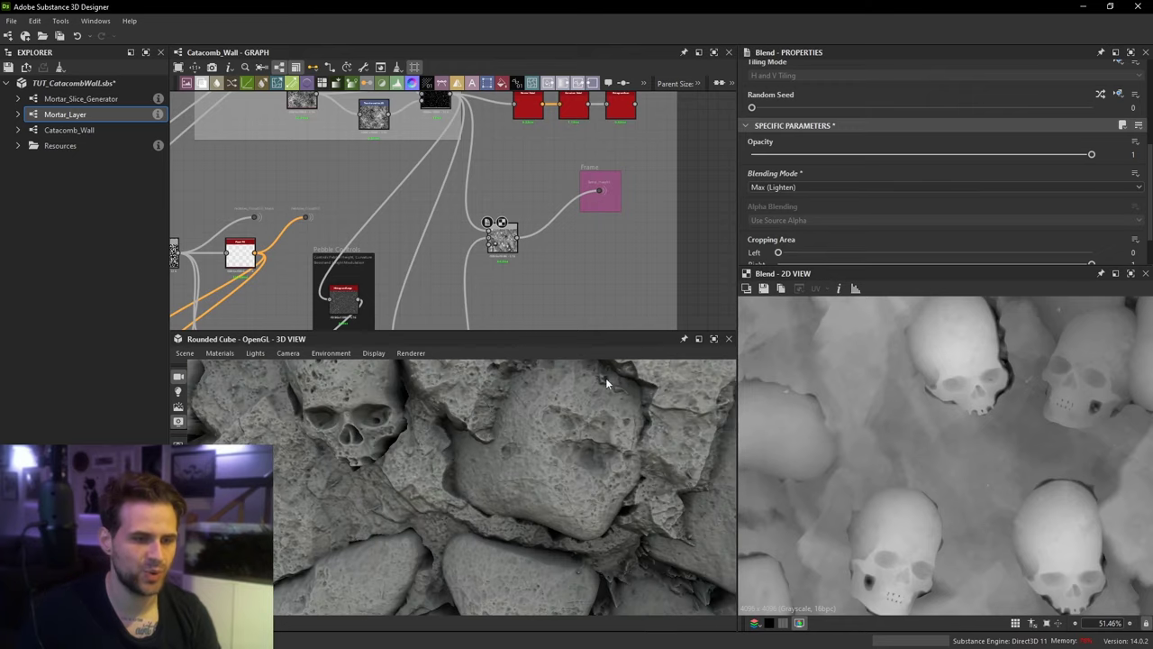
# Step: Add a Levels node before the Max (Lighten) Blend and feed it from the Pebble Surfaces Subtract Blend
pyautogui.moveTo(502, 238); pyautogui.dragTo(538, 238)
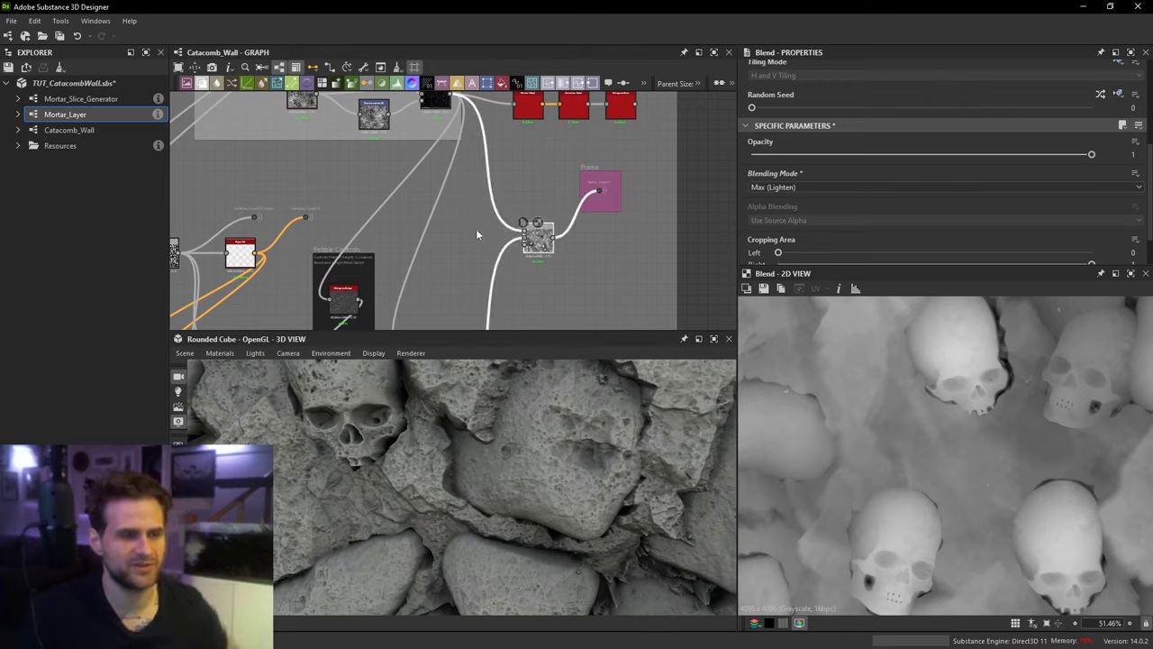
pyautogui.click(466, 227)
pyautogui.press('space')
pyautogui.write('lev')
pyautogui.press('Return')
pyautogui.moveTo(461, 203); pyautogui.dragTo(463, 242, button='middle')
pyautogui.click(453, 133)
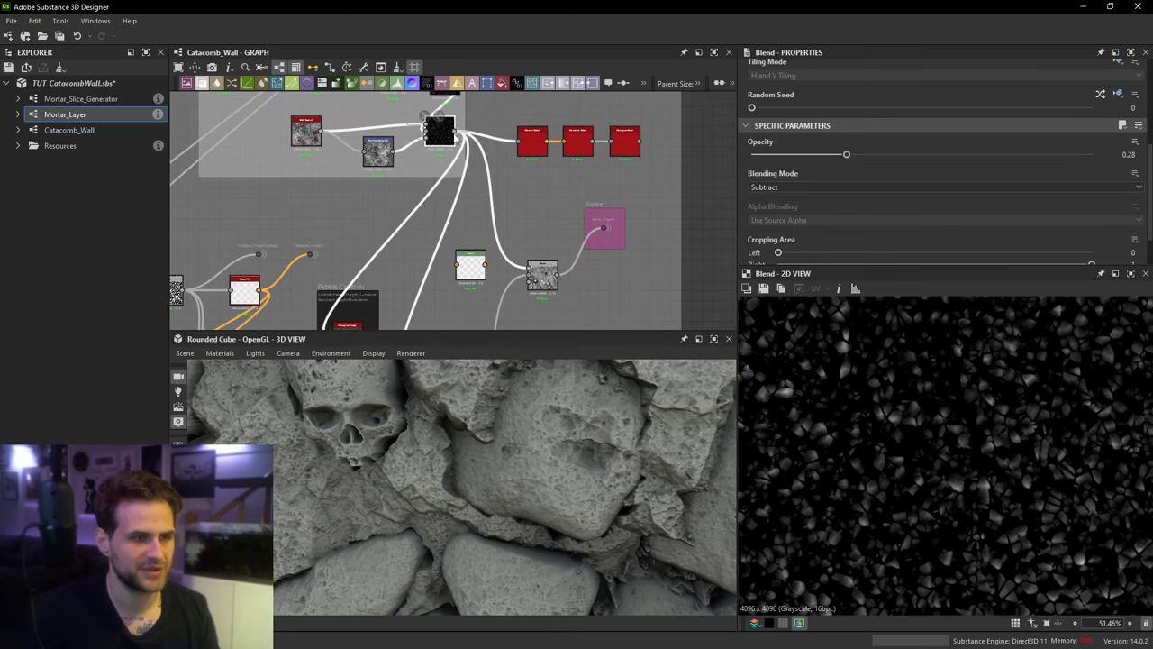
pyautogui.click(469, 263)
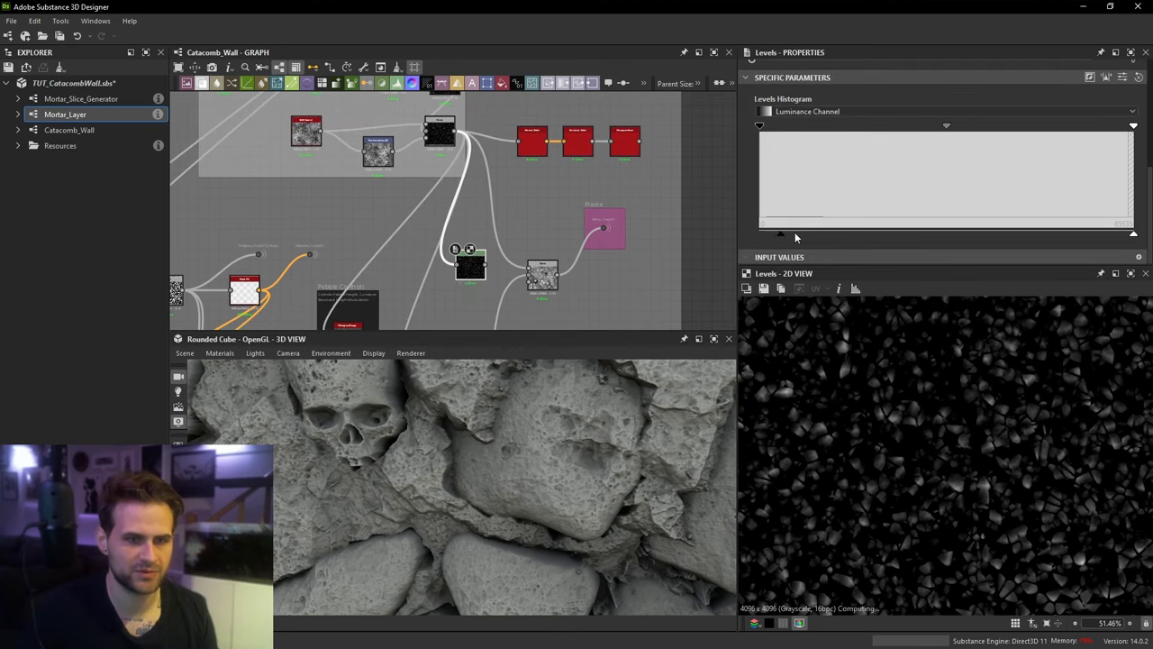
# Step: Raise the new Levels' output black level, connect it to the Max (Lighten) Blend and inspect the pebbles on the wall in 3D
pyautogui.moveTo(796, 237); pyautogui.dragTo(811, 237)
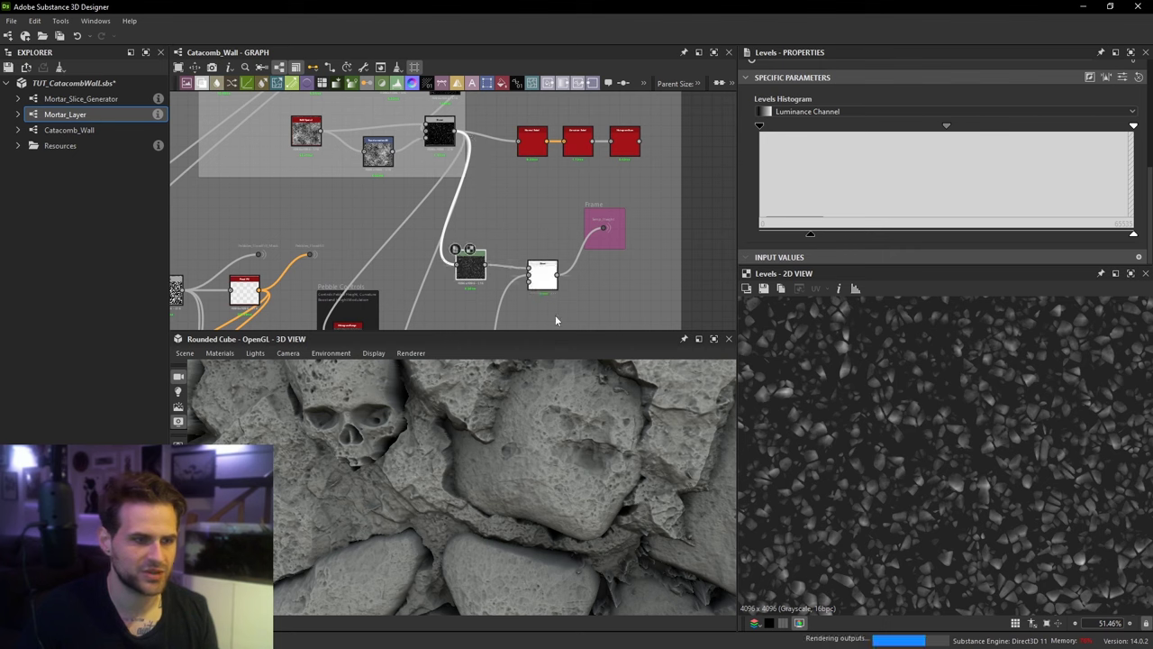
pyautogui.scroll(3, 548, 451)
pyautogui.moveTo(540, 441)
pyautogui.mouseDown()
pyautogui.moveTo(575, 438)
pyautogui.moveTo(563, 440)
pyautogui.mouseUp()
pyautogui.scroll(-5, 562, 441)
pyautogui.moveTo(563, 441); pyautogui.dragTo(602, 411, button='middle')
pyautogui.scroll(5, 602, 410)
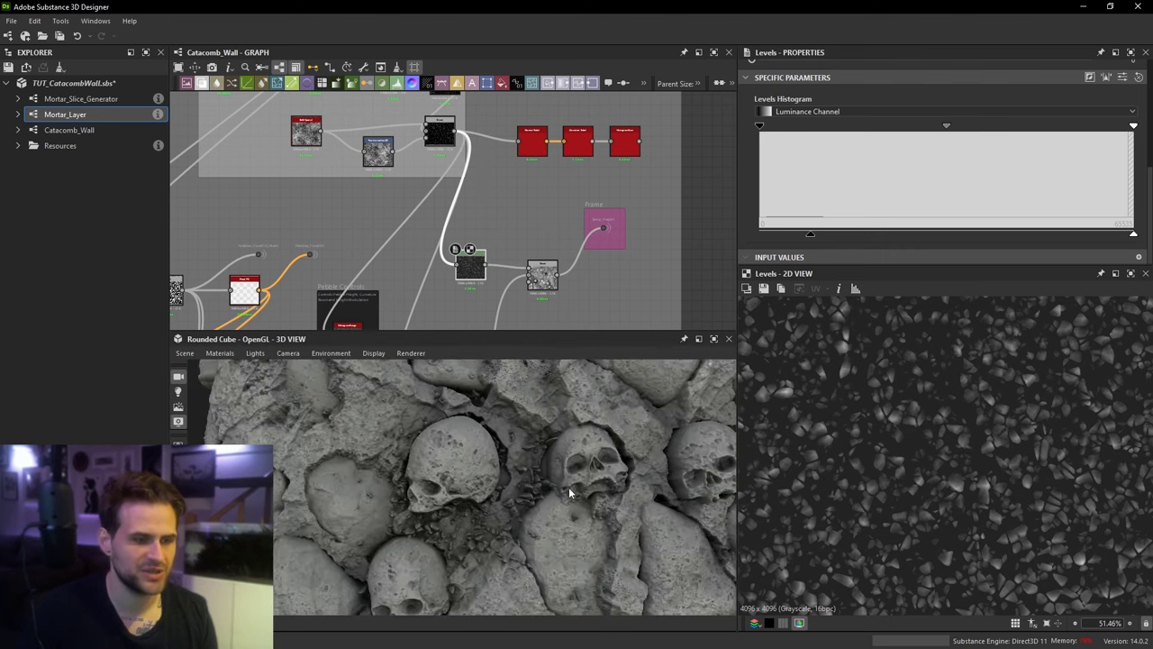
# Step: Inspect the pebbles between the skulls in 3D and examine the Max (Lighten) Blend's height map up close
pyautogui.moveTo(585, 494); pyautogui.dragTo(579, 489, button='middle')
pyautogui.keyDown('ctrl'); pyautogui.keyDown('shift'); pyautogui.moveTo(580, 490); pyautogui.dragTo(517, 475, button='right'); pyautogui.keyUp('shift'); pyautogui.keyUp('ctrl')
pyautogui.doubleClick(543, 275)
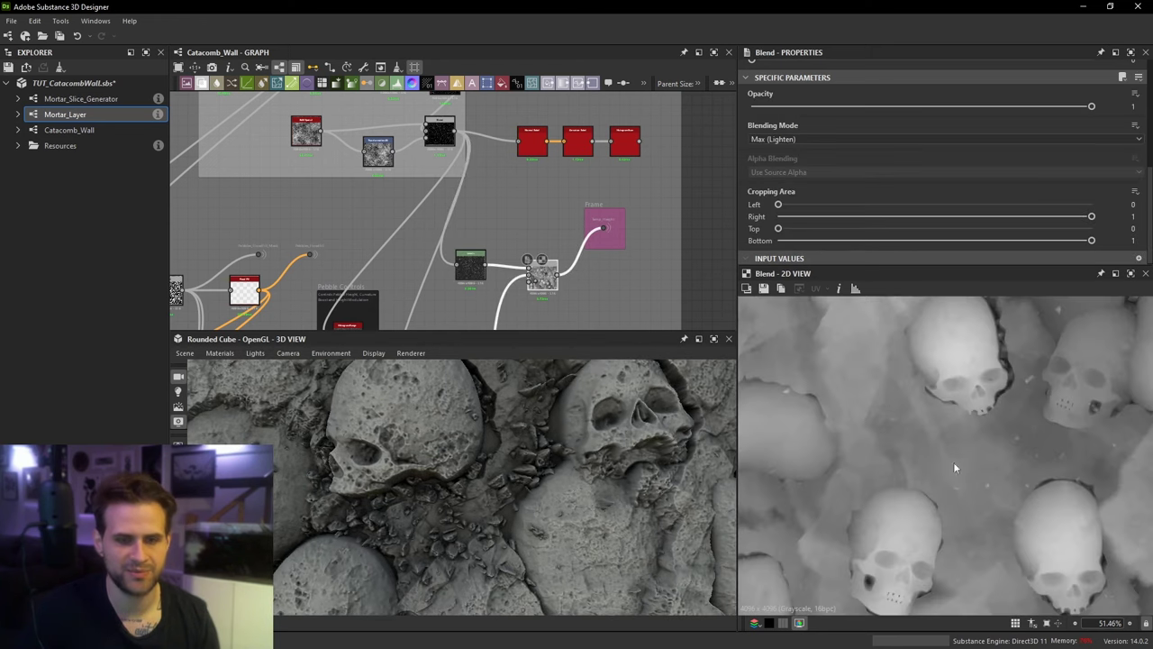
pyautogui.scroll(6, 990, 444)
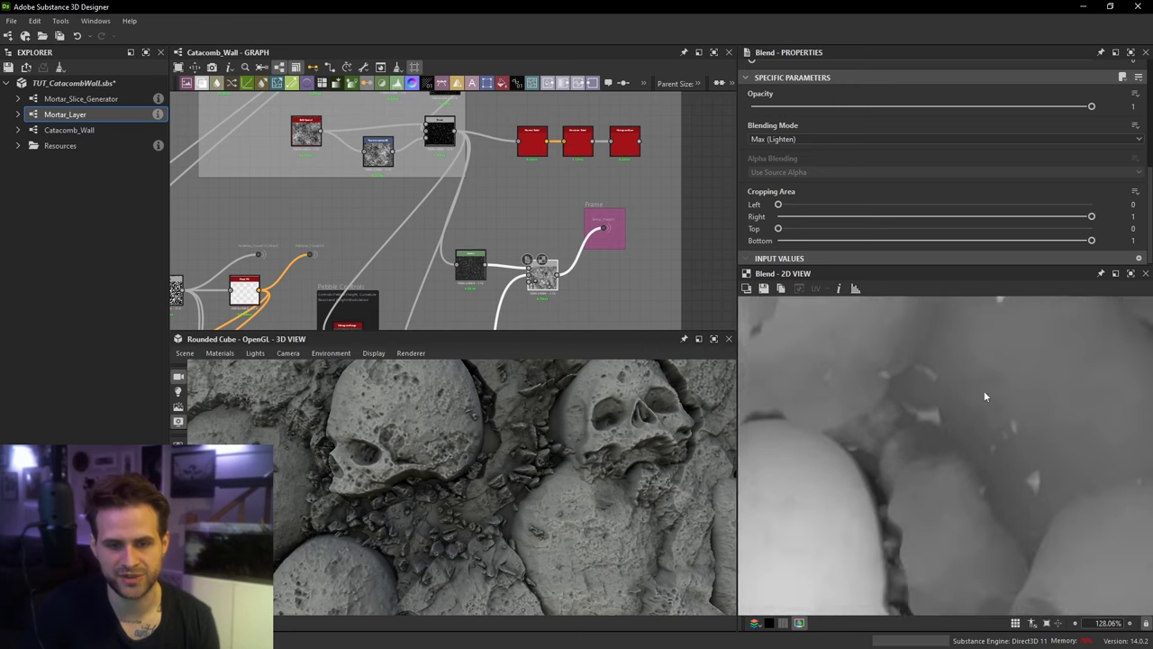
pyautogui.scroll(-5, 991, 440)
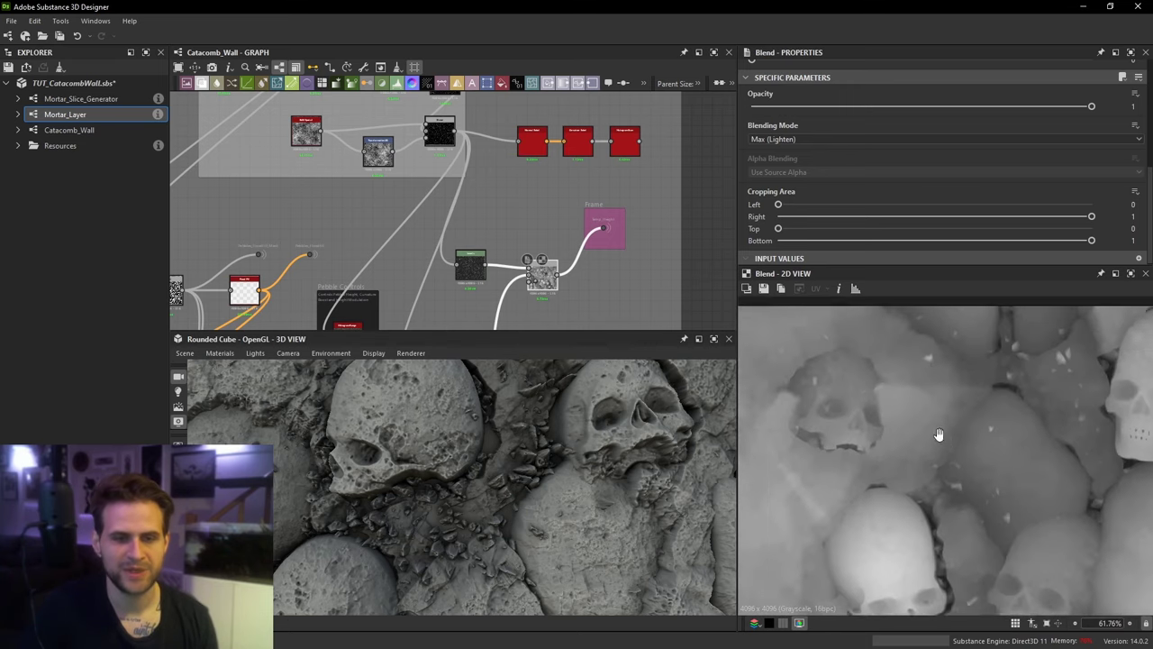
pyautogui.scroll(2, 931, 389)
pyautogui.scroll(5, 880, 392)
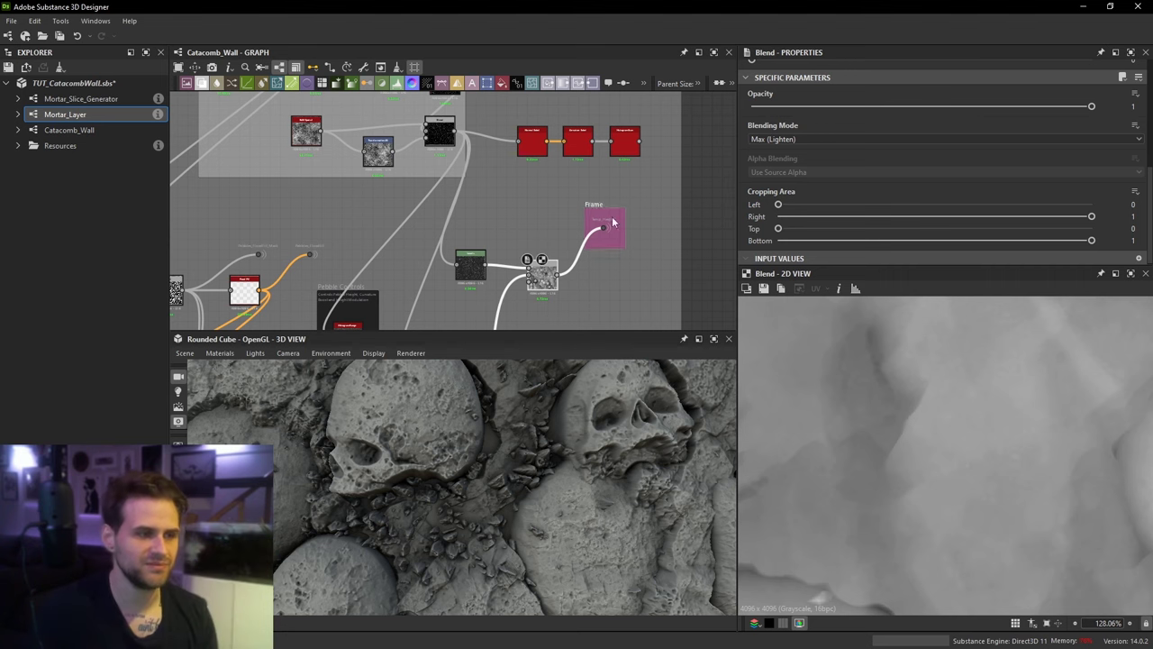
# Step: Preview the pebble mask chain through the Distance, Normal Sobel, Curvature Sobel and Histogram Scan nodes and the Multiply Blend
pyautogui.moveTo(612, 223); pyautogui.dragTo(910, 92, button='middle')
pyautogui.scroll(2, 543, 164)
pyautogui.click(526, 290)
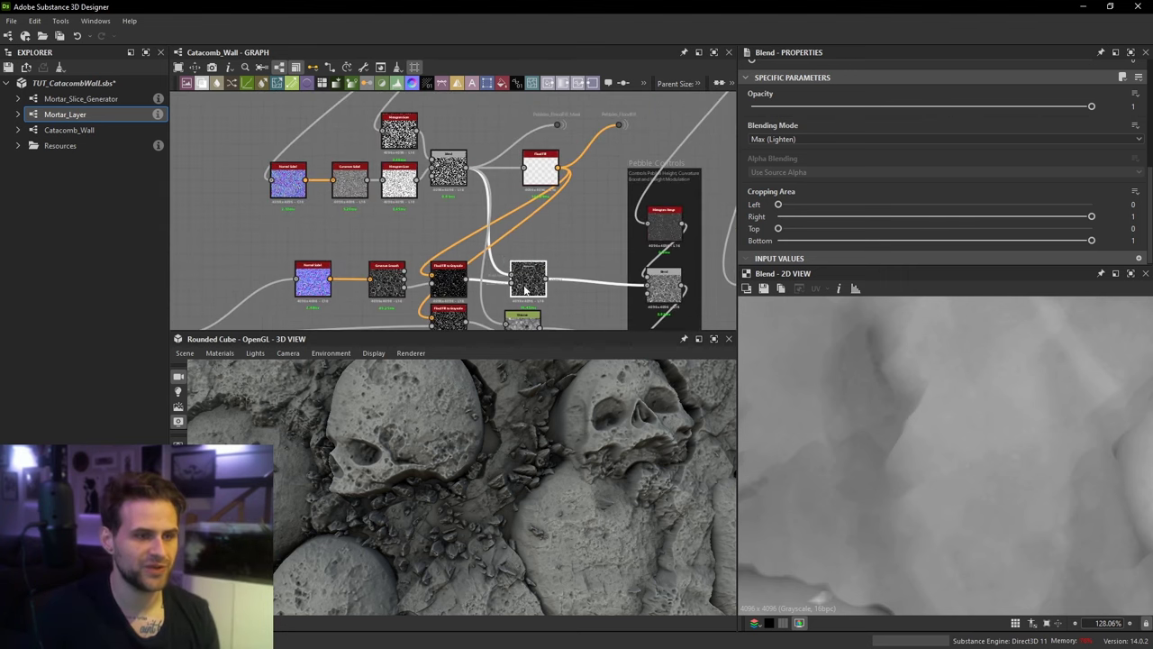
pyautogui.doubleClick(528, 281)
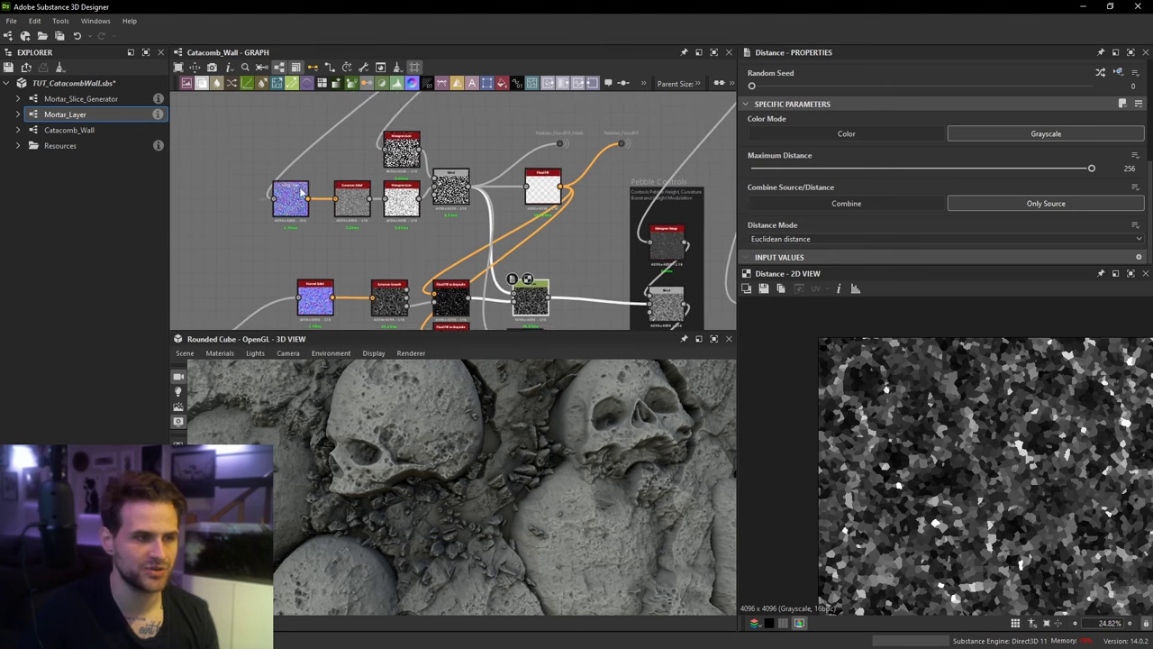
pyautogui.doubleClick(302, 191)
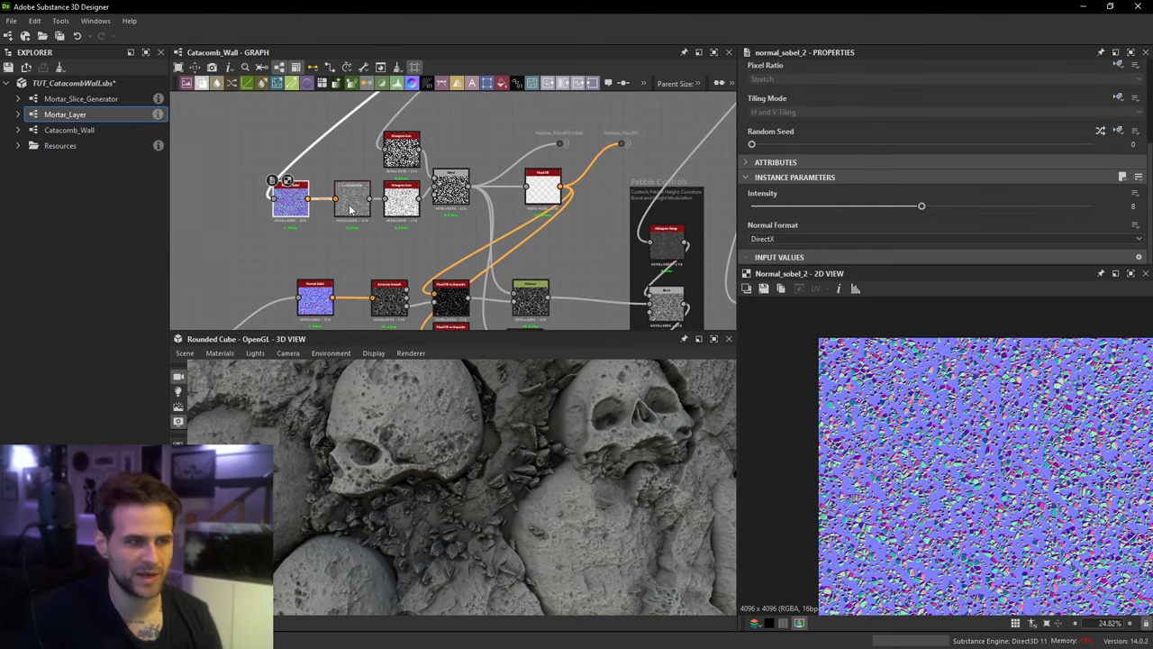
pyautogui.doubleClick(352, 199)
pyautogui.doubleClick(398, 209)
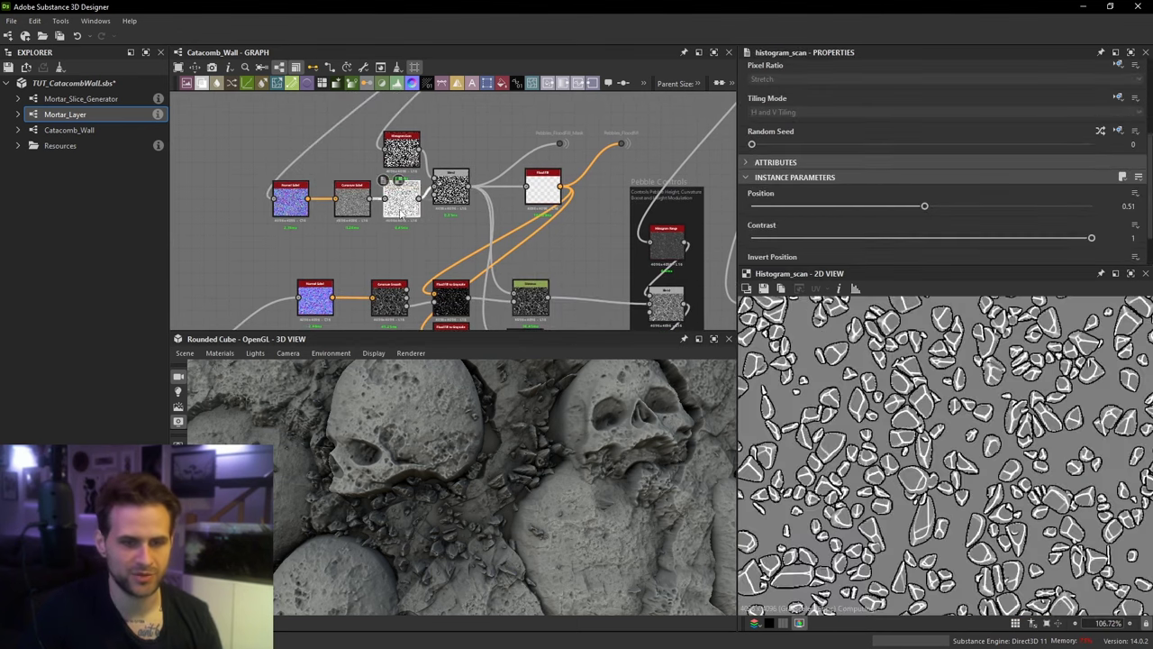
pyautogui.doubleClick(455, 189)
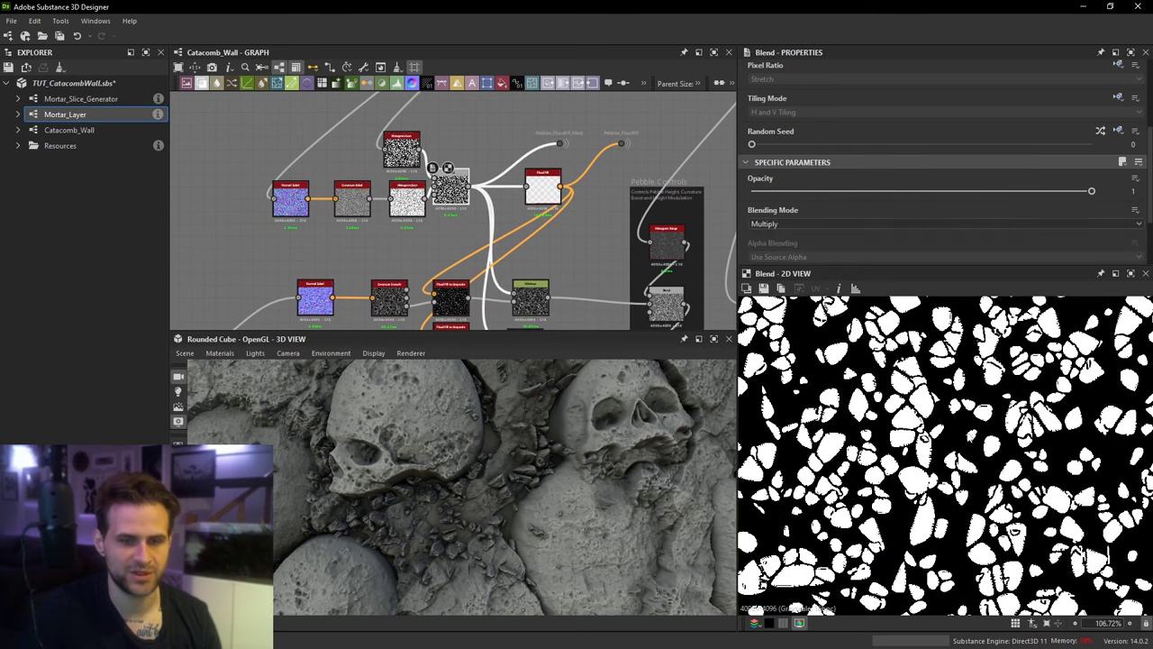
# Step: Preview the two Flood Fill to Grayscale nodes that feed the pebble Distance nodes
pyautogui.moveTo(523, 297); pyautogui.dragTo(516, 229, button='middle')
pyautogui.doubleClick(425, 270)
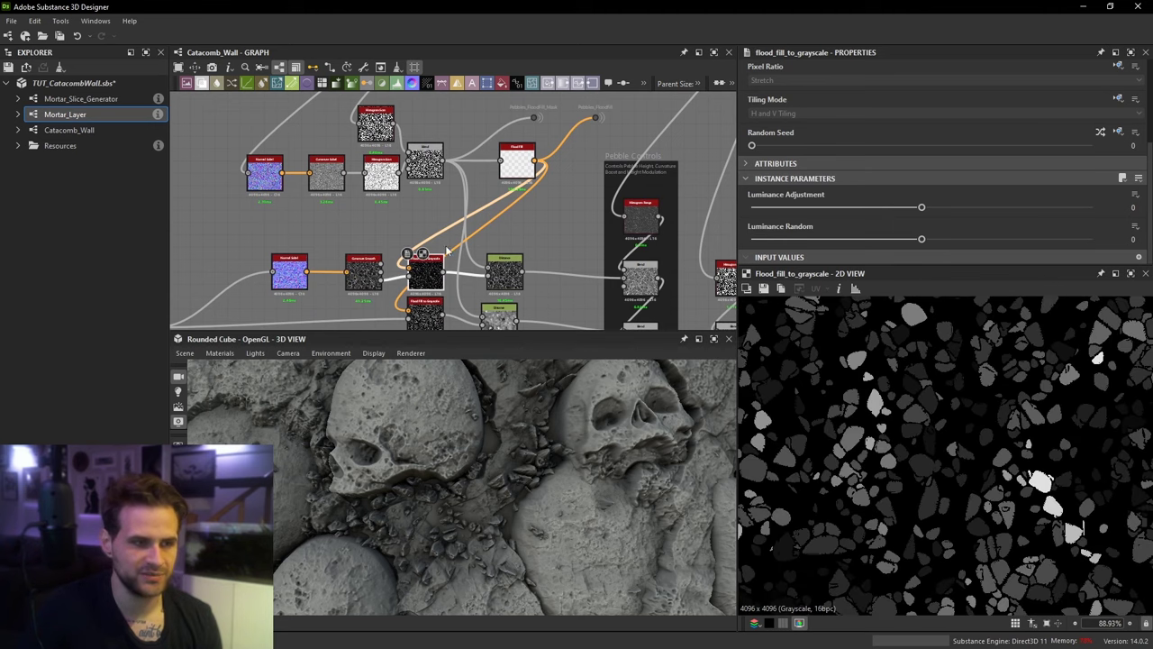
pyautogui.moveTo(447, 250); pyautogui.dragTo(478, 170, button='middle')
pyautogui.moveTo(466, 236)
pyautogui.mouseDown()
pyautogui.moveTo(472, 248)
pyautogui.moveTo(458, 246)
pyautogui.mouseUp()
pyautogui.doubleClick(458, 246)
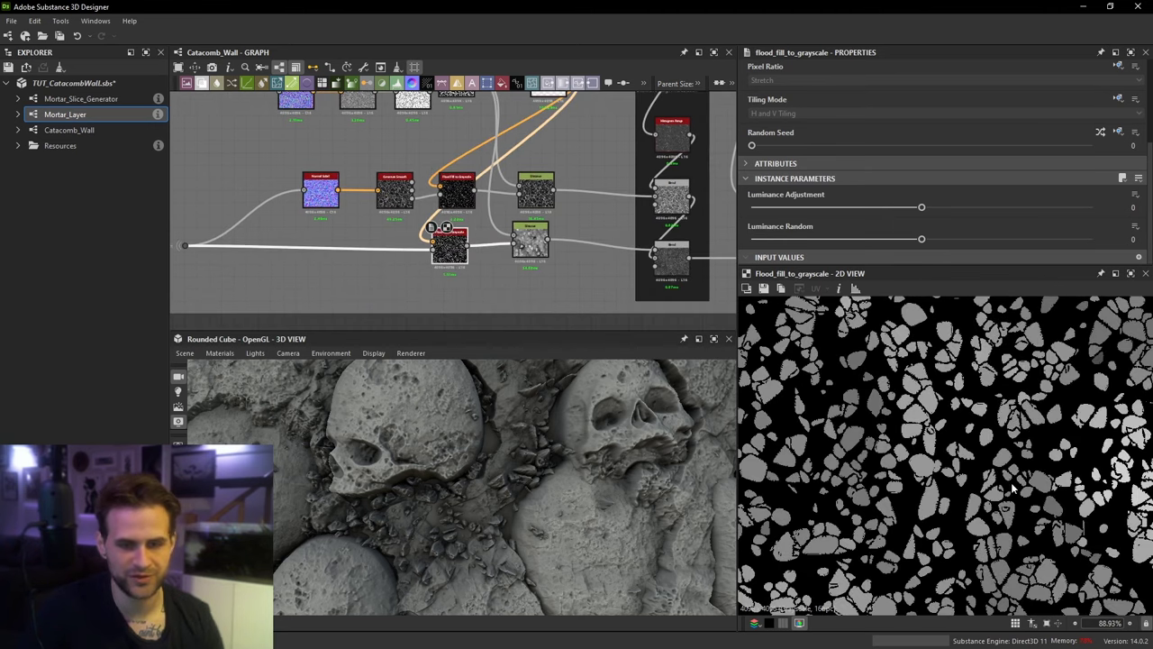
# Step: Examine the concavity output of the Curvature Smooth node that follows the wall height's Normal Sobel
pyautogui.moveTo(455, 186); pyautogui.dragTo(486, 223, button='middle')
pyautogui.doubleClick(468, 207)
pyautogui.doubleClick(421, 227)
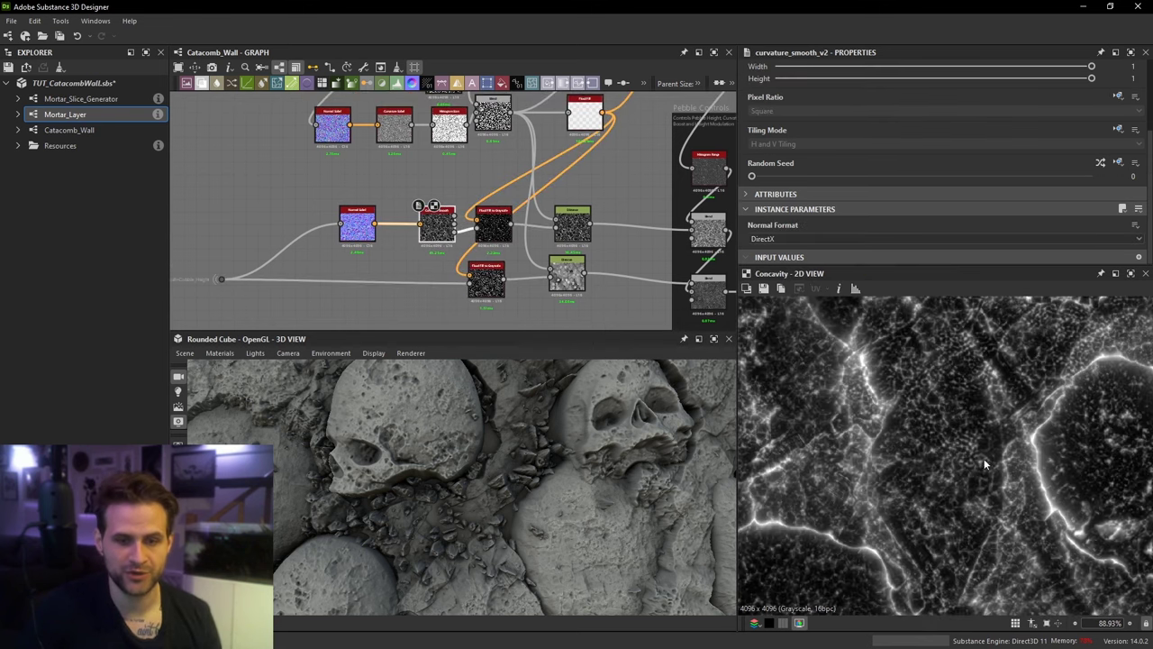
pyautogui.scroll(-3, 991, 478)
pyautogui.moveTo(998, 494); pyautogui.dragTo(980, 543, button='middle')
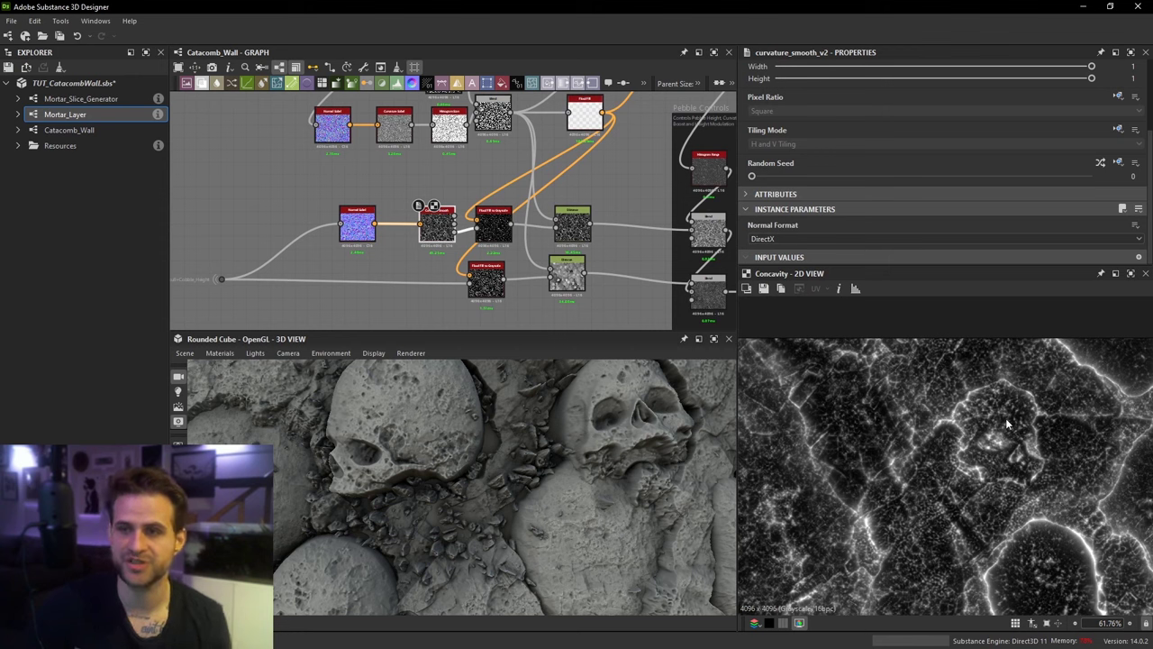
pyautogui.scroll(1, 371, 196)
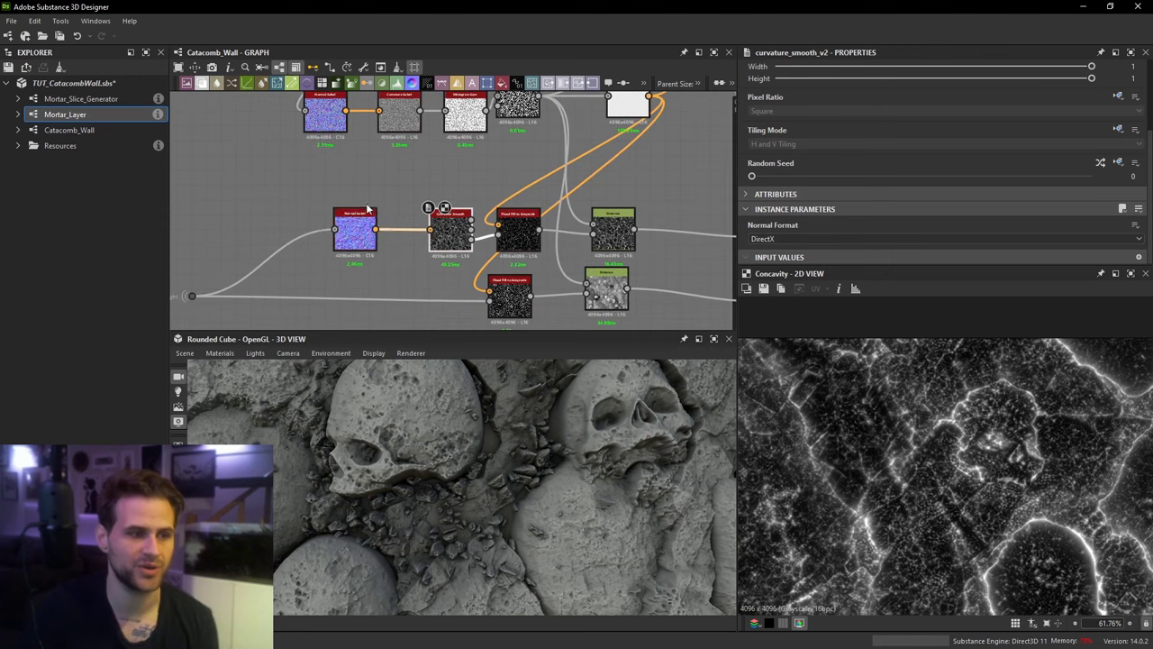
pyautogui.doubleClick(357, 225)
pyautogui.doubleClick(449, 234)
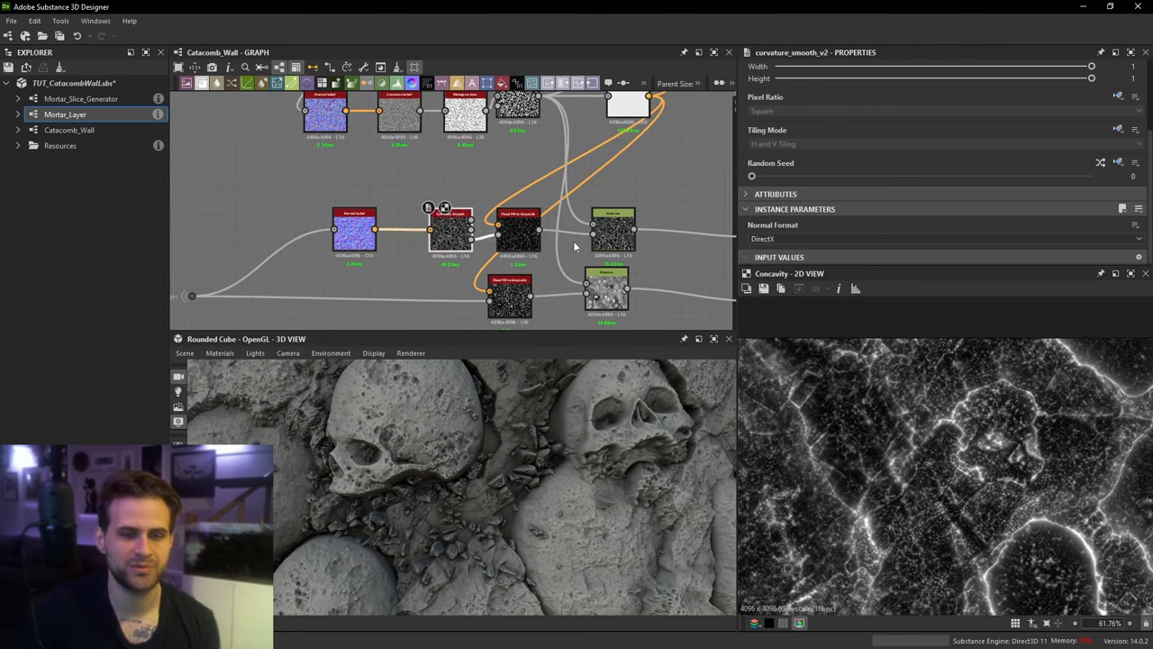
pyautogui.scroll(1, 573, 240)
pyautogui.scroll(3, 986, 367)
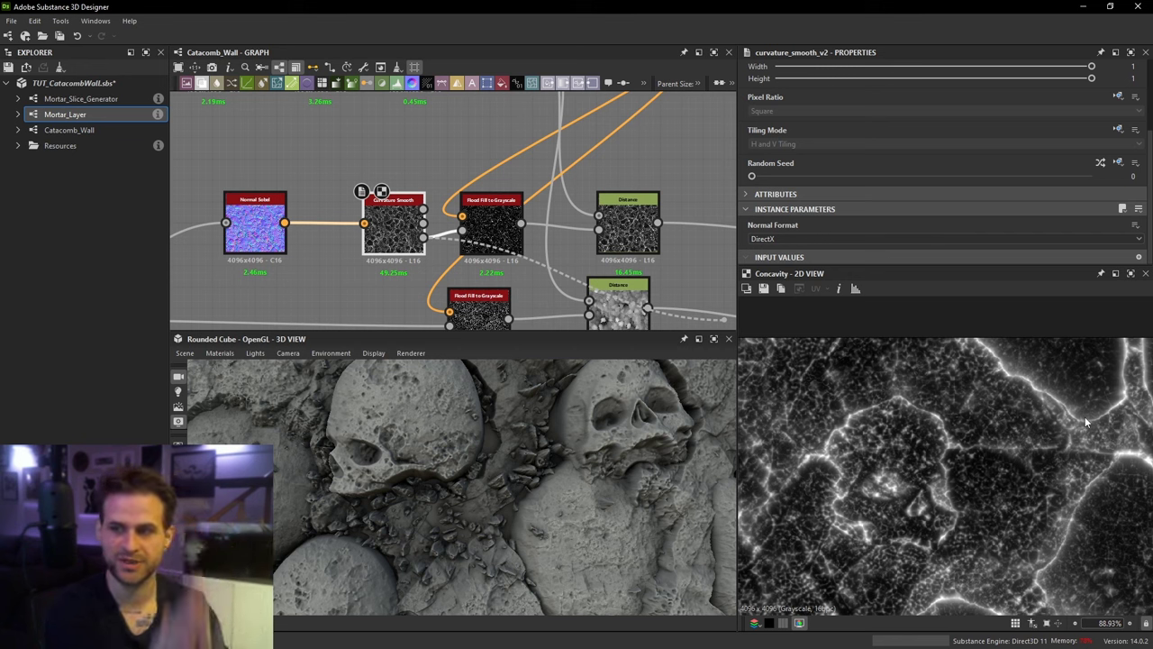
# Step: Preview the Flood Fill to Grayscale fed by the concavity map, followed by the Distance node it feeds
pyautogui.doubleClick(491, 225)
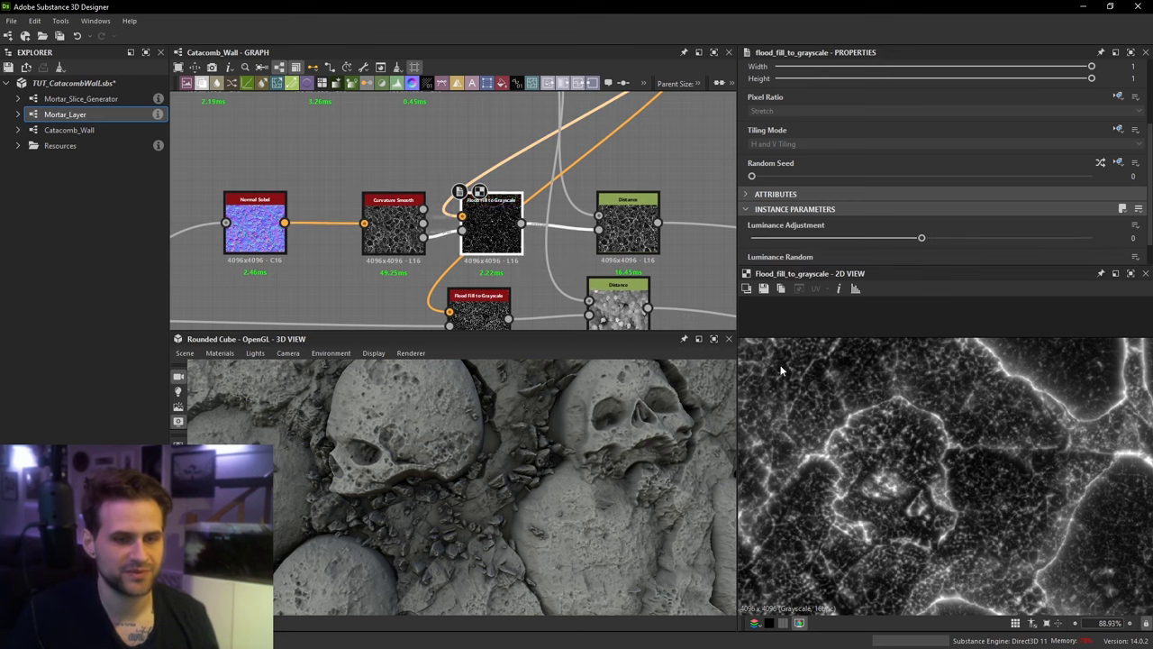
pyautogui.scroll(-2, 964, 451)
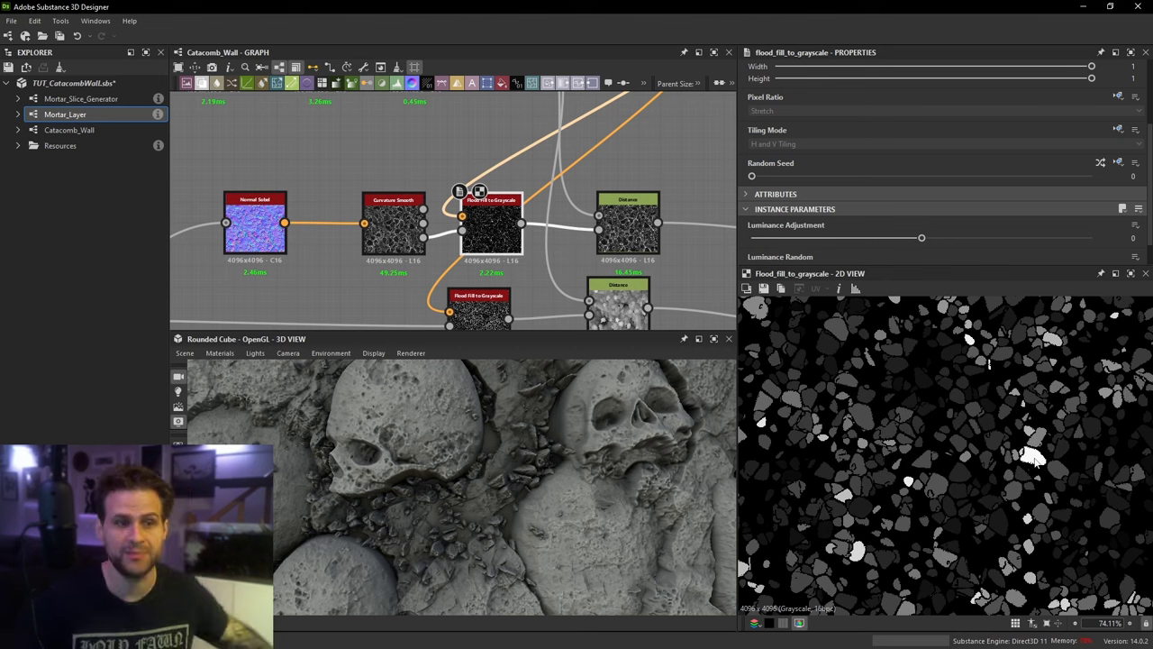
pyautogui.doubleClick(640, 230)
pyautogui.moveTo(694, 236); pyautogui.dragTo(472, 231, button='middle')
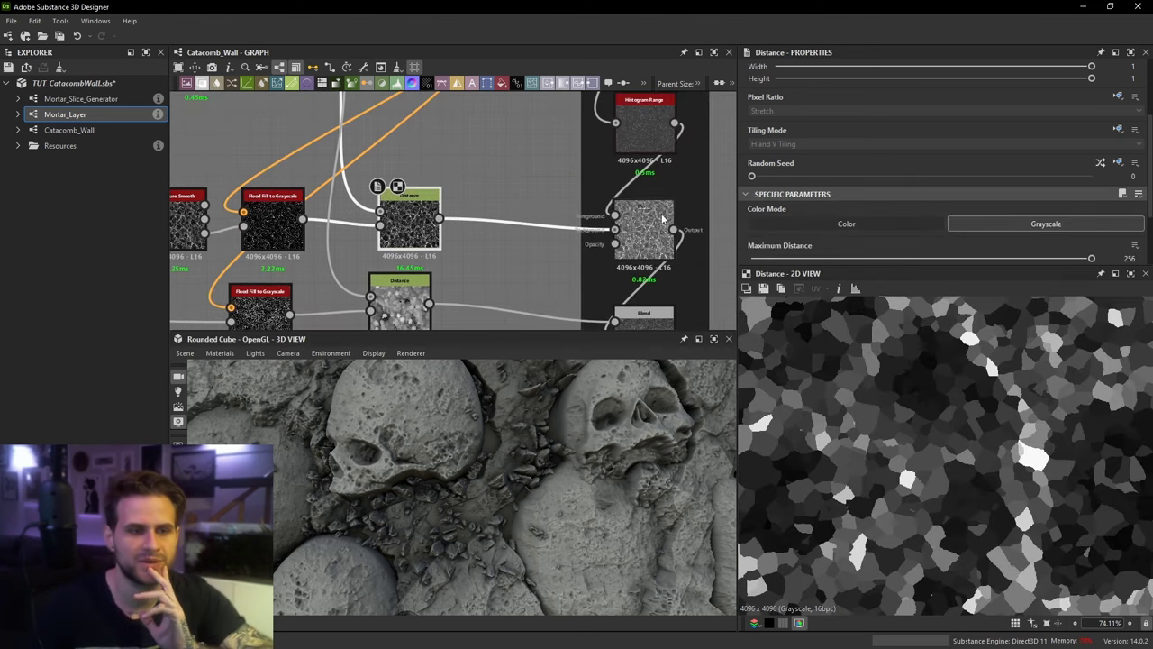
# Step: Preview the Screen Blend in the Pebble Controls frame and inspect the wall around the skull in 3D
pyautogui.click(648, 227)
pyautogui.click(647, 227)
pyautogui.moveTo(647, 227); pyautogui.dragTo(392, 268, button='middle')
pyautogui.scroll(-2, 538, 261)
pyautogui.moveTo(514, 172); pyautogui.dragTo(514, 128, button='middle')
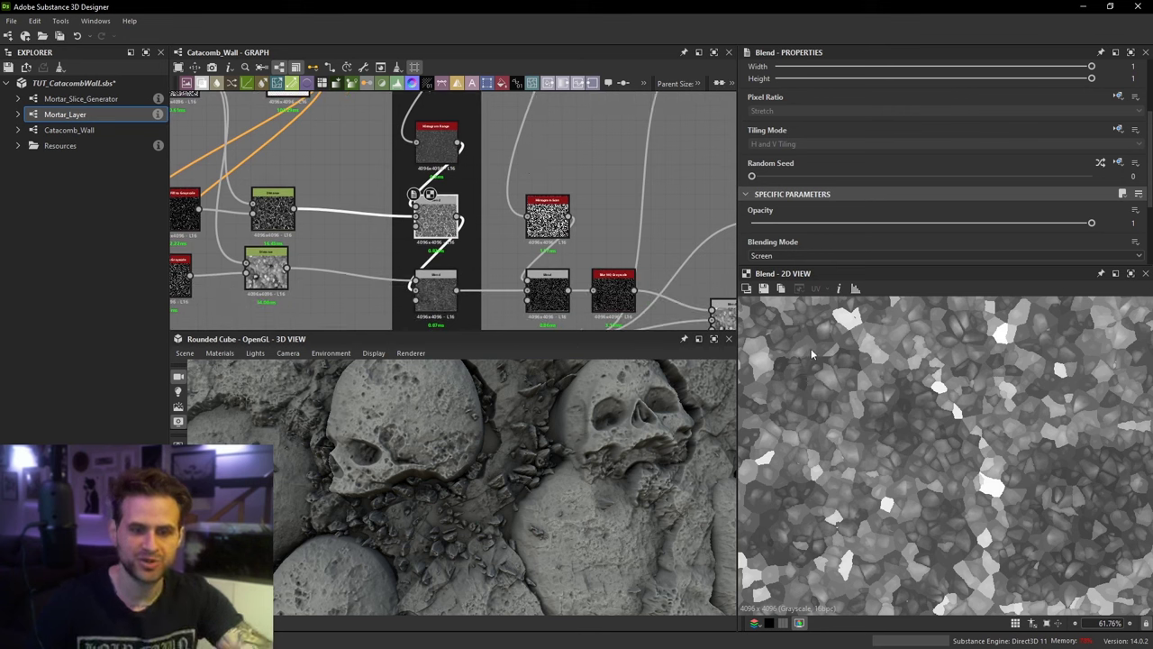
pyautogui.scroll(-4, 554, 431)
pyautogui.moveTo(555, 434); pyautogui.dragTo(555, 456, button='middle')
pyautogui.scroll(3, 535, 445)
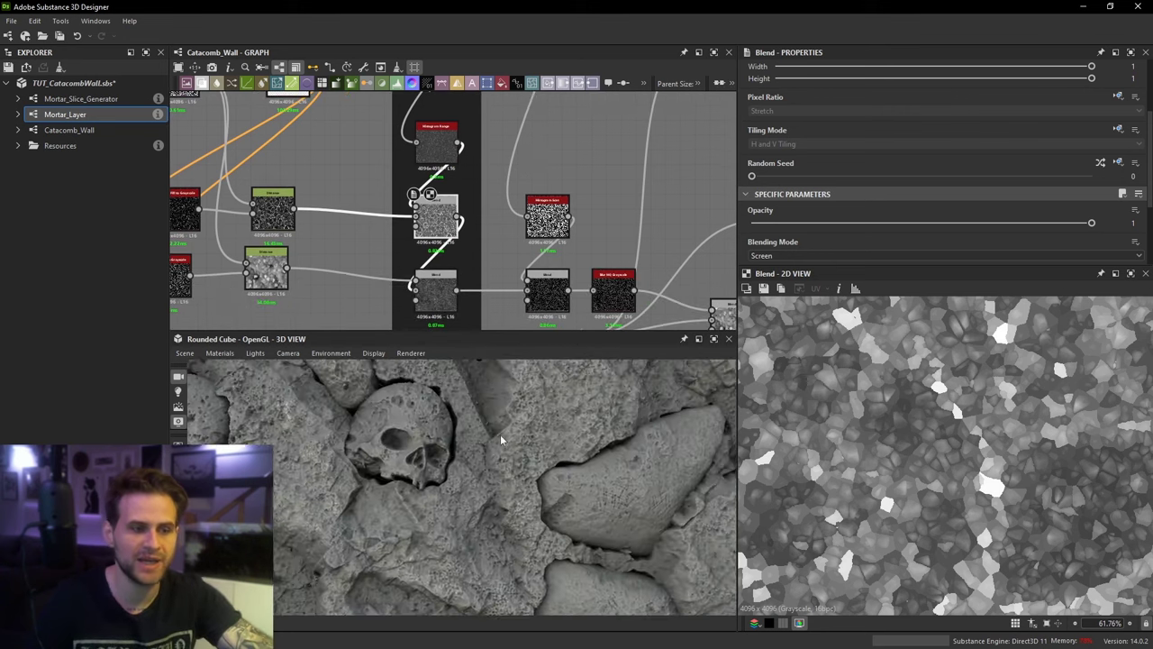
pyautogui.moveTo(502, 439); pyautogui.dragTo(478, 467)
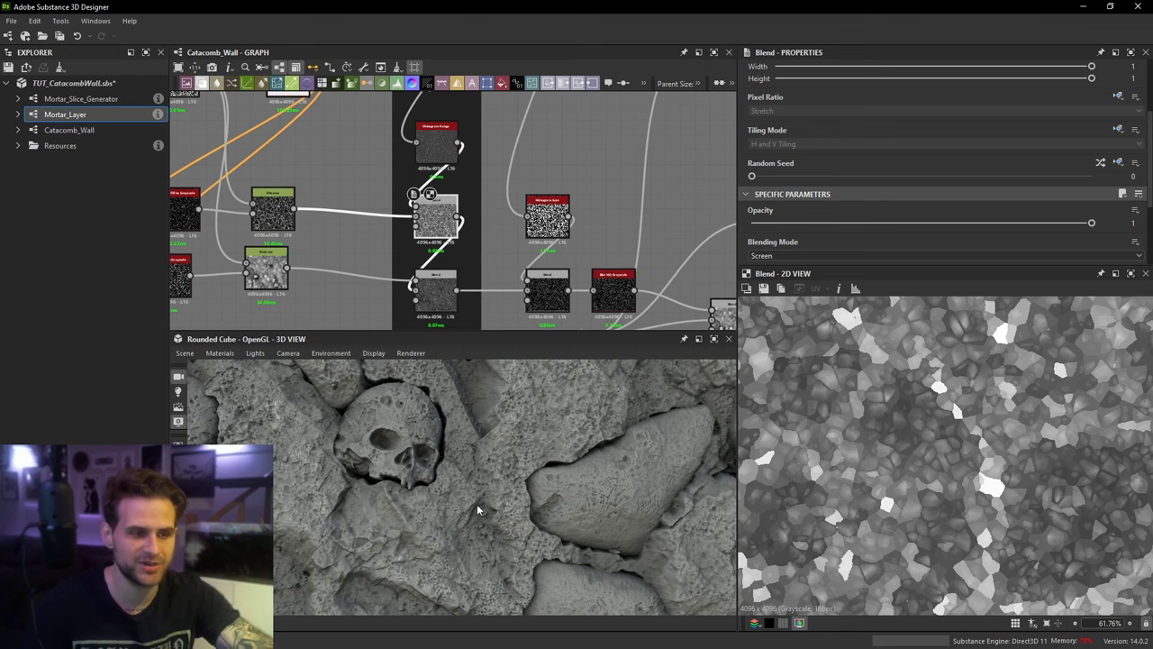
# Step: Shift the Temp_Height frame slightly and preview the final pebble Max (Lighten) Blend and the Histogram Scan of its mask
pyautogui.scroll(-2, 535, 195)
pyautogui.moveTo(506, 204); pyautogui.dragTo(424, 276, button='middle')
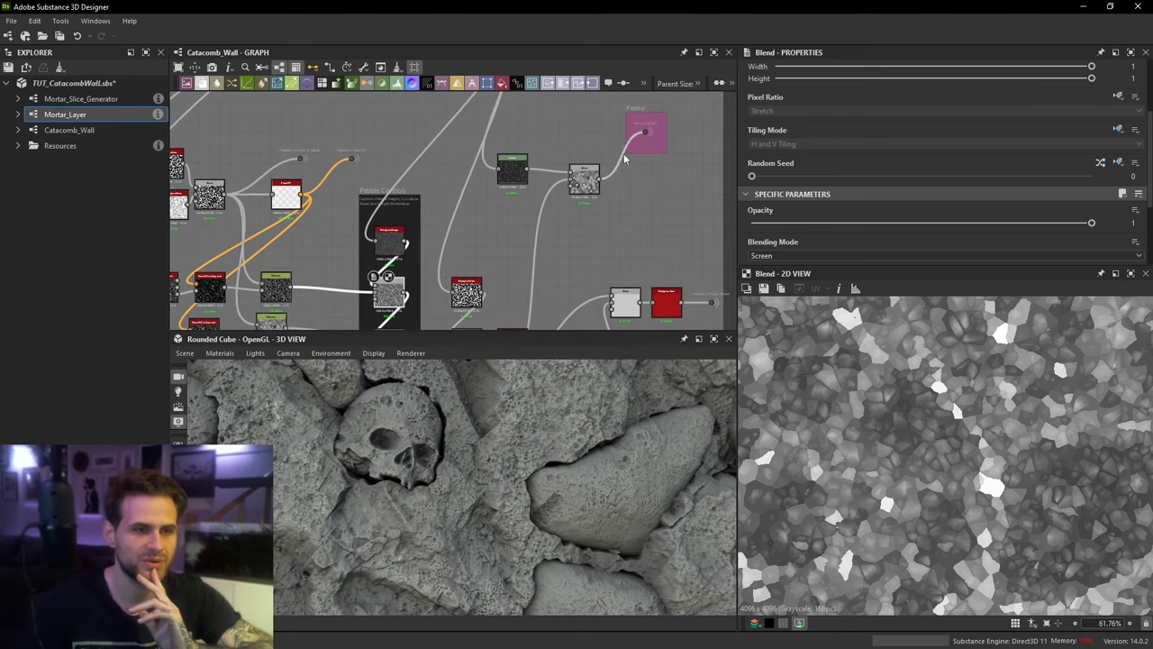
pyautogui.moveTo(637, 108); pyautogui.dragTo(646, 128)
pyautogui.moveTo(531, 242); pyautogui.dragTo(612, 144, button='middle')
pyautogui.moveTo(604, 200); pyautogui.dragTo(566, 217, button='middle')
pyautogui.doubleClick(618, 316)
pyautogui.doubleClick(688, 256)
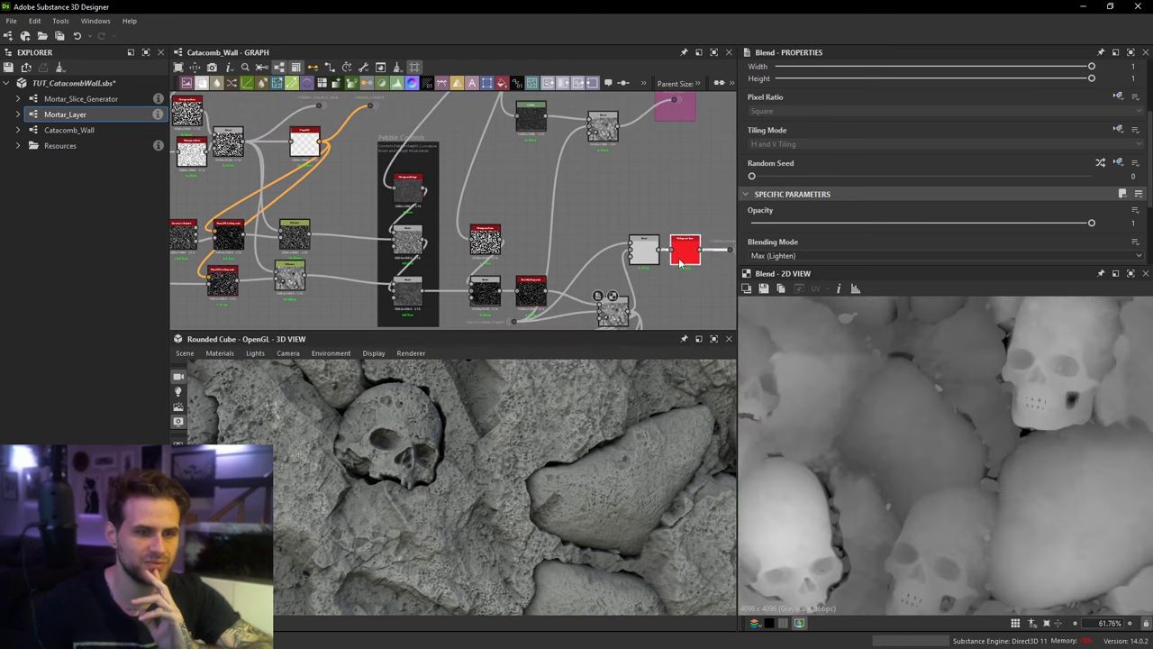
# Step: Connect the final pebble Max (Lighten) Blend to Temp_Height in place of the Levels-fed Blend and shift the frame
pyautogui.moveTo(731, 253); pyautogui.dragTo(689, 268, button='middle')
pyautogui.scroll(3, 691, 268)
pyautogui.scroll(-1, 552, 269)
pyautogui.moveTo(551, 268); pyautogui.dragTo(609, 160, button='middle')
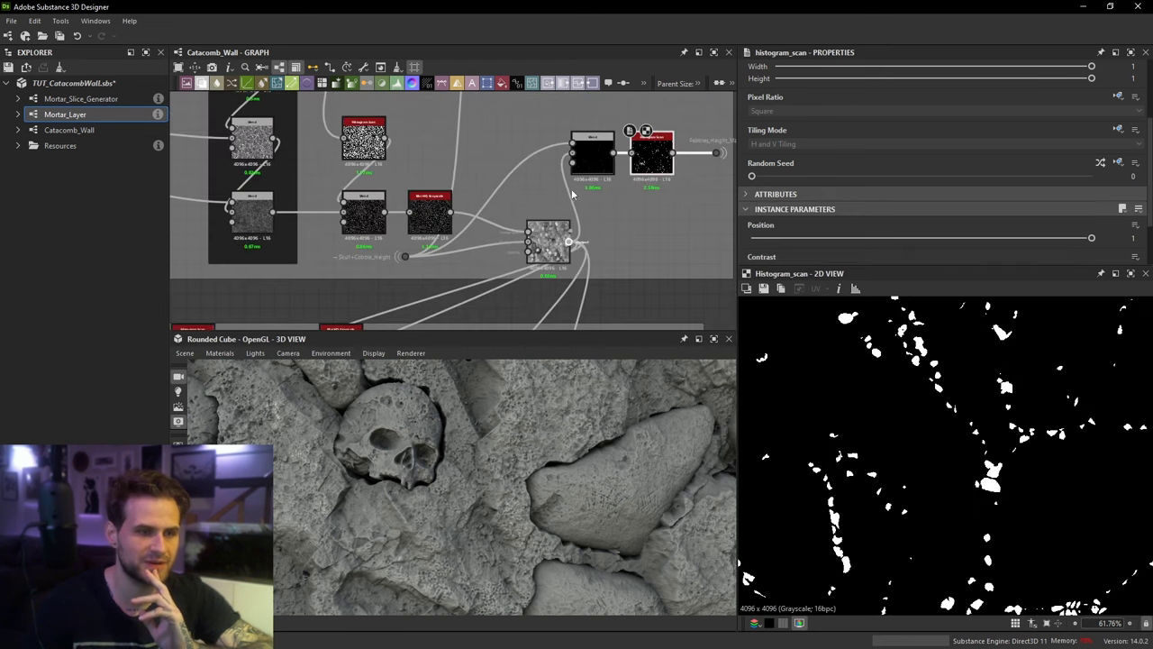
pyautogui.moveTo(572, 193); pyautogui.dragTo(556, 261, button='middle')
pyautogui.moveTo(551, 116); pyautogui.dragTo(526, 256, button='middle')
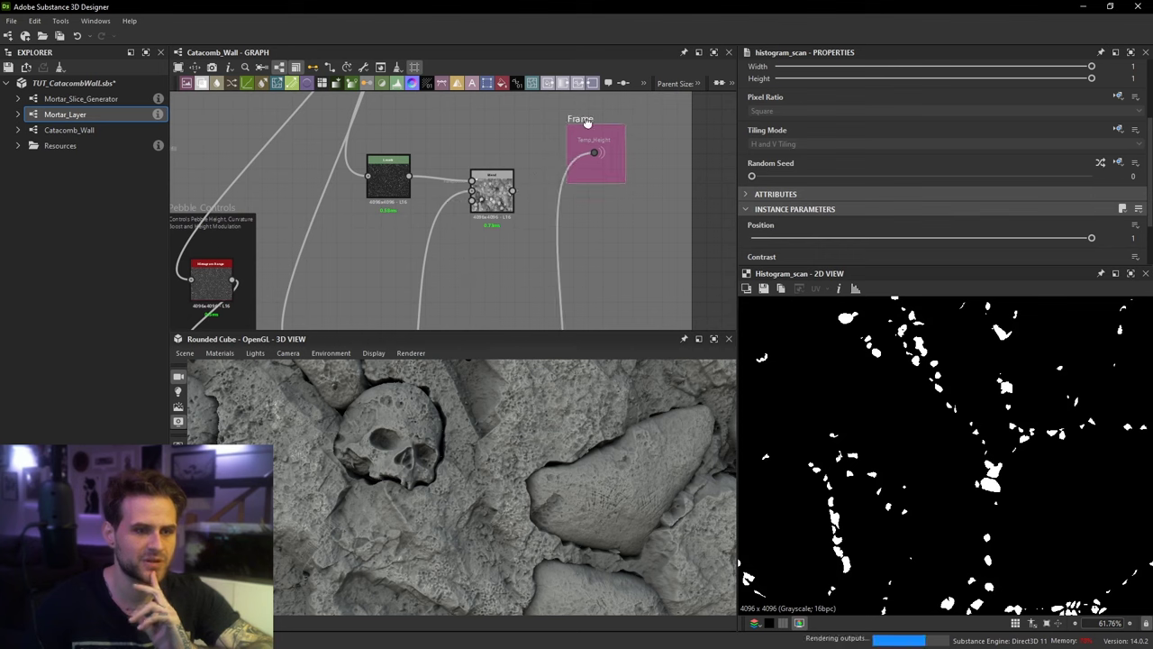
pyautogui.moveTo(586, 144)
pyautogui.mouseDown()
pyautogui.moveTo(599, 171)
pyautogui.moveTo(601, 159)
pyautogui.mouseUp()
# Step: Inspect the blended pebbles around the stones and skulls on the wall in 3D
pyautogui.moveTo(577, 387); pyautogui.dragTo(516, 479)
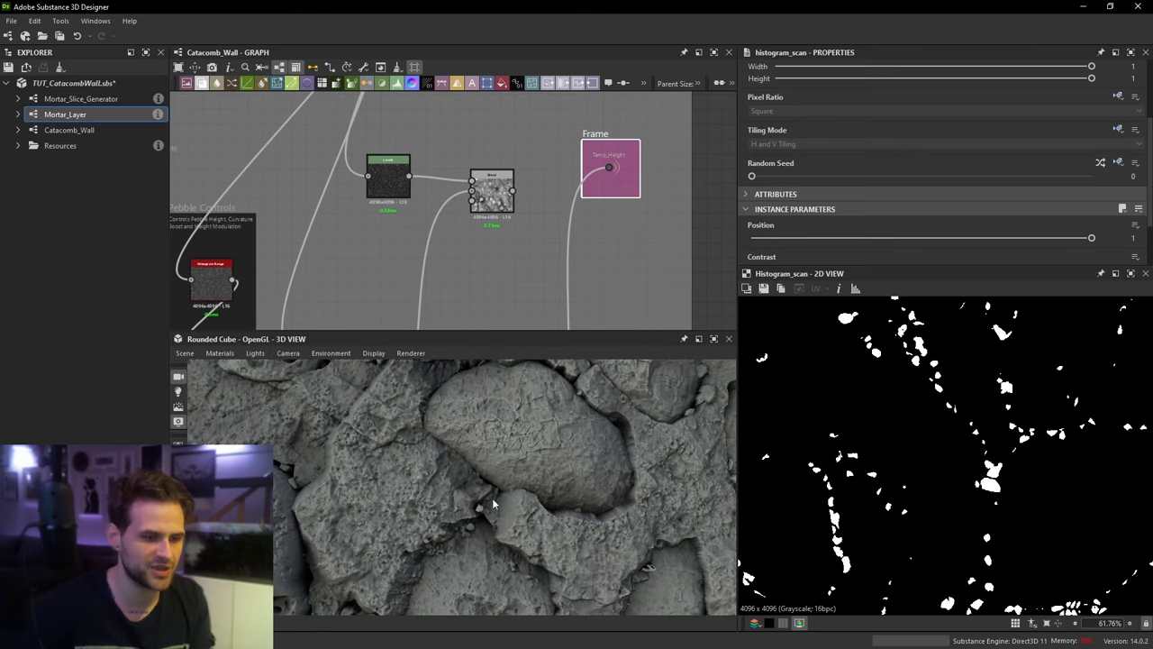
pyautogui.moveTo(452, 528); pyautogui.dragTo(497, 523)
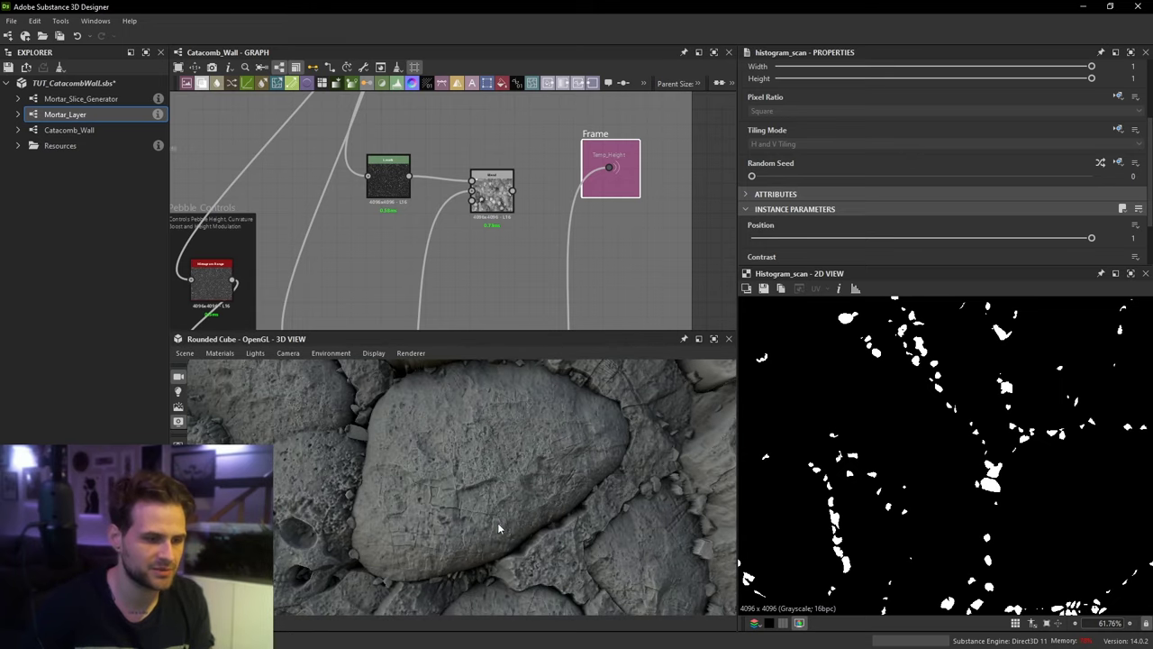
pyautogui.moveTo(356, 505); pyautogui.dragTo(485, 464)
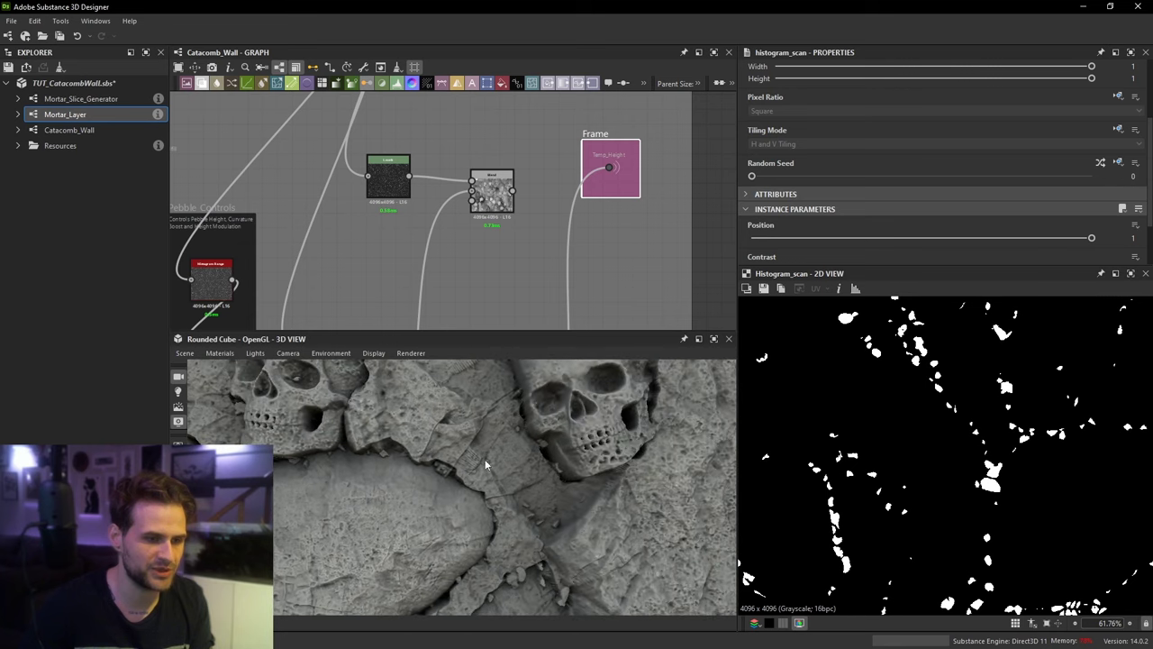
pyautogui.moveTo(556, 539); pyautogui.dragTo(510, 471)
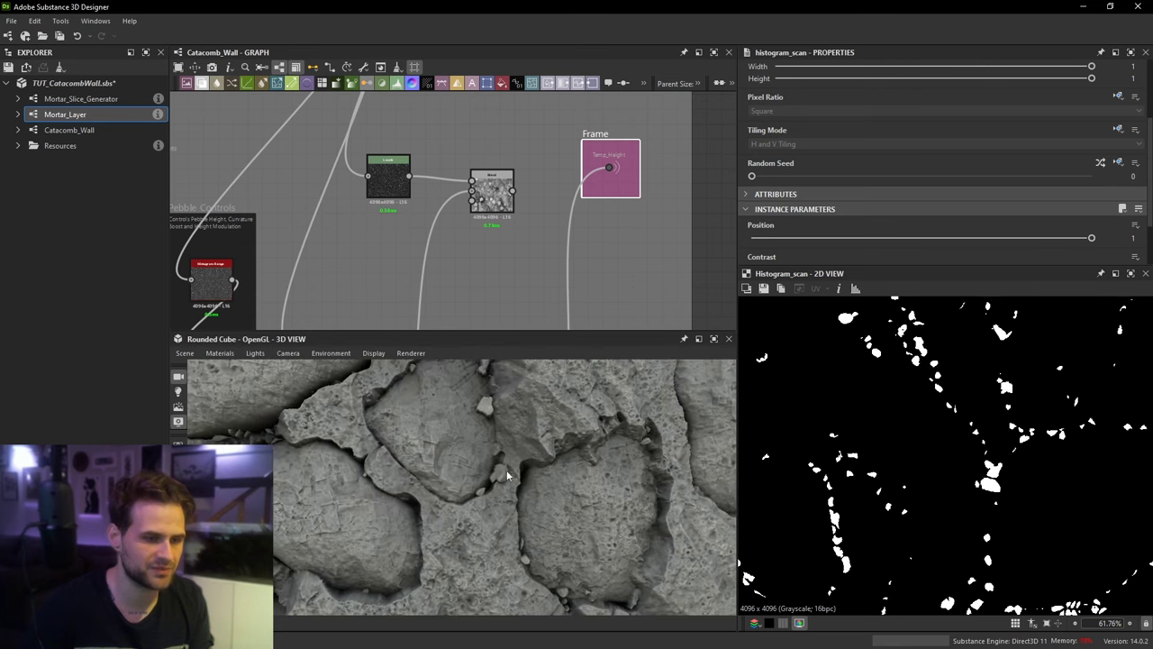
# Step: Examine the Pebble Controls frame and its Histogram Range node, including the preview and the Range and Position settings
pyautogui.scroll(-2, 528, 184)
pyautogui.scroll(-2, 528, 184)
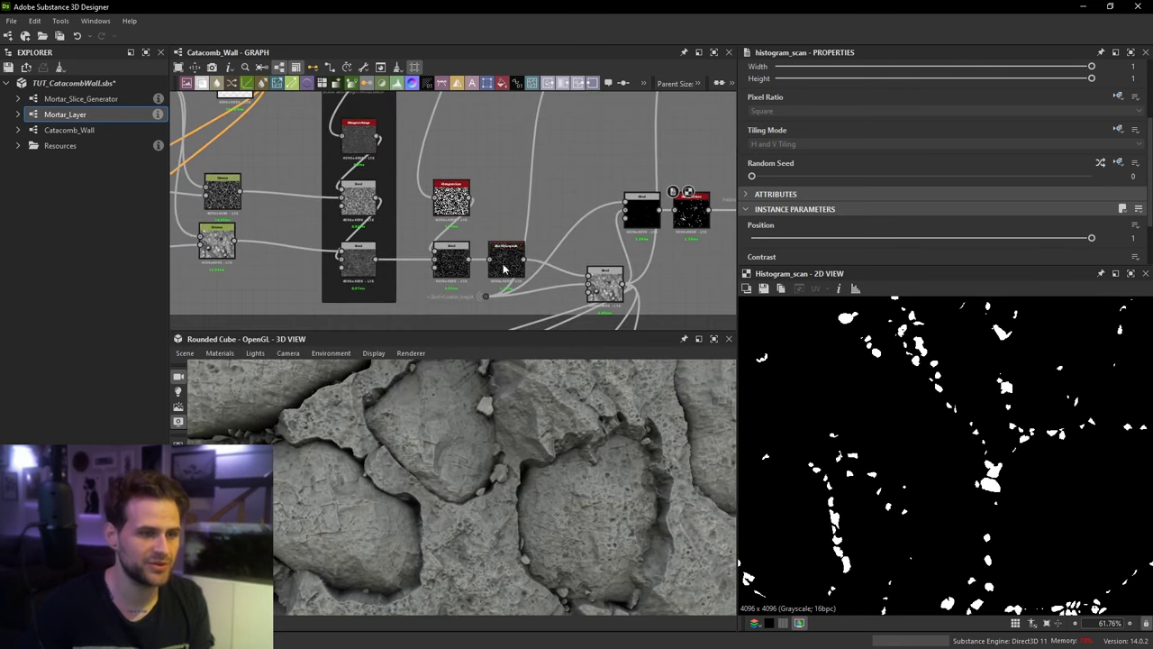
pyautogui.scroll(2, 496, 211)
pyautogui.doubleClick(383, 163)
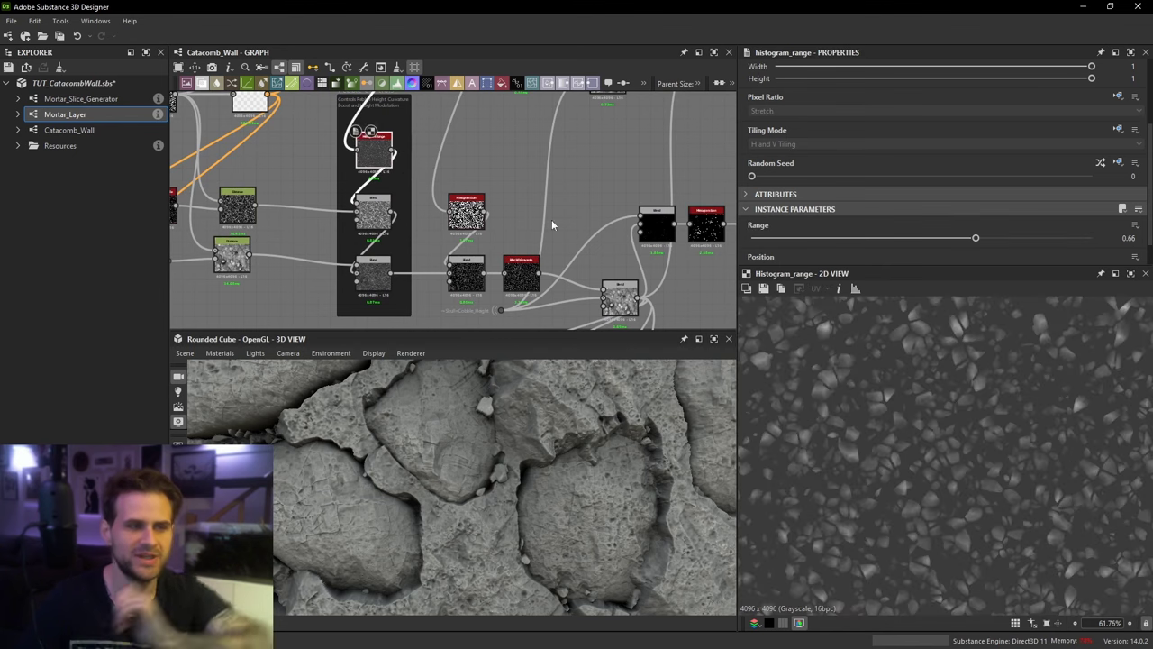
pyautogui.scroll(-3, 546, 234)
pyautogui.scroll(4, 455, 208)
pyautogui.moveTo(492, 233); pyautogui.dragTo(487, 181, button='middle')
pyautogui.scroll(2, 516, 188)
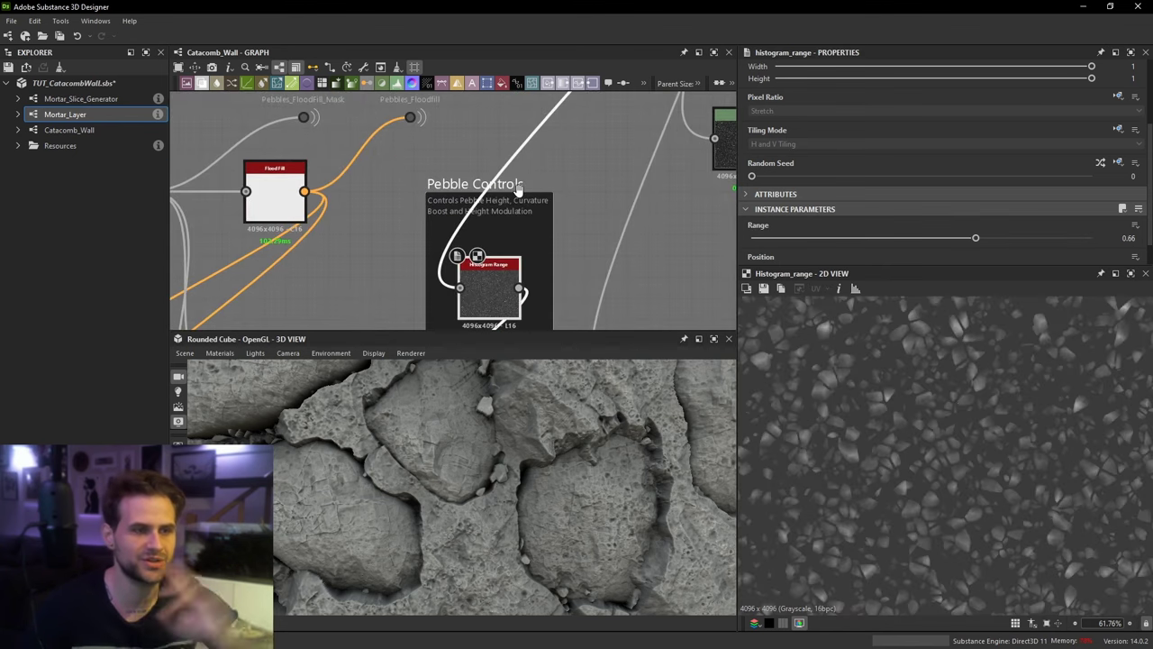
pyautogui.click(517, 188)
pyautogui.click(502, 279)
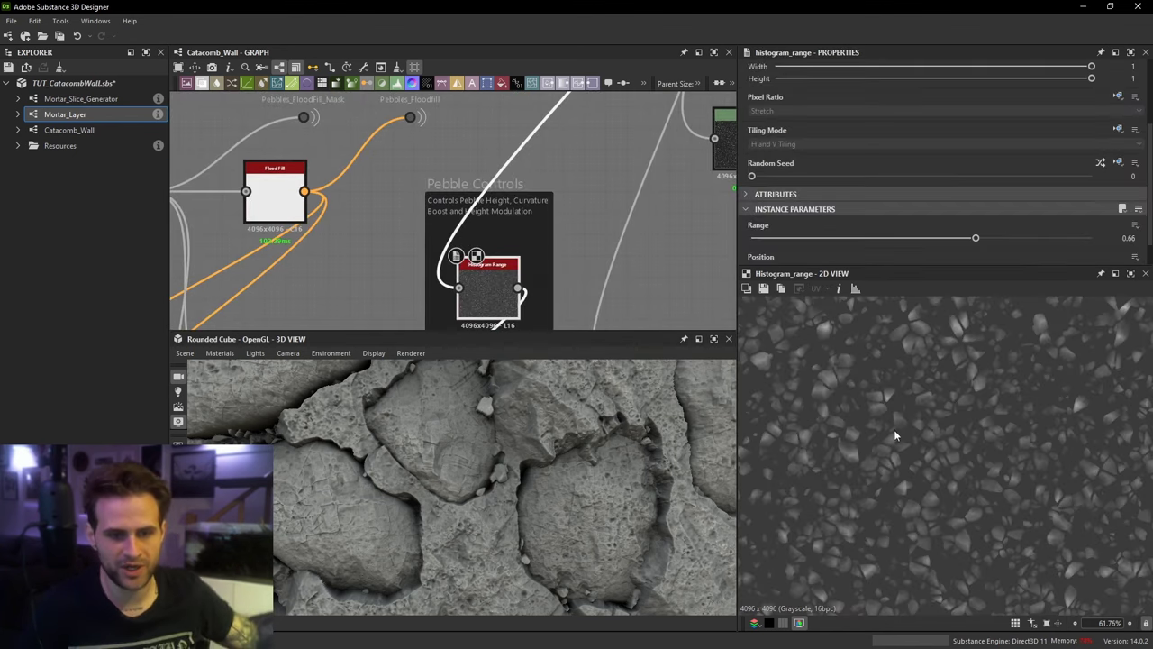
pyautogui.scroll(-3, 895, 429)
pyautogui.scroll(-1, 862, 257)
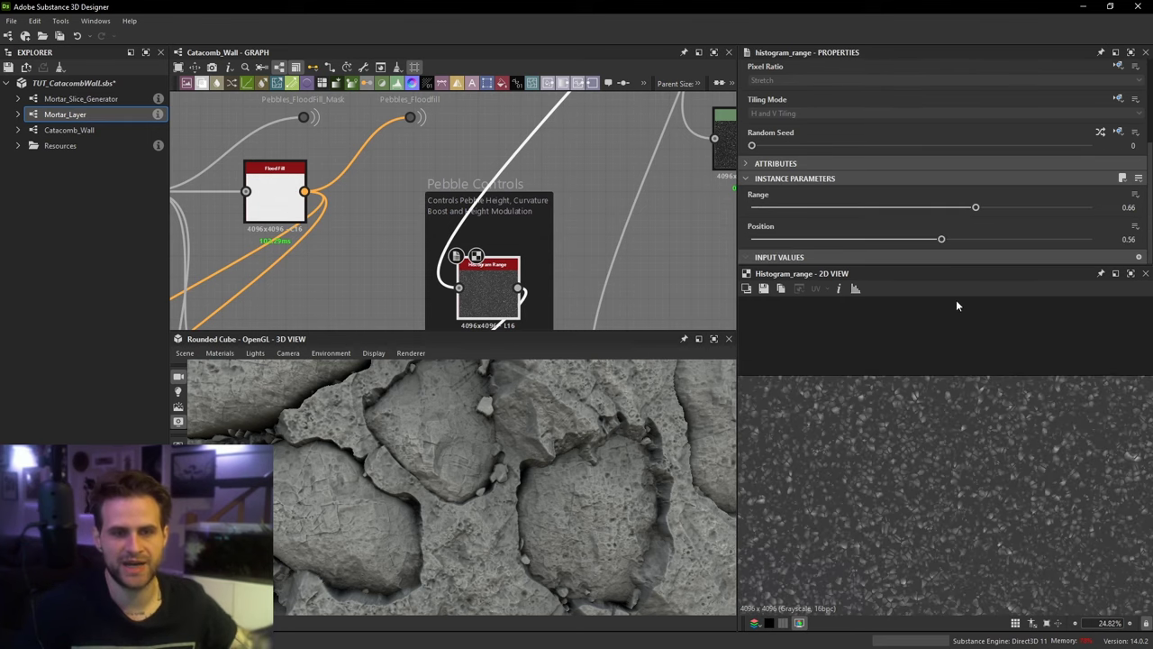
# Step: Set the Pebble Controls Histogram Range Position to 0.72 and inspect the Screen Blend and the wall in 3D
pyautogui.click(991, 239)
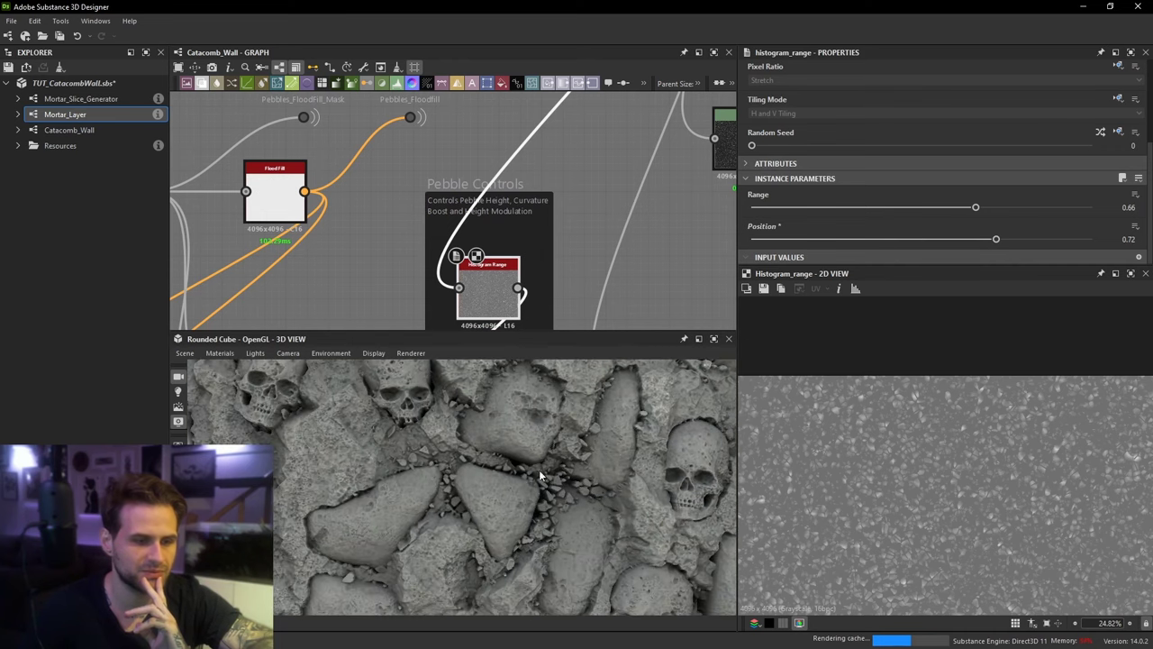
pyautogui.moveTo(531, 274)
pyautogui.mouseDown(button='middle')
pyautogui.moveTo(546, 205)
pyautogui.moveTo(527, 254)
pyautogui.mouseUp(button='middle')
pyautogui.scroll(-2, 502, 309)
pyautogui.click(502, 307)
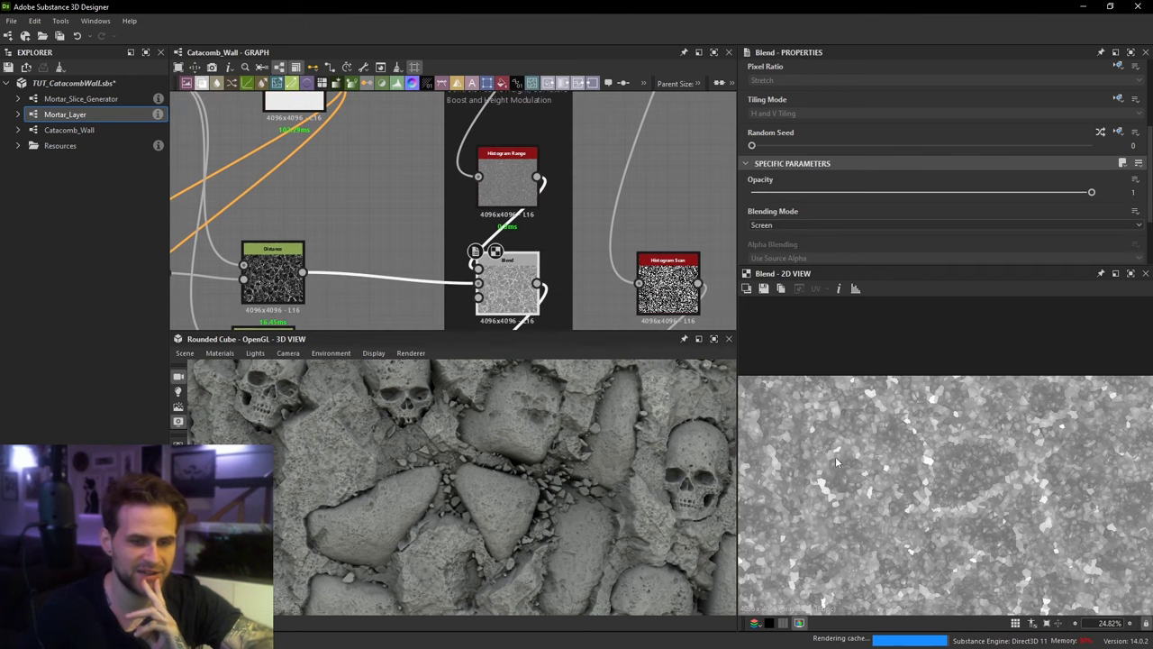
pyautogui.moveTo(629, 445); pyautogui.dragTo(490, 515)
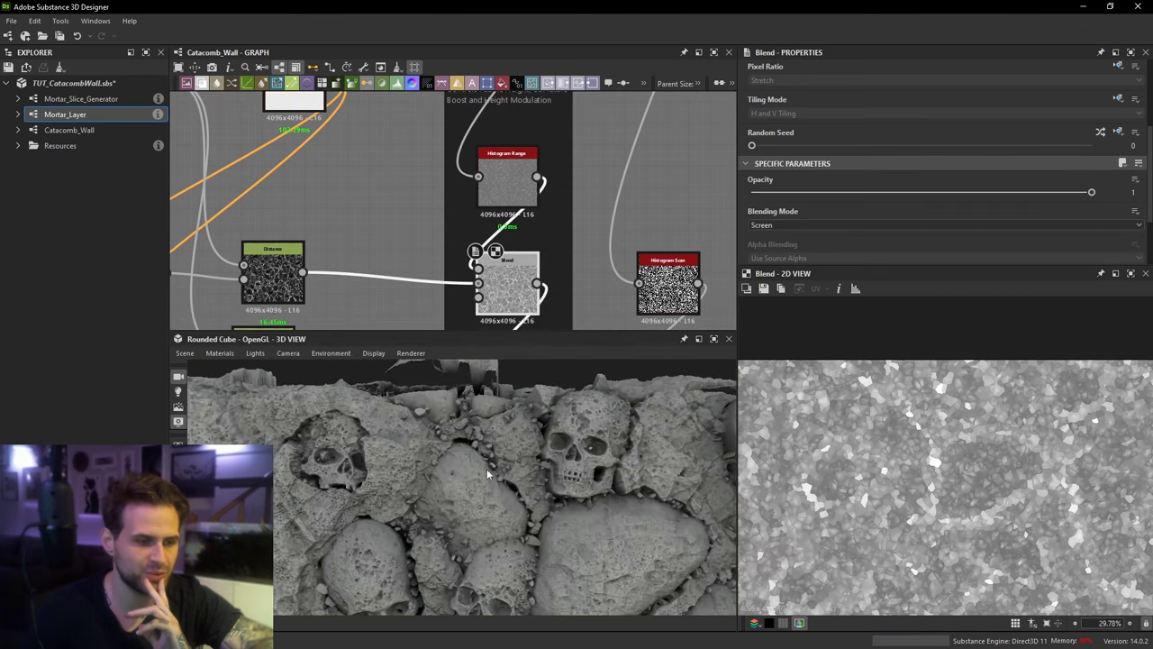
pyautogui.moveTo(487, 469); pyautogui.dragTo(438, 426)
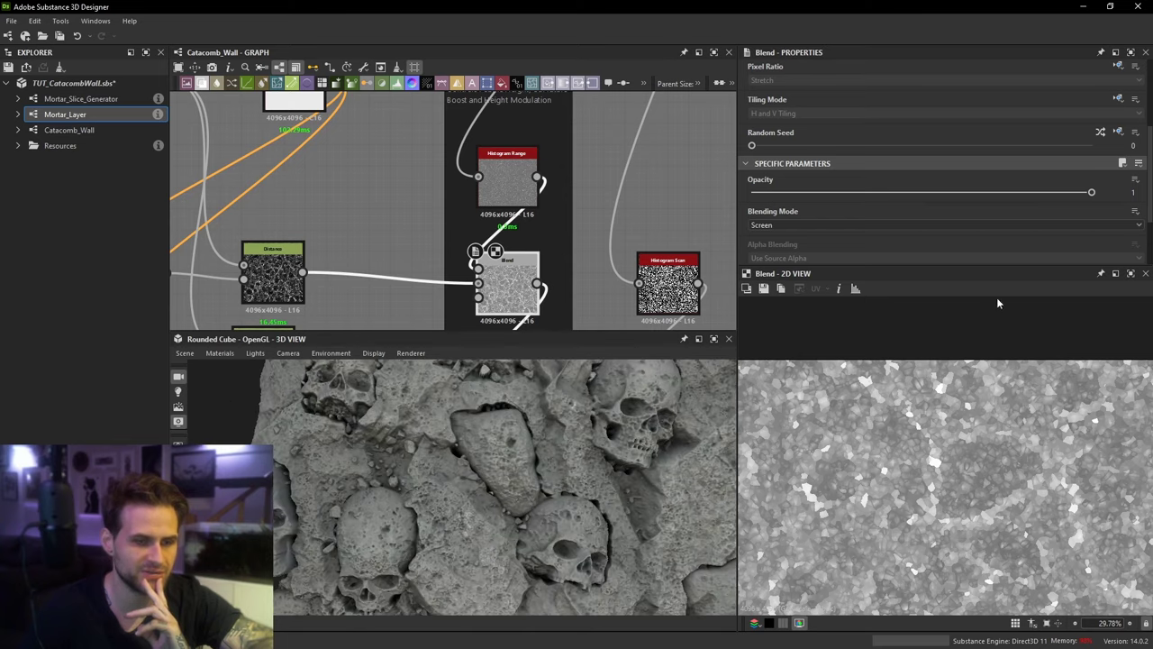
# Step: Compare the wall in 3D with the Pebble Controls Screen Blend at opacity 0, and set the opacity to 0.96
pyautogui.click(753, 192)
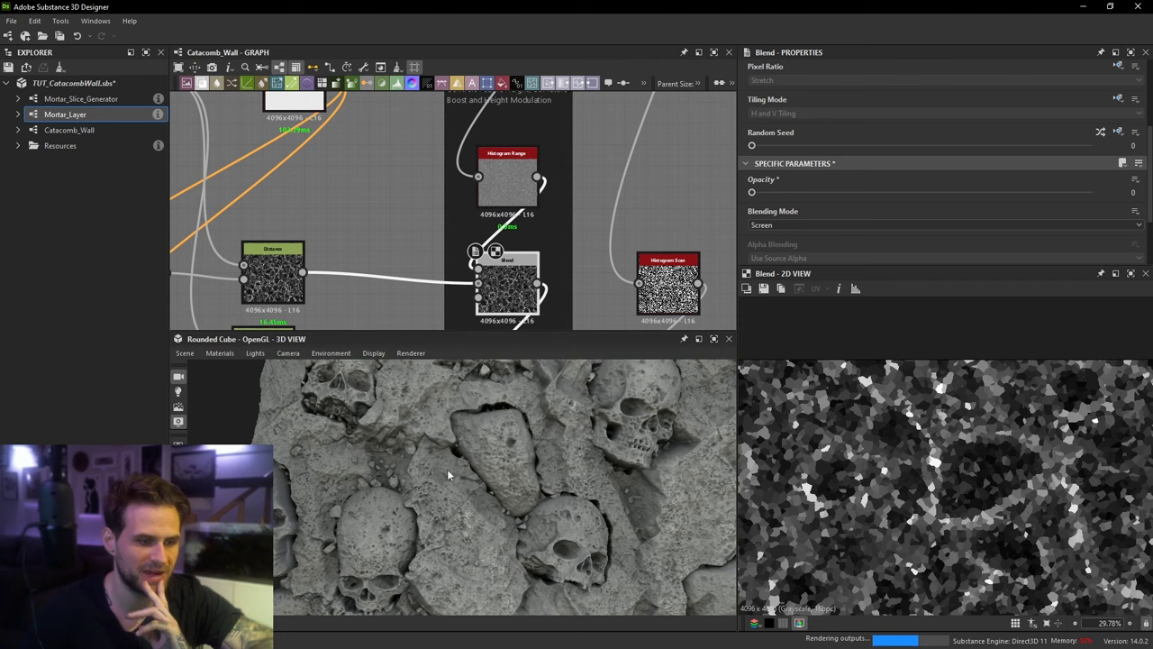
pyautogui.moveTo(447, 473); pyautogui.dragTo(403, 473)
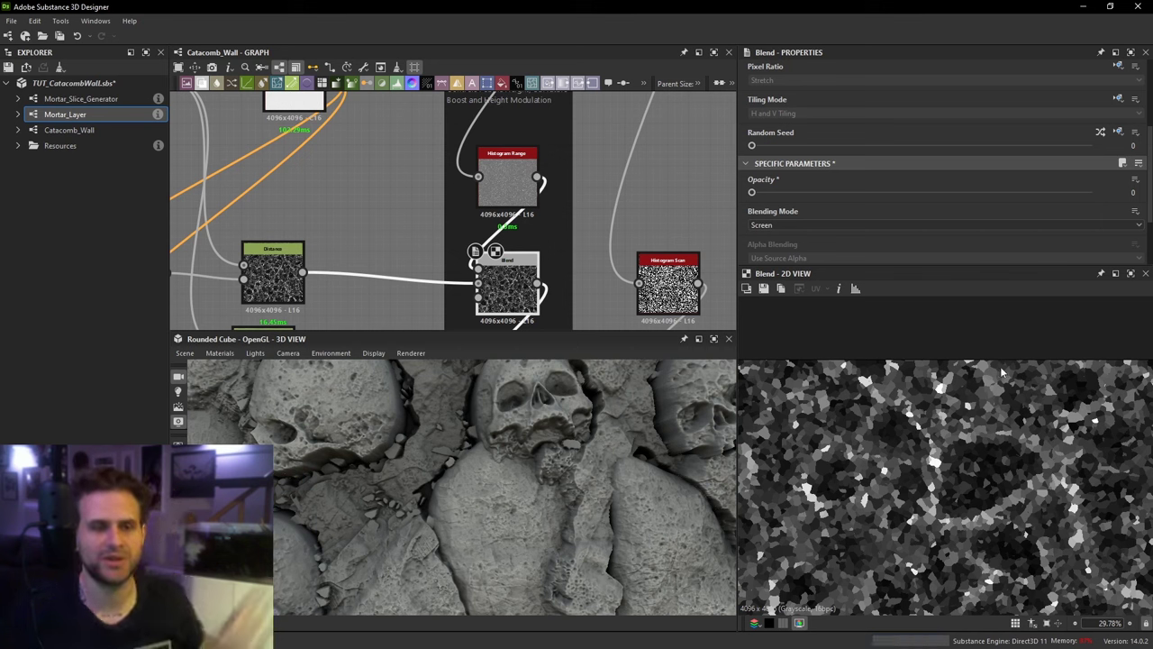
pyautogui.click(1079, 193)
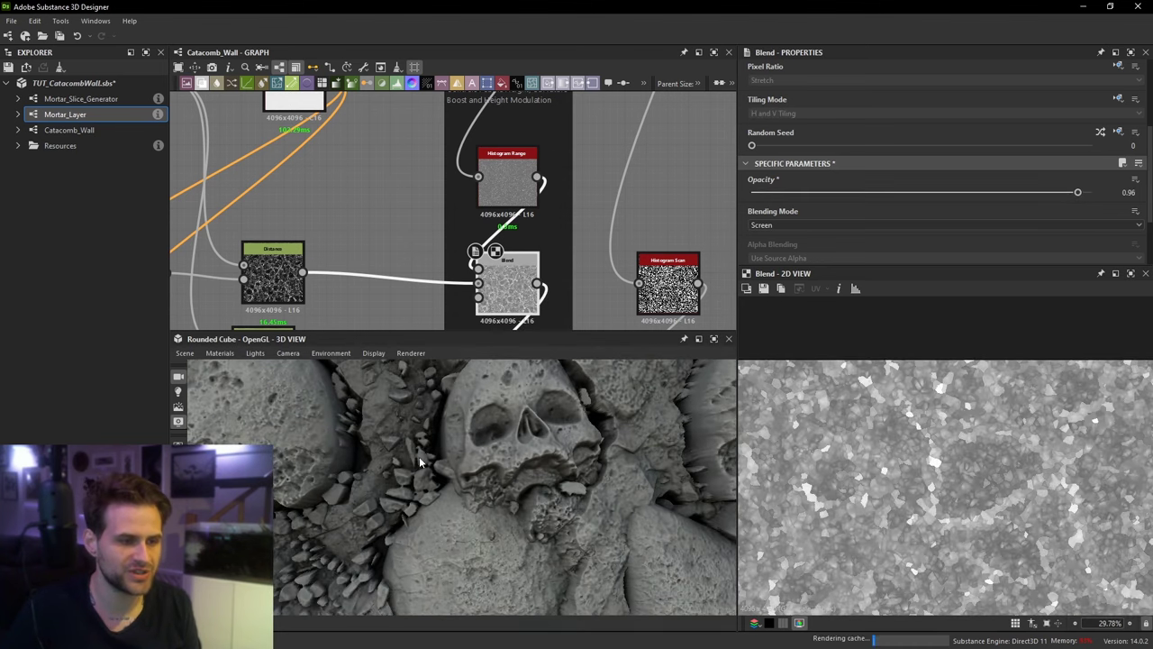
pyautogui.scroll(-5, 418, 480)
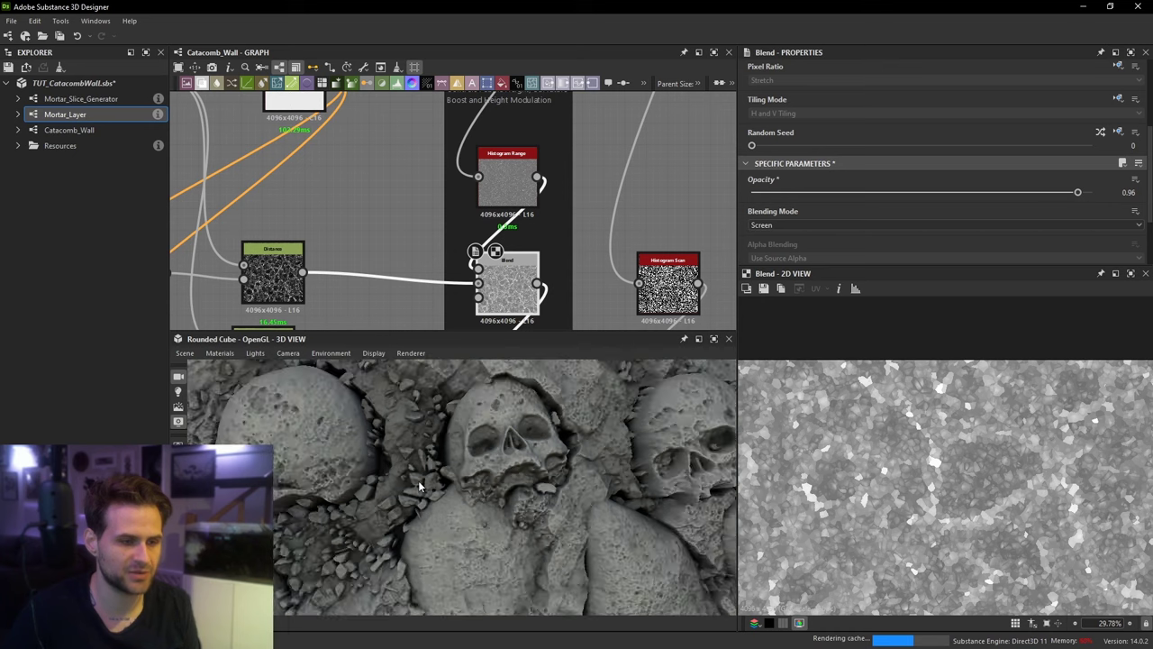
pyautogui.moveTo(474, 474); pyautogui.dragTo(459, 481)
pyautogui.moveTo(458, 481); pyautogui.dragTo(447, 504, button='middle')
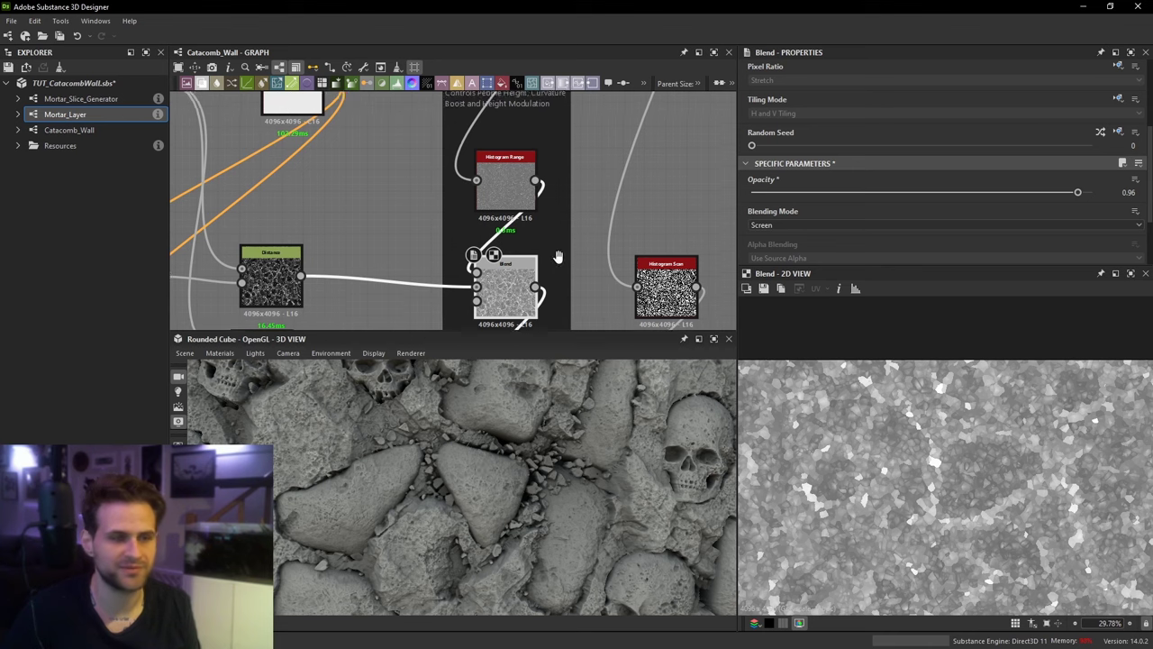
# Step: Examine the Multiply Blend in Pebble Controls and the Distance node that feeds its foreground
pyautogui.moveTo(553, 258); pyautogui.dragTo(543, 163, button='middle')
pyautogui.click(490, 284)
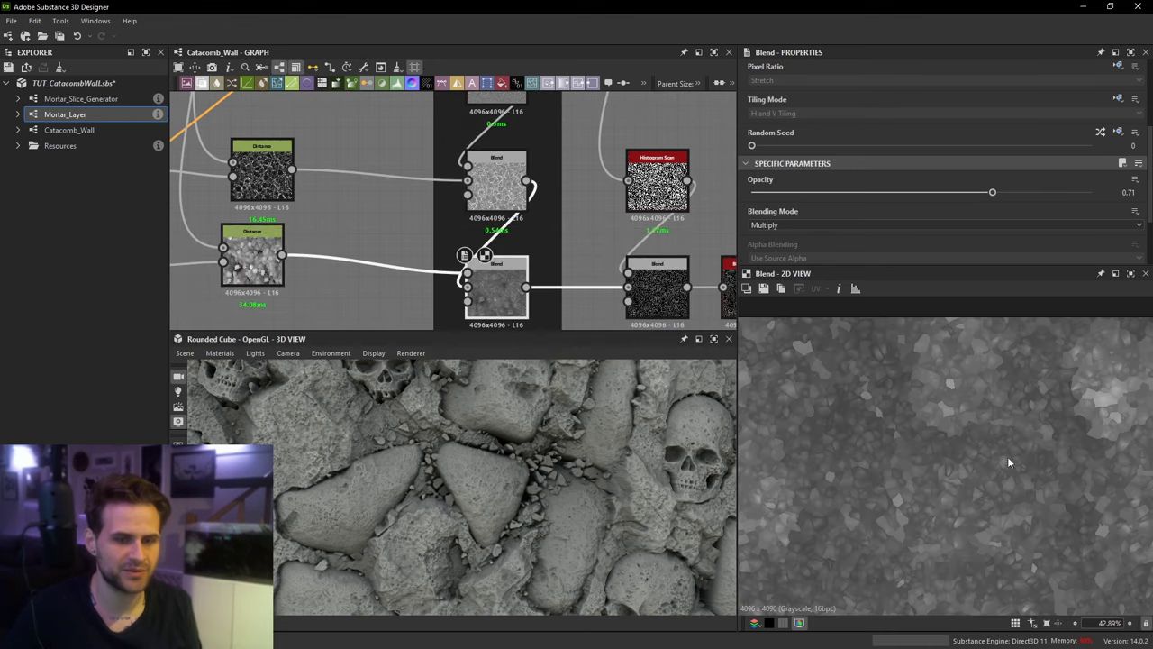
pyautogui.moveTo(567, 296); pyautogui.dragTo(607, 285, button='middle')
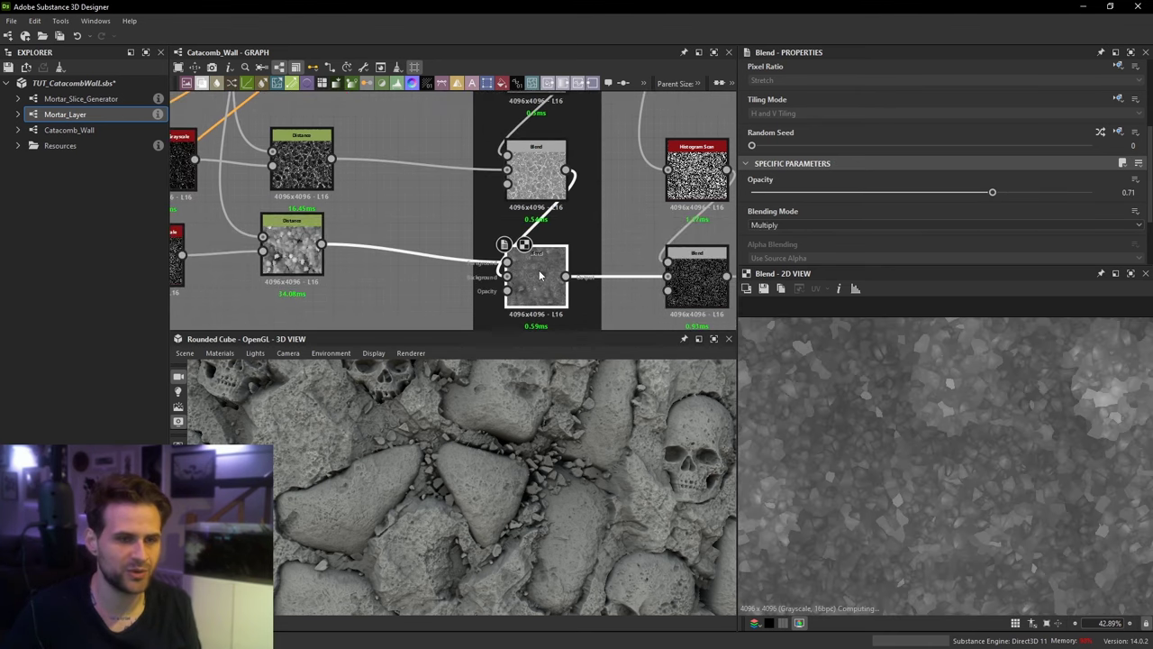
pyautogui.click(312, 241)
pyautogui.scroll(1, 1029, 472)
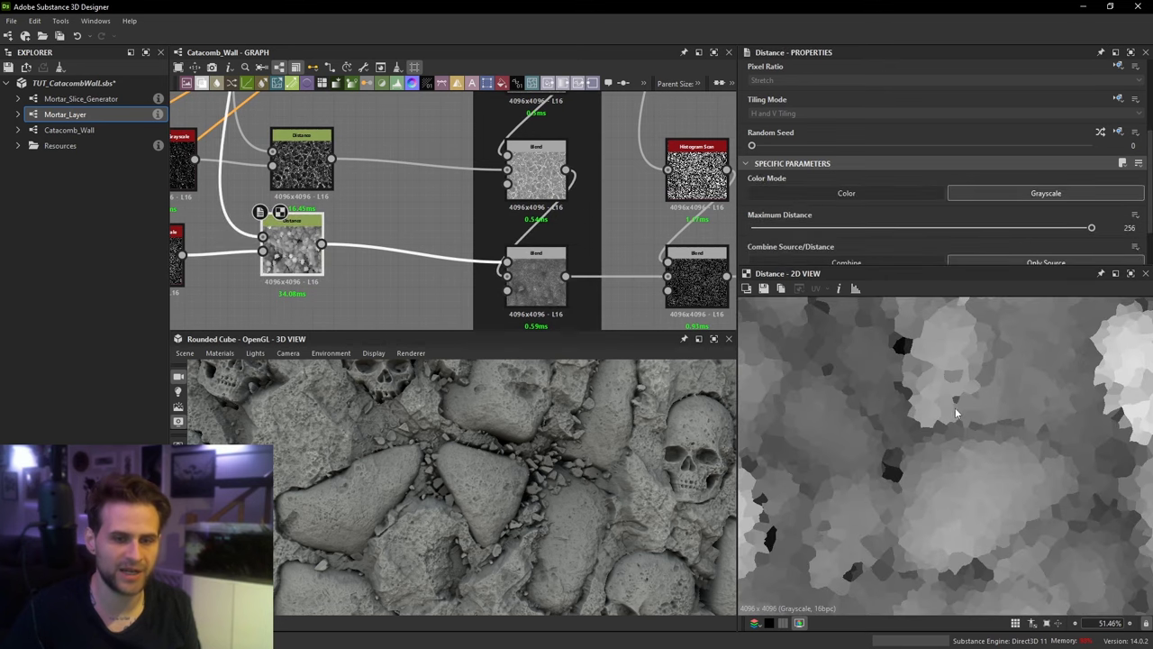
pyautogui.click(536, 270)
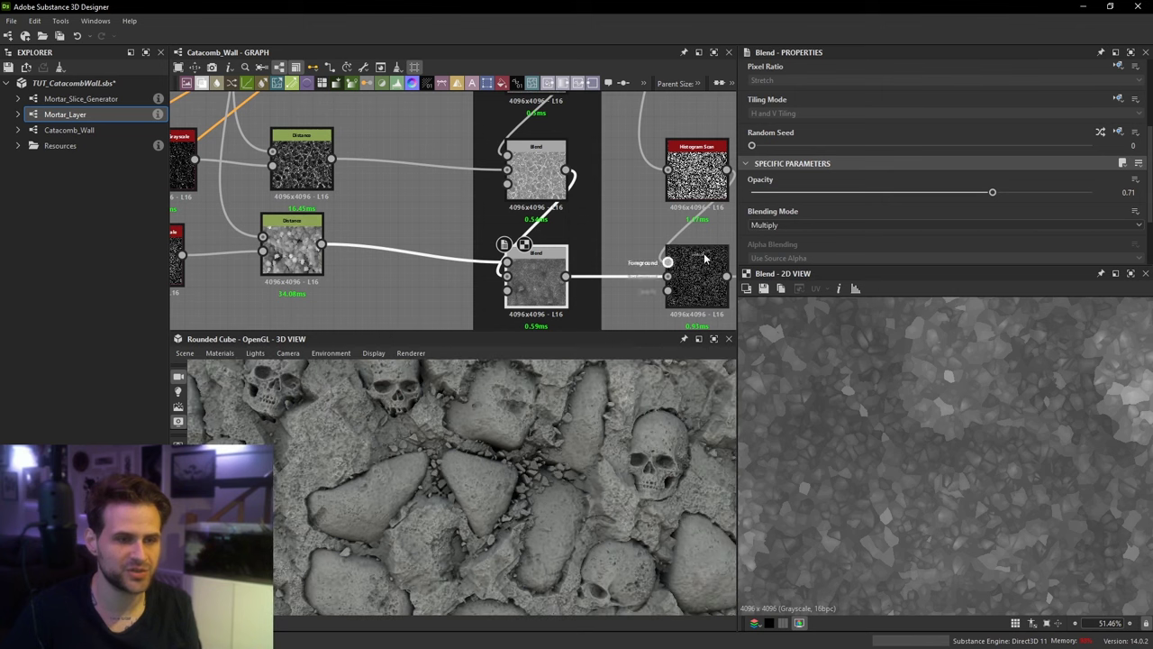
# Step: Try the Multiply Blend at opacity 0 and inspect the pebbles on the wall in 3D from a low angle
pyautogui.click(754, 193)
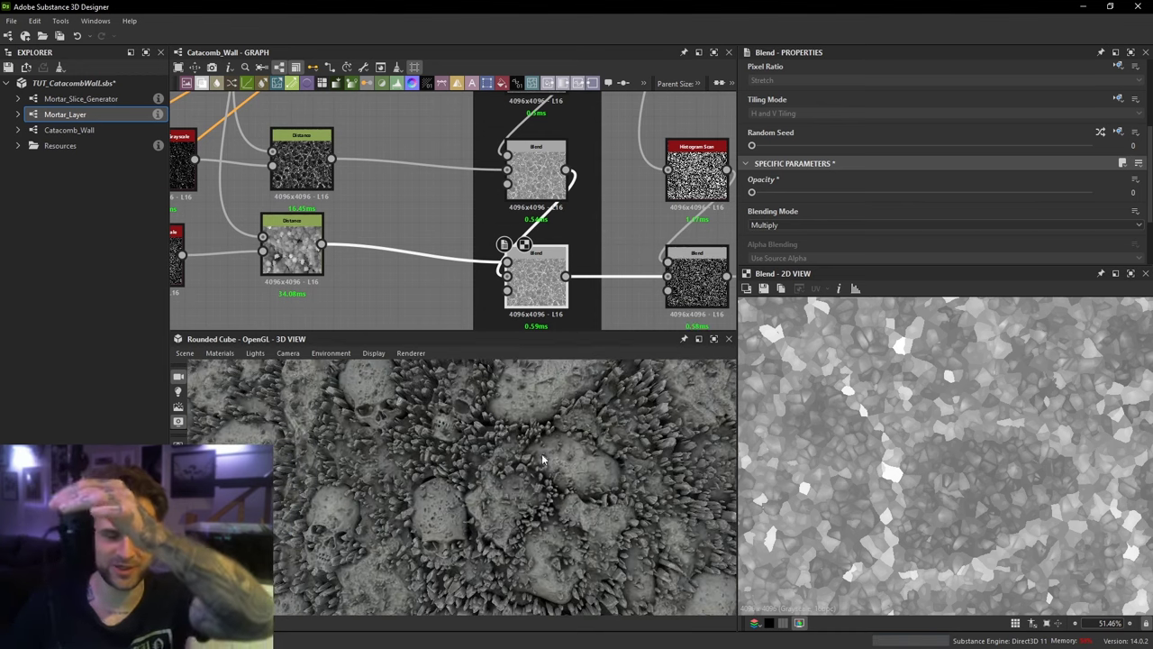
pyautogui.scroll(5, 531, 468)
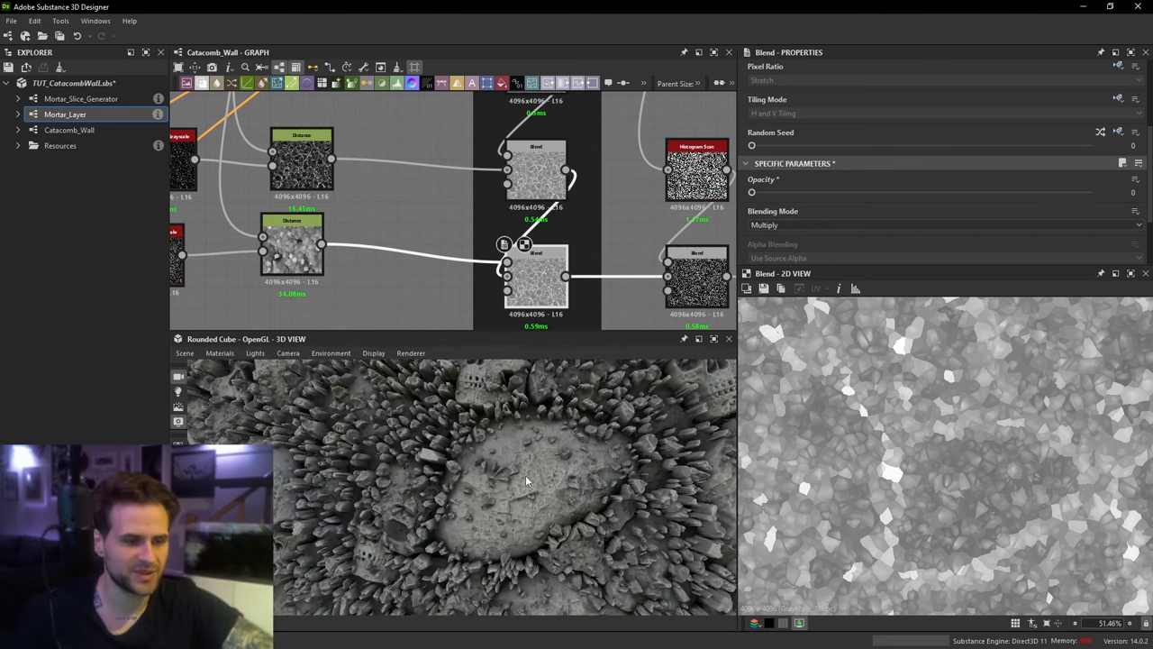
pyautogui.scroll(2, 527, 481)
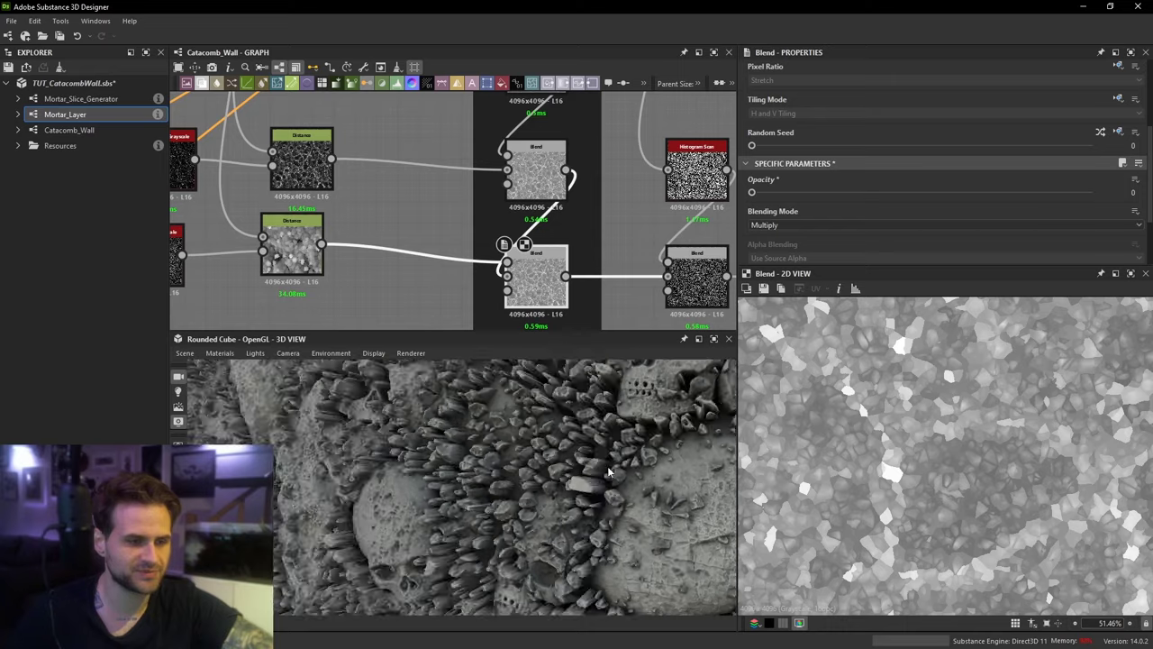
pyautogui.moveTo(609, 472); pyautogui.dragTo(364, 315)
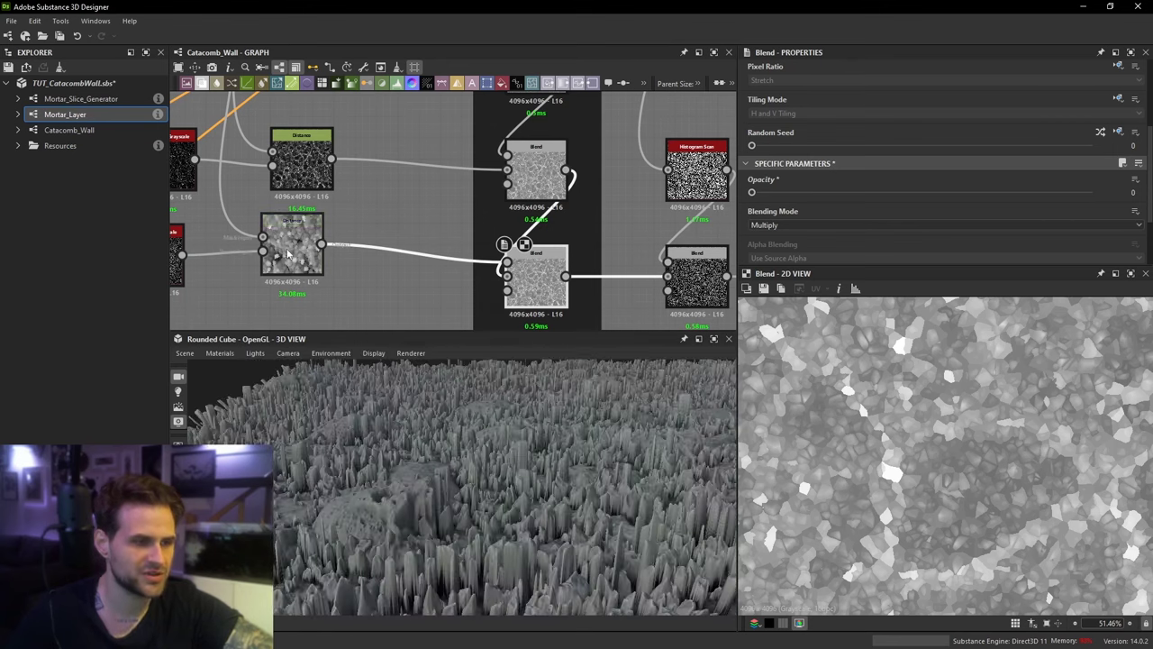
# Step: Trace the Multiply Blend's height source through the wall height, Flood Fill to Grayscale and Distance nodes, and preview the Blend again
pyautogui.moveTo(288, 255); pyautogui.dragTo(541, 279, button='middle')
pyautogui.doubleClick(370, 290)
pyautogui.doubleClick(408, 297)
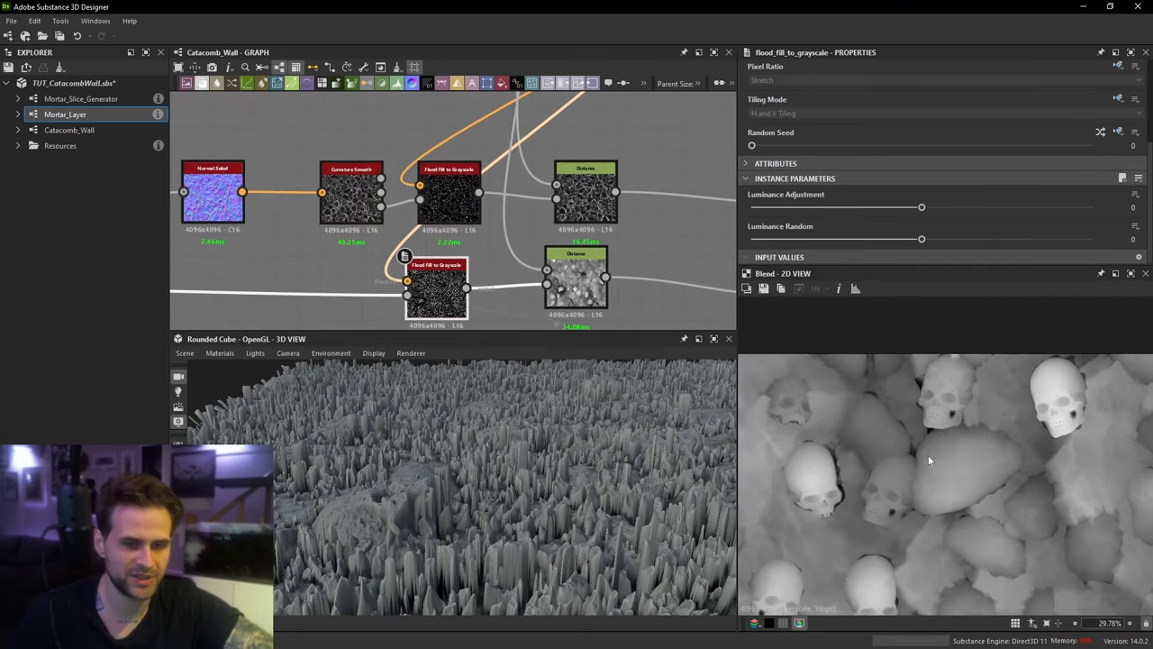
pyautogui.doubleClick(583, 282)
pyautogui.scroll(5, 955, 470)
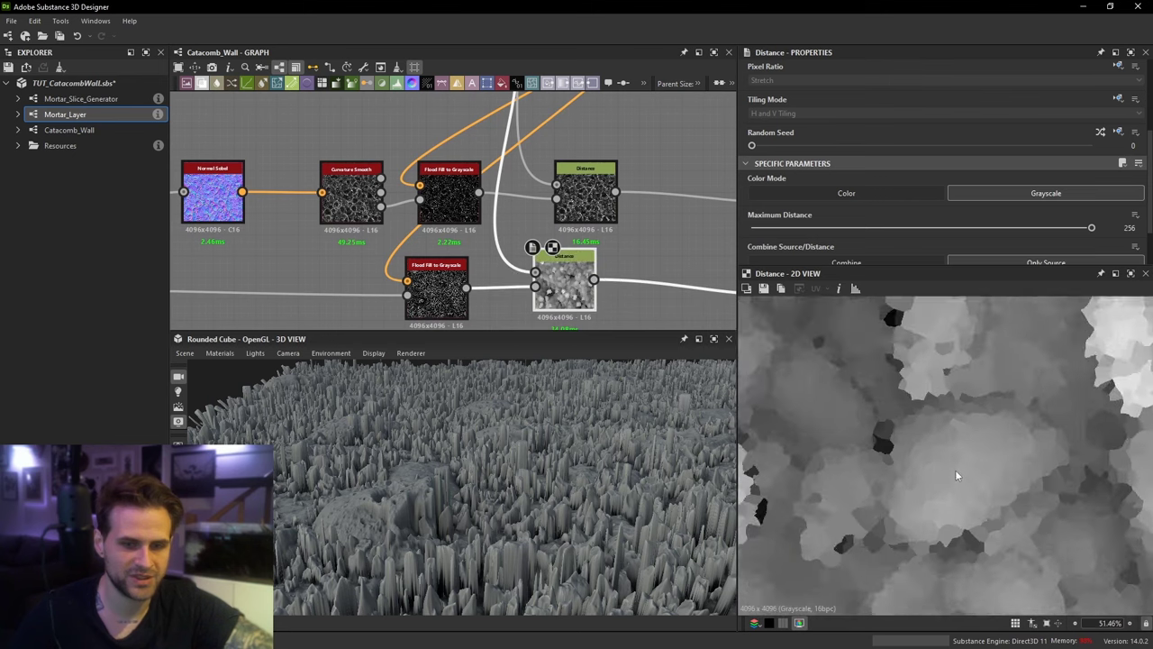
pyautogui.scroll(1, 501, 243)
pyautogui.moveTo(501, 243); pyautogui.dragTo(213, 204, button='middle')
pyautogui.doubleClick(597, 275)
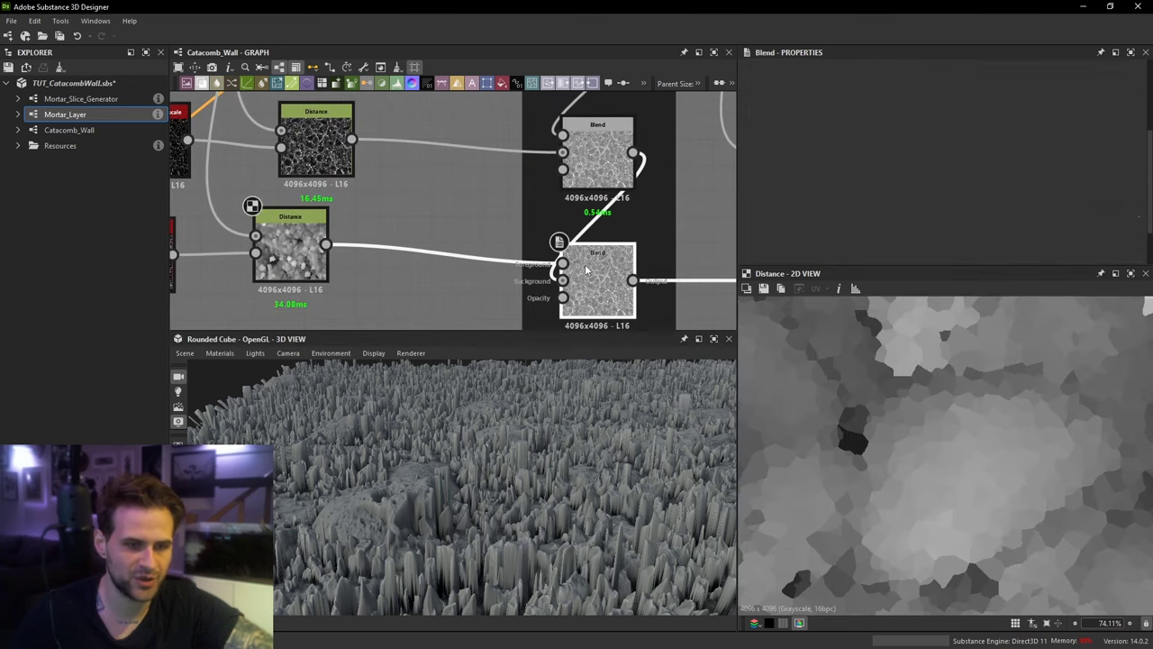
pyautogui.scroll(-2, 950, 432)
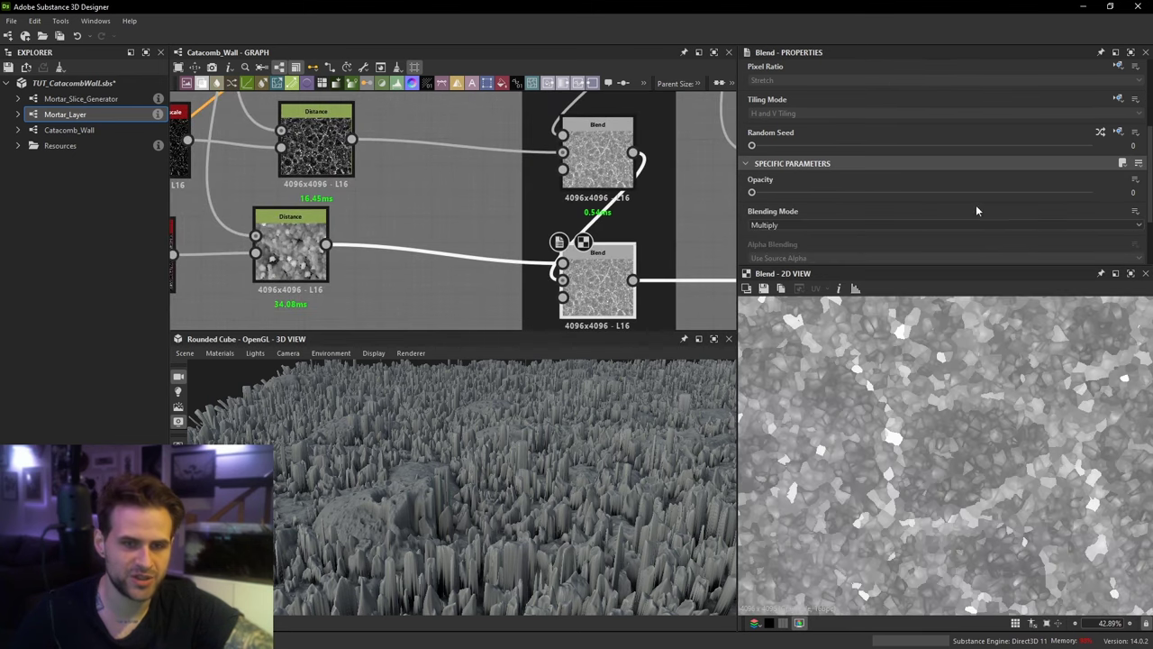
# Step: Try the Multiply Blend at opacity 1, inspect the wall in 3D, and return the opacity to 0.71
pyautogui.click(1096, 192)
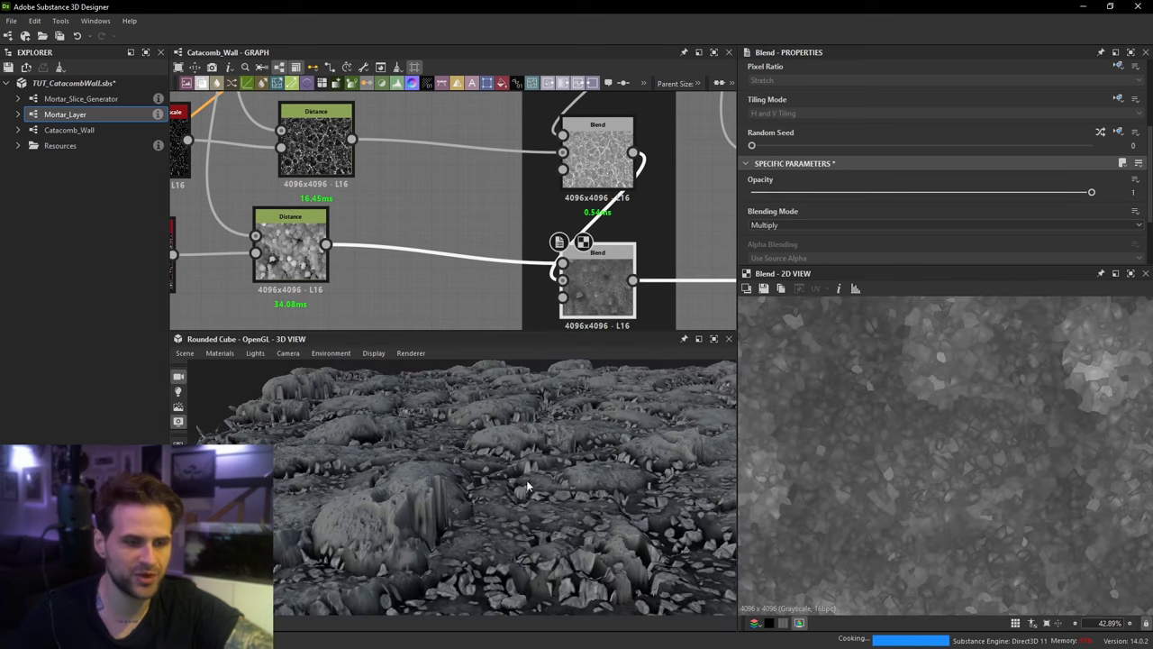
pyautogui.moveTo(564, 418)
pyautogui.mouseDown()
pyautogui.moveTo(540, 491)
pyautogui.moveTo(562, 420)
pyautogui.moveTo(565, 437)
pyautogui.mouseUp()
pyautogui.moveTo(602, 299); pyautogui.dragTo(601, 287)
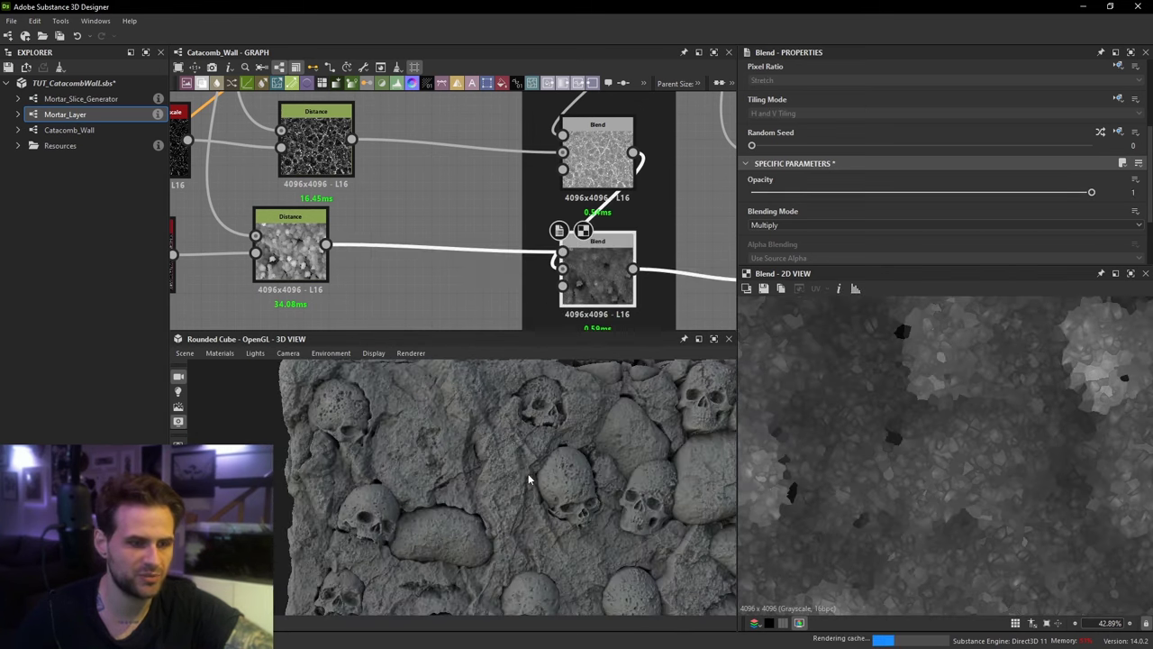
pyautogui.scroll(4, 532, 469)
pyautogui.moveTo(536, 447); pyautogui.dragTo(517, 456)
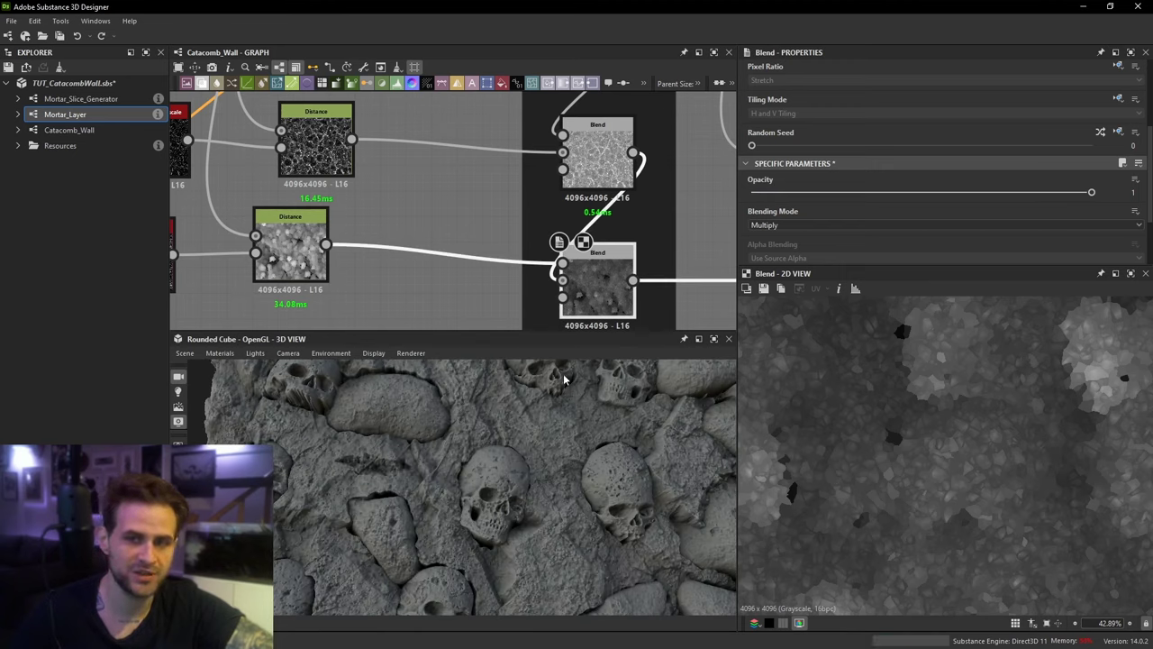
pyautogui.click(751, 192)
pyautogui.scroll(-1, 624, 242)
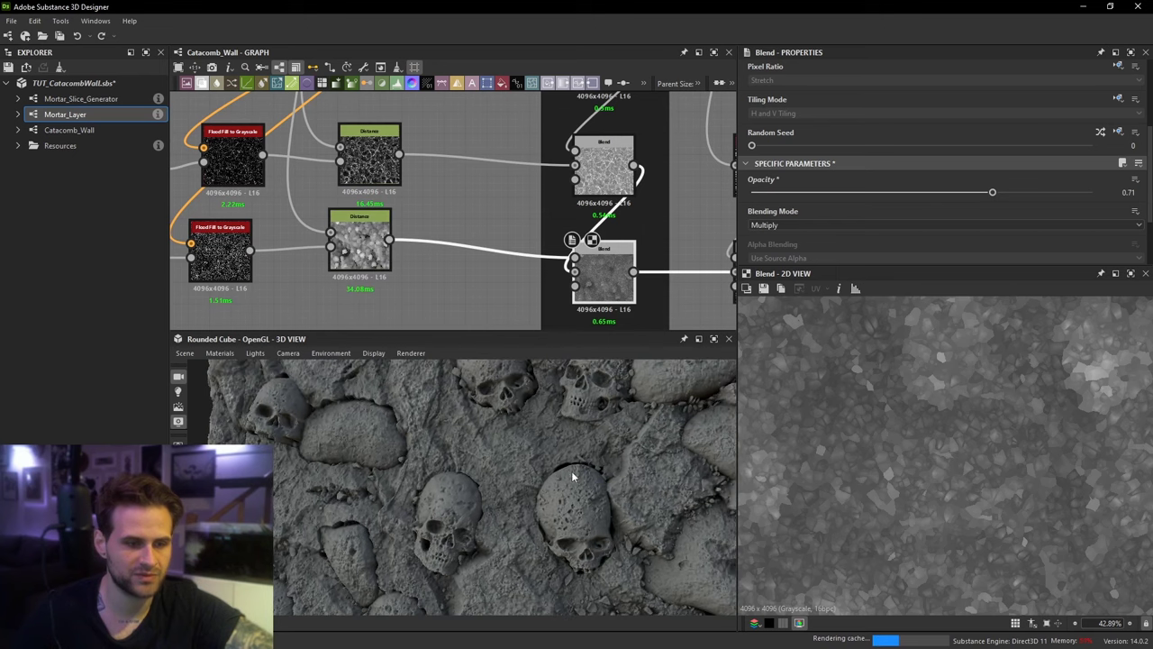
# Step: Add a Tile Generator Grayscale node in the empty graph area beside the Temp_Height frame
pyautogui.scroll(-3, 515, 226)
pyautogui.moveTo(522, 251); pyautogui.dragTo(568, 108, button='middle')
pyautogui.moveTo(588, 295); pyautogui.dragTo(589, 196, button='middle')
pyautogui.scroll(-2, 590, 196)
pyautogui.moveTo(631, 144); pyautogui.dragTo(415, 252, button='middle')
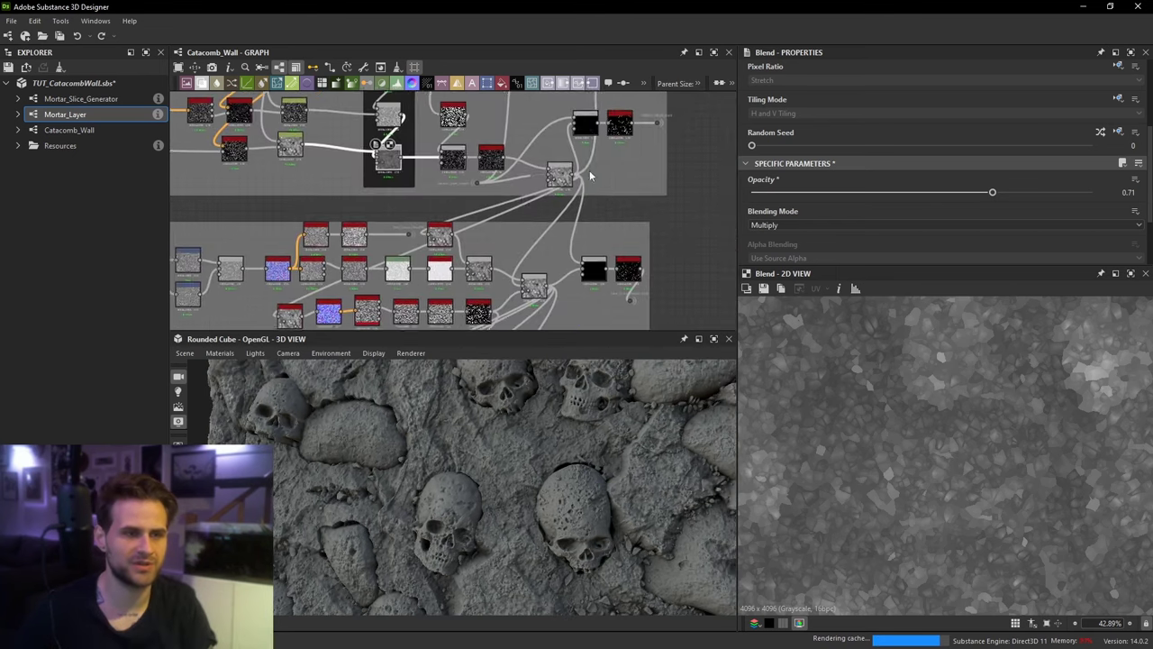
pyautogui.scroll(3, 667, 131)
pyautogui.moveTo(680, 121); pyautogui.dragTo(564, 167, button='middle')
pyautogui.scroll(2, 557, 167)
pyautogui.scroll(-2, 484, 165)
pyautogui.moveTo(370, 174); pyautogui.dragTo(506, 217, button='middle')
pyautogui.scroll(-4, 497, 238)
pyautogui.scroll(2, 505, 218)
pyautogui.moveTo(713, 130); pyautogui.dragTo(632, 182, button='middle')
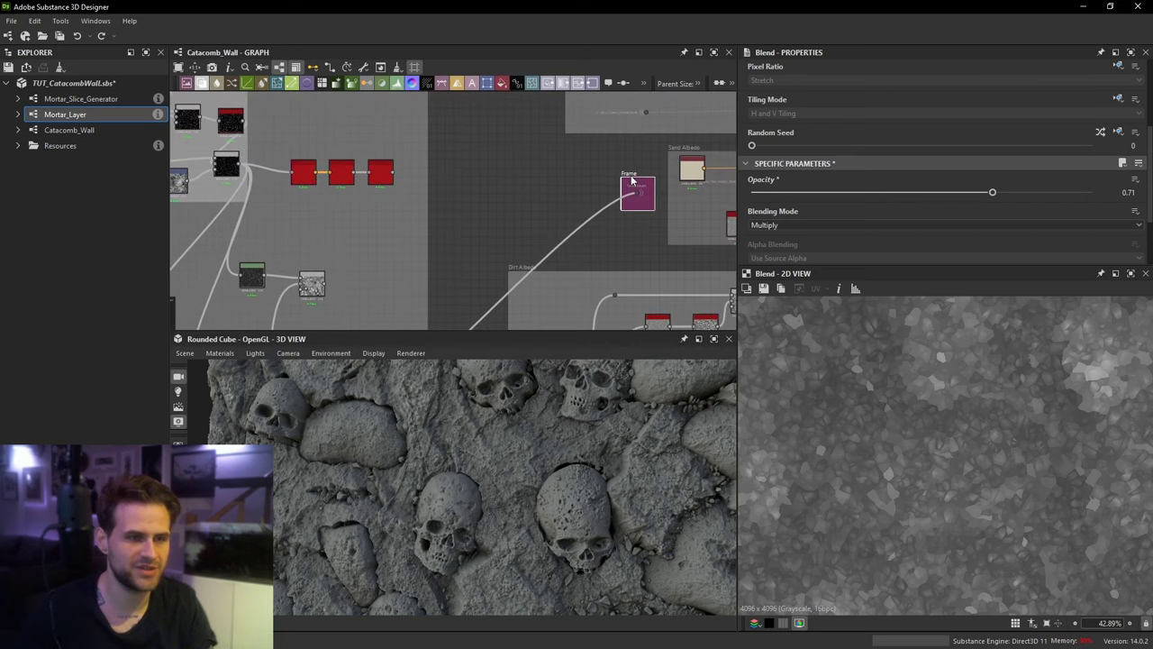
pyautogui.press('space')
pyautogui.write('tile ge')
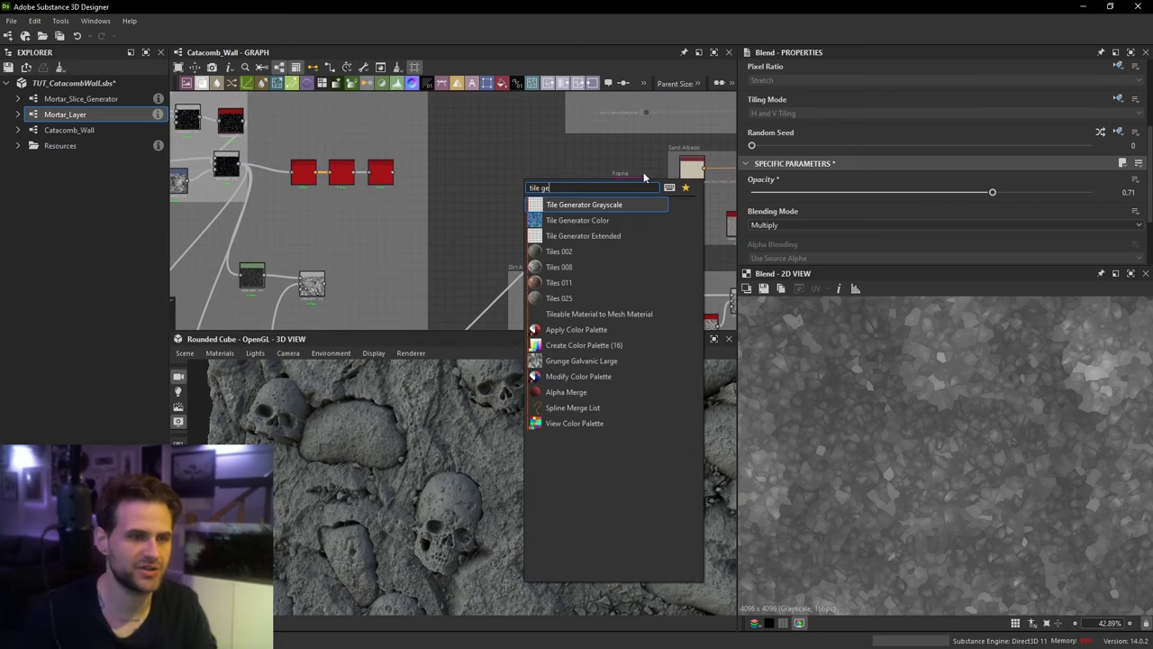
pyautogui.press('Escape')
pyautogui.scroll(1, 556, 184)
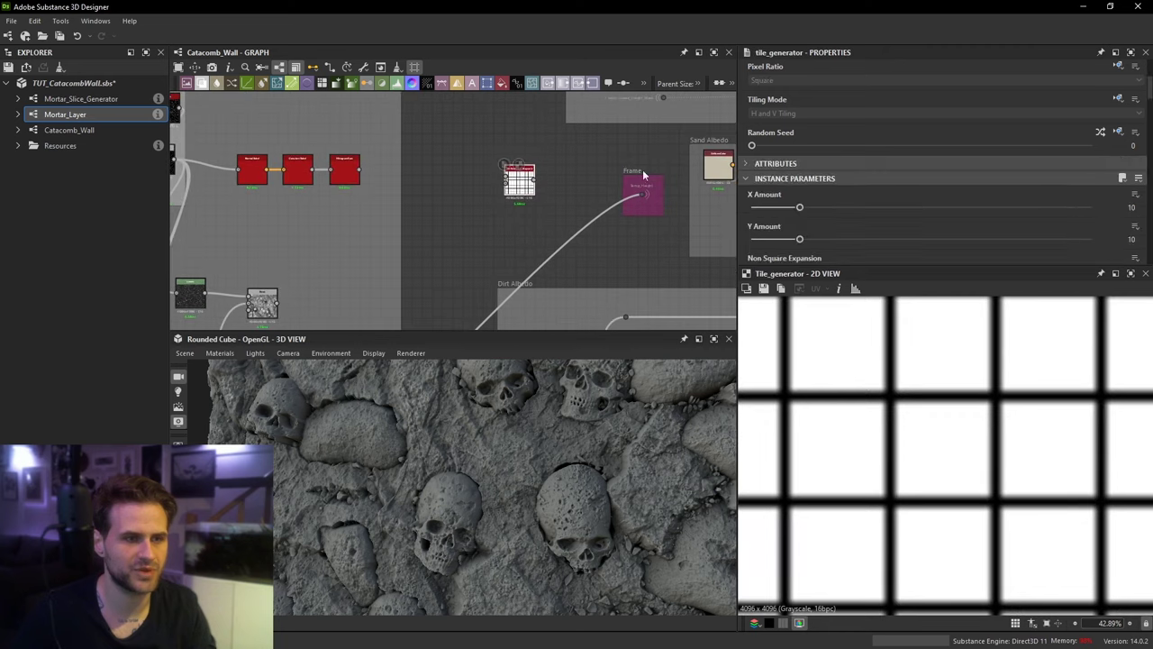
# Step: Set the Tile Generator's Pattern to Disc and its Scale to 0.61
pyautogui.scroll(-3, 793, 180)
pyautogui.click(800, 182)
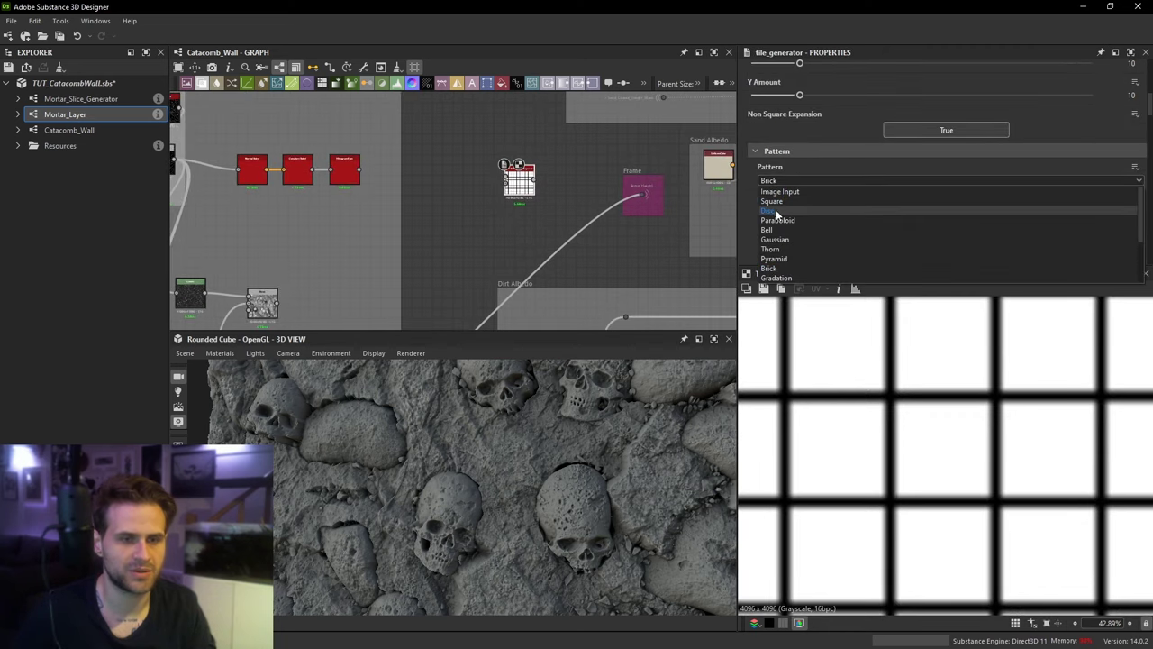
pyautogui.click(776, 210)
pyautogui.scroll(-5, 854, 192)
pyautogui.scroll(-3, 879, 200)
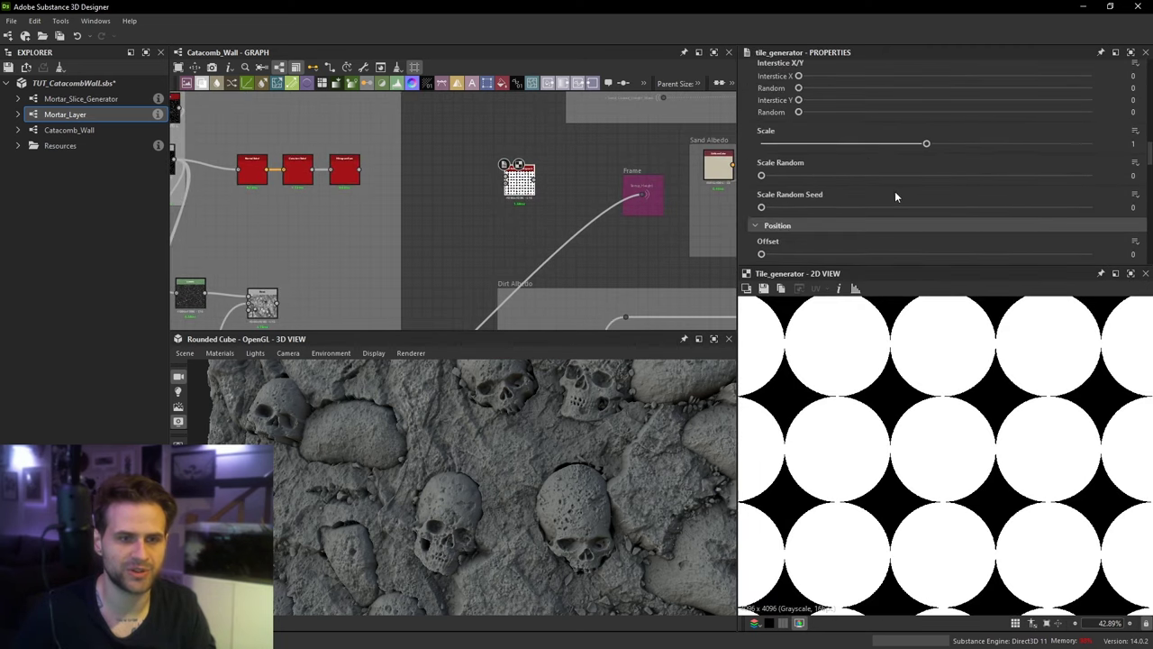
pyautogui.moveTo(883, 144); pyautogui.dragTo(861, 144)
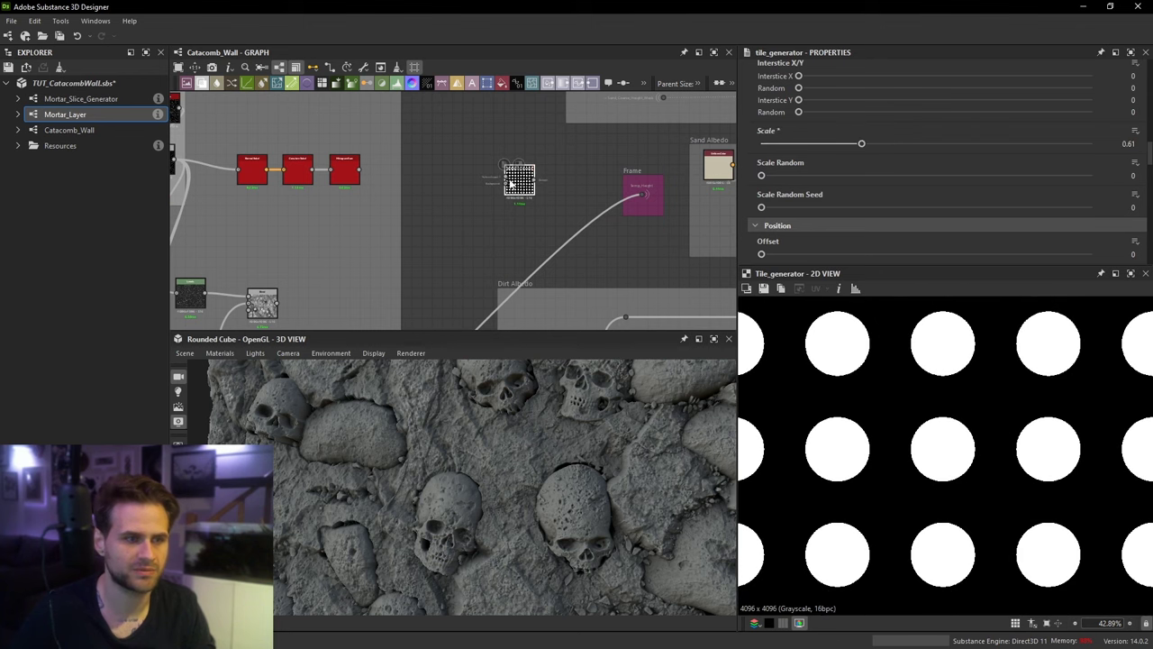
# Step: Add a Blur HQ Grayscale node after the Tile Generator and lower its Intensity to soften the disc edges slightly
pyautogui.moveTo(514, 181); pyautogui.dragTo(492, 180)
pyautogui.press('space')
pyautogui.write('blur')
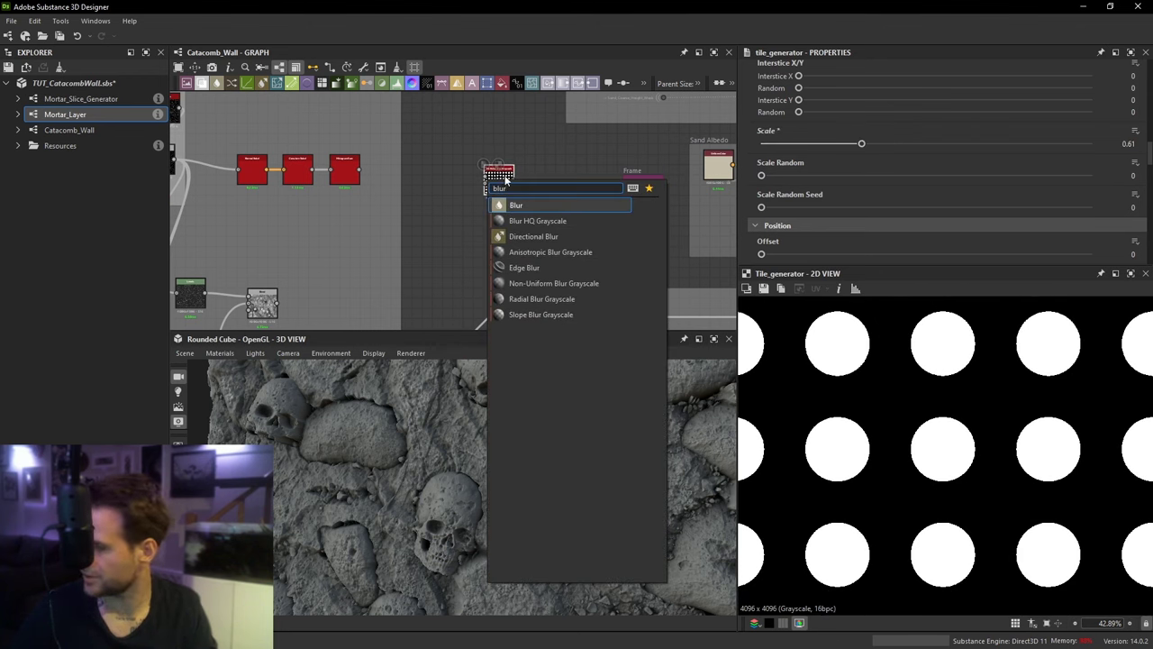
pyautogui.click(554, 223)
pyautogui.scroll(2, 553, 184)
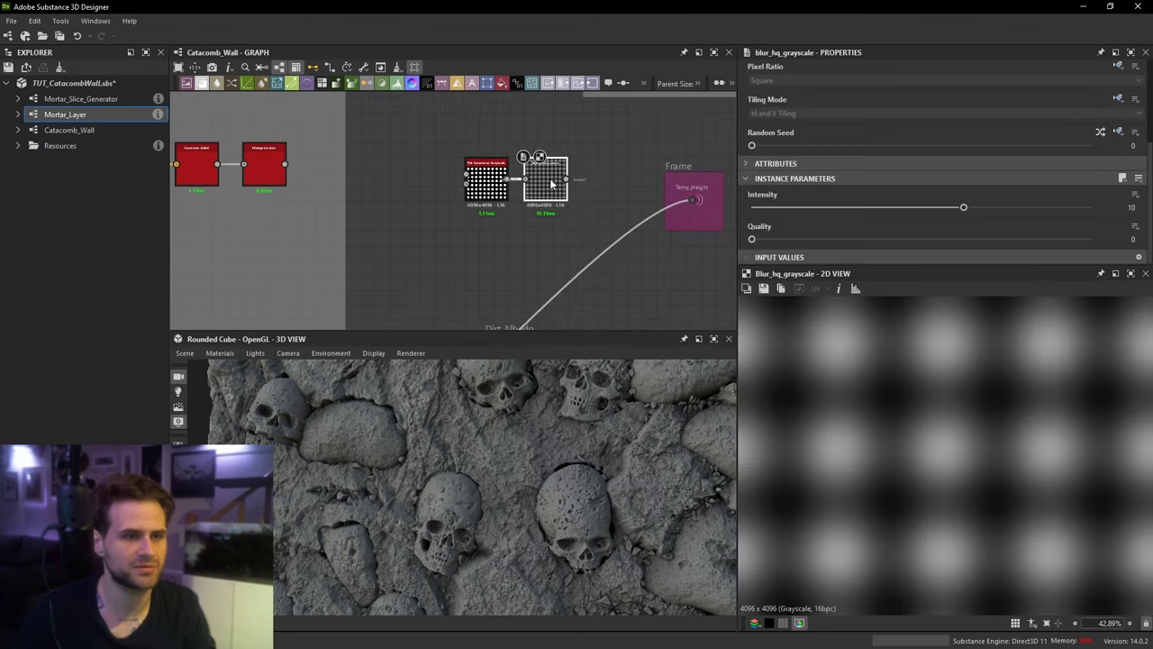
pyautogui.moveTo(839, 210); pyautogui.dragTo(771, 211)
# Step: Feed the blurred discs into the foreground of a new Blend node and add a Crystal 1 node below the Blur HQ Grayscale
pyautogui.moveTo(454, 149); pyautogui.dragTo(549, 191)
pyautogui.moveTo(552, 189); pyautogui.dragTo(570, 213)
pyautogui.press('space')
pyautogui.click(628, 264)
pyautogui.press('space')
pyautogui.write('crys')
pyautogui.click(546, 258)
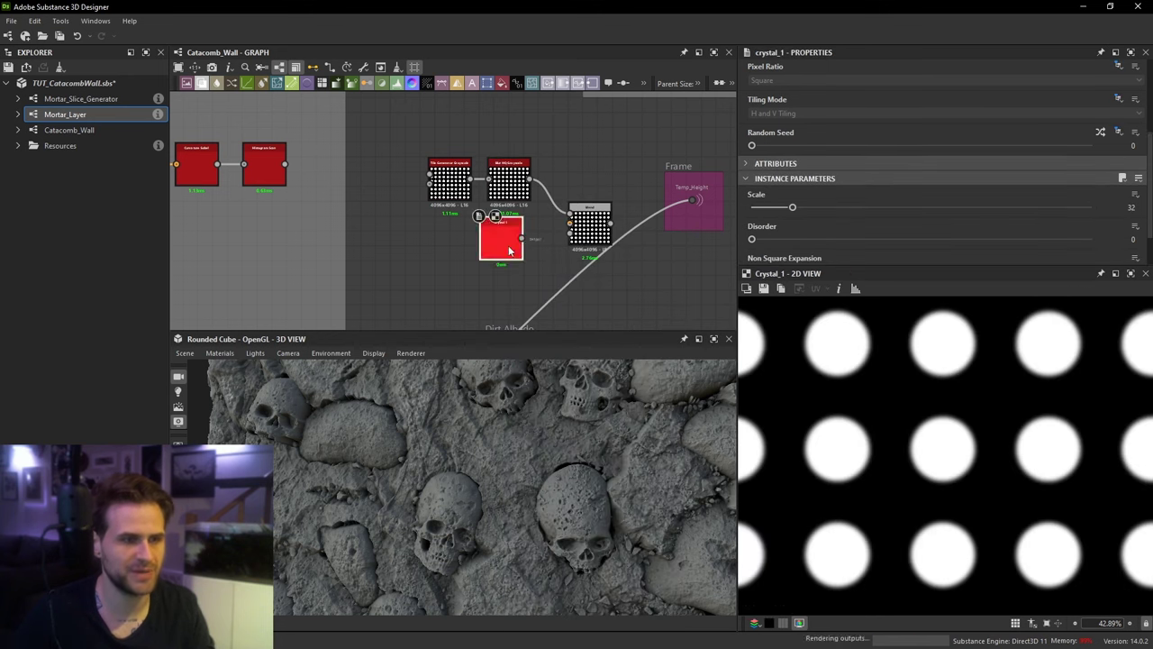
# Step: Place the Crystal 1 node below the Tile Generator and set its Scale to 12
pyautogui.moveTo(509, 248); pyautogui.dragTo(480, 248)
pyautogui.moveTo(793, 210); pyautogui.dragTo(766, 209)
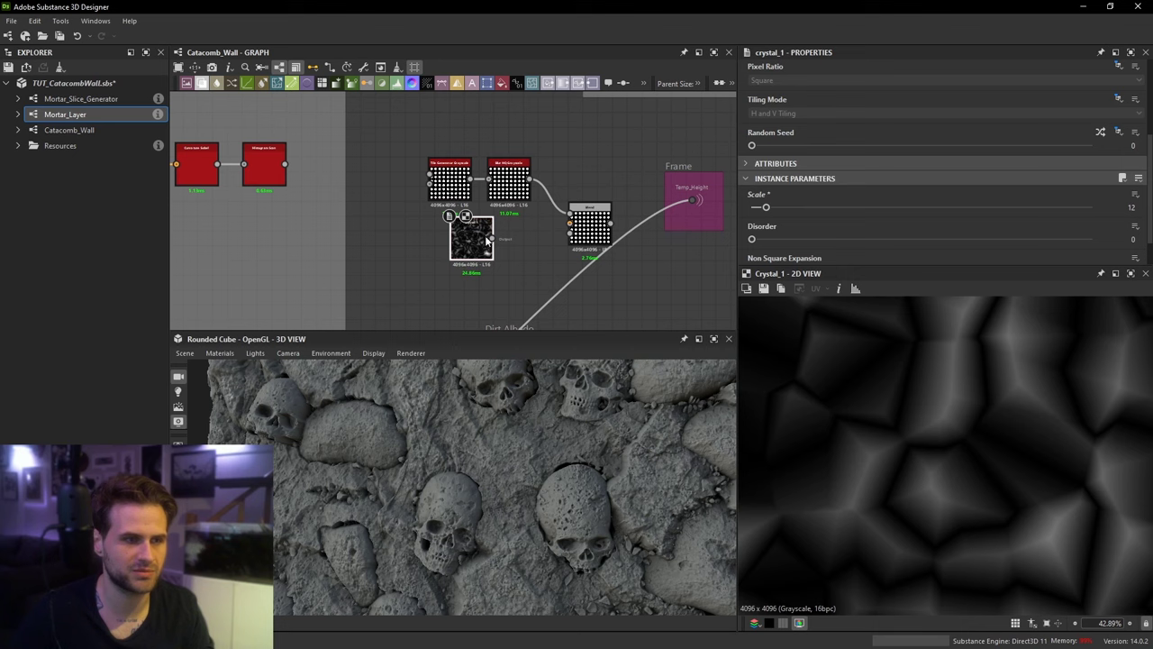
# Step: Combine Crystal 1 with the discs in the Blend node using Max (Lighten) and send the result to Temp_Height
pyautogui.doubleClick(590, 232)
pyautogui.click(809, 229)
pyautogui.click(799, 276)
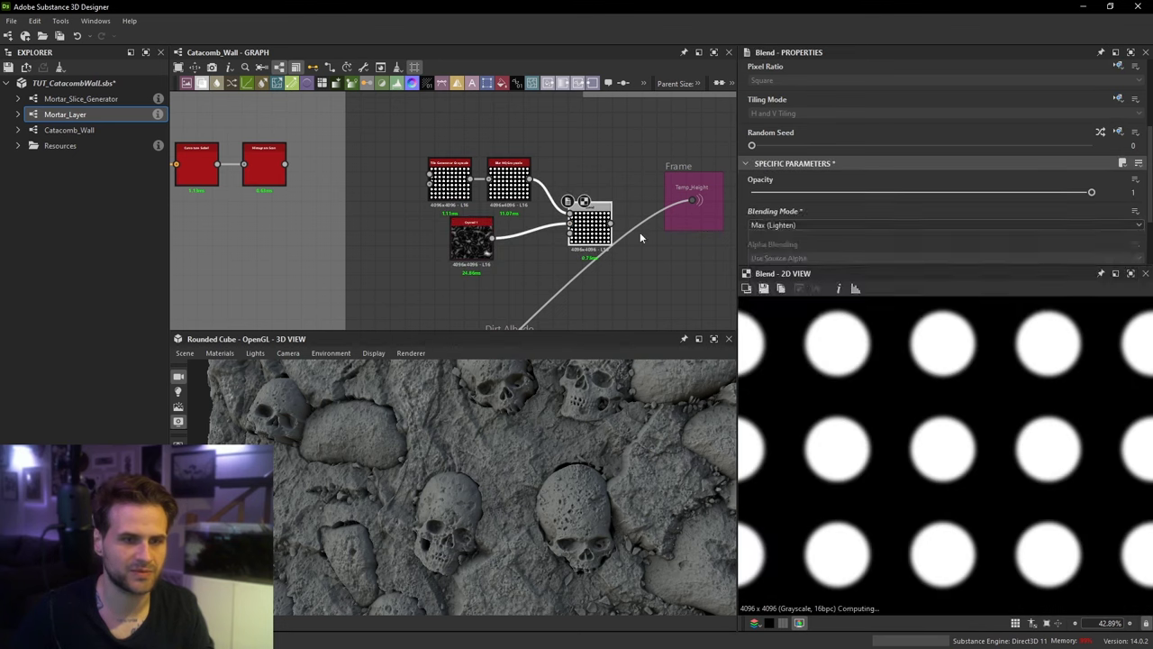
pyautogui.moveTo(641, 233); pyautogui.dragTo(628, 239, button='middle')
pyautogui.moveTo(638, 368); pyautogui.dragTo(541, 365)
# Step: Set the Tile Generator's Scale to 0.41 and inspect the narrower discs on the 3D surface
pyautogui.click(501, 192)
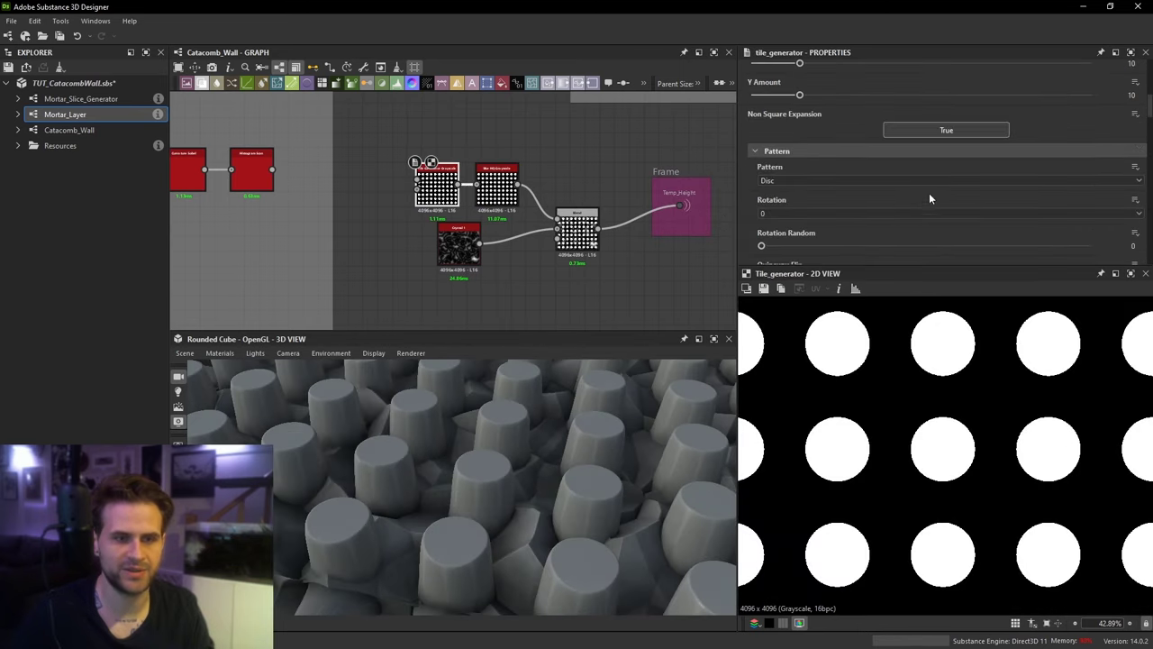
pyautogui.scroll(-5, 924, 195)
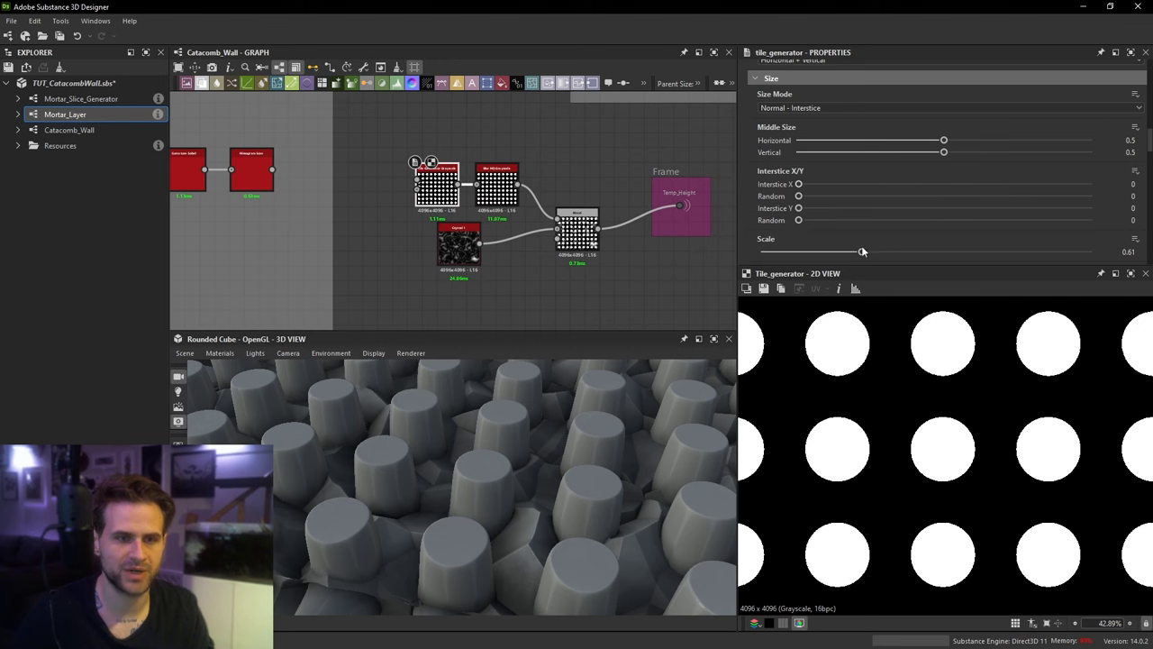
pyautogui.moveTo(860, 256); pyautogui.dragTo(828, 257)
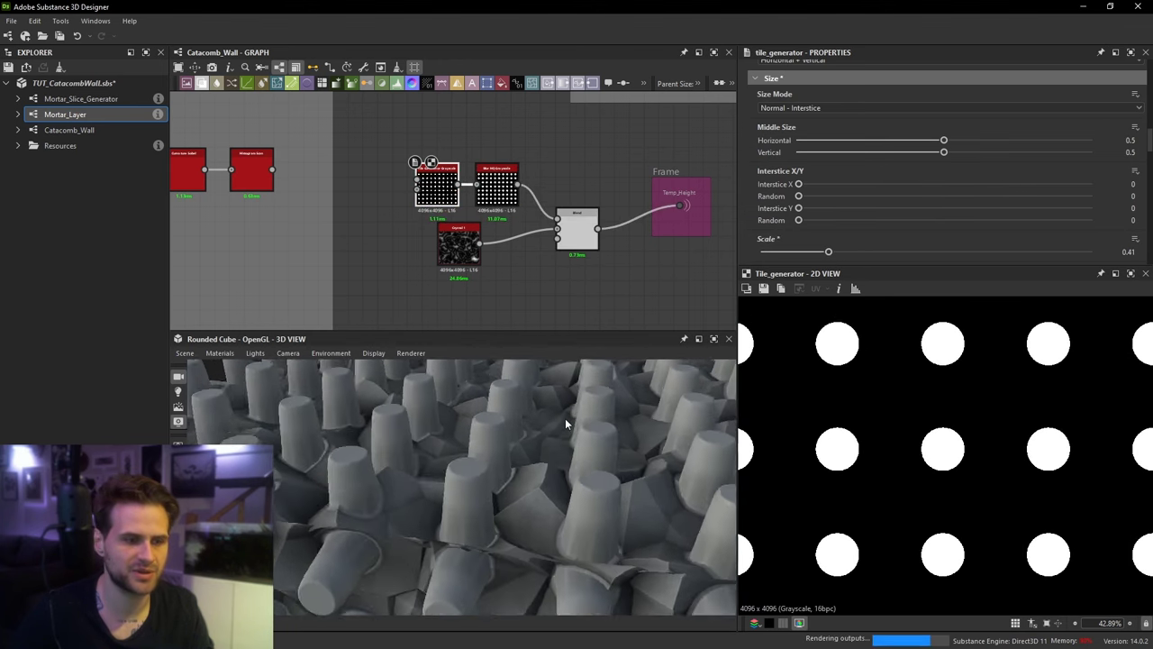
pyautogui.scroll(6, 541, 464)
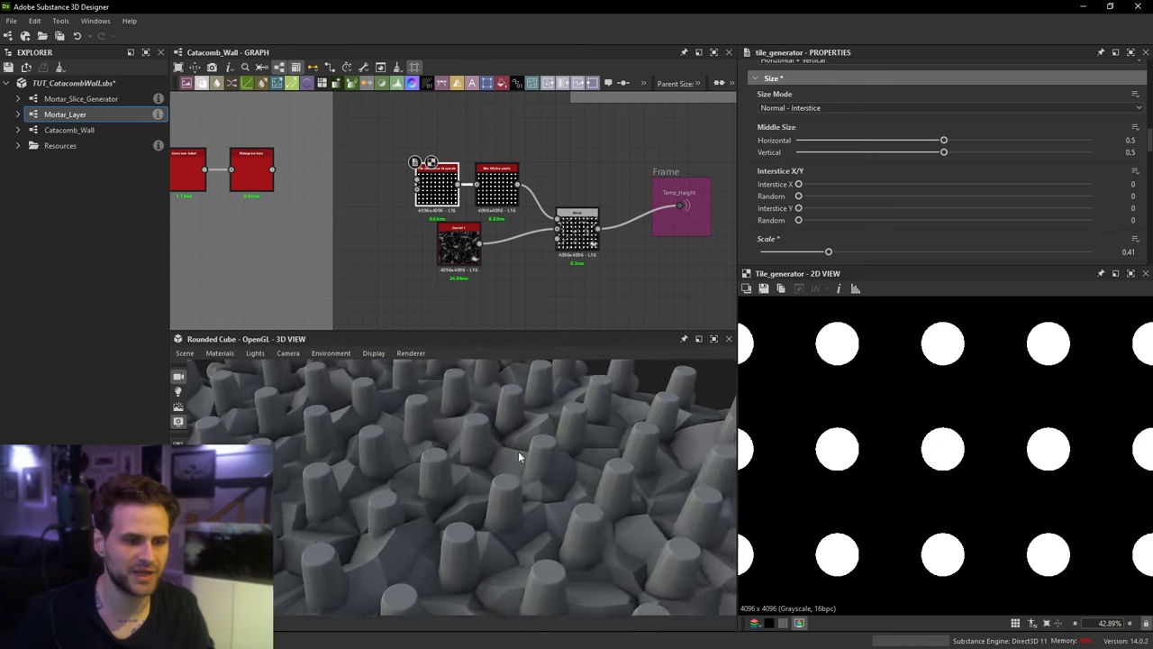
pyautogui.moveTo(433, 474); pyautogui.dragTo(442, 436)
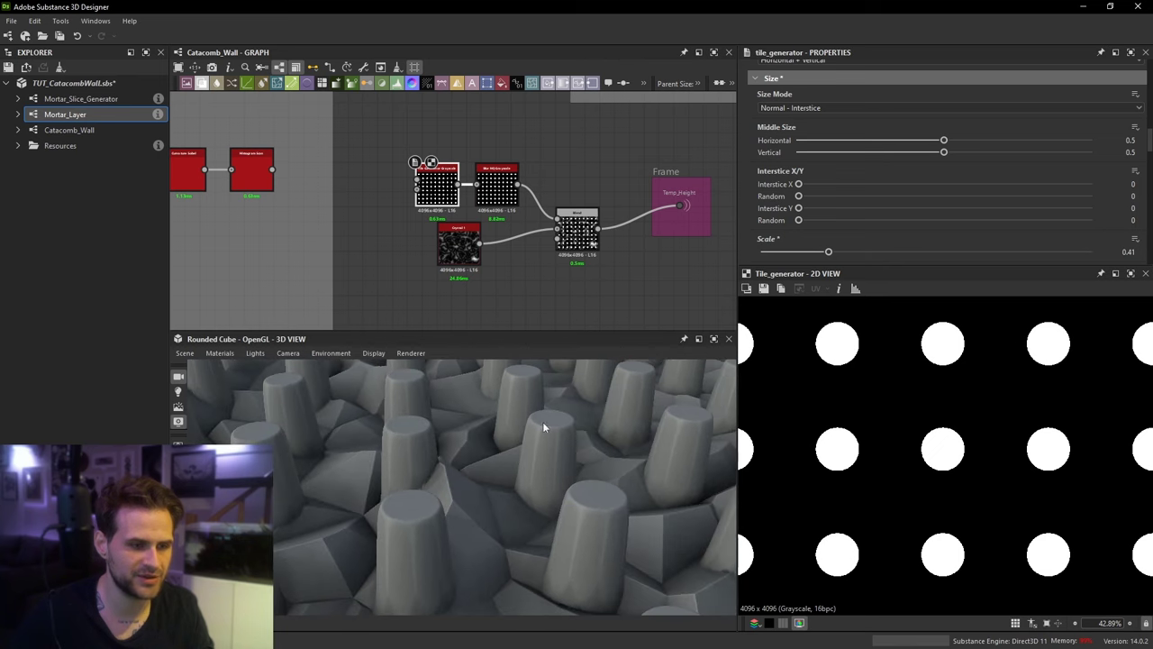
# Step: Preview the Max (Lighten) Blend in 2D and examine the graph around the disc example
pyautogui.doubleClick(583, 232)
pyautogui.scroll(-3, 1017, 445)
pyautogui.scroll(2, 982, 454)
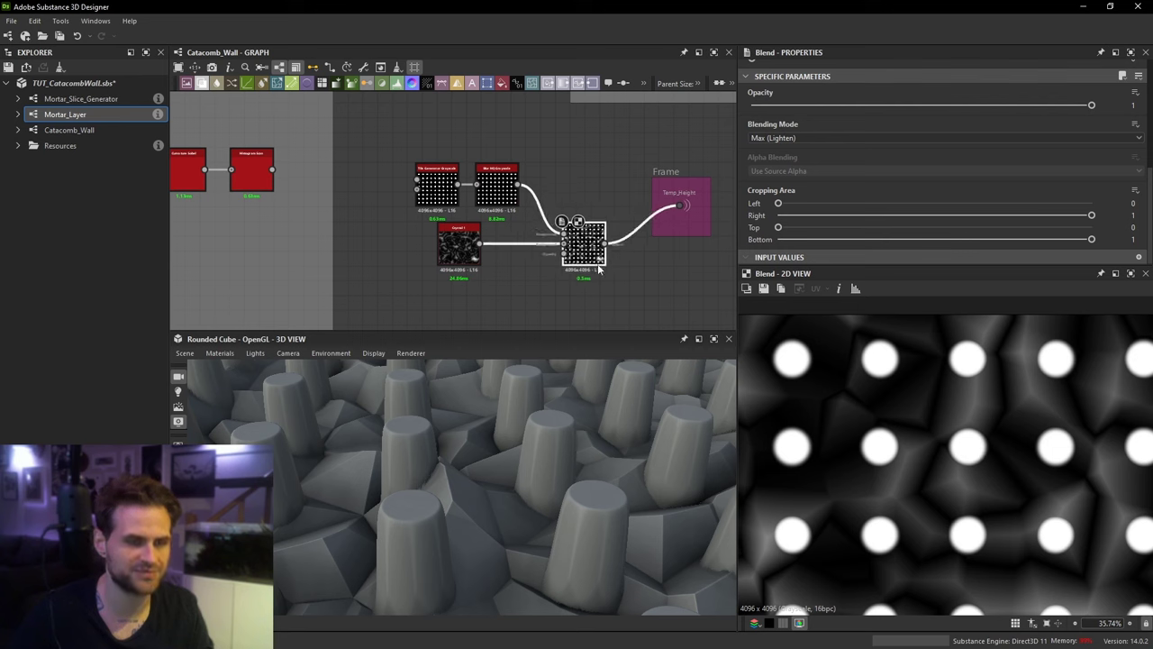
pyautogui.scroll(-2, 582, 257)
pyautogui.click(492, 247)
pyautogui.moveTo(304, 207); pyautogui.dragTo(471, 258, button='middle')
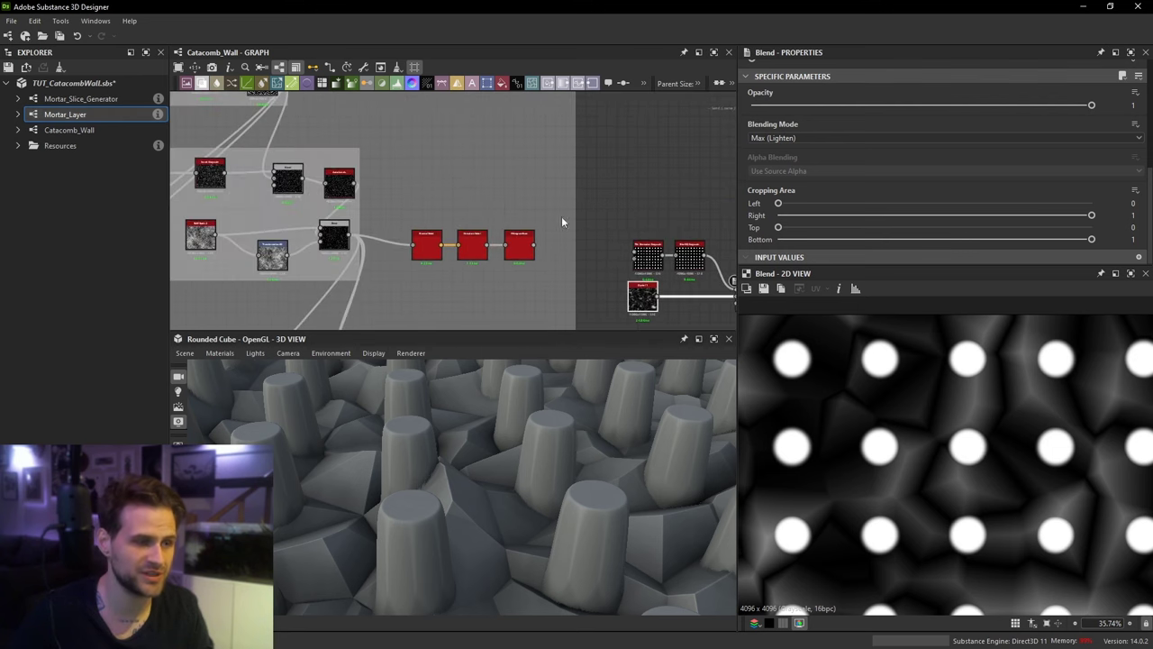
pyautogui.moveTo(676, 282); pyautogui.dragTo(514, 219, button='middle')
pyautogui.scroll(2, 516, 219)
pyautogui.scroll(1, 497, 165)
pyautogui.moveTo(494, 162); pyautogui.dragTo(454, 192, button='middle')
pyautogui.click(500, 143)
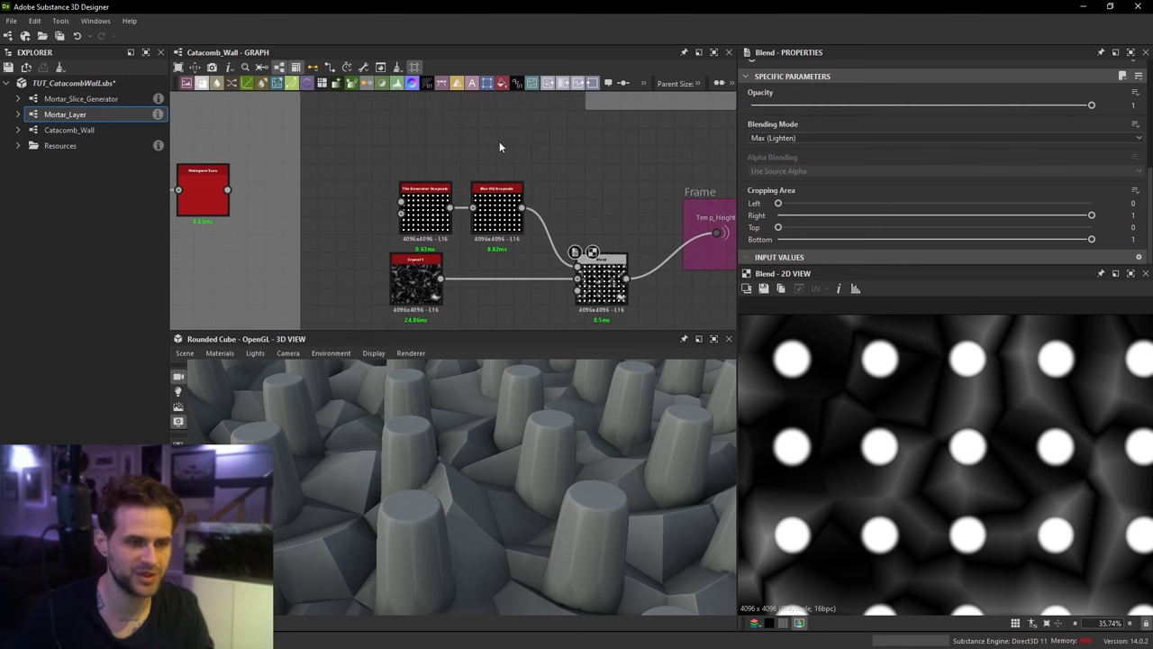
pyautogui.press('space')
pyautogui.write('flo')
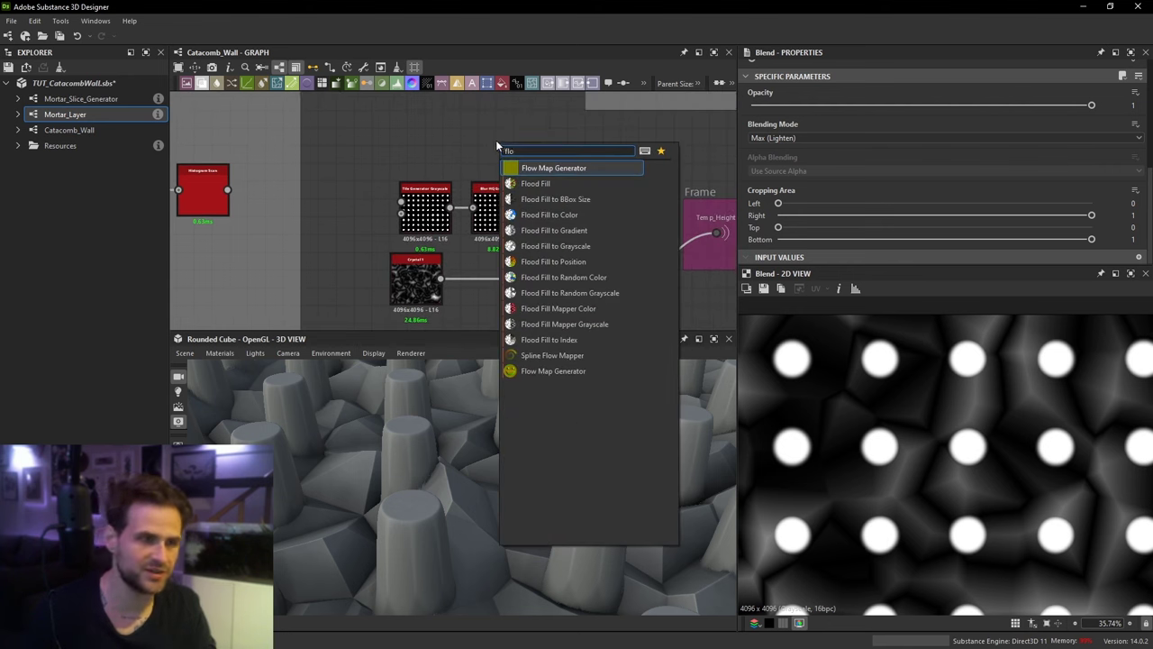
pyautogui.click(492, 106)
# Step: Move the example nodes together with the Temp_Height frame into an open area of the graph
pyautogui.scroll(-2, 420, 157)
pyautogui.moveTo(362, 145); pyautogui.dragTo(542, 226)
pyautogui.scroll(-5, 541, 223)
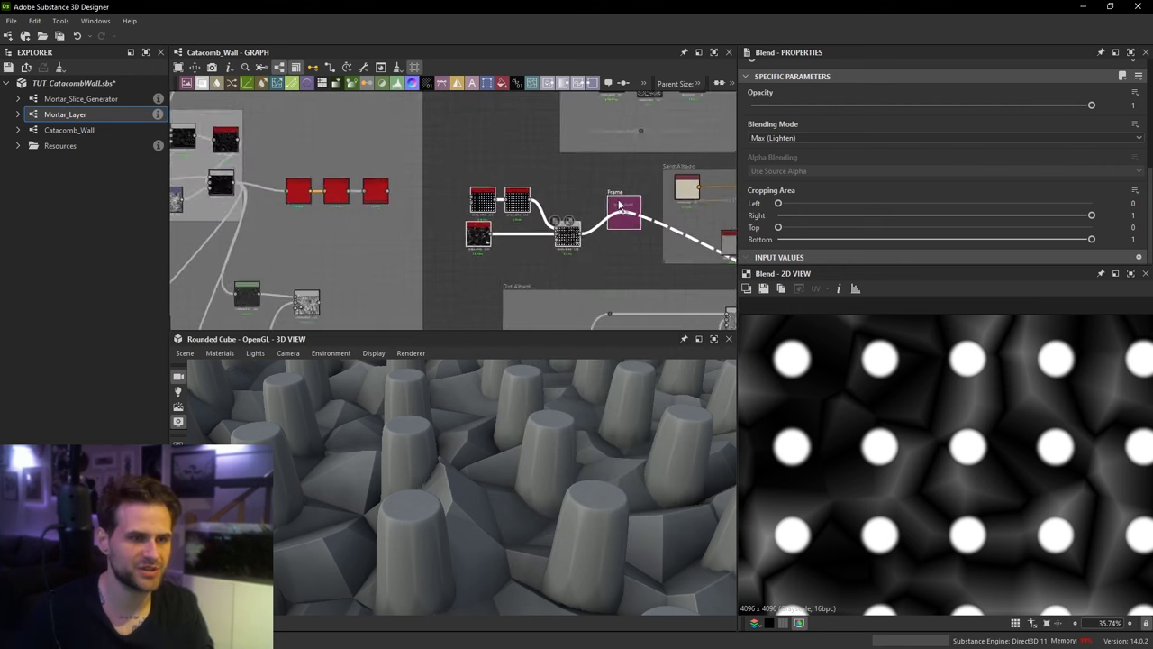
pyautogui.moveTo(711, 181); pyautogui.dragTo(616, 234)
pyautogui.scroll(1, 615, 234)
pyautogui.moveTo(541, 283); pyautogui.dragTo(550, 237, button='middle')
# Step: Add a Histogram Scan node fed by the Blur HQ Grayscale and set its Position to 1
pyautogui.click(551, 239)
pyautogui.scroll(2, 549, 242)
pyautogui.press('space')
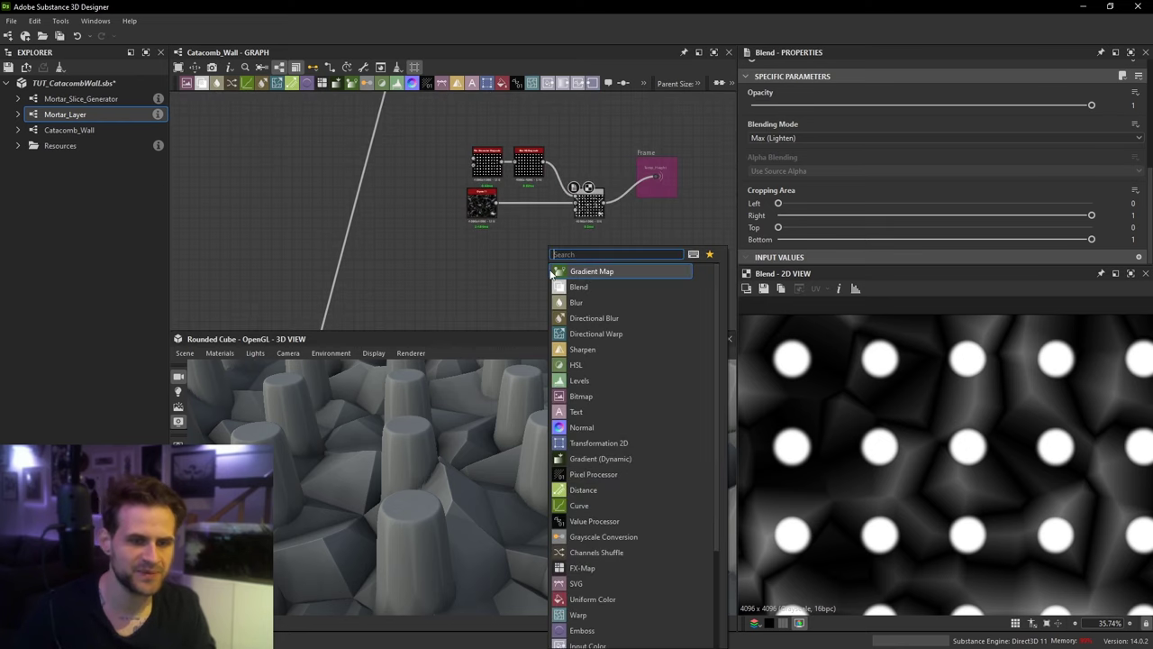
pyautogui.write('hist')
pyautogui.click(604, 286)
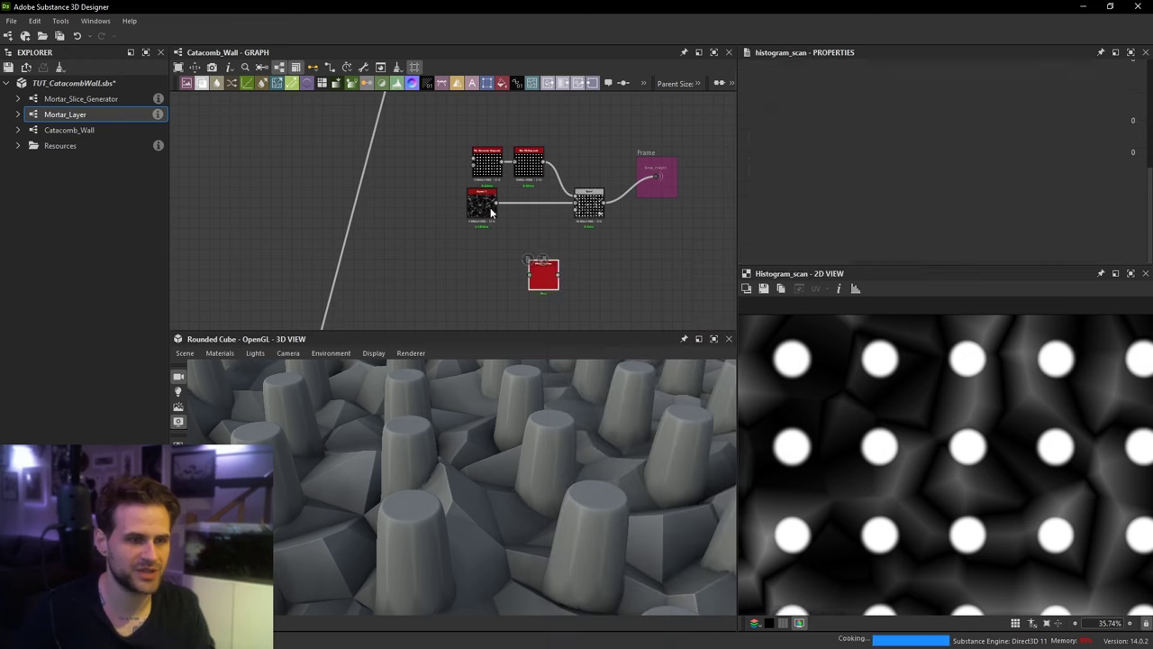
pyautogui.scroll(2, 504, 207)
pyautogui.moveTo(573, 306); pyautogui.dragTo(429, 295)
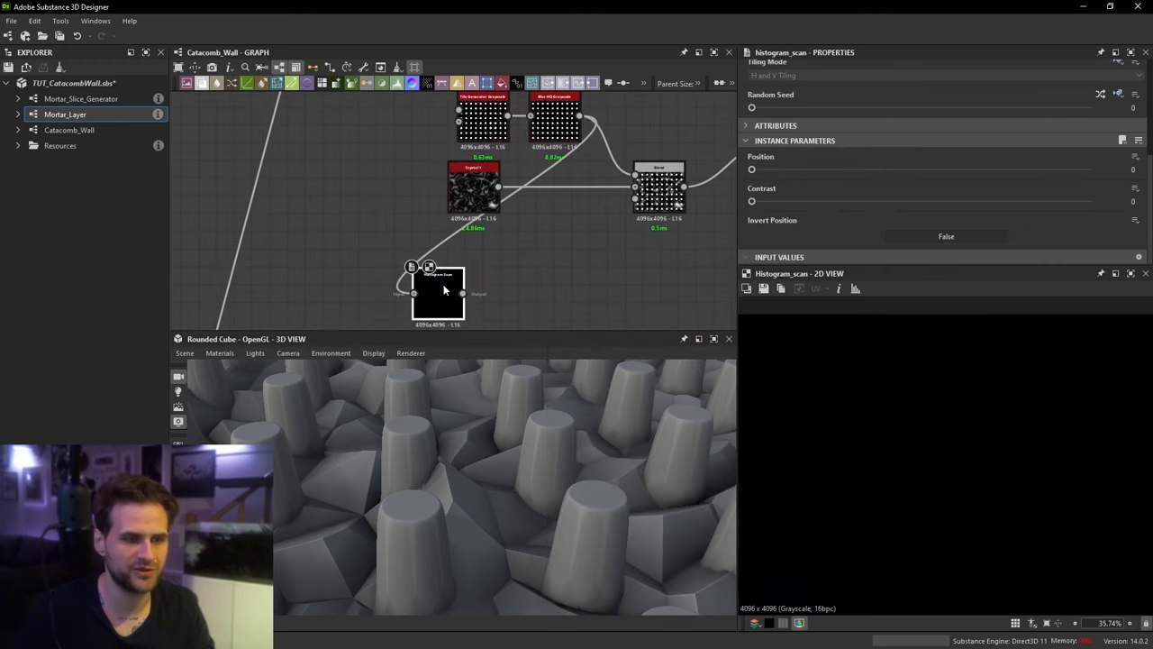
pyautogui.moveTo(782, 164); pyautogui.dragTo(1095, 168)
# Step: Add a Flood Fill node fed by the Histogram Scan and place it beside that node
pyautogui.press('space')
pyautogui.write('flood')
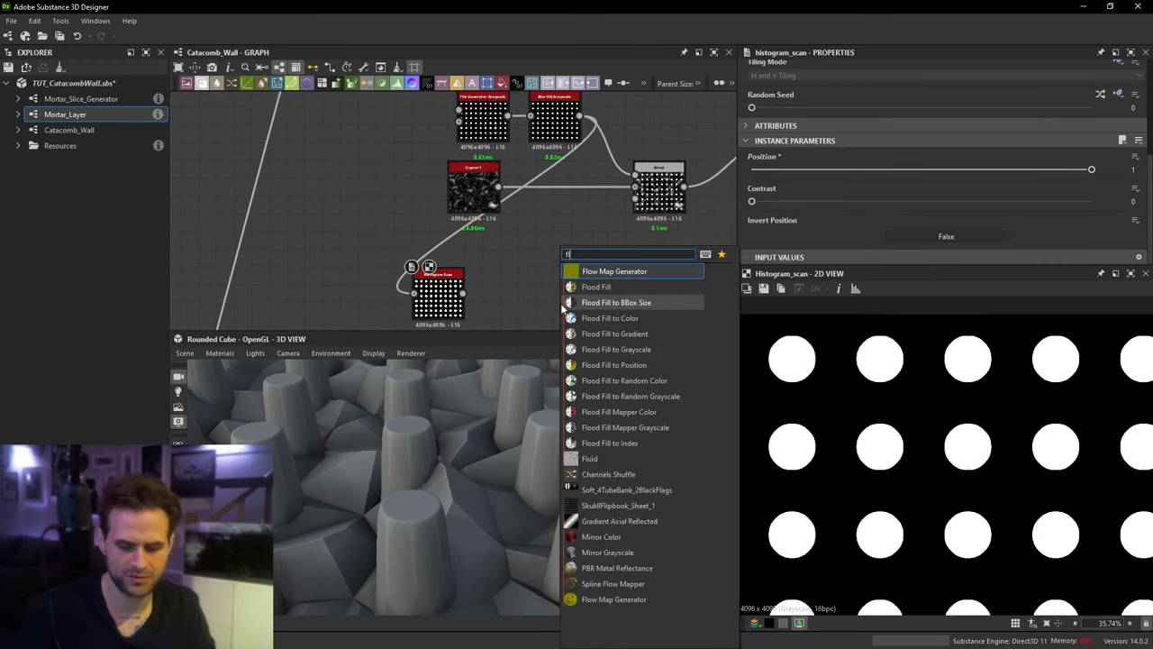
pyautogui.press('Return')
pyautogui.moveTo(462, 293); pyautogui.dragTo(538, 312)
pyautogui.moveTo(563, 302); pyautogui.dragTo(510, 284)
# Step: Add a Flood Fill to Grayscale node after the Flood Fill and feed Crystal 1 into its grayscale input
pyautogui.press('space')
pyautogui.write('flood')
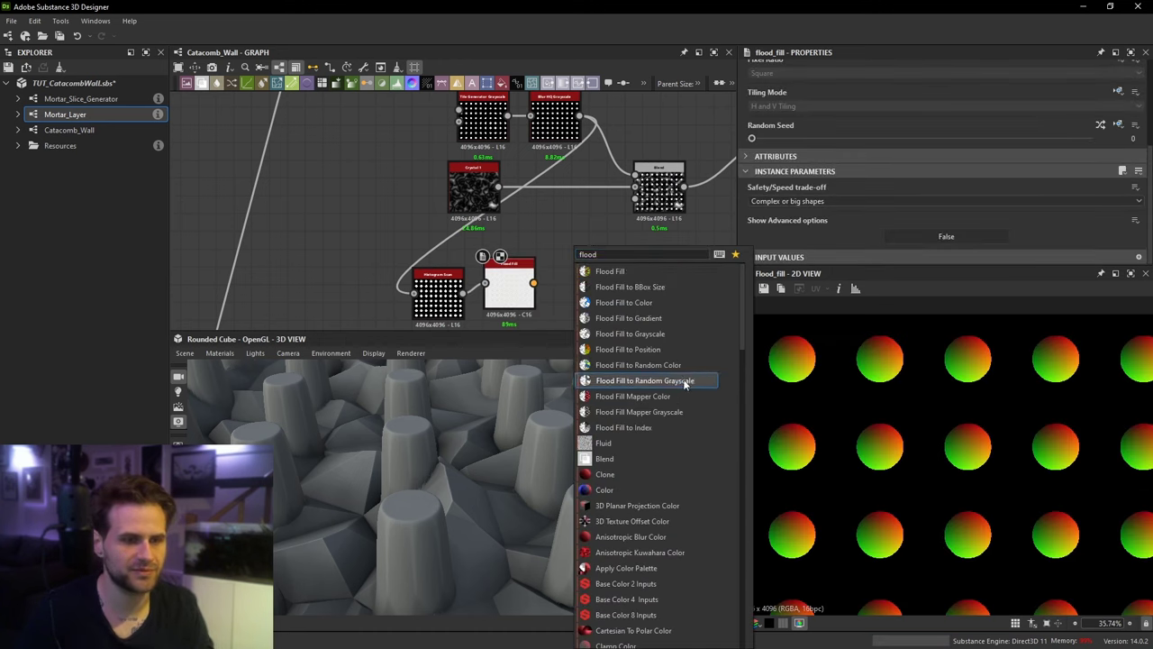
pyautogui.click(675, 335)
pyautogui.scroll(2, 545, 275)
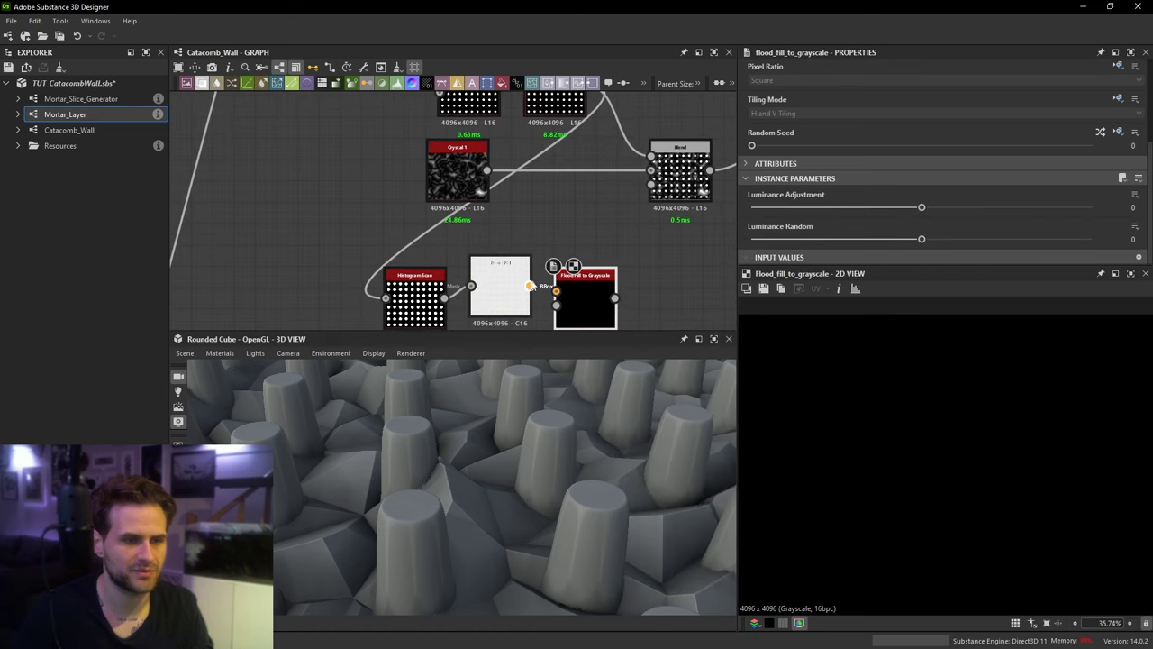
pyautogui.doubleClick(475, 184)
pyautogui.moveTo(487, 170); pyautogui.dragTo(601, 315)
pyautogui.doubleClick(601, 290)
pyautogui.moveTo(621, 283); pyautogui.dragTo(576, 269, button='middle')
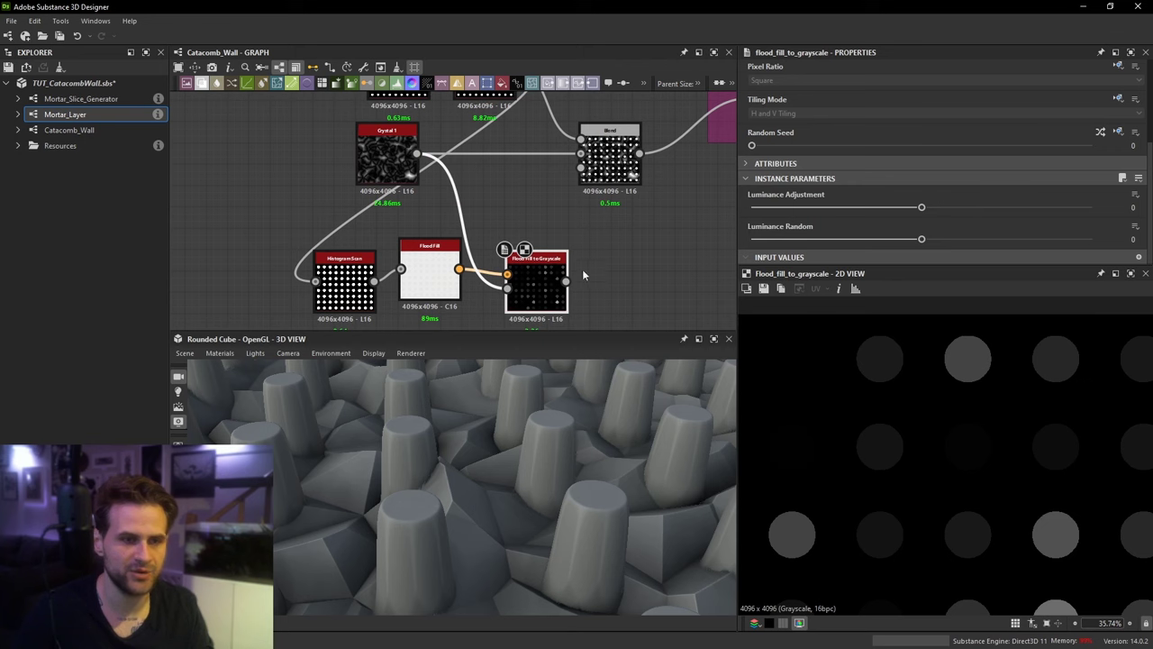
# Step: Add a Distance node with the Flood Fill to Grayscale as source and the Blur HQ Grayscale as mask
pyautogui.click(582, 274)
pyautogui.press('space')
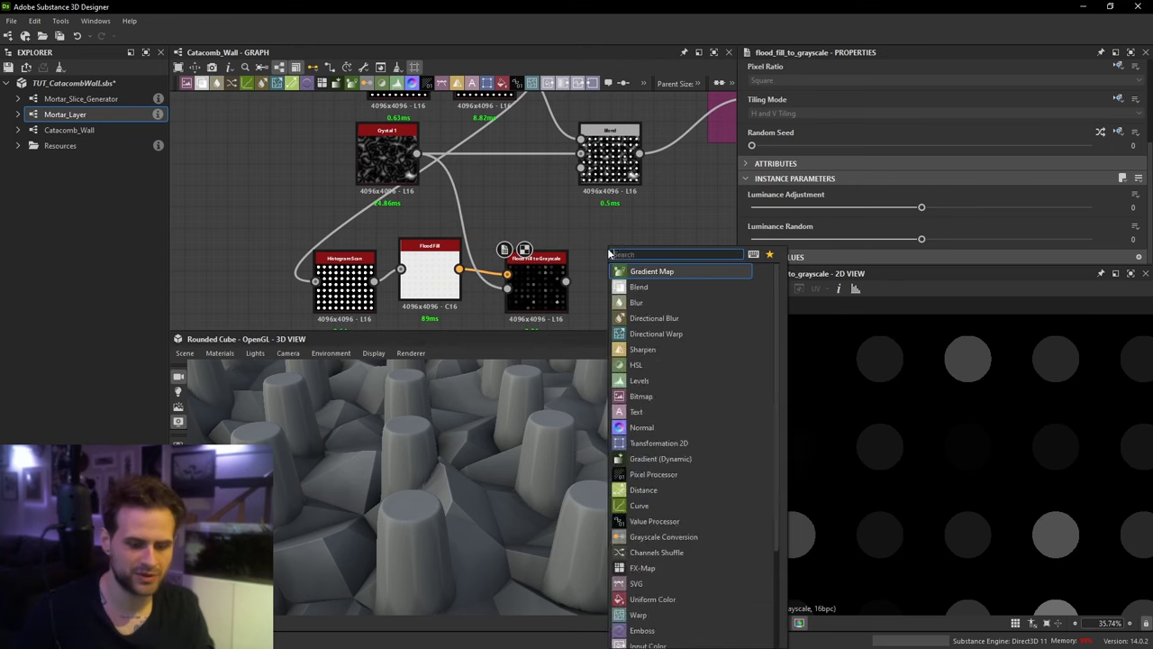
pyautogui.write('dist')
pyautogui.click(625, 272)
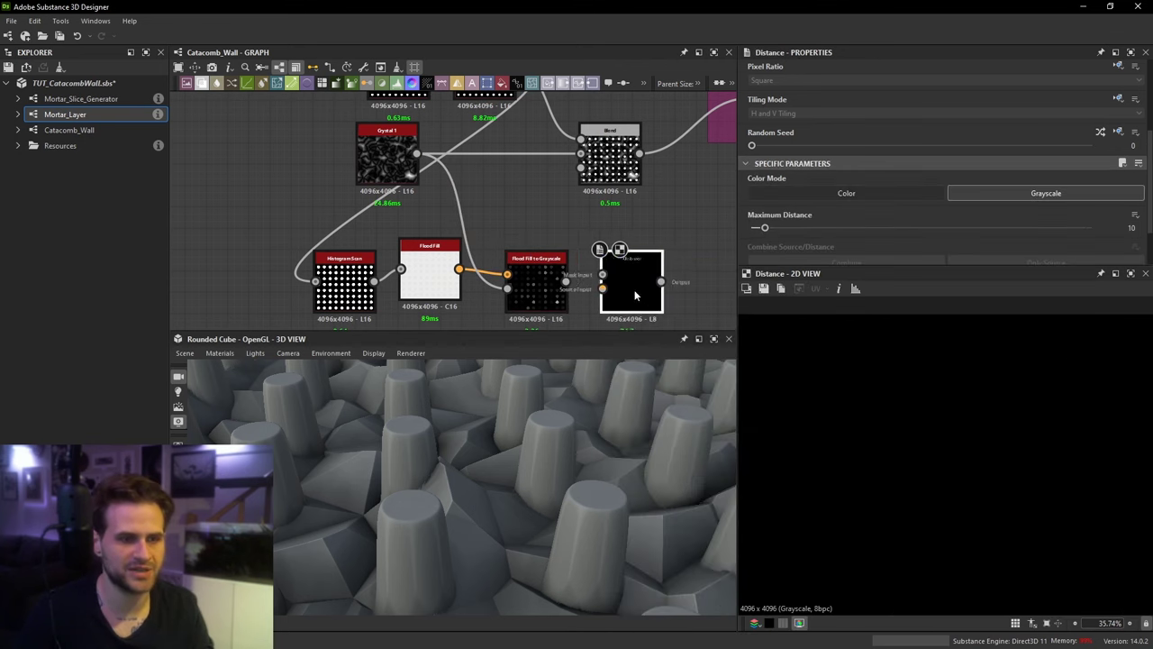
pyautogui.moveTo(592, 275); pyautogui.dragTo(526, 187)
pyautogui.moveTo(534, 118); pyautogui.dragTo(526, 187, button='middle')
pyautogui.moveTo(526, 188); pyautogui.dragTo(510, 136)
pyautogui.moveTo(571, 227); pyautogui.dragTo(529, 134, button='middle')
# Step: Set the Distance node to Only Source with a Maximum Distance of 256
pyautogui.click(1036, 258)
pyautogui.moveTo(765, 227); pyautogui.dragTo(1091, 227)
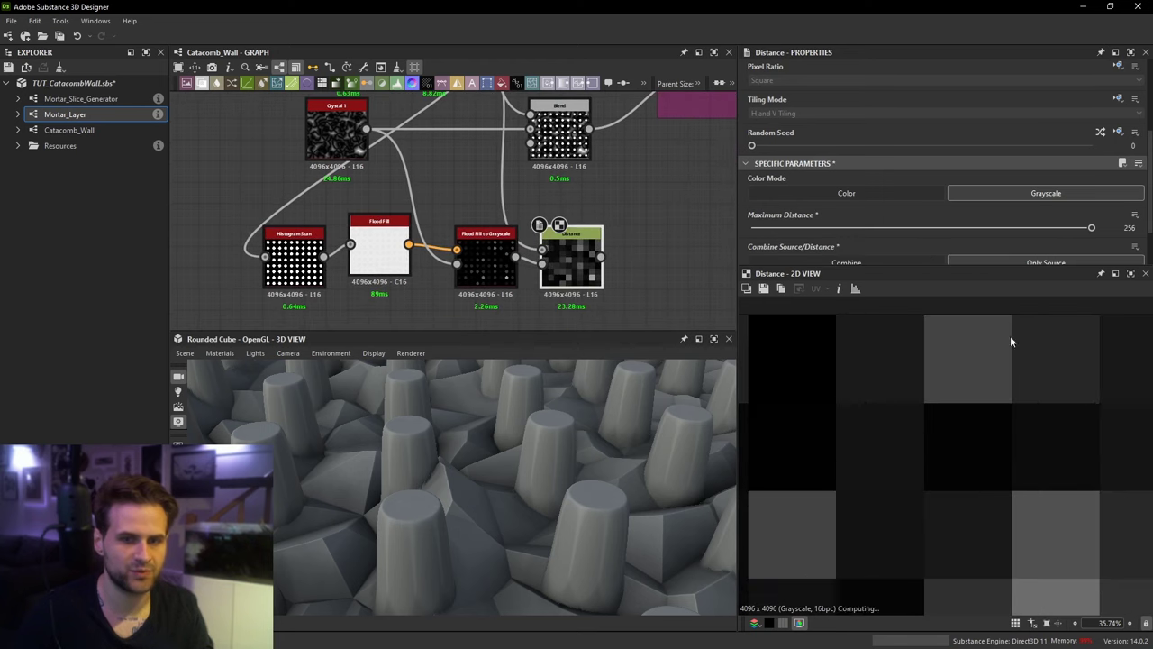
pyautogui.scroll(-2, 1010, 335)
pyautogui.moveTo(579, 252); pyautogui.dragTo(565, 266, button='middle')
pyautogui.scroll(-1, 539, 155)
# Step: Add a second Blend node after the Blur HQ Grayscale, with the Distance output as foreground and the blurred discs as background
pyautogui.moveTo(541, 154); pyautogui.dragTo(586, 153)
pyautogui.moveTo(556, 100); pyautogui.dragTo(578, 169, button='middle')
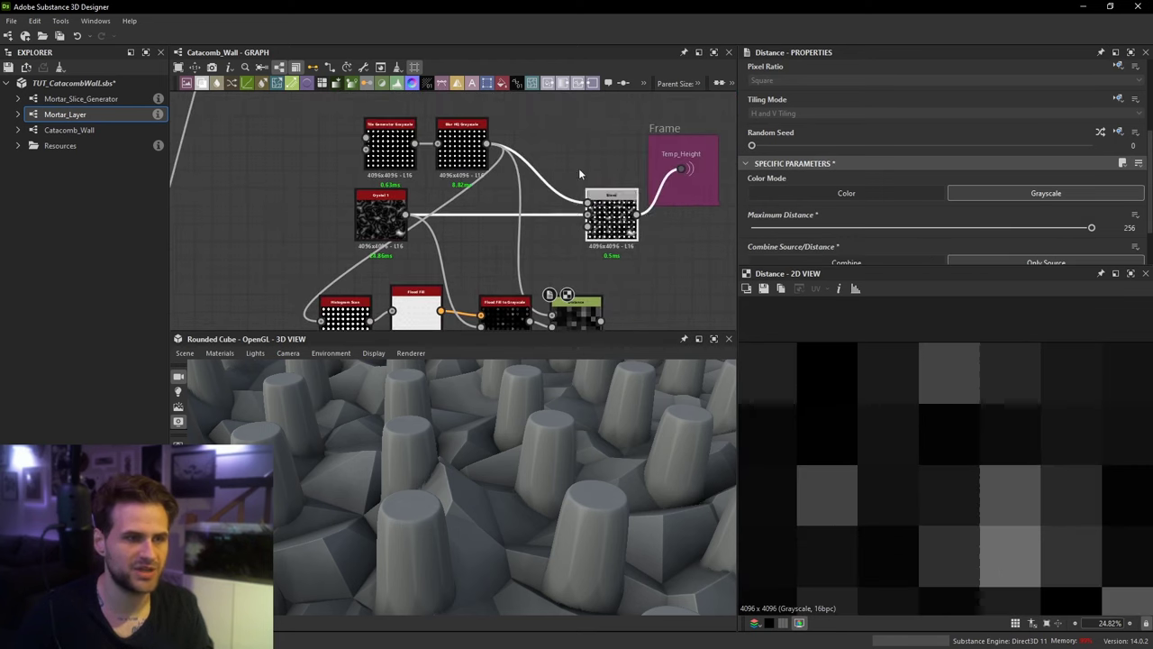
pyautogui.click(575, 144)
pyautogui.press('space')
pyautogui.click(598, 179)
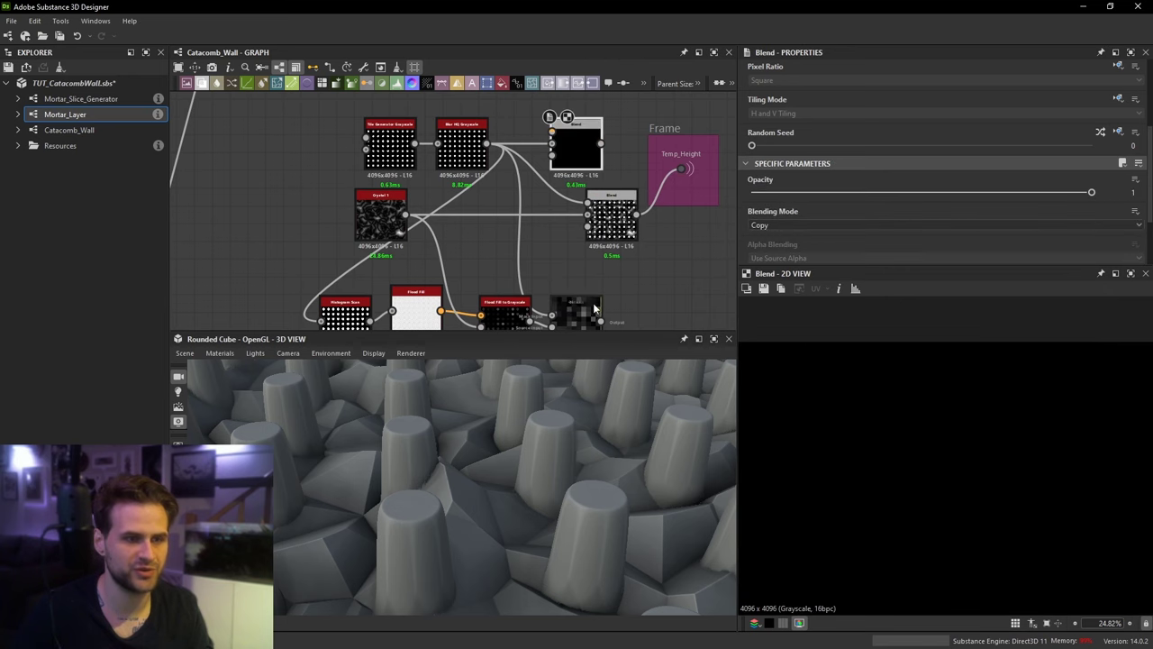
pyautogui.moveTo(564, 130); pyautogui.dragTo(565, 131)
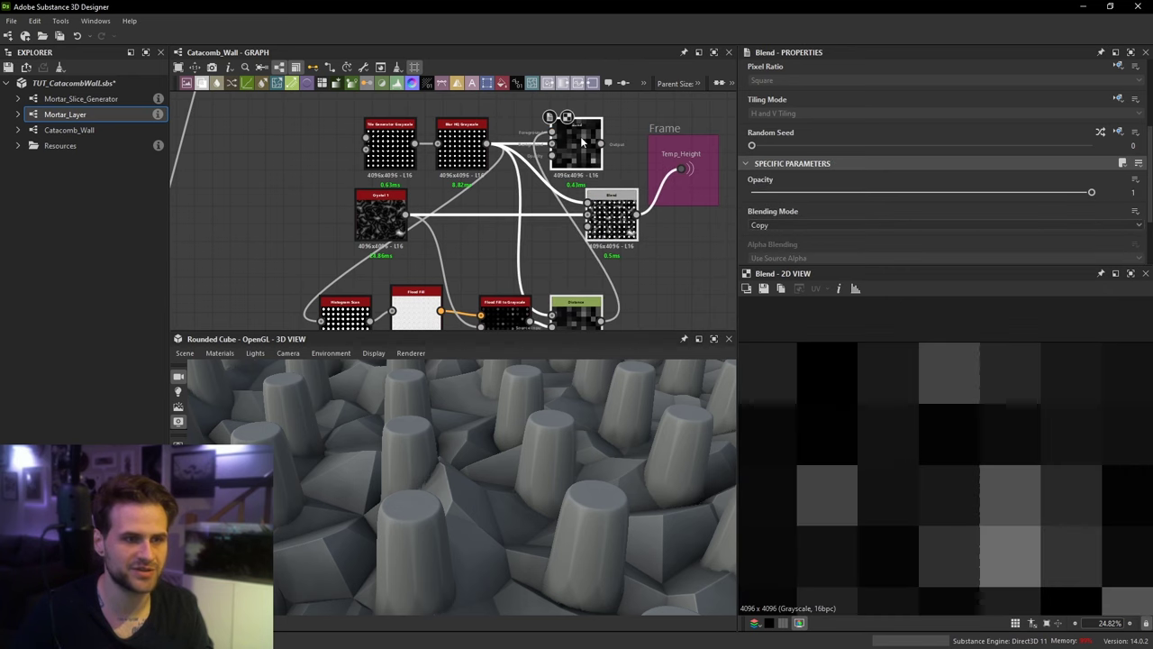
# Step: Set the new Blend to Multiply at 0.72 opacity and route it into the foreground of the Max (Lighten) Blend
pyautogui.click(806, 227)
pyautogui.click(798, 265)
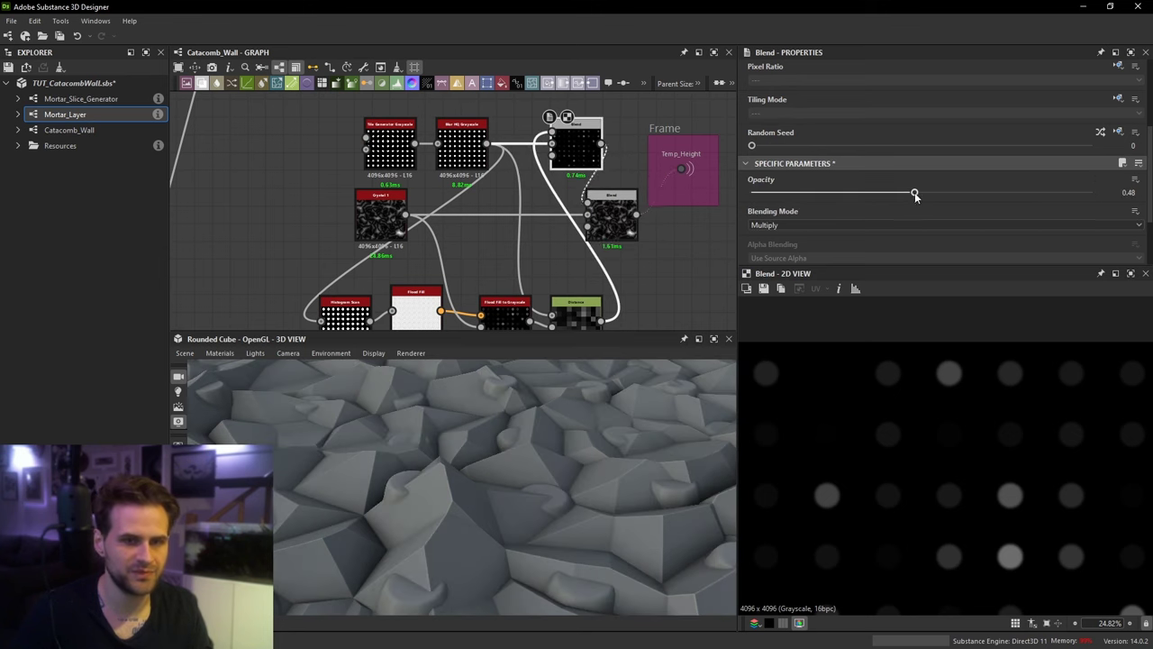
pyautogui.moveTo(915, 195); pyautogui.dragTo(957, 194)
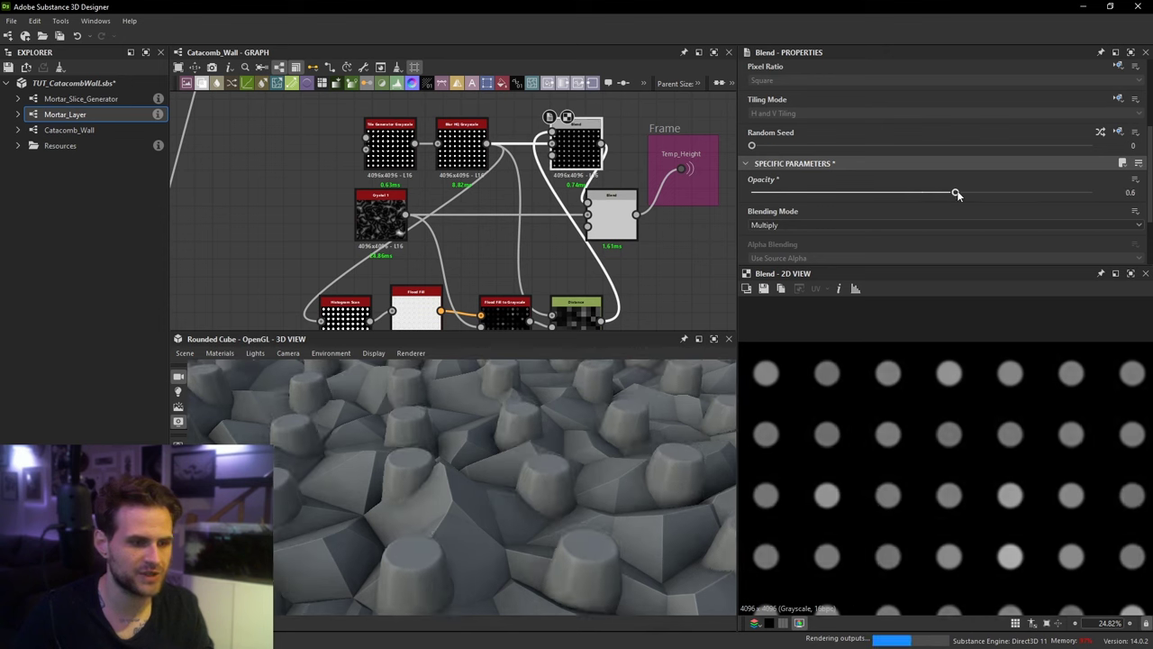
pyautogui.moveTo(628, 422); pyautogui.dragTo(654, 304)
pyautogui.moveTo(913, 194); pyautogui.dragTo(988, 194)
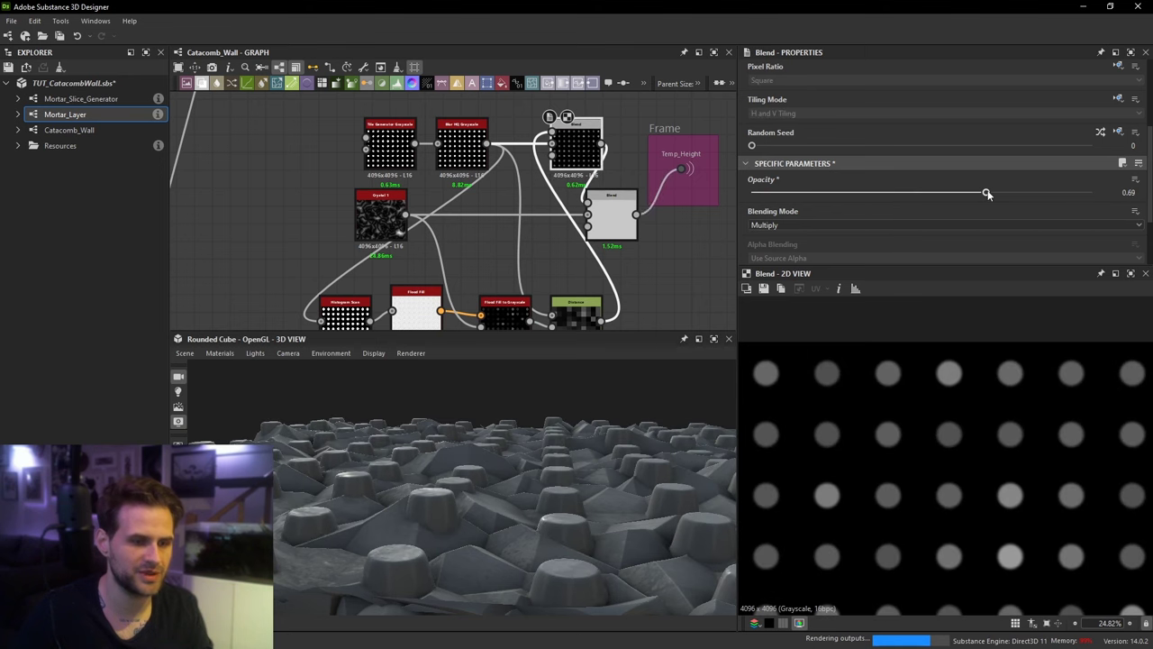
pyautogui.moveTo(469, 437); pyautogui.dragTo(431, 480)
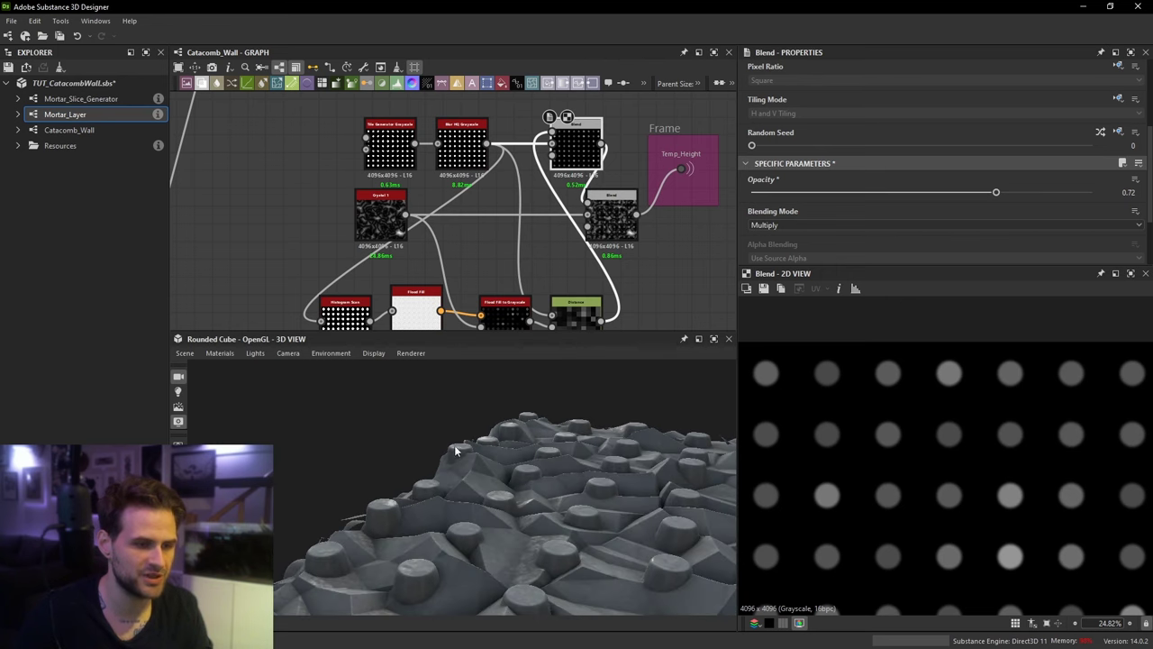
# Step: Delete all the disc and crystal example nodes beside the Temp_Height frame
pyautogui.scroll(-3, 473, 212)
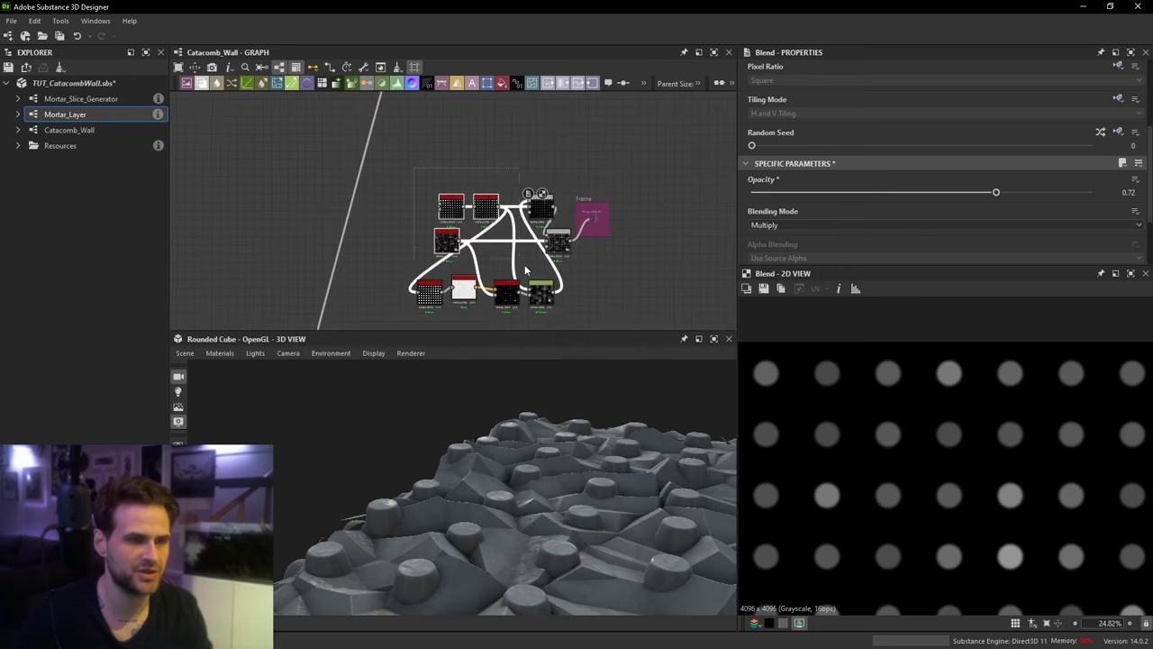
pyautogui.moveTo(550, 309); pyautogui.dragTo(550, 309)
pyautogui.press('Delete')
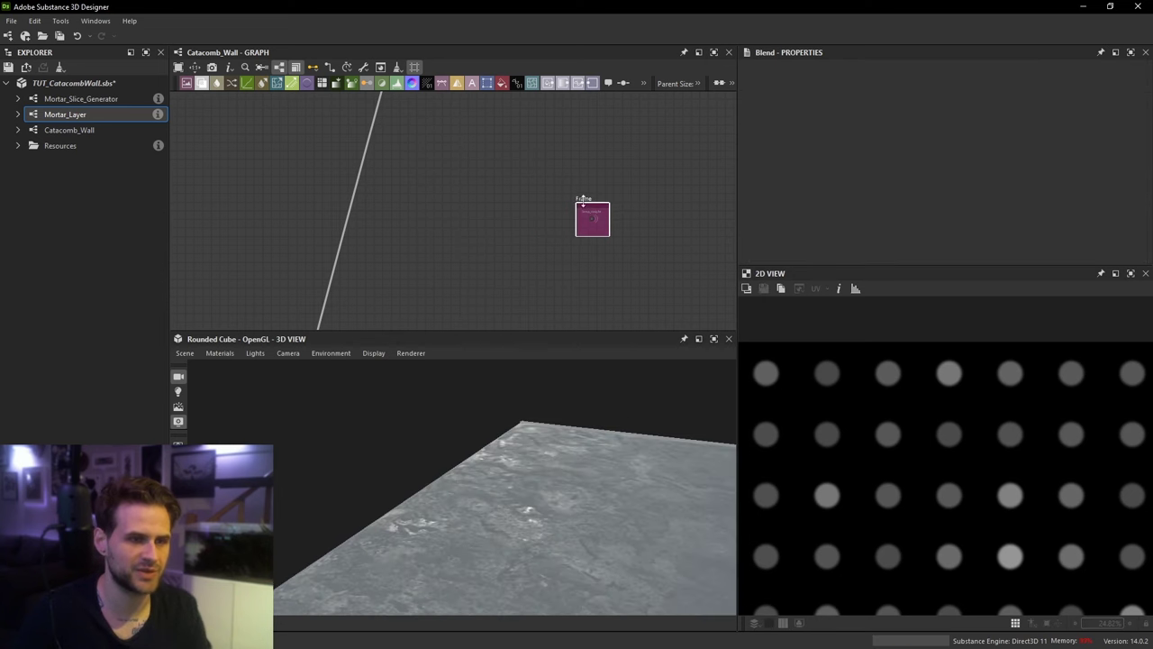
# Step: Move the Temp_Height frame across the graph to just beside the frame whose node chain ends in a Blend and Histogram Scan
pyautogui.click(580, 198)
pyautogui.moveTo(579, 198); pyautogui.dragTo(435, 216)
pyautogui.scroll(-2, 501, 221)
pyautogui.moveTo(474, 216); pyautogui.dragTo(656, 153, button='middle')
pyautogui.moveTo(611, 152); pyautogui.dragTo(528, 196)
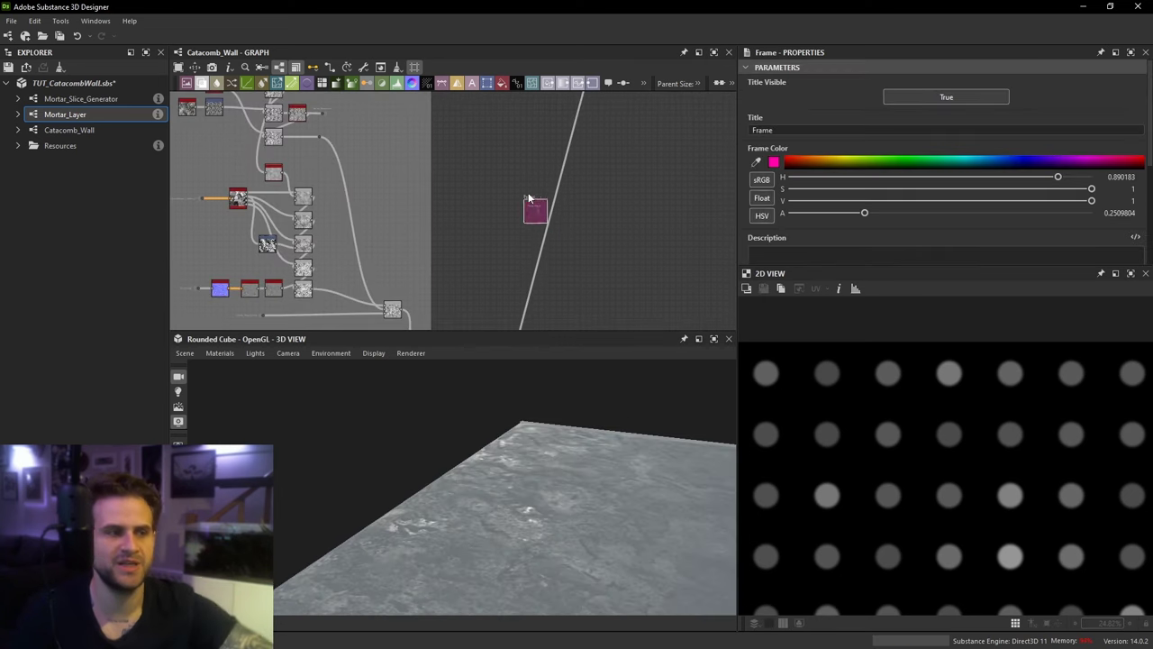
pyautogui.scroll(-3, 528, 195)
pyautogui.moveTo(528, 195); pyautogui.dragTo(573, 137, button='middle')
pyautogui.moveTo(570, 136); pyautogui.dragTo(550, 177)
pyautogui.moveTo(551, 177); pyautogui.dragTo(531, 165, button='middle')
pyautogui.scroll(-2, 517, 206)
pyautogui.moveTo(520, 126); pyautogui.dragTo(527, 265, button='middle')
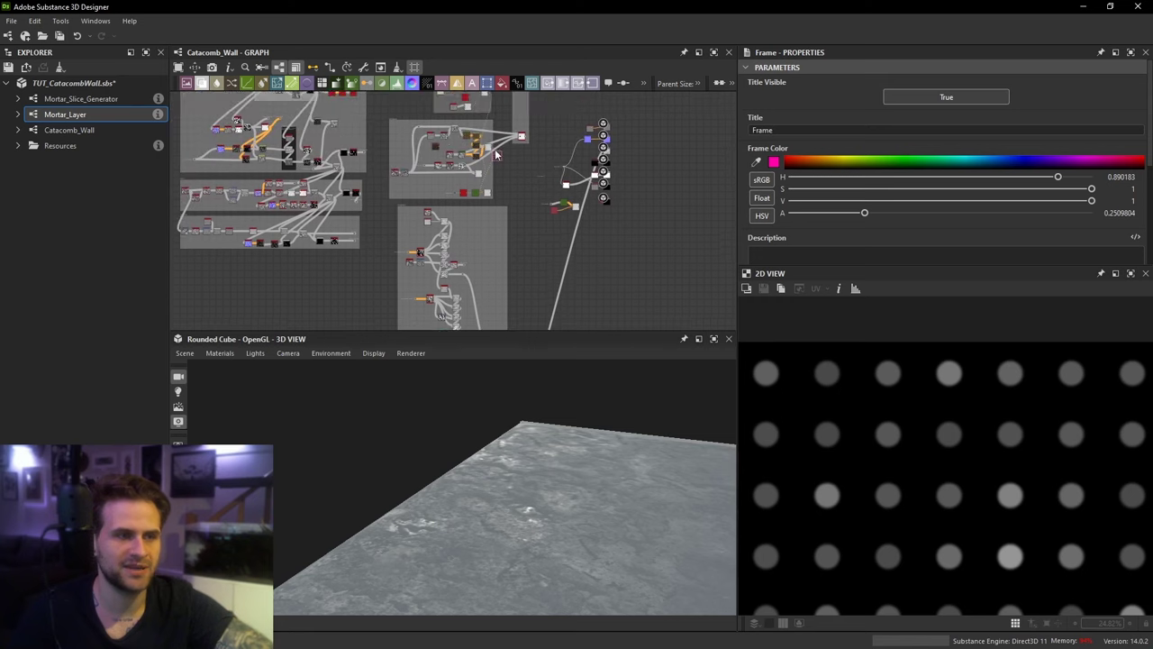
pyautogui.moveTo(445, 136); pyautogui.dragTo(451, 186, button='middle')
pyautogui.scroll(3, 454, 183)
pyautogui.moveTo(459, 162); pyautogui.dragTo(396, 200)
pyautogui.moveTo(442, 208); pyautogui.dragTo(554, 133, button='middle')
pyautogui.moveTo(554, 134); pyautogui.dragTo(415, 286)
pyautogui.moveTo(416, 286); pyautogui.dragTo(647, 197, button='middle')
pyautogui.moveTo(647, 197); pyautogui.dragTo(631, 130)
pyautogui.moveTo(630, 130); pyautogui.dragTo(610, 243, button='middle')
pyautogui.moveTo(610, 243); pyautogui.dragTo(614, 199)
pyautogui.moveTo(614, 200); pyautogui.dragTo(600, 294, button='middle')
pyautogui.moveTo(600, 293); pyautogui.dragTo(590, 214)
pyautogui.moveTo(590, 214); pyautogui.dragTo(610, 326, button='middle')
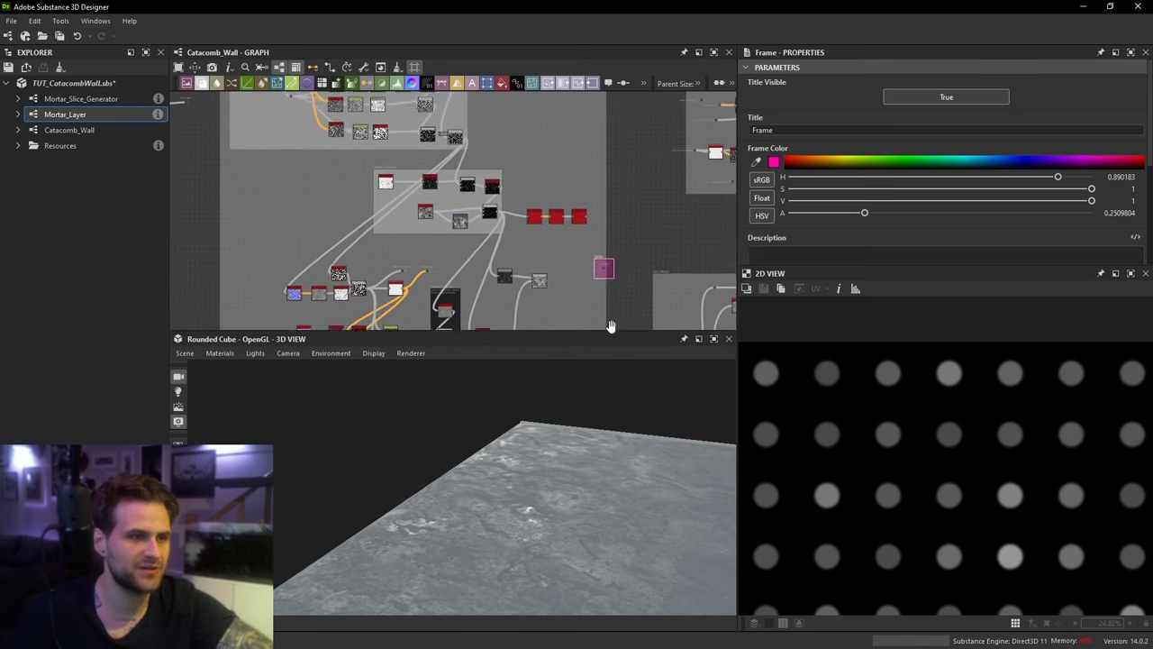
pyautogui.scroll(-3, 610, 326)
pyautogui.moveTo(610, 326); pyautogui.dragTo(601, 249)
pyautogui.moveTo(602, 250); pyautogui.dragTo(598, 314, button='middle')
pyautogui.moveTo(598, 314); pyautogui.dragTo(592, 263)
pyautogui.scroll(3, 551, 230)
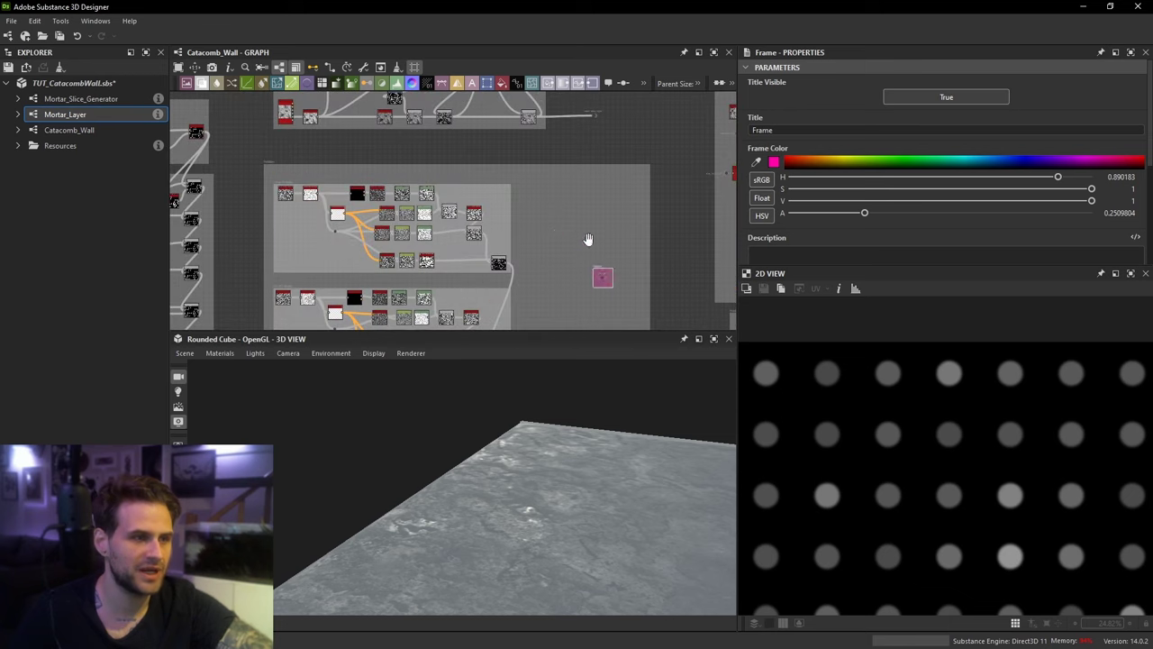
pyautogui.moveTo(588, 239); pyautogui.dragTo(560, 88, button='middle')
pyautogui.moveTo(574, 138); pyautogui.dragTo(666, 325)
pyautogui.moveTo(667, 325); pyautogui.dragTo(626, 120, button='middle')
pyautogui.moveTo(624, 108); pyautogui.dragTo(583, 317)
pyautogui.moveTo(583, 317); pyautogui.dragTo(582, 244, button='middle')
pyautogui.scroll(5, 582, 244)
pyautogui.moveTo(582, 243)
pyautogui.mouseDown()
pyautogui.moveTo(588, 257)
pyautogui.moveTo(577, 261)
pyautogui.mouseUp()
pyautogui.scroll(1, 589, 258)
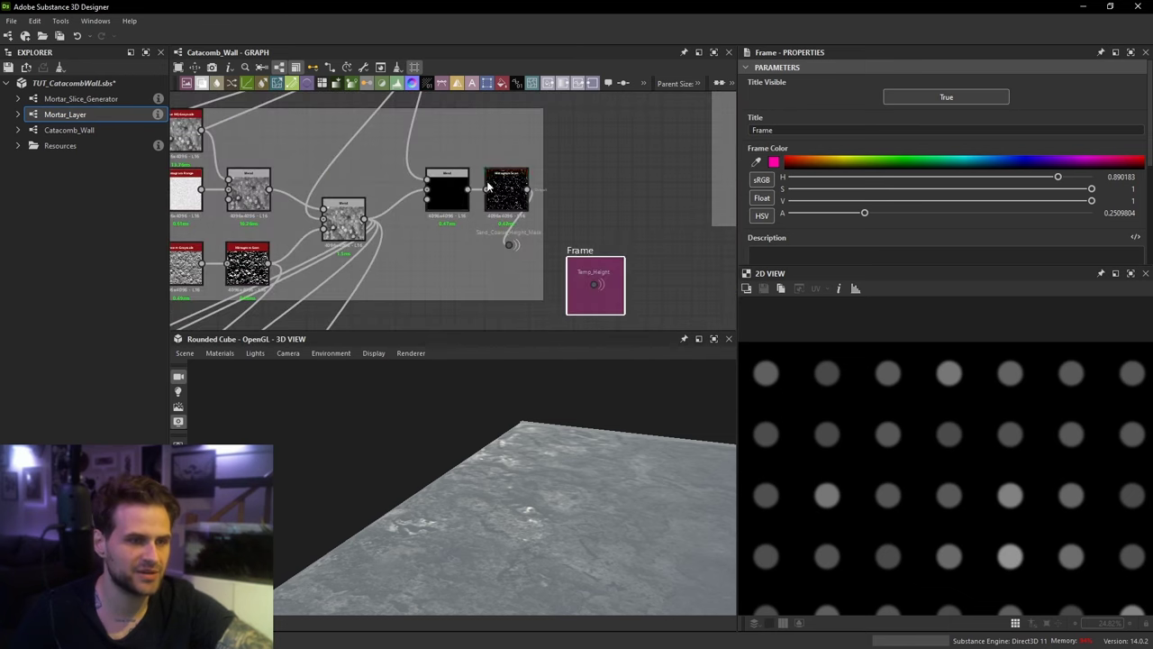
# Step: Connect the Blend that merges the two node rows to Temp_Height and inspect the resulting surface up close in 3D
pyautogui.doubleClick(510, 193)
pyautogui.click(354, 229)
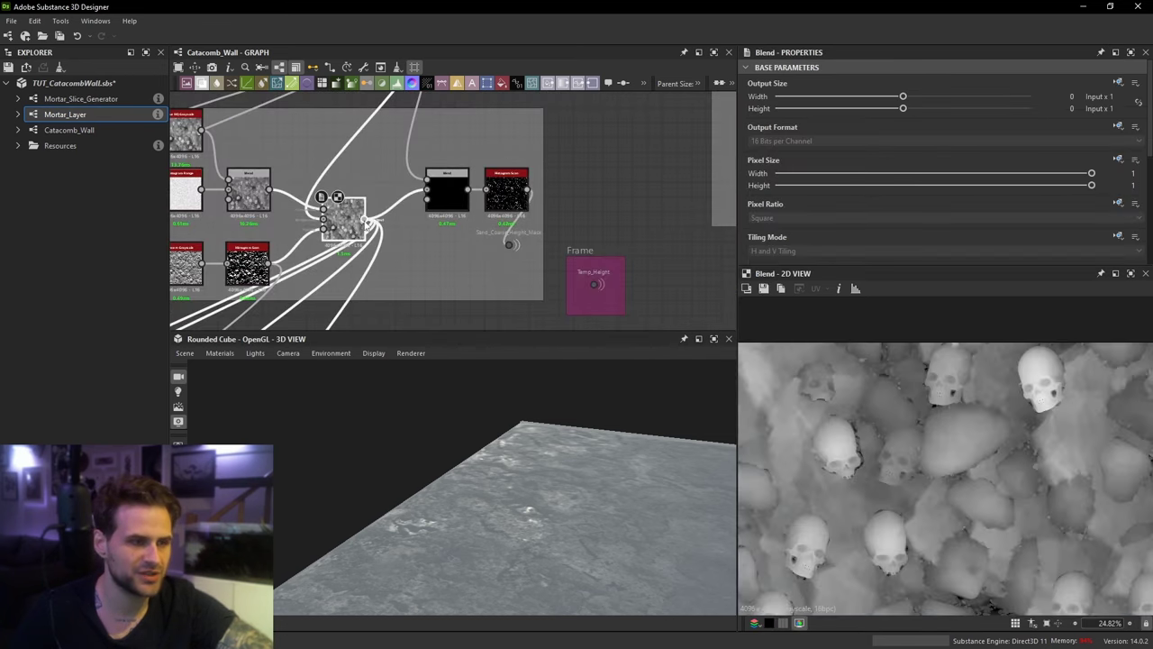
pyautogui.moveTo(573, 515); pyautogui.dragTo(432, 469)
pyautogui.scroll(5, 555, 480)
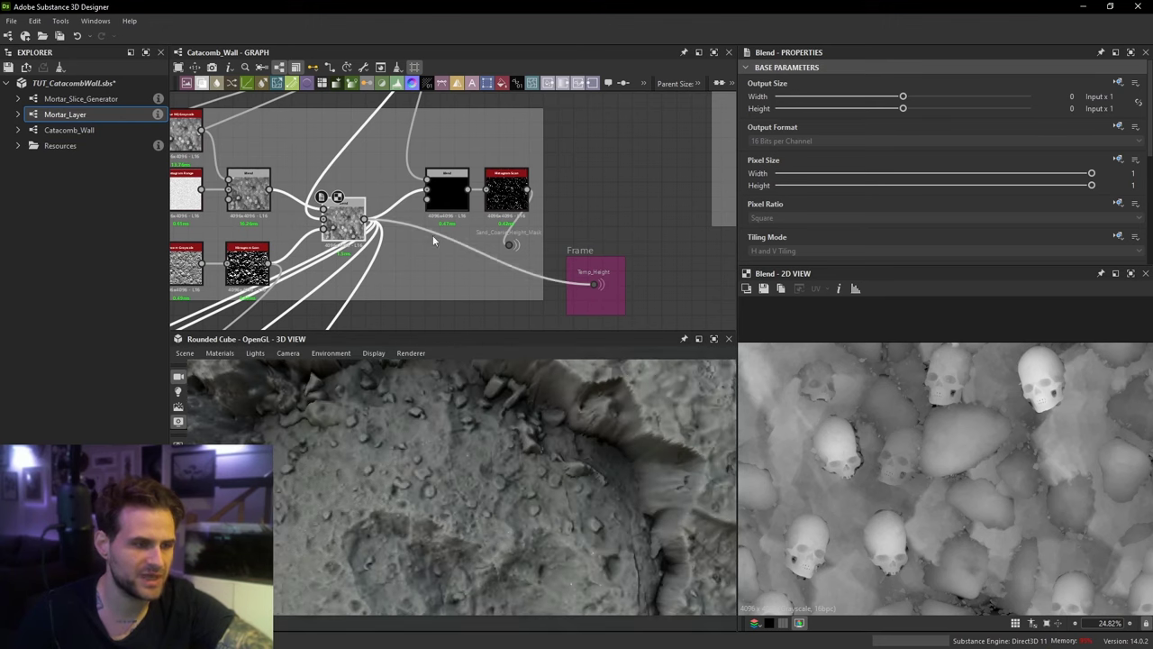
# Step: Preview the Blur HQ Grayscale node and the Blend it feeds, and examine the fine grain overlaid on the height map
pyautogui.moveTo(483, 242); pyautogui.dragTo(683, 246, button='middle')
pyautogui.scroll(-1, 528, 243)
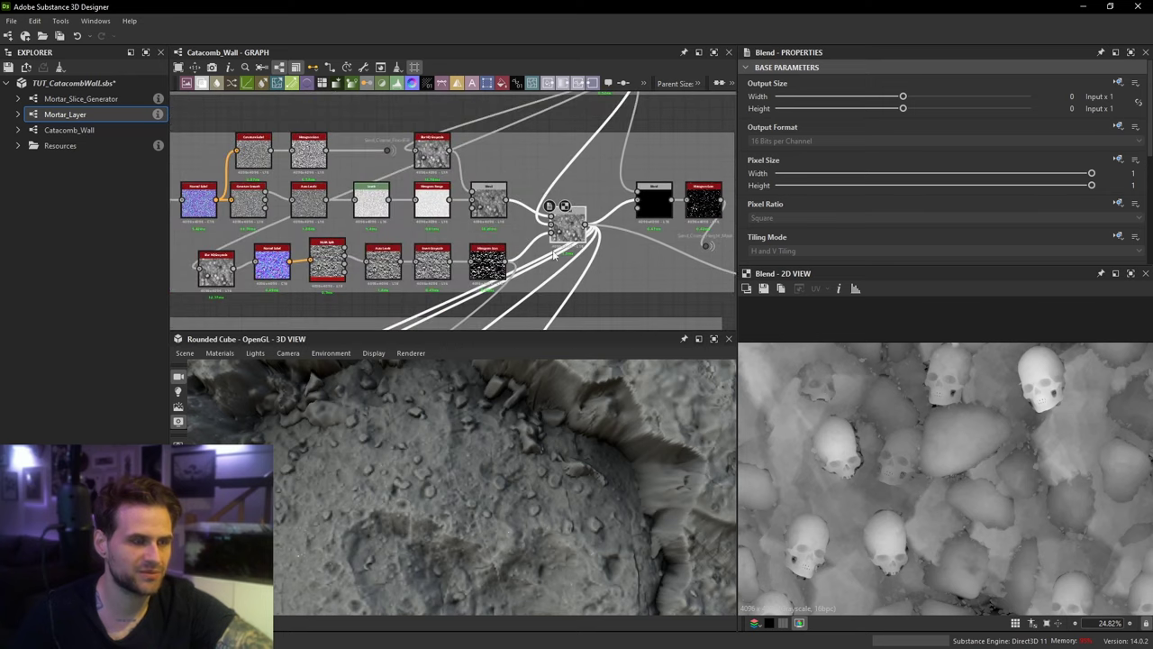
pyautogui.doubleClick(431, 151)
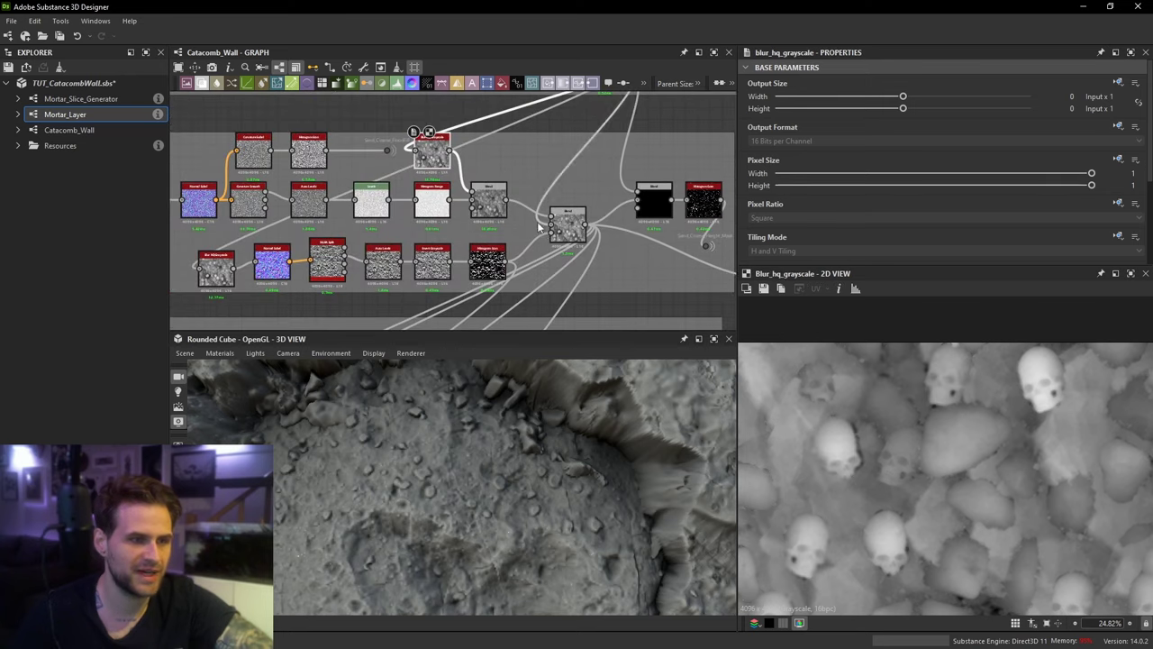
pyautogui.doubleClick(494, 208)
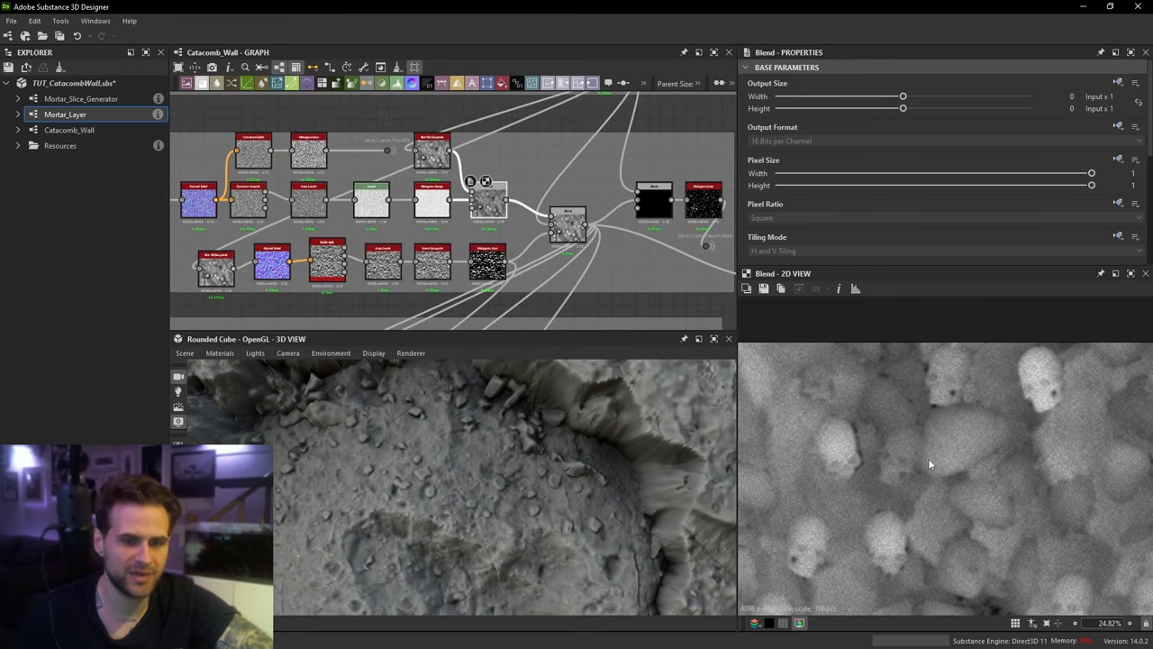
pyautogui.scroll(5, 930, 463)
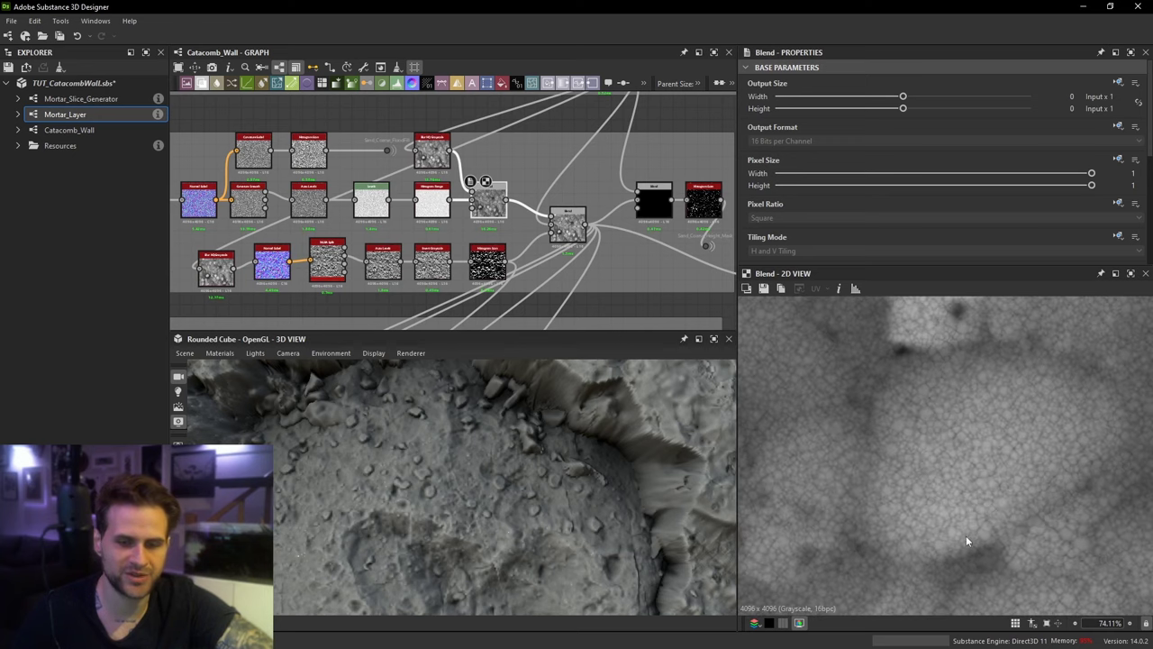
pyautogui.scroll(-3, 959, 387)
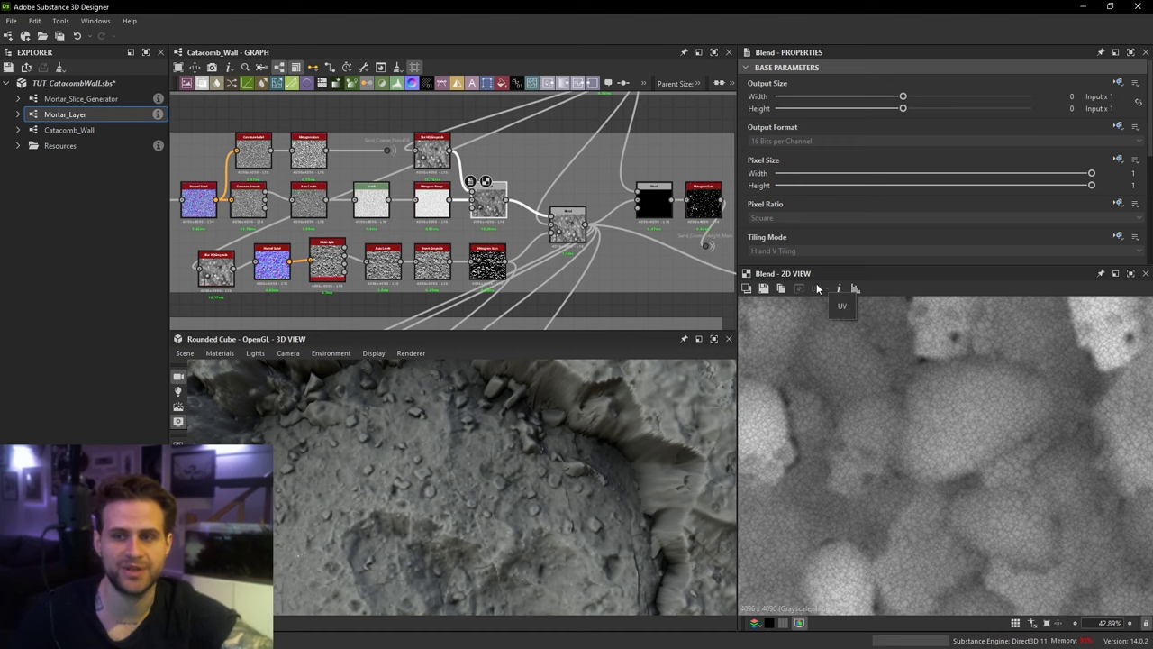
pyautogui.moveTo(560, 260); pyautogui.dragTo(527, 238, button='middle')
pyautogui.scroll(-1, 527, 238)
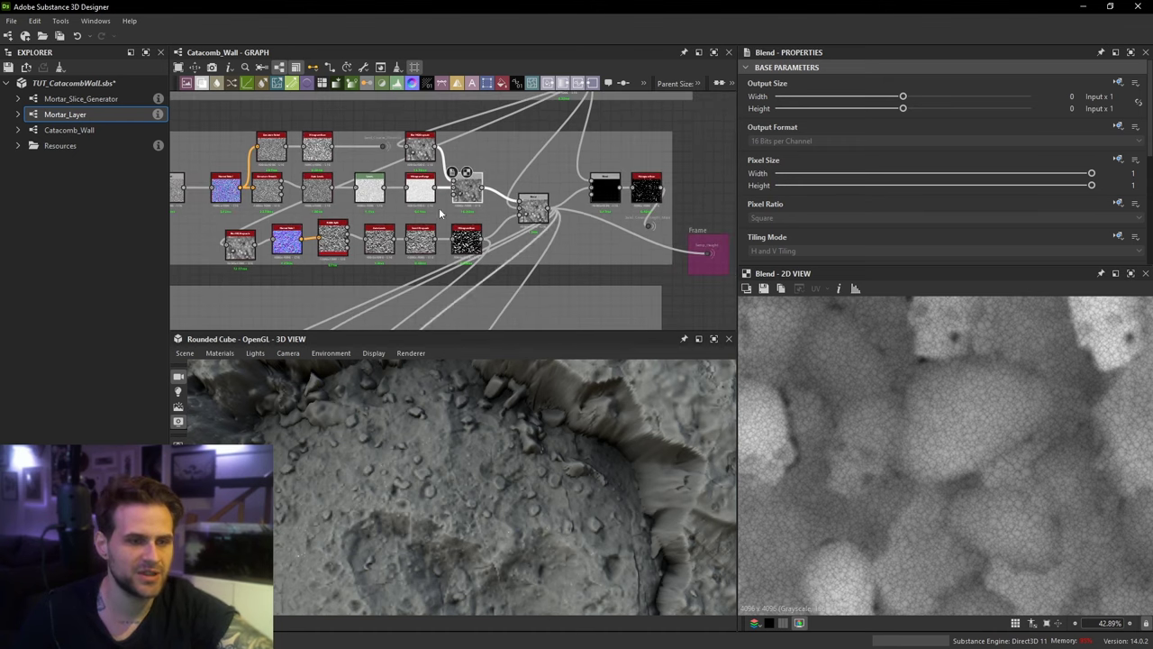
# Step: Examine the mortar, stone and skull surfaces up close in the 3D view
pyautogui.moveTo(636, 239); pyautogui.dragTo(593, 243, button='middle')
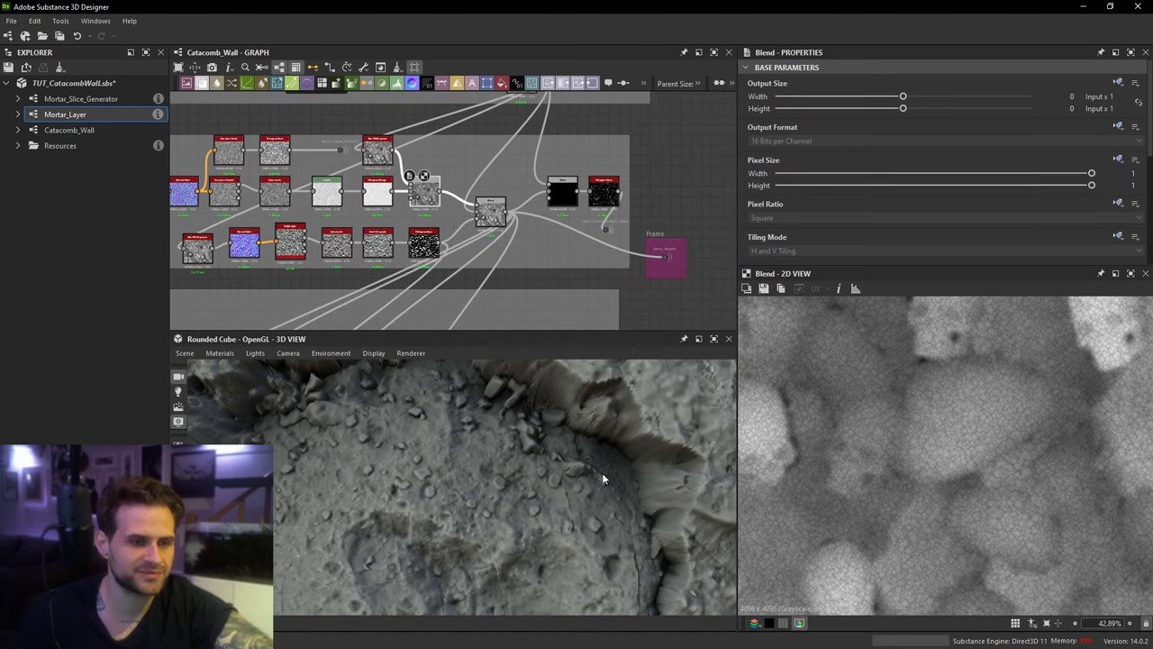
pyautogui.moveTo(514, 467); pyautogui.dragTo(474, 451, button='right')
pyautogui.scroll(5, 460, 470)
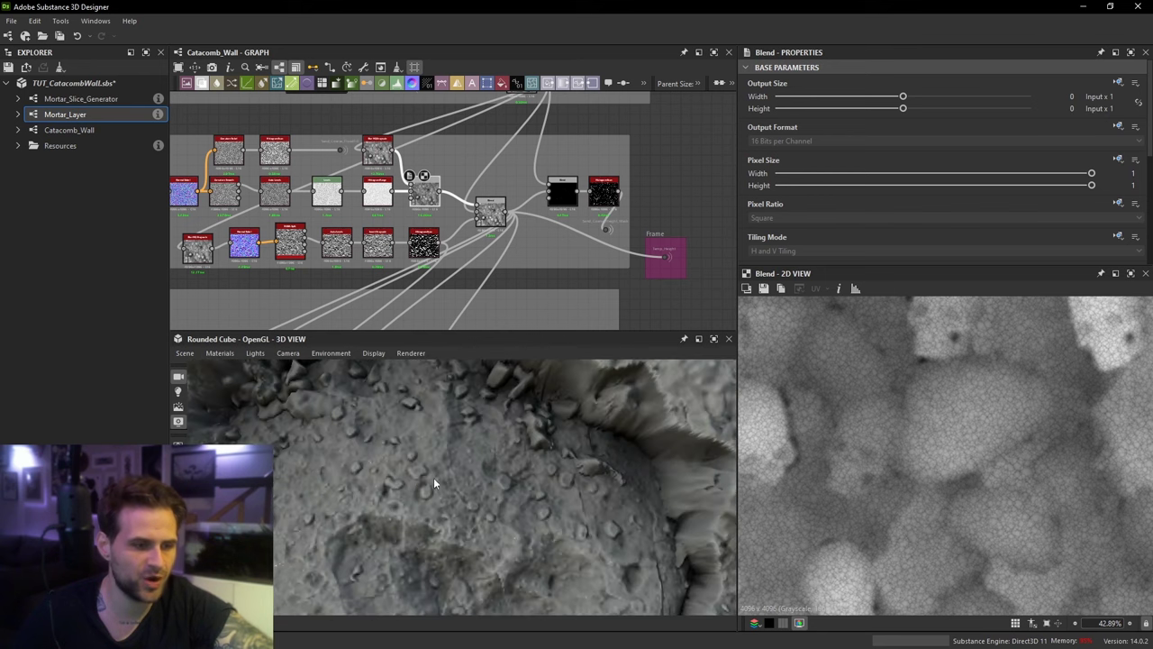
pyautogui.moveTo(476, 461)
pyautogui.mouseDown()
pyautogui.moveTo(461, 474)
pyautogui.moveTo(462, 449)
pyautogui.moveTo(473, 453)
pyautogui.moveTo(415, 448)
pyautogui.moveTo(484, 486)
pyautogui.moveTo(427, 464)
pyautogui.moveTo(431, 450)
pyautogui.moveTo(455, 468)
pyautogui.moveTo(442, 463)
pyautogui.moveTo(457, 457)
pyautogui.mouseUp()
pyautogui.moveTo(401, 408); pyautogui.dragTo(440, 433)
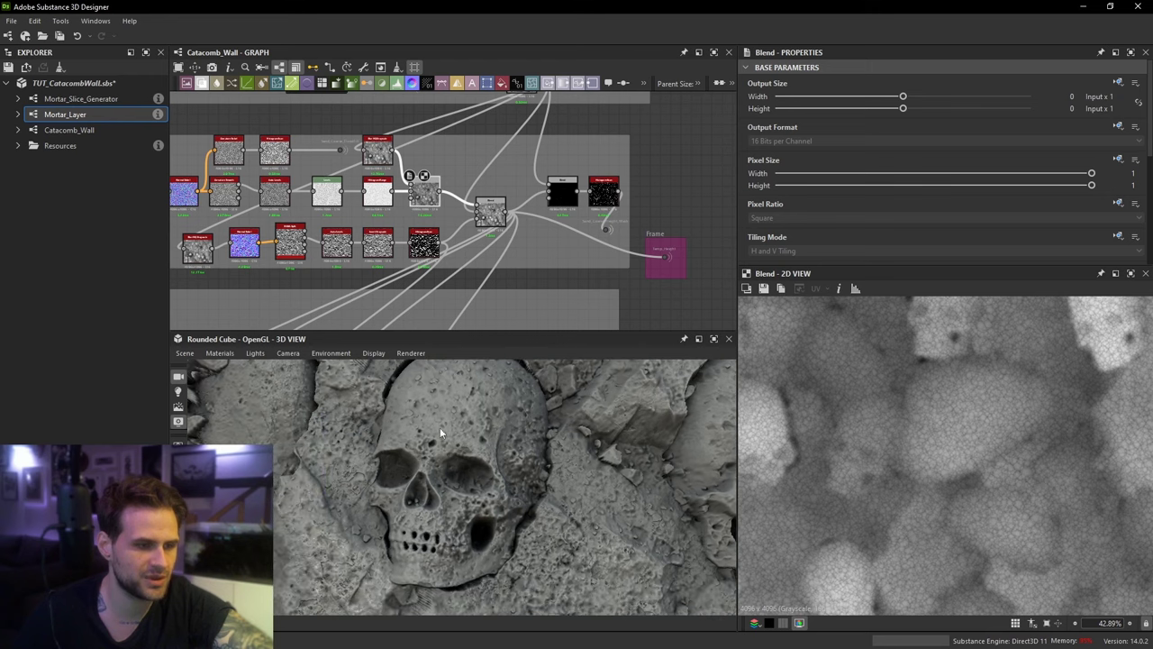
pyautogui.scroll(1, 448, 245)
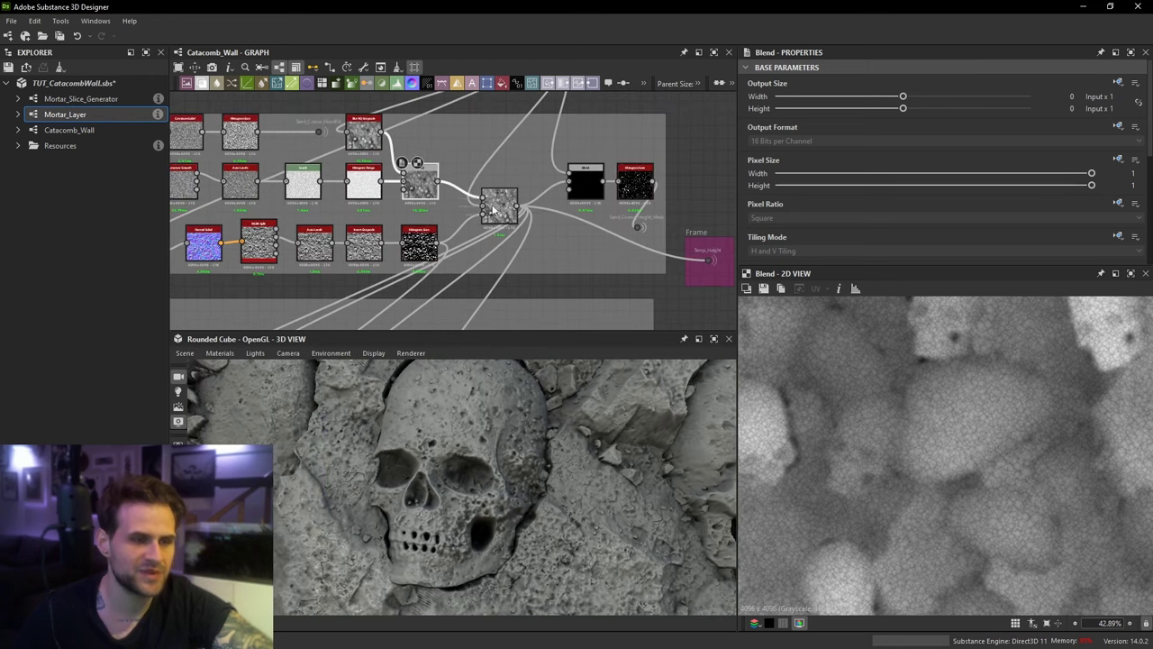
# Step: Preview the mask chain node by node: Normal Sobel, RGBA Split, Auto Levels, Invert Grayscale and Histogram Scan
pyautogui.moveTo(180, 230); pyautogui.dragTo(257, 237, button='middle')
pyautogui.click(279, 251)
pyautogui.doubleClick(279, 250)
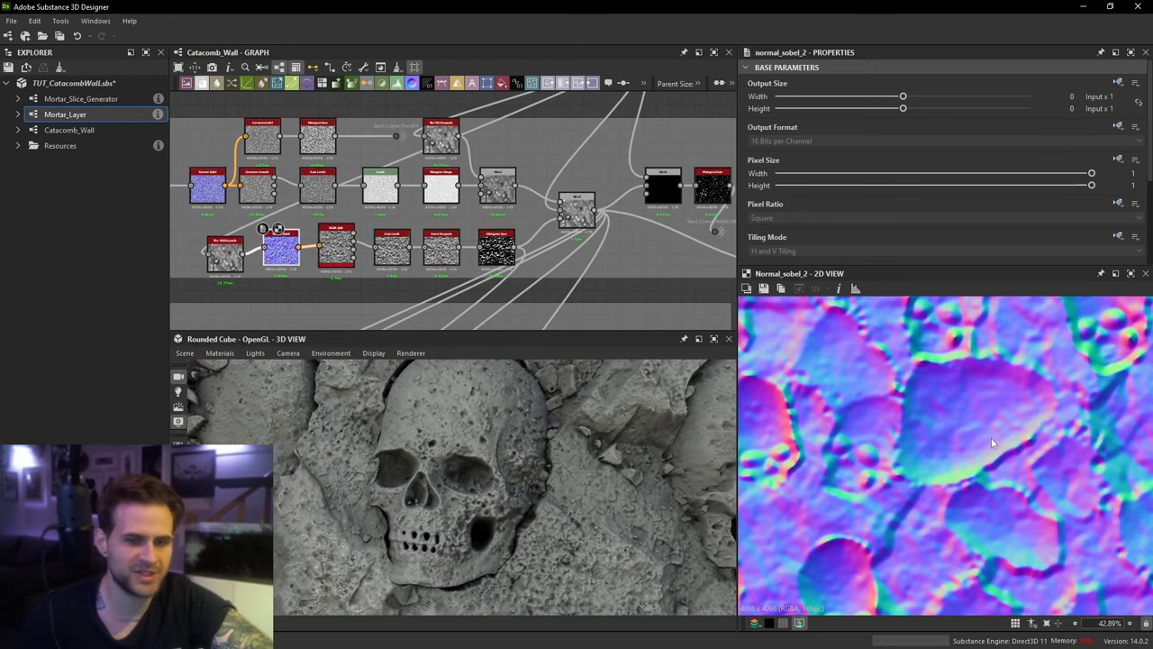
pyautogui.scroll(1, 370, 236)
pyautogui.doubleClick(347, 245)
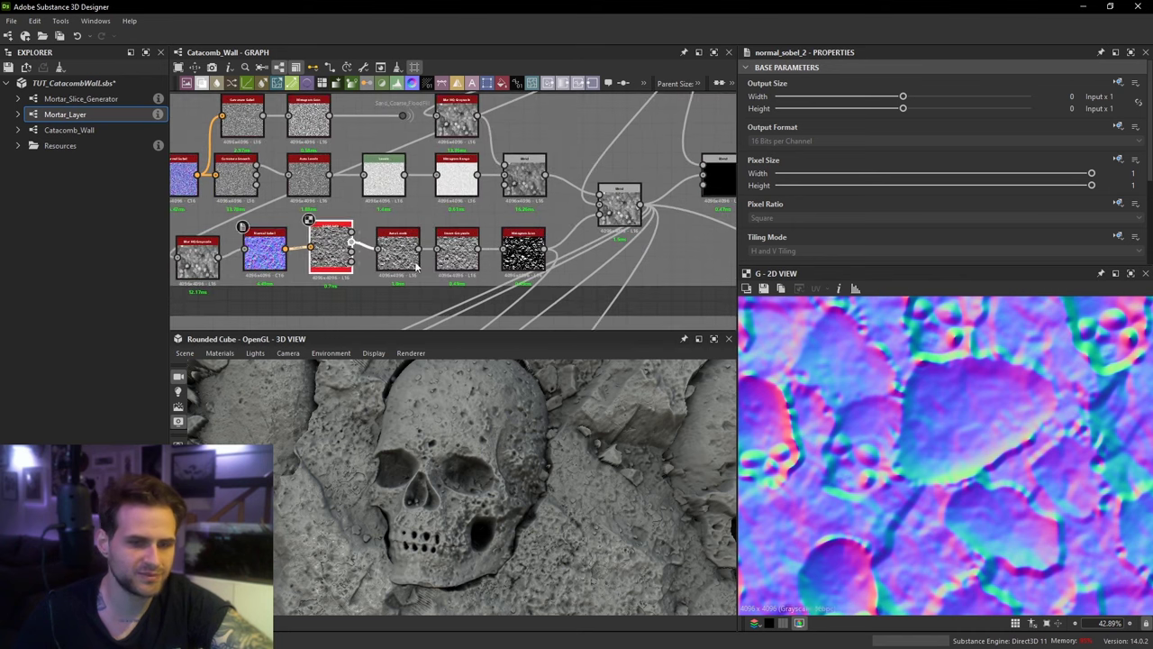
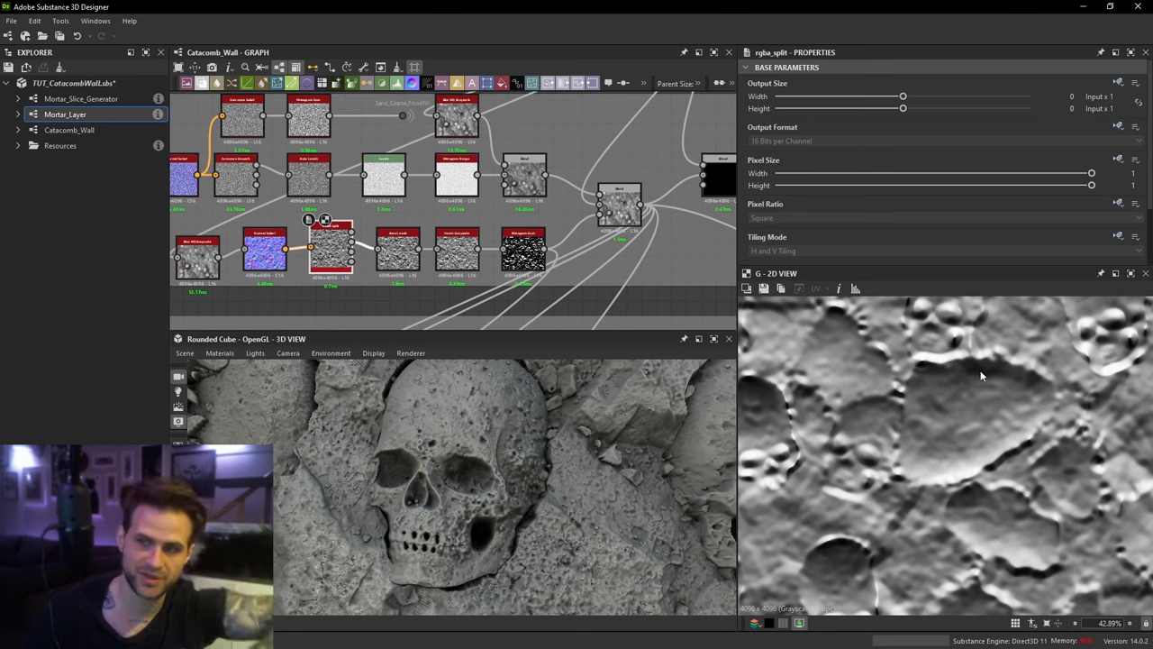
pyautogui.doubleClick(398, 250)
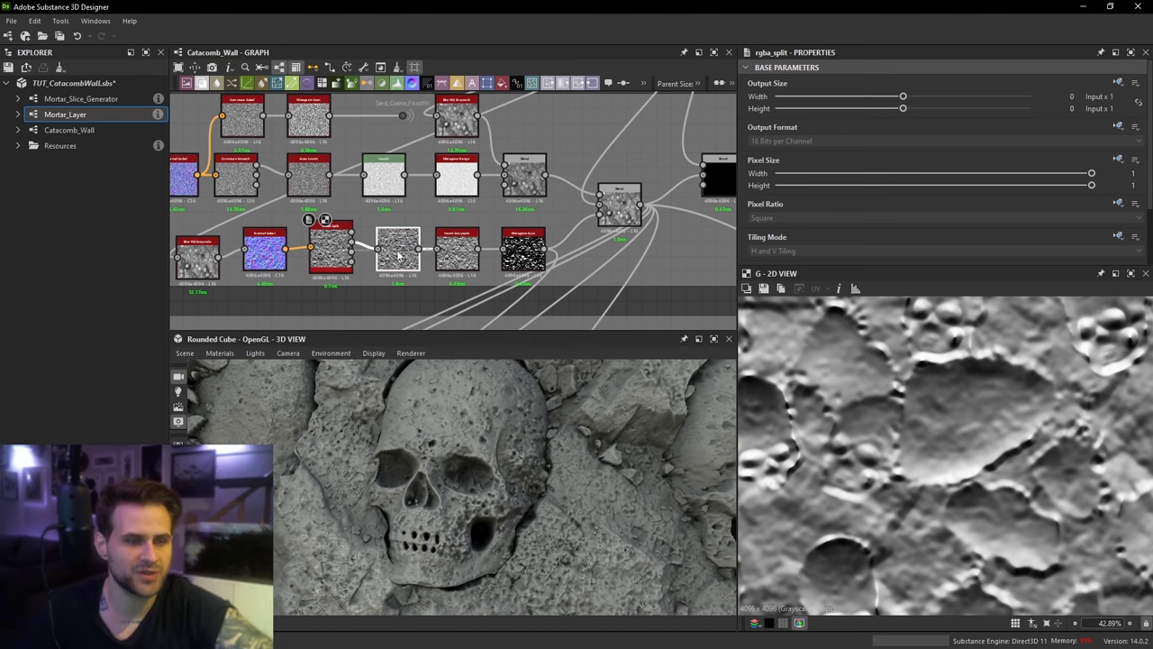
pyautogui.doubleClick(457, 250)
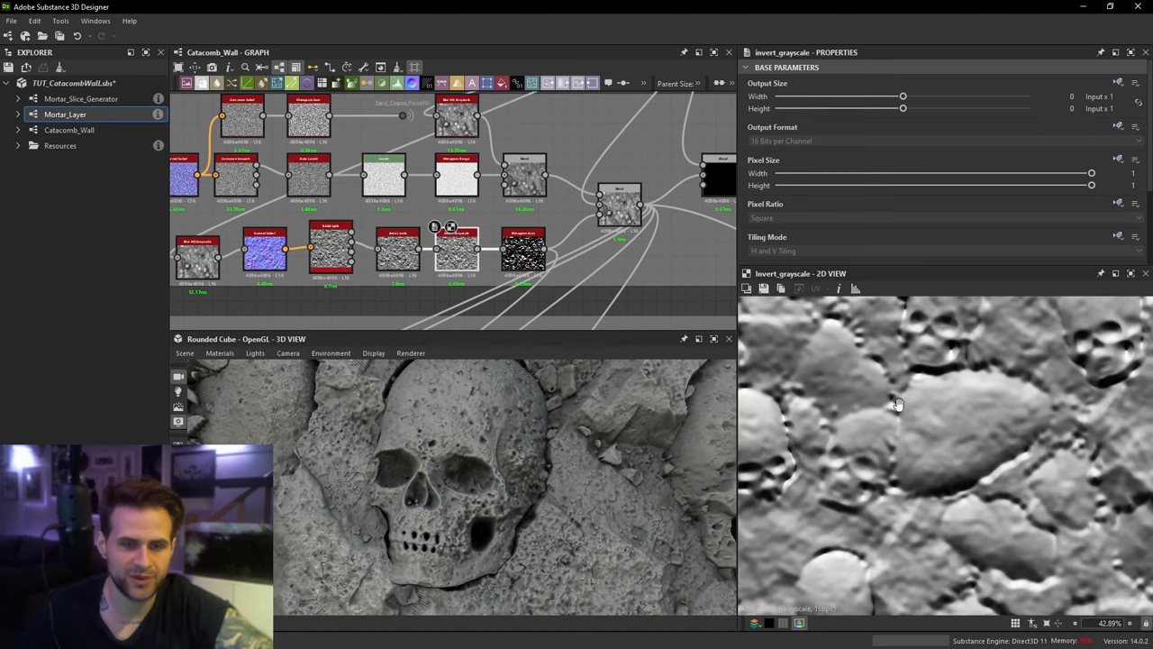
pyautogui.moveTo(973, 409); pyautogui.dragTo(962, 420, button='middle')
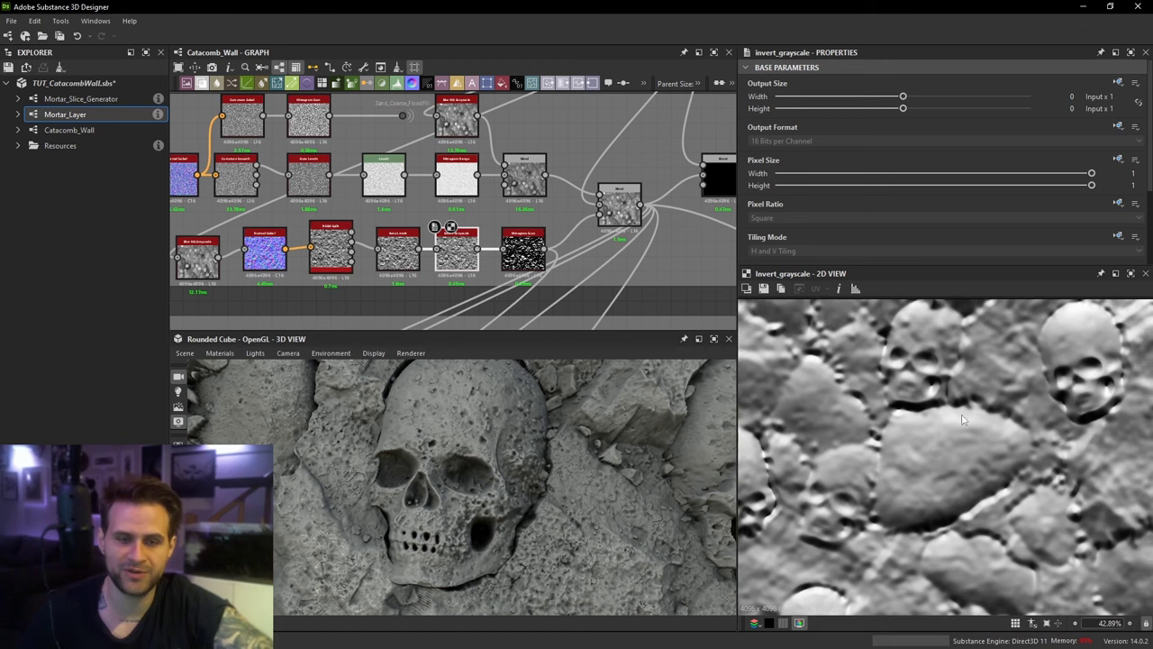
pyautogui.doubleClick(522, 257)
pyautogui.scroll(2, 594, 187)
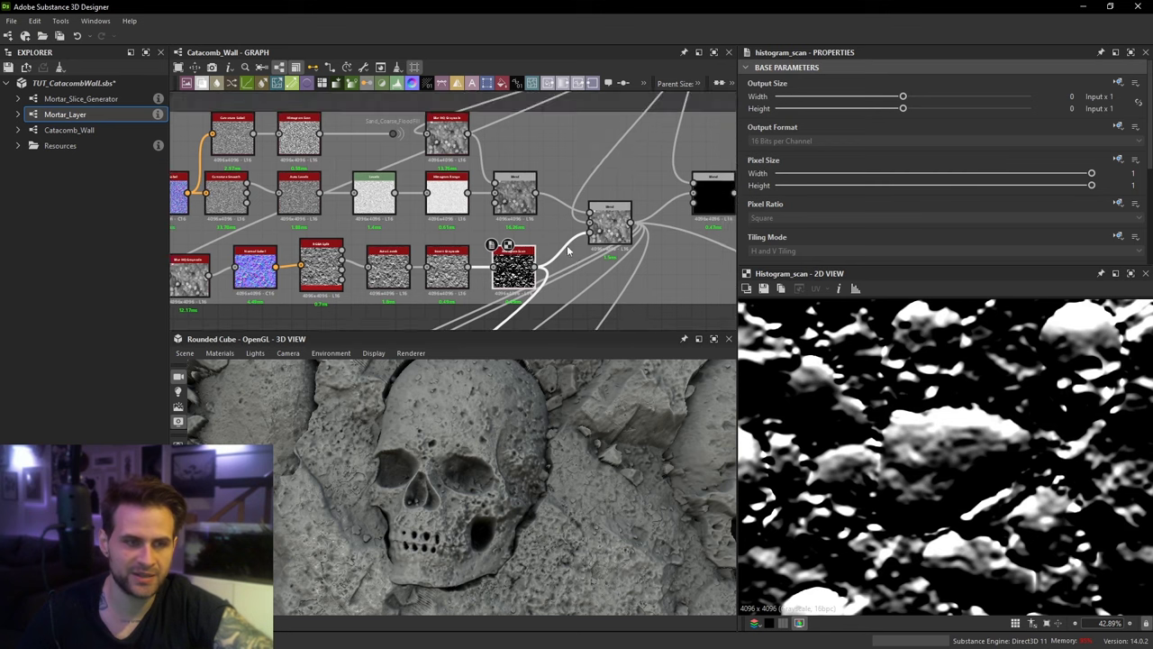
# Step: Preview the Blend node fed by the Histogram Scan mask and examine its height detail around the skull
pyautogui.click(608, 229)
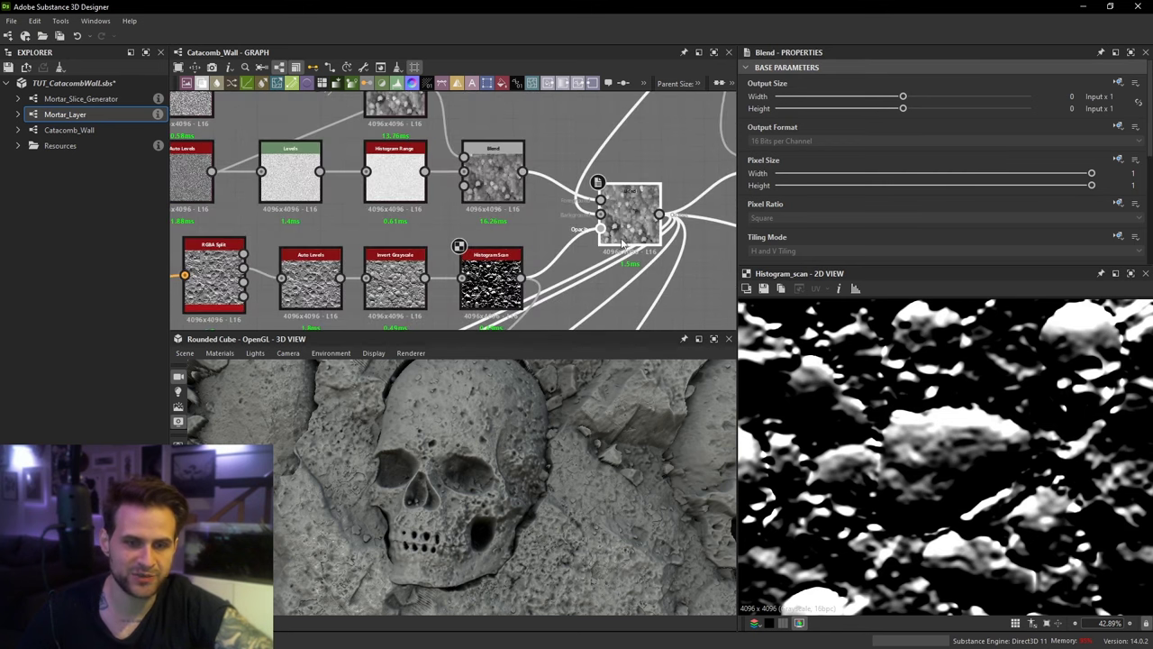
pyautogui.scroll(1, 593, 203)
pyautogui.scroll(-1, 583, 216)
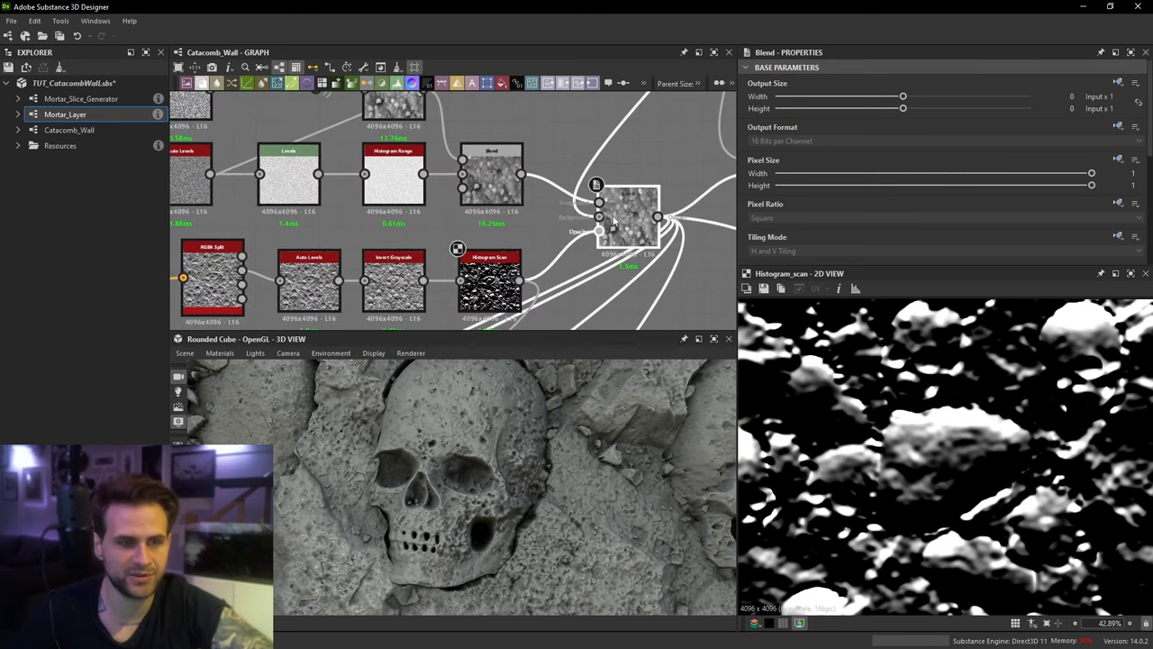
pyautogui.doubleClick(616, 220)
pyautogui.scroll(6, 930, 425)
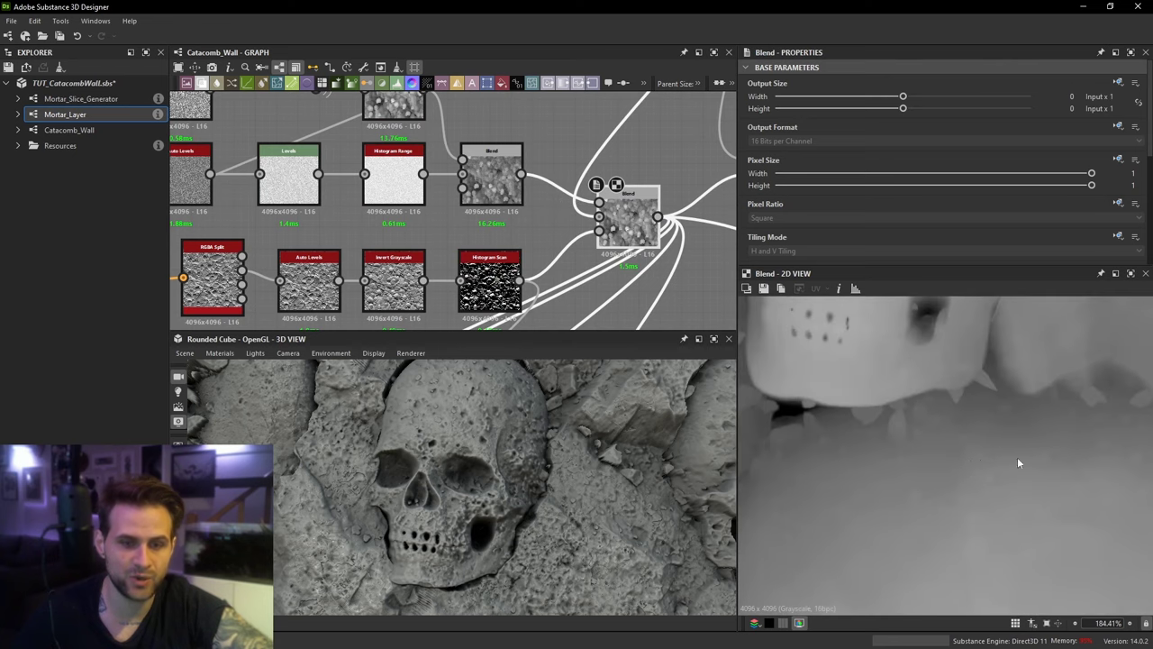
pyautogui.scroll(-3, 1007, 459)
# Step: Disconnect the Histogram Scan mask from the Blend node's opacity input and inspect the wall in the 3D view
pyautogui.click(559, 258)
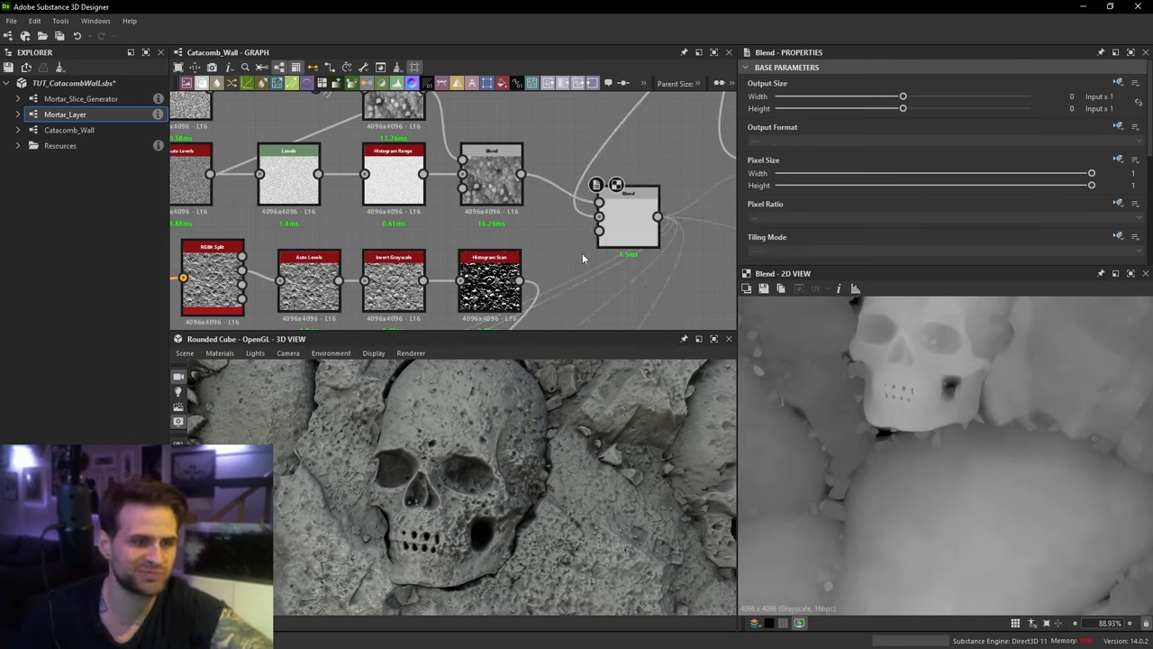
pyautogui.press('Delete')
pyautogui.moveTo(574, 448); pyautogui.dragTo(454, 470)
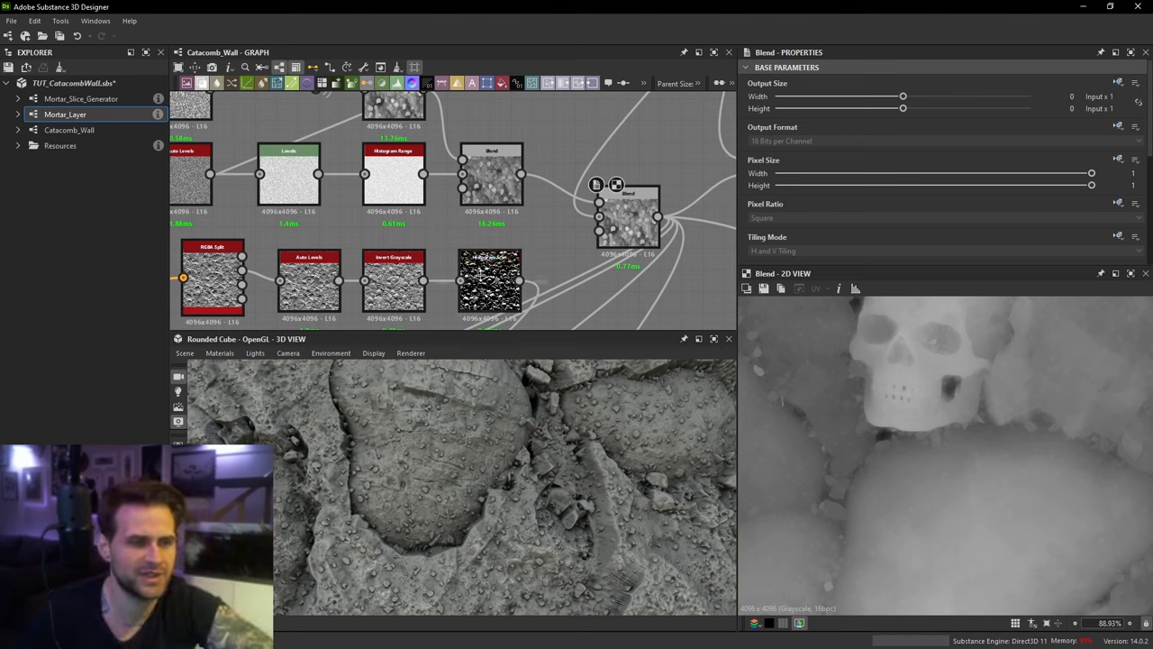
# Step: Reconnect the Histogram Scan mask to the Blend node's opacity input and recheck the stones in the 3D view
pyautogui.doubleClick(507, 281)
pyautogui.moveTo(507, 281)
pyautogui.mouseDown()
pyautogui.moveTo(591, 238)
pyautogui.moveTo(497, 281)
pyautogui.mouseUp()
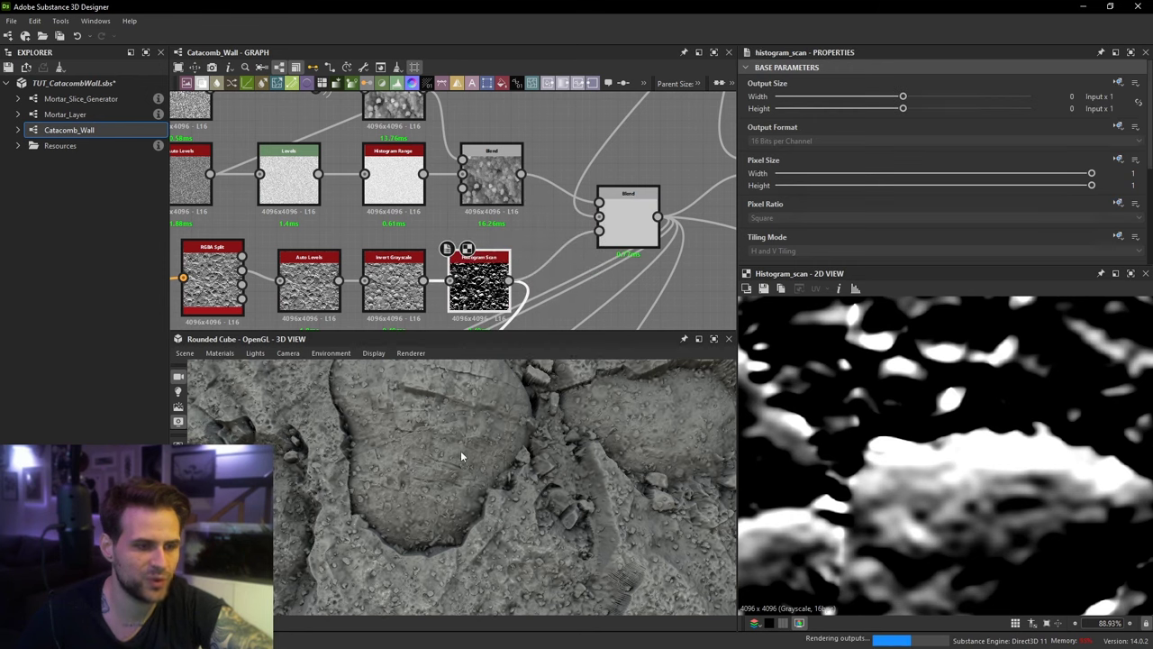
pyautogui.moveTo(479, 386); pyautogui.dragTo(483, 461, button='middle')
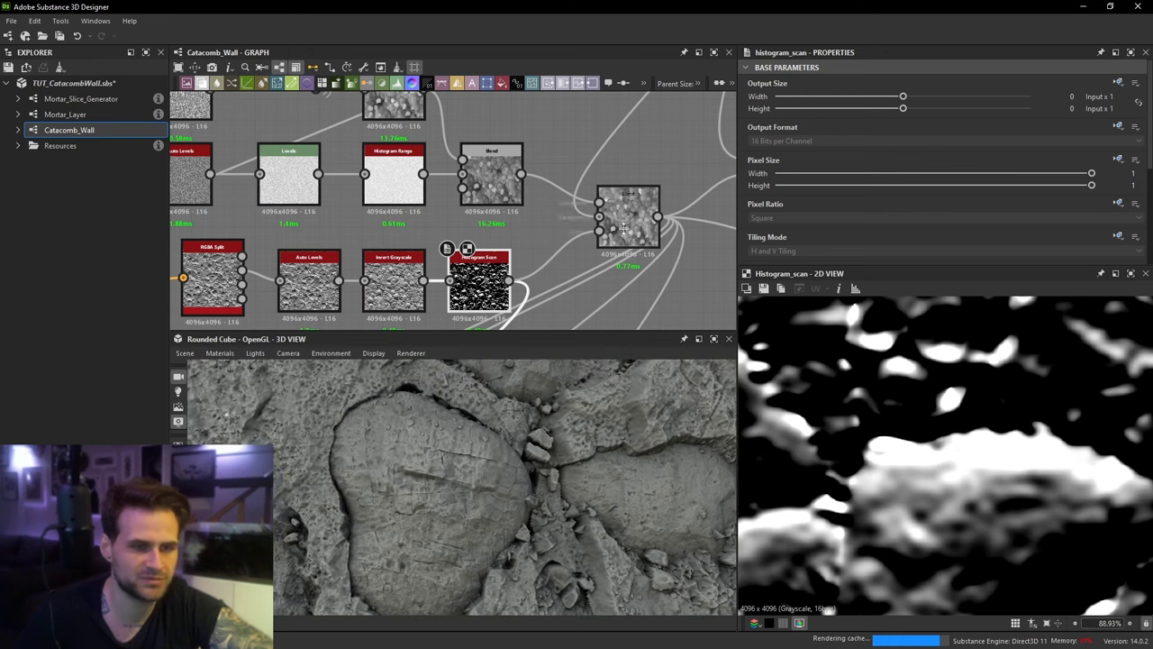
# Step: Delete the collapsed frame beside the Temp_Height dot node
pyautogui.scroll(-5, 584, 264)
pyautogui.moveTo(602, 255); pyautogui.dragTo(603, 291)
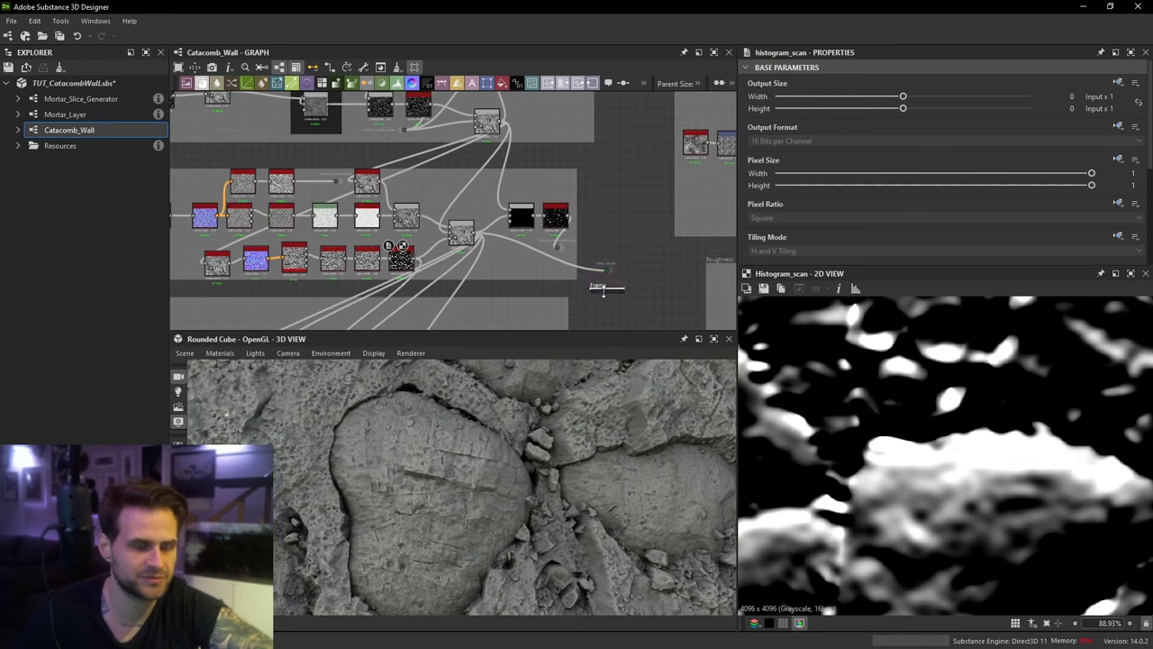
pyautogui.click(603, 290)
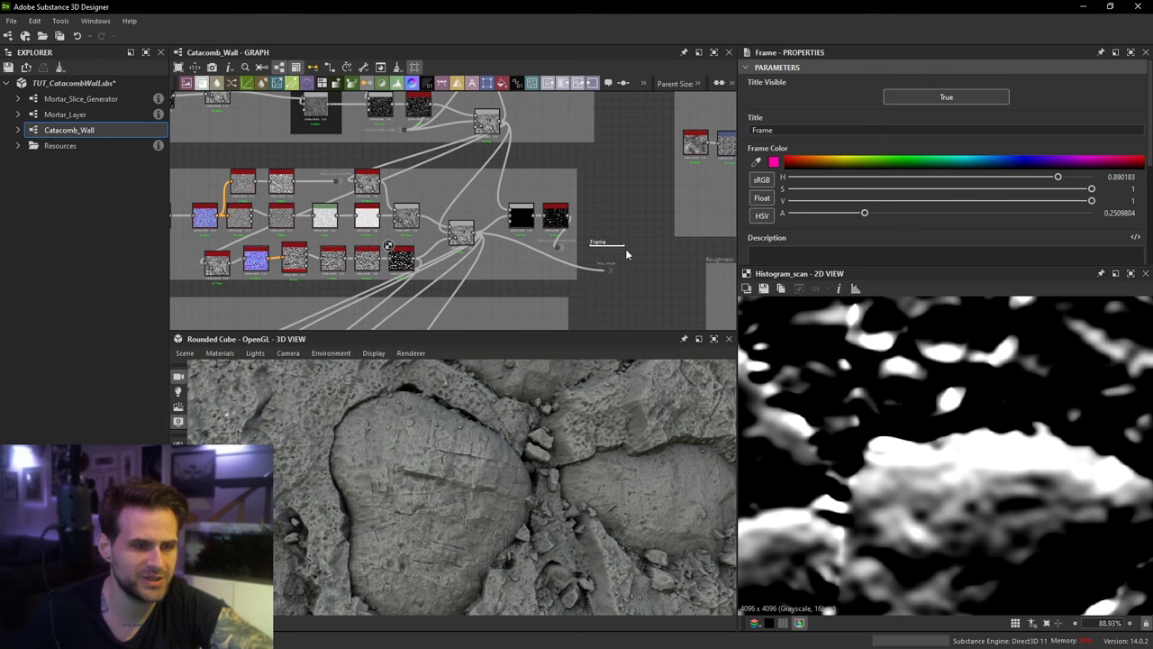
pyautogui.scroll(5, 620, 254)
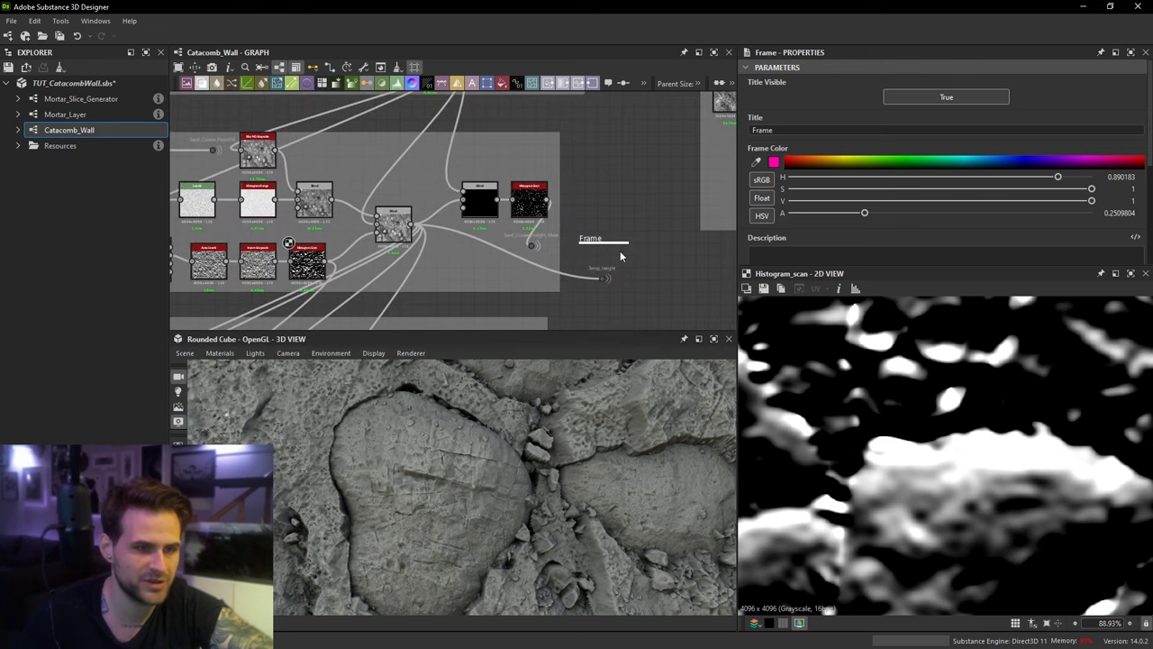
pyautogui.moveTo(620, 249); pyautogui.dragTo(630, 204)
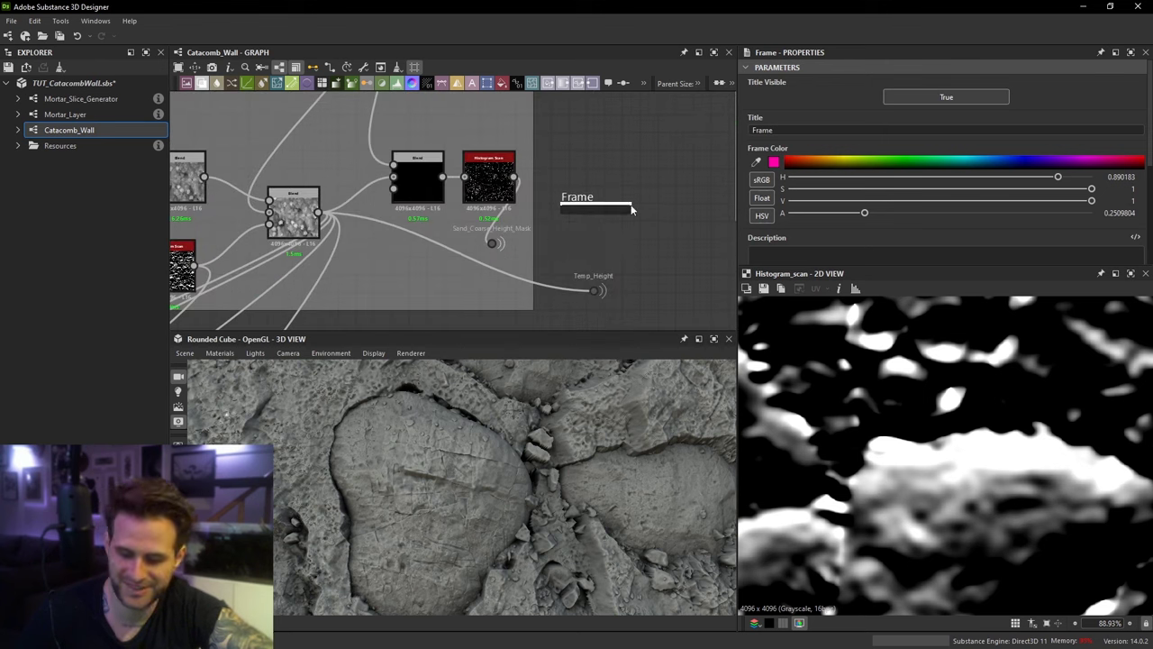
pyautogui.press('Delete')
# Step: Add a new frame around the Temp_Height dot and colour it magenta with full alpha
pyautogui.press('space')
pyautogui.write('frame')
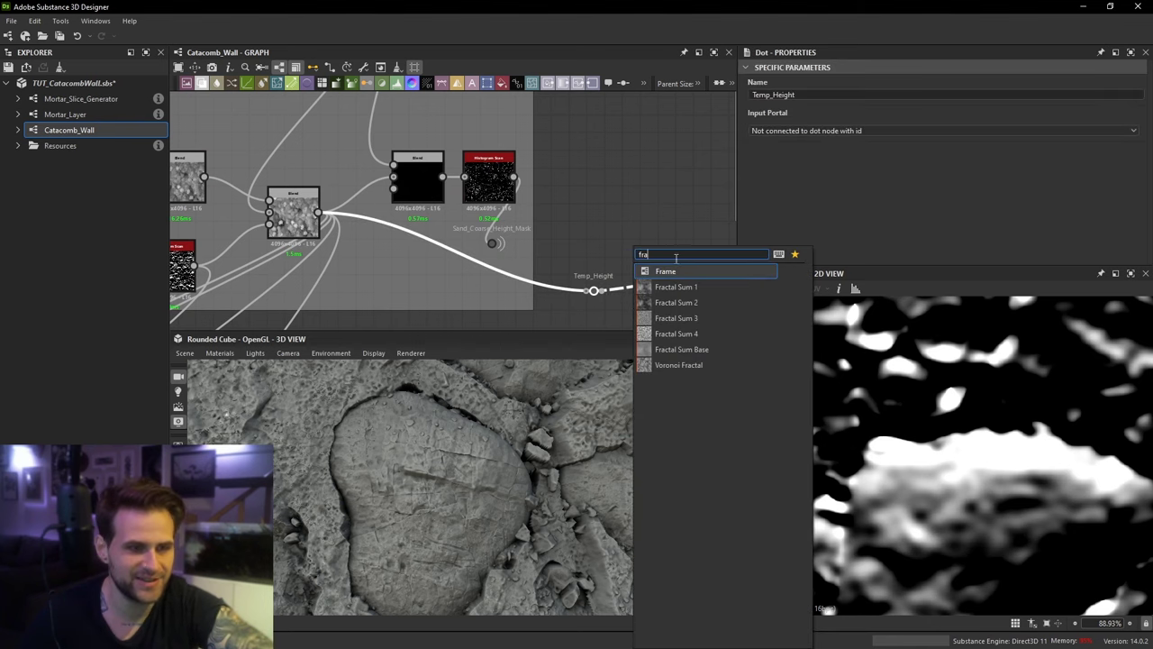
pyautogui.press('Return')
pyautogui.click(811, 189)
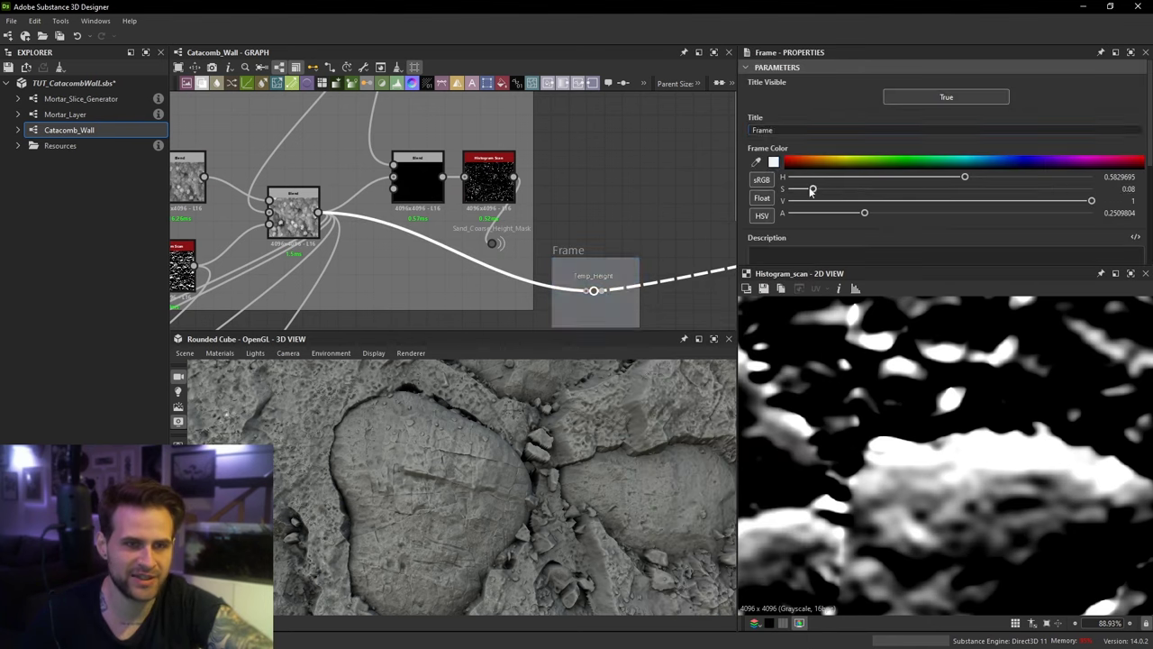
pyautogui.click(1113, 161)
pyautogui.moveTo(926, 214); pyautogui.dragTo(1096, 214)
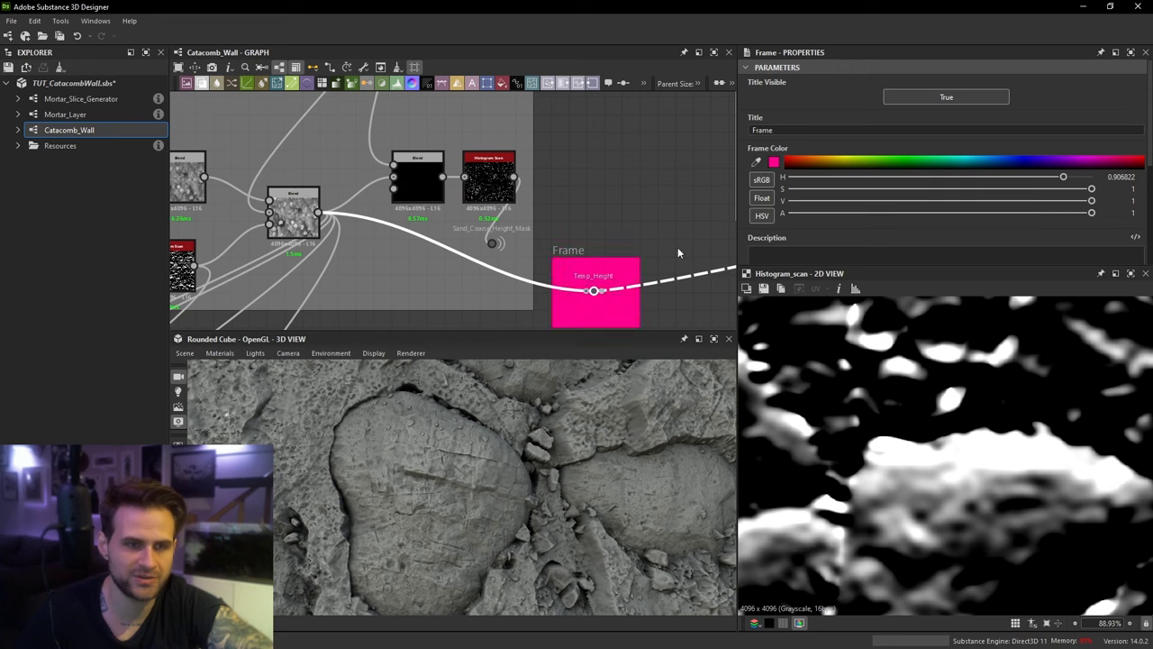
# Step: Move the magenta Temp_Height frame down beside the lowest height group
pyautogui.click(664, 244)
pyautogui.scroll(-4, 649, 240)
pyautogui.moveTo(613, 241); pyautogui.dragTo(628, 283)
pyautogui.moveTo(628, 283); pyautogui.dragTo(655, 155, button='middle')
pyautogui.moveTo(656, 170); pyautogui.dragTo(656, 220)
# Step: Preview the Auto Levels node in the lowest height group and examine its fine noise
pyautogui.moveTo(376, 237); pyautogui.dragTo(487, 203, button='middle')
pyautogui.scroll(3, 412, 216)
pyautogui.doubleClick(387, 215)
pyautogui.scroll(2, 992, 471)
pyautogui.scroll(5, 1010, 439)
pyautogui.scroll(-2, 586, 208)
# Step: Feed the Temp_Height dot from the Final_Height portal and inspect the fine surface detail in the 3D view
pyautogui.moveTo(544, 221); pyautogui.dragTo(326, 233, button='middle')
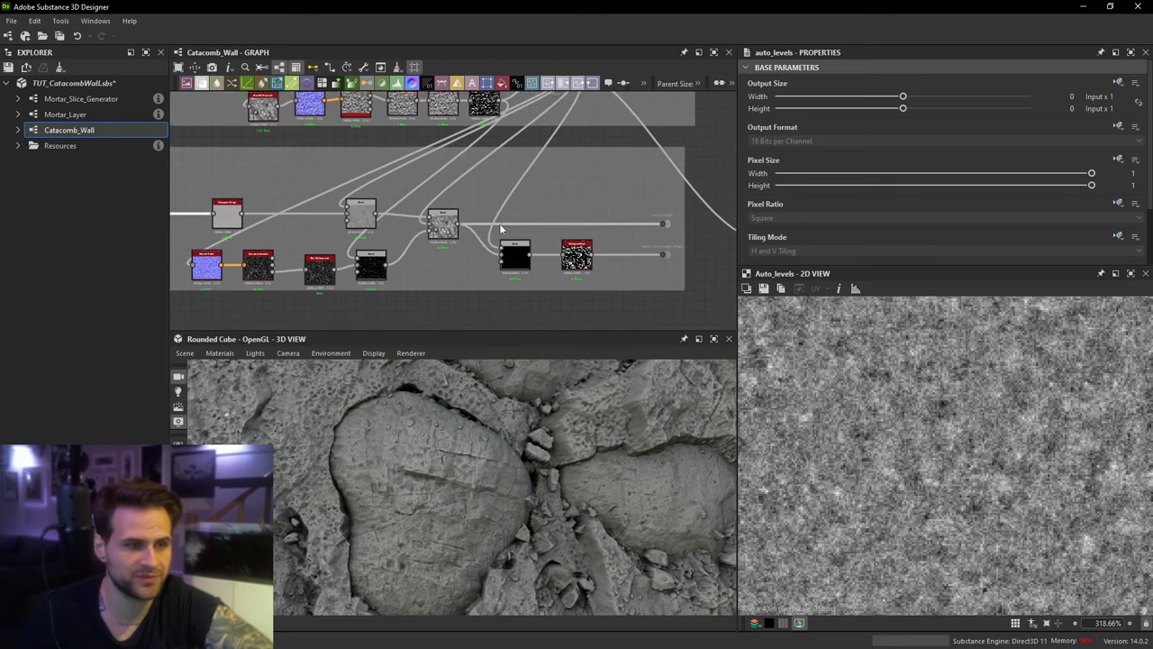
pyautogui.moveTo(499, 223); pyautogui.dragTo(406, 223, button='middle')
pyautogui.scroll(2, 576, 227)
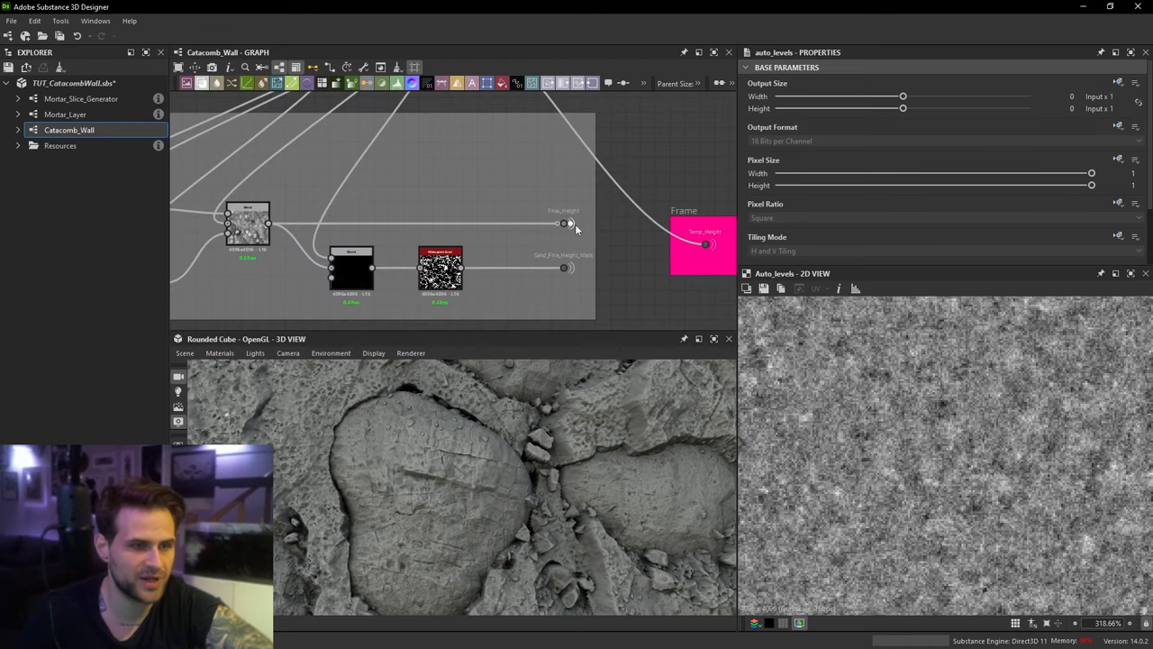
pyautogui.moveTo(719, 246); pyautogui.dragTo(698, 243)
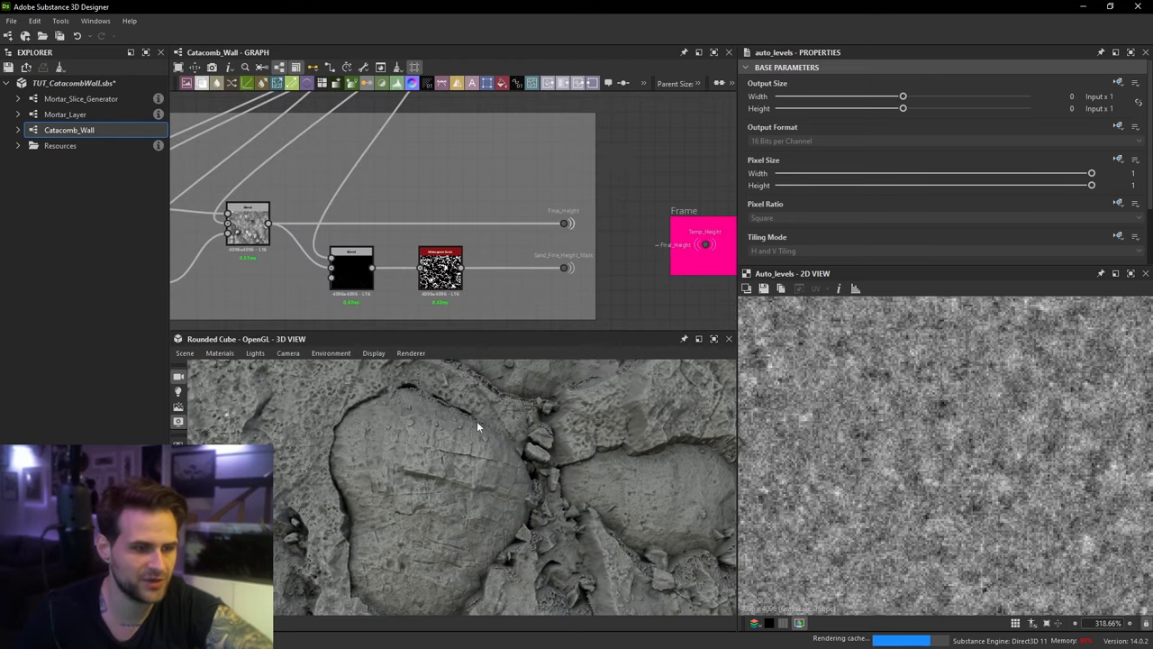
pyautogui.scroll(3, 484, 421)
pyautogui.moveTo(485, 421); pyautogui.dragTo(530, 459)
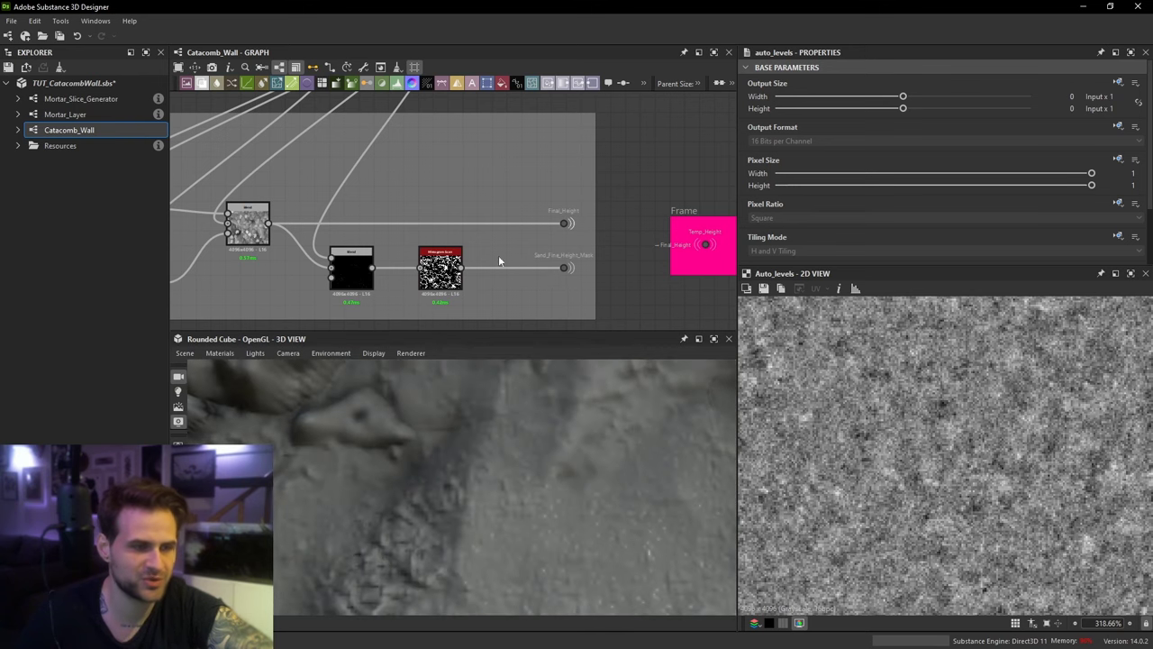
# Step: Preview the lowest group's mask Blend and the Blur HQ Grayscale node feeding it
pyautogui.scroll(-2, 491, 259)
pyautogui.moveTo(491, 258); pyautogui.dragTo(658, 282, button='middle')
pyautogui.doubleClick(532, 255)
pyautogui.doubleClick(436, 260)
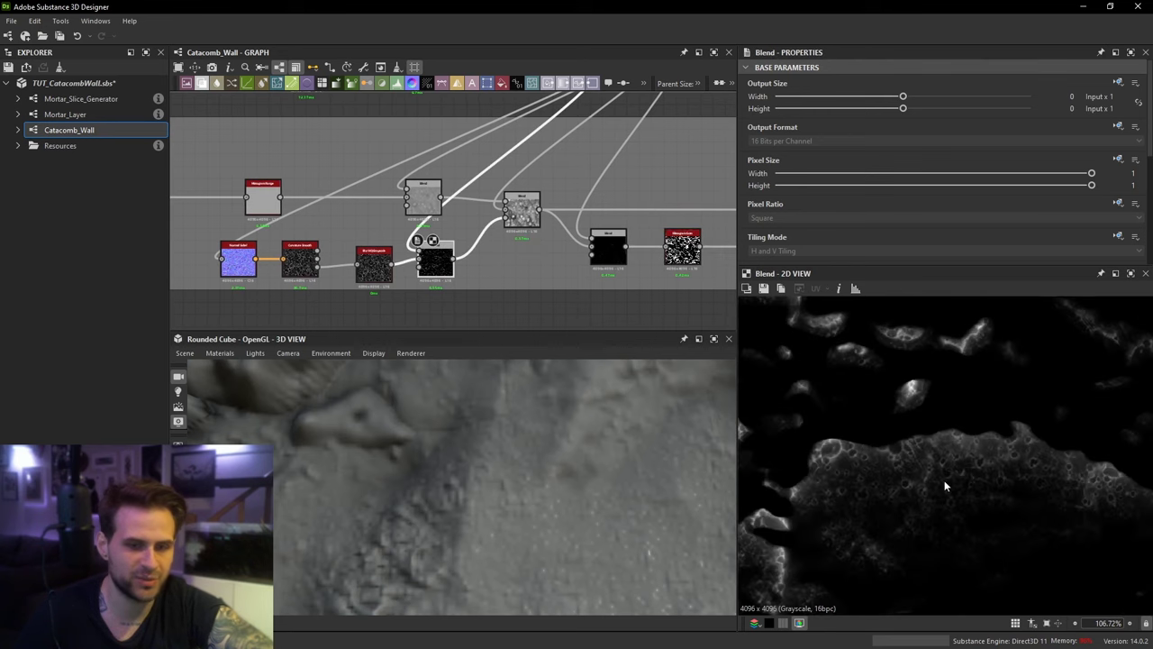
pyautogui.doubleClick(376, 270)
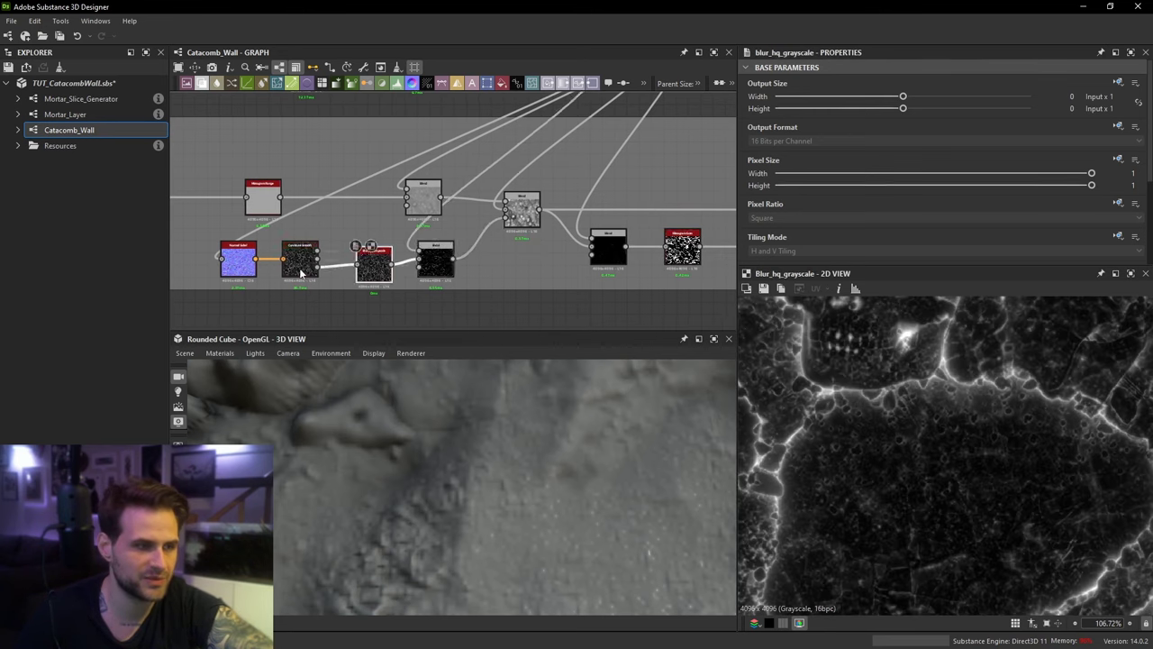
pyautogui.scroll(1, 299, 267)
pyautogui.scroll(-1, 709, 276)
# Step: Move the magenta Temp_Height frame across the graph to beside the column that collects the material groups
pyautogui.moveTo(708, 275); pyautogui.dragTo(499, 289, button='middle')
pyautogui.moveTo(621, 238); pyautogui.dragTo(477, 258, button='middle')
pyautogui.scroll(-2, 486, 255)
pyautogui.click(566, 239)
pyautogui.scroll(-5, 544, 461)
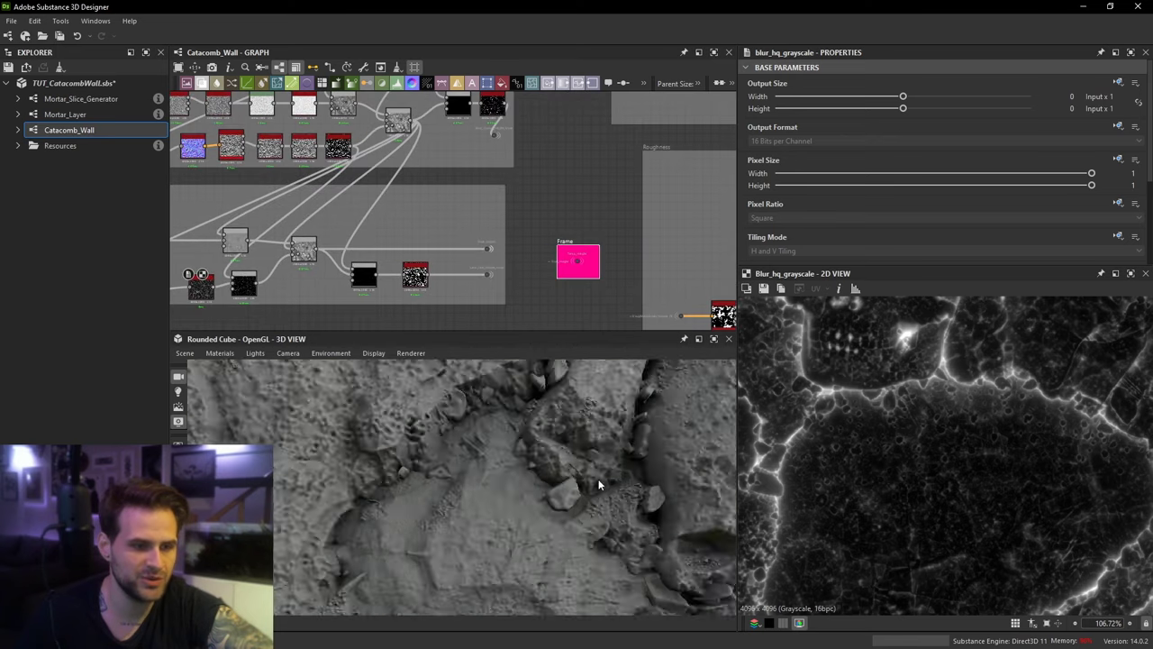
pyautogui.scroll(-2, 597, 266)
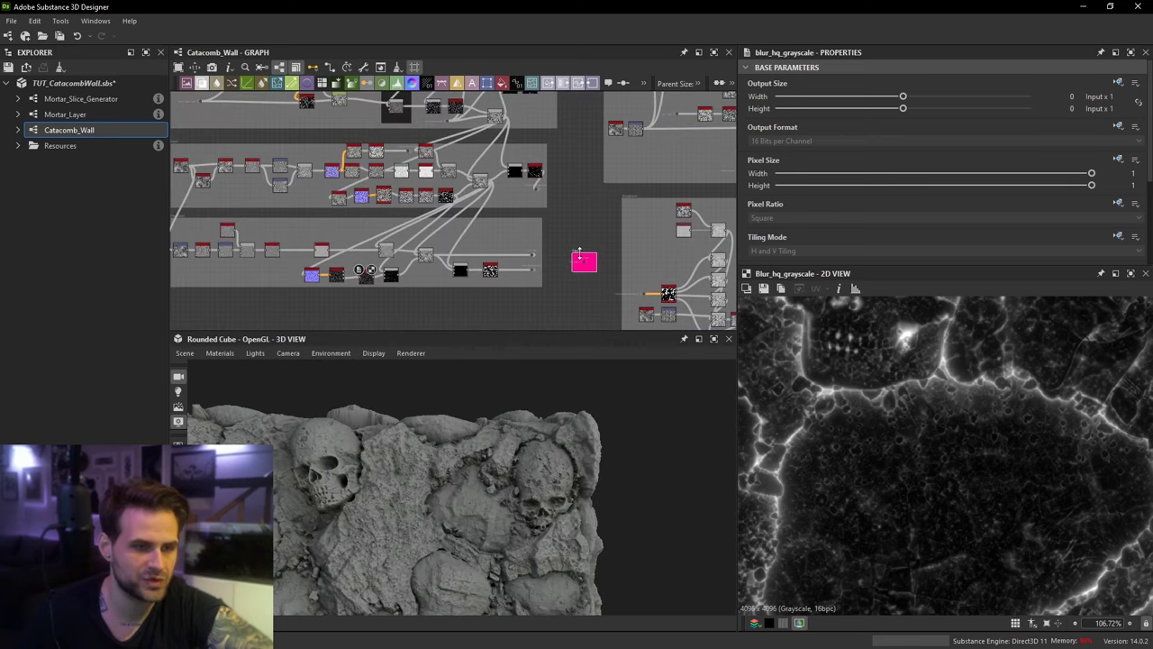
pyautogui.click(582, 262)
pyautogui.click(584, 263)
pyautogui.scroll(-2, 586, 253)
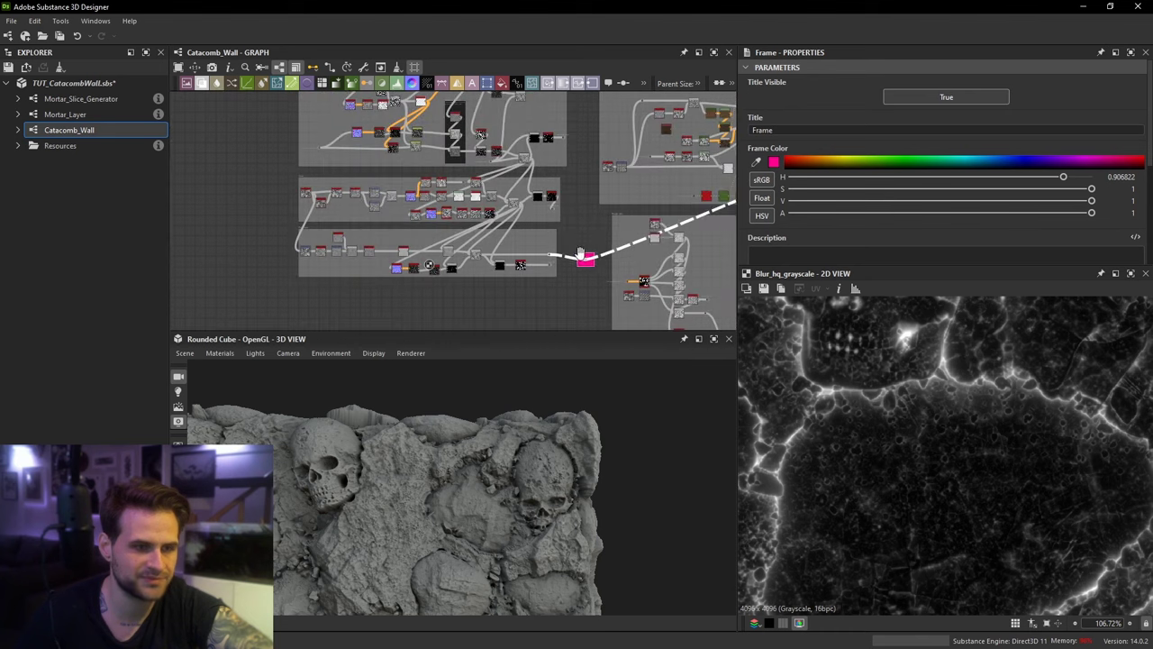
pyautogui.moveTo(581, 253); pyautogui.dragTo(682, 201)
pyautogui.moveTo(682, 201); pyautogui.dragTo(556, 206, button='middle')
pyautogui.moveTo(562, 153); pyautogui.dragTo(622, 263, button='middle')
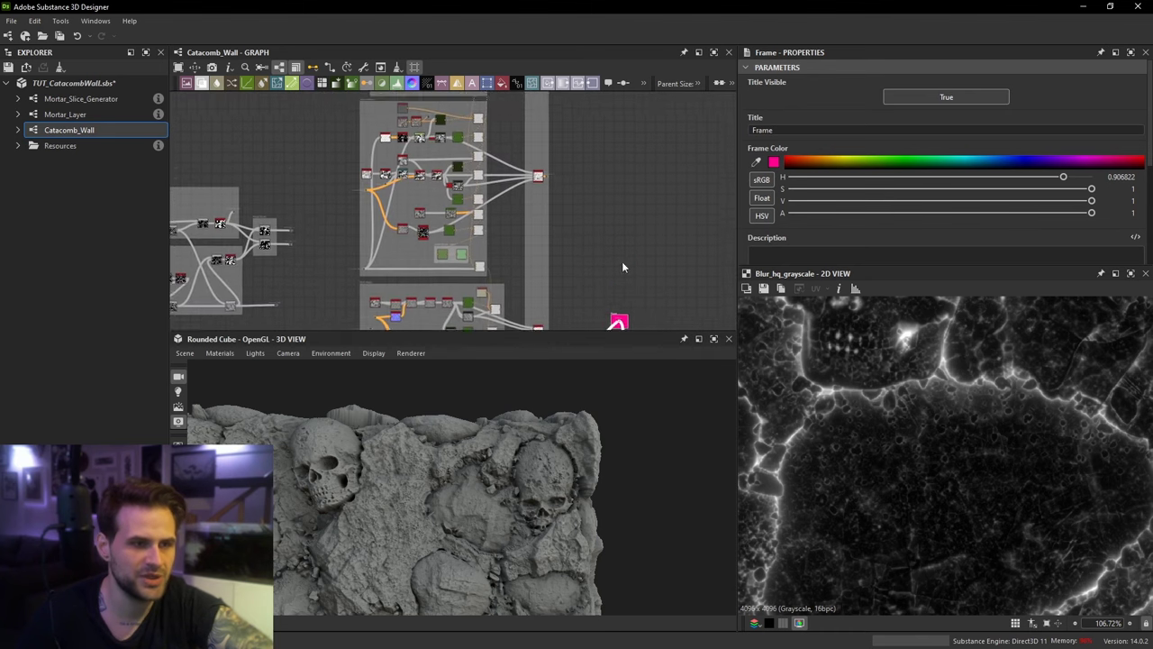
# Step: Preview the RGBA Merge node in the roughness masks column and move the magenta frame beside the Mortar Albedo group
pyautogui.moveTo(618, 322); pyautogui.dragTo(615, 226)
pyautogui.scroll(2, 569, 196)
pyautogui.click(514, 202)
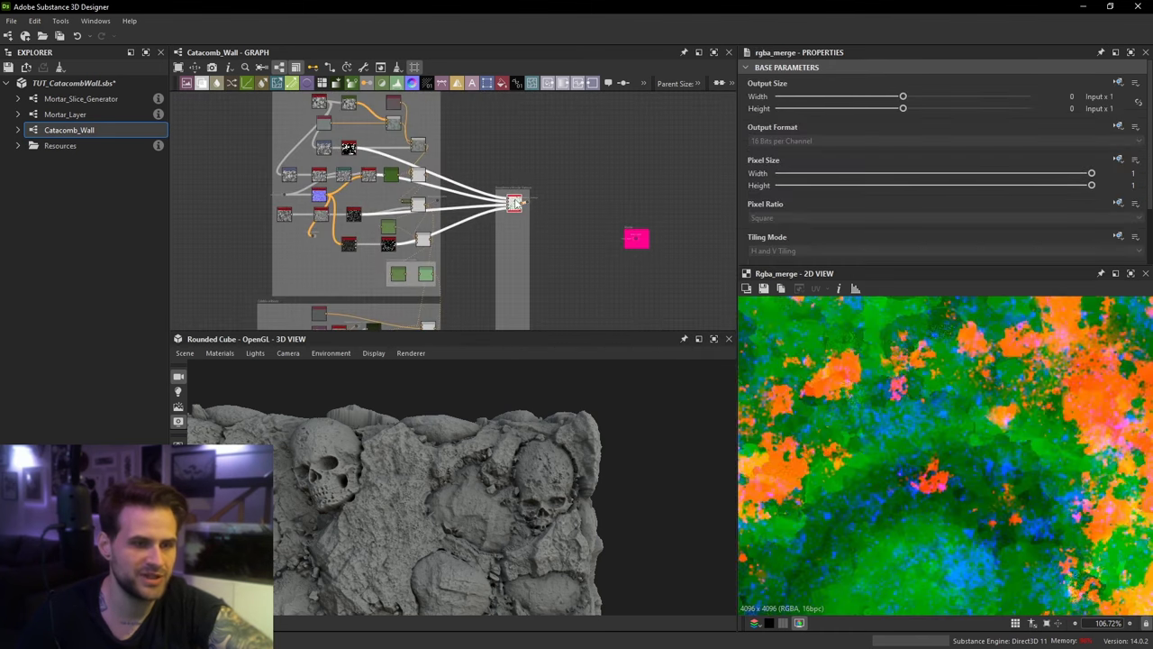
pyautogui.scroll(2, 641, 242)
pyautogui.moveTo(628, 225); pyautogui.dragTo(566, 217)
pyautogui.moveTo(627, 206); pyautogui.dragTo(639, 240, button='middle')
pyautogui.moveTo(637, 242); pyautogui.dragTo(532, 219)
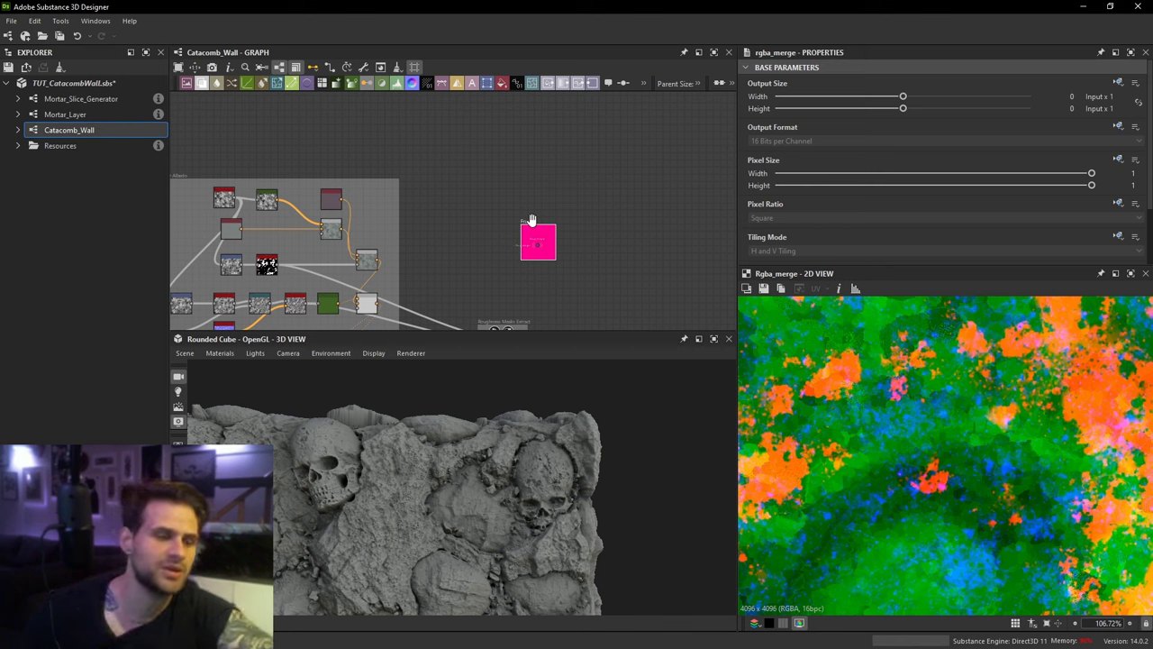
# Step: Add a dot node between the Mortar Albedo group and the magenta frame and name it Temporary_Albedo
pyautogui.click(457, 258)
pyautogui.press('space')
pyautogui.write('dot')
pyautogui.press('Return')
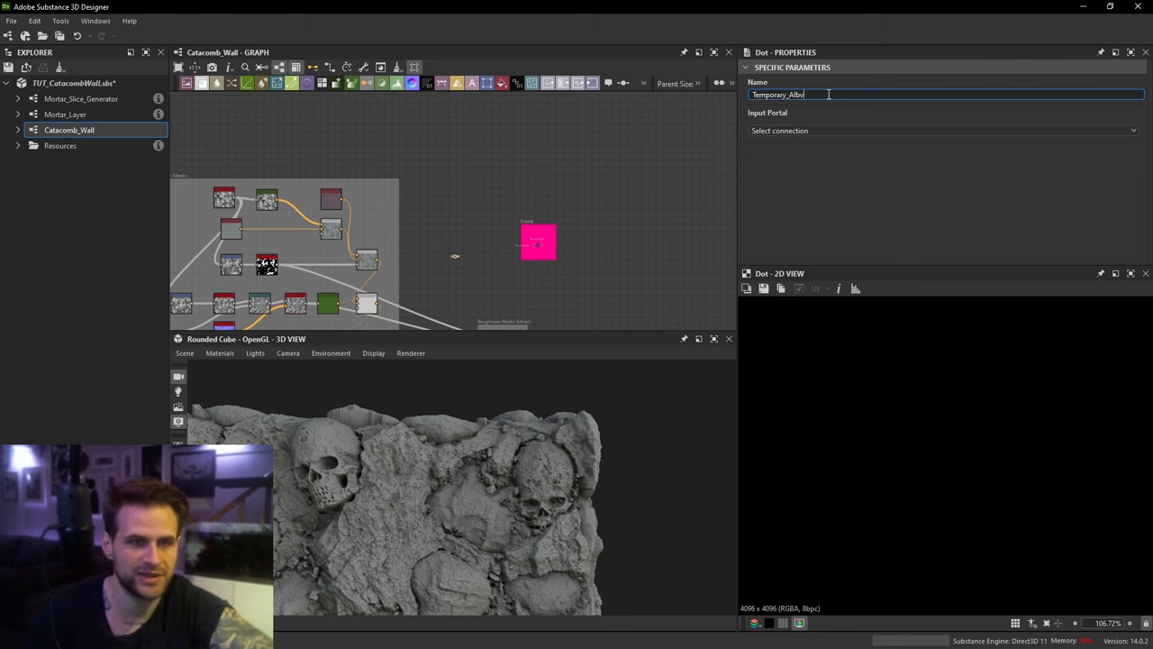
pyautogui.scroll(3, 468, 256)
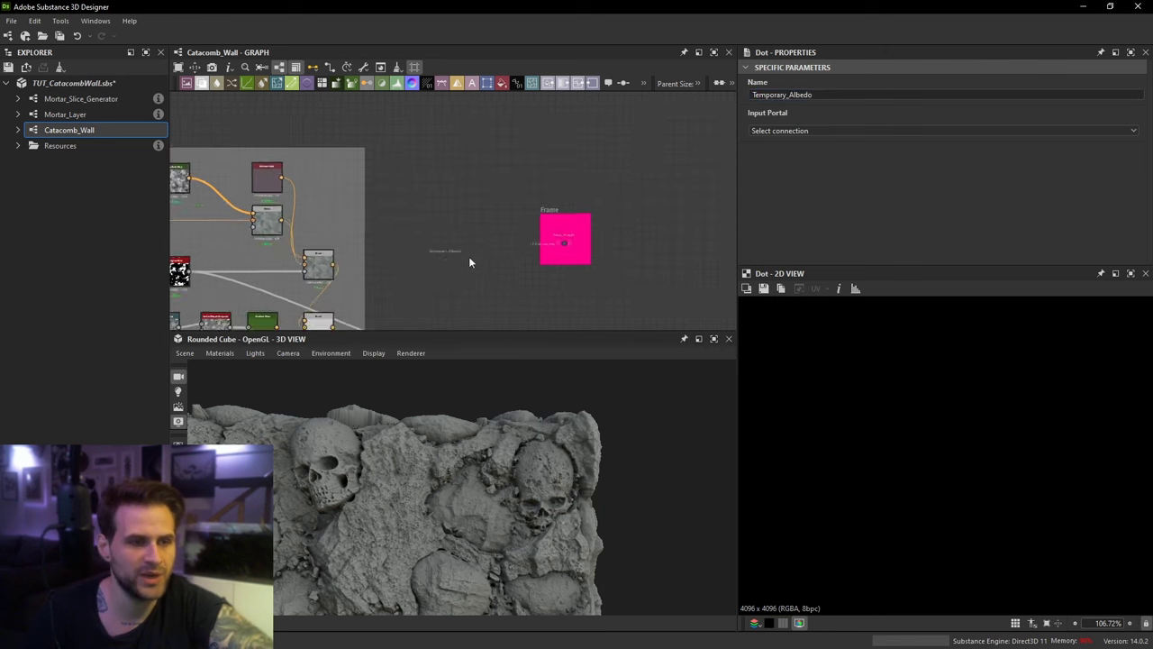
pyautogui.scroll(-3, 508, 244)
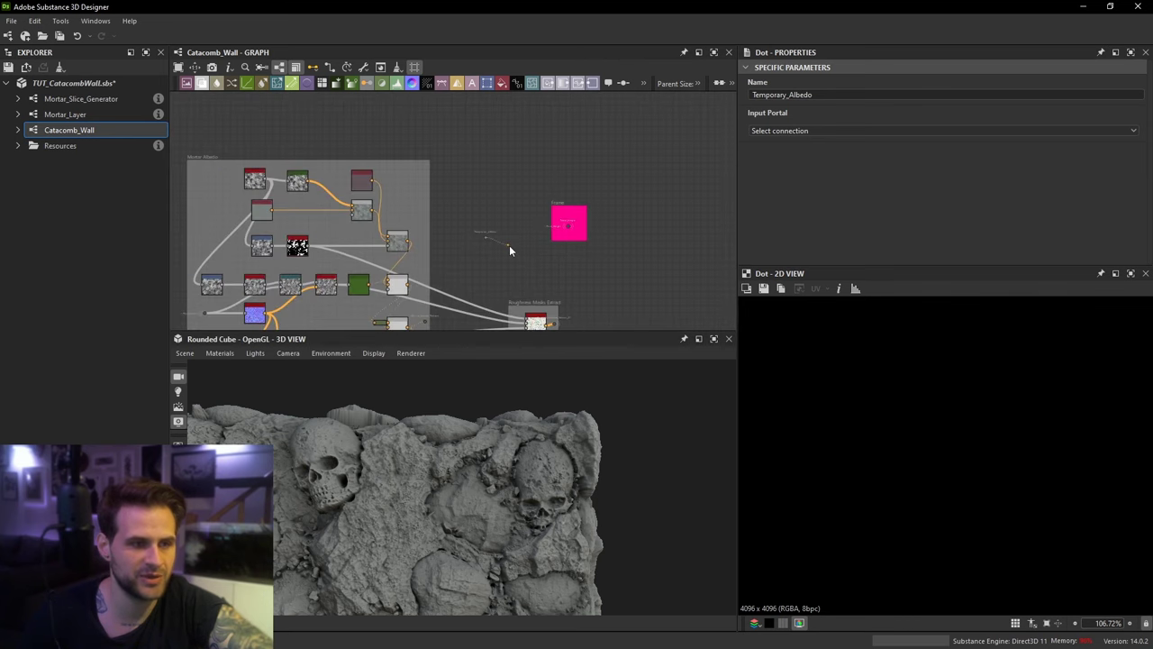
pyautogui.press('space')
pyautogui.click(520, 173)
# Step: Connect the Mortar Albedo group's base Uniform Color node to the Temporary_Albedo dot
pyautogui.scroll(-2, 553, 232)
pyautogui.moveTo(575, 296); pyautogui.dragTo(563, 238, button='middle')
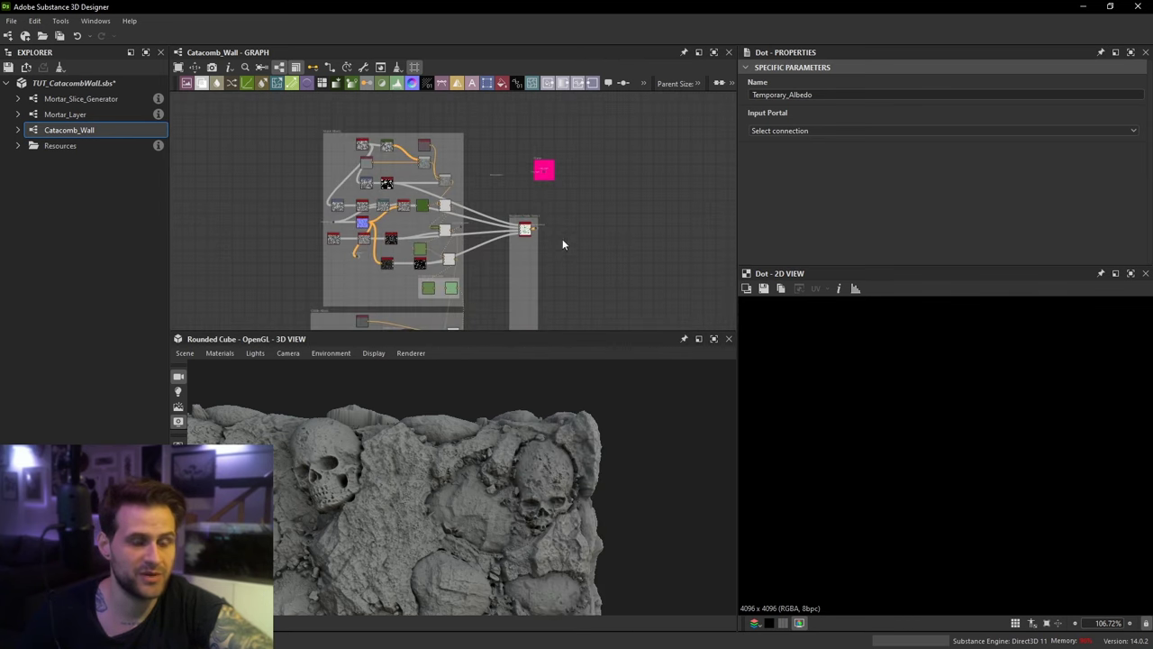
pyautogui.moveTo(640, 317); pyautogui.dragTo(593, 225, button='middle')
pyautogui.moveTo(568, 316); pyautogui.dragTo(599, 532, button='middle')
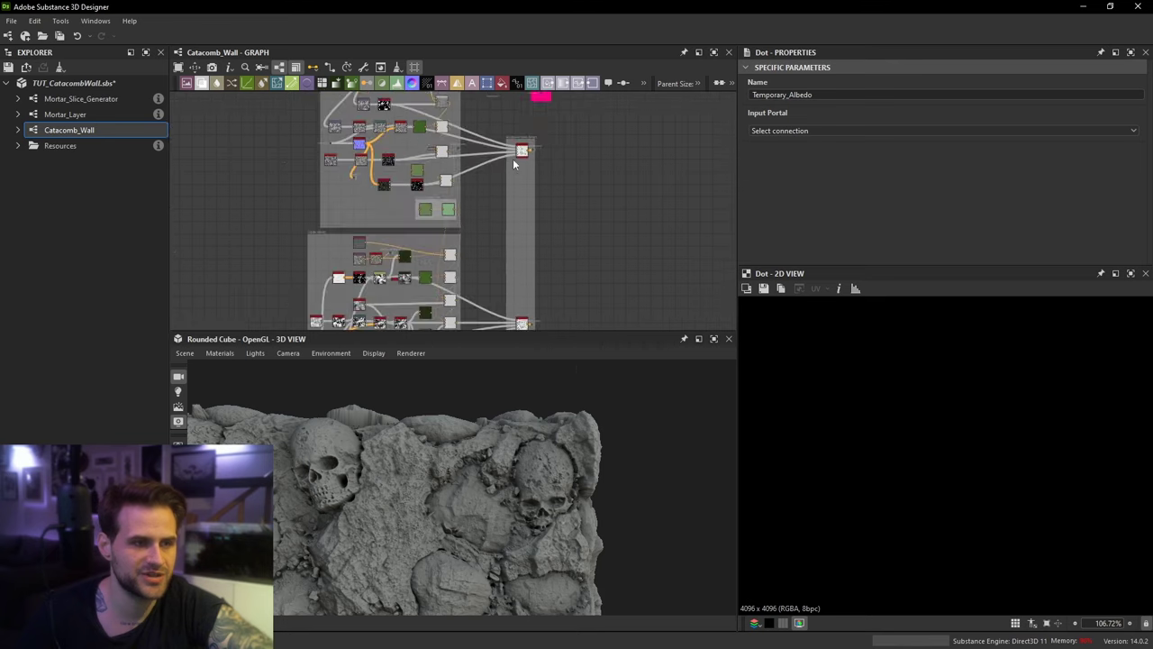
pyautogui.moveTo(512, 158); pyautogui.dragTo(528, 270, button='middle')
pyautogui.scroll(5, 473, 176)
pyautogui.scroll(1, 437, 200)
pyautogui.scroll(-1, 414, 244)
pyautogui.moveTo(355, 283); pyautogui.dragTo(404, 215, button='middle')
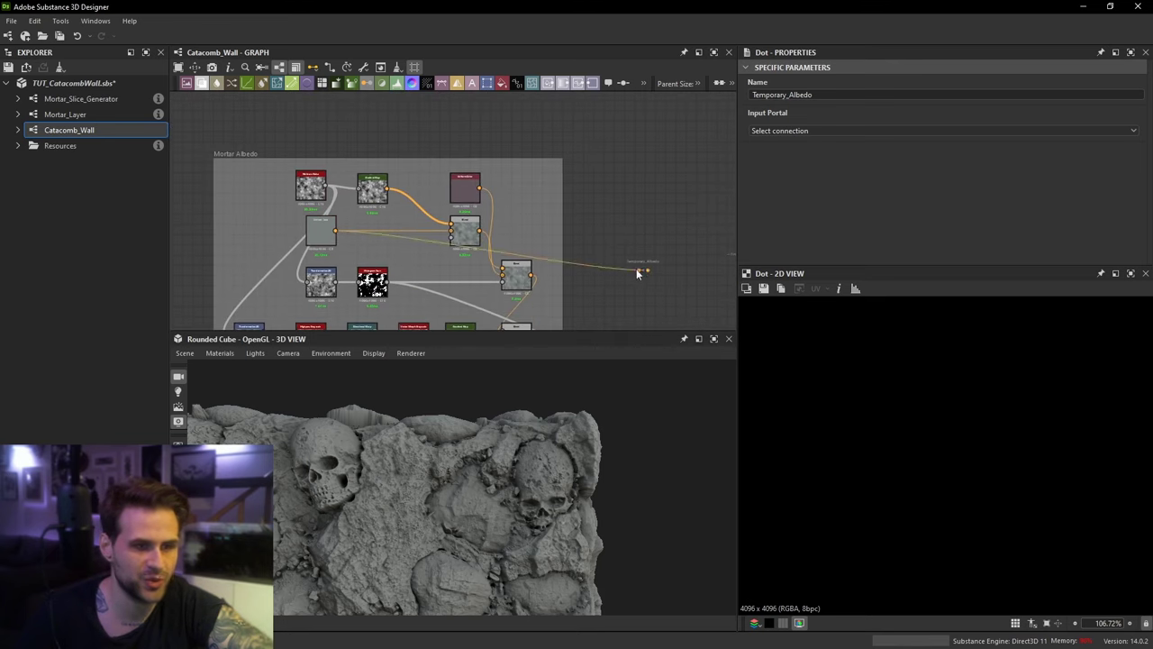
pyautogui.moveTo(636, 269); pyautogui.dragTo(637, 269)
# Step: Add a dot node beside the Uniform Color node that feeds the Base Color output
pyautogui.scroll(-4, 637, 263)
pyautogui.moveTo(637, 263); pyautogui.dragTo(592, 5, button='middle')
pyautogui.moveTo(562, 188); pyautogui.dragTo(552, 65, button='middle')
pyautogui.moveTo(567, 315); pyautogui.dragTo(553, 229, button='middle')
pyautogui.scroll(3, 553, 227)
pyautogui.press('space')
pyautogui.write('dot')
pyautogui.press('Return')
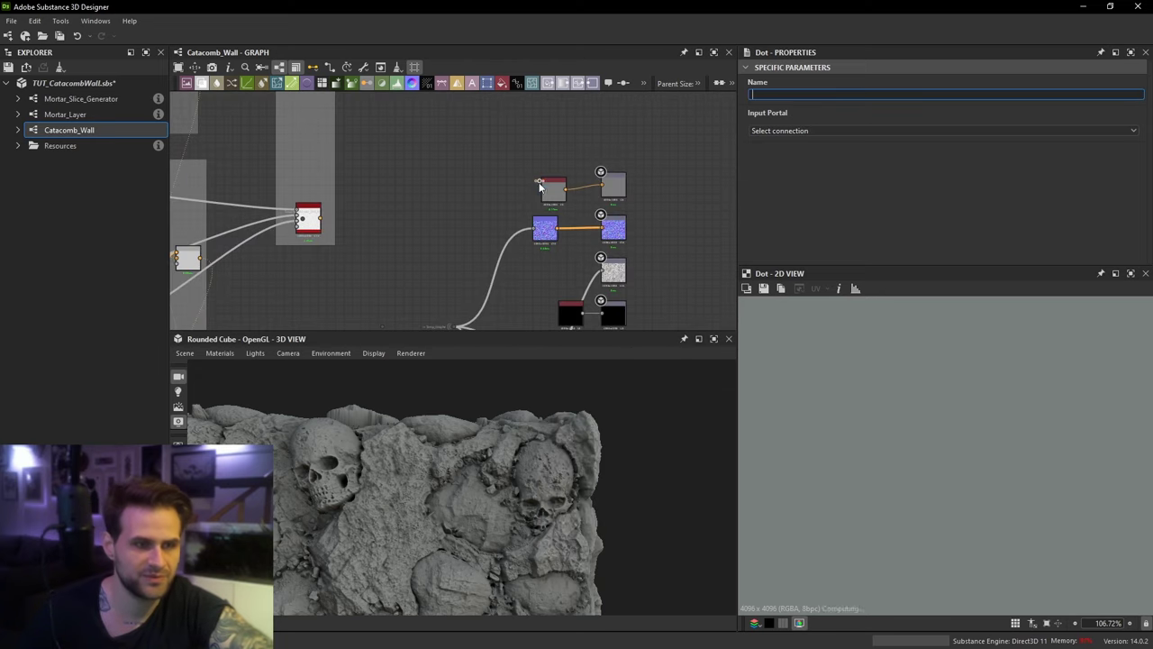
# Step: Set the new dot's input portal to Temporary_Albedo and link it to the Base Color output in place of the Uniform Color
pyautogui.click(786, 131)
pyautogui.scroll(-3, 807, 204)
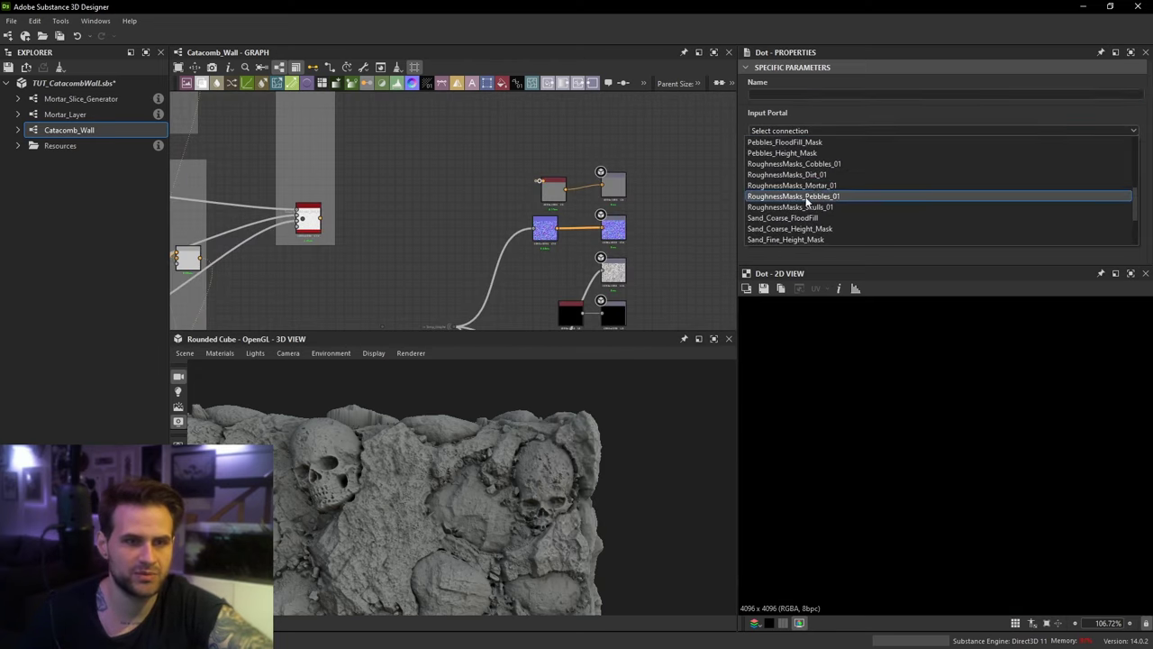
pyautogui.scroll(-2, 807, 203)
pyautogui.scroll(6, 802, 216)
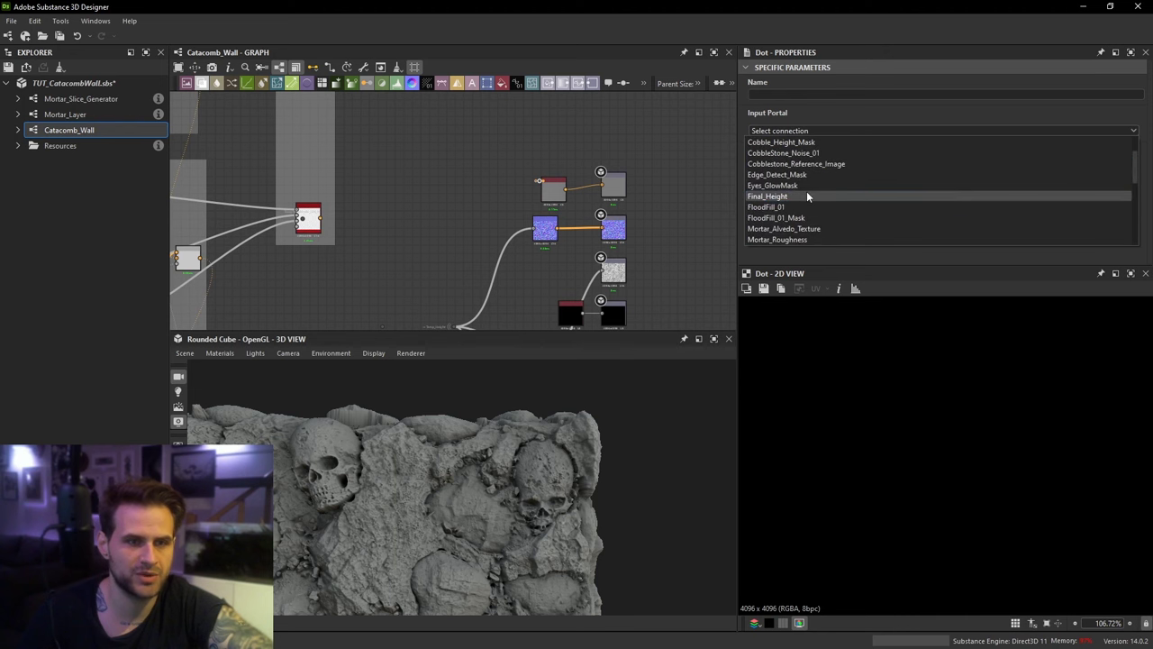
pyautogui.scroll(-4, 806, 200)
pyautogui.click(804, 221)
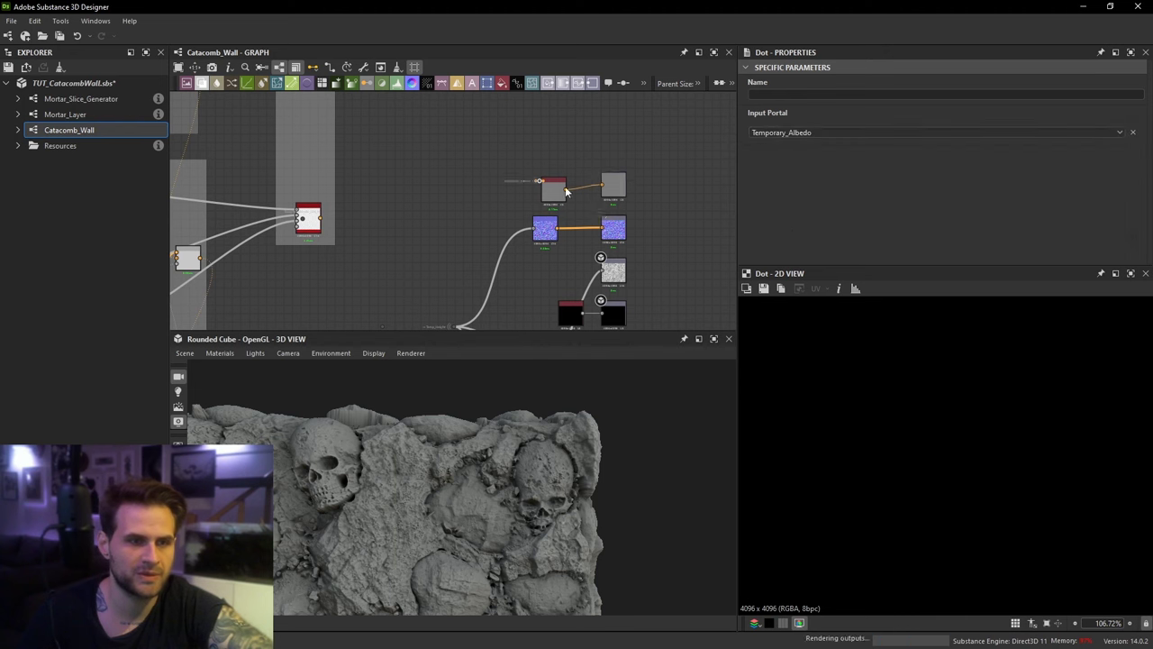
pyautogui.scroll(2, 566, 191)
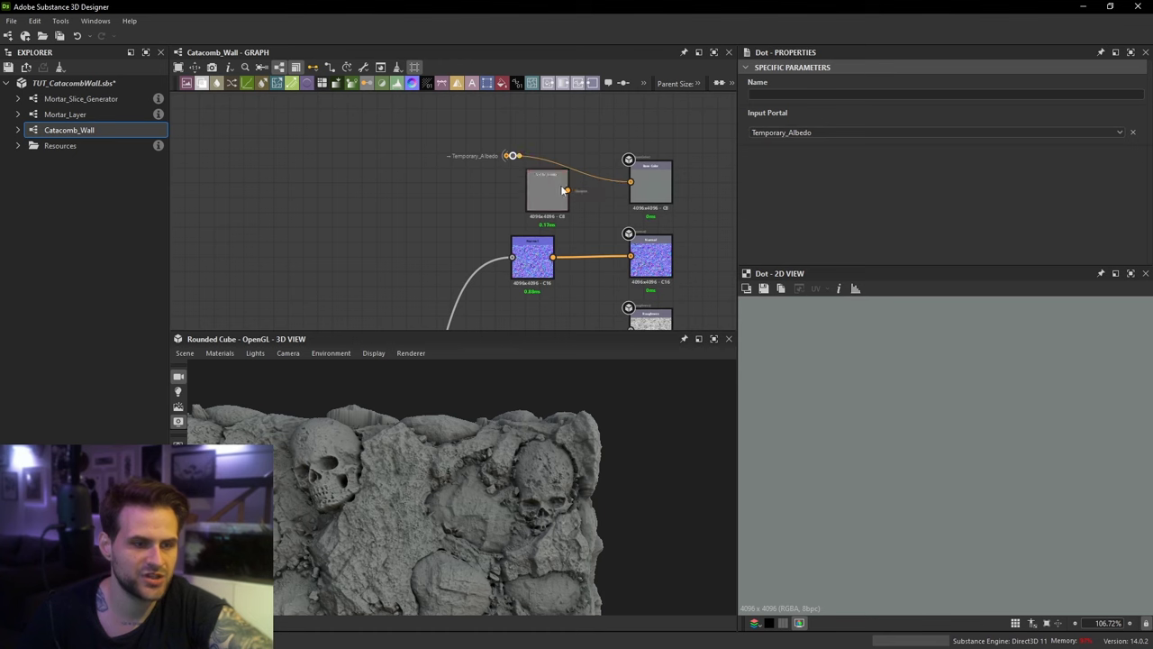
# Step: Compute the node thumbnails for the whole graph
pyautogui.scroll(-3, 557, 197)
pyautogui.scroll(-1, 505, 240)
pyautogui.moveTo(505, 239); pyautogui.dragTo(576, 315, button='middle')
pyautogui.scroll(-3, 523, 370)
pyautogui.moveTo(479, 165); pyautogui.dragTo(548, 331, button='middle')
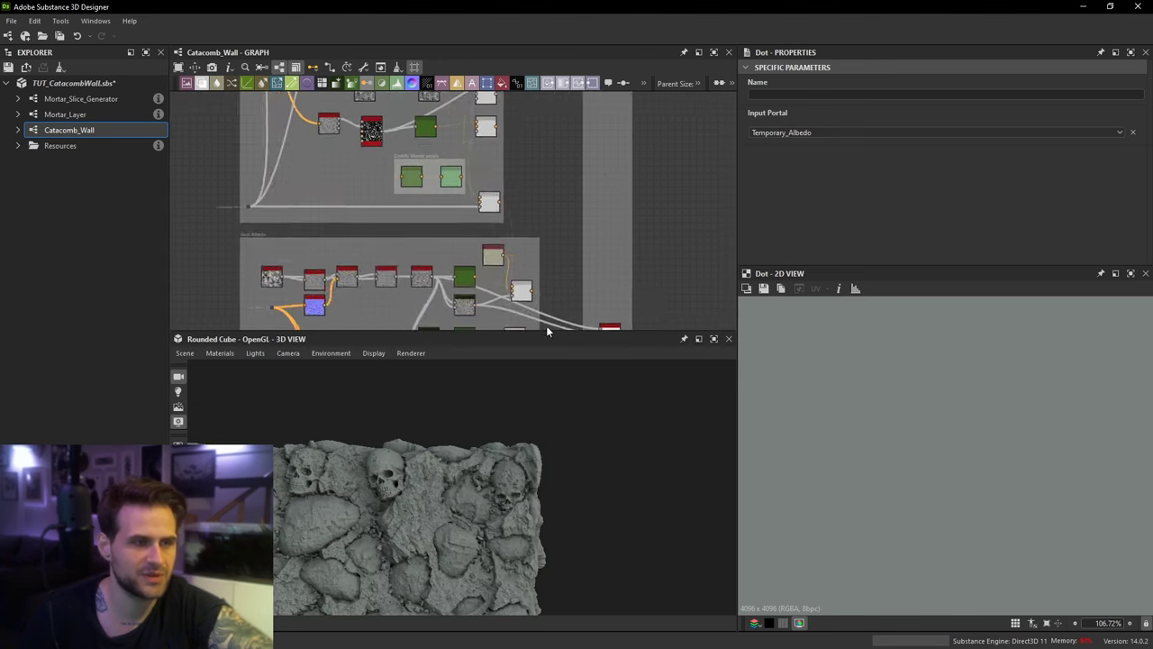
pyautogui.scroll(-4, 557, 226)
pyautogui.moveTo(557, 148); pyautogui.dragTo(554, 311, button='middle')
pyautogui.scroll(2, 544, 224)
pyautogui.moveTo(544, 224); pyautogui.dragTo(560, 121, button='middle')
pyautogui.rightClick(578, 198)
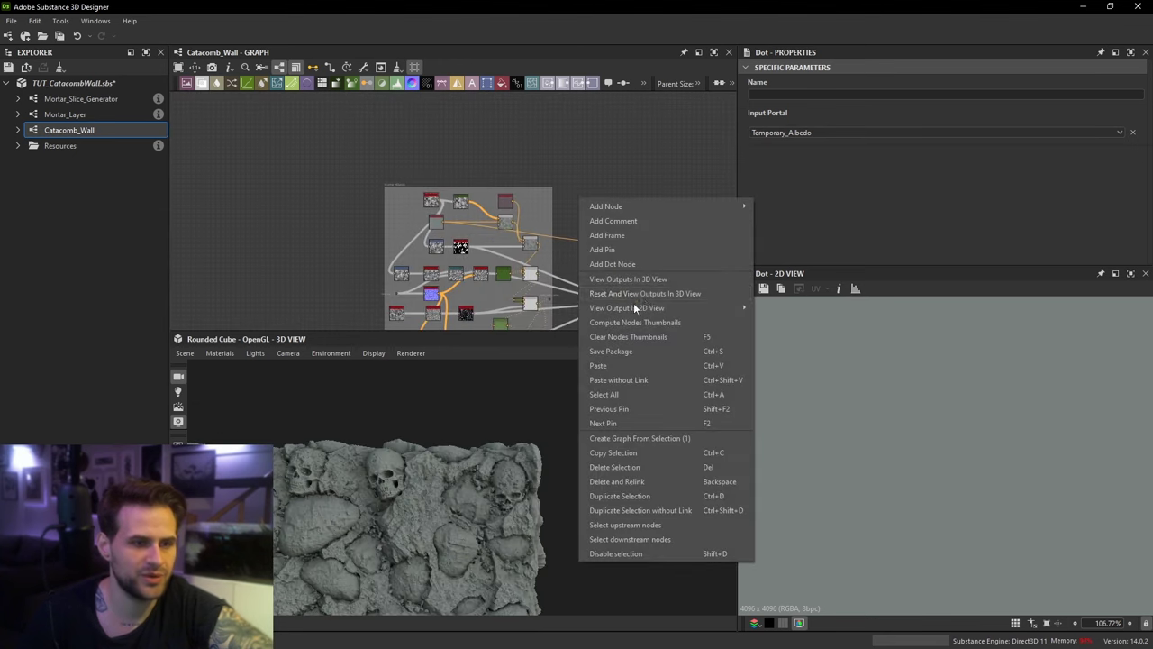
pyautogui.click(649, 323)
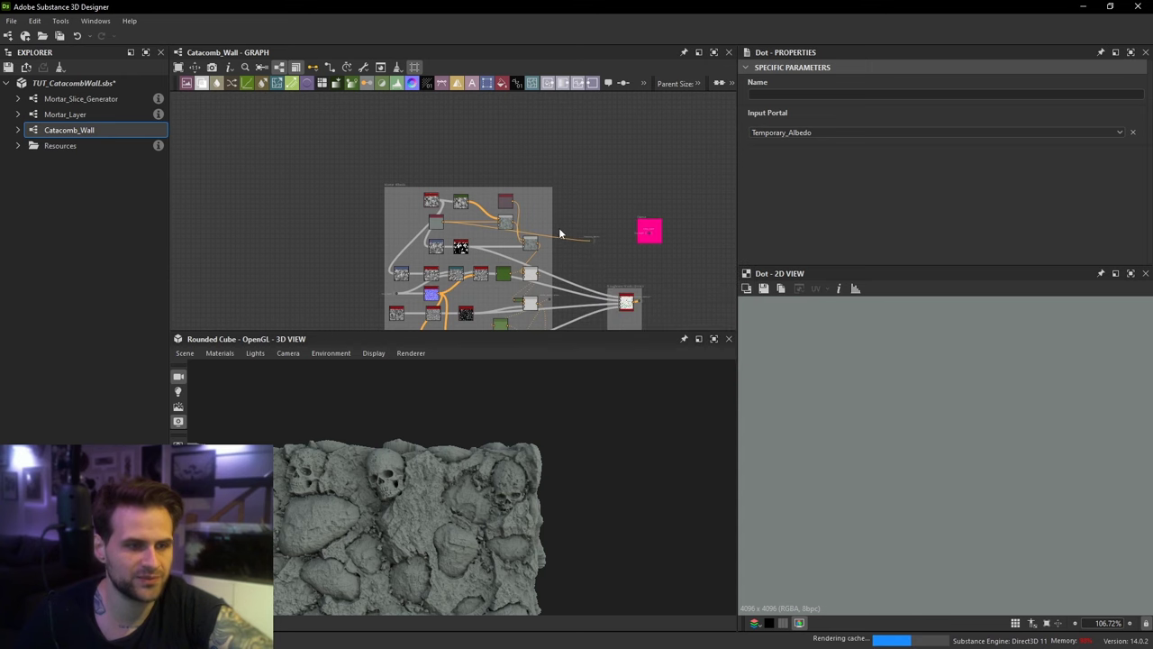
# Step: Examine the Uniform Color, Gradient Map and Blend nodes that build the base of the Mortar Albedo group
pyautogui.moveTo(571, 247); pyautogui.dragTo(568, 232, button='middle')
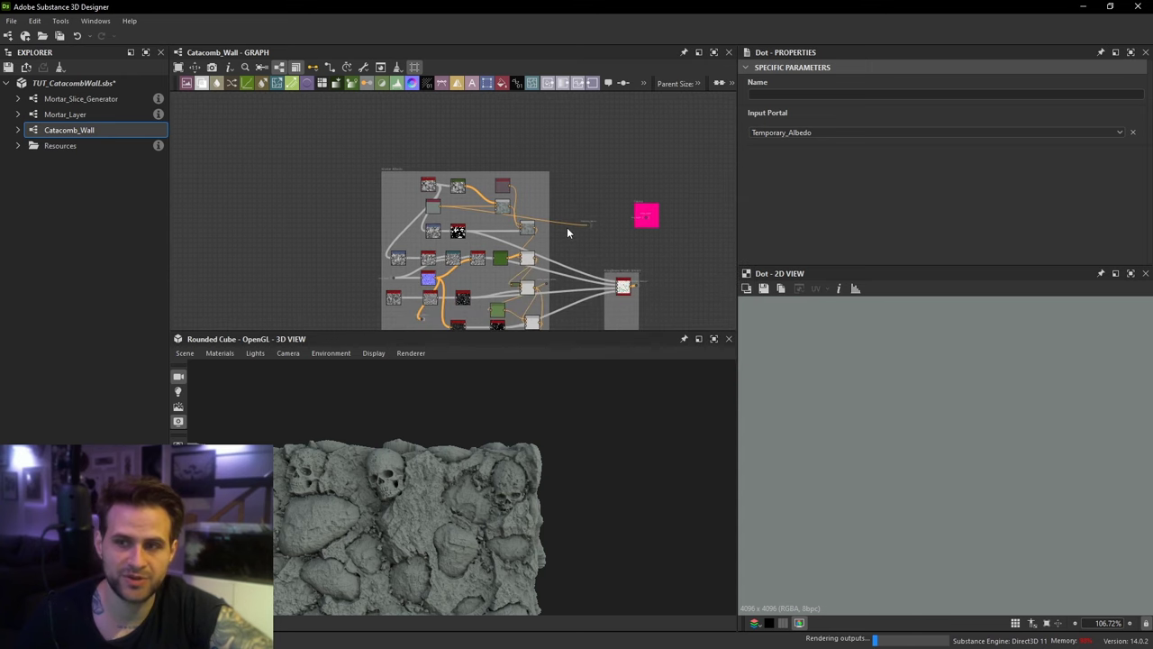
pyautogui.scroll(5, 527, 261)
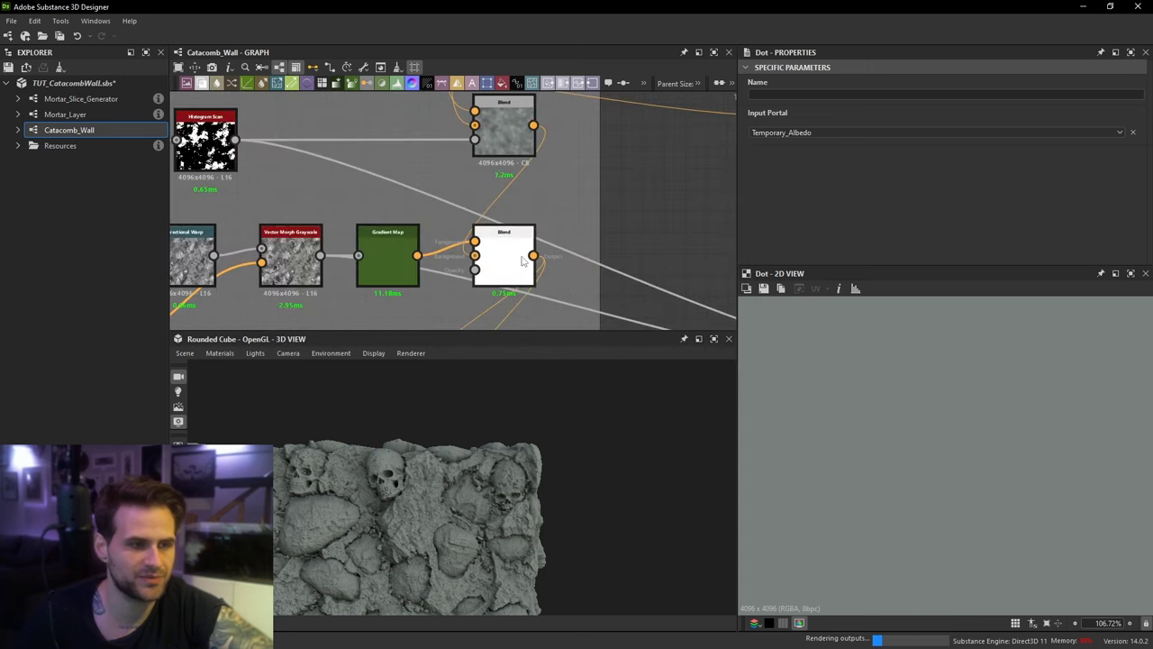
pyautogui.moveTo(462, 134); pyautogui.dragTo(532, 213, button='middle')
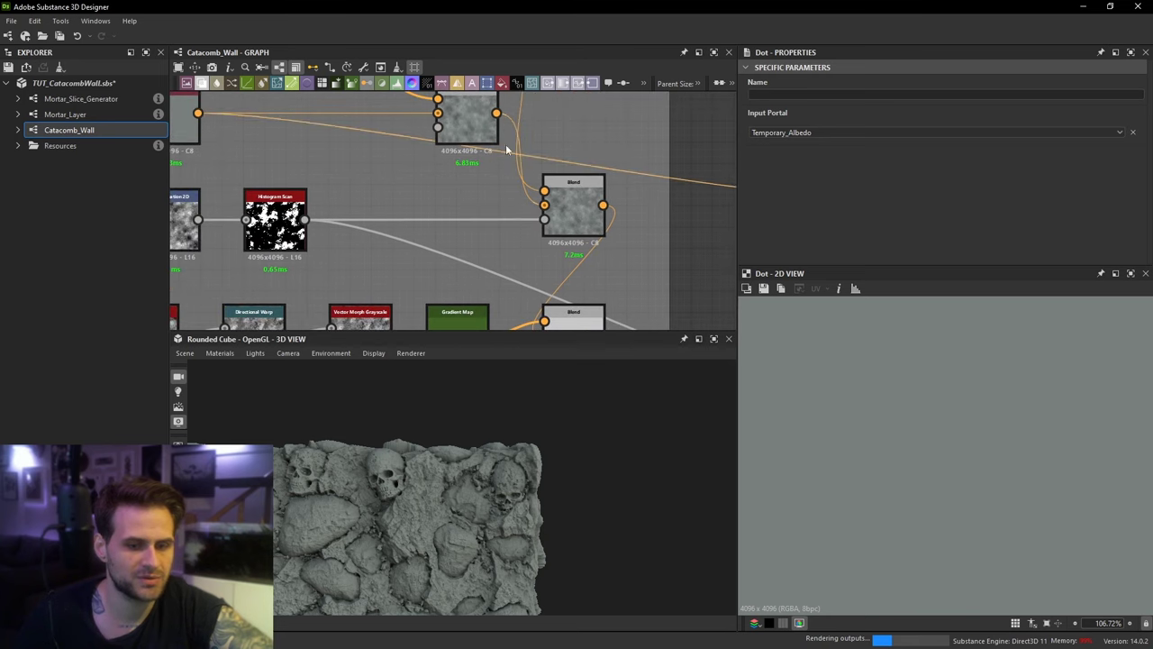
pyautogui.moveTo(505, 147); pyautogui.dragTo(510, 256, button='middle')
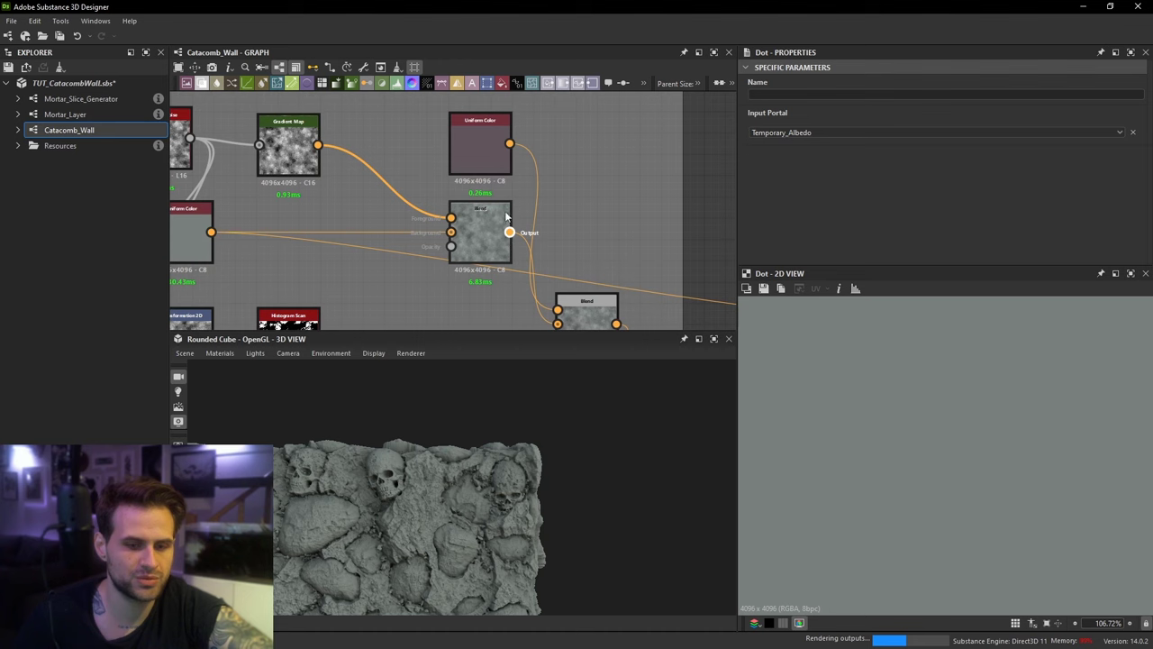
pyautogui.scroll(-3, 551, 194)
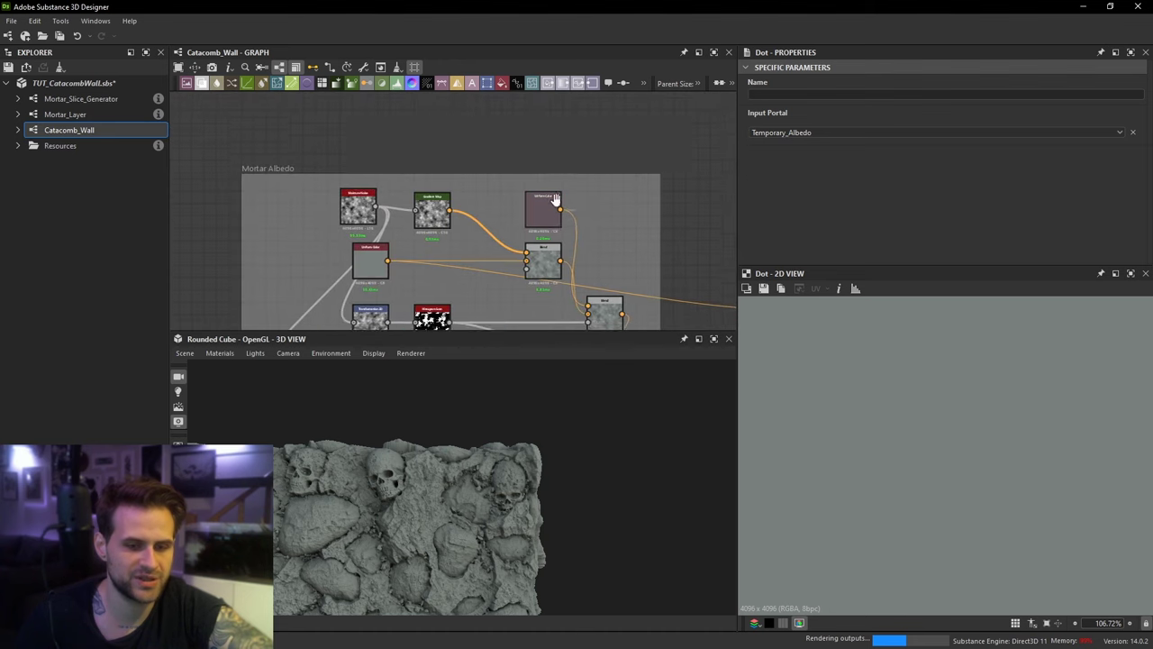
pyautogui.moveTo(556, 198); pyautogui.dragTo(557, 153, button='middle')
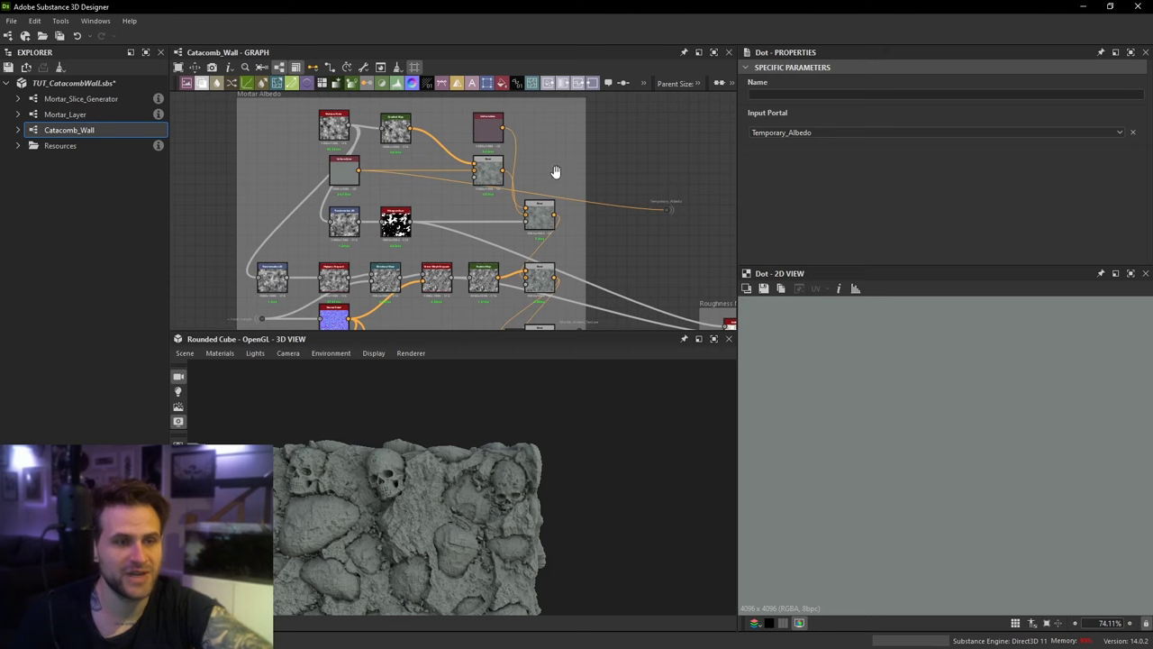
pyautogui.moveTo(553, 173); pyautogui.dragTo(571, 224, button='middle')
pyautogui.scroll(3, 572, 225)
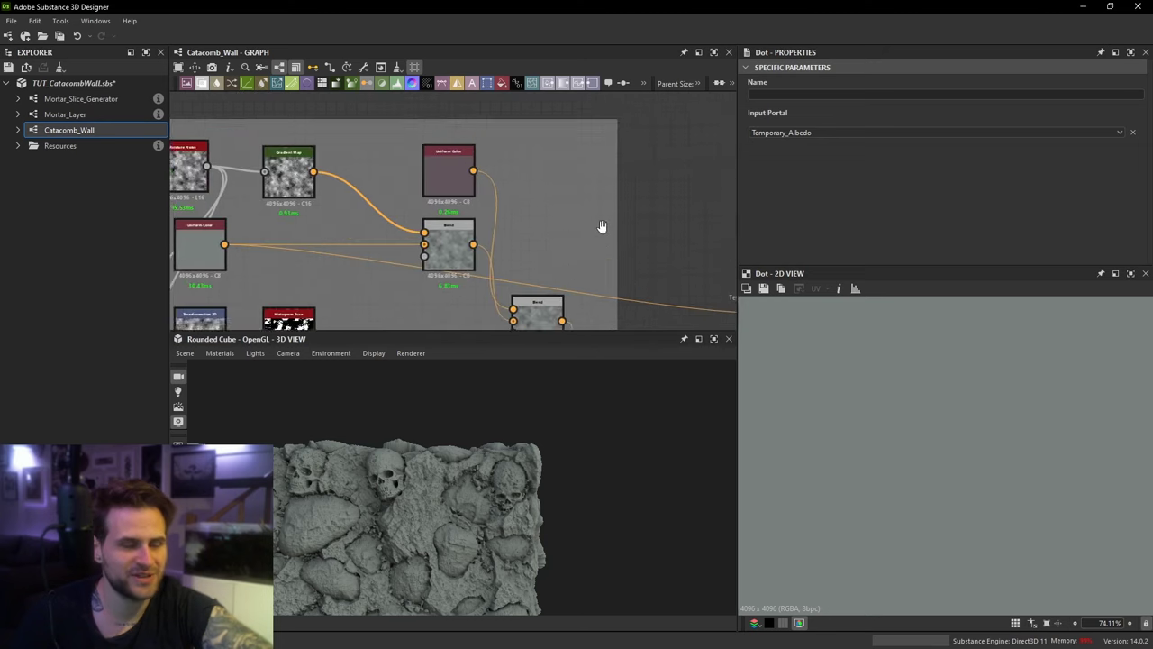
pyautogui.scroll(-3, 685, 236)
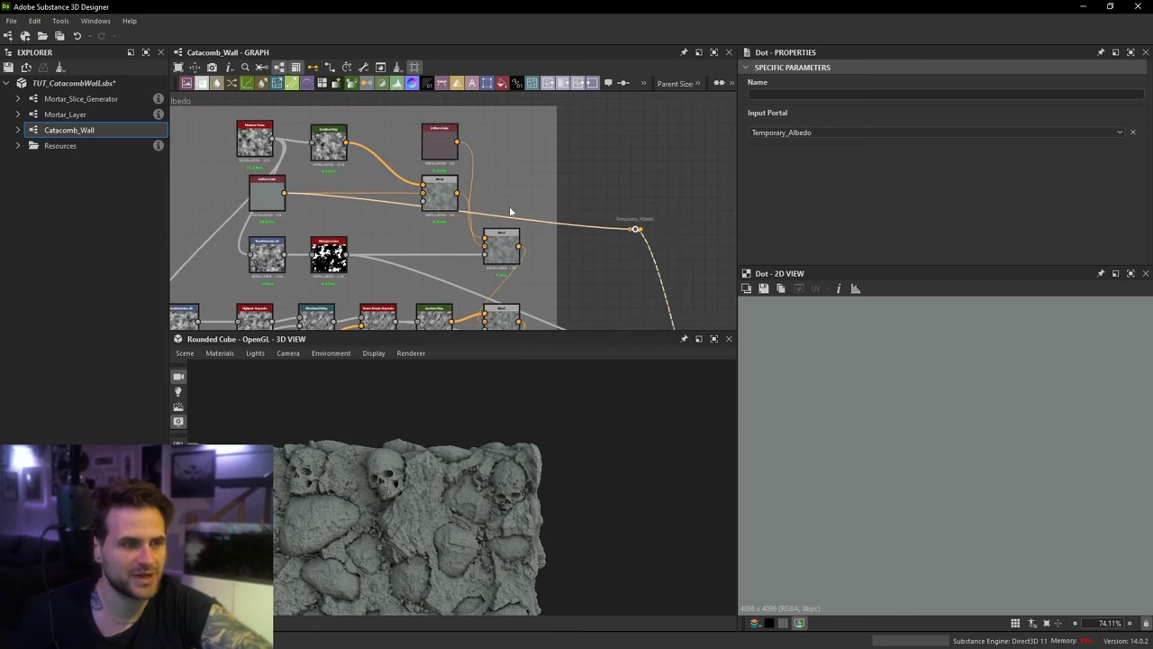
# Step: Preview the mortar's base Uniform Color node and the Levels node in the Mortar Master Levels frame
pyautogui.doubleClick(276, 205)
pyautogui.scroll(-3, 328, 199)
pyautogui.moveTo(391, 252); pyautogui.dragTo(419, 181, button='middle')
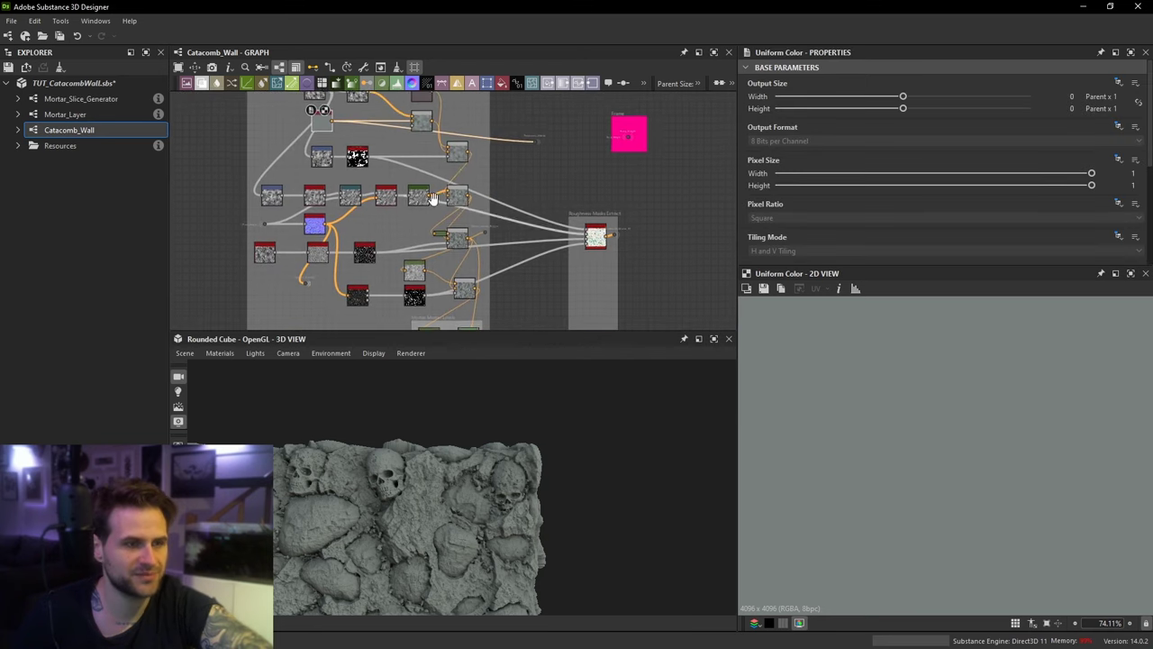
pyautogui.moveTo(465, 277); pyautogui.dragTo(516, 153, button='middle')
pyautogui.scroll(2, 509, 225)
pyautogui.click(525, 203)
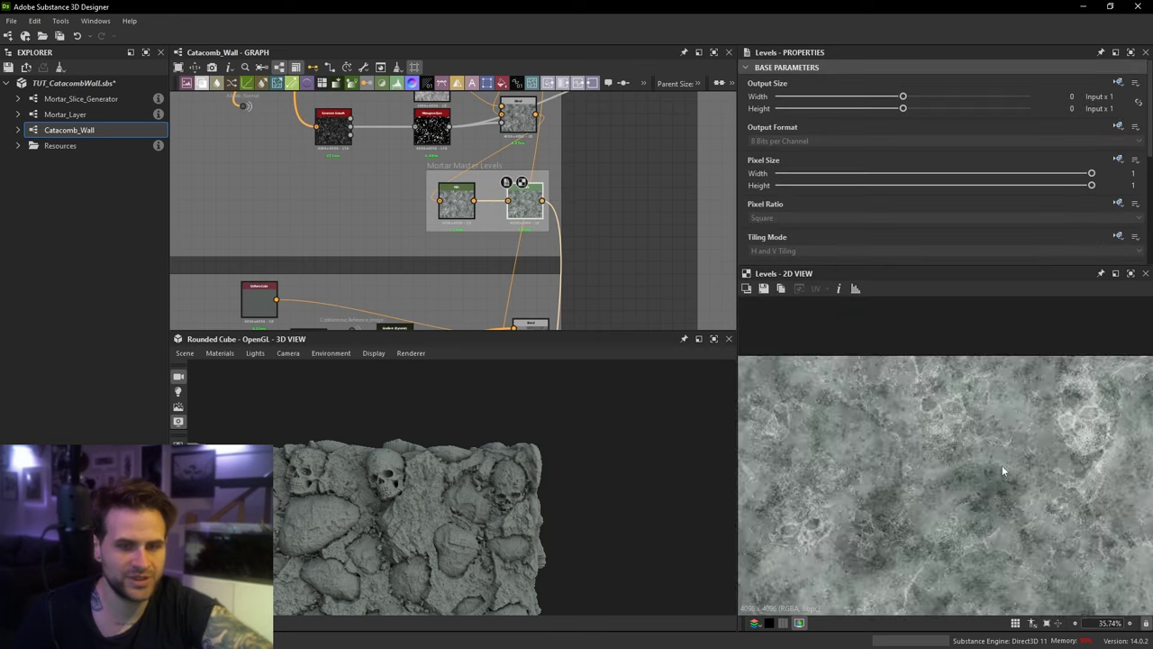
# Step: Preview the first mortar Blend nodes and feed the Temporary_Albedo dot from the Blend masked by the Histogram Scan
pyautogui.moveTo(518, 197); pyautogui.dragTo(528, 309, button='middle')
pyautogui.moveTo(547, 183); pyautogui.dragTo(541, 267, button='middle')
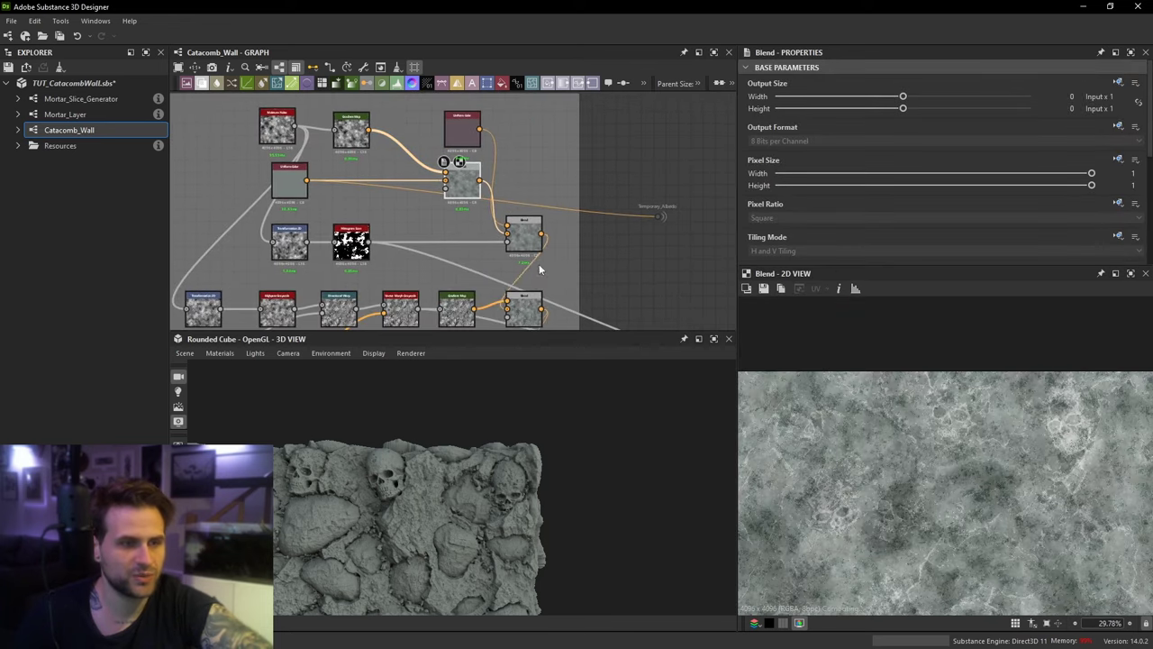
pyautogui.doubleClick(526, 234)
pyautogui.moveTo(615, 245); pyautogui.dragTo(542, 225, button='middle')
pyautogui.scroll(1, 541, 224)
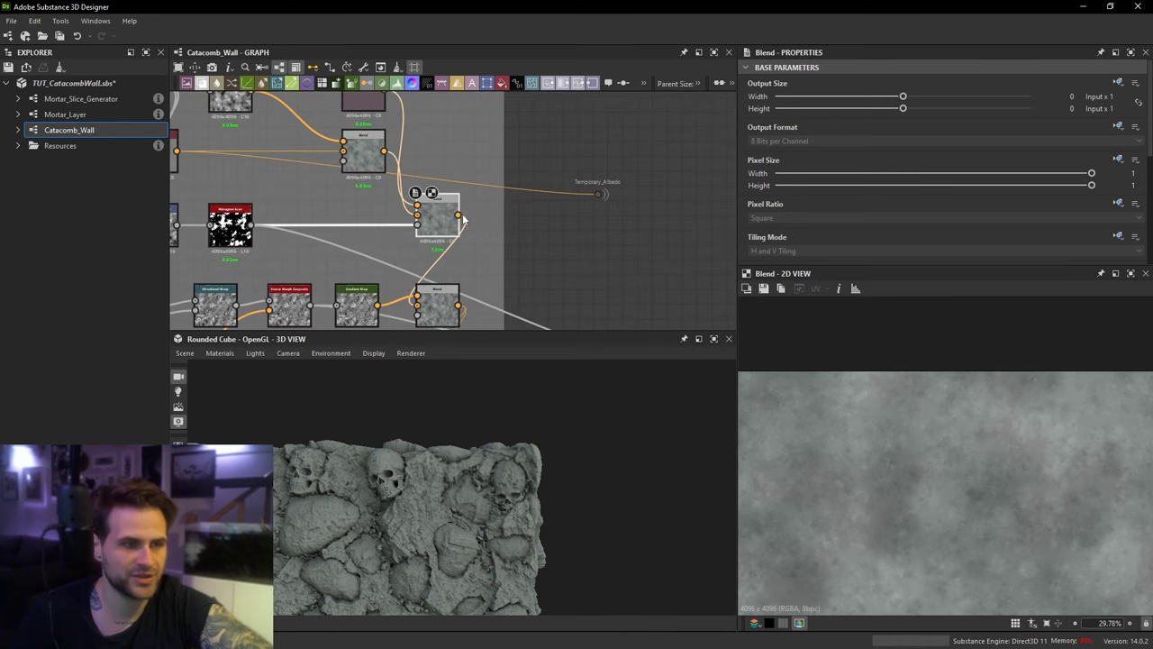
pyautogui.scroll(5, 486, 478)
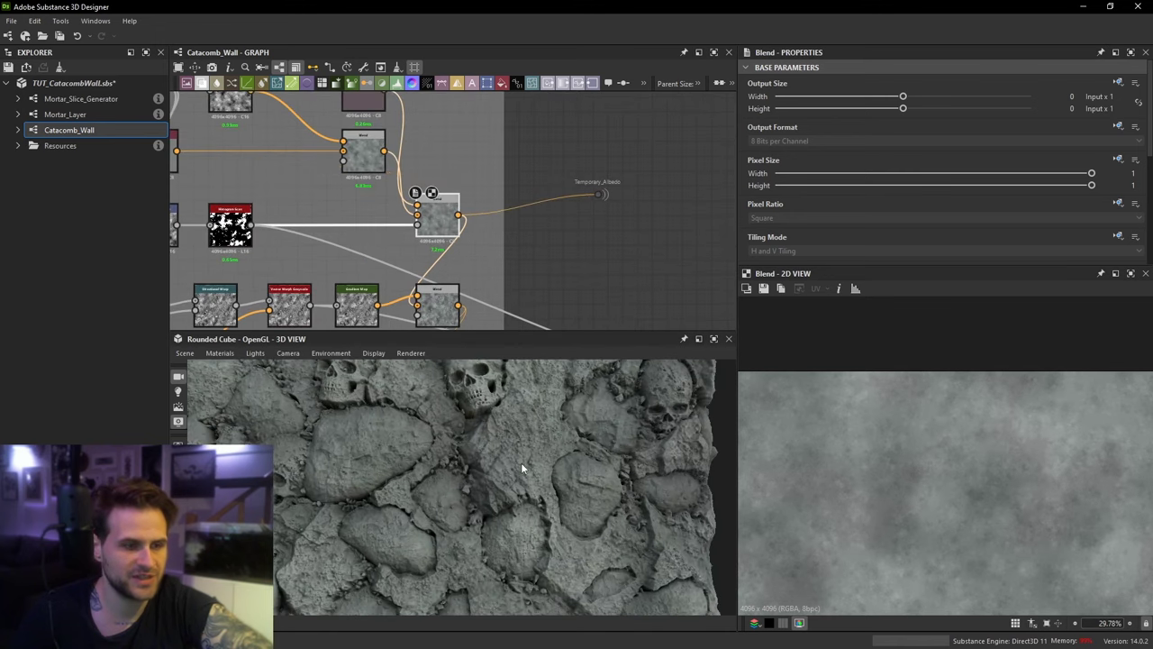
pyautogui.scroll(1, 518, 273)
# Step: Preview the next mortar Blend down the chain and the Transformation 2D node that starts its noise branch
pyautogui.moveTo(518, 273); pyautogui.dragTo(559, 241, button='middle')
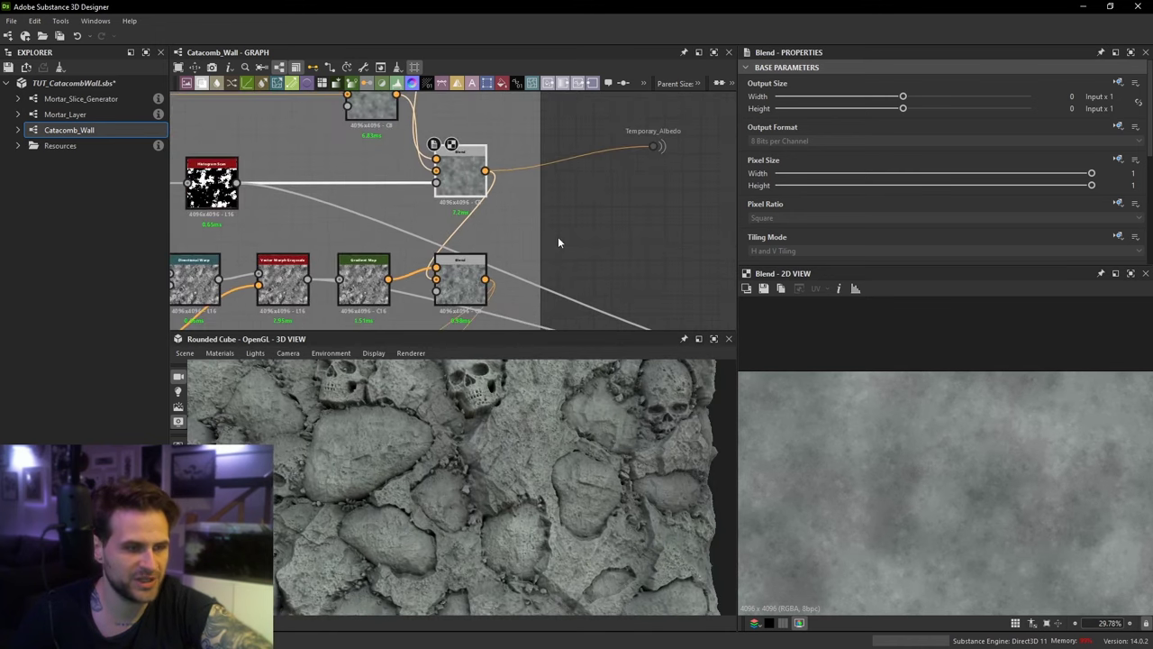
pyautogui.doubleClick(468, 298)
pyautogui.moveTo(870, 421); pyautogui.dragTo(844, 398, button='middle')
pyautogui.moveTo(363, 299); pyautogui.dragTo(539, 267, button='middle')
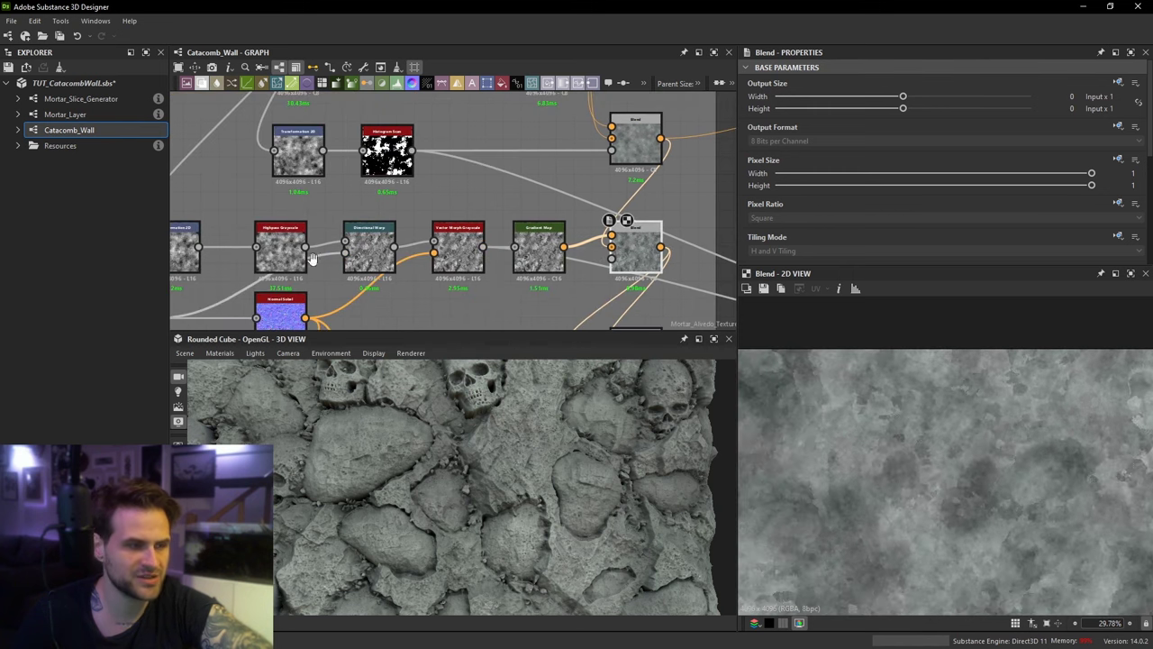
pyautogui.moveTo(311, 259); pyautogui.dragTo(473, 247, button='middle')
pyautogui.click(329, 225)
pyautogui.scroll(-4, 468, 245)
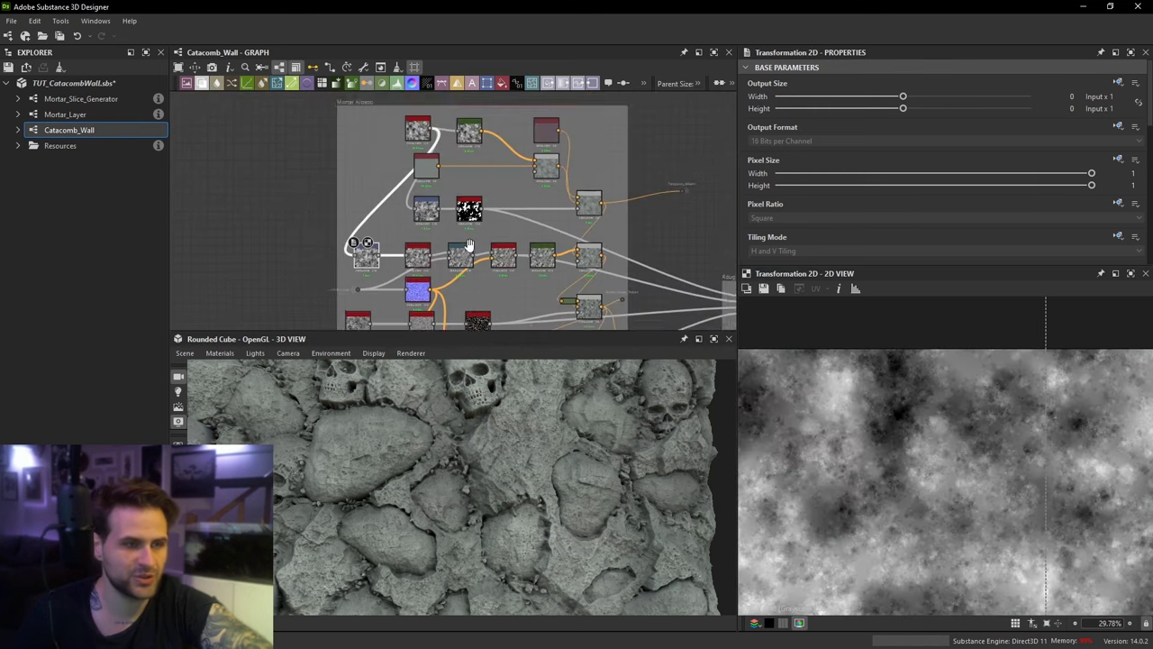
# Step: Preview the Normal Sobel and Vector Morph Grayscale nodes and examine the morphed noise pattern up close
pyautogui.scroll(3, 469, 245)
pyautogui.click(403, 287)
pyautogui.scroll(1, 940, 455)
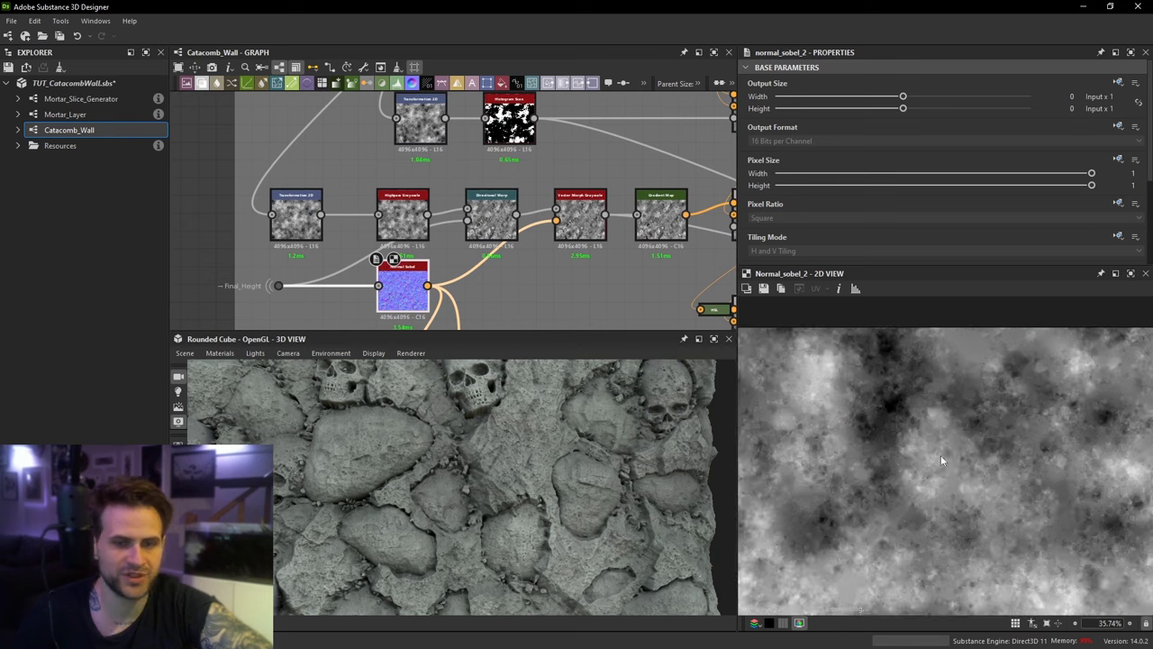
pyautogui.scroll(2, 941, 455)
pyautogui.click(584, 221)
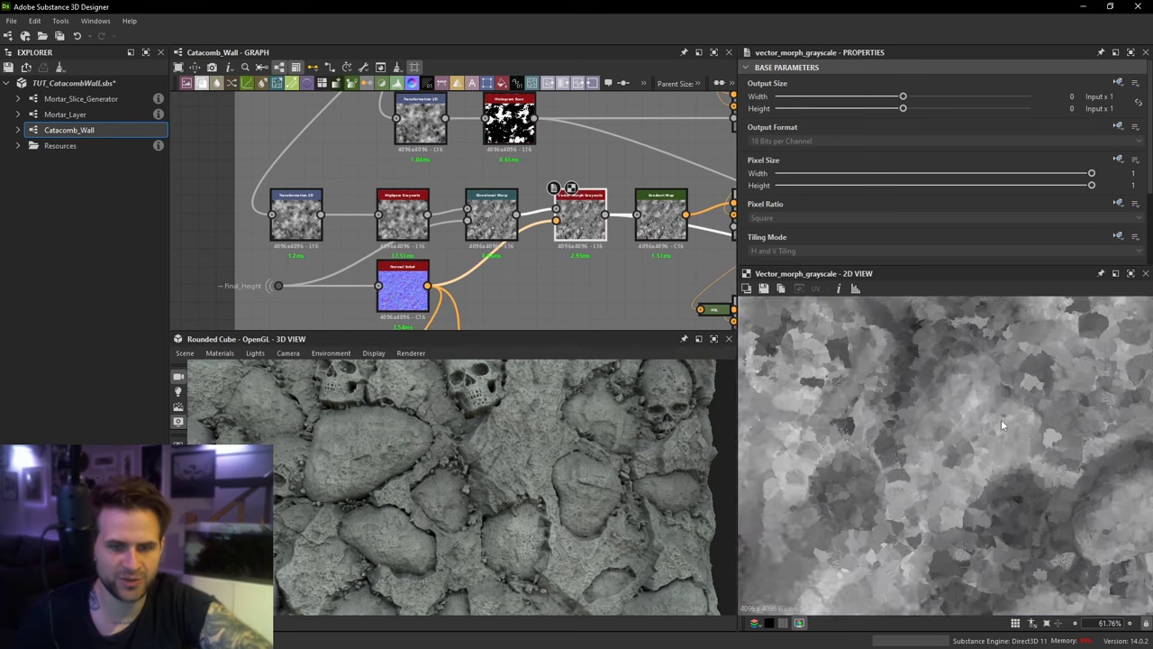
pyautogui.scroll(2, 990, 444)
pyautogui.moveTo(1019, 418); pyautogui.dragTo(974, 444, button='middle')
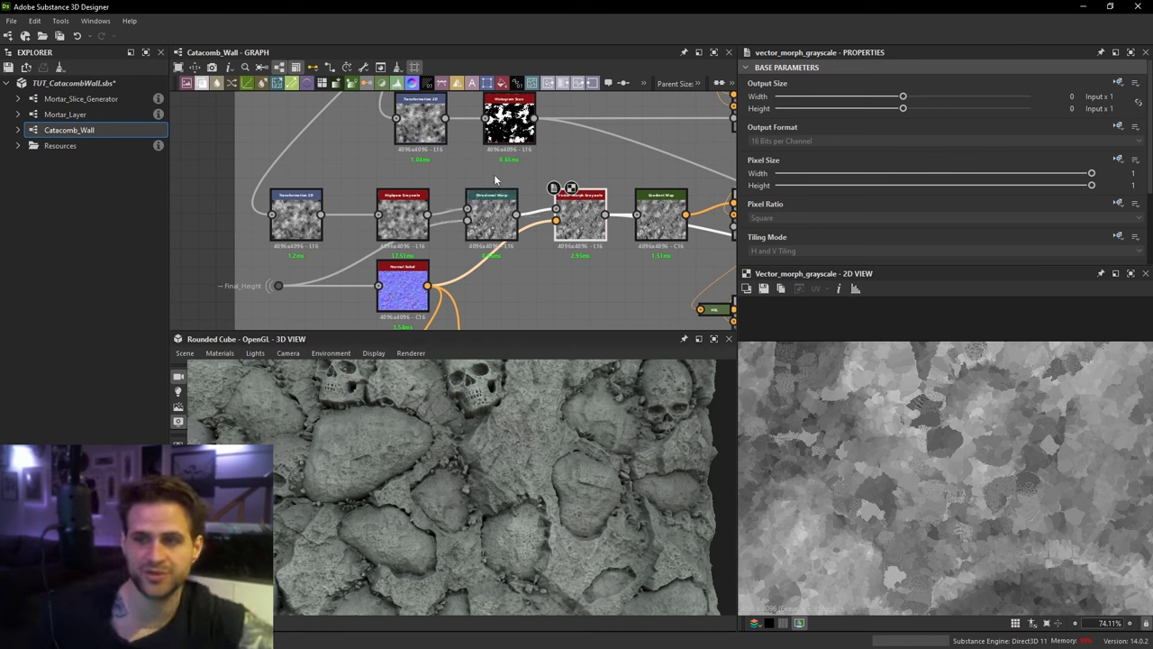
# Step: Preview the Directional Warp node around the skull, and compare it with the Vector Morph Grayscale node's output
pyautogui.doubleClick(492, 216)
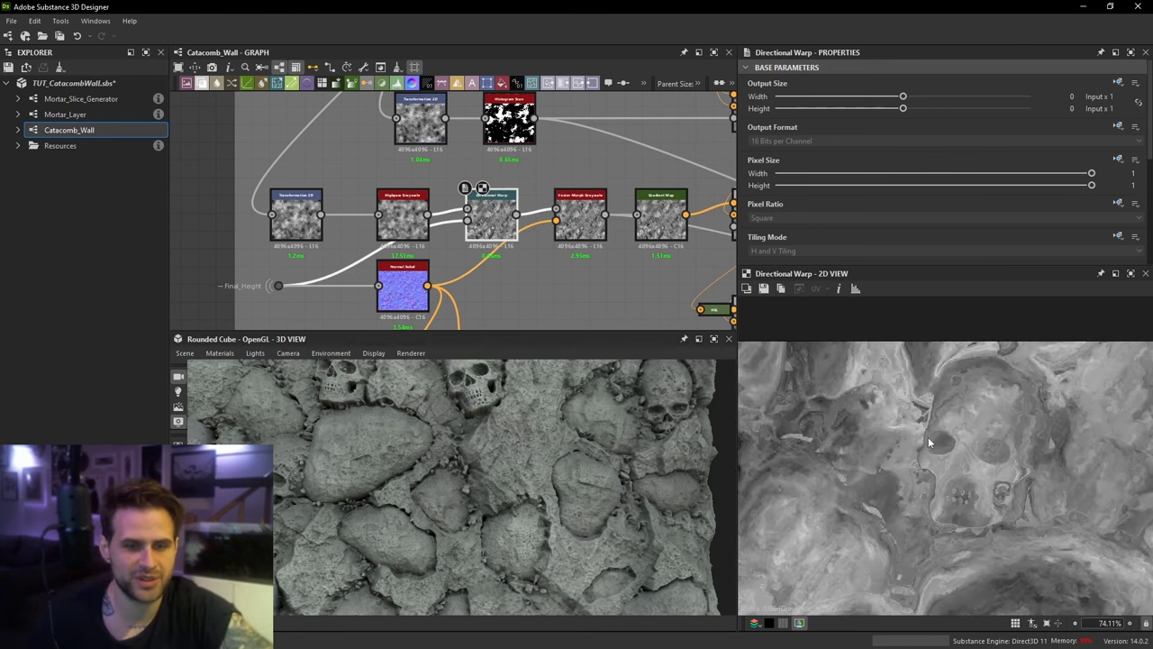
pyautogui.moveTo(1023, 433); pyautogui.dragTo(916, 438, button='middle')
pyautogui.doubleClick(569, 227)
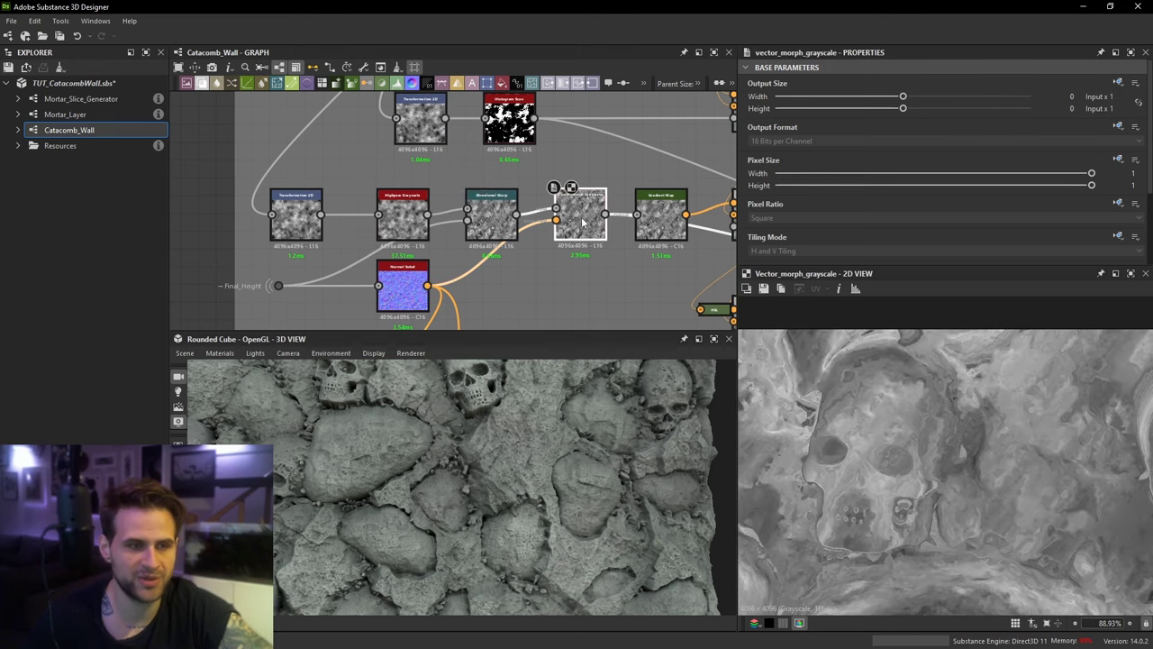
# Step: Feed the Temporary_Albedo dot from the mortar Blend beside Mortar_Albedo_Texture and inspect the result closely on the 3D wall
pyautogui.moveTo(694, 226); pyautogui.dragTo(429, 244, button='middle')
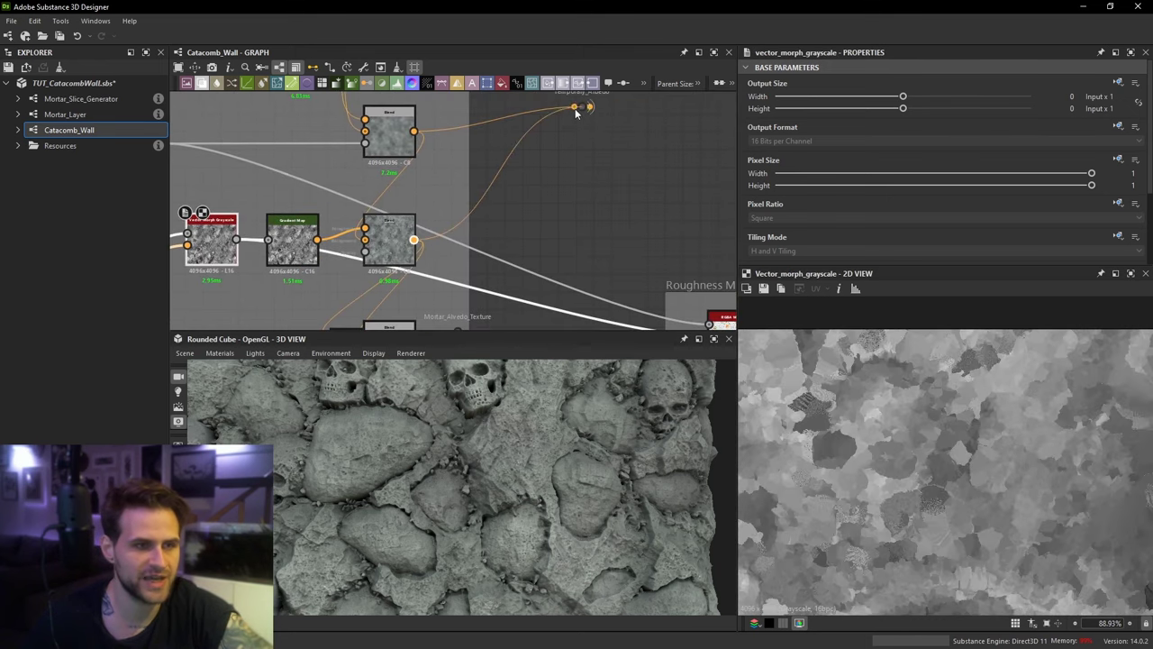
pyautogui.moveTo(575, 109); pyautogui.dragTo(611, 225)
pyautogui.click(599, 219)
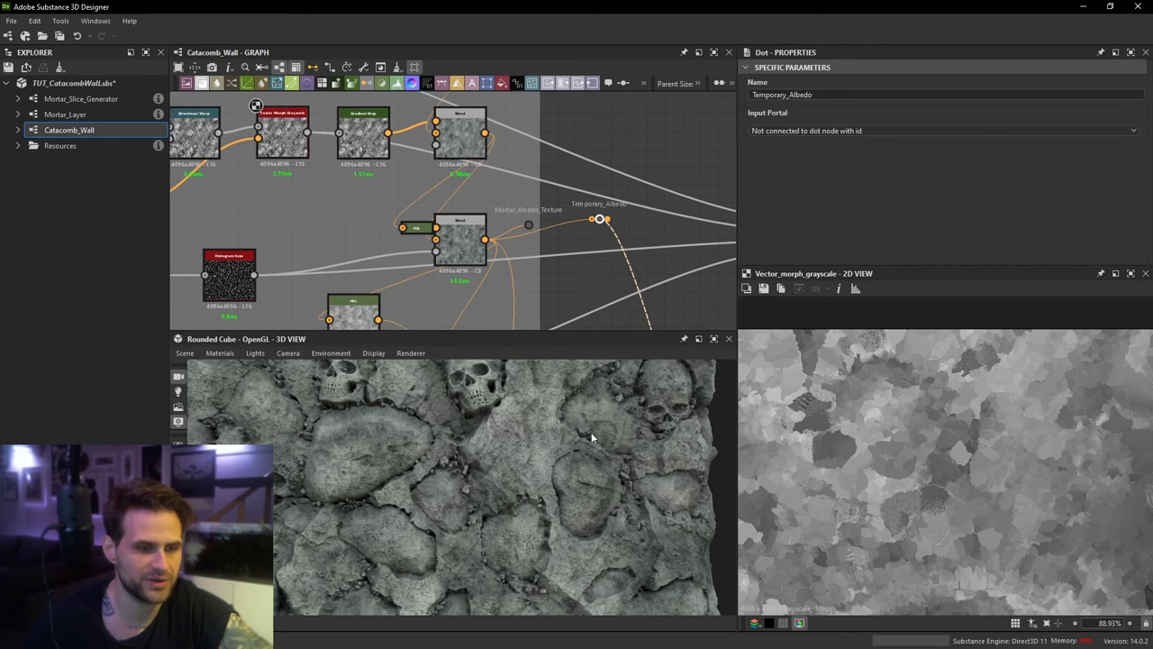
pyautogui.scroll(4, 582, 436)
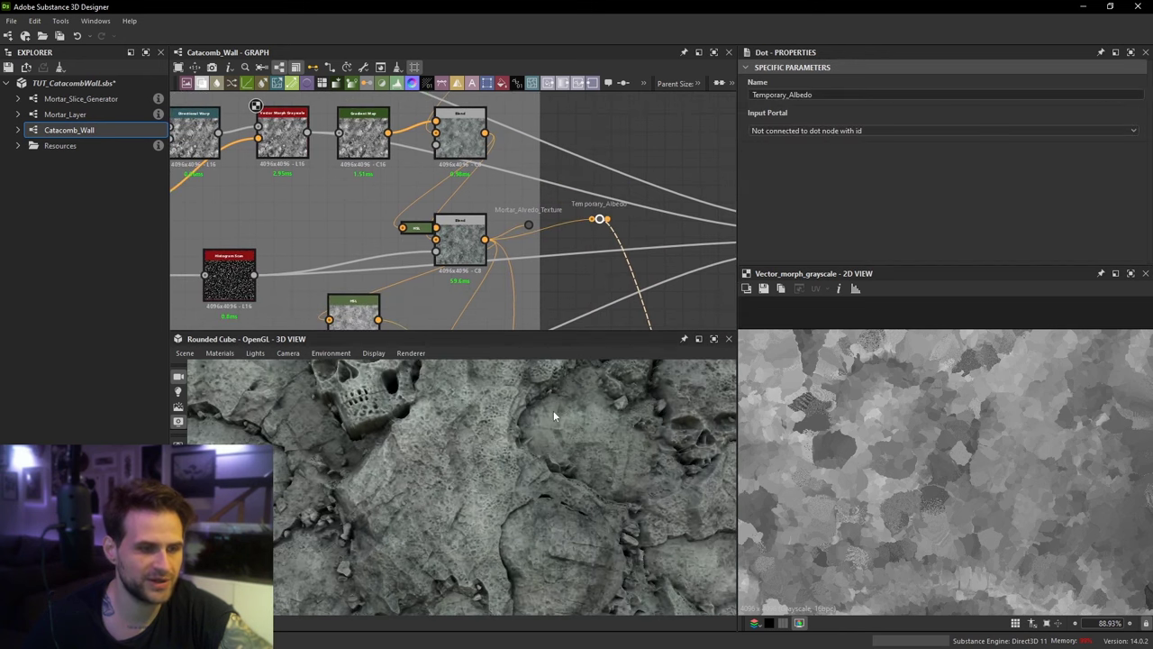
pyautogui.moveTo(581, 275); pyautogui.dragTo(586, 266, button='middle')
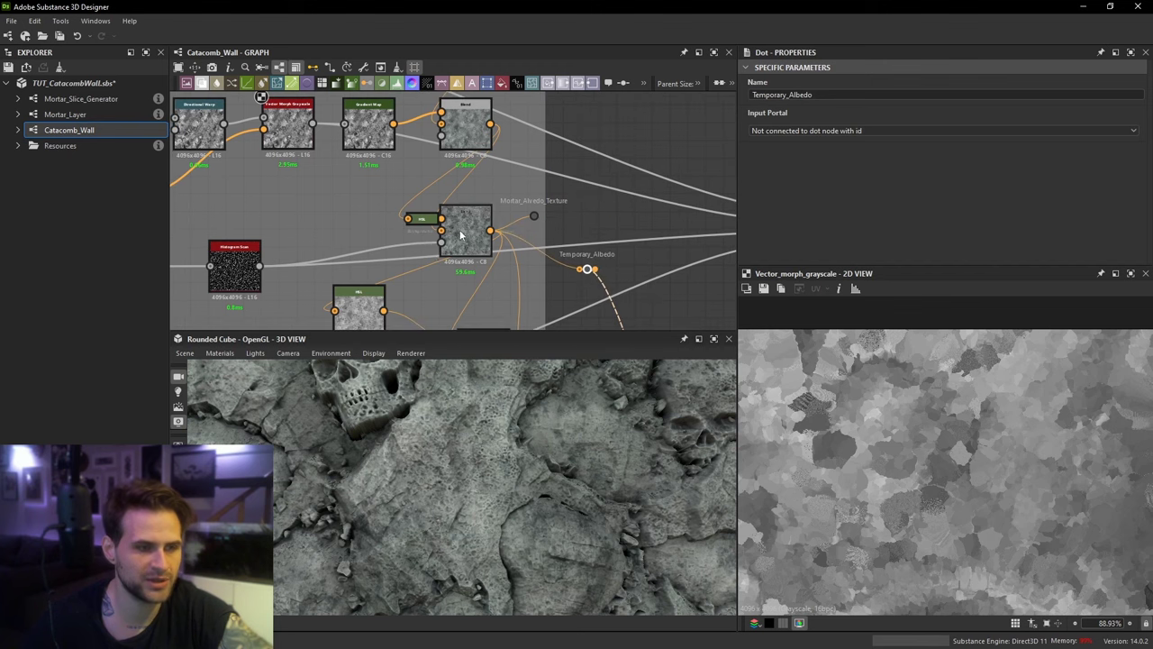
# Step: Preview the Blend feeding Temporary_Albedo and its HSL input, comparing the dark speckles up close in the 2D view
pyautogui.doubleClick(464, 234)
pyautogui.scroll(4, 946, 441)
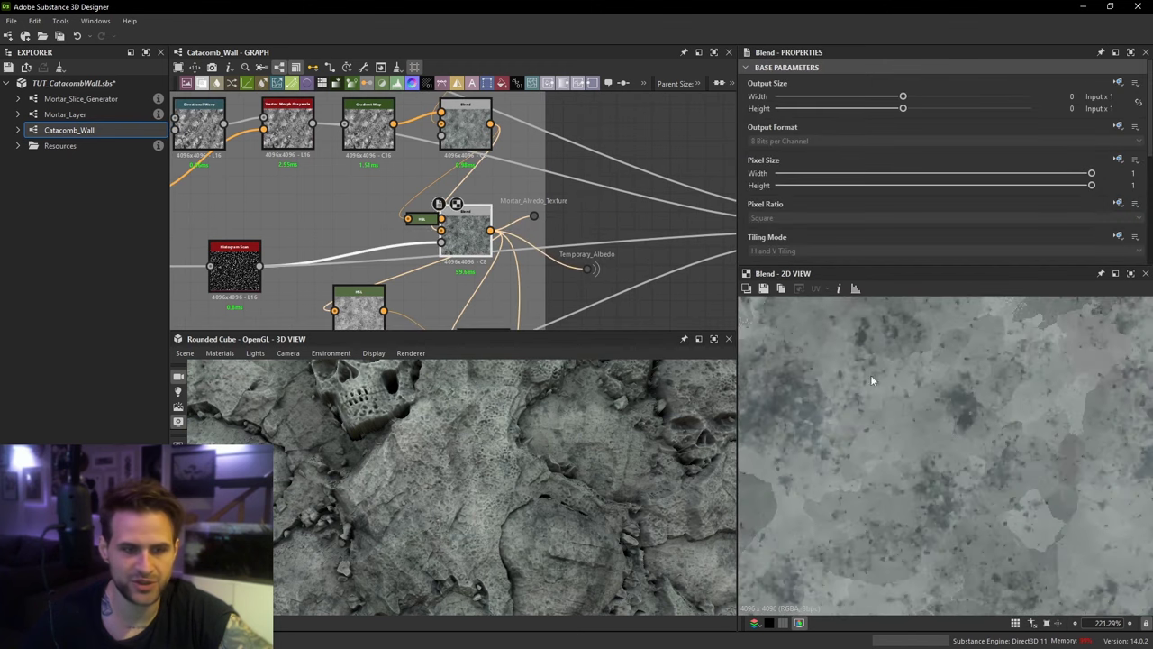
pyautogui.scroll(1, 388, 242)
pyautogui.moveTo(388, 242); pyautogui.dragTo(538, 231, button='middle')
pyautogui.click(585, 207)
pyautogui.doubleClick(586, 206)
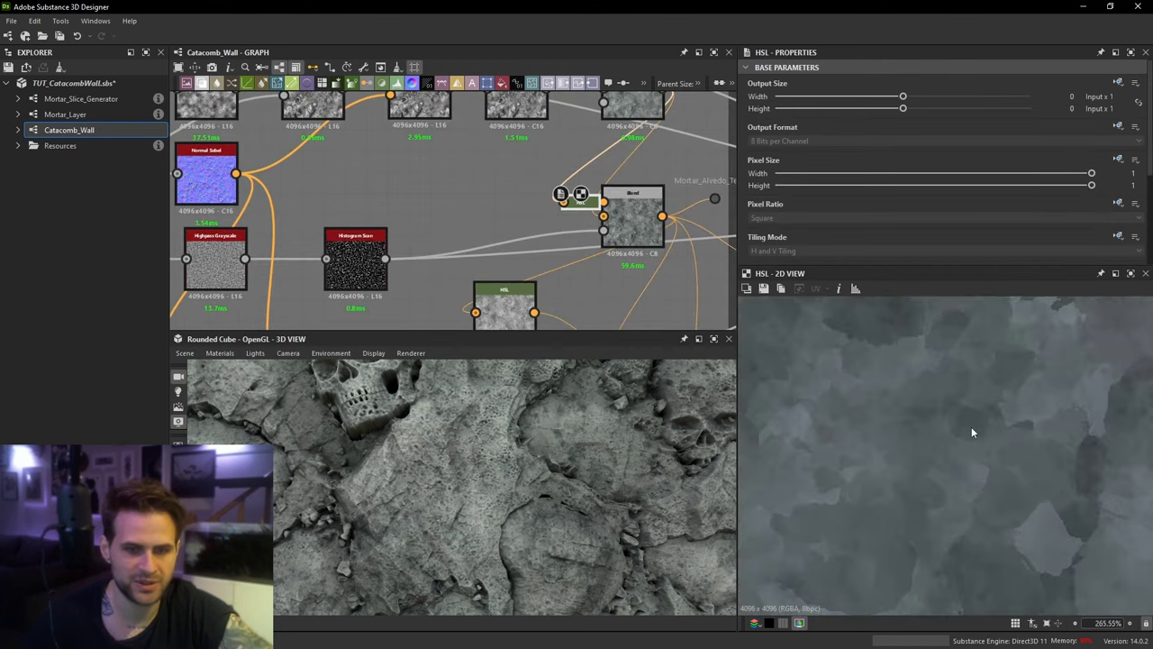
pyautogui.scroll(2, 973, 429)
pyautogui.click(635, 232)
pyautogui.doubleClick(635, 232)
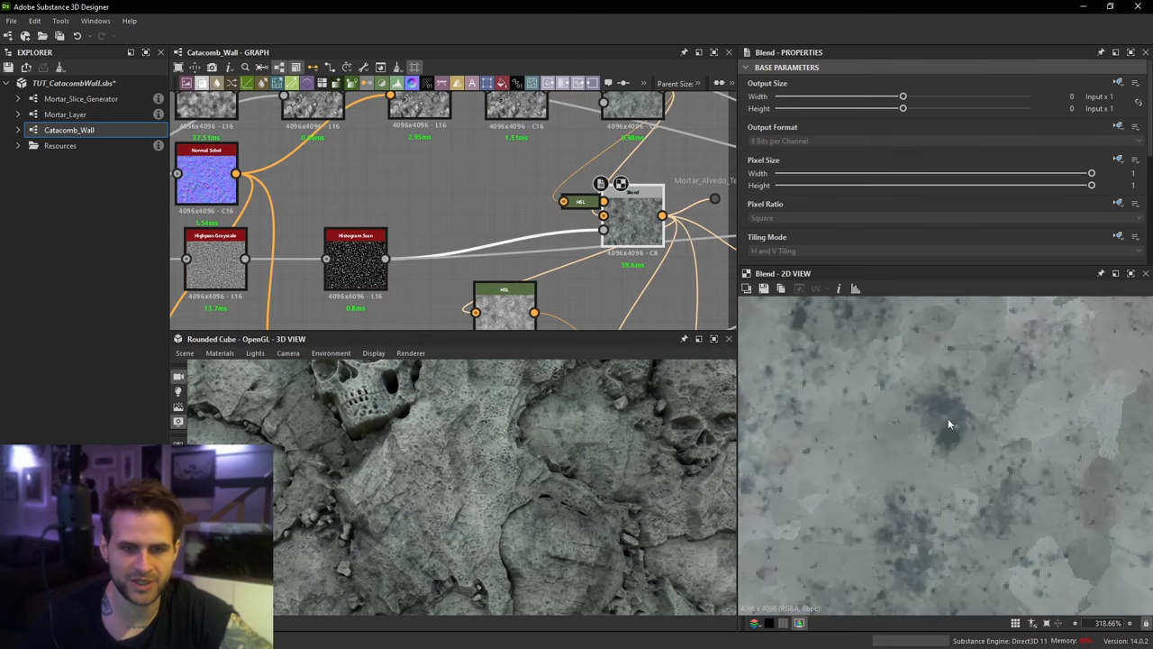
pyautogui.scroll(1, 951, 433)
pyautogui.scroll(-3, 597, 231)
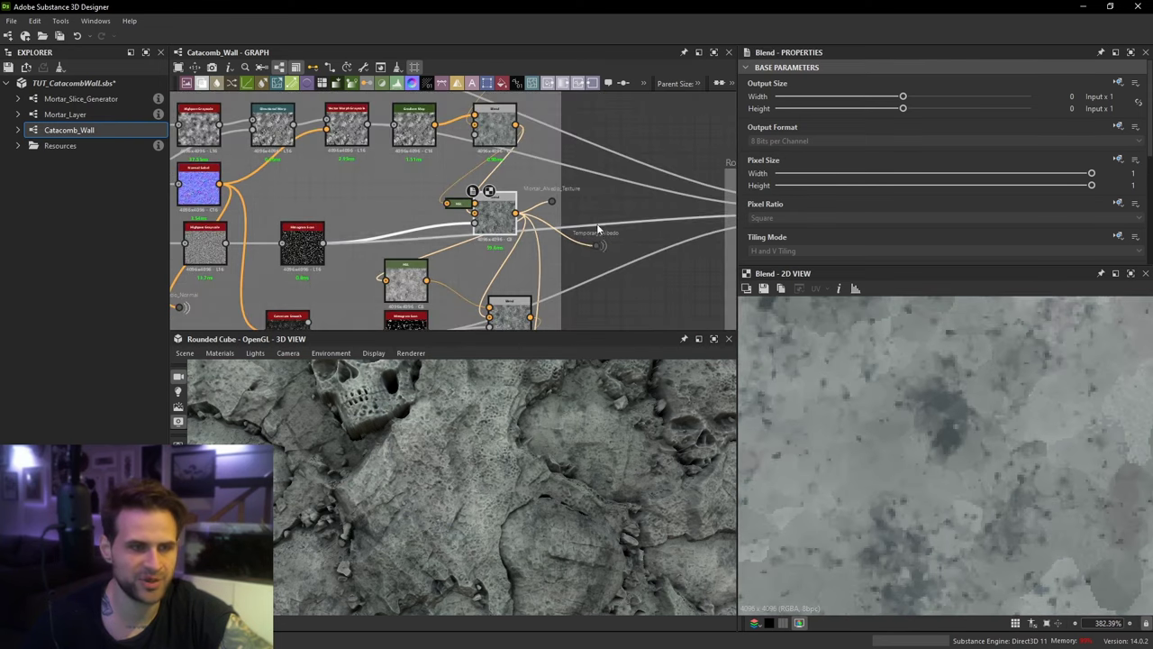
# Step: Preview the next mortar Blend down the chain, feed Temporary_Albedo from it, and inspect the mortar surface up close
pyautogui.moveTo(597, 264); pyautogui.dragTo(591, 239, button='middle')
pyautogui.moveTo(591, 222); pyautogui.dragTo(586, 293)
pyautogui.moveTo(585, 293); pyautogui.dragTo(661, 264, button='middle')
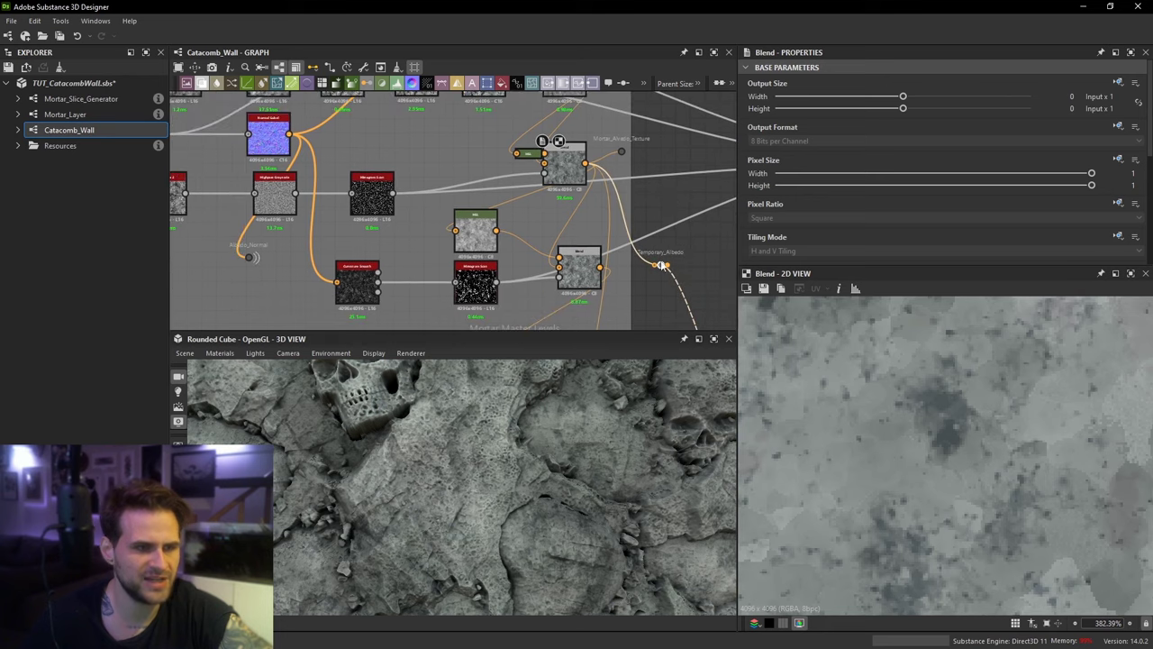
pyautogui.doubleClick(570, 263)
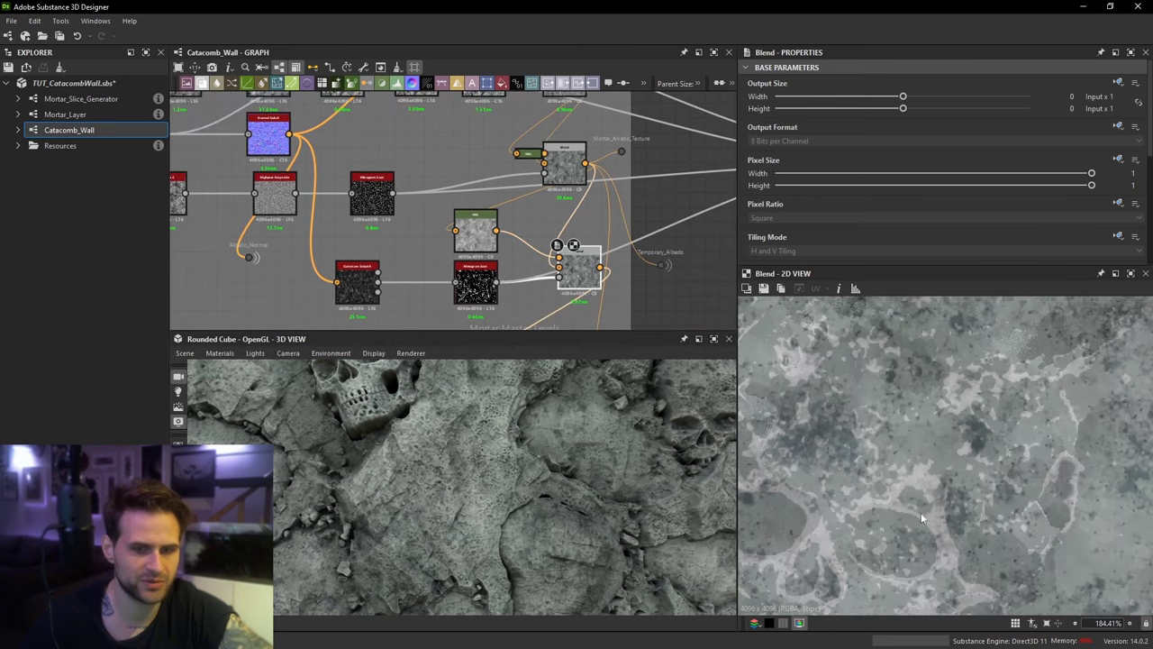
pyautogui.scroll(-5, 932, 495)
pyautogui.scroll(3, 945, 483)
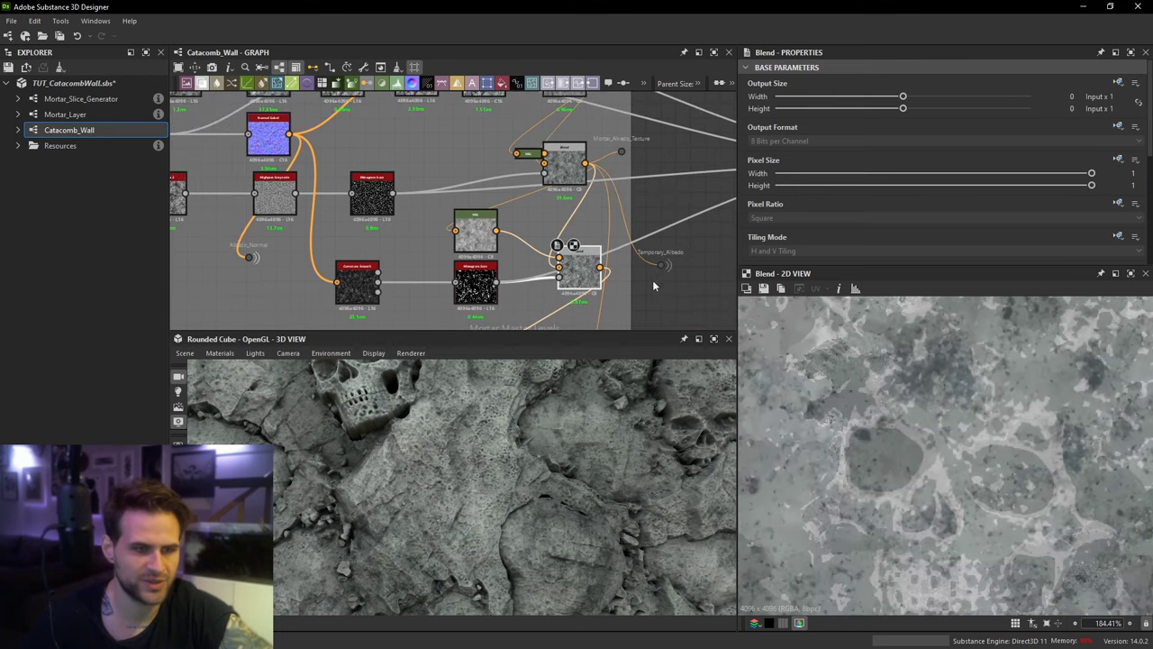
pyautogui.moveTo(654, 285); pyautogui.dragTo(640, 287, button='middle')
pyautogui.scroll(4, 496, 402)
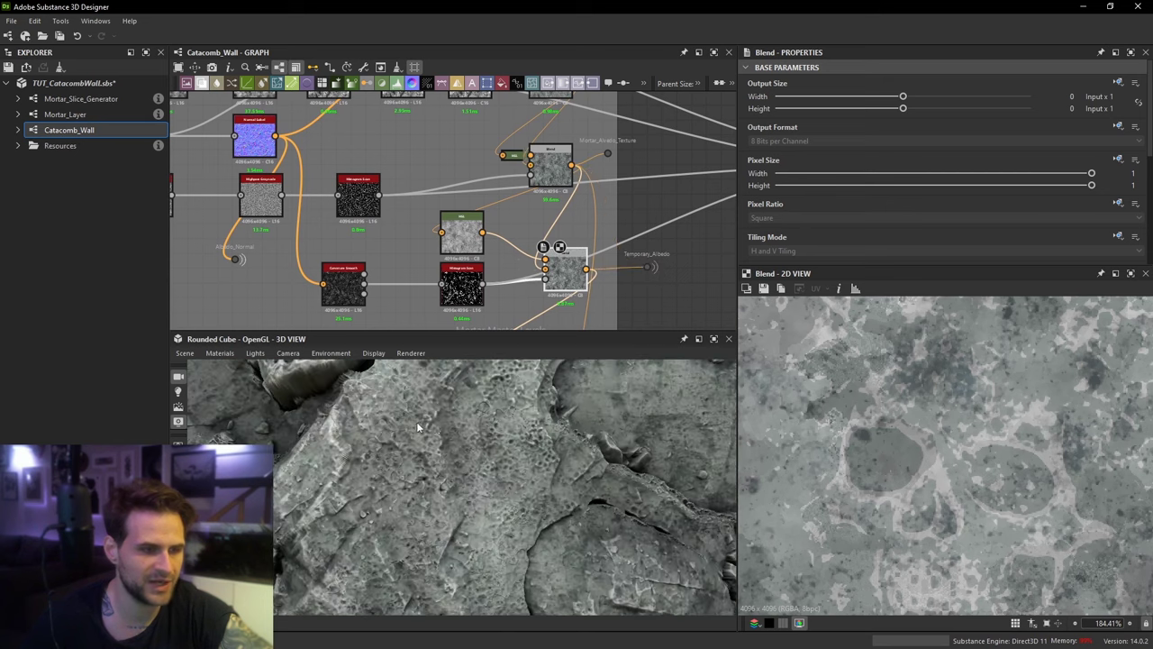
pyautogui.moveTo(423, 422); pyautogui.dragTo(518, 428, button='middle')
pyautogui.scroll(3, 514, 428)
# Step: Preview the Curvature Smooth and Histogram Scan nodes masking the last mortar Blend, and examine the wall's edges in 3D
pyautogui.moveTo(352, 218); pyautogui.dragTo(513, 219, button='middle')
pyautogui.doubleClick(420, 154)
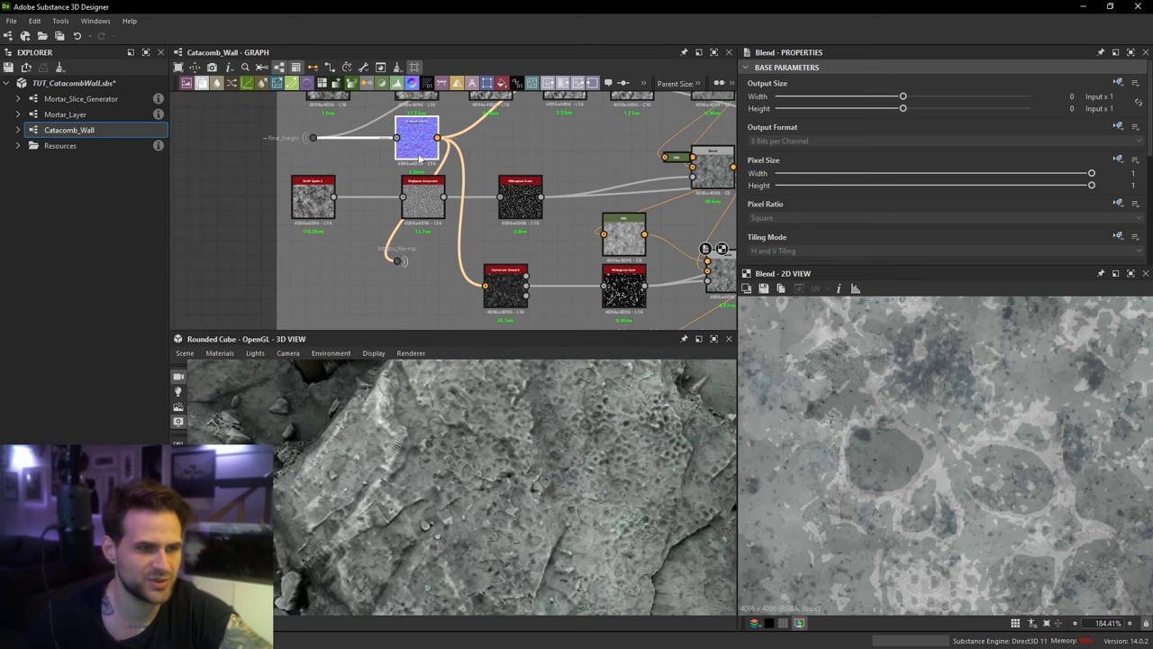
pyautogui.doubleClick(505, 289)
pyautogui.moveTo(654, 307); pyautogui.dragTo(591, 303, button='middle')
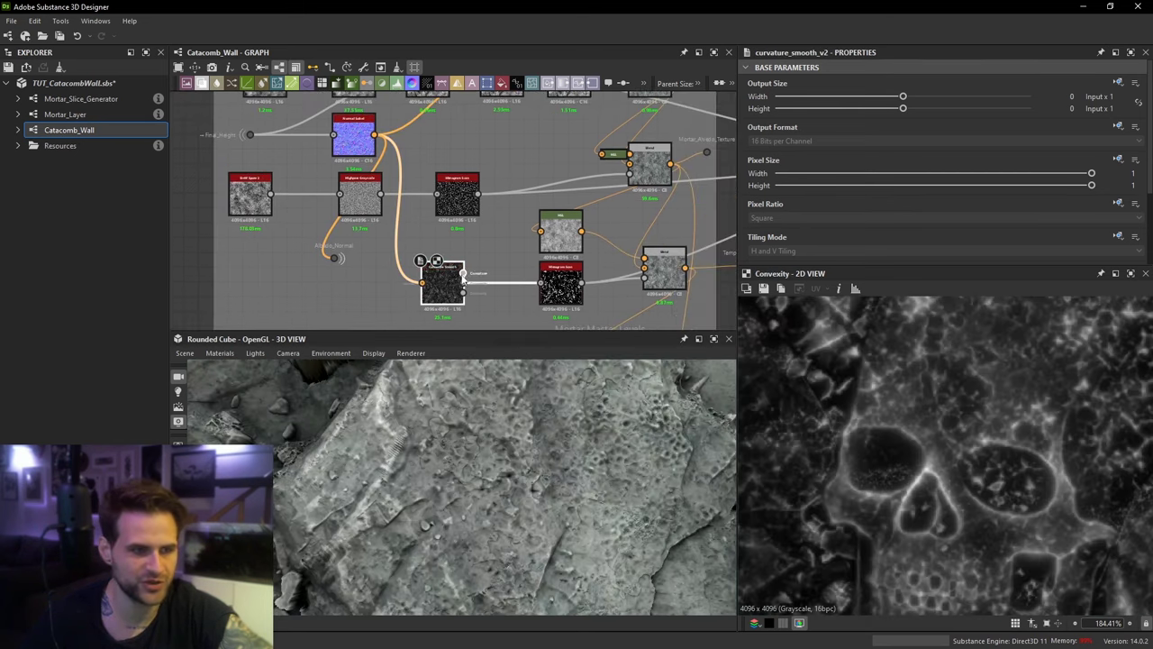
pyautogui.scroll(1, 493, 289)
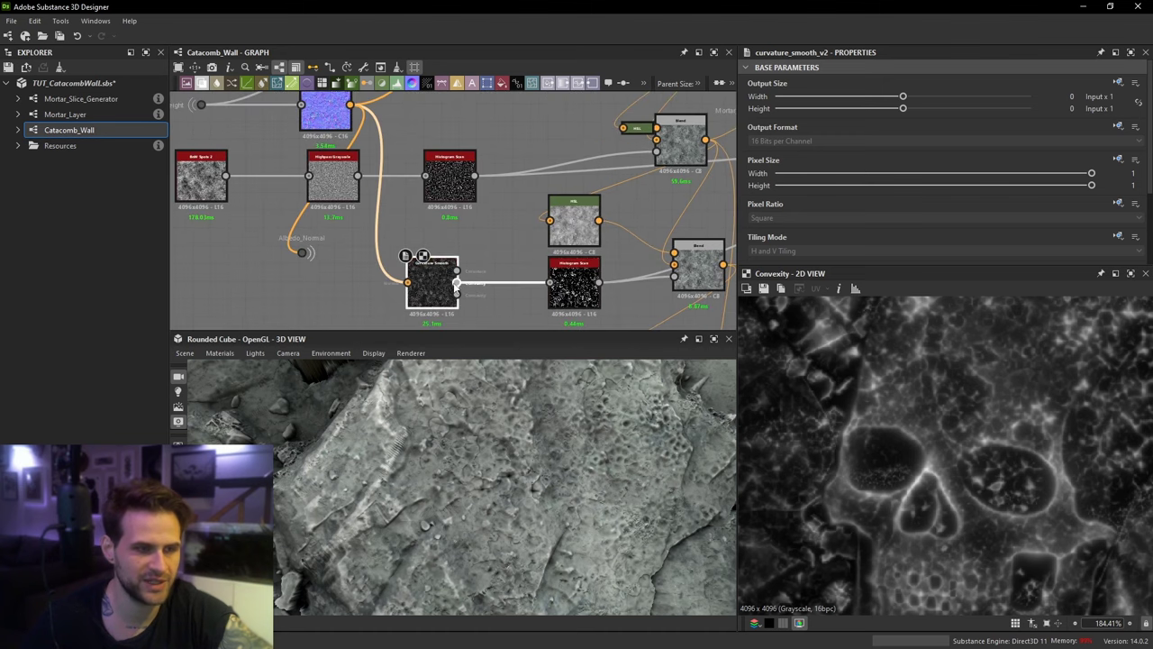
pyautogui.doubleClick(580, 282)
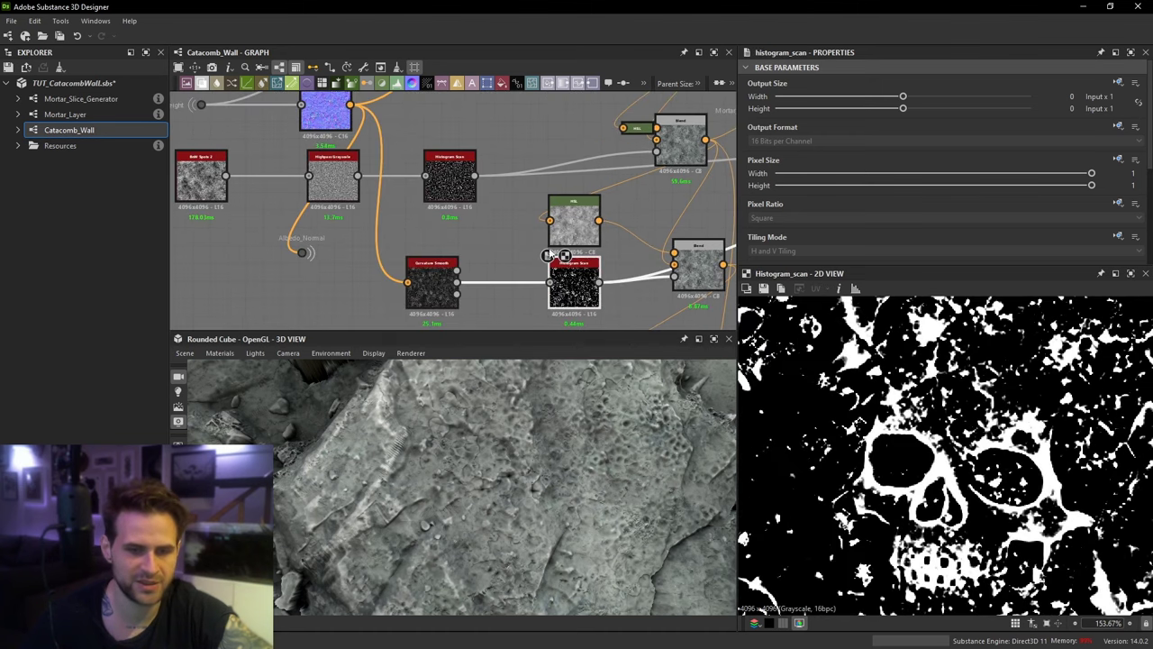
pyautogui.moveTo(685, 297); pyautogui.dragTo(531, 280, button='middle')
pyautogui.scroll(-3, 453, 440)
pyautogui.moveTo(454, 440); pyautogui.dragTo(465, 466, button='middle')
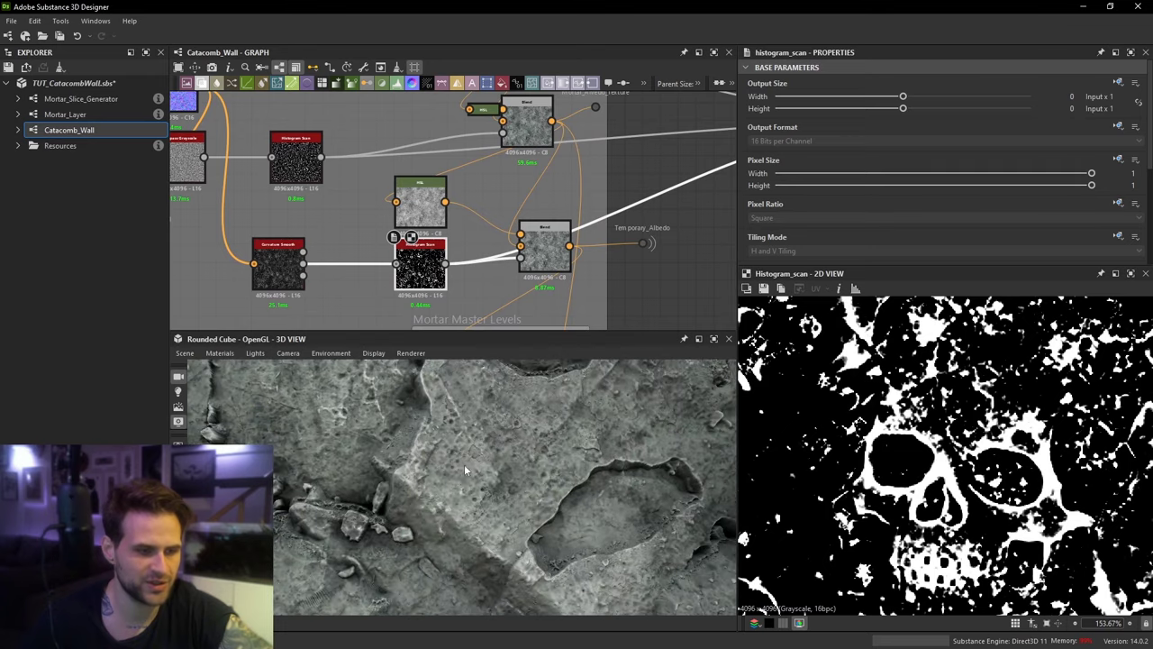
pyautogui.moveTo(465, 469); pyautogui.dragTo(426, 422)
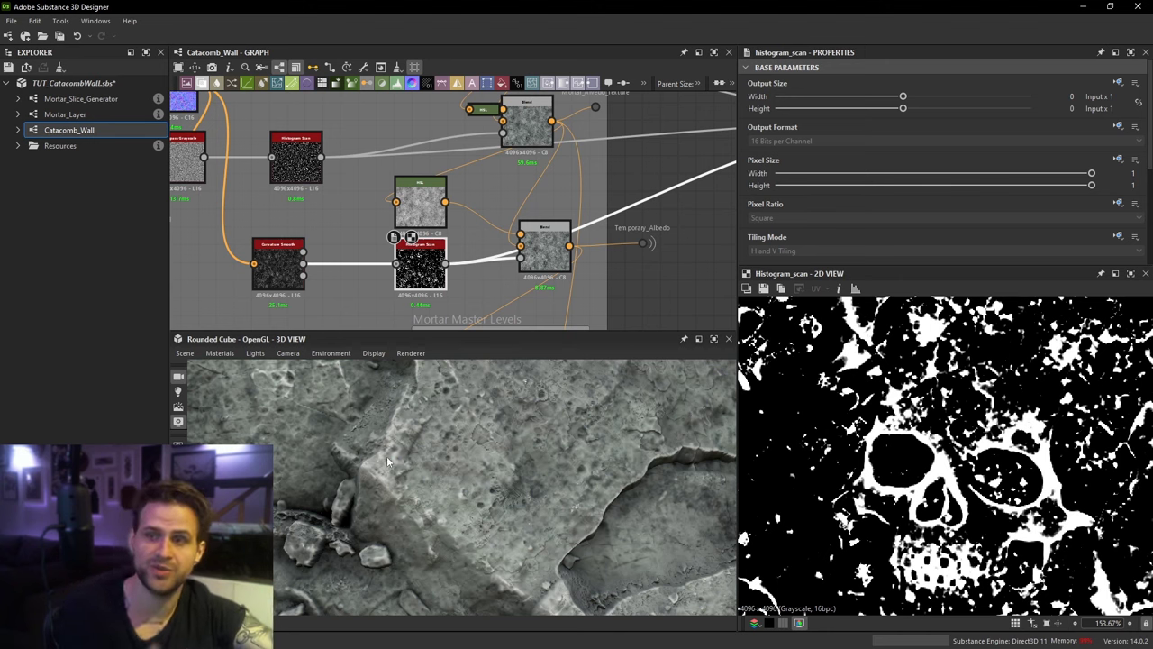
# Step: Preview the HSL node in the Mortar Master Levels frame and try a saturation of 0.6
pyautogui.scroll(-4, 541, 207)
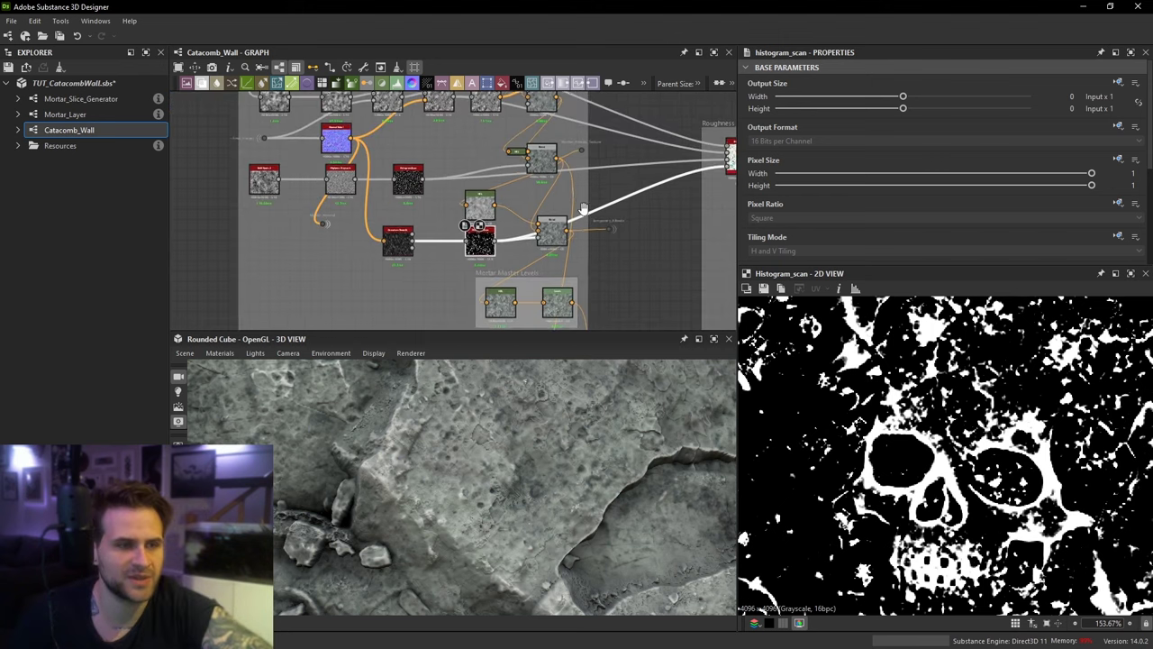
pyautogui.scroll(2, 600, 202)
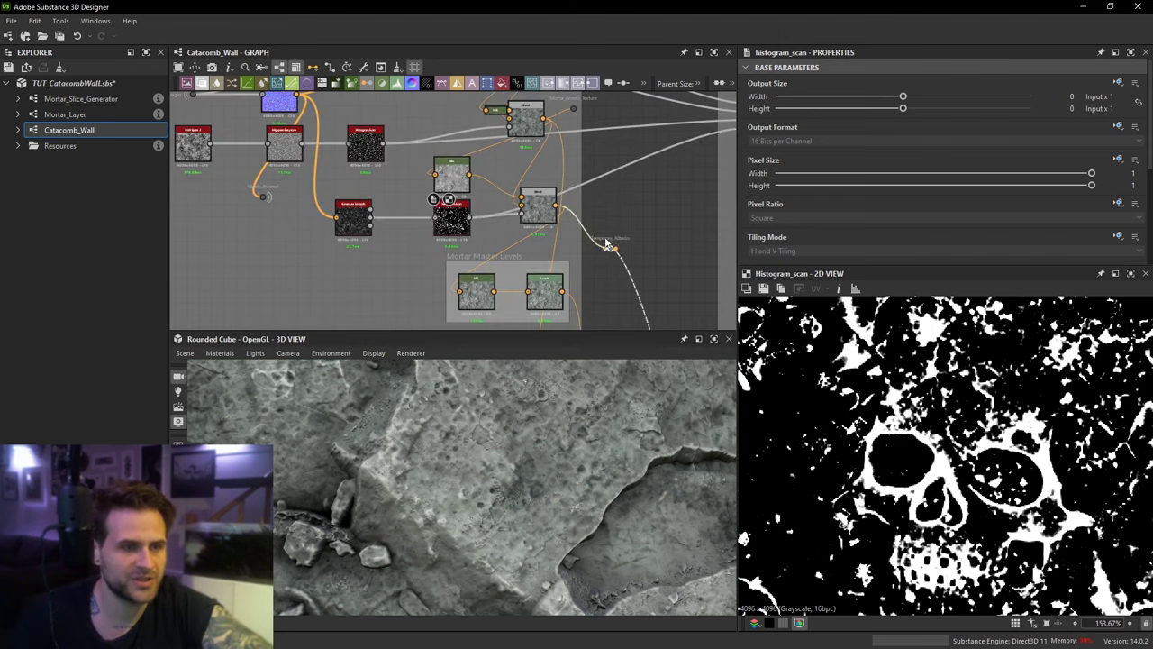
pyautogui.scroll(-3, 606, 236)
pyautogui.scroll(4, 532, 220)
pyautogui.click(509, 216)
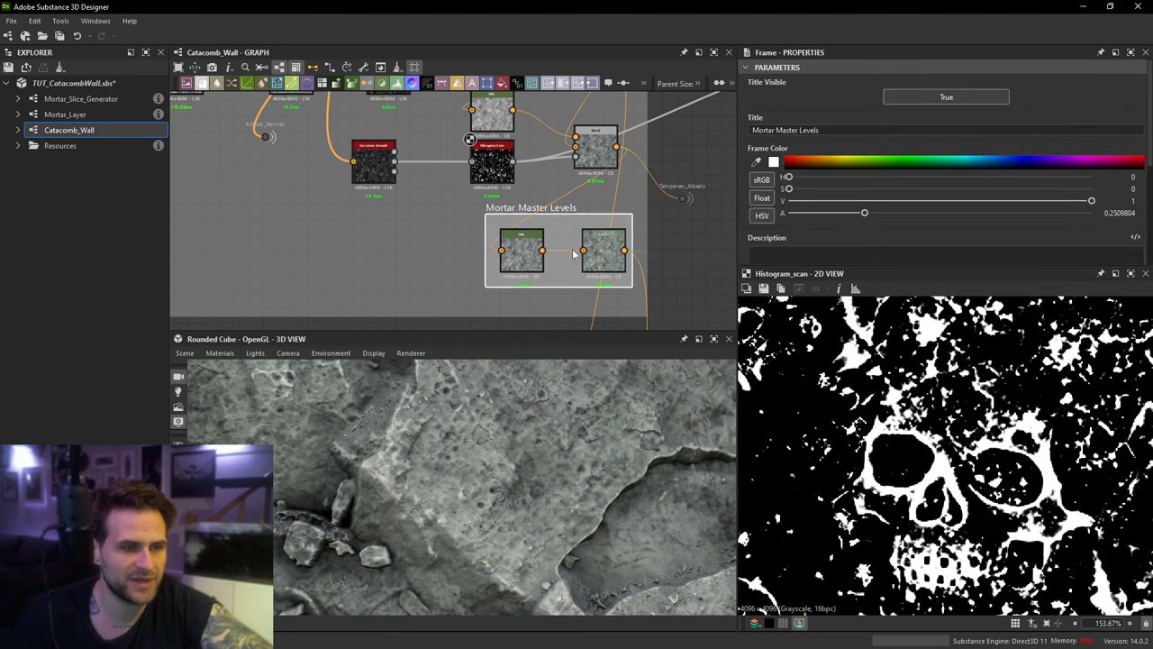
pyautogui.scroll(1, 560, 209)
pyautogui.doubleClick(513, 257)
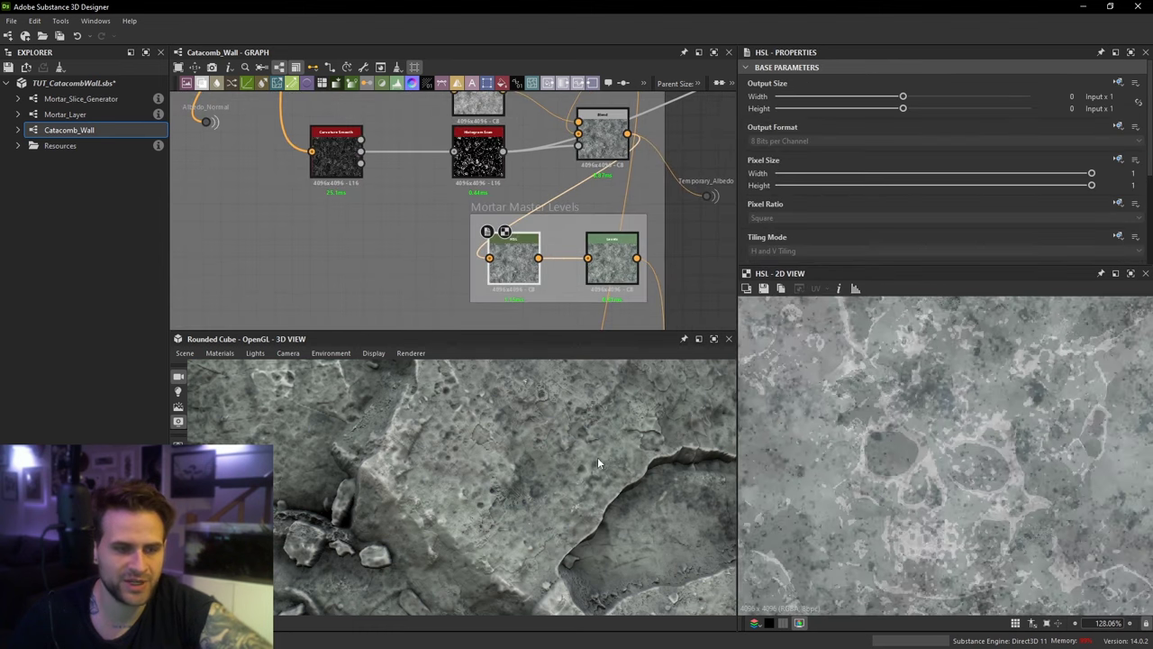
pyautogui.scroll(-2, 577, 464)
pyautogui.scroll(-4, 963, 221)
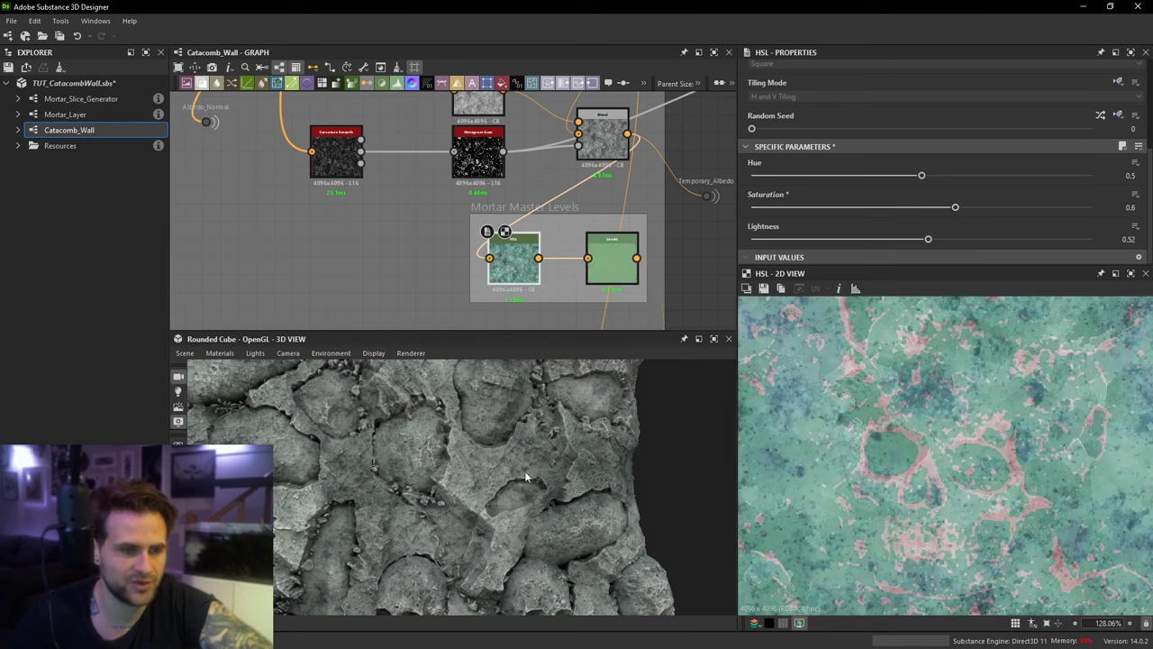
pyautogui.scroll(-3, 519, 423)
pyautogui.moveTo(519, 405); pyautogui.dragTo(520, 436)
pyautogui.scroll(3, 529, 454)
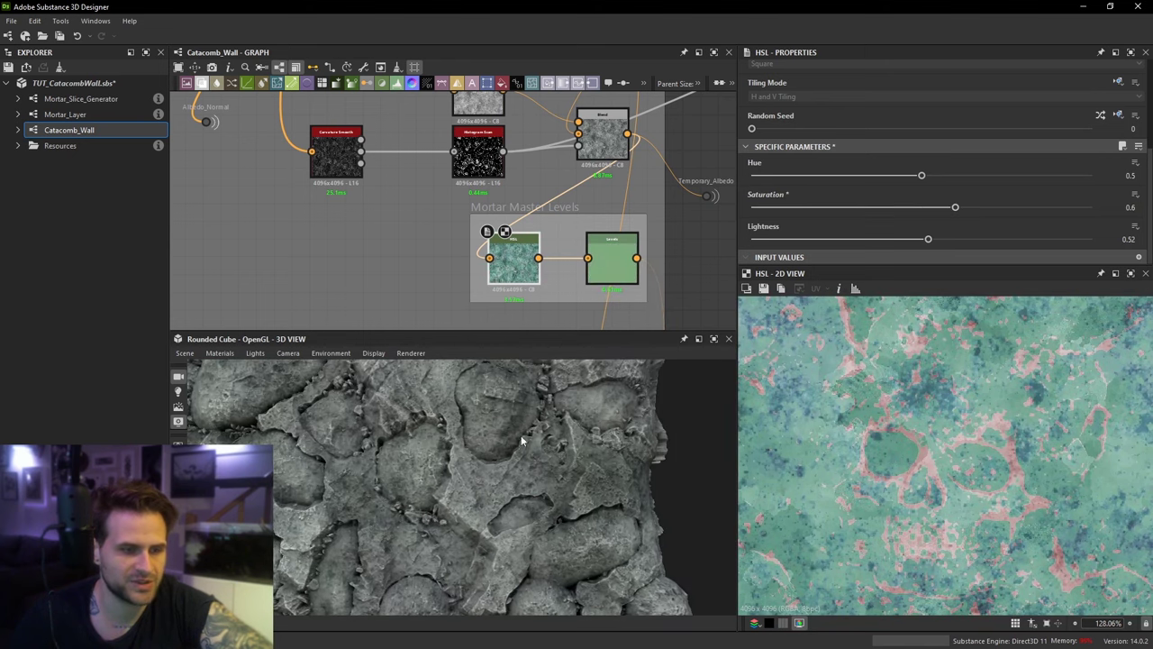
# Step: Feed Temporary_Albedo from the Levels node in Mortar Master Levels and try the HSL saturation at 0.6 on the 3D wall
pyautogui.click(614, 261)
pyautogui.moveTo(614, 261); pyautogui.dragTo(569, 264, button='middle')
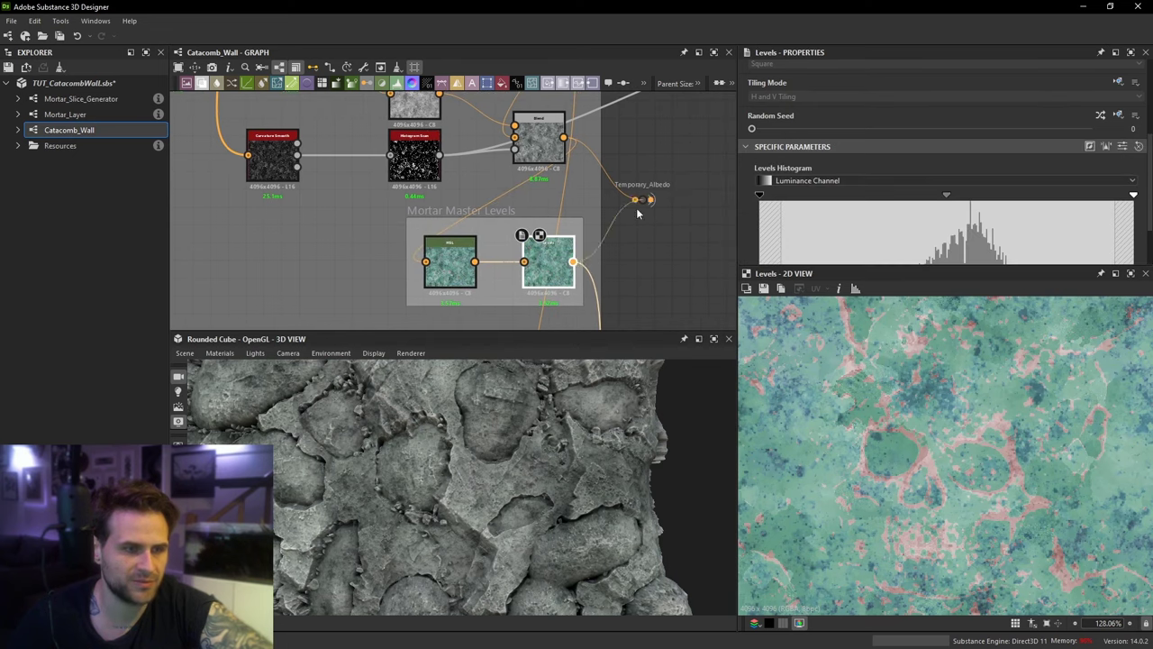
pyautogui.click(462, 273)
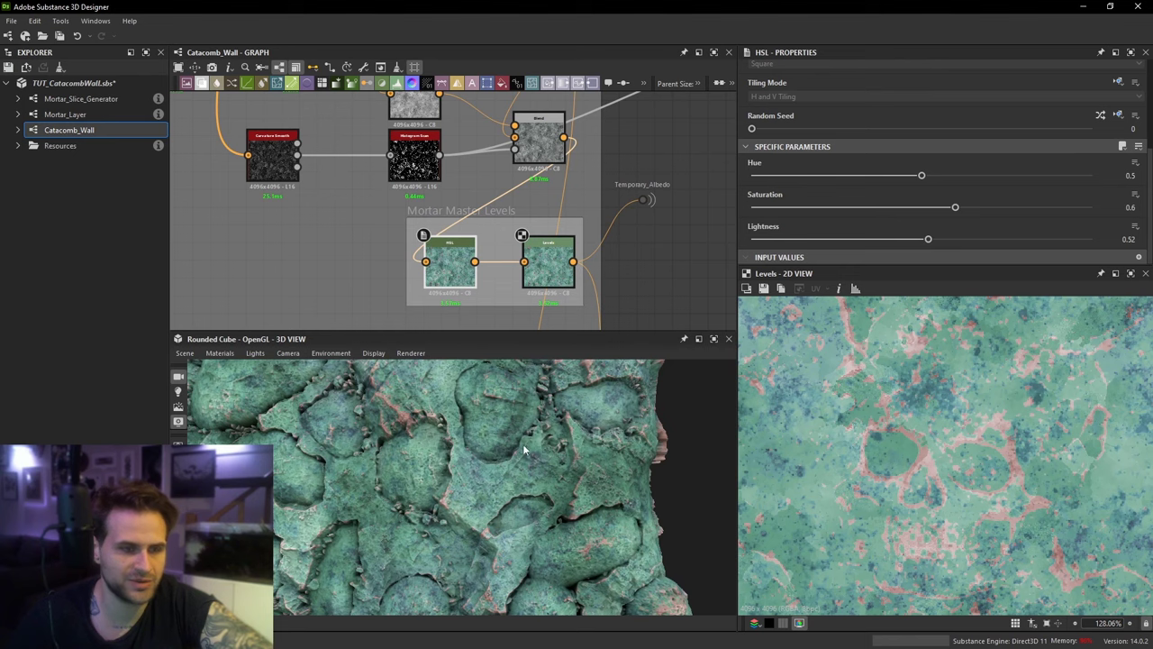
pyautogui.moveTo(523, 443); pyautogui.dragTo(530, 396)
pyautogui.moveTo(939, 213)
pyautogui.mouseDown()
pyautogui.moveTo(921, 209)
pyautogui.moveTo(922, 176)
pyautogui.moveTo(955, 207)
pyautogui.mouseUp()
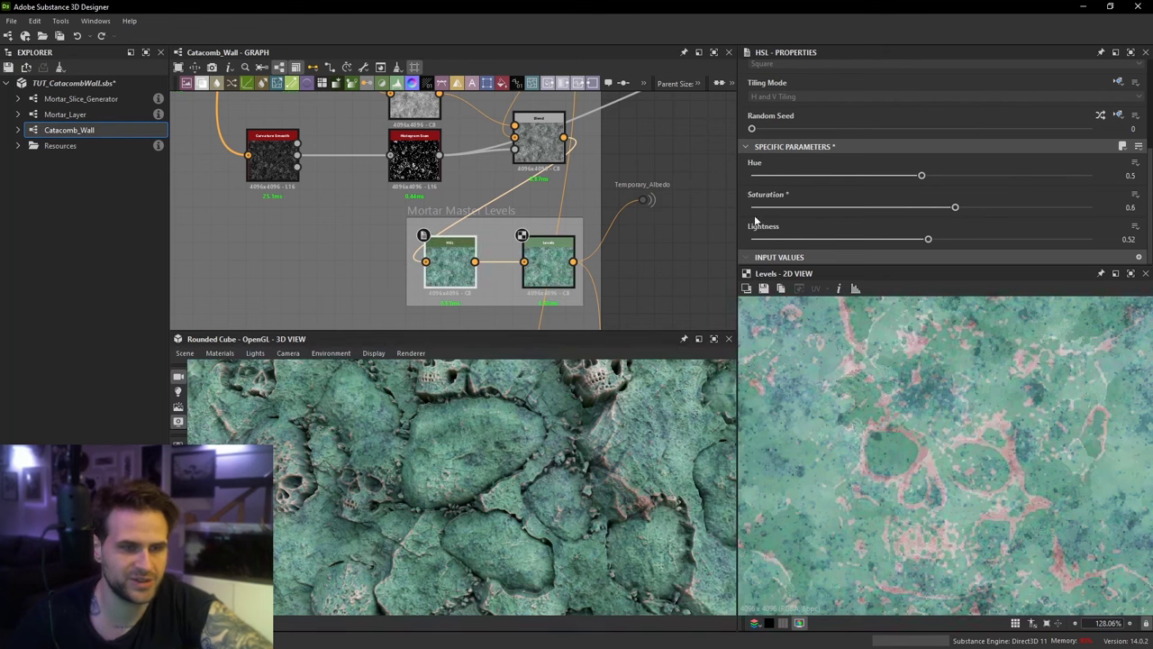
# Step: Try lowering the Blue Channel's output white level in the mortar Levels node, and undo the test color adjustments
pyautogui.click(559, 264)
pyautogui.click(865, 112)
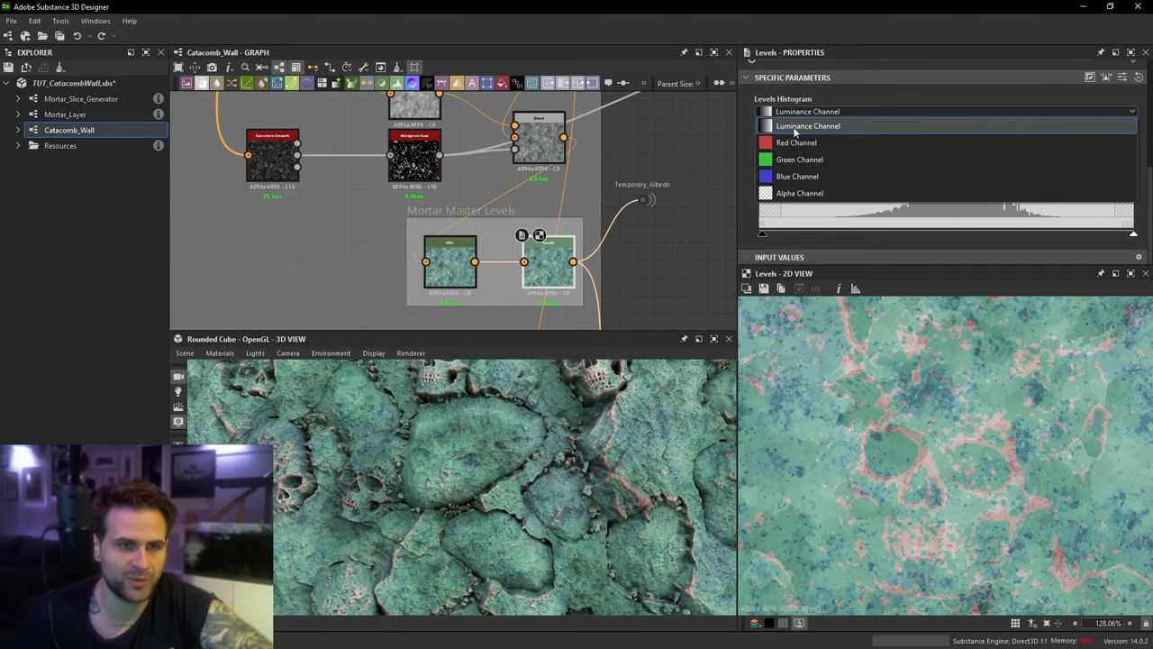
pyautogui.click(797, 177)
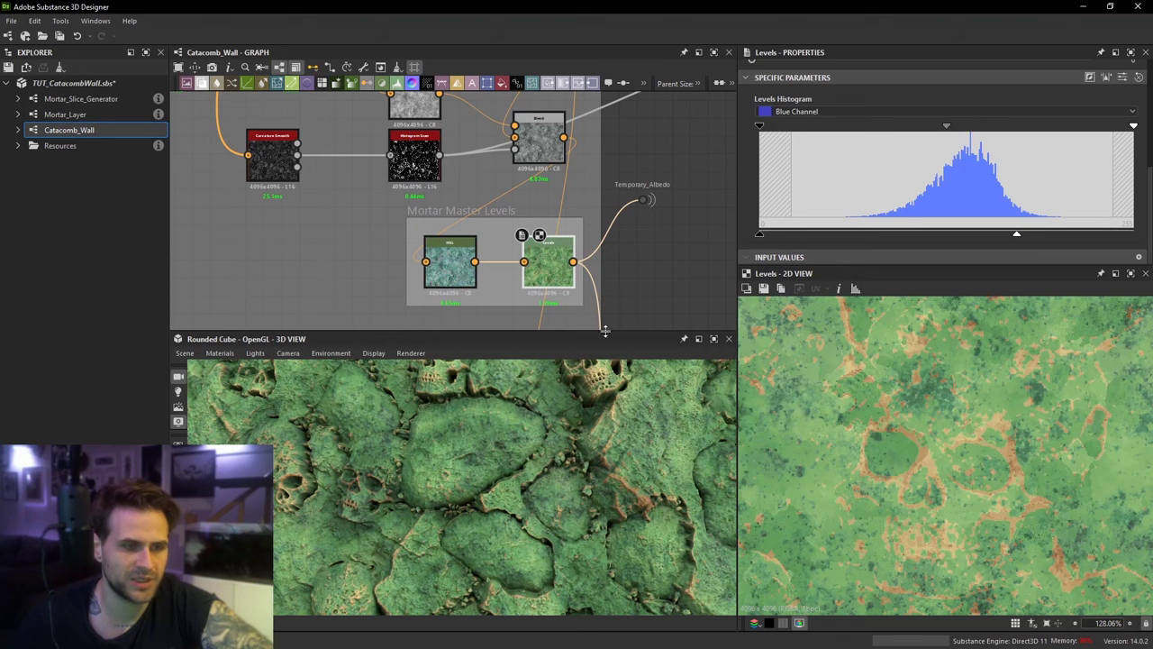
pyautogui.hotkey('ctrl', 'z')
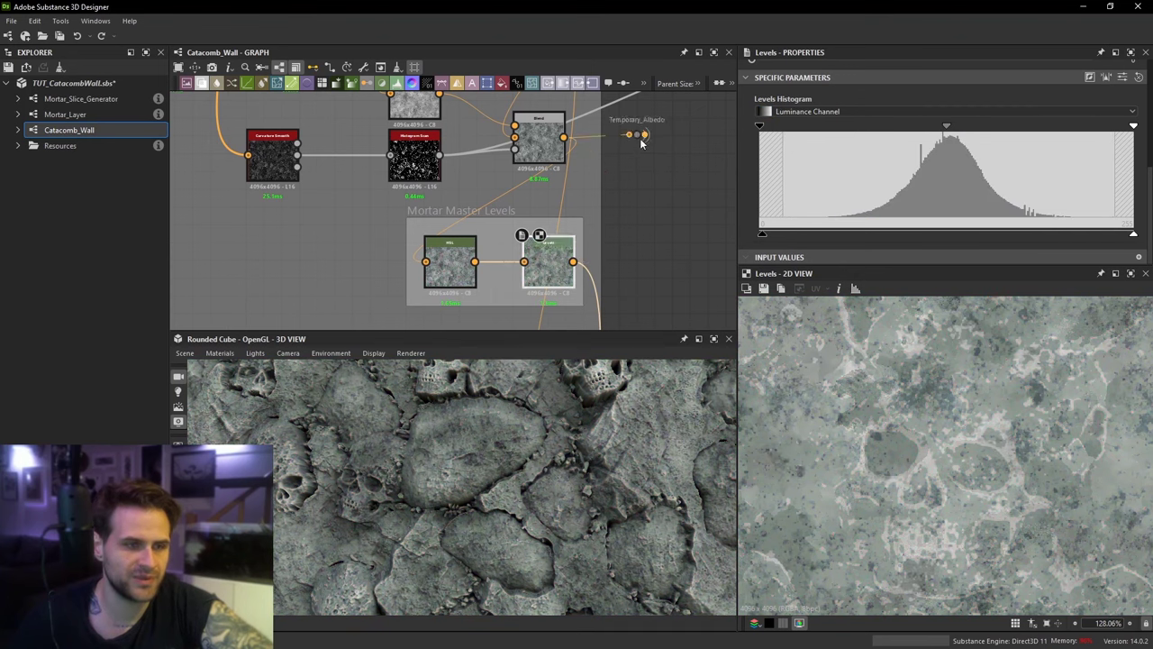
# Step: Move the Temporary_Albedo dot, fed by the last mortar Blend, down the graph to beside the Cobble Albedo frame
pyautogui.moveTo(641, 143); pyautogui.dragTo(653, 192)
pyautogui.scroll(-3, 528, 278)
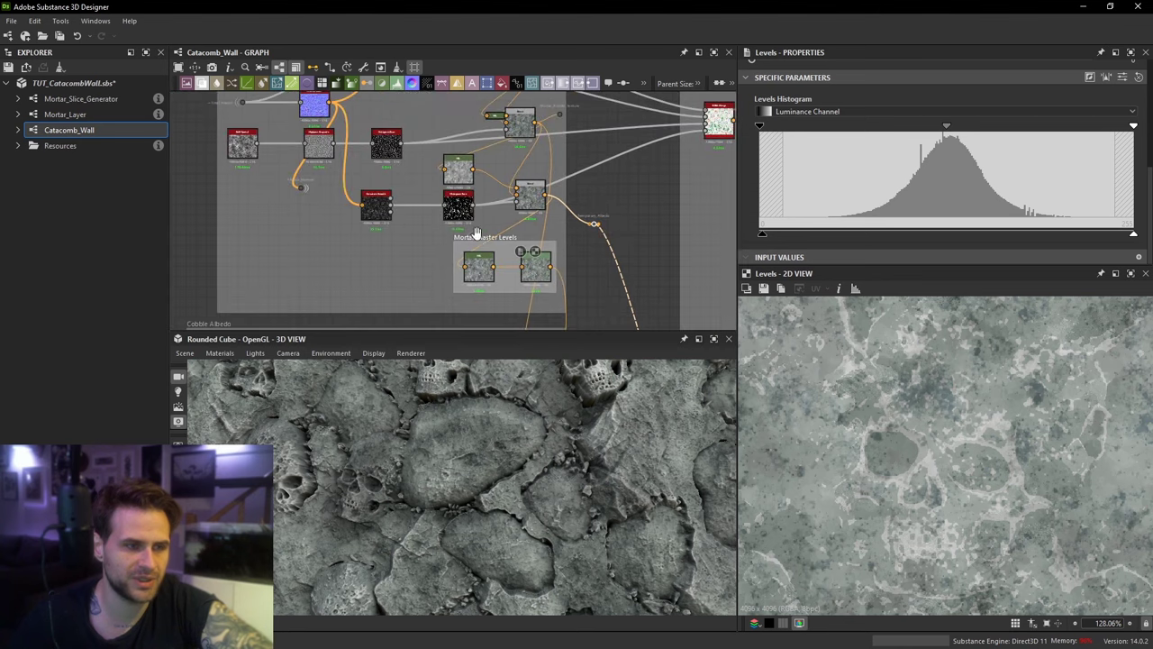
pyautogui.scroll(-1, 481, 159)
pyautogui.moveTo(477, 233); pyautogui.dragTo(519, 312, button='middle')
pyautogui.scroll(-1, 598, 289)
pyautogui.moveTo(599, 288); pyautogui.dragTo(590, 205, button='middle')
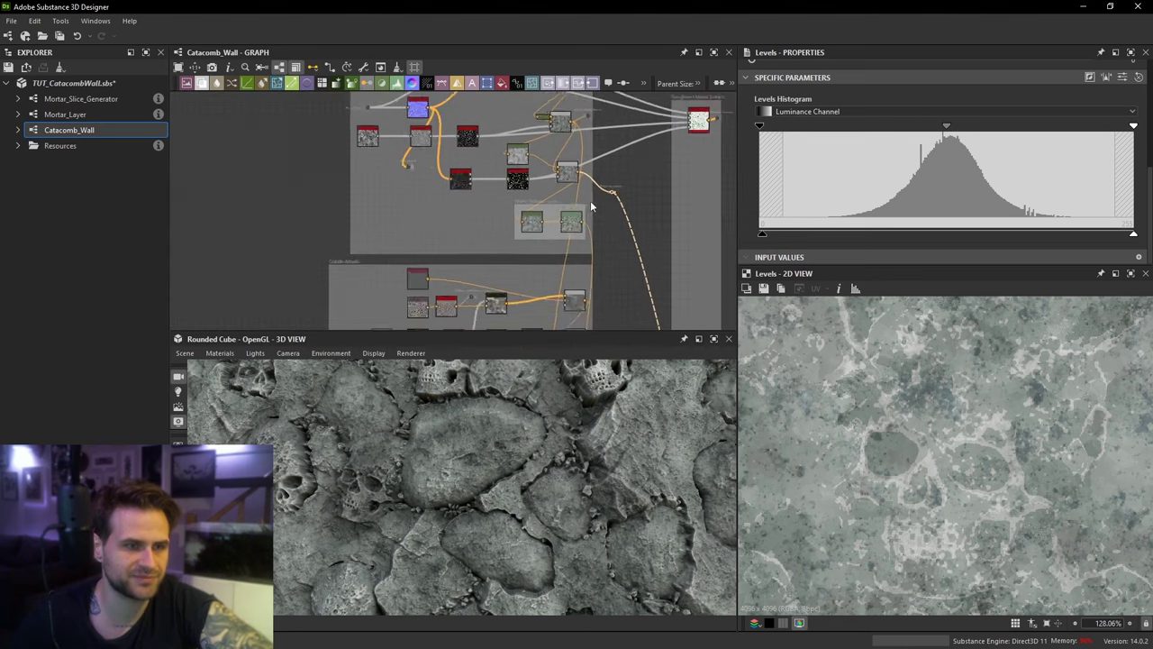
pyautogui.scroll(1, 616, 192)
pyautogui.moveTo(621, 245); pyautogui.dragTo(629, 211, button='middle')
pyautogui.moveTo(630, 222); pyautogui.dragTo(640, 244)
pyautogui.moveTo(642, 259); pyautogui.dragTo(643, 219, button='middle')
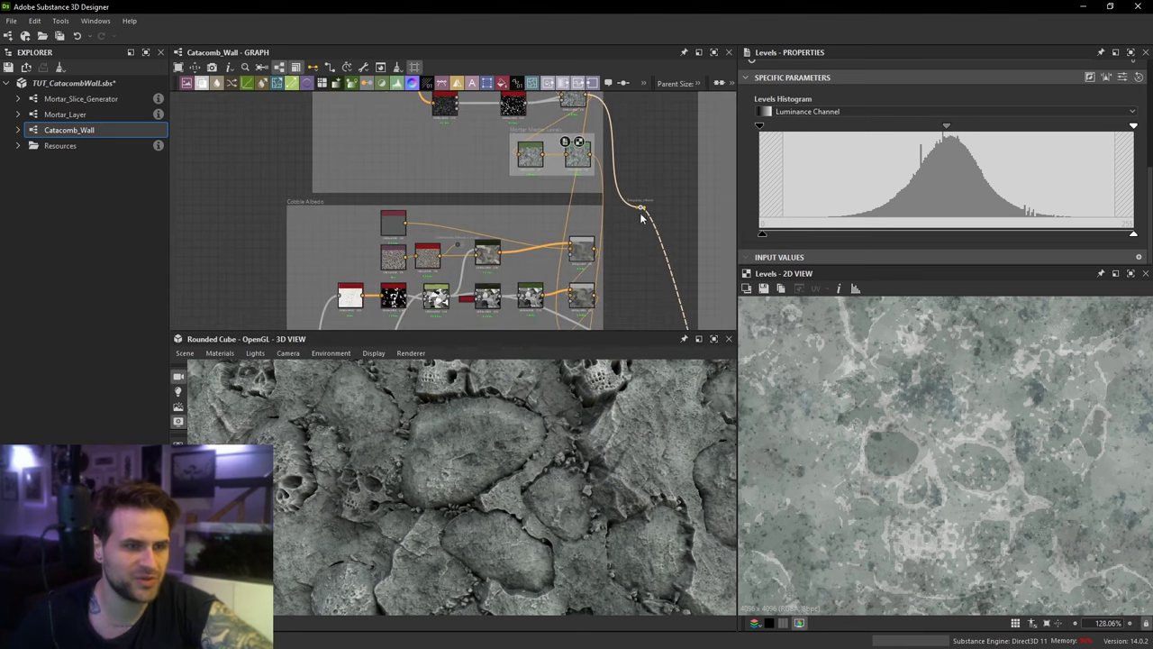
# Step: Feed Temporary_Albedo from the first Blend in the Cobble Albedo frame and inspect the color on the 3D wall
pyautogui.scroll(1, 580, 236)
pyautogui.doubleClick(577, 251)
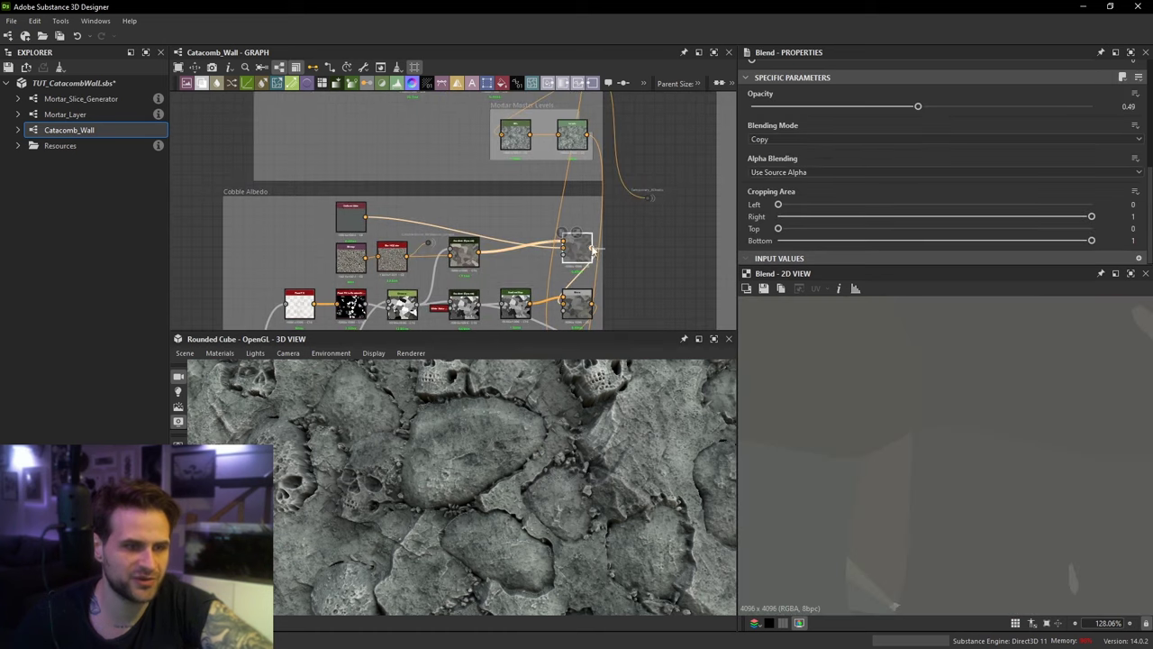
pyautogui.moveTo(646, 199); pyautogui.dragTo(646, 199)
pyautogui.moveTo(475, 447); pyautogui.dragTo(540, 453, button='middle')
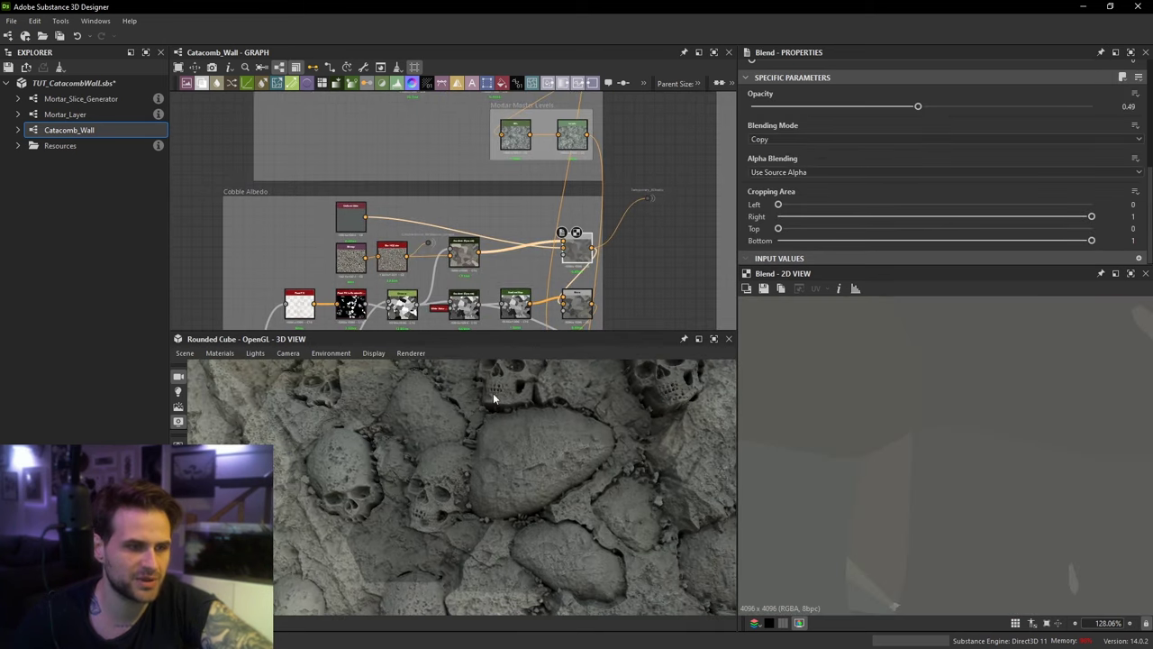
pyautogui.scroll(-3, 498, 399)
pyautogui.moveTo(510, 402); pyautogui.dragTo(517, 451, button='middle')
pyautogui.moveTo(517, 446); pyautogui.dragTo(423, 495)
pyautogui.scroll(1, 415, 258)
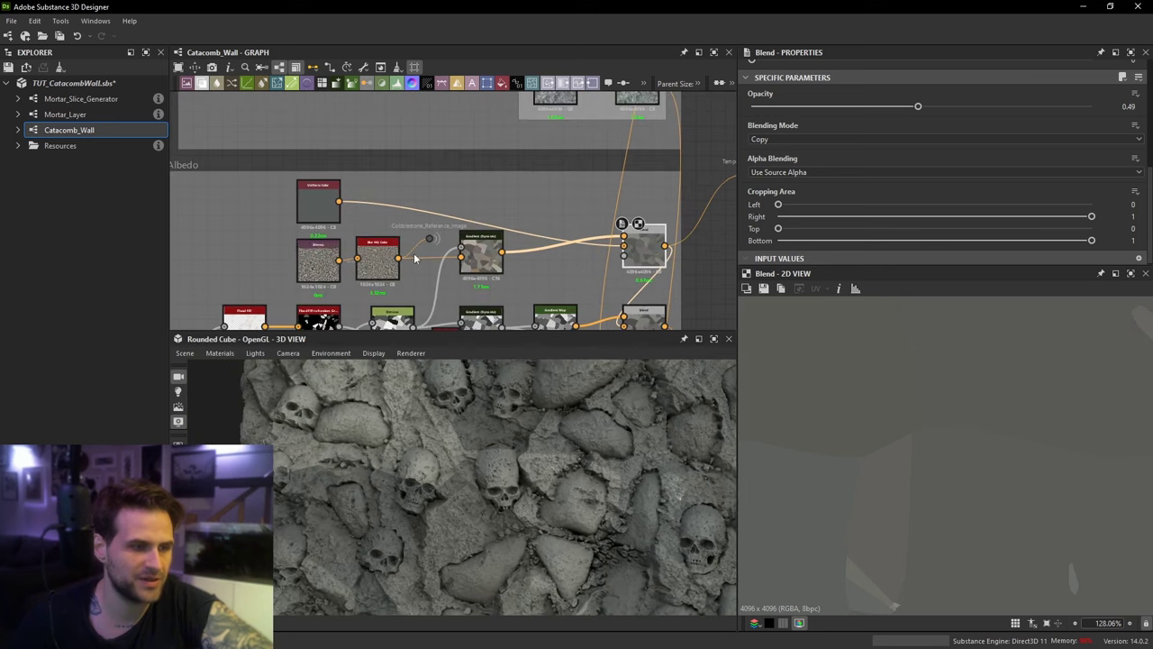
# Step: Preview the Shoreline_Beach_Rocks bitmap, its Blur HQ node and the Gradient (Dynamic) node it feeds
pyautogui.doubleClick(324, 263)
pyautogui.scroll(-3, 916, 432)
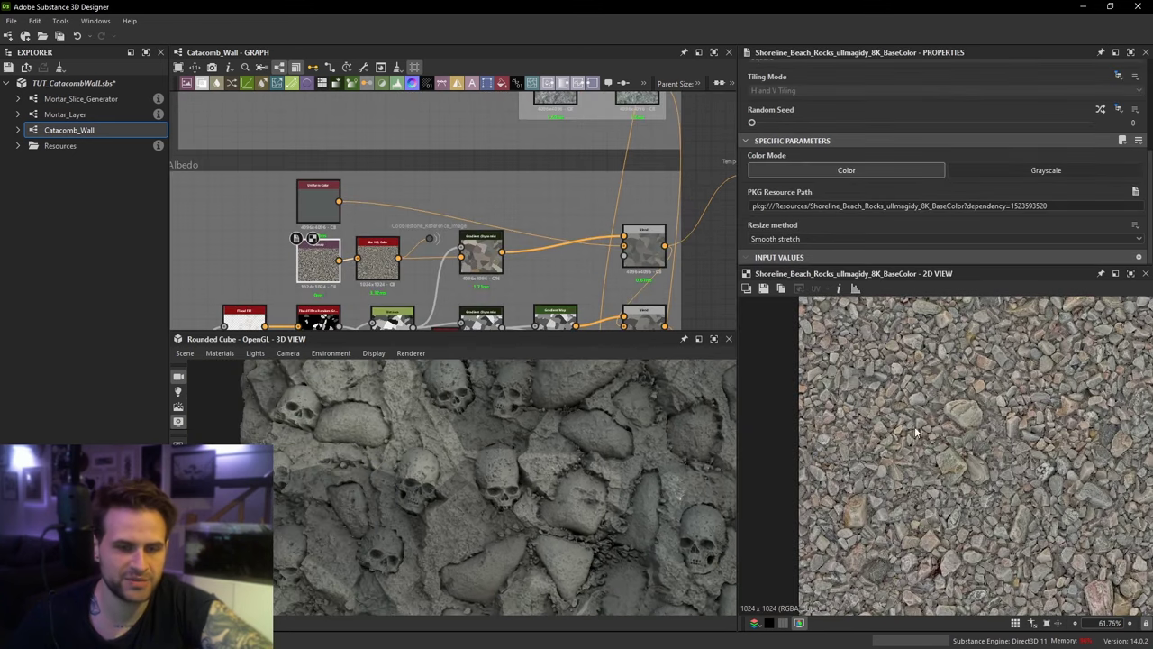
pyautogui.moveTo(915, 433); pyautogui.dragTo(912, 432, button='middle')
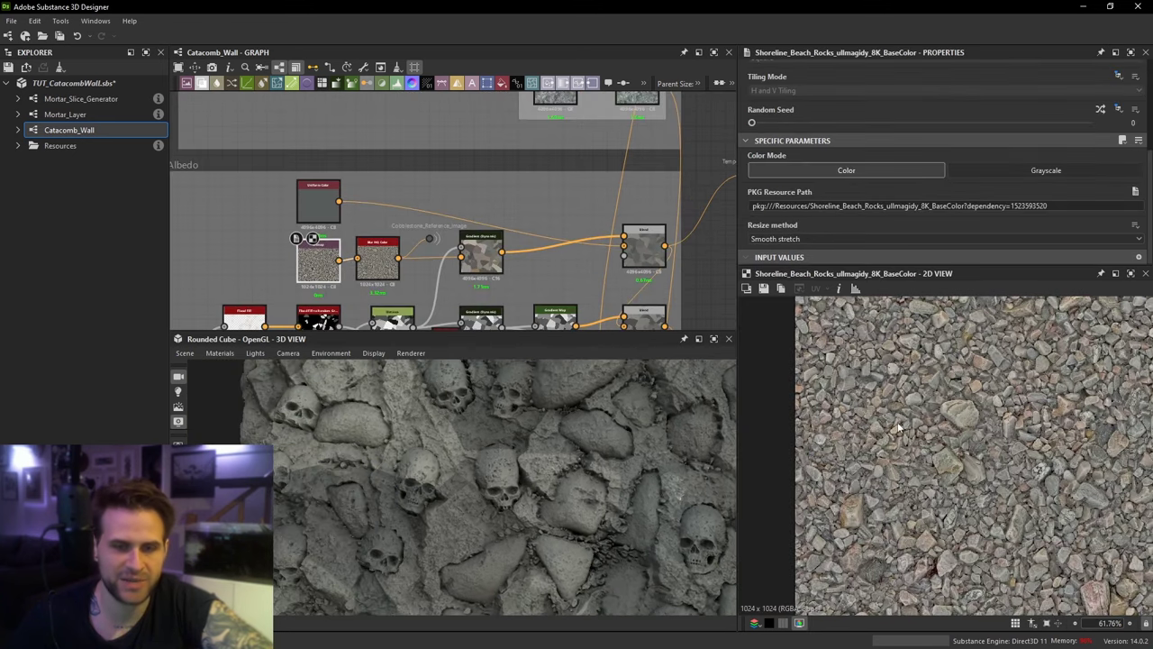
pyautogui.doubleClick(388, 259)
pyautogui.doubleClick(462, 241)
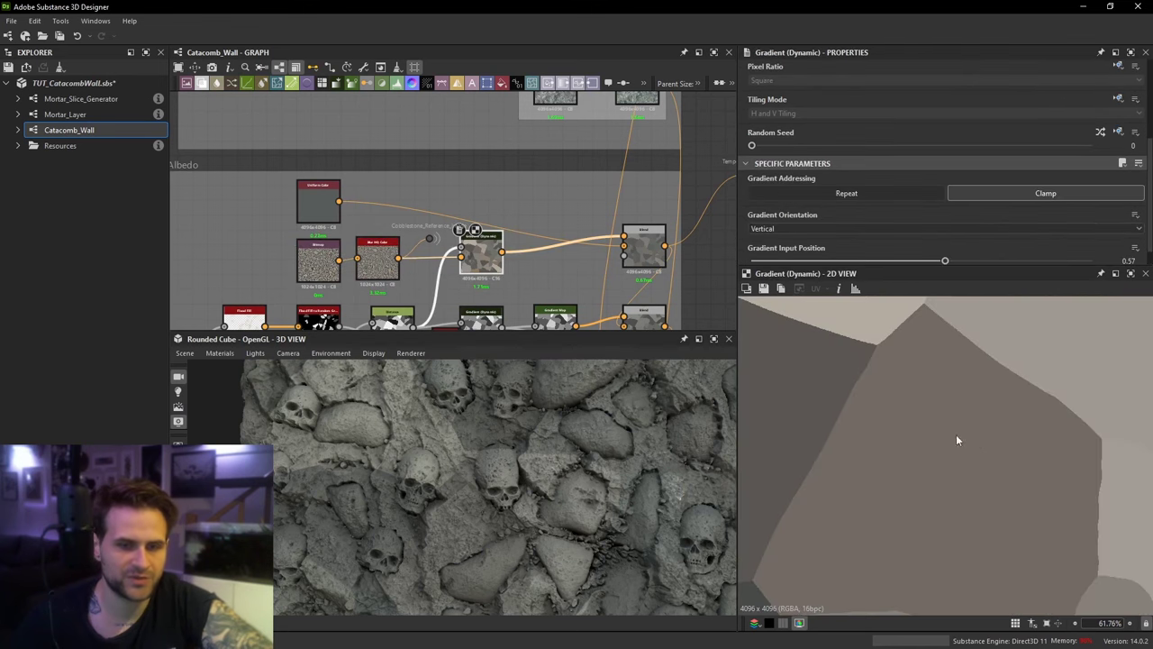
# Step: Preview the Distance node that drives the cobble Gradient (Dynamic) and examine its grayscale cells
pyautogui.moveTo(415, 316); pyautogui.dragTo(438, 252, button='middle')
pyautogui.scroll(1, 433, 281)
pyautogui.doubleClick(431, 276)
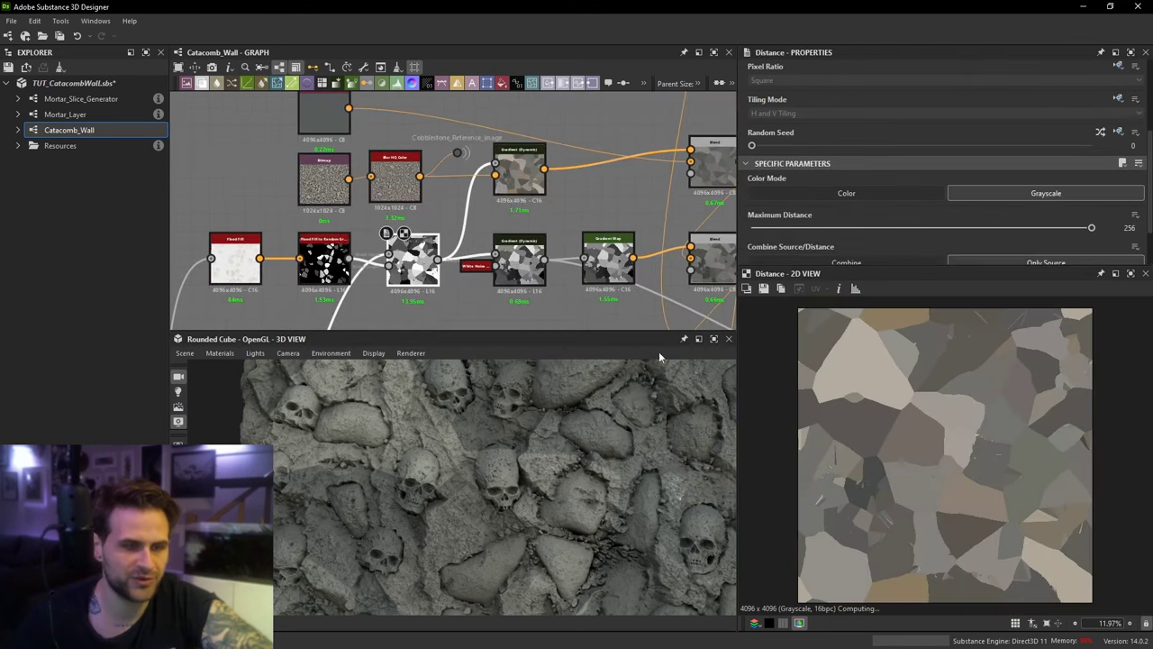
pyautogui.scroll(3, 937, 436)
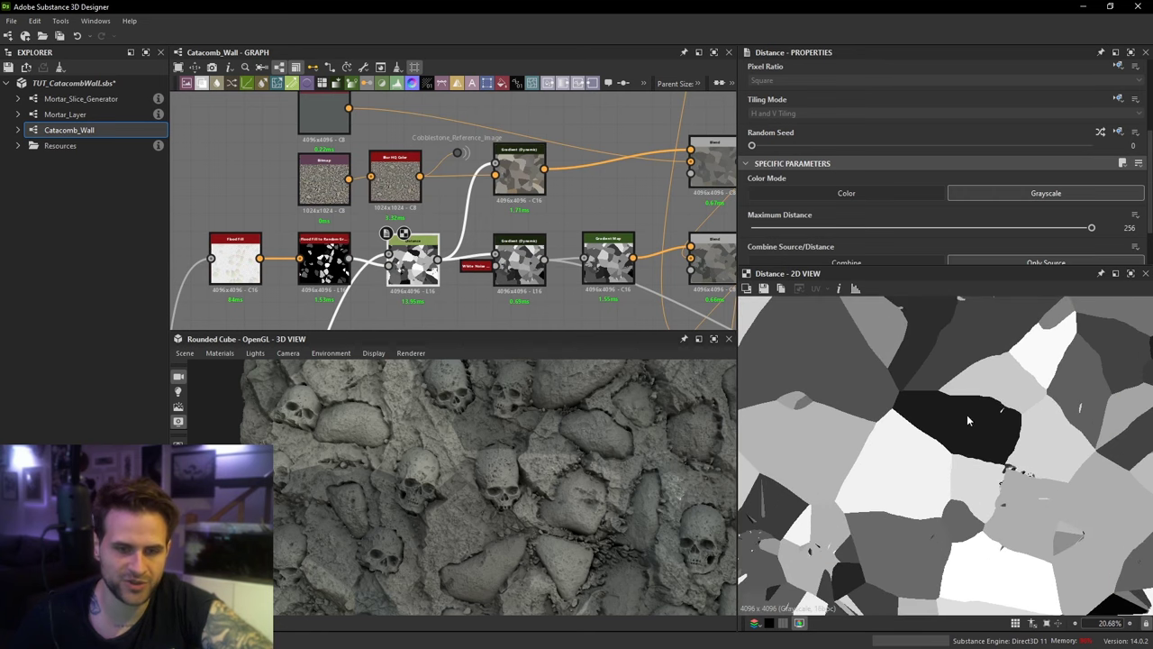
pyautogui.moveTo(961, 408); pyautogui.dragTo(1011, 451, button='middle')
# Step: Compare the cobble Gradient (Dynamic) output with the first and second Blend nodes in the Cobble Albedo frame
pyautogui.moveTo(465, 210); pyautogui.dragTo(466, 233, button='middle')
pyautogui.doubleClick(521, 196)
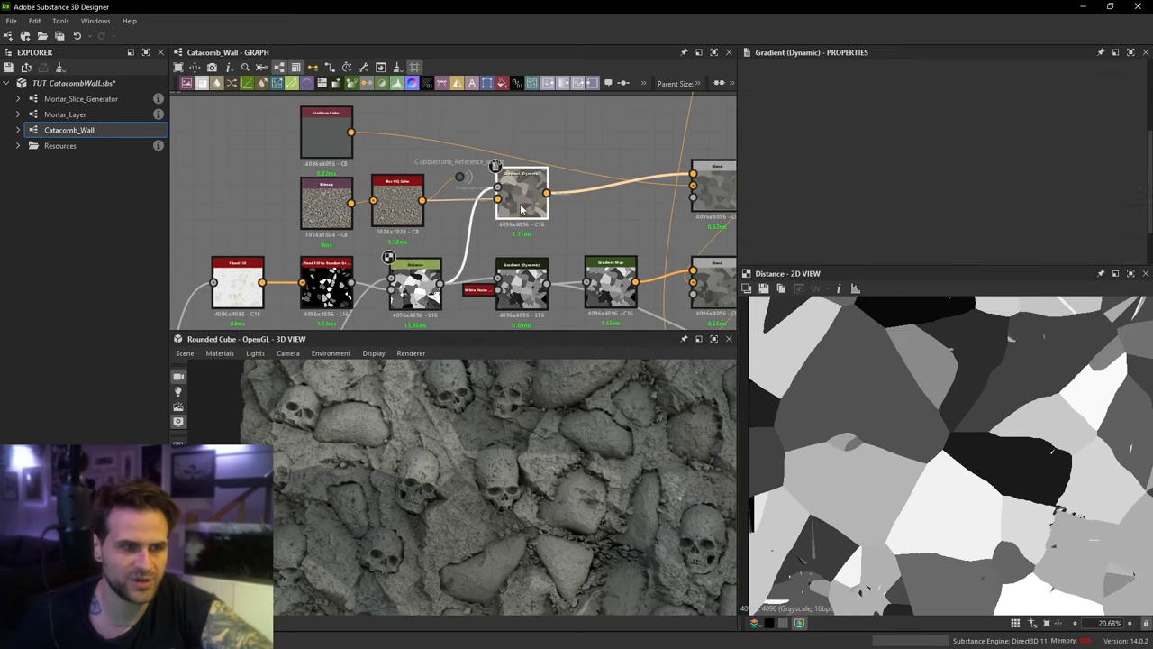
pyautogui.moveTo(726, 191); pyautogui.dragTo(595, 213, button='middle')
pyautogui.scroll(-1, 609, 218)
pyautogui.doubleClick(602, 214)
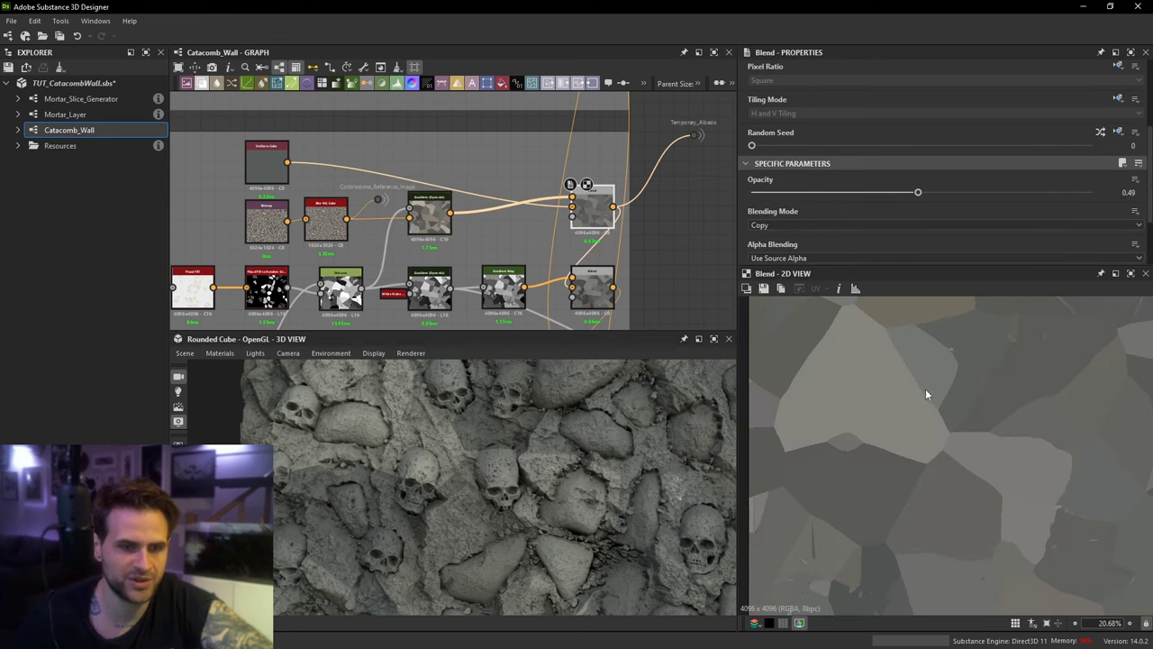
pyautogui.doubleClick(610, 286)
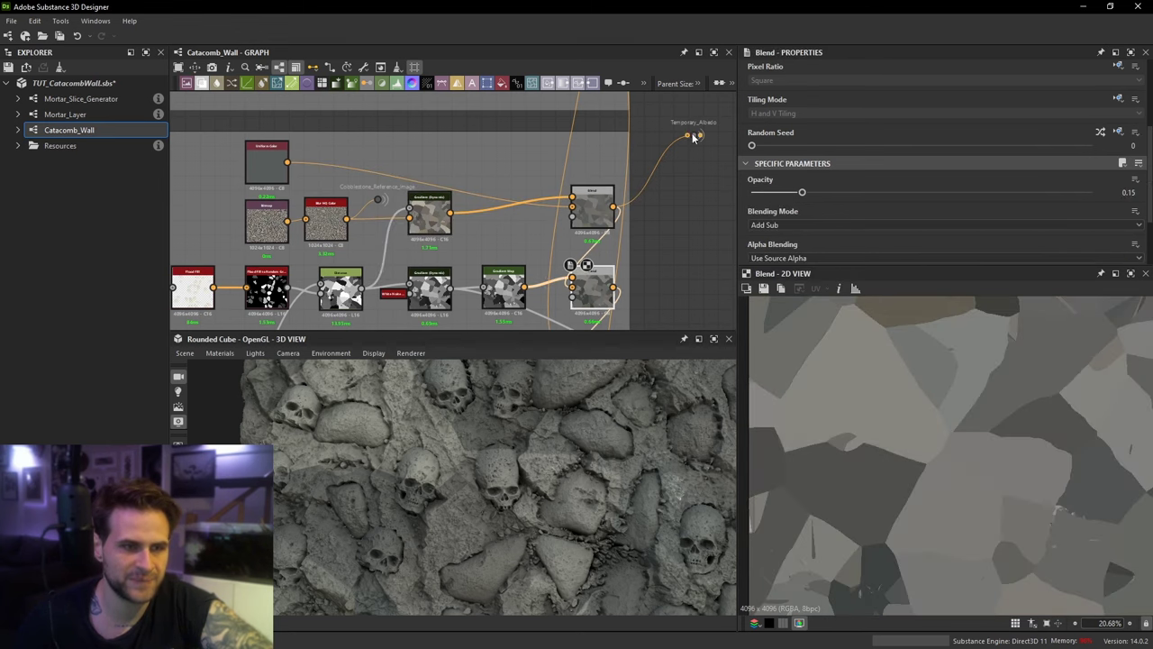
# Step: Move the Temporary_Albedo dot down beside Cobble Master Levels, feed it from the final cobble Blend, and inspect the 3D wall
pyautogui.moveTo(693, 137); pyautogui.dragTo(678, 301)
pyautogui.moveTo(678, 300); pyautogui.dragTo(672, 132, button='middle')
pyautogui.scroll(-2, 672, 132)
pyautogui.moveTo(672, 132); pyautogui.dragTo(672, 191)
pyautogui.moveTo(672, 191); pyautogui.dragTo(643, 121, button='middle')
pyautogui.scroll(-1, 644, 120)
pyautogui.moveTo(643, 121); pyautogui.dragTo(646, 244)
pyautogui.moveTo(654, 259); pyautogui.dragTo(641, 146, button='middle')
pyautogui.scroll(1, 601, 275)
pyautogui.moveTo(633, 198); pyautogui.dragTo(648, 173)
pyautogui.moveTo(600, 452); pyautogui.dragTo(514, 443)
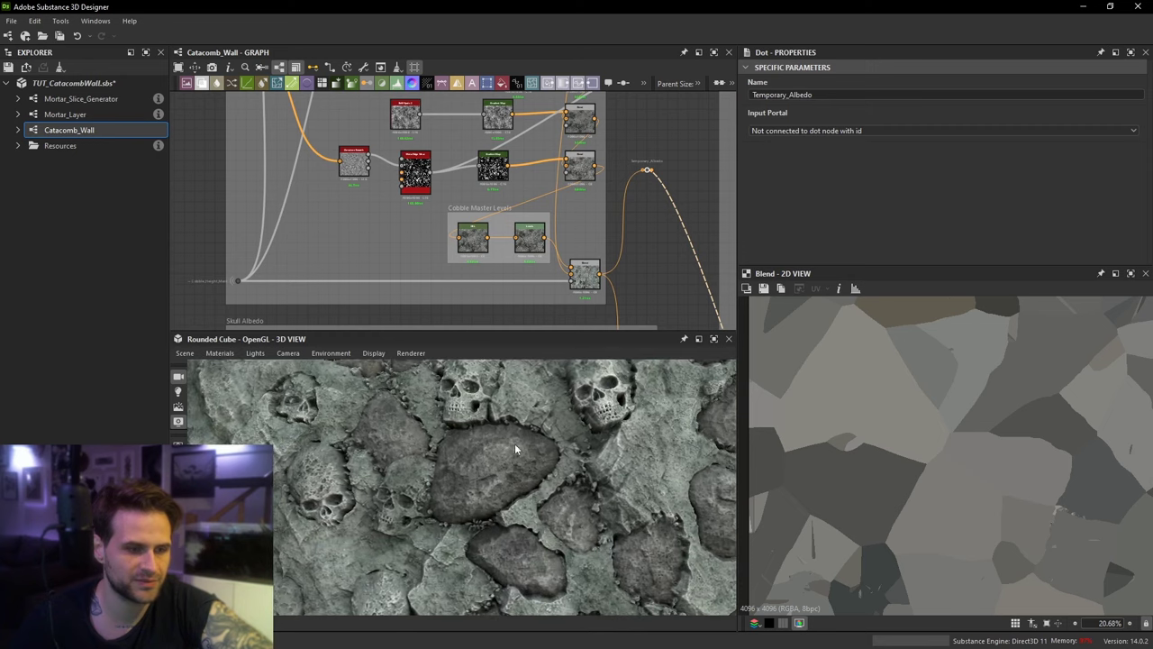
# Step: Preview the mortar color input and the opacity mask input of the final cobble Blend
pyautogui.click(580, 285)
pyautogui.doubleClick(573, 275)
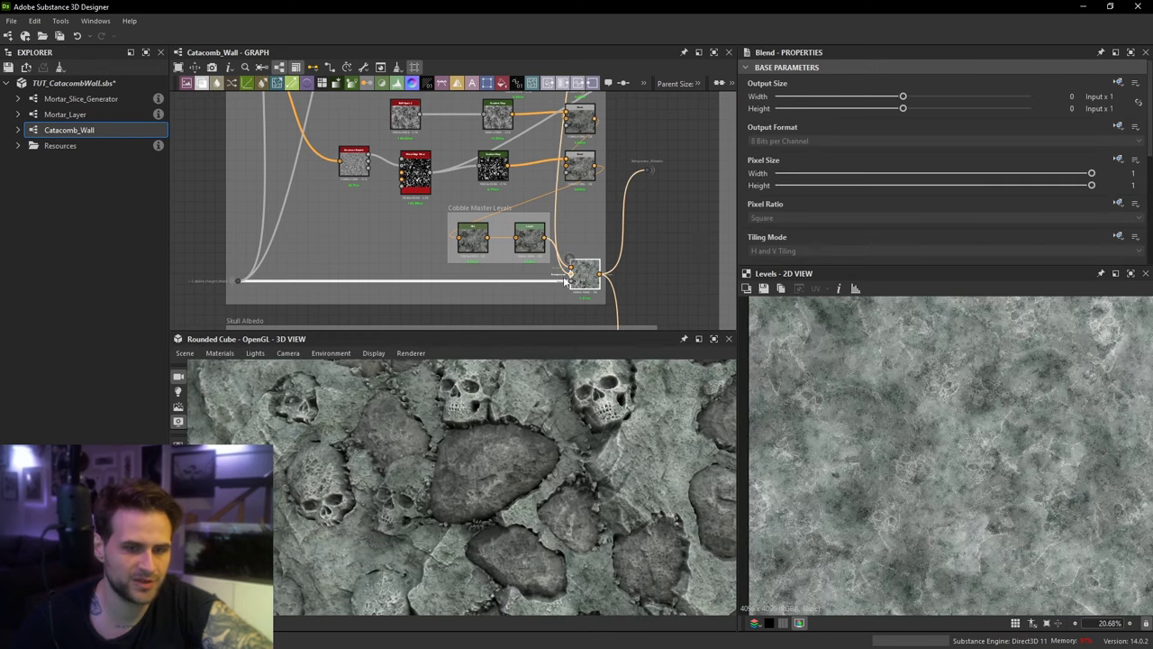
pyautogui.moveTo(572, 274); pyautogui.dragTo(557, 279)
pyautogui.click(556, 306)
pyautogui.scroll(3, 558, 309)
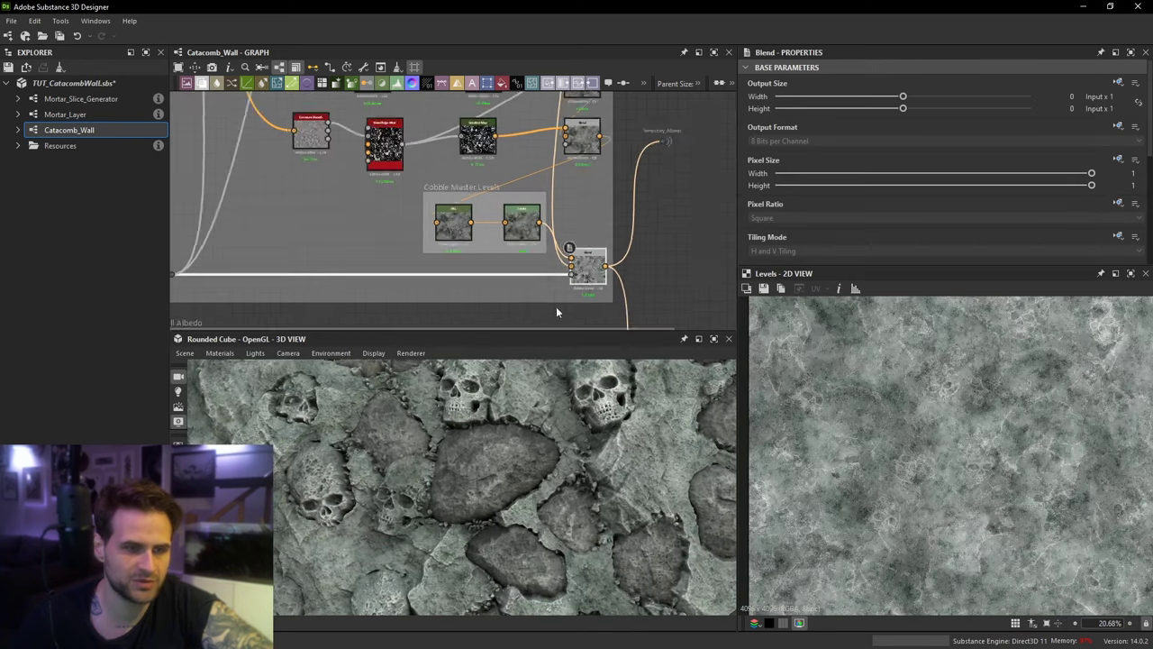
pyautogui.doubleClick(579, 260)
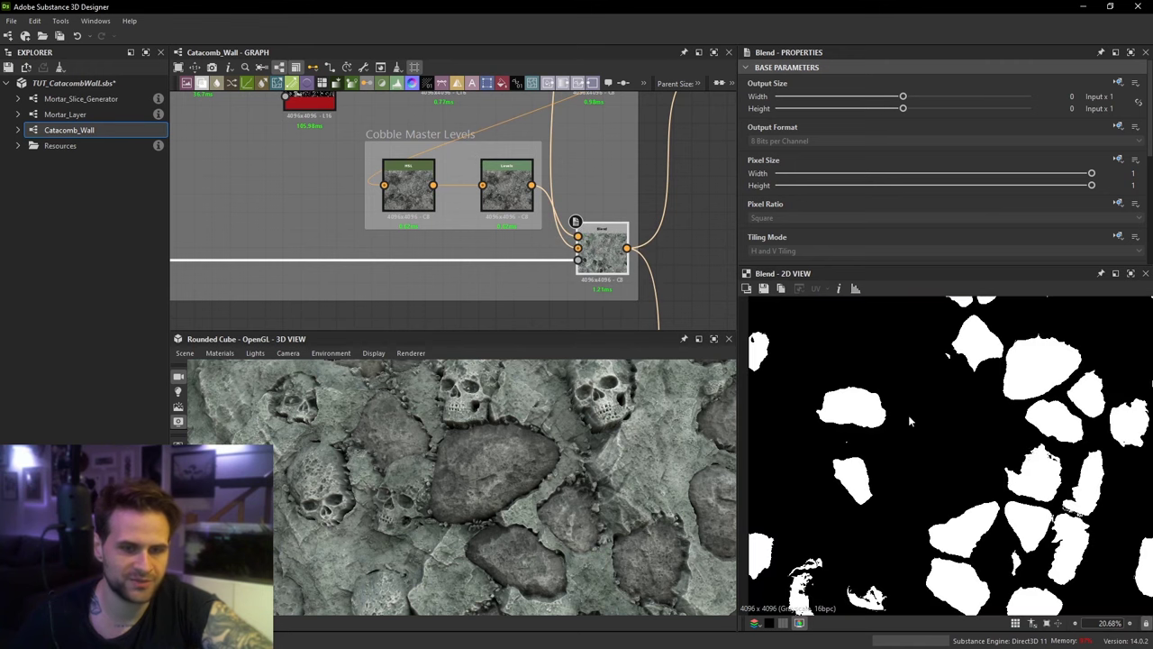
pyautogui.scroll(-1, 1053, 445)
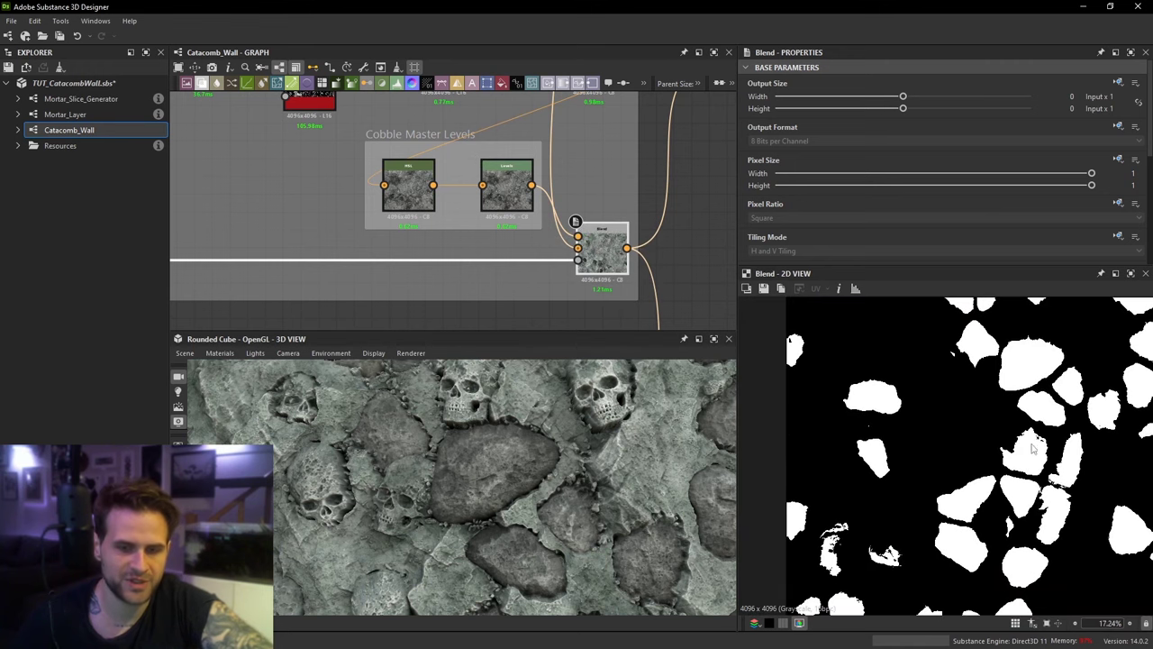
pyautogui.moveTo(1013, 402); pyautogui.dragTo(1027, 372, button='middle')
# Step: Trace the Cobble_Height_Mask portal back to its source Blend in the Height Masks frame
pyautogui.moveTo(197, 231); pyautogui.dragTo(585, 238, button='middle')
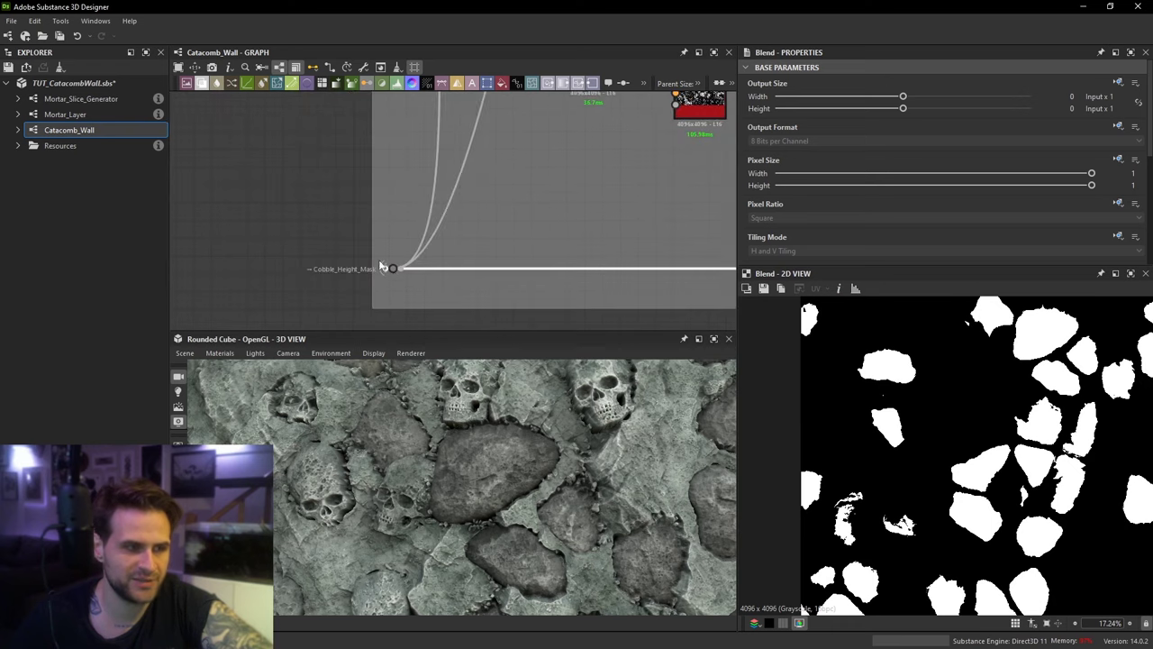
pyautogui.scroll(-6, 379, 265)
pyautogui.moveTo(286, 228); pyautogui.dragTo(502, 234, button='middle')
pyautogui.scroll(5, 398, 200)
pyautogui.moveTo(371, 181); pyautogui.dragTo(445, 221, button='middle')
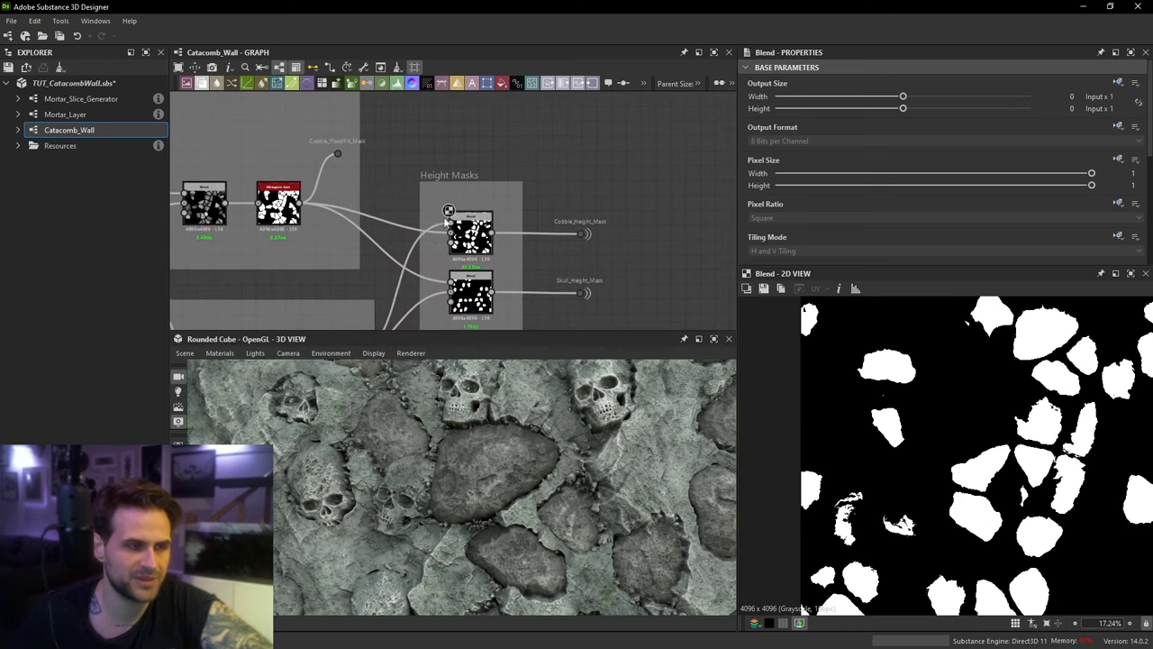
pyautogui.moveTo(404, 270); pyautogui.dragTo(427, 215, button='middle')
pyautogui.moveTo(263, 164); pyautogui.dragTo(290, 229, button='middle')
pyautogui.scroll(1, 383, 184)
pyautogui.scroll(-2, 456, 278)
pyautogui.scroll(1, 290, 229)
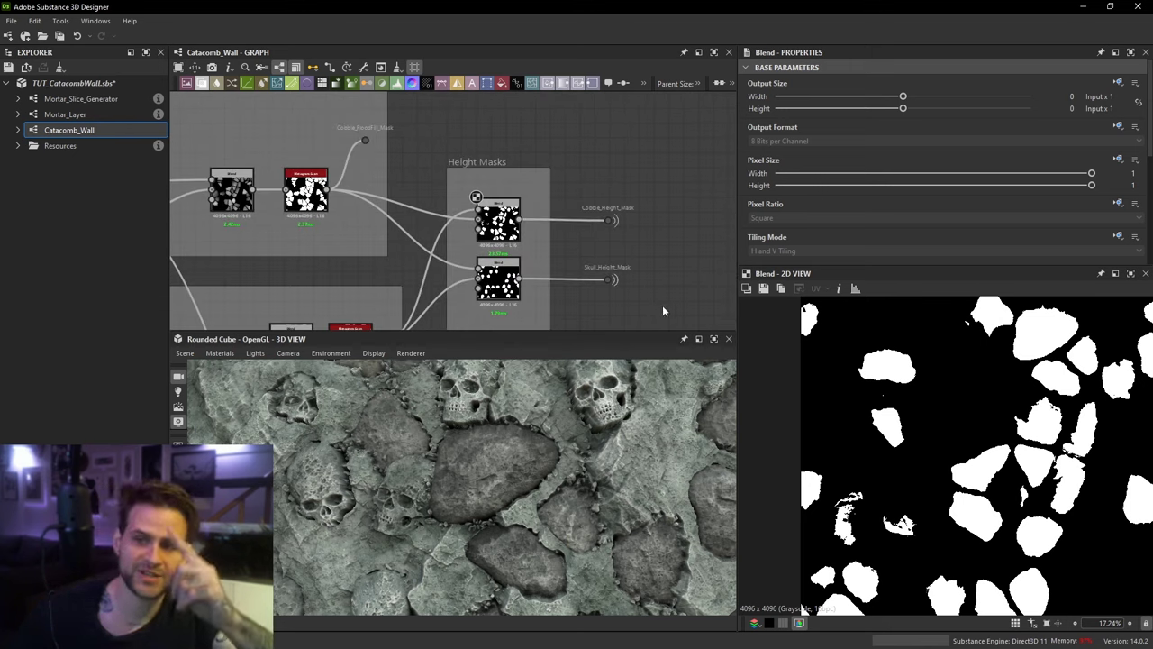
pyautogui.scroll(1, 556, 155)
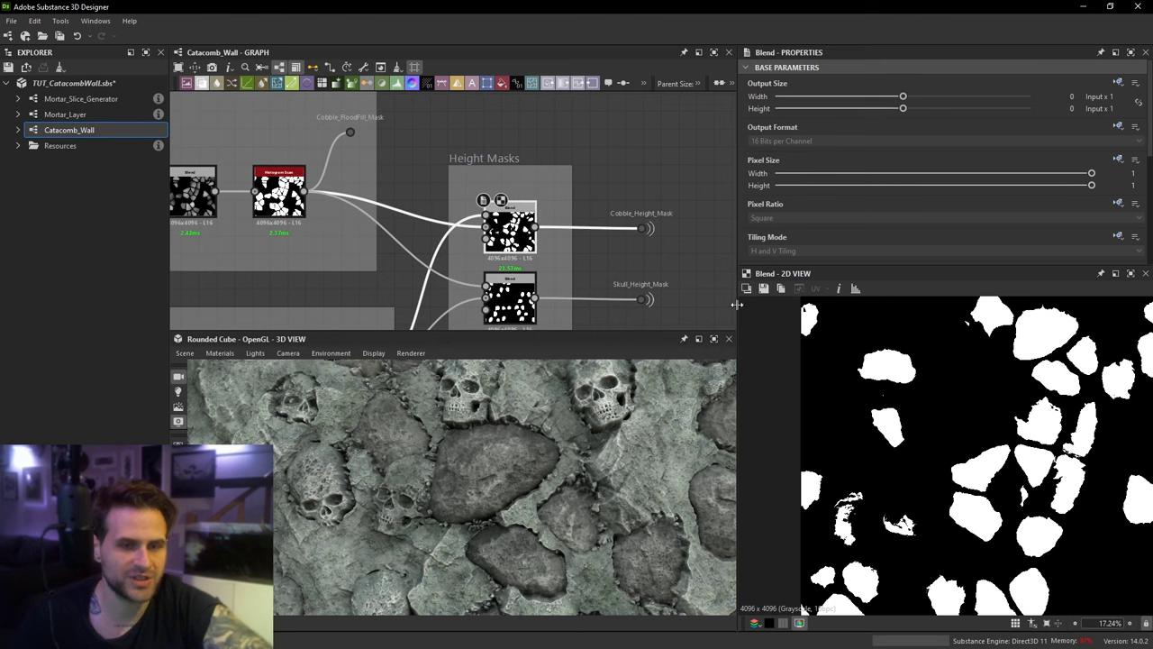
# Step: Locate the Sand_Coarse_Height_Mask portal in the graph and preview the Histogram Scan that feeds it
pyautogui.moveTo(552, 158); pyautogui.dragTo(613, 201, button='middle')
pyautogui.scroll(-1, 613, 201)
pyautogui.scroll(-3, 577, 155)
pyautogui.moveTo(610, 315); pyautogui.dragTo(602, 231, button='middle')
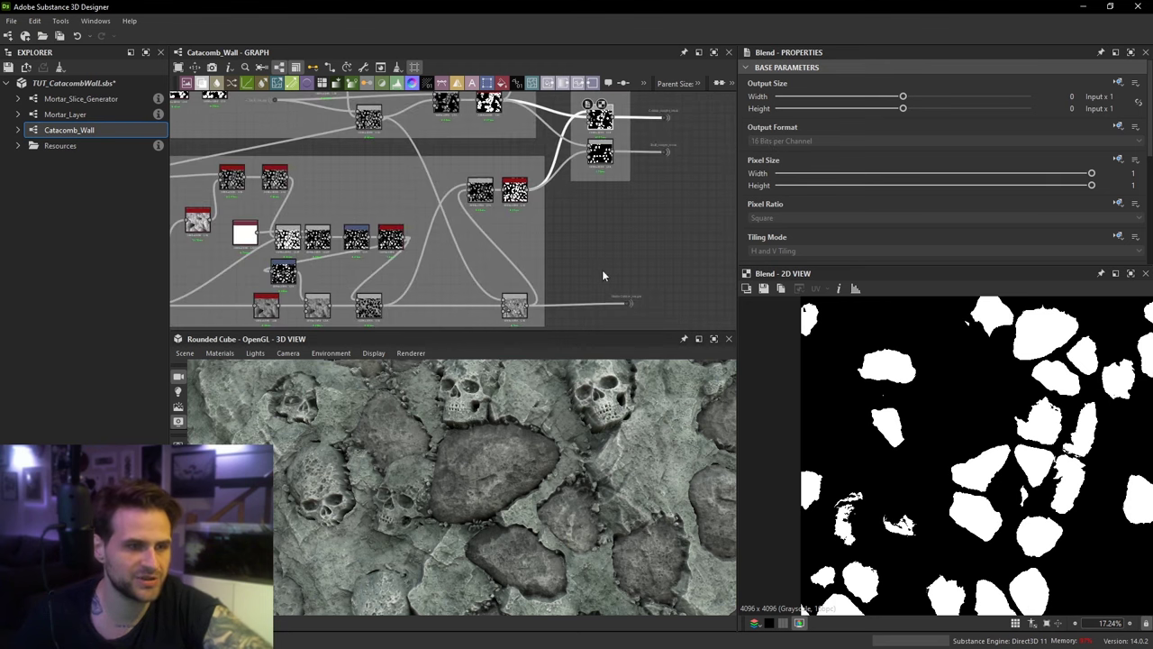
pyautogui.moveTo(580, 298); pyautogui.dragTo(573, 159, button='middle')
pyautogui.moveTo(577, 315); pyautogui.dragTo(565, 231, button='middle')
pyautogui.scroll(-3, 566, 232)
pyautogui.moveTo(576, 297); pyautogui.dragTo(514, 117, button='middle')
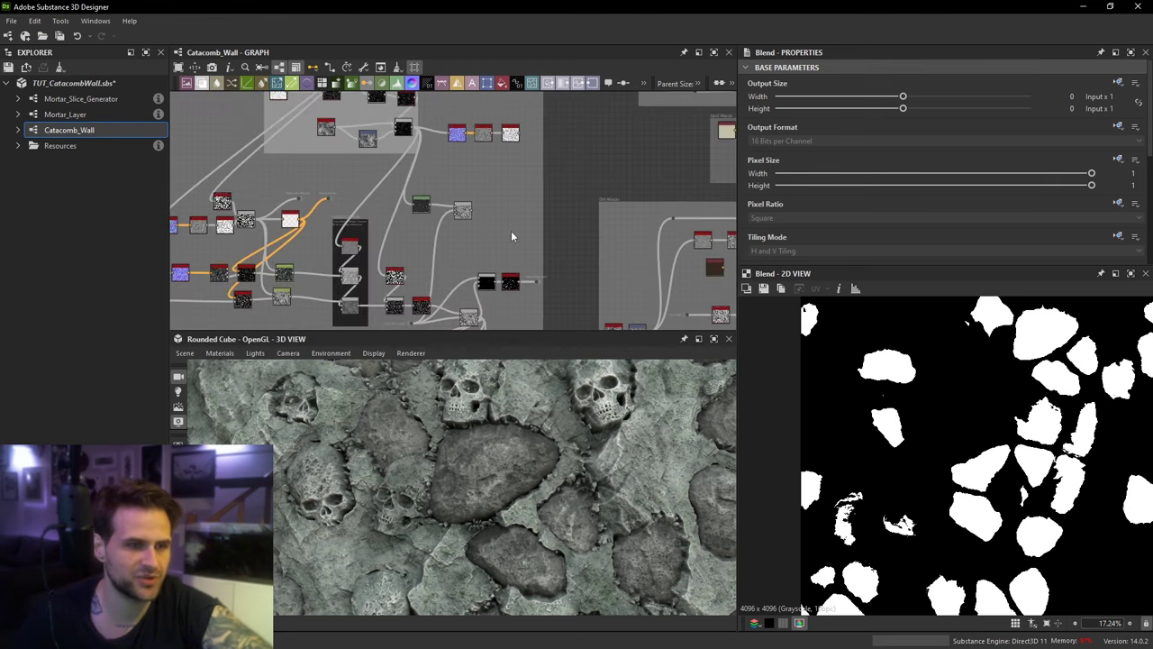
pyautogui.moveTo(514, 306); pyautogui.dragTo(523, 194, button='middle')
pyautogui.moveTo(535, 261); pyautogui.dragTo(553, 177, button='middle')
pyautogui.moveTo(561, 232); pyautogui.dragTo(548, 155, button='middle')
pyautogui.scroll(10, 495, 238)
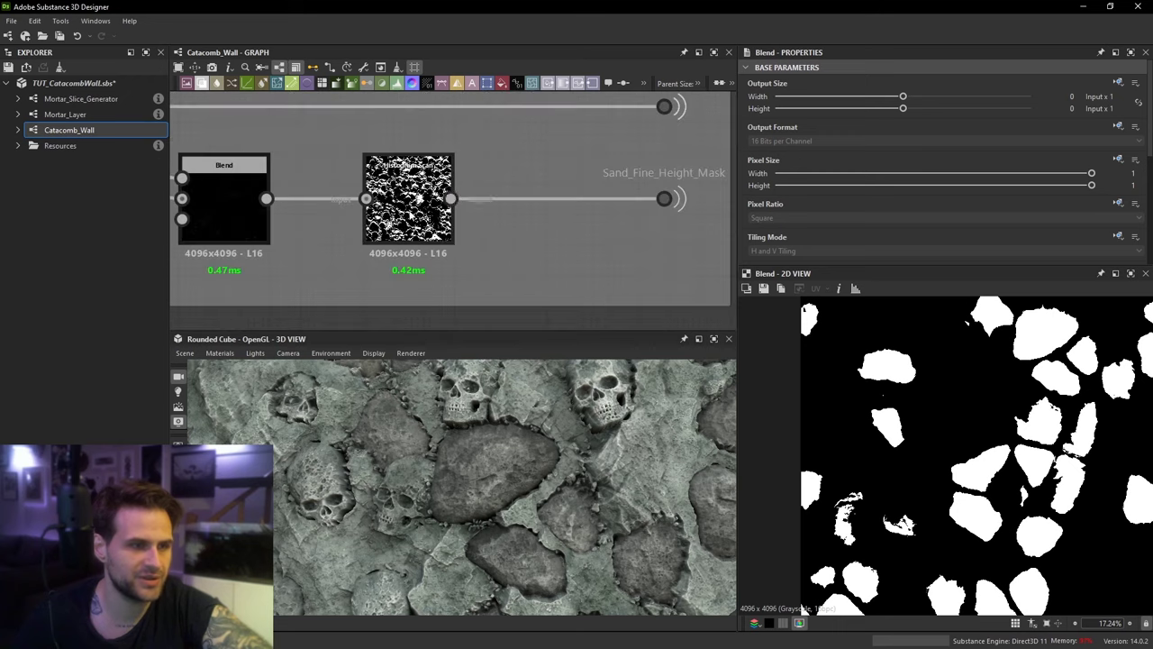
pyautogui.scroll(-1, 556, 206)
pyautogui.moveTo(556, 206); pyautogui.dragTo(560, 320, button='middle')
pyautogui.scroll(-1, 560, 319)
pyautogui.moveTo(586, 121); pyautogui.dragTo(589, 170, button='middle')
pyautogui.moveTo(628, 163); pyautogui.dragTo(602, 241)
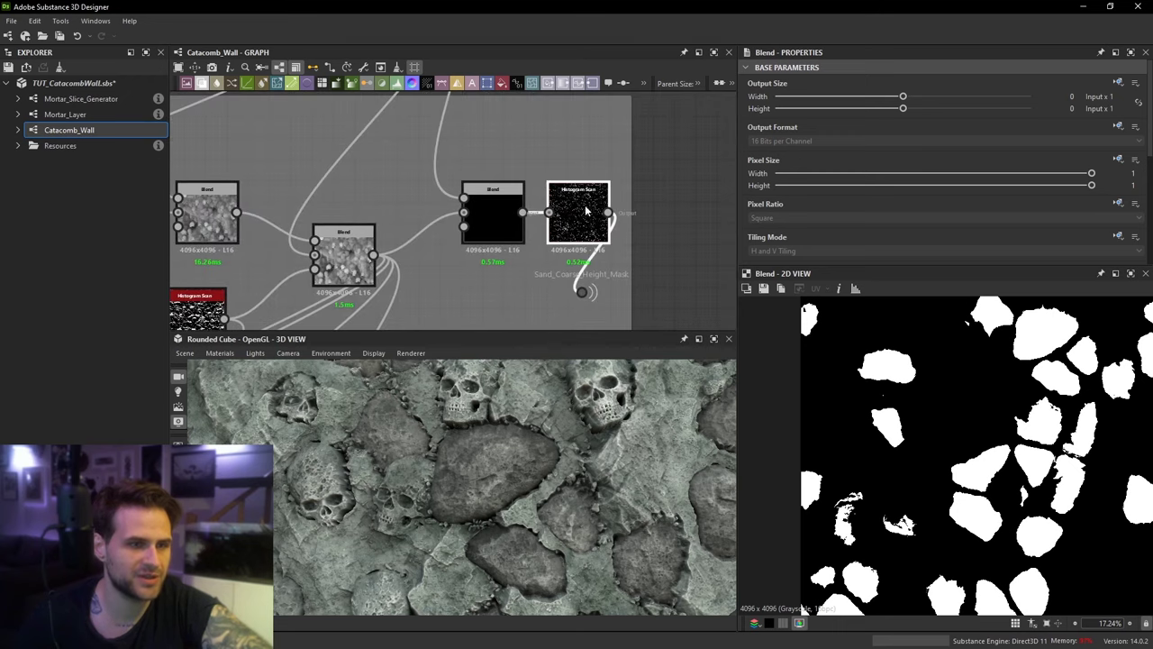
pyautogui.doubleClick(598, 164)
pyautogui.scroll(6, 960, 413)
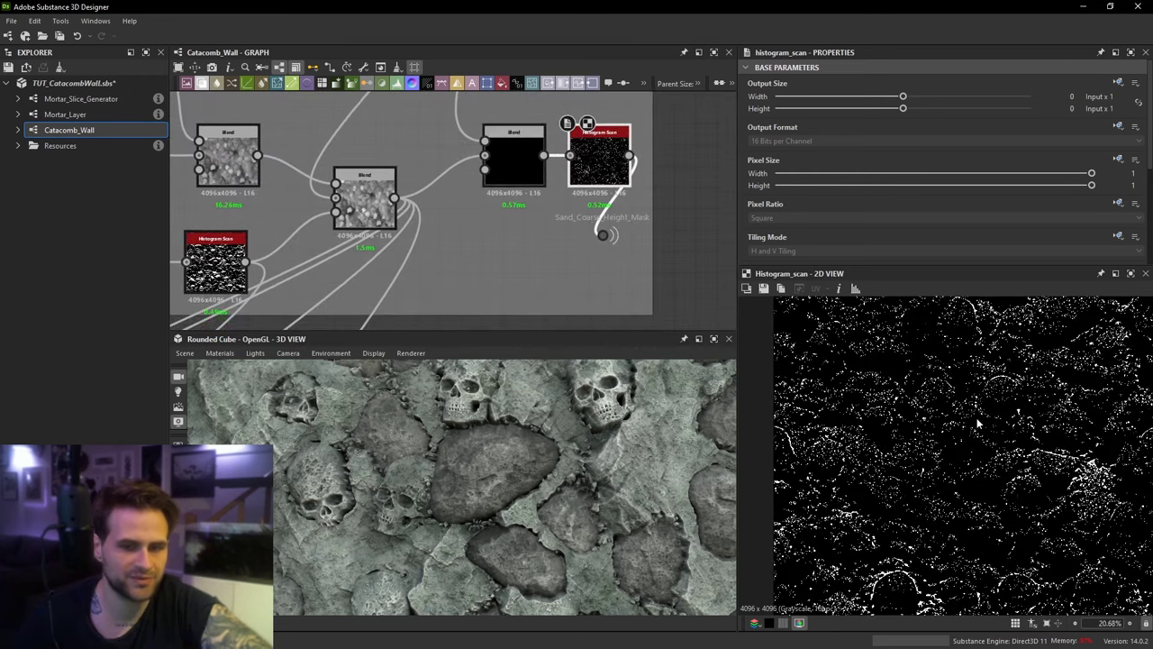
# Step: Add a Blend node below the coarse sand mask's Blend and wire the same height inputs into it
pyautogui.moveTo(467, 252); pyautogui.dragTo(544, 270, button='middle')
pyautogui.doubleClick(374, 208)
pyautogui.click(544, 270)
pyautogui.press('space')
pyautogui.click(573, 289)
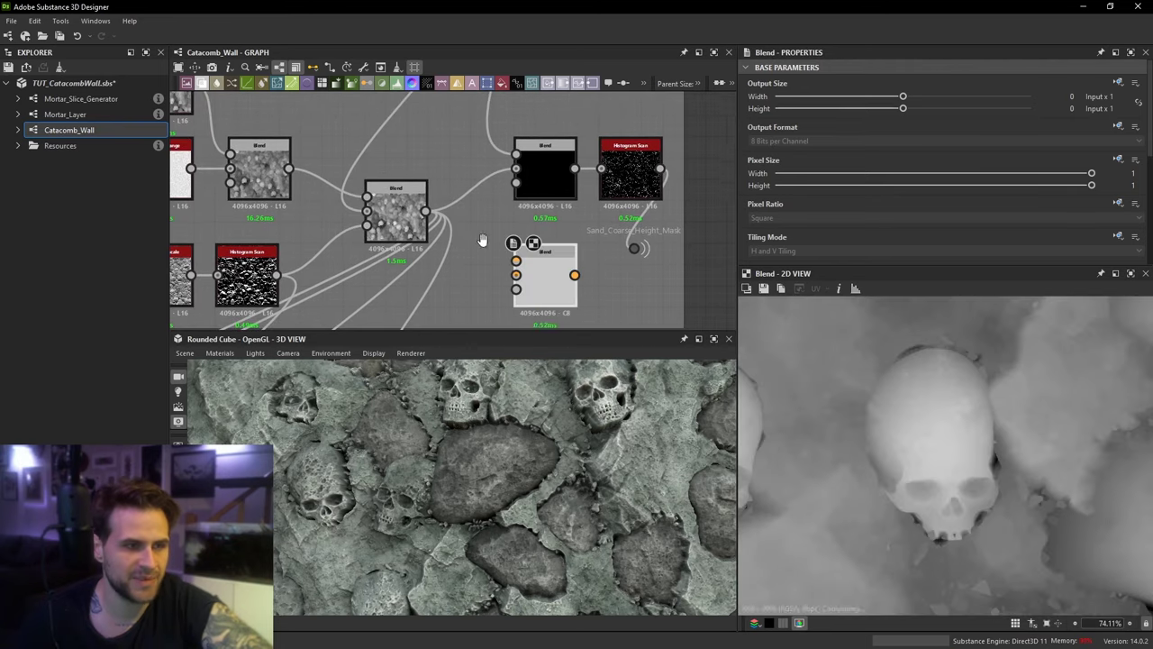
pyautogui.moveTo(535, 287); pyautogui.dragTo(531, 281)
pyautogui.scroll(-2, 529, 265)
pyautogui.moveTo(524, 185)
pyautogui.mouseDown(button='middle')
pyautogui.moveTo(536, 282)
pyautogui.moveTo(520, 183)
pyautogui.mouseUp(button='middle')
pyautogui.click(520, 135)
pyautogui.click(515, 250)
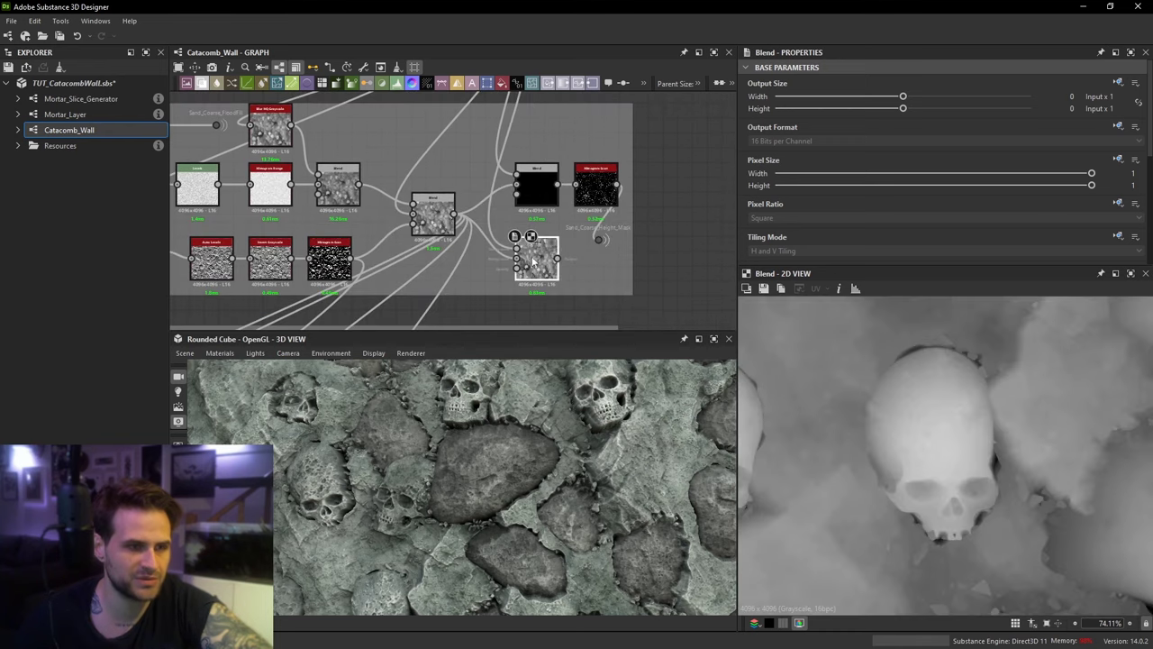
# Step: Set the new Blend node's blending mode to Subtract and examine the height difference
pyautogui.scroll(-1, 868, 209)
pyautogui.scroll(-3, 847, 211)
pyautogui.click(773, 218)
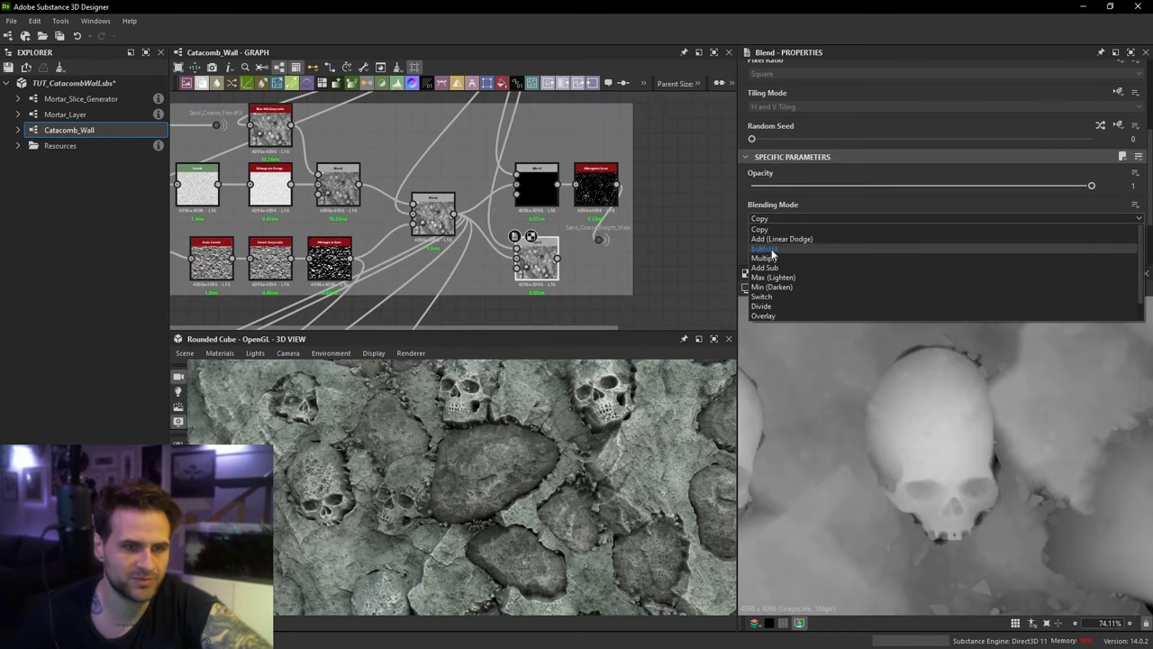
pyautogui.click(775, 242)
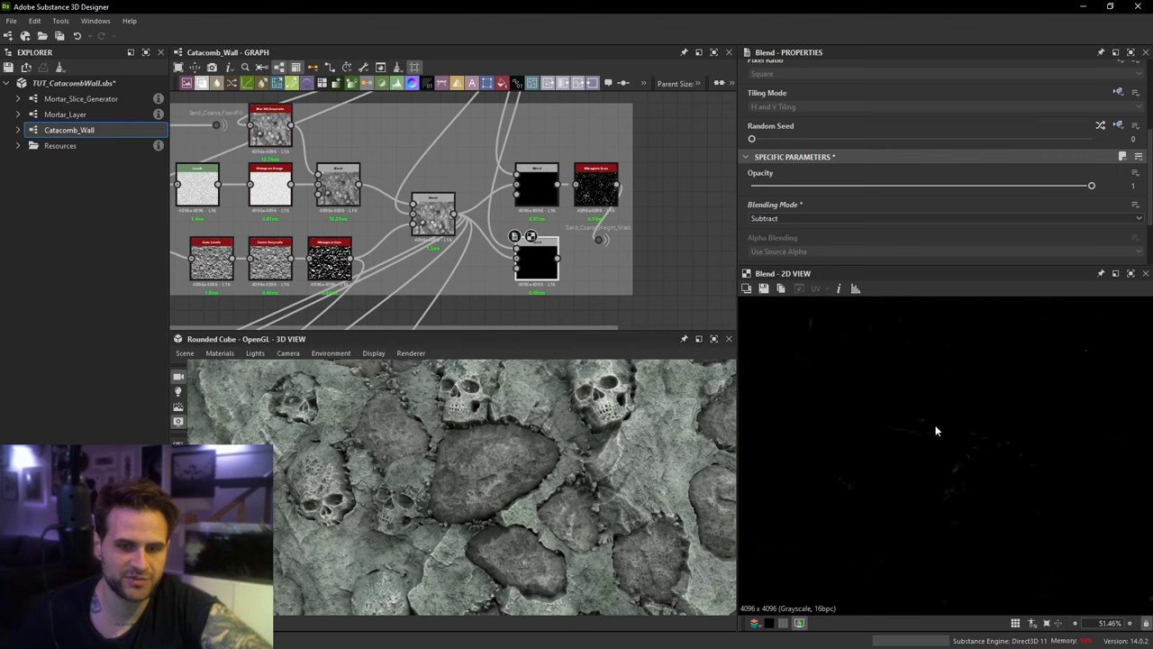
pyautogui.press('space')
pyautogui.write('hidty')
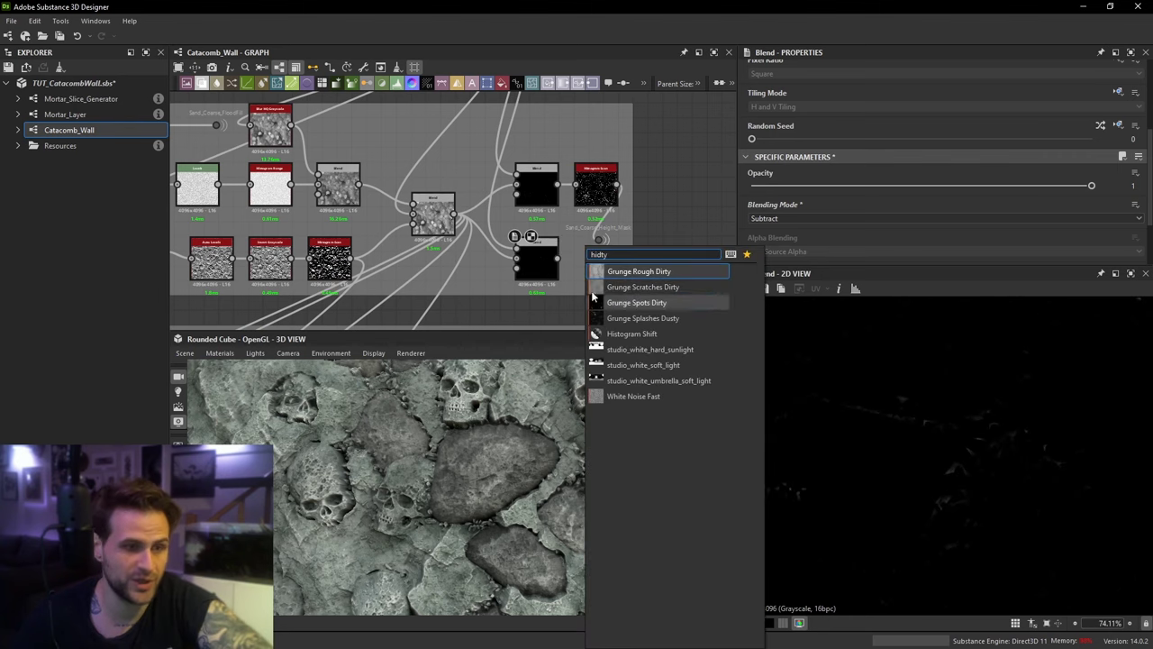
pyautogui.press('Escape')
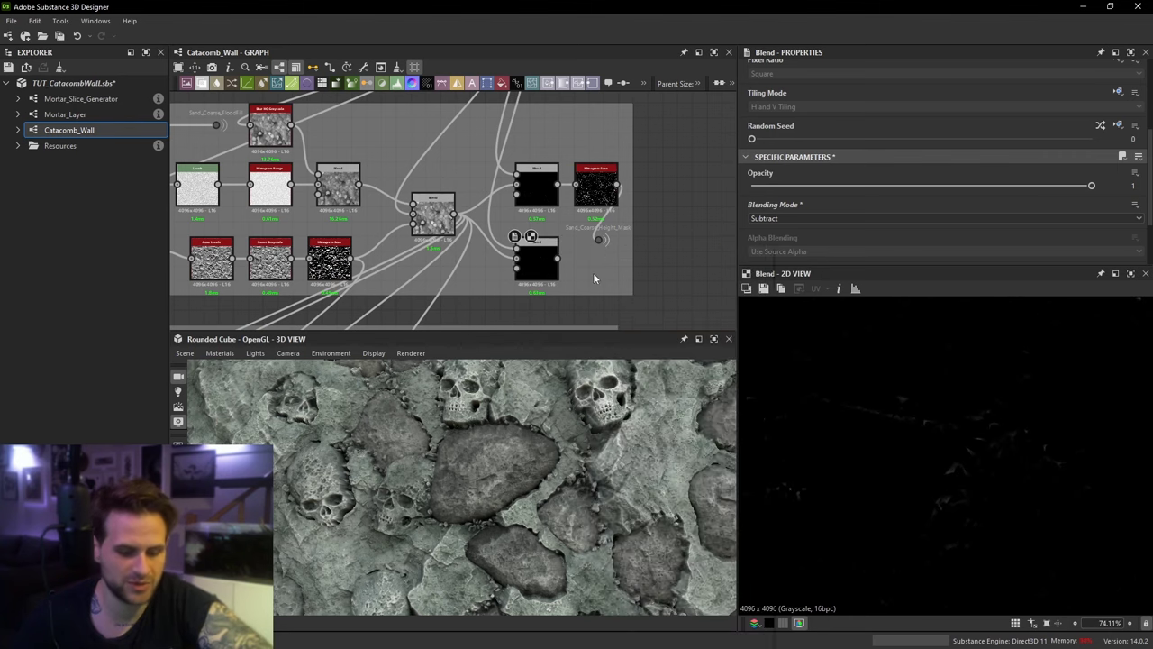
pyautogui.press('space')
pyautogui.write('hidt')
pyautogui.press('Escape')
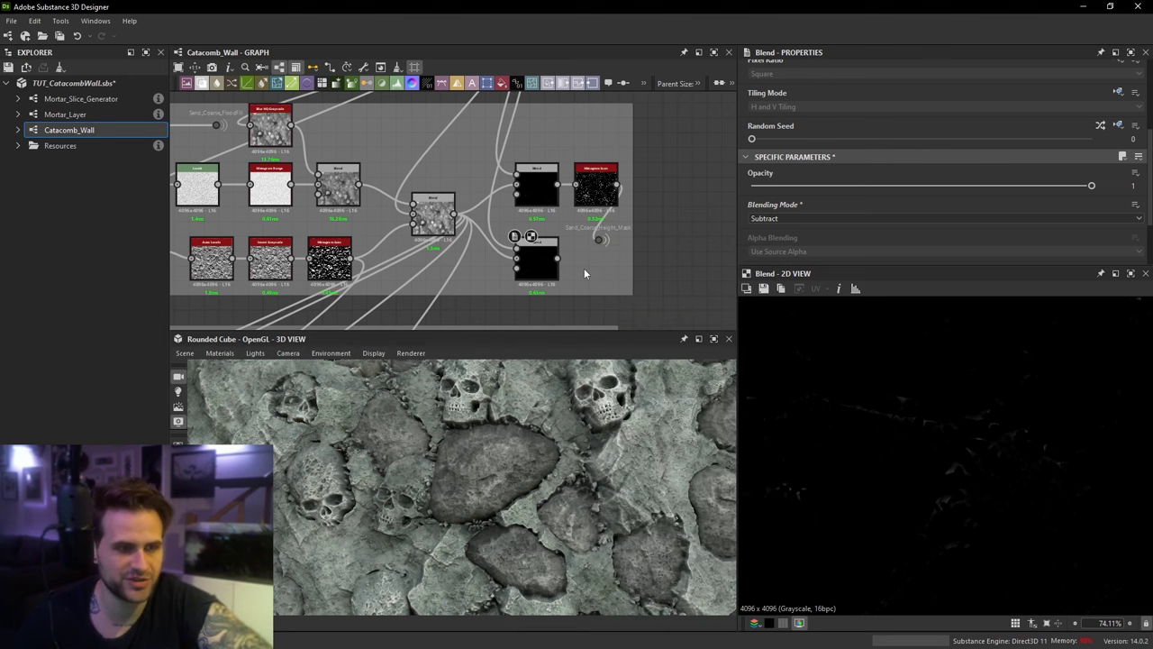
pyautogui.press('space')
pyautogui.write('hisd')
pyautogui.press('Escape')
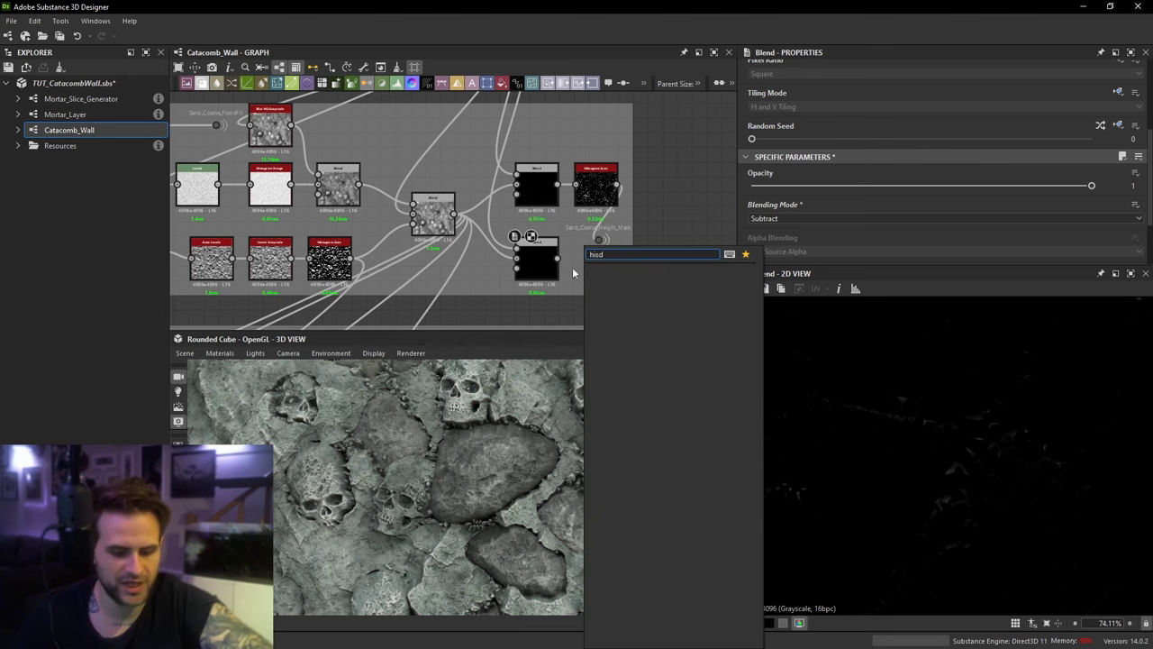
# Step: Add a Histogram Scan node after the new Subtract Blend and connect the Blend's output to it
pyautogui.press('space')
pyautogui.write('his')
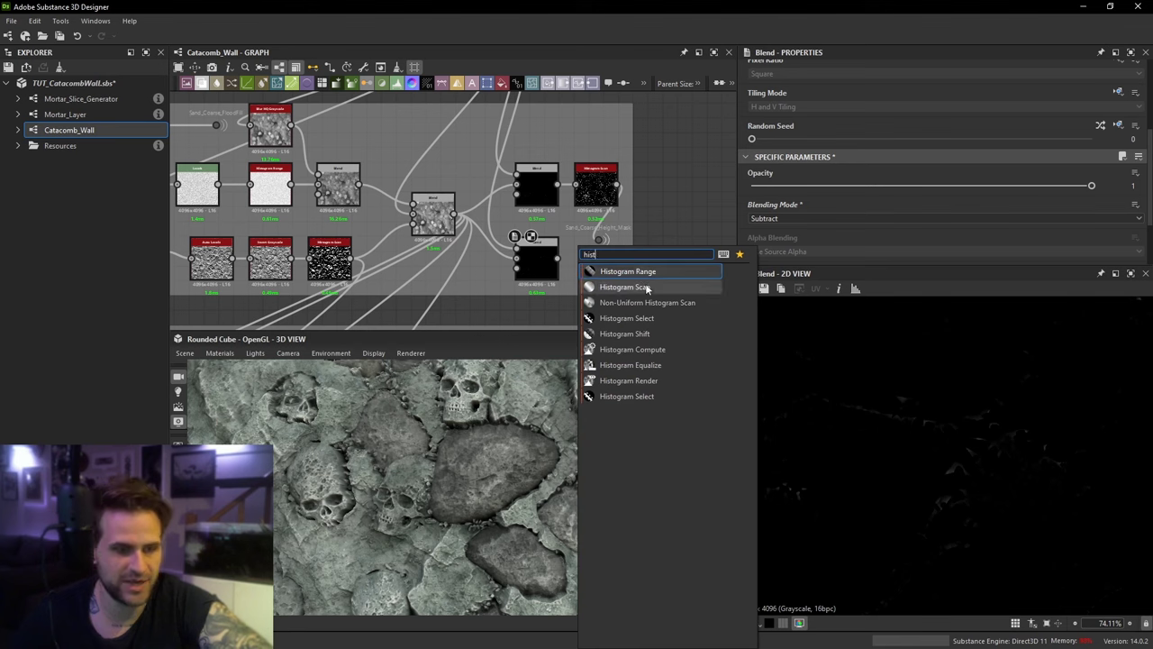
pyautogui.click(624, 286)
pyautogui.scroll(2, 586, 261)
pyautogui.moveTo(543, 259); pyautogui.dragTo(569, 265)
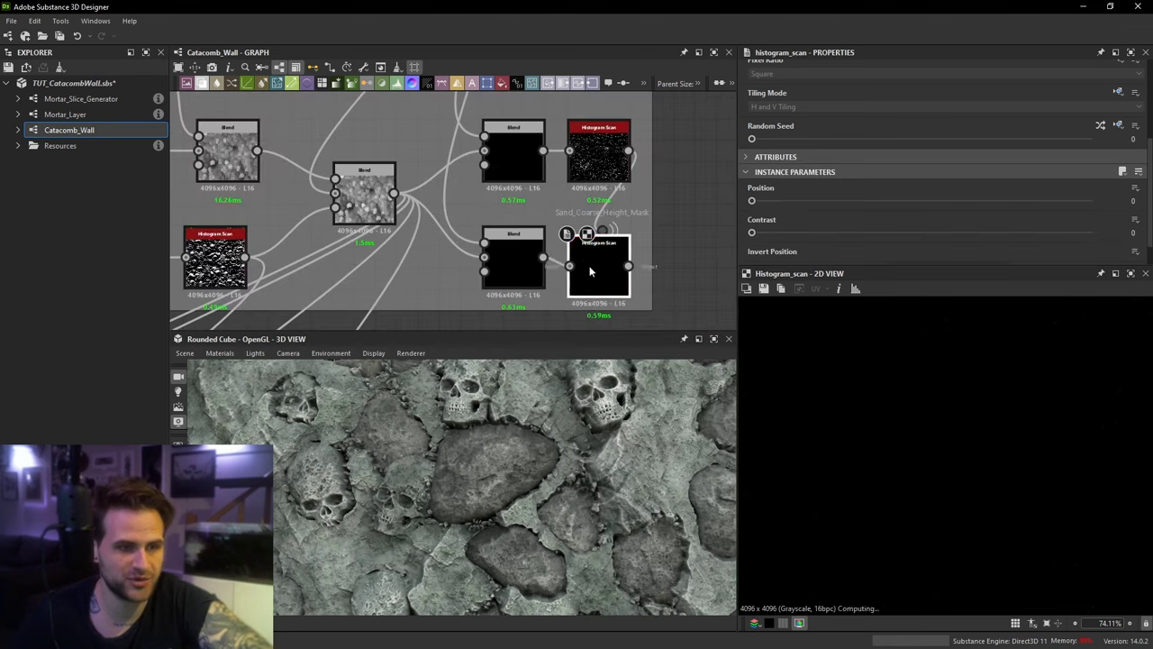
# Step: Set the new Histogram Scan's Position to 1 and examine the resulting coarse sand mask
pyautogui.moveTo(800, 200); pyautogui.dragTo(1091, 200)
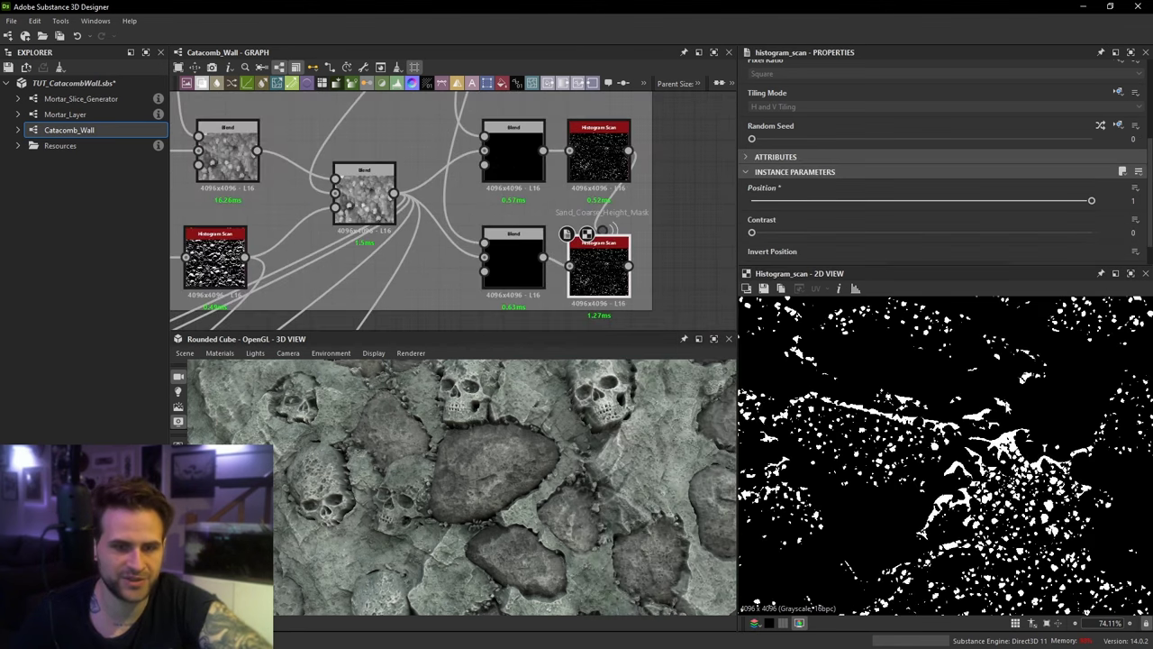
pyautogui.scroll(-5, 1009, 442)
pyautogui.scroll(2, 1014, 503)
# Step: Delete the demonstration Histogram Scan and its Subtract Blend below the coarse sand mask nodes
pyautogui.click(597, 250)
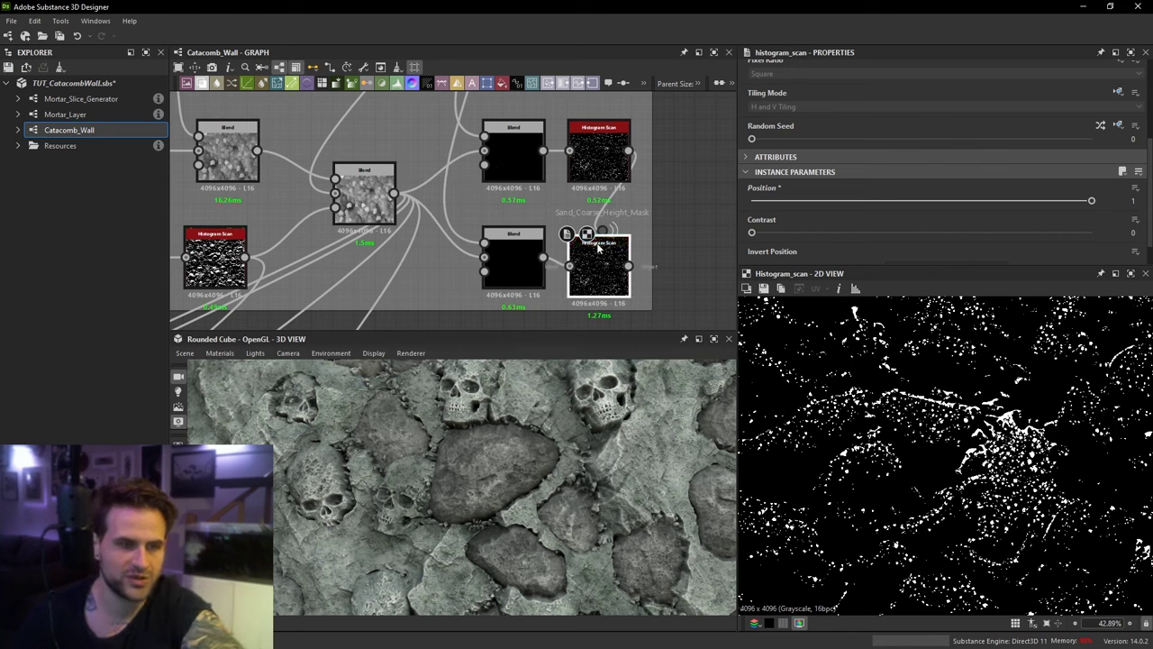
pyautogui.click(608, 226)
pyautogui.scroll(-6, 604, 277)
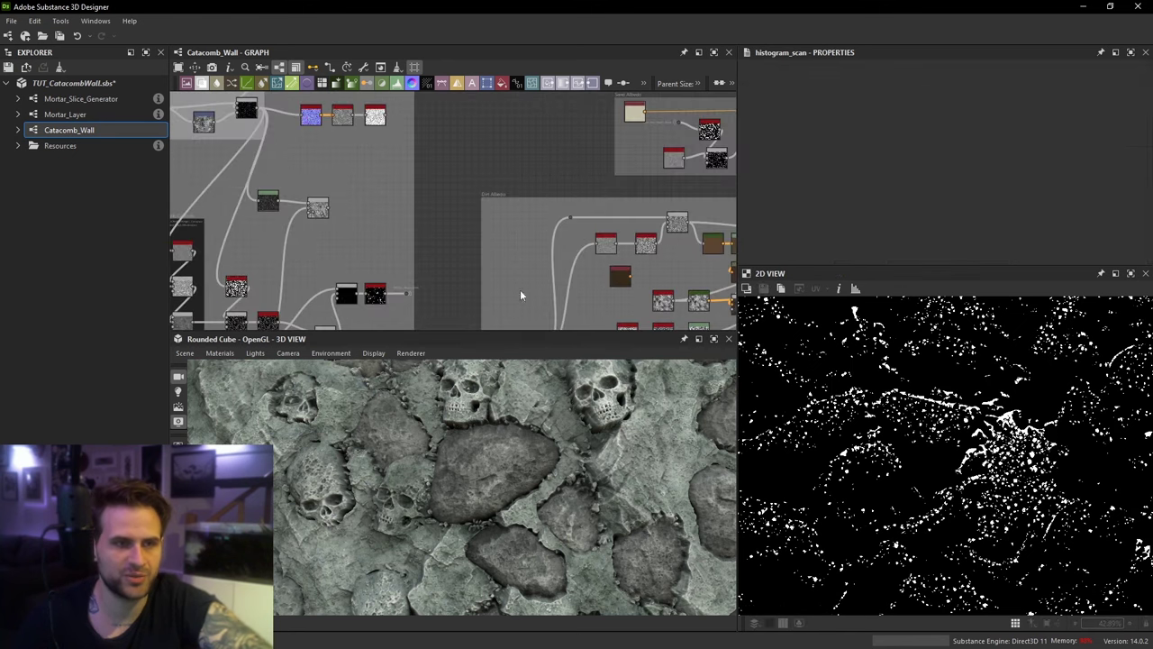
# Step: Locate the Skull_Height_Mask portal below the Skulls Master Levels and preview its mask
pyautogui.moveTo(553, 222); pyautogui.dragTo(472, 370, button='middle')
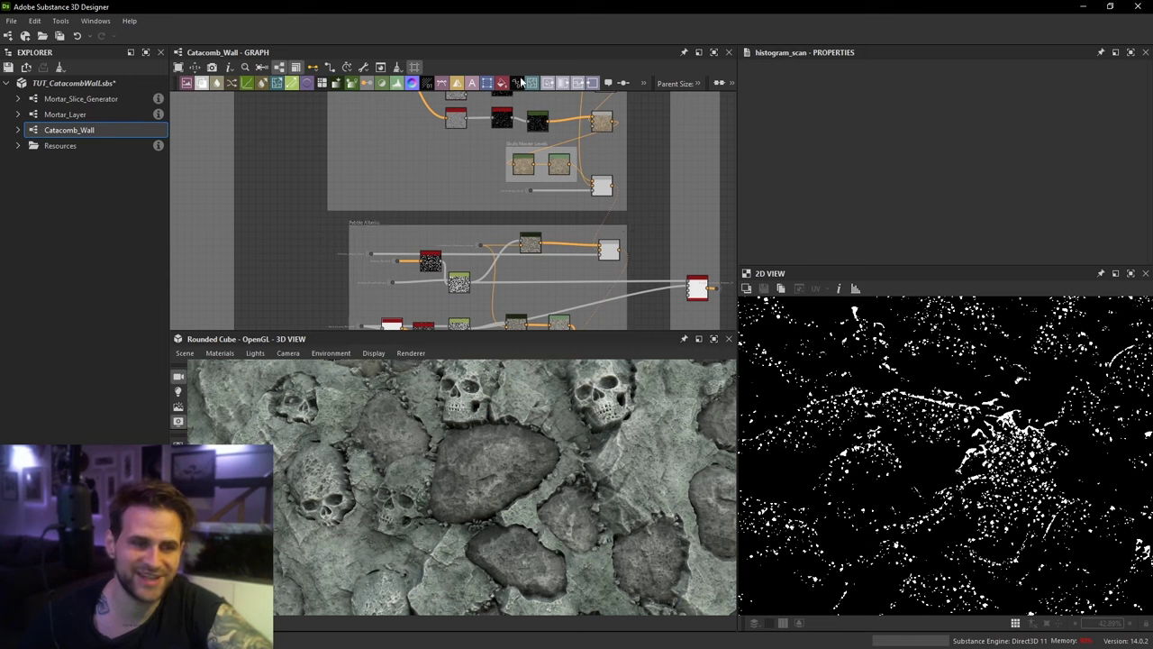
pyautogui.moveTo(551, 193); pyautogui.dragTo(518, 253, button='middle')
pyautogui.scroll(5, 496, 241)
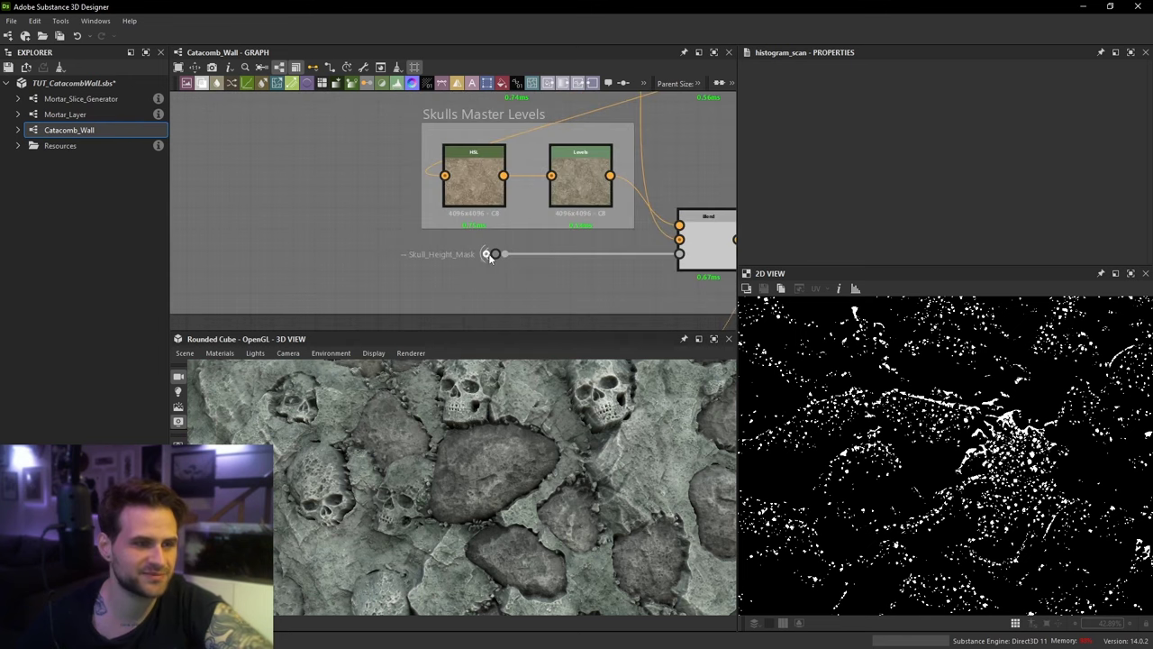
pyautogui.click(487, 254)
pyautogui.scroll(-4, 483, 255)
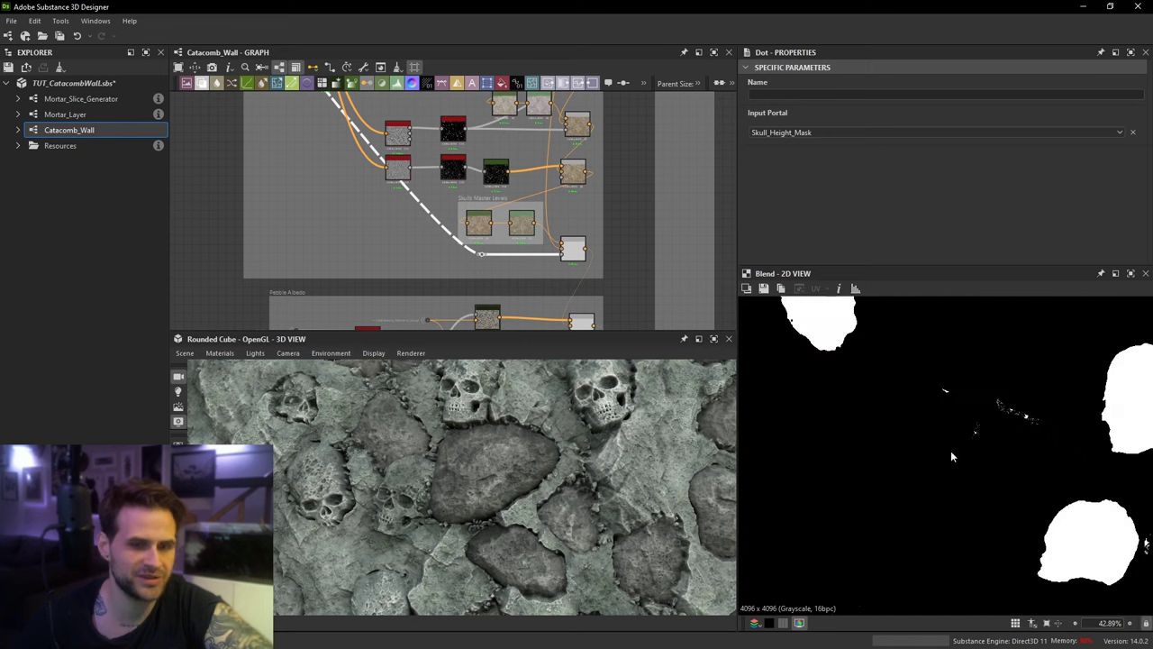
pyautogui.scroll(-3, 1081, 460)
# Step: Locate the Cobble_Height_Mask portal at the end of the Cobble Albedo and preview its mask
pyautogui.moveTo(542, 162); pyautogui.dragTo(572, 326, button='middle')
pyautogui.moveTo(551, 135); pyautogui.dragTo(545, 302, button='middle')
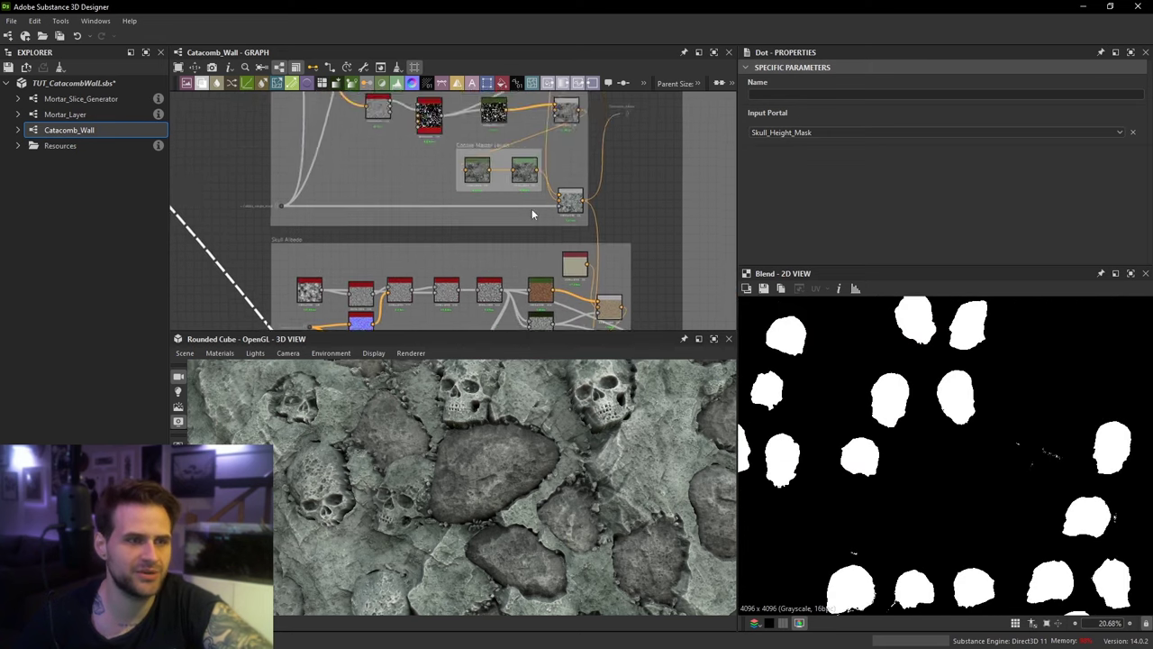
pyautogui.scroll(3, 329, 202)
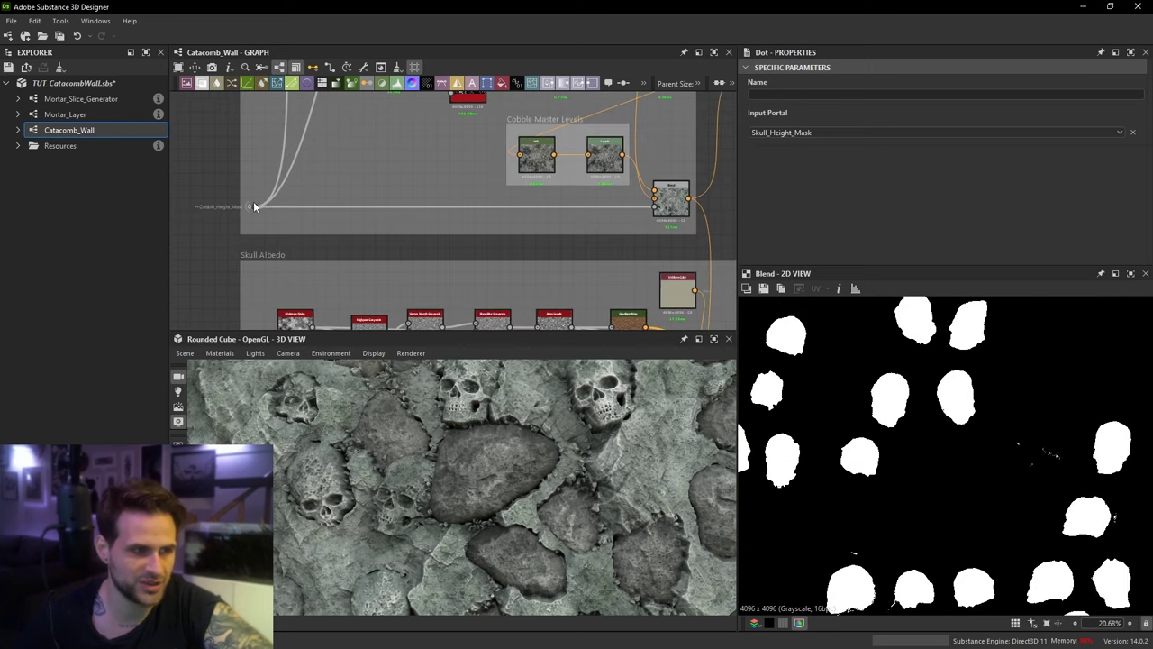
pyautogui.click(256, 204)
pyautogui.moveTo(635, 159); pyautogui.dragTo(598, 195, button='middle')
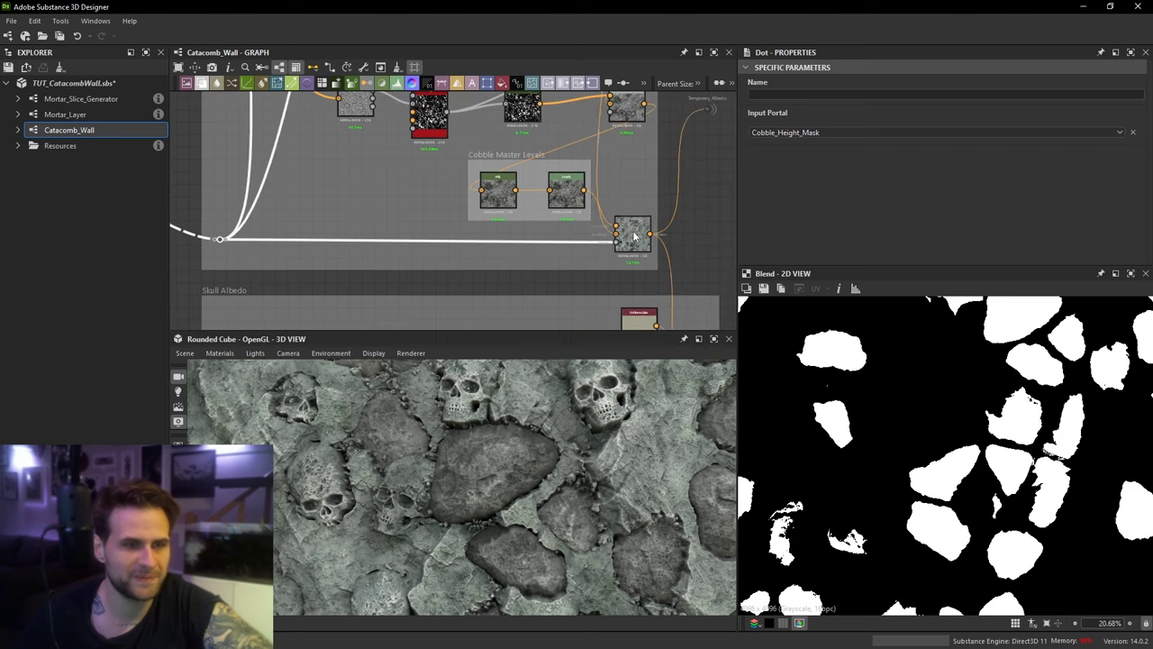
# Step: Preview the Blend that follows the Cobble Master Levels and look over the nodes around it
pyautogui.doubleClick(634, 235)
pyautogui.scroll(-2, 636, 236)
pyautogui.moveTo(649, 270); pyautogui.dragTo(661, 123, button='middle')
pyautogui.moveTo(642, 195); pyautogui.dragTo(630, 316, button='middle')
pyautogui.moveTo(645, 126); pyautogui.dragTo(642, 291, button='middle')
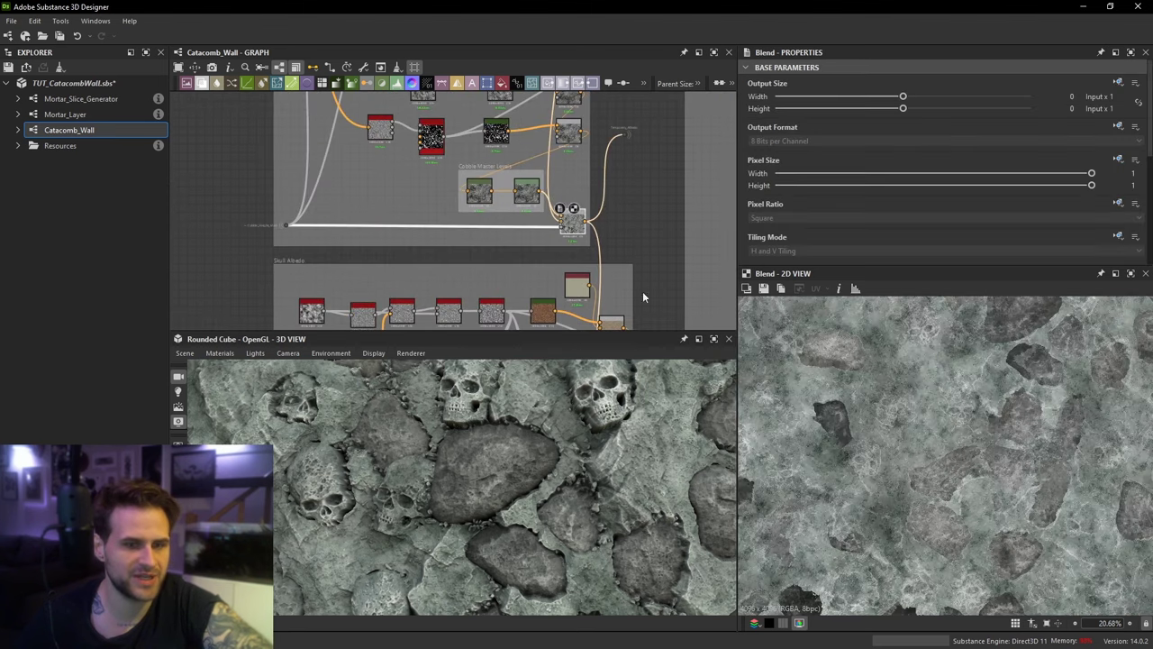
pyautogui.scroll(2, 584, 221)
pyautogui.moveTo(565, 191); pyautogui.dragTo(577, 315, button='middle')
pyautogui.moveTo(588, 103); pyautogui.dragTo(593, 189, button='middle')
pyautogui.moveTo(622, 316); pyautogui.dragTo(586, 161, button='middle')
pyautogui.scroll(1, 539, 272)
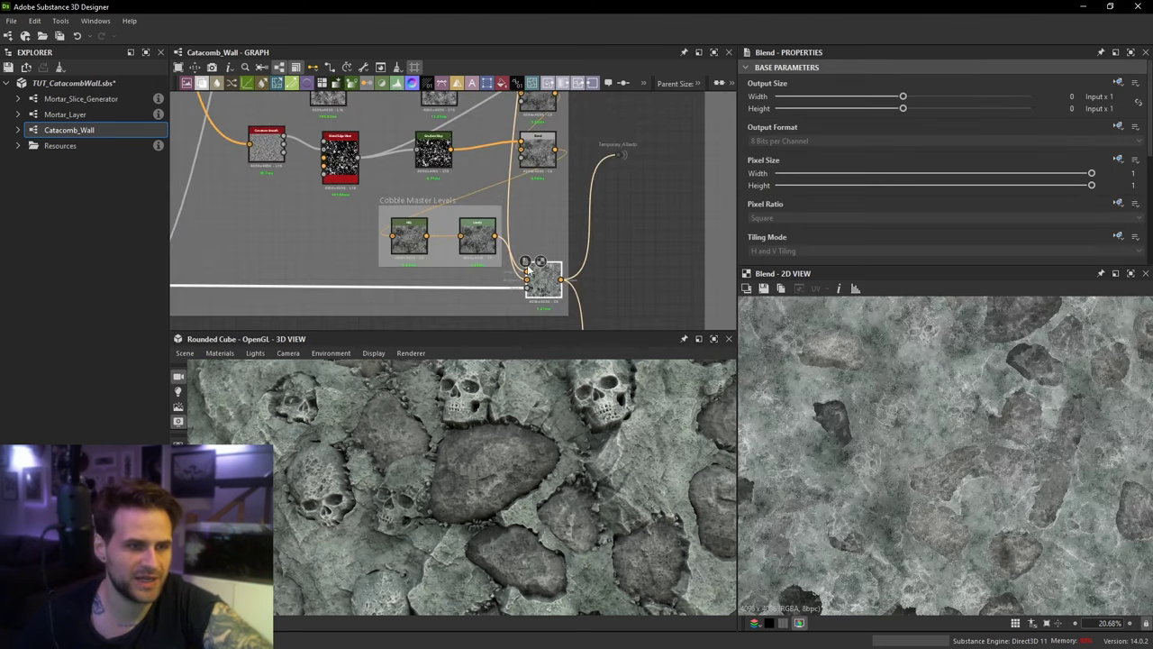
# Step: Preview the foreground and background inputs of the Blend that follows the Cobble Master Levels
pyautogui.doubleClick(527, 272)
pyautogui.doubleClick(531, 281)
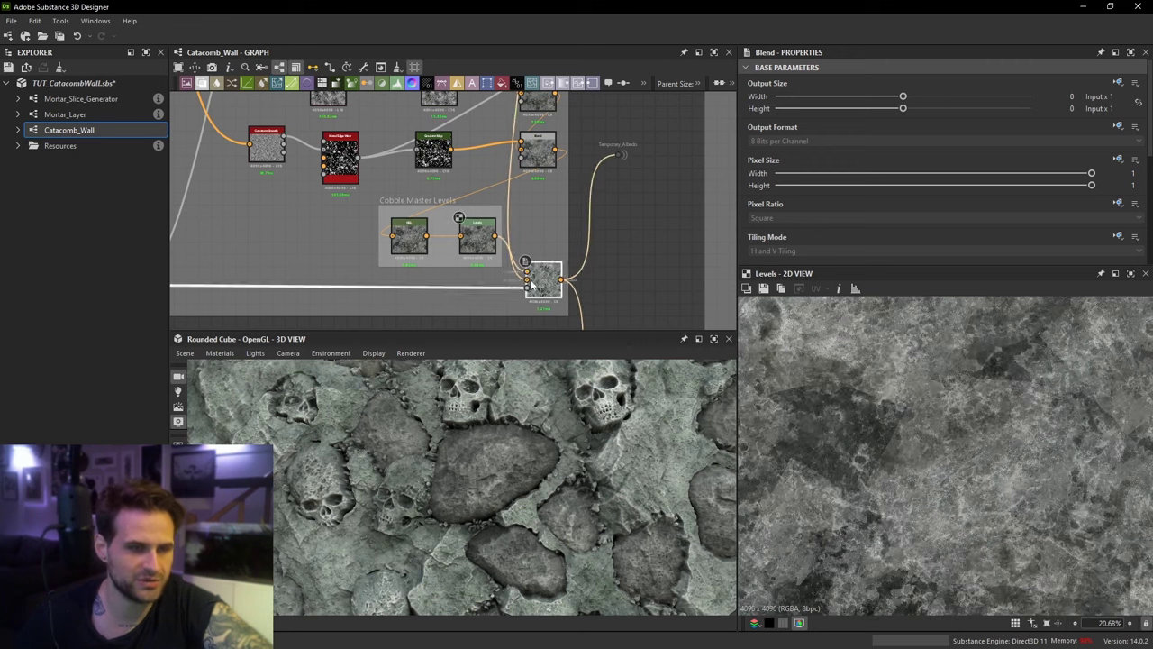
pyautogui.scroll(-1, 549, 209)
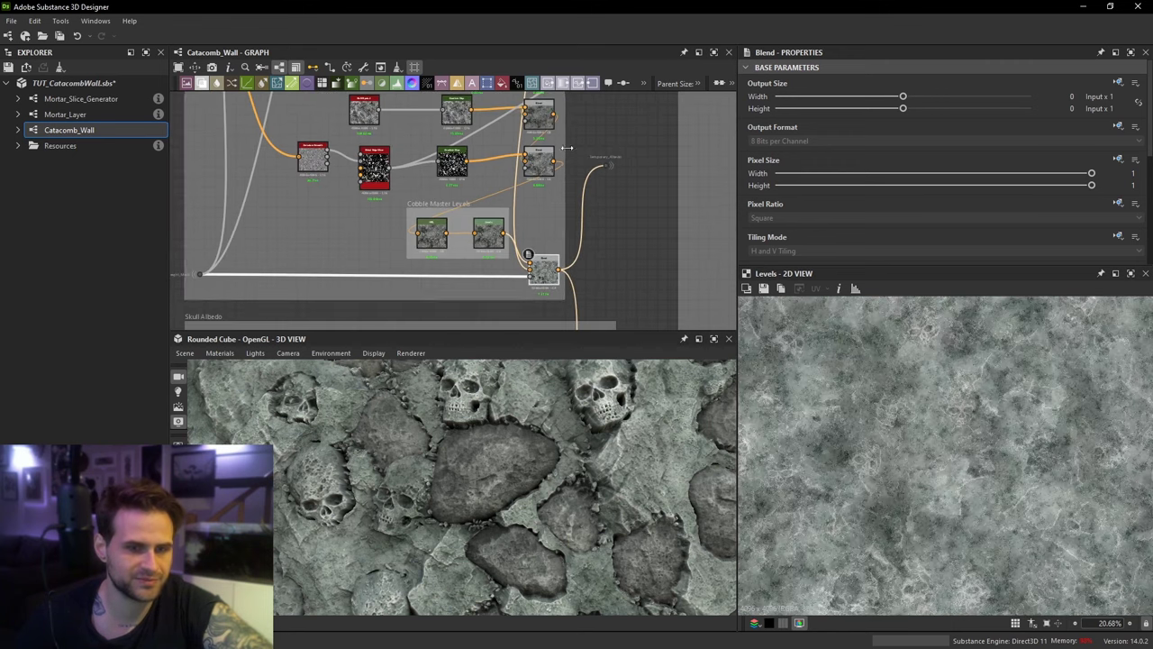
# Step: Trace the column of Blend nodes up through the Cobble Albedo and preview a Blend midway along the chain
pyautogui.click(574, 149)
pyautogui.scroll(3, 574, 150)
pyautogui.scroll(-2, 574, 148)
pyautogui.moveTo(578, 130); pyautogui.dragTo(587, 189, button='middle')
pyautogui.scroll(-2, 587, 186)
pyautogui.moveTo(586, 142); pyautogui.dragTo(594, 265, button='middle')
pyautogui.scroll(1, 555, 211)
pyautogui.scroll(-4, 557, 211)
pyautogui.moveTo(597, 169)
pyautogui.mouseDown(button='middle')
pyautogui.moveTo(597, 212)
pyautogui.moveTo(588, 170)
pyautogui.mouseUp(button='middle')
pyautogui.scroll(1, 572, 195)
pyautogui.doubleClick(567, 187)
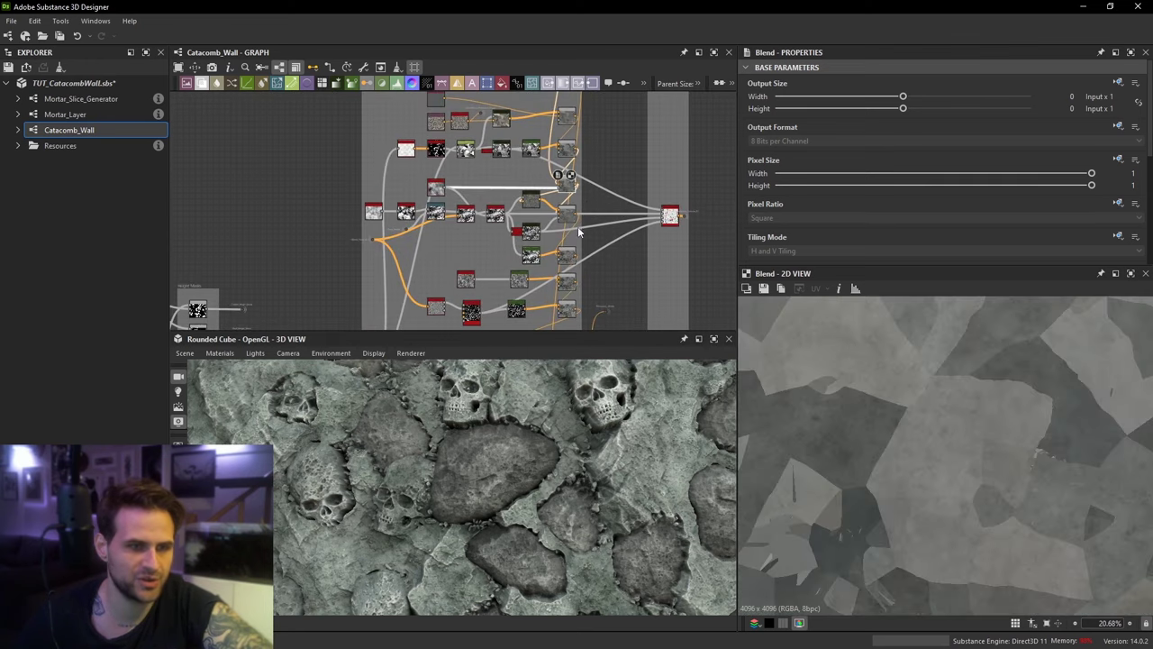
# Step: Connect the Blend fed by the warped-noise Gradient Map to Temporary_Albedo and inspect the large cobble in 3D
pyautogui.moveTo(579, 233); pyautogui.dragTo(566, 186, button='middle')
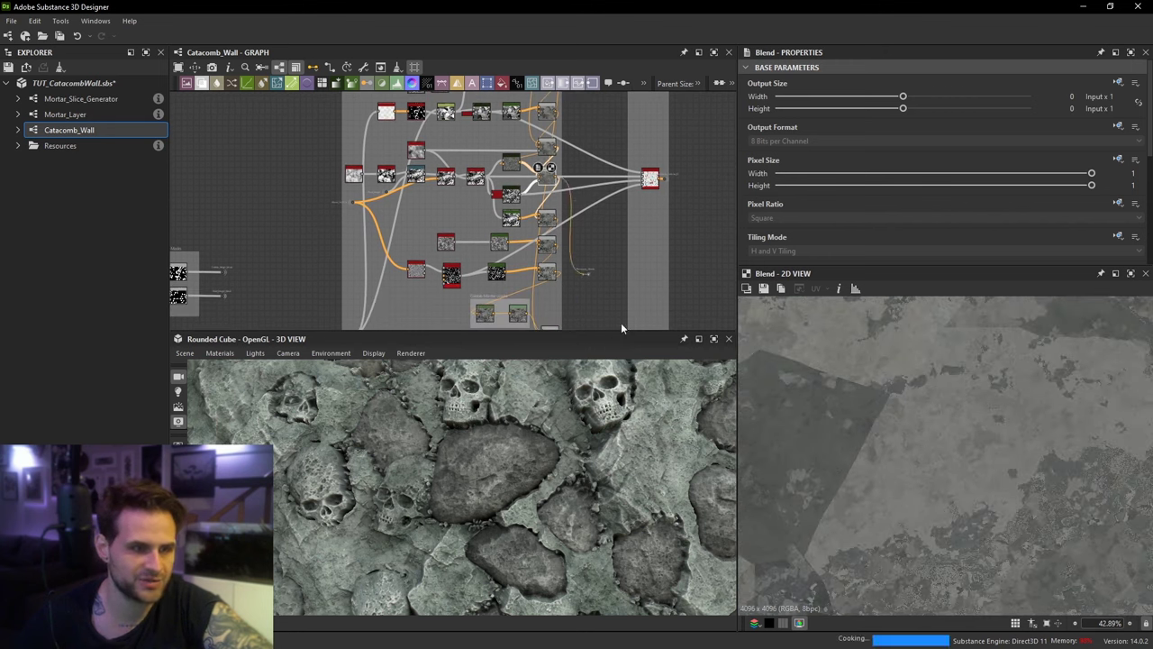
pyautogui.scroll(3, 554, 448)
pyautogui.scroll(3, 566, 450)
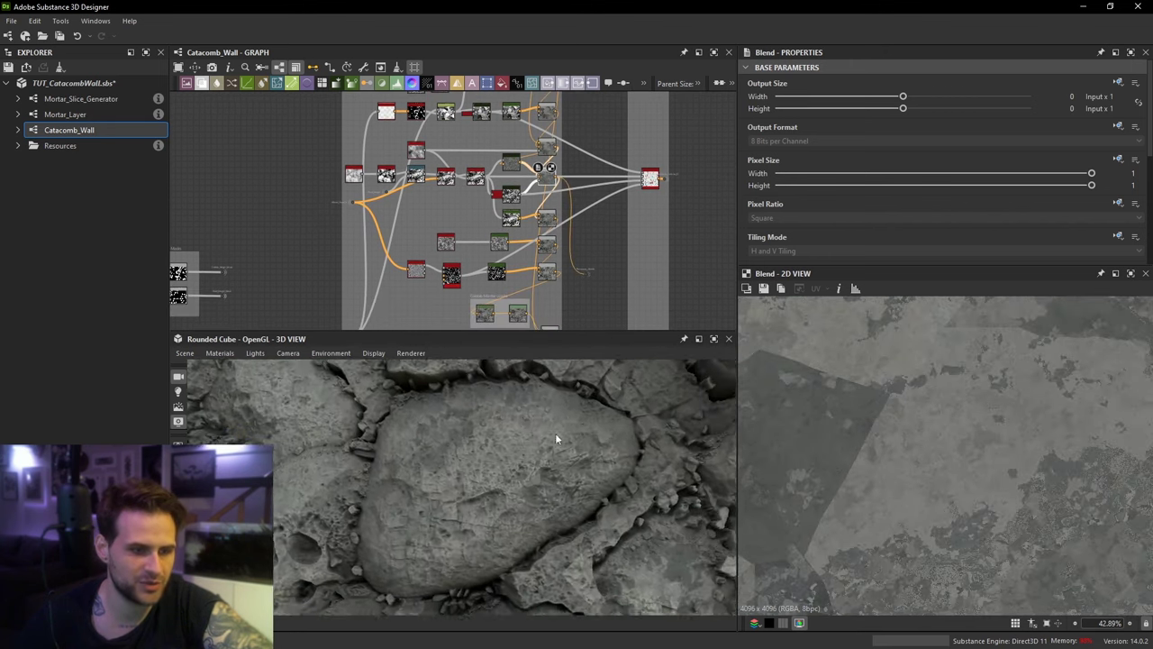
pyautogui.scroll(2, 576, 209)
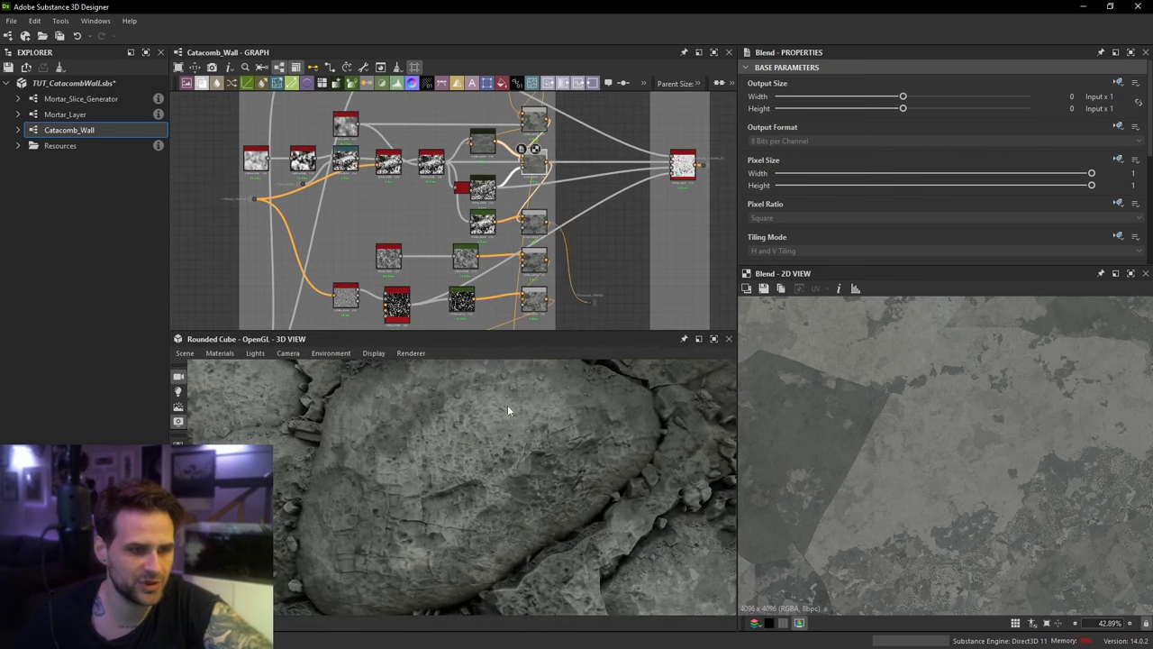
# Step: Compare the Cobble Albedo's Add Sub Blend with the Gradient Map that feeds it in the 2D preview
pyautogui.click(534, 220)
pyautogui.scroll(-2, 869, 177)
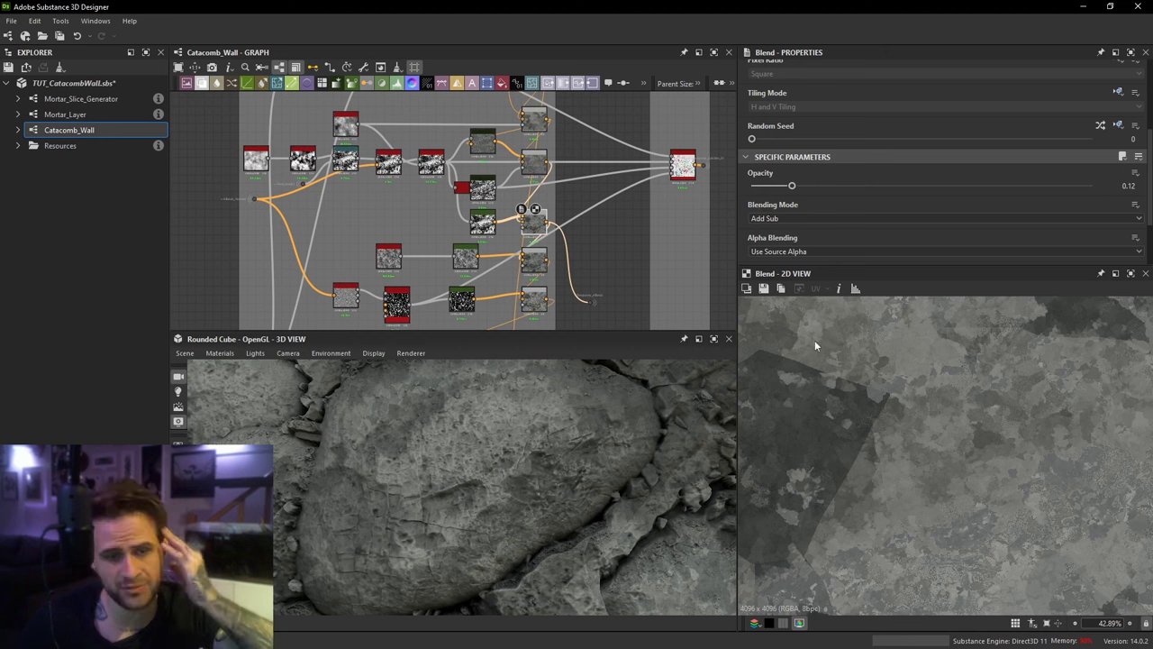
pyautogui.click(475, 230)
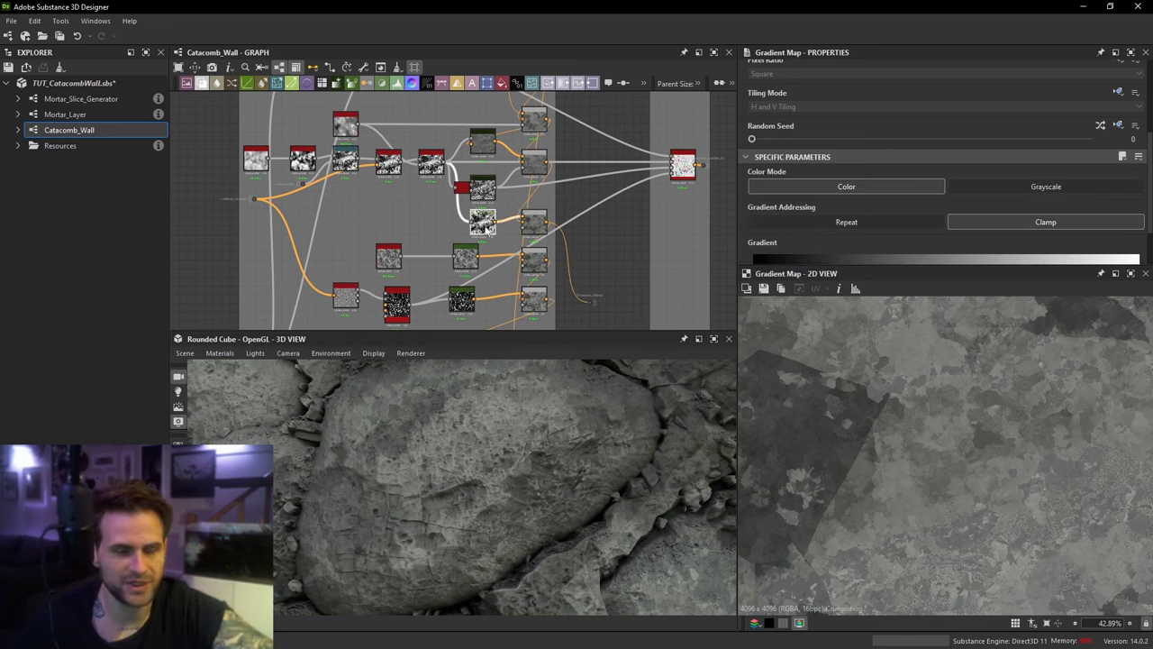
pyautogui.scroll(2, 908, 409)
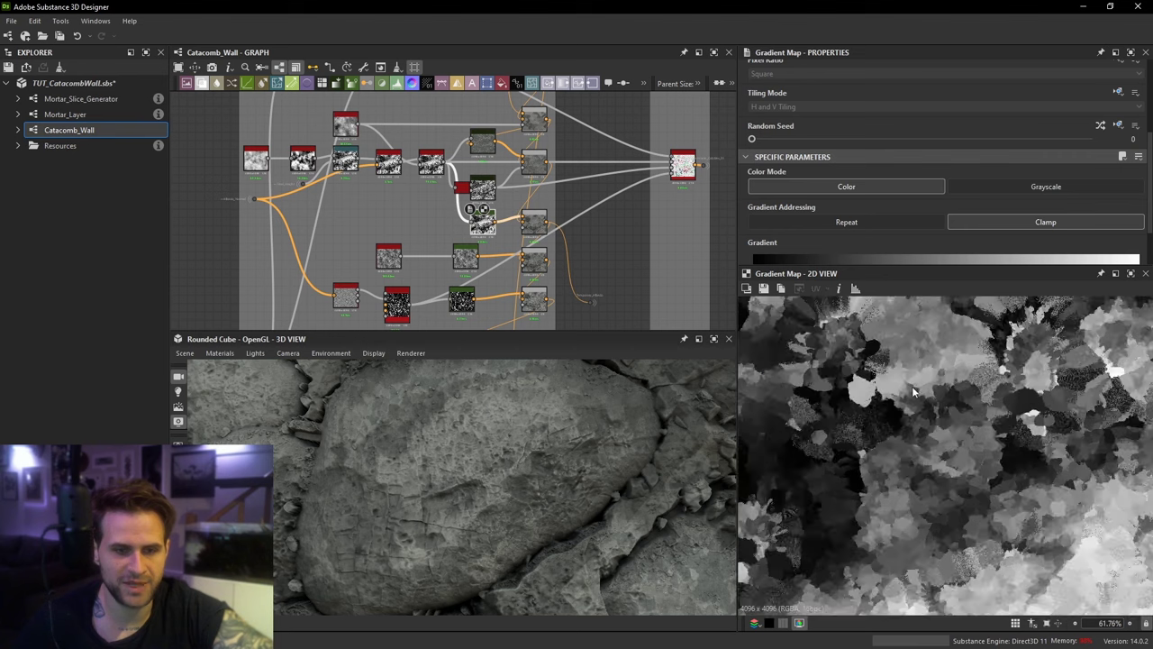
pyautogui.click(539, 226)
pyautogui.scroll(1, 961, 419)
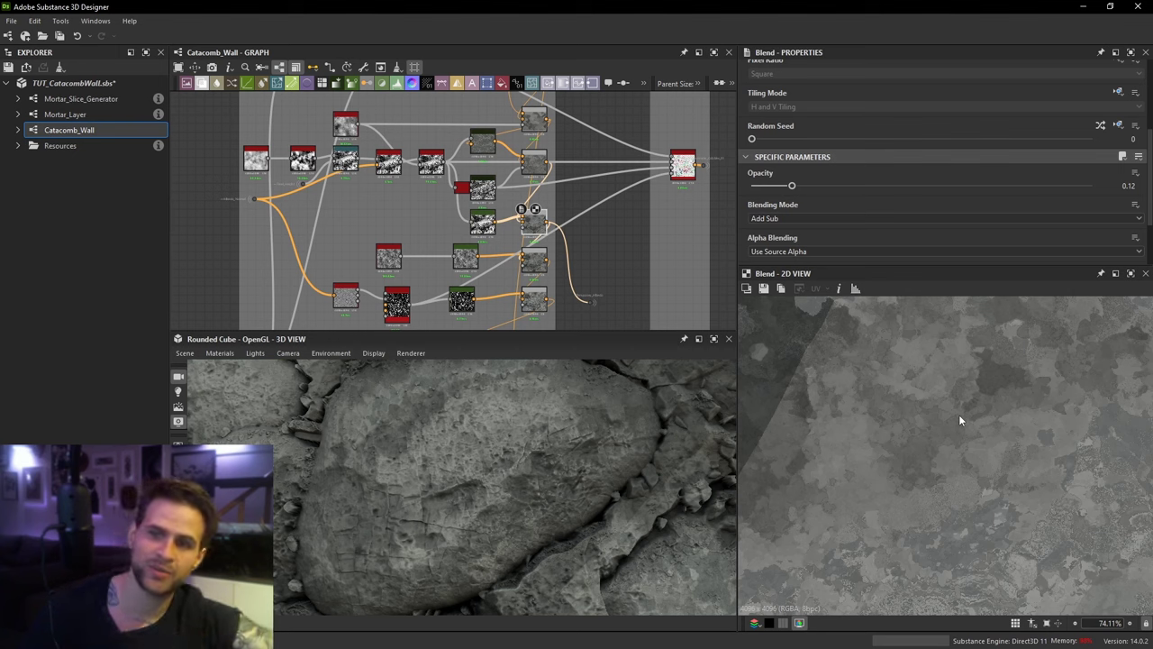
# Step: Preview the upper Gradient (Dynamic) node that colours the Cobble Albedo's warped noise
pyautogui.scroll(2, 513, 277)
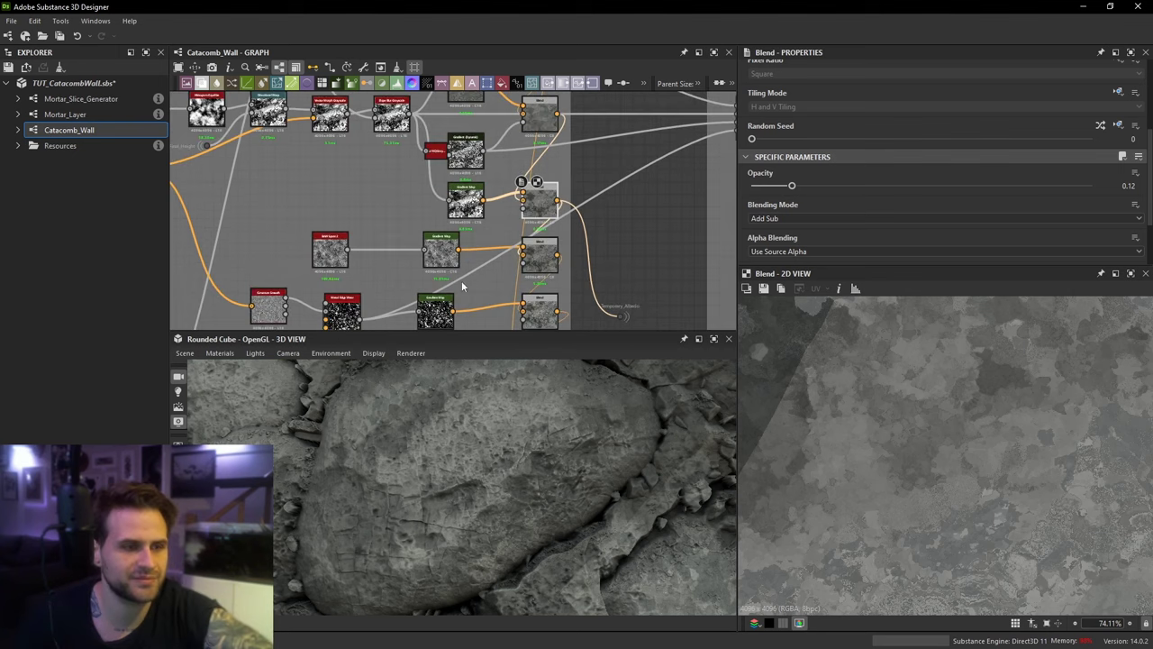
pyautogui.moveTo(461, 280); pyautogui.dragTo(450, 242, button='middle')
pyautogui.moveTo(441, 101); pyautogui.dragTo(462, 238, button='middle')
pyautogui.scroll(1, 474, 189)
pyautogui.doubleClick(474, 187)
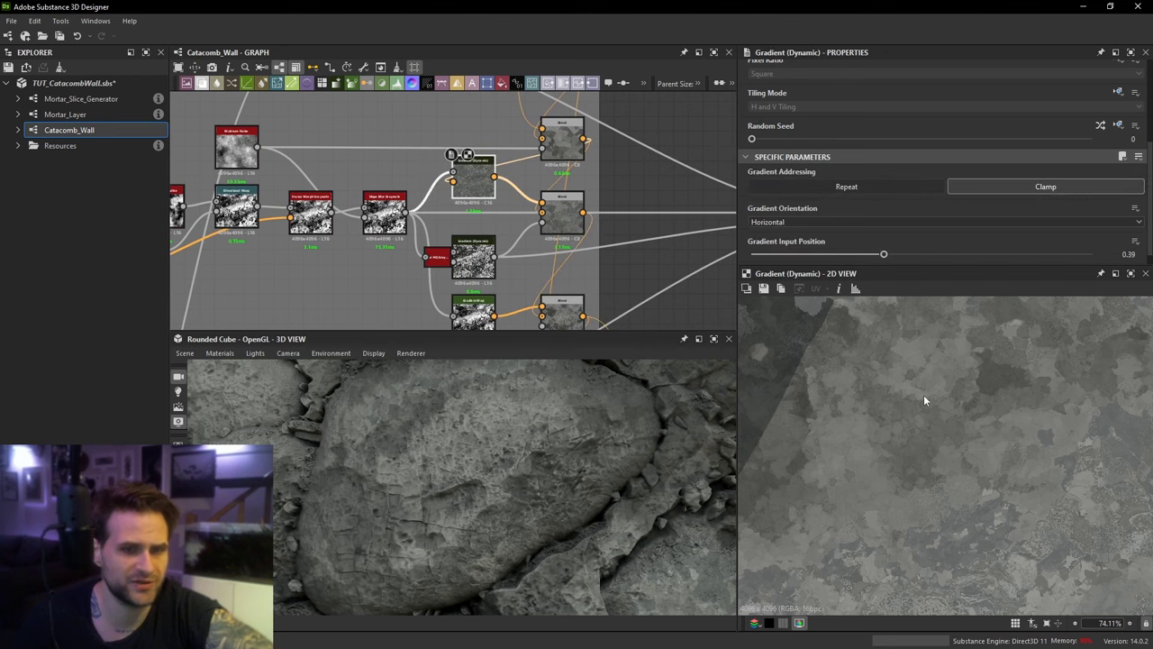
# Step: Connect the last Blend ahead of the Cobble Master Levels to Temporary_Albedo and inspect the cobble in 3D
pyautogui.moveTo(533, 260); pyautogui.dragTo(528, 206, button='middle')
pyautogui.scroll(-2, 509, 116)
pyautogui.scroll(1, 526, 207)
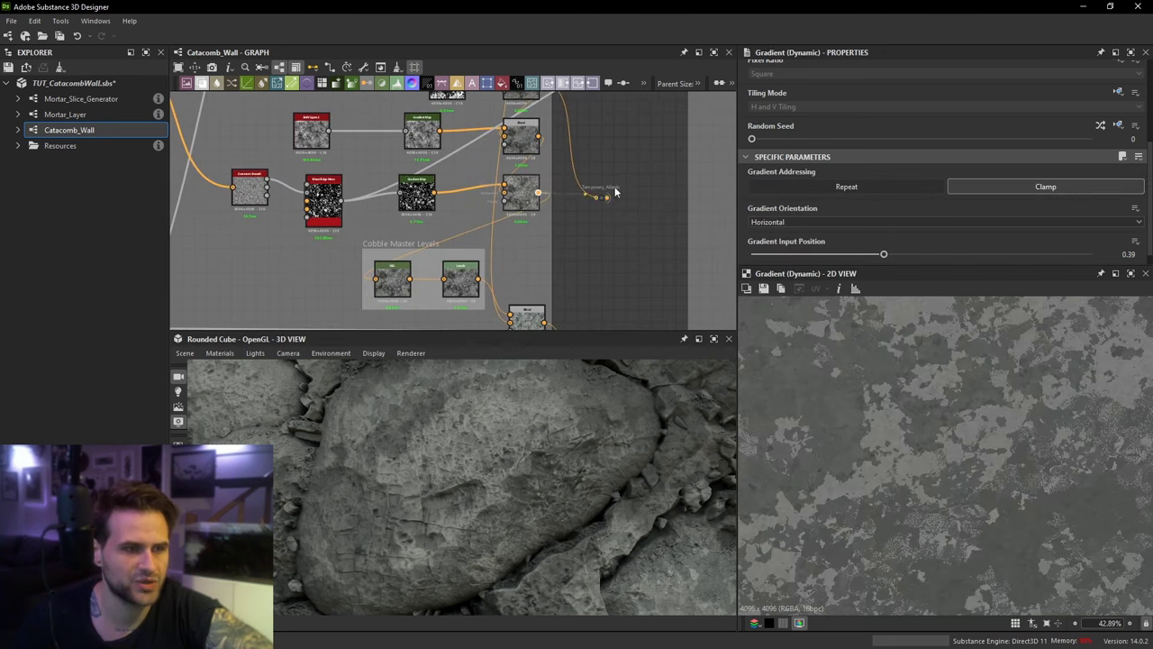
pyautogui.moveTo(603, 191); pyautogui.dragTo(603, 194)
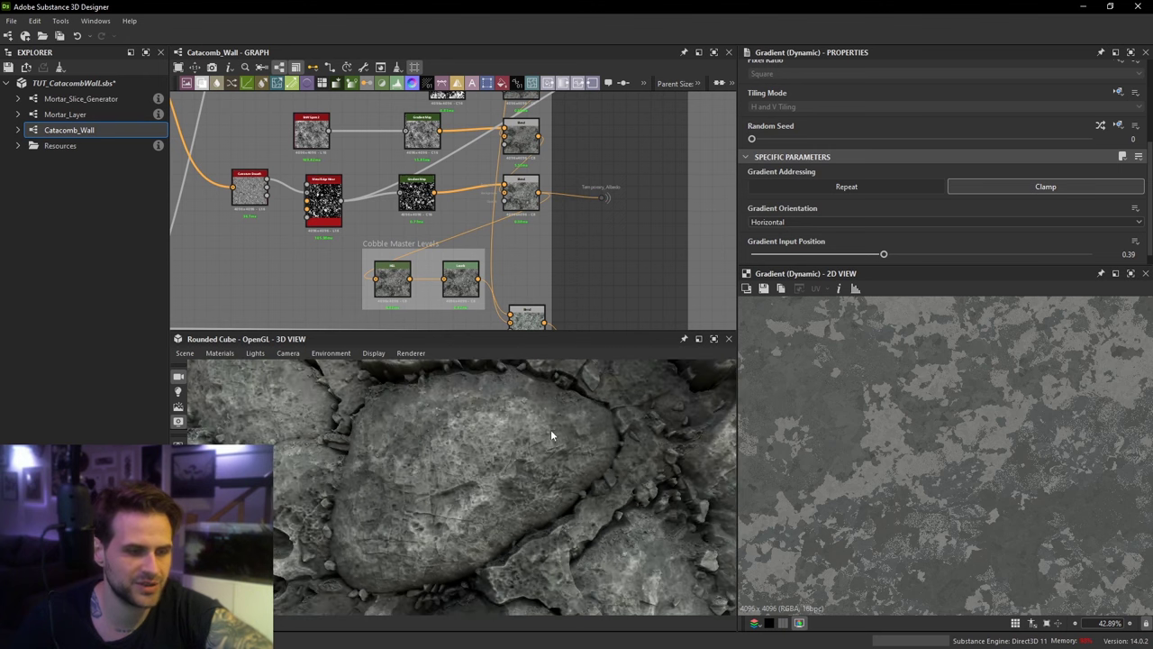
# Step: Connect the Blend masked by Cobble_Height_Mask to Temporary_Albedo and inspect the cobbles and mortar in 3D
pyautogui.moveTo(525, 246); pyautogui.dragTo(523, 228, button='middle')
pyautogui.scroll(-2, 571, 172)
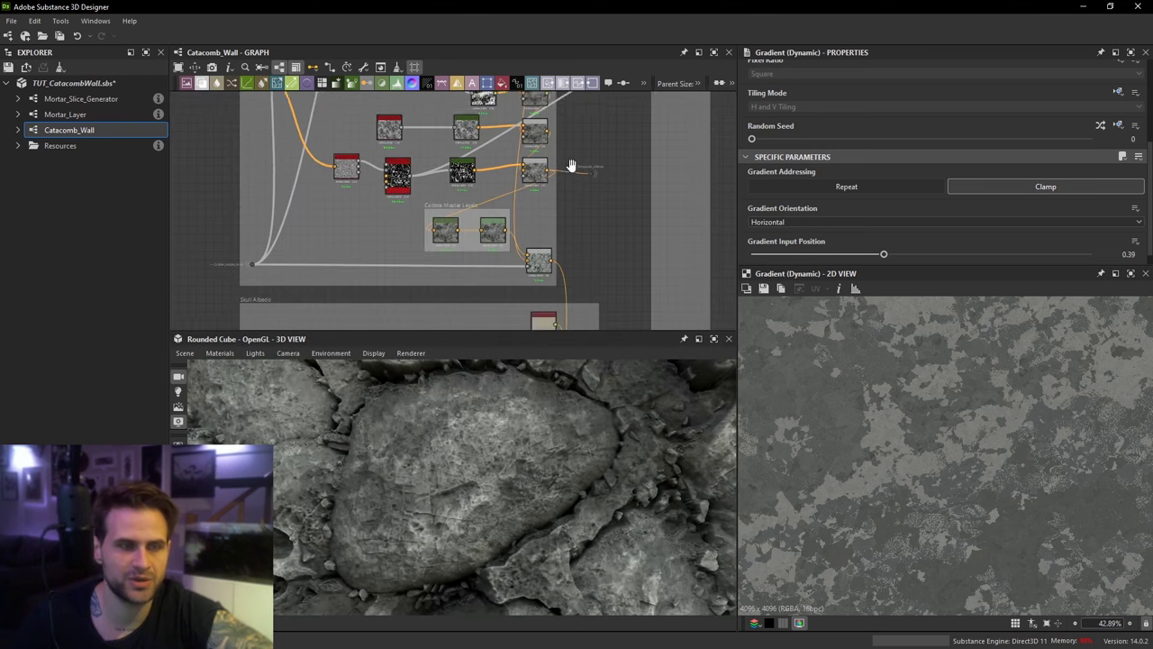
pyautogui.moveTo(571, 171); pyautogui.dragTo(572, 206, button='middle')
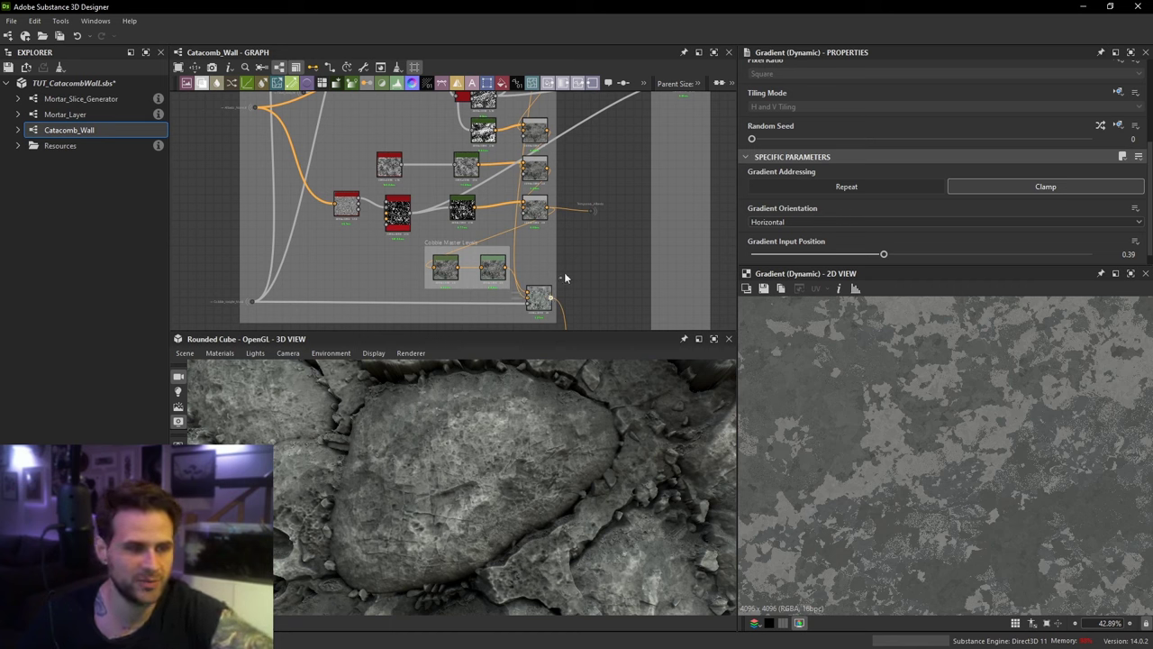
pyautogui.moveTo(590, 214); pyautogui.dragTo(578, 262)
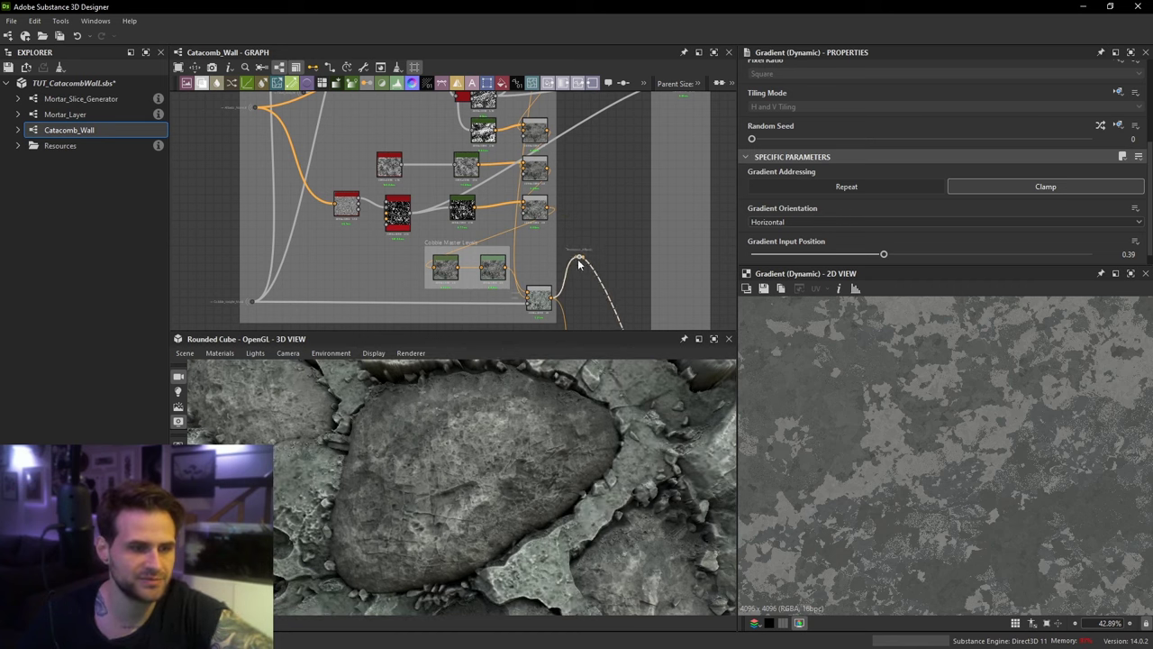
pyautogui.moveTo(578, 269); pyautogui.dragTo(601, 218, button='middle')
pyautogui.moveTo(582, 489); pyautogui.dragTo(576, 454, button='middle')
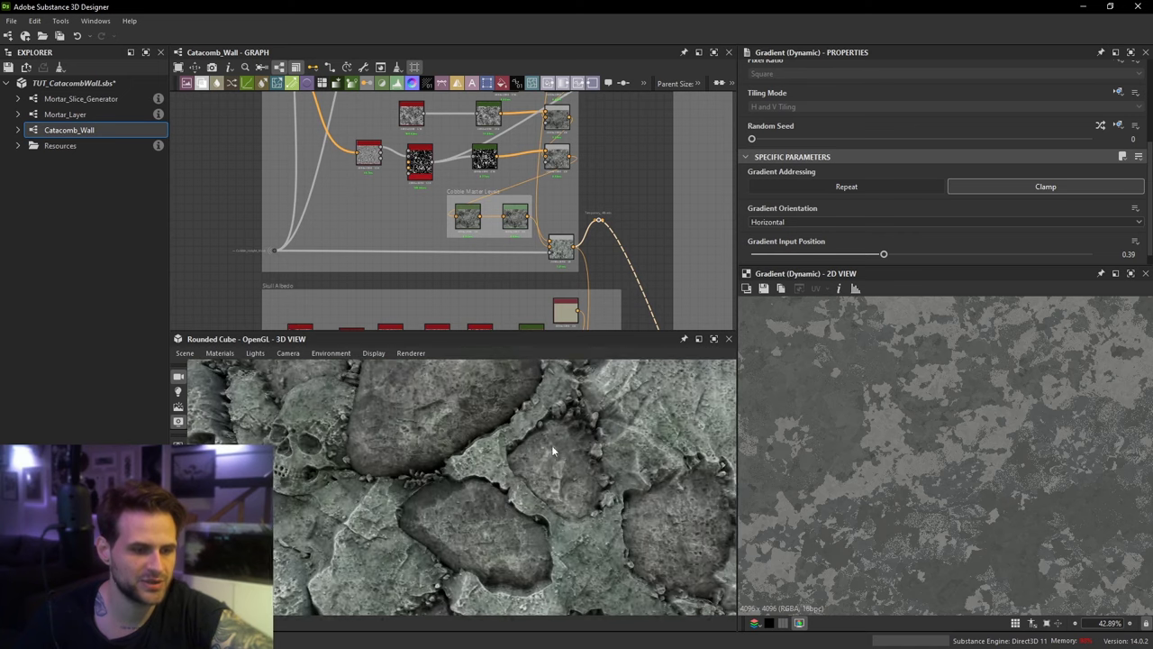
# Step: Try a Lightness of 0.4 on the HSL node in Cobble Master Levels and undo the change
pyautogui.scroll(2, 486, 212)
pyautogui.scroll(2, 487, 212)
pyautogui.moveTo(446, 186); pyautogui.dragTo(437, 188)
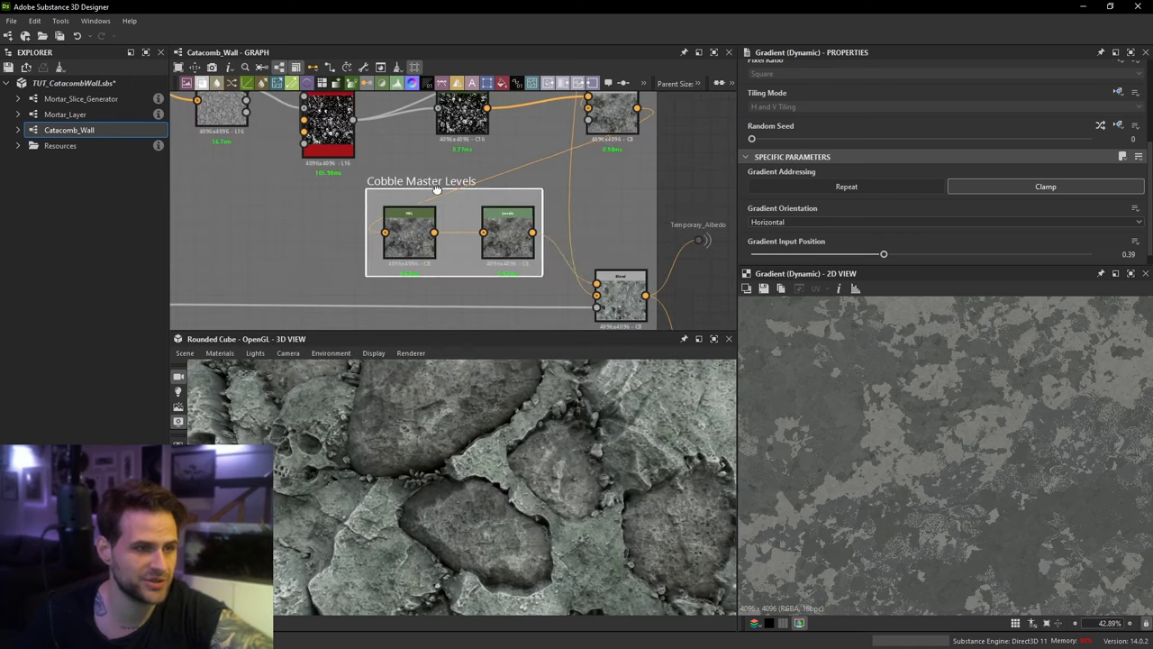
pyautogui.click(414, 234)
pyautogui.click(886, 248)
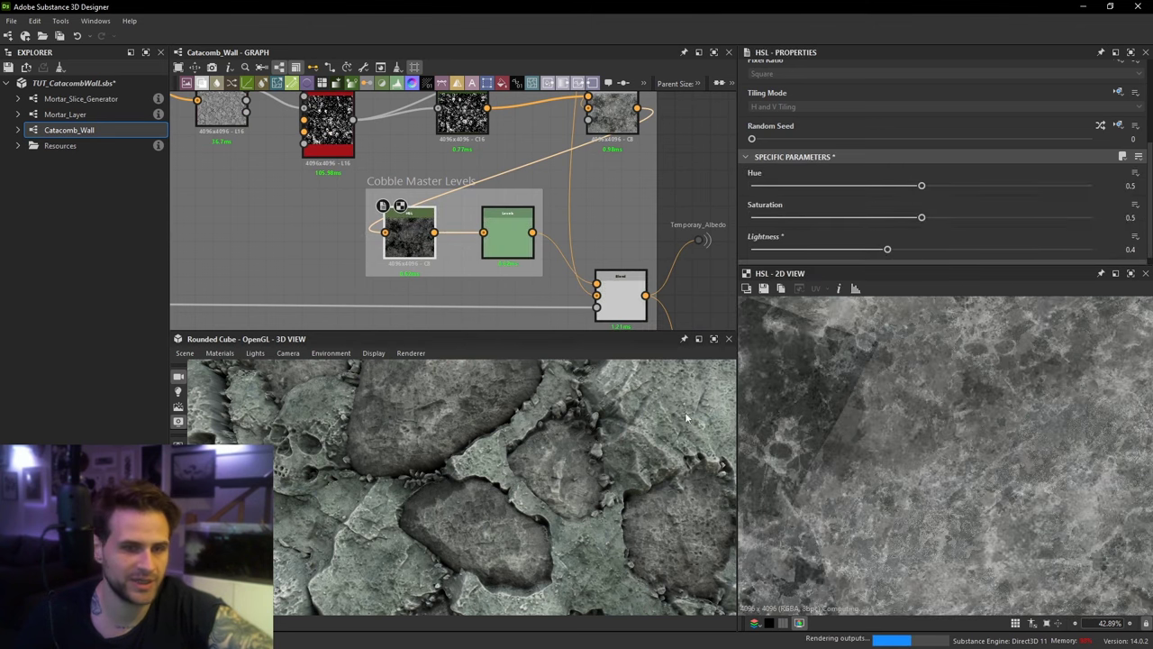
pyautogui.scroll(-5, 585, 420)
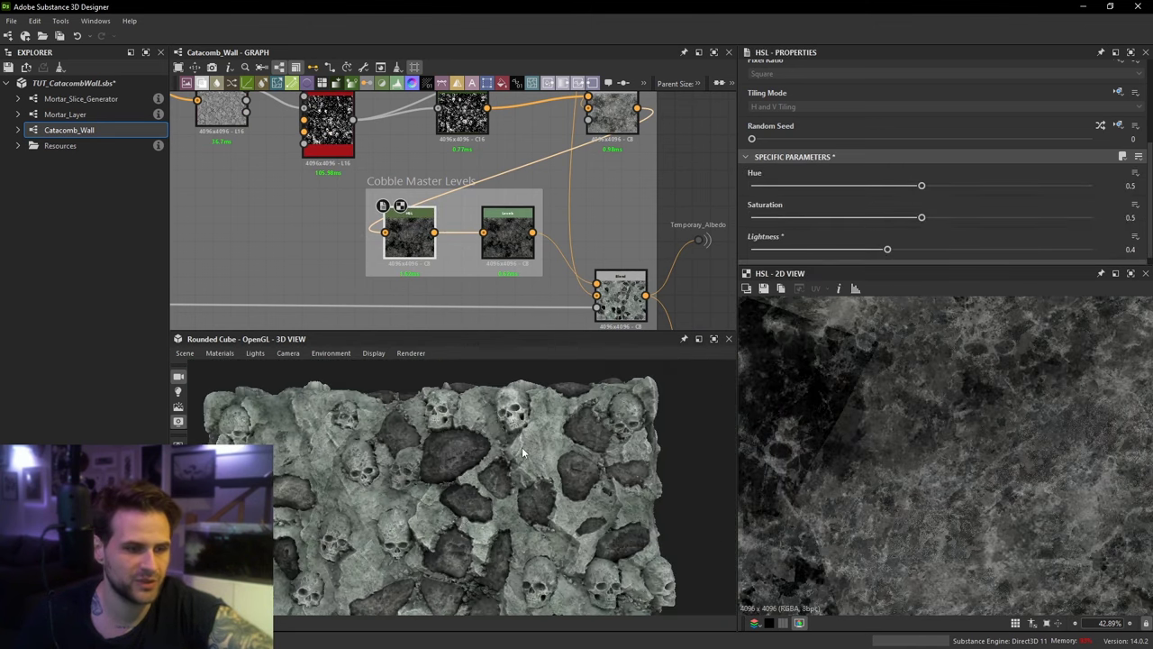
pyautogui.hotkey('ctrl', 'z')
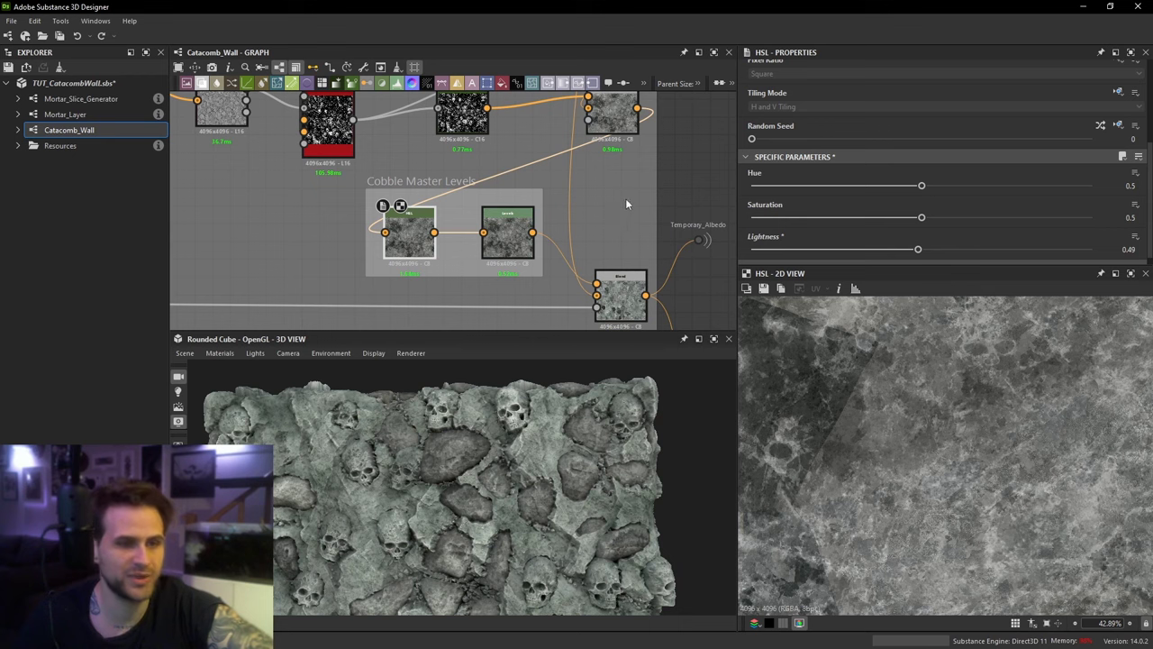
# Step: Move the Temporary_Albedo portal down beside the first Blend of the Skull Albedo frame
pyautogui.moveTo(627, 203); pyautogui.dragTo(572, 201, button='middle')
pyautogui.moveTo(616, 230); pyautogui.dragTo(628, 278)
pyautogui.scroll(-4, 628, 259)
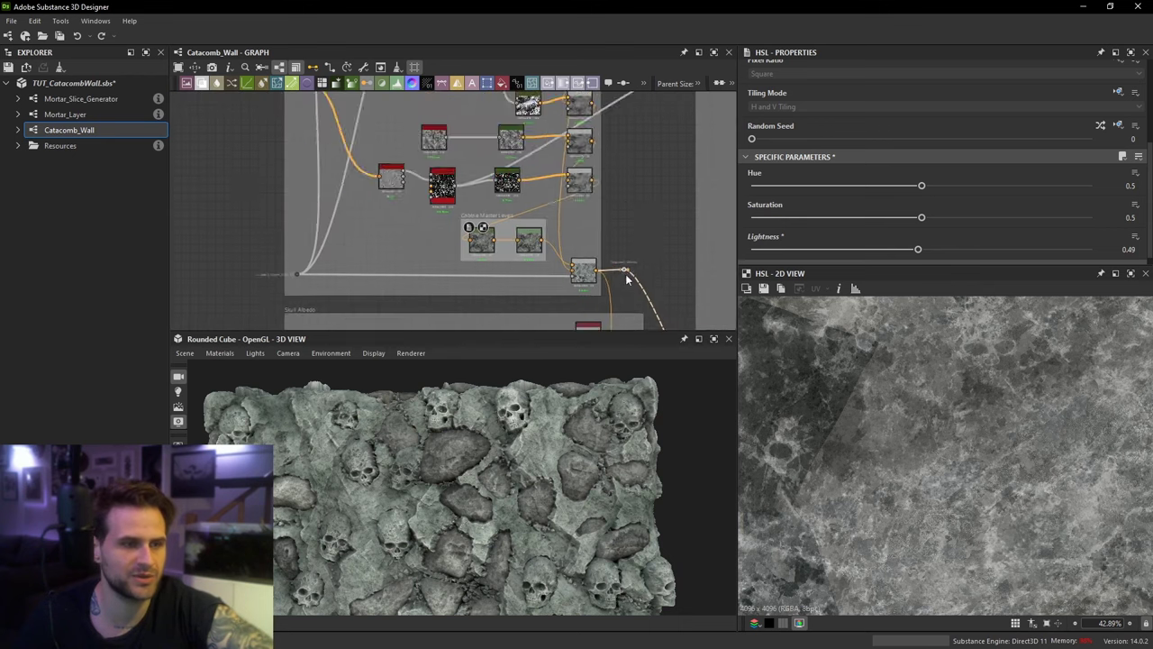
pyautogui.moveTo(628, 279); pyautogui.dragTo(628, 184, button='middle')
pyautogui.moveTo(628, 184); pyautogui.dragTo(644, 226)
pyautogui.moveTo(643, 226); pyautogui.dragTo(631, 175, button='middle')
pyautogui.moveTo(631, 174); pyautogui.dragTo(646, 214)
pyautogui.scroll(2, 645, 213)
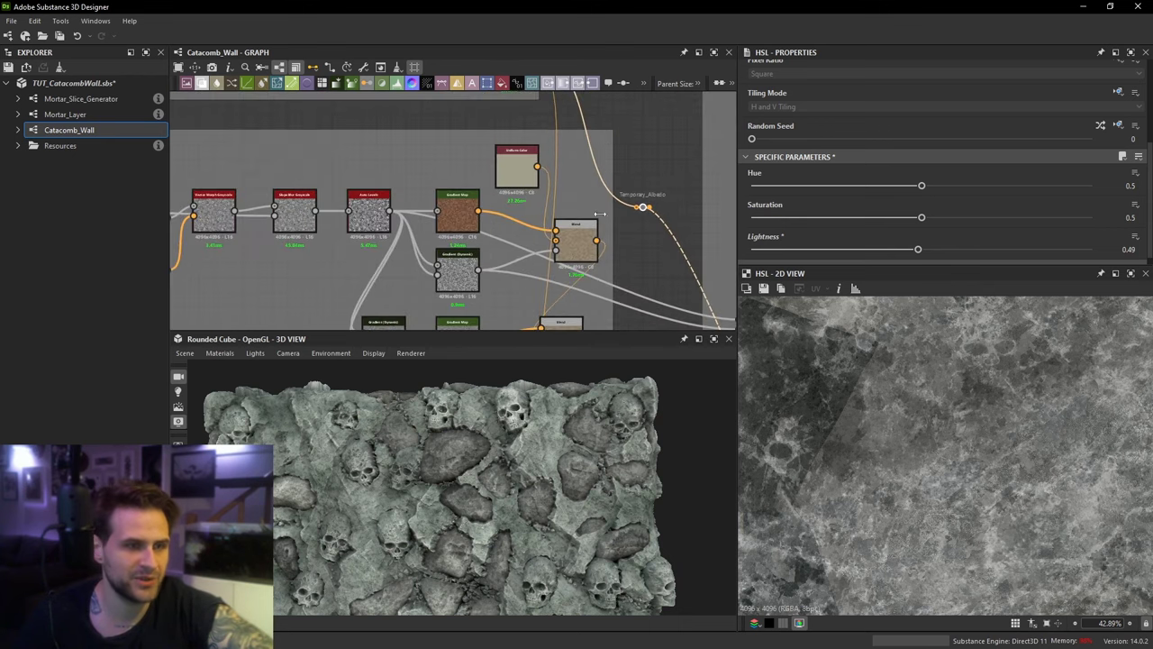
# Step: Move the Temporary_Albedo portal down beside the final Blend of the Skull Albedo frame, near Skulls Master Levels
pyautogui.scroll(-2, 586, 216)
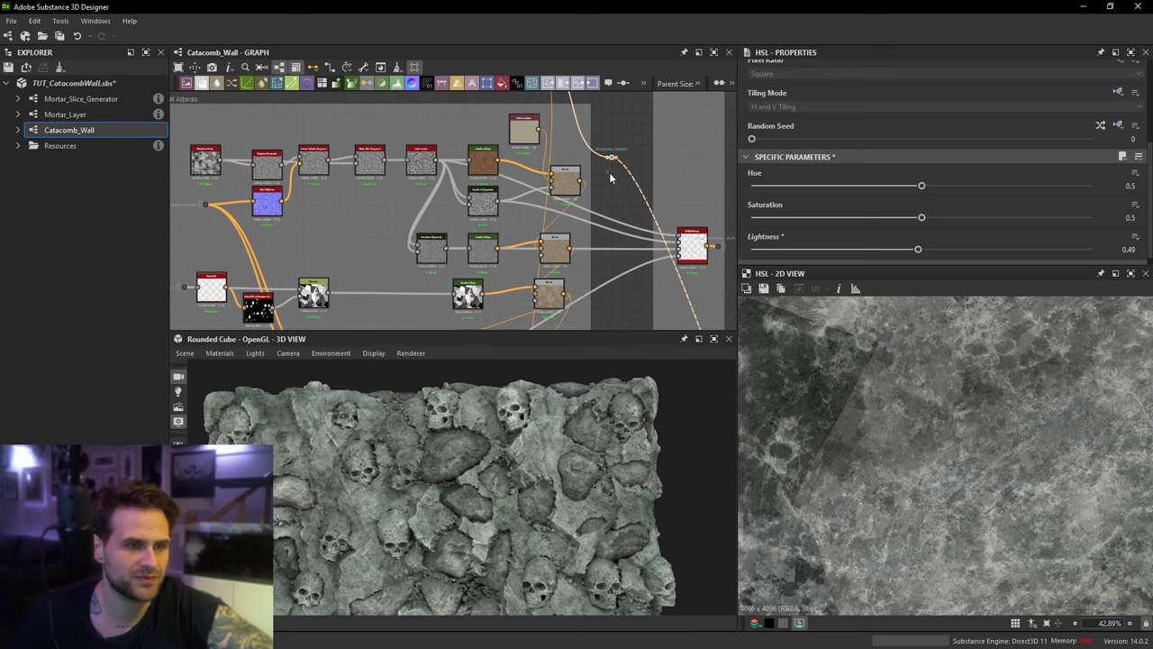
pyautogui.moveTo(612, 159); pyautogui.dragTo(611, 254)
pyautogui.moveTo(611, 254); pyautogui.dragTo(614, 124, button='middle')
pyautogui.moveTo(615, 125); pyautogui.dragTo(632, 216)
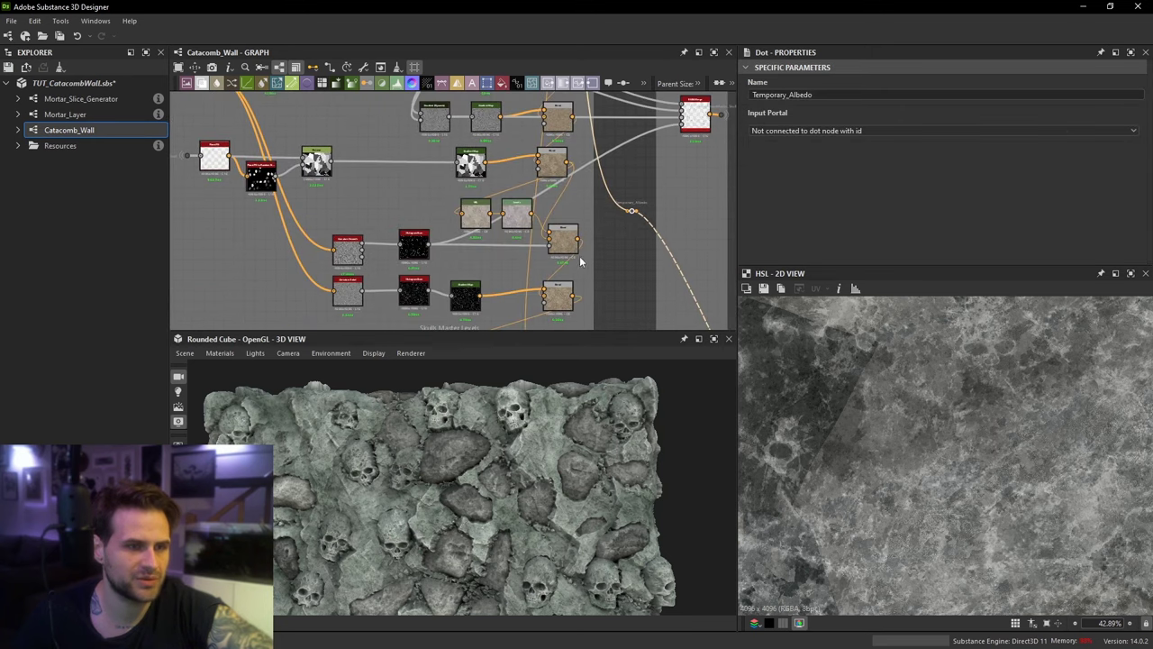
pyautogui.moveTo(632, 217); pyautogui.dragTo(642, 105, button='middle')
pyautogui.moveTo(642, 103); pyautogui.dragTo(629, 234)
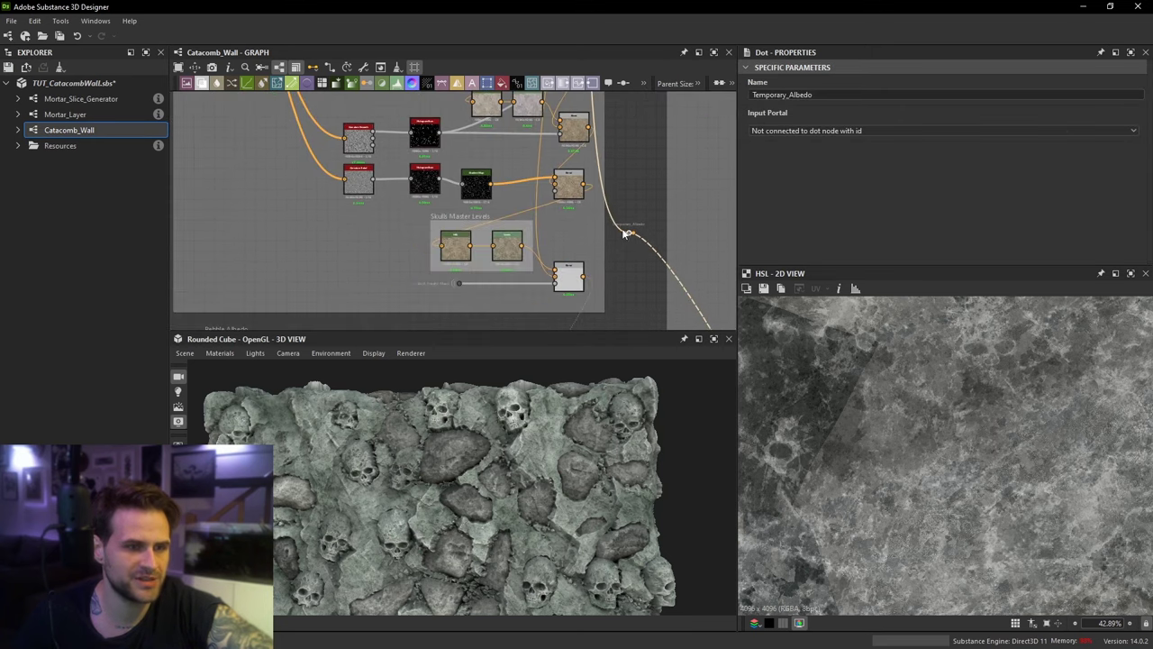
# Step: Connect the Blend masked by Skull_Height_Mask to Temporary_Albedo and inspect the coloured skulls in 3D
pyautogui.doubleClick(568, 278)
pyautogui.moveTo(590, 280); pyautogui.dragTo(628, 235)
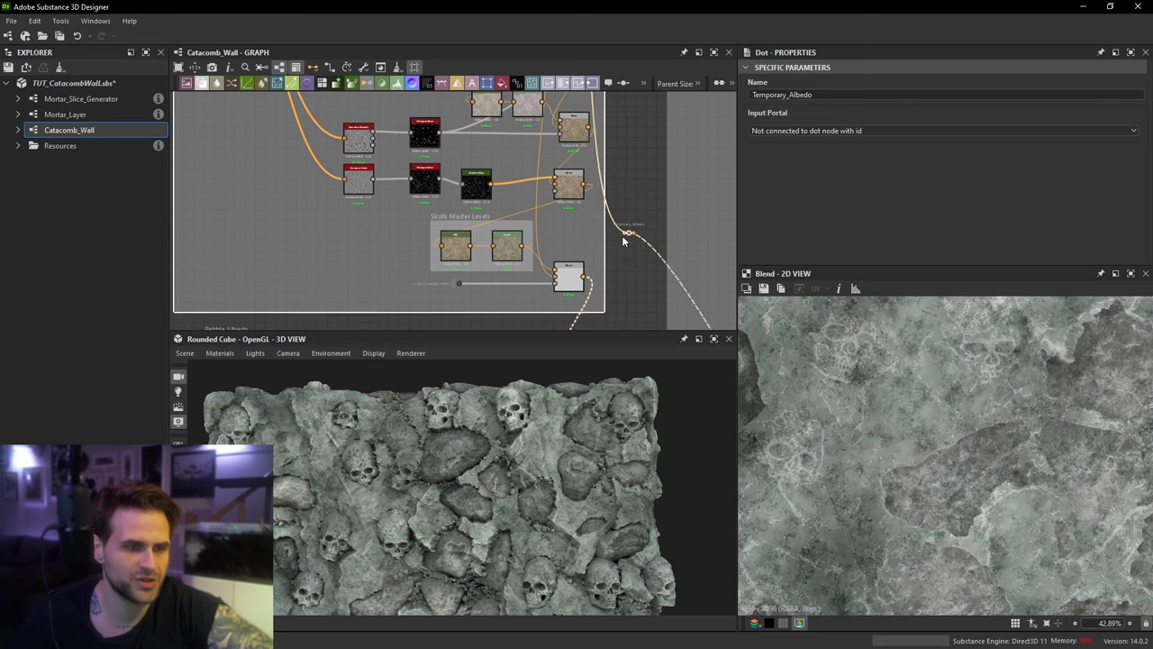
pyautogui.moveTo(584, 278); pyautogui.dragTo(629, 235)
pyautogui.moveTo(632, 240); pyautogui.dragTo(646, 233, button='middle')
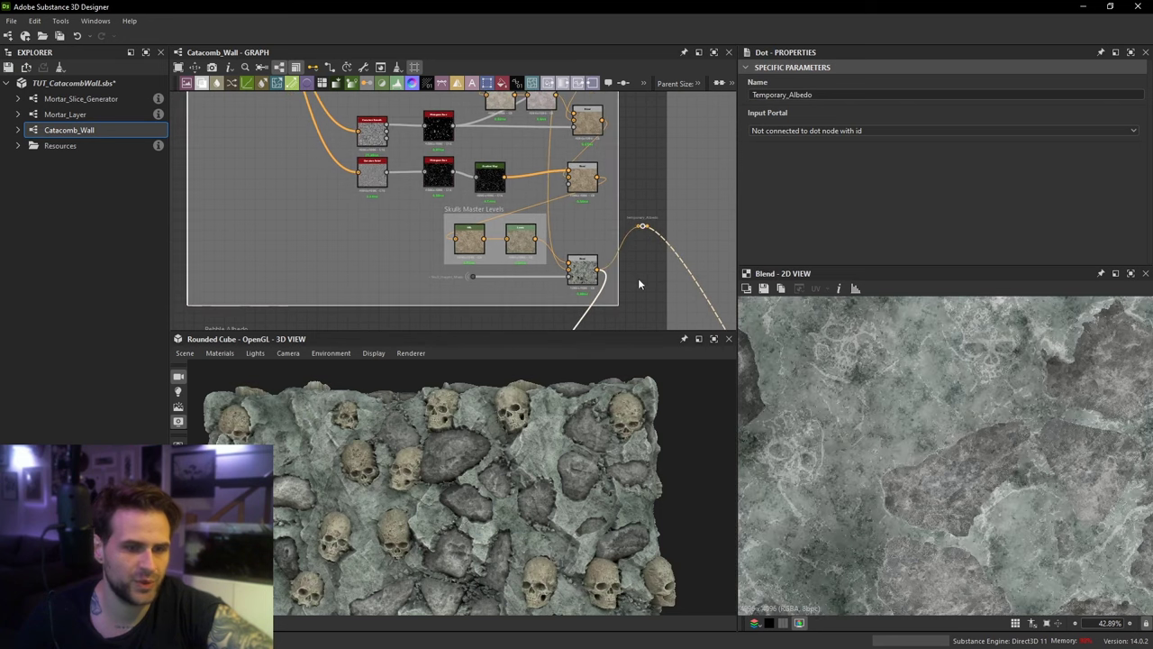
pyautogui.click(638, 279)
pyautogui.scroll(10, 500, 432)
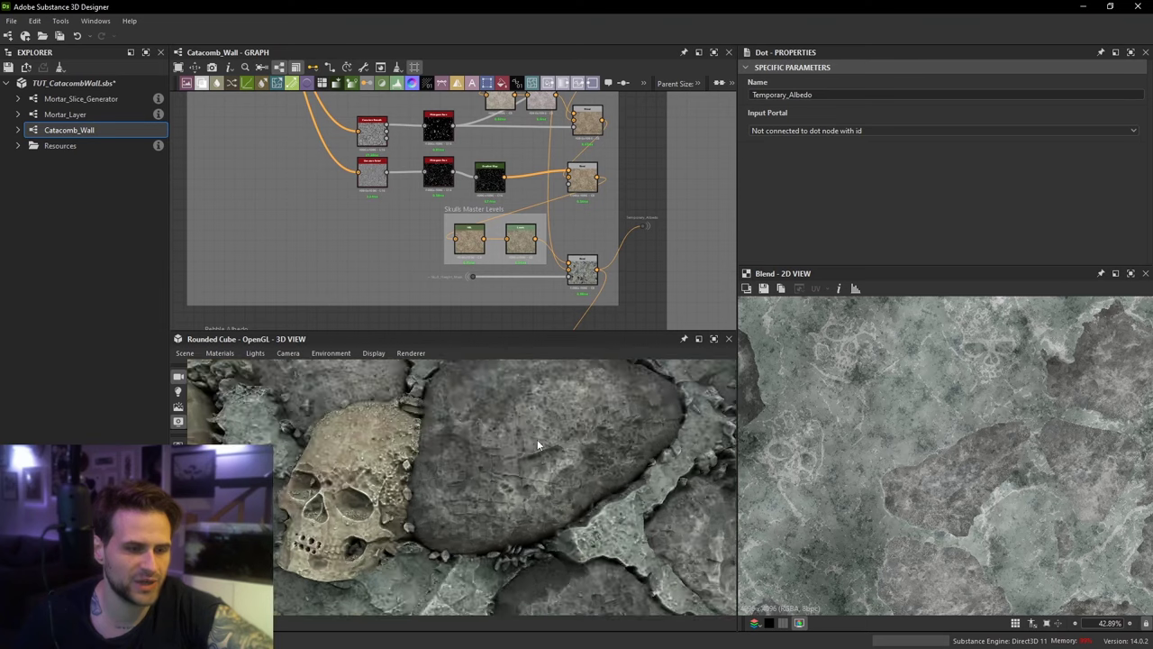
pyautogui.scroll(-8, 541, 414)
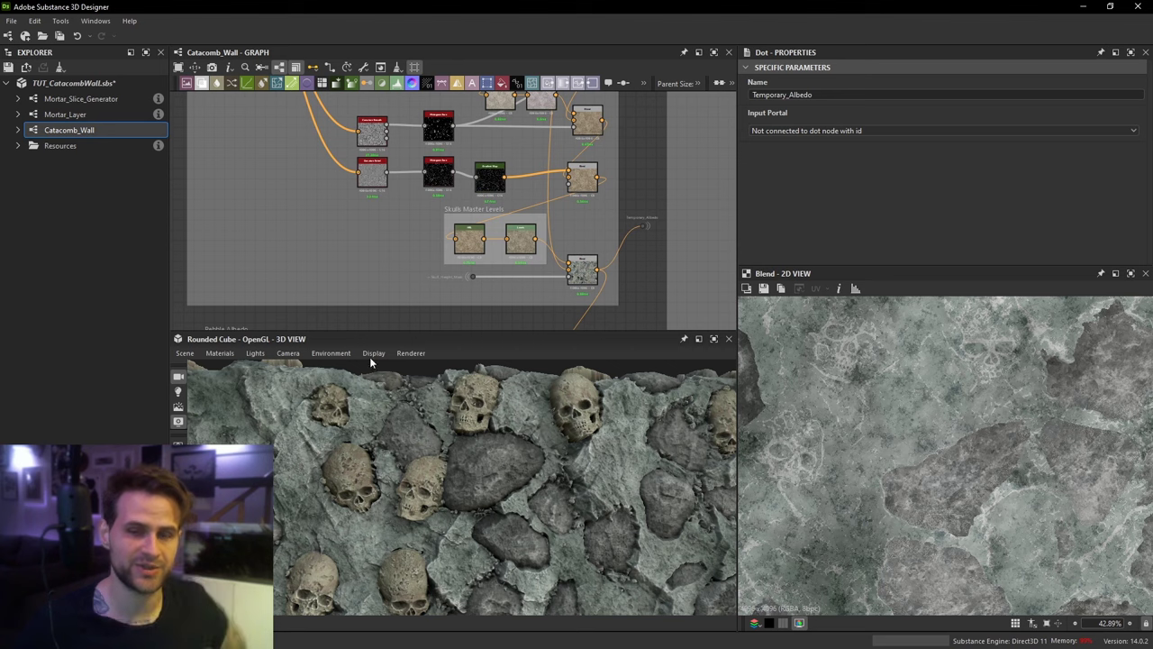
# Step: Preview the first Blend of the Skull Albedo frame and select the brown Gradient Map feeding it
pyautogui.moveTo(629, 113); pyautogui.dragTo(619, 234, button='middle')
pyautogui.moveTo(585, 96); pyautogui.dragTo(591, 193, button='middle')
pyautogui.click(587, 169)
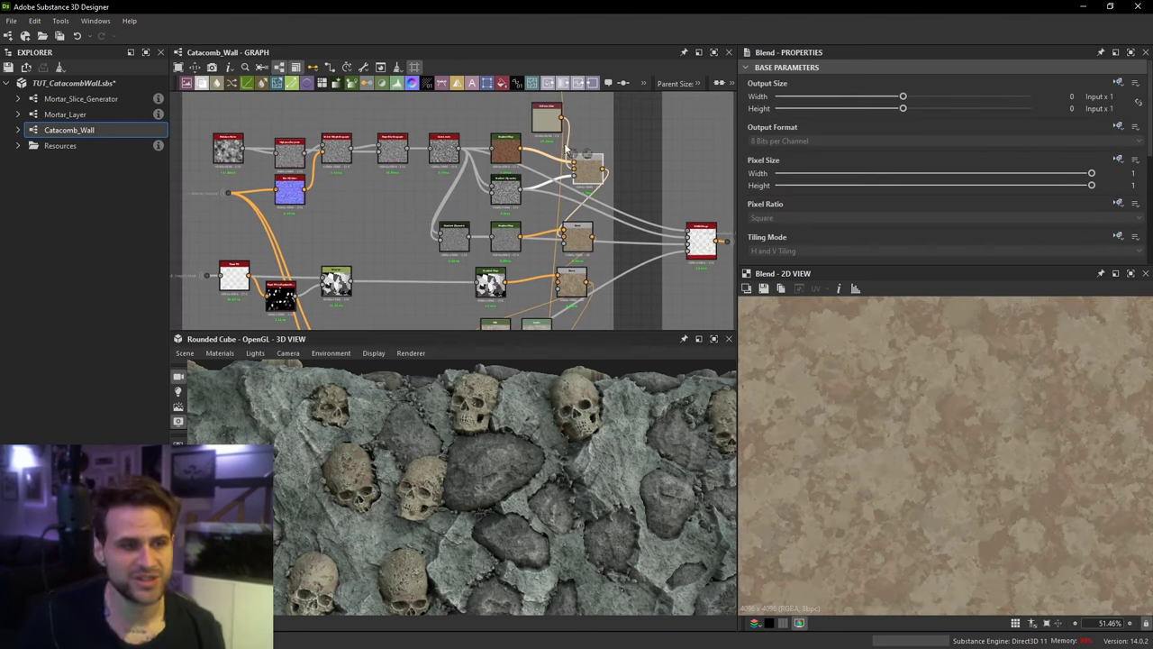
pyautogui.click(513, 157)
# Step: Examine the skull surface colours up close in the catacomb reference photo
pyautogui.moveTo(1152, 300); pyautogui.dragTo(393, 344, button='right')
pyautogui.scroll(-2, 484, 218)
pyautogui.moveTo(739, 129); pyautogui.dragTo(546, 360, button='middle')
pyautogui.moveTo(658, 406); pyautogui.dragTo(678, 245, button='right')
pyautogui.moveTo(674, 209); pyautogui.dragTo(599, 281, button='middle')
pyautogui.moveTo(558, 281); pyautogui.dragTo(490, 465)
pyautogui.scroll(5, 518, 410)
pyautogui.scroll(3, 514, 308)
pyautogui.moveTo(459, 279); pyautogui.dragTo(553, 322, button='middle')
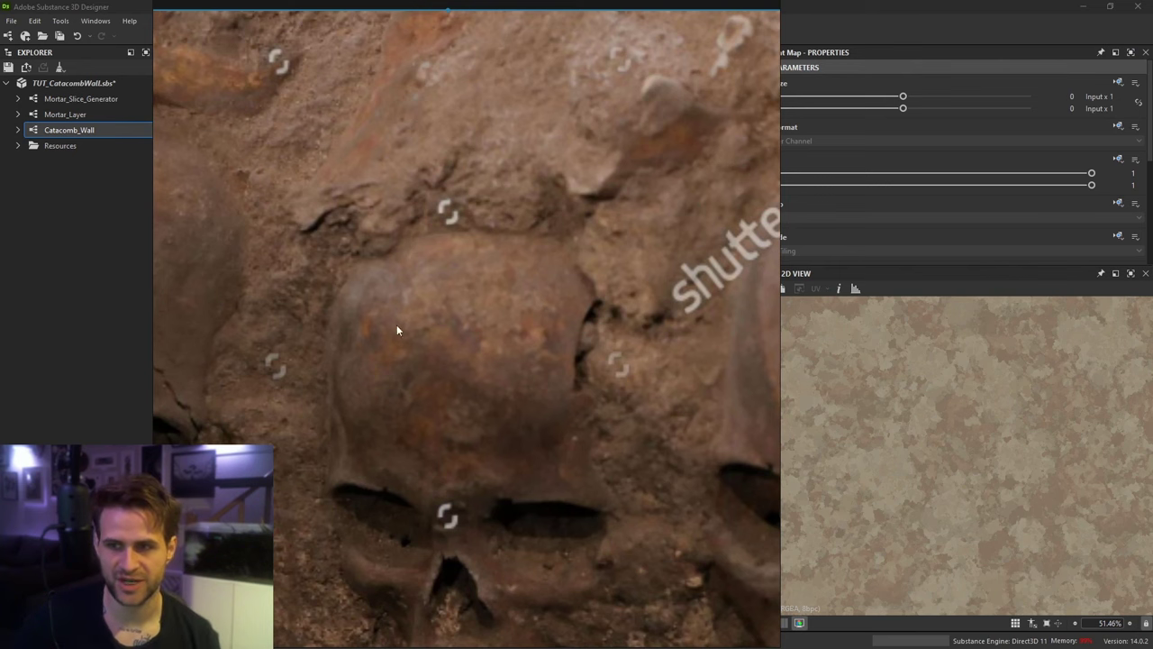
pyautogui.moveTo(469, 369); pyautogui.dragTo(1152, 365)
# Step: Preview the brown Gradient Map of the Skull Albedo and the Auto Levels node ahead of it
pyautogui.scroll(3, 468, 180)
pyautogui.doubleClick(534, 146)
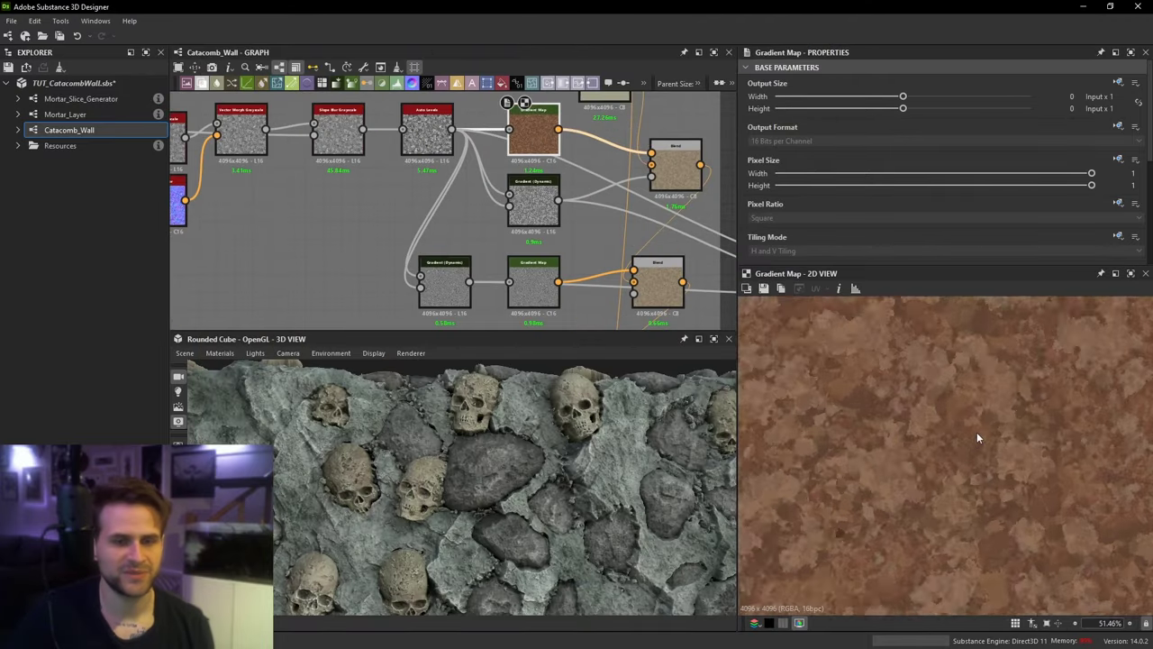
pyautogui.scroll(-2, 977, 432)
pyautogui.moveTo(489, 155); pyautogui.dragTo(495, 195, button='middle')
pyautogui.doubleClick(432, 178)
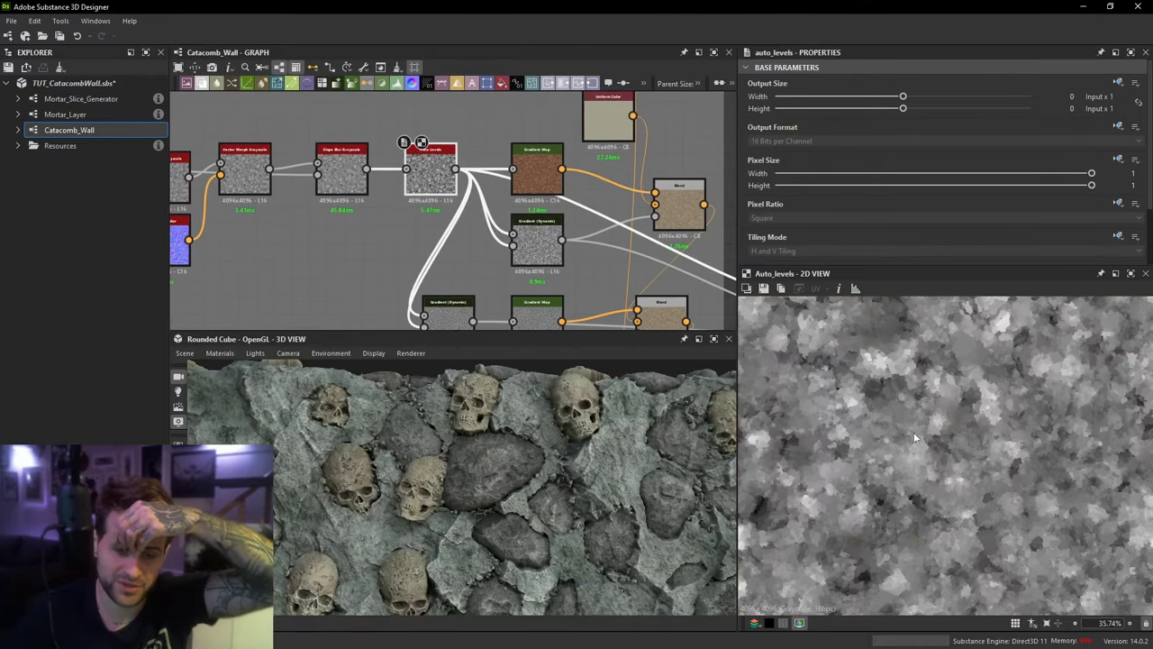
# Step: Preview the skull noise chain from Moisture Noise through Highpass, Vector Morph and Slope Blur Grayscale to Auto Levels
pyautogui.moveTo(275, 192); pyautogui.dragTo(414, 212, button='middle')
pyautogui.doubleClick(199, 194)
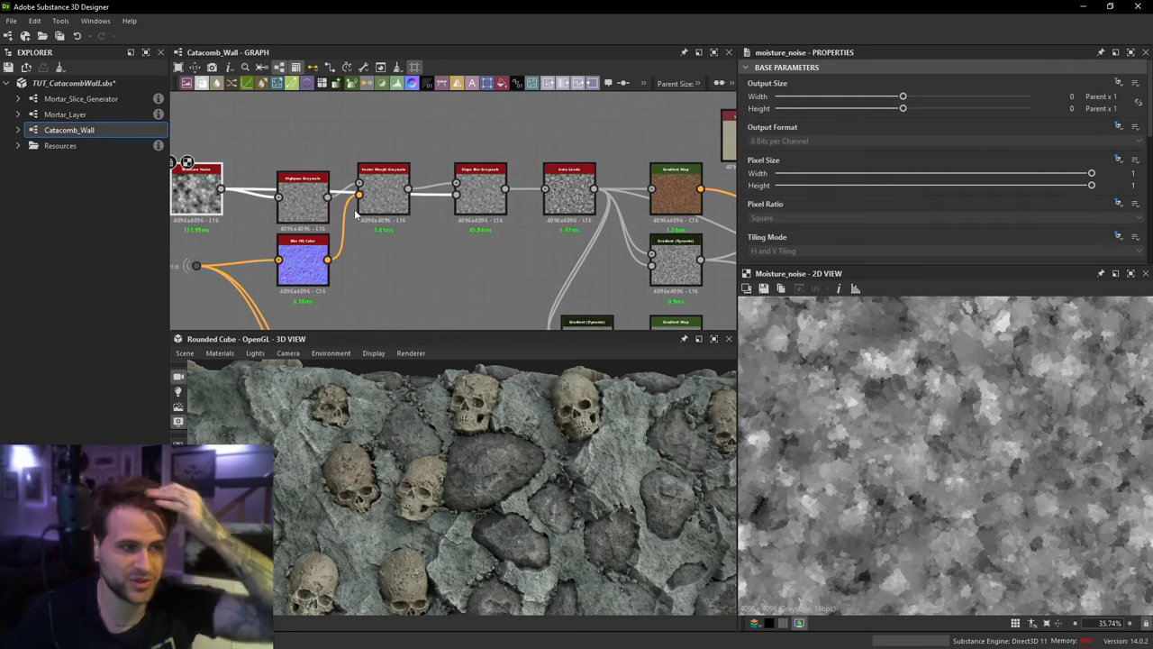
pyautogui.doubleClick(316, 211)
pyautogui.doubleClick(381, 206)
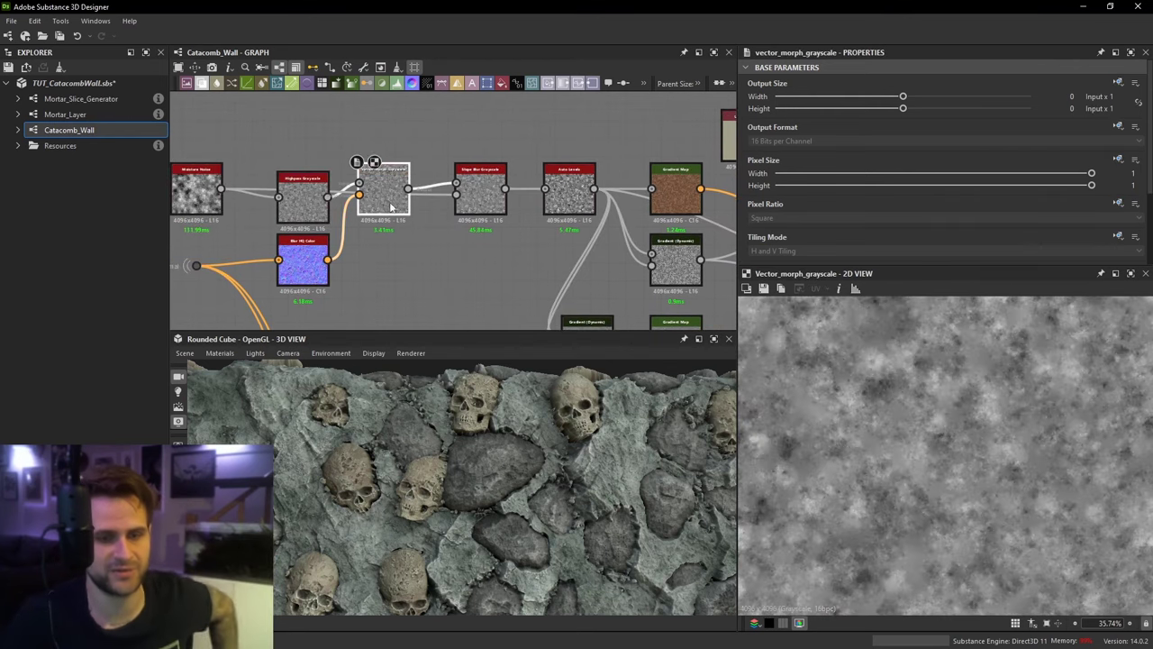
pyautogui.moveTo(487, 198); pyautogui.dragTo(492, 193)
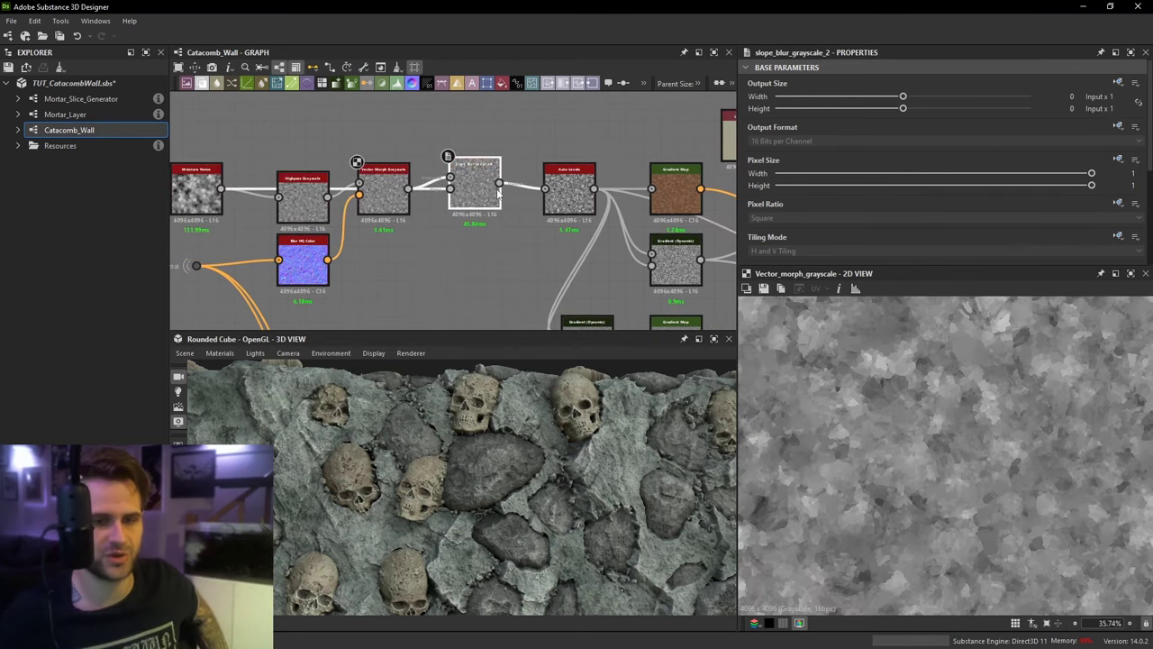
pyautogui.doubleClick(568, 191)
# Step: Try to replace the brown Gradient Map's gradient by sampling a new one with the Pick Gradient eyedropper
pyautogui.moveTo(633, 223); pyautogui.dragTo(546, 229, button='middle')
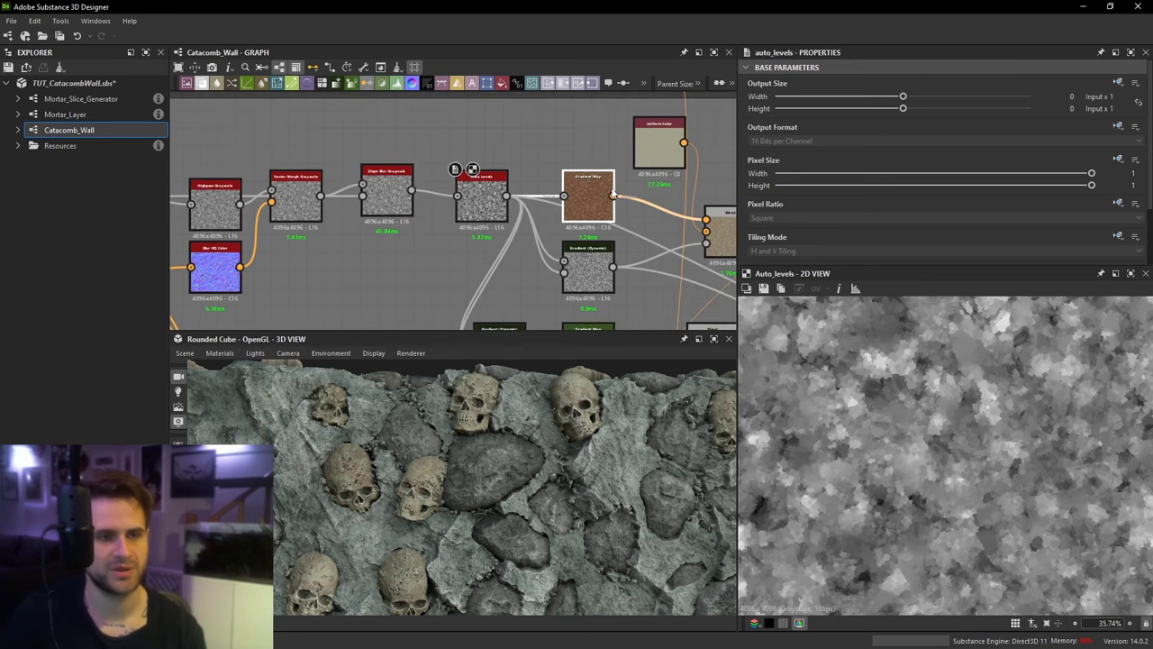
pyautogui.doubleClick(587, 197)
pyautogui.scroll(-5, 1056, 204)
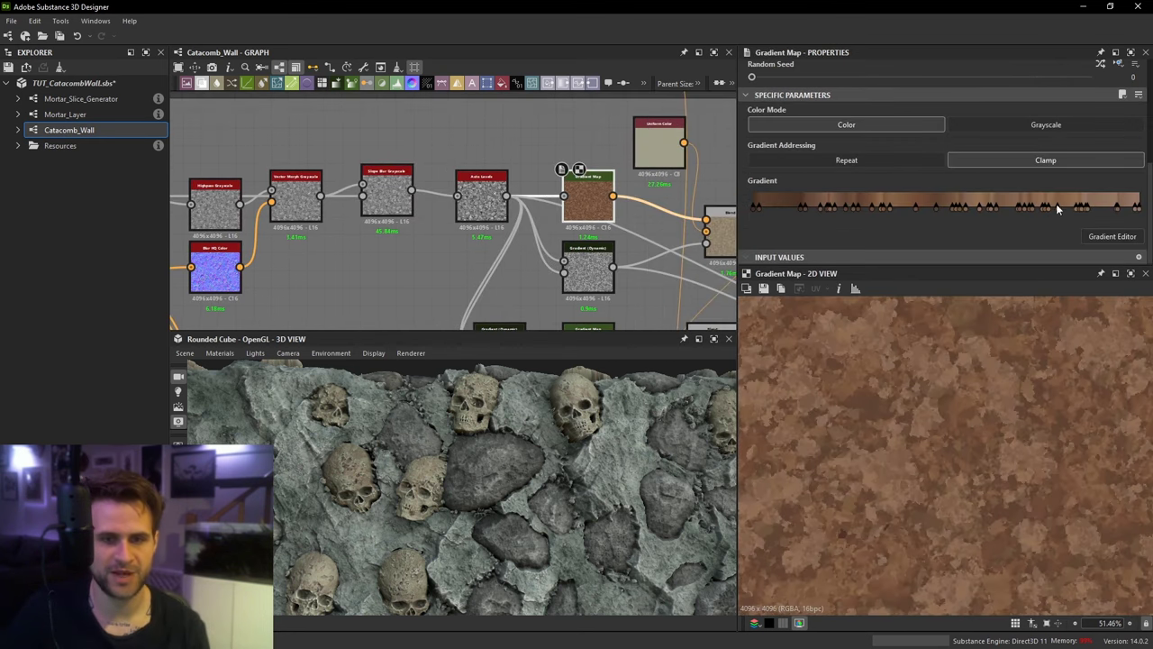
pyautogui.click(1113, 237)
pyautogui.click(770, 506)
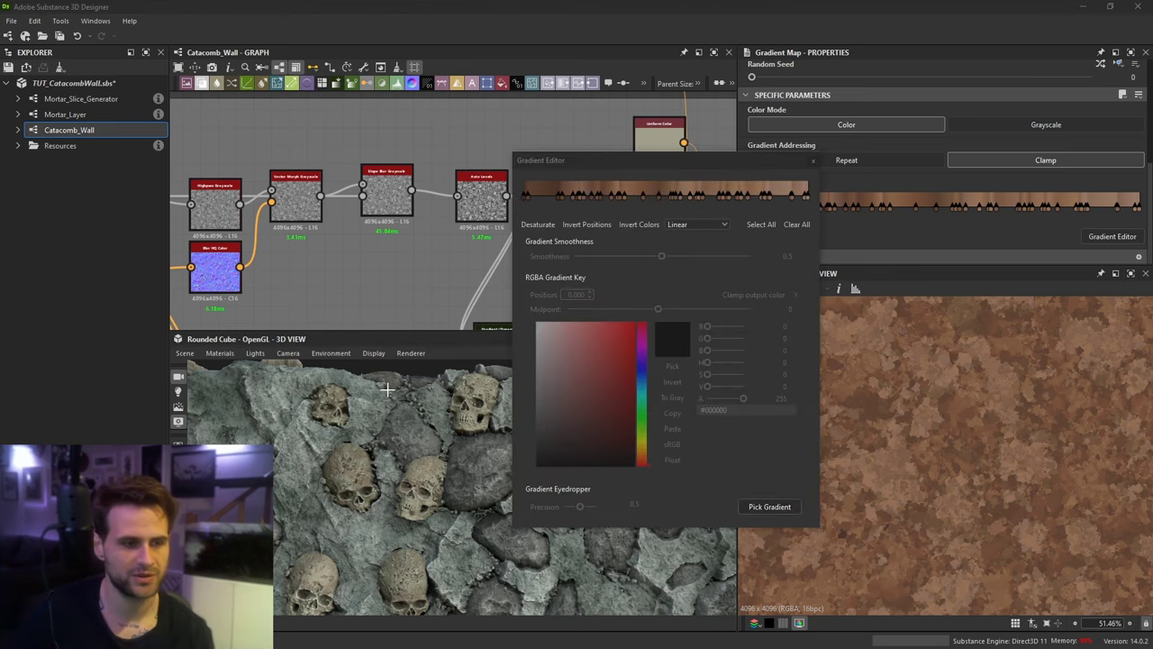
pyautogui.moveTo(332, 382); pyautogui.dragTo(396, 146)
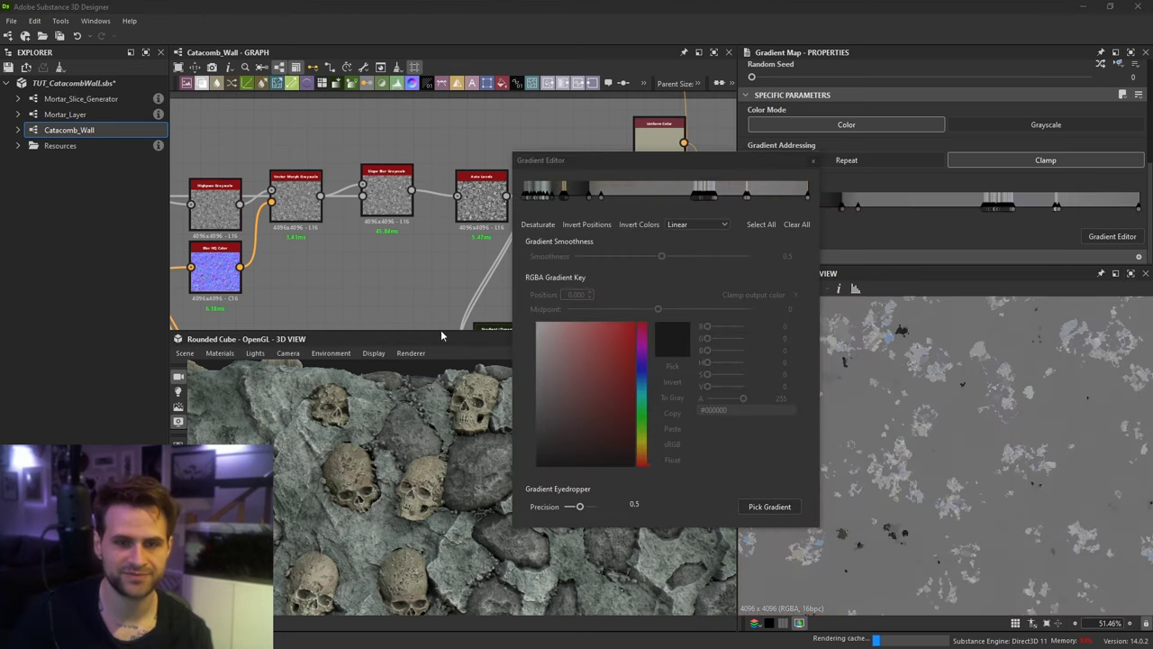
pyautogui.click(813, 160)
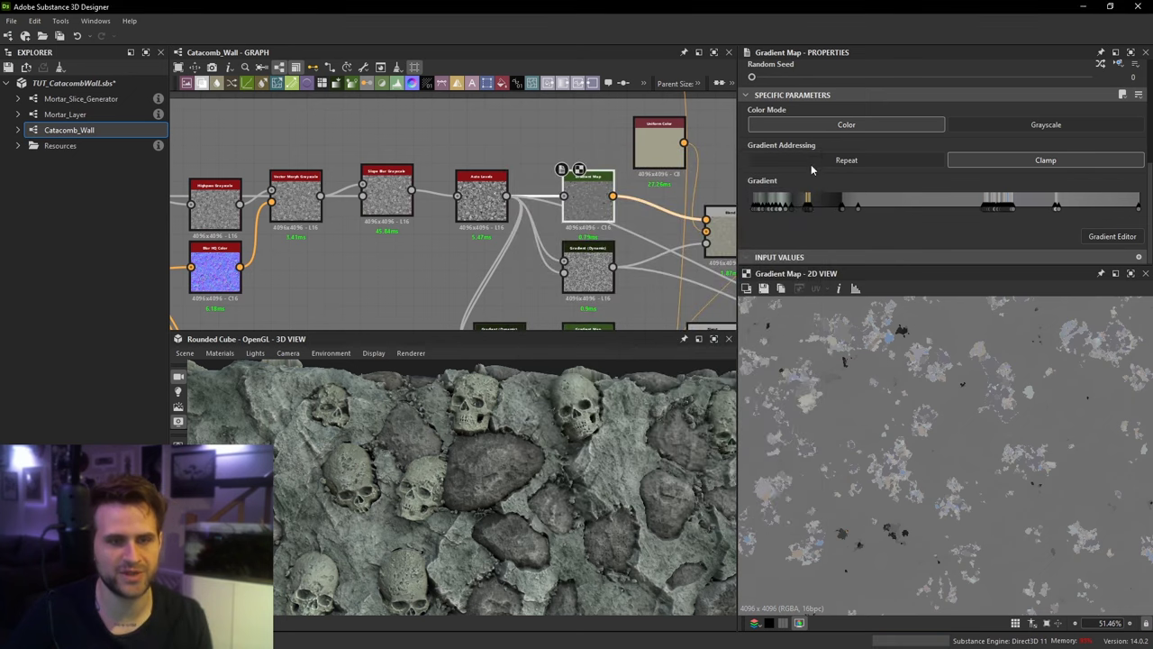
# Step: Inspect the brown Gradient Map up close, followed by the first two Blends of the Skull Albedo
pyautogui.scroll(8, 964, 429)
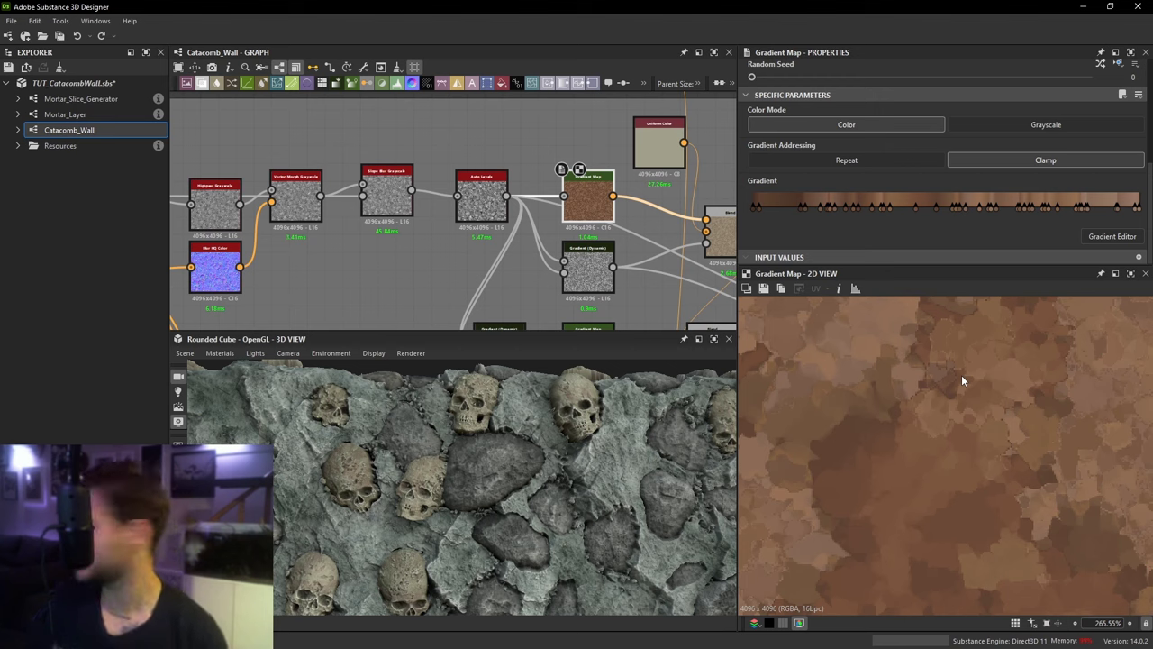
pyautogui.moveTo(602, 211); pyautogui.dragTo(501, 213, button='middle')
pyautogui.doubleClick(636, 233)
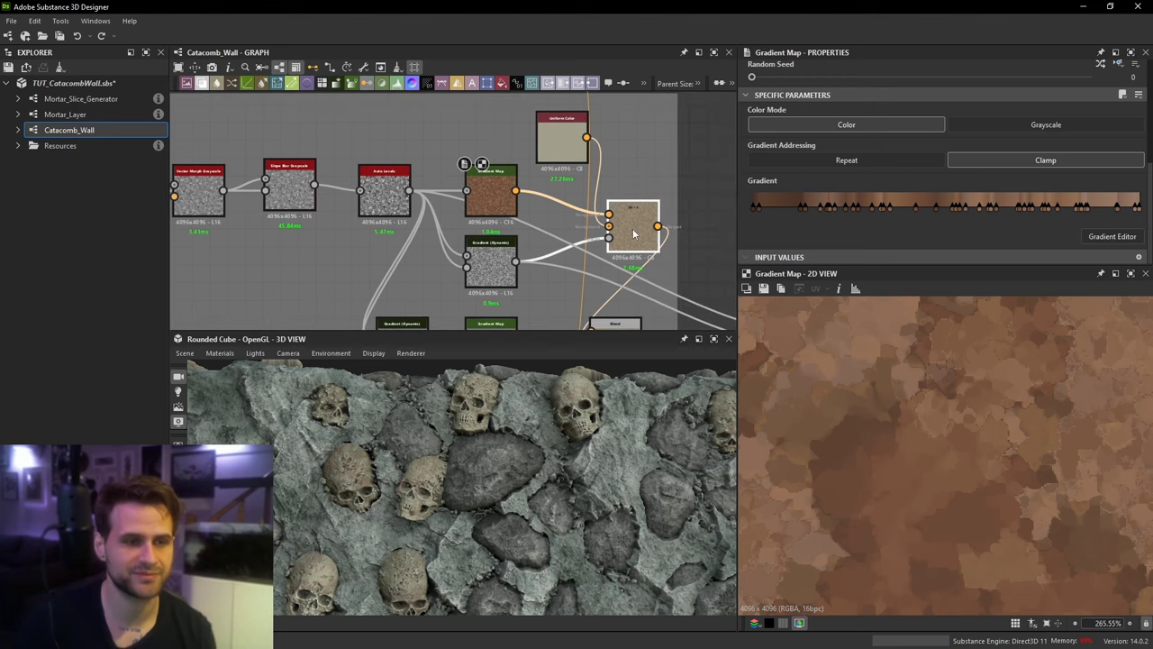
pyautogui.scroll(-5, 933, 423)
pyautogui.moveTo(667, 278); pyautogui.dragTo(590, 150, button='middle')
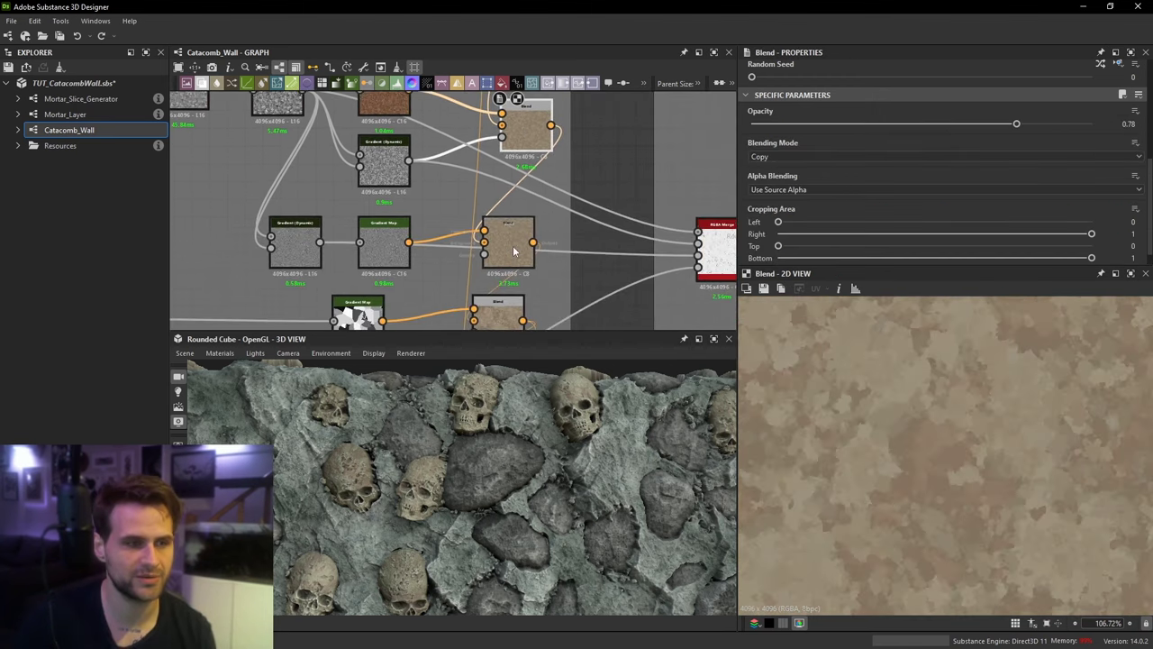
pyautogui.click(509, 242)
pyautogui.scroll(3, 950, 399)
pyautogui.moveTo(492, 200); pyautogui.dragTo(503, 155, button='middle')
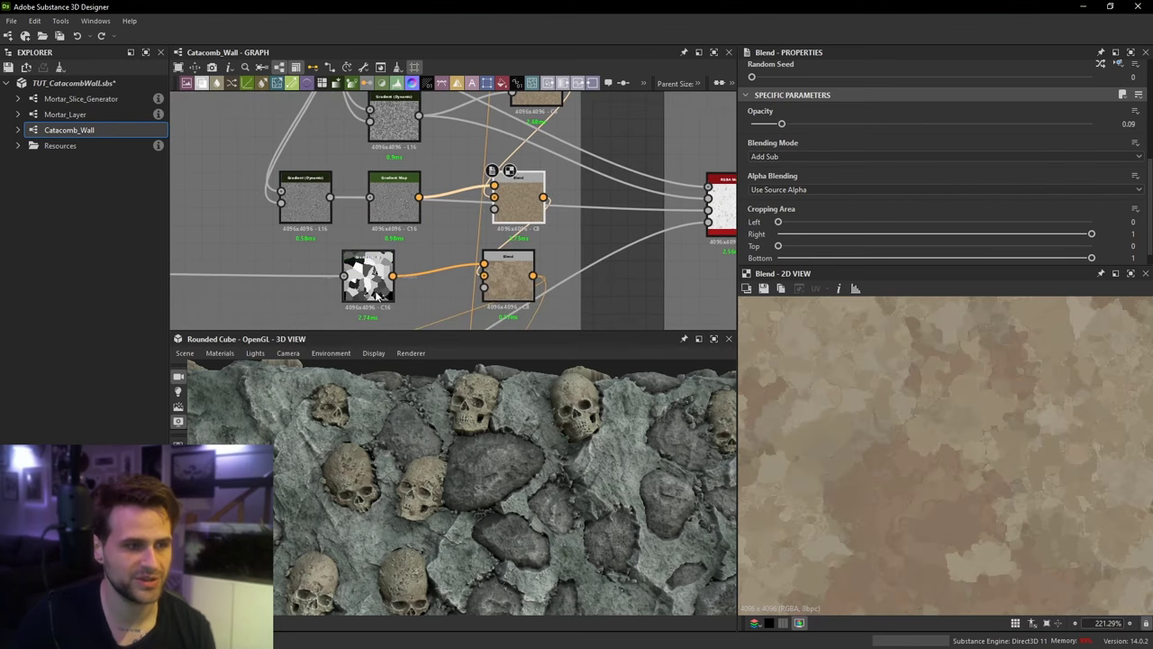
# Step: Preview the black-and-white per-skull Gradient Map and the Add Sub Blend it feeds
pyautogui.doubleClick(376, 288)
pyautogui.scroll(-5, 996, 439)
pyautogui.scroll(-2, 997, 439)
pyautogui.click(509, 275)
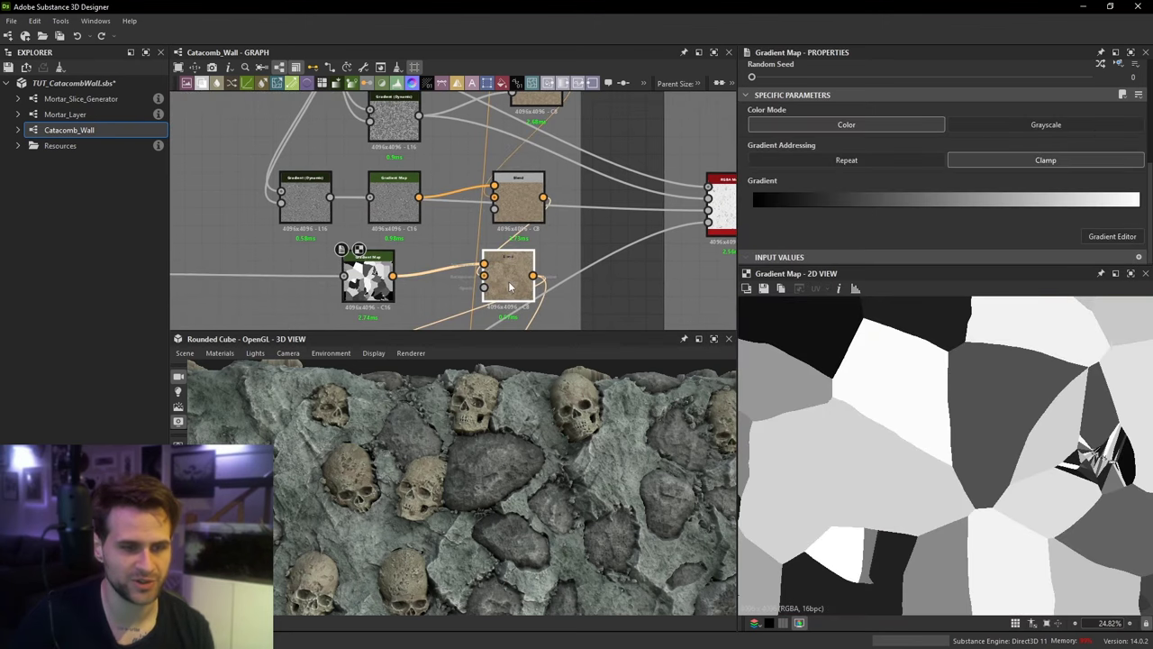
pyautogui.scroll(-2, 1023, 422)
pyautogui.moveTo(520, 237); pyautogui.dragTo(551, 133, button='middle')
# Step: Preview the Add (Linear Dodge) Blend ahead of Skulls Master Levels and inspect the skull's edge highlights in 2D and 3D
pyautogui.scroll(-3, 555, 135)
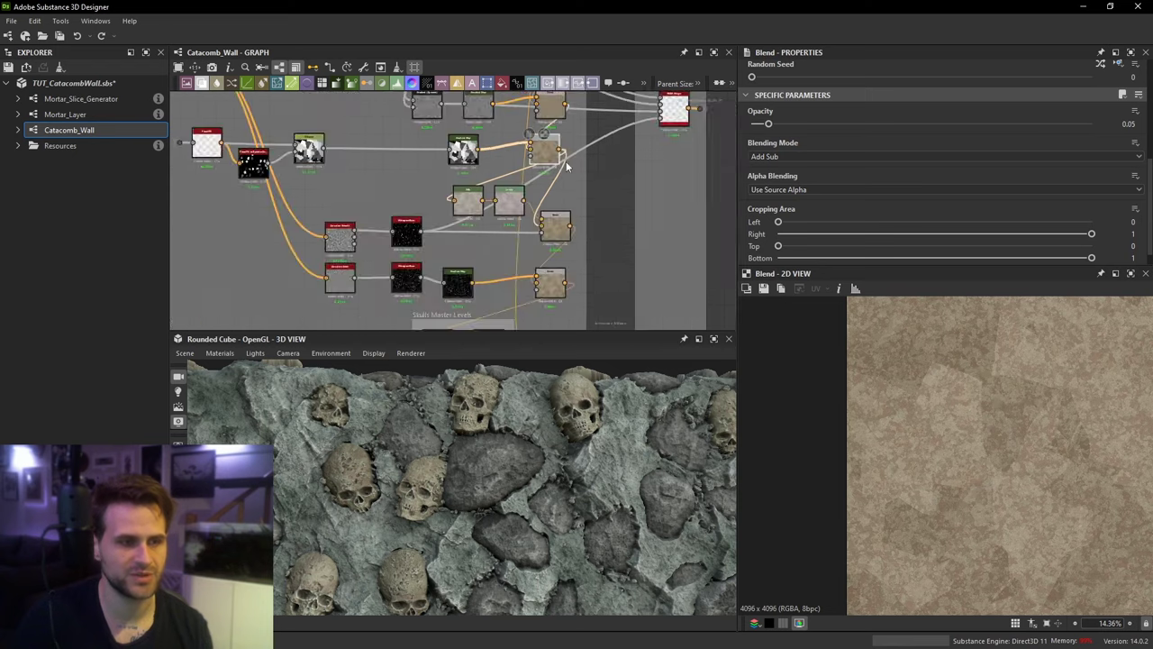
pyautogui.scroll(-3, 564, 274)
pyautogui.scroll(4, 537, 286)
pyautogui.moveTo(536, 287); pyautogui.dragTo(560, 198, button='middle')
pyautogui.click(557, 177)
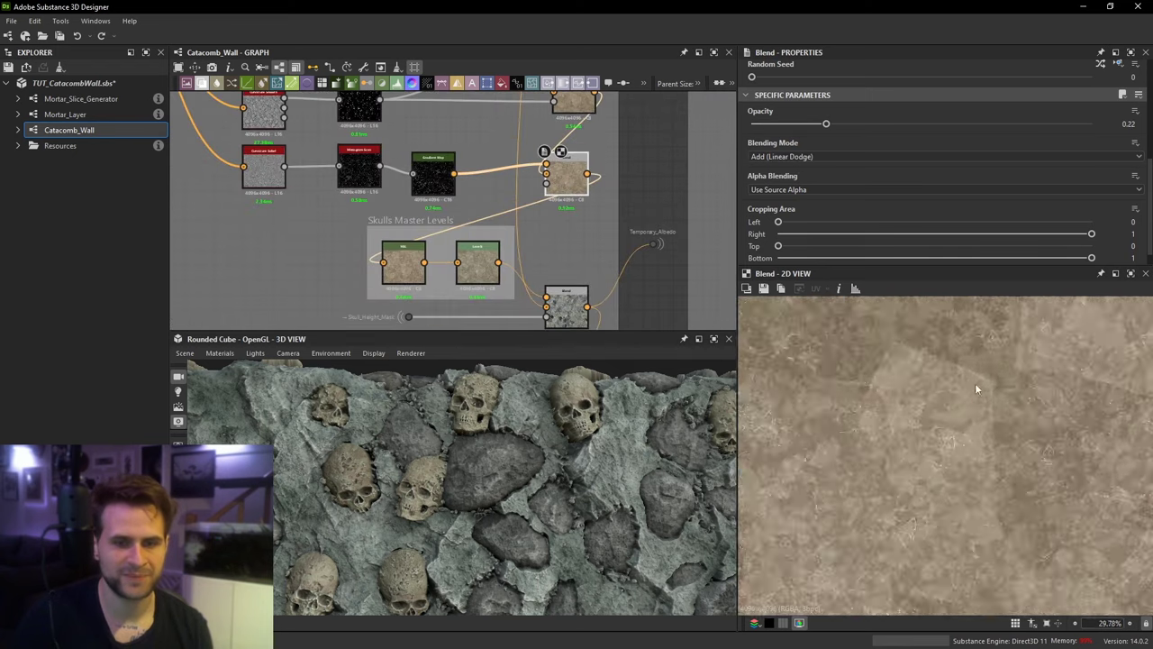
pyautogui.scroll(8, 922, 463)
pyautogui.scroll(6, 557, 412)
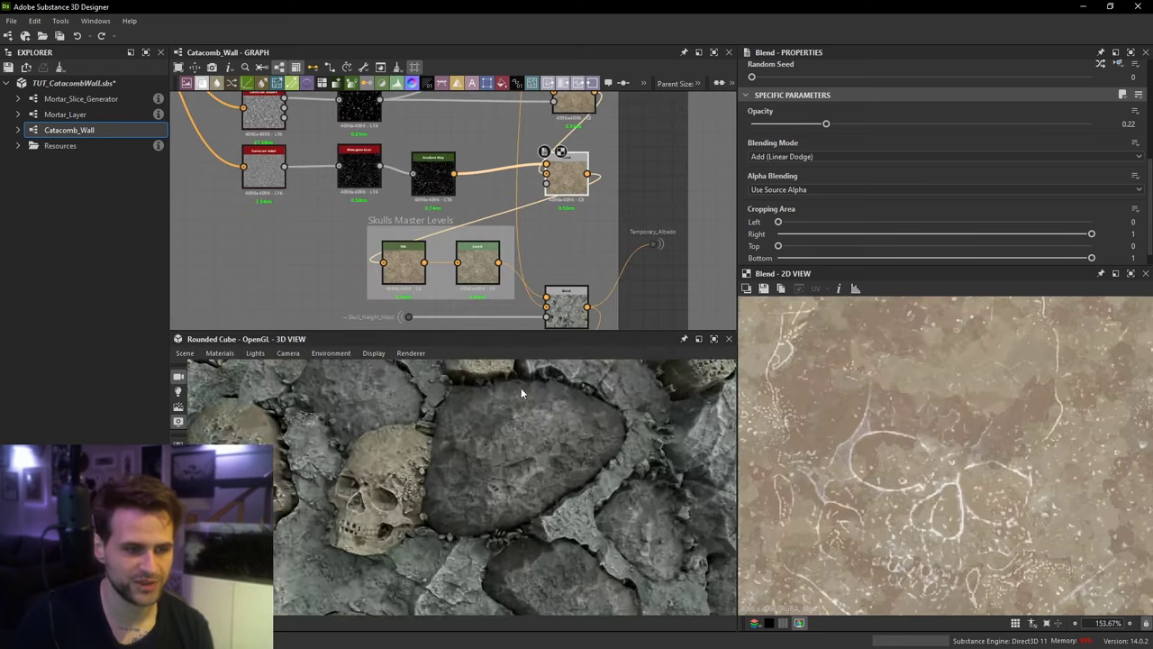
pyautogui.scroll(2, 518, 437)
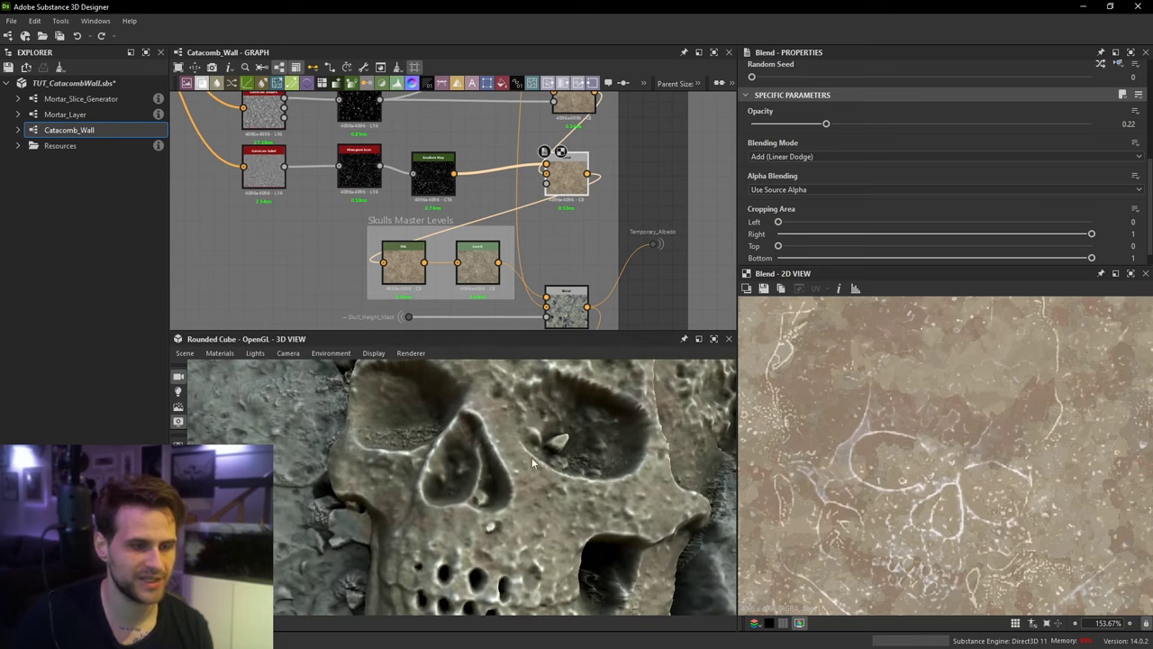
pyautogui.scroll(-3, 534, 462)
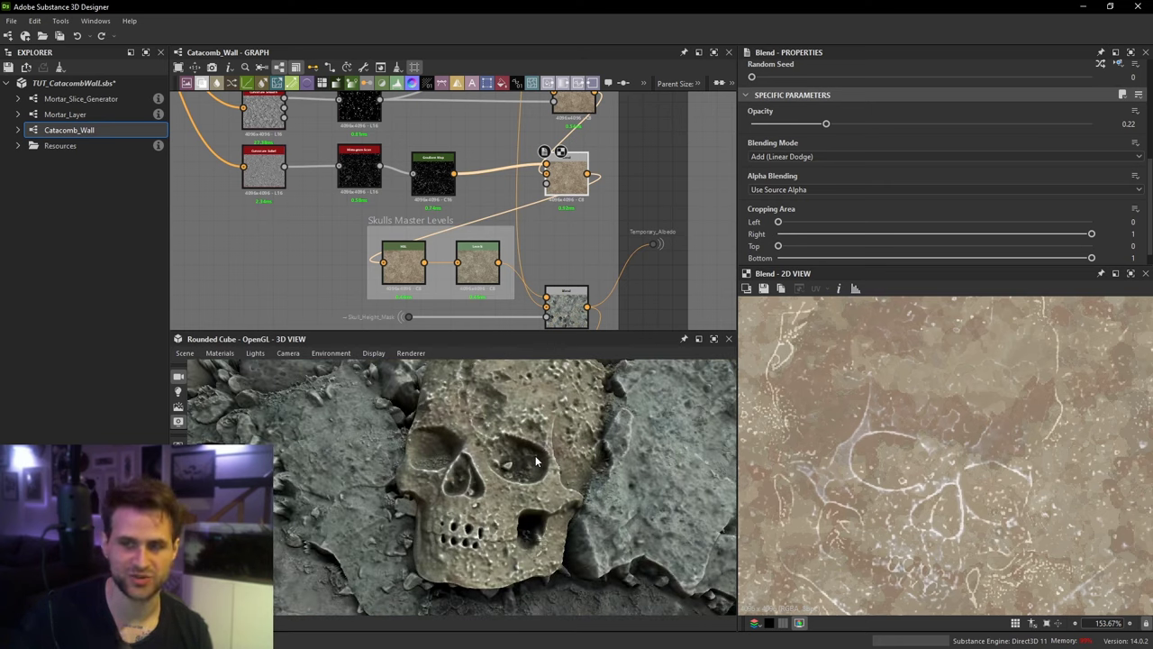
pyautogui.scroll(-2, 580, 259)
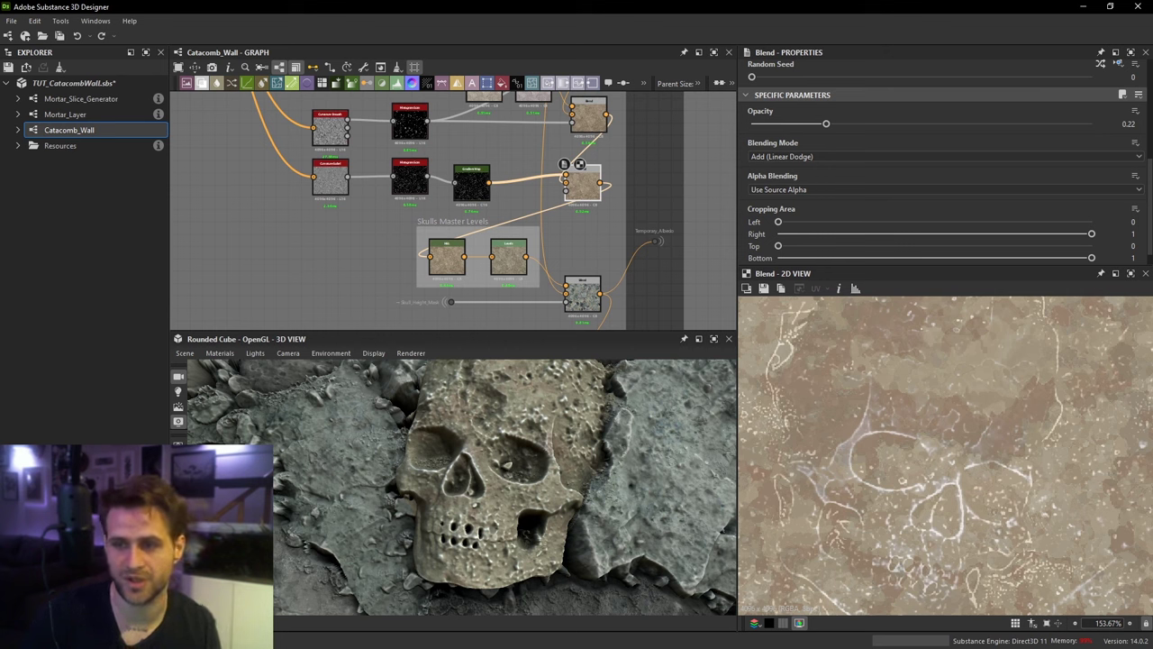
# Step: Move the Temporary_Albedo portal down beside the first Blend of the Pebble Albedo frame
pyautogui.moveTo(666, 262); pyautogui.dragTo(672, 137, button='middle')
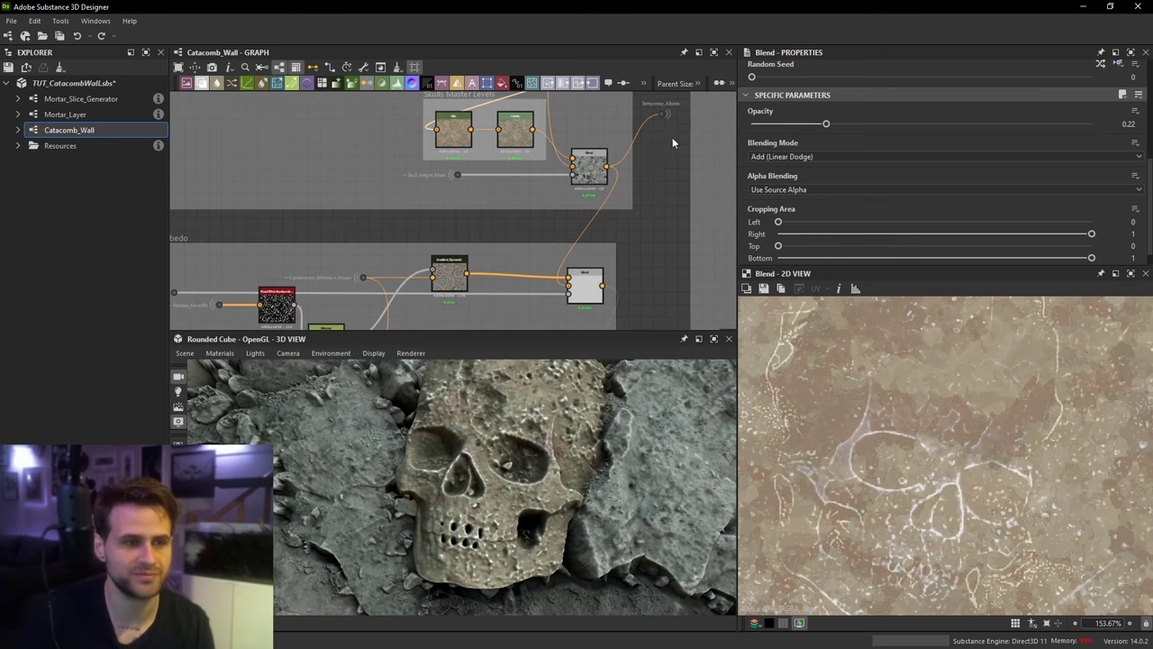
pyautogui.scroll(-1, 672, 136)
pyautogui.moveTo(666, 121); pyautogui.dragTo(665, 239)
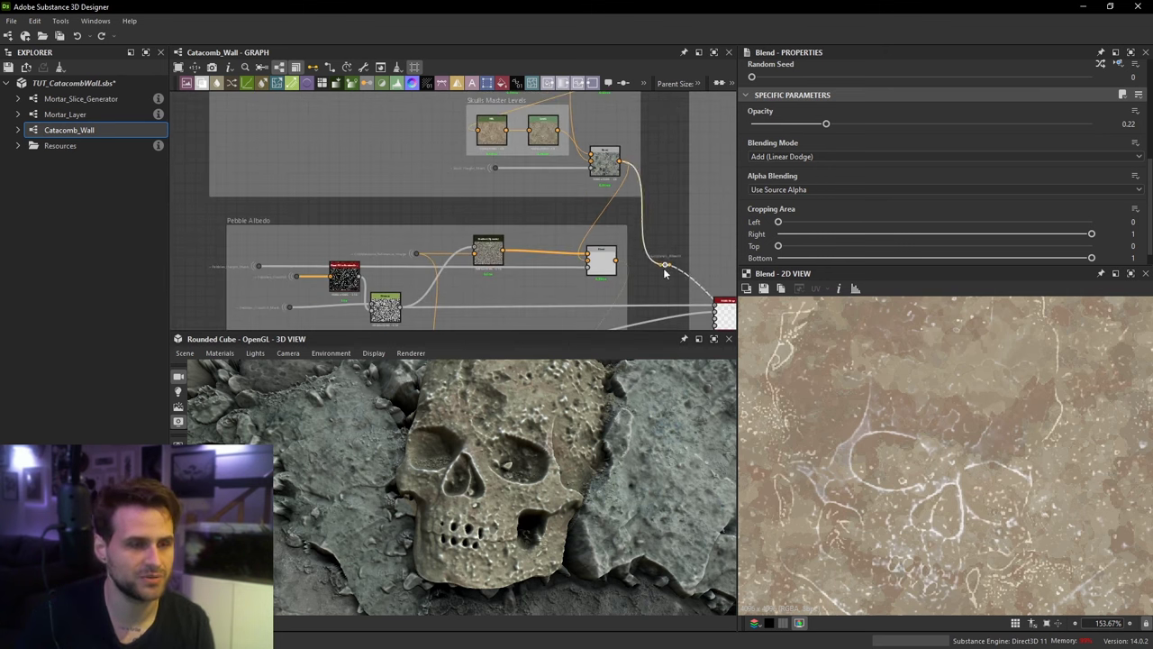
pyautogui.scroll(3, 595, 263)
# Step: Preview the first Pebble Albedo Blend and connect it to Temporary_Albedo
pyautogui.click(618, 240)
pyautogui.scroll(-2, 618, 240)
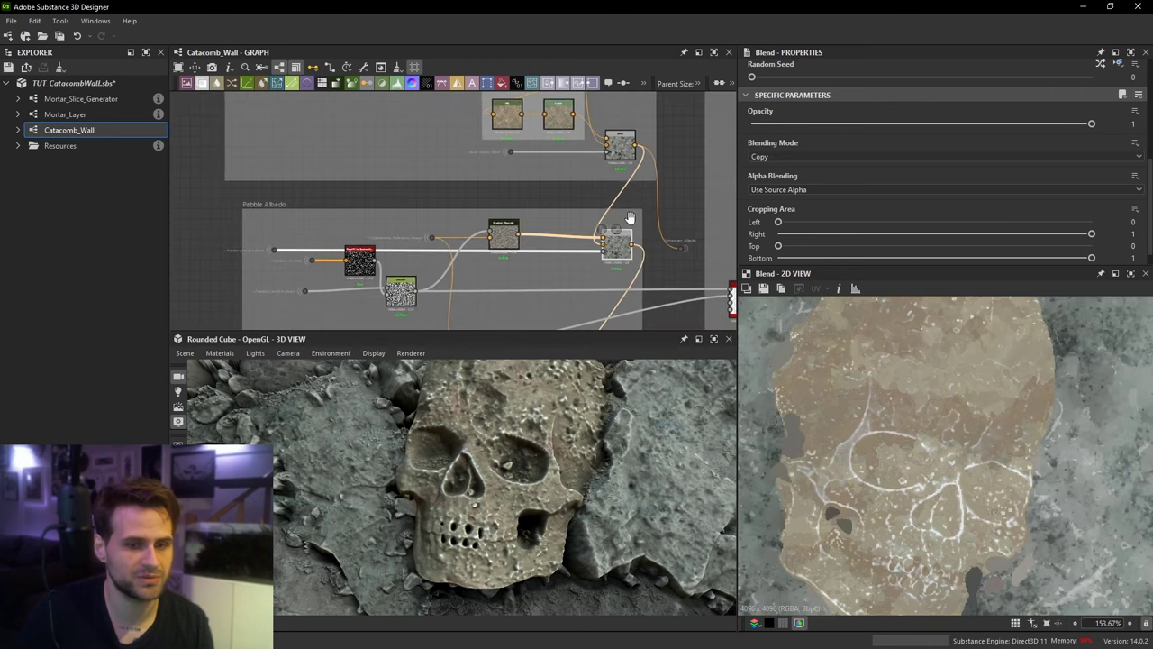
pyautogui.scroll(-6, 944, 459)
pyautogui.scroll(5, 944, 460)
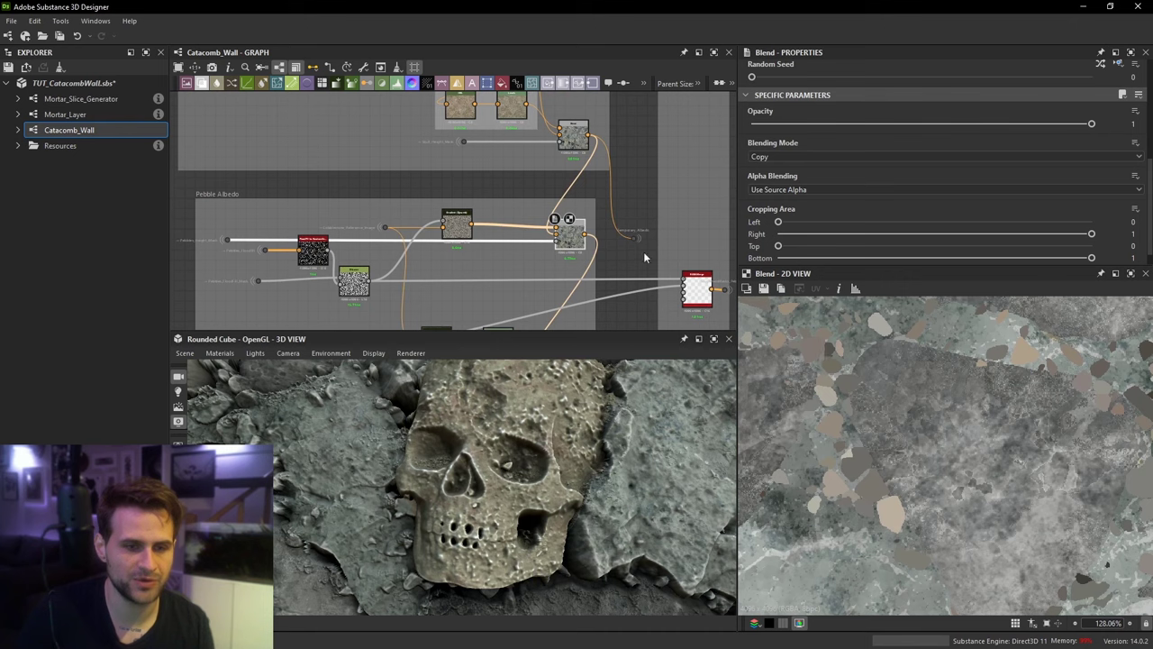
pyautogui.scroll(1, 644, 258)
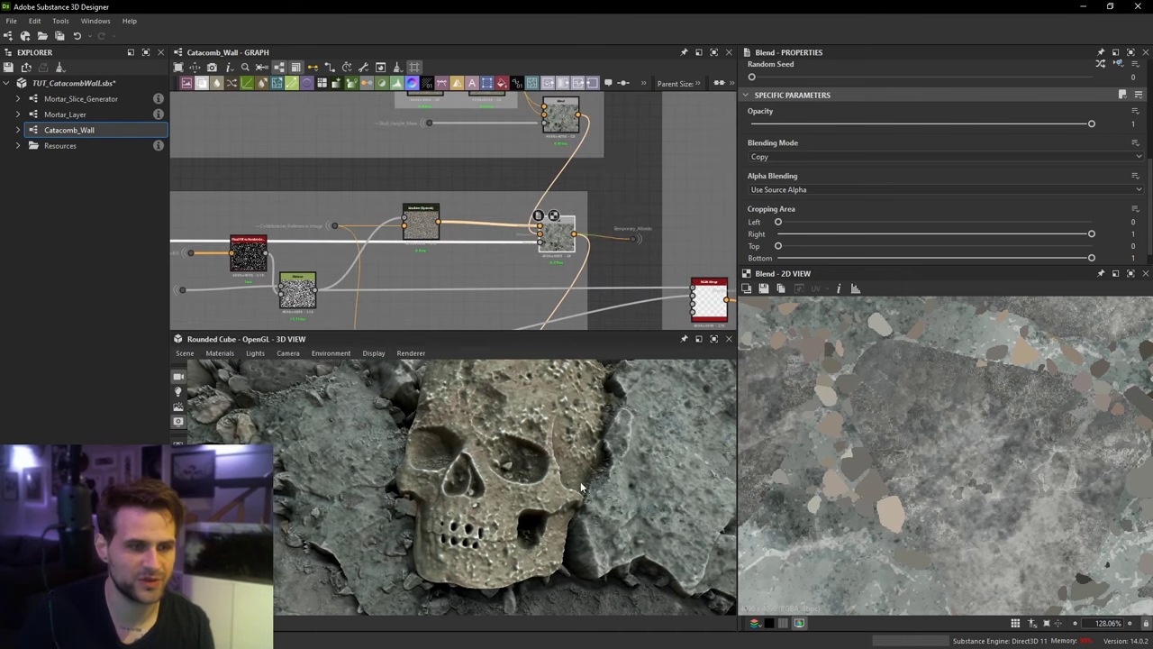
# Step: Preview the pebble Gradient (Dynamic) colours and the first Pebble Albedo Blend, inspecting the coloured pebbles in 2D and 3D
pyautogui.moveTo(388, 424); pyautogui.dragTo(437, 460)
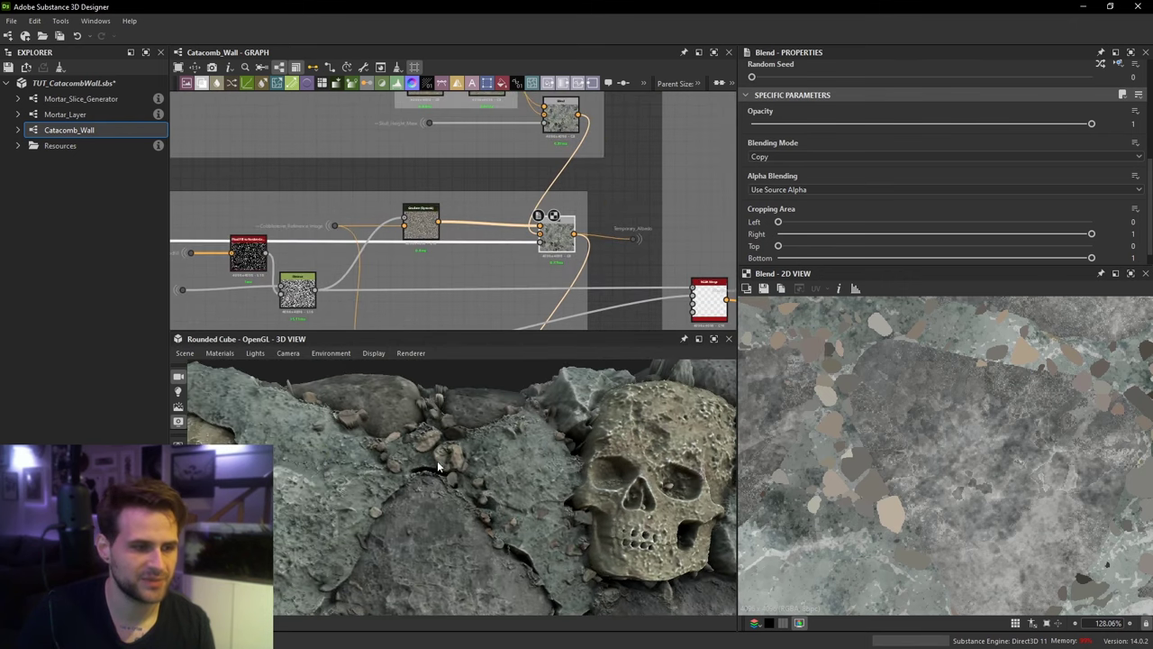
pyautogui.doubleClick(430, 222)
pyautogui.moveTo(430, 223); pyautogui.dragTo(497, 226, button='middle')
pyautogui.scroll(-3, 943, 438)
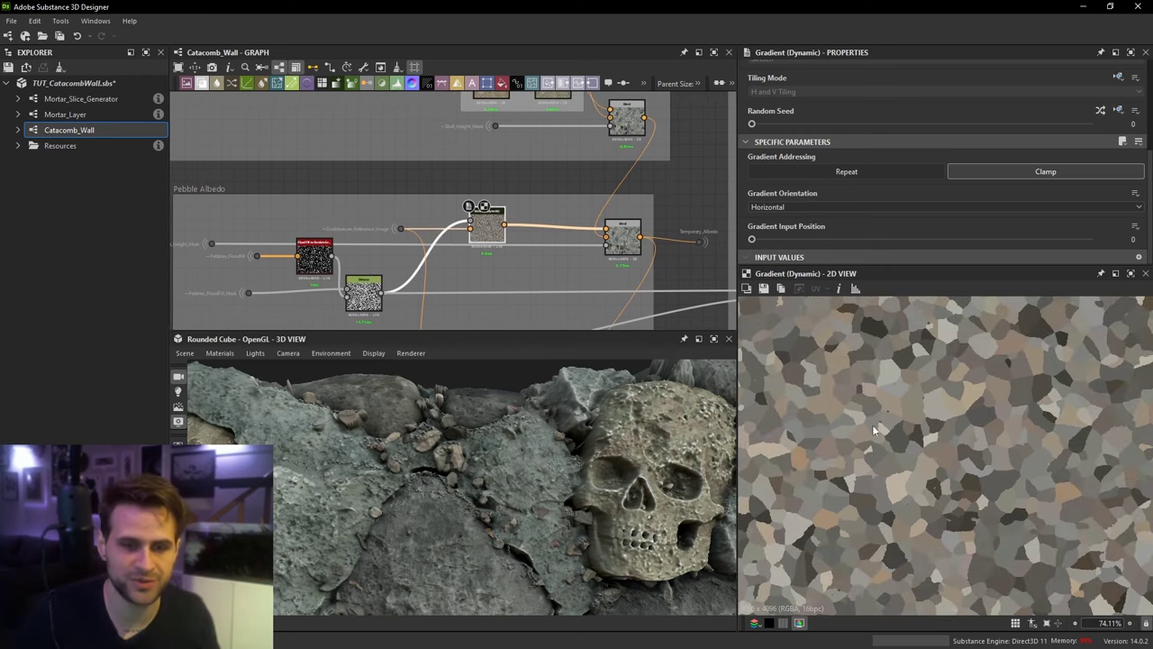
pyautogui.doubleClick(623, 236)
pyautogui.scroll(2, 910, 432)
pyautogui.scroll(1, 893, 449)
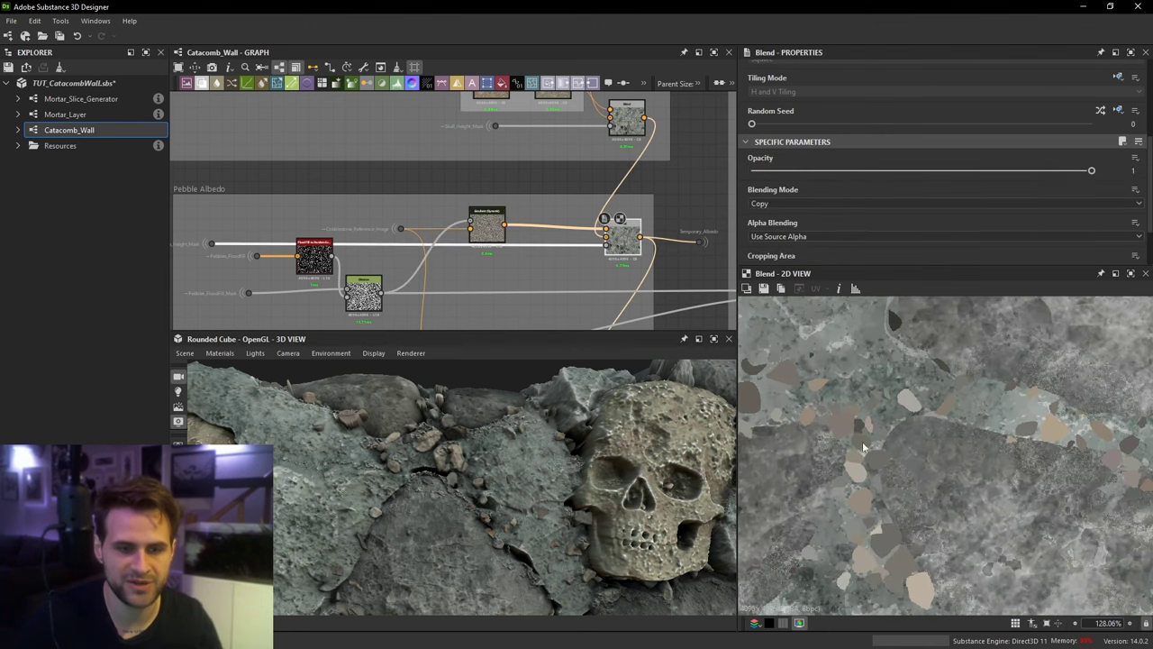
pyautogui.moveTo(784, 397); pyautogui.dragTo(839, 427, button='middle')
# Step: Preview the pebble chain in order: Flood Fill to Random Grayscale, Distance, Gradient (Dynamic) and the first Blend
pyautogui.moveTo(312, 267); pyautogui.dragTo(398, 260, button='middle')
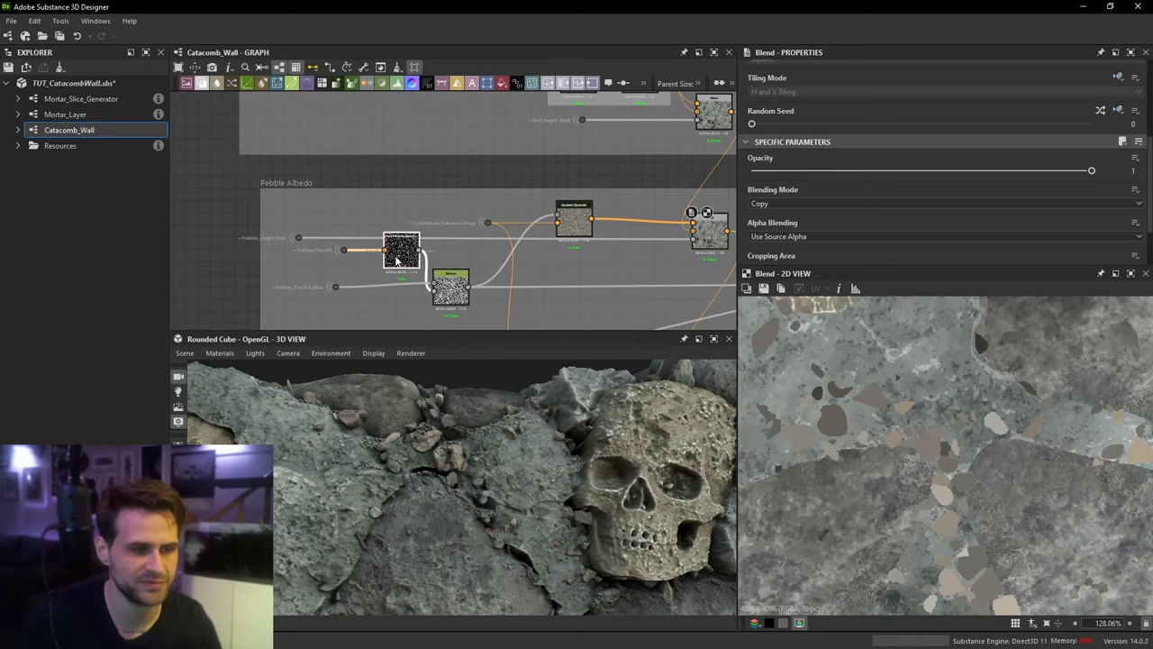
pyautogui.doubleClick(398, 261)
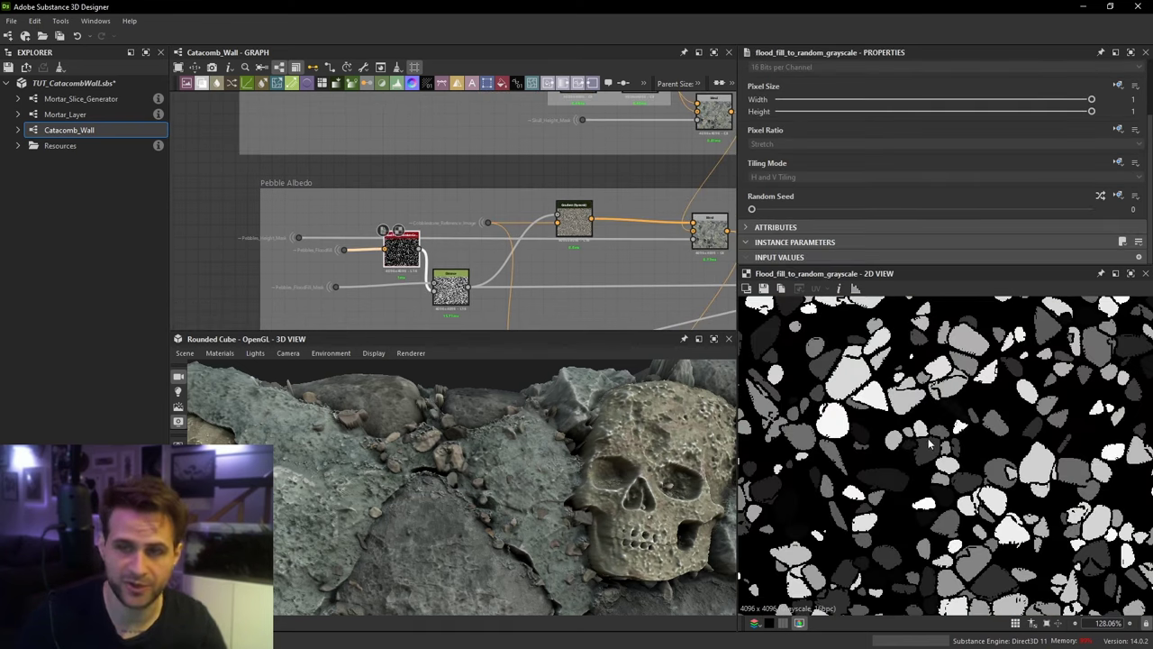
pyautogui.doubleClick(445, 291)
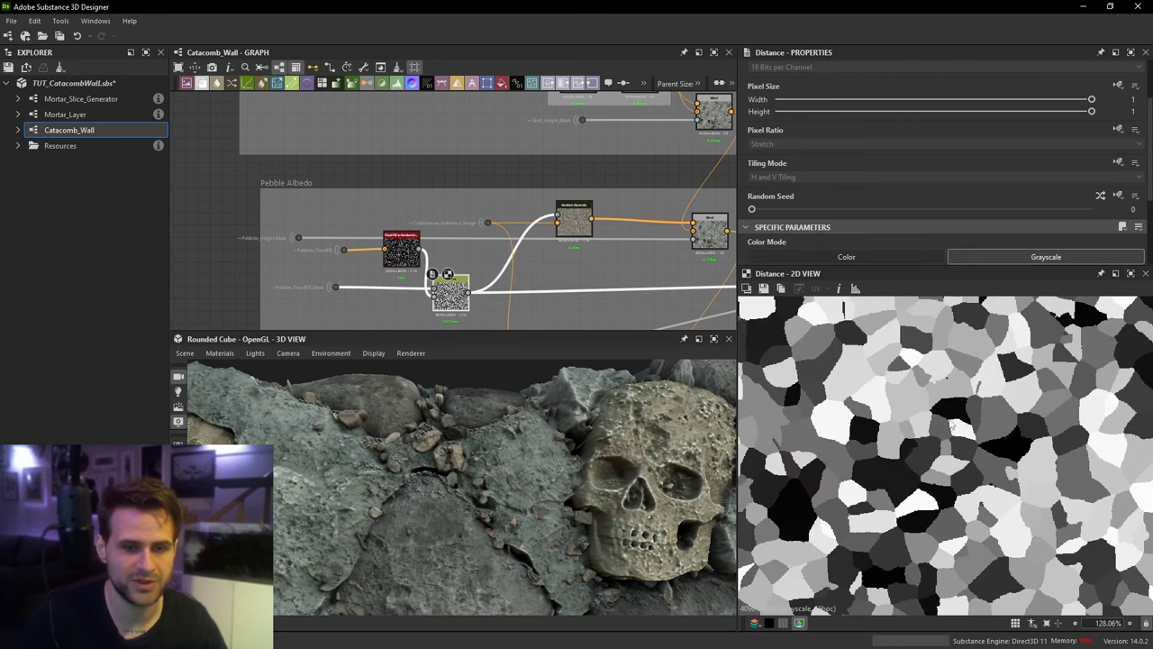
pyautogui.doubleClick(574, 222)
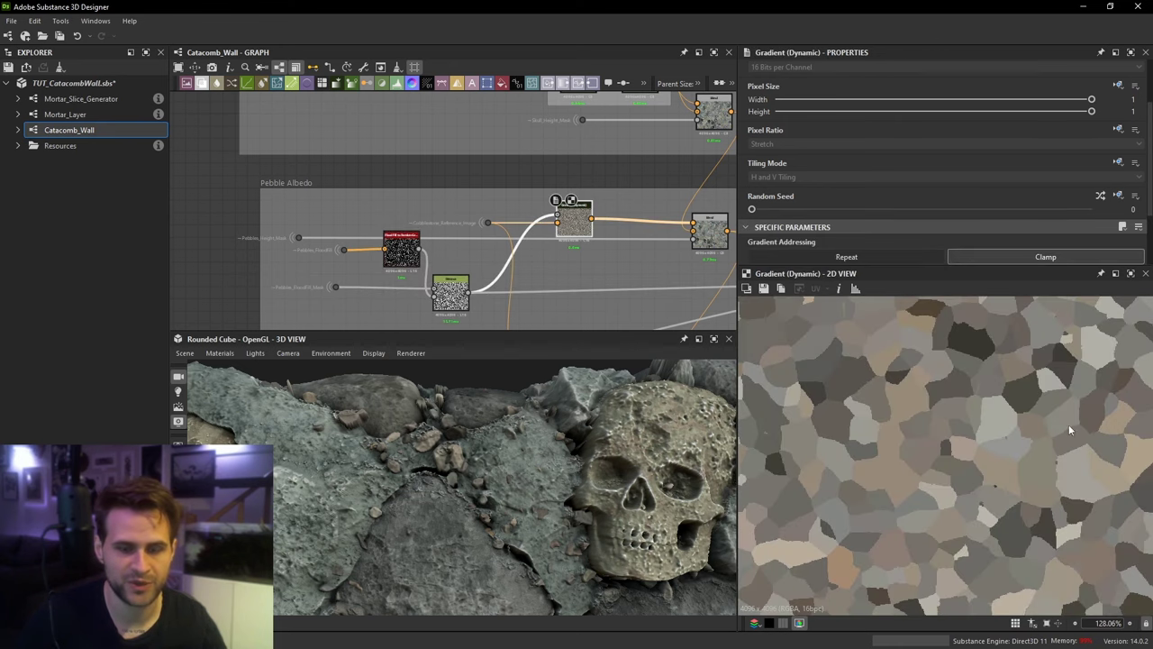
pyautogui.moveTo(617, 238); pyautogui.dragTo(529, 232, button='middle')
pyautogui.doubleClick(630, 227)
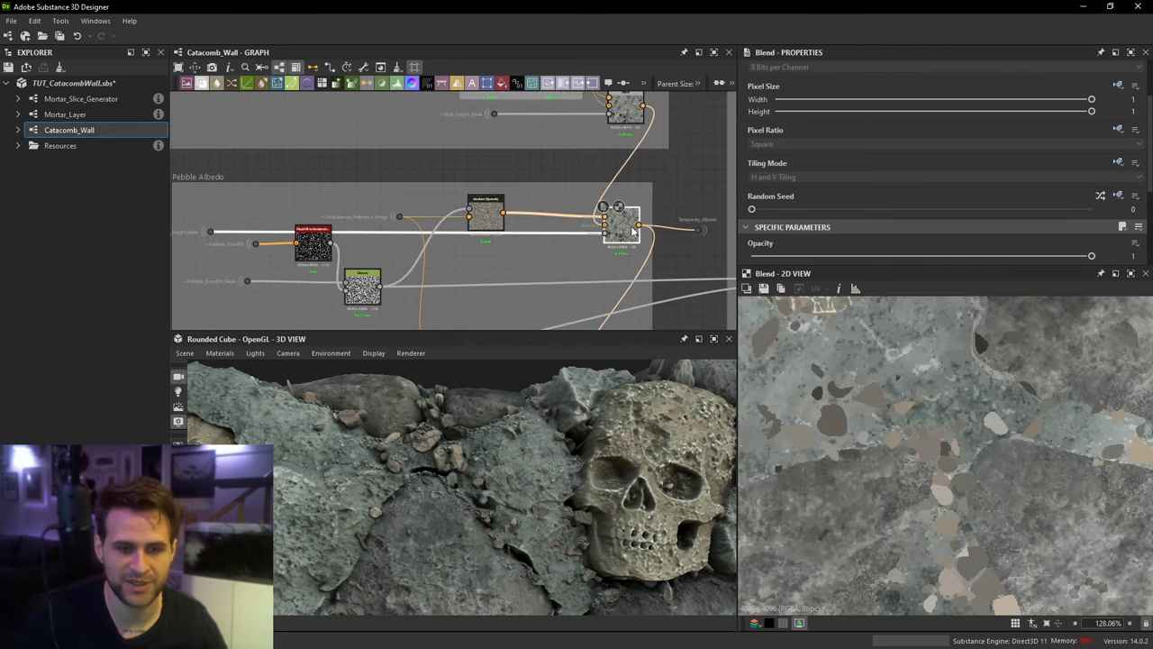
# Step: Move the Temporary_Albedo portal down beside the second Pebble Albedo Blend and preview that Blend
pyautogui.scroll(-3, 606, 236)
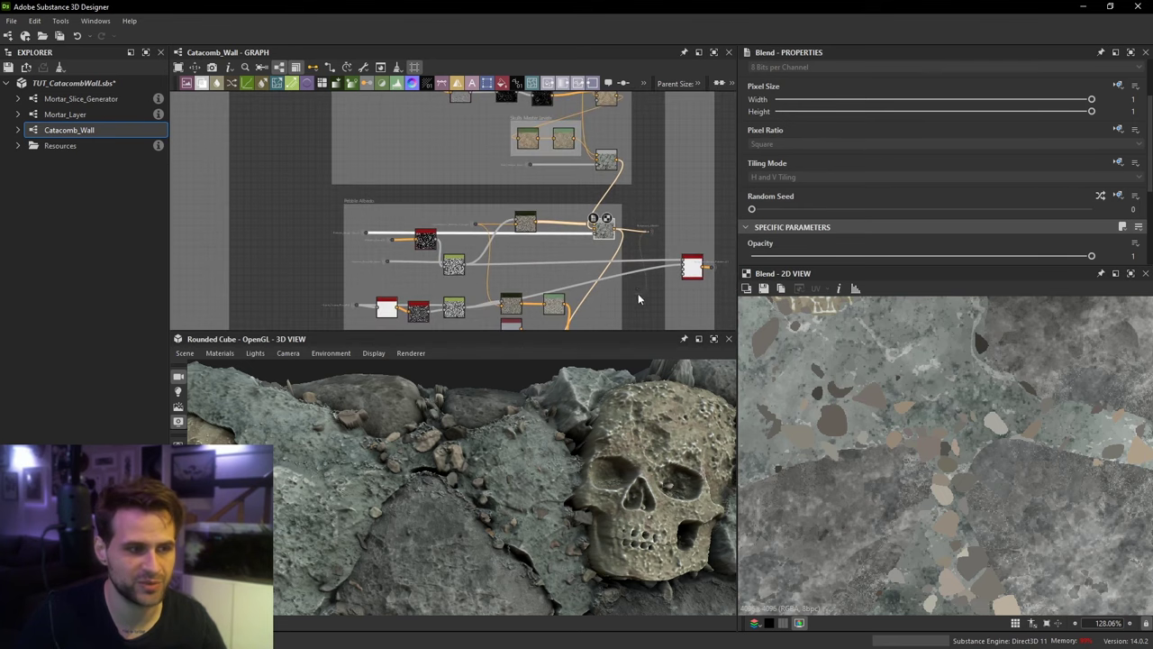
pyautogui.moveTo(640, 224); pyautogui.dragTo(642, 156, button='middle')
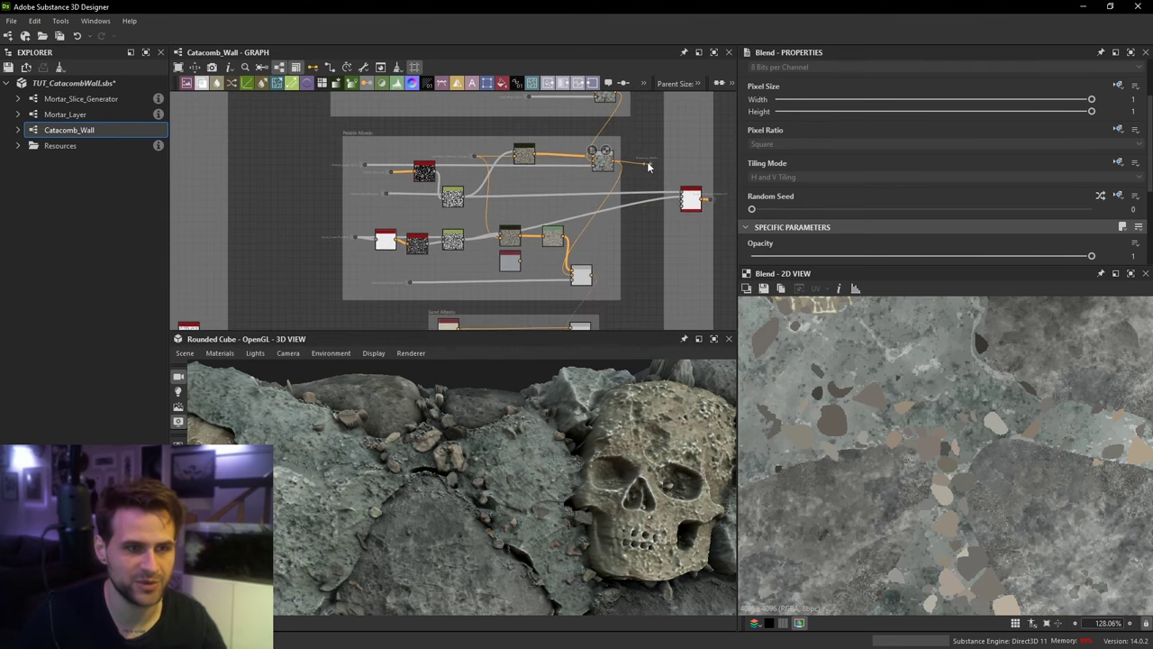
pyautogui.scroll(2, 642, 270)
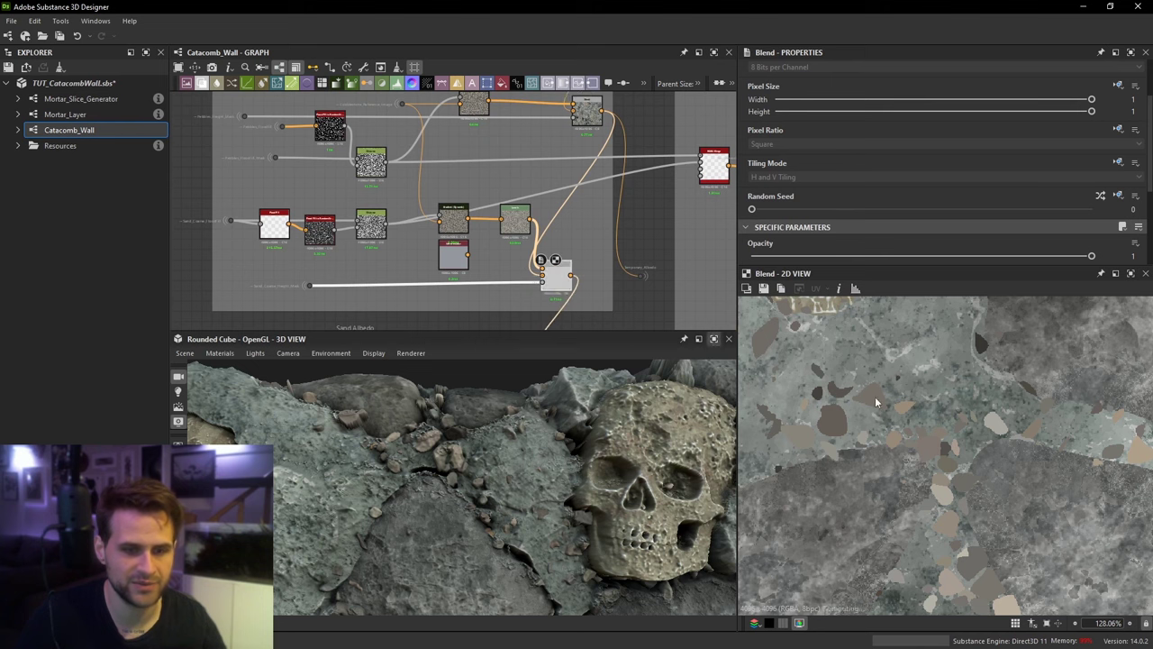
pyautogui.scroll(4, 984, 463)
pyautogui.scroll(3, 560, 494)
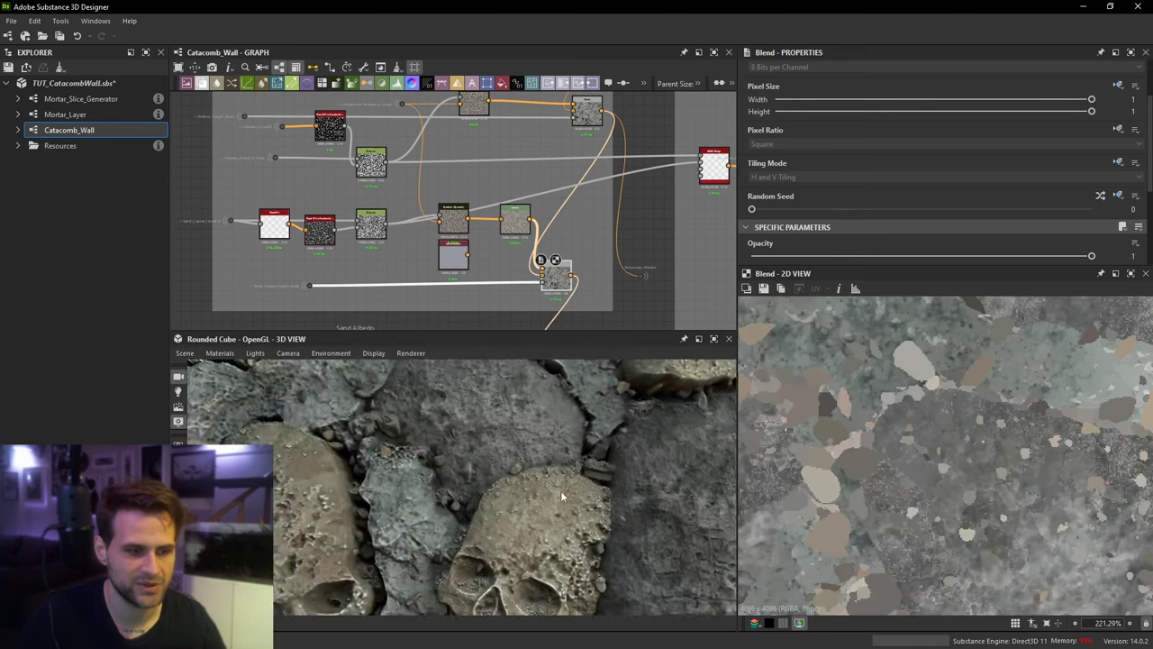
# Step: Connect the second Pebble Albedo Blend to Temporary_Albedo and inspect the small stones on the wall in 3D
pyautogui.moveTo(560, 491); pyautogui.dragTo(517, 443, button='middle')
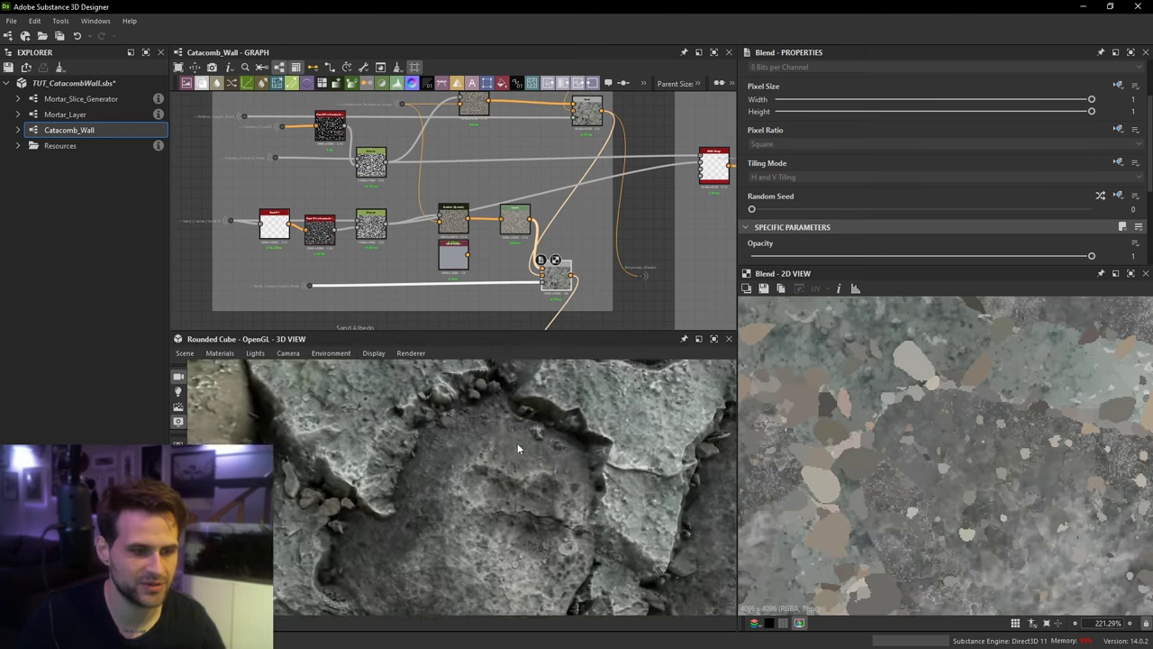
pyautogui.moveTo(517, 442); pyautogui.dragTo(389, 484)
pyautogui.moveTo(464, 474); pyautogui.dragTo(505, 406)
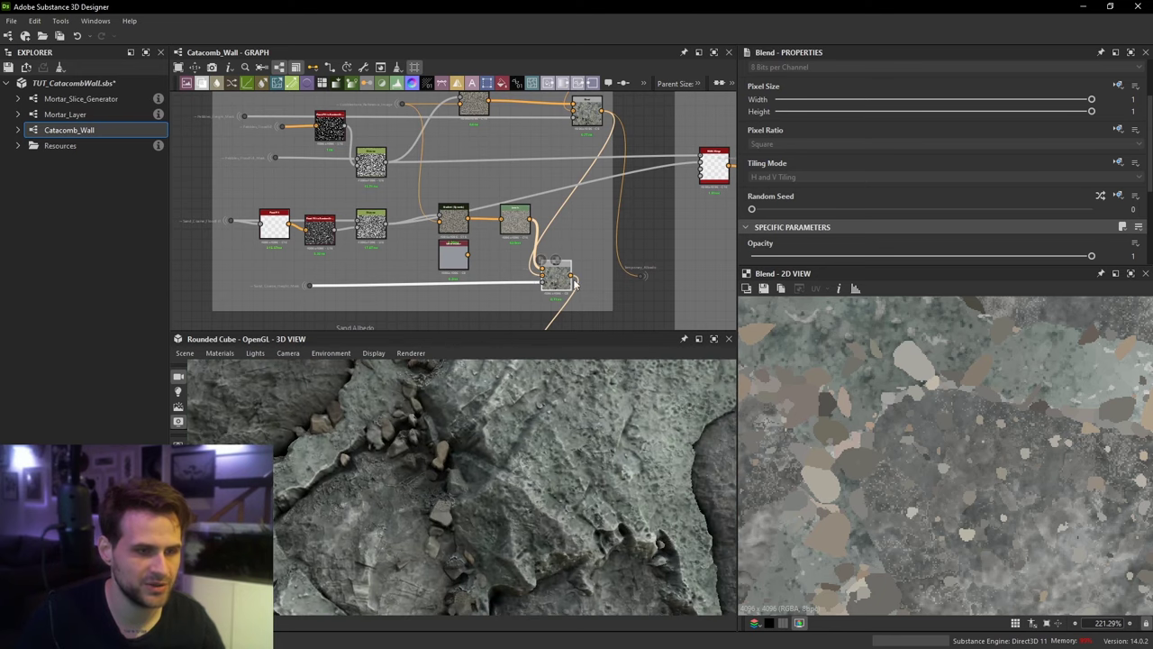
pyautogui.moveTo(573, 277); pyautogui.dragTo(638, 276)
pyautogui.moveTo(465, 472); pyautogui.dragTo(547, 386)
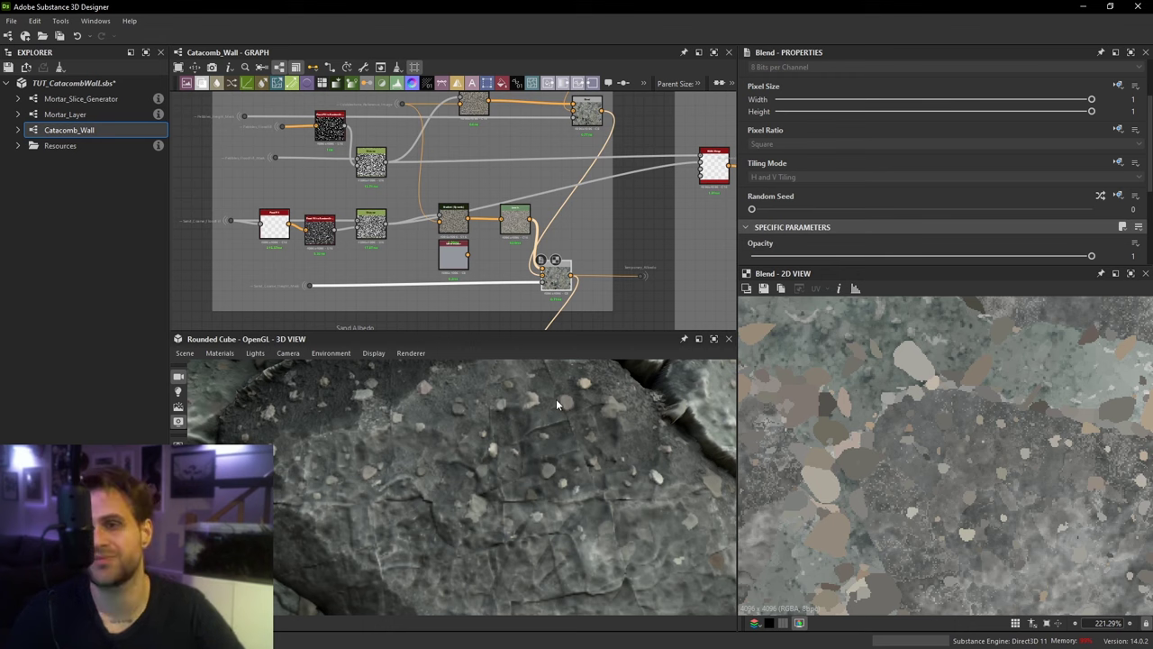
# Step: Move the Temporary_Albedo portal beside the Sand Albedo Blend, connect that Blend to it and inspect the sand in 3D
pyautogui.scroll(-2, 620, 225)
pyautogui.moveTo(619, 223); pyautogui.dragTo(594, 196, button='middle')
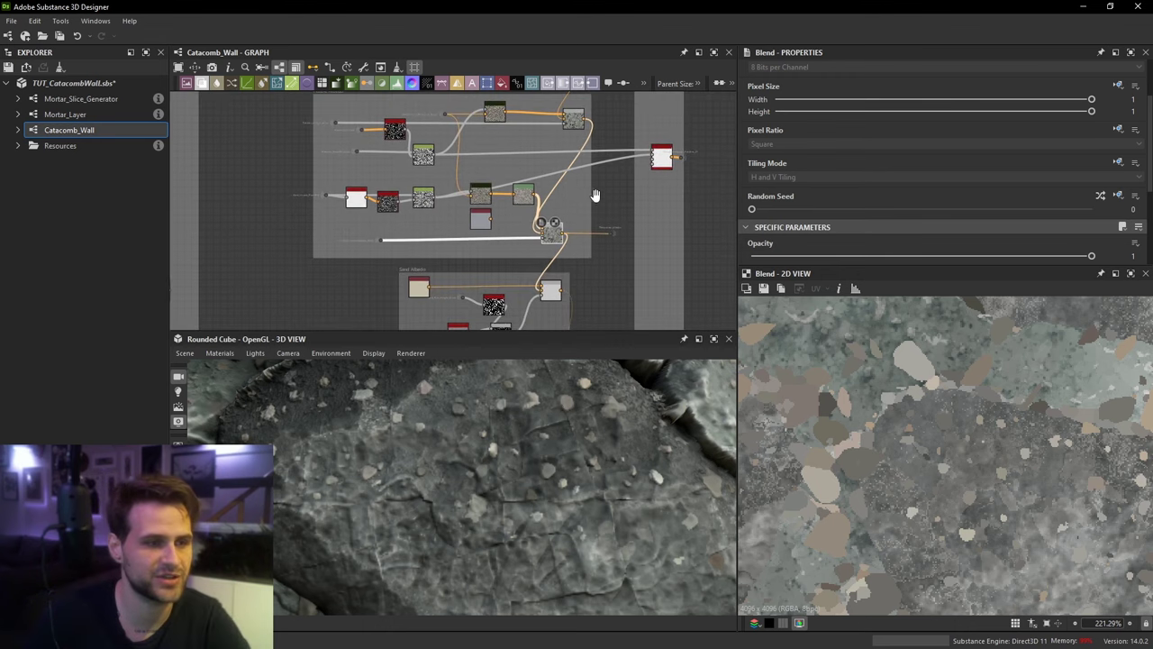
pyautogui.scroll(2, 568, 228)
pyautogui.scroll(1, 600, 256)
pyautogui.moveTo(617, 240); pyautogui.dragTo(622, 209, button='middle')
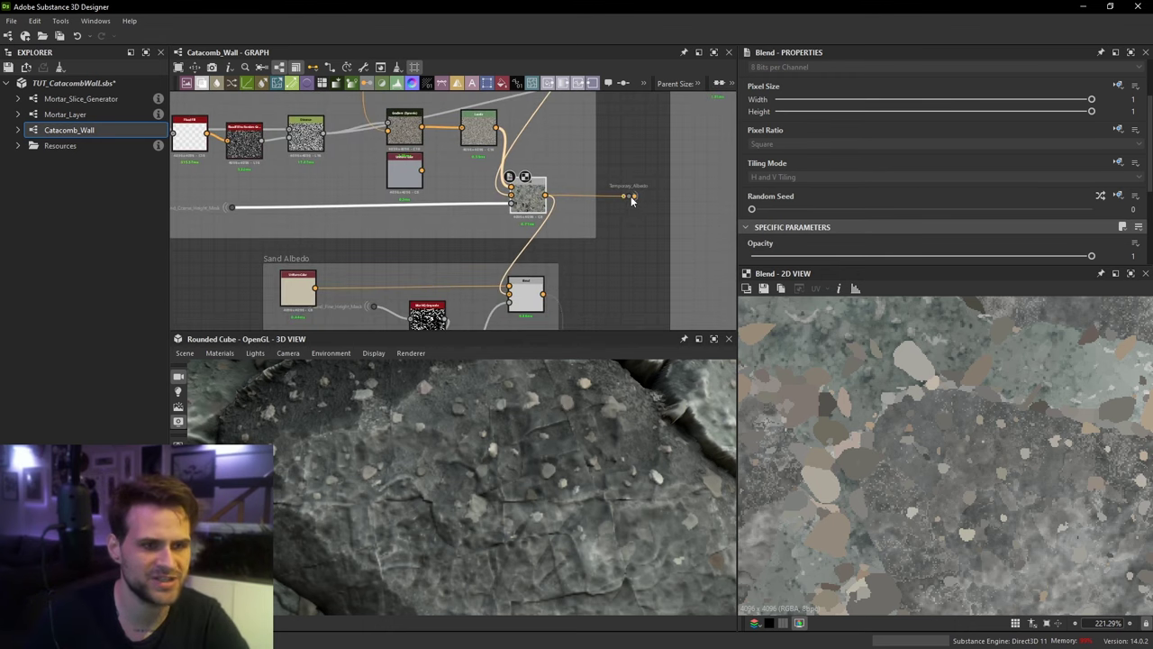
pyautogui.moveTo(631, 198); pyautogui.dragTo(615, 302)
pyautogui.moveTo(616, 283); pyautogui.dragTo(614, 229, button='middle')
pyautogui.moveTo(541, 241); pyautogui.dragTo(604, 246)
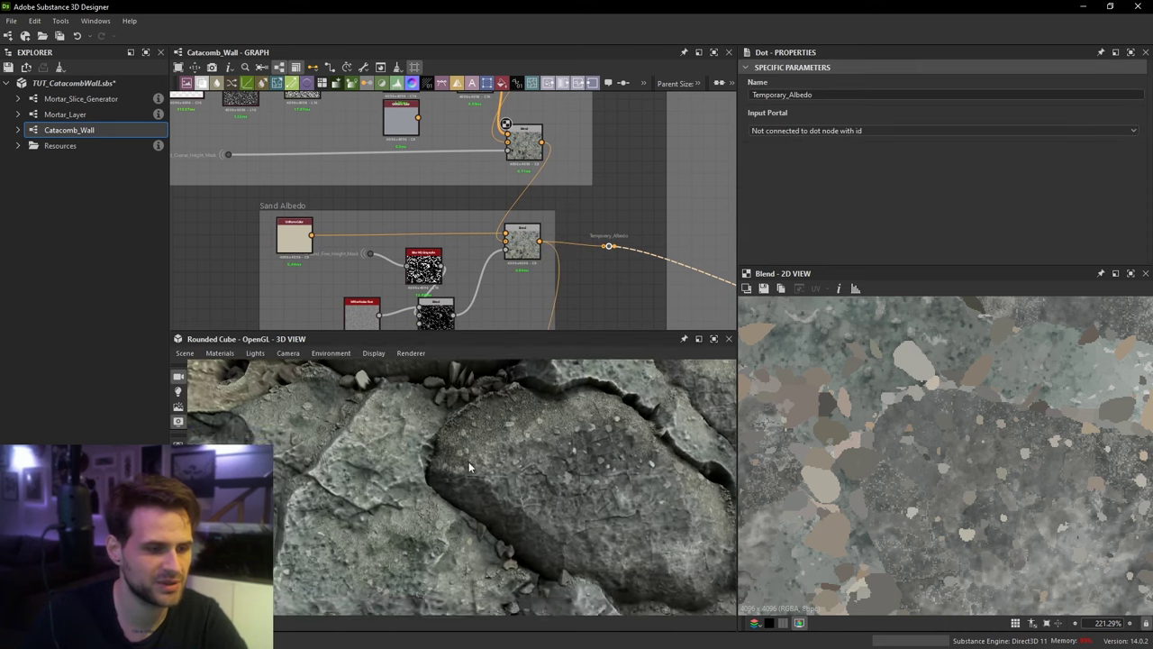
pyautogui.moveTo(469, 463); pyautogui.dragTo(517, 456, button='middle')
pyautogui.moveTo(353, 507); pyautogui.dragTo(418, 477, button='middle')
pyautogui.scroll(3, 425, 466)
# Step: Preview the sand noise and its mask Blend, and move the mask Blend closer to the Sand Albedo output Blend
pyautogui.moveTo(426, 287); pyautogui.dragTo(432, 251, button='middle')
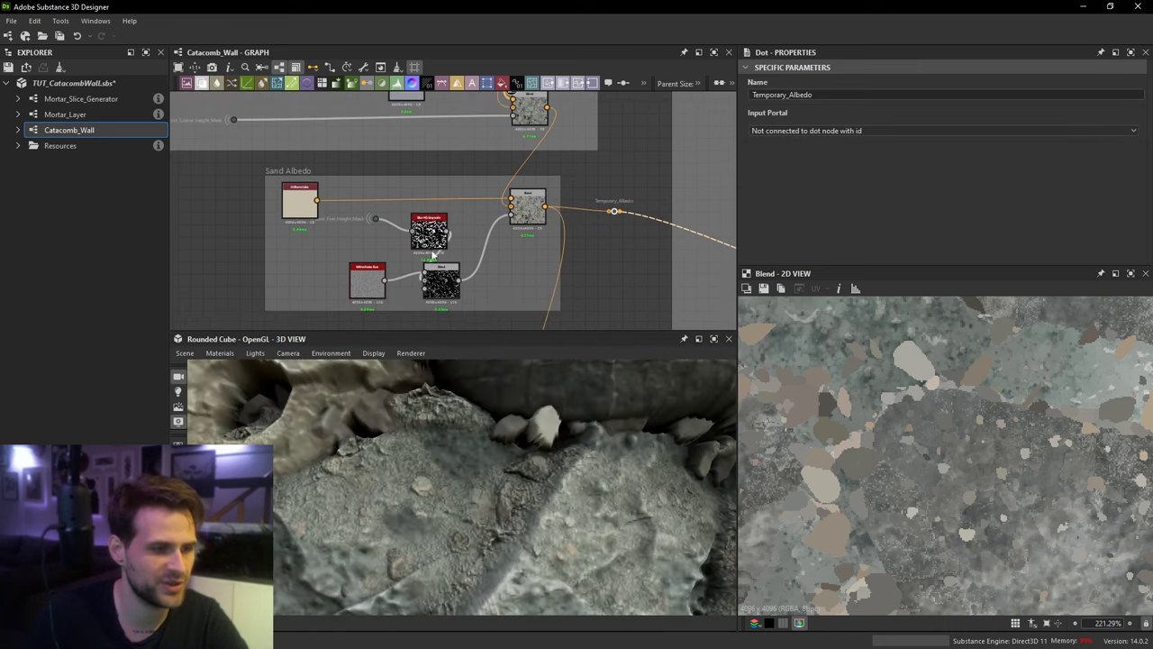
pyautogui.doubleClick(367, 281)
pyautogui.moveTo(442, 285); pyautogui.dragTo(496, 270)
pyautogui.click(538, 211)
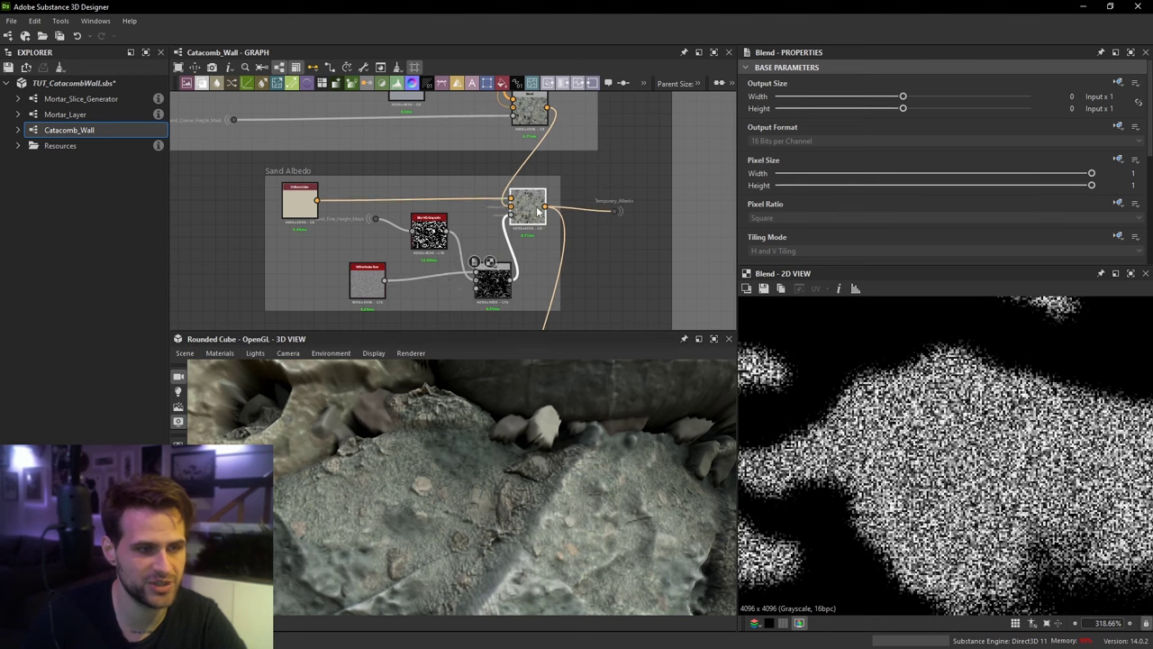
# Step: Preview the Sand Albedo output Blend and inspect the sand across the wall in 2D and 3D
pyautogui.doubleClick(539, 211)
pyautogui.scroll(2, 936, 417)
pyautogui.scroll(-12, 966, 421)
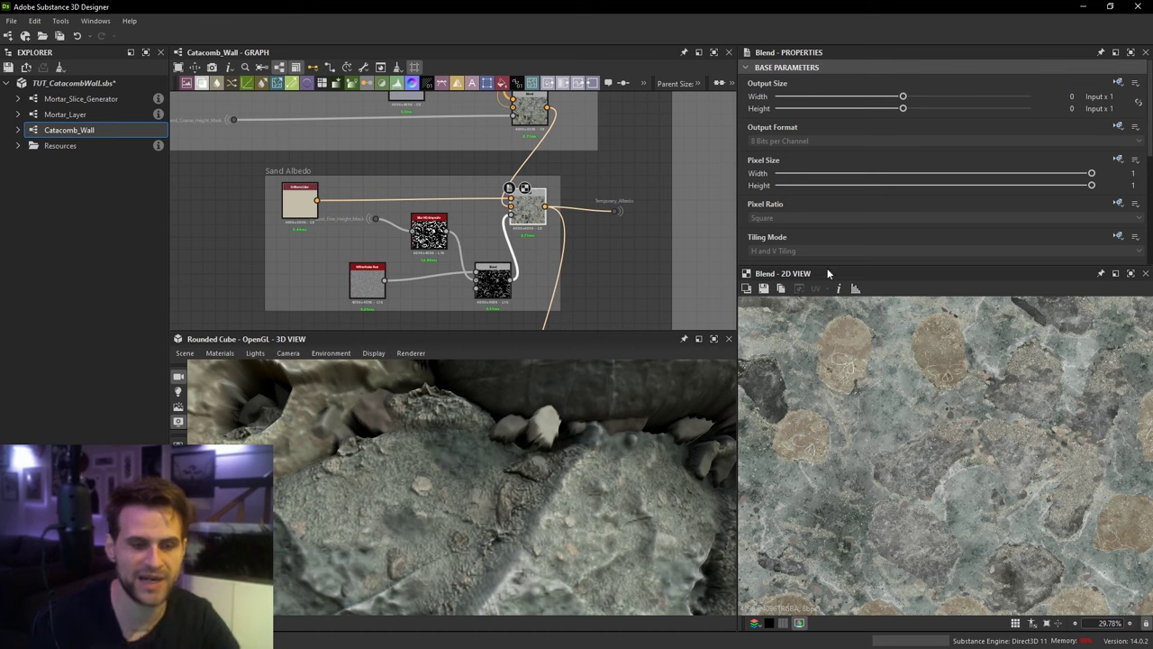
pyautogui.moveTo(678, 448); pyautogui.dragTo(497, 443)
pyautogui.scroll(4, 642, 473)
pyautogui.scroll(-2, 601, 263)
pyautogui.scroll(-5, 592, 438)
pyautogui.scroll(-2, 500, 442)
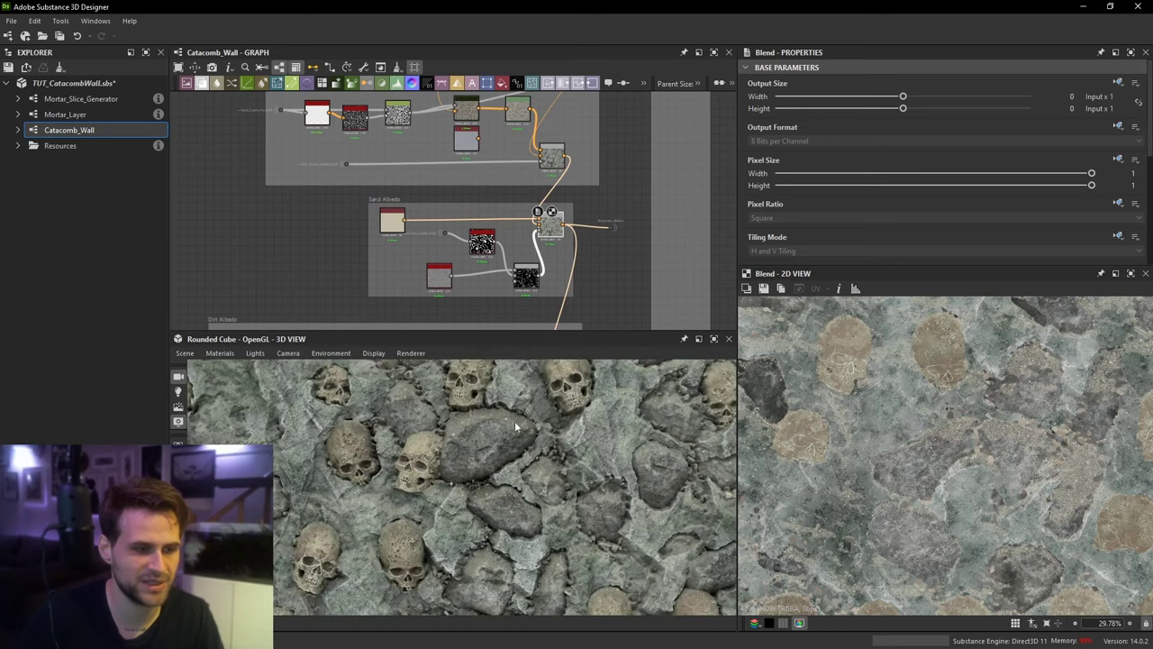
# Step: Move the Temporary_Albedo portal down beside the Dirt Albedo output Blend and preview that Blend
pyautogui.scroll(1, 610, 232)
pyautogui.moveTo(609, 227); pyautogui.dragTo(610, 282)
pyautogui.moveTo(611, 282); pyautogui.dragTo(629, 196, button='middle')
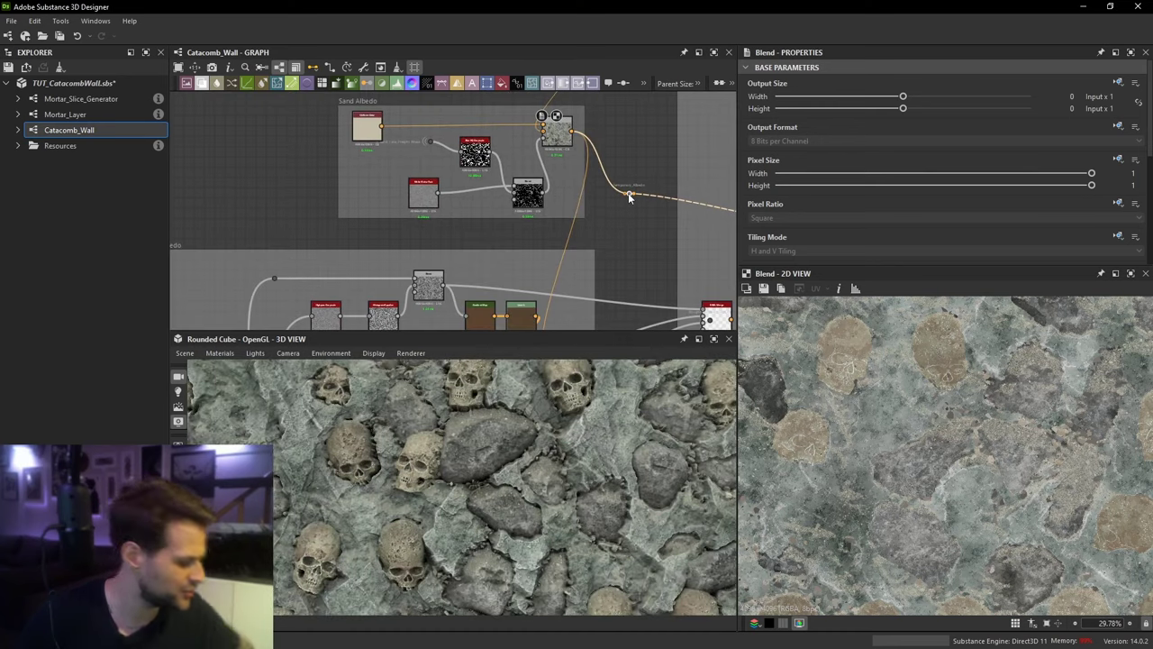
pyautogui.moveTo(629, 197); pyautogui.dragTo(628, 236)
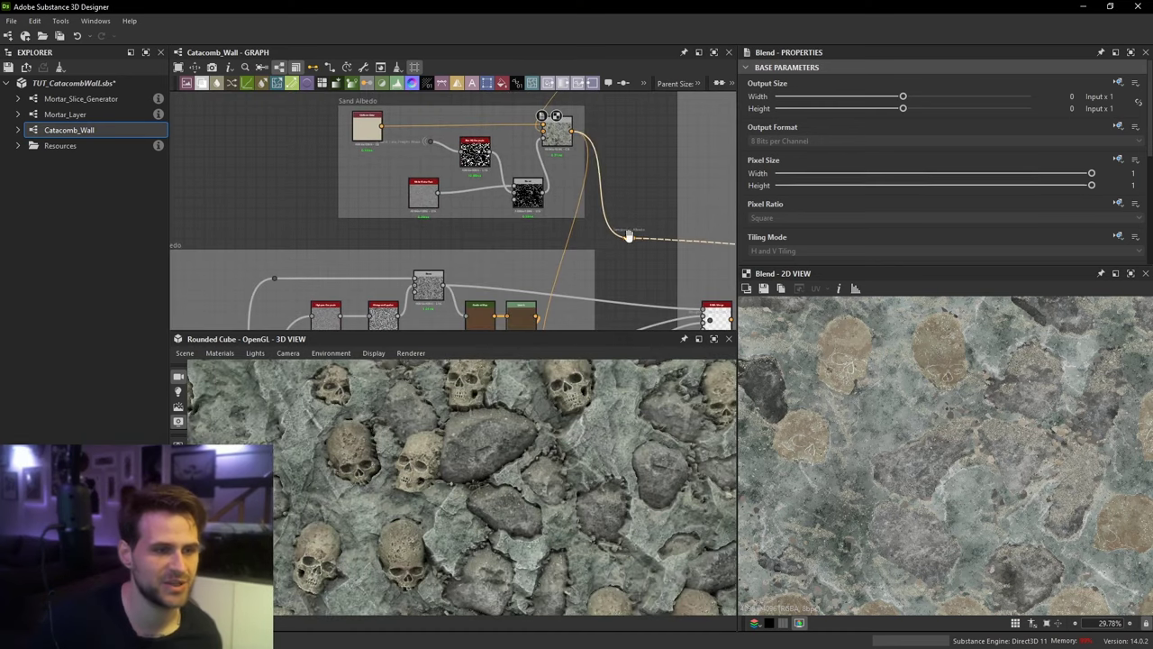
pyautogui.moveTo(629, 236); pyautogui.dragTo(609, 179, button='middle')
pyautogui.scroll(1, 414, 263)
pyautogui.moveTo(411, 265); pyautogui.dragTo(491, 212, button='middle')
pyautogui.scroll(-2, 539, 207)
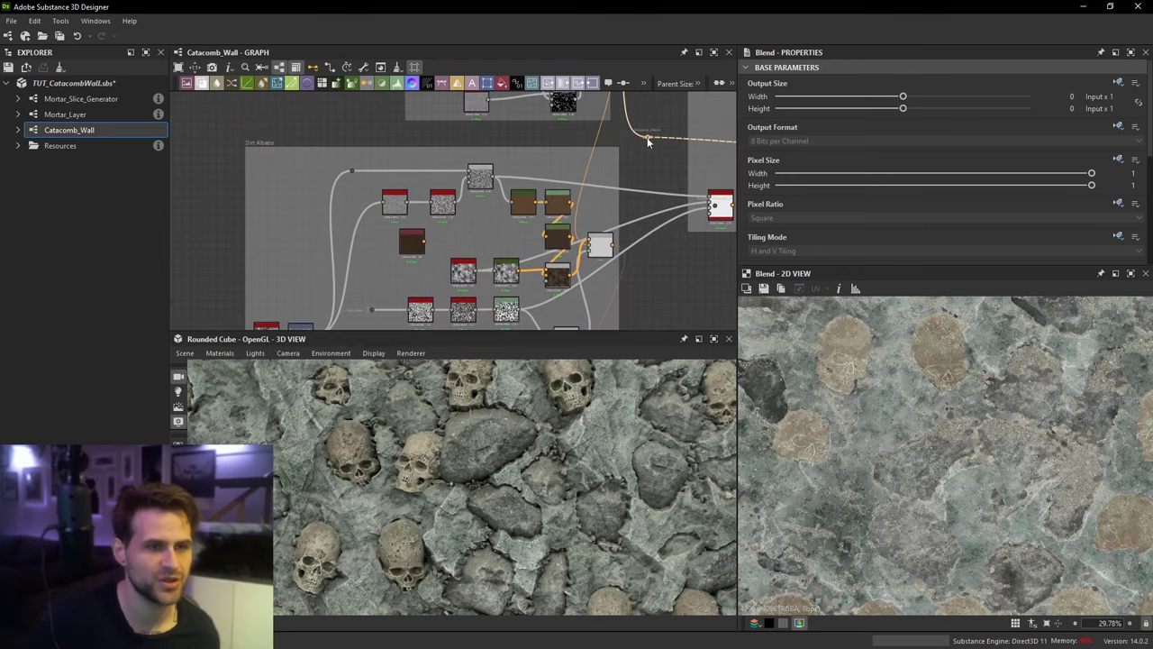
pyautogui.doubleClick(609, 251)
pyautogui.scroll(5, 917, 382)
pyautogui.moveTo(554, 262); pyautogui.dragTo(565, 190, button='middle')
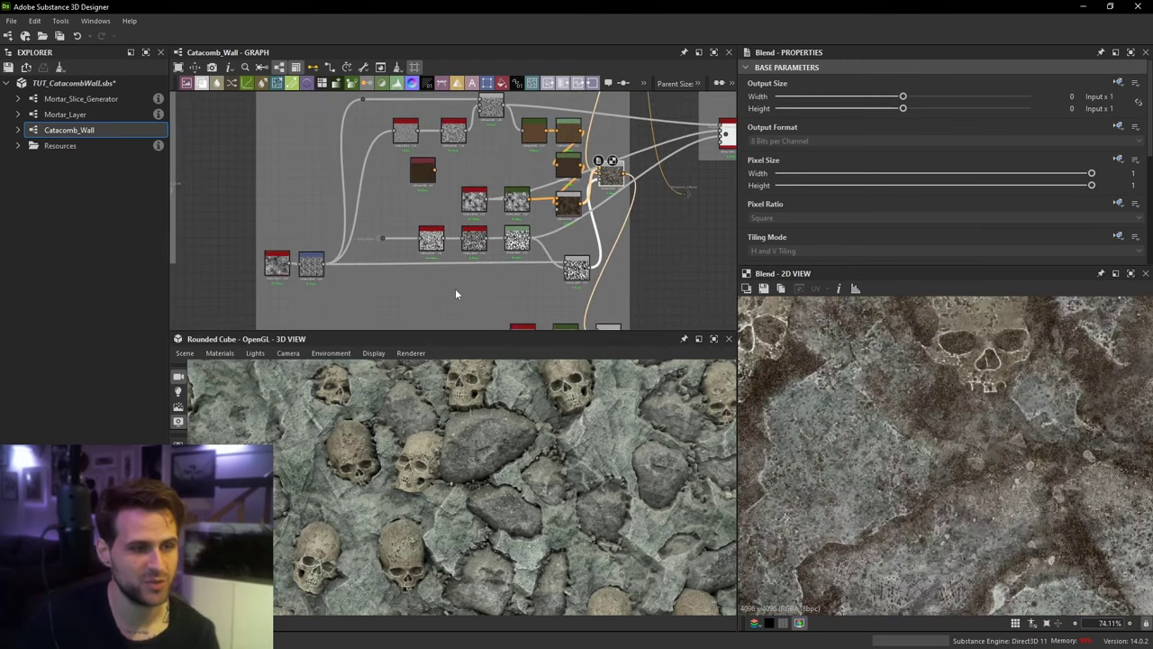
# Step: Preview the dirt mask chain in order: Ambient Occlusion (HBAO), Invert Grayscale and Levels
pyautogui.moveTo(455, 294); pyautogui.dragTo(494, 283, button='middle')
pyautogui.scroll(2, 507, 214)
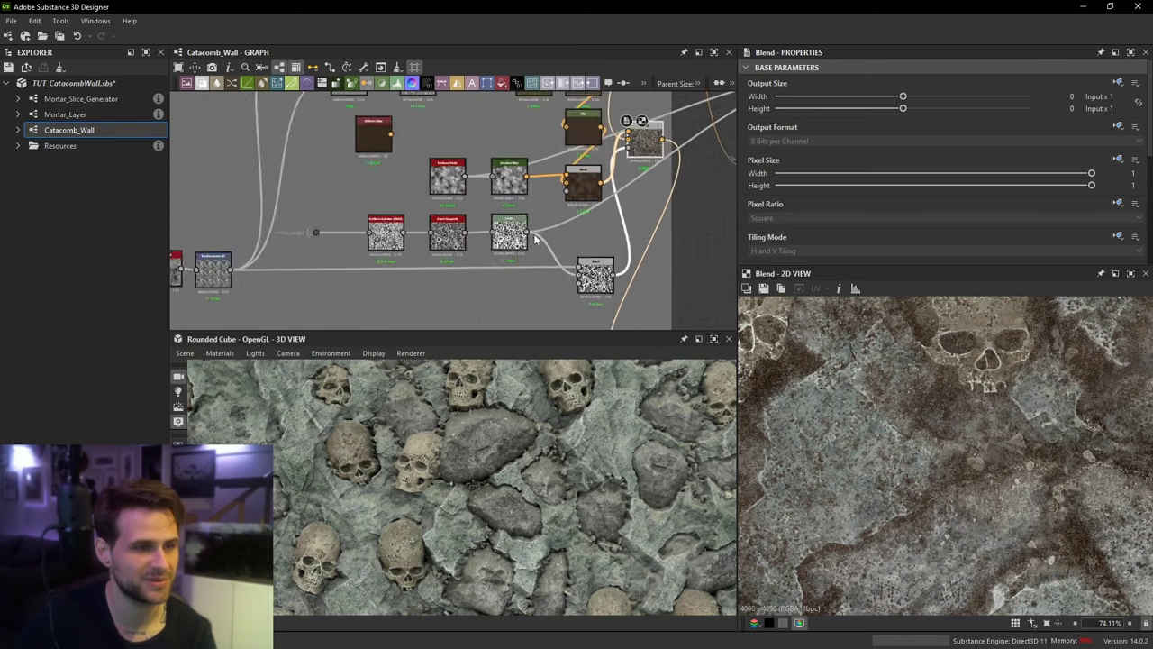
pyautogui.scroll(1, 534, 236)
pyautogui.doubleClick(321, 232)
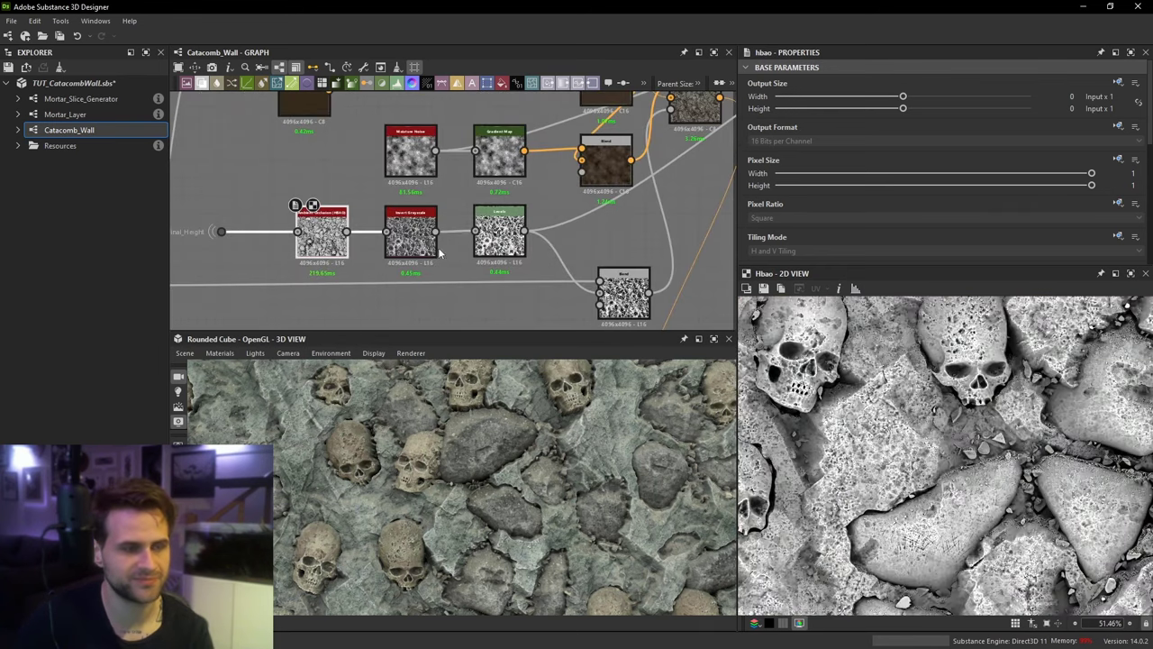
pyautogui.doubleClick(429, 241)
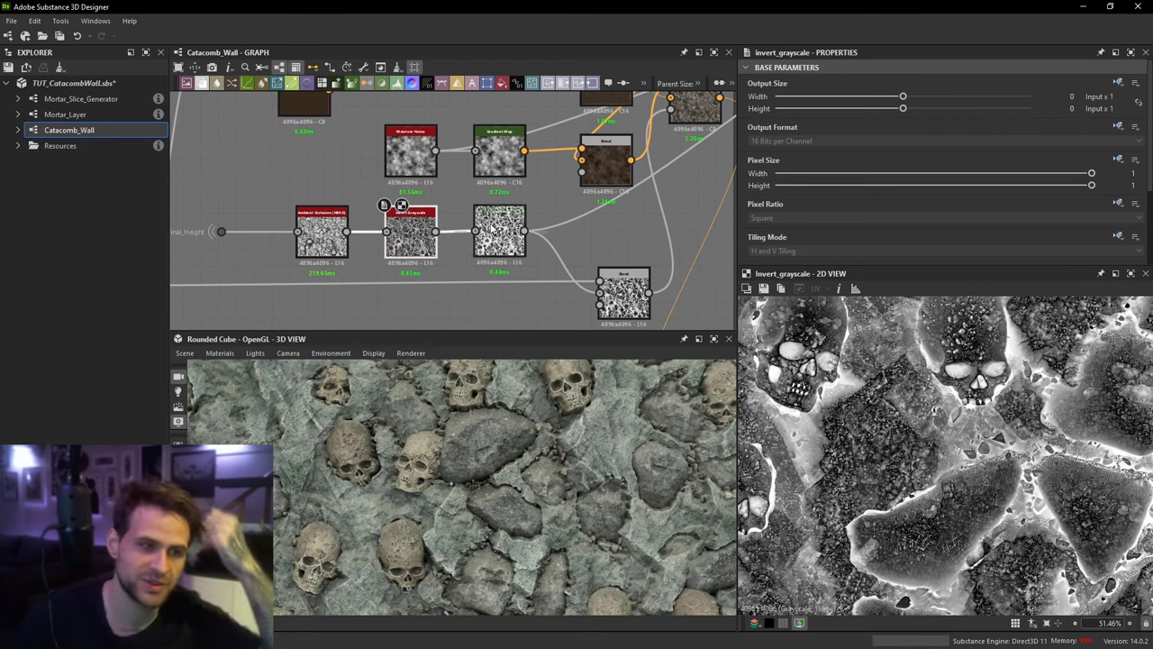
pyautogui.doubleClick(501, 233)
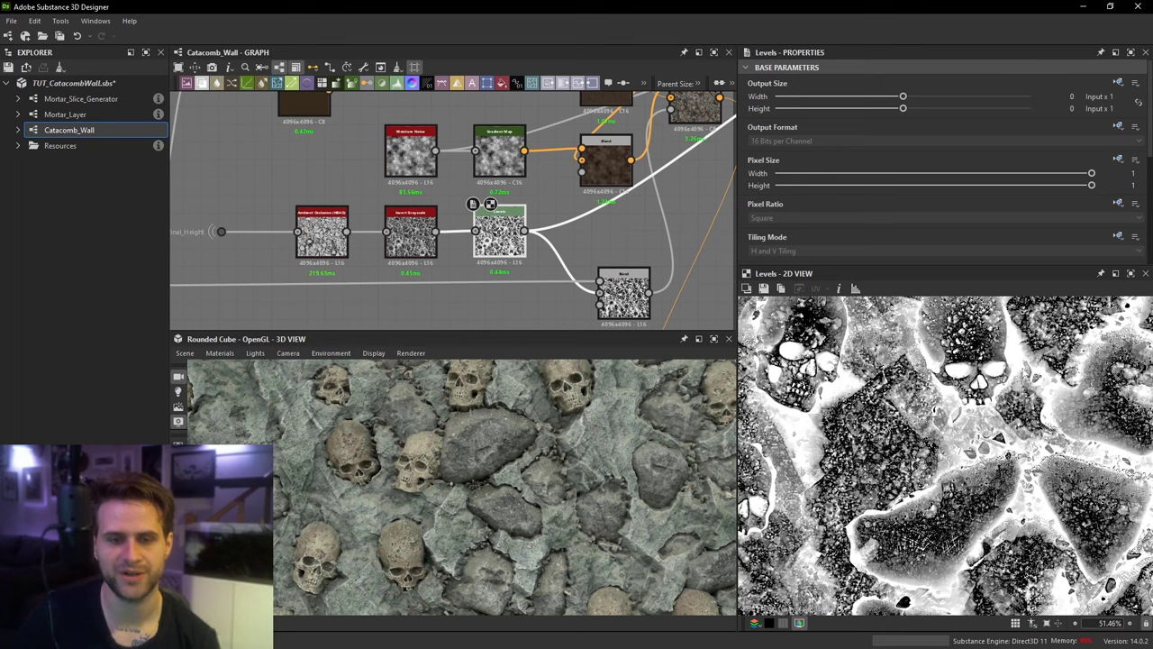
# Step: Preview the brown dirt colour Blend that feeds the Dirt Albedo output Blend and inspect its grain
pyautogui.moveTo(622, 168); pyautogui.dragTo(582, 236, button='middle')
pyautogui.scroll(-3, 595, 220)
pyautogui.doubleClick(579, 237)
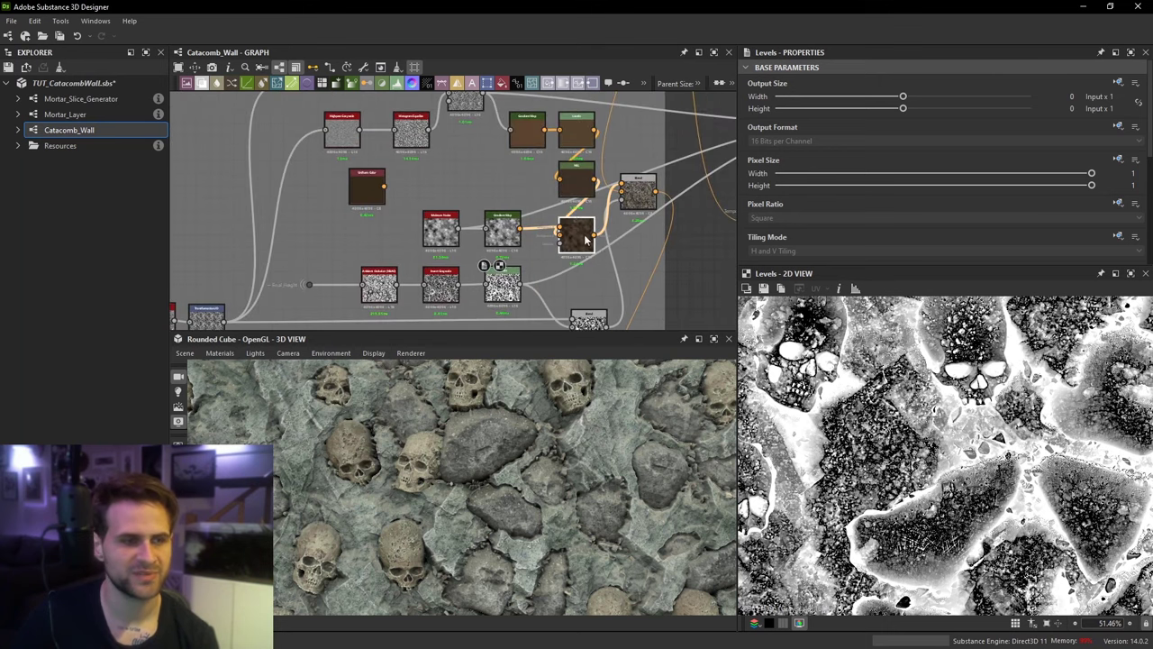
pyautogui.scroll(3, 1046, 394)
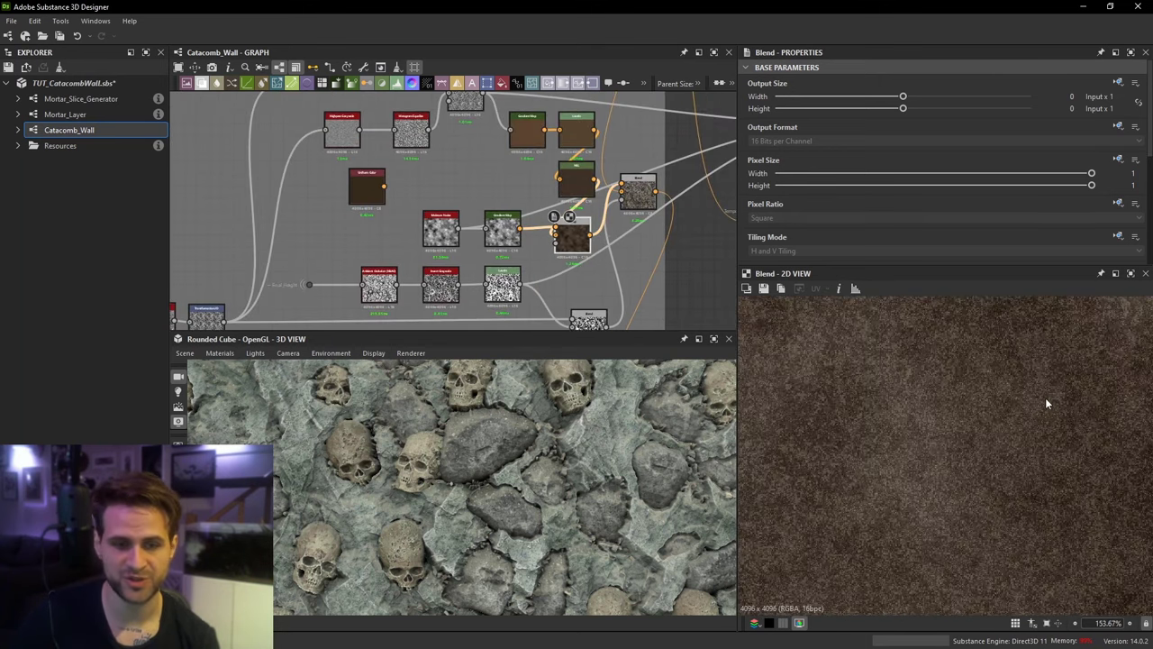
# Step: Connect the Dirt Albedo output Blend to the Temporary_Albedo portal
pyautogui.moveTo(668, 188); pyautogui.dragTo(573, 233, button='middle')
pyautogui.moveTo(634, 261); pyautogui.dragTo(648, 264)
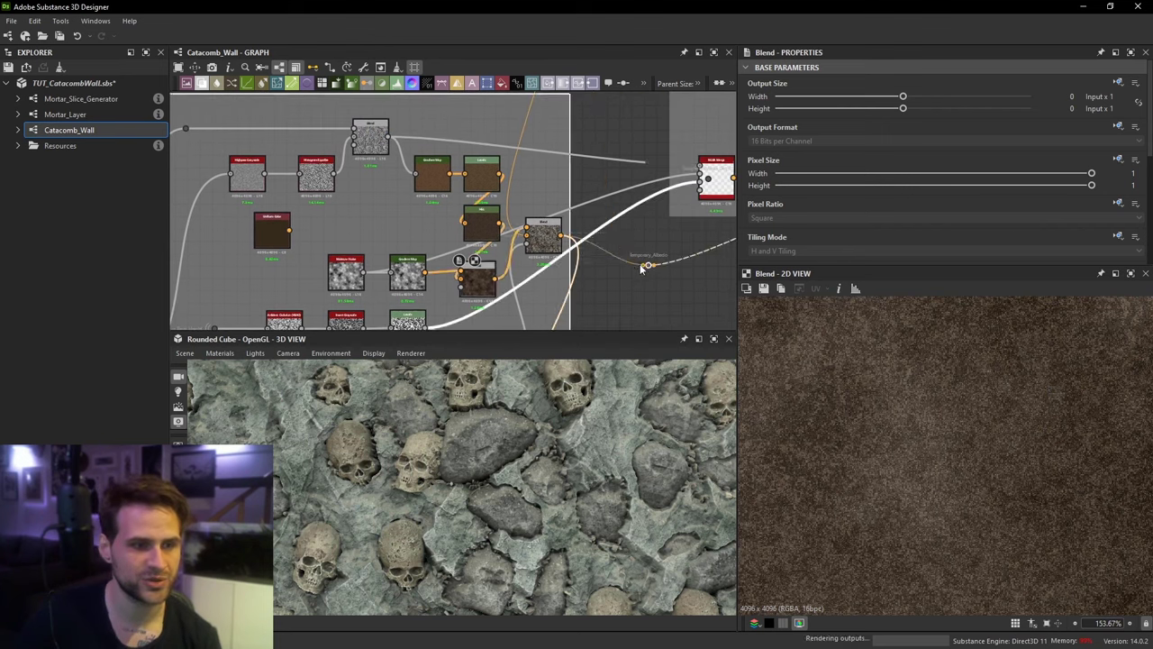
pyautogui.moveTo(610, 265); pyautogui.dragTo(622, 265, button='middle')
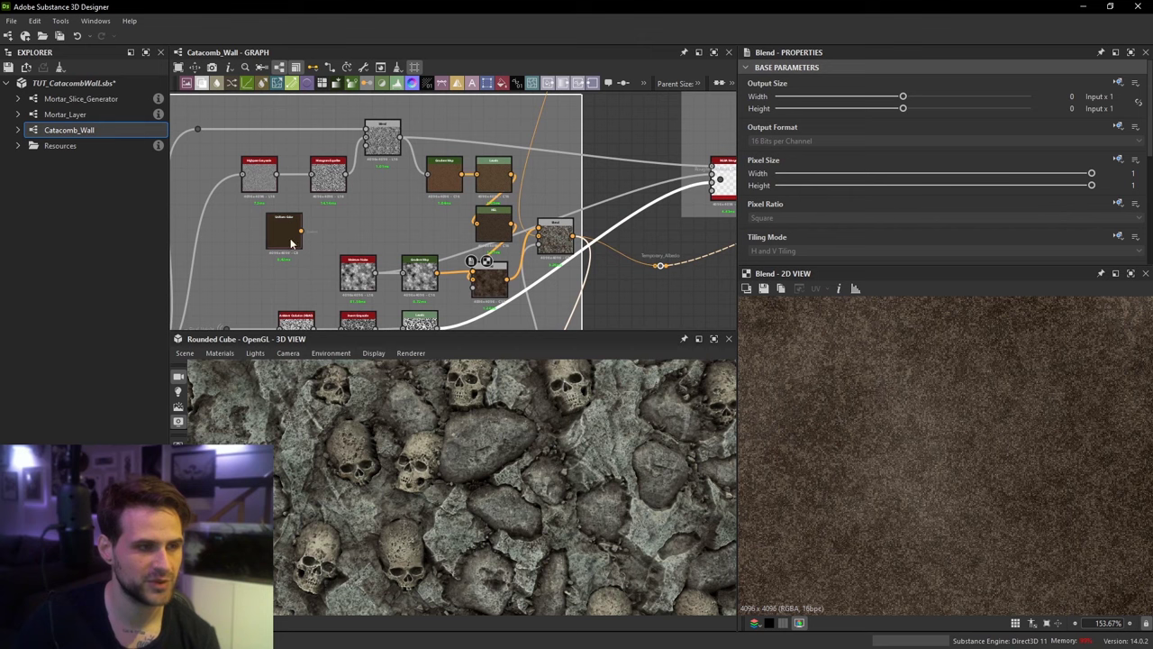
# Step: Try the dark brown Uniform Color as an input of the Dirt Albedo output Blend and inspect the wall up close in 3D
pyautogui.moveTo(301, 231); pyautogui.dragTo(555, 230)
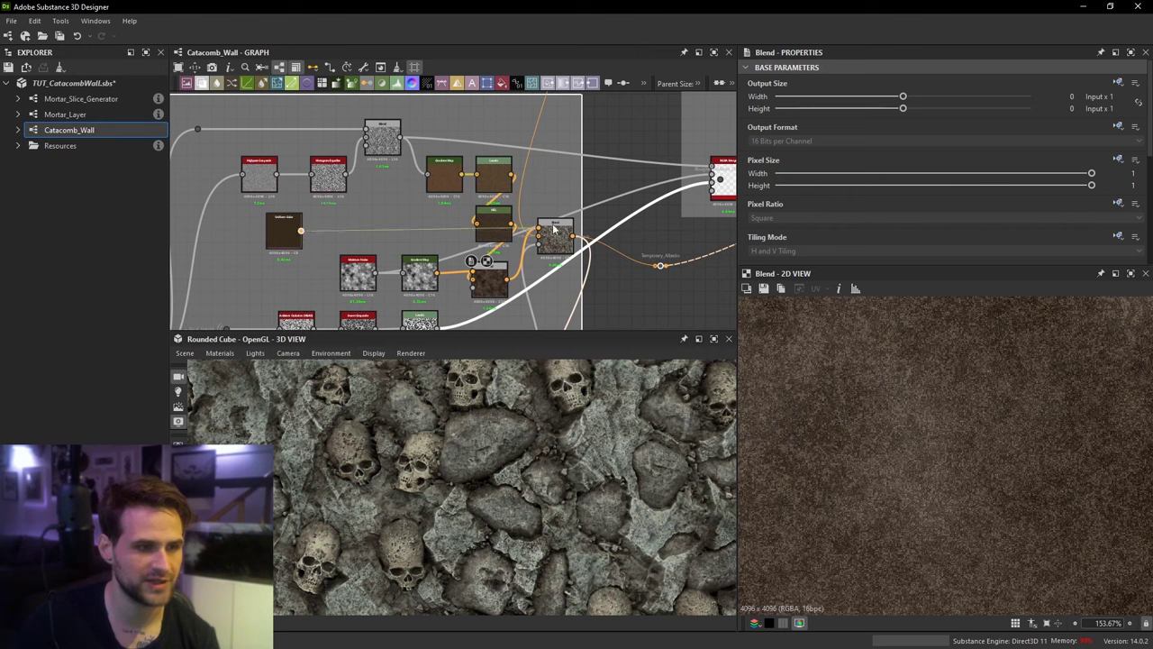
pyautogui.moveTo(582, 459); pyautogui.dragTo(602, 447)
pyautogui.scroll(5, 602, 447)
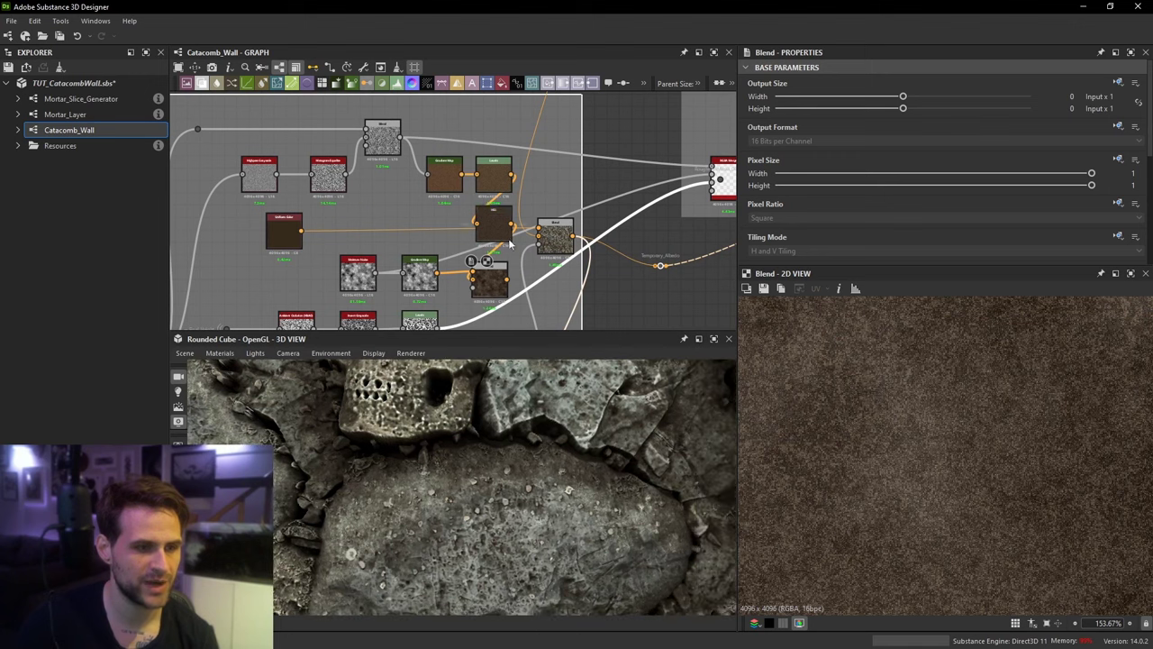
# Step: Feed the Dirt Albedo output Blend from the HSL node and inspect the dirt on the cobble in 3D
pyautogui.click(501, 239)
pyautogui.scroll(1, 956, 467)
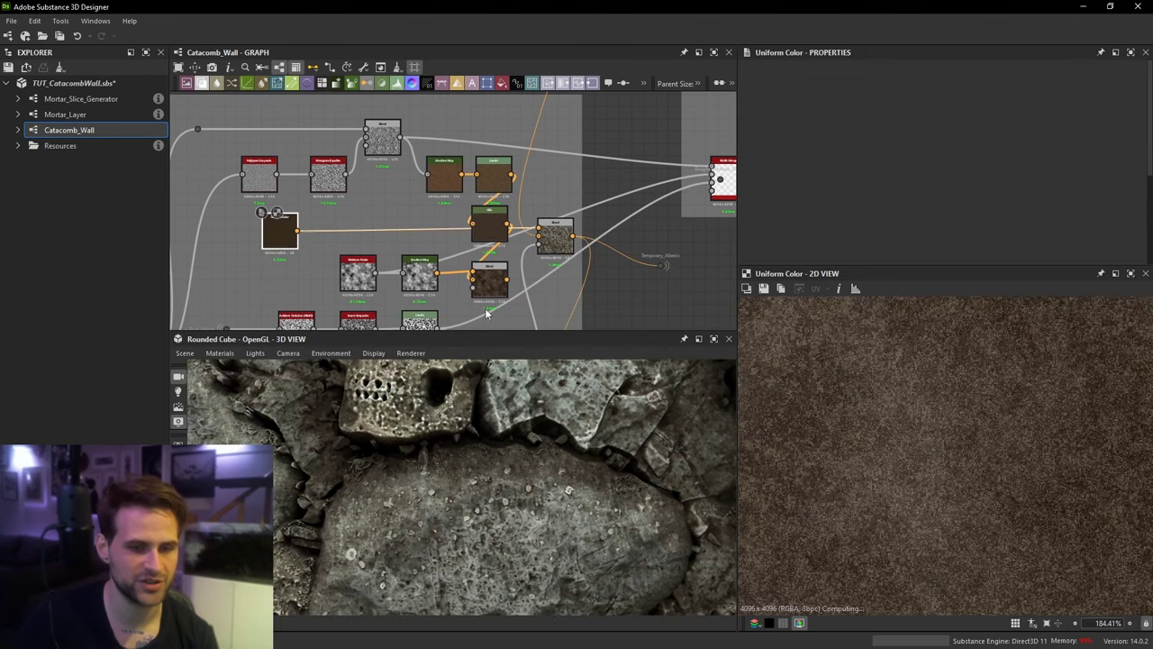
pyautogui.scroll(3, 498, 232)
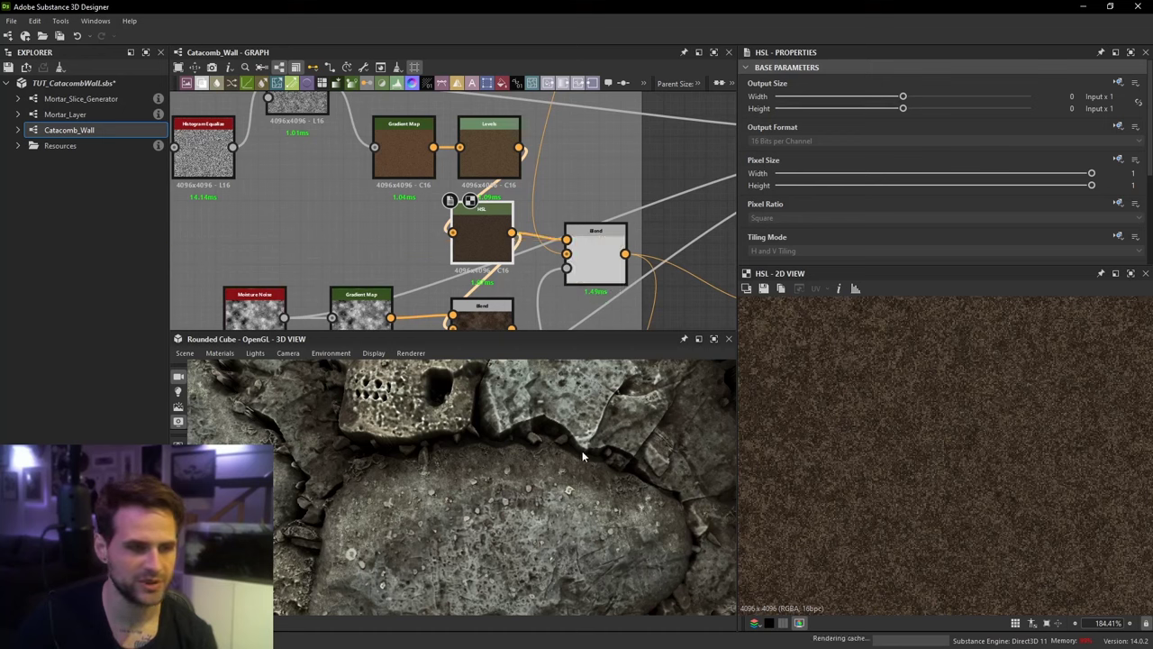
pyautogui.scroll(4, 483, 494)
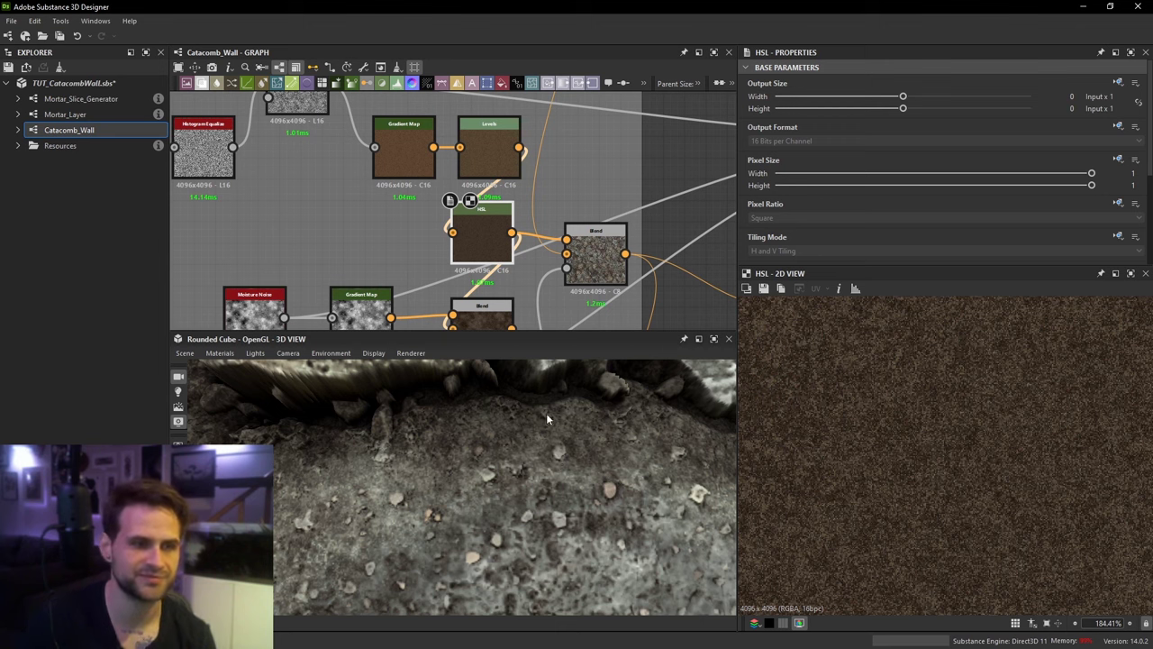
# Step: Preview the final albedo Blend at the end of the detail row below the dirt nodes
pyautogui.scroll(-5, 599, 262)
pyautogui.scroll(-1, 591, 215)
pyautogui.moveTo(590, 212); pyautogui.dragTo(563, 164, button='middle')
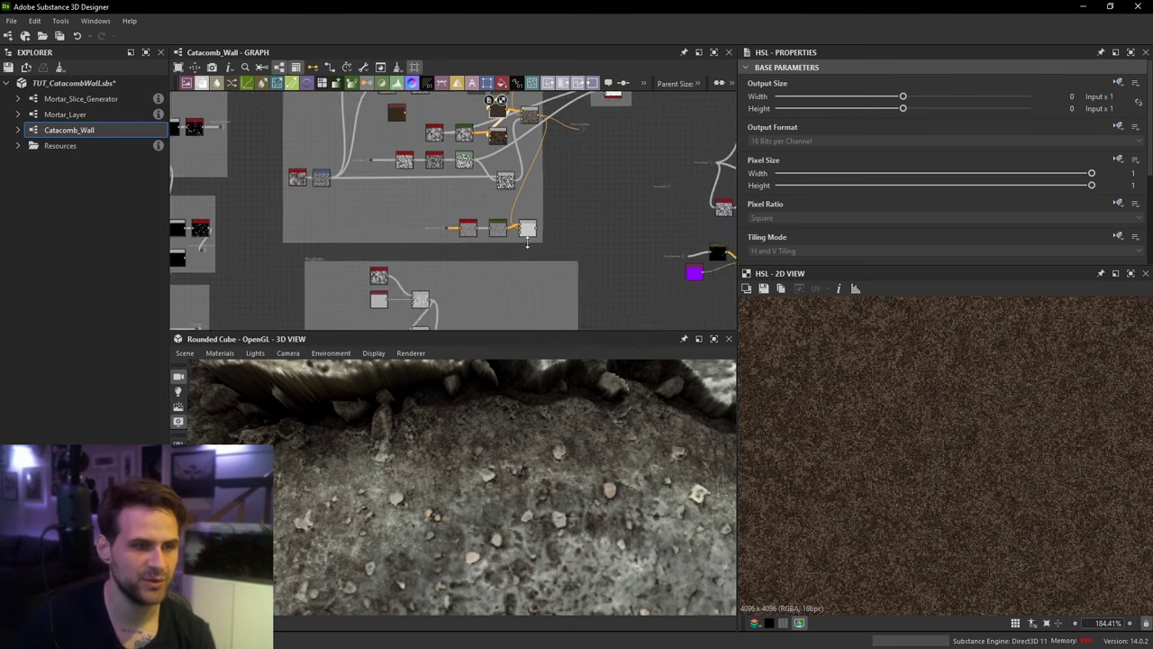
pyautogui.scroll(2, 527, 226)
pyautogui.doubleClick(529, 225)
pyautogui.scroll(3, 997, 412)
# Step: Move the Temporary_Albedo portal down beside the final albedo Blend and connect that Blend to it
pyautogui.moveTo(632, 101); pyautogui.dragTo(612, 163, button='middle')
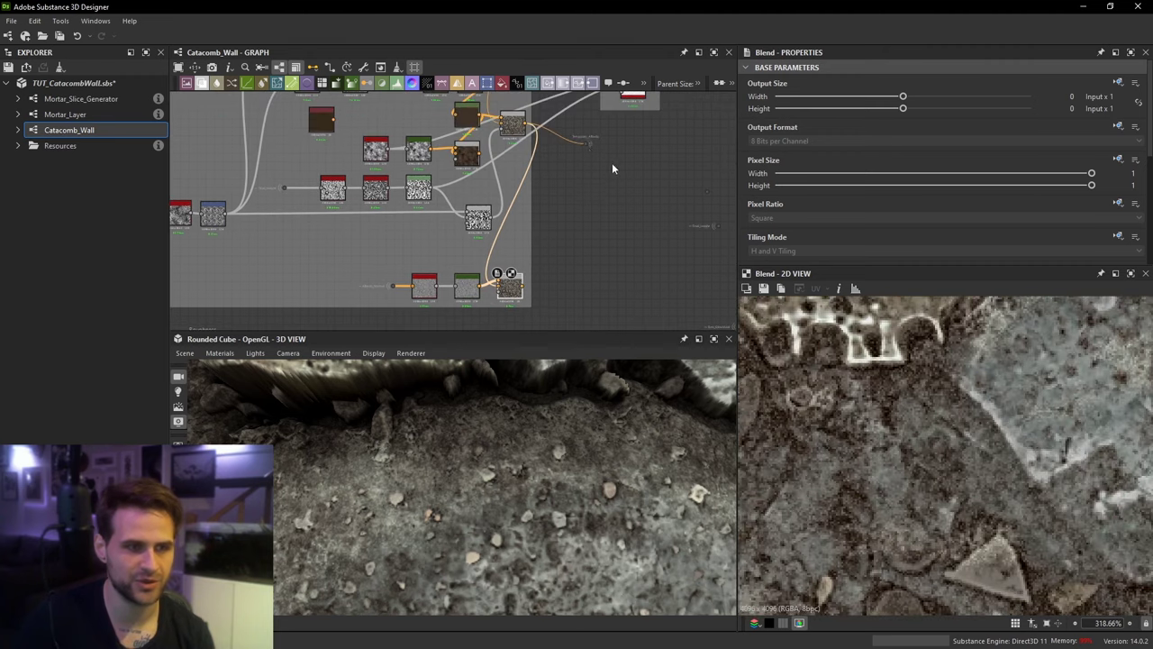
pyautogui.click(586, 145)
pyautogui.moveTo(595, 275); pyautogui.dragTo(594, 266)
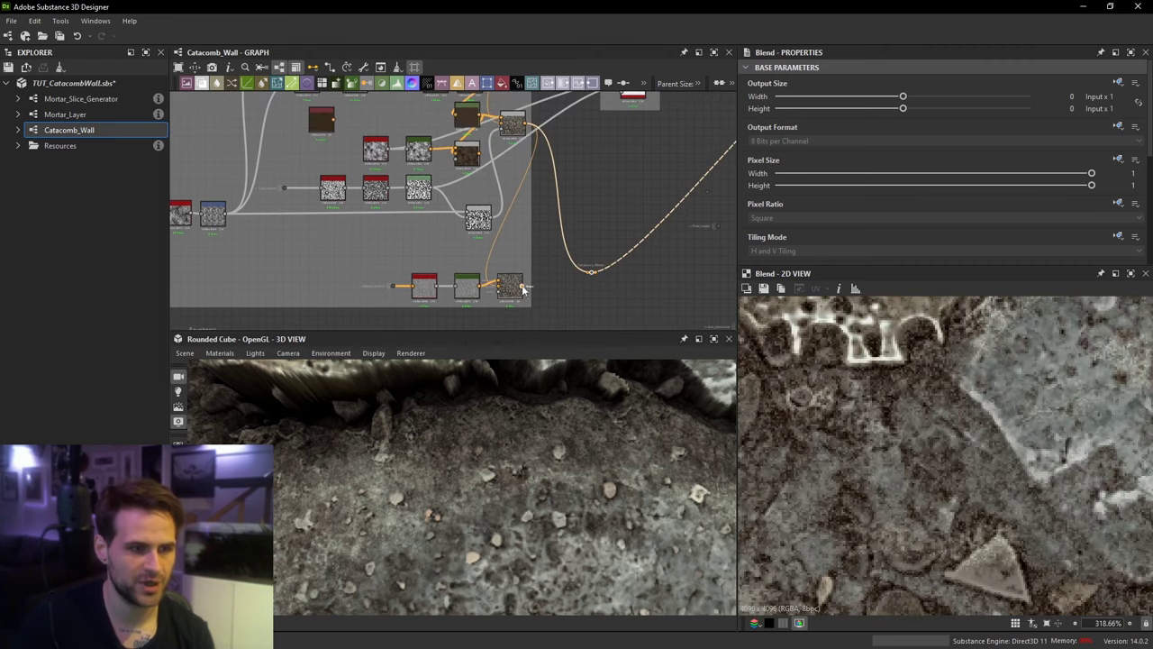
pyautogui.click(589, 272)
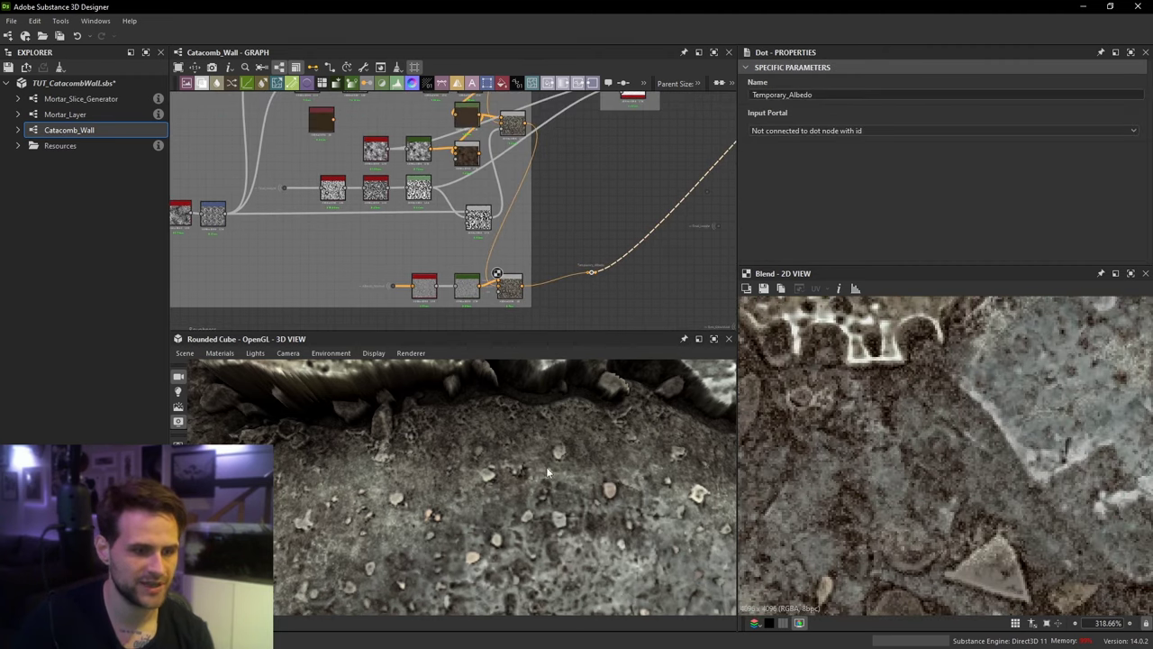
# Step: Set the final albedo Blend's Opacity to 0.06 and check the whole wall in 3D
pyautogui.click(506, 289)
pyautogui.scroll(-5, 903, 402)
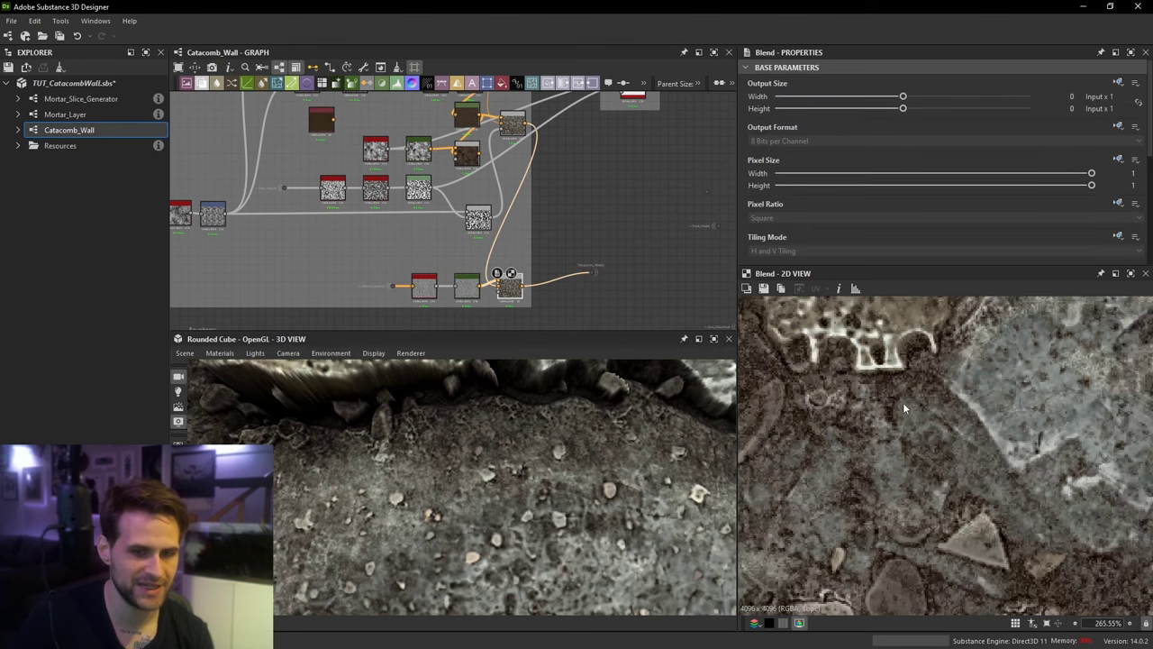
pyautogui.scroll(-3, 808, 212)
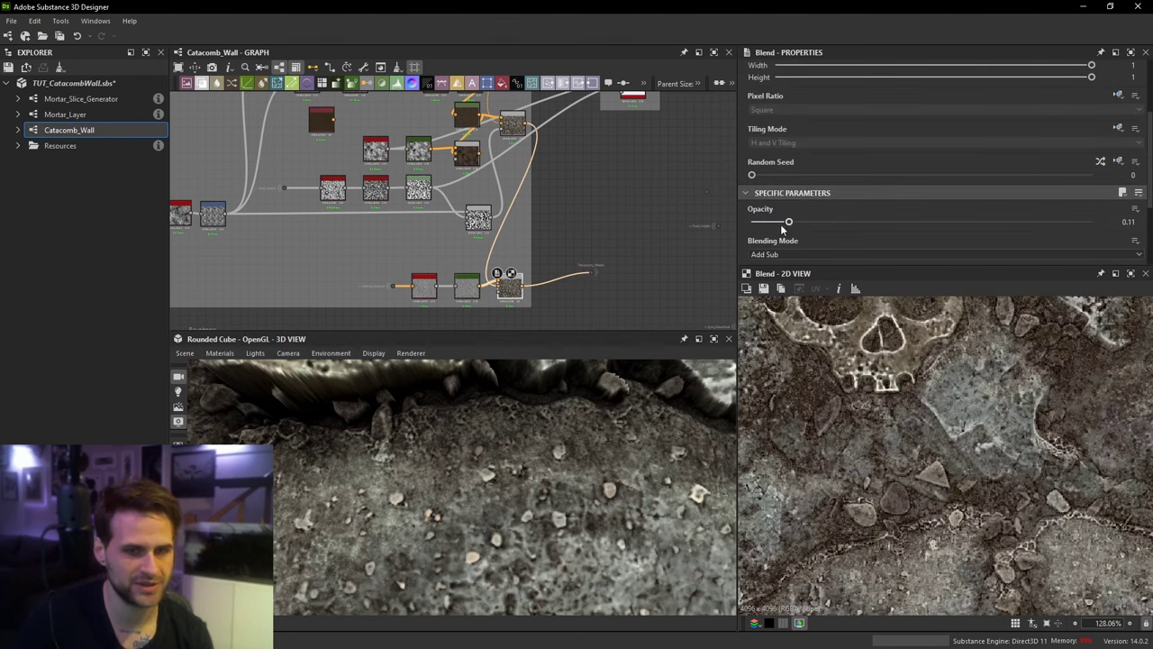
pyautogui.click(773, 223)
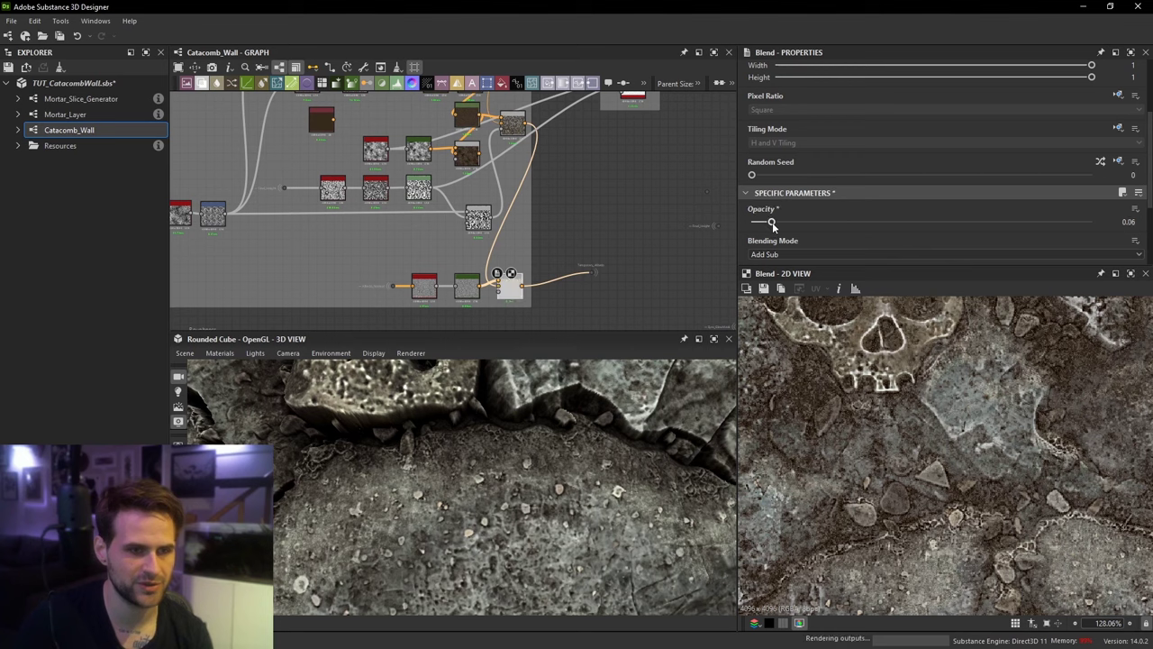
pyautogui.scroll(-5, 554, 486)
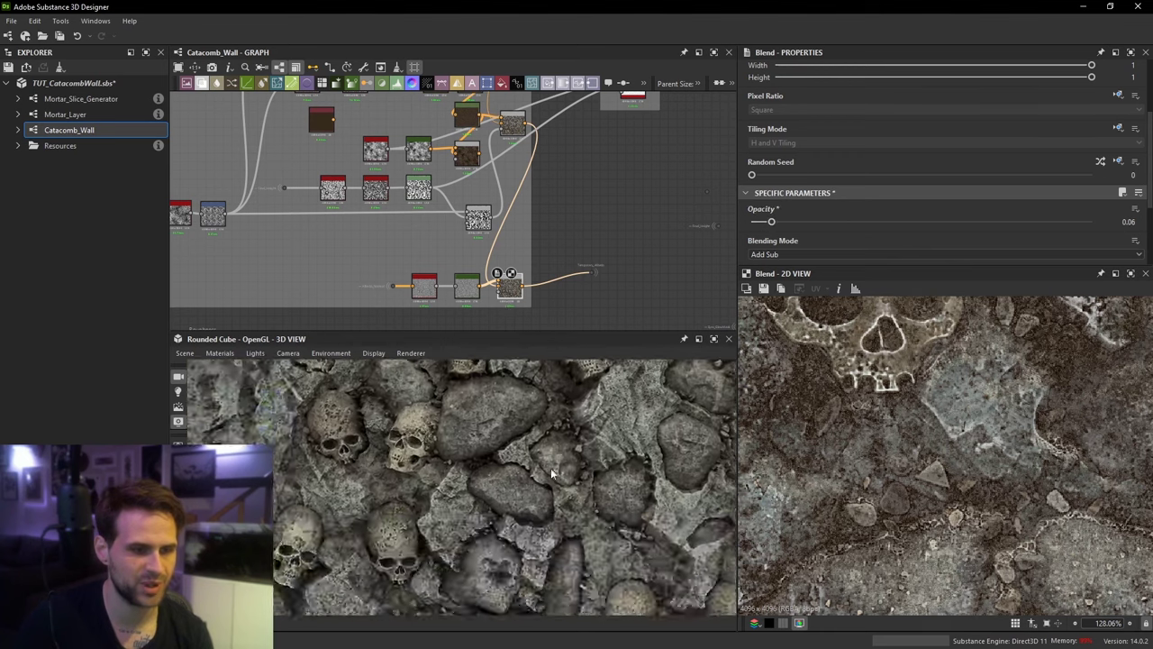
# Step: Move the Temporary_Albedo portal slightly lower beside the final albedo Blend
pyautogui.scroll(-3, 625, 261)
pyautogui.moveTo(625, 262); pyautogui.dragTo(496, 241, button='middle')
pyautogui.scroll(3, 452, 211)
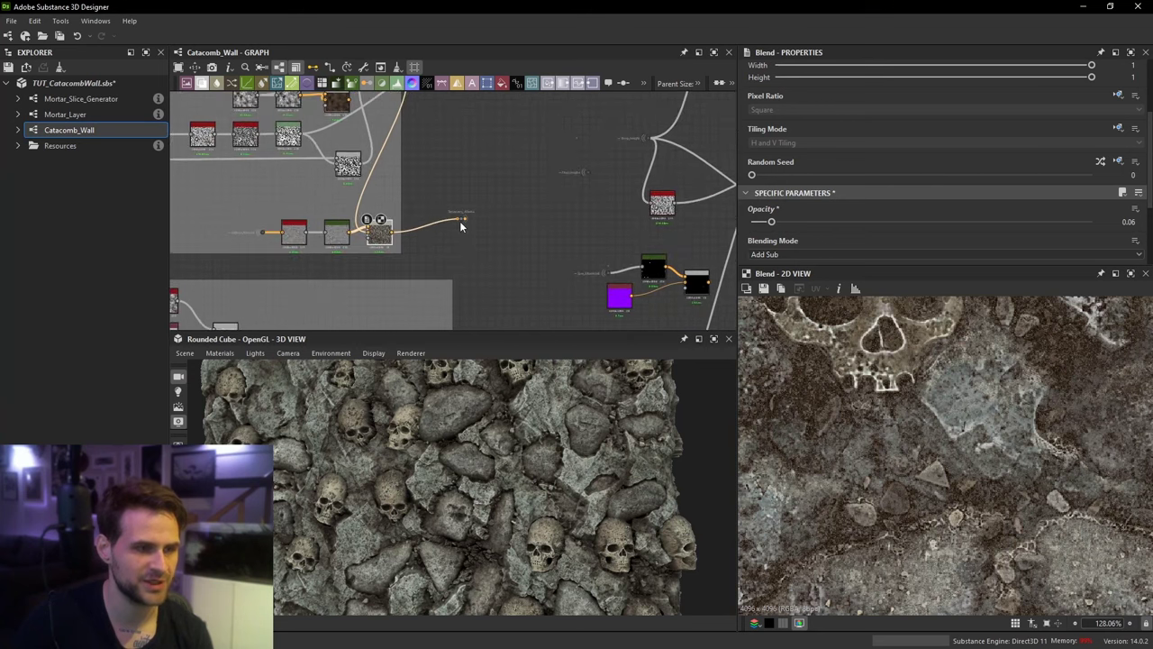
pyautogui.moveTo(461, 220); pyautogui.dragTo(461, 240)
# Step: Lower the Height Depth of the HBAO node fed by the height portal to 0.05, and refine it to 0.03 after inspecting the wall
pyautogui.moveTo(543, 189); pyautogui.dragTo(379, 212, button='middle')
pyautogui.scroll(2, 380, 212)
pyautogui.doubleClick(542, 239)
pyautogui.scroll(-3, 837, 184)
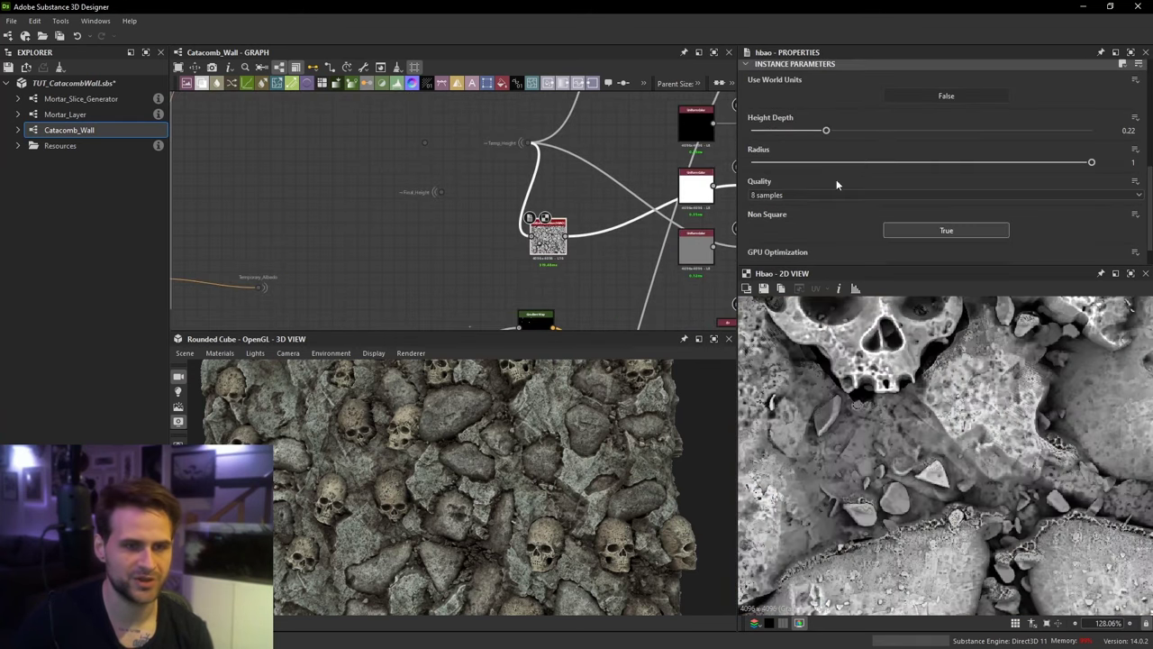
pyautogui.click(769, 131)
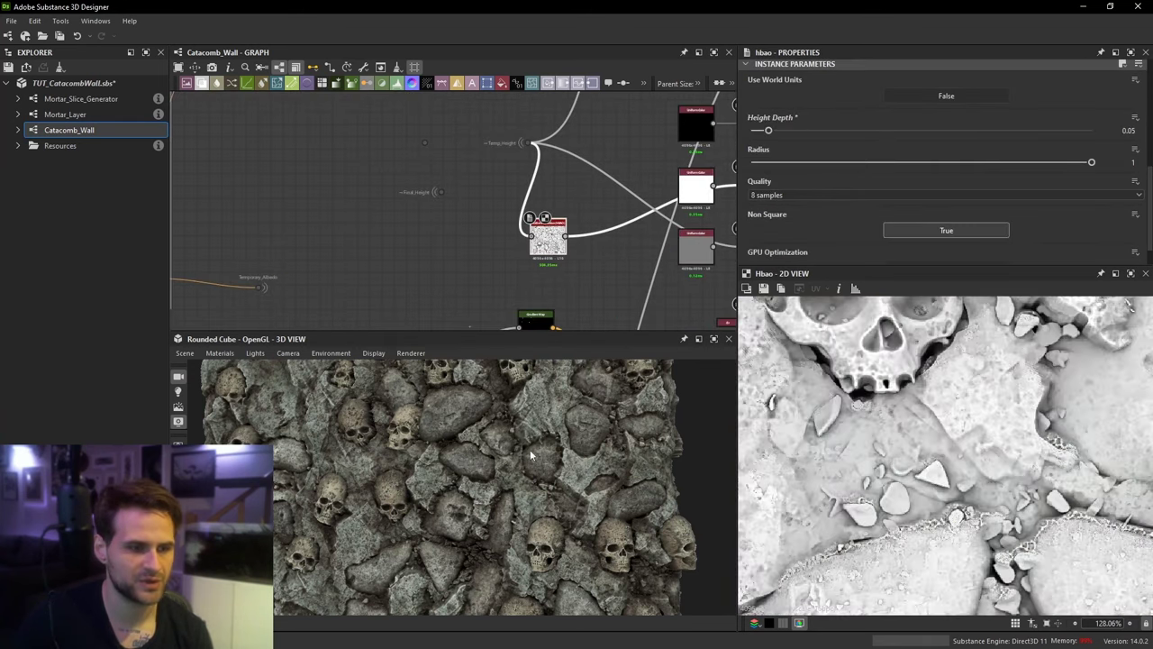
pyautogui.scroll(2, 514, 448)
pyautogui.scroll(2, 514, 448)
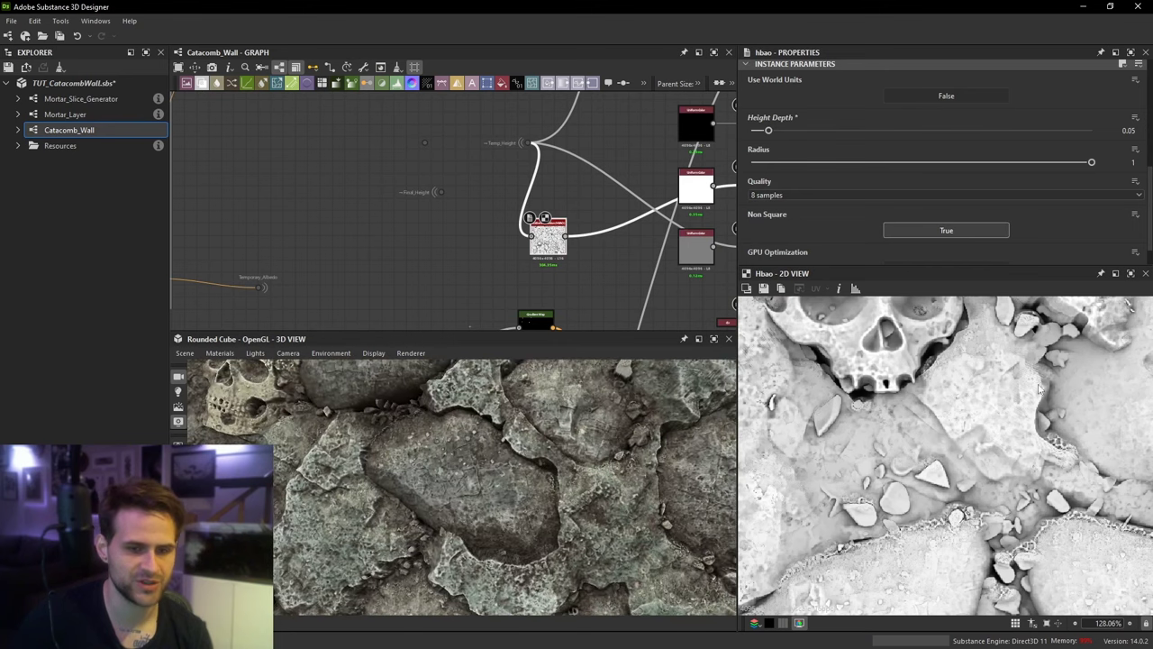
pyautogui.moveTo(767, 129); pyautogui.dragTo(762, 129)
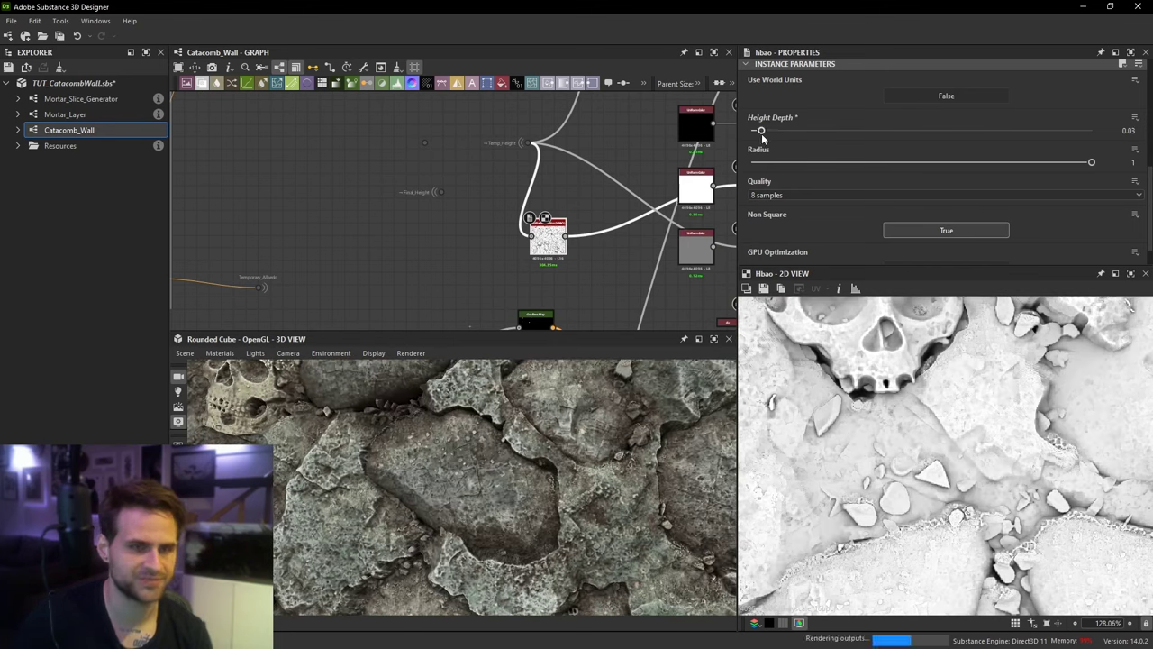
# Step: Preview the first mortar roughness Blend, which combines a noise with a uniform grey, and fit it in the 2D view
pyautogui.scroll(-4, 404, 200)
pyautogui.moveTo(383, 200); pyautogui.dragTo(466, 160, button='middle')
pyautogui.scroll(4, 464, 162)
pyautogui.moveTo(384, 152); pyautogui.dragTo(412, 181, button='middle')
pyautogui.doubleClick(413, 182)
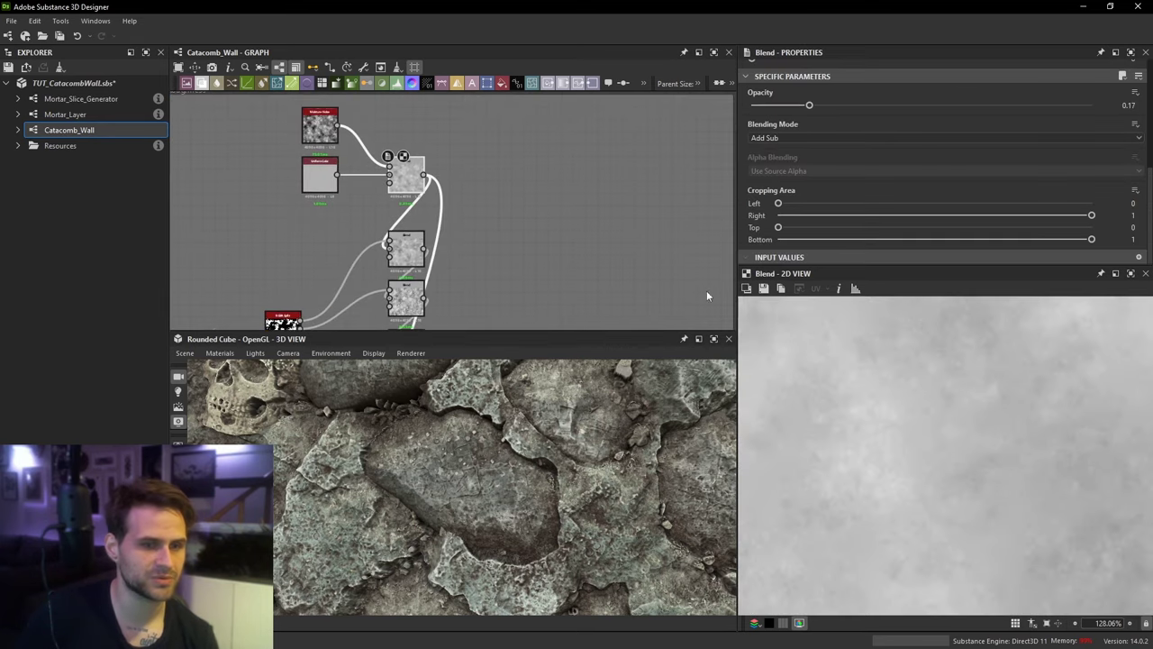
pyautogui.press('f')
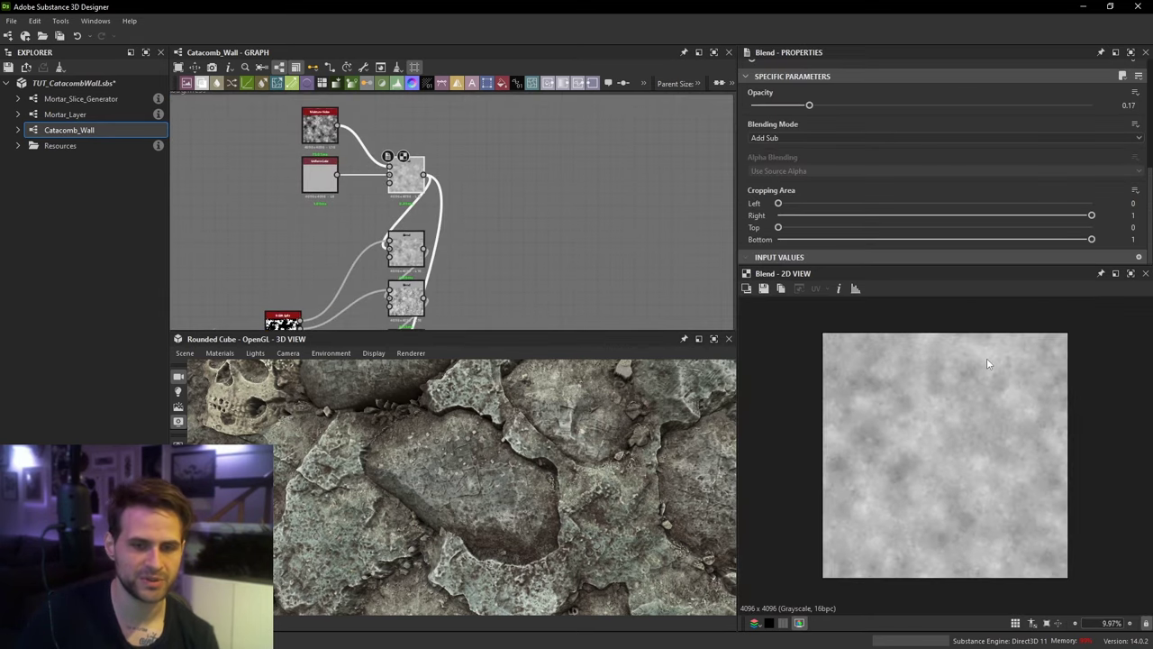
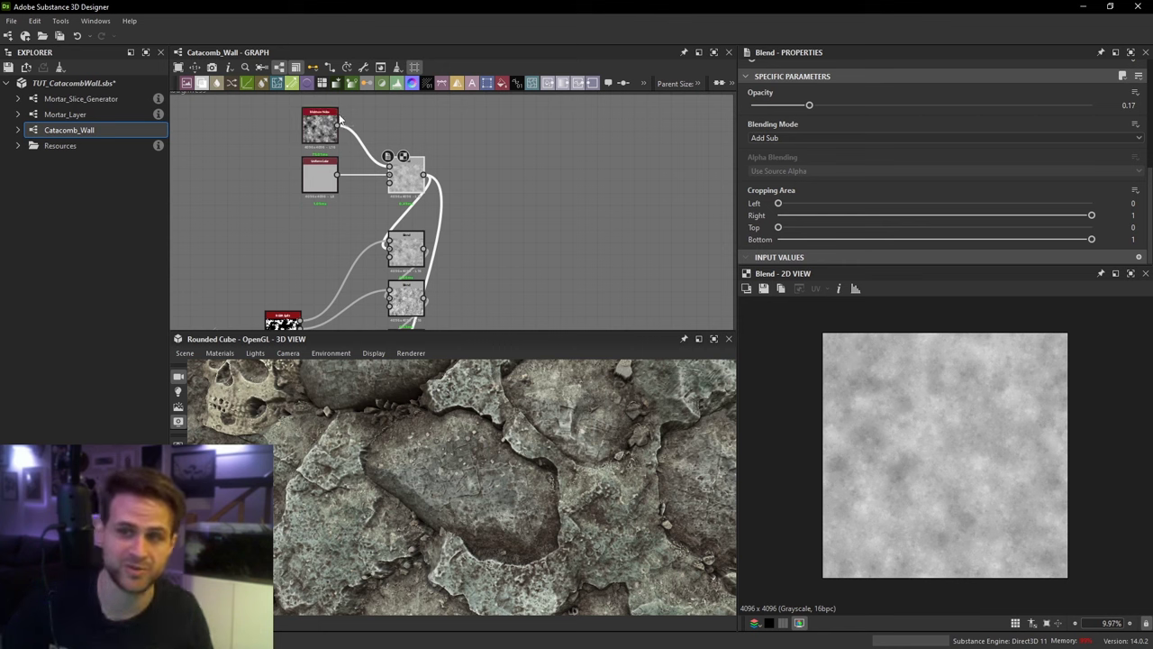
# Step: Preview the second mortar roughness Blend, set to Subtract, and inspect its pattern closely
pyautogui.moveTo(431, 266); pyautogui.dragTo(500, 144, button='middle')
pyautogui.doubleClick(418, 192)
pyautogui.scroll(5, 940, 412)
pyautogui.scroll(-3, 499, 196)
pyautogui.scroll(5, 409, 144)
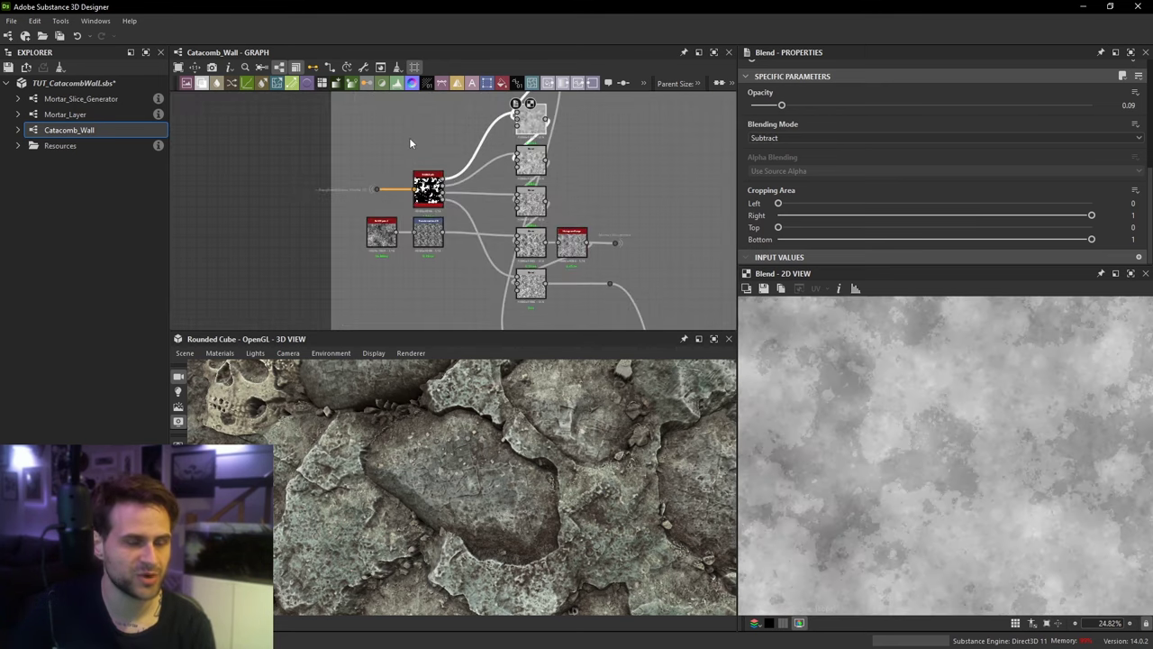
# Step: Examine the last Blend in the mortar roughness stack, below the Histogram Range branch
pyautogui.moveTo(498, 215); pyautogui.dragTo(494, 199, button='middle')
pyautogui.moveTo(621, 306); pyautogui.dragTo(566, 184, button='middle')
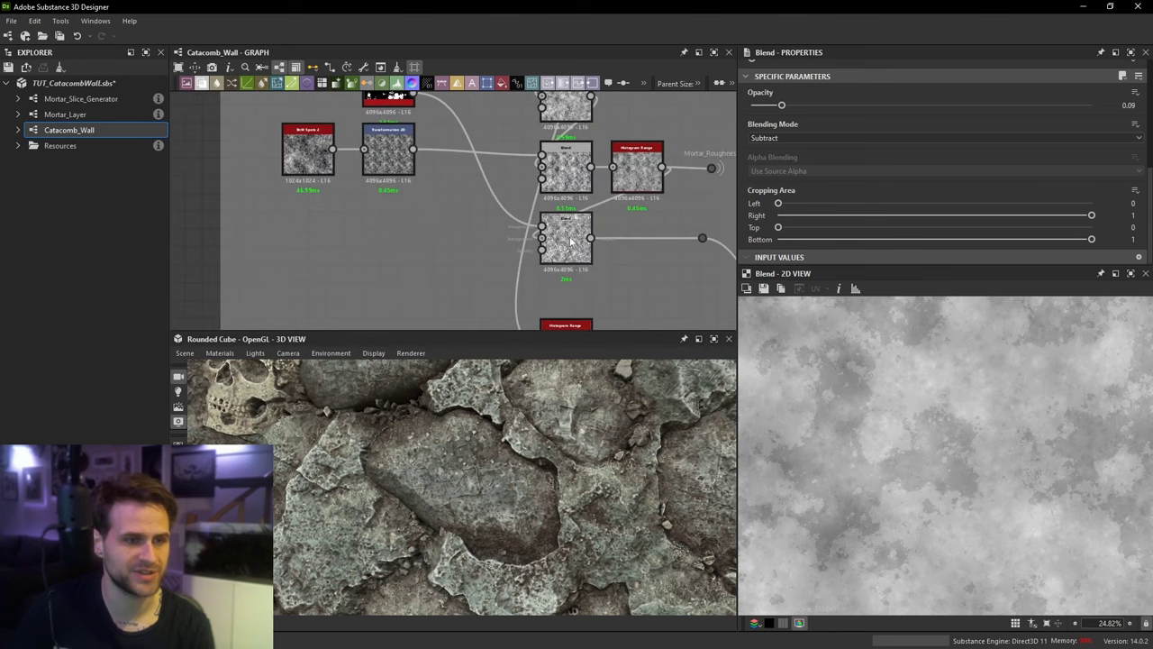
pyautogui.click(566, 241)
pyautogui.scroll(-3, 950, 428)
# Step: Preview the last Blend of the cobble roughness stack, which adds the curvature detail
pyautogui.scroll(-3, 672, 307)
pyautogui.moveTo(671, 311); pyautogui.dragTo(602, 45, button='middle')
pyautogui.doubleClick(598, 253)
pyautogui.scroll(5, 933, 411)
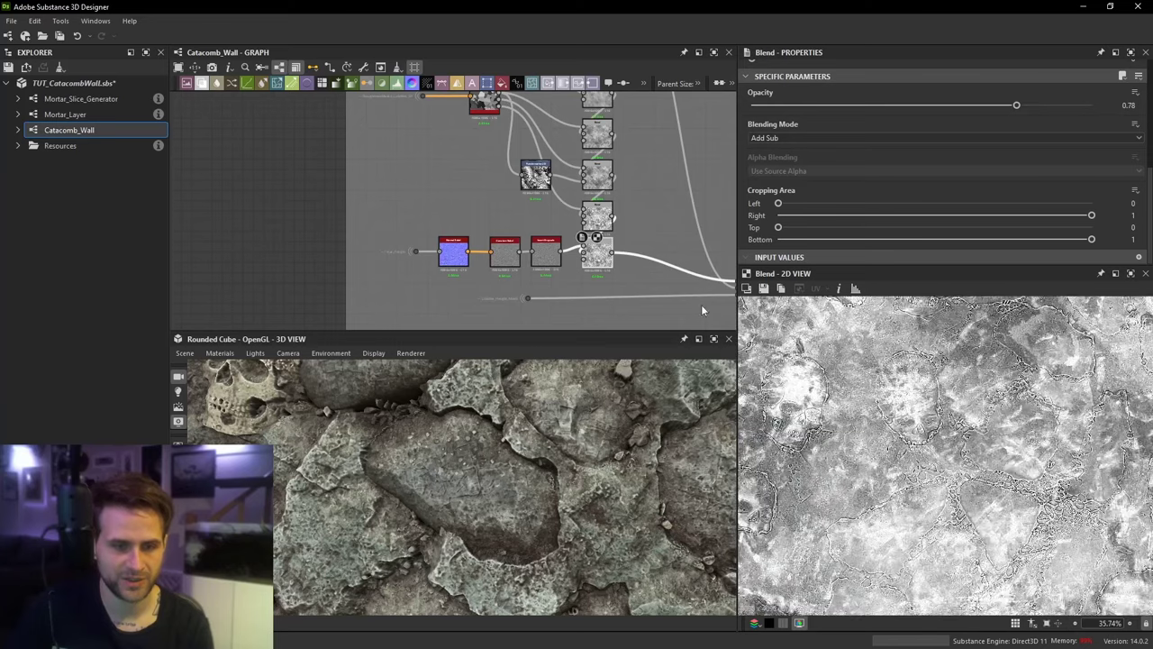
# Step: Examine the last Blend of the skull roughness stack, set to Screen
pyautogui.scroll(-3, 654, 251)
pyautogui.moveTo(665, 320); pyautogui.dragTo(629, 131, button='middle')
pyautogui.scroll(2, 605, 219)
pyautogui.click(598, 218)
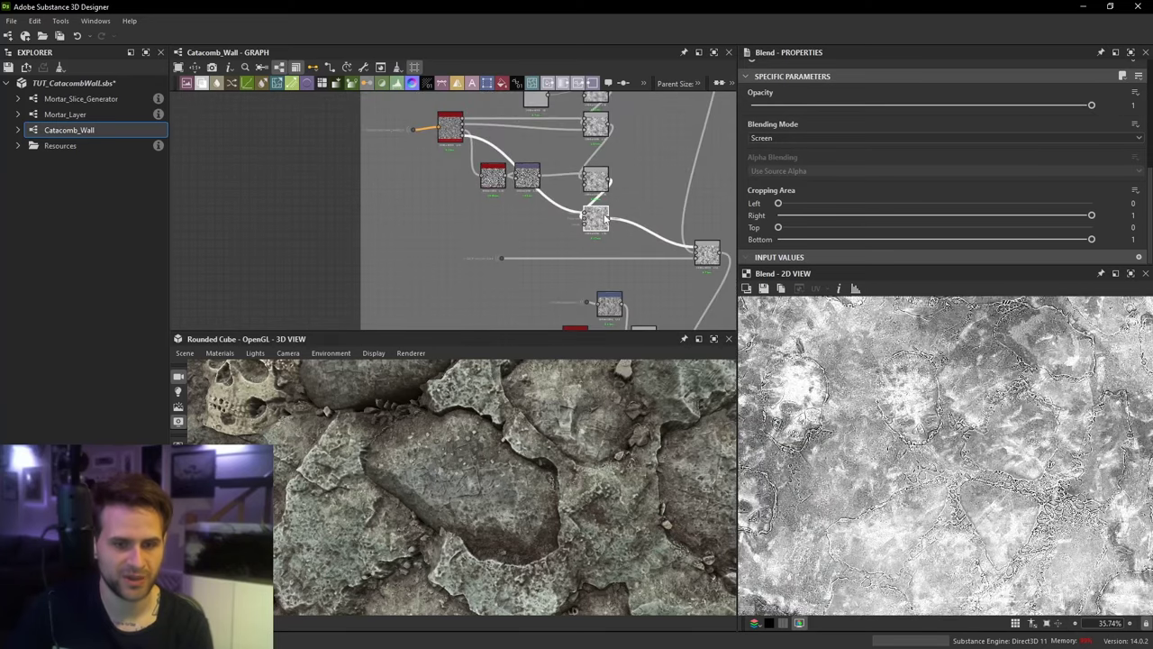
pyautogui.scroll(3, 953, 428)
# Step: Preview the Copy-mode Blend that merges the next roughness layer below the skull roughness merge
pyautogui.scroll(-2, 613, 144)
pyautogui.moveTo(622, 270); pyautogui.dragTo(584, 186, button='middle')
pyautogui.scroll(2, 651, 241)
pyautogui.click(638, 245)
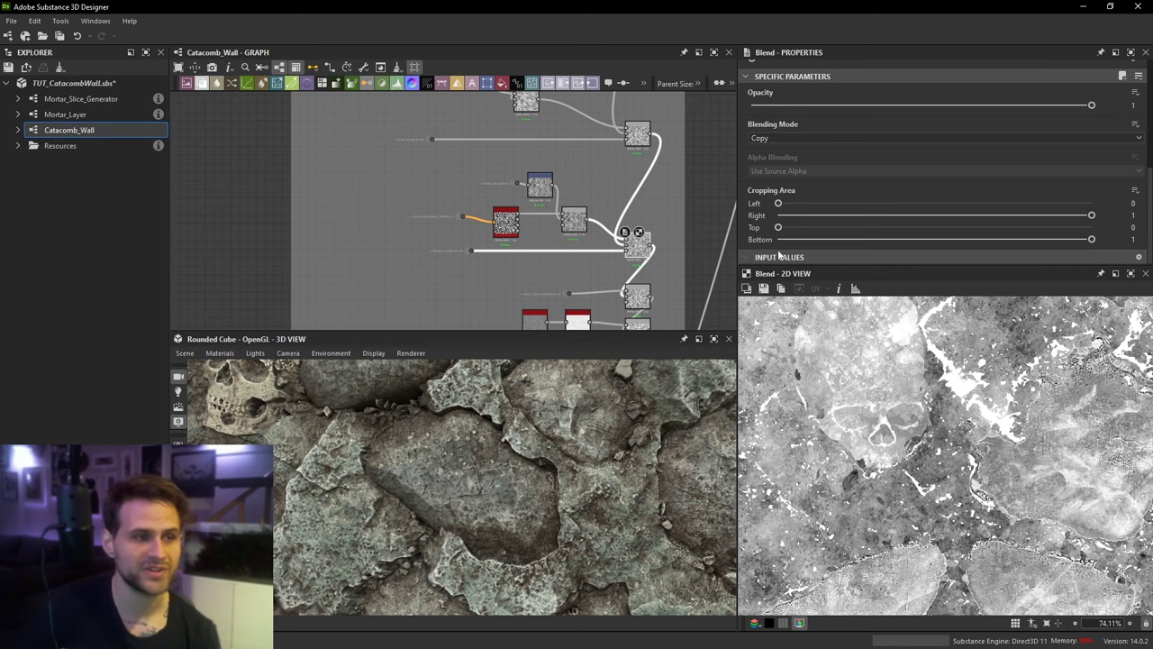
# Step: Check which input portal supplies the mask of the Blend that merges in the skull roughness
pyautogui.scroll(3, 386, 141)
pyautogui.click(510, 147)
pyautogui.scroll(-3, 538, 185)
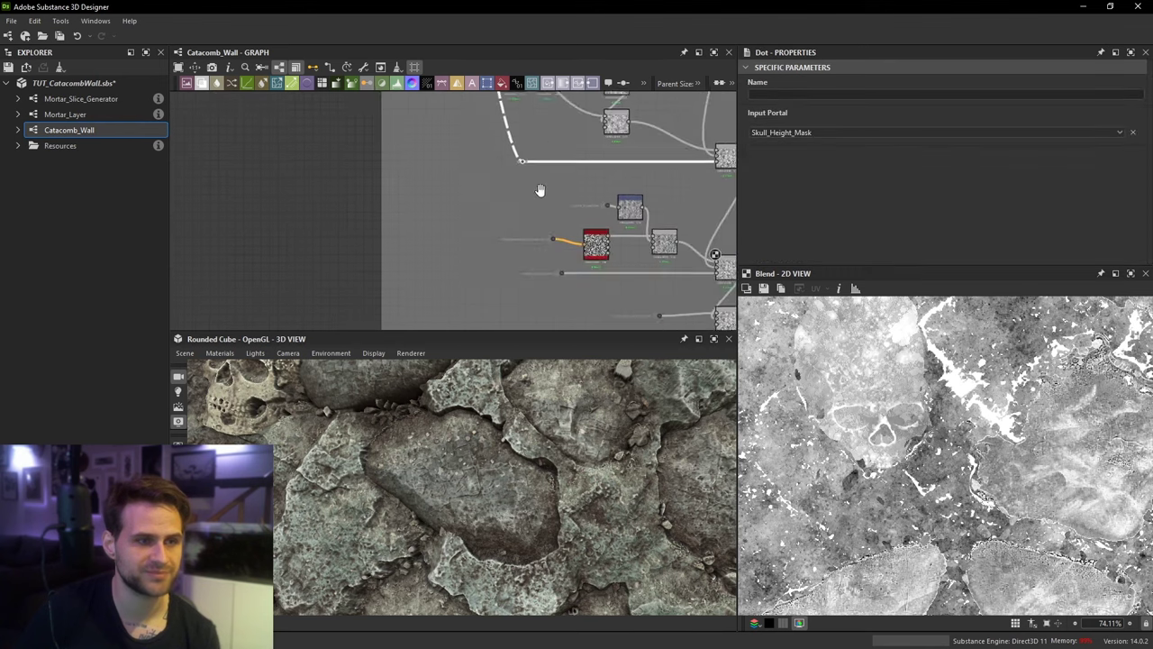
# Step: Check which input portal feeds the RGBA Split in the cobble roughness section
pyautogui.moveTo(541, 190); pyautogui.dragTo(532, 277, button='middle')
pyautogui.moveTo(583, 126); pyautogui.dragTo(561, 287, button='middle')
pyautogui.scroll(-1, 591, 217)
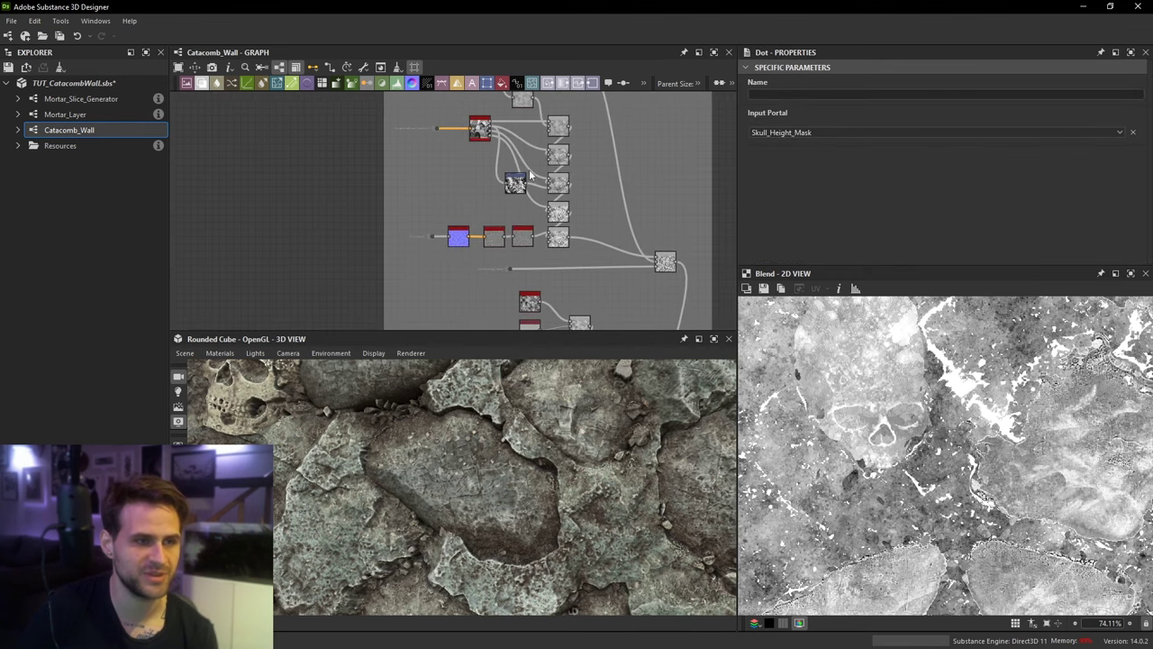
pyautogui.scroll(4, 463, 187)
pyautogui.click(408, 177)
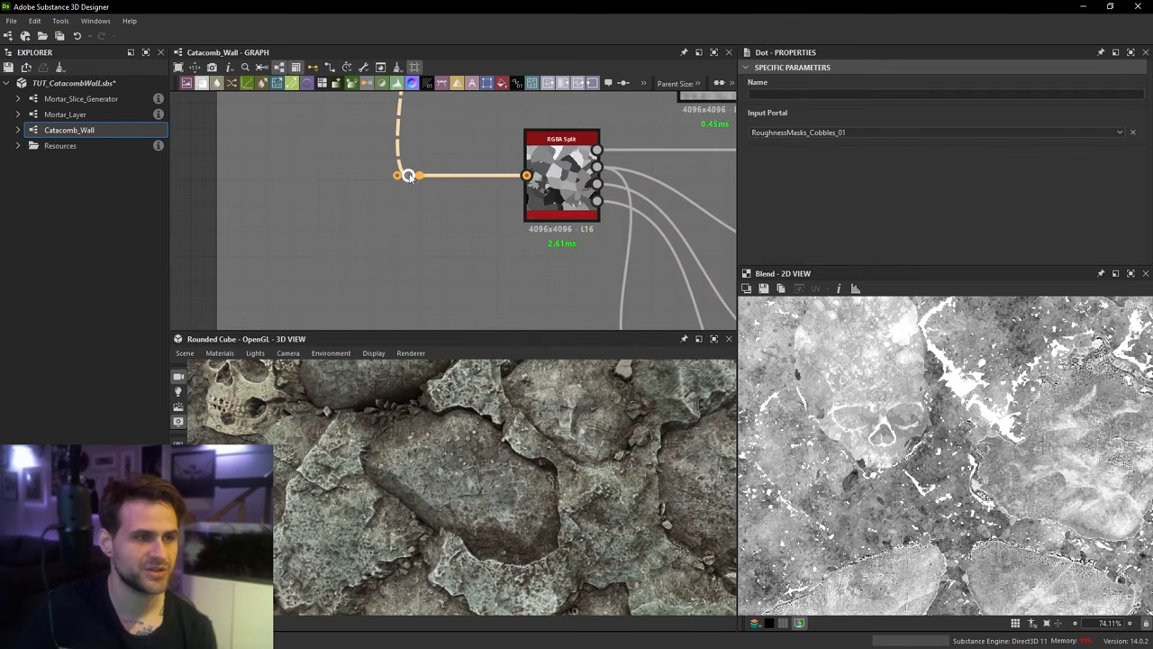
# Step: Trace the cobble roughness masks back to the RGBA Merge beside the cobble albedo nodes and preview it
pyautogui.scroll(-5, 442, 154)
pyautogui.moveTo(483, 101); pyautogui.dragTo(487, 249, button='middle')
pyautogui.moveTo(533, 113); pyautogui.dragTo(521, 306, button='middle')
pyautogui.moveTo(584, 99); pyautogui.dragTo(525, 351, button='middle')
pyautogui.moveTo(579, 163); pyautogui.dragTo(552, 290, button='middle')
pyautogui.scroll(3, 551, 251)
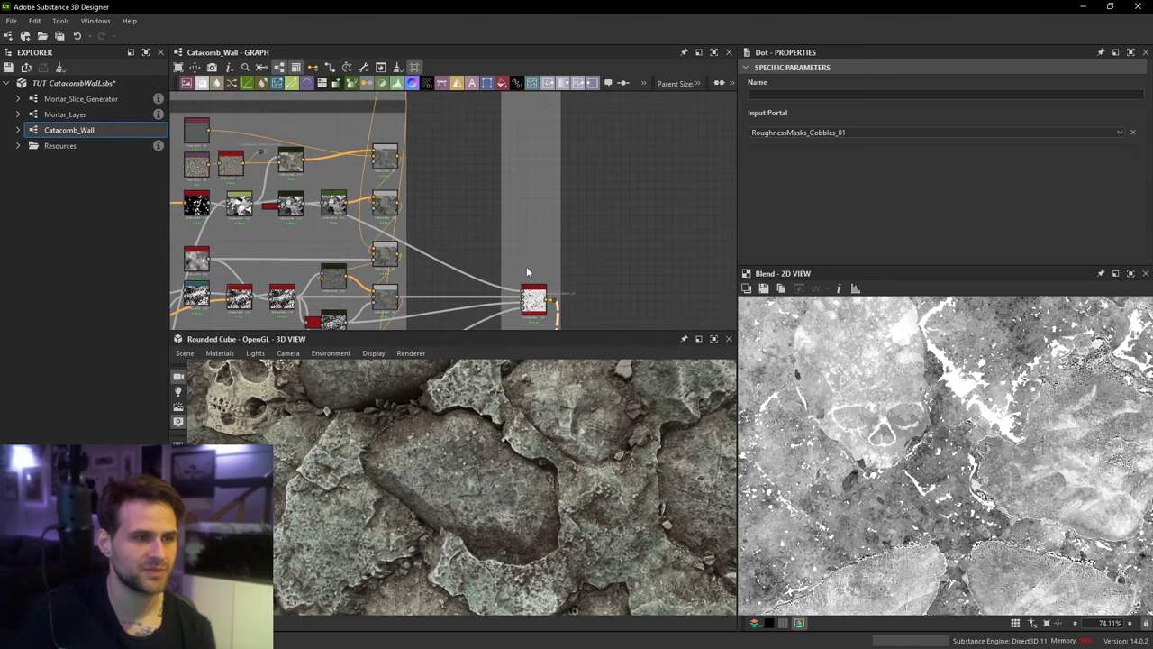
pyautogui.moveTo(463, 258); pyautogui.dragTo(606, 290, button='middle')
pyautogui.moveTo(658, 318); pyautogui.dragTo(623, 240, button='middle')
pyautogui.scroll(2, 636, 243)
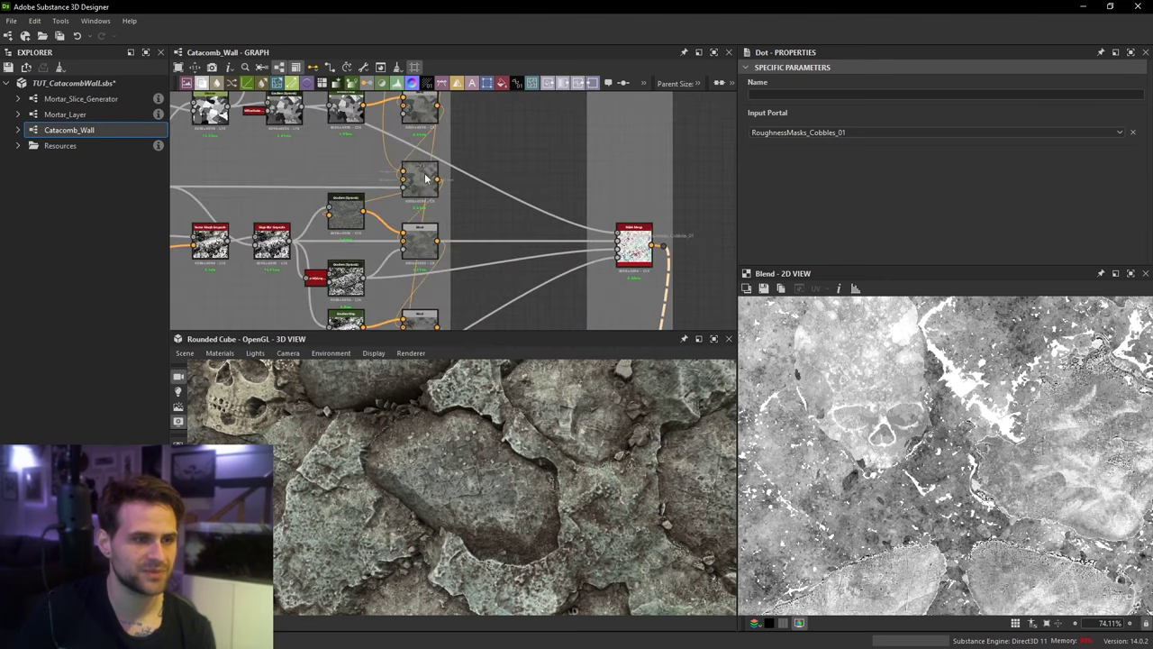
pyautogui.moveTo(316, 125); pyautogui.dragTo(334, 159, button='middle')
pyautogui.moveTo(595, 235); pyautogui.dragTo(537, 213, button='middle')
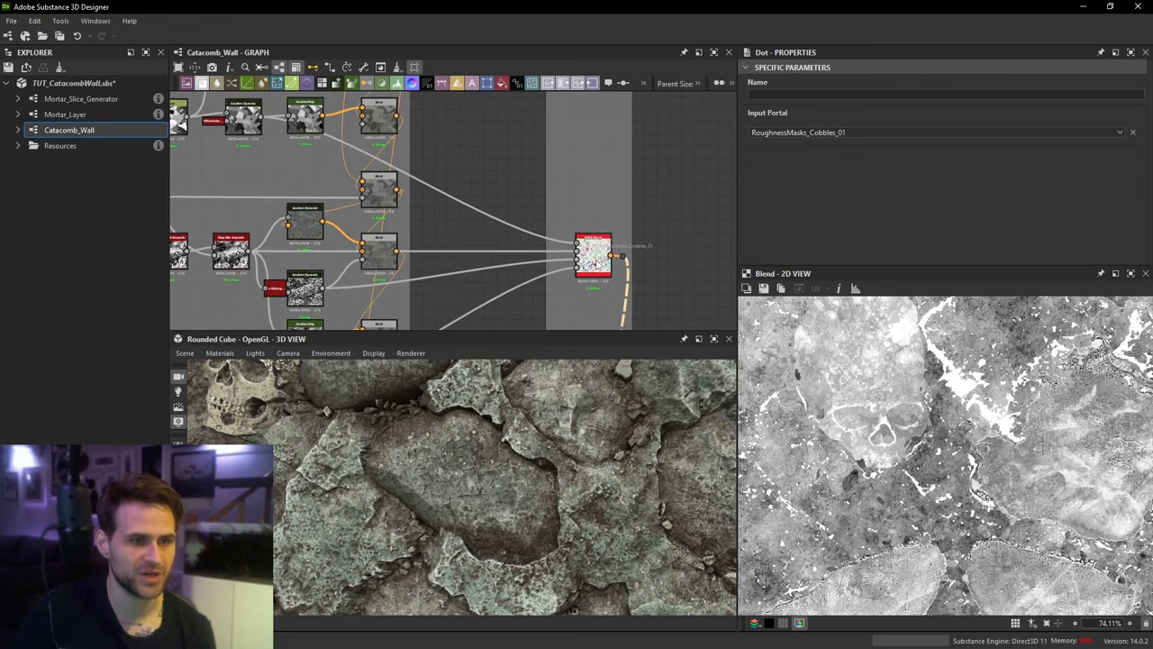
pyautogui.doubleClick(592, 263)
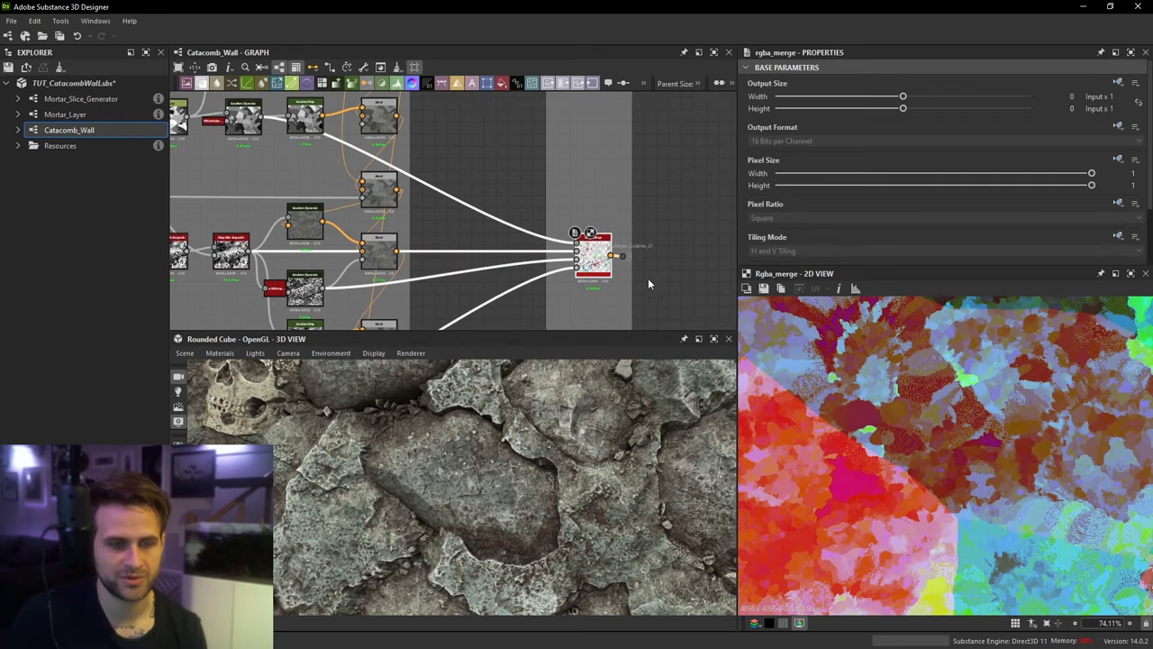
# Step: Examine the RoughnessMasks_Cobbles_01 portal after the RGBA Merge and the RoughnessMasks_Mortar_01 portal in the mortar's Roughness Masks Extract frame
pyautogui.scroll(2, 651, 283)
pyautogui.click(613, 246)
pyautogui.scroll(-4, 618, 249)
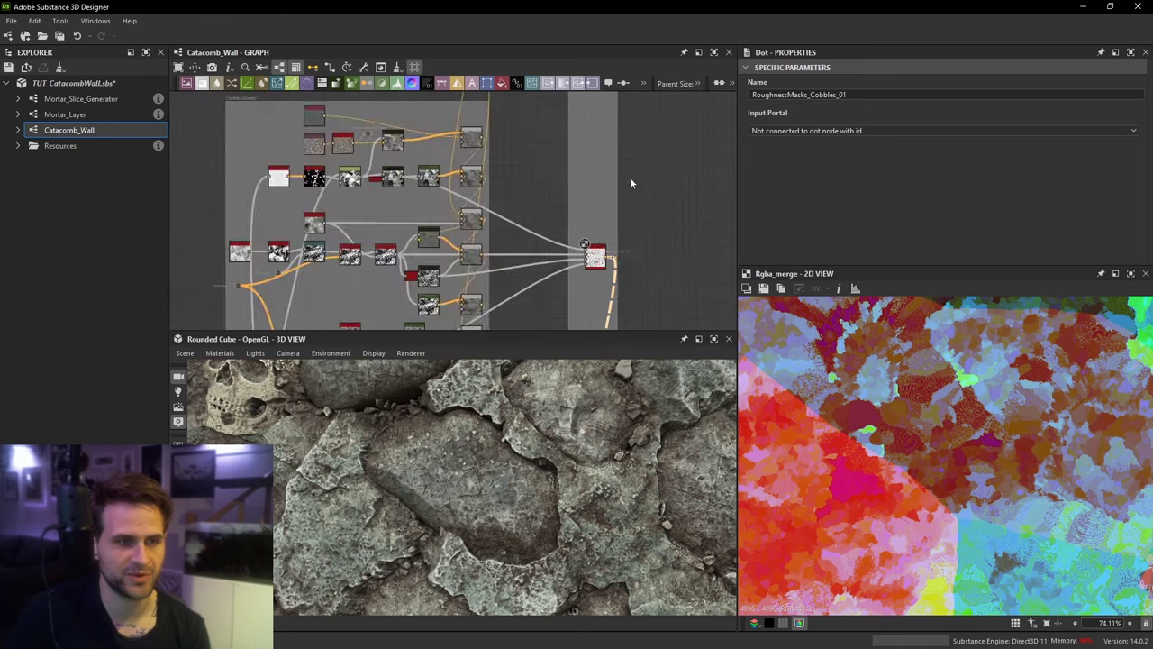
pyautogui.scroll(3, 630, 177)
pyautogui.click(605, 196)
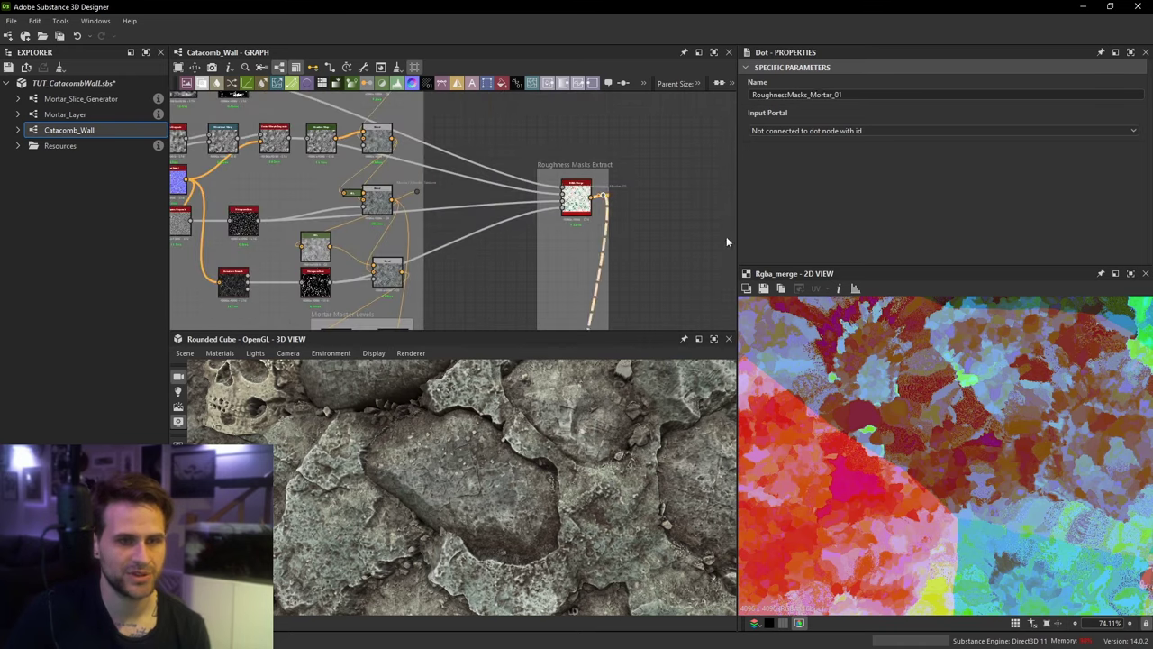
# Step: Trace the RoughnessMasks_Mortar_01 portal link from the mortar's Roughness Masks Extract frame to the RGBA Split in the roughness section
pyautogui.scroll(-4, 689, 282)
pyautogui.scroll(4, 608, 213)
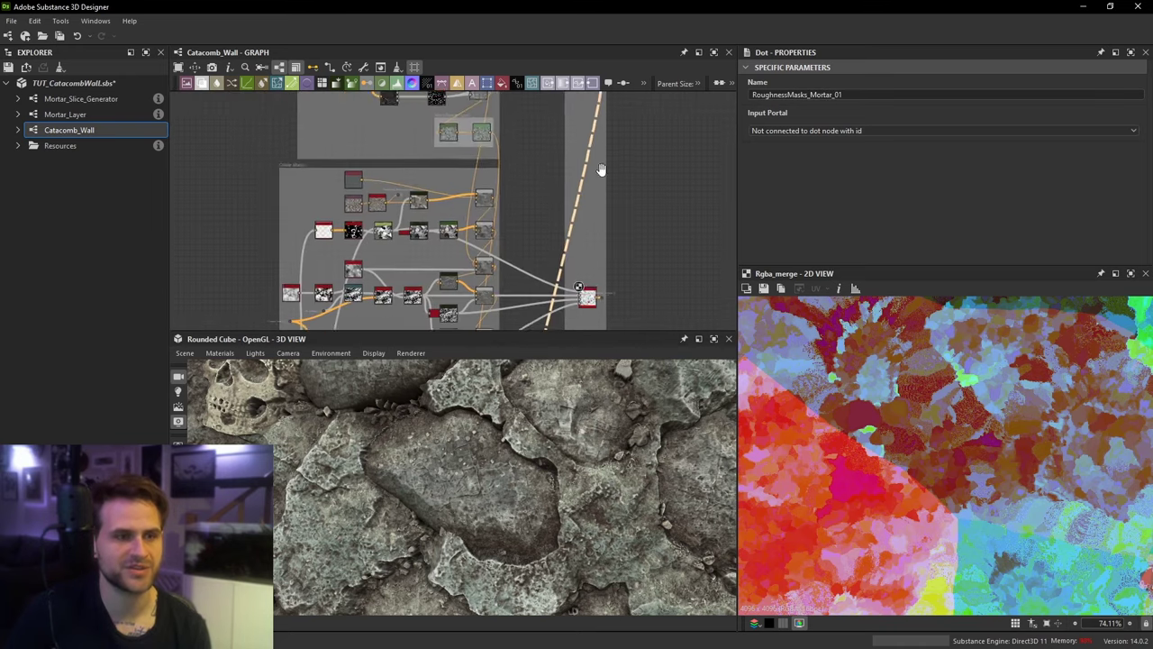
pyautogui.moveTo(540, 101); pyautogui.dragTo(612, 251, button='middle')
pyautogui.moveTo(446, 96); pyautogui.dragTo(474, 185, button='middle')
pyautogui.moveTo(625, 171); pyautogui.dragTo(568, 246, button='middle')
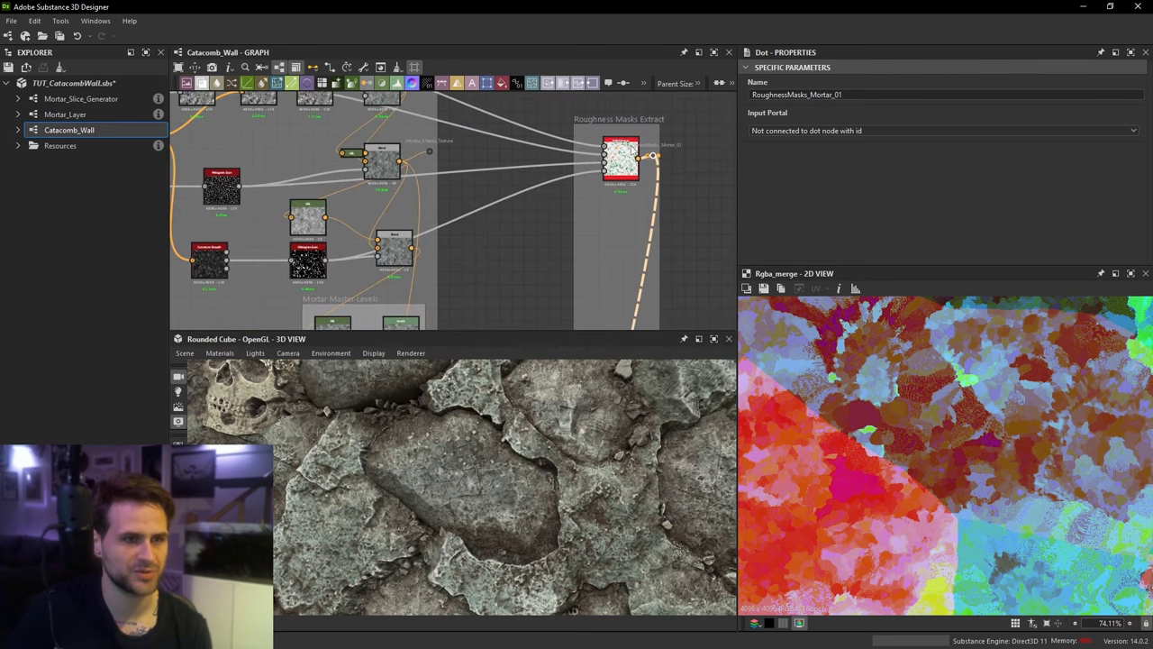
pyautogui.moveTo(692, 312); pyautogui.dragTo(658, 160, button='middle')
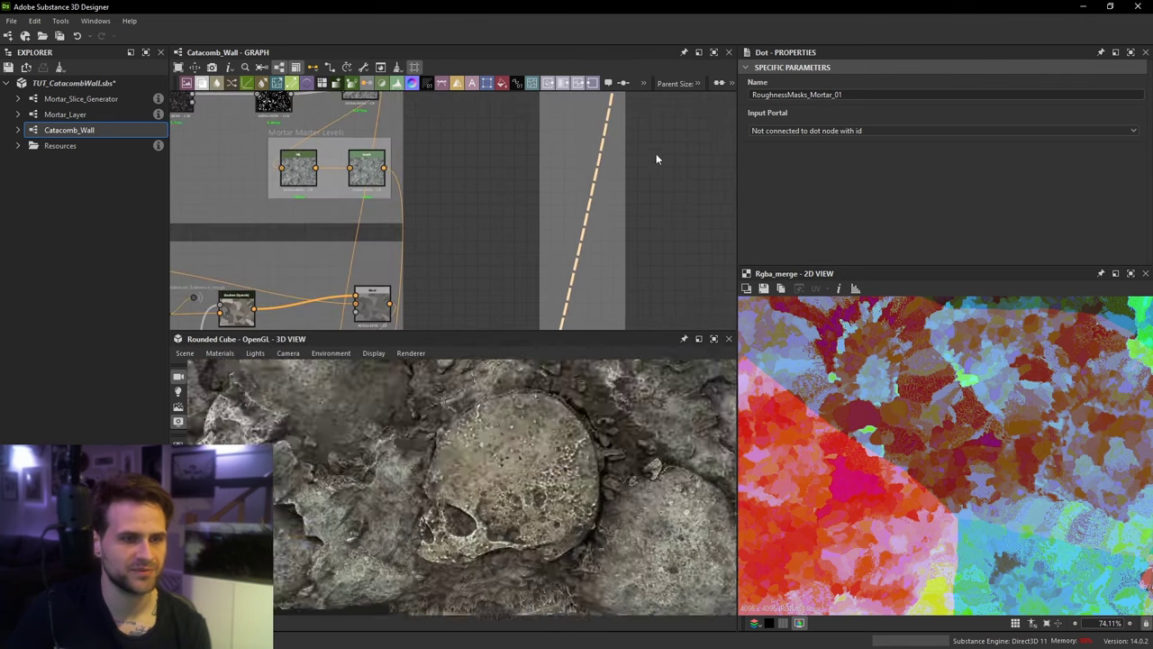
pyautogui.moveTo(619, 293); pyautogui.dragTo(602, 236, button='middle')
pyautogui.scroll(-3, 613, 431)
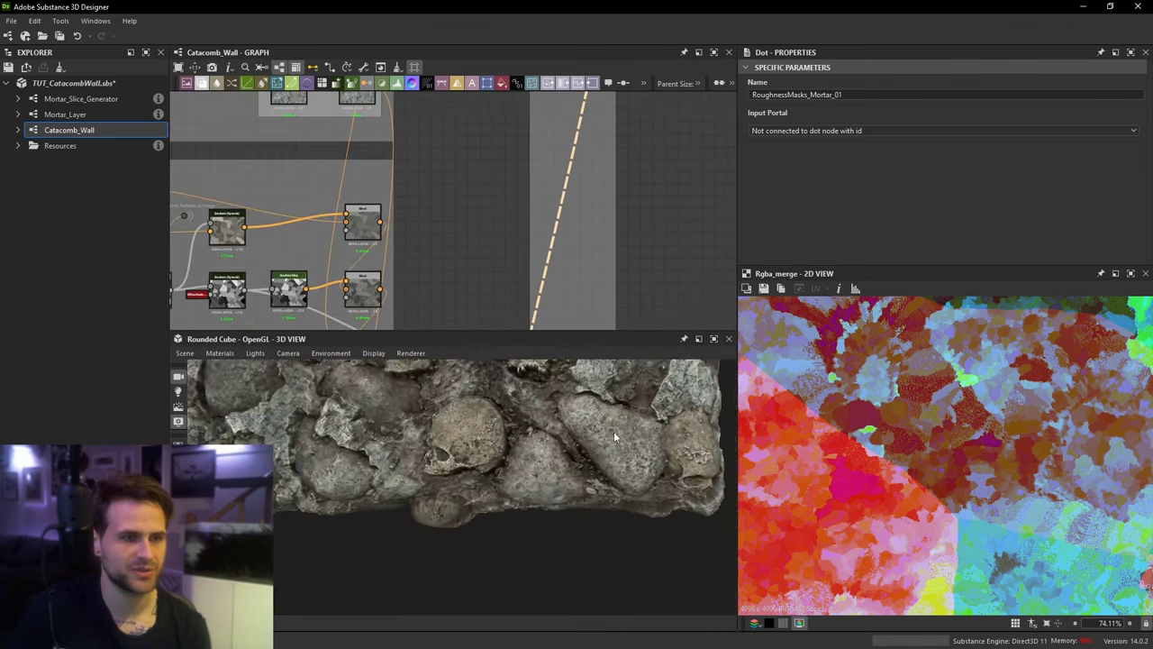
pyautogui.moveTo(614, 431); pyautogui.dragTo(611, 523)
pyautogui.scroll(-3, 606, 190)
pyautogui.moveTo(606, 190); pyautogui.dragTo(613, 96, button='middle')
pyautogui.scroll(3, 577, 265)
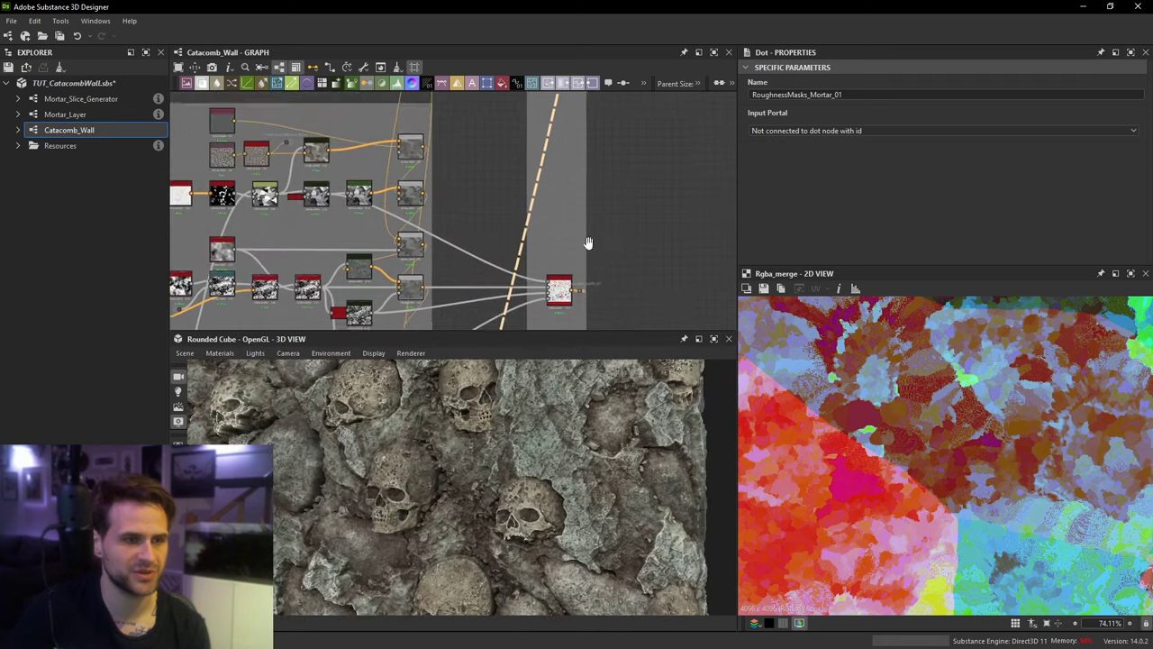
pyautogui.moveTo(567, 270); pyautogui.dragTo(592, 91, button='middle')
pyautogui.moveTo(541, 301); pyautogui.dragTo(602, 142, button='middle')
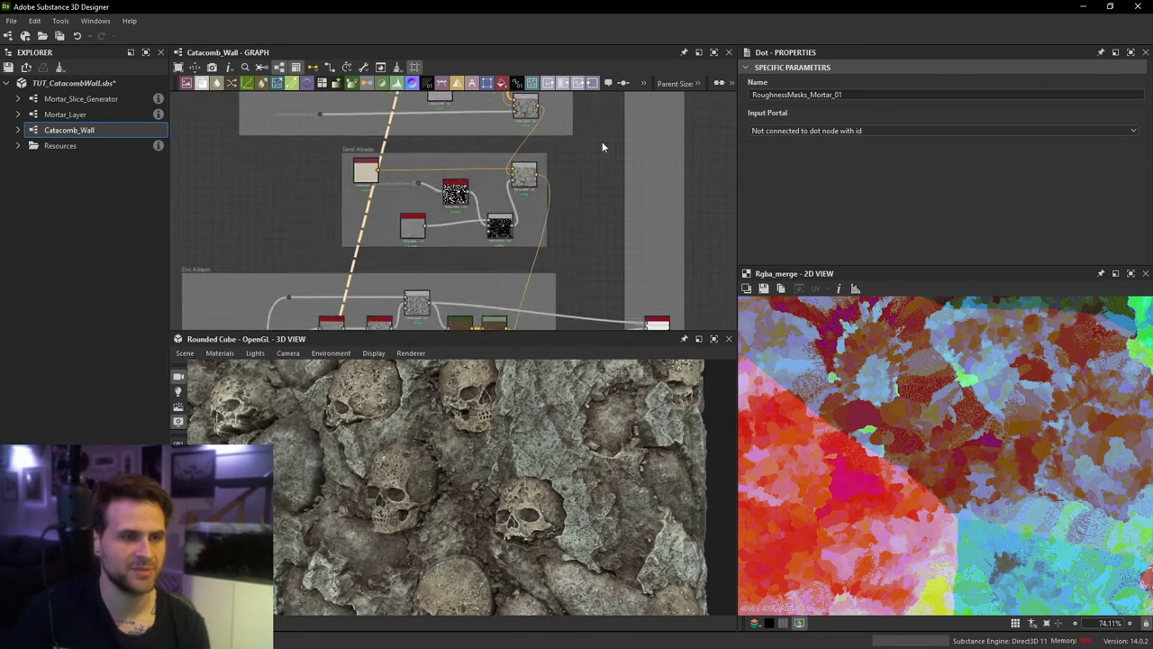
pyautogui.scroll(-3, 602, 142)
pyautogui.moveTo(541, 306)
pyautogui.mouseDown(button='middle')
pyautogui.moveTo(548, 182)
pyautogui.moveTo(543, 309)
pyautogui.mouseUp(button='middle')
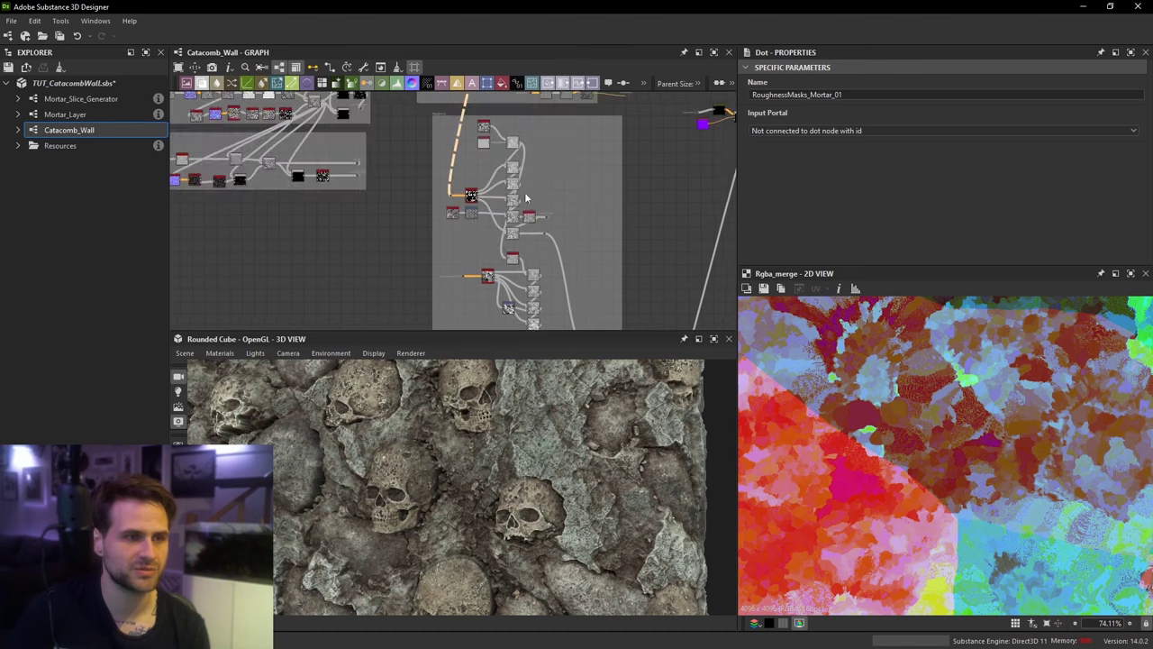
pyautogui.scroll(6, 453, 200)
pyautogui.scroll(2, 444, 191)
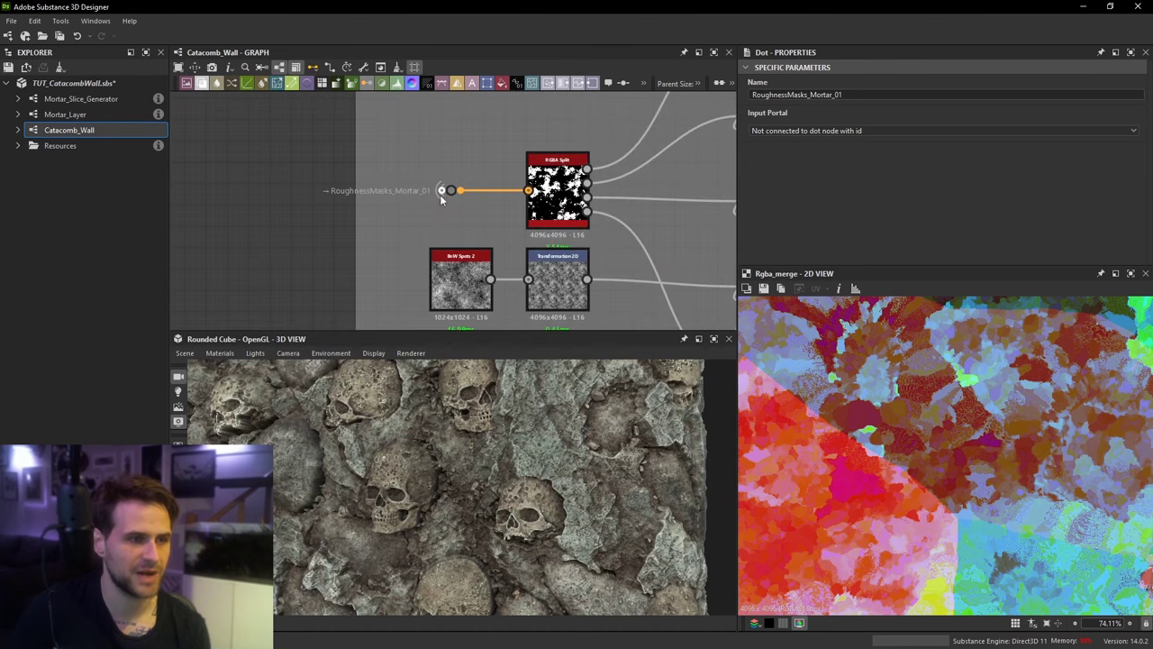
# Step: Preview the mortar roughness RGBA Split and the Blend that uses its first channel
pyautogui.click(564, 156)
pyautogui.moveTo(564, 160); pyautogui.dragTo(503, 180, button='middle')
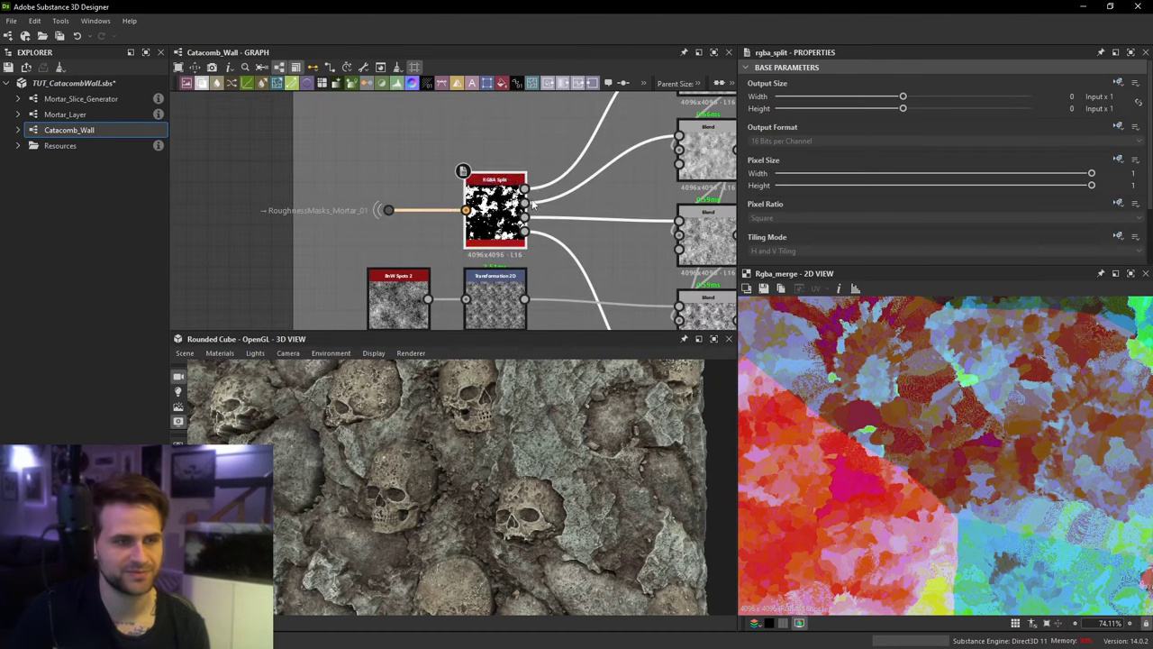
pyautogui.doubleClick(516, 195)
pyautogui.moveTo(592, 141); pyautogui.dragTo(528, 220, button='middle')
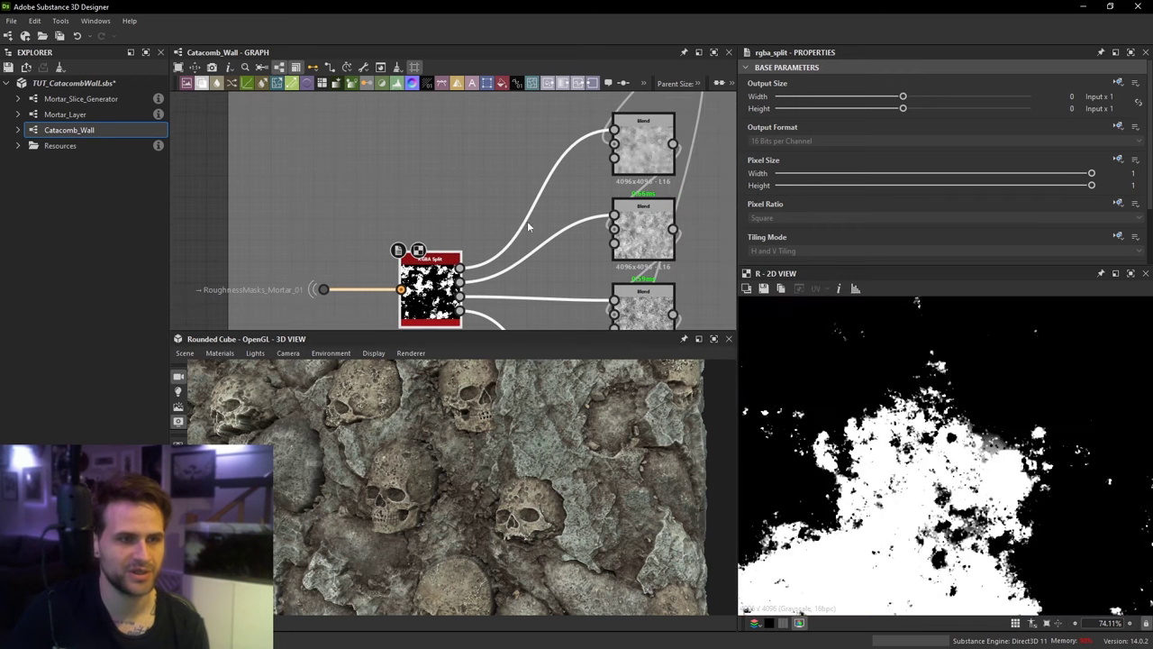
pyautogui.doubleClick(618, 155)
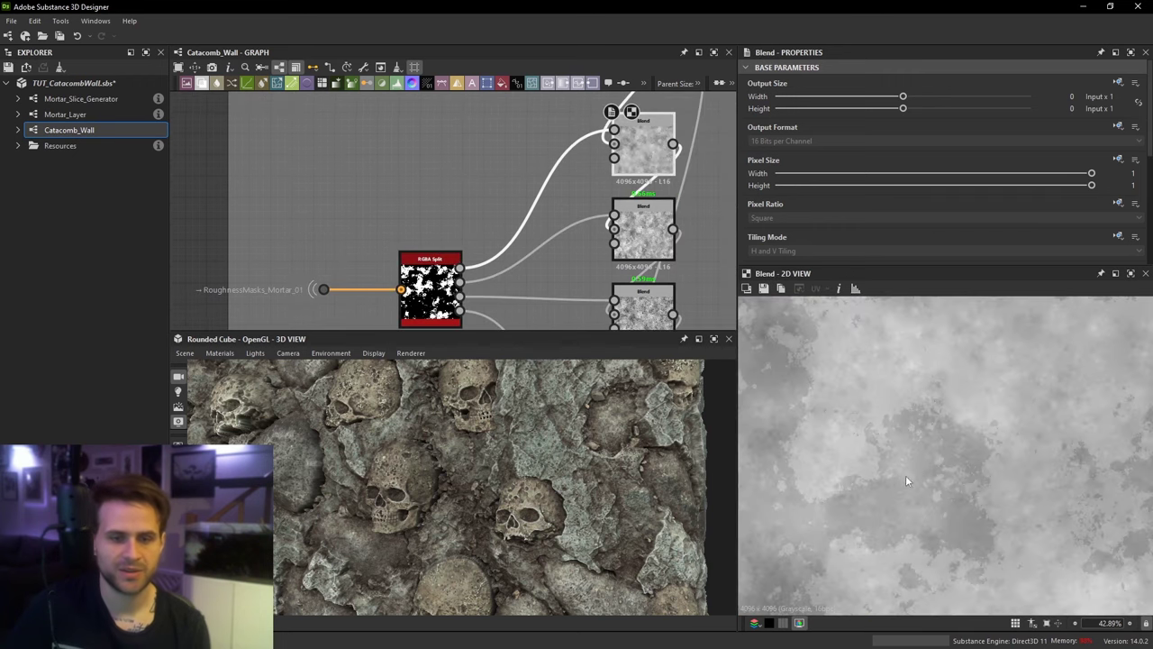
# Step: Test the Subtract Blend's opacity at 0.94 against the wall in the 3D view, and reduce it to 0.16
pyautogui.scroll(-5, 904, 169)
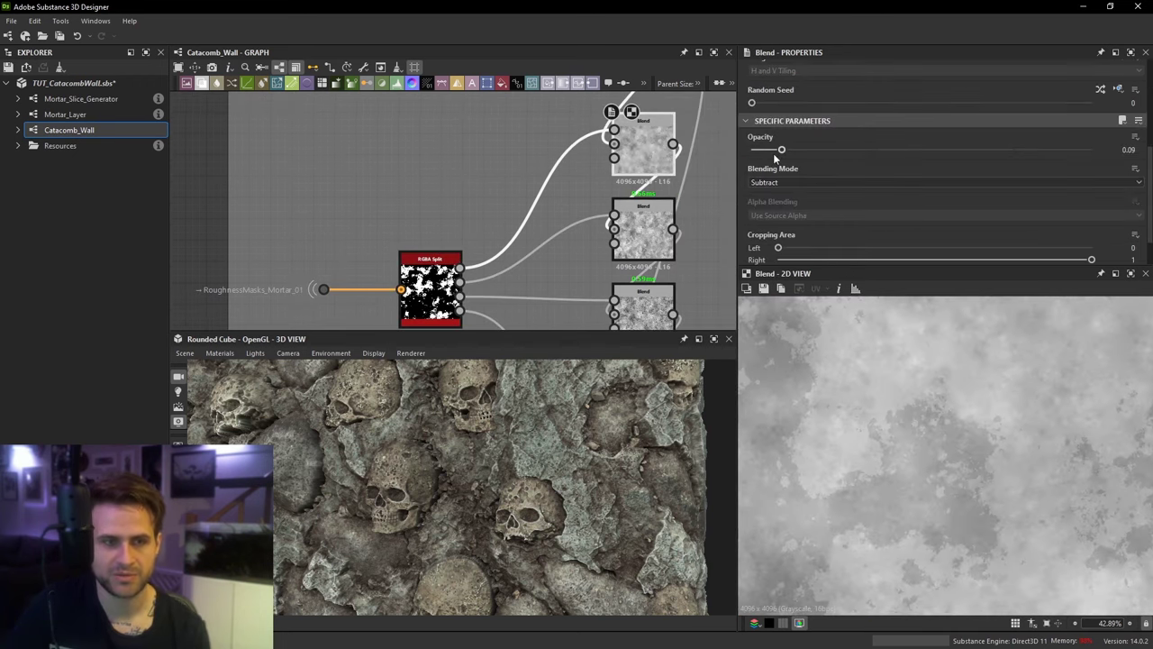
pyautogui.click(1069, 150)
pyautogui.moveTo(554, 447); pyautogui.dragTo(554, 486)
pyautogui.scroll(-3, 641, 251)
pyautogui.moveTo(576, 424); pyautogui.dragTo(419, 443)
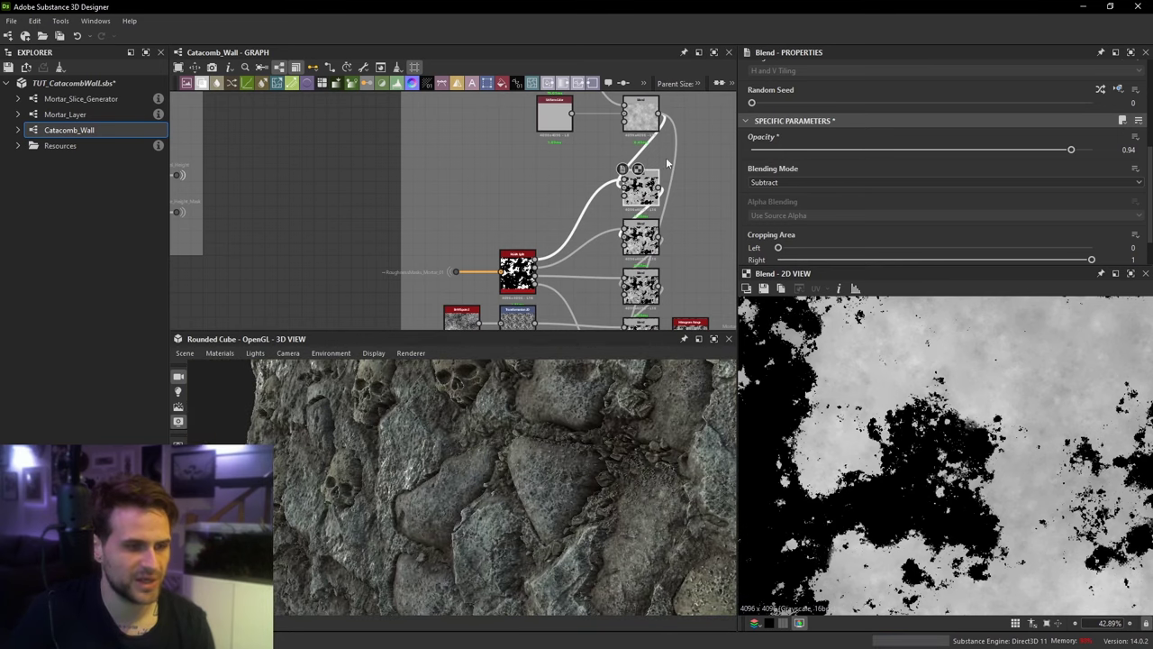
pyautogui.moveTo(790, 151); pyautogui.dragTo(804, 150)
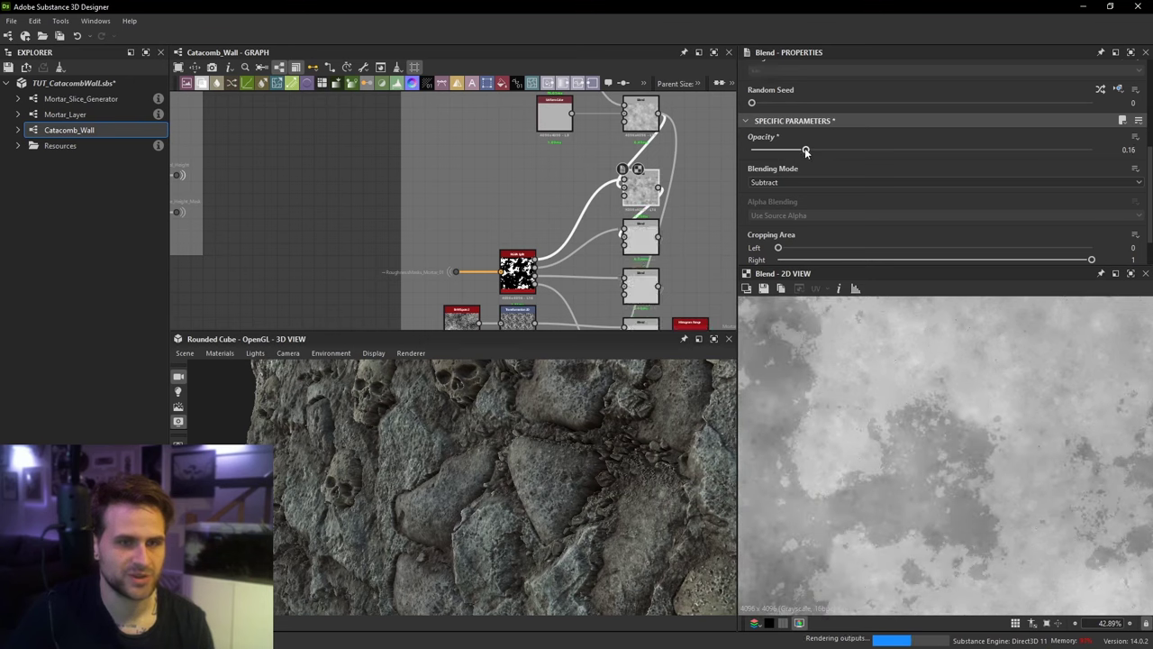
# Step: Preview the remaining Blends of the mortar roughness chain in turn, ending with the Screen Blend that adds the last mask
pyautogui.doubleClick(645, 233)
pyautogui.doubleClick(650, 288)
pyautogui.scroll(1, 967, 467)
pyautogui.moveTo(677, 288); pyautogui.dragTo(644, 227, button='middle')
pyautogui.doubleClick(612, 276)
pyautogui.moveTo(602, 325); pyautogui.dragTo(604, 279, button='middle')
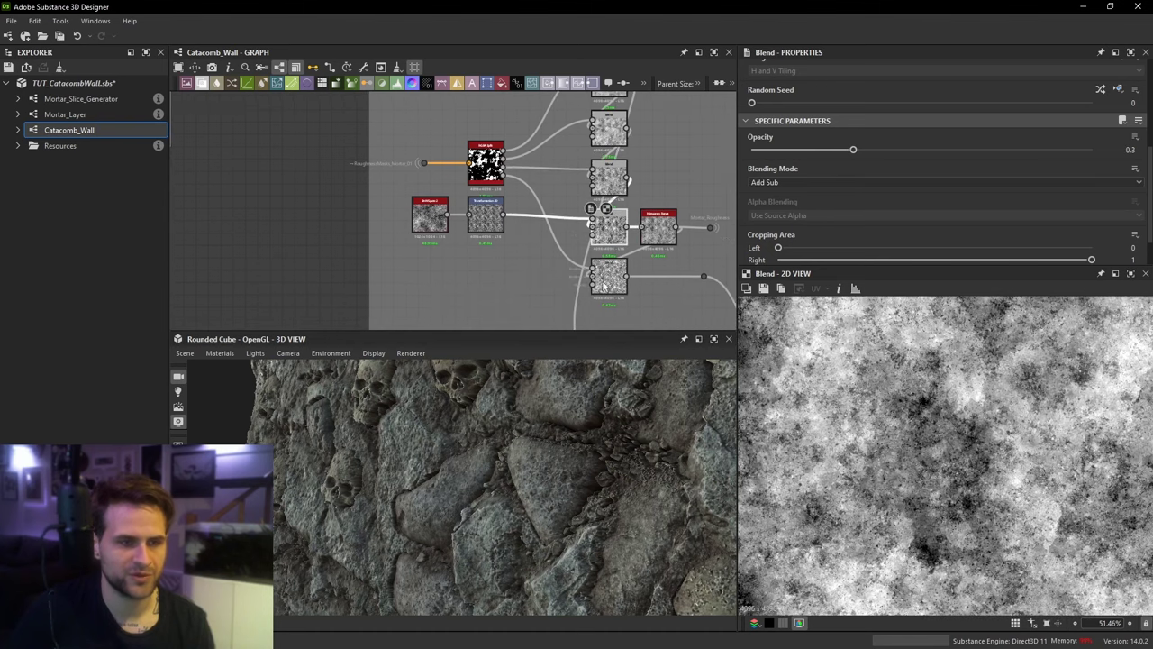
pyautogui.doubleClick(604, 287)
pyautogui.moveTo(932, 401); pyautogui.dragTo(935, 462, button='middle')
pyautogui.scroll(3, 937, 423)
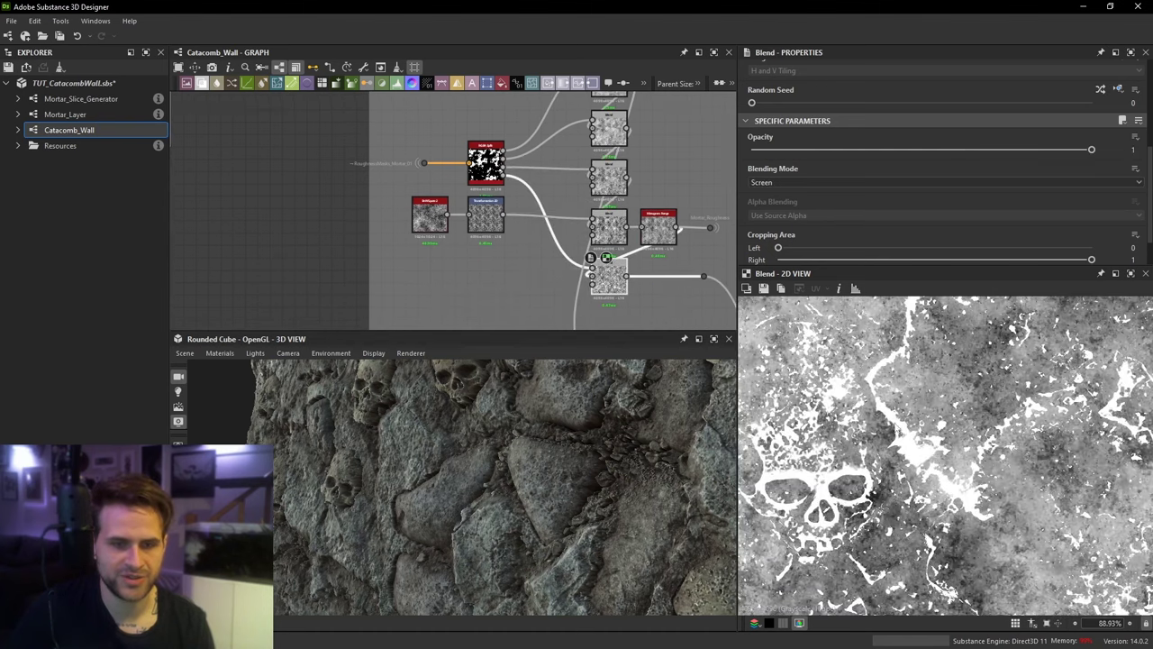
# Step: Try Subtract as the last mortar roughness Blend's blending mode, inspect the wall up close, and undo the change
pyautogui.moveTo(692, 402); pyautogui.dragTo(499, 425)
pyautogui.scroll(3, 505, 428)
pyautogui.moveTo(602, 423); pyautogui.dragTo(560, 440, button='middle')
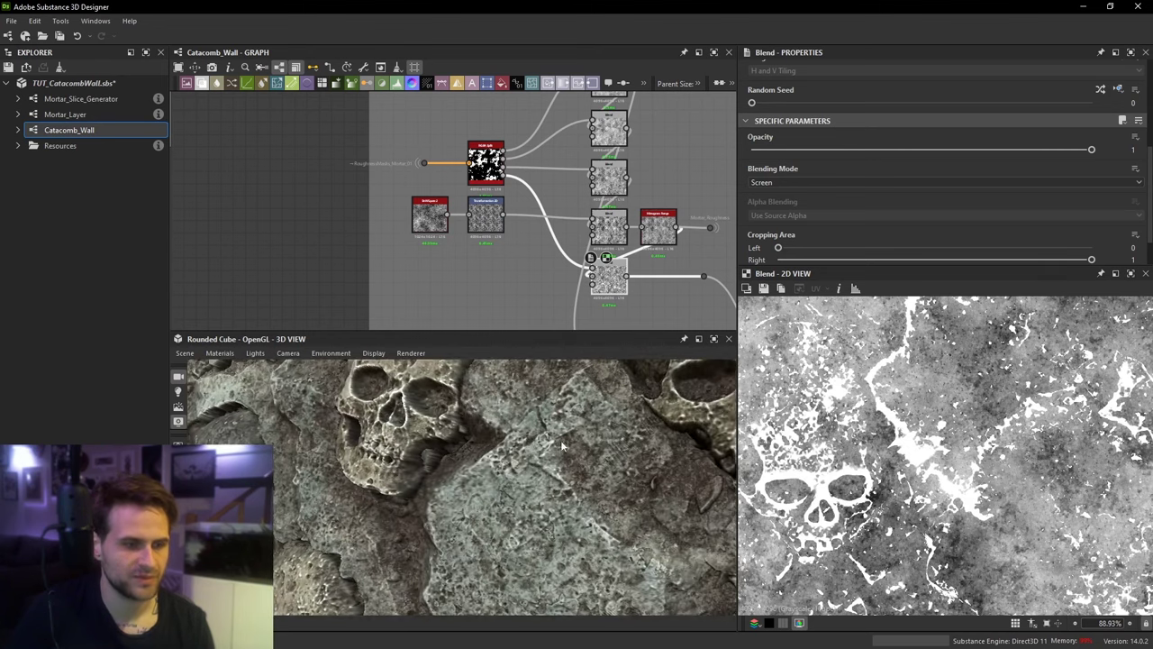
pyautogui.keyDown('ctrl'); pyautogui.keyDown('shift'); pyautogui.moveTo(560, 440); pyautogui.dragTo(528, 440, button='right'); pyautogui.keyUp('shift'); pyautogui.keyUp('ctrl')
pyautogui.scroll(3, 529, 453)
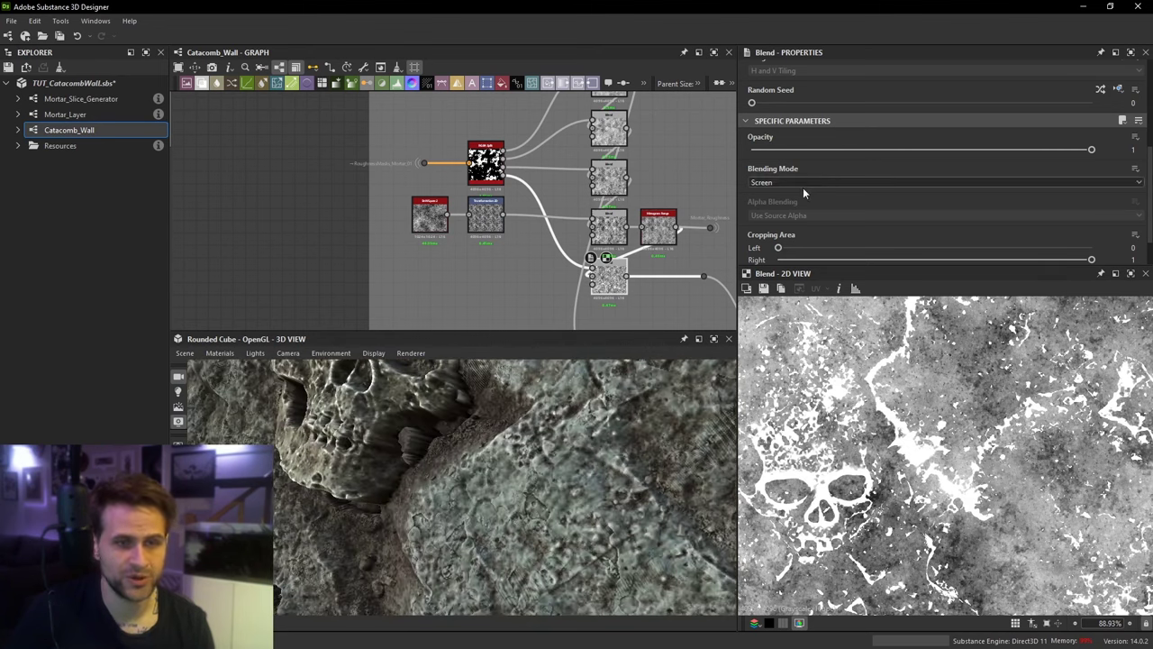
pyautogui.click(798, 186)
pyautogui.click(762, 211)
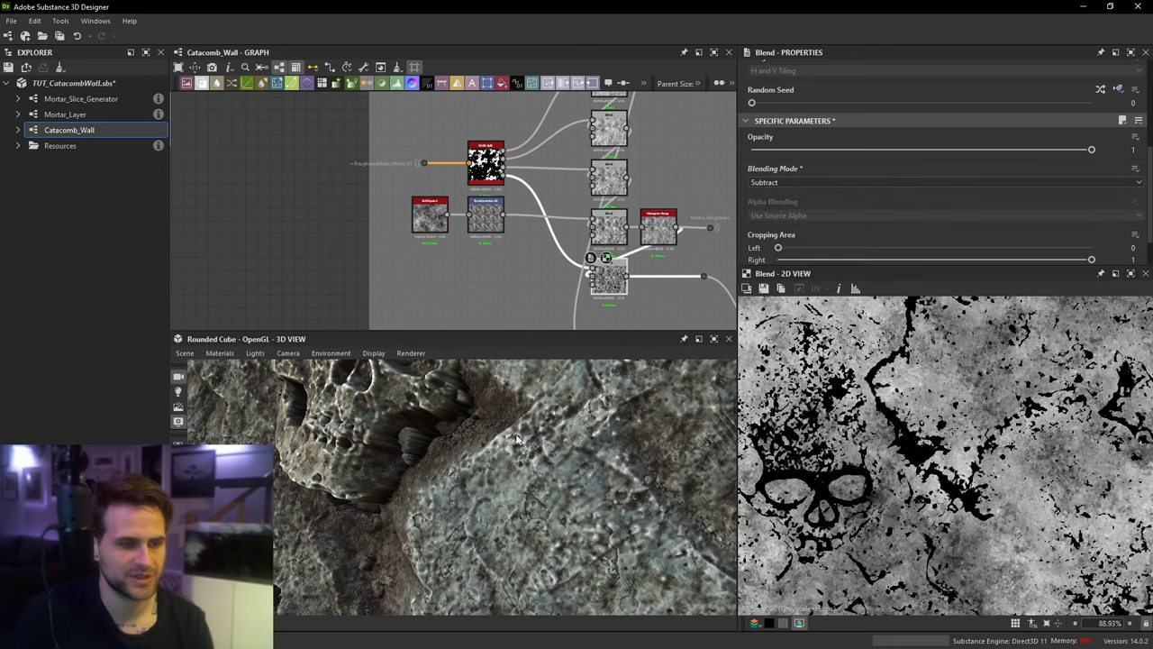
pyautogui.moveTo(517, 440); pyautogui.dragTo(523, 432)
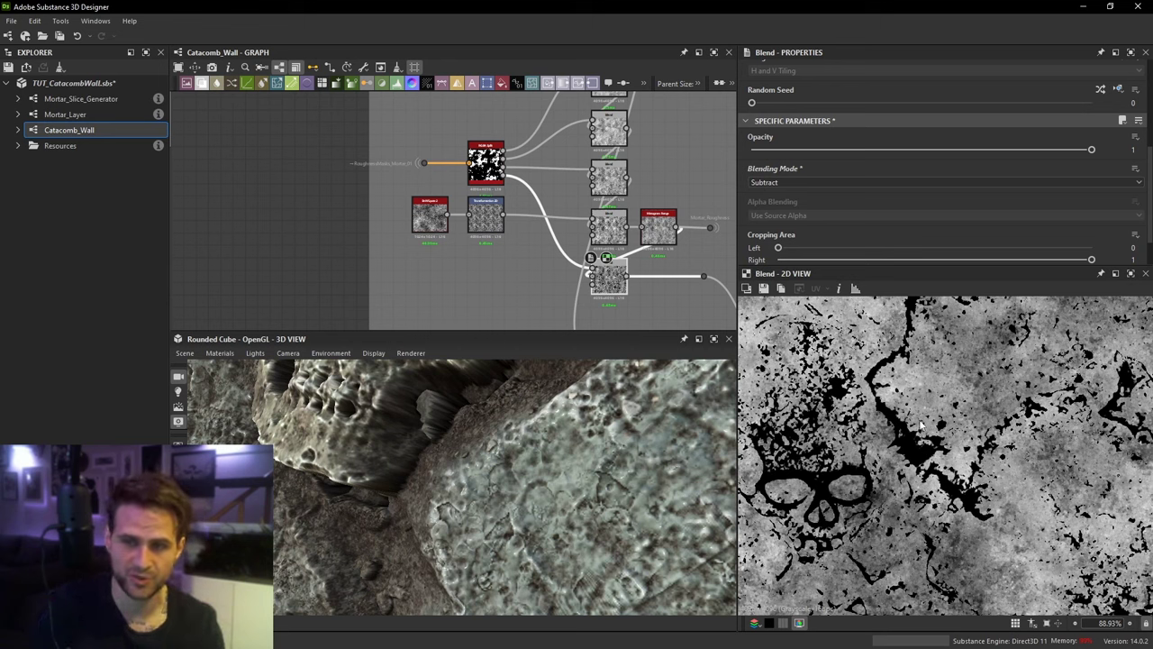
pyautogui.hotkey('ctrl', 'z')
# Step: Preview the Histogram Range below the mortar roughness Blends and compare it with the Screen Blend
pyautogui.scroll(-2, 596, 246)
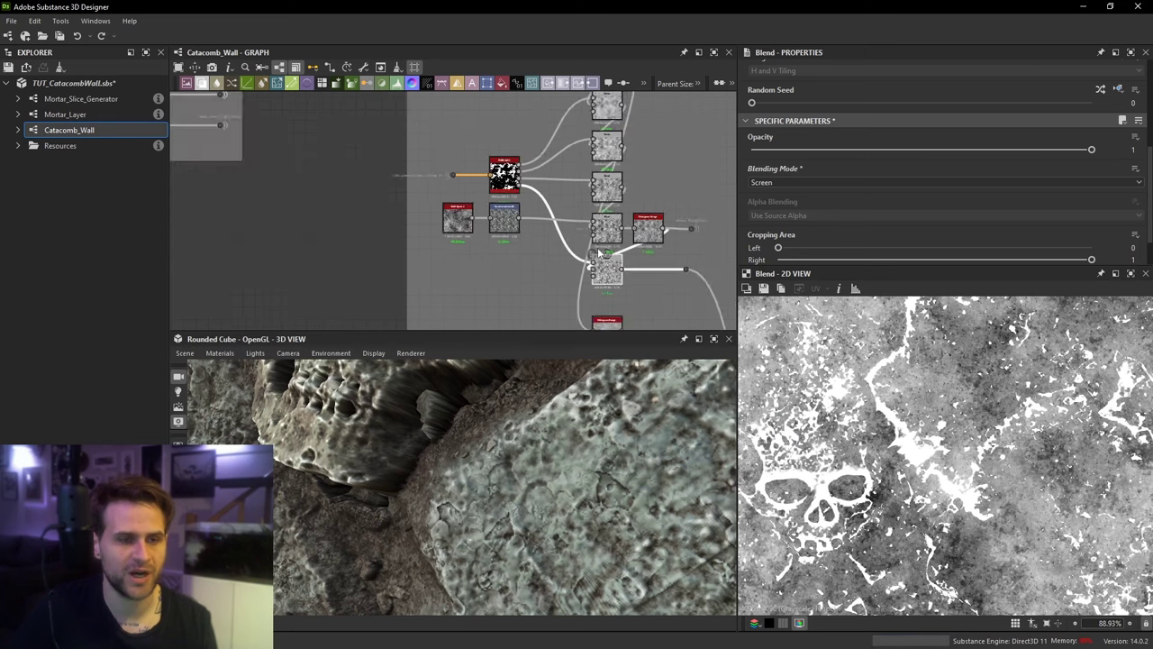
pyautogui.moveTo(593, 249); pyautogui.dragTo(527, 212, button='middle')
pyautogui.scroll(3, 559, 281)
pyautogui.moveTo(529, 286); pyautogui.dragTo(529, 270)
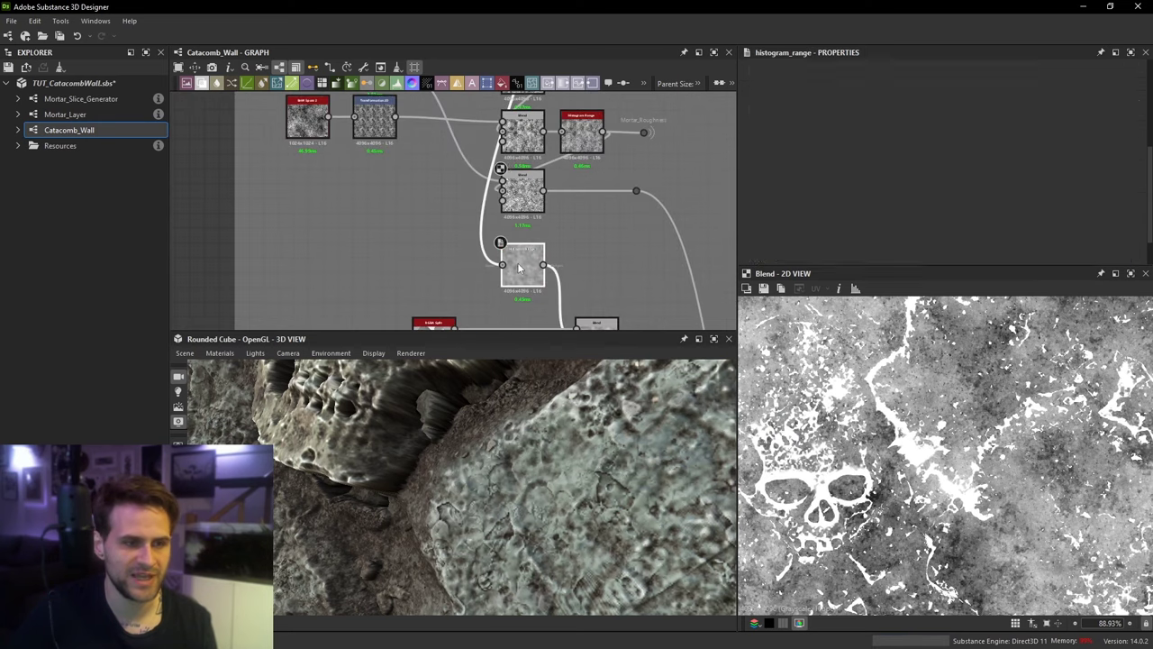
pyautogui.doubleClick(529, 271)
pyautogui.scroll(-5, 923, 463)
pyautogui.doubleClick(514, 187)
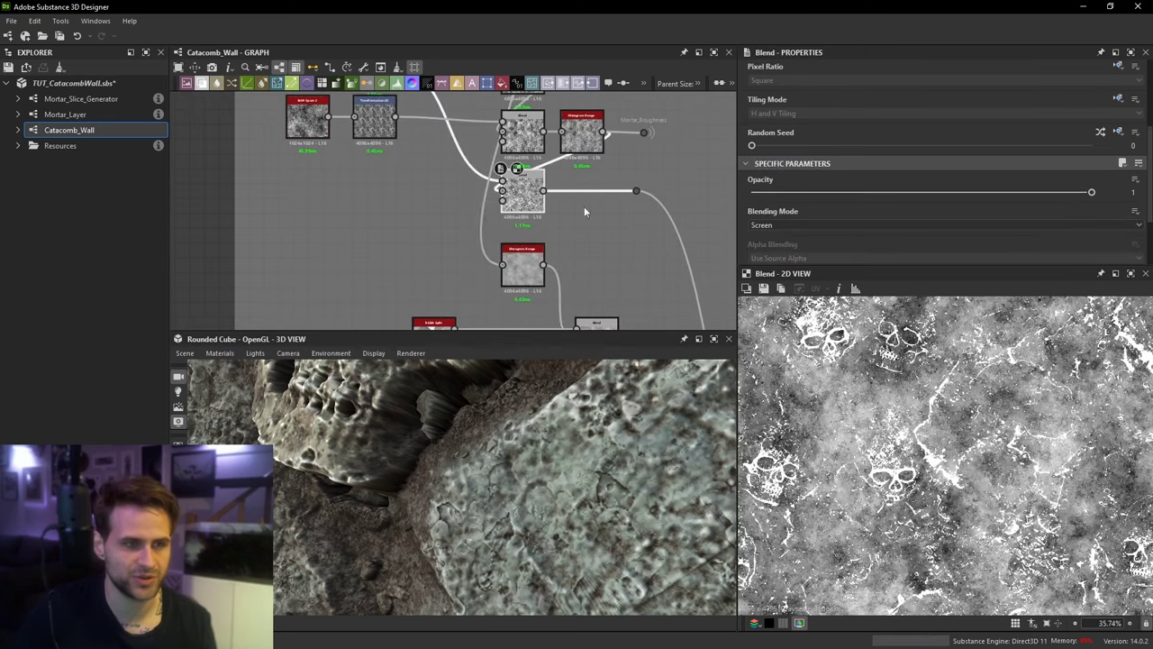
pyautogui.scroll(2, 611, 137)
# Step: Test the Position of the Histogram Range feeding Mortar_Roughness at 0.11 and 0.45, and restore it to 0.5
pyautogui.doubleClick(583, 135)
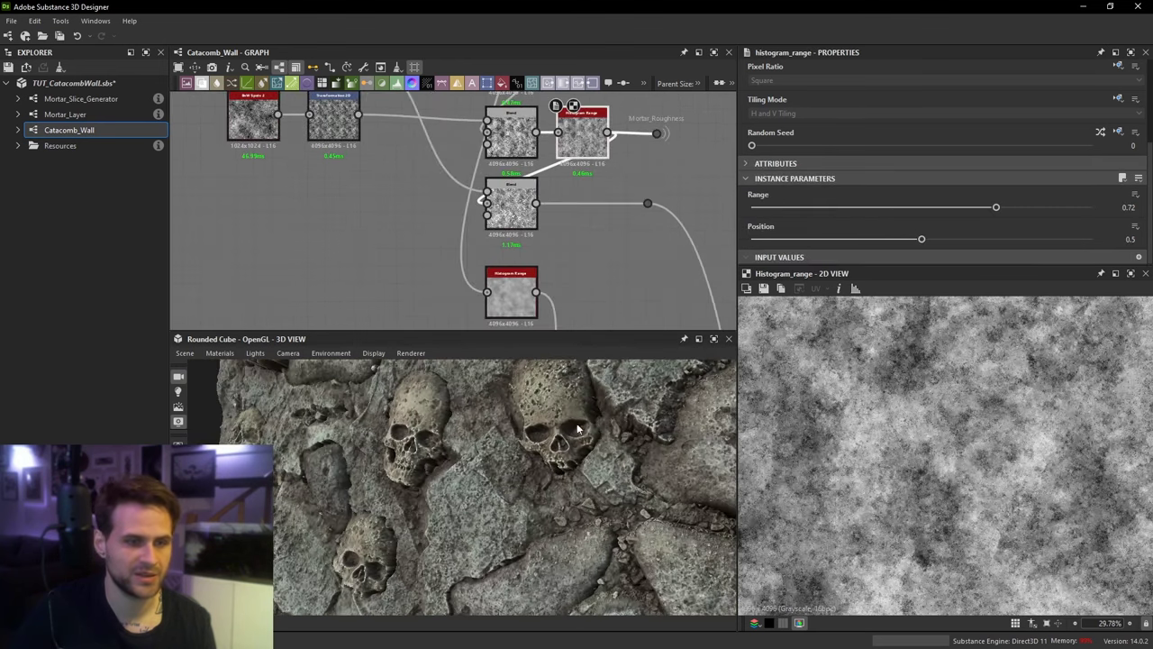
pyautogui.click(790, 239)
pyautogui.moveTo(571, 431); pyautogui.dragTo(598, 450)
pyautogui.scroll(-3, 598, 449)
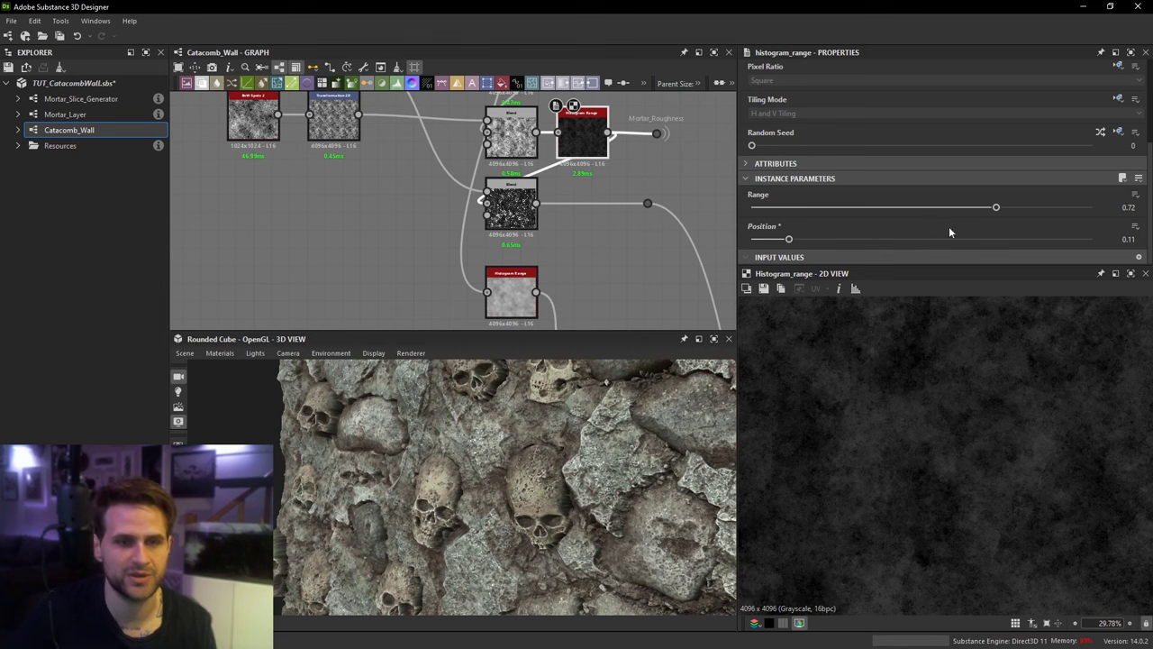
pyautogui.click(904, 238)
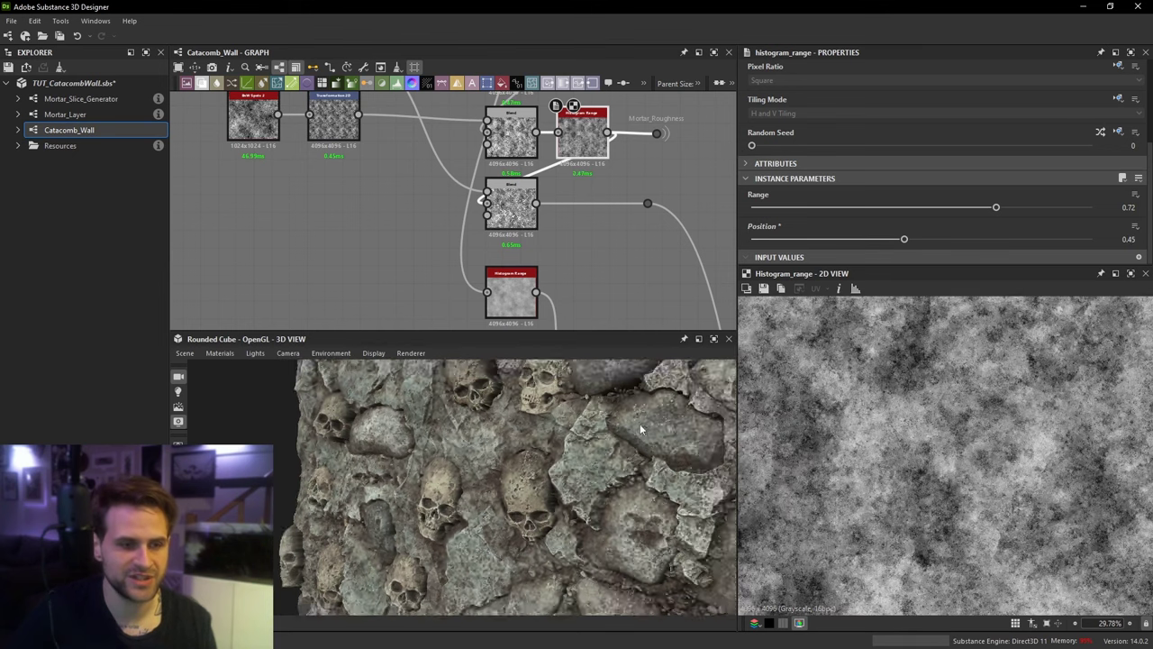
pyautogui.click(920, 237)
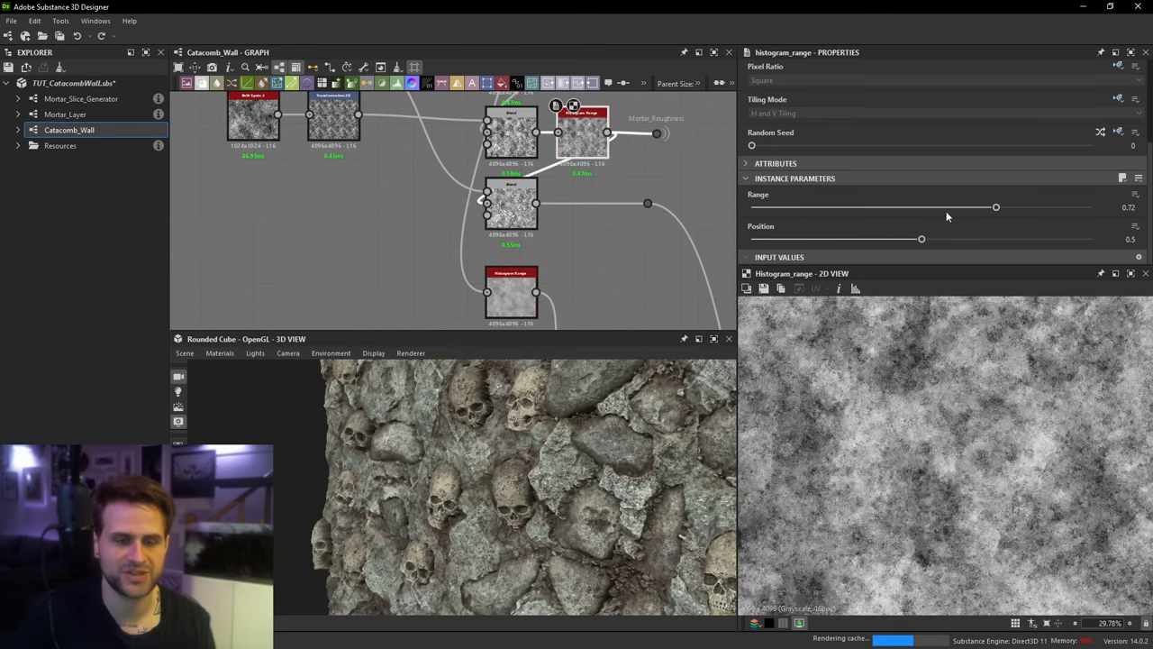
# Step: Show the settings of the Levels node in the Skulls Master Levels frame of the albedo section
pyautogui.scroll(-2, 529, 175)
pyautogui.moveTo(583, 184); pyautogui.dragTo(543, 379, button='middle')
pyautogui.scroll(-3, 573, 246)
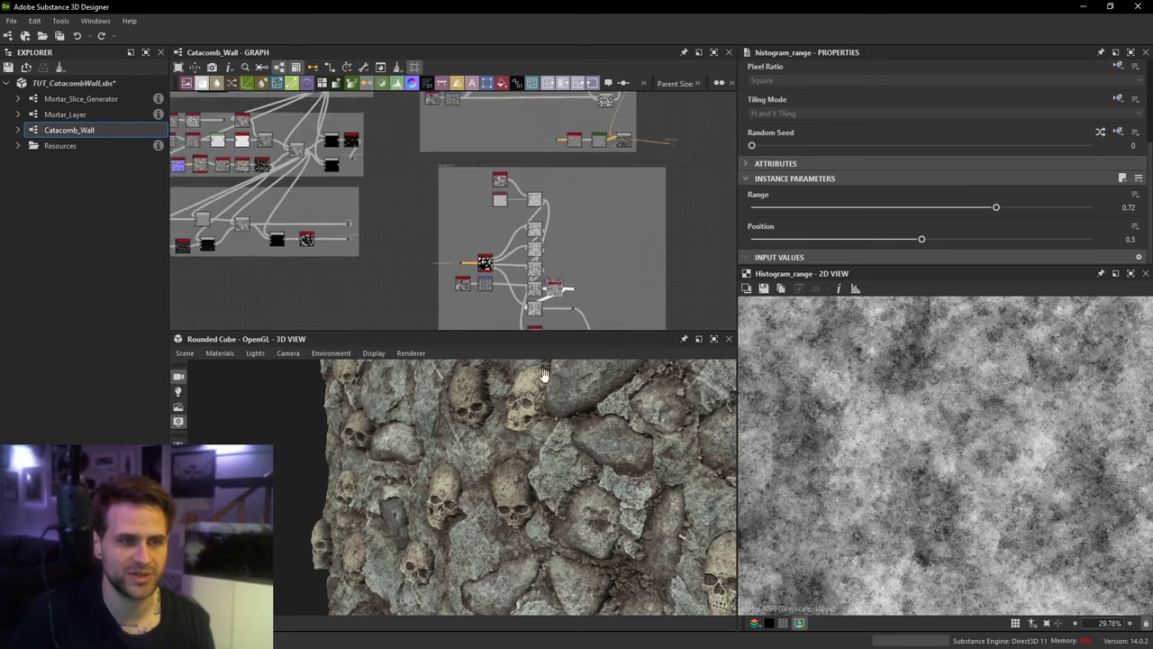
pyautogui.moveTo(662, 135); pyautogui.dragTo(607, 183, button='middle')
pyautogui.scroll(4, 598, 183)
pyautogui.scroll(2, 576, 207)
pyautogui.click(537, 212)
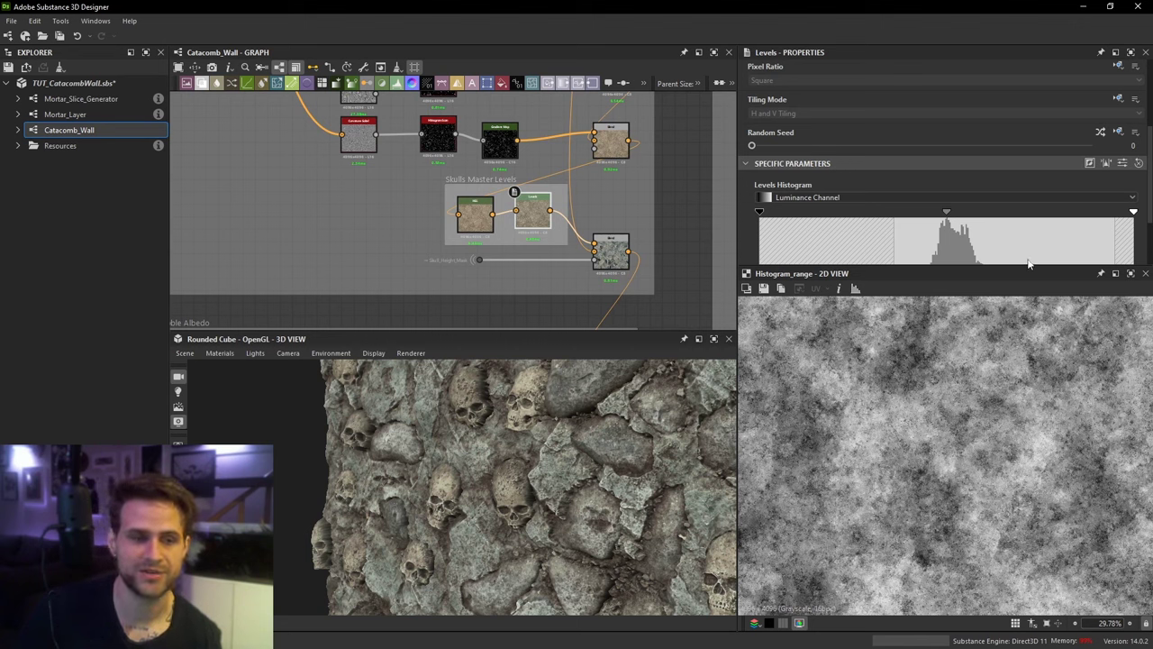
# Step: Examine the albedo frames from the skulls through pebbles, sand and dirt, along with their links to the mask-packing nodes
pyautogui.scroll(-2, 578, 219)
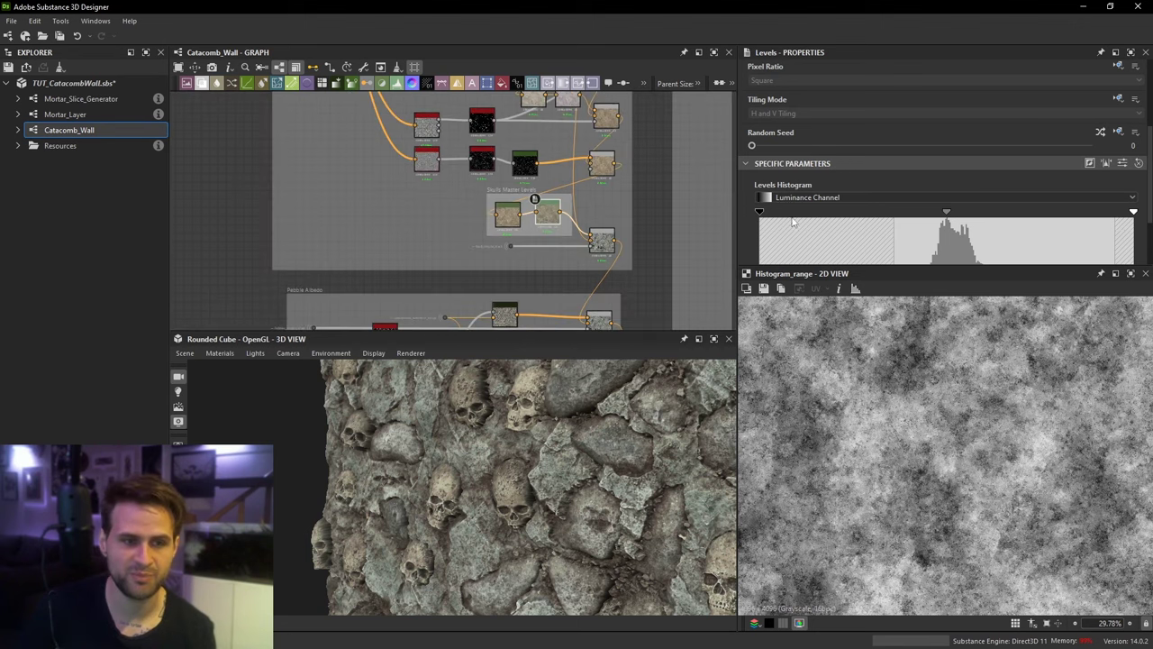
pyautogui.scroll(-3, 793, 219)
pyautogui.scroll(-1, 707, 233)
pyautogui.moveTo(672, 256); pyautogui.dragTo(600, 173, button='middle')
pyautogui.scroll(-2, 592, 207)
pyautogui.moveTo(592, 212); pyautogui.dragTo(567, 173, button='middle')
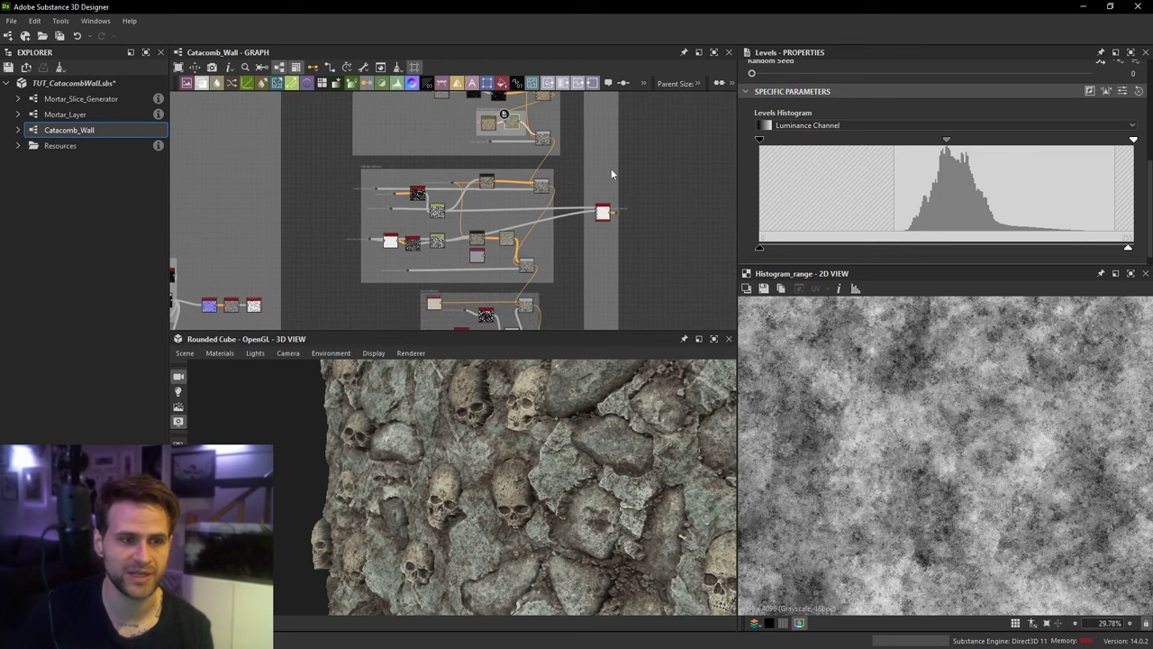
pyautogui.moveTo(600, 229); pyautogui.dragTo(626, 117, button='middle')
pyautogui.moveTo(579, 167); pyautogui.dragTo(582, 108, button='middle')
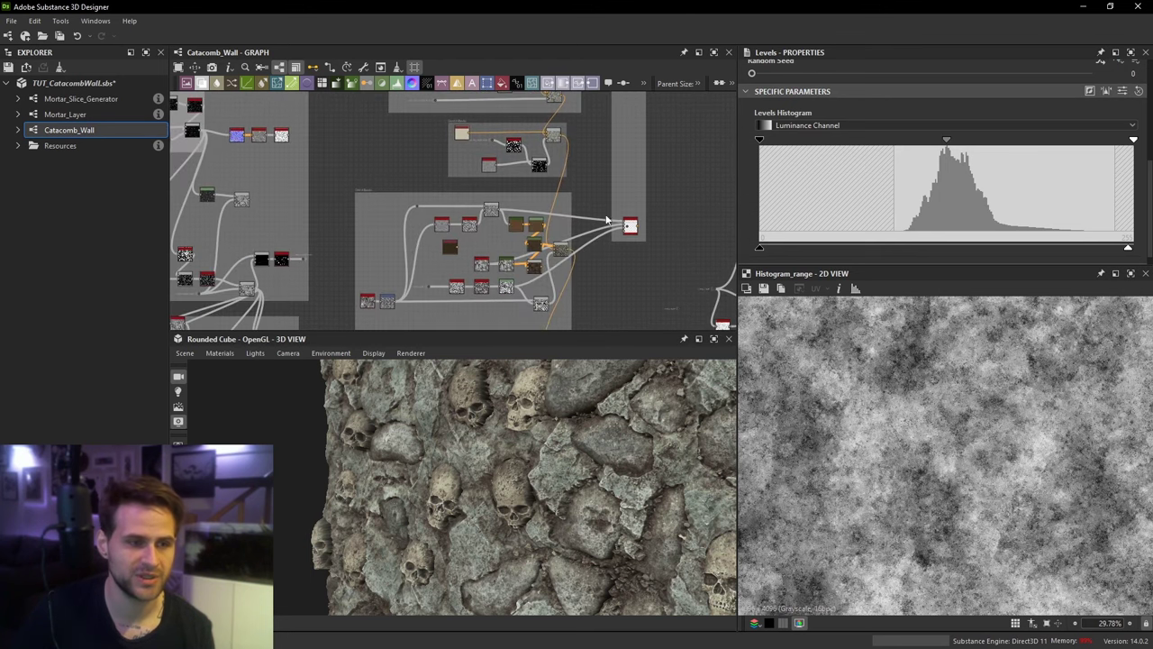
pyautogui.moveTo(609, 221)
pyautogui.mouseDown(button='middle')
pyautogui.moveTo(603, 122)
pyautogui.moveTo(569, 138)
pyautogui.mouseUp(button='middle')
pyautogui.scroll(-1, 575, 197)
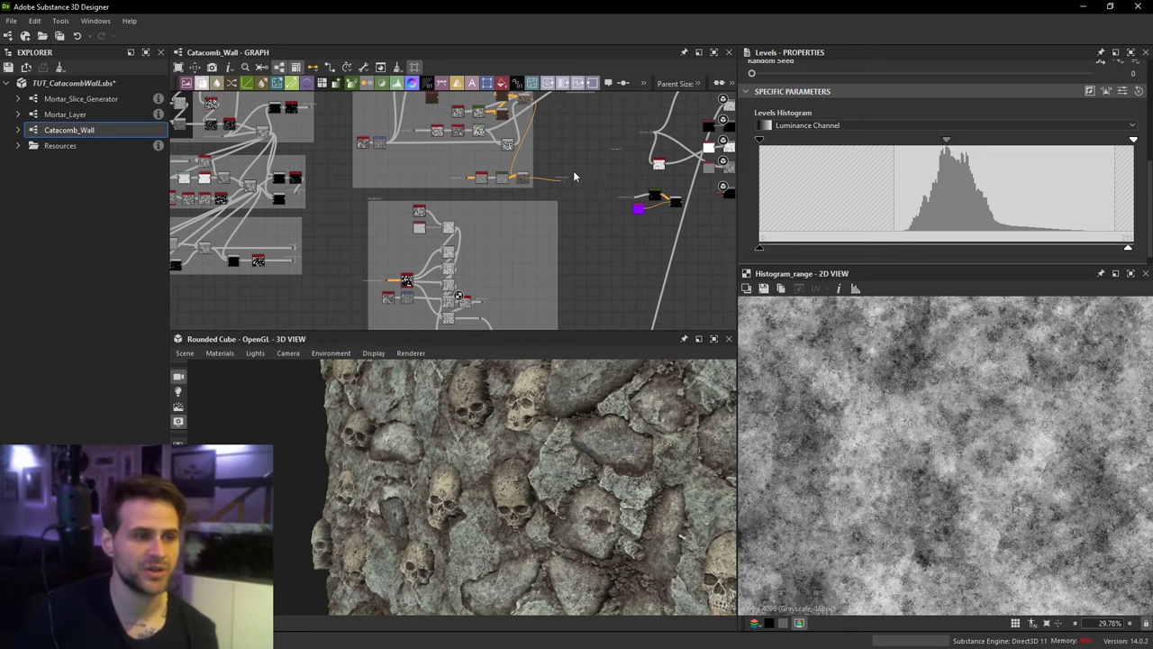
# Step: Preview the Uniform Color node in the Sand Albedo frame and show its color settings
pyautogui.moveTo(573, 171); pyautogui.dragTo(507, 315, button='middle')
pyautogui.scroll(4, 429, 239)
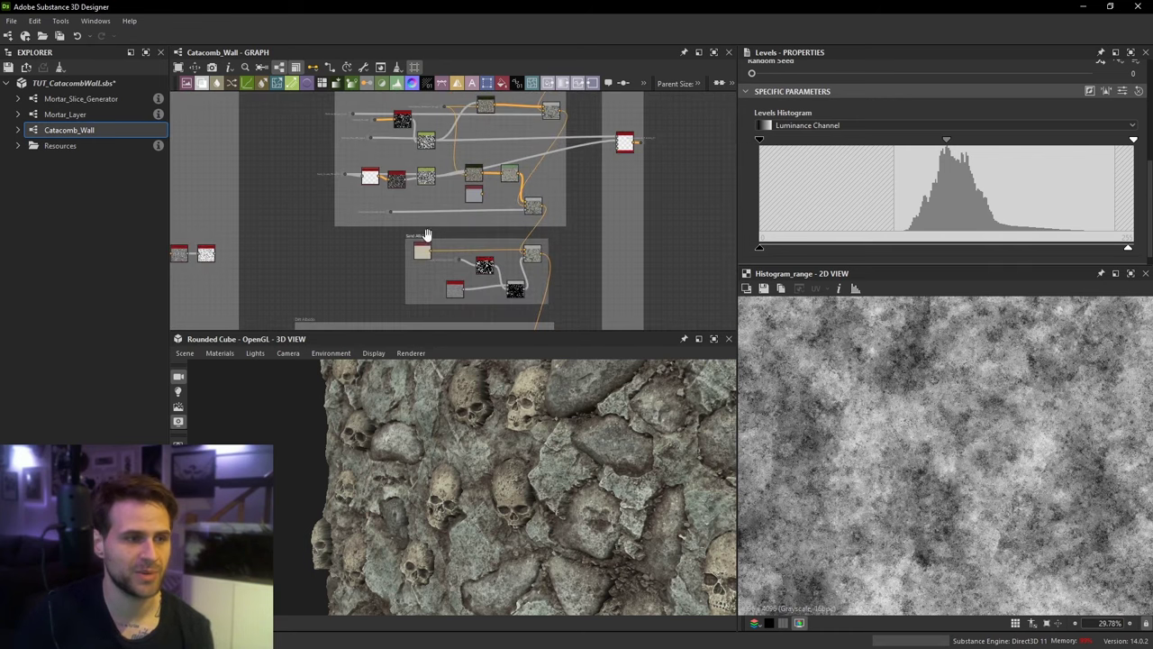
pyautogui.doubleClick(421, 257)
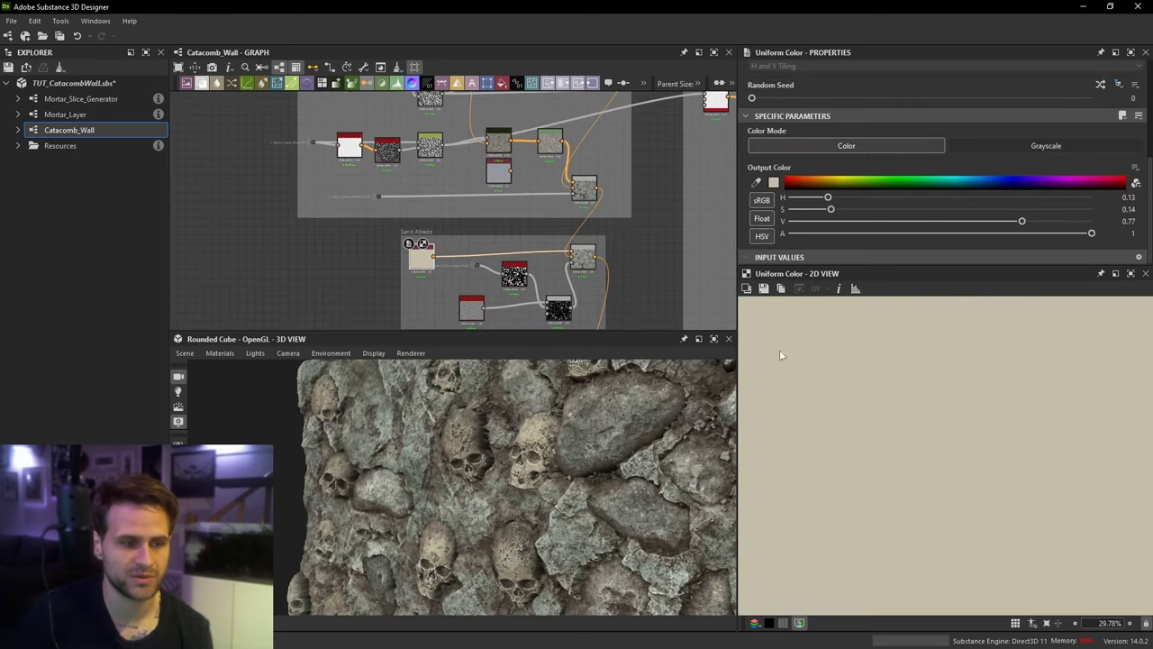
# Step: Darken the Sand Albedo frame's Uniform Color node by setting its output color V value to 0.43
pyautogui.moveTo(1022, 221); pyautogui.dragTo(918, 221)
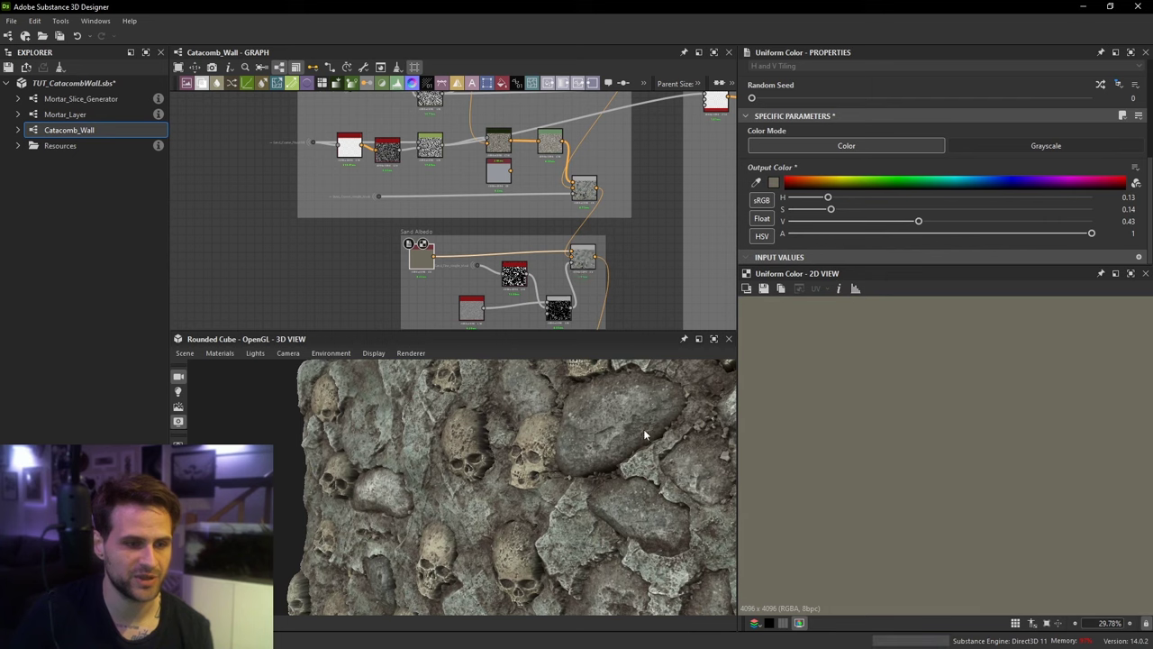
# Step: Slightly lower the Red Channel's output white level in the Levels node of the Skulls Master Levels frame to tint the skulls green
pyautogui.scroll(1, 575, 142)
pyautogui.moveTo(577, 148); pyautogui.dragTo(581, 225, button='middle')
pyautogui.scroll(-1, 595, 189)
pyautogui.moveTo(603, 175); pyautogui.dragTo(576, 259, button='middle')
pyautogui.scroll(3, 568, 266)
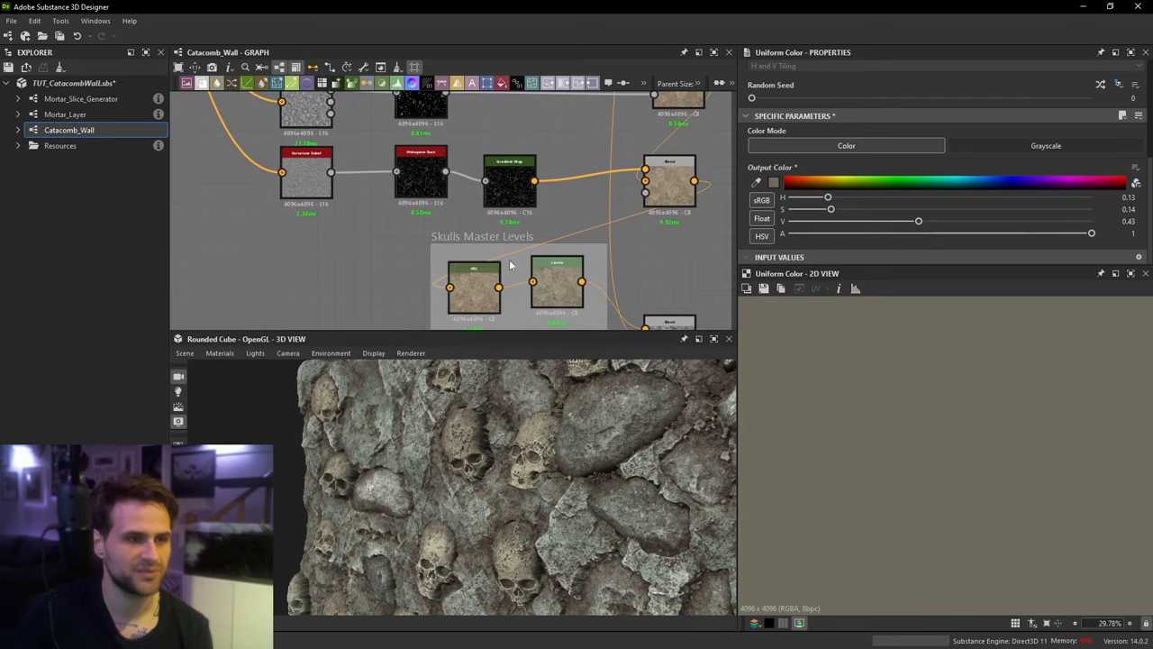
pyautogui.click(535, 281)
pyautogui.doubleClick(537, 279)
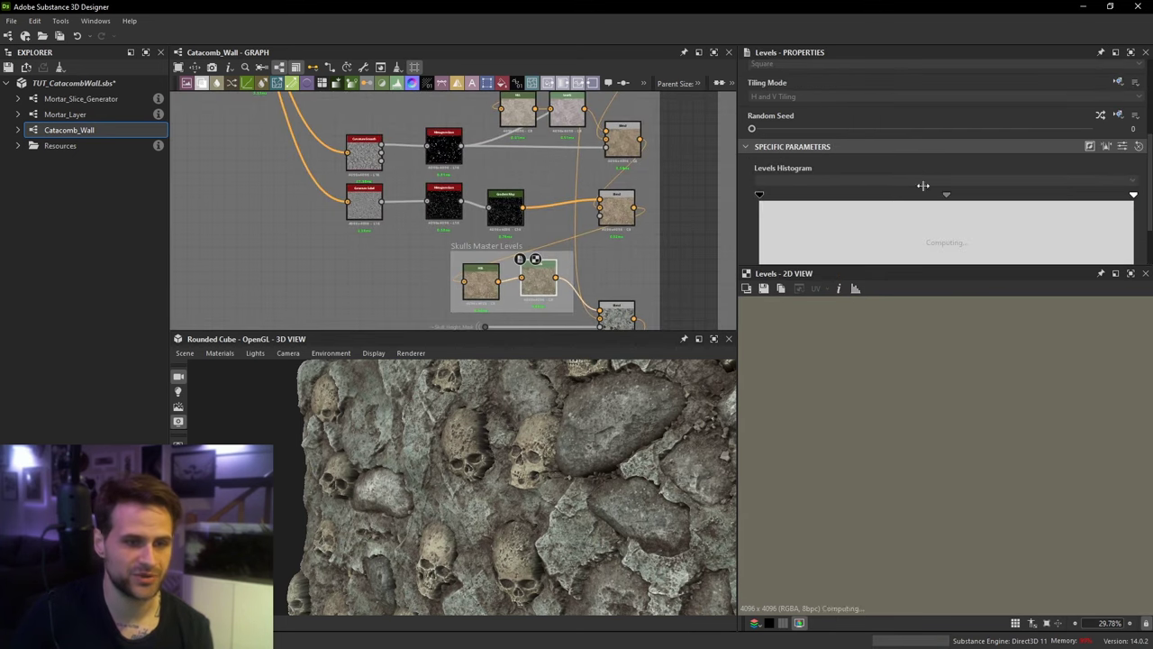
pyautogui.click(863, 111)
pyautogui.click(796, 143)
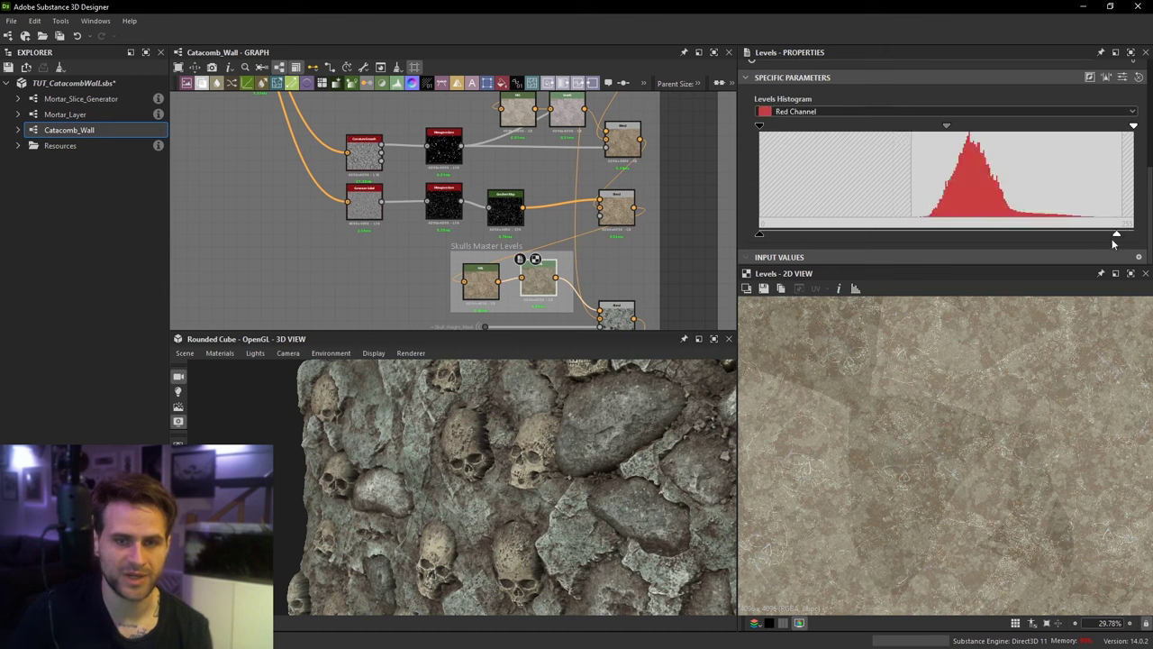
pyautogui.moveTo(1129, 233); pyautogui.dragTo(1089, 235)
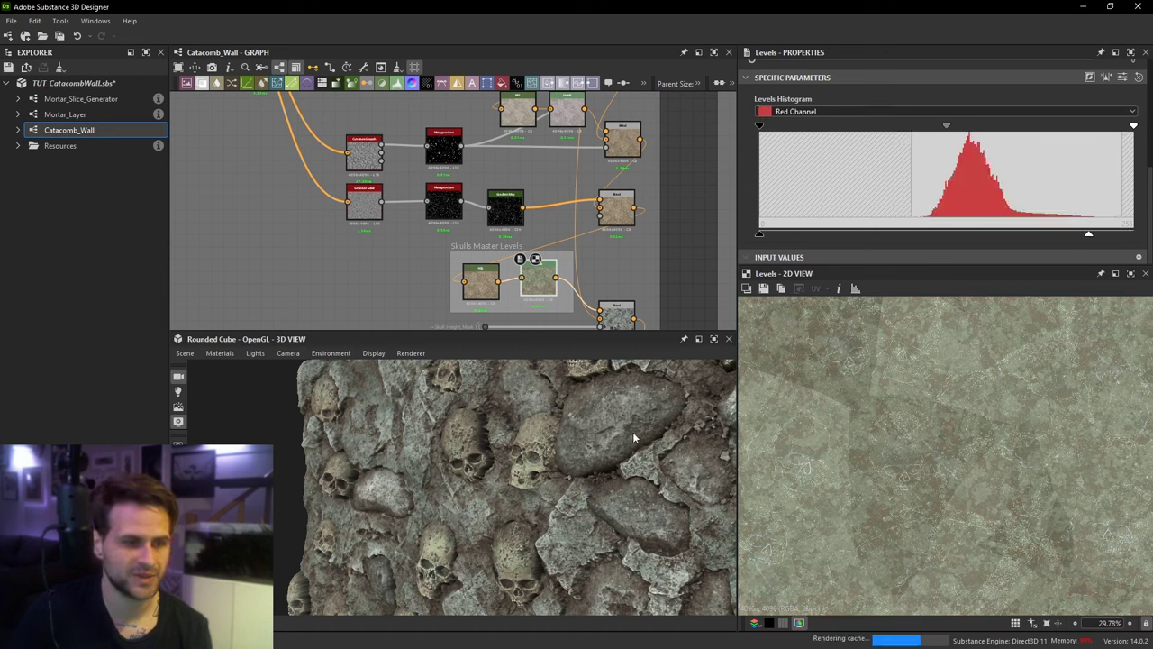
pyautogui.moveTo(1090, 235); pyautogui.dragTo(1108, 234)
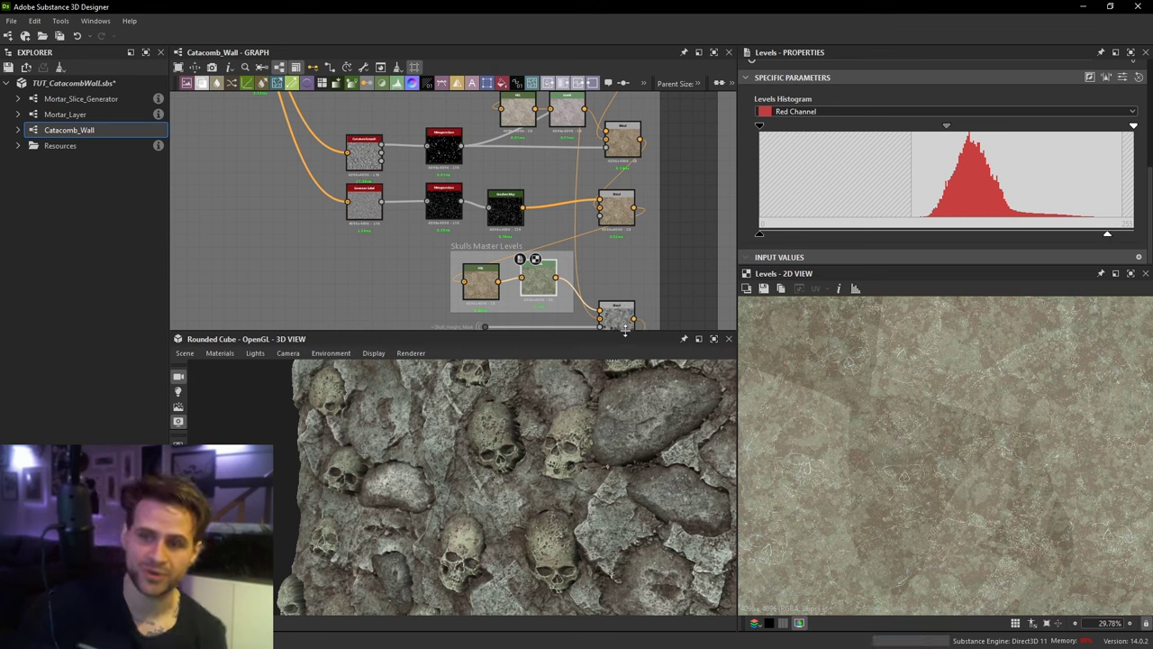
# Step: Examine the skull albedo node chains and neighboring mask frames in the graph, and the overall wall in the 3D preview
pyautogui.moveTo(608, 122); pyautogui.dragTo(602, 198, button='middle')
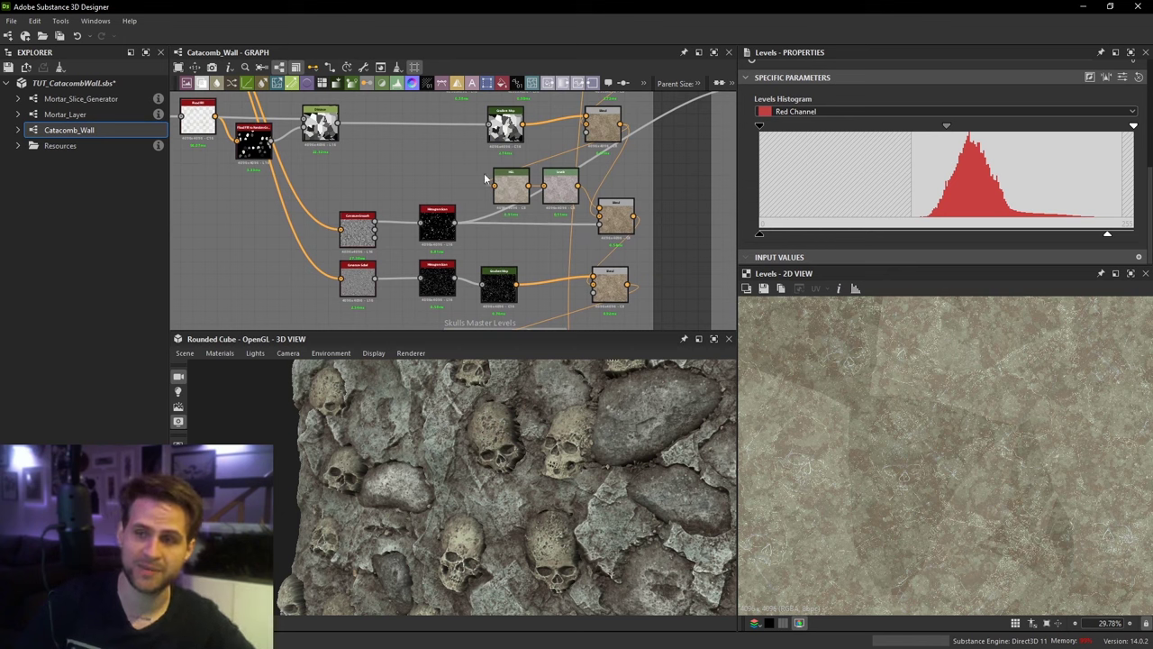
pyautogui.scroll(-3, 426, 255)
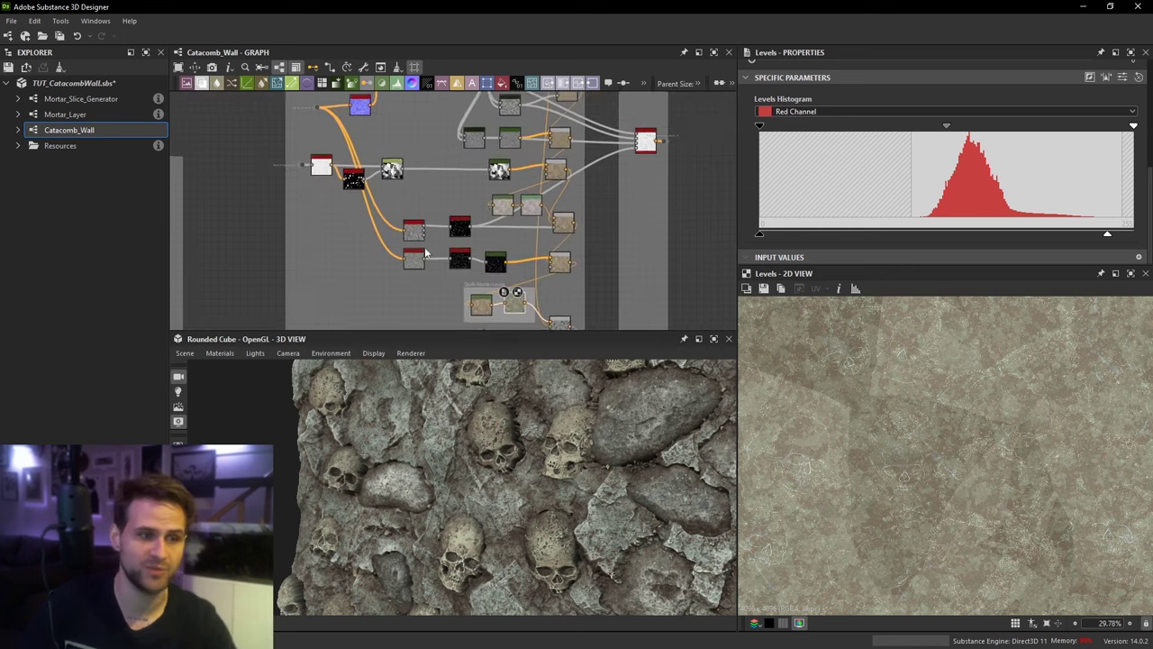
pyautogui.moveTo(425, 252); pyautogui.dragTo(672, 161, button='middle')
pyautogui.moveTo(386, 214); pyautogui.dragTo(569, 149, button='middle')
pyautogui.scroll(-3, 617, 436)
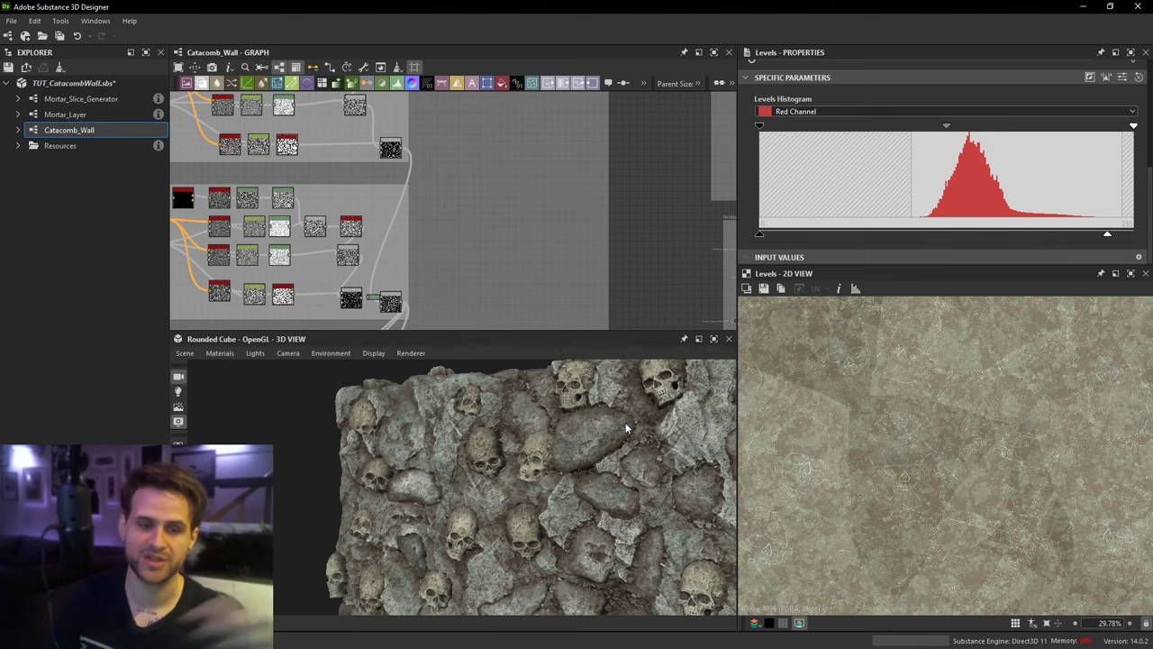
pyautogui.moveTo(627, 429); pyautogui.dragTo(586, 465)
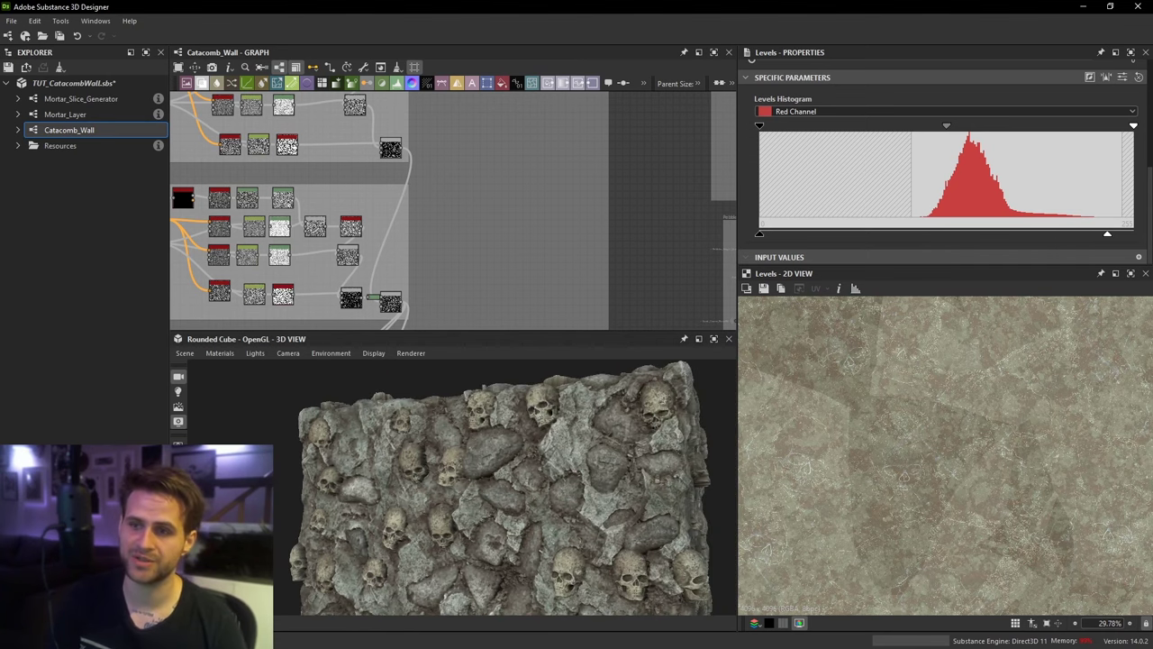